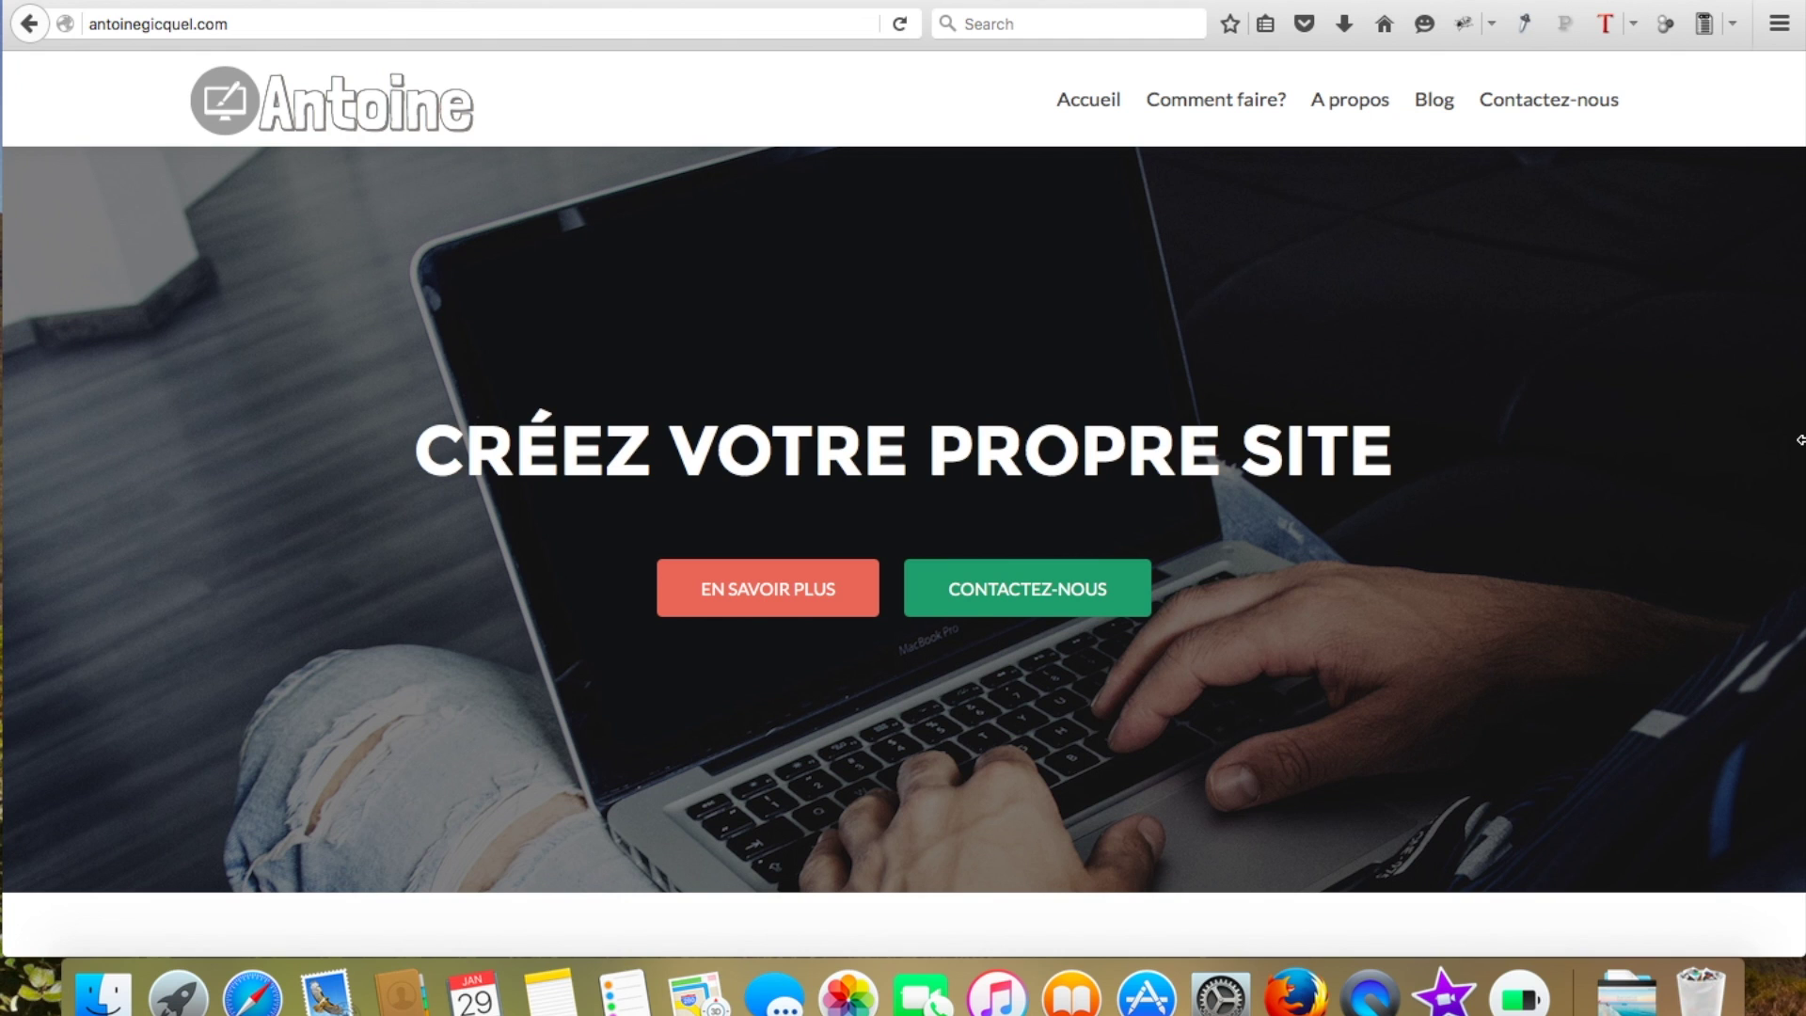
Narrow the browser window to preview the home page's mobile layout
left_click_drag(1799, 439, 467, 418)
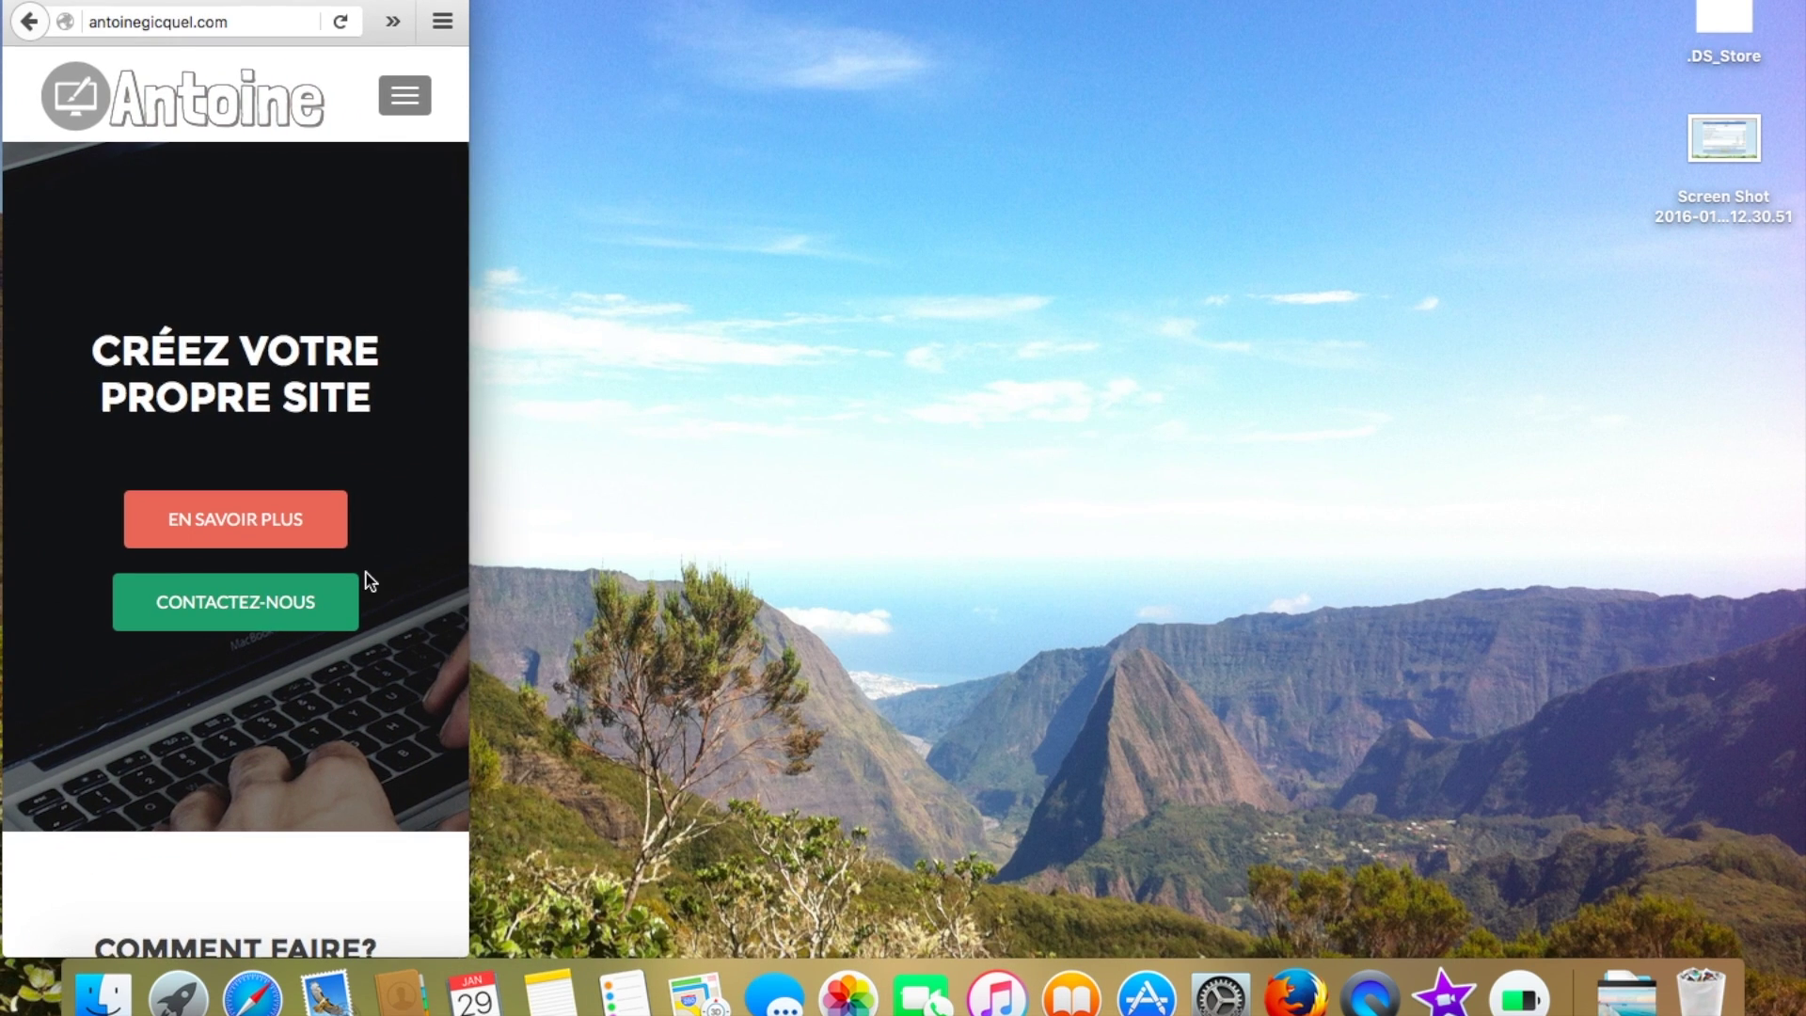
scroll(365, 573, "down", 10)
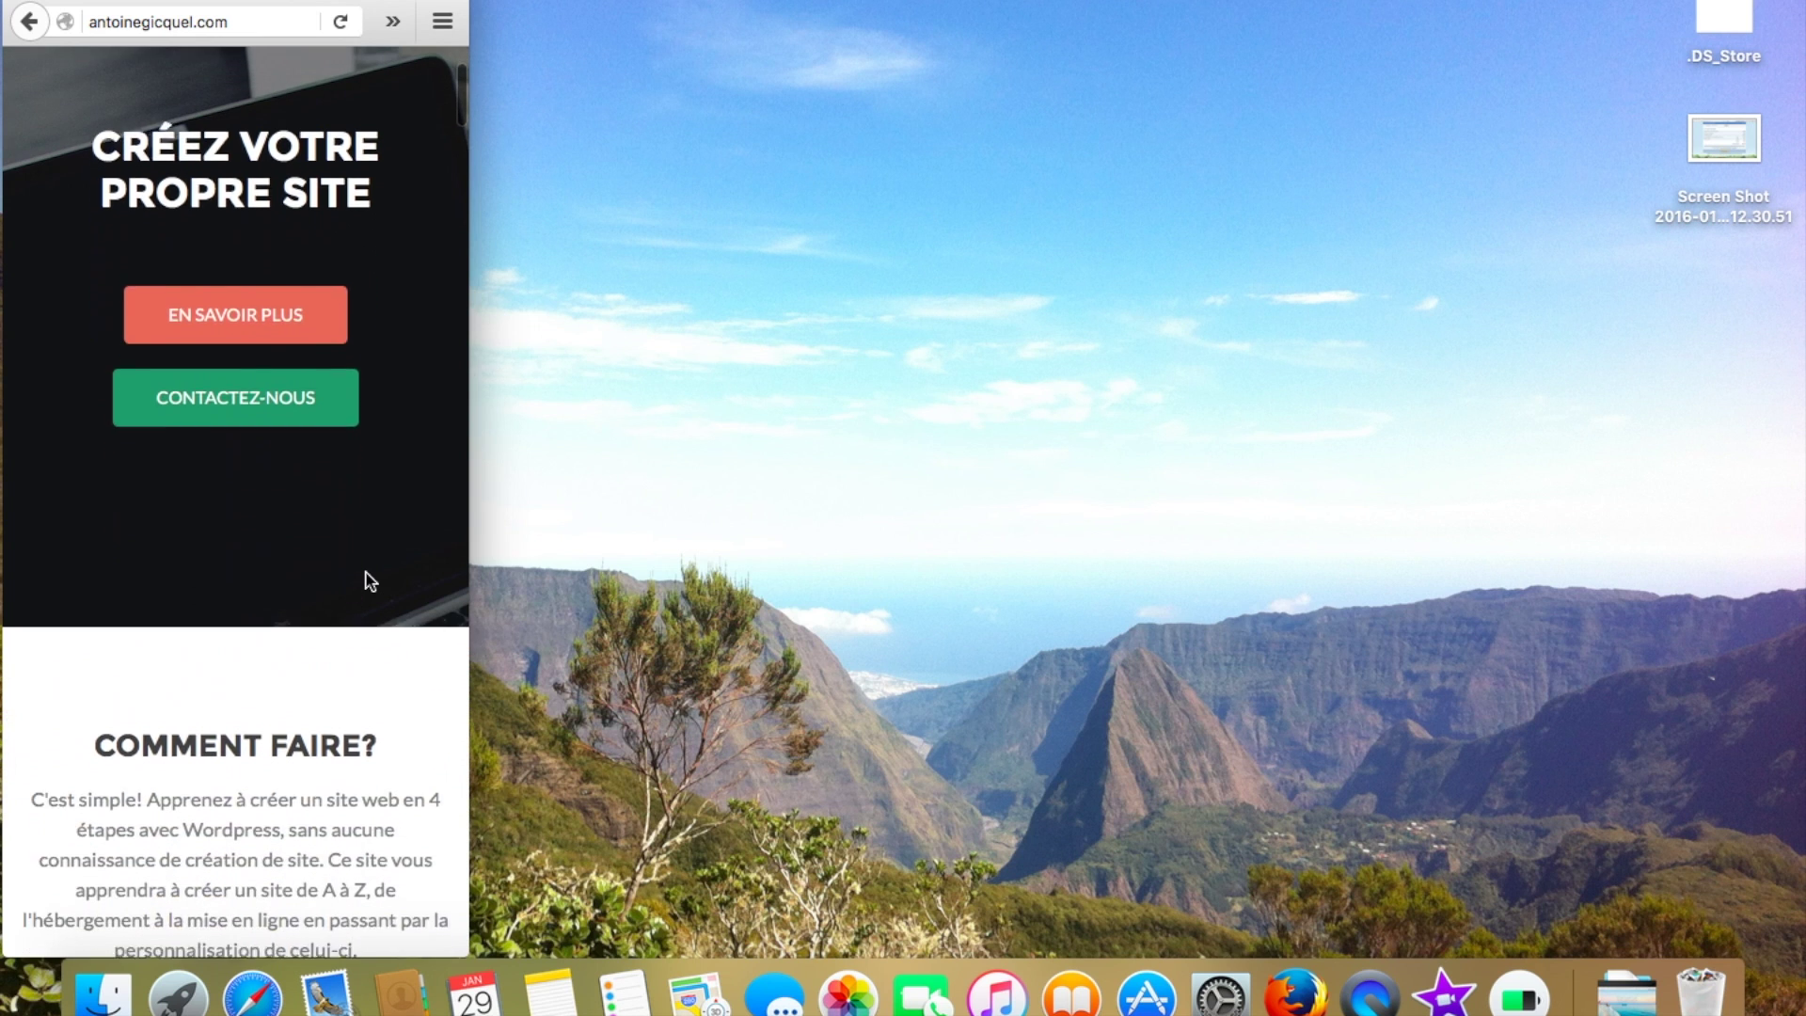
scroll(365, 570, "down", 15)
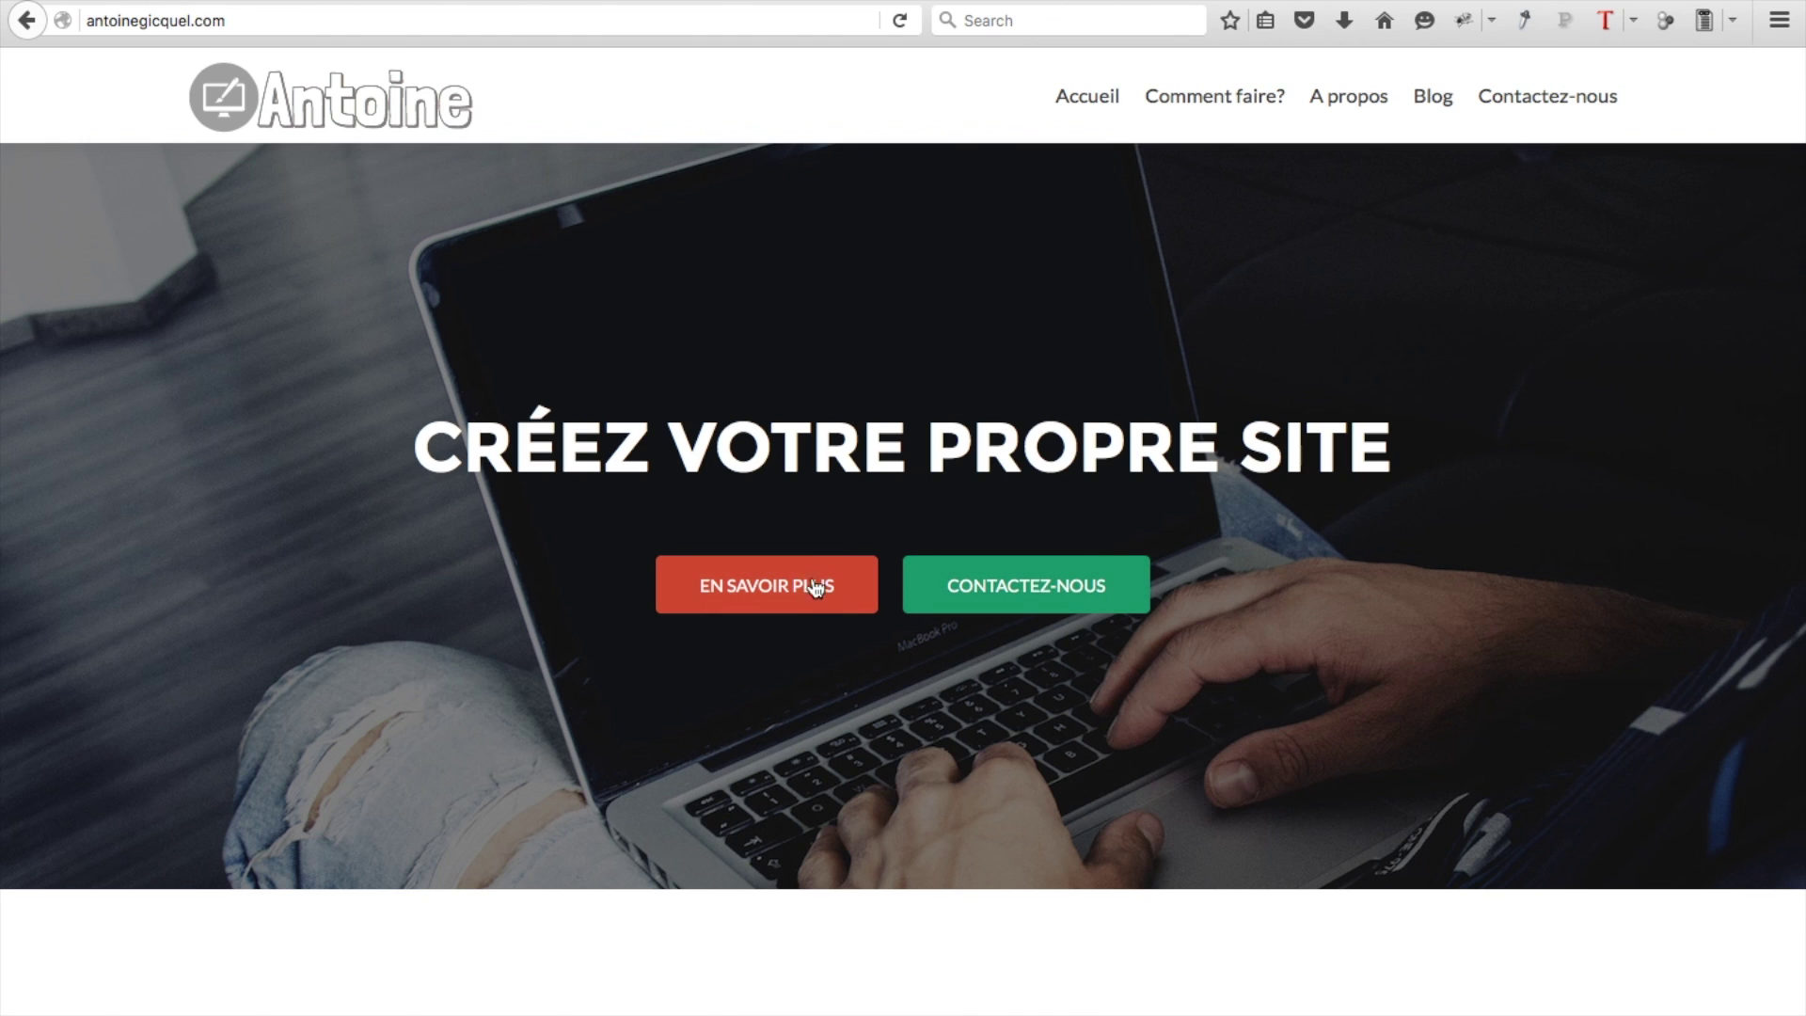
Jump to the Comment faire? section and scroll down through A propos
left_click(784, 588)
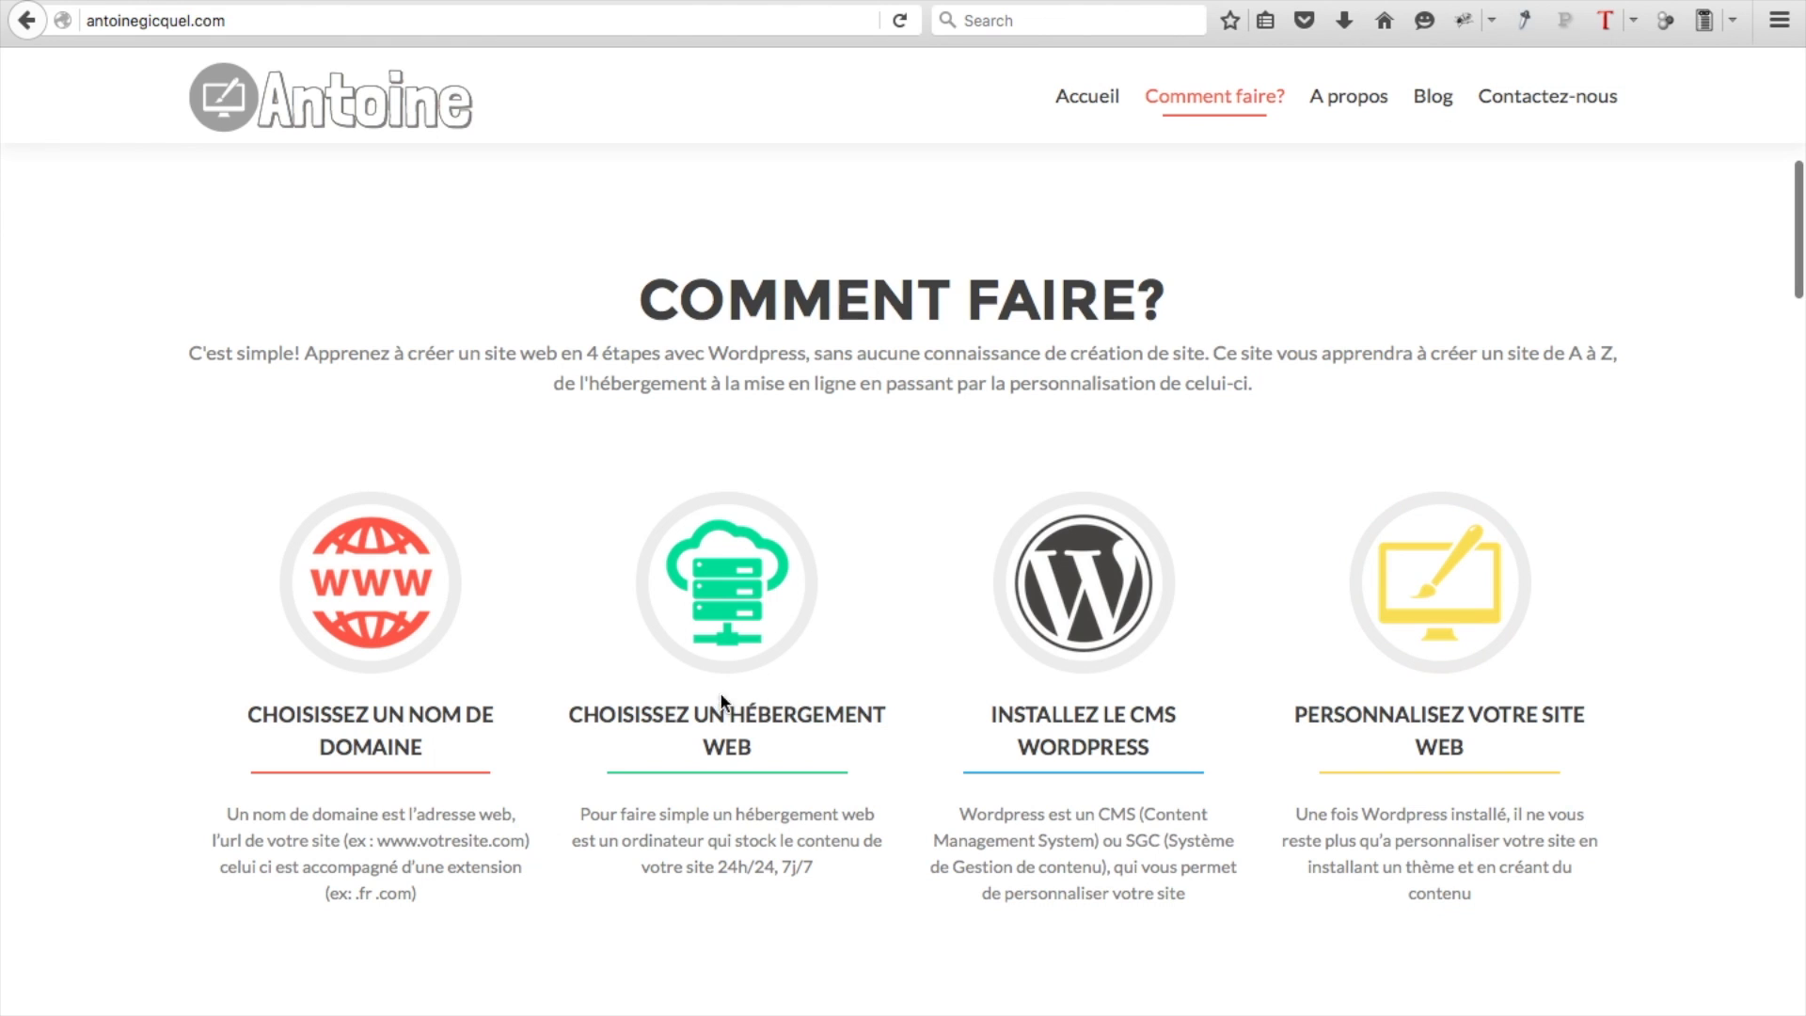
scroll(646, 721, "down", 5)
scroll(646, 730, "down", 3)
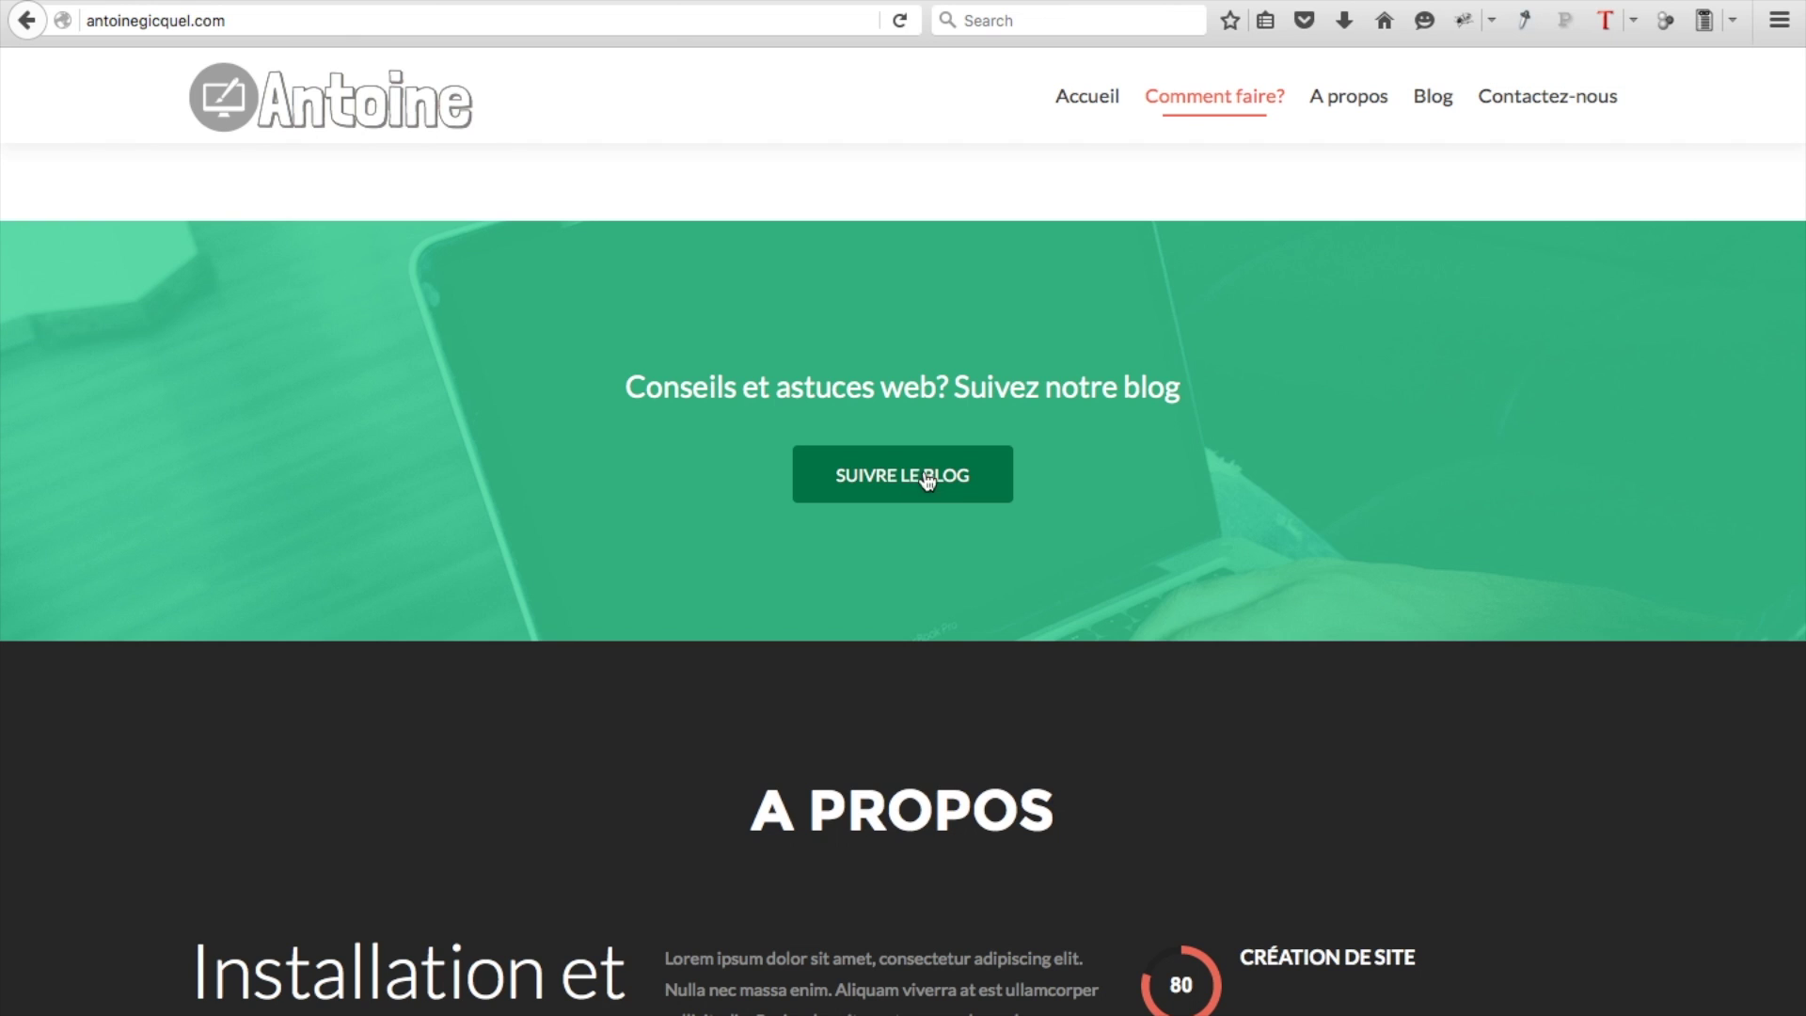
scroll(912, 504, "down", 5)
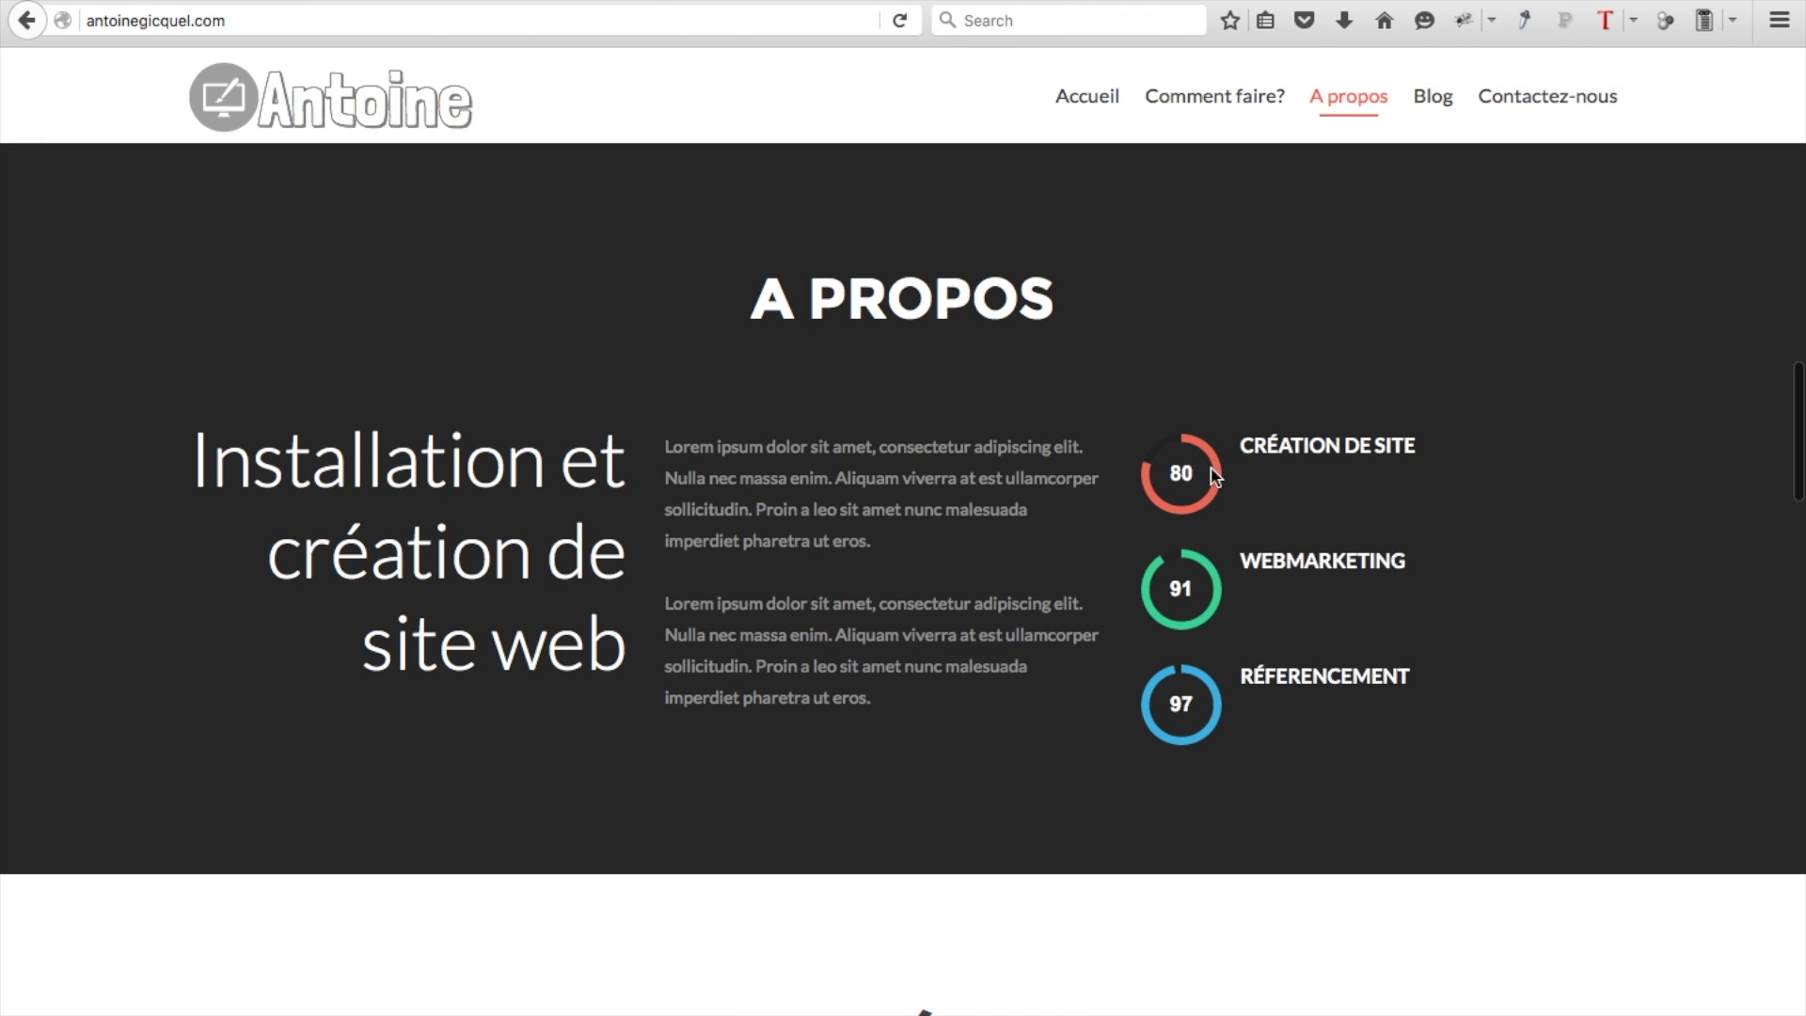
scroll(1187, 679, "down", 4)
scroll(1183, 682, "down", 4)
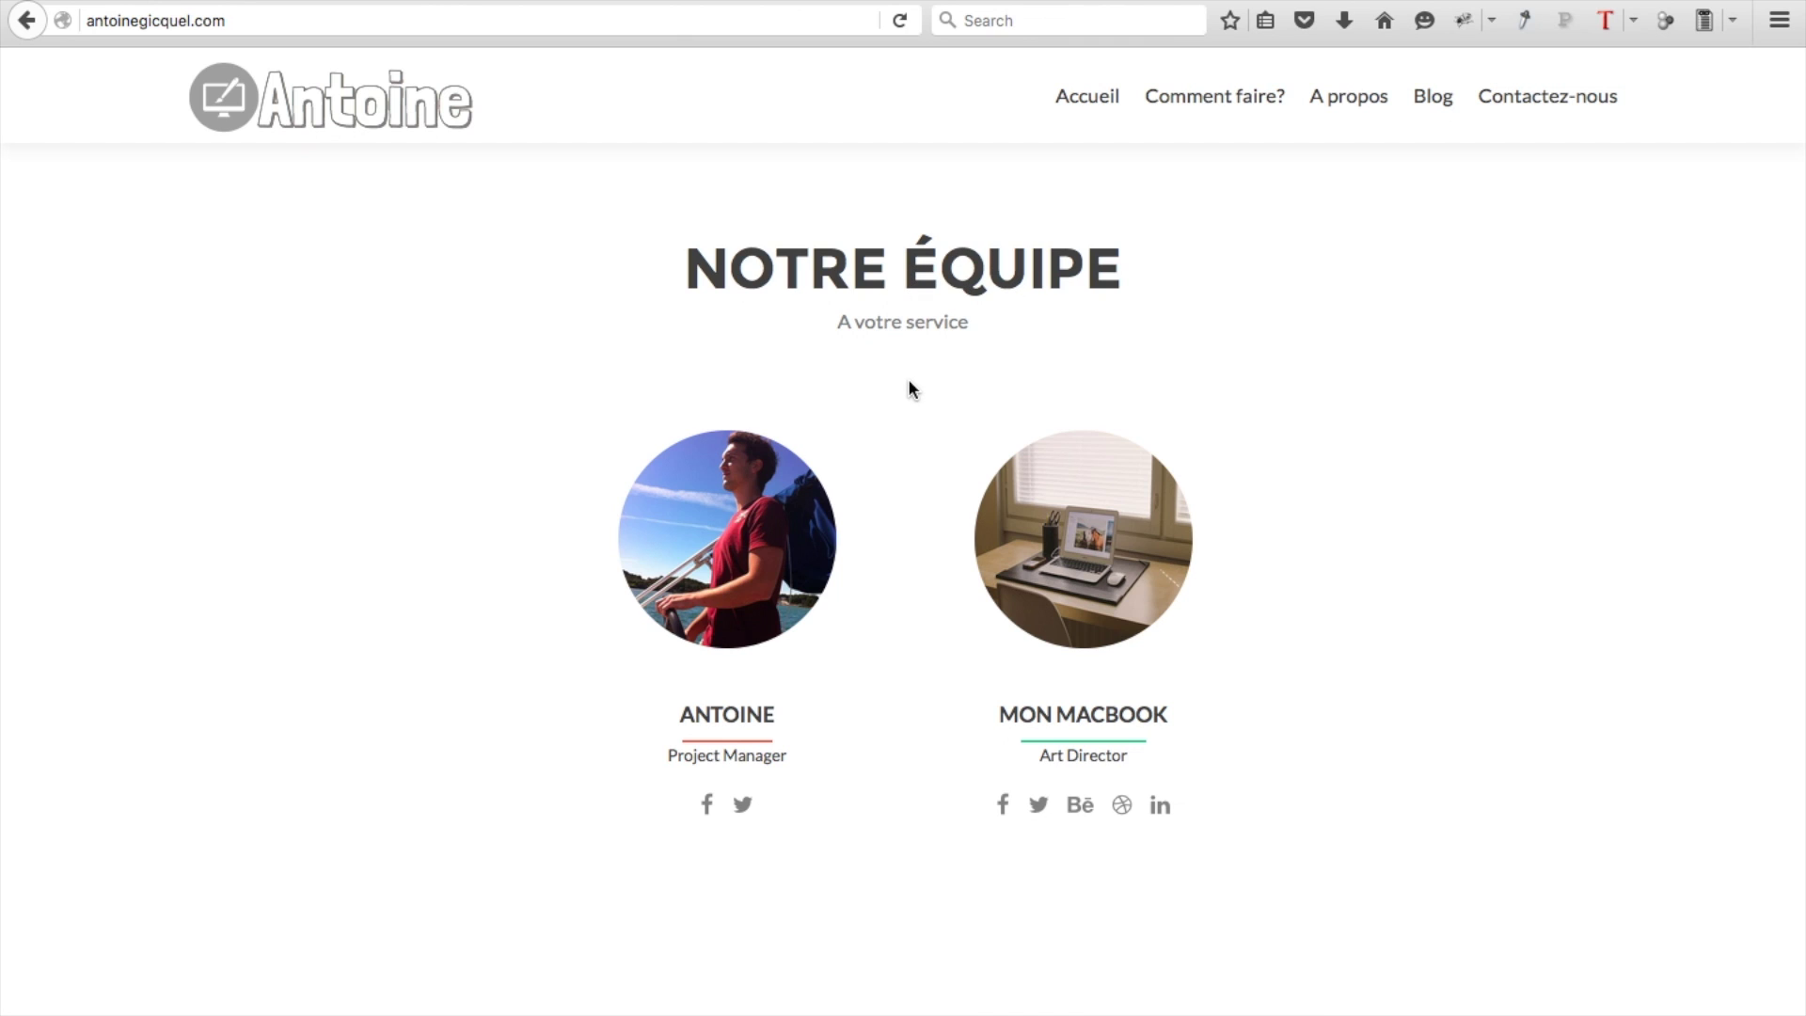
Continue down past Notre Équipe and the testimonials to the Notre Blog article list
mouse_move(861, 435)
mouse_move(866, 753)
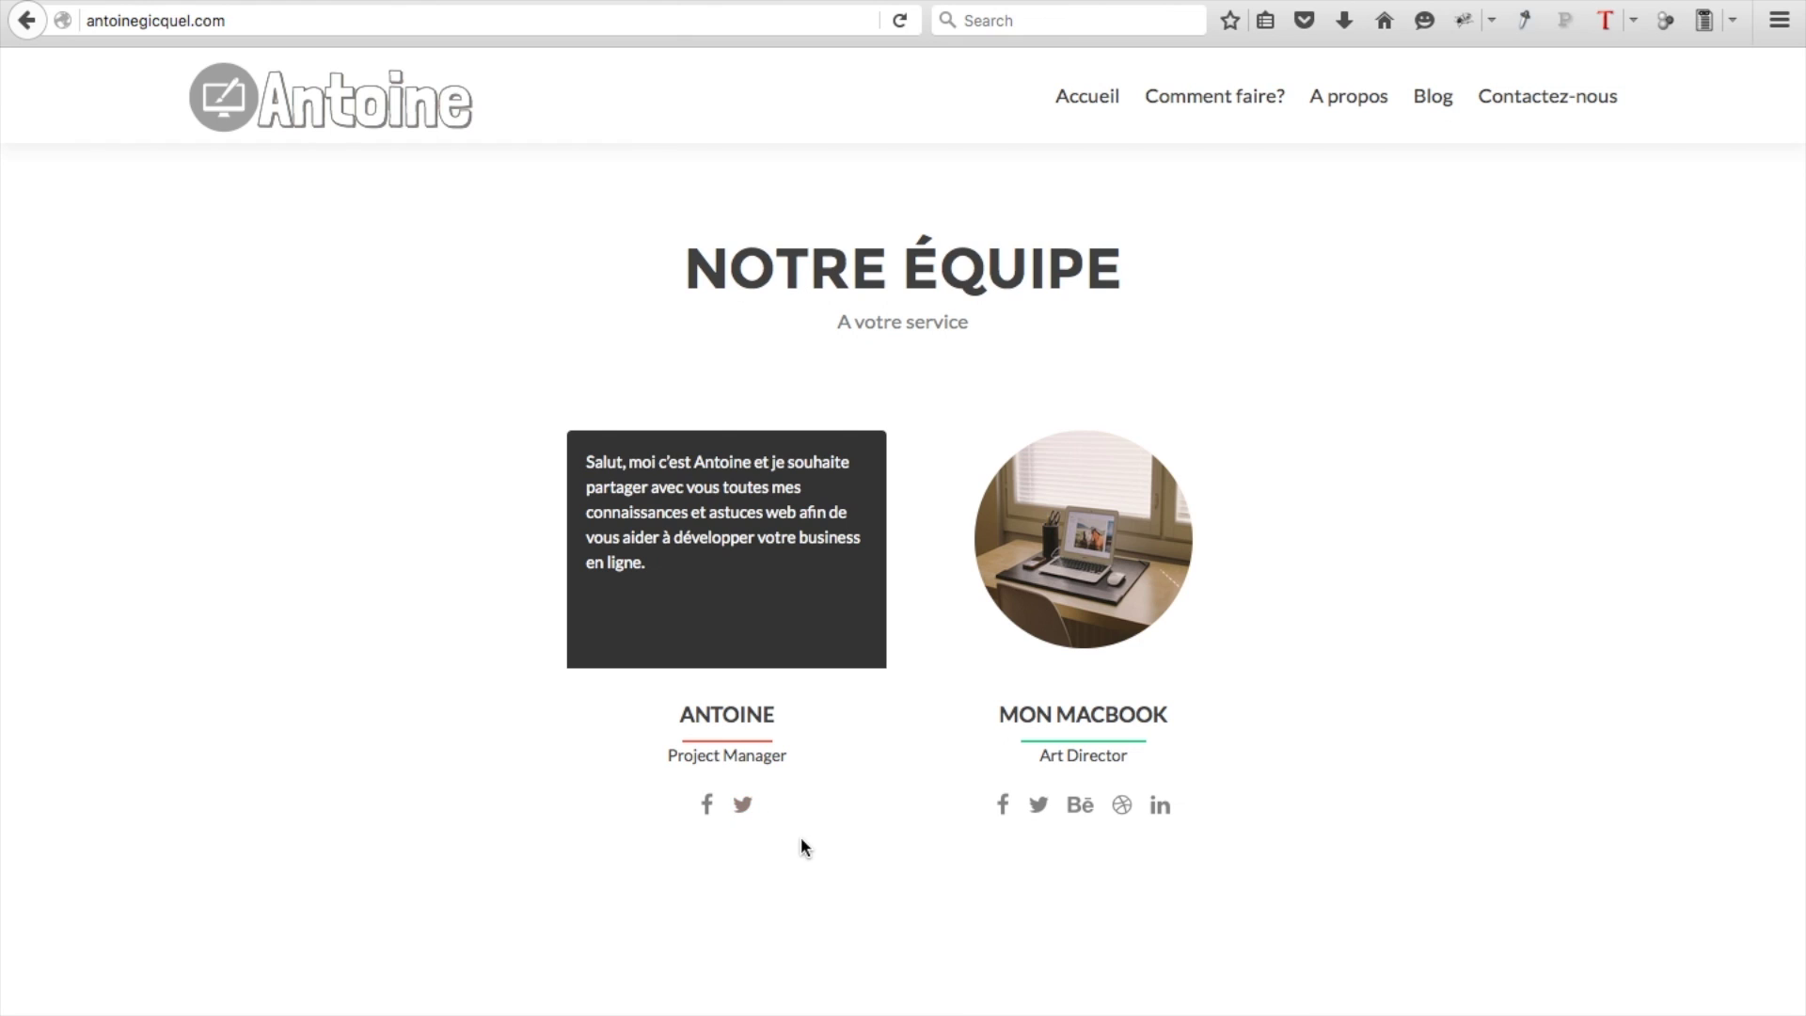
scroll(1356, 253, "up", 1)
scroll(1356, 250, "down", 10)
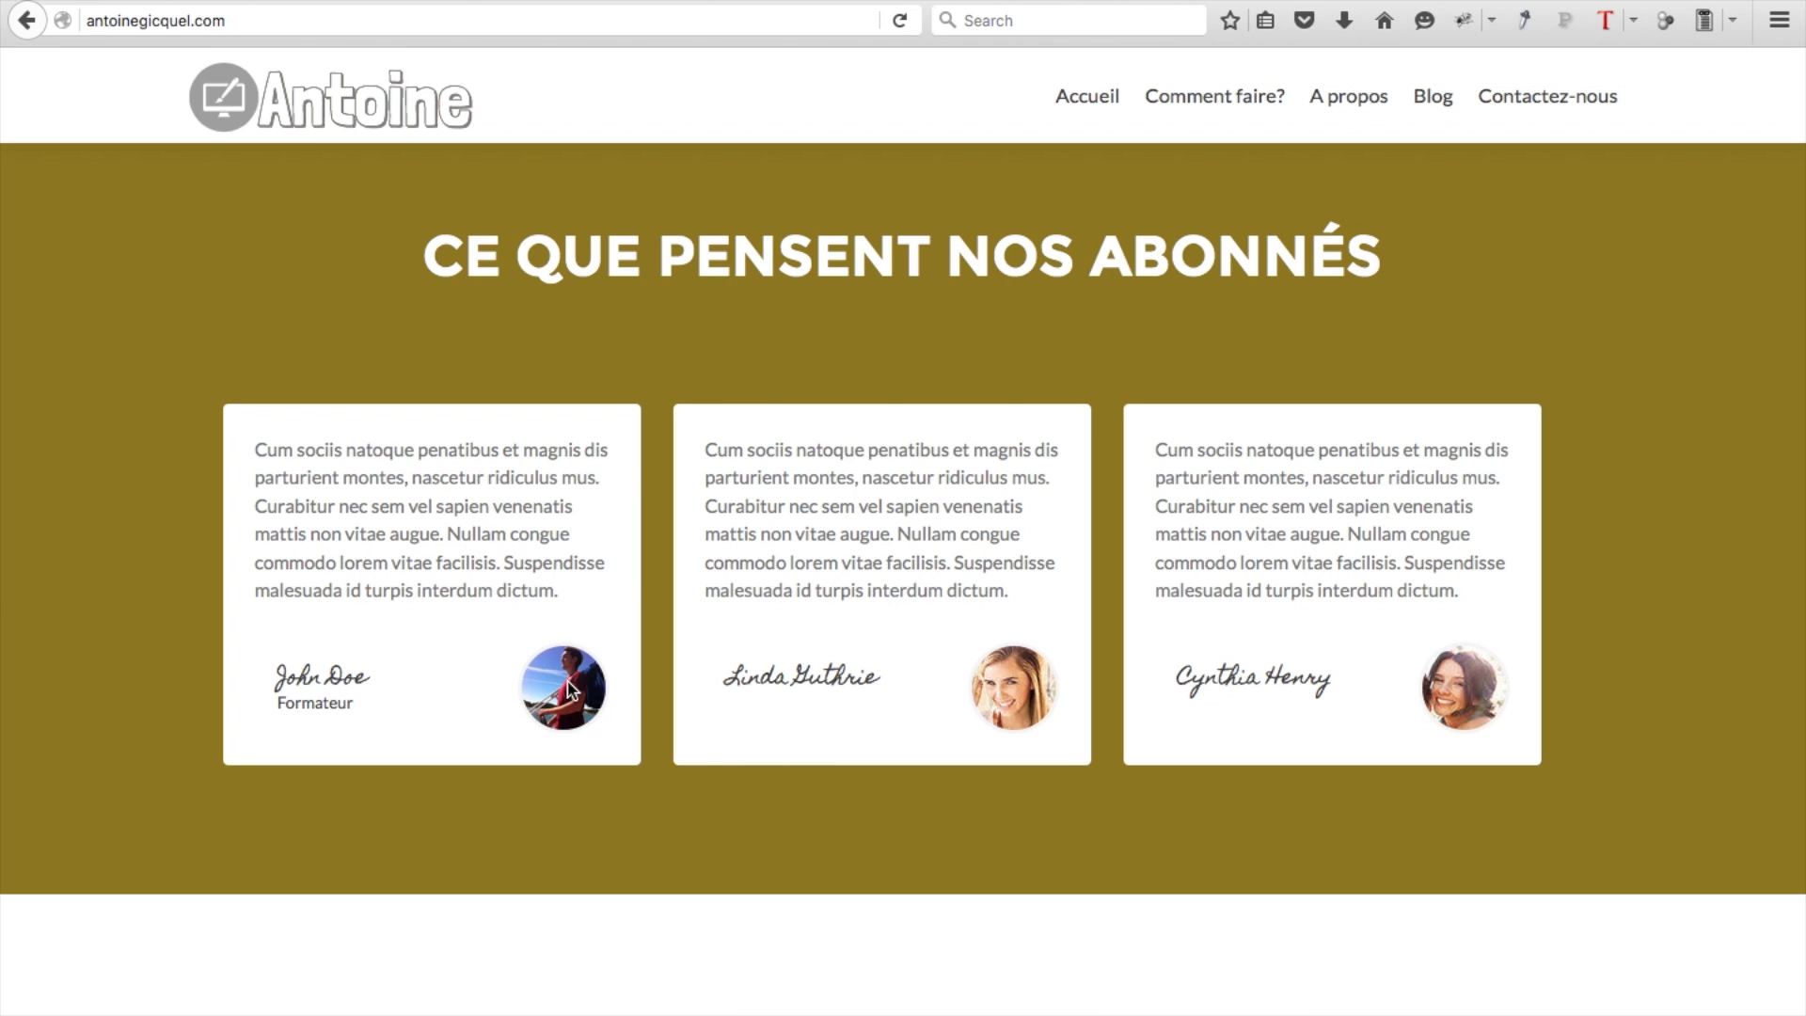
scroll(612, 661, "down", 7)
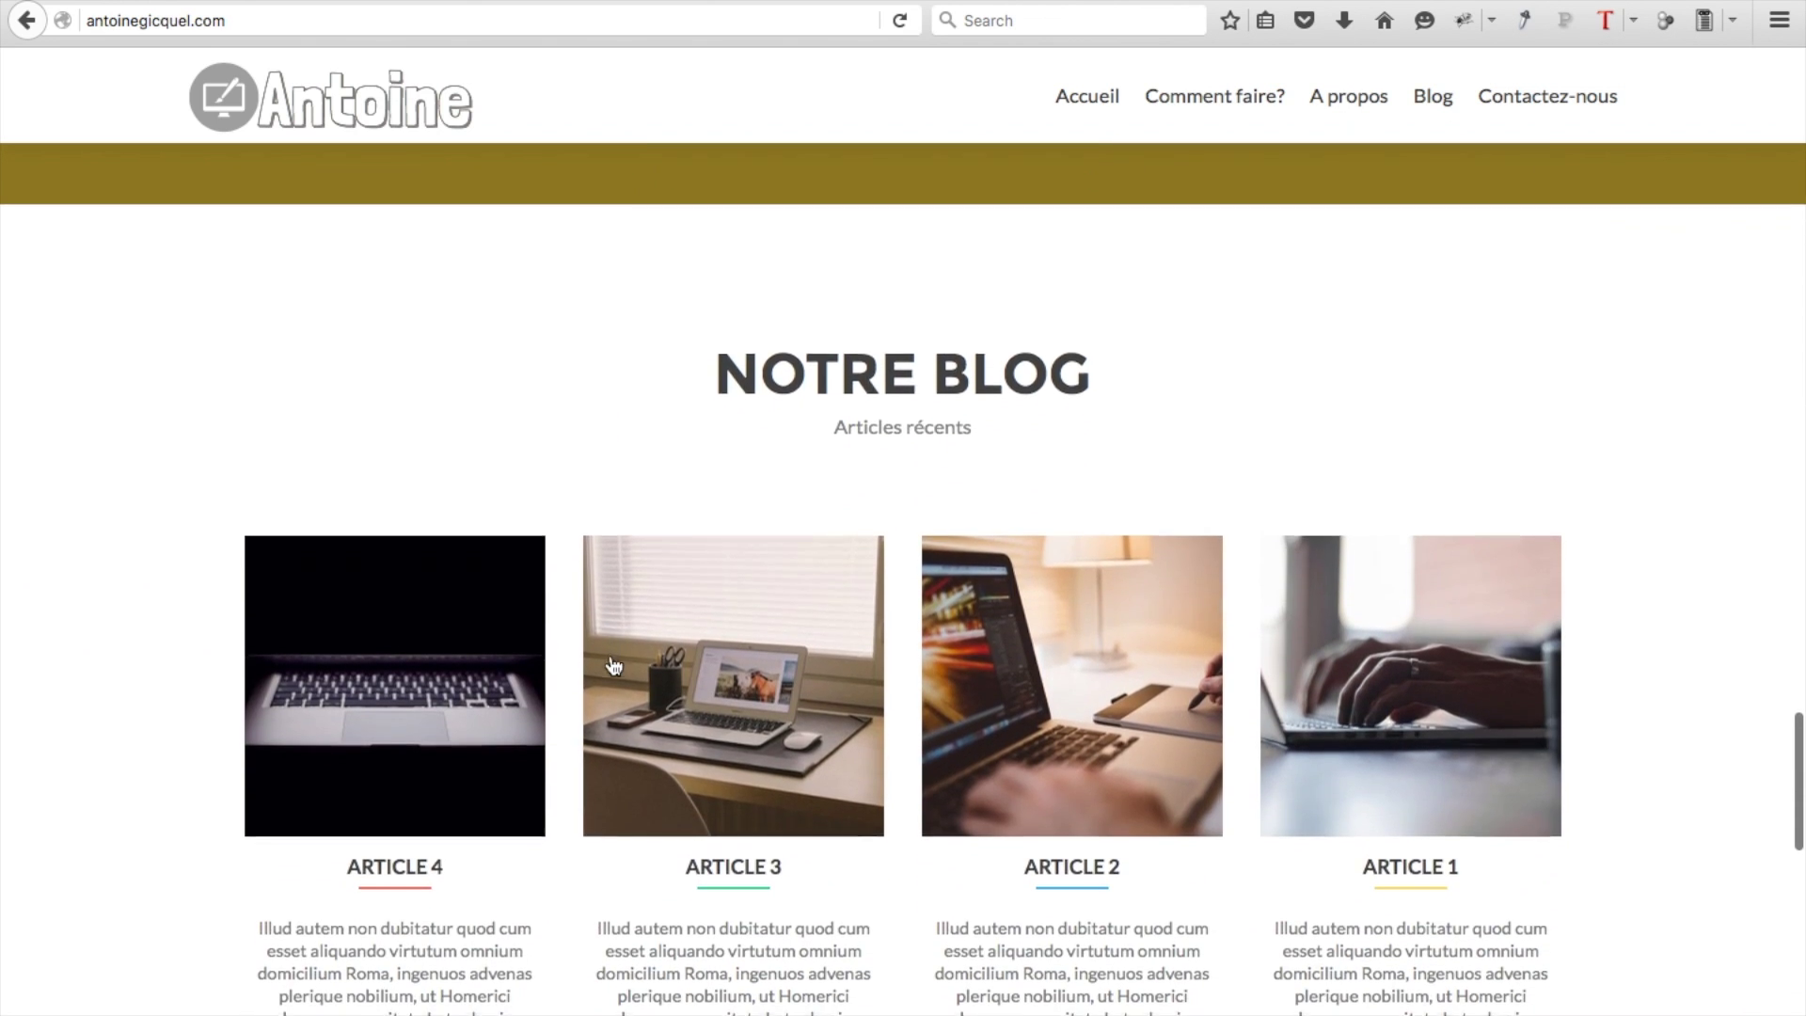
scroll(612, 664, "down", 1)
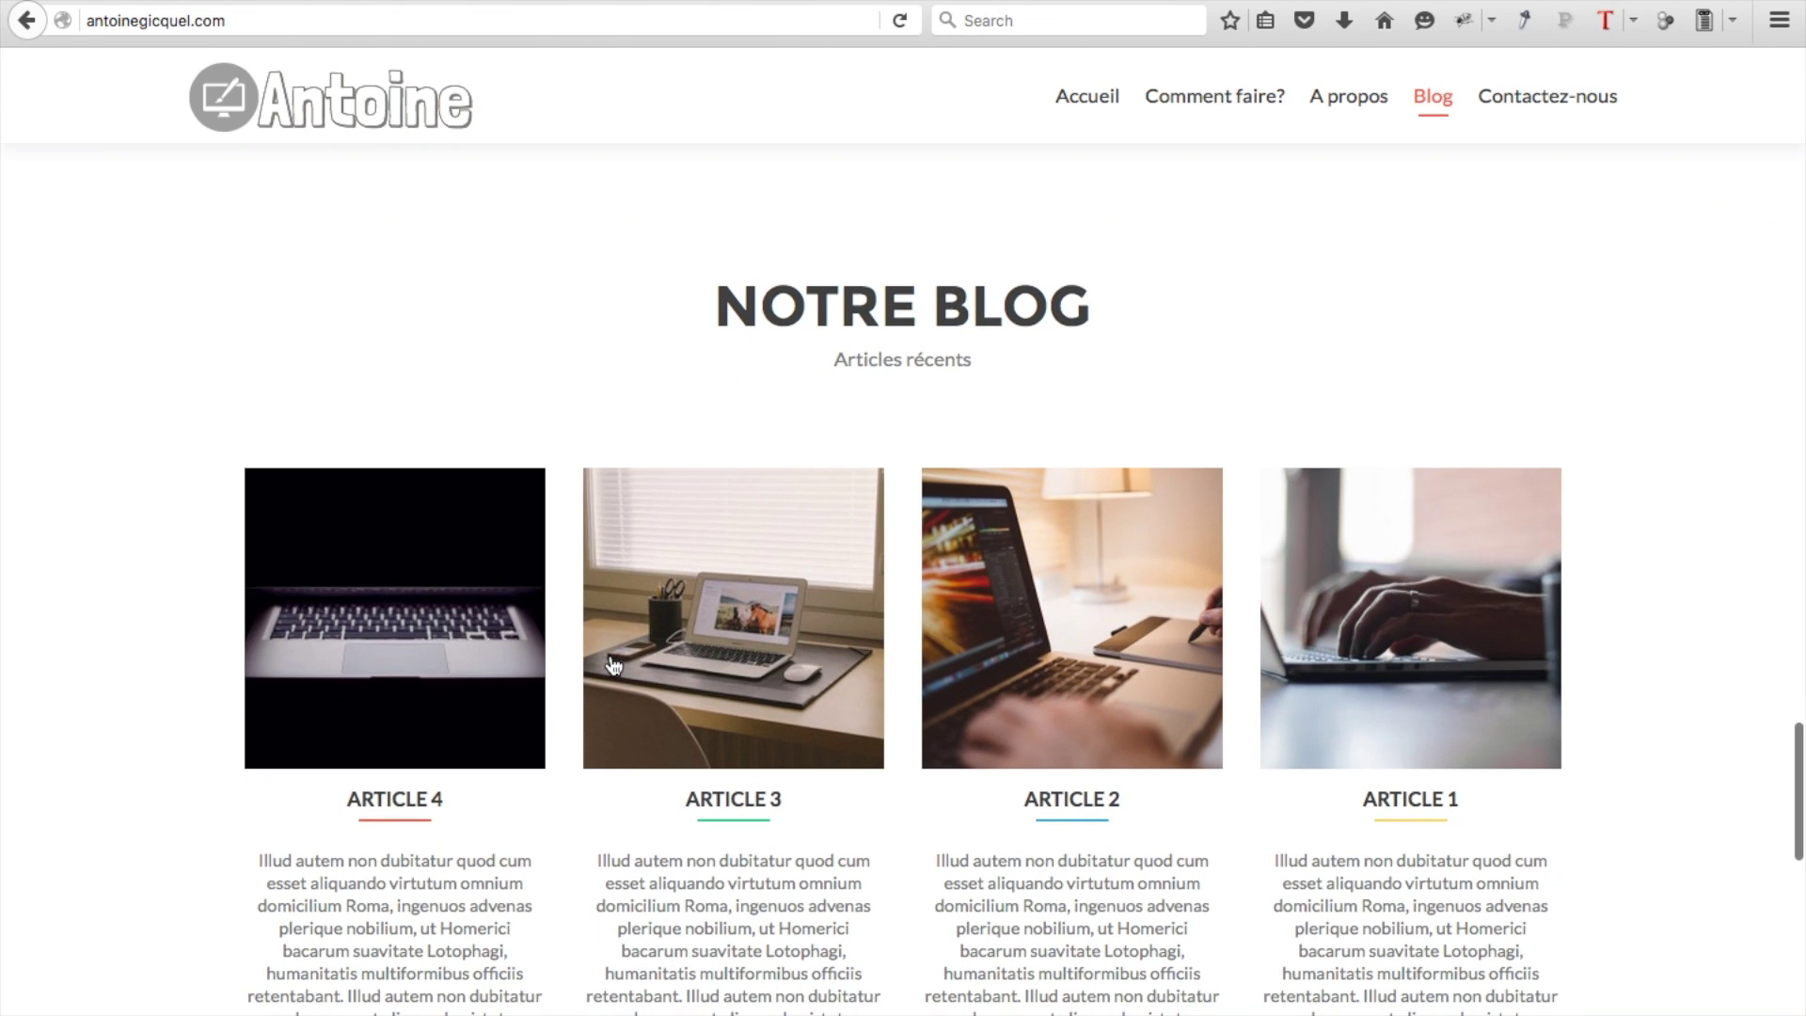
Read through the Article 4 post down to its comment form, then return to the blog list
left_click(424, 667)
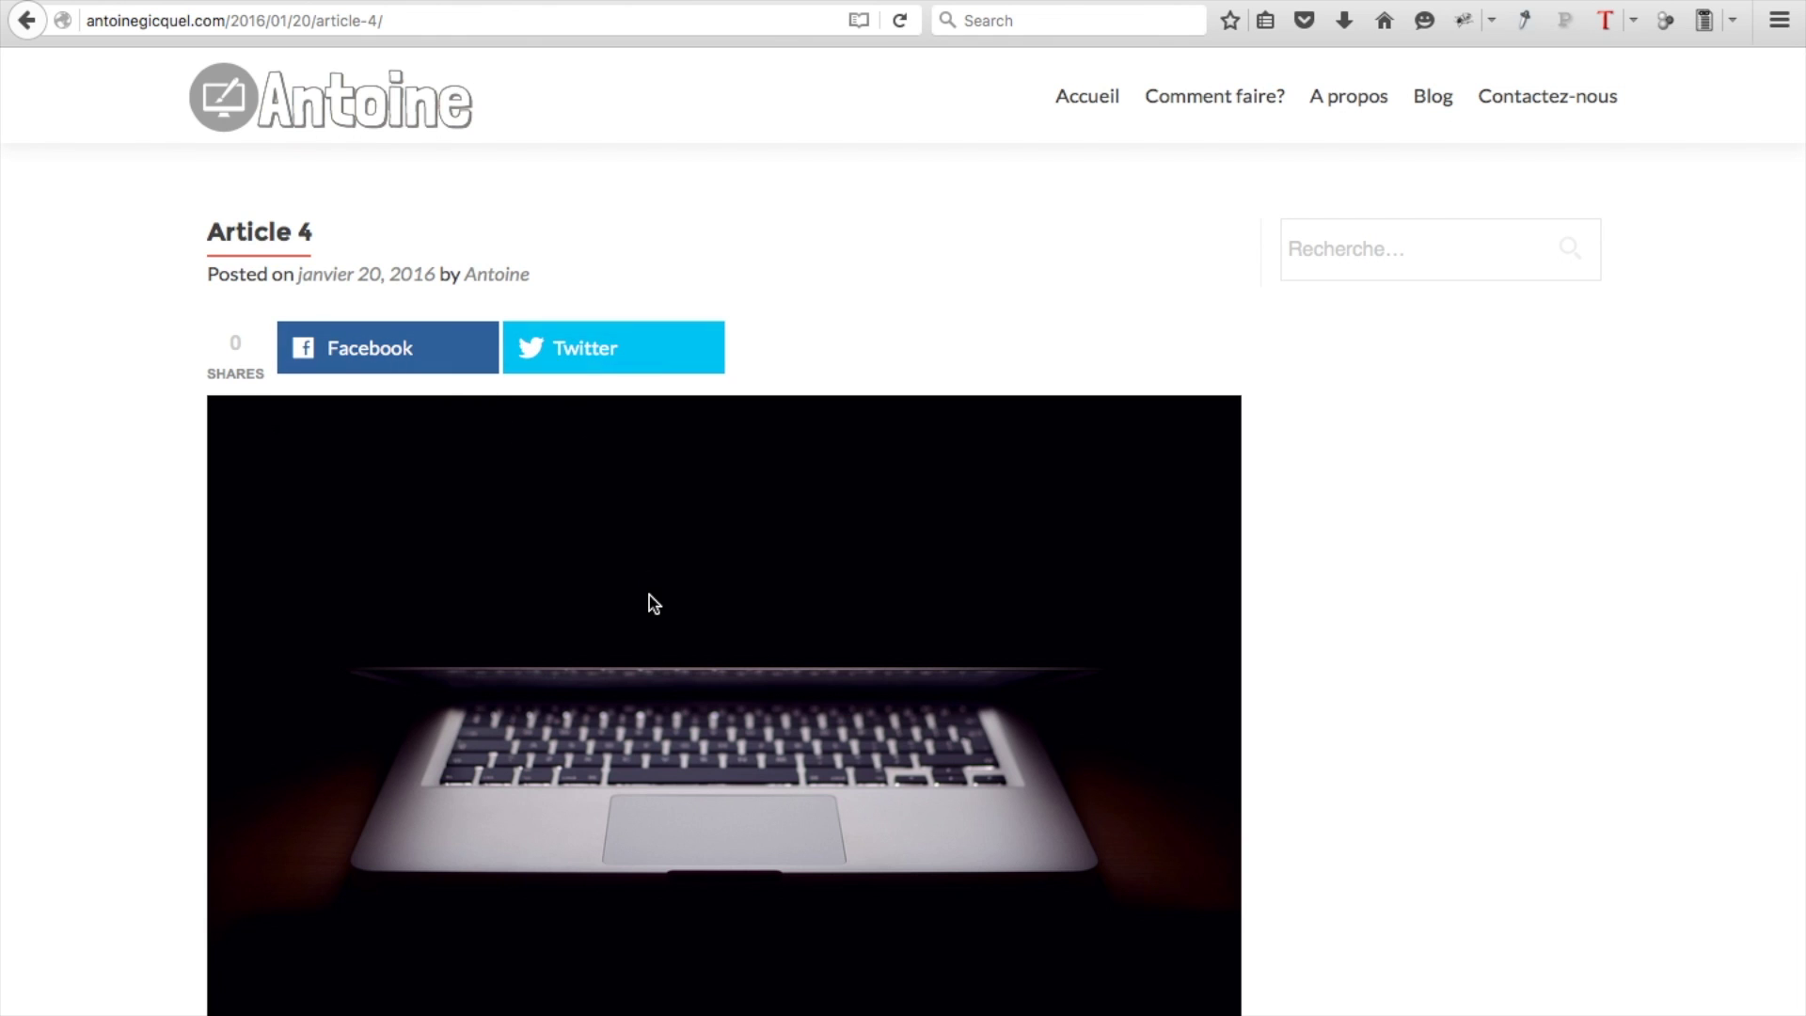
scroll(653, 602, "down", 3)
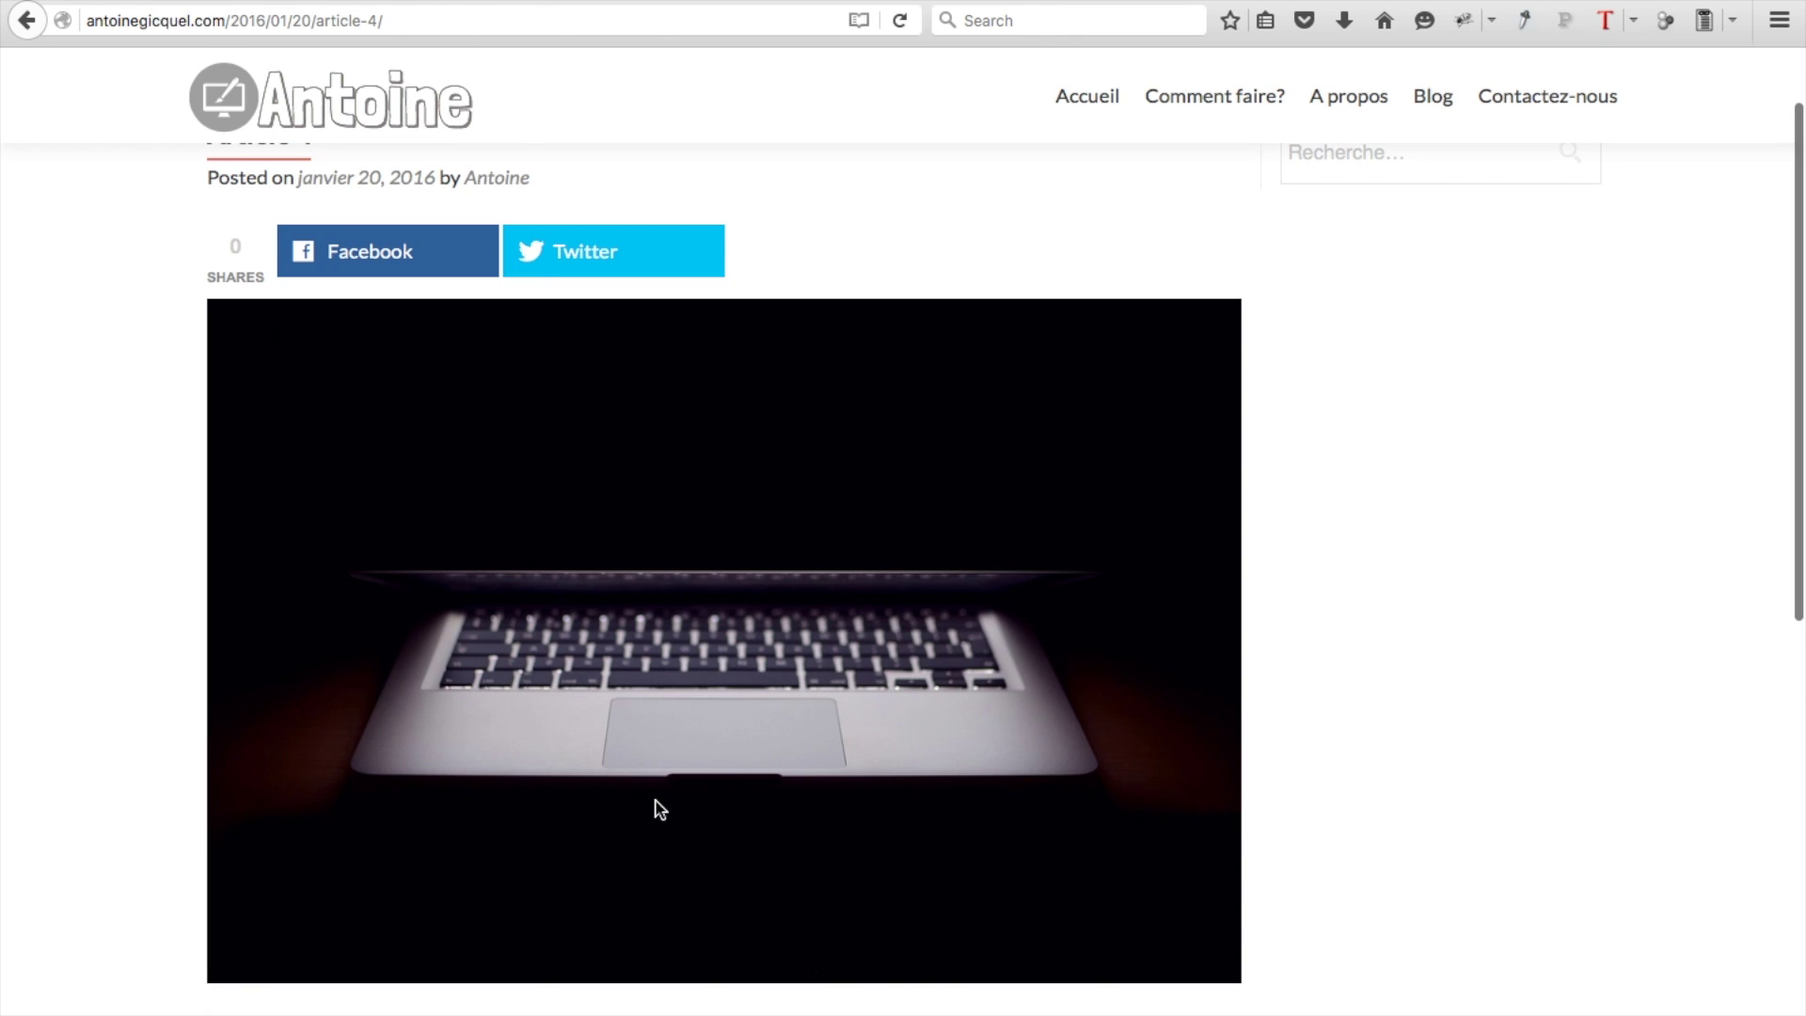
scroll(656, 806, "down", 4)
scroll(544, 822, "down", 5)
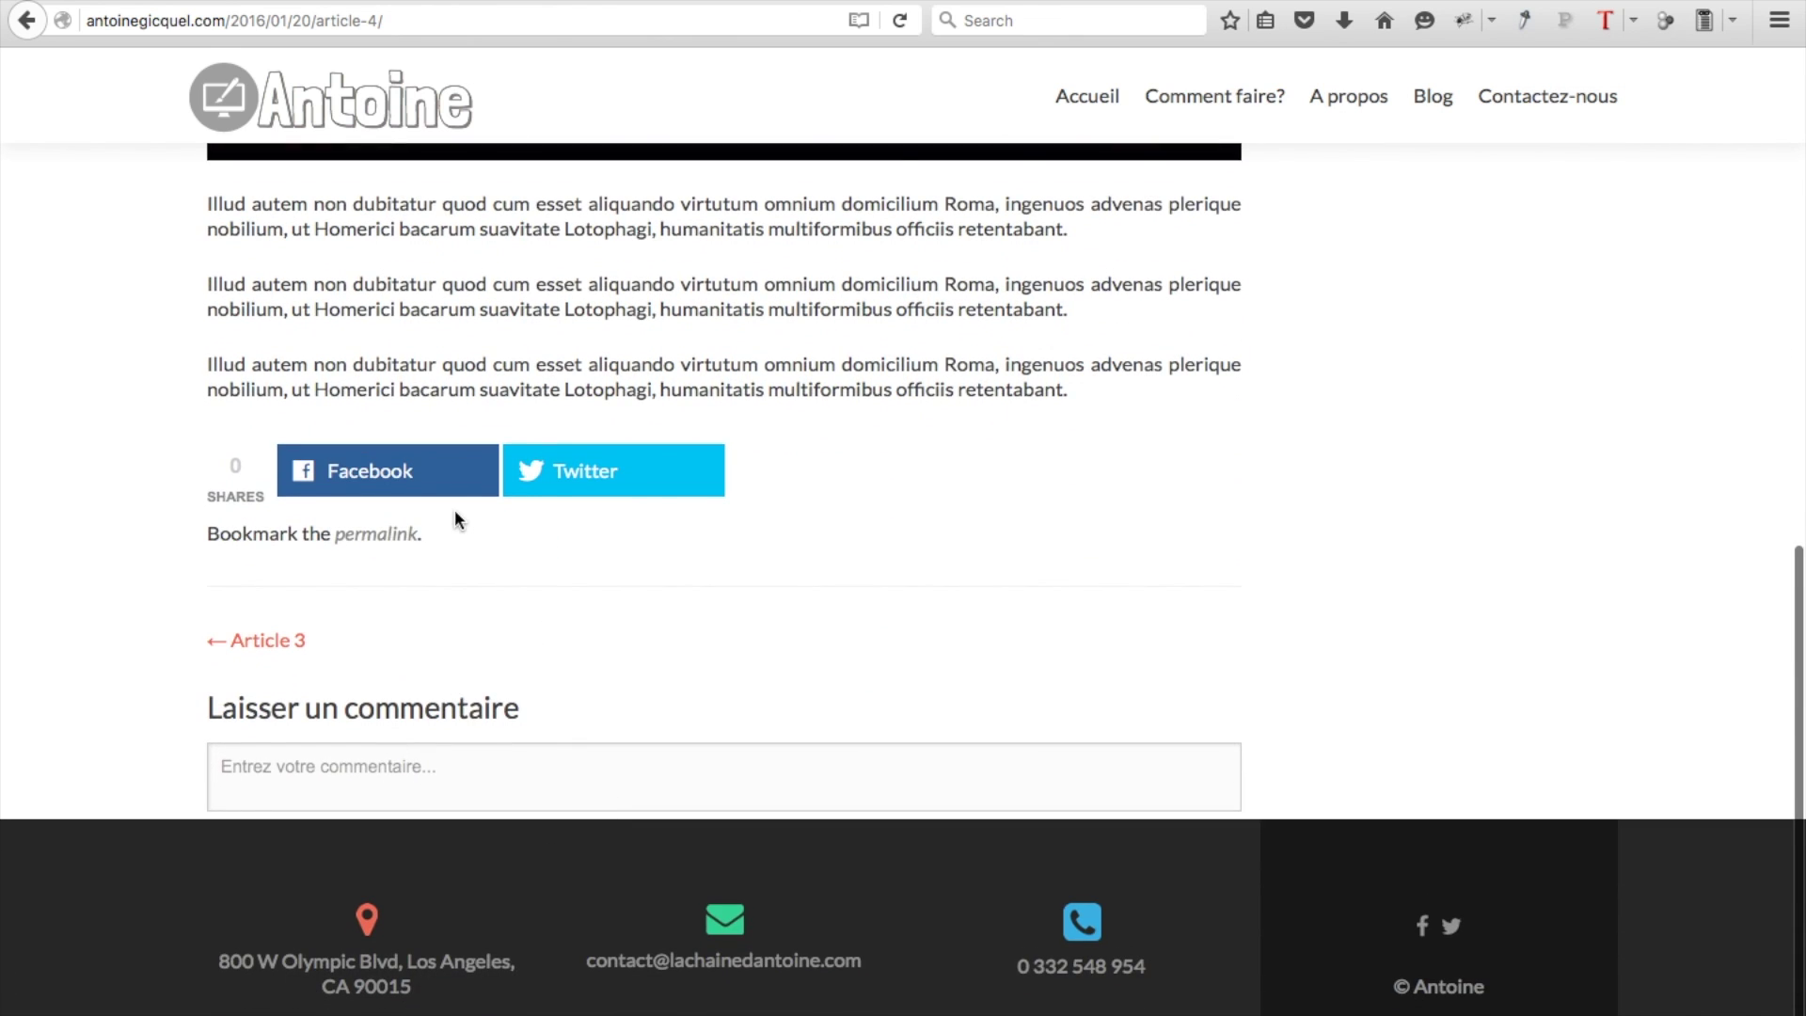
scroll(456, 515, "up", 5)
scroll(456, 518, "up", 3)
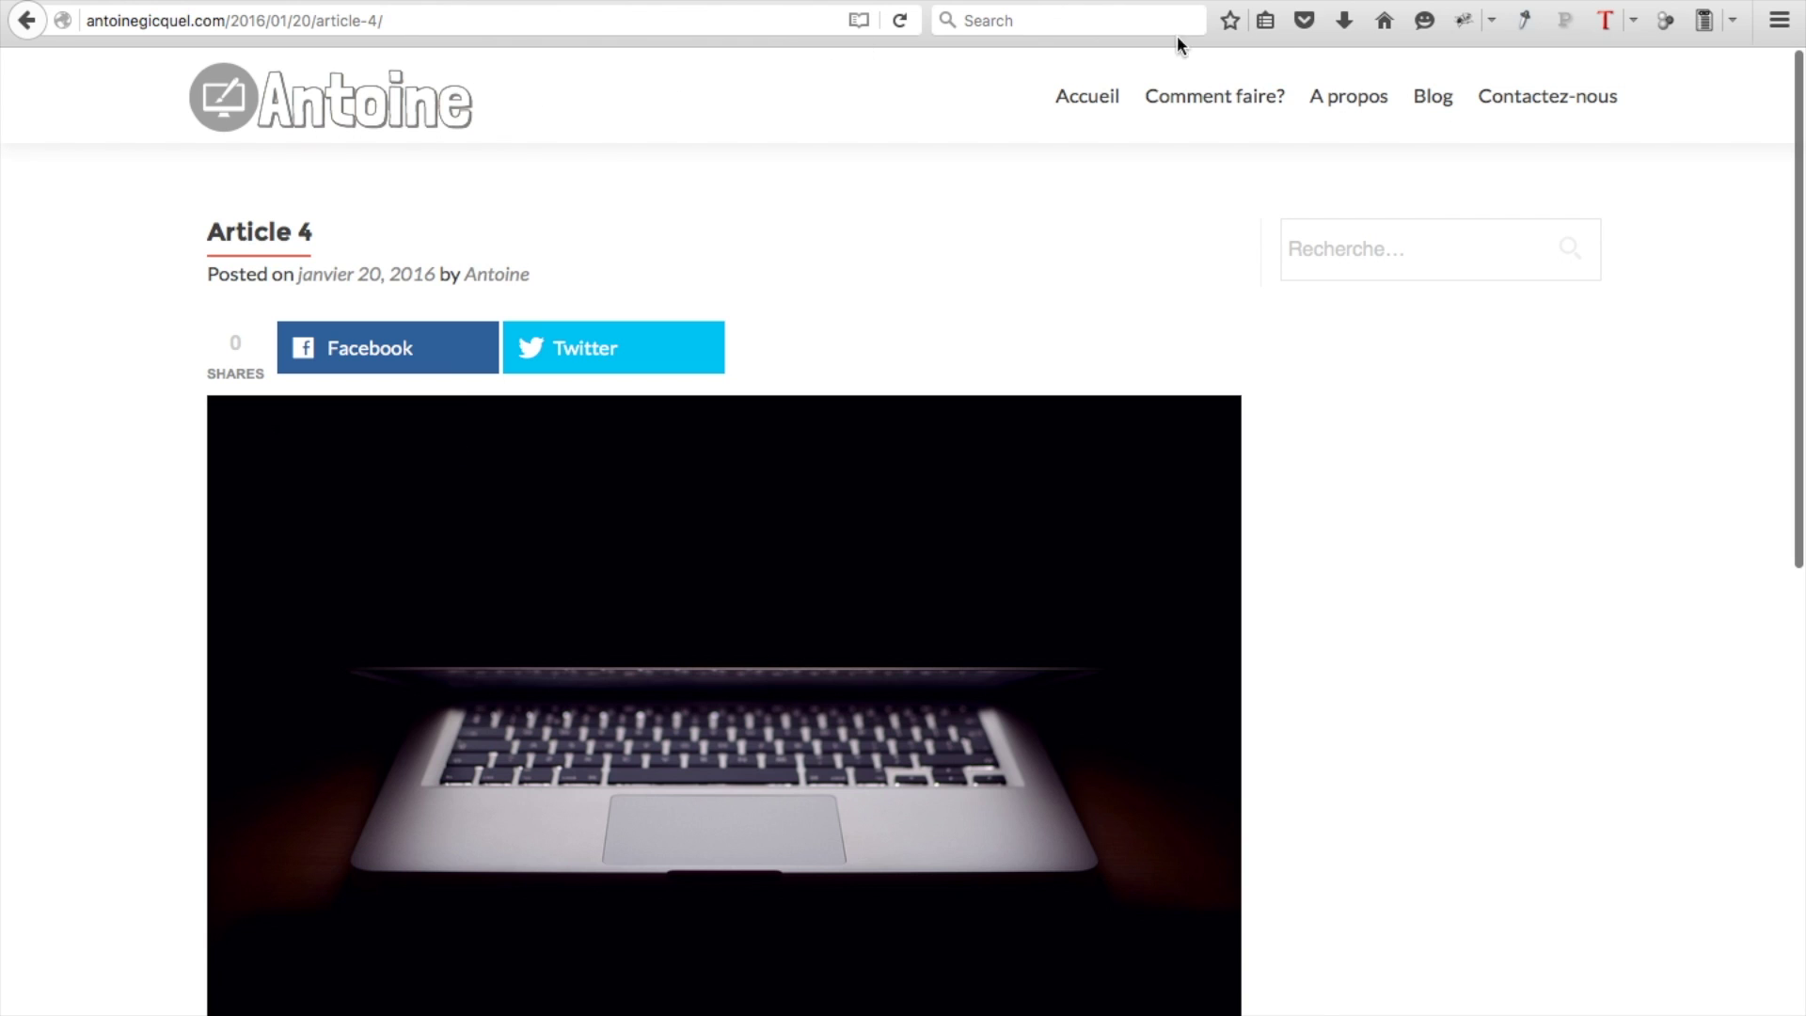
left_click(1431, 100)
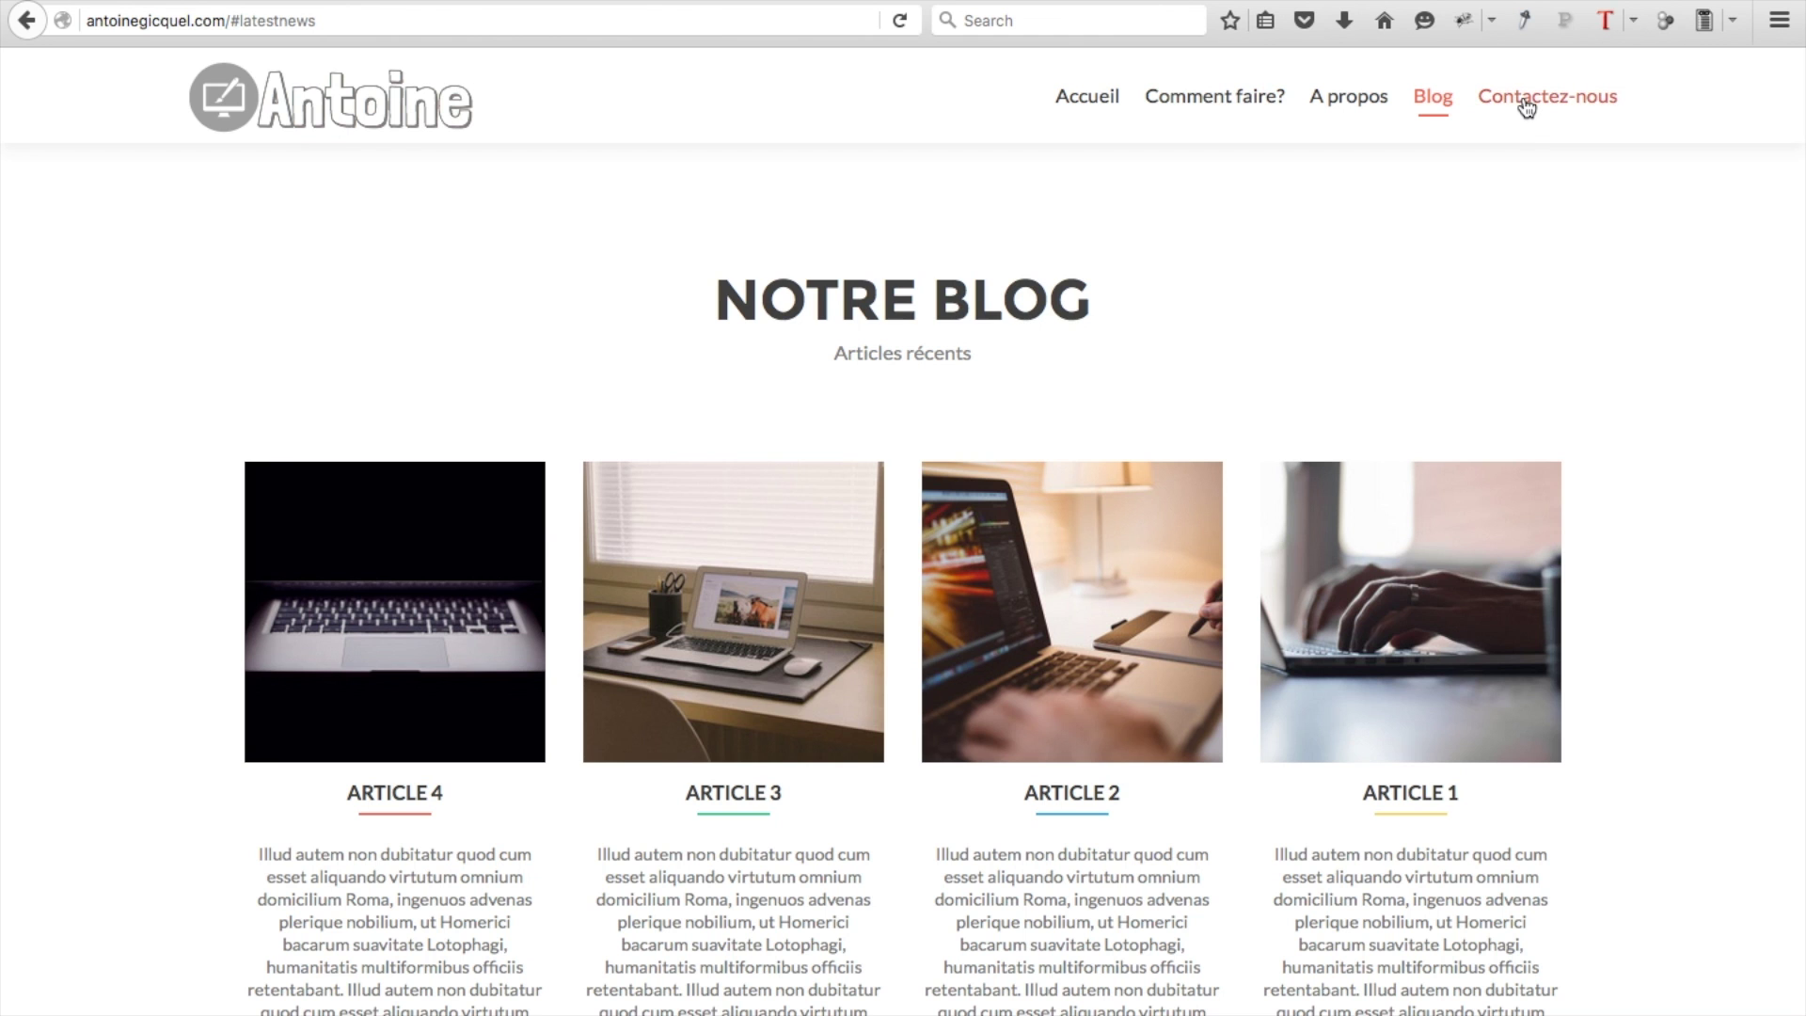
Visit Contactez-nous, Comment faire?, A propos, Blog and Contactez-nous again, then return to Accueil
left_click(1526, 106)
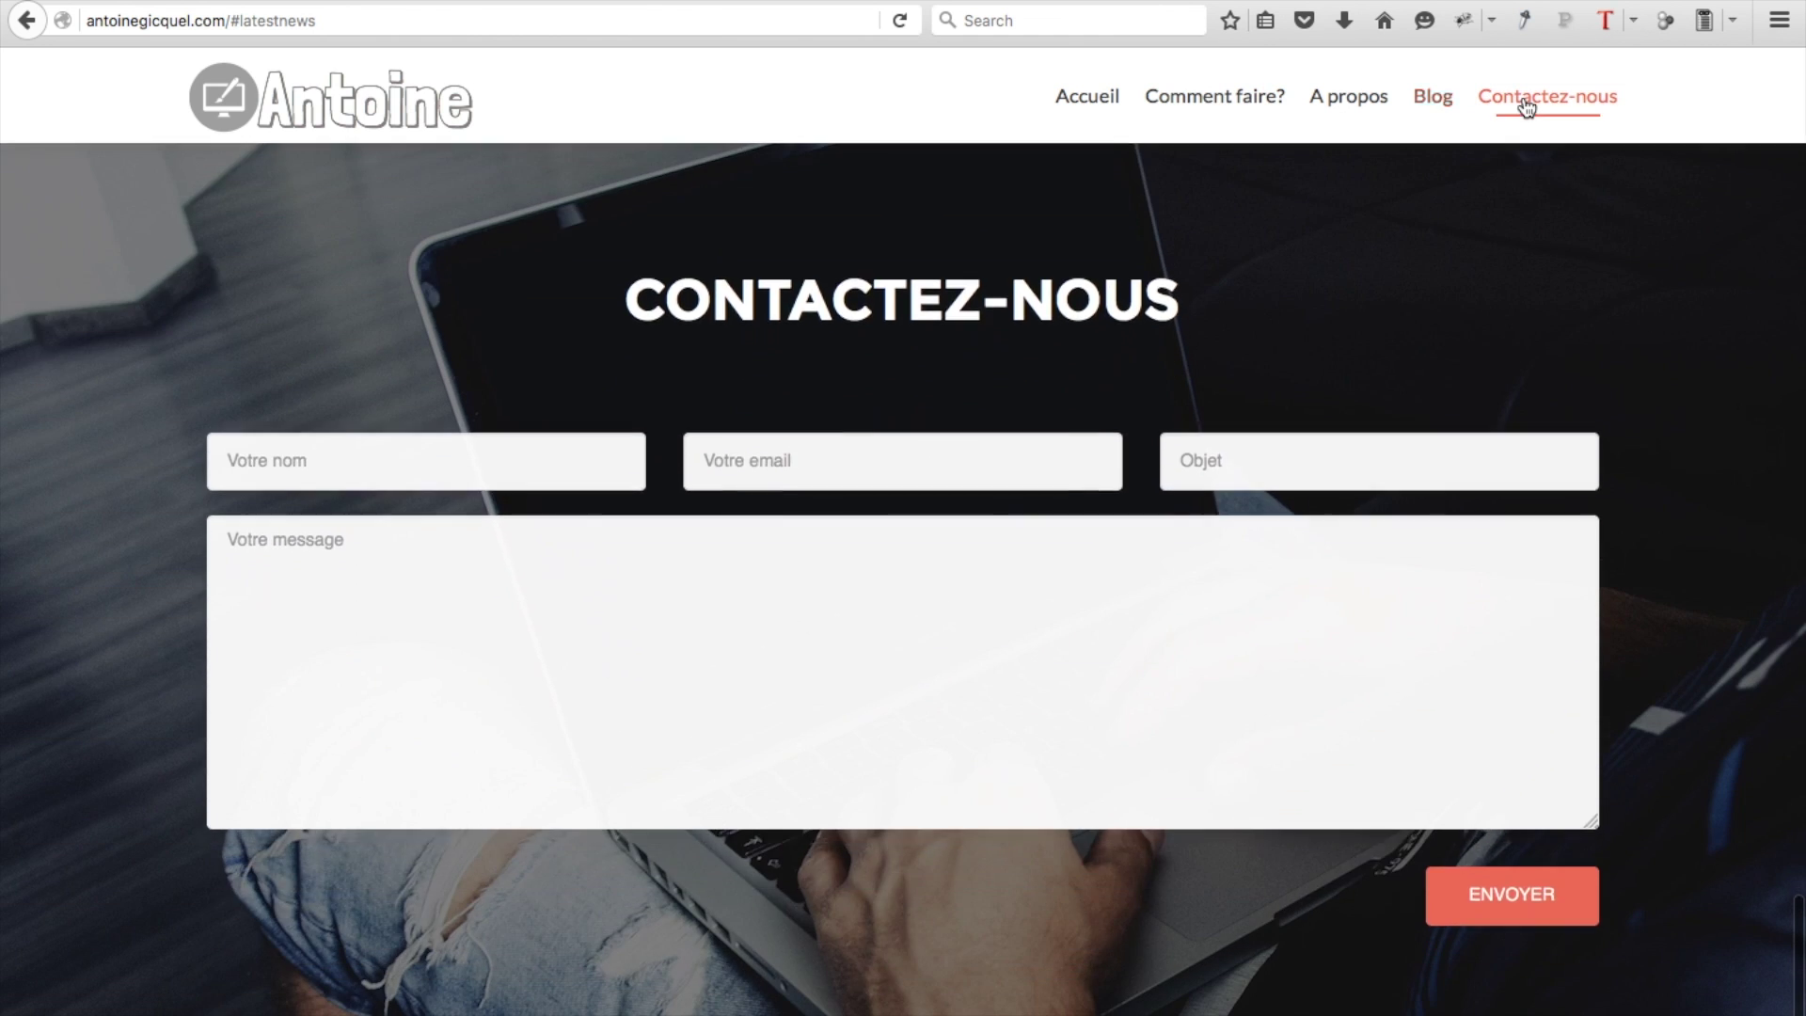
left_click(1213, 96)
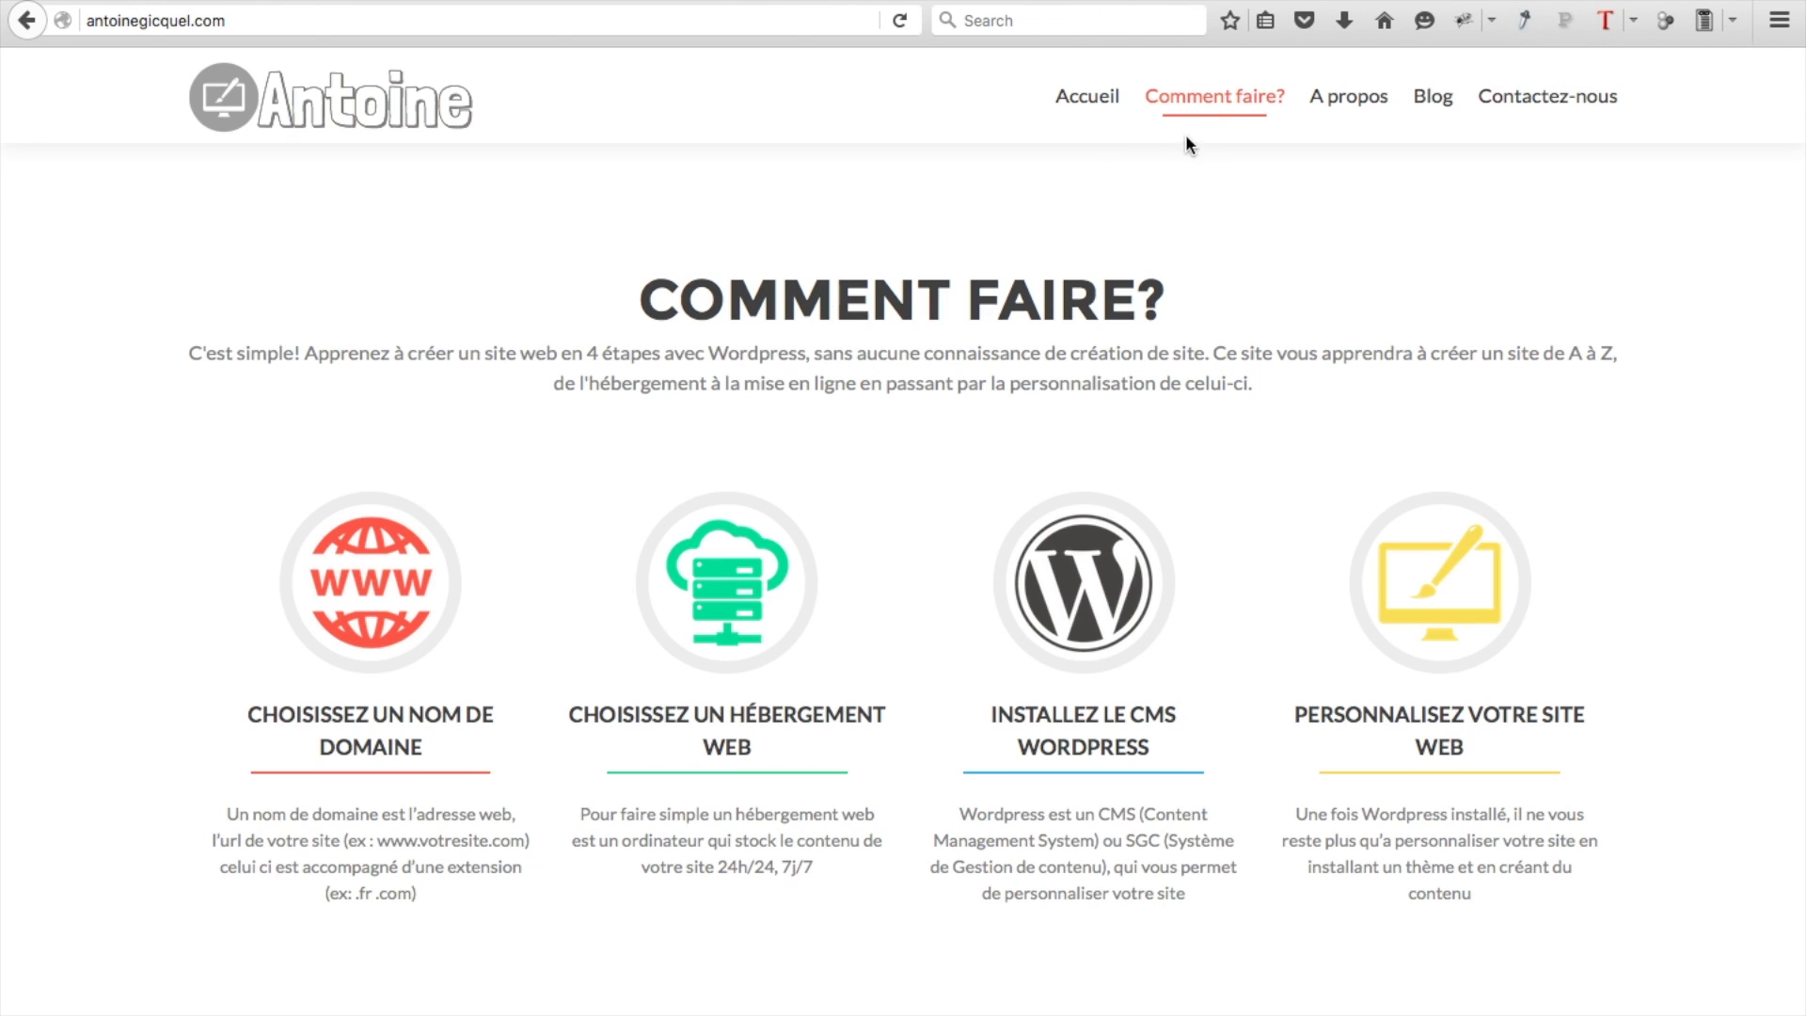
left_click(1352, 113)
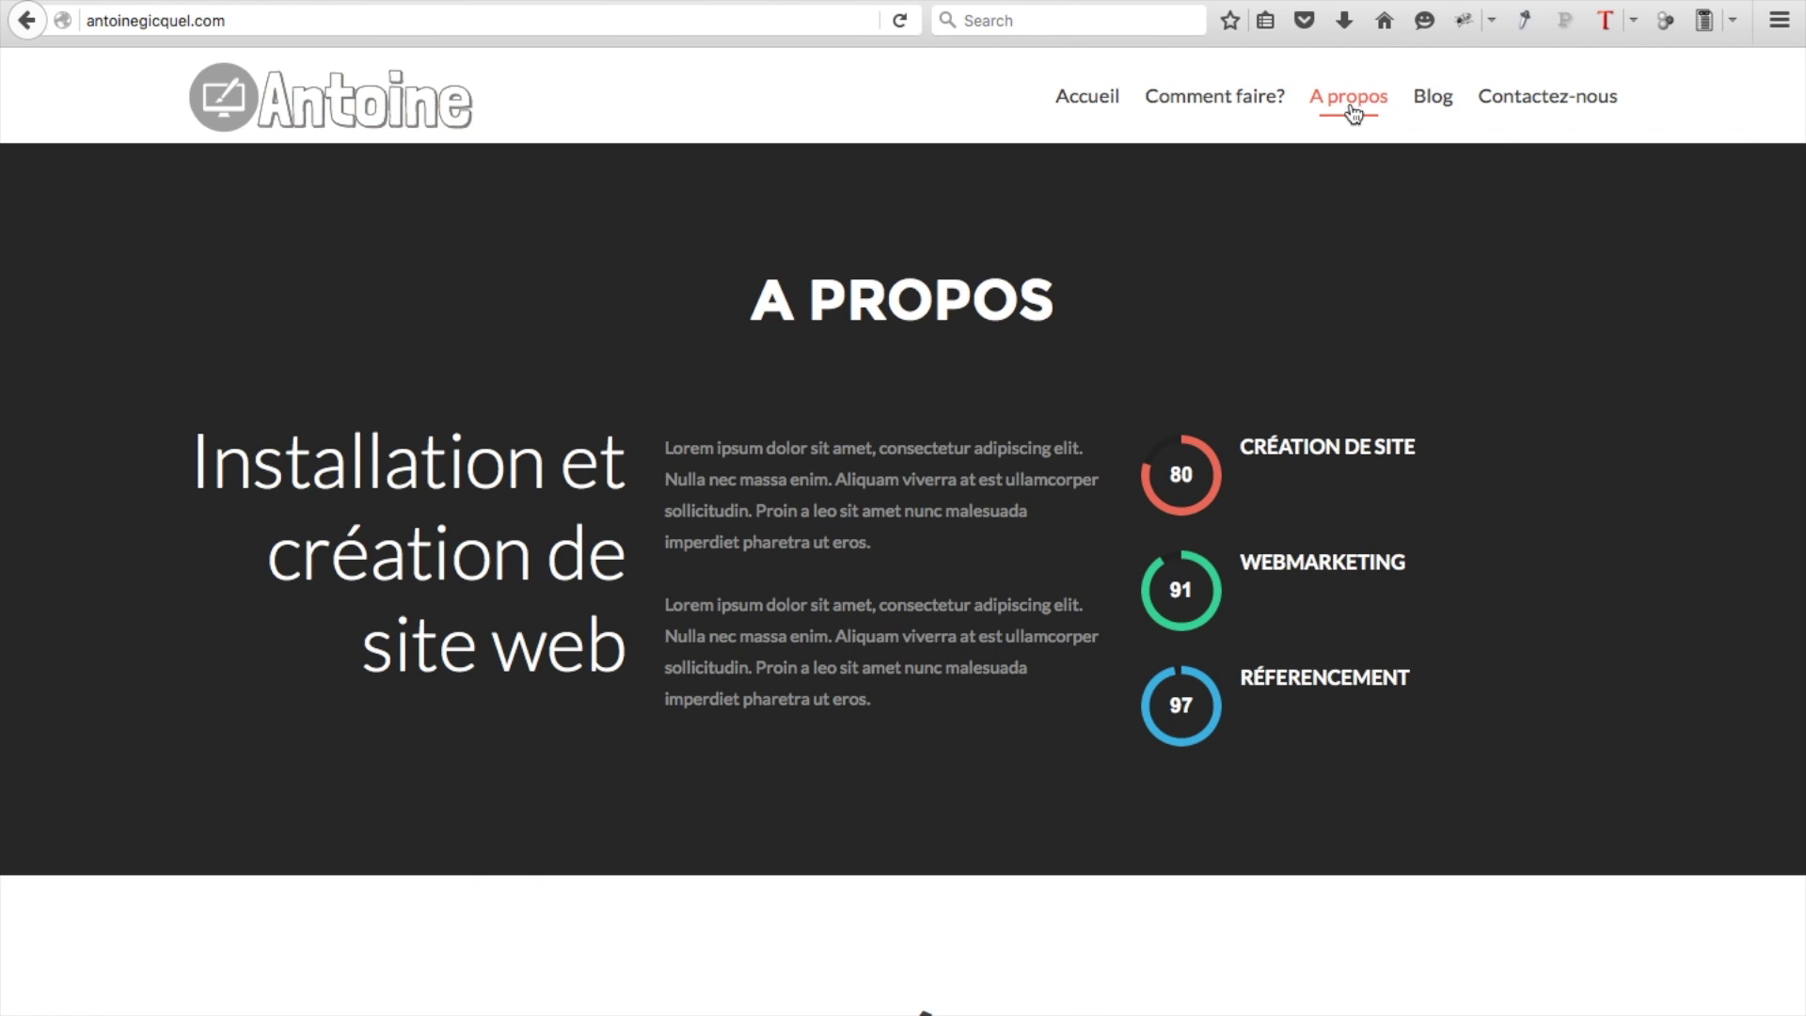
left_click(1433, 98)
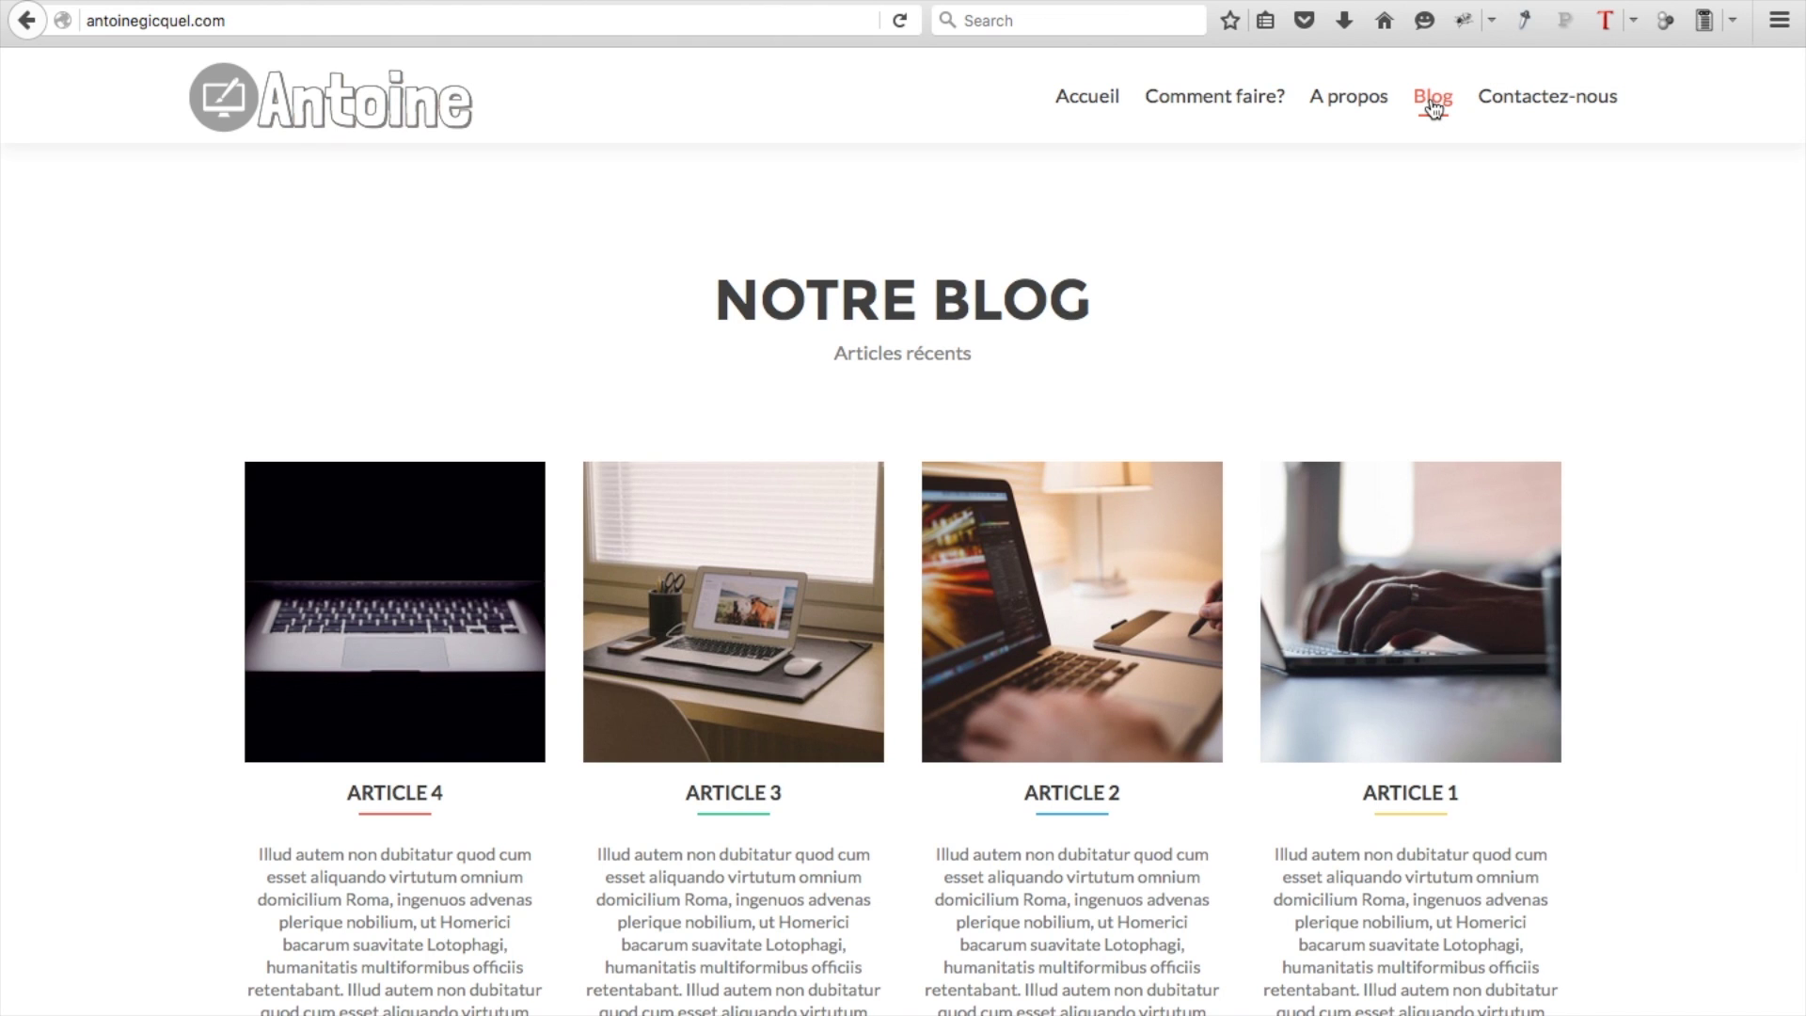
left_click(1520, 107)
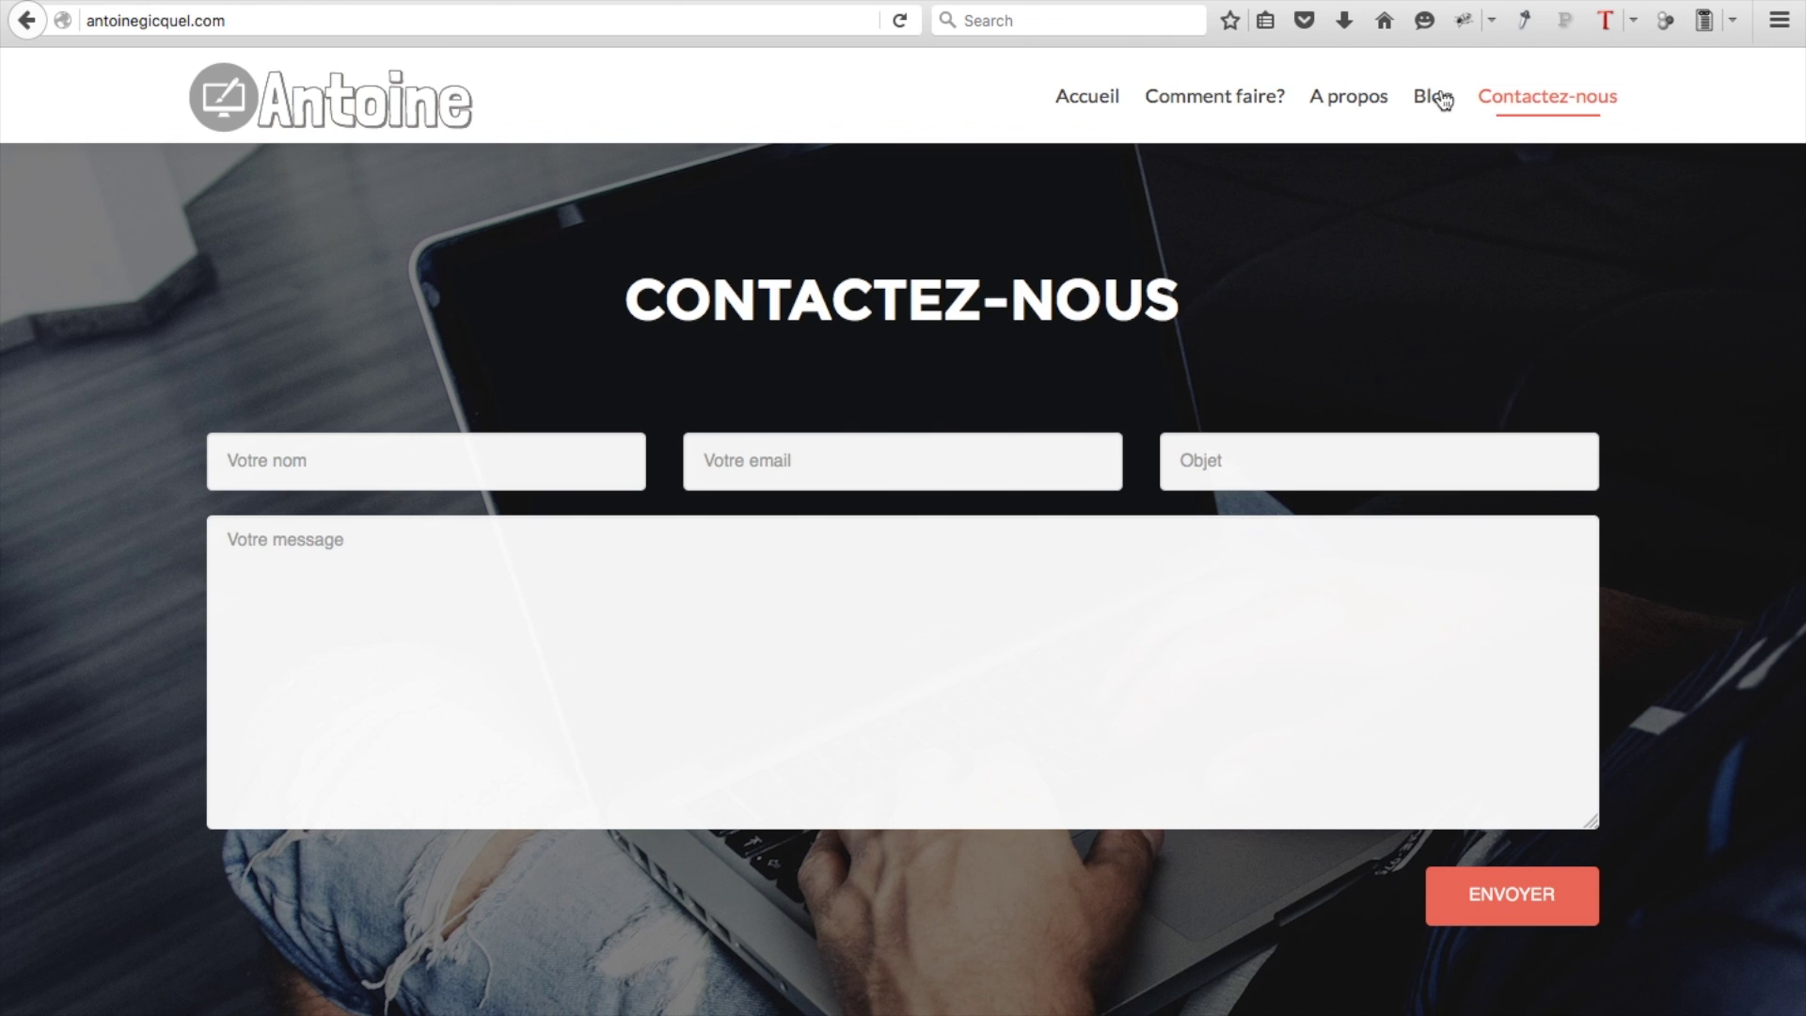
left_click(1077, 113)
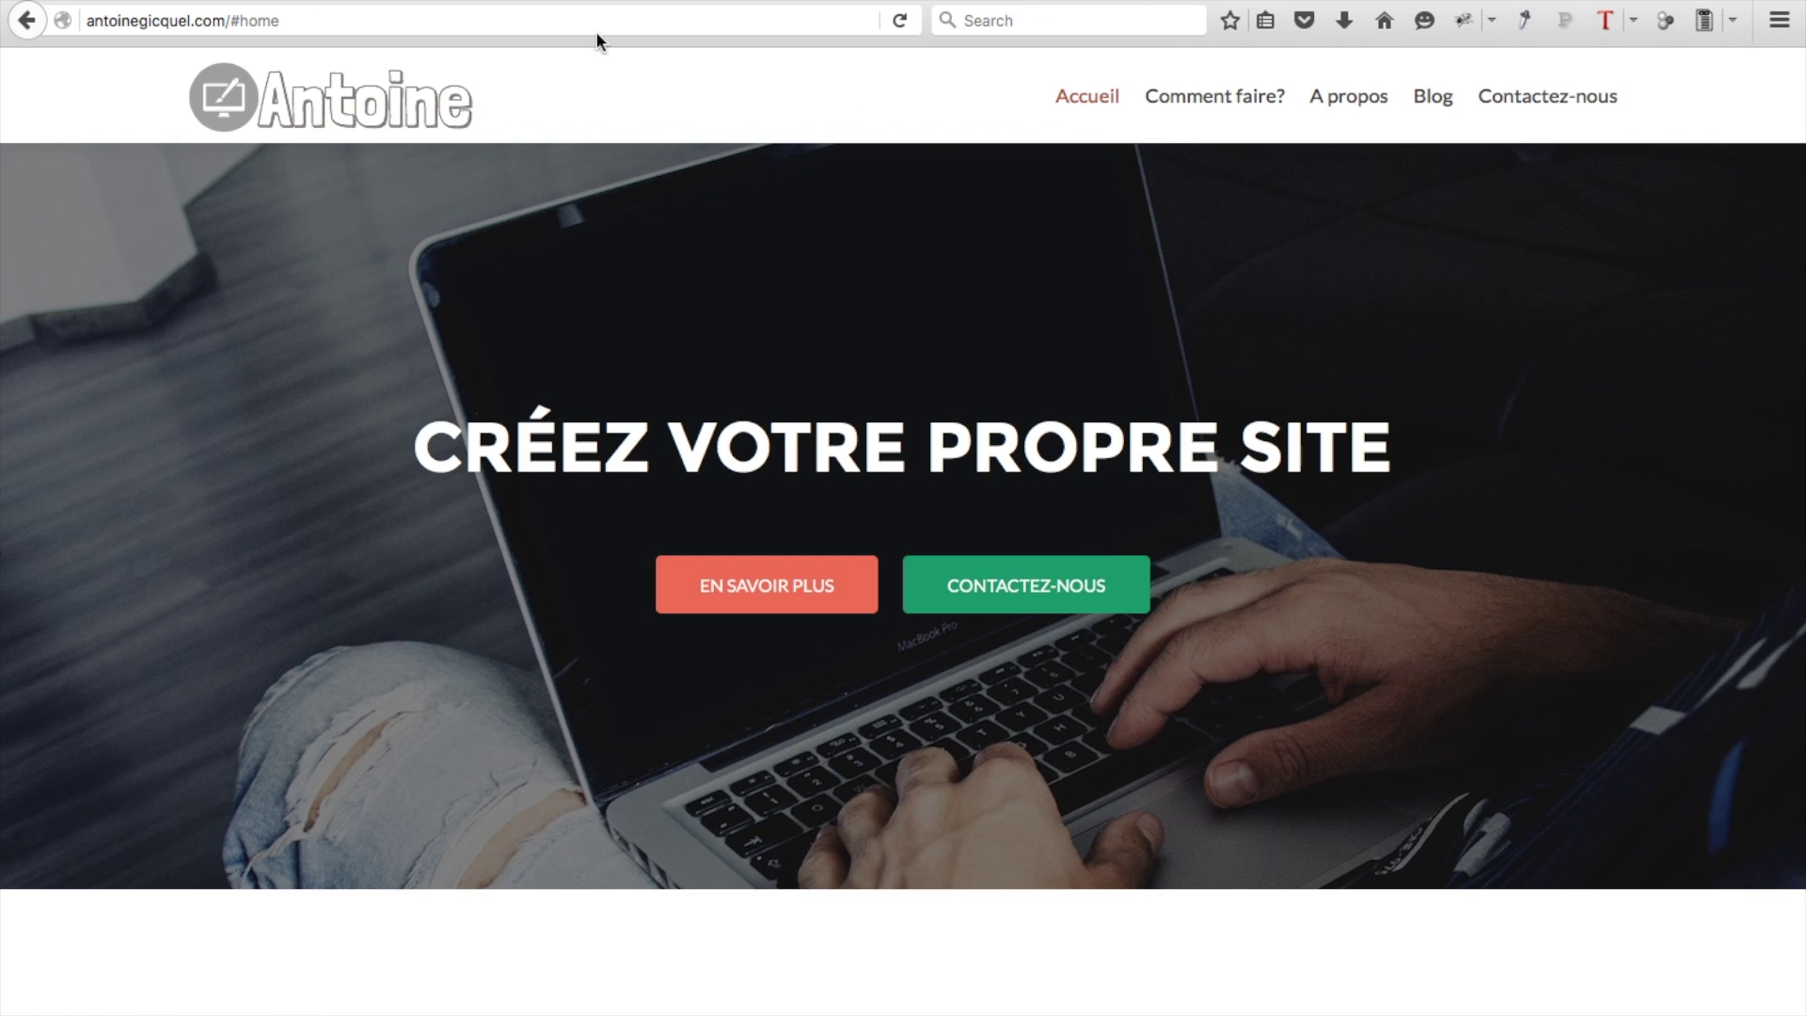
In a new tab, bring up HostGator's Hatchling, Baby and Business hosting plan prices
key("ctrl+t")
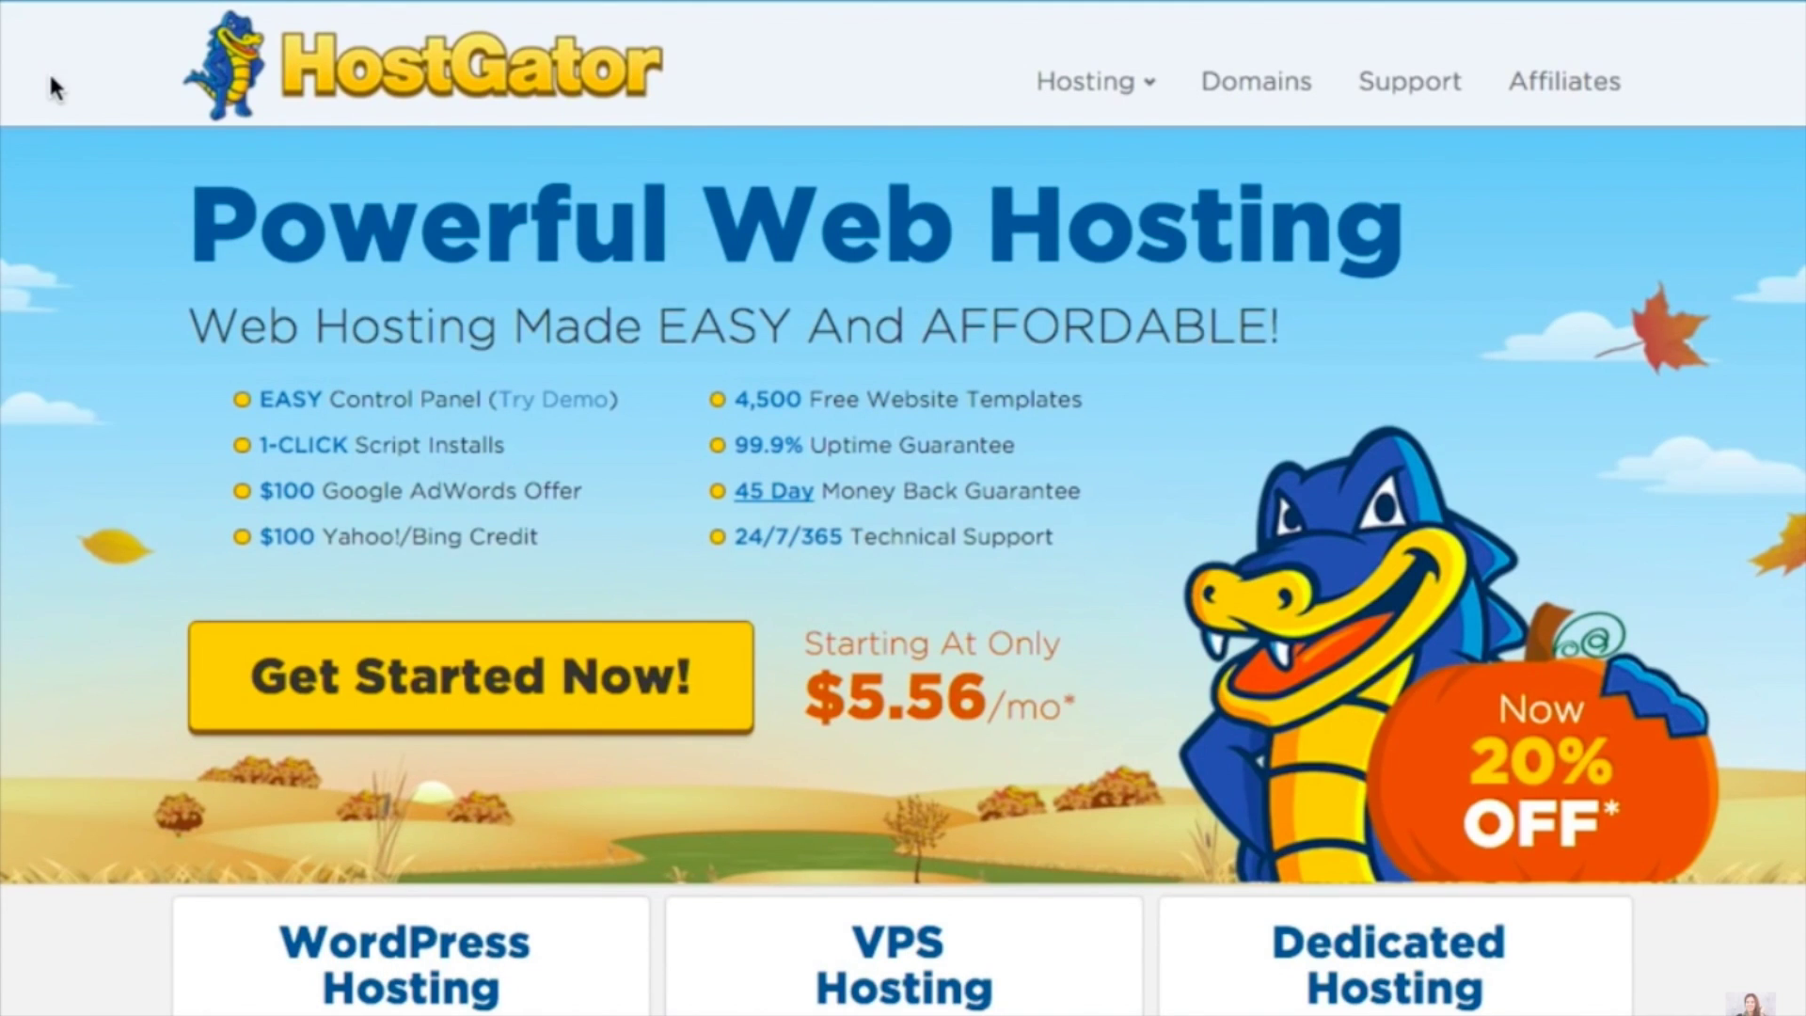
left_click(482, 697)
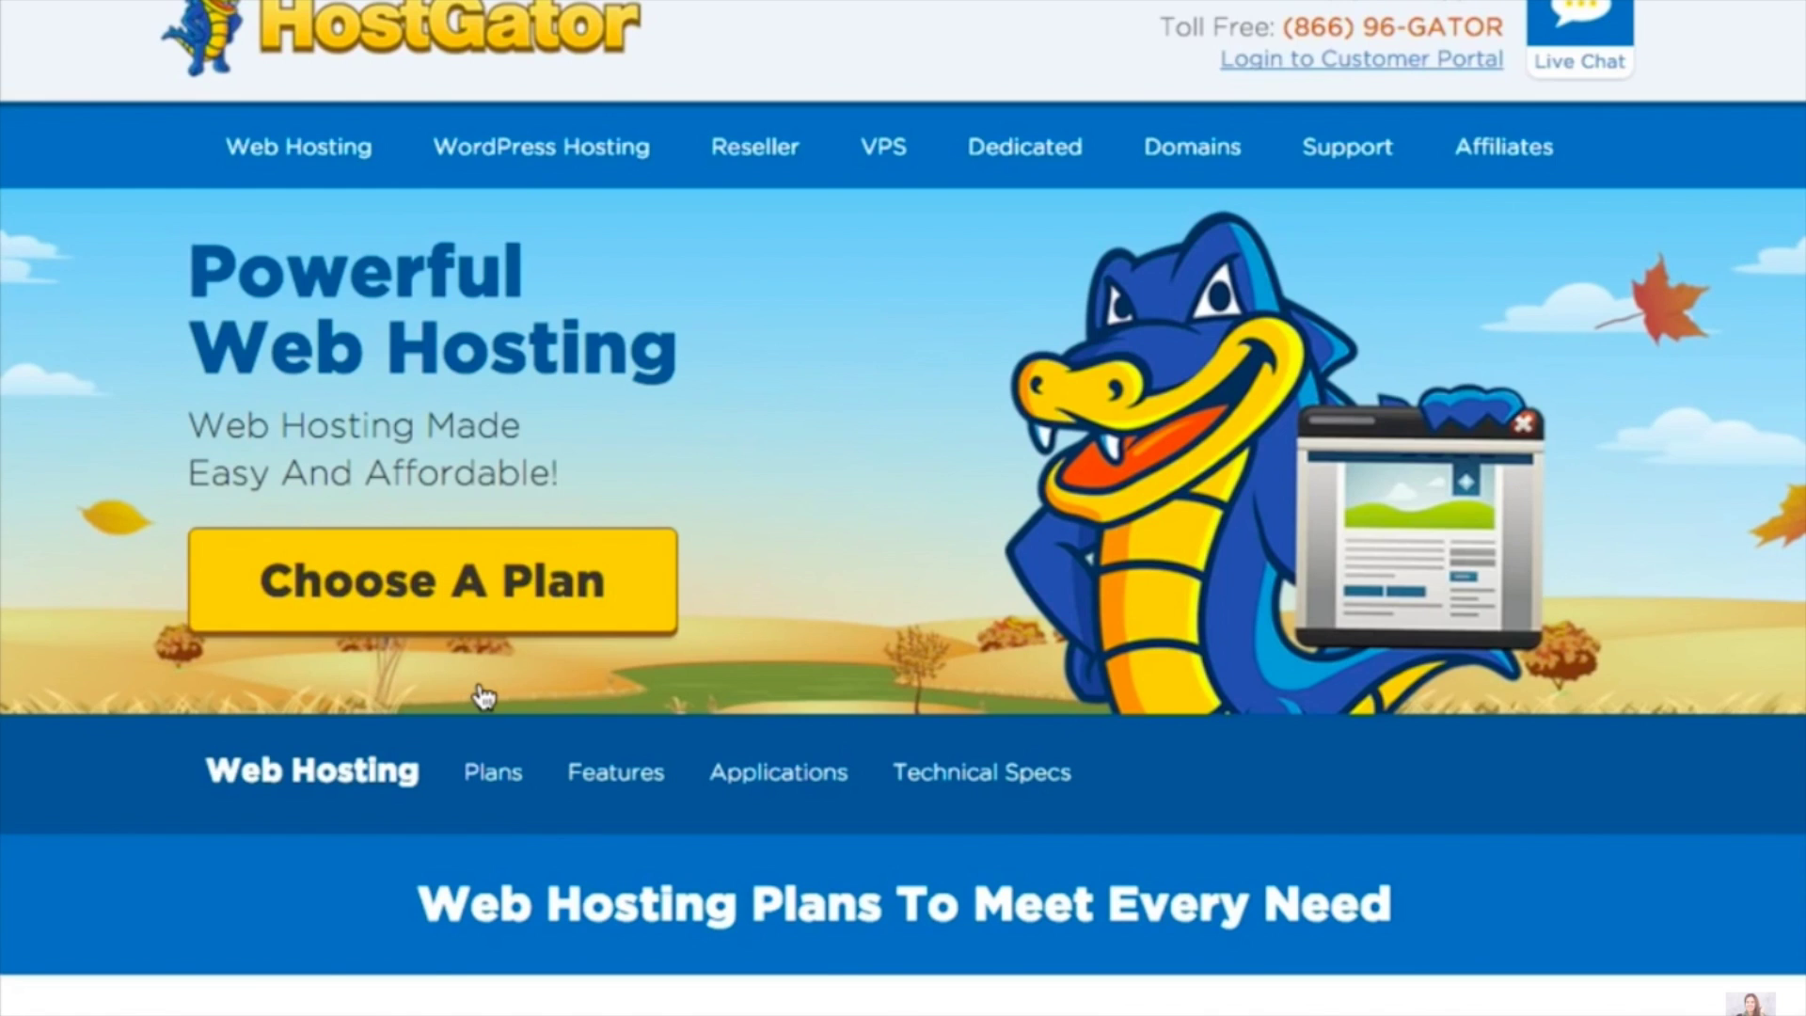
scroll(483, 697, "down", 1)
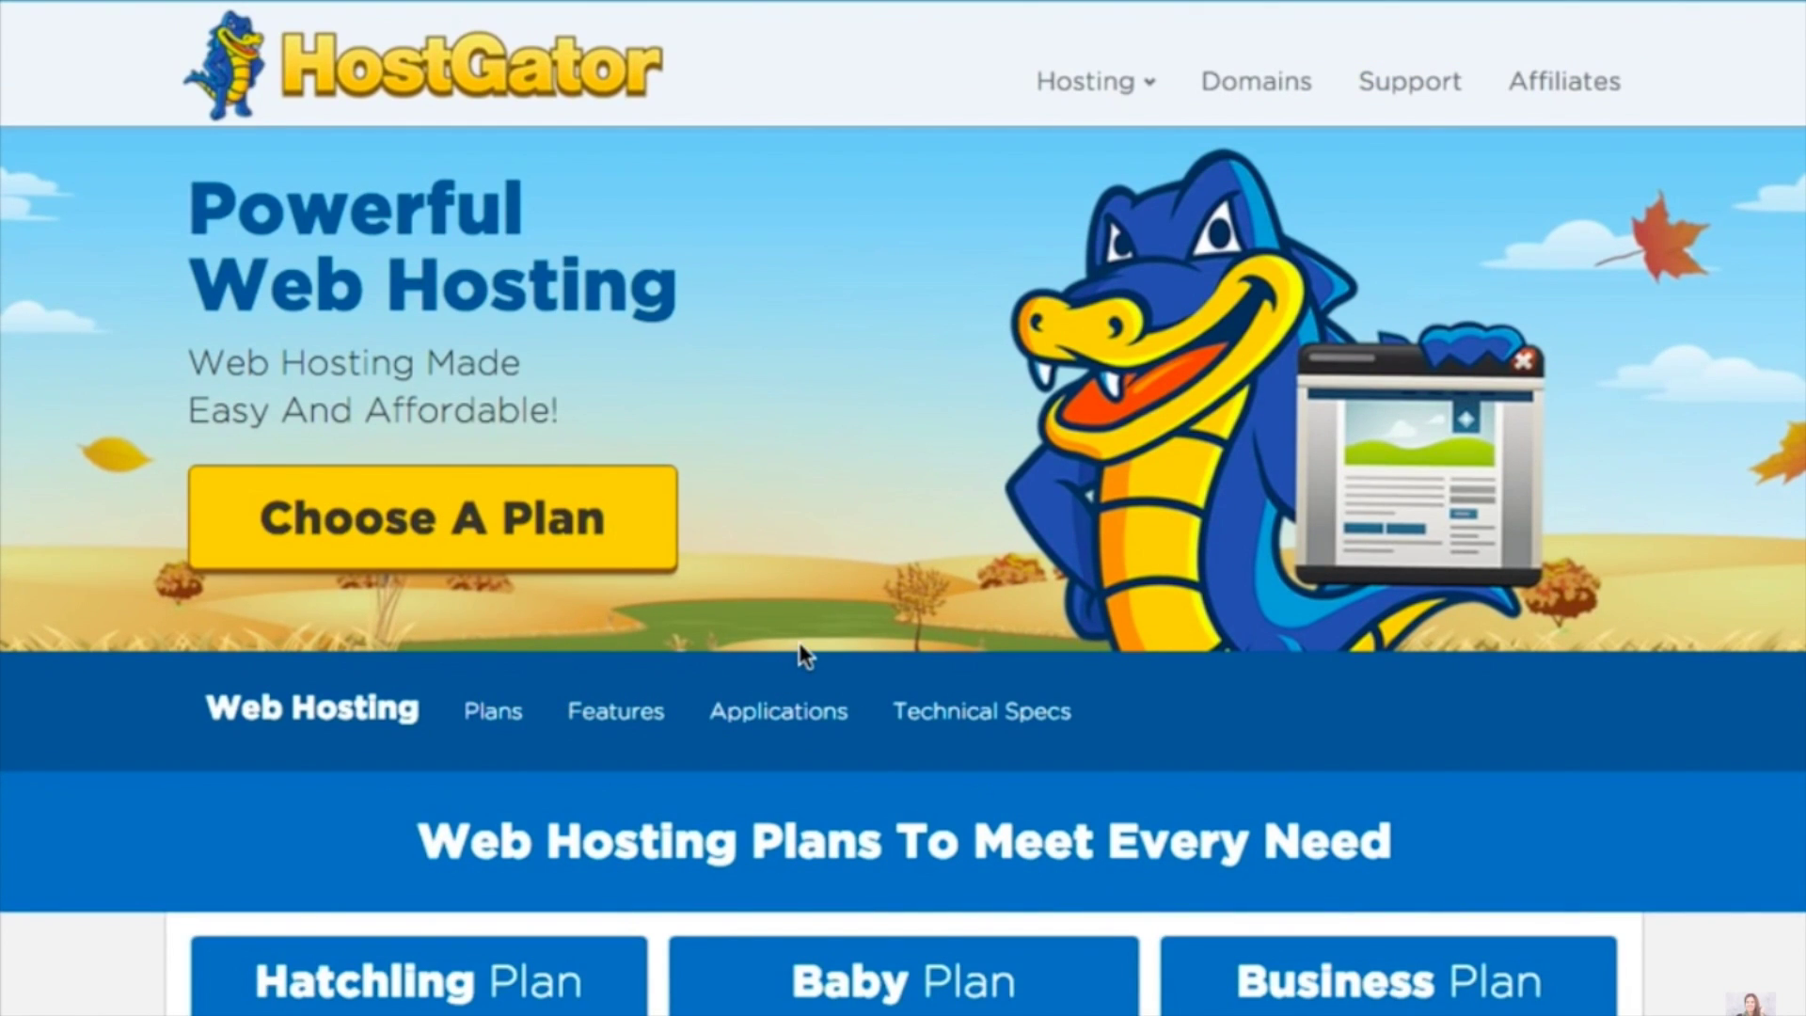
scroll(800, 653, "down", 5)
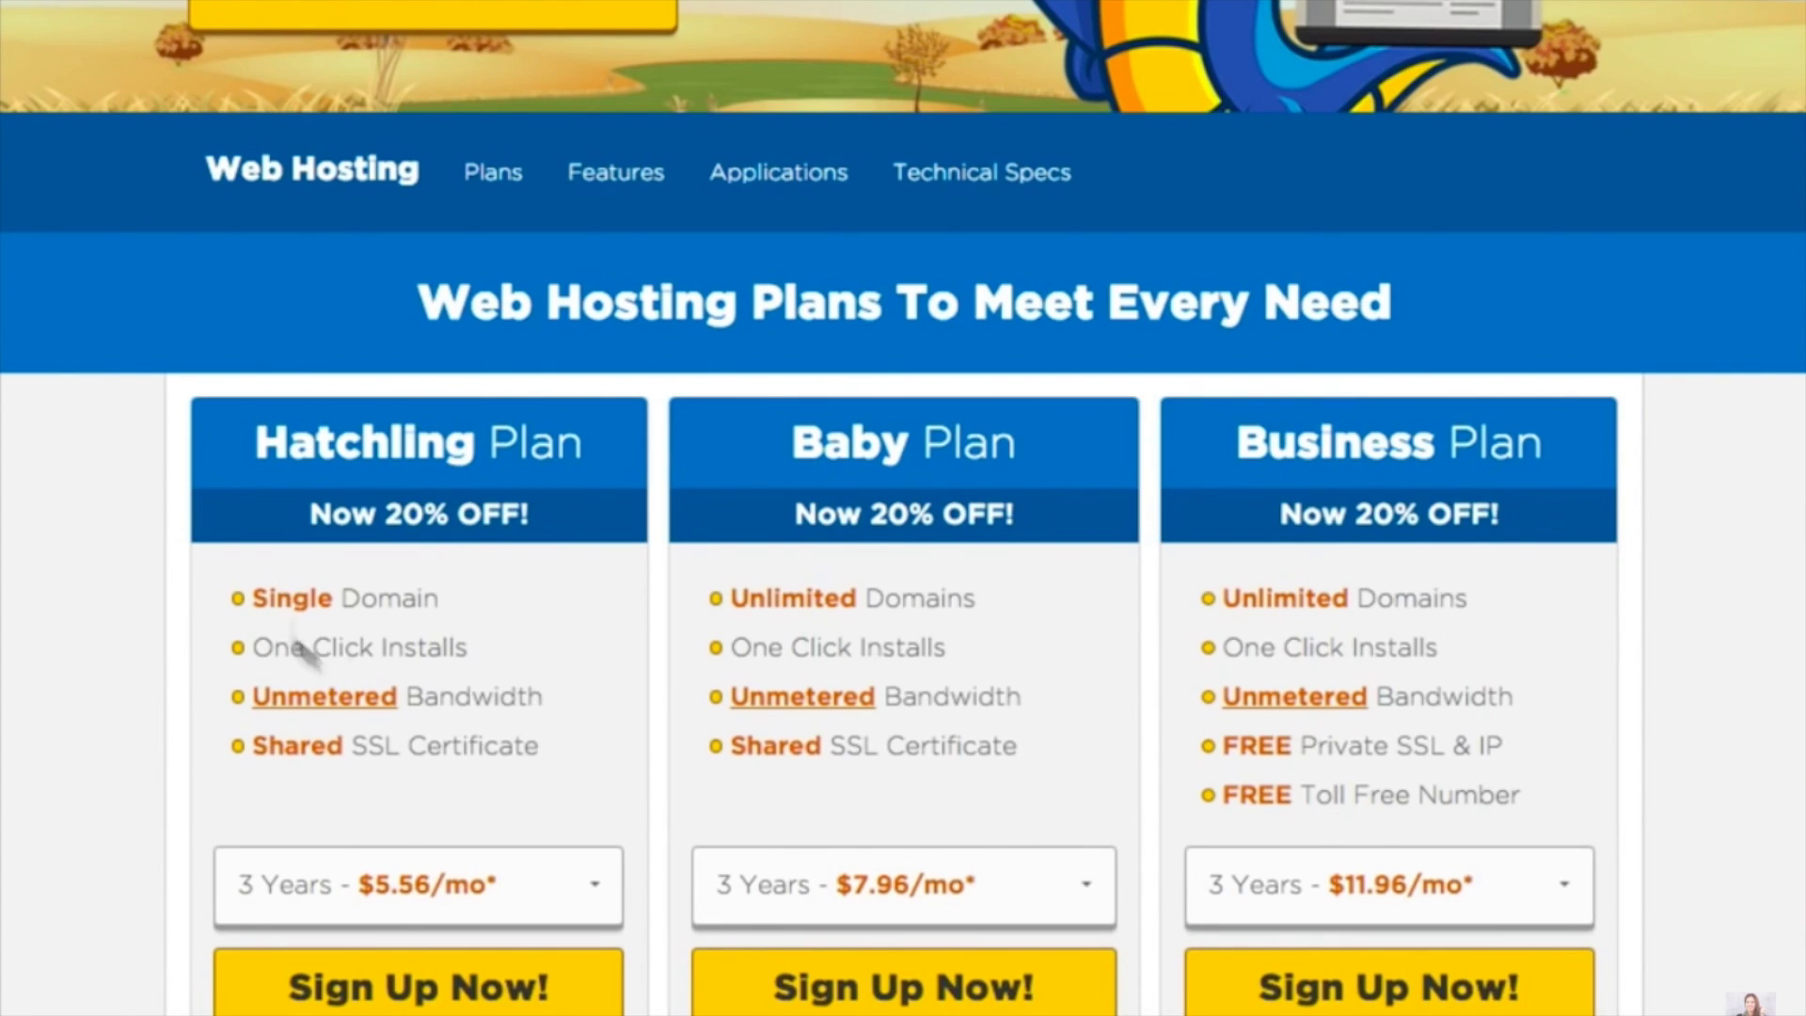
Sign up for Hatchling with a new .com domain and Domain Privacy Protection unchecked
left_click(421, 995)
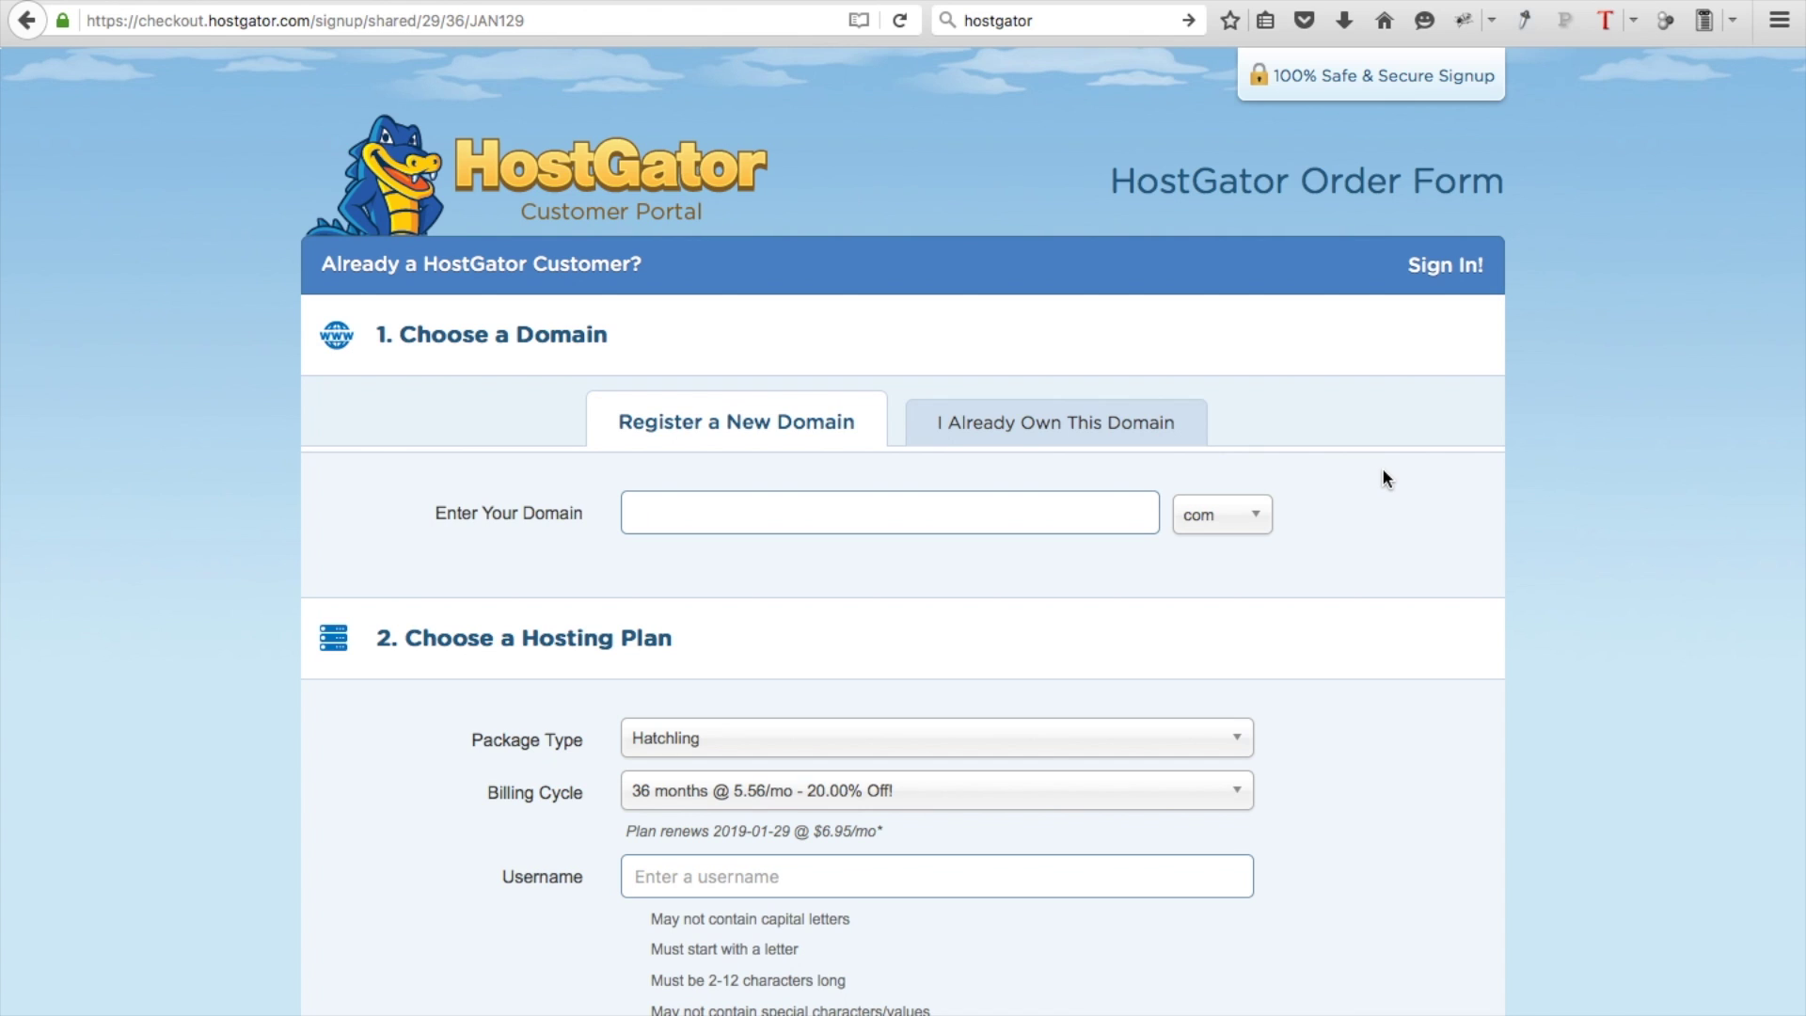
left_click(1051, 503)
left_click(1250, 535)
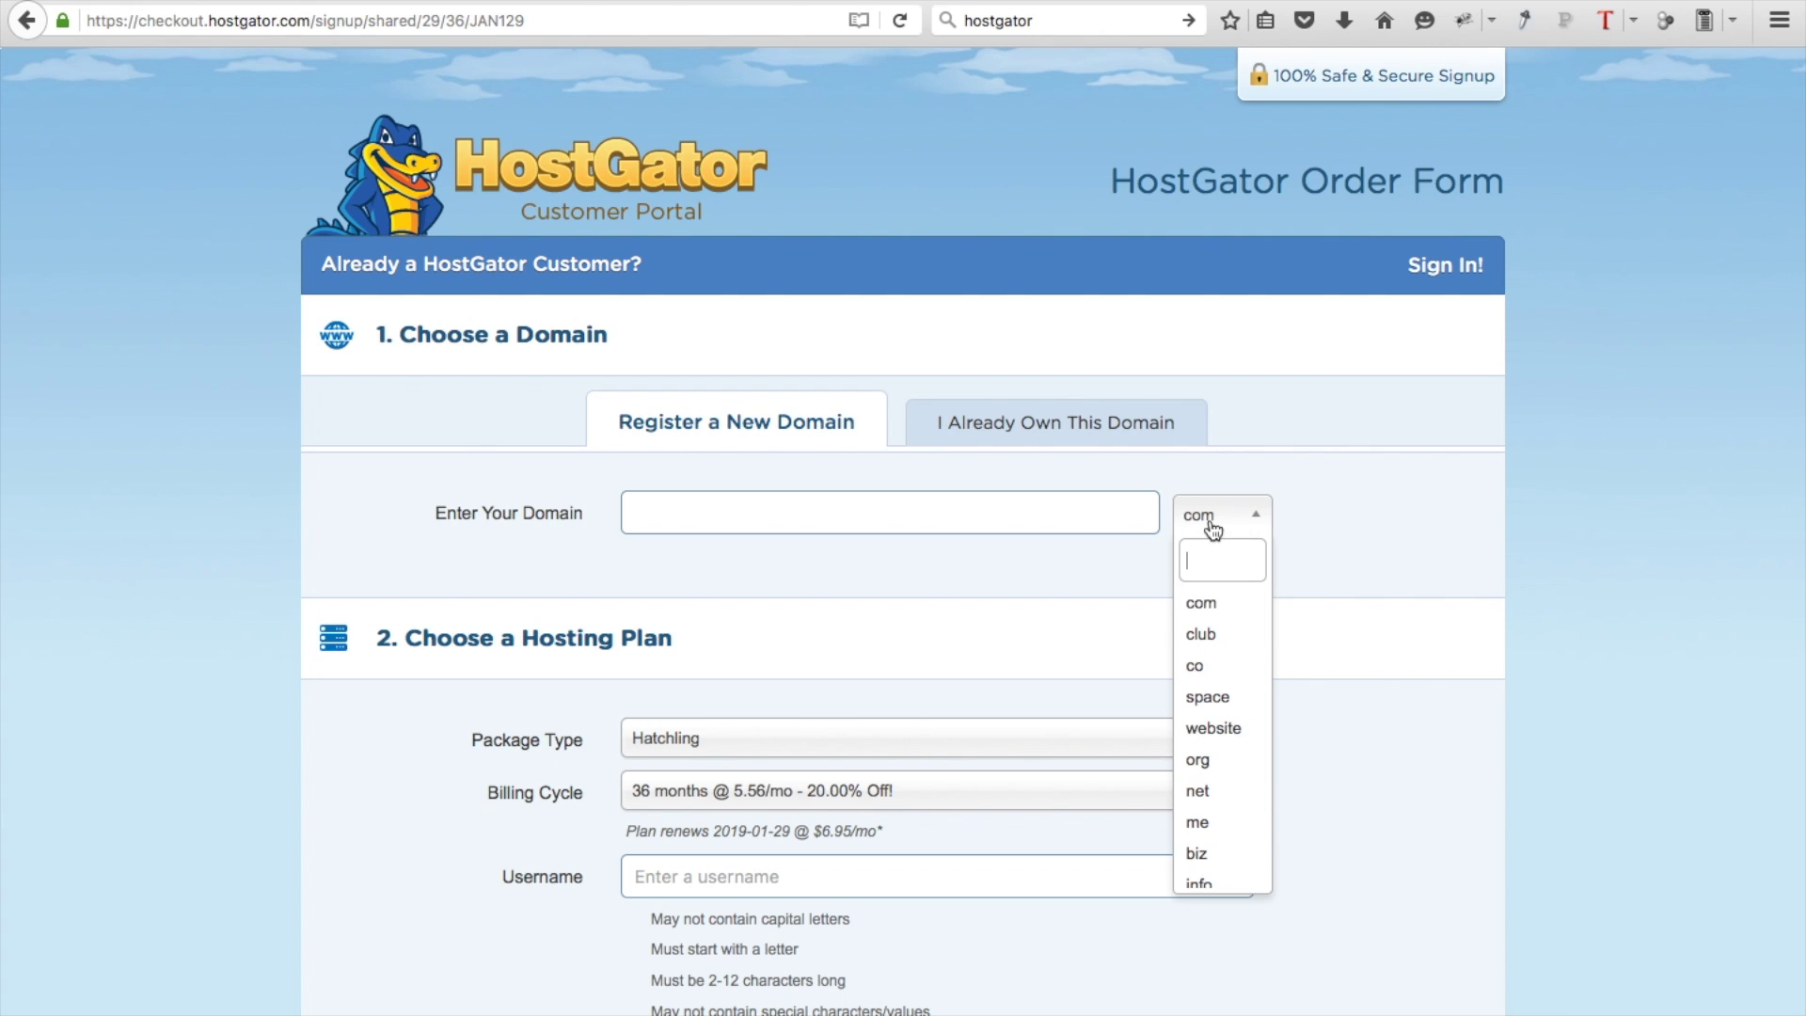
left_click(1213, 529)
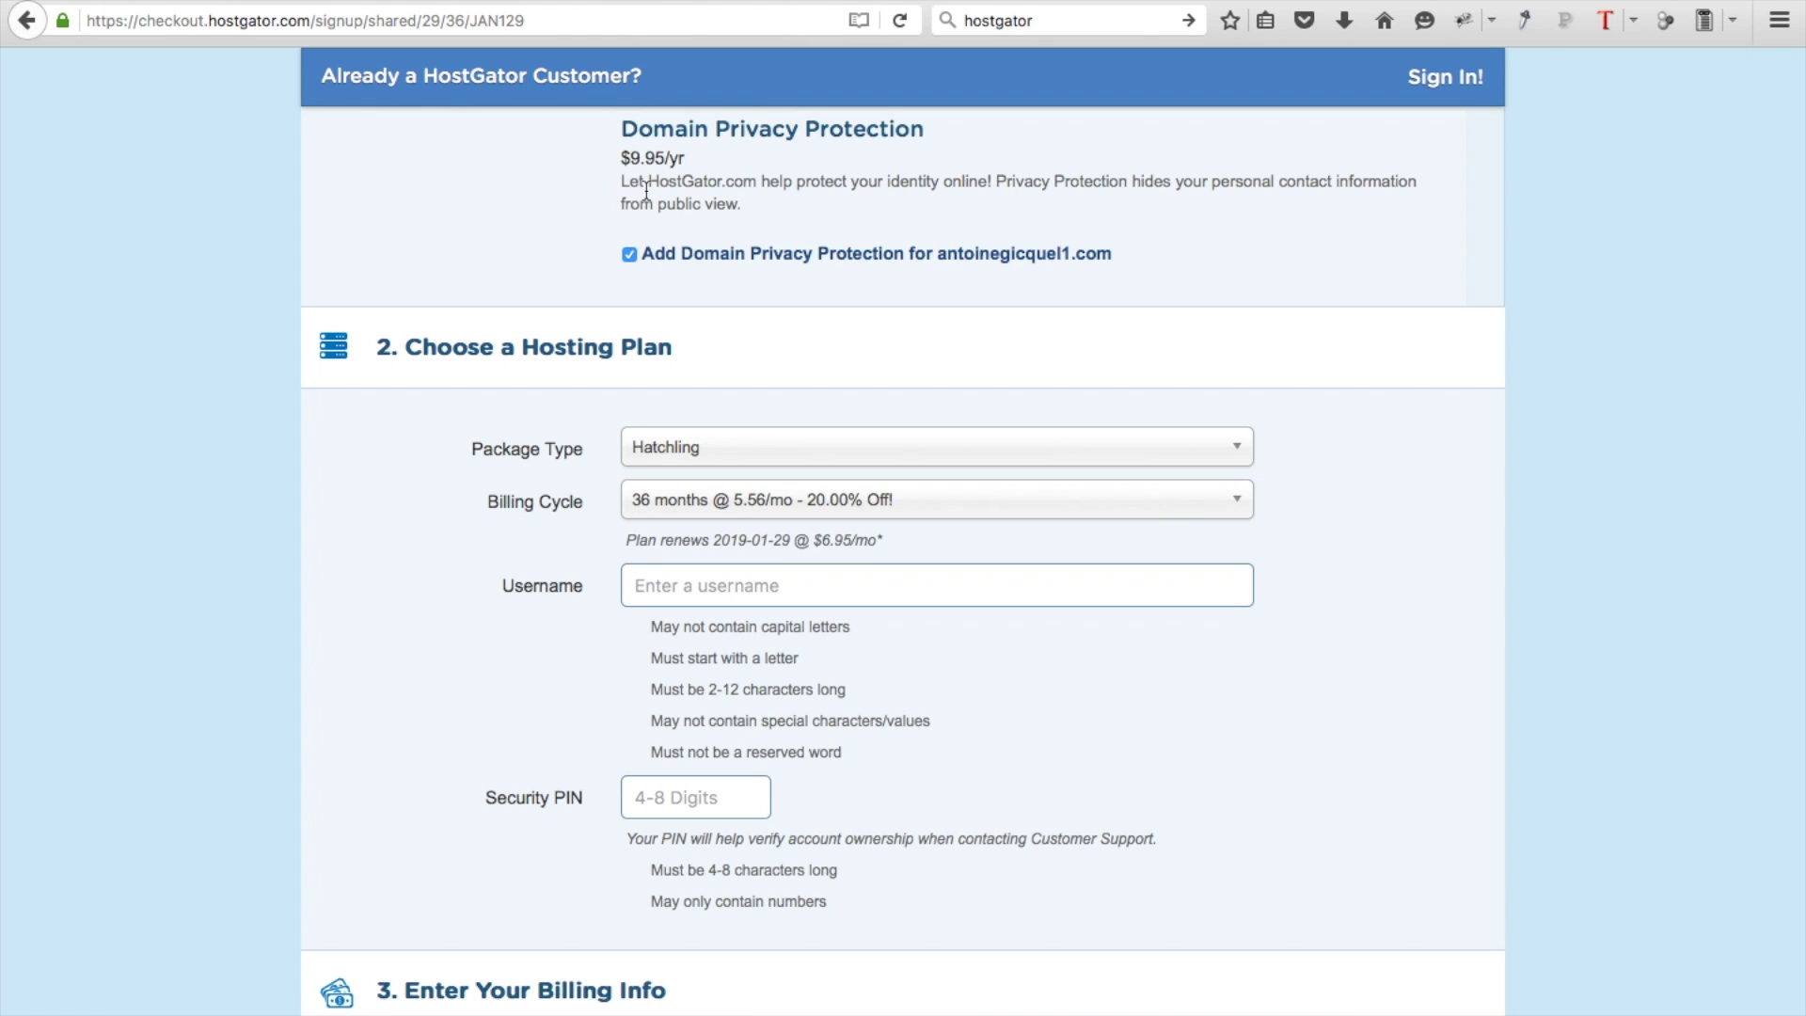
left_click(629, 259)
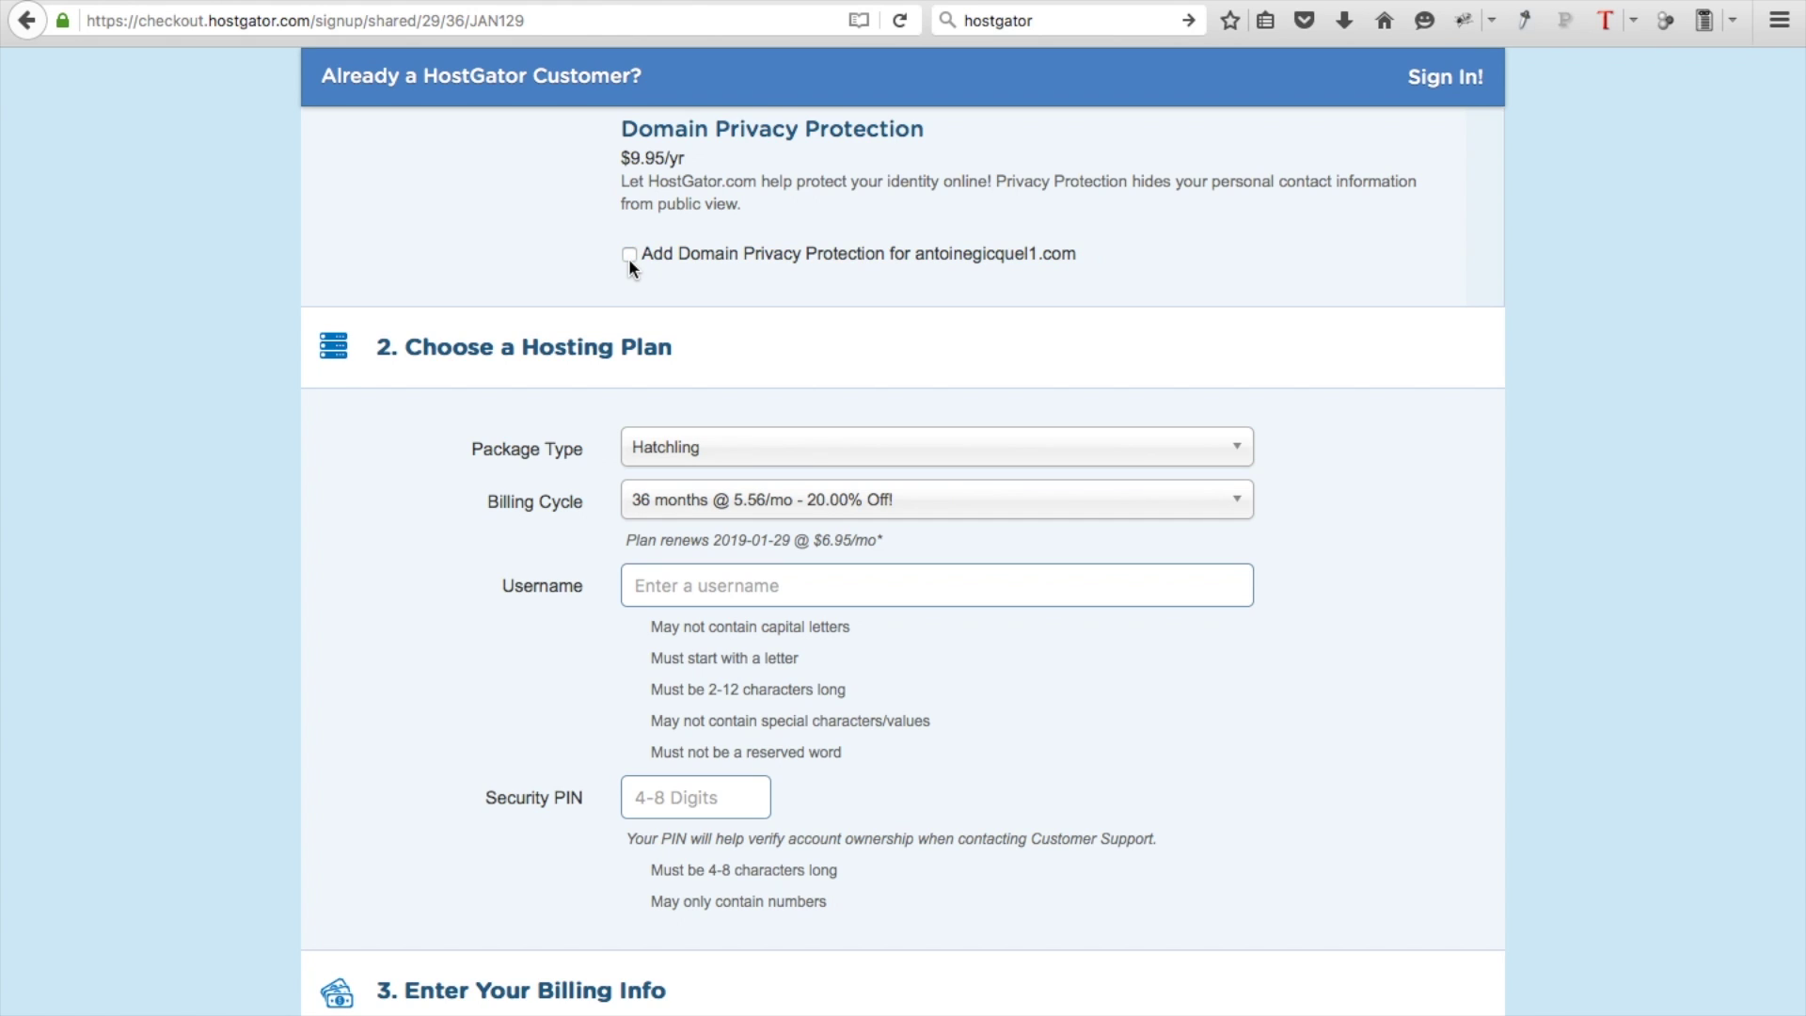
Keep the Hatchling package and choose the '1 month @ 8.76/mo' billing cycle
scroll(677, 260, "down", 2)
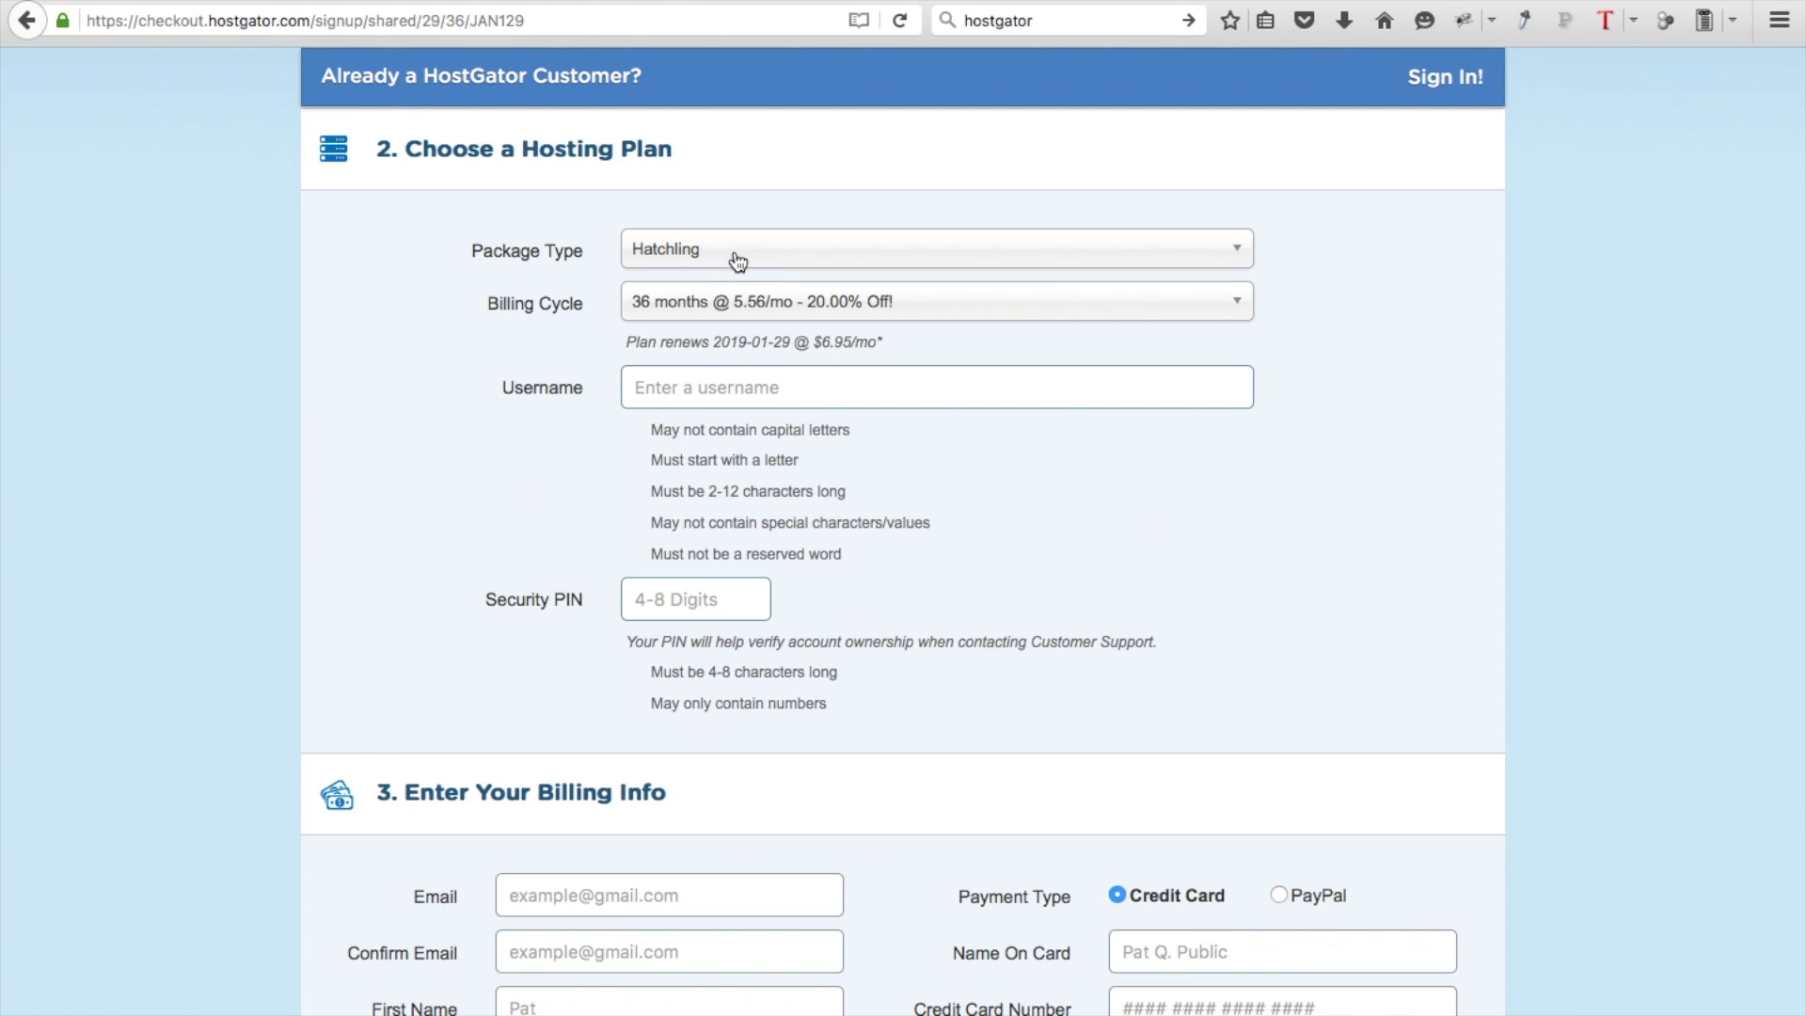
left_click(738, 261)
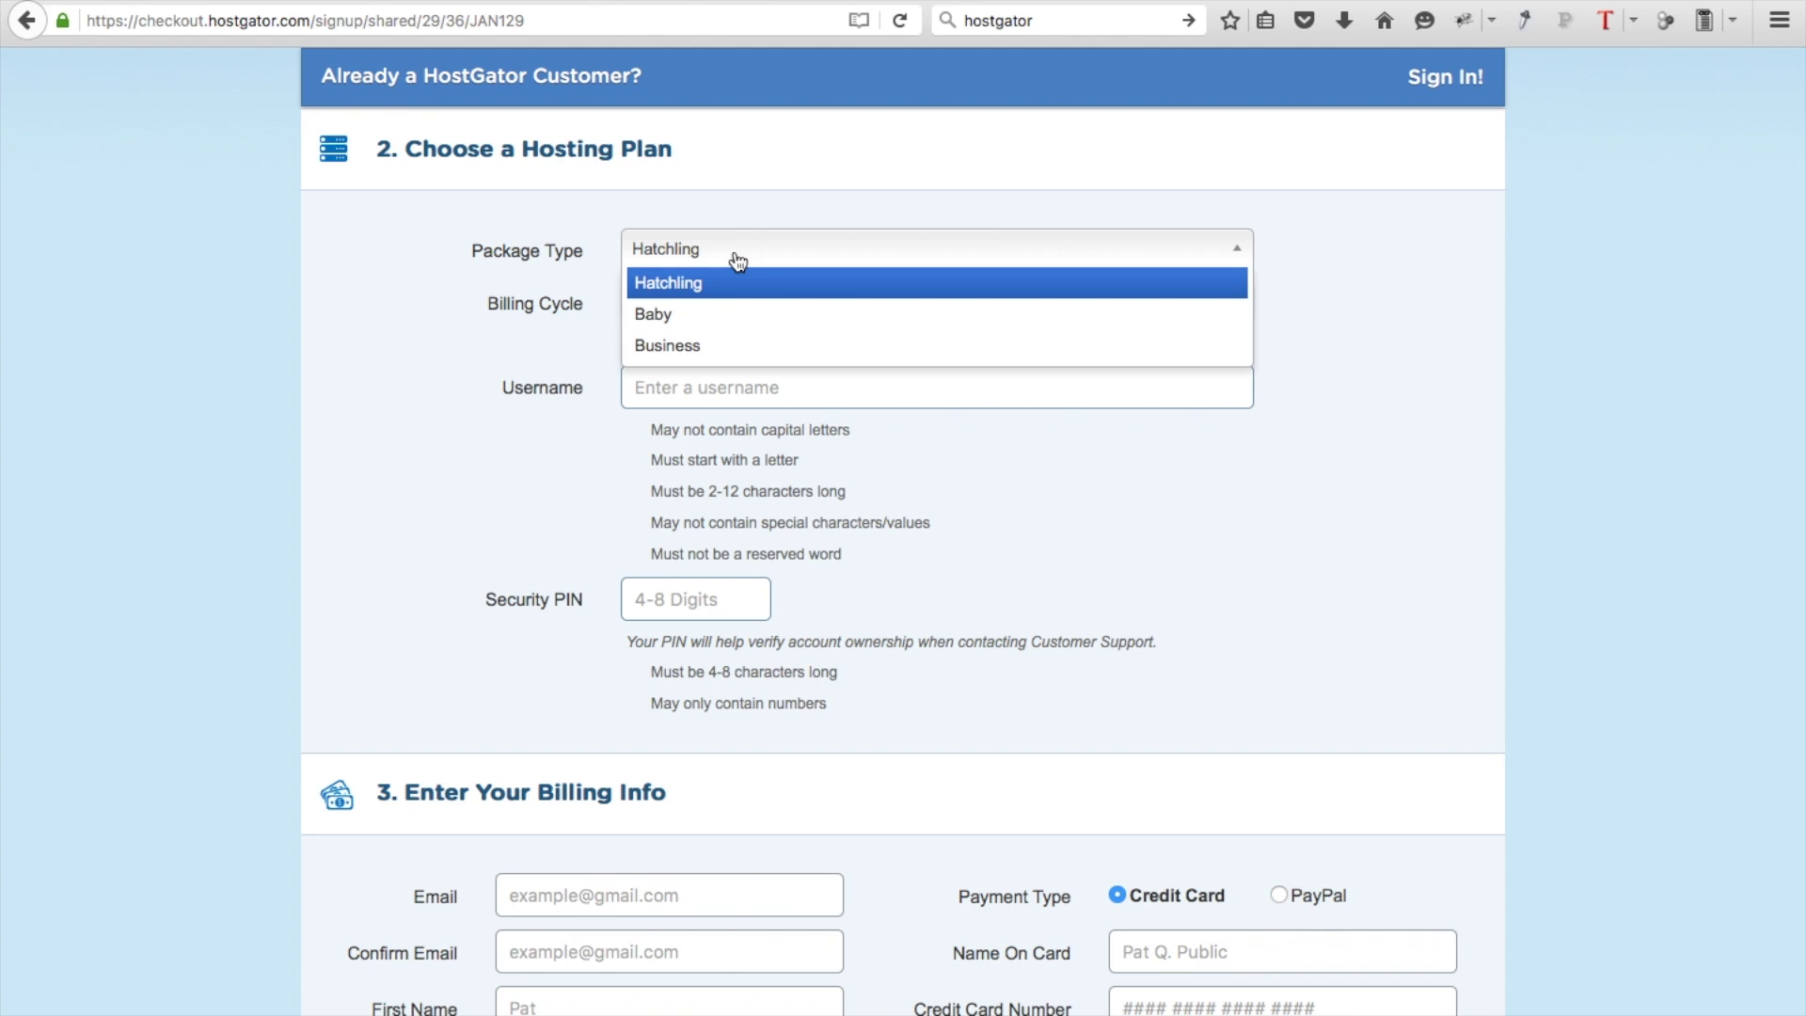
left_click(671, 294)
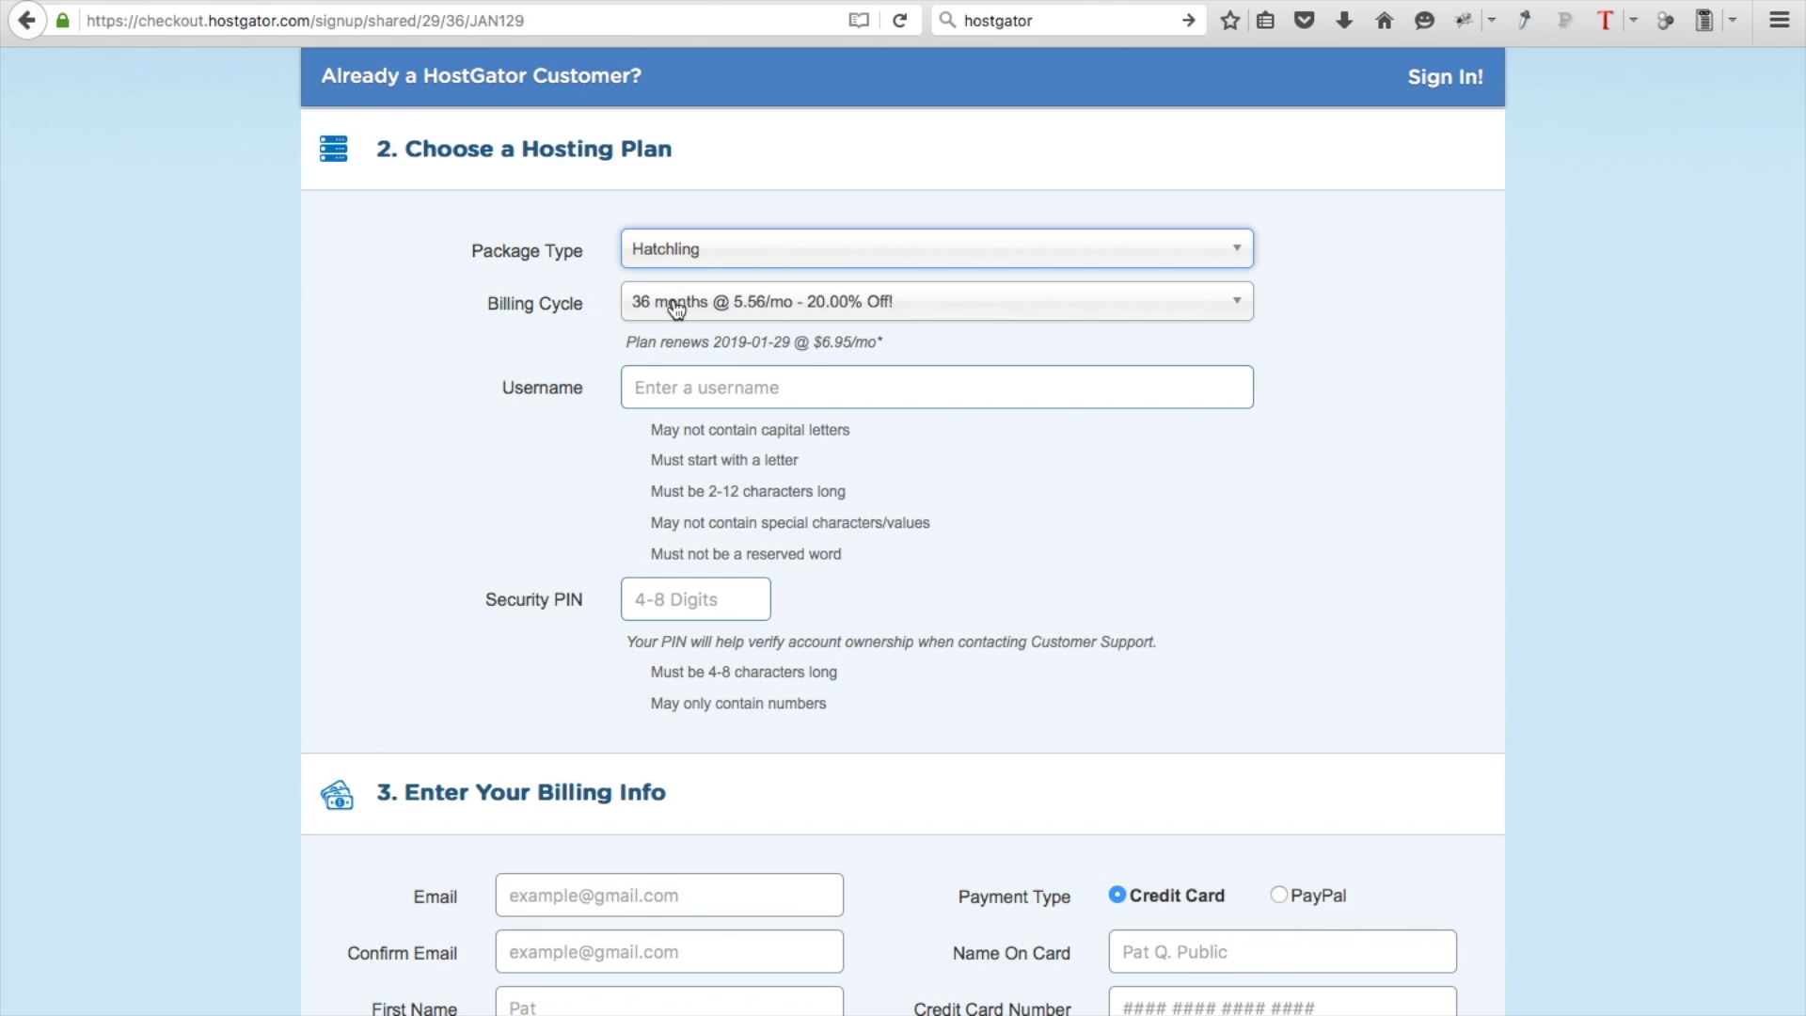
left_click(675, 307)
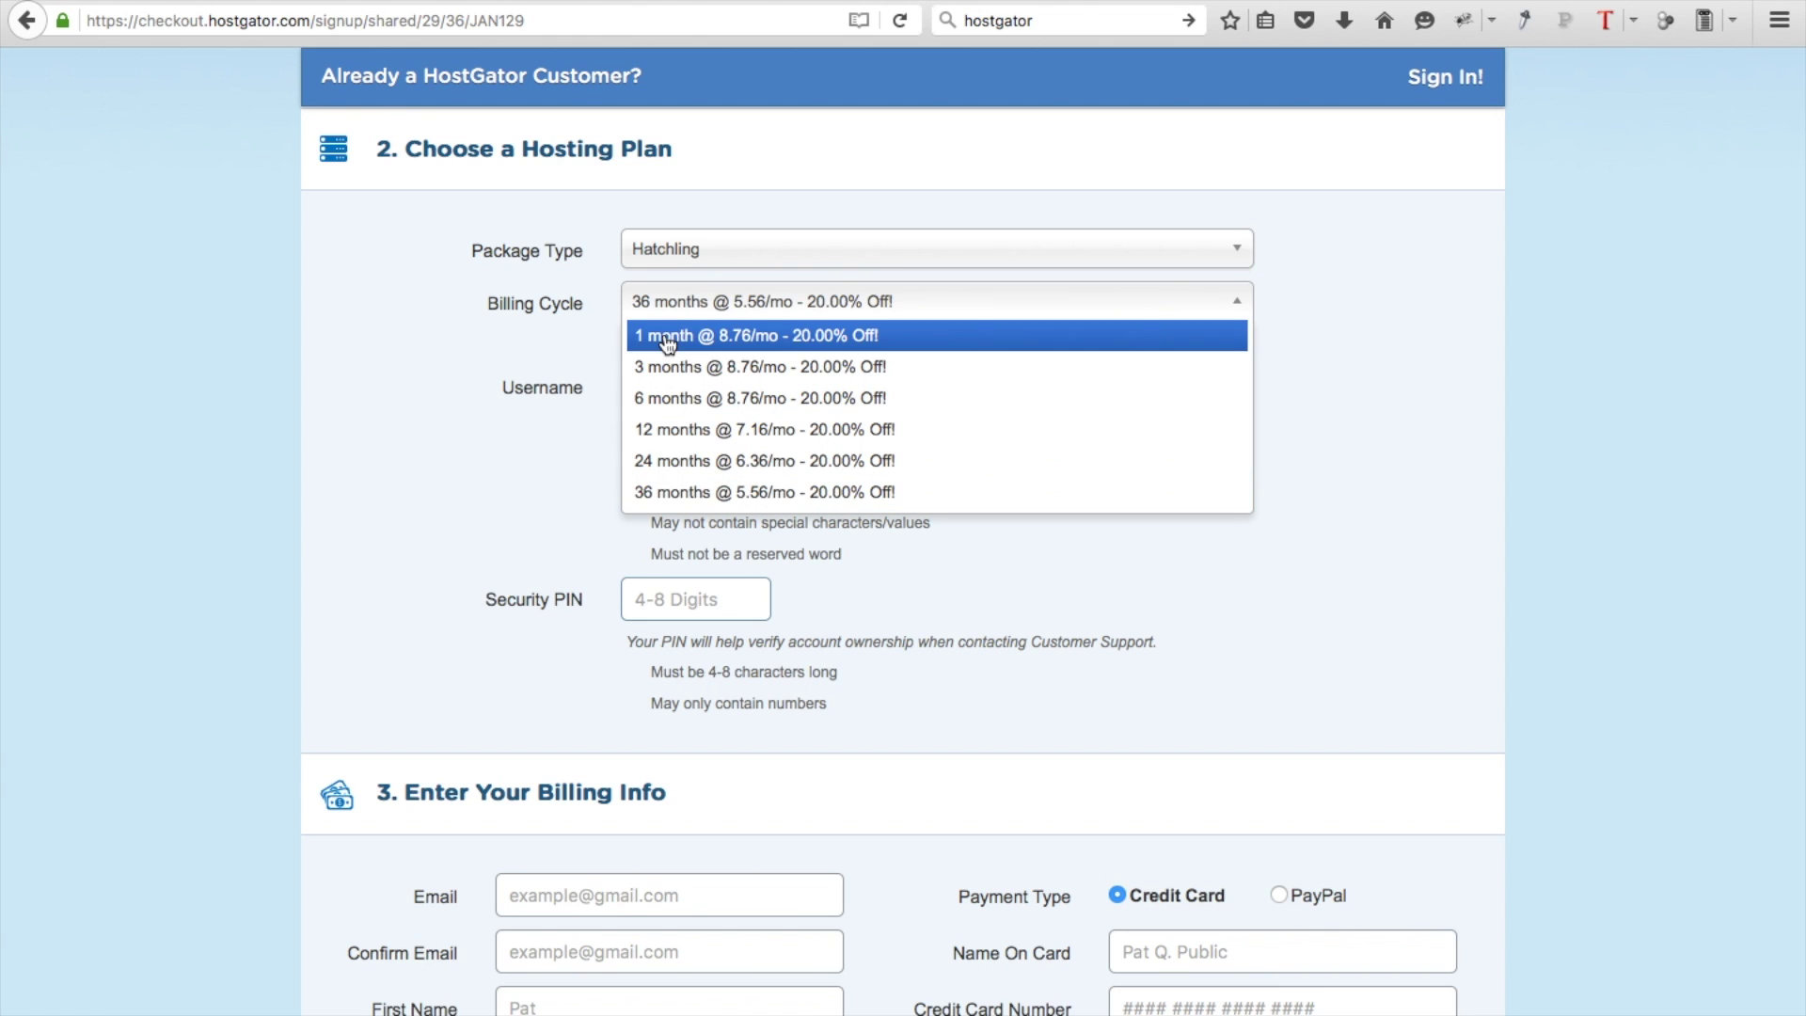
left_click(667, 344)
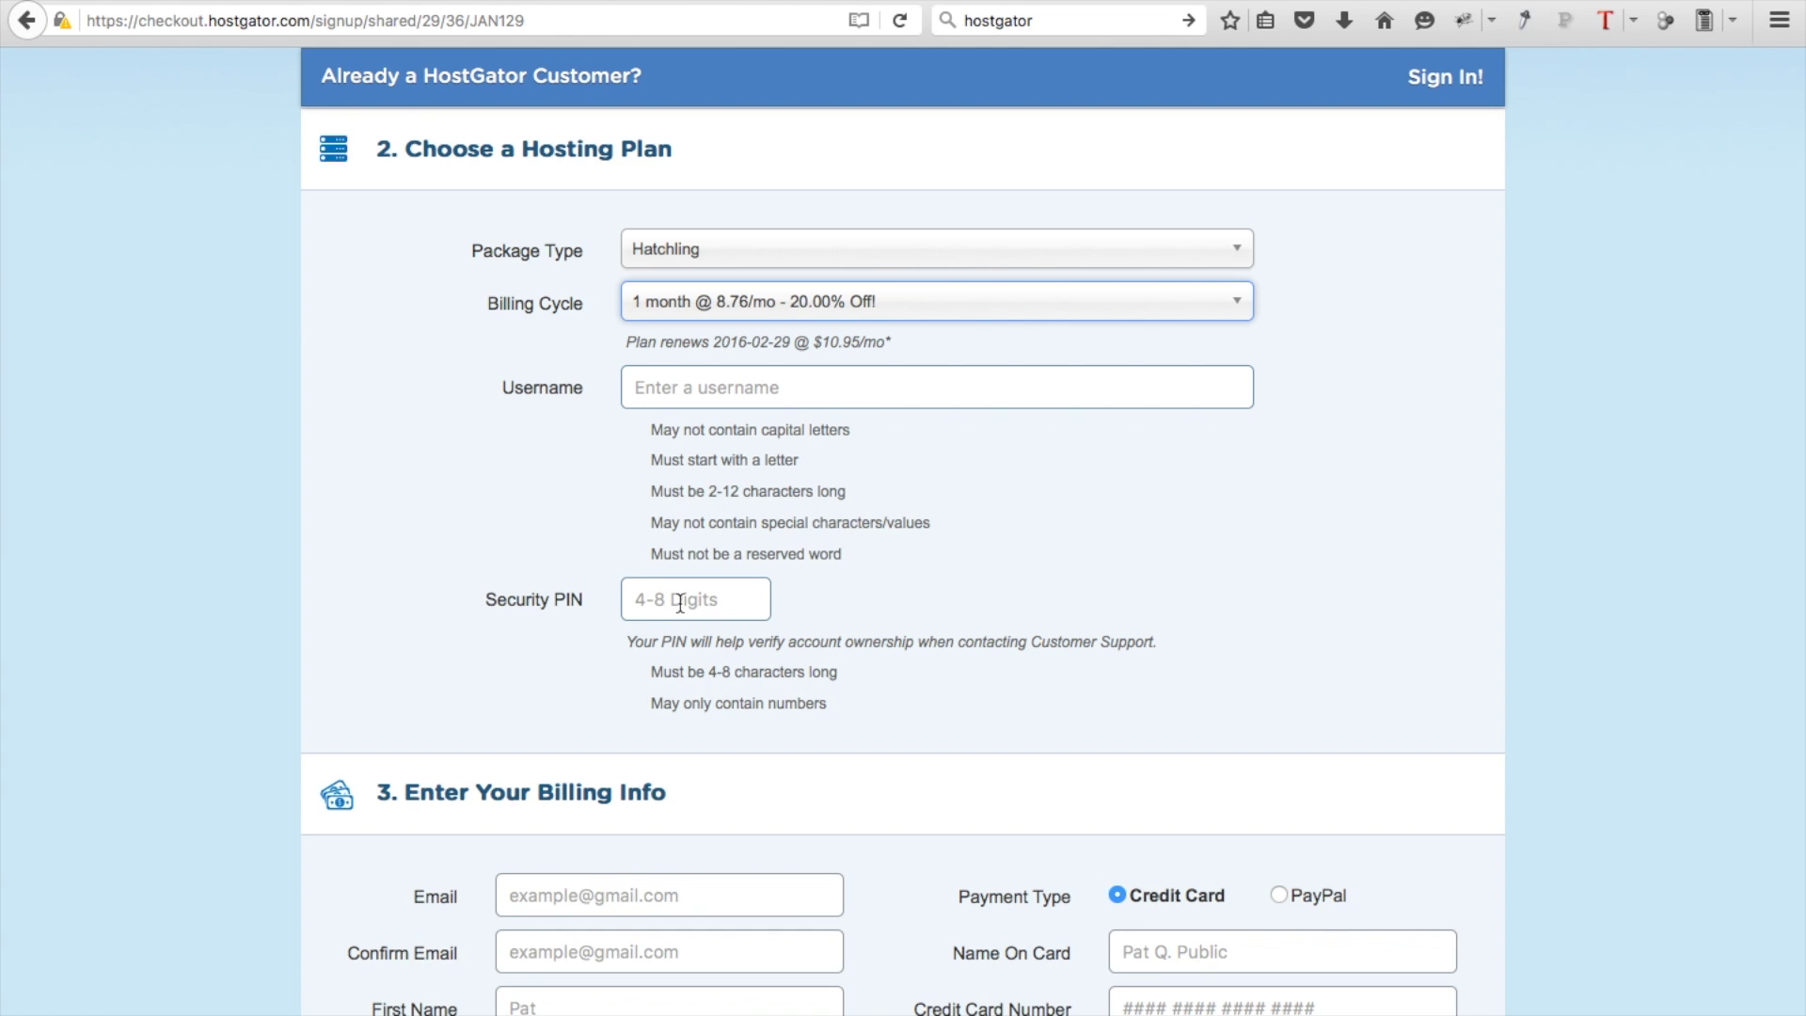
Switch the payment type from credit card to PayPal
scroll(680, 602, "down", 6)
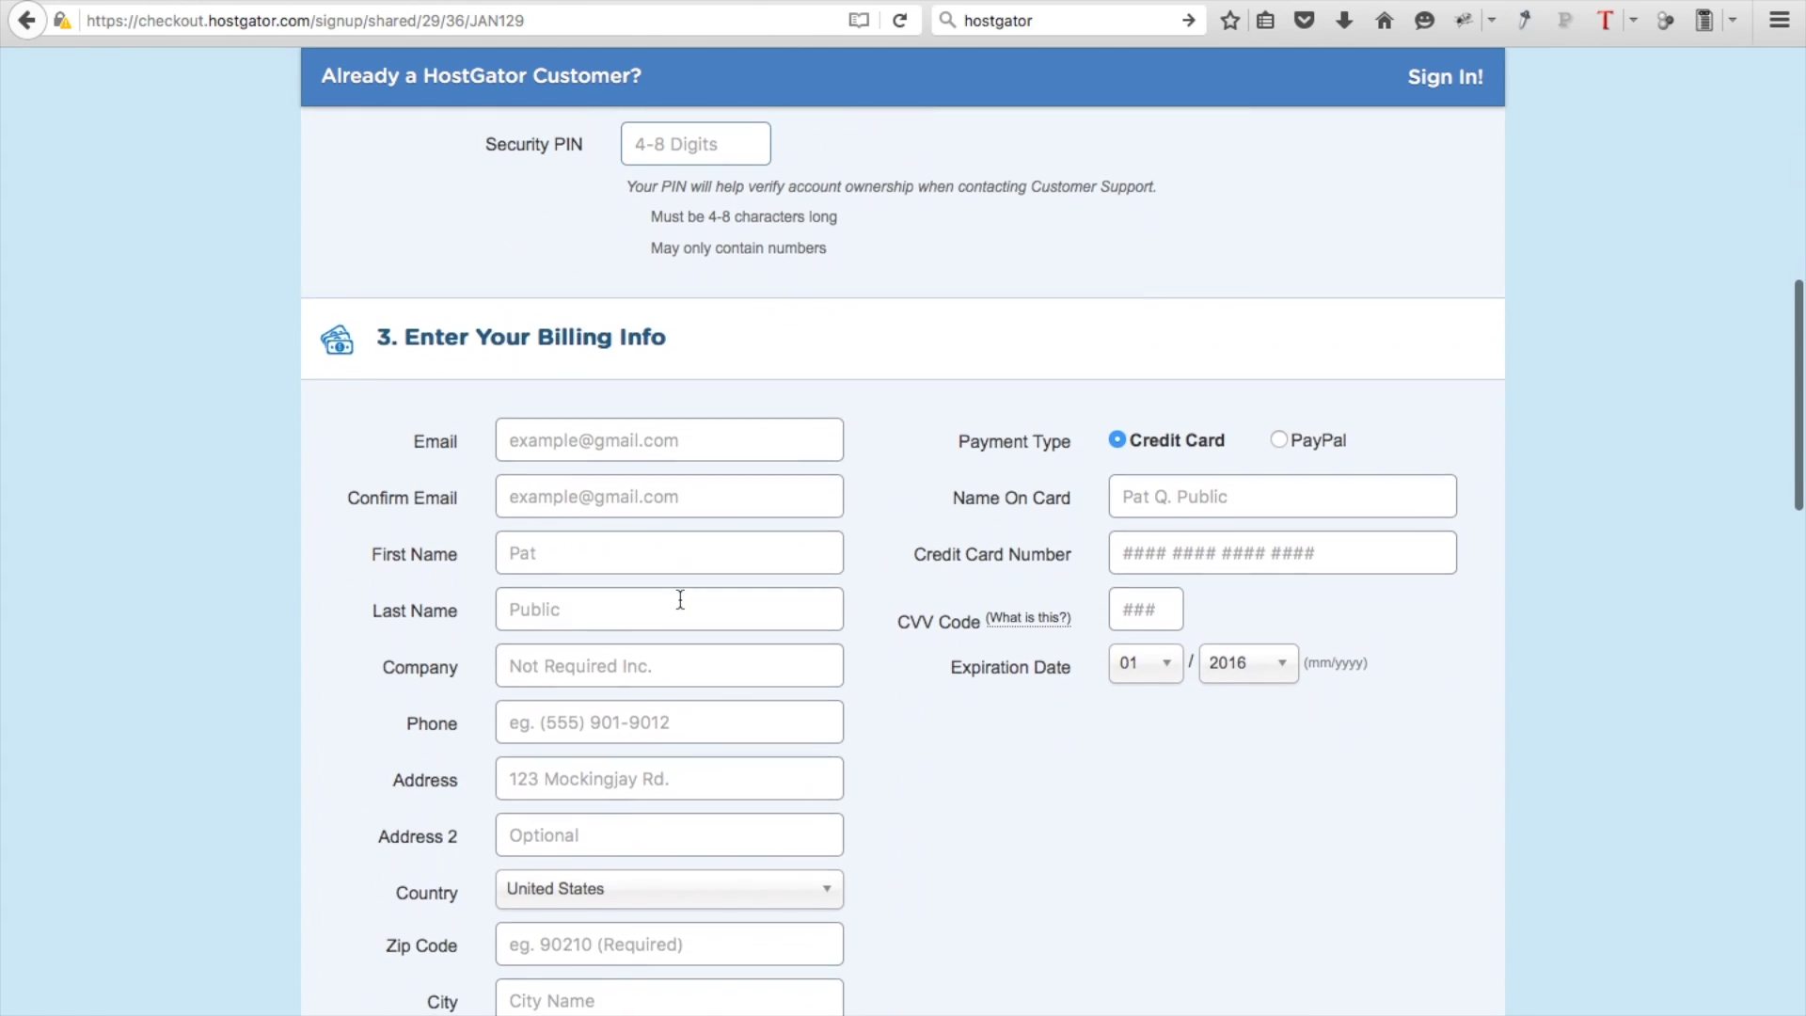
scroll(679, 599, "down", 1)
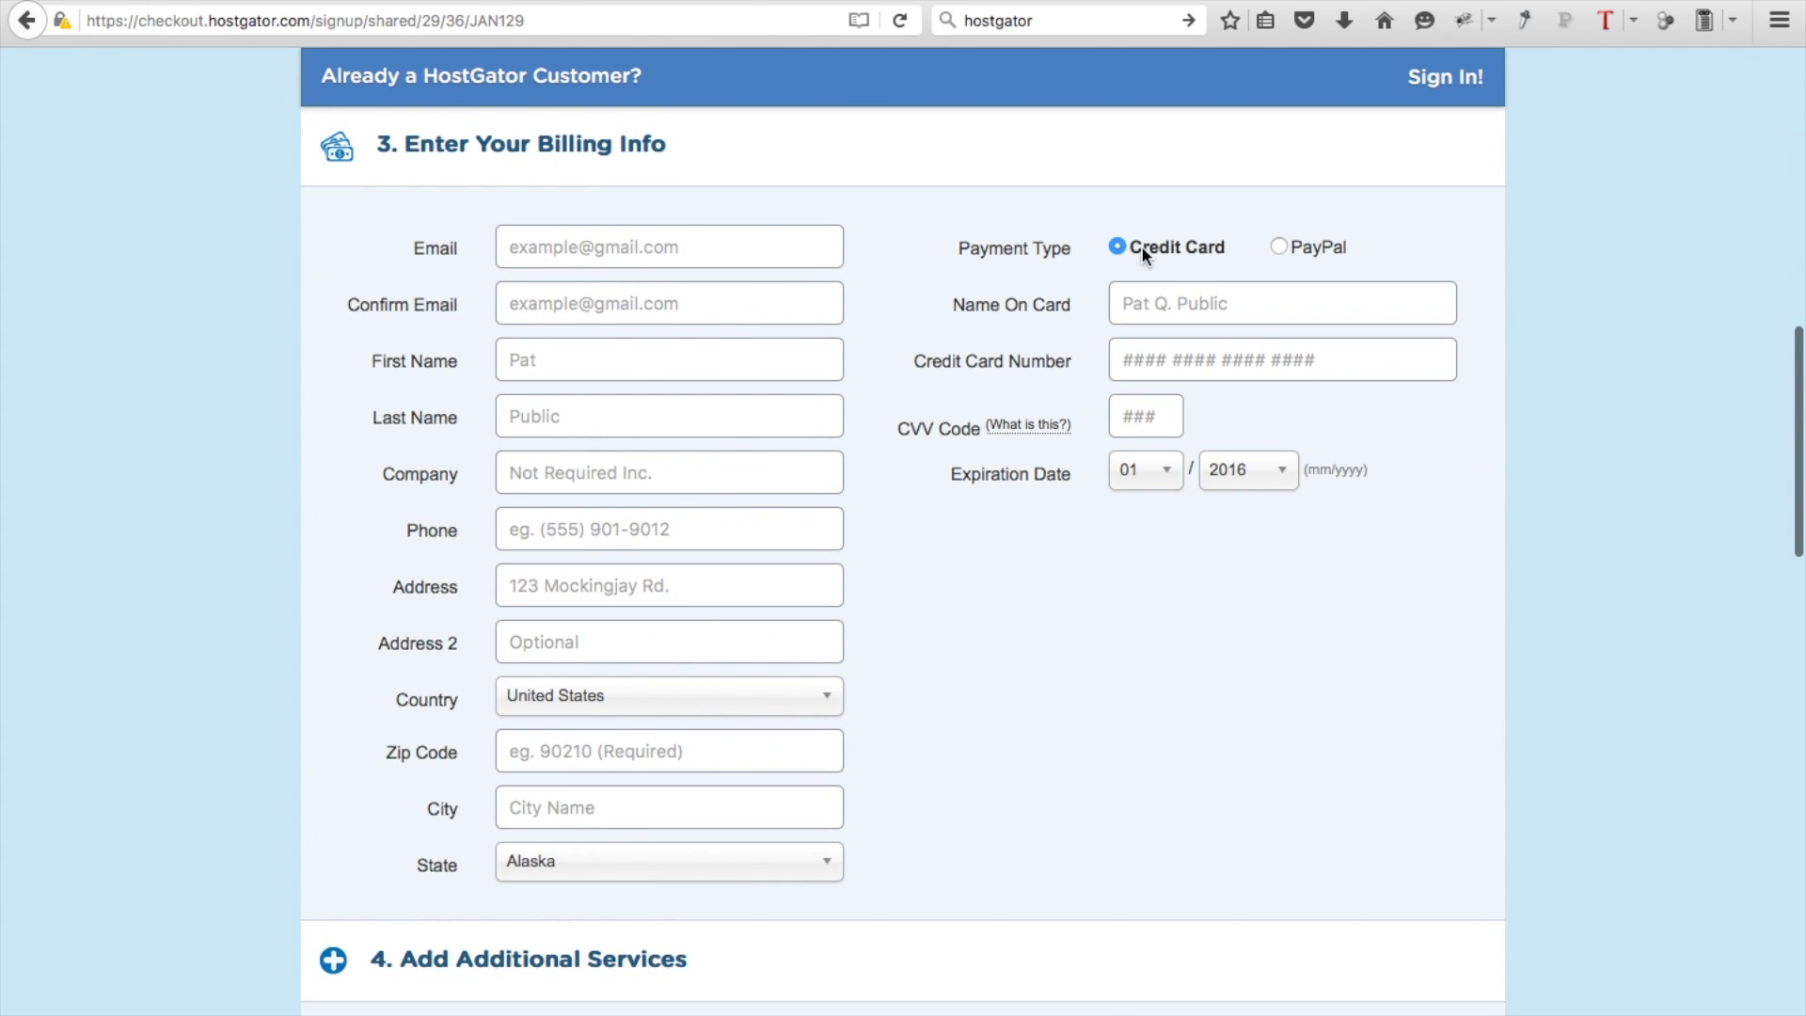
left_click(1279, 250)
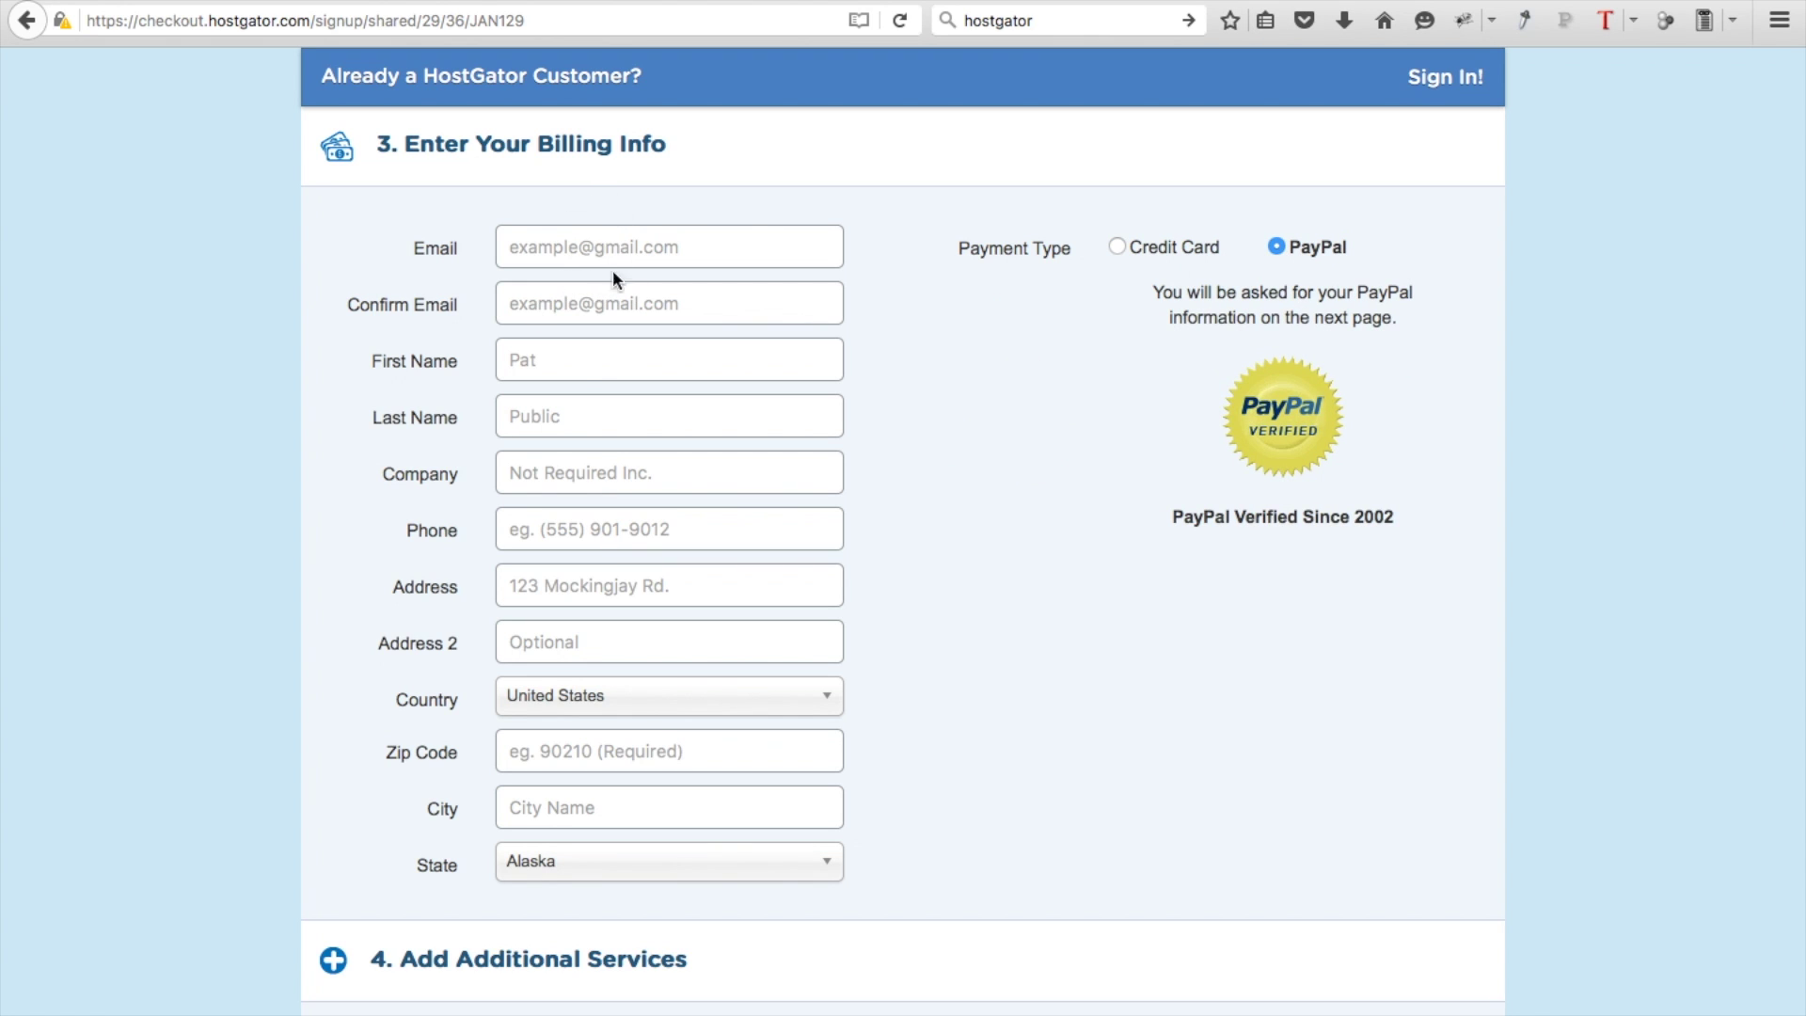
scroll(816, 189, "down", 9)
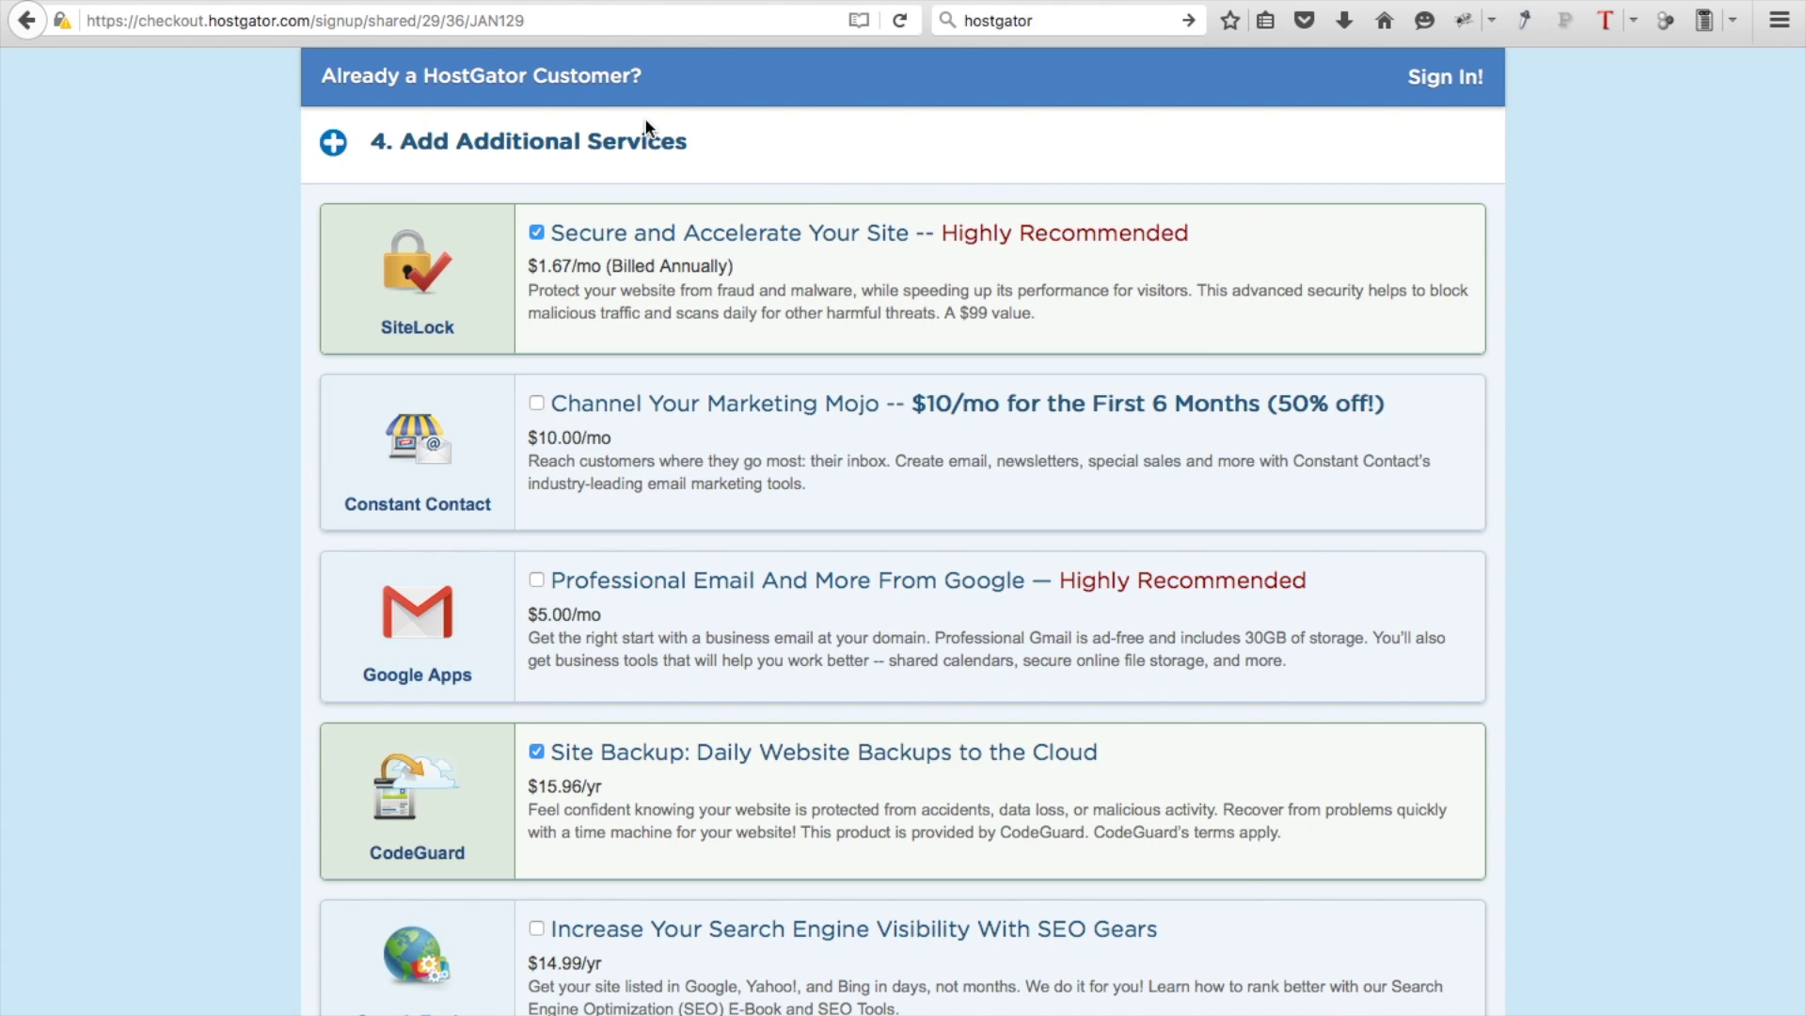
Uncheck the SiteLock add-on so no additional services remain
left_click(537, 232)
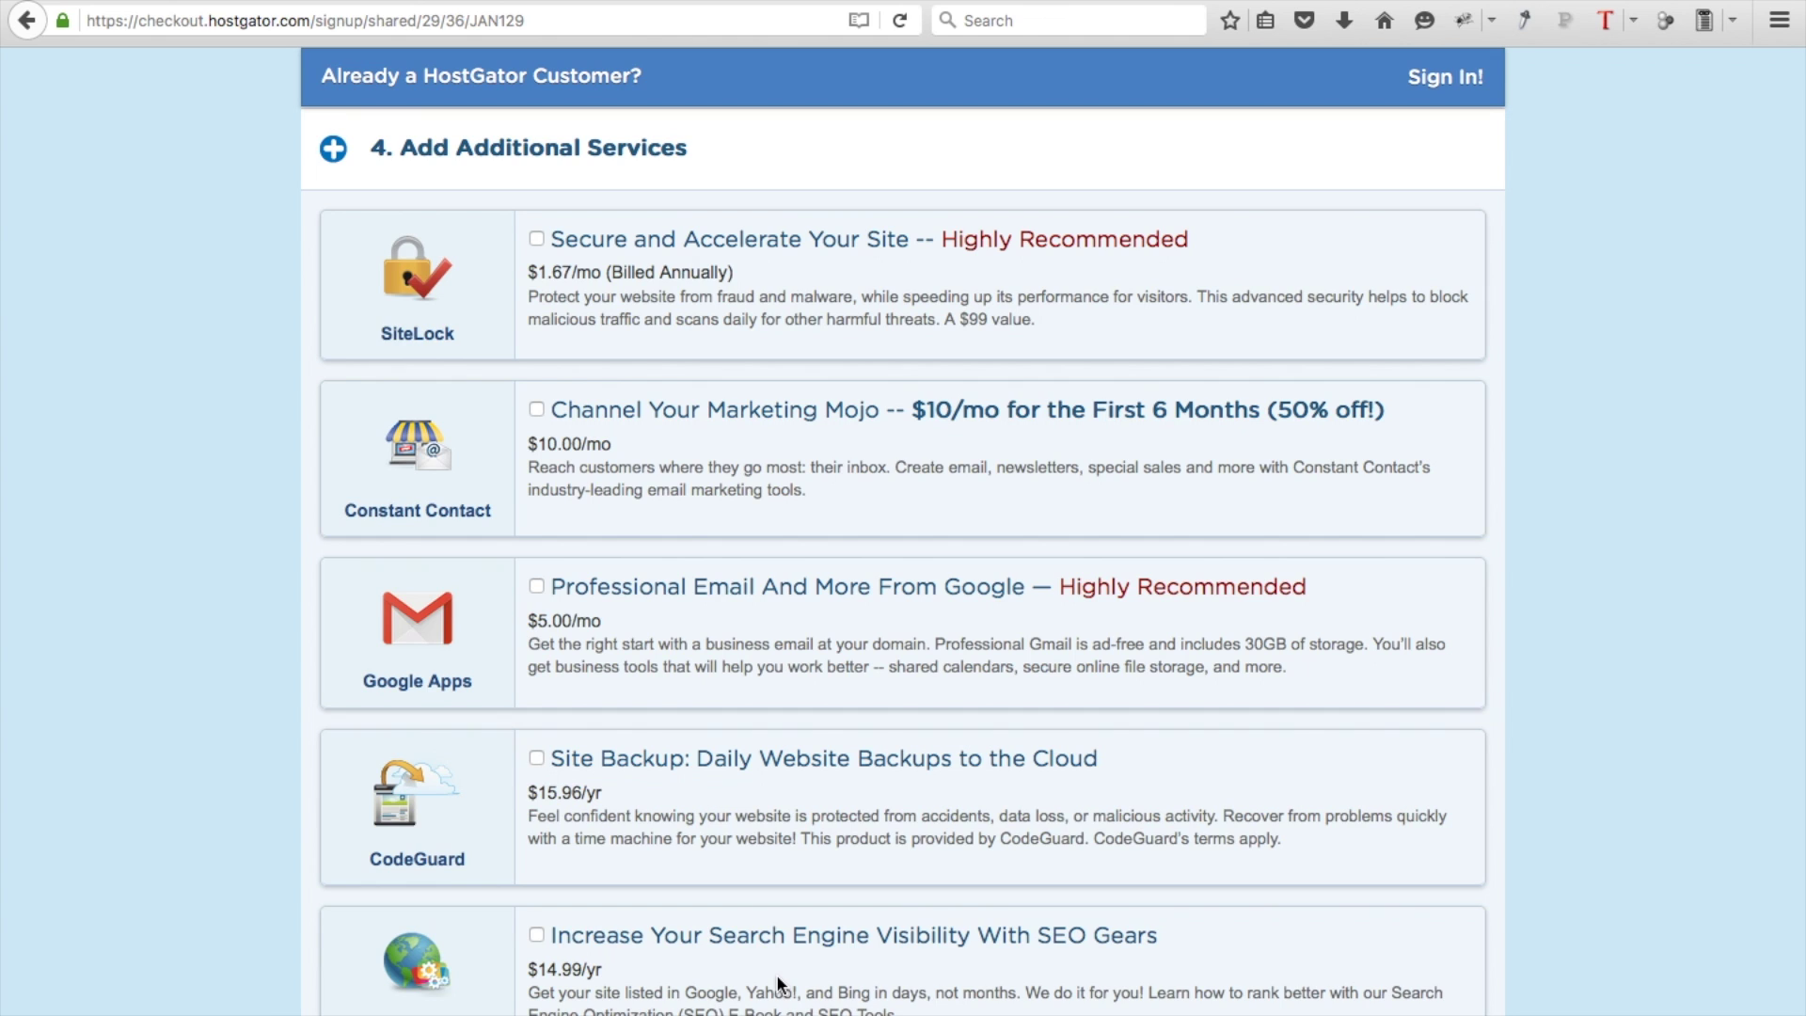
scroll(776, 983, "down", 5)
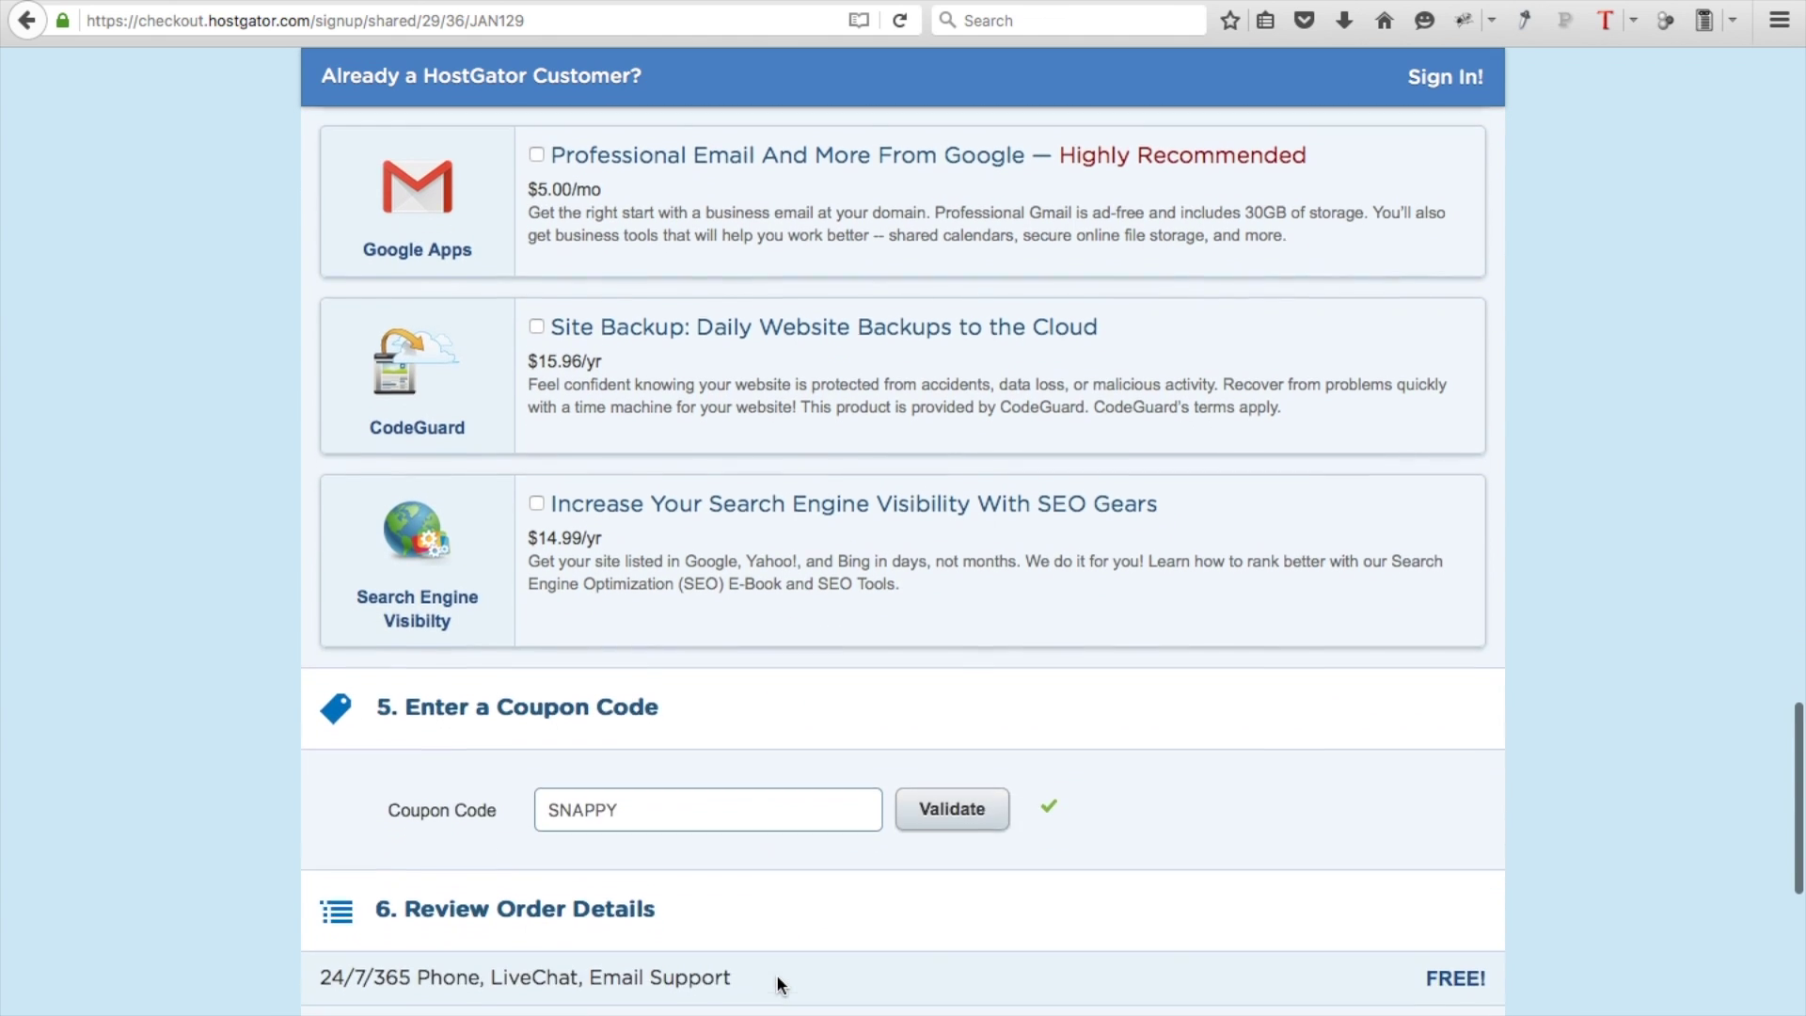
Replace coupon SNAPPY with MONCOUPON25 and validate it, bringing the total to $21.16
double_click(639, 757)
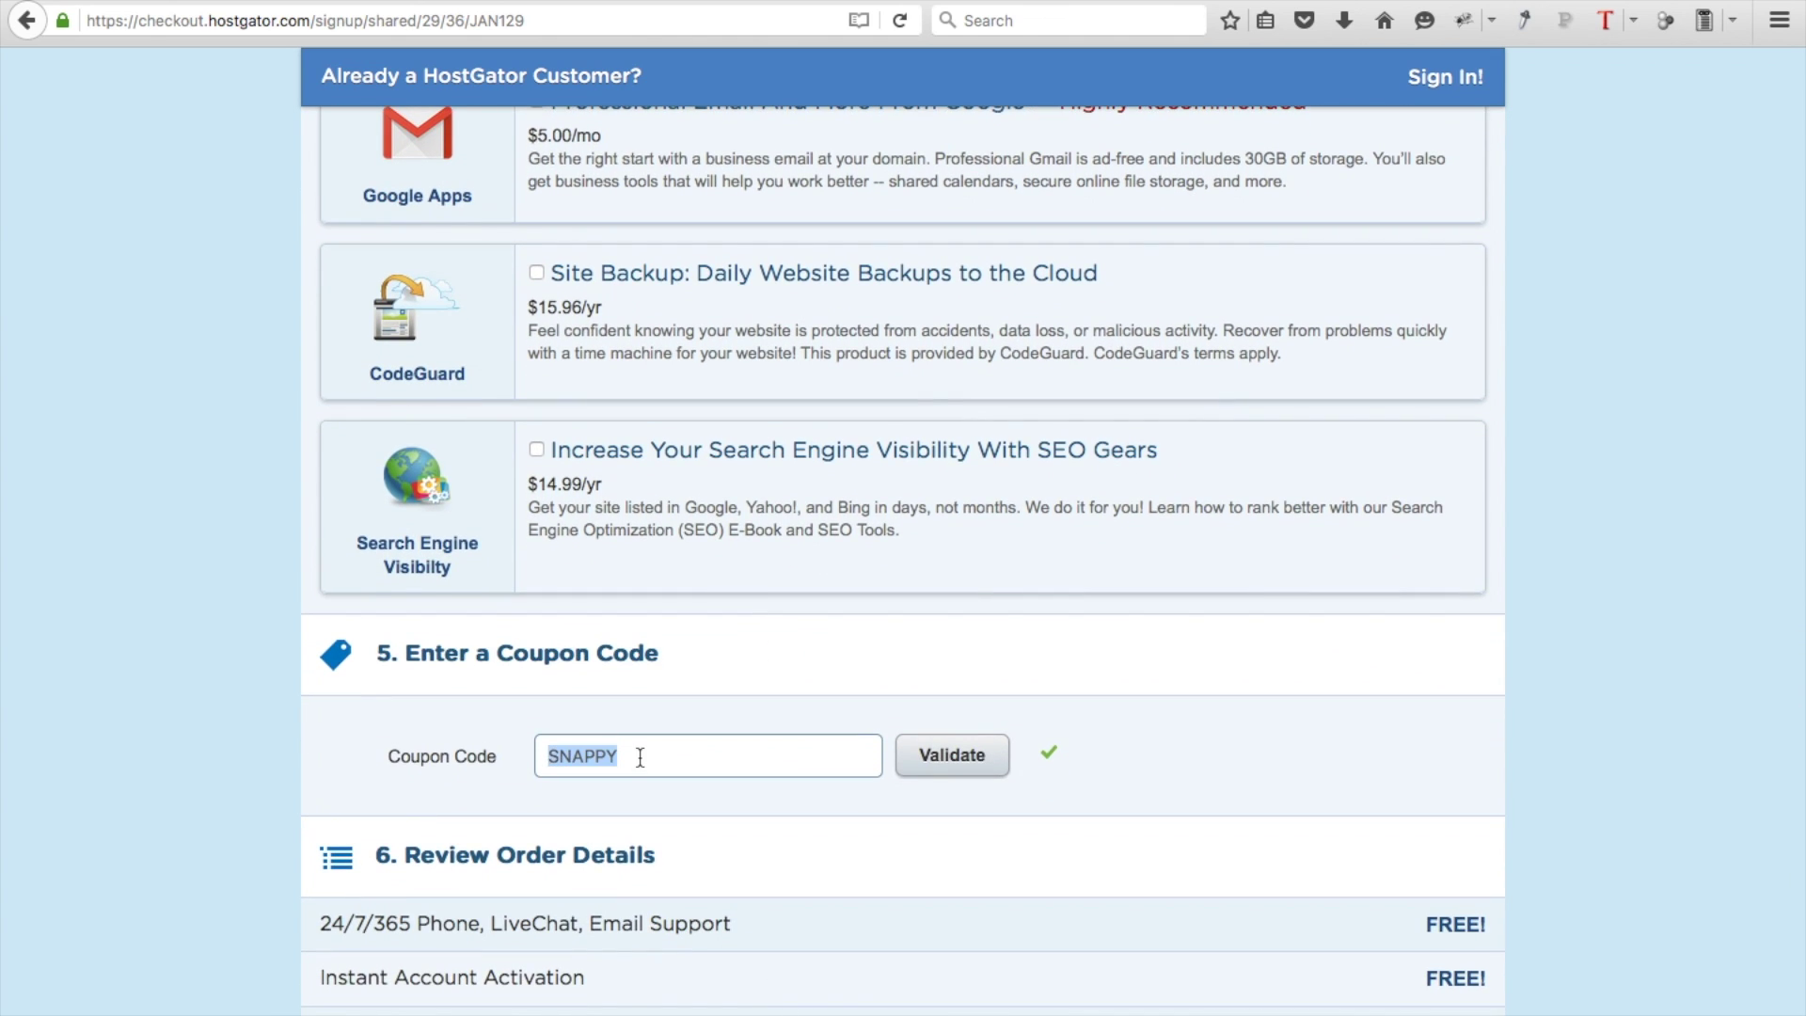
left_click(639, 758)
double_click(631, 756)
type("MONCOUPON25")
left_click(943, 773)
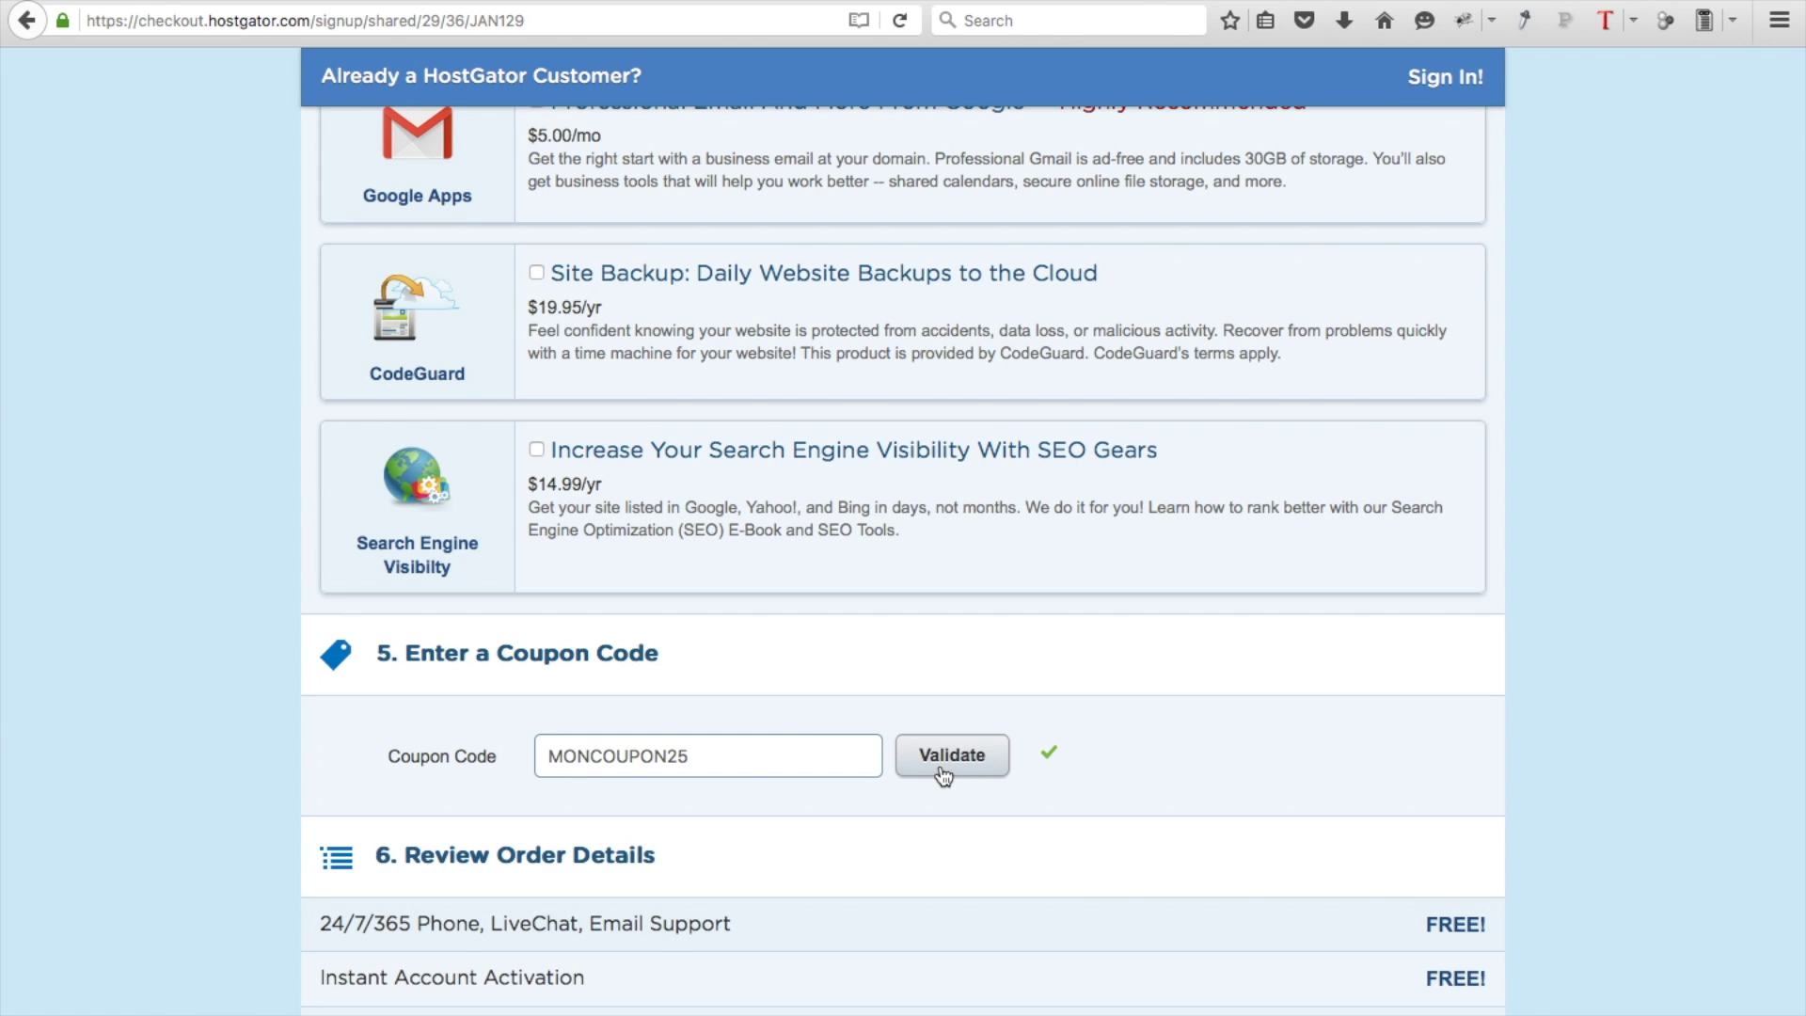
Agree to the HostGator terms of service
scroll(943, 773, "down", 5)
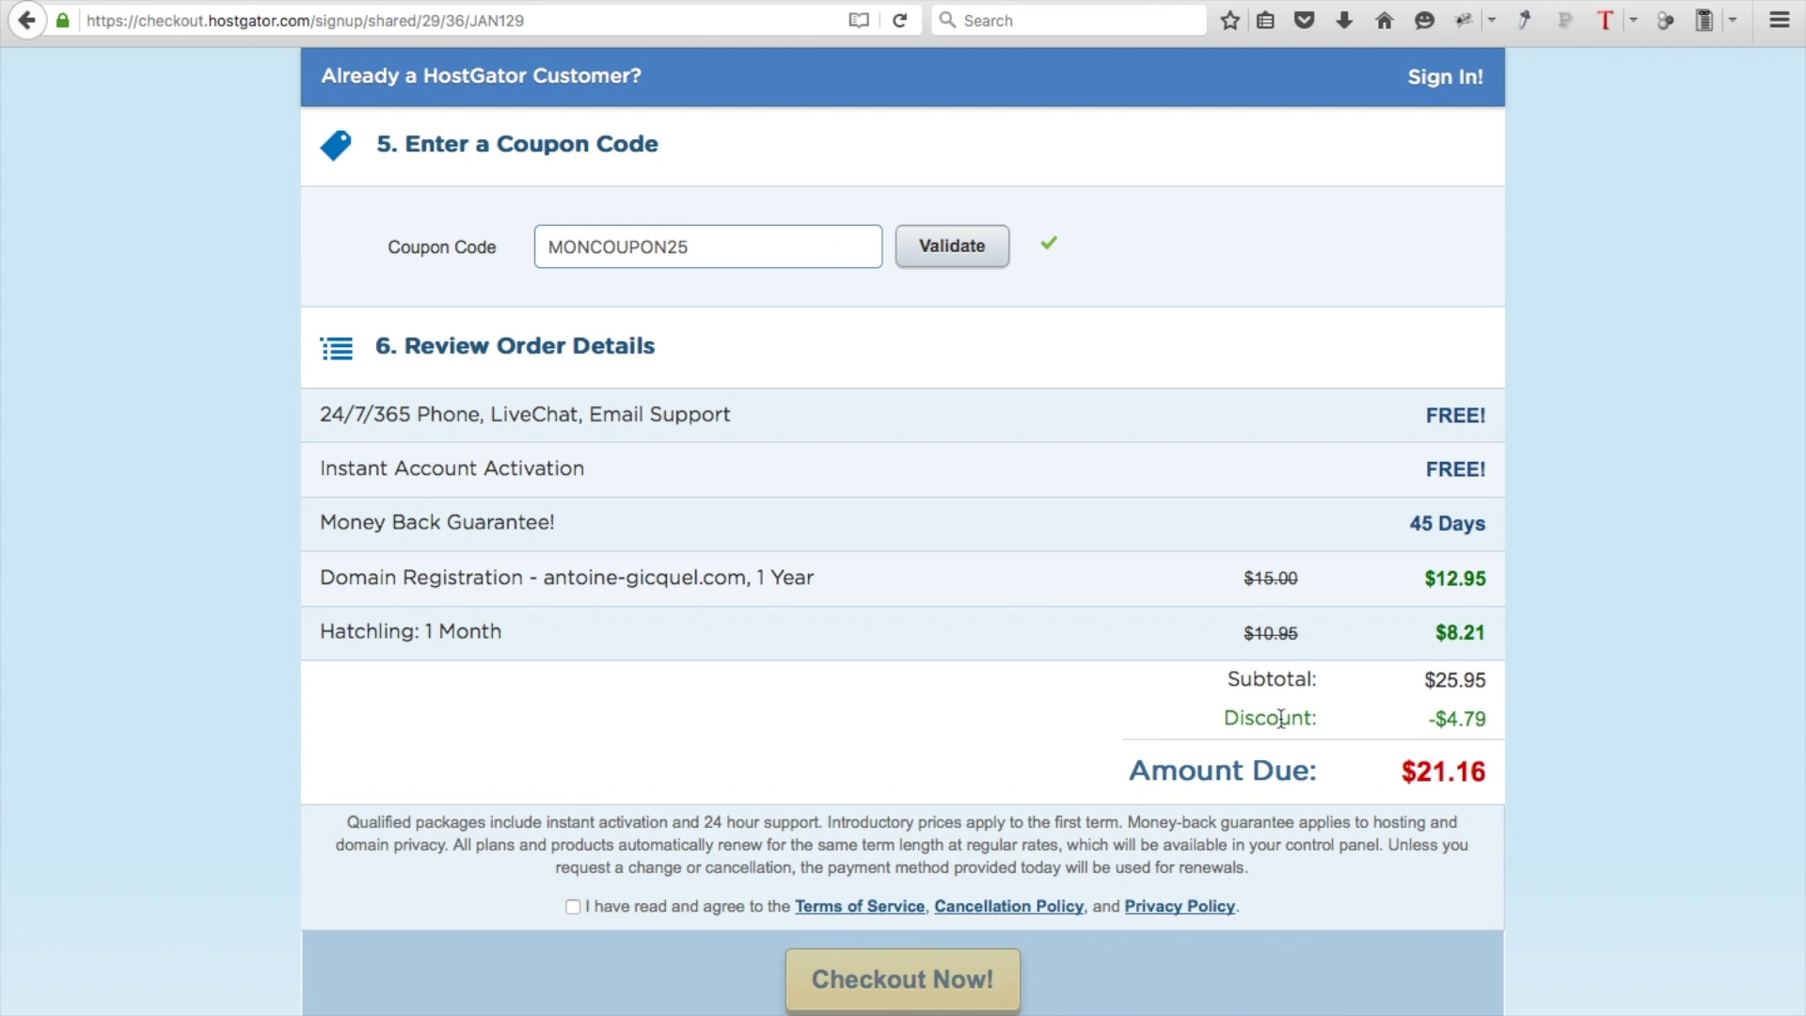
scroll(1281, 719, "down", 1)
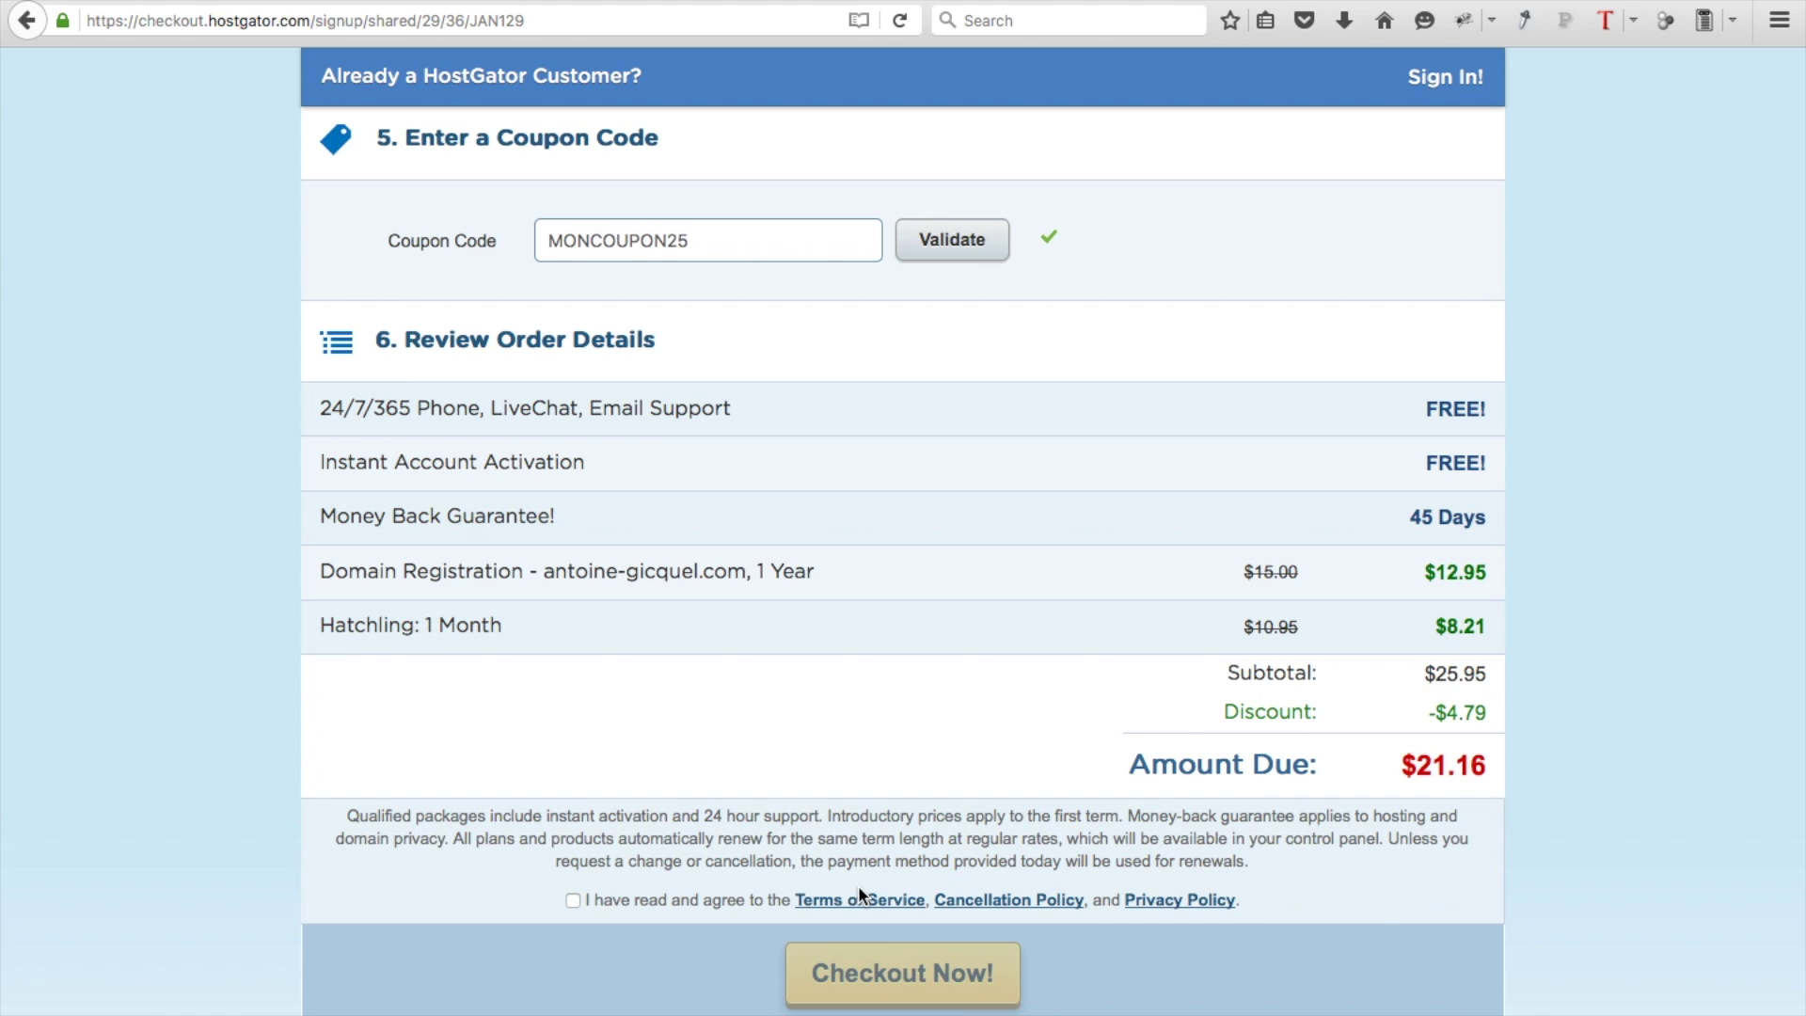
left_click(573, 900)
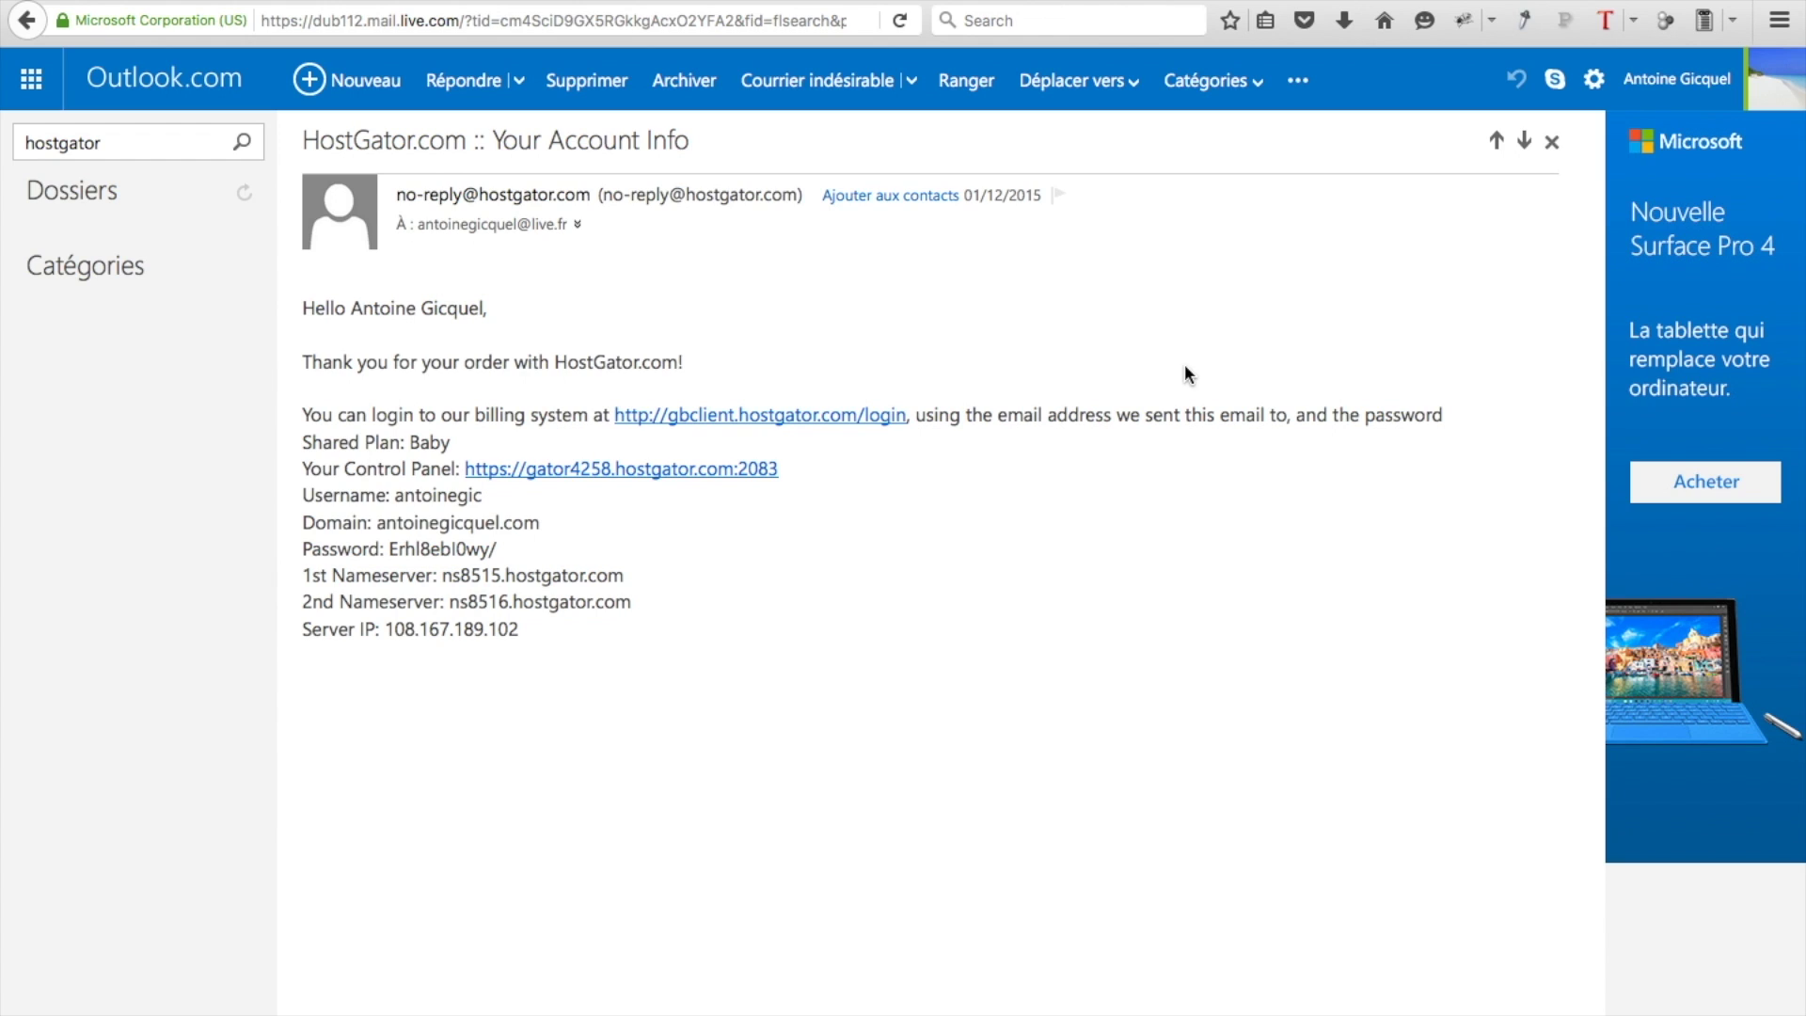
Follow the Your Control Panel link in the HostGator account info email
left_click(662, 468)
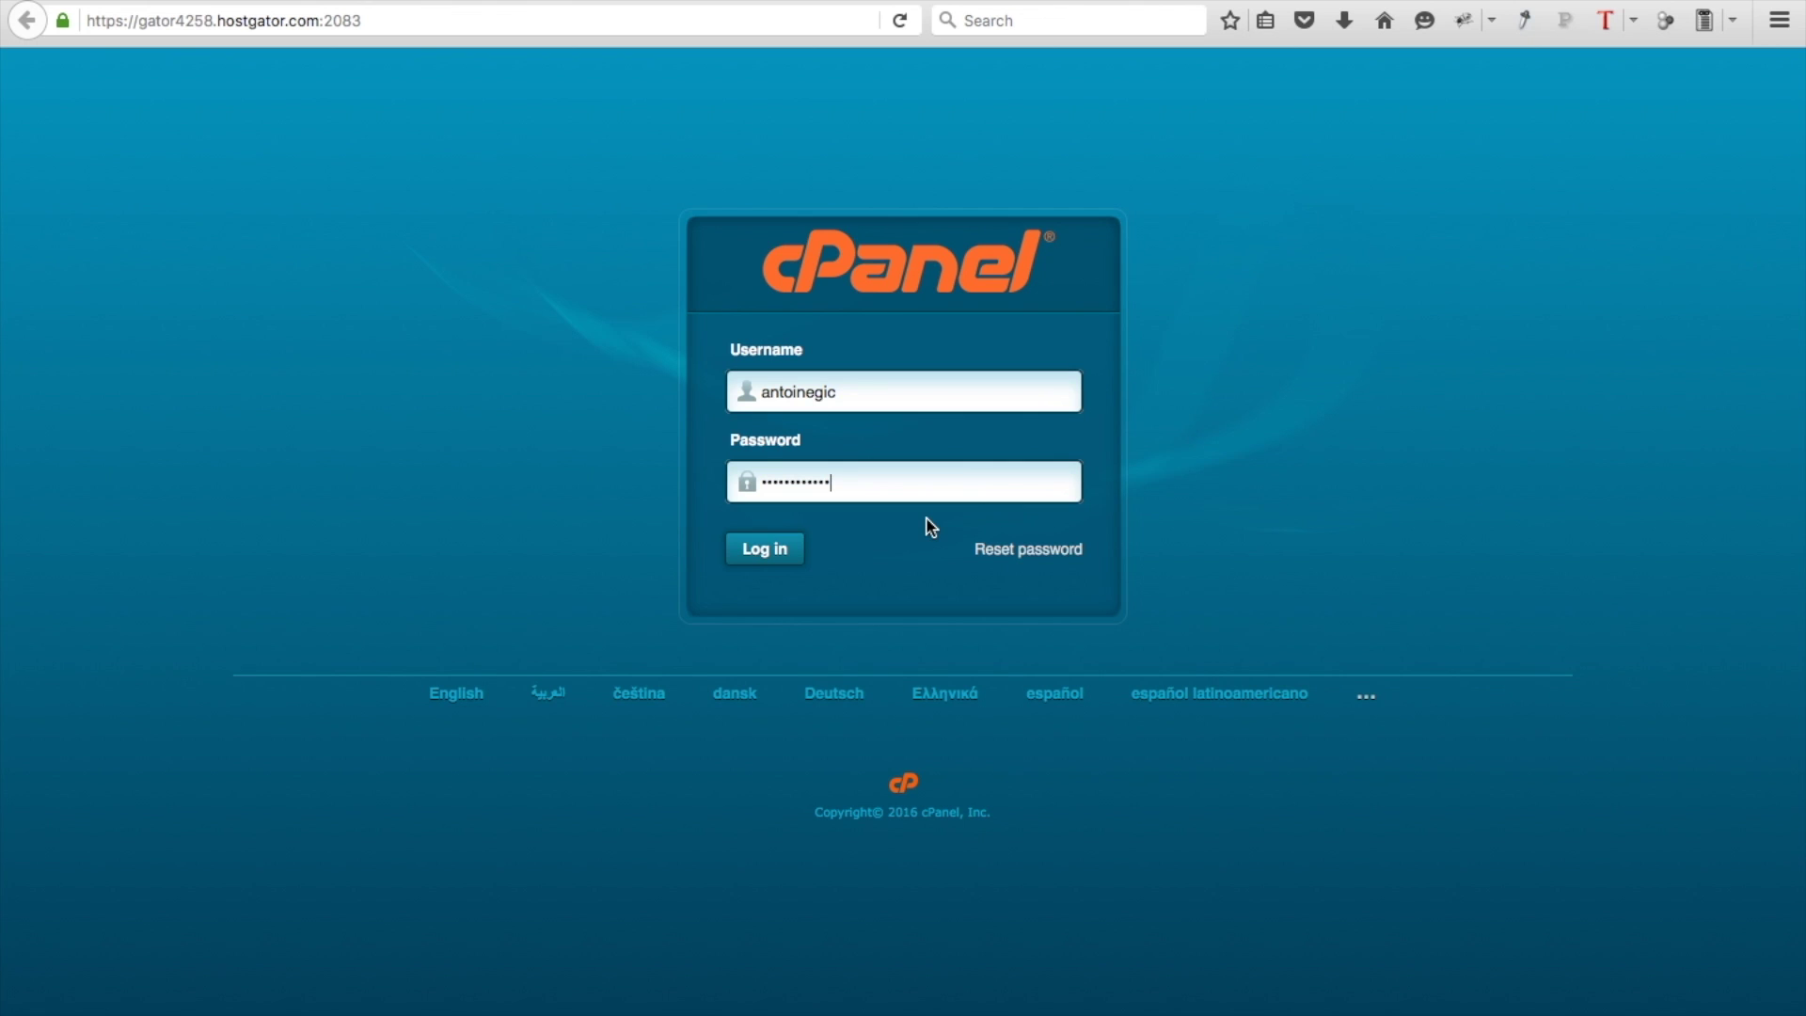
Log in to cPanel with the autofilled username and password
left_click(780, 556)
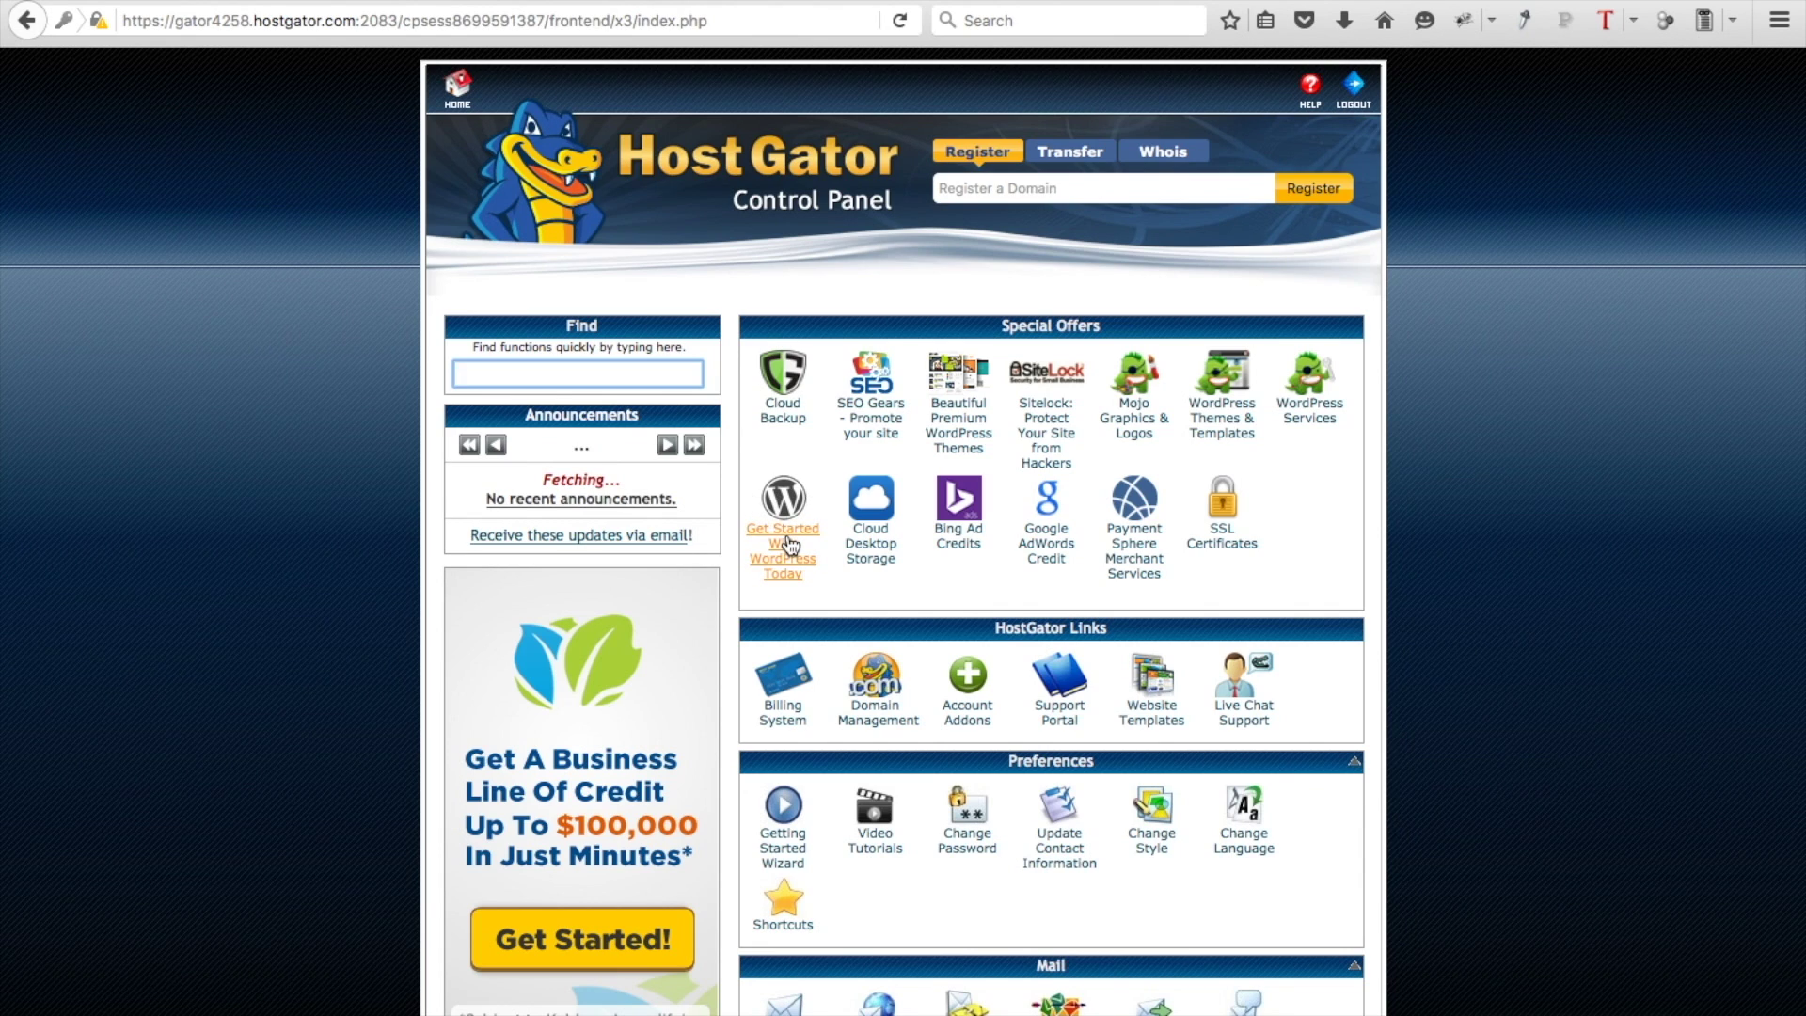
Open QuickInstall's free WordPress install form for the domain and fill in admin e-mail, blog title, admin user and names
left_click(788, 546)
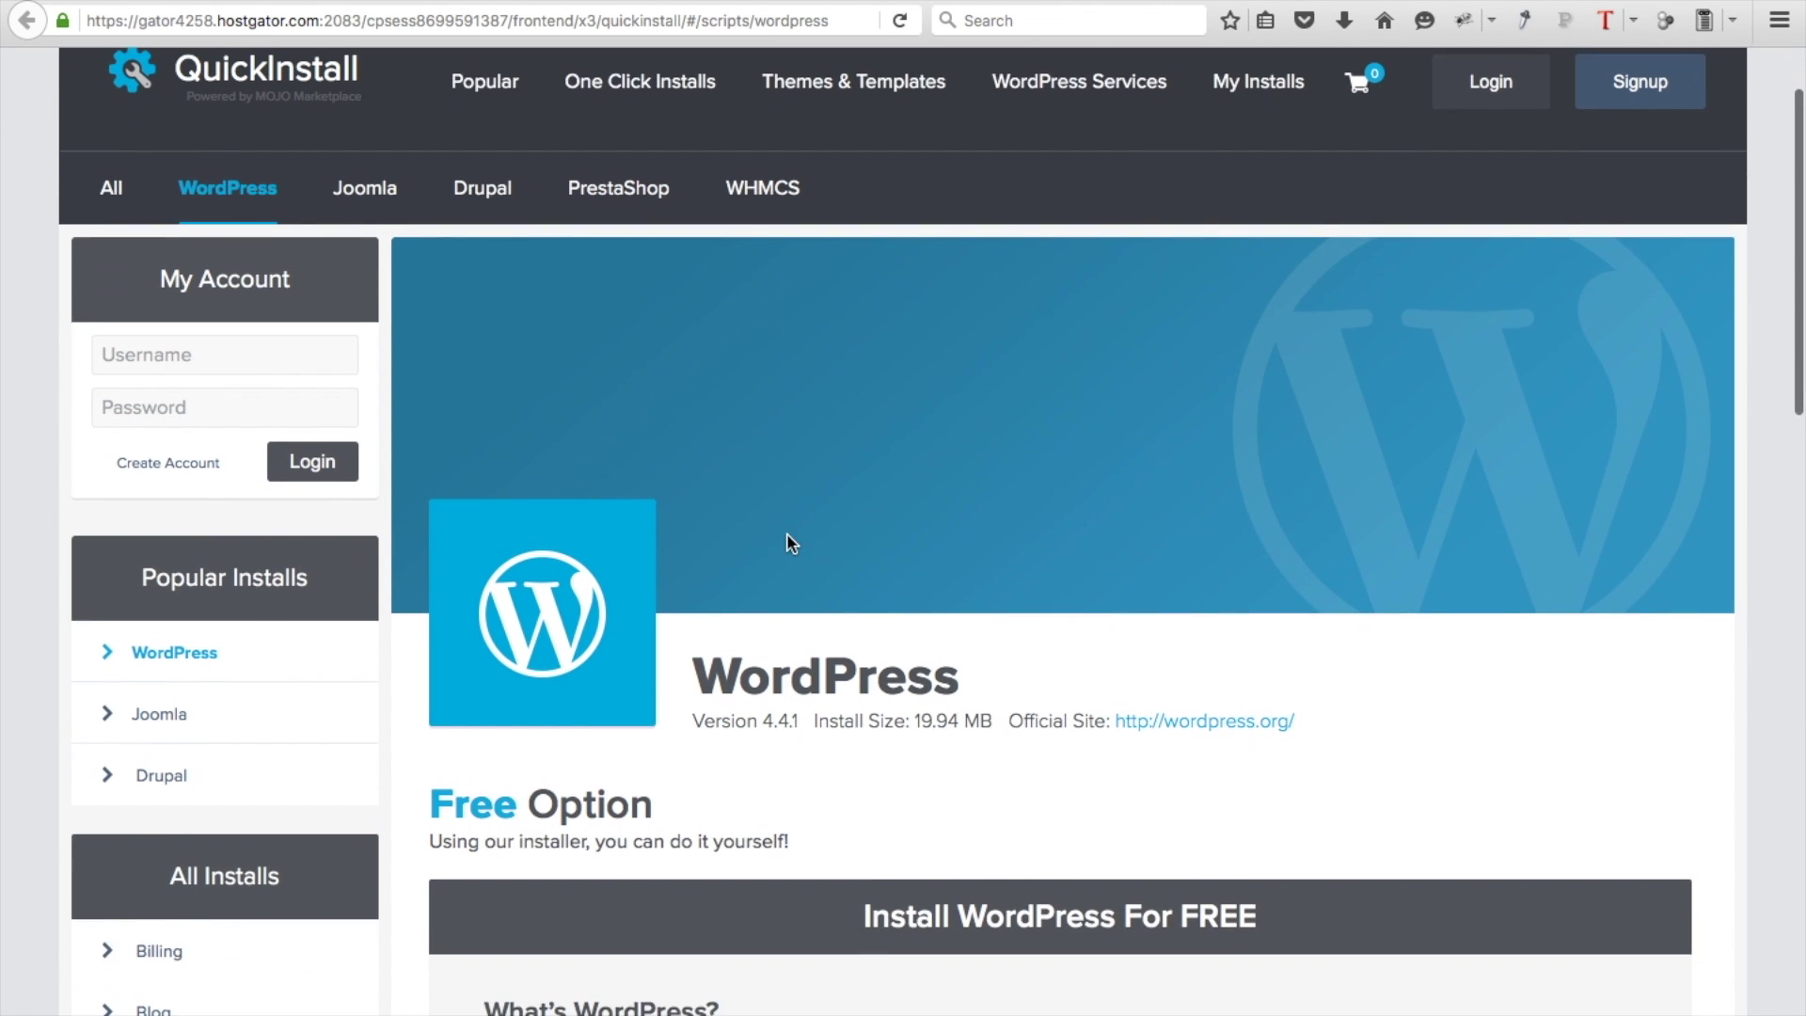
scroll(788, 544, "down", 8)
scroll(788, 543, "down", 2)
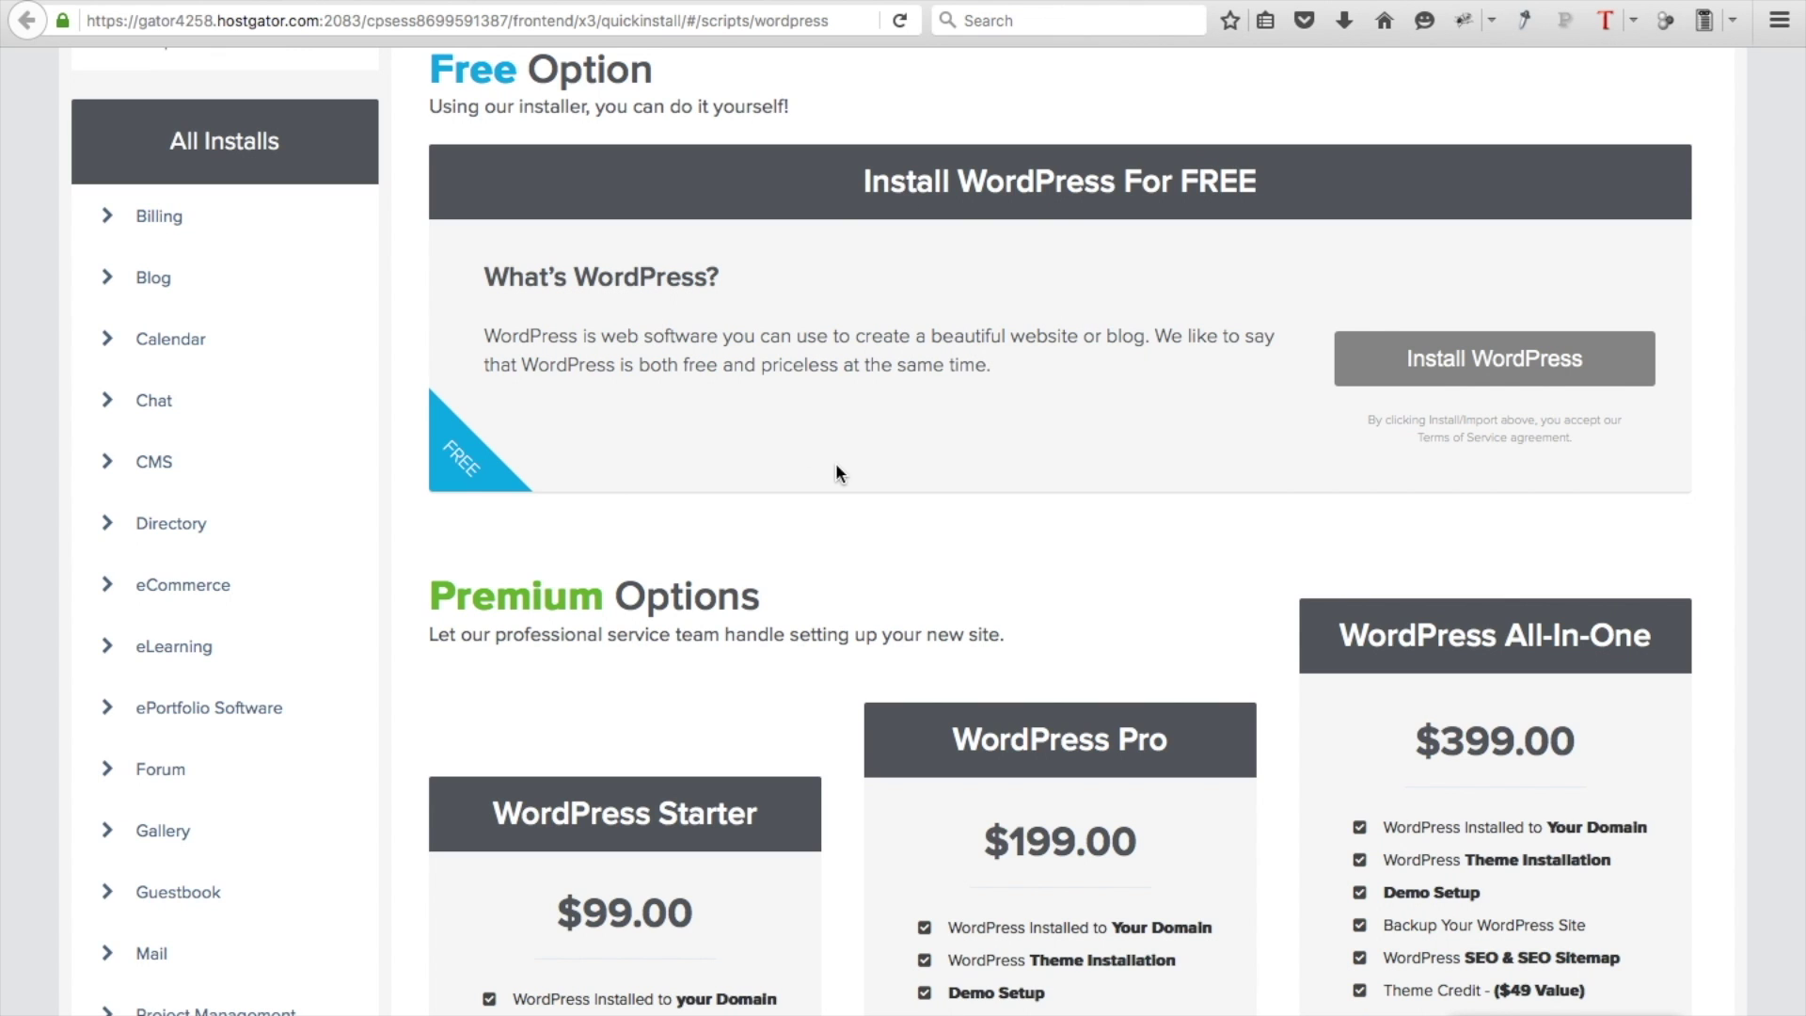
scroll(835, 461, "down", 3)
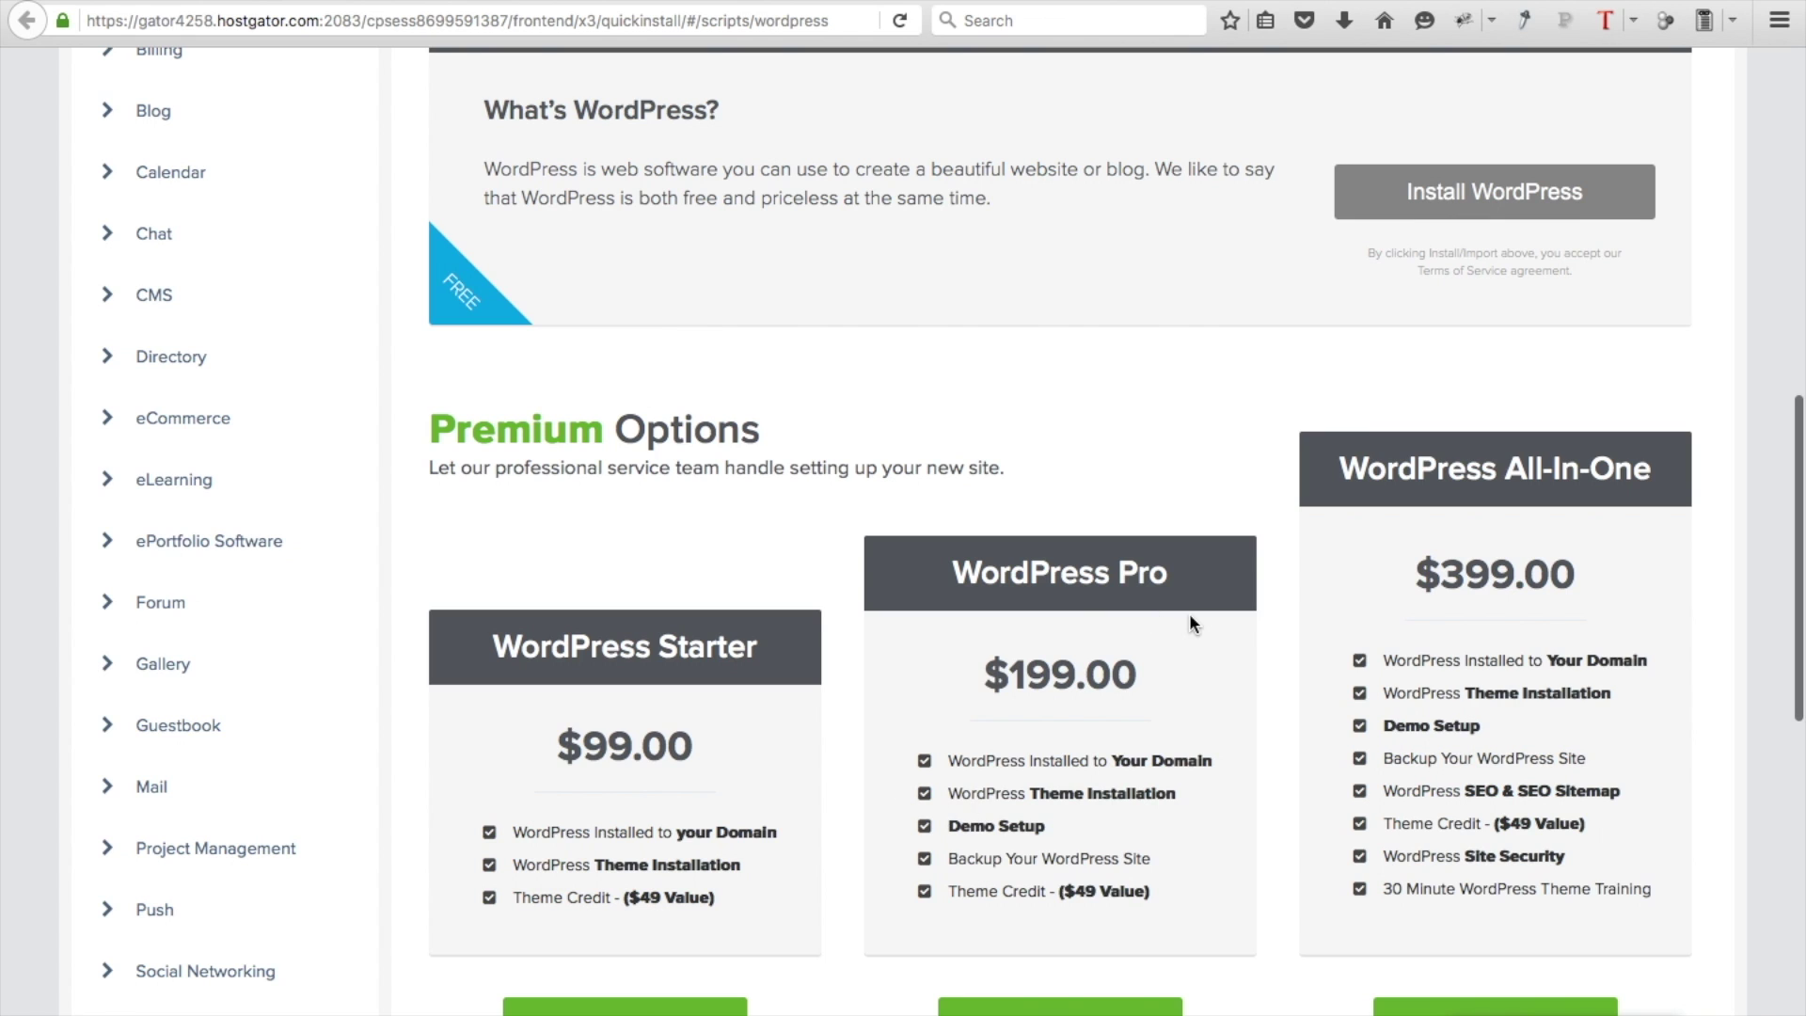
scroll(944, 517, "up", 6)
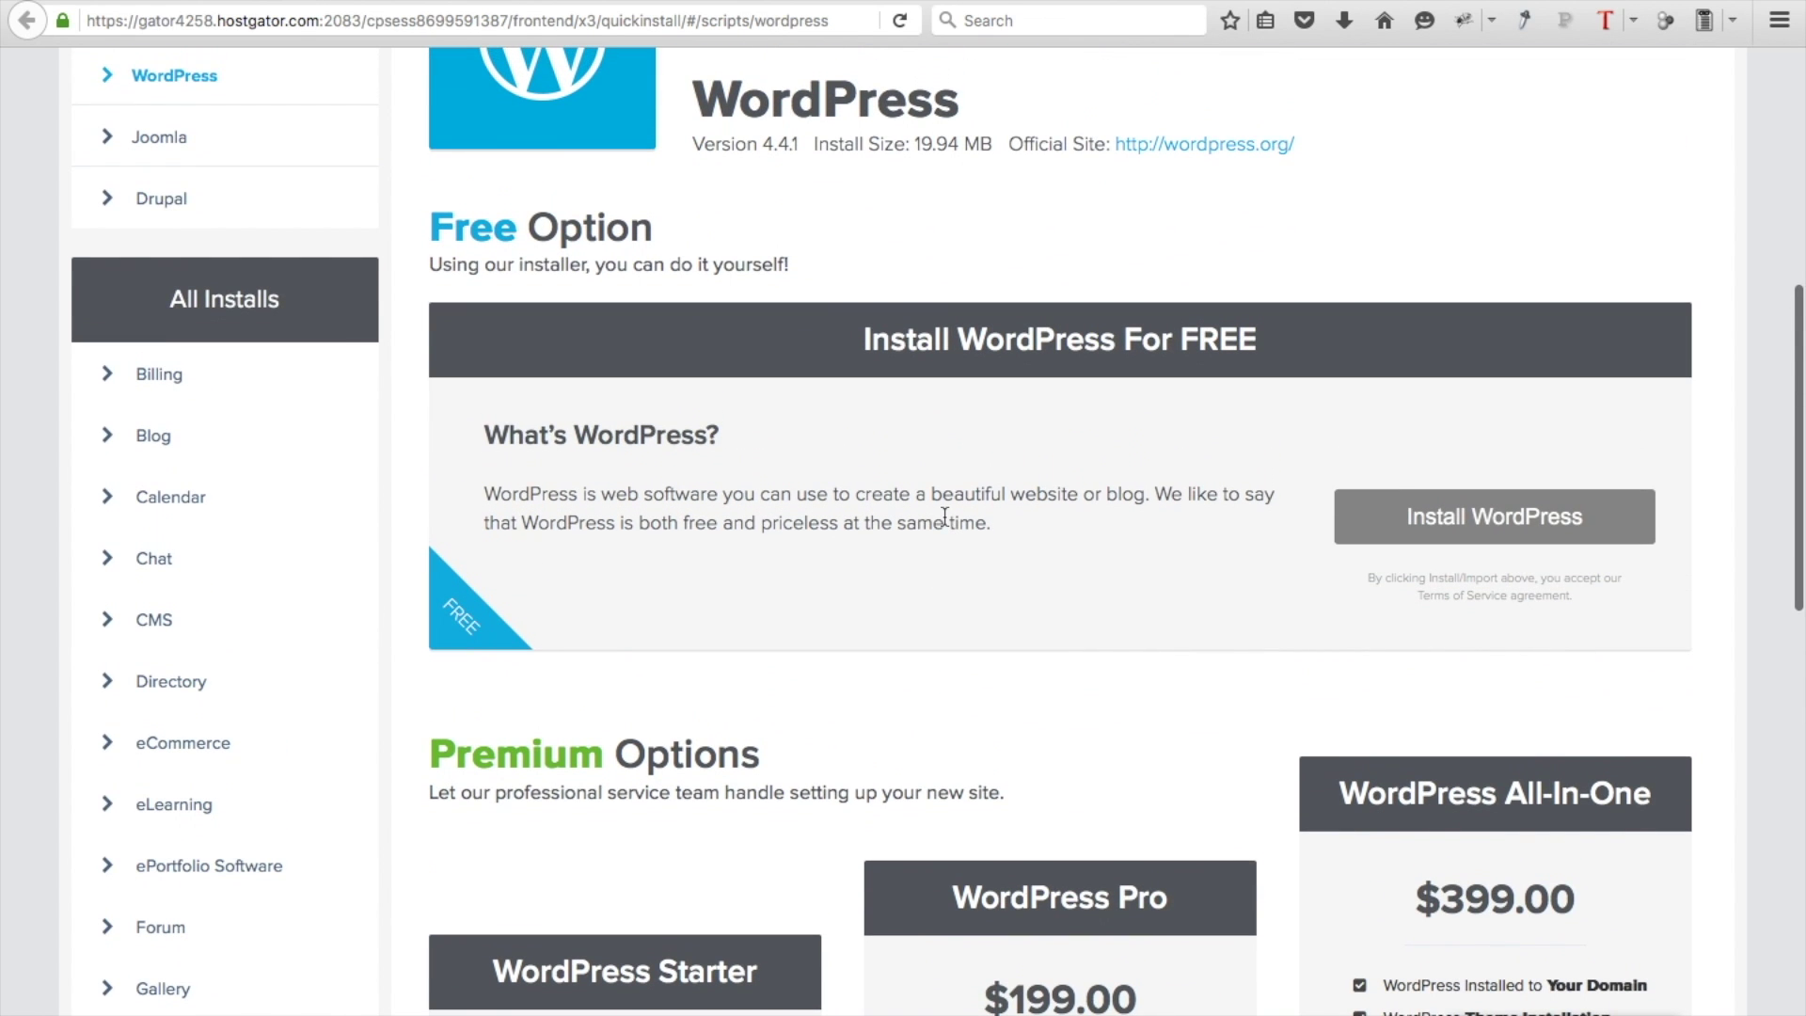
left_click(1549, 536)
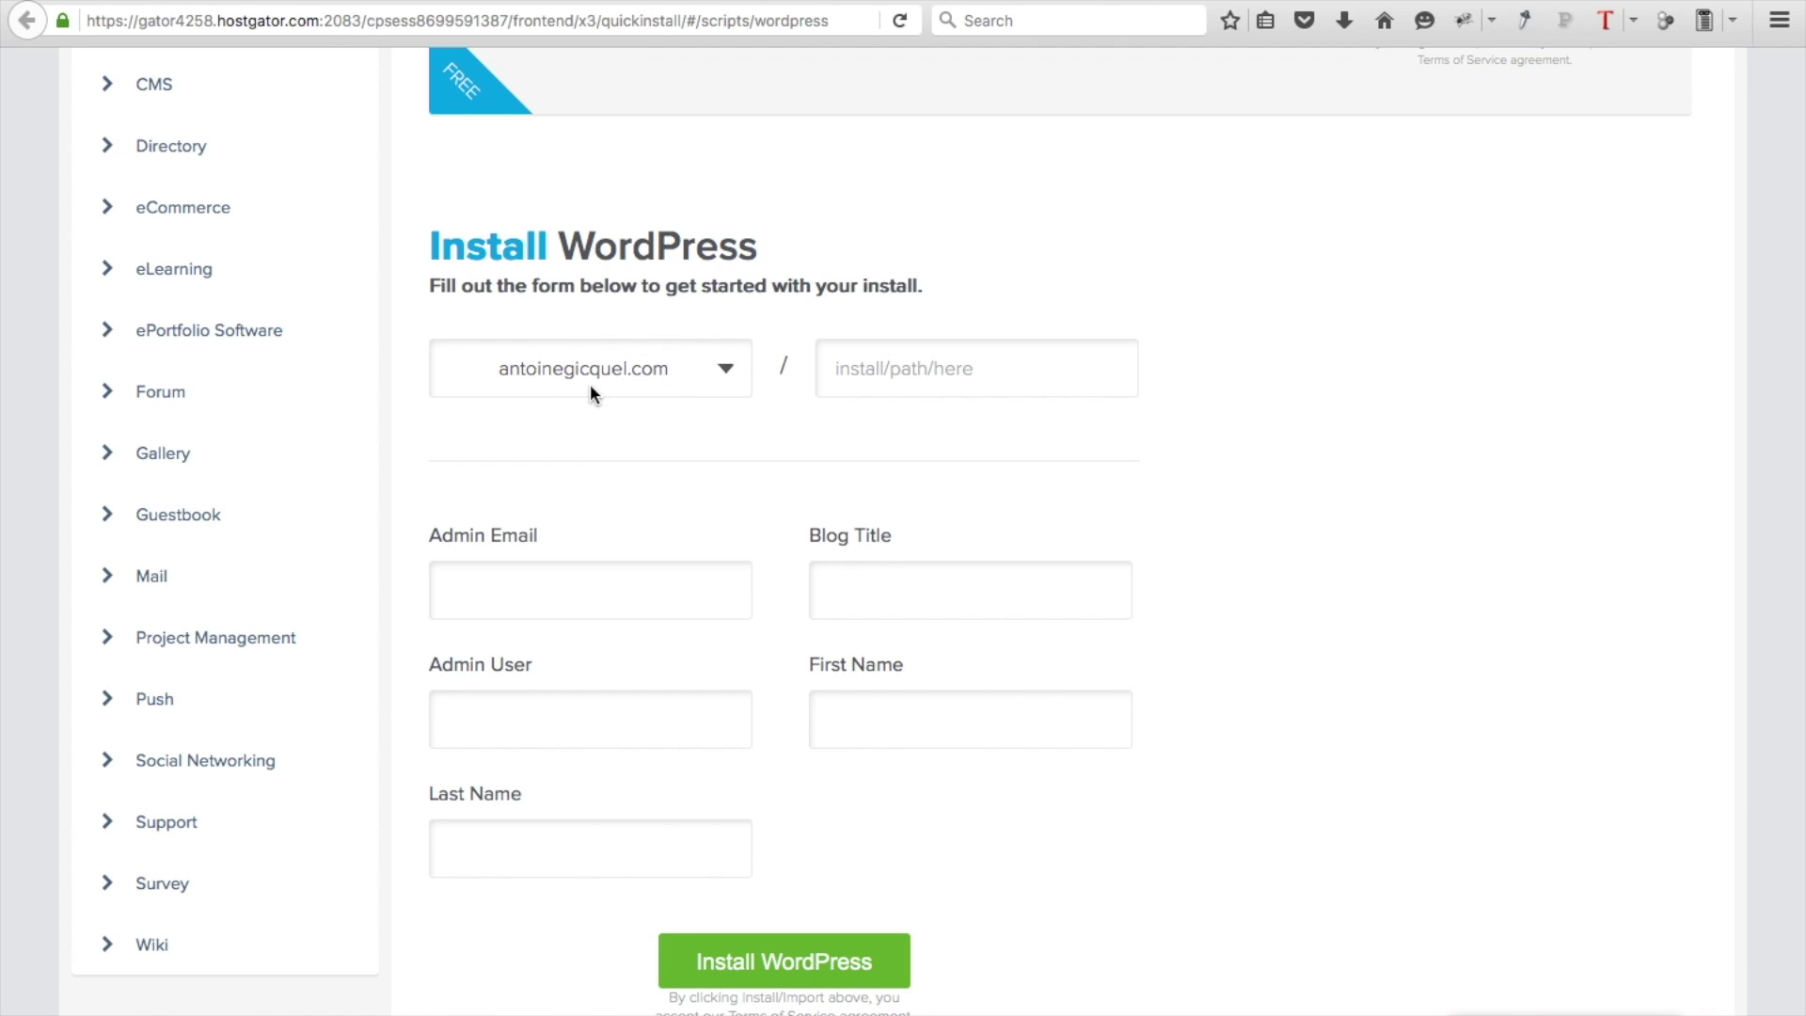
left_click(821, 384)
left_click(574, 588)
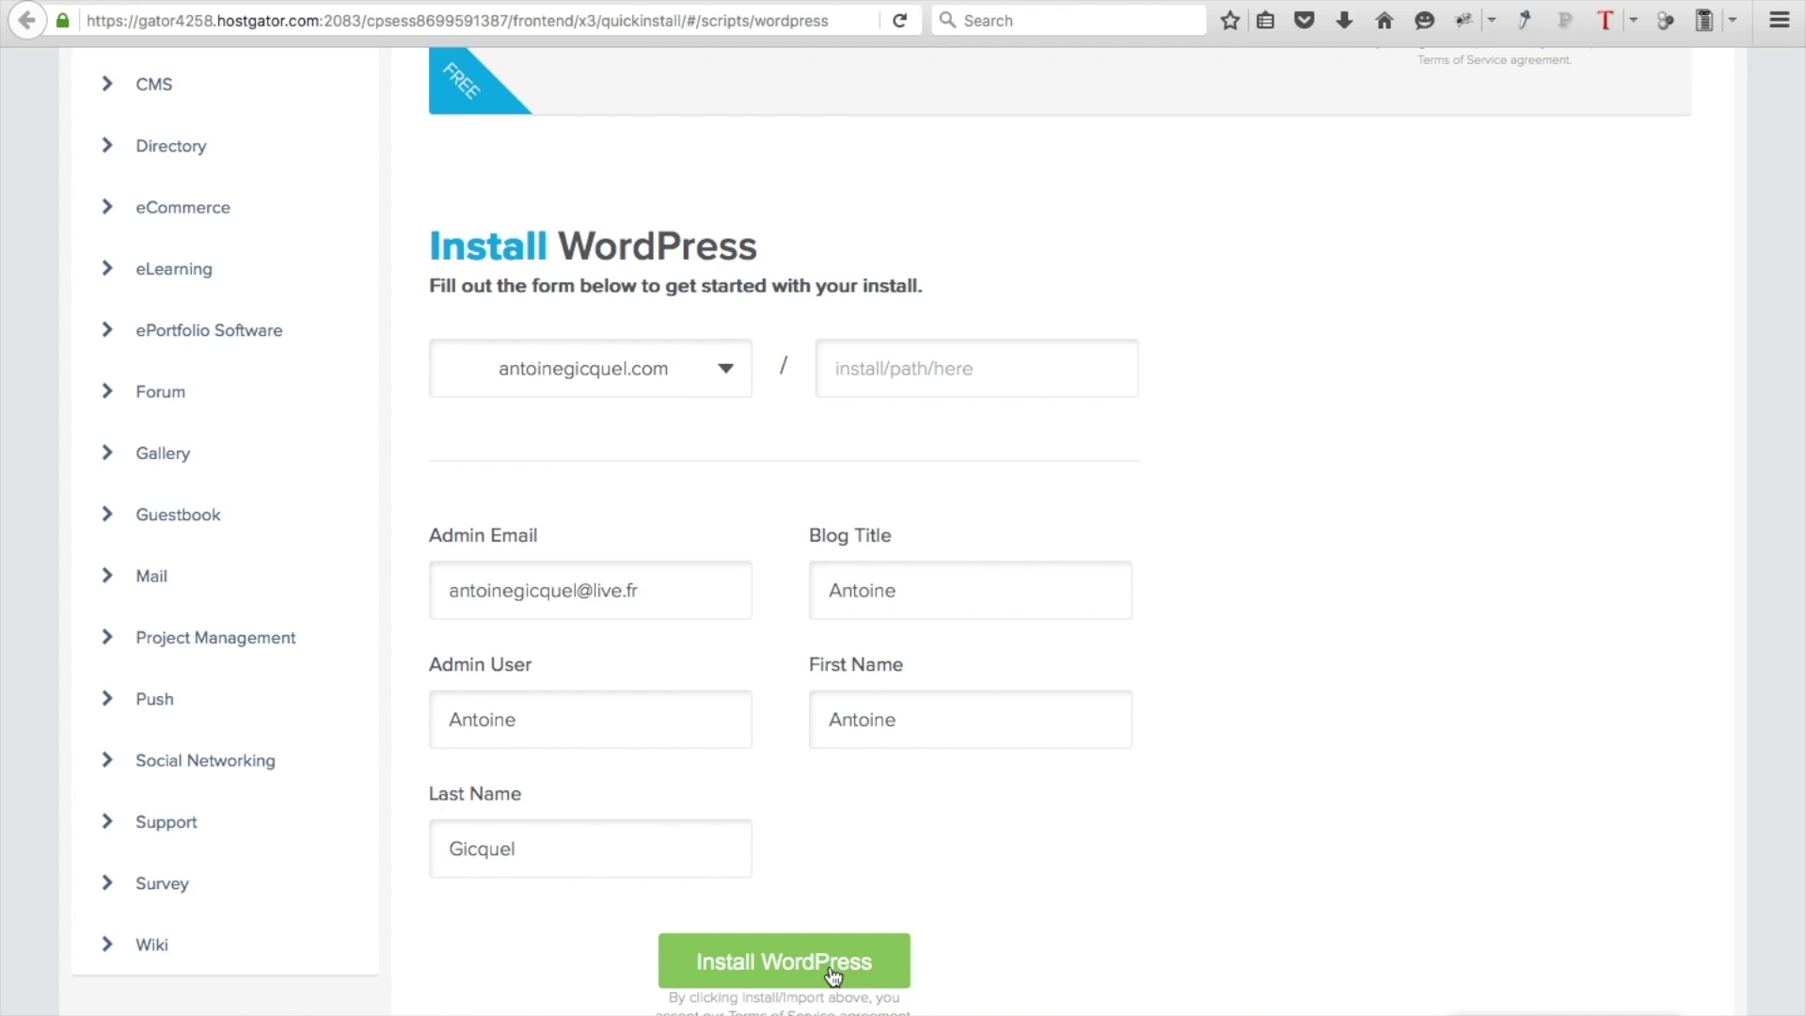
Run the WordPress install, decline the theme offer, and reveal the new site's credentials
left_click(832, 969)
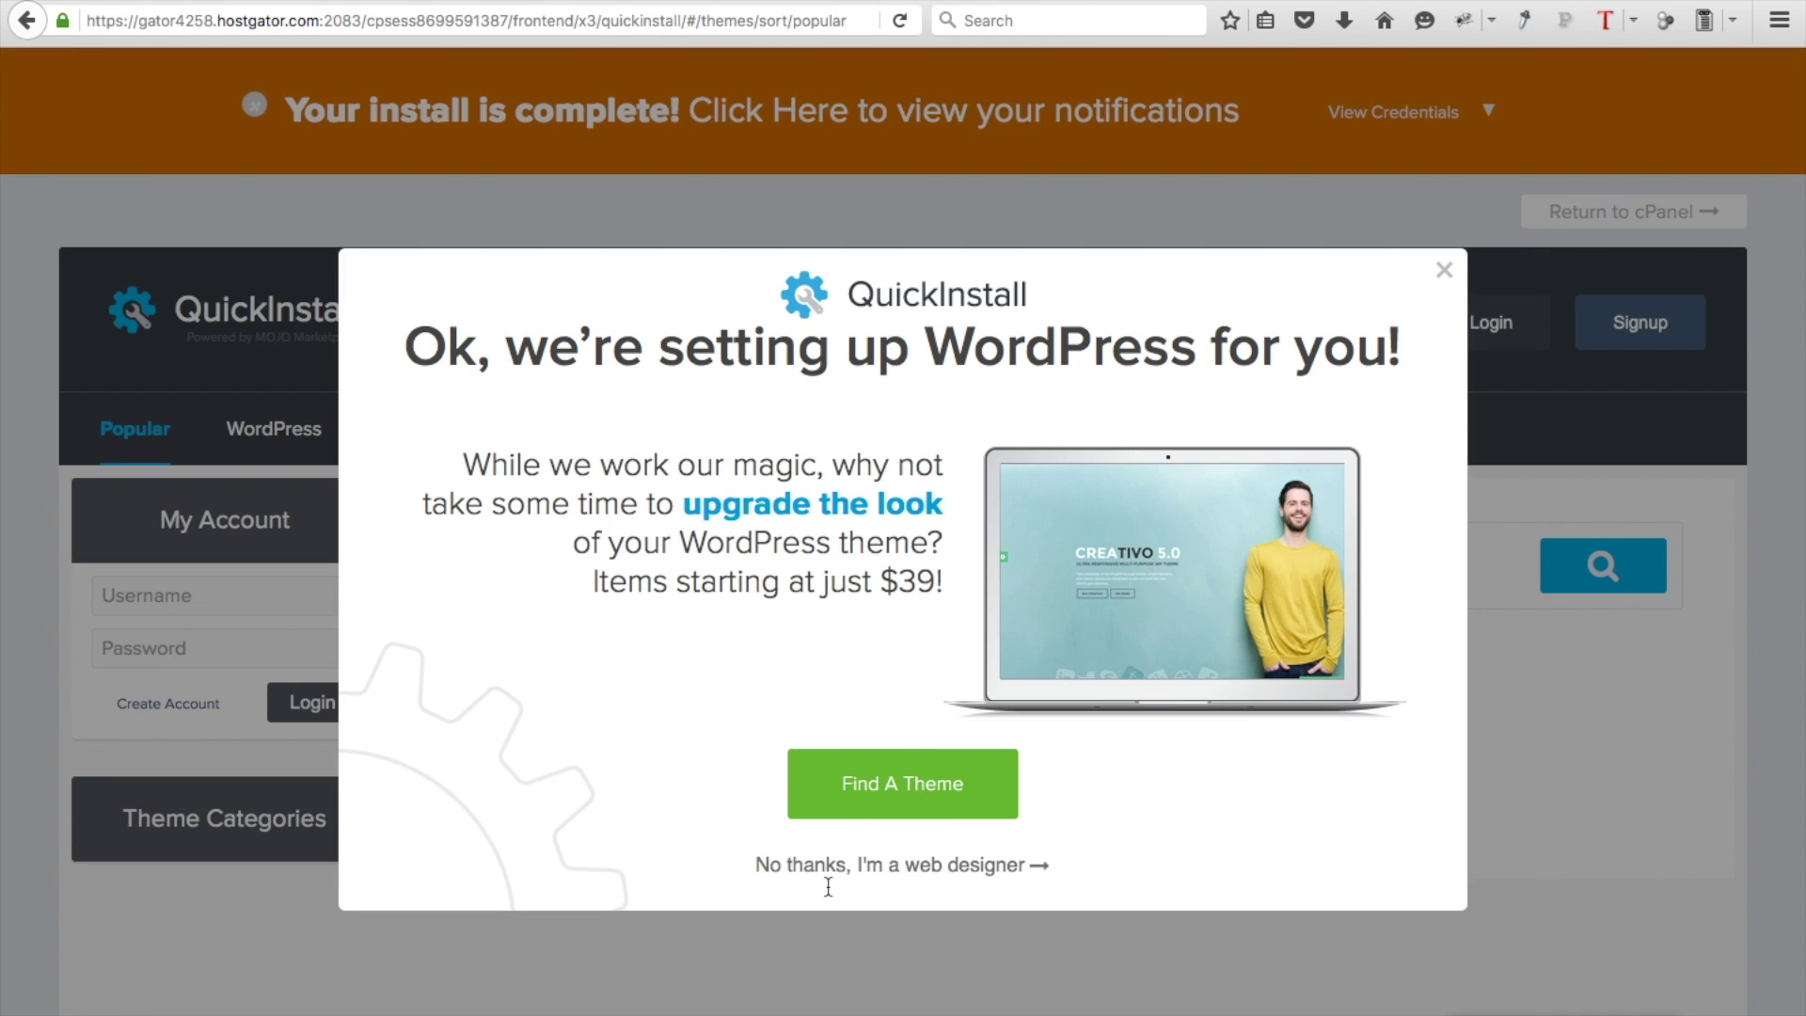
left_click(797, 864)
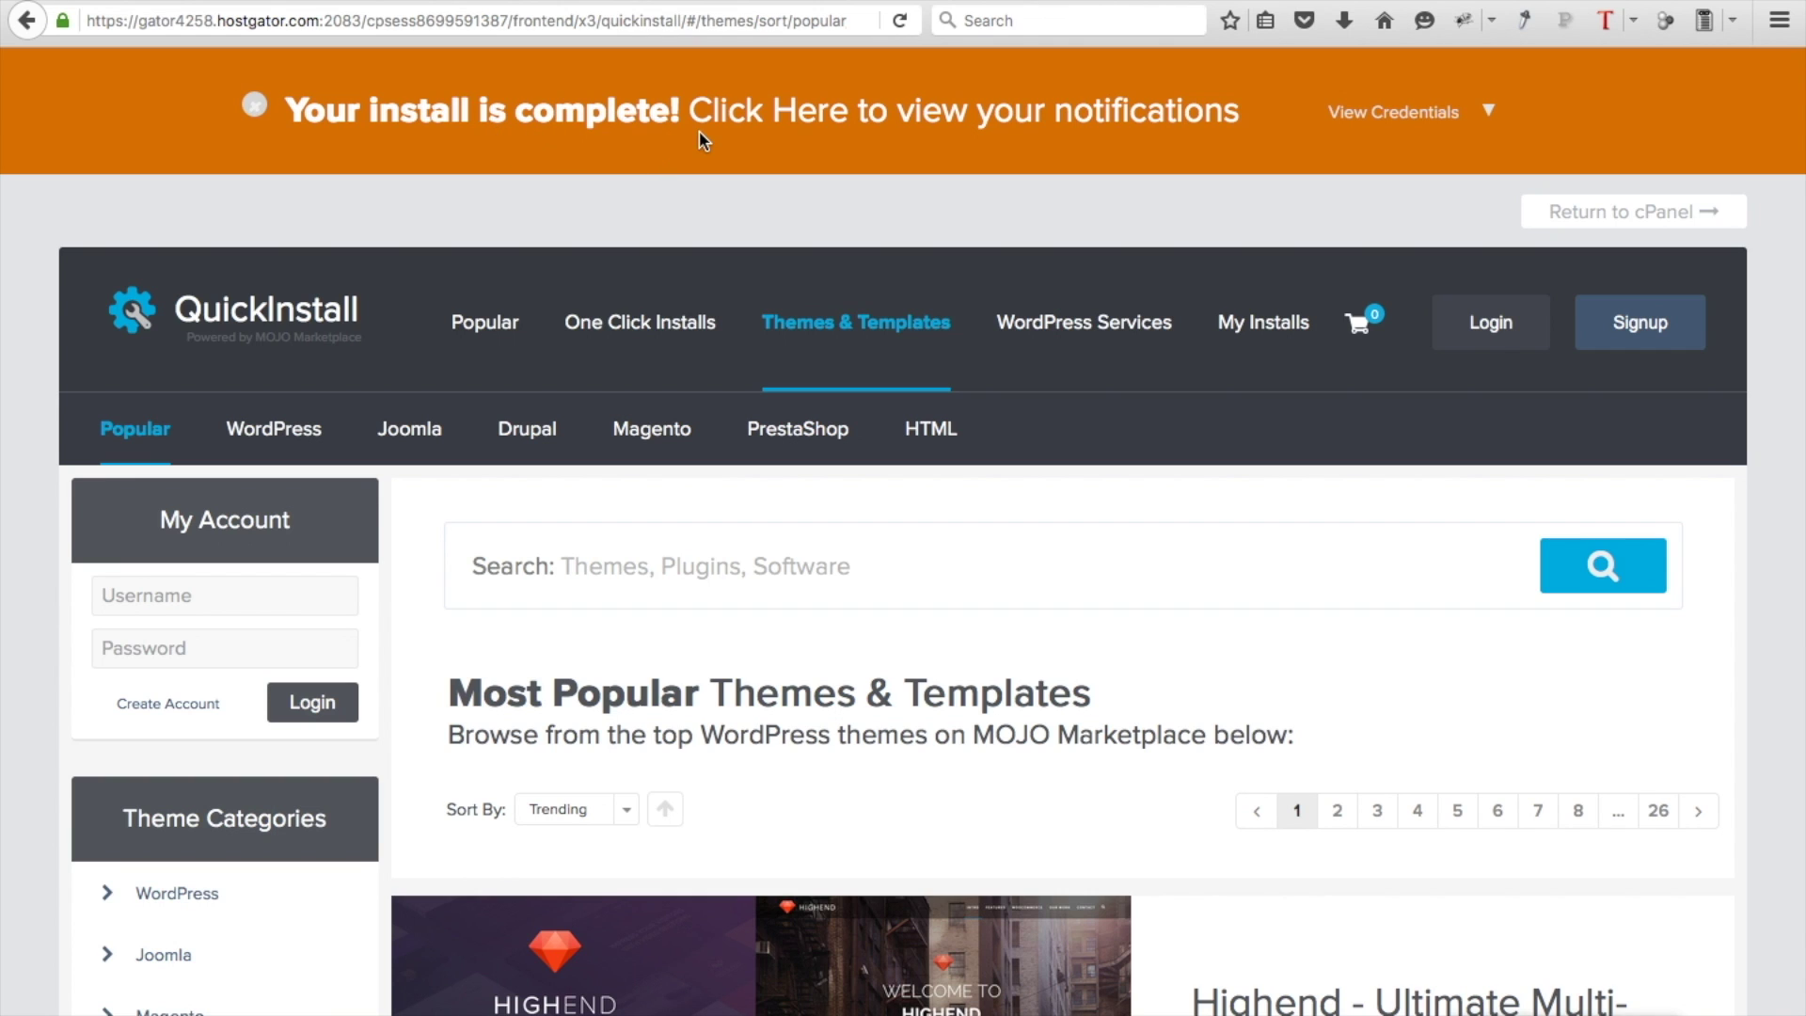
left_click(888, 120)
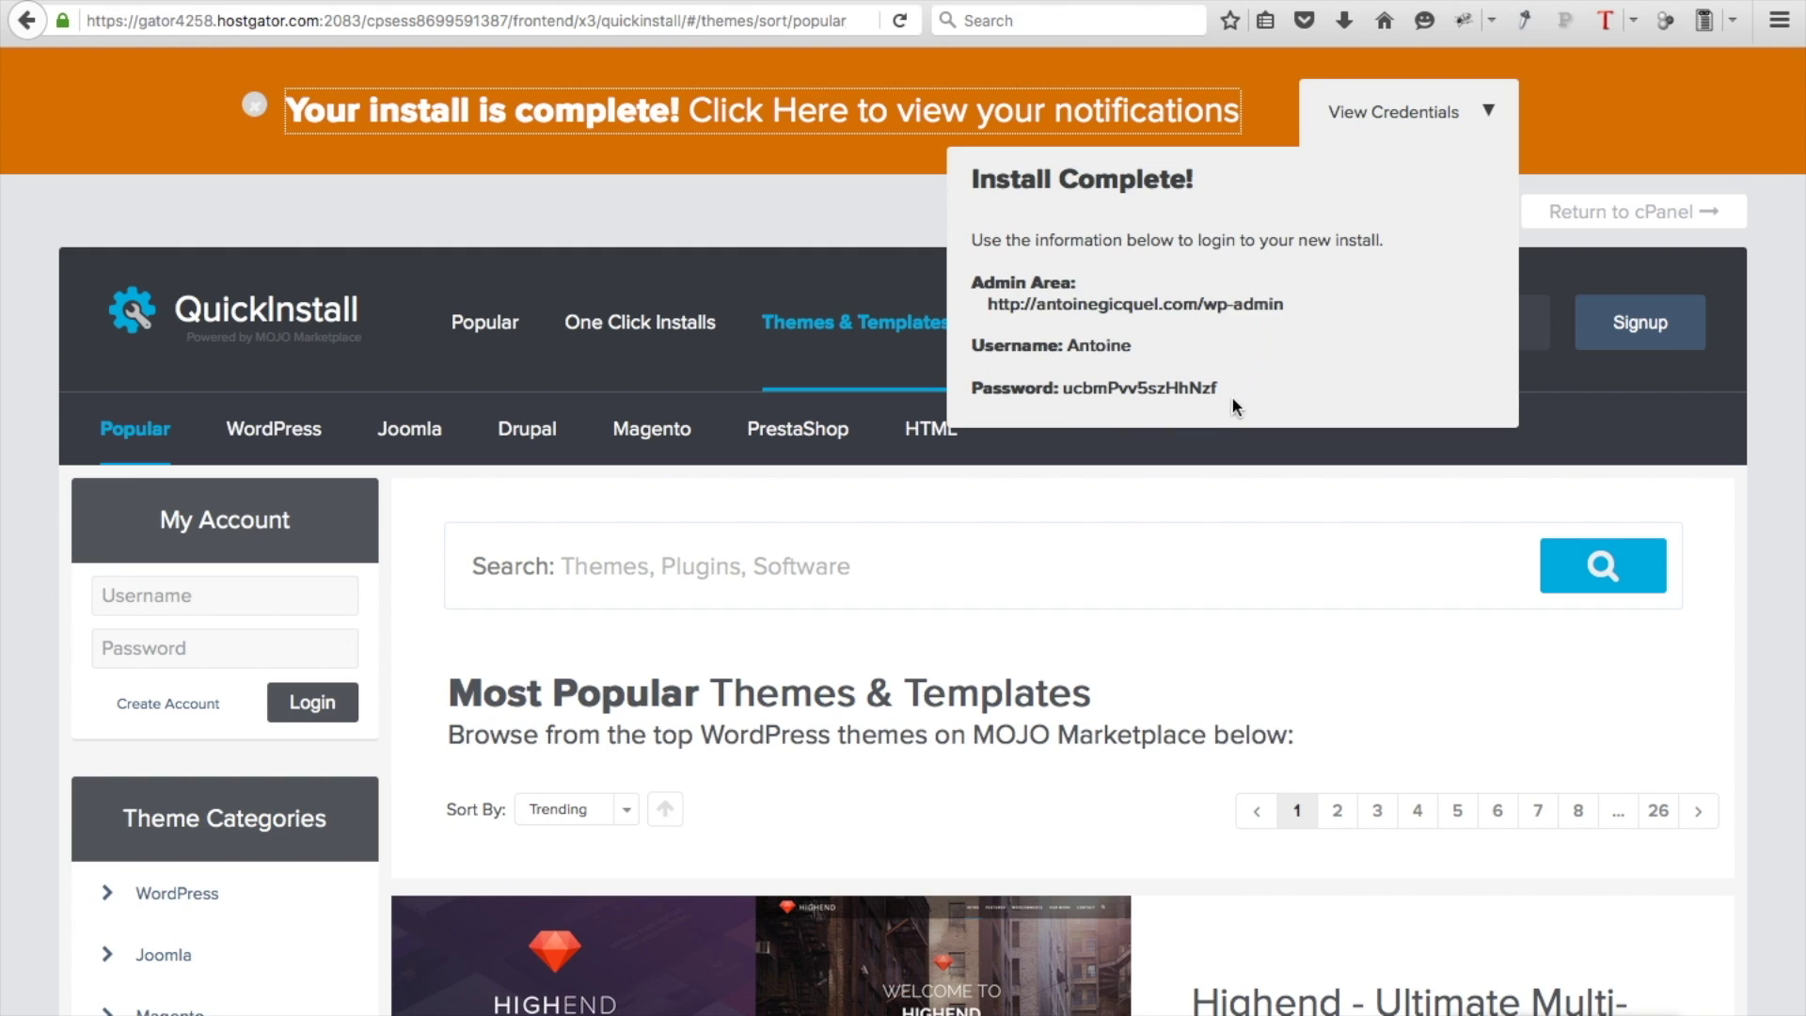
Copy the generated admin password and open the new site's admin login page
left_click_drag(1222, 389, 1070, 388)
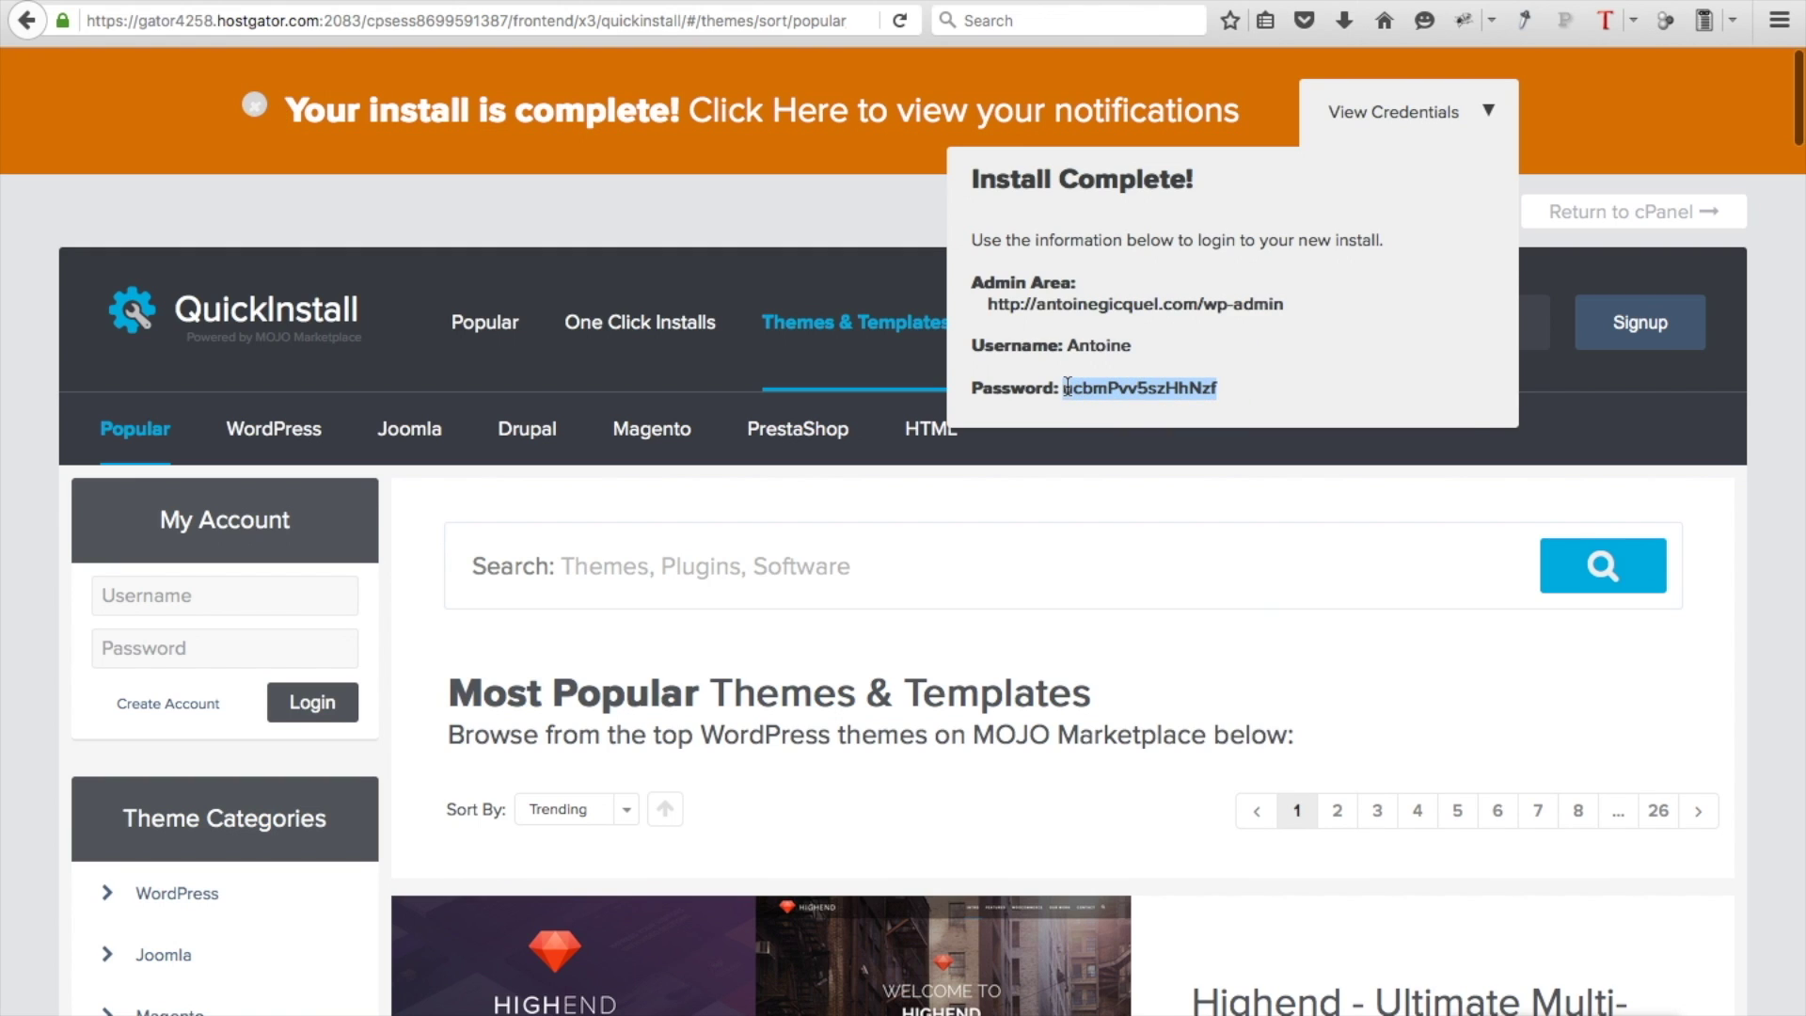
right_click(1069, 388)
left_click(1109, 393)
left_click(1100, 317)
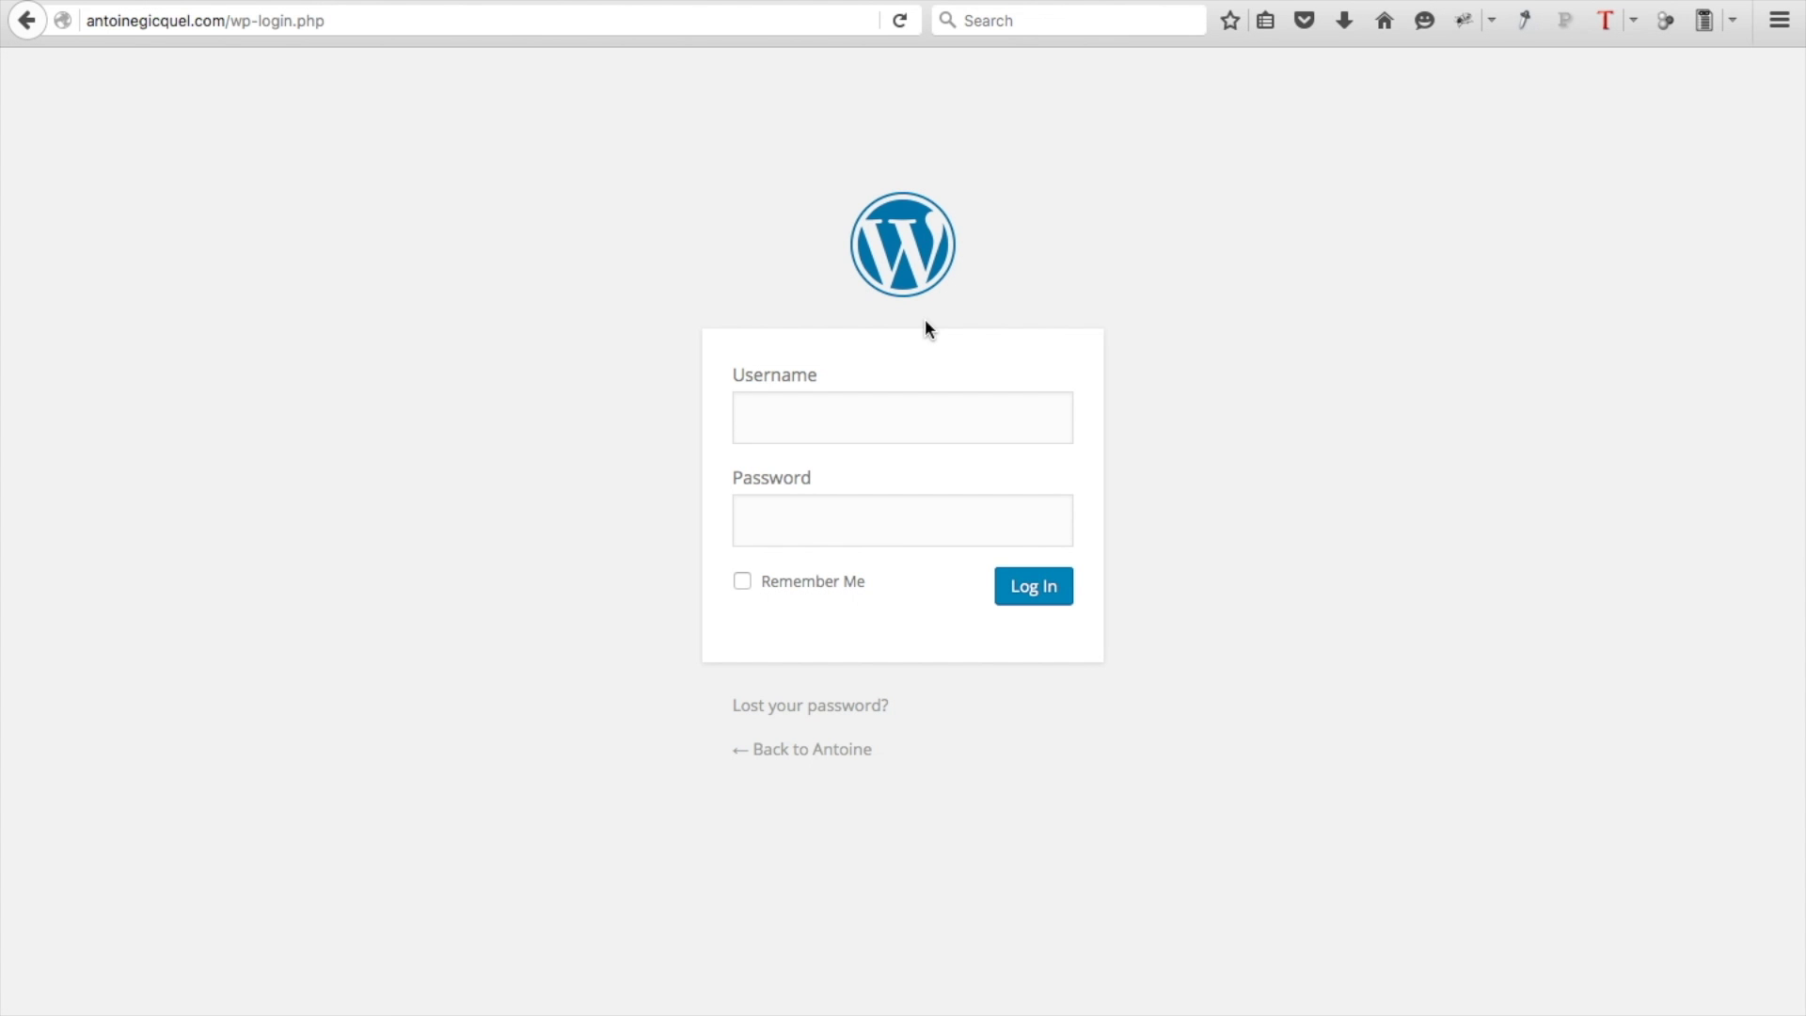
Log in to wp-login.php with the admin username and the pasted password
left_click(828, 420)
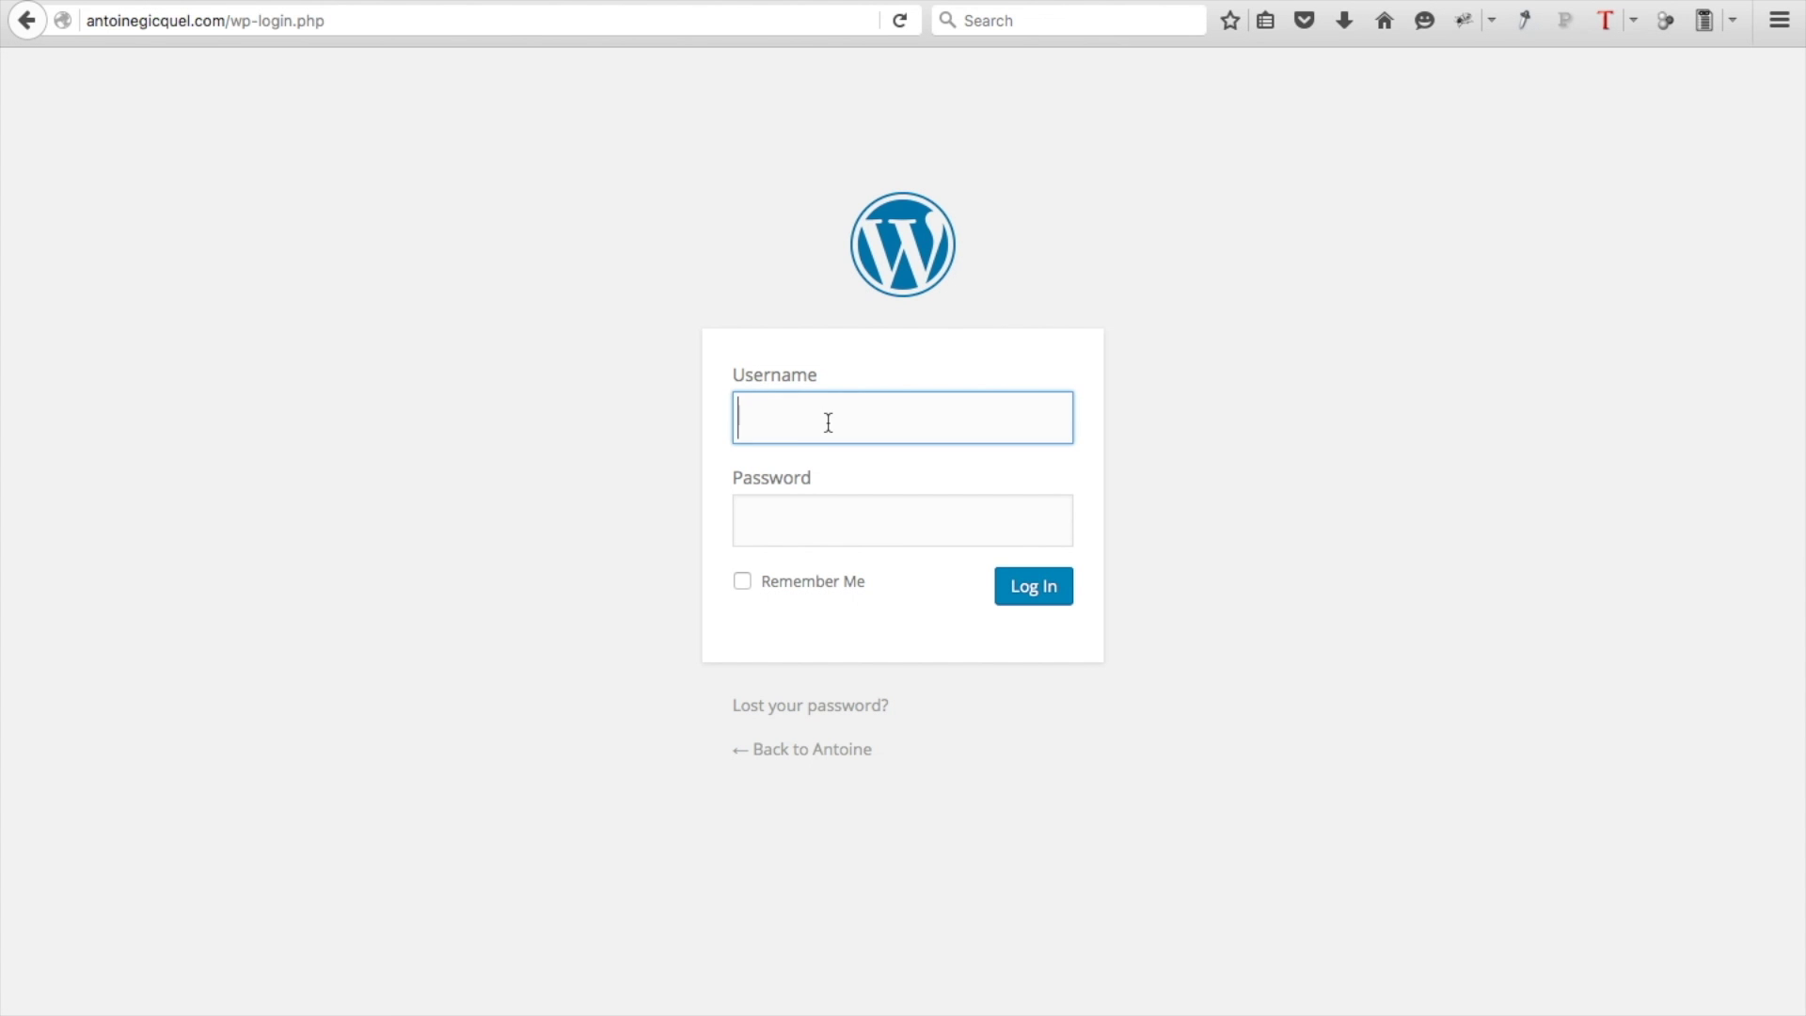
type("Antoine")
left_click(816, 521)
key("ctrl+v")
left_click(1038, 590)
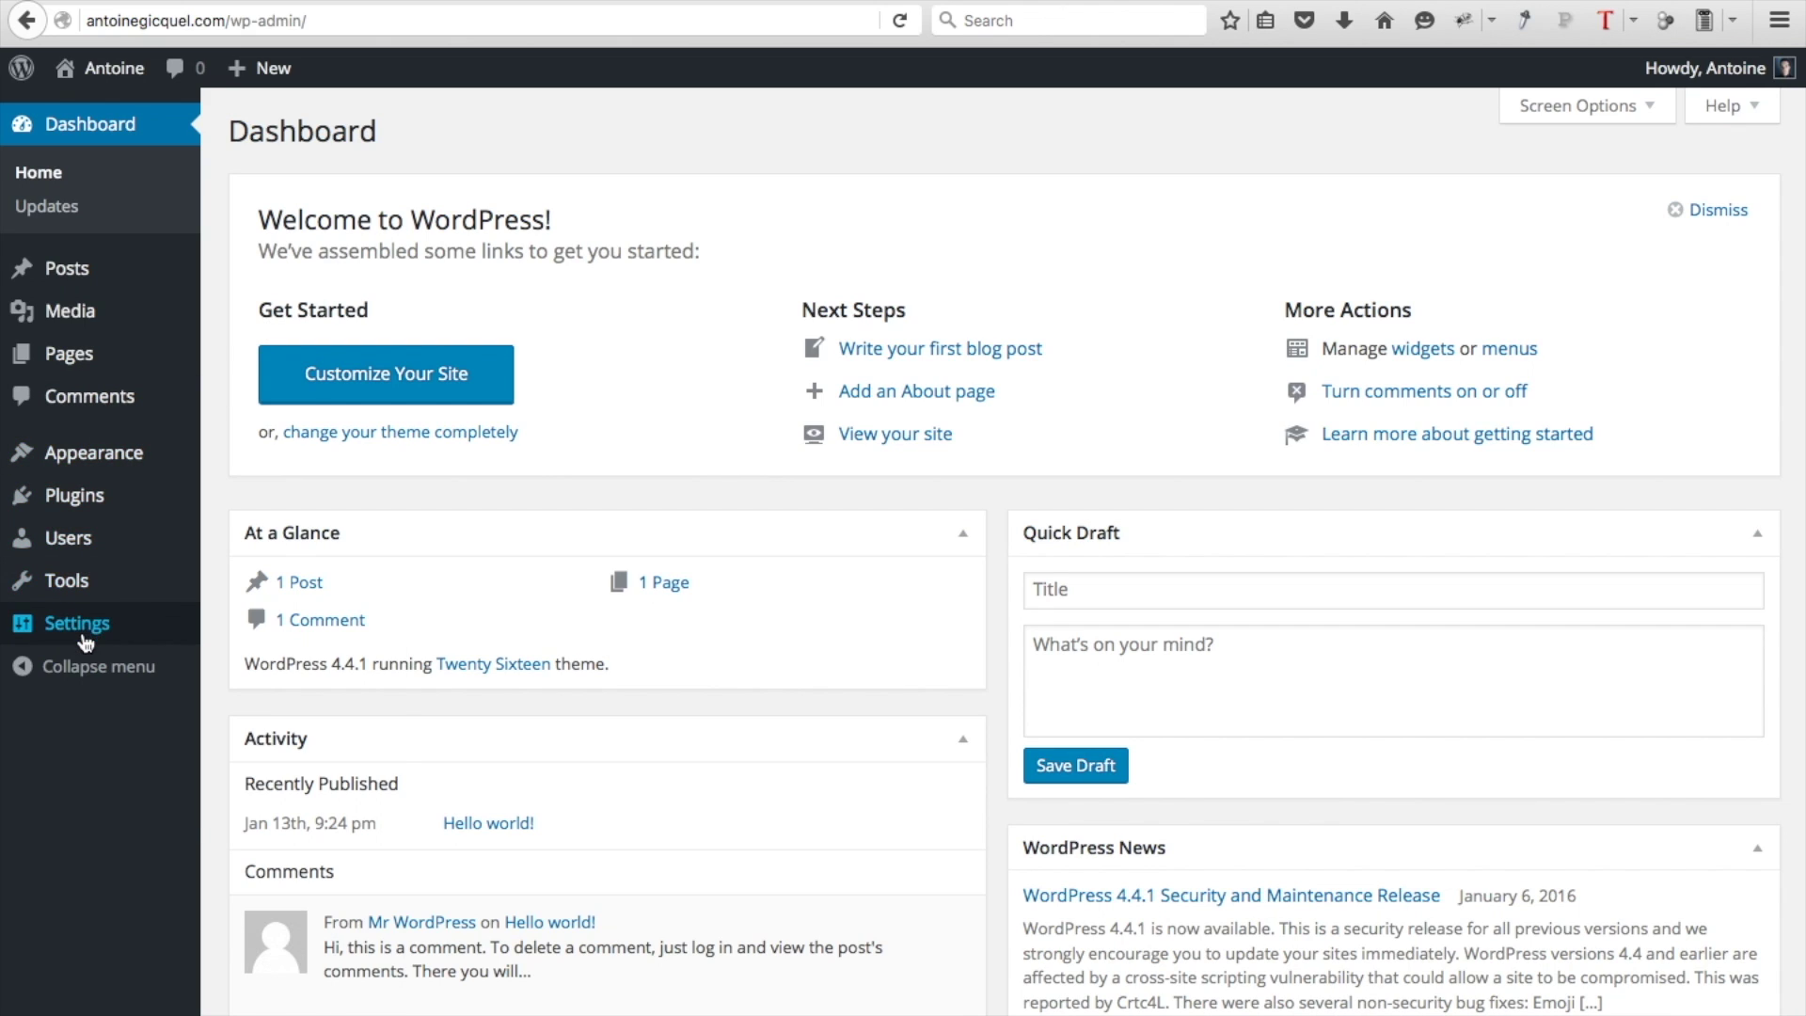
Set Site Language to Français in General Settings and save the changes
mouse_move(85, 642)
left_click(271, 628)
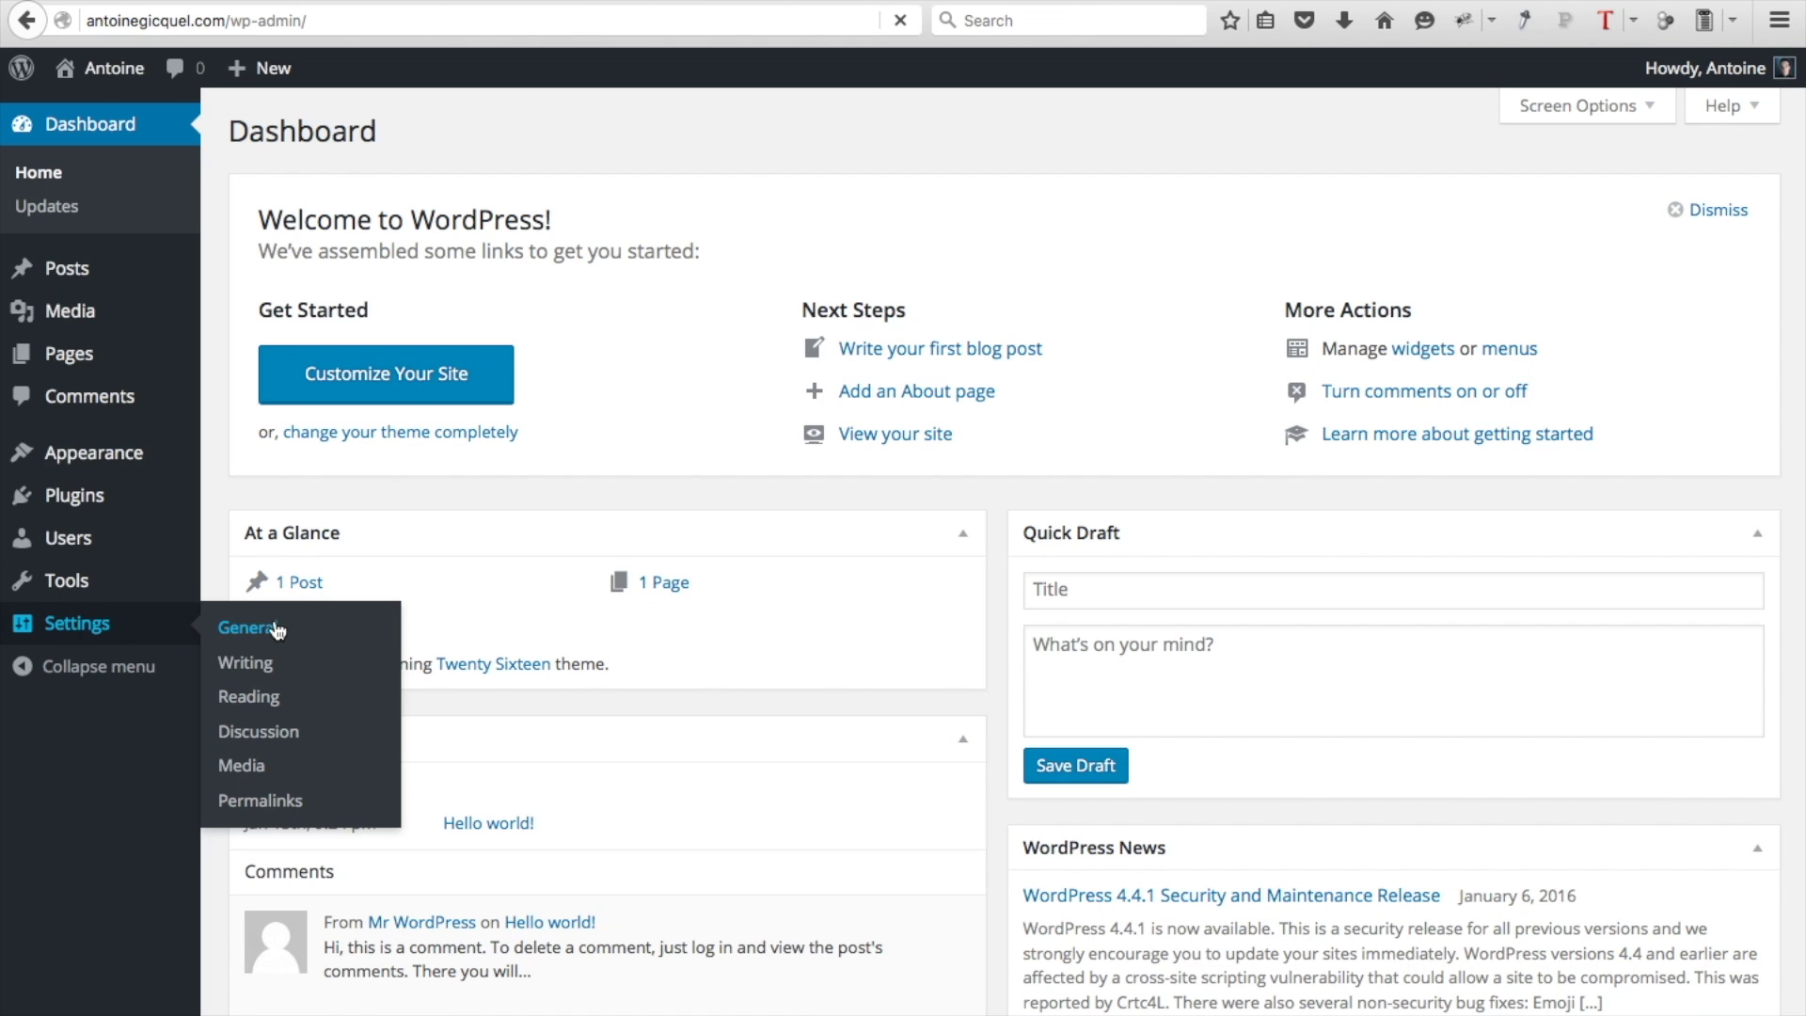
scroll(274, 624, "down", 6)
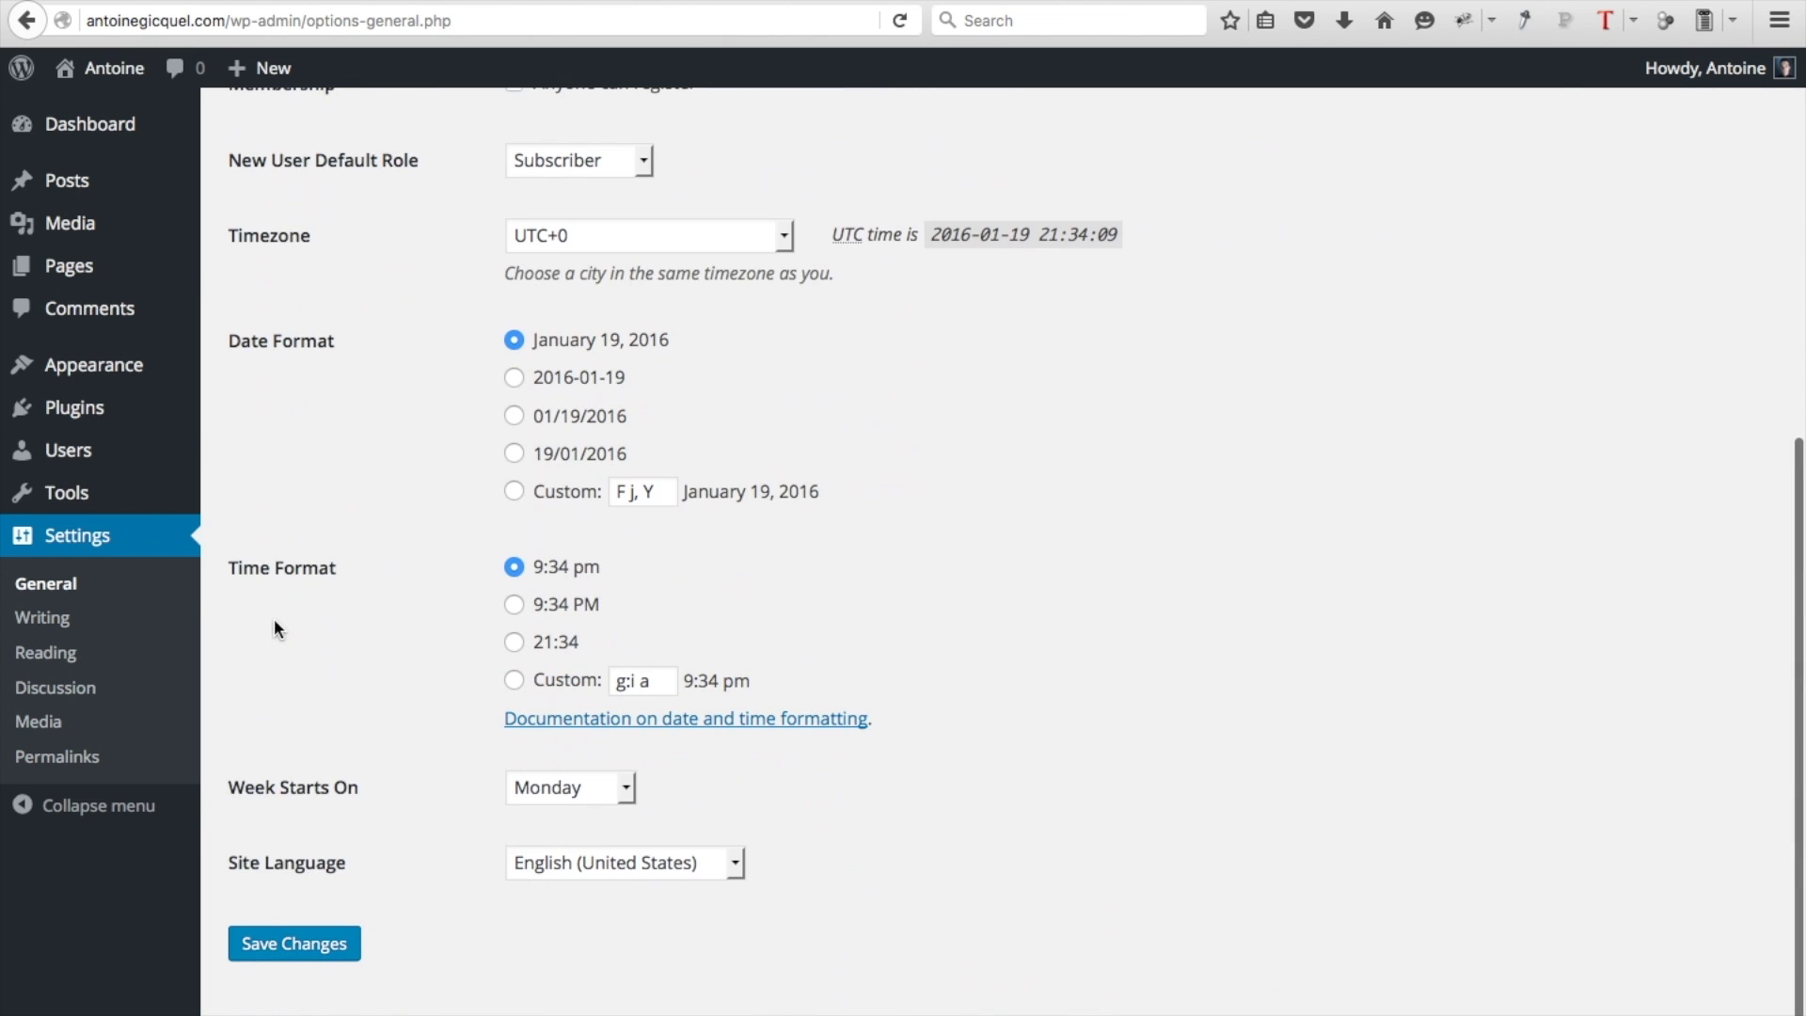
left_click(543, 870)
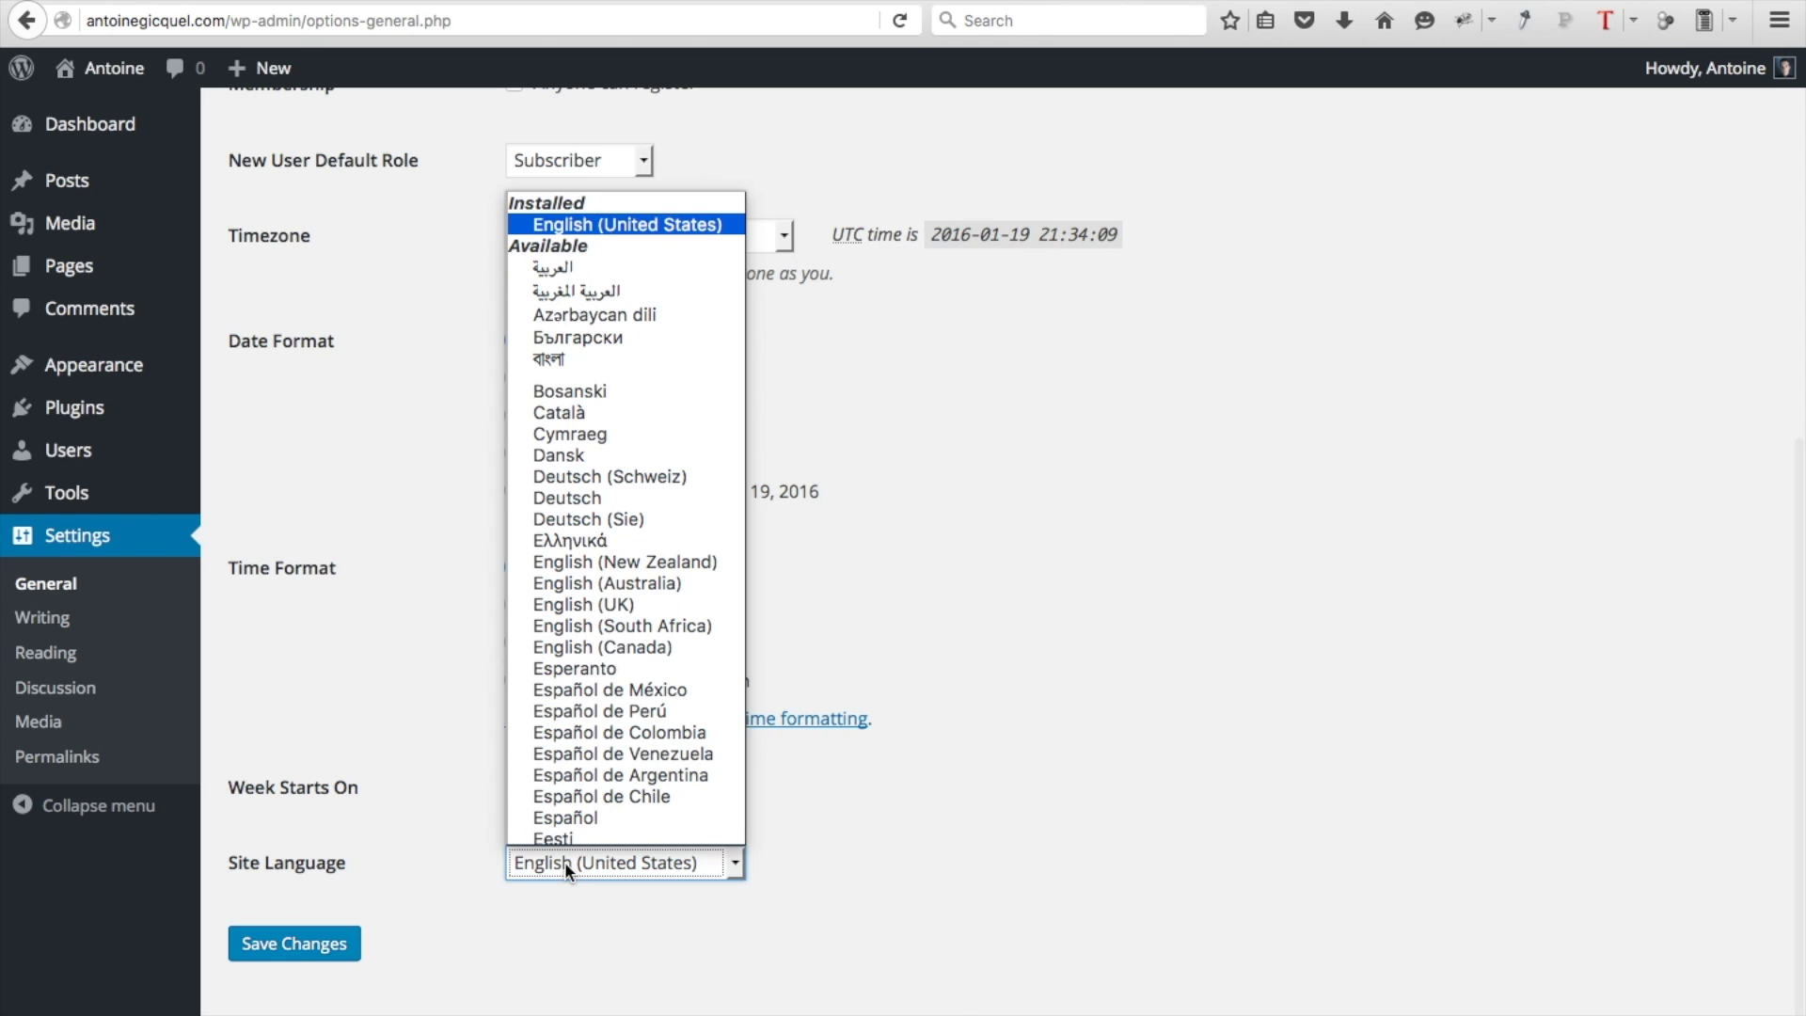
scroll(583, 663, "down", 3)
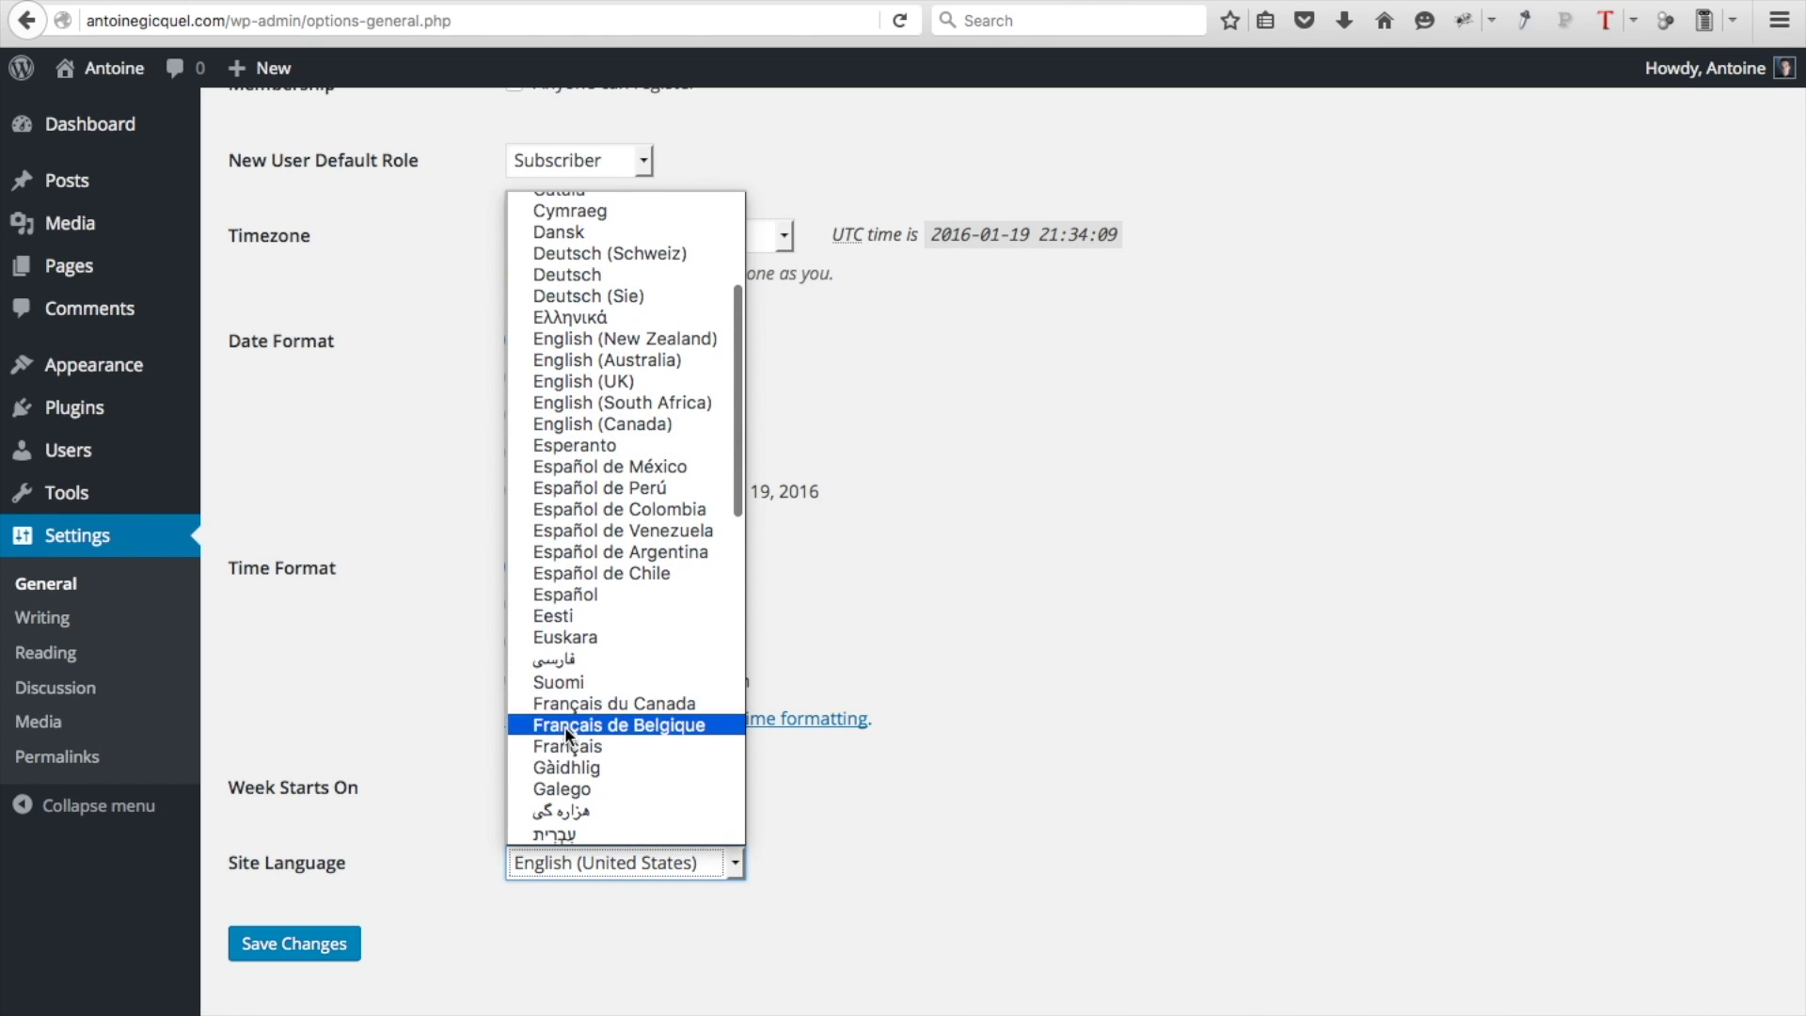
left_click(562, 747)
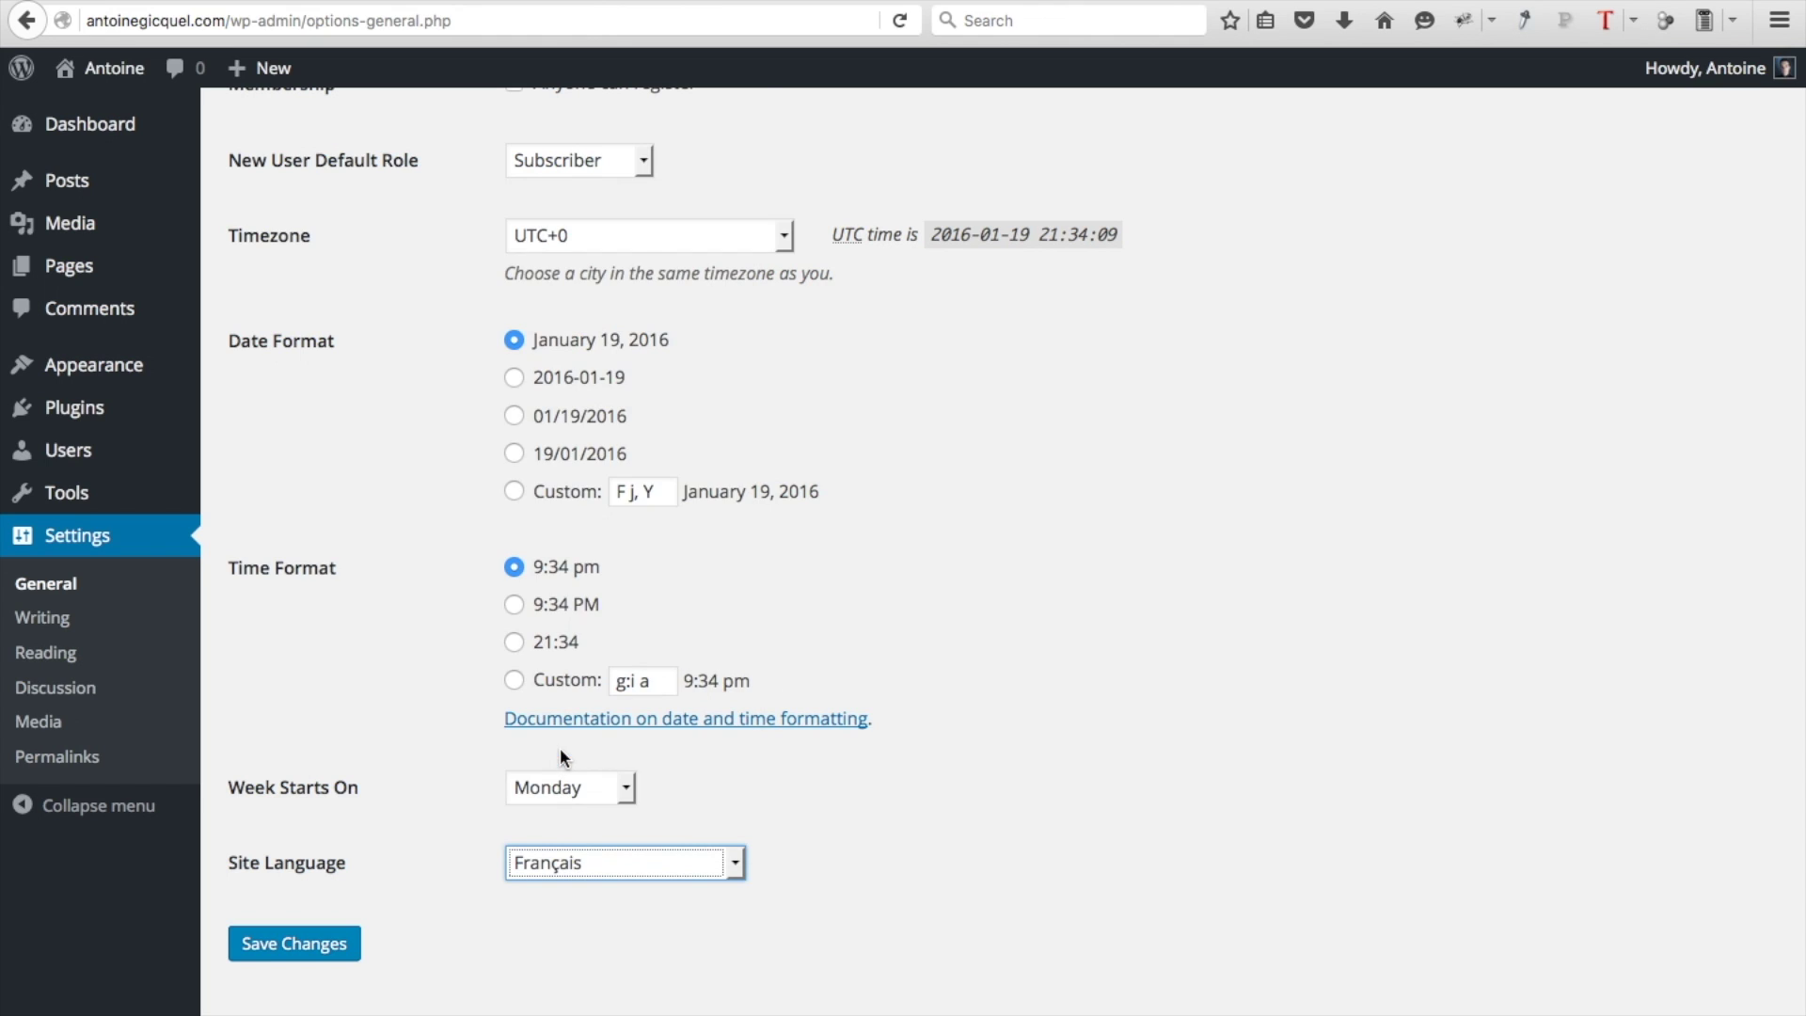
left_click(318, 960)
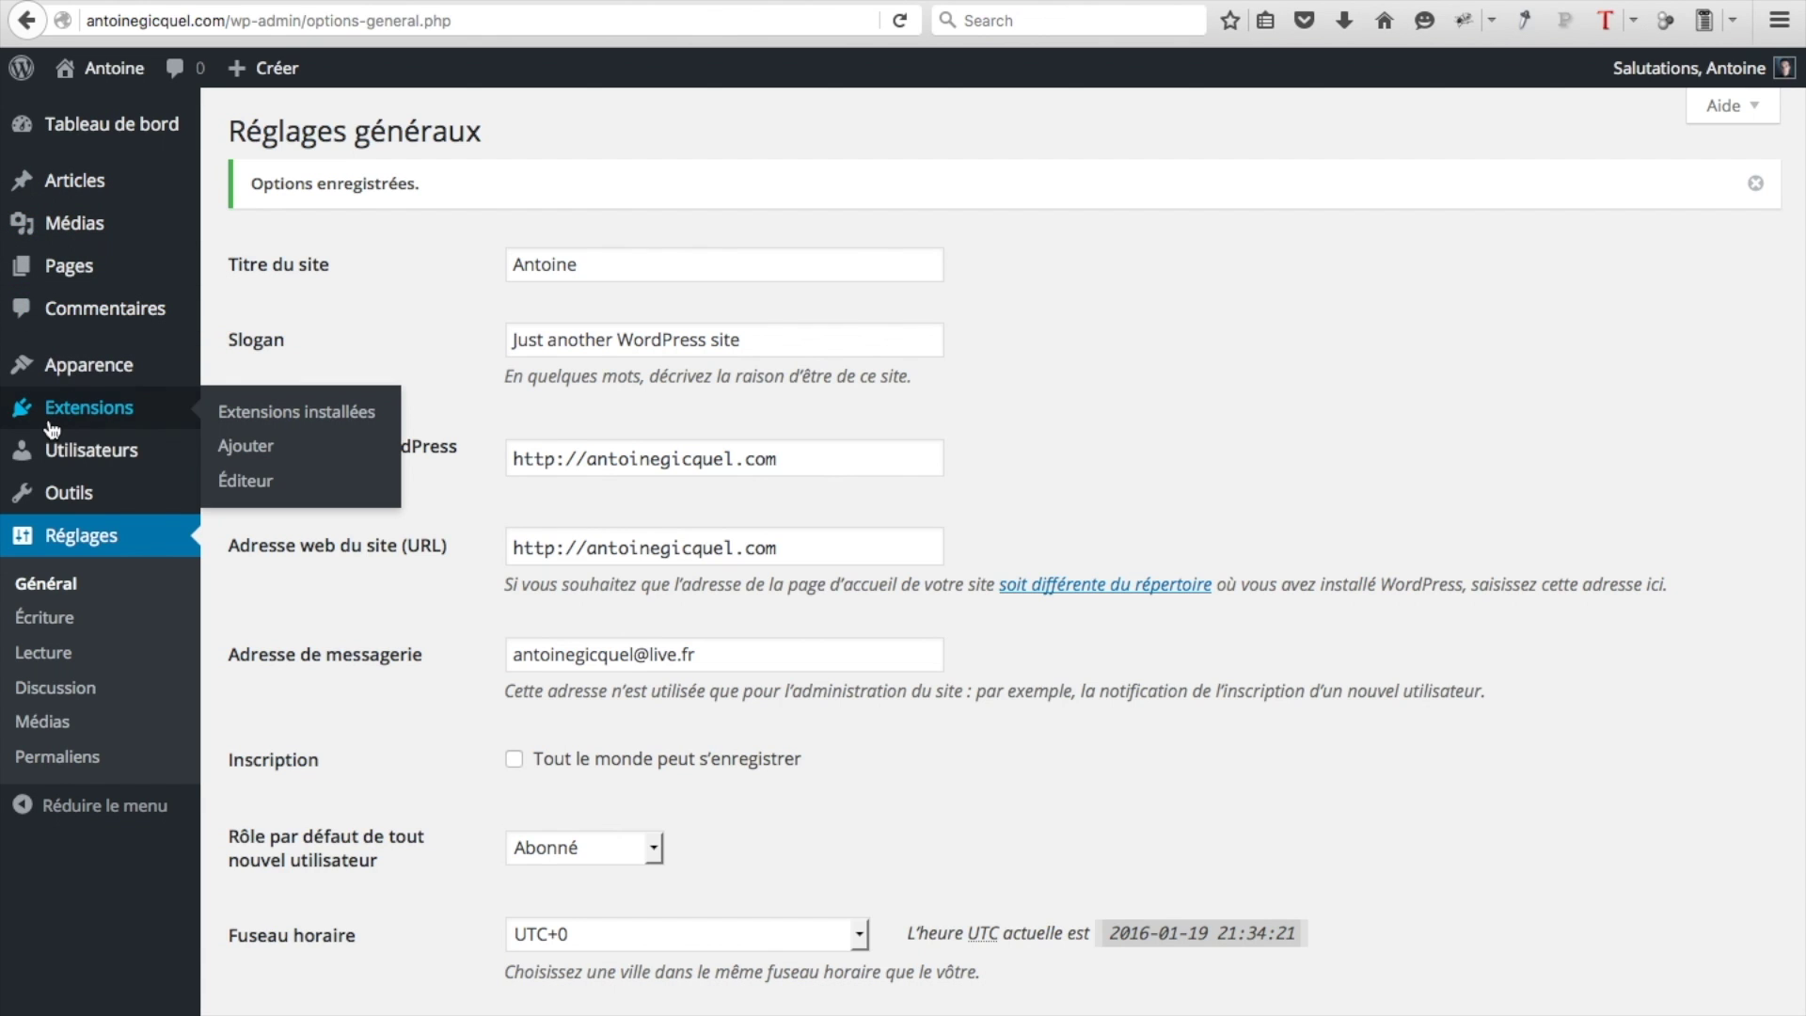
scroll(380, 861, "down", 7)
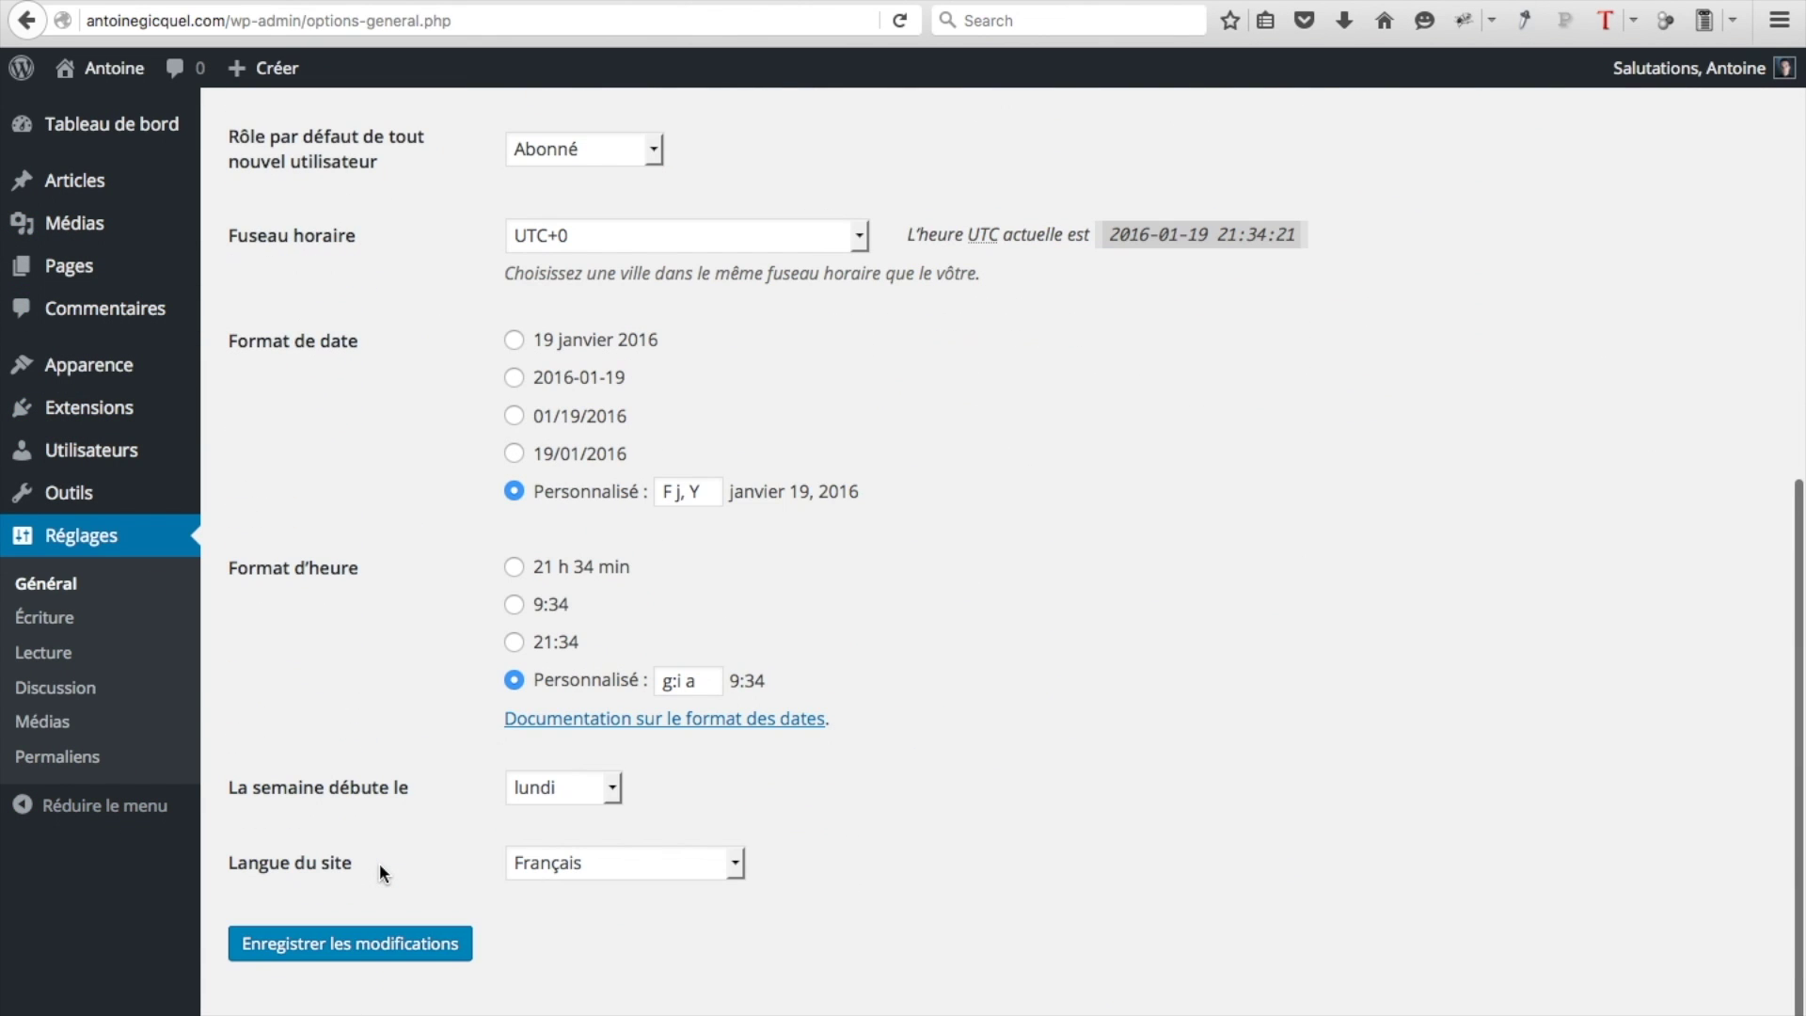
scroll(380, 862, "up", 7)
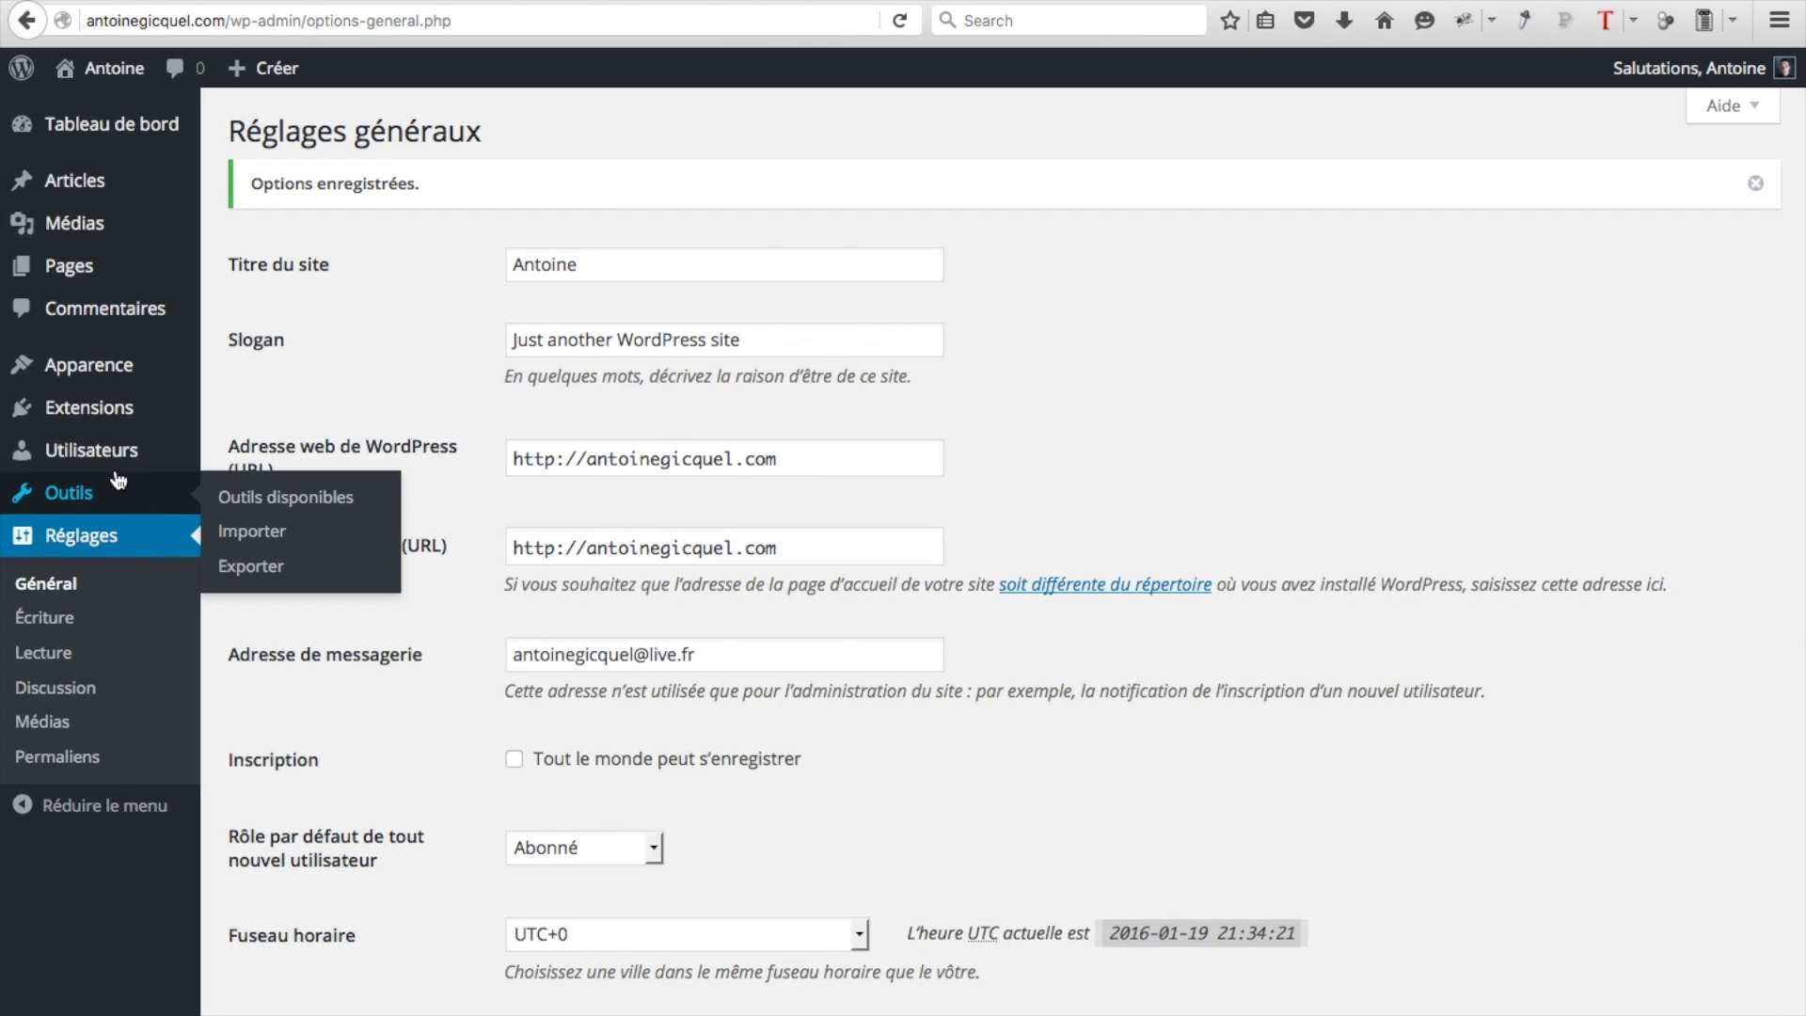
mouse_move(93, 458)
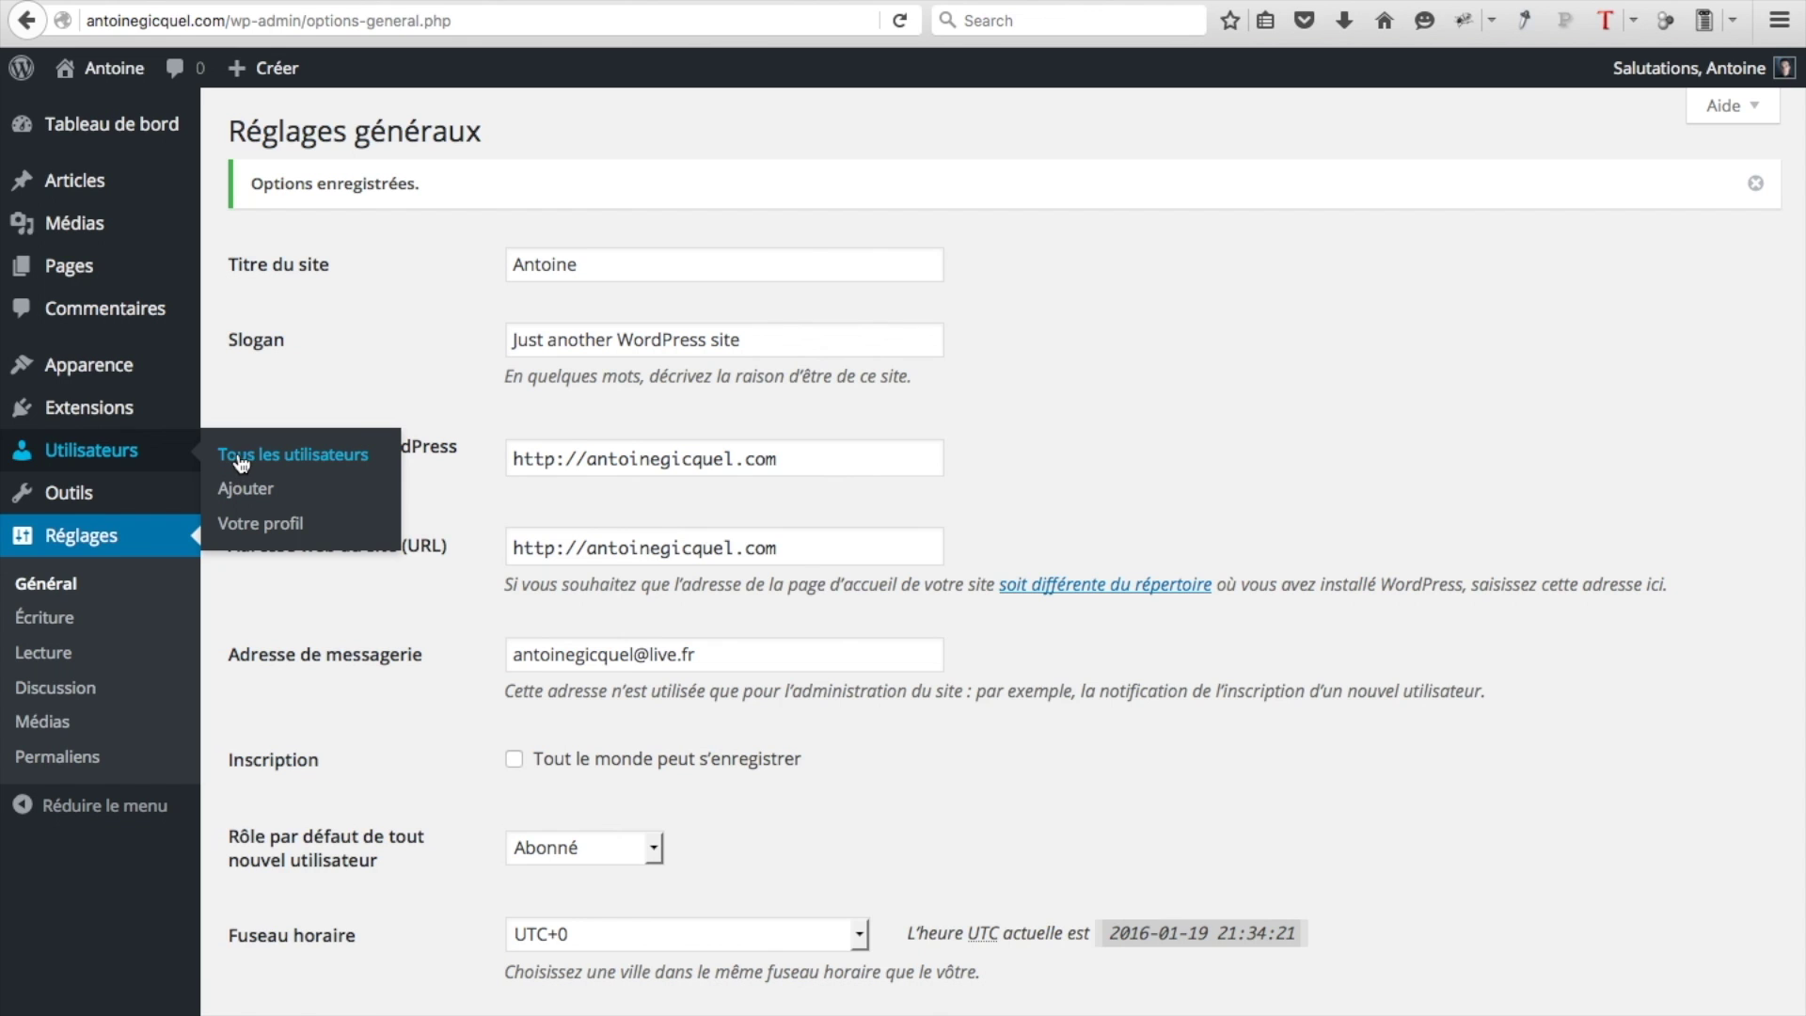
Visit Votre profil, then open Extensions installées showing Akismet and Hello Dolly
left_click(233, 523)
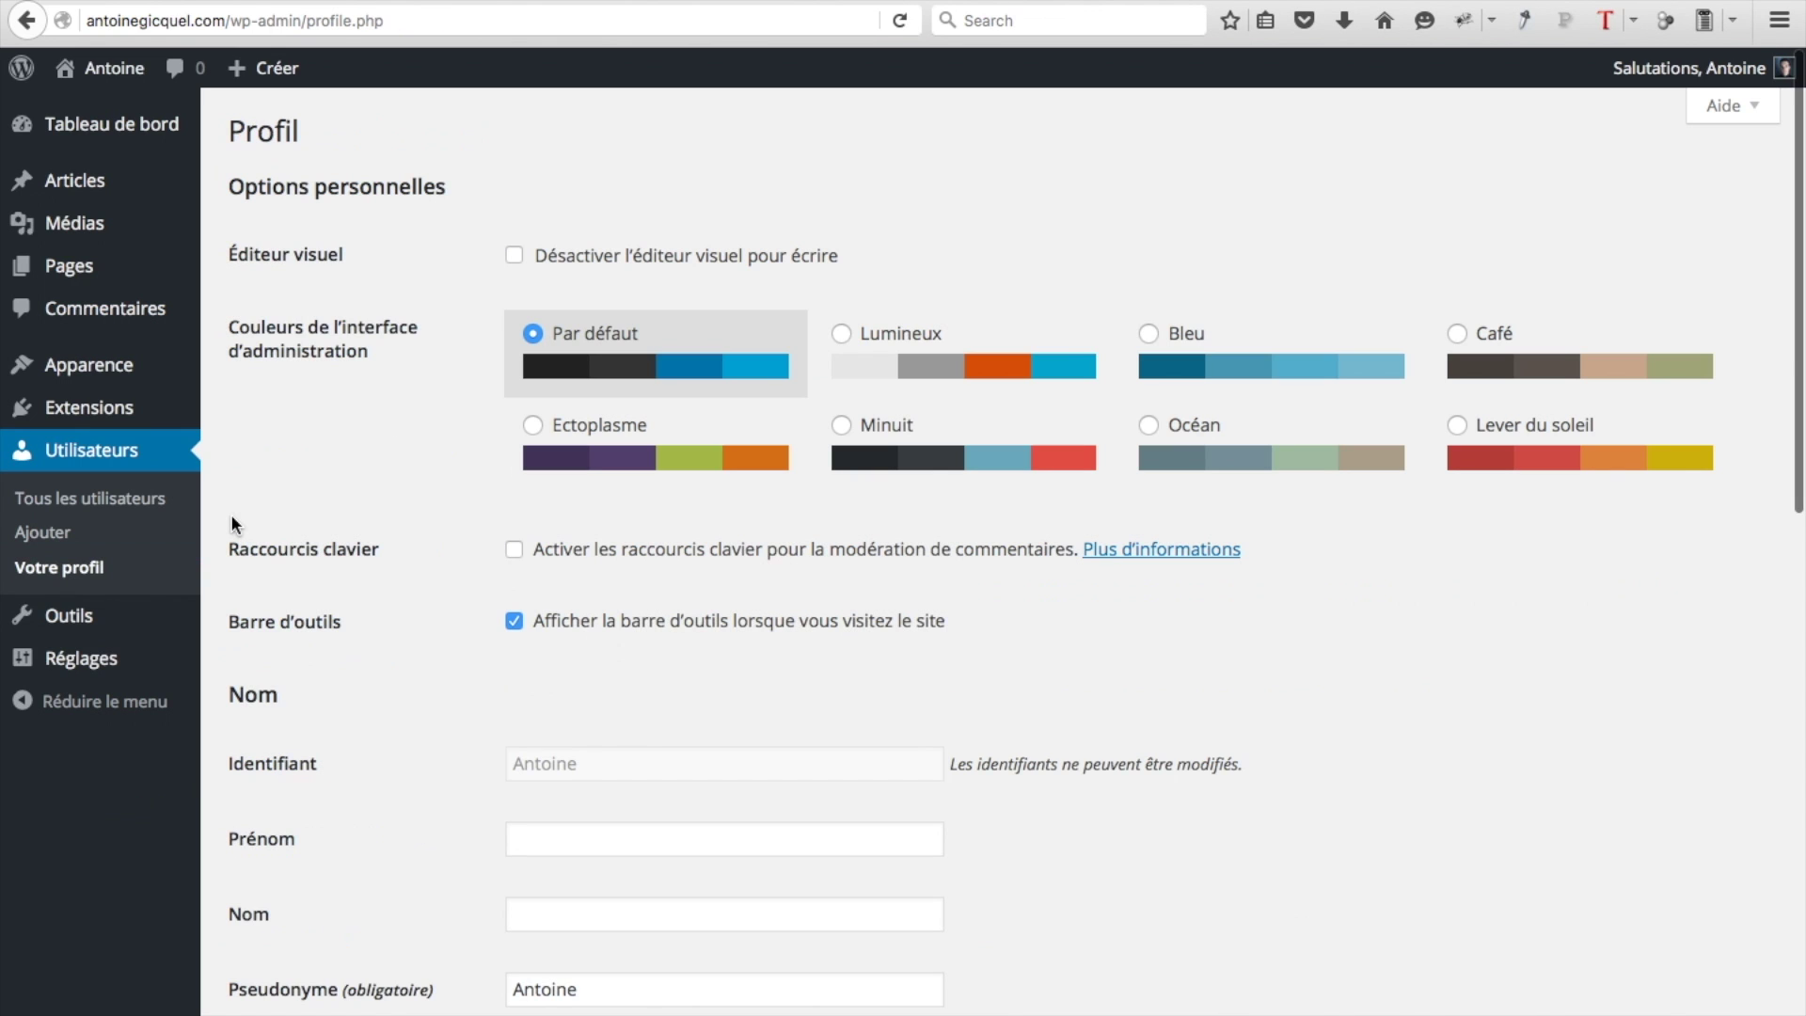
scroll(614, 660, "down", 10)
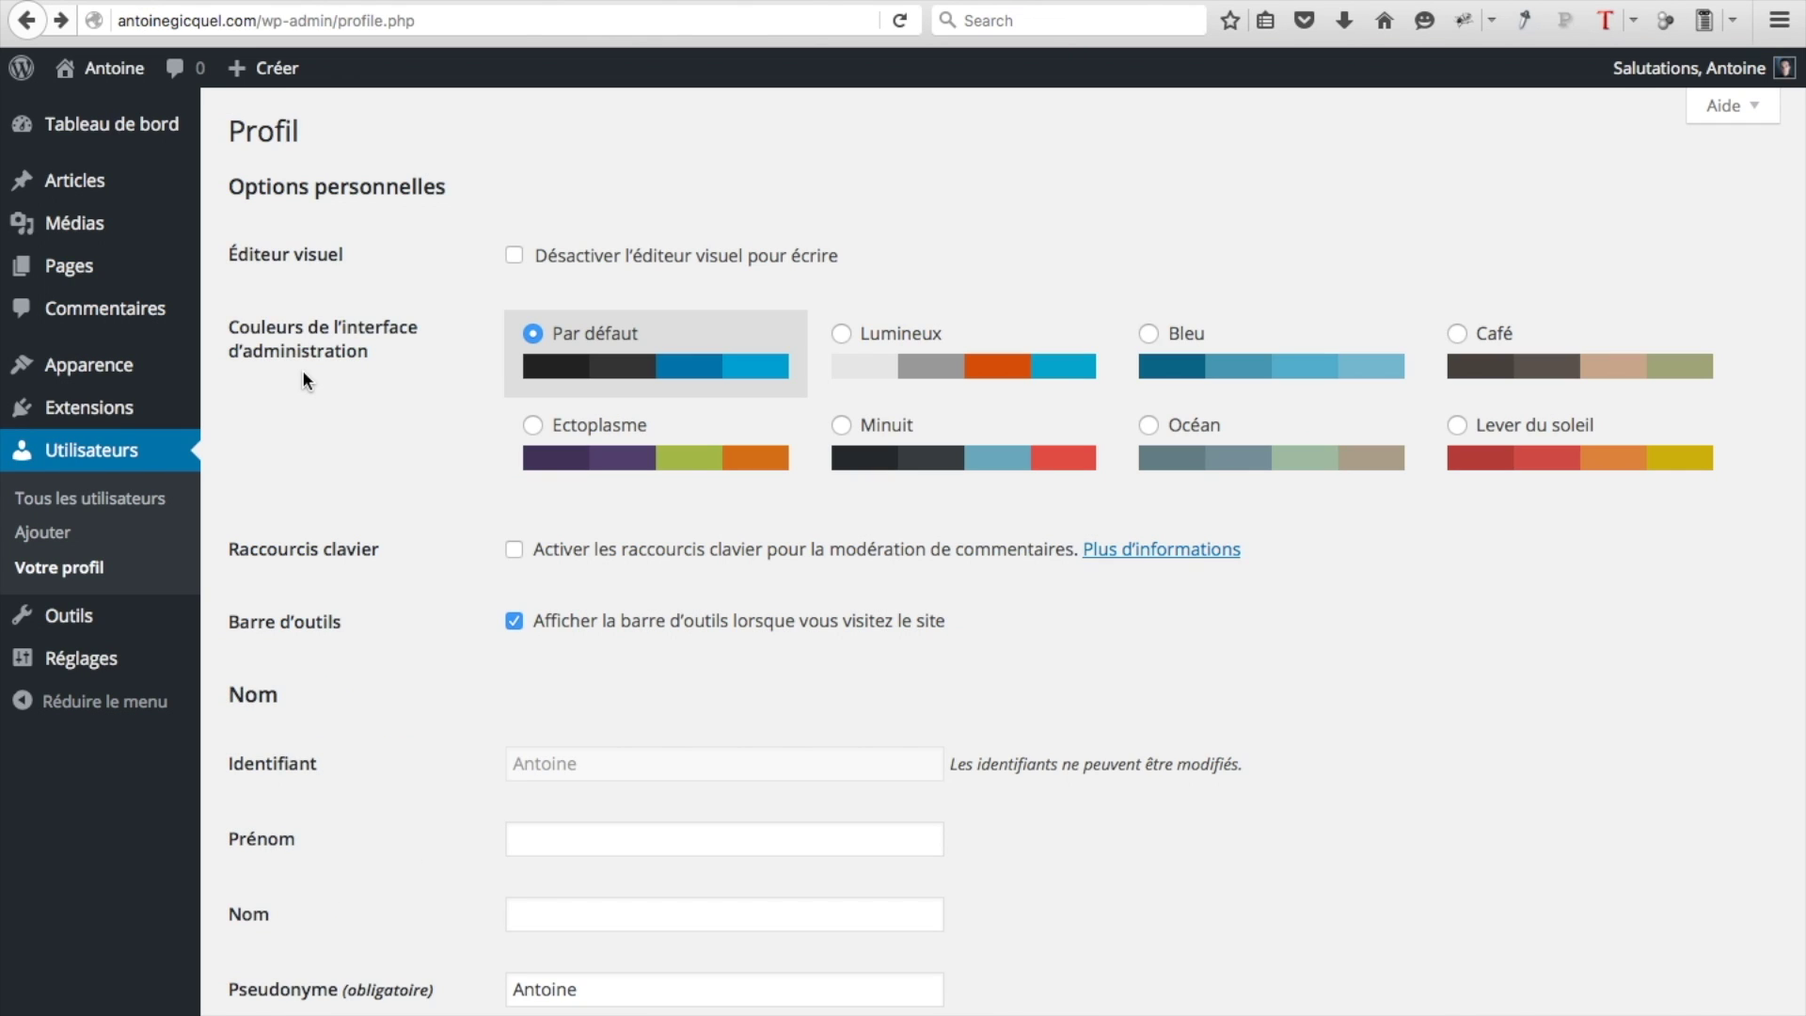
mouse_move(133, 420)
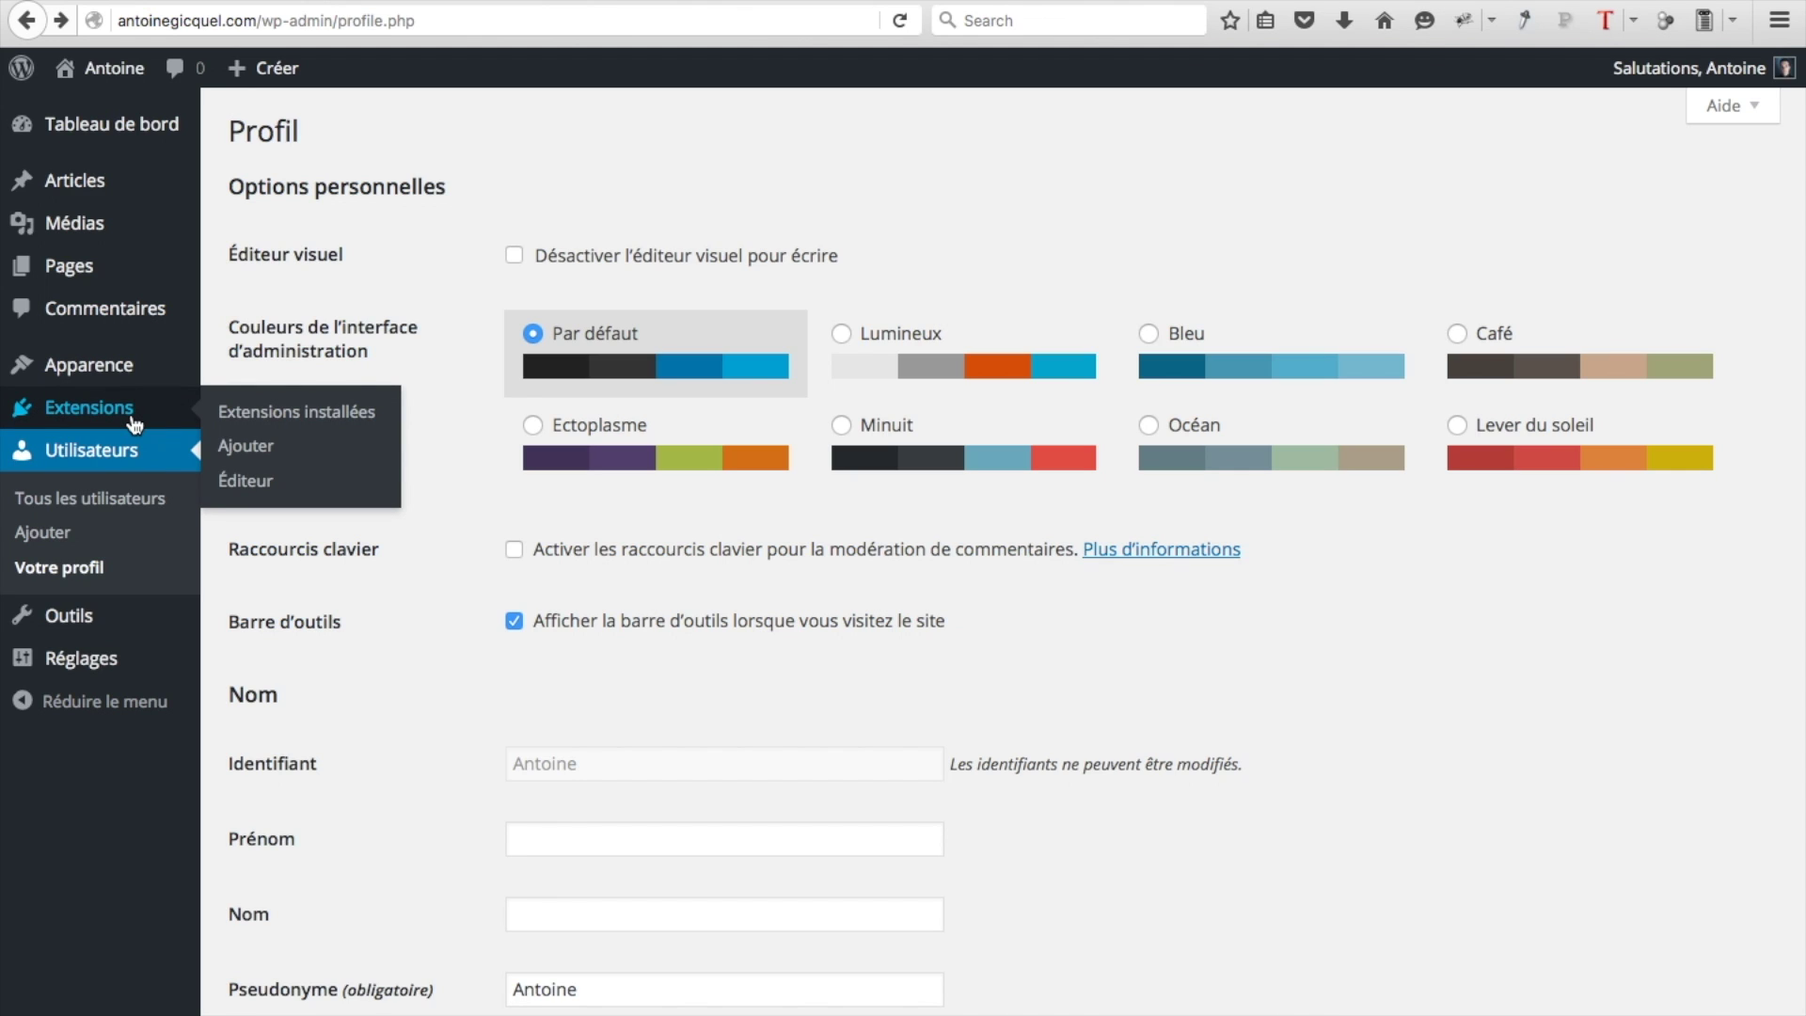
left_click(275, 409)
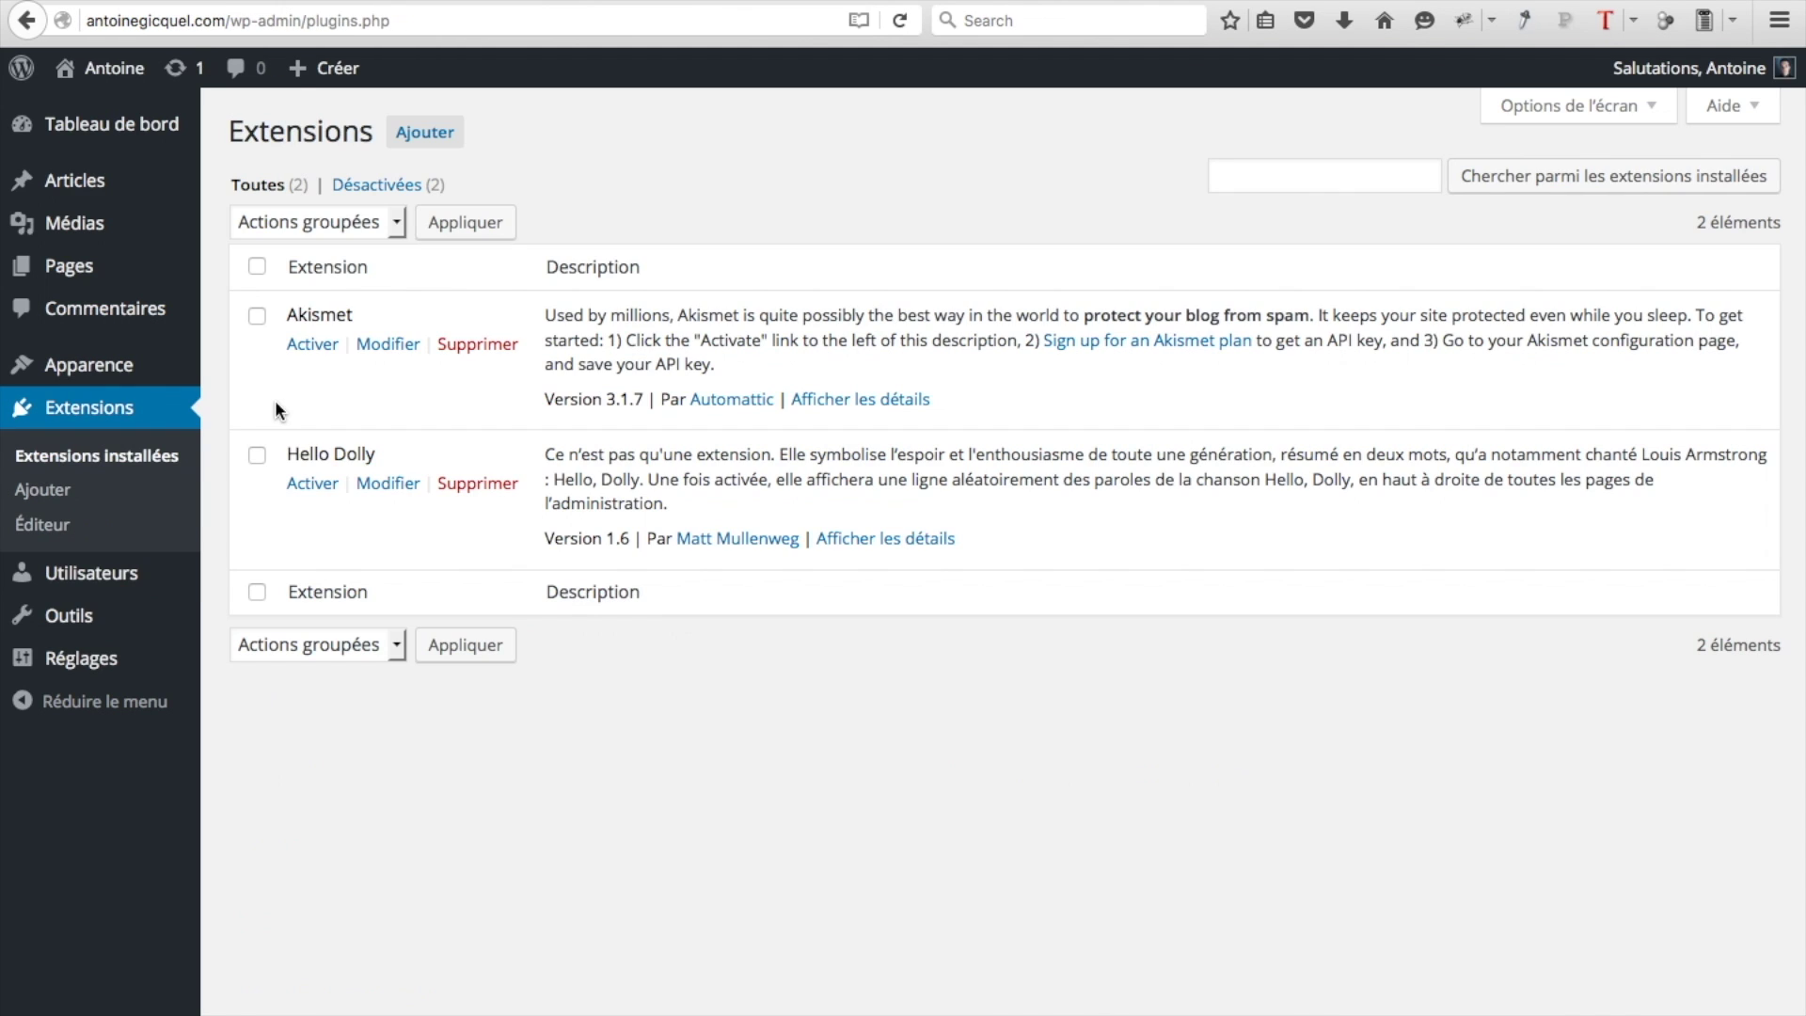
Select all extensions and apply the Désactiver bulk action to Akismet and Hello Dolly
left_click(257, 267)
left_click(324, 229)
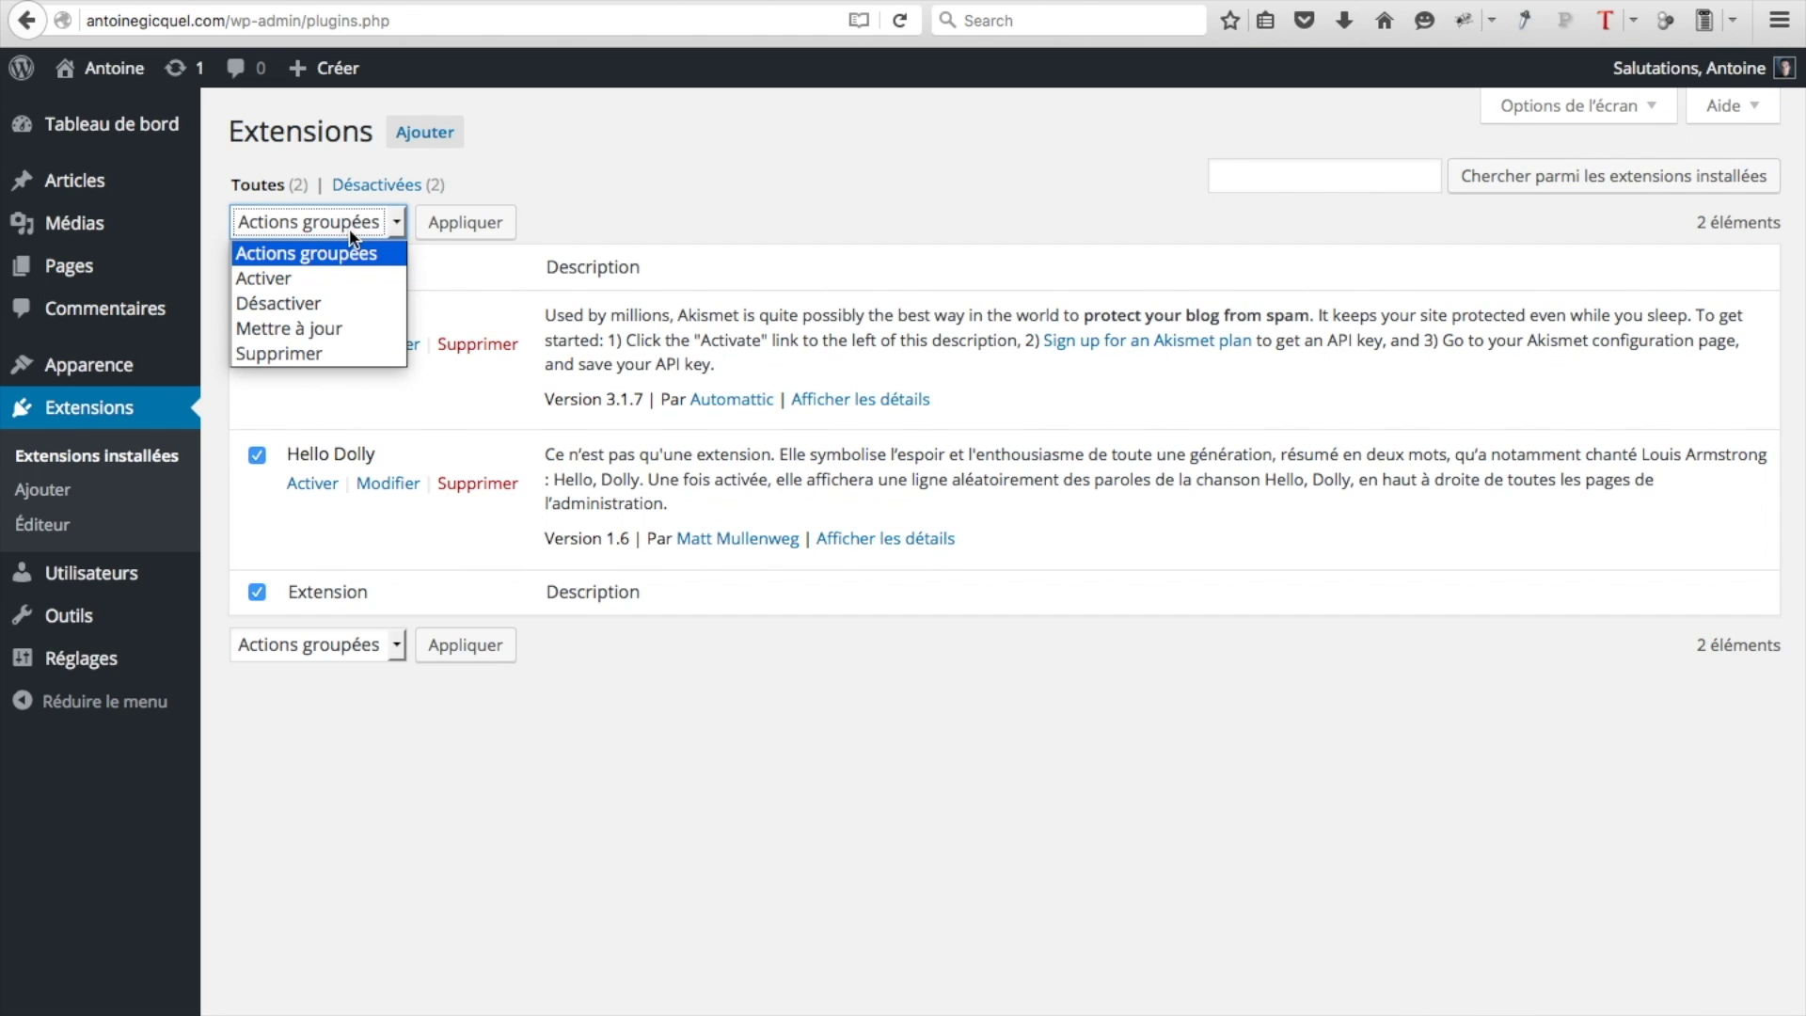
left_click(349, 236)
left_click(257, 268)
left_click(257, 267)
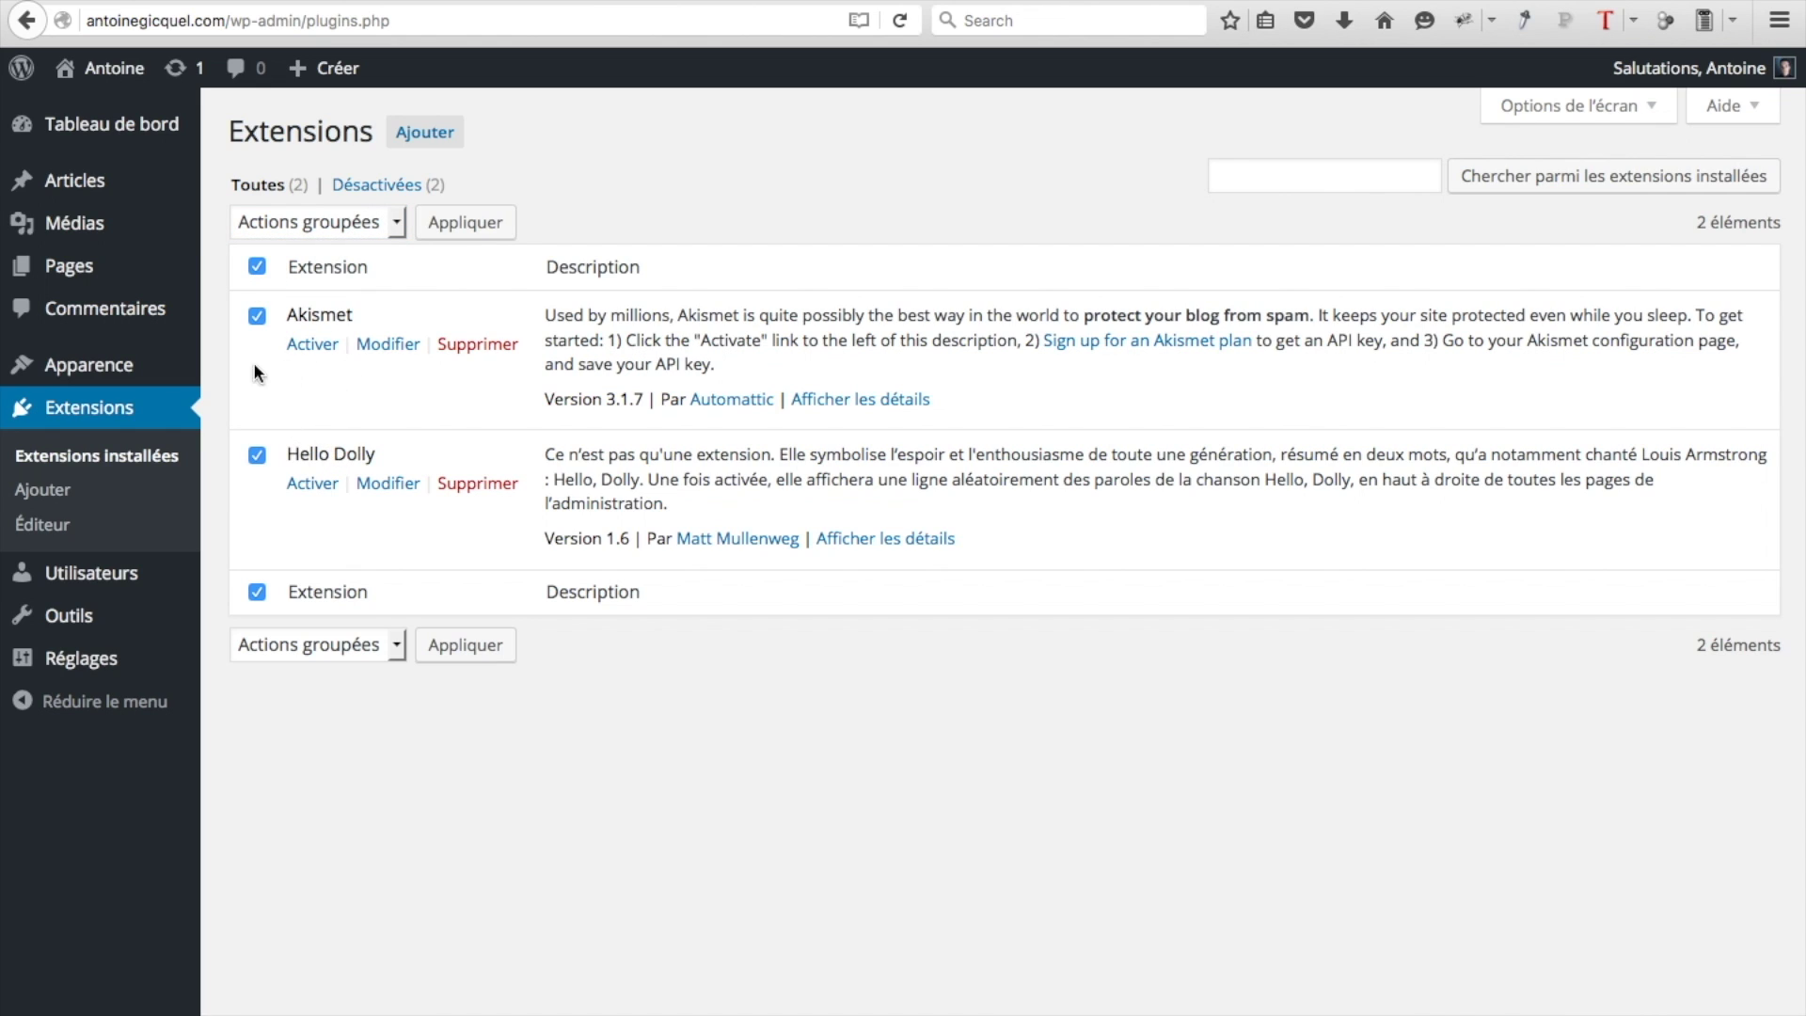
left_click(387, 223)
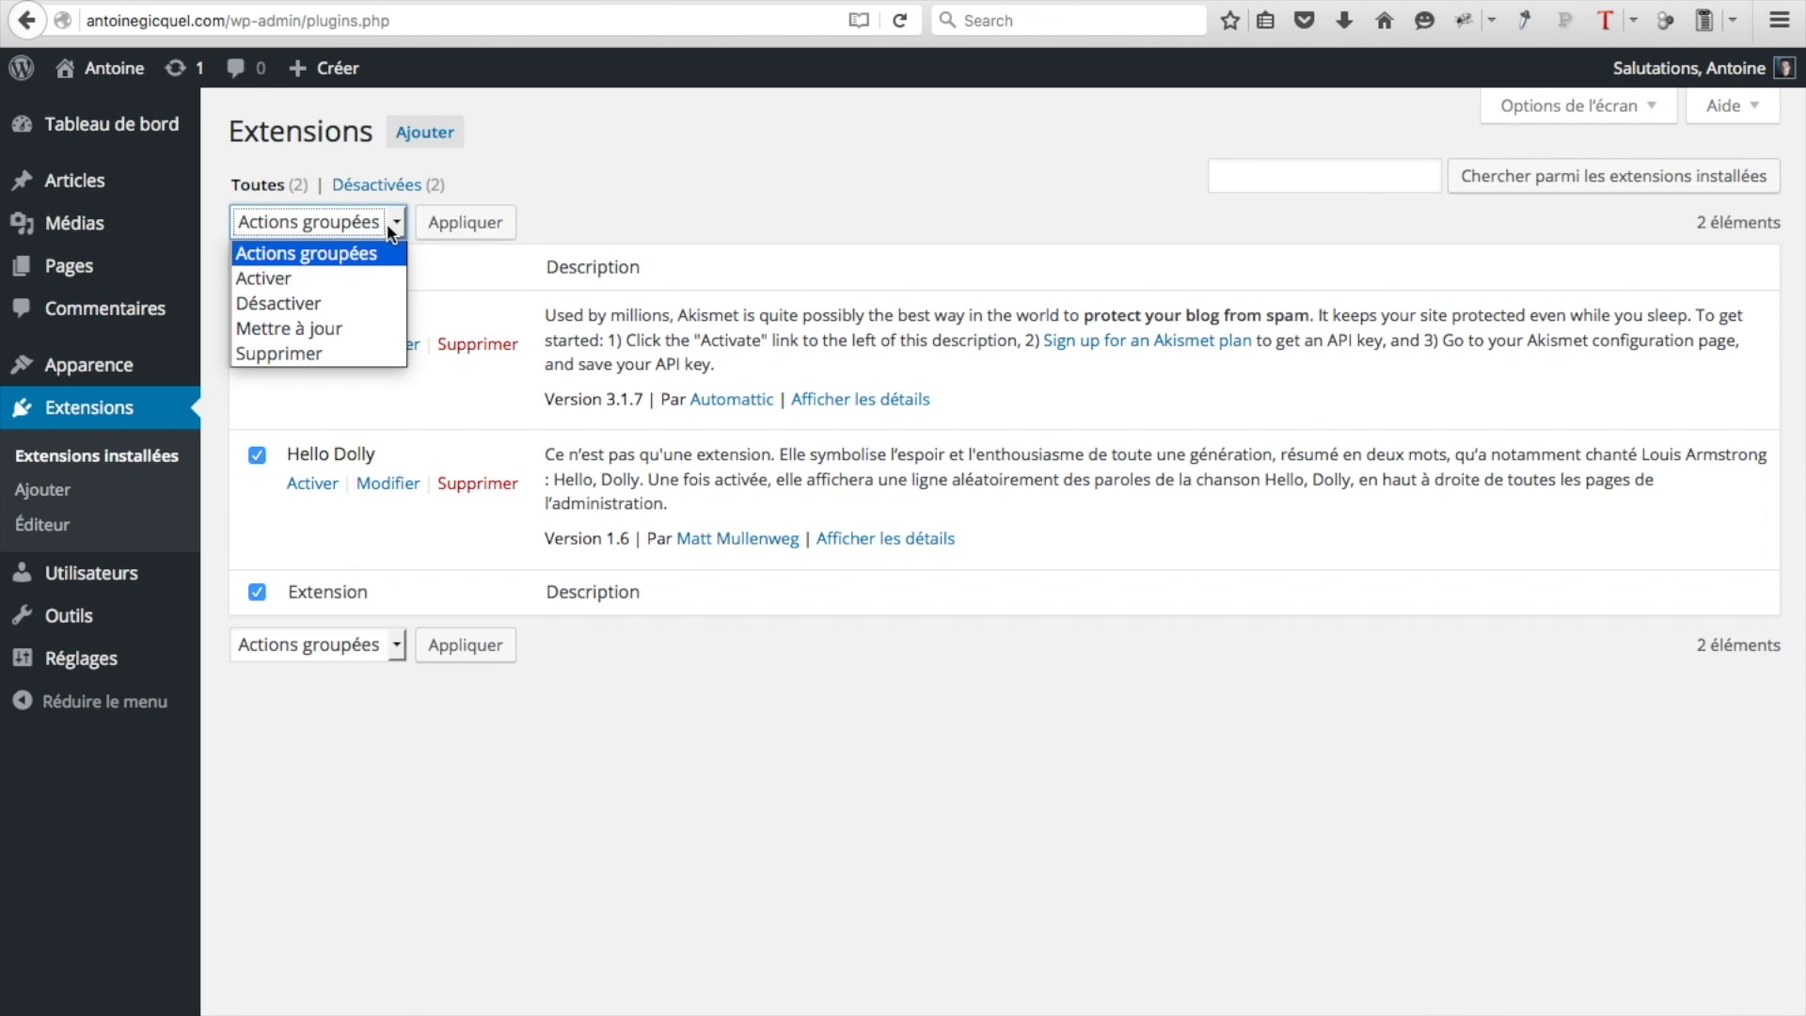
left_click(340, 303)
left_click(470, 237)
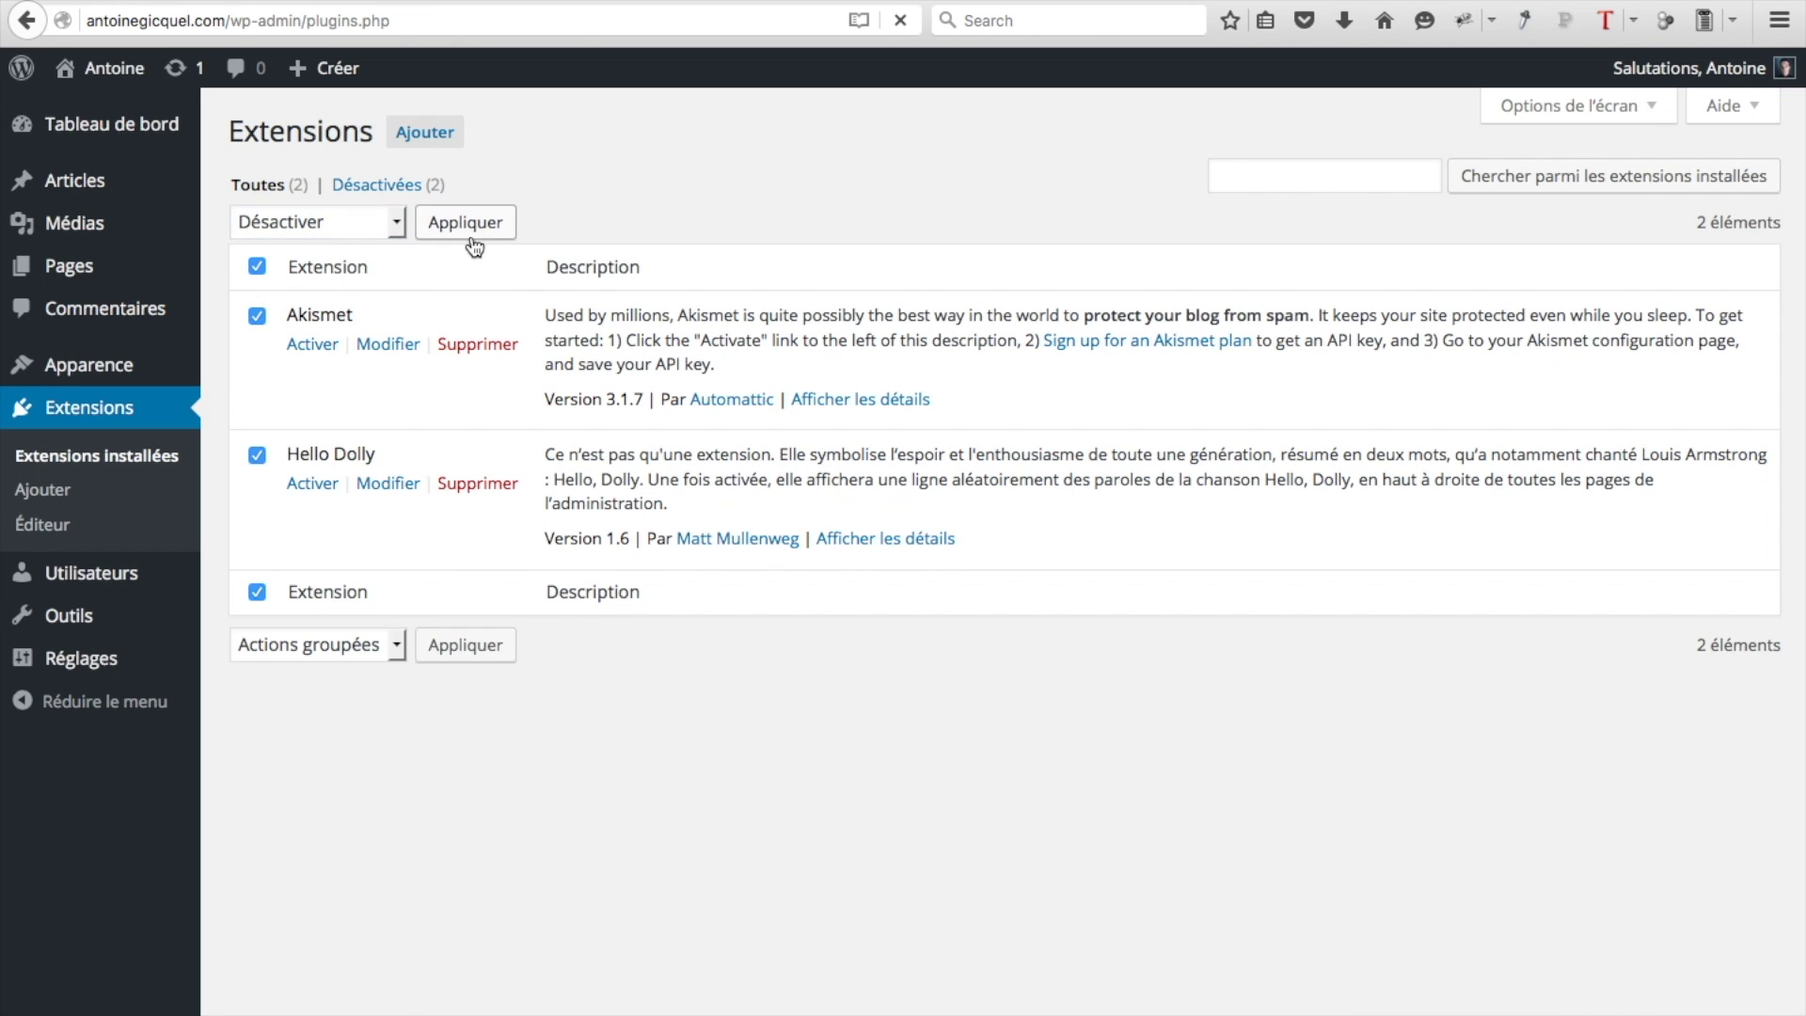
Bulk-delete both extensions, confirm removing their files, and go to Apparence > Thèmes
left_click(259, 269)
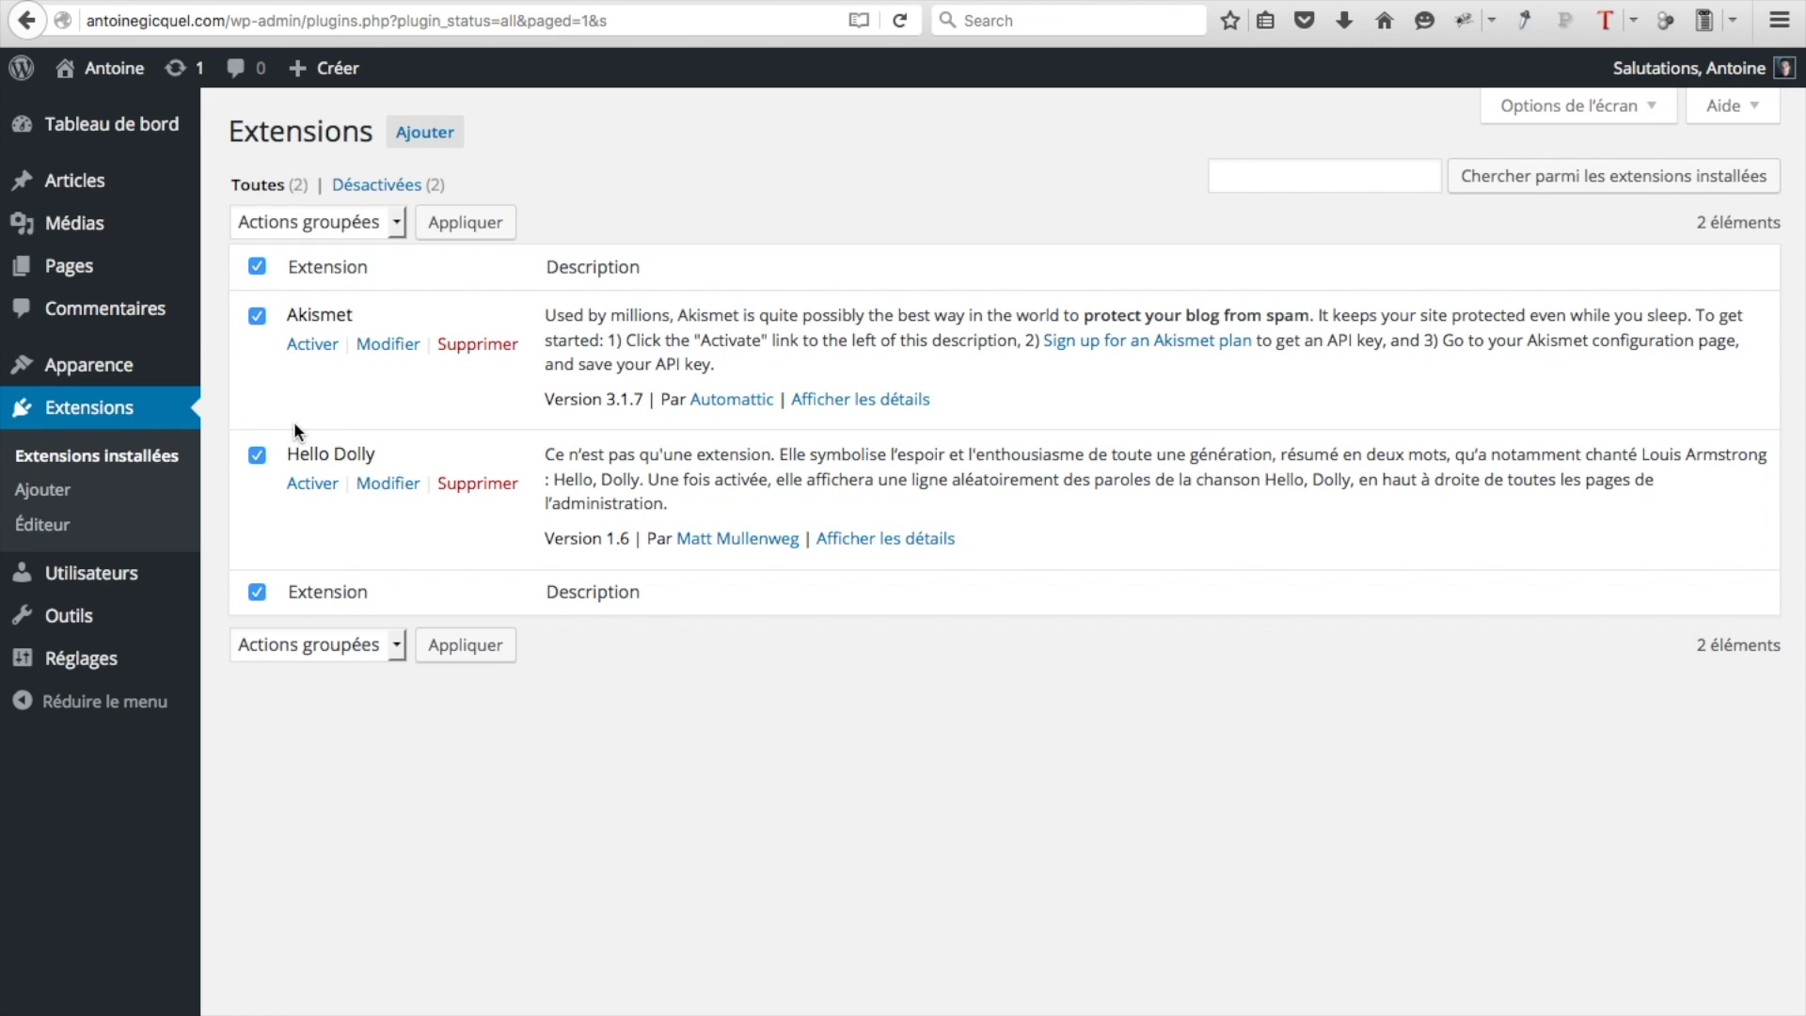
left_click(380, 223)
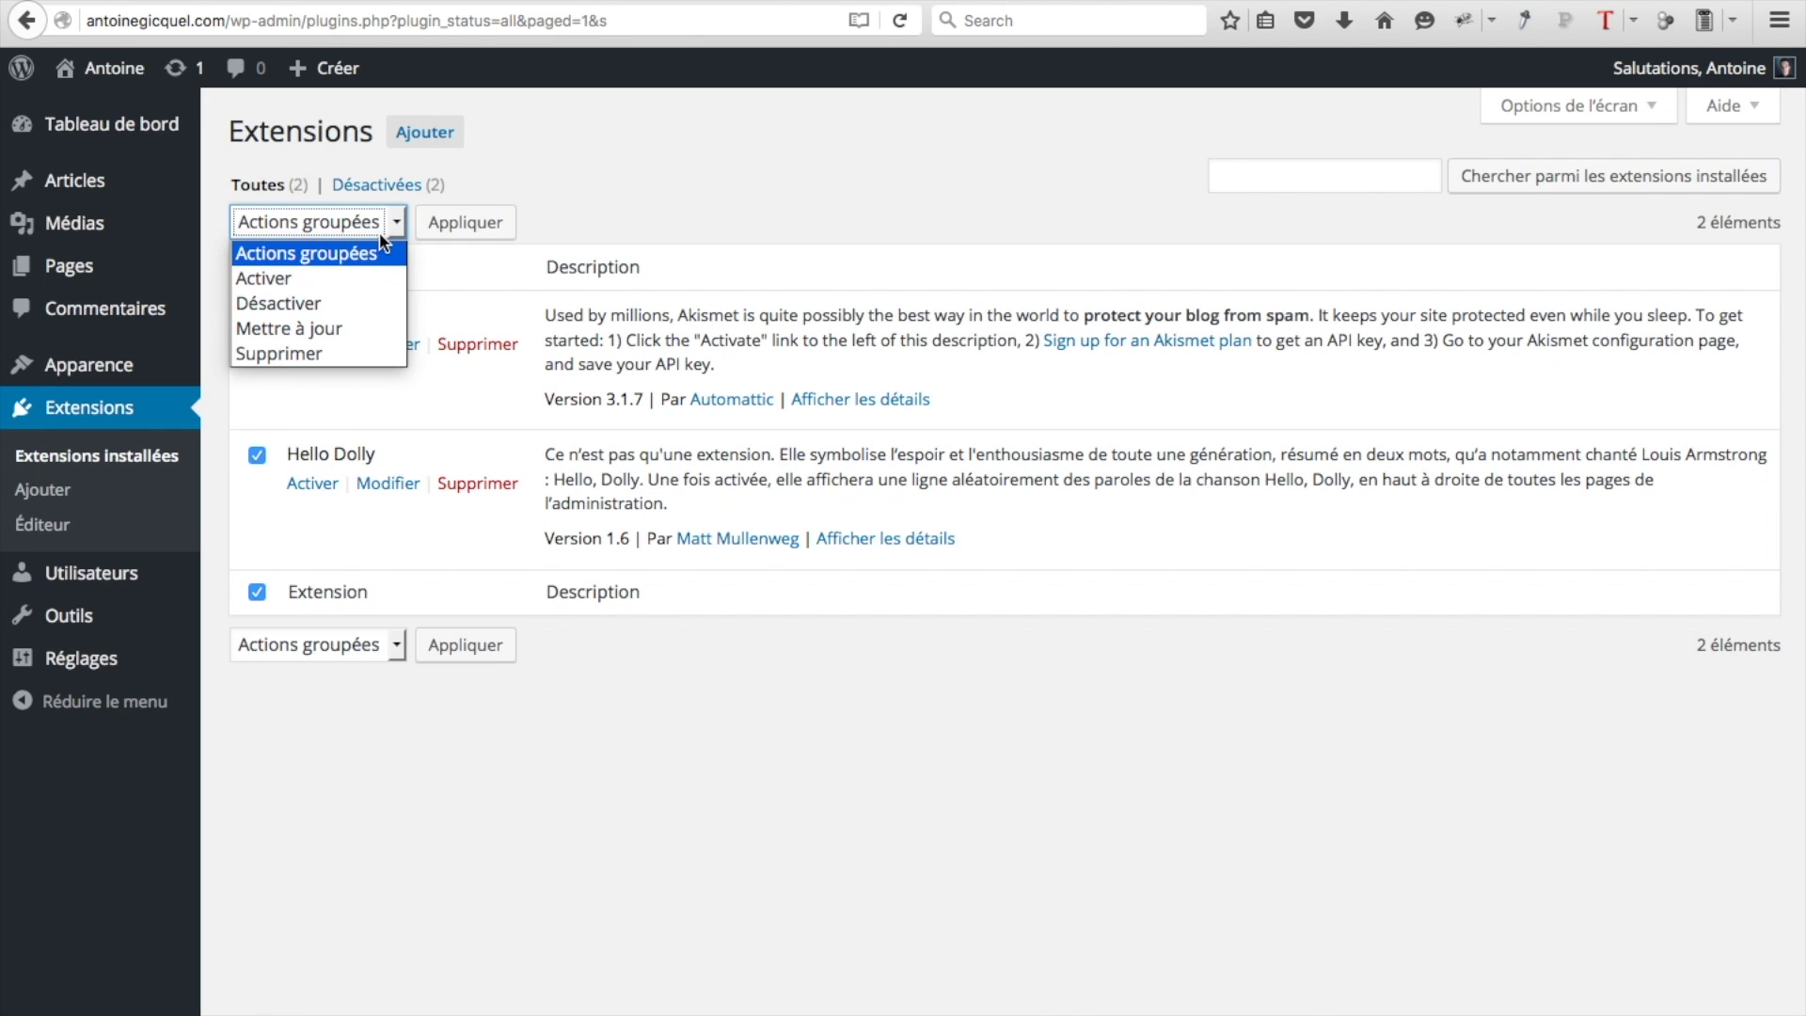
left_click(327, 355)
left_click(463, 222)
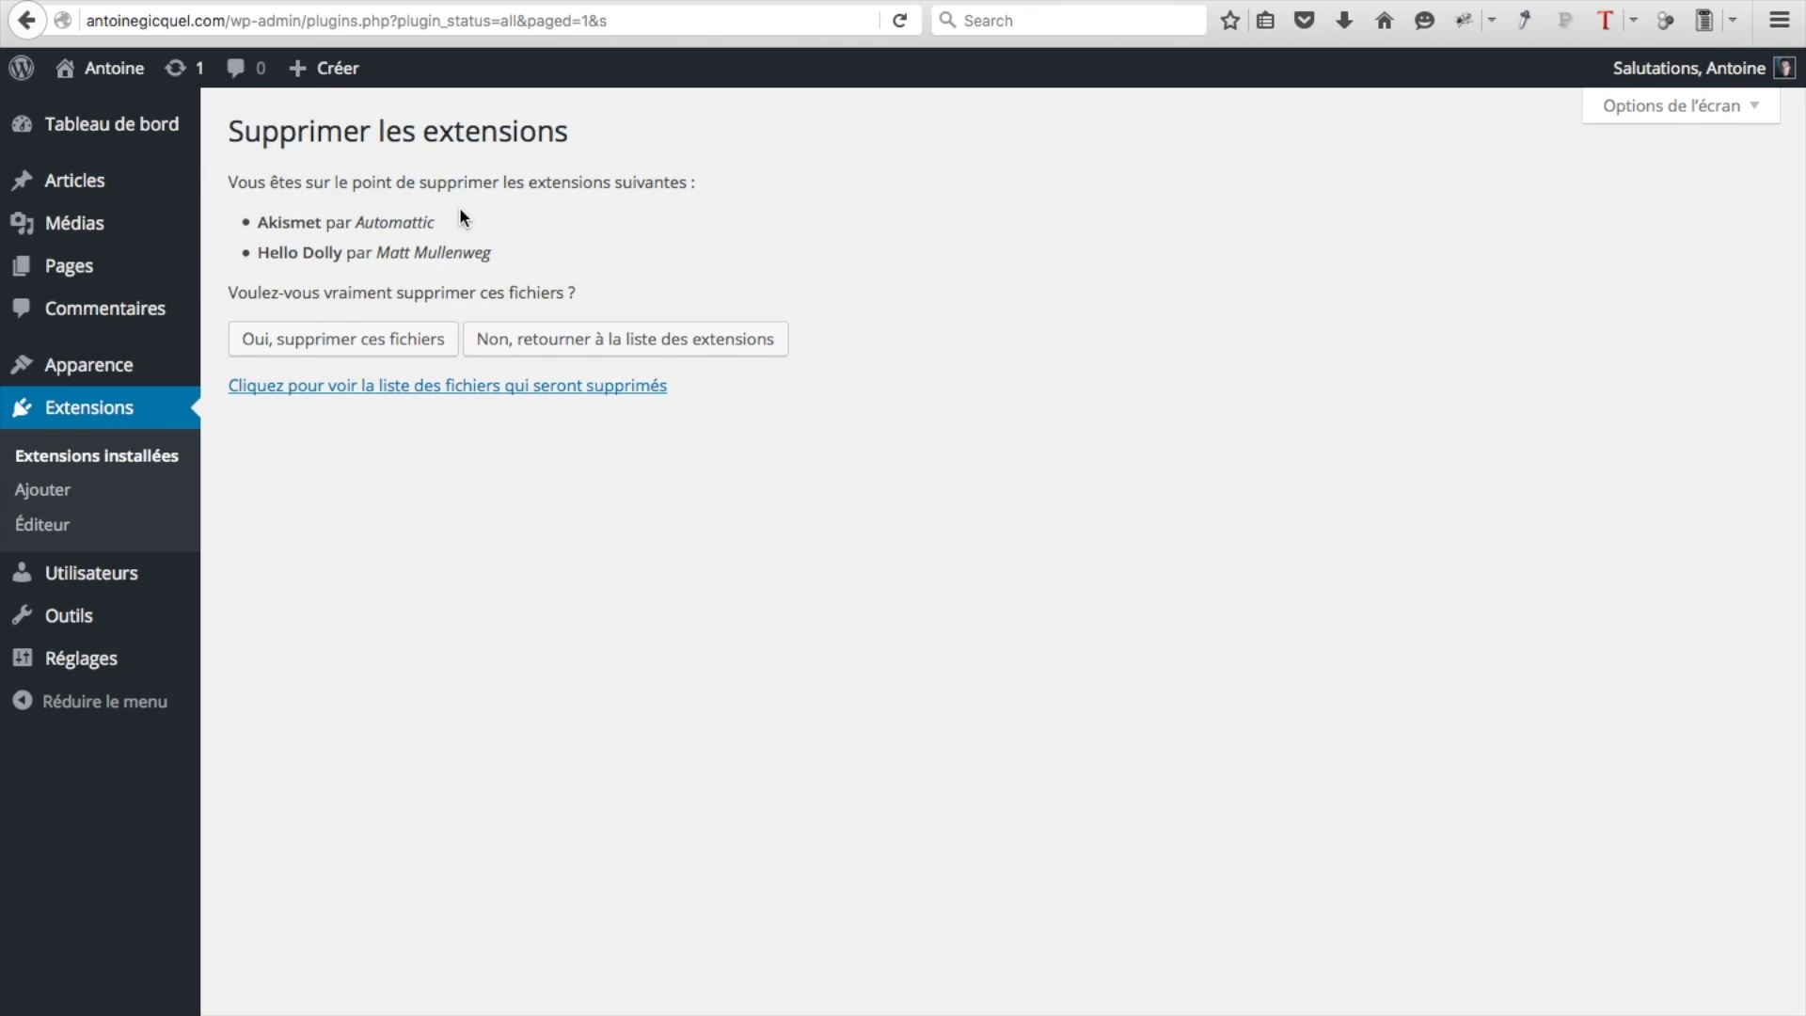
left_click(348, 350)
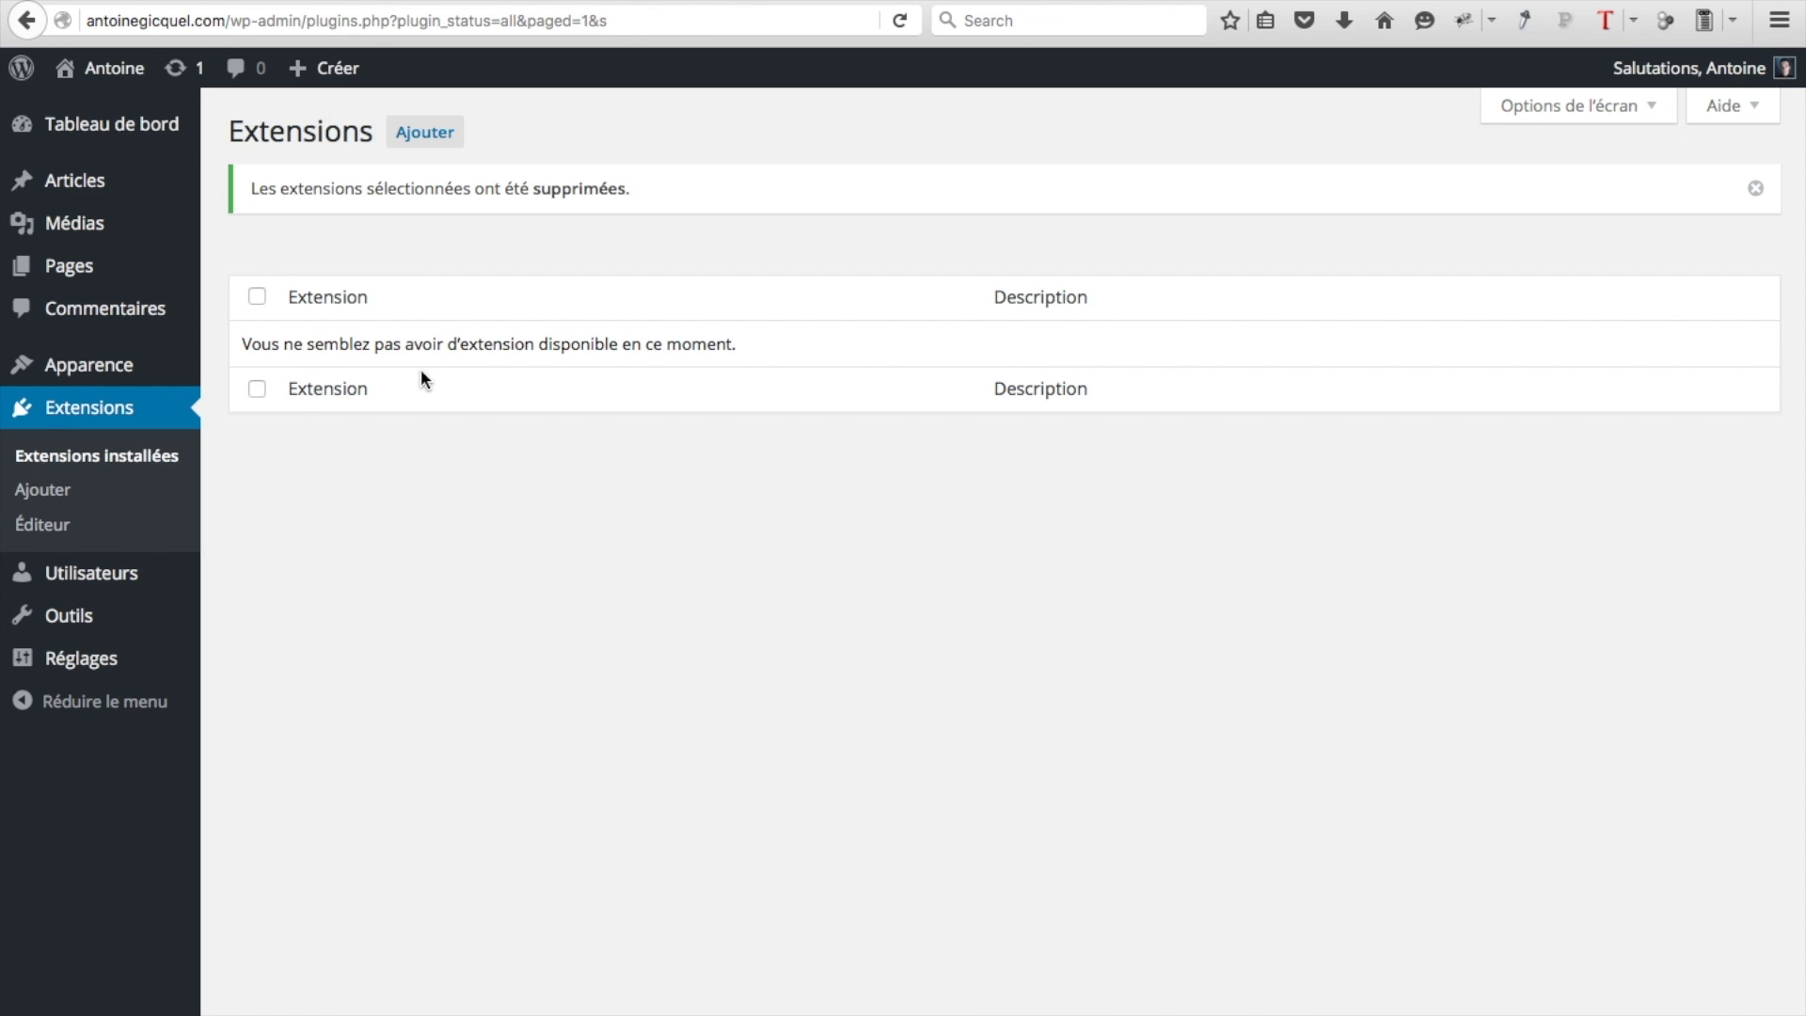
left_click(129, 371)
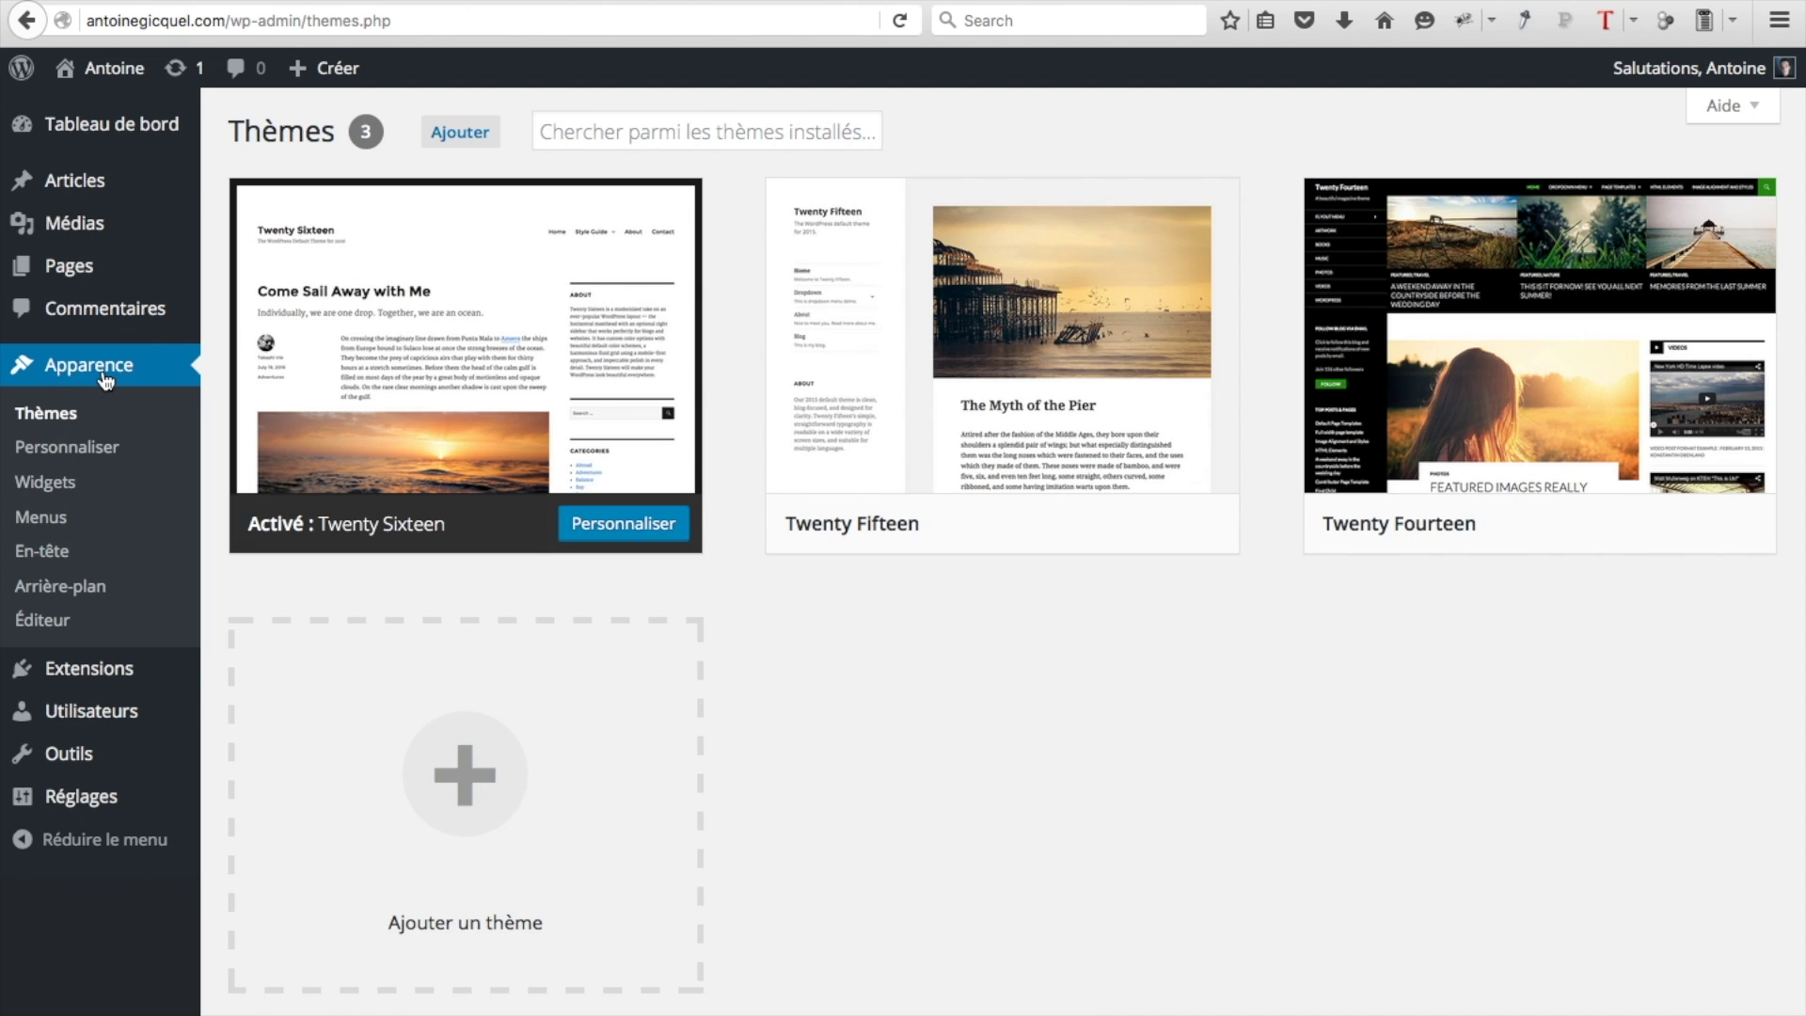
Search new themes for 'zerif lite', install Zerif Lite and activate it
left_click(483, 136)
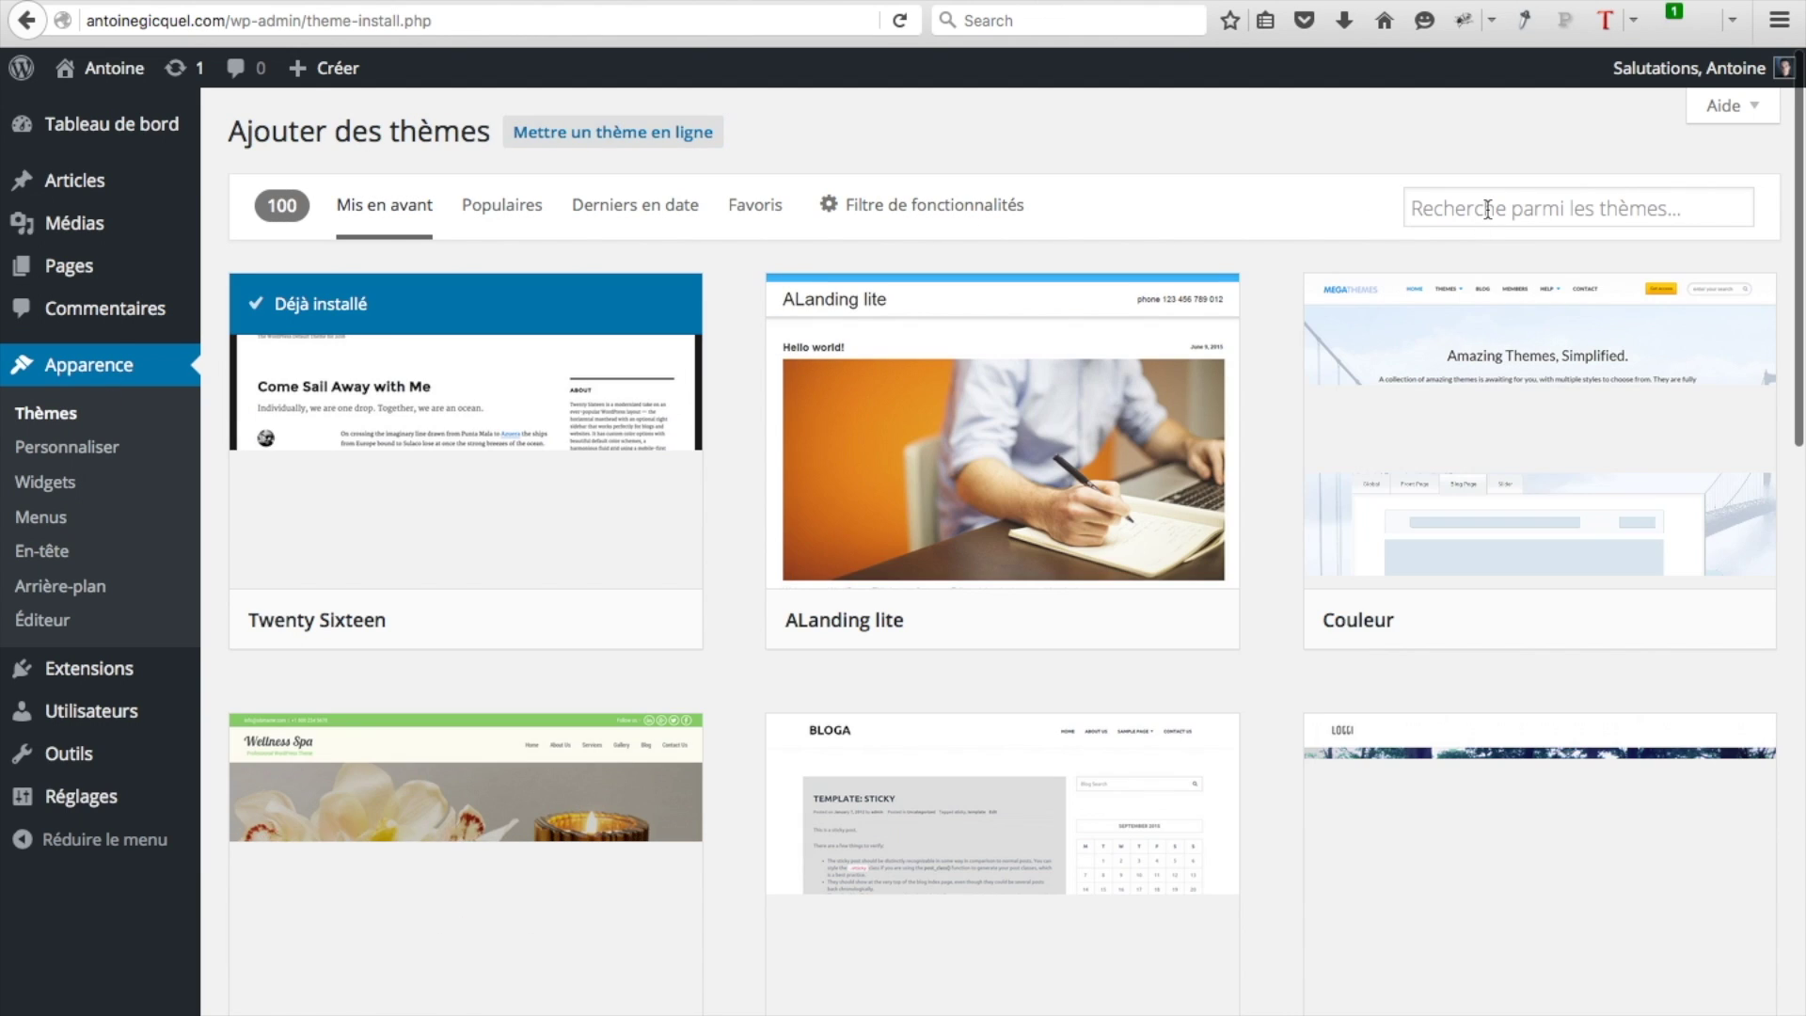
left_click(1487, 209)
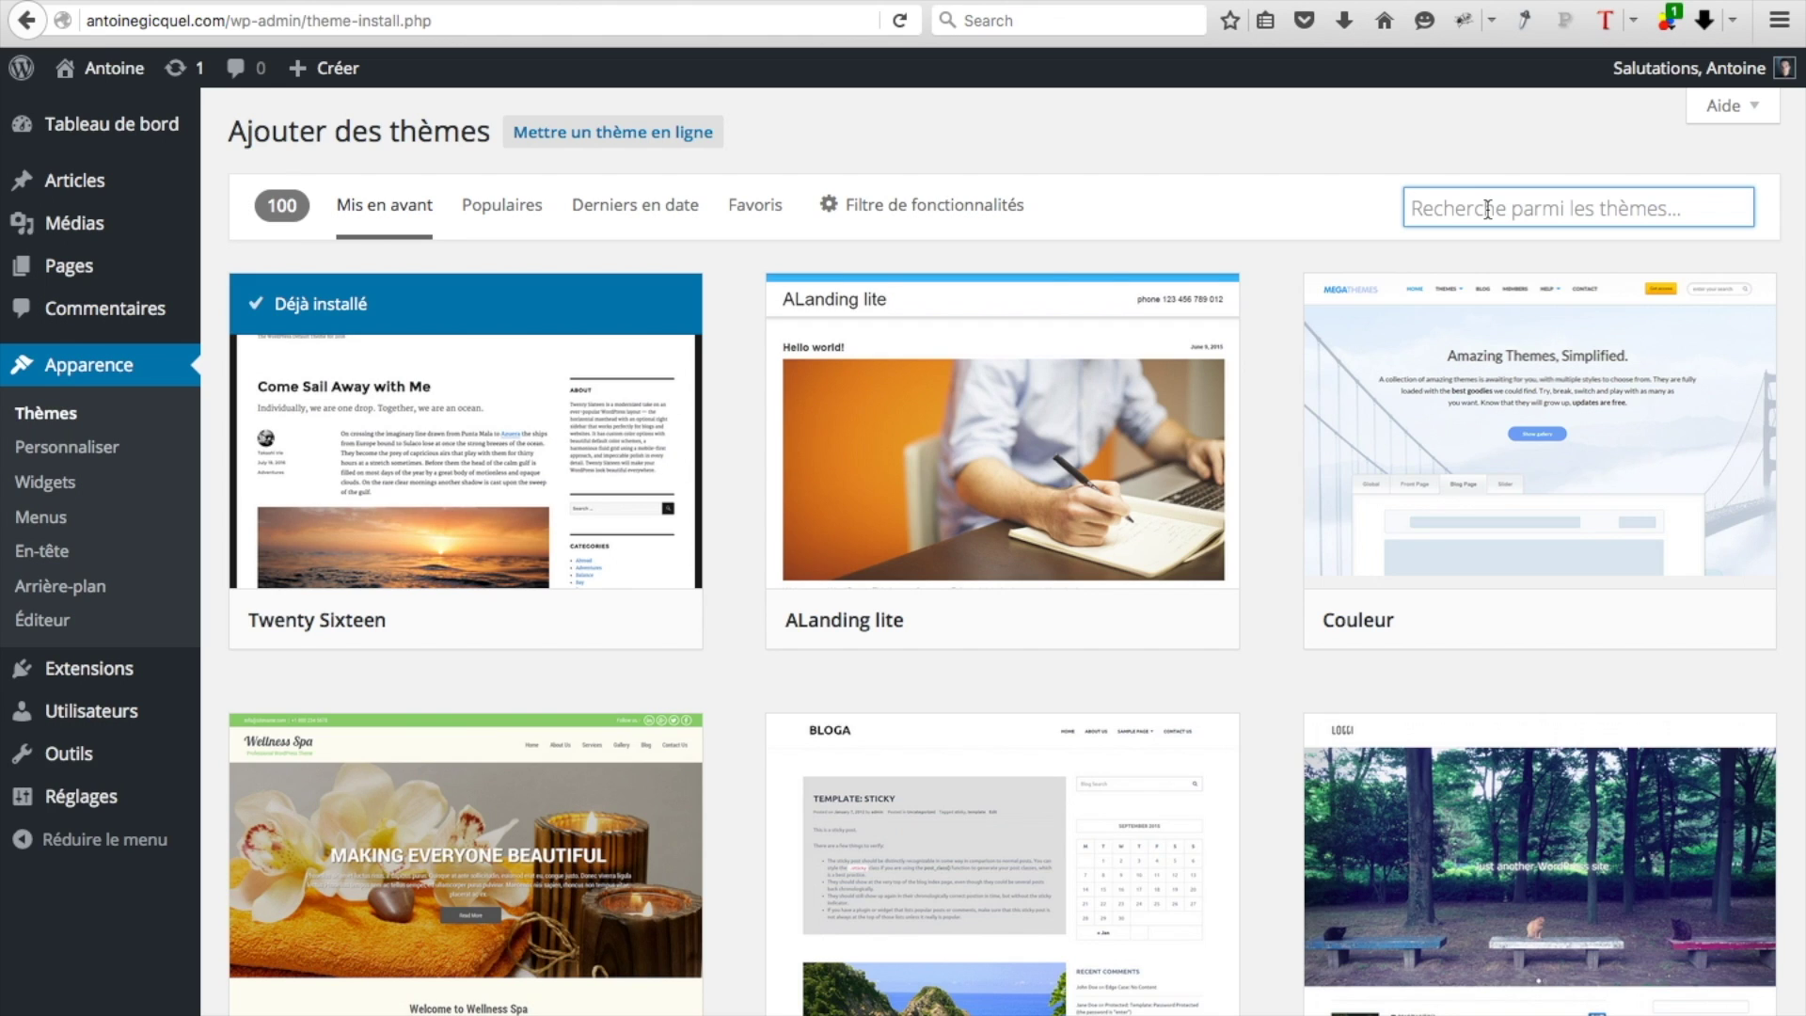
type("zeri")
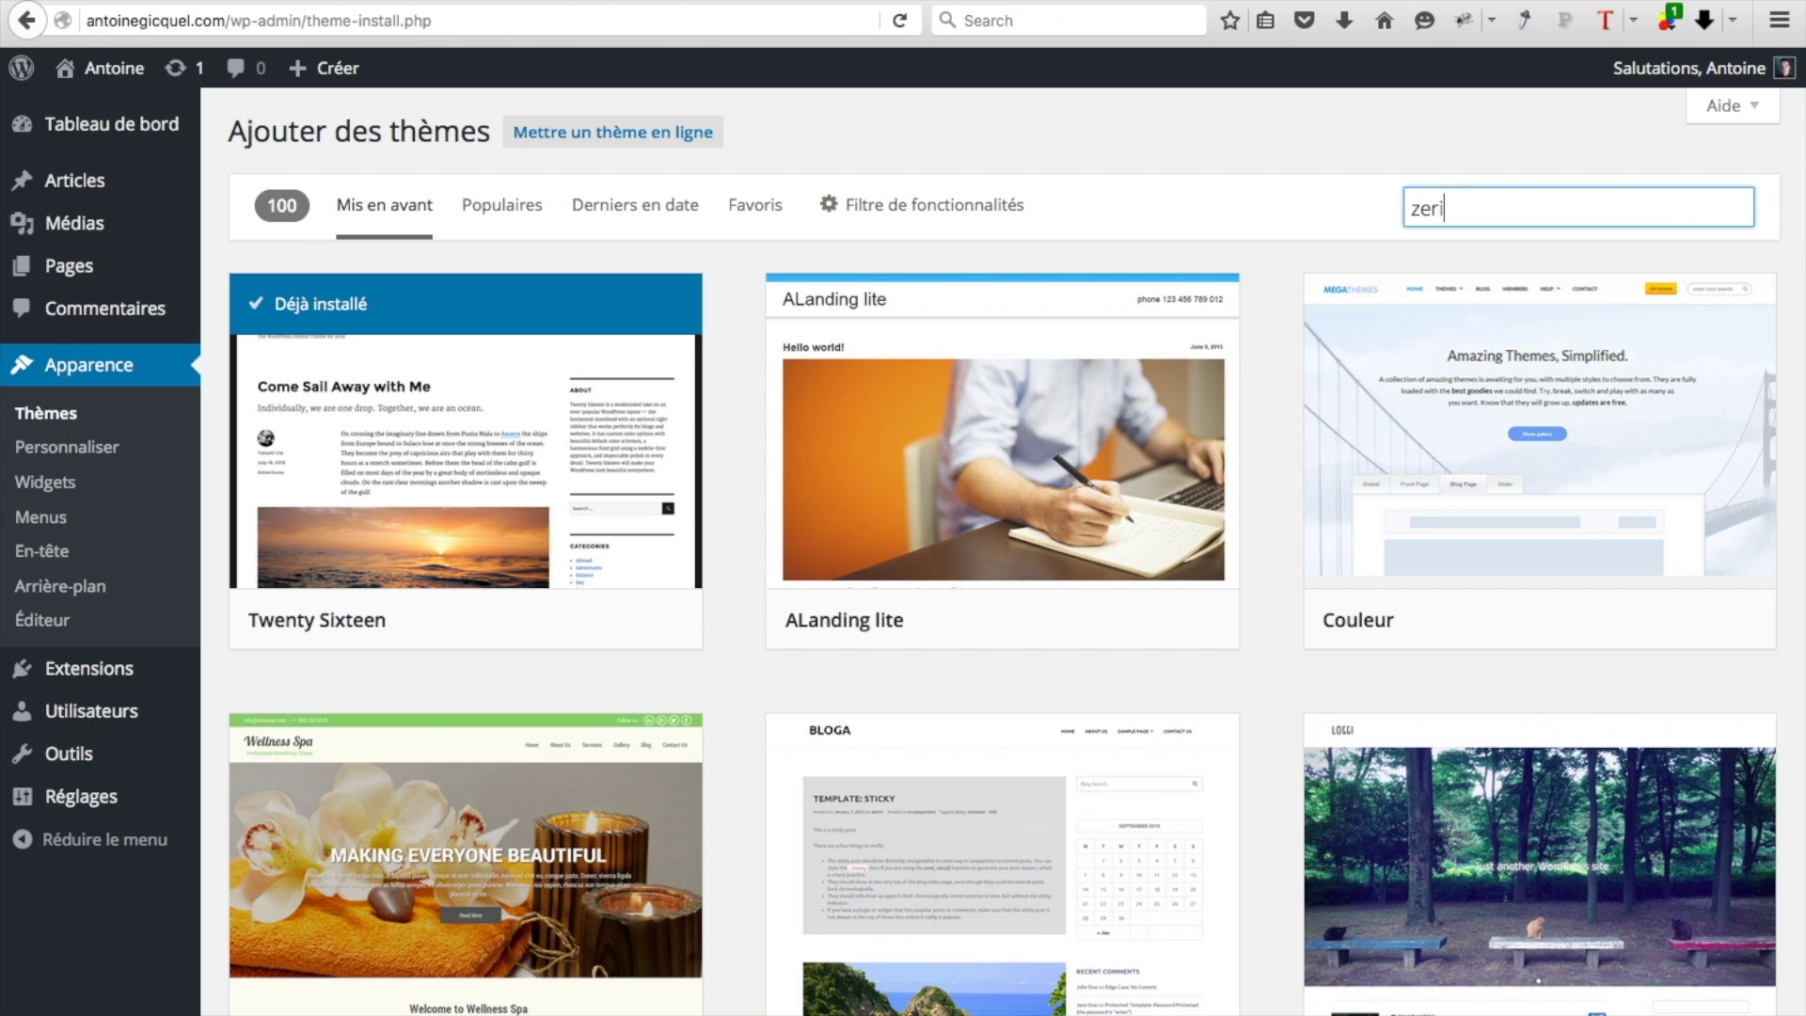
type("f lite")
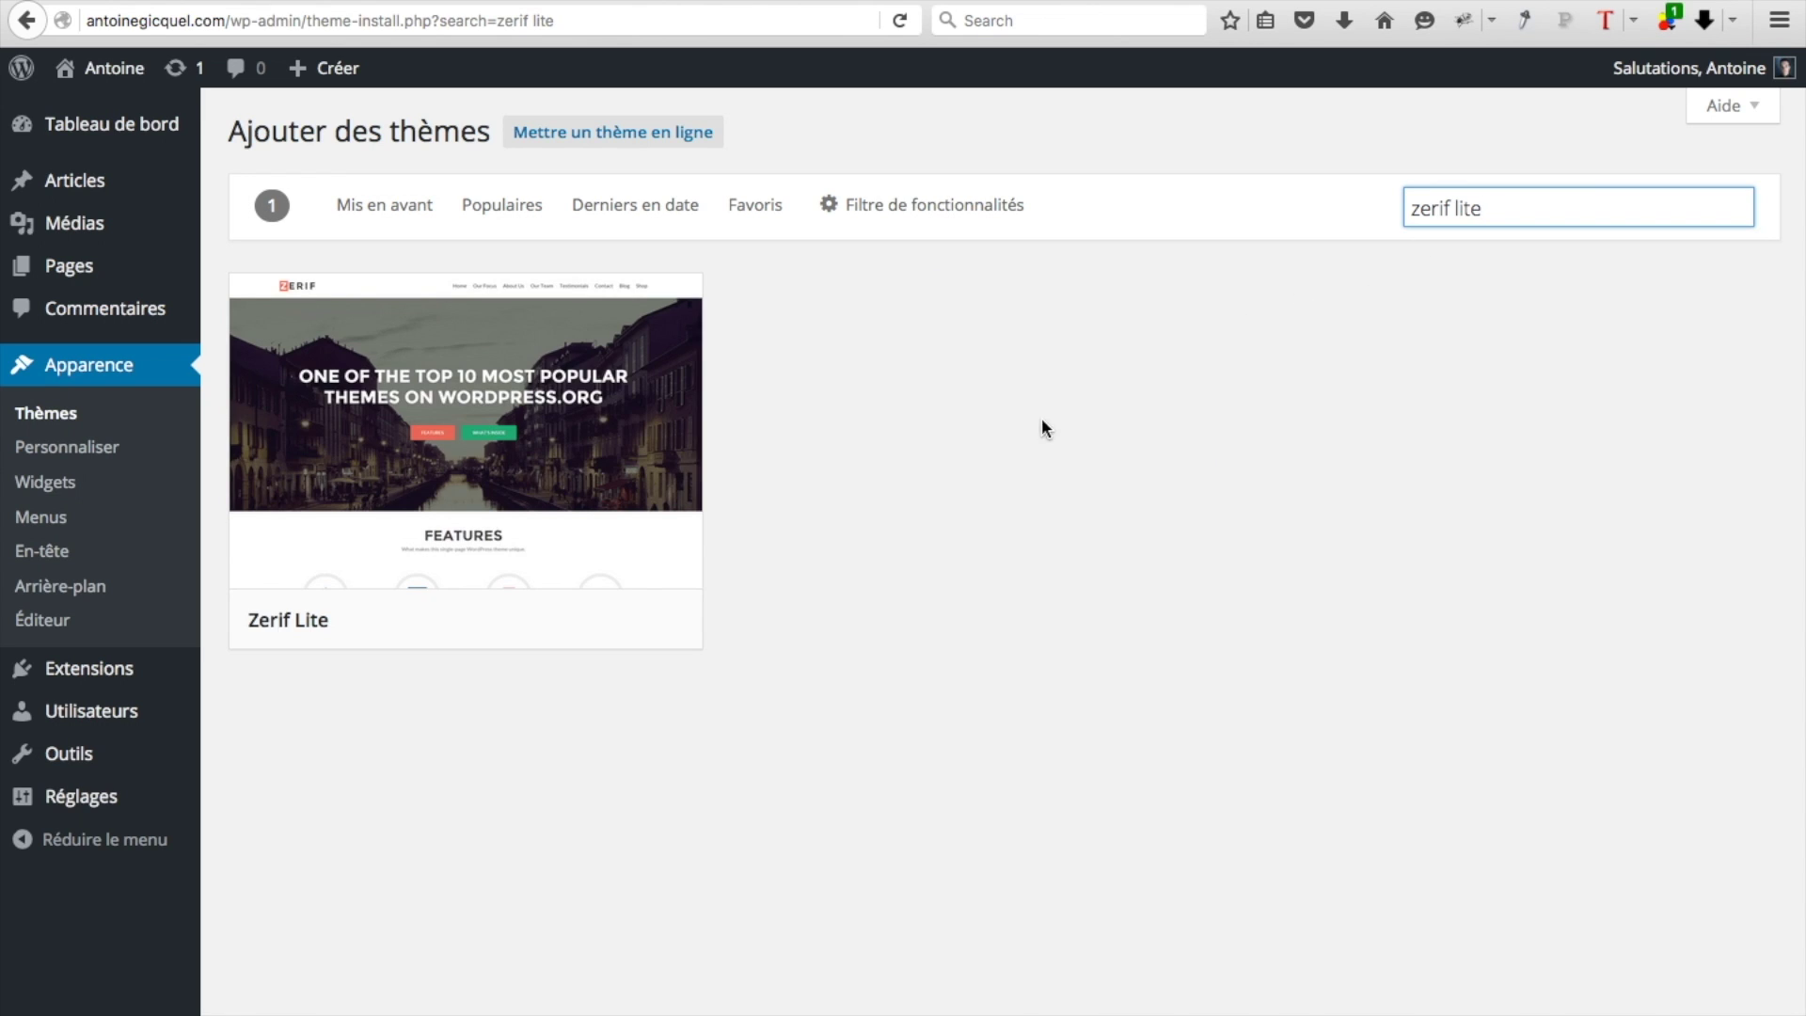
mouse_move(563, 486)
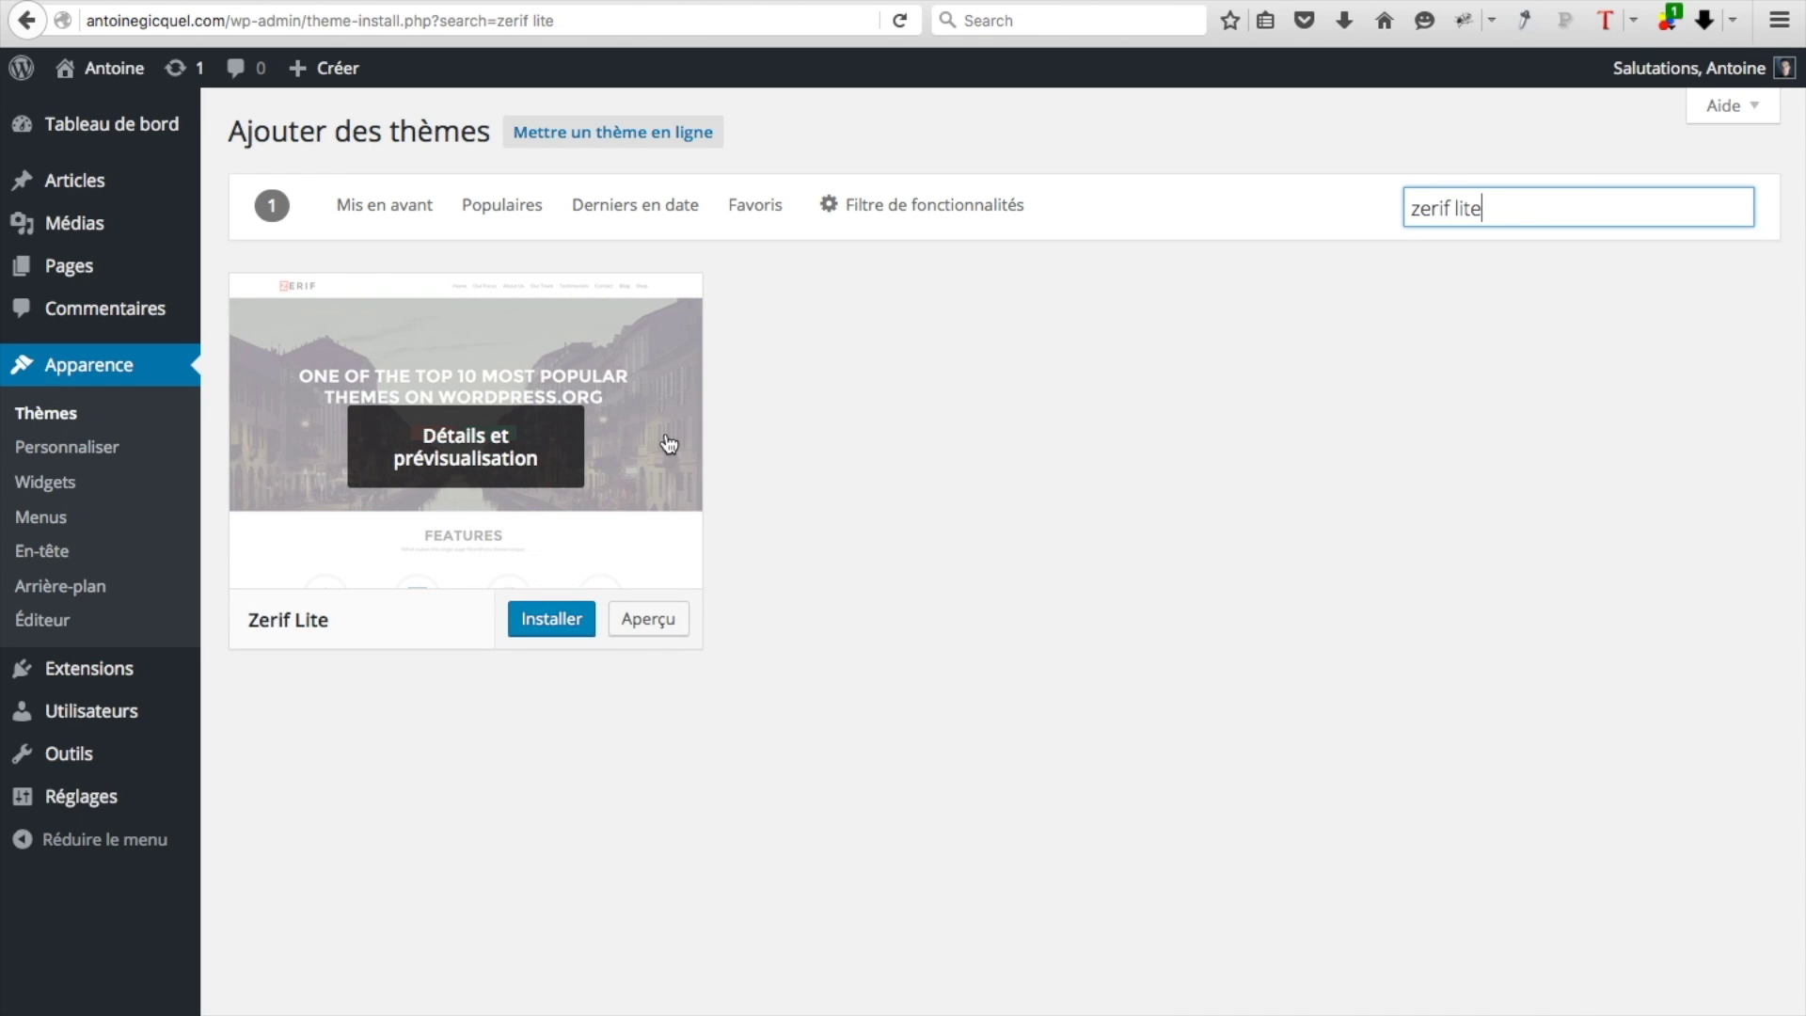
left_click(556, 623)
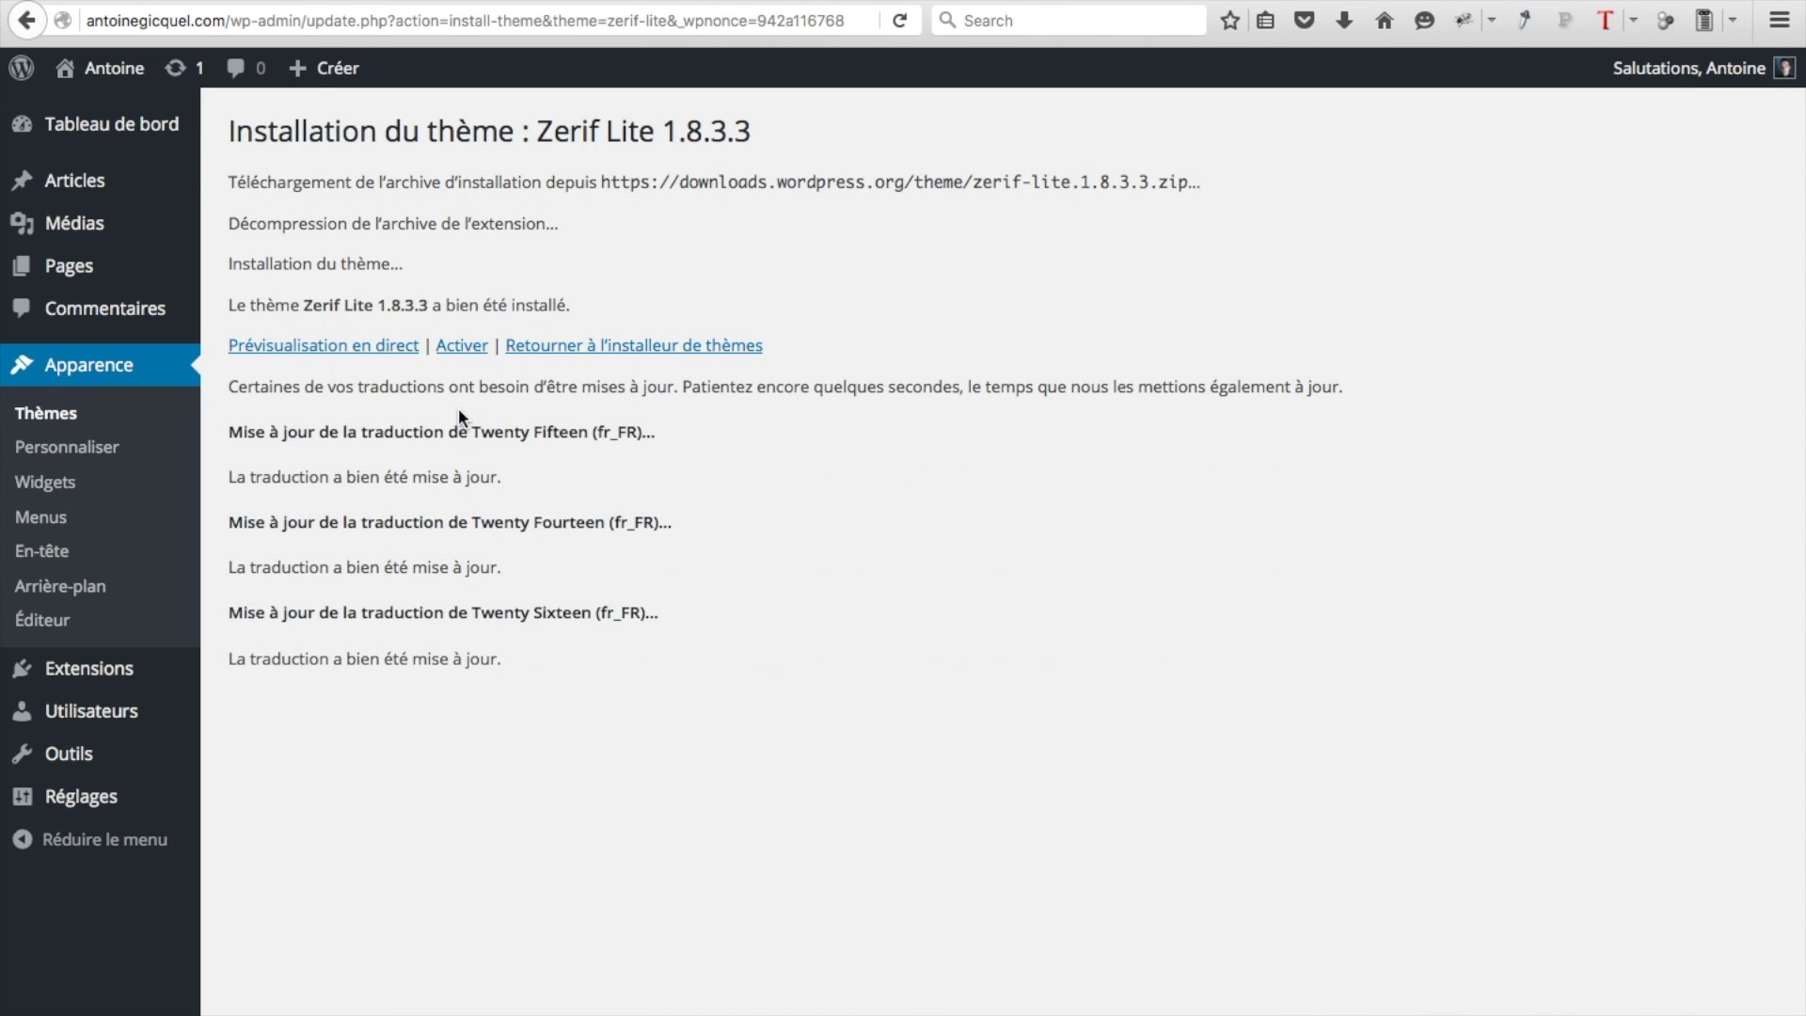
left_click(463, 348)
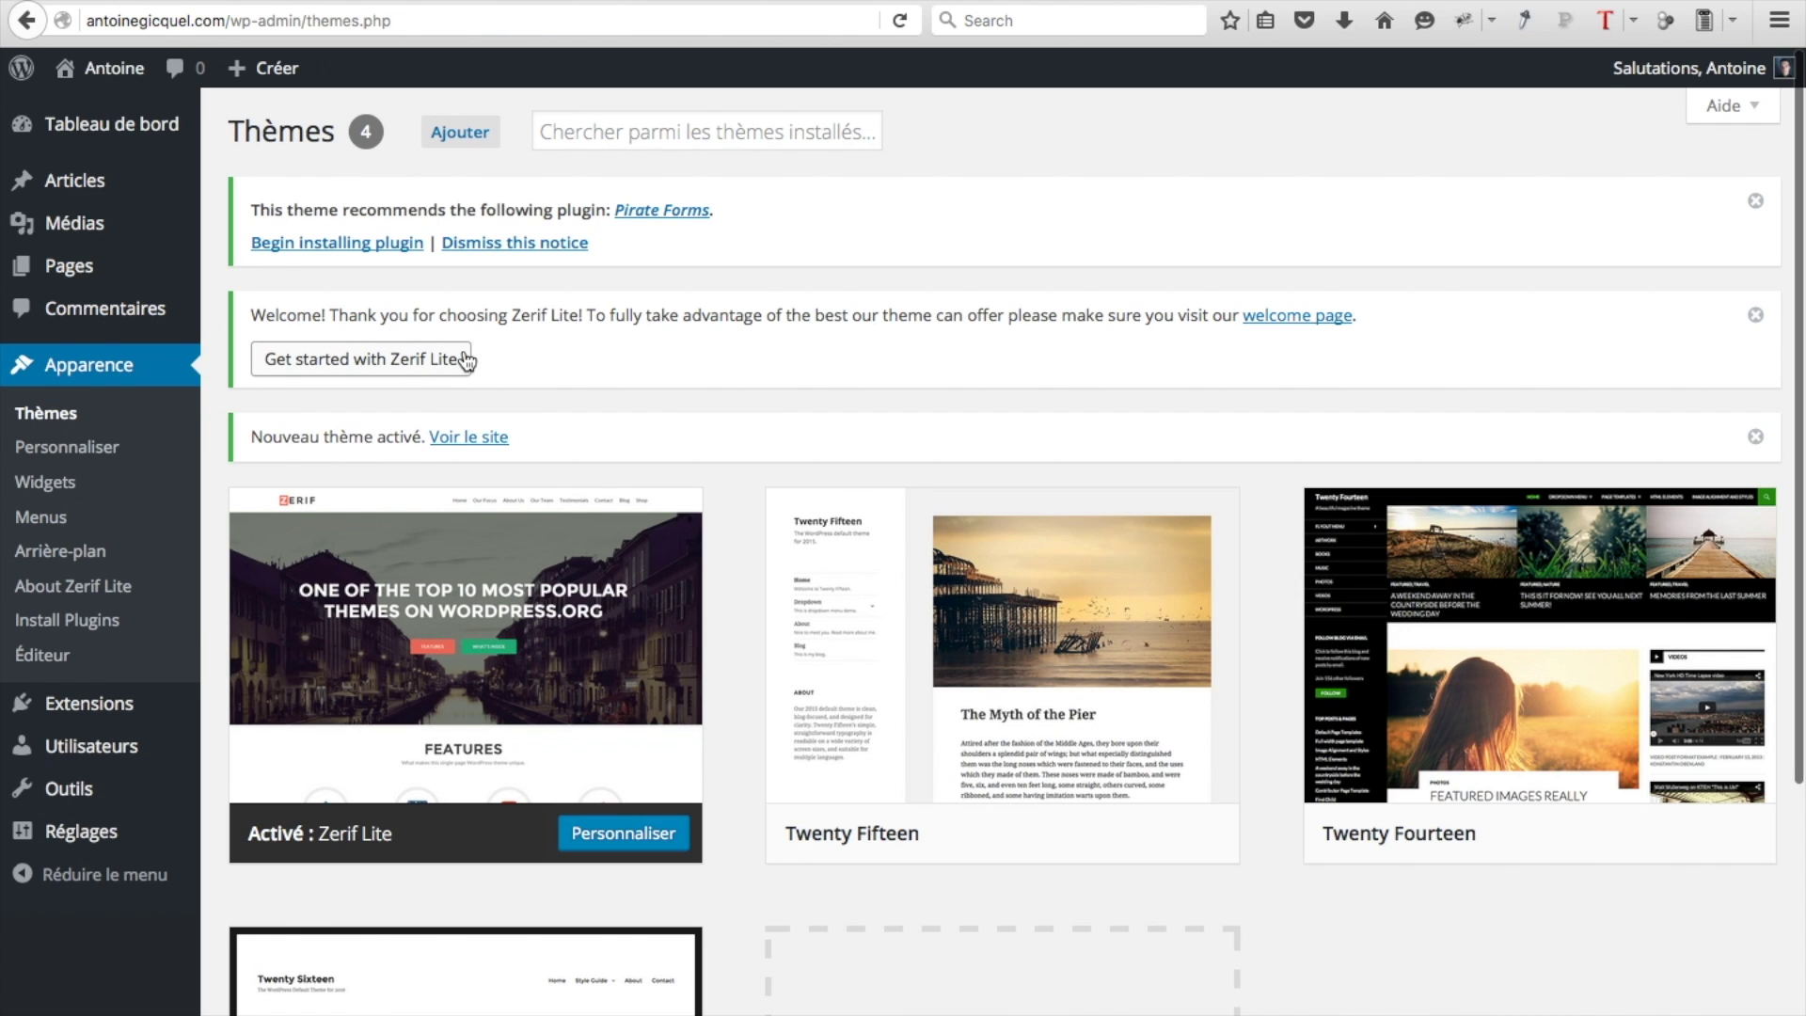
Install and activate the recommended Pirate Forms plugin, then return to the Thèmes page
left_click(467, 360)
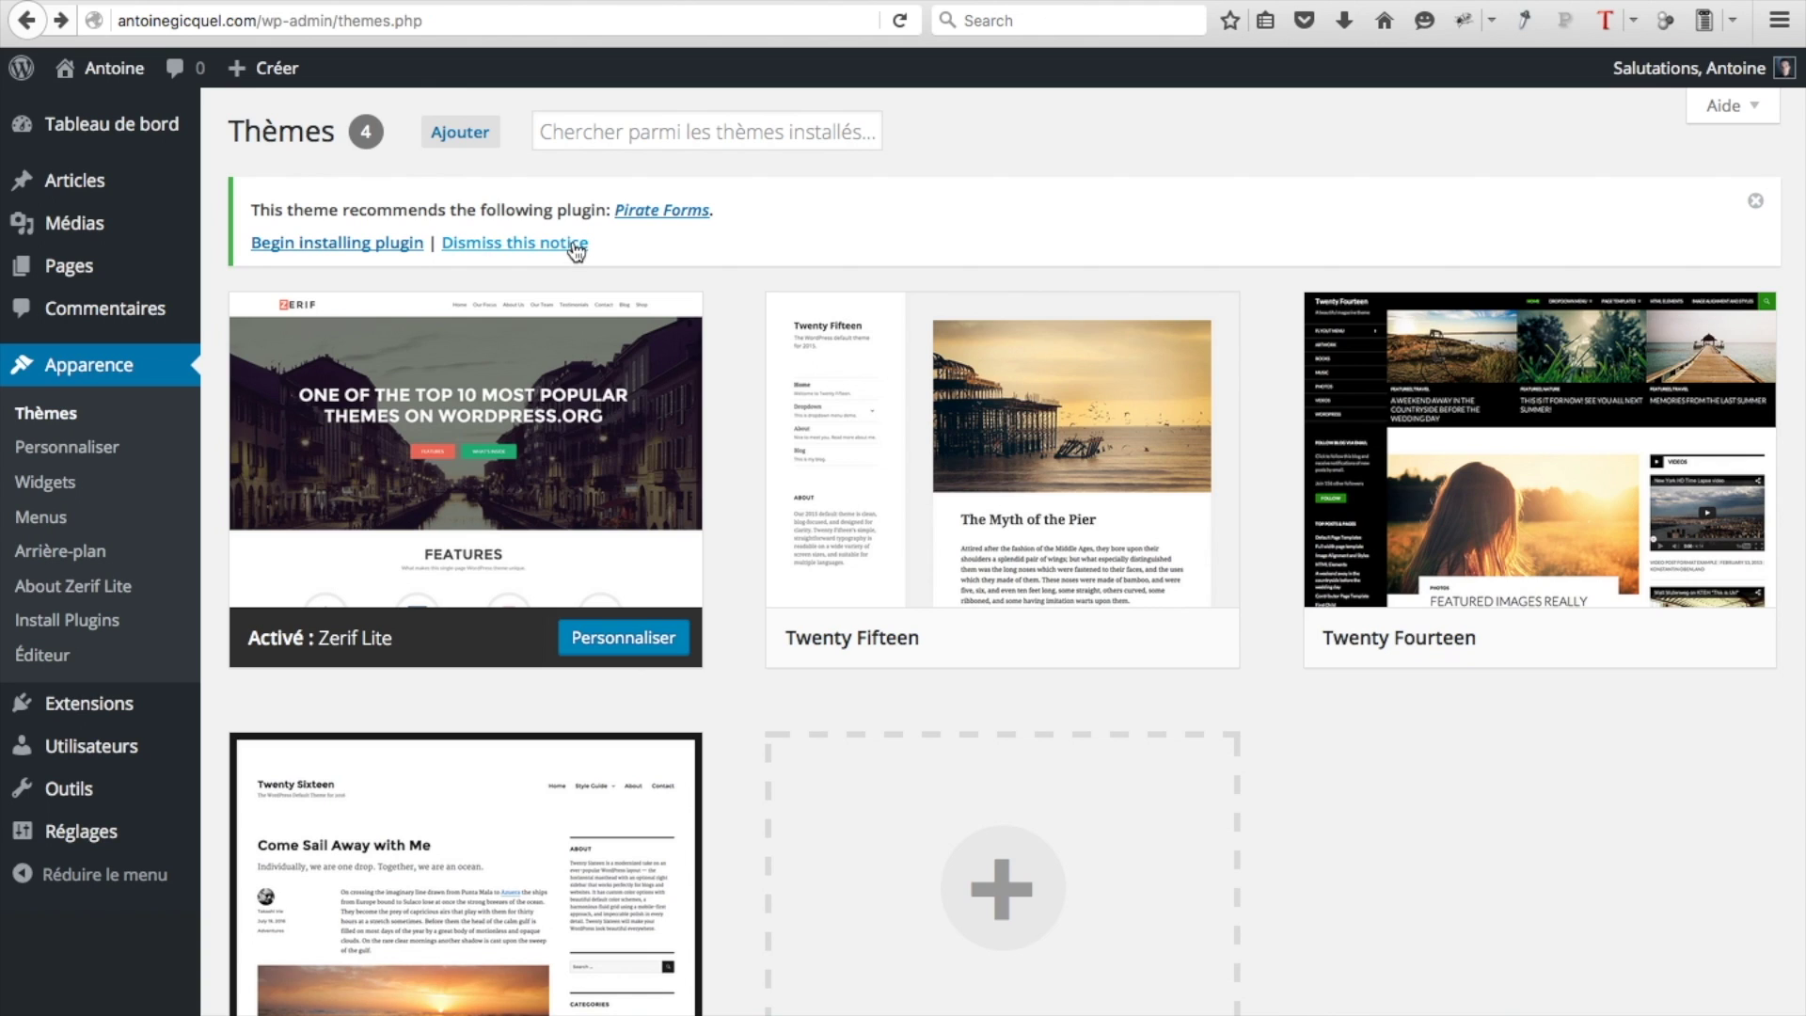
left_click(356, 244)
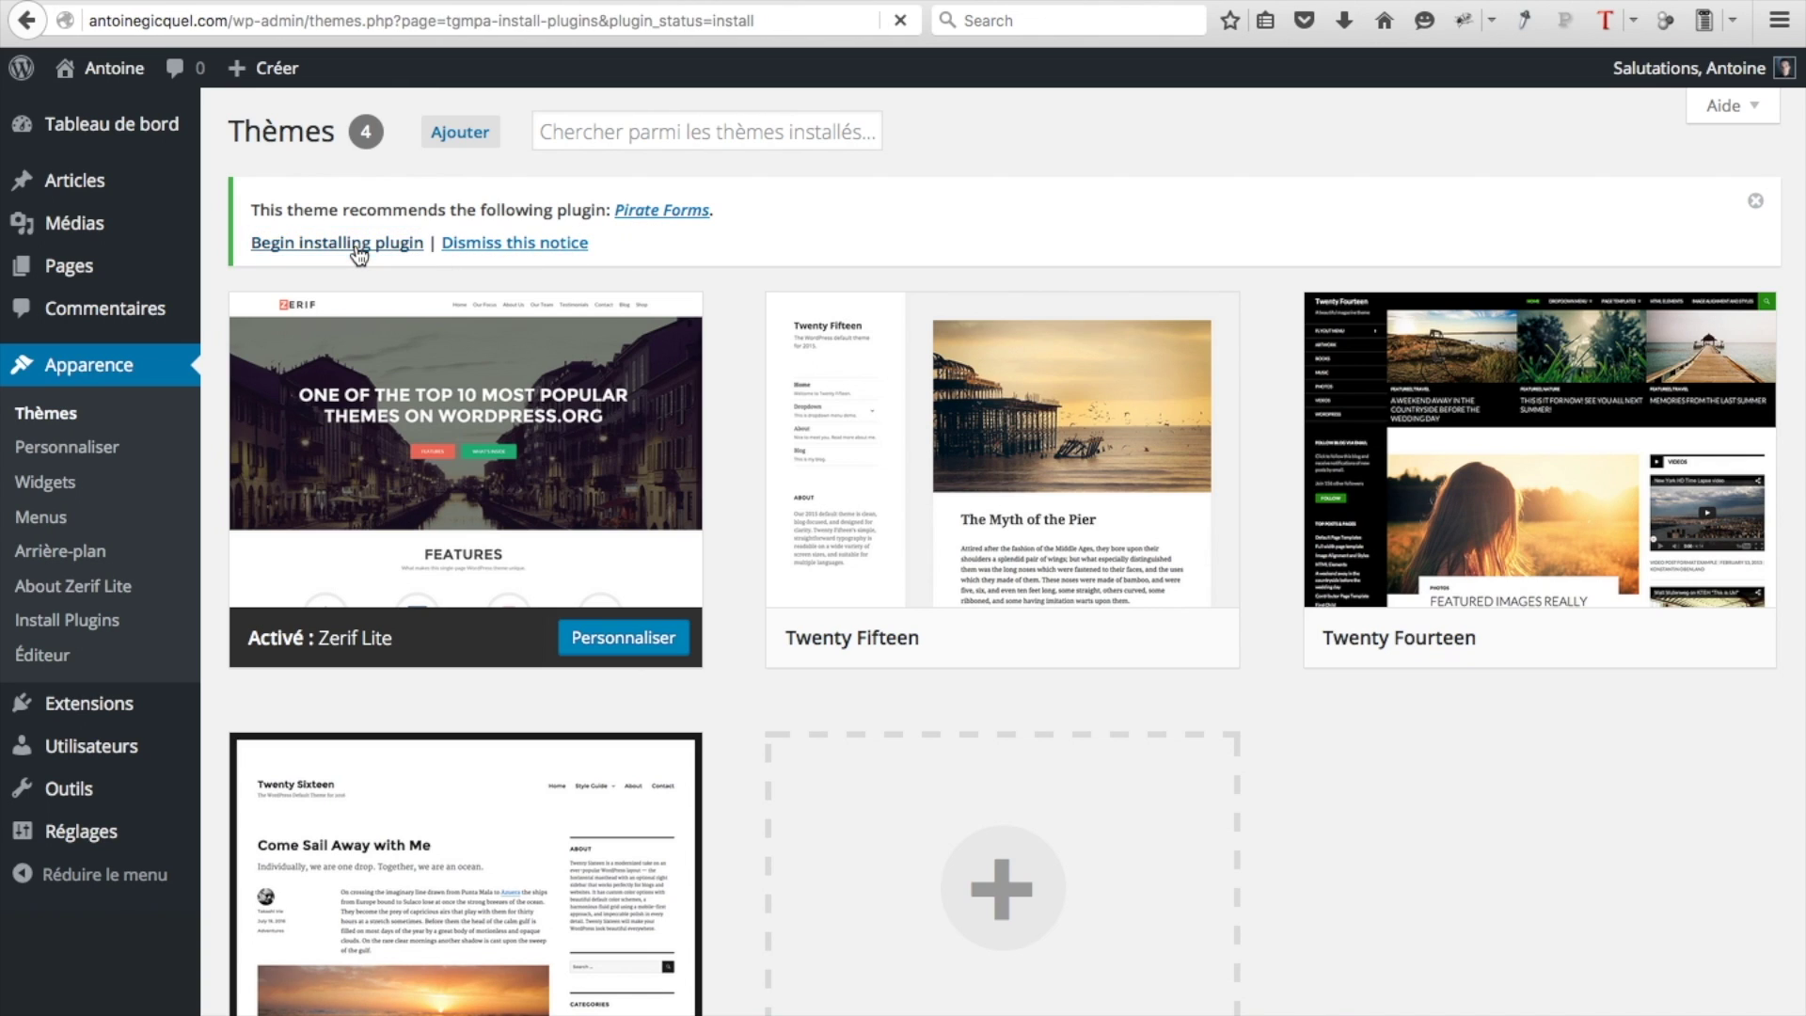
left_click(308, 335)
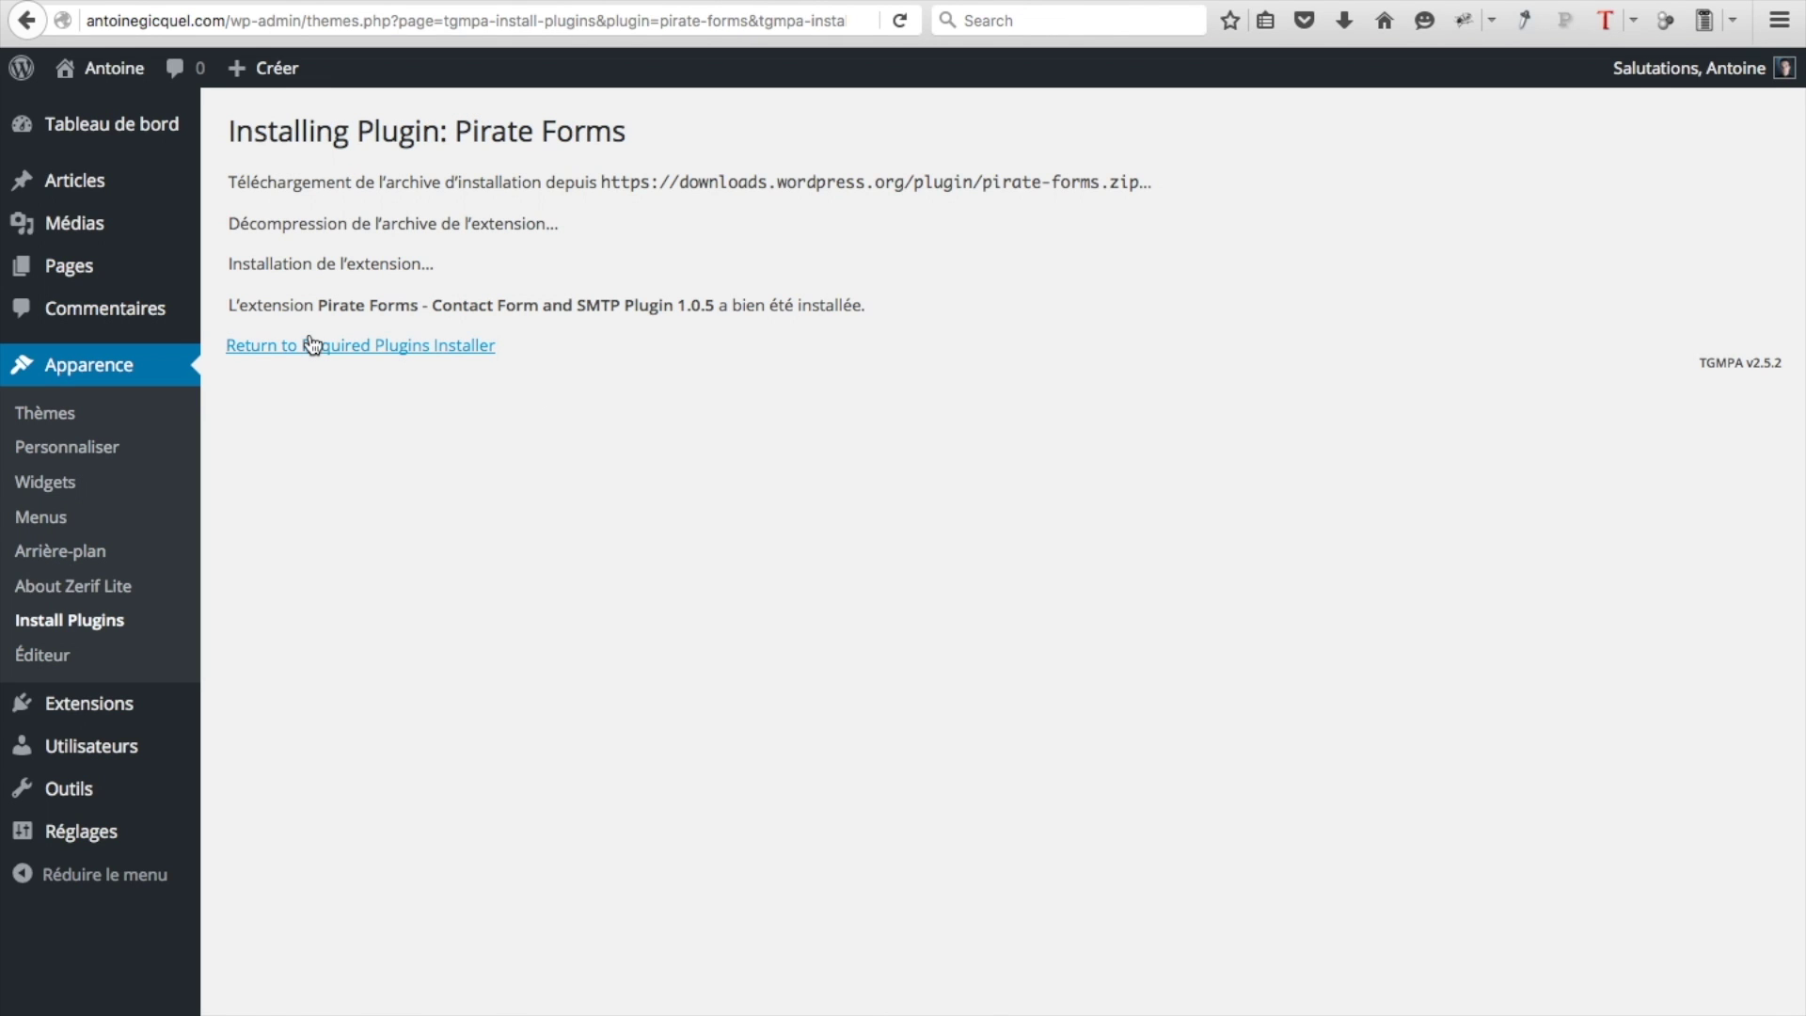
left_click(333, 348)
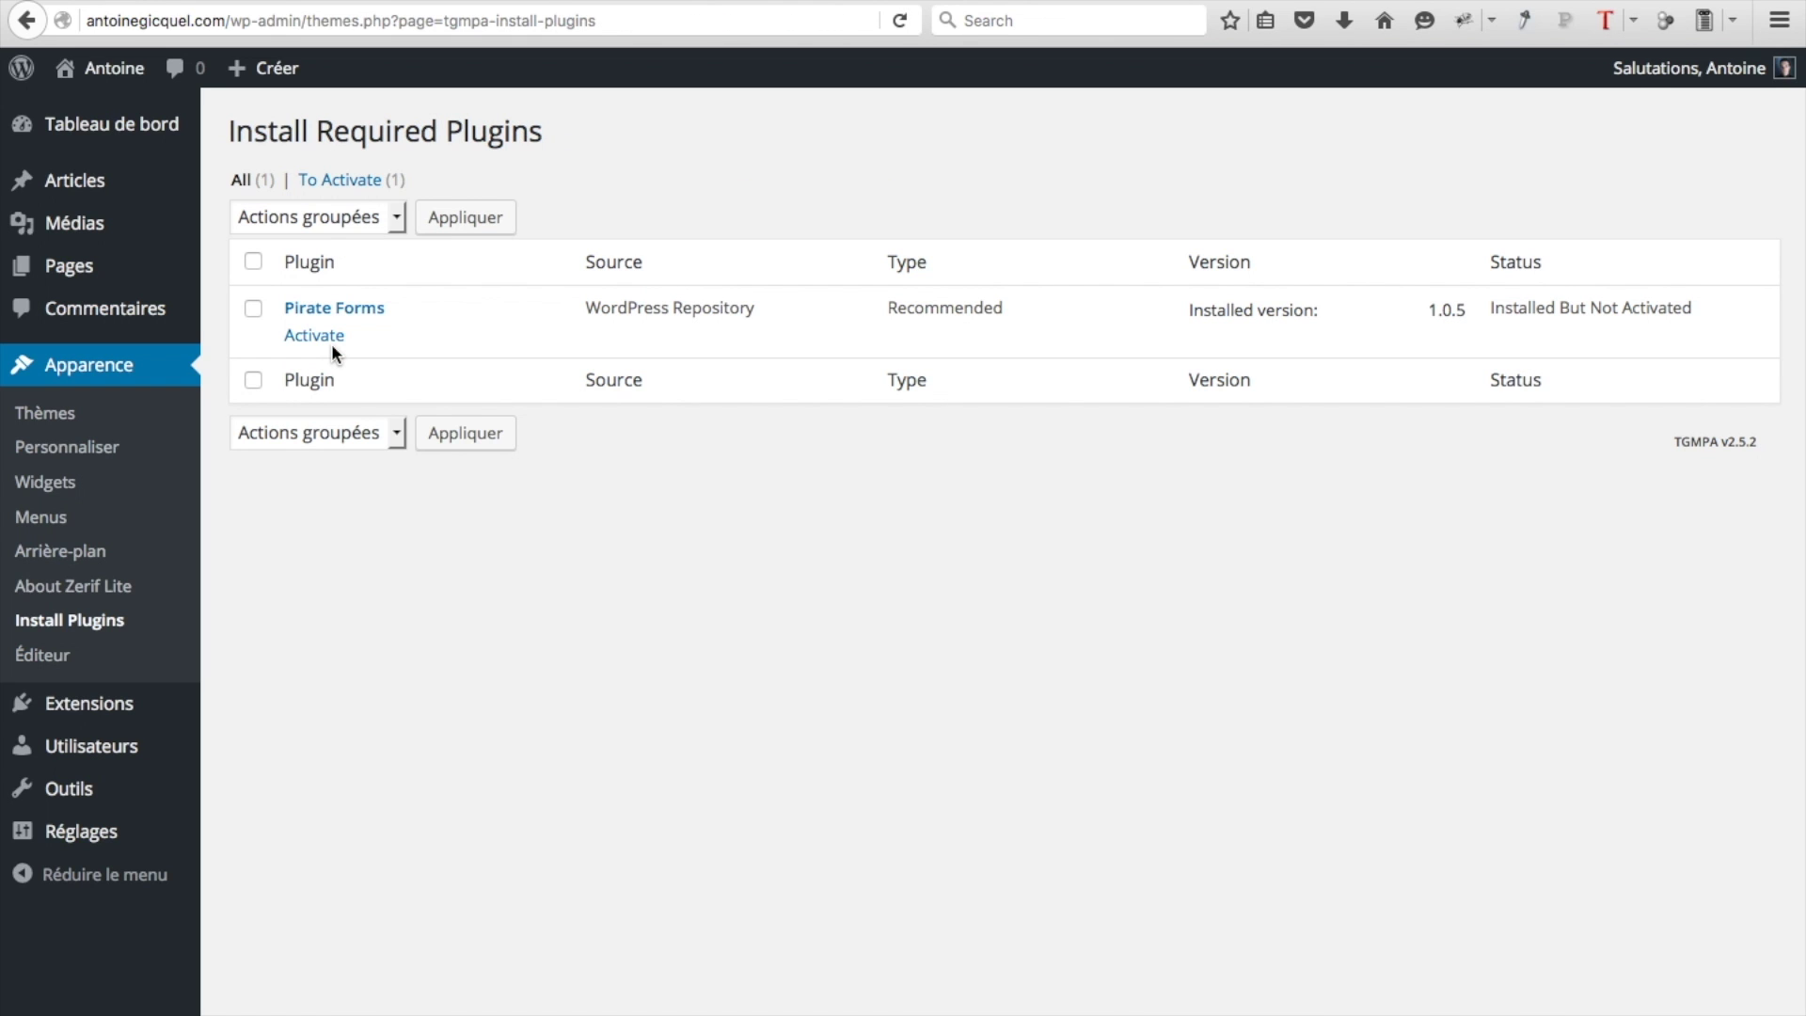
left_click(327, 346)
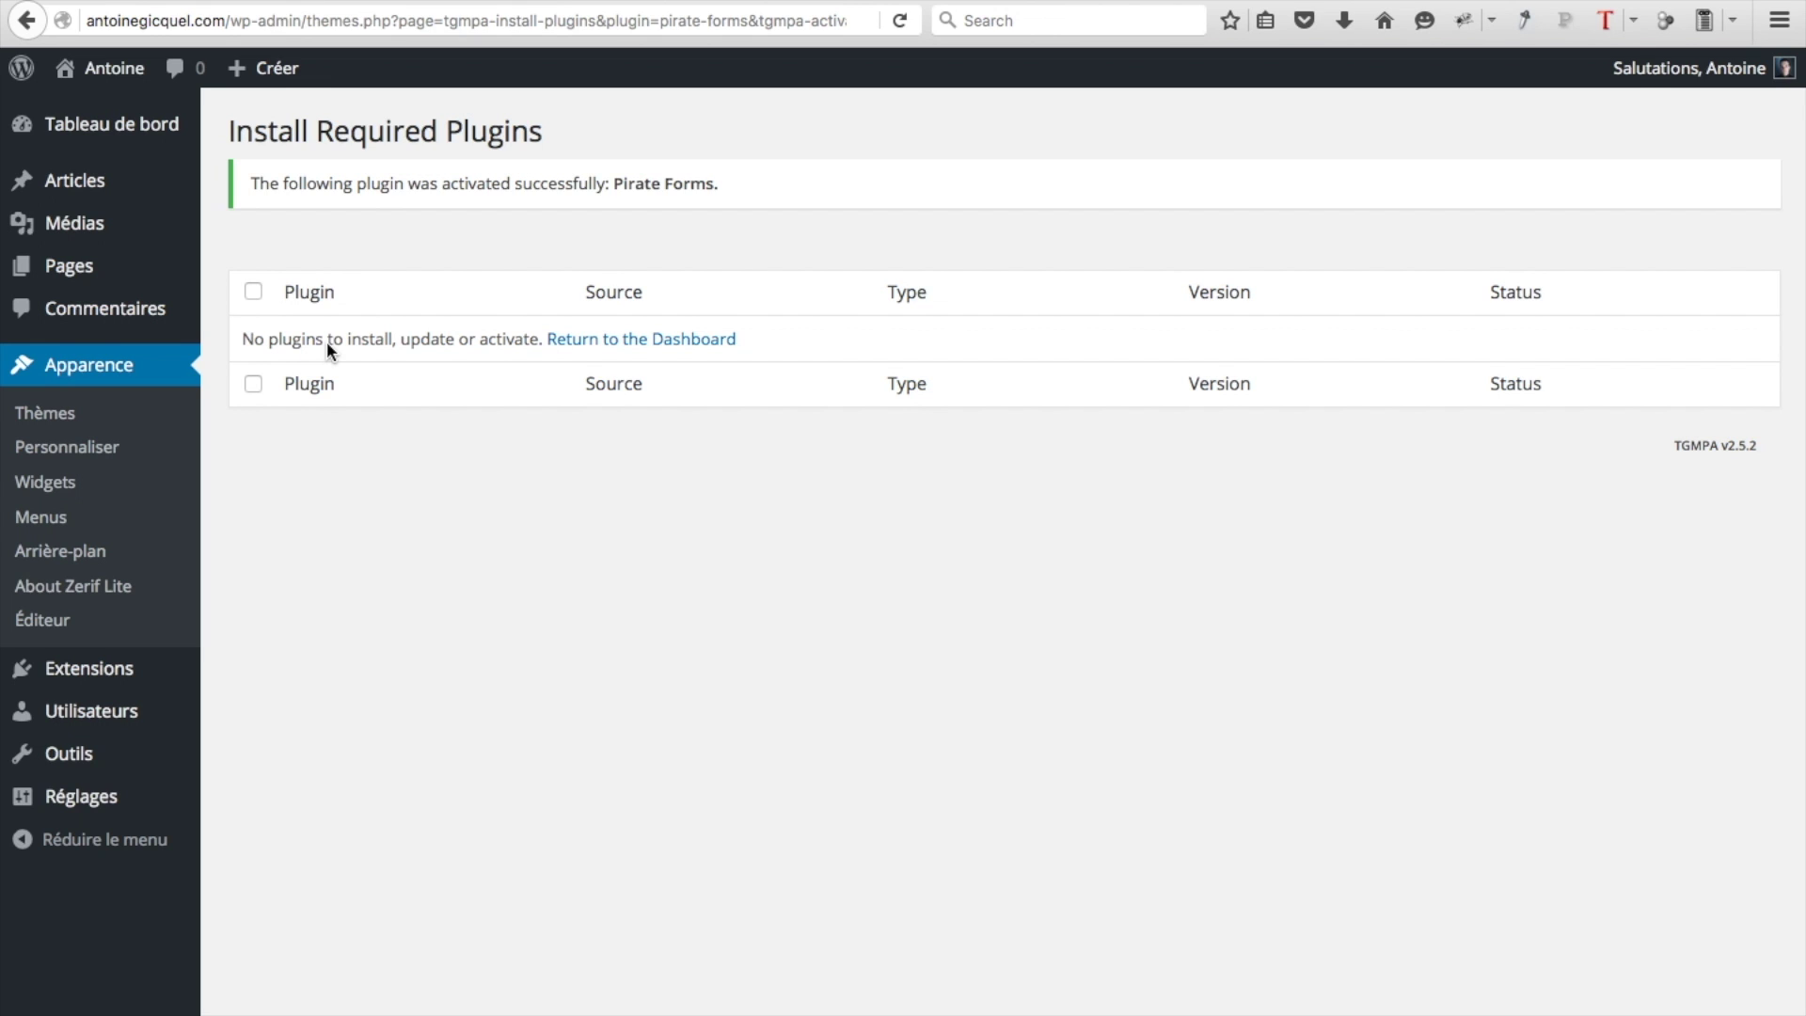
left_click(115, 369)
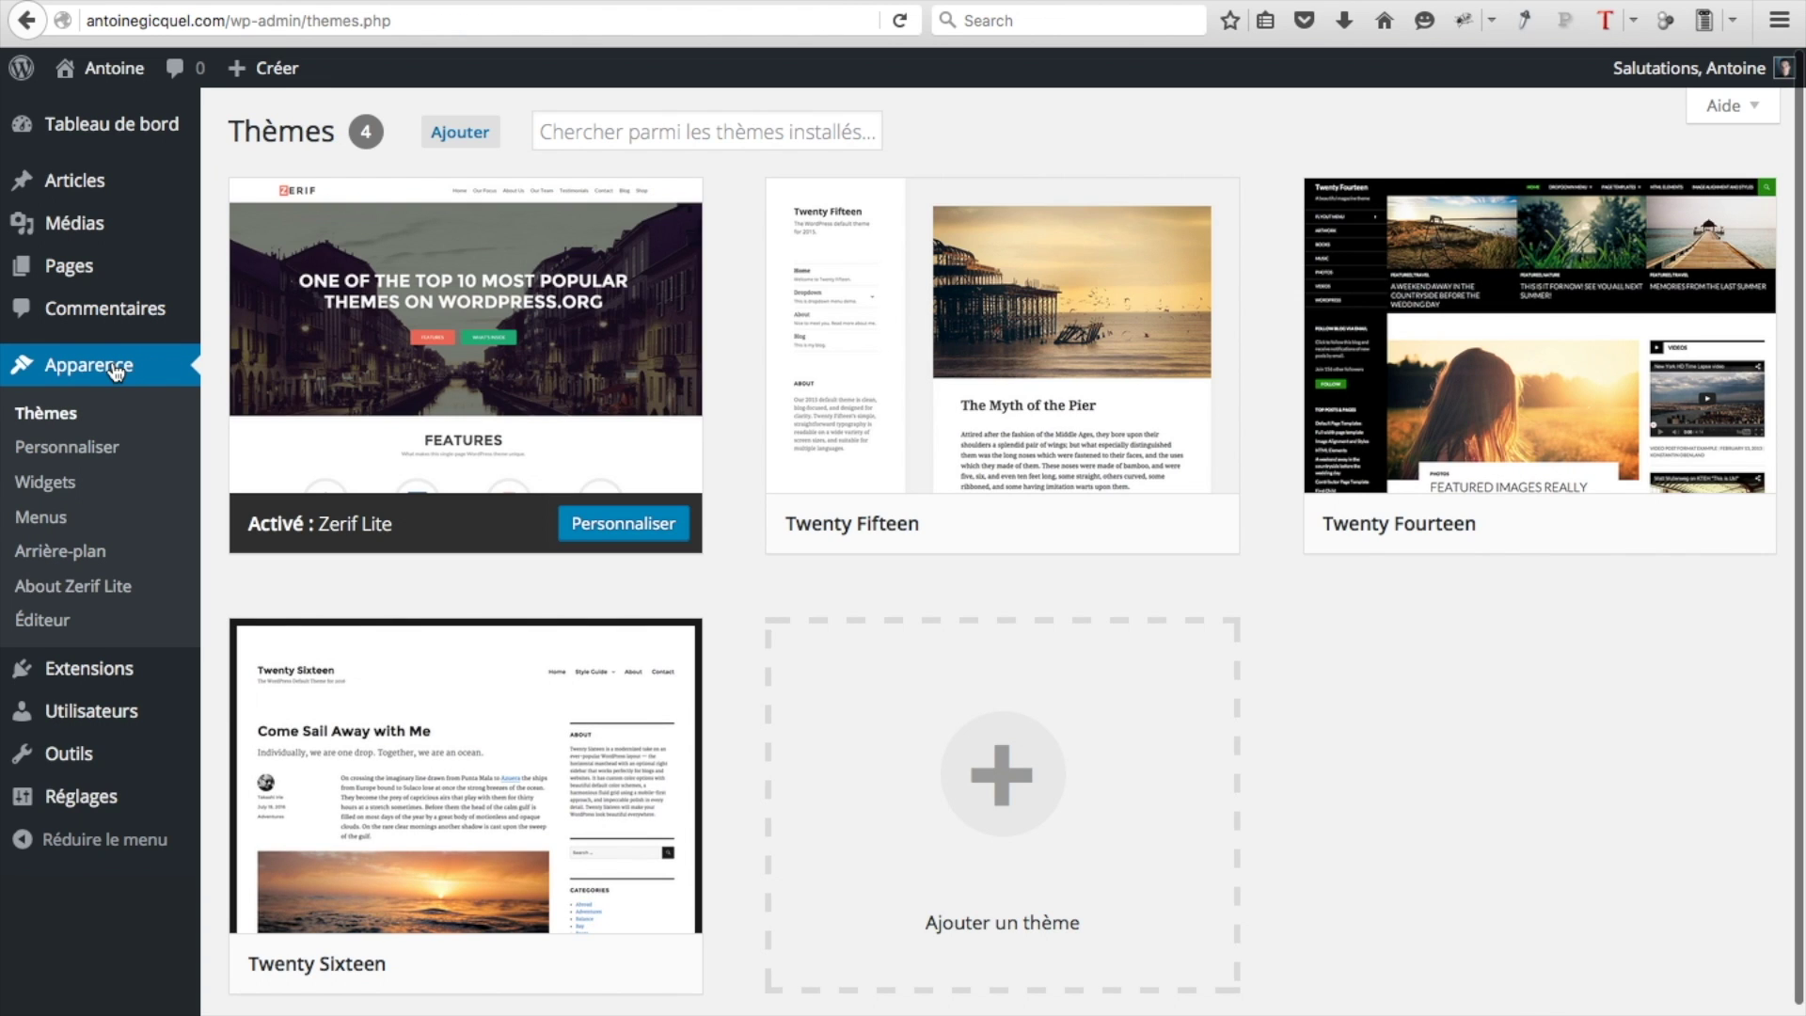
mouse_move(103, 85)
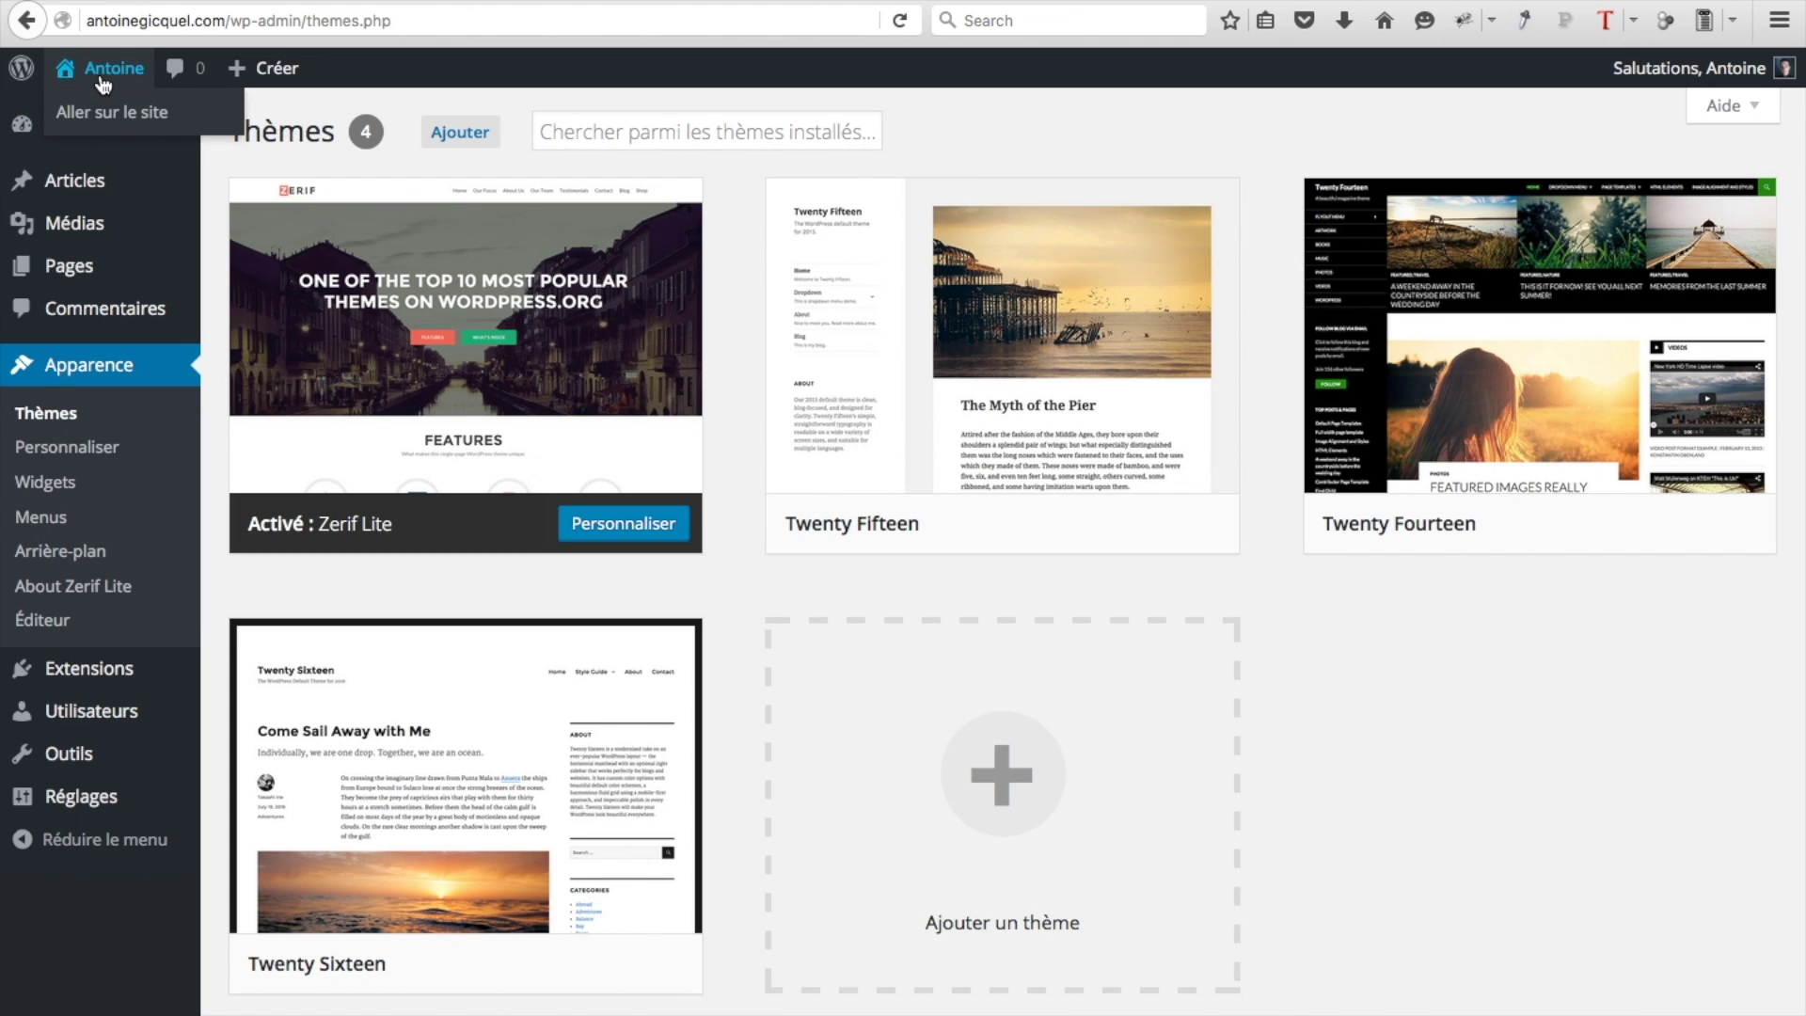
Visit the live site, scroll through the default Zerif front page, then open Personnaliser
left_click(94, 111)
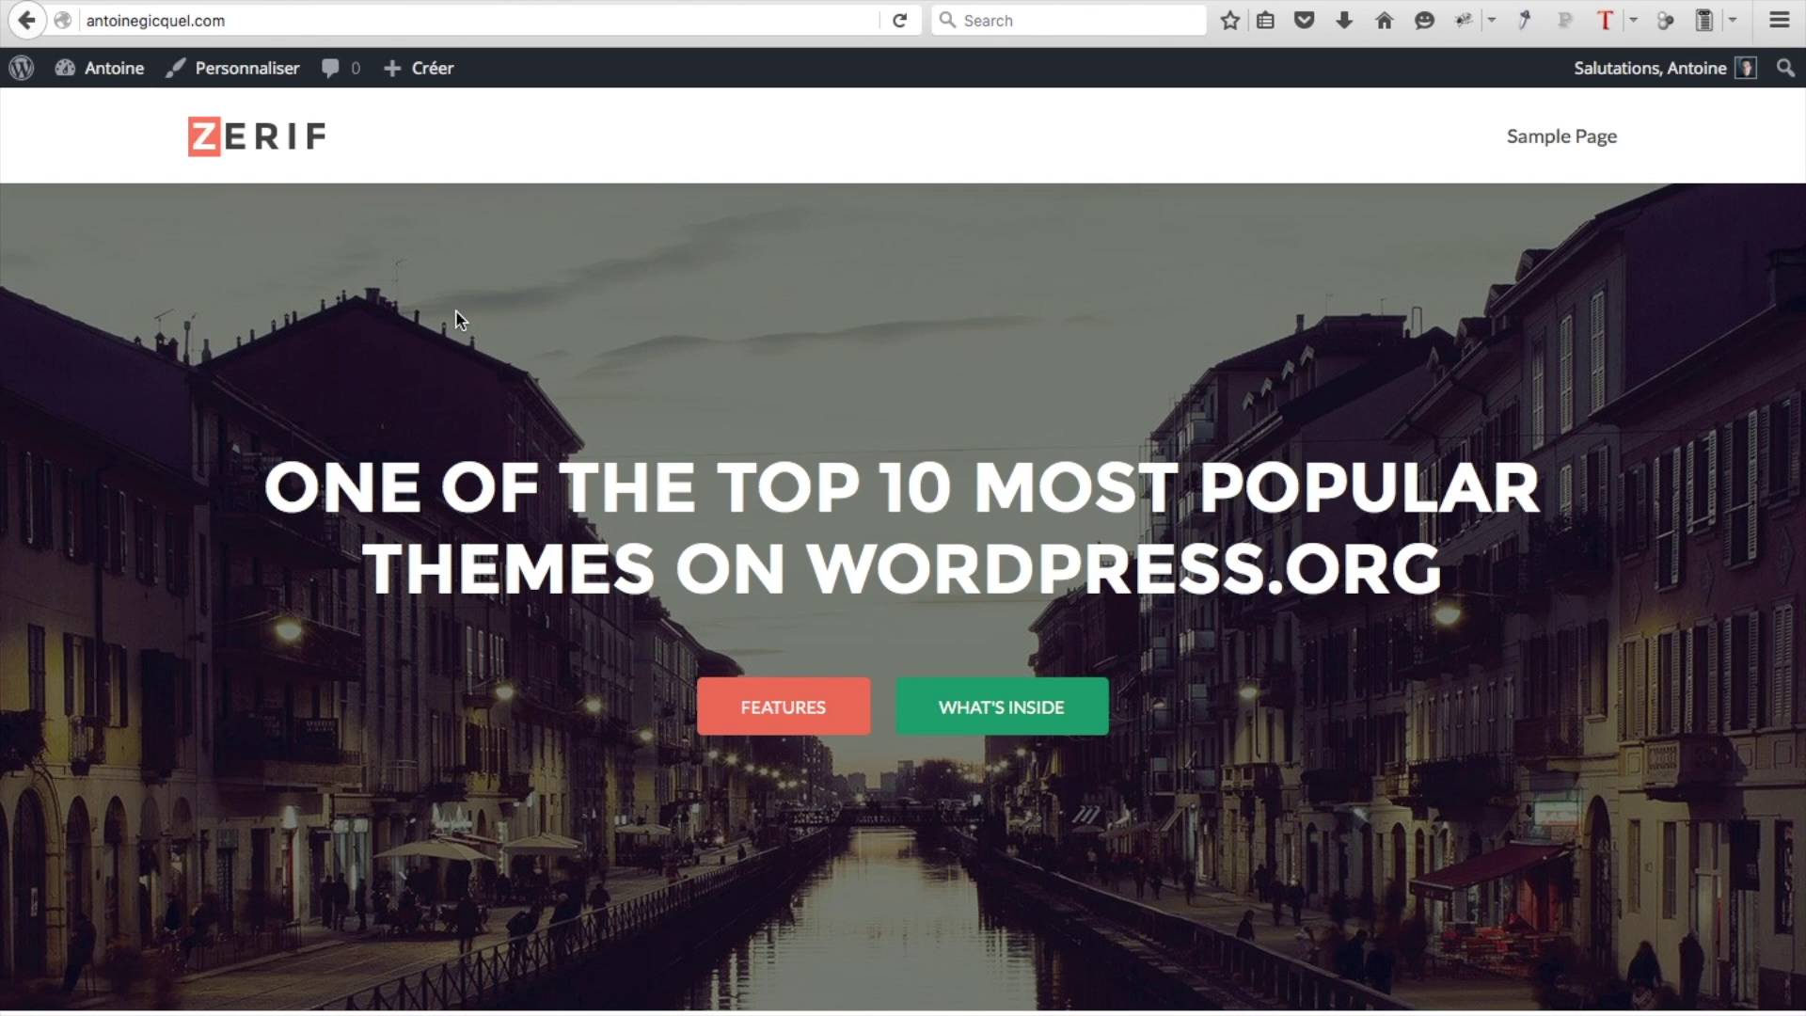
scroll(840, 740, "down", 9)
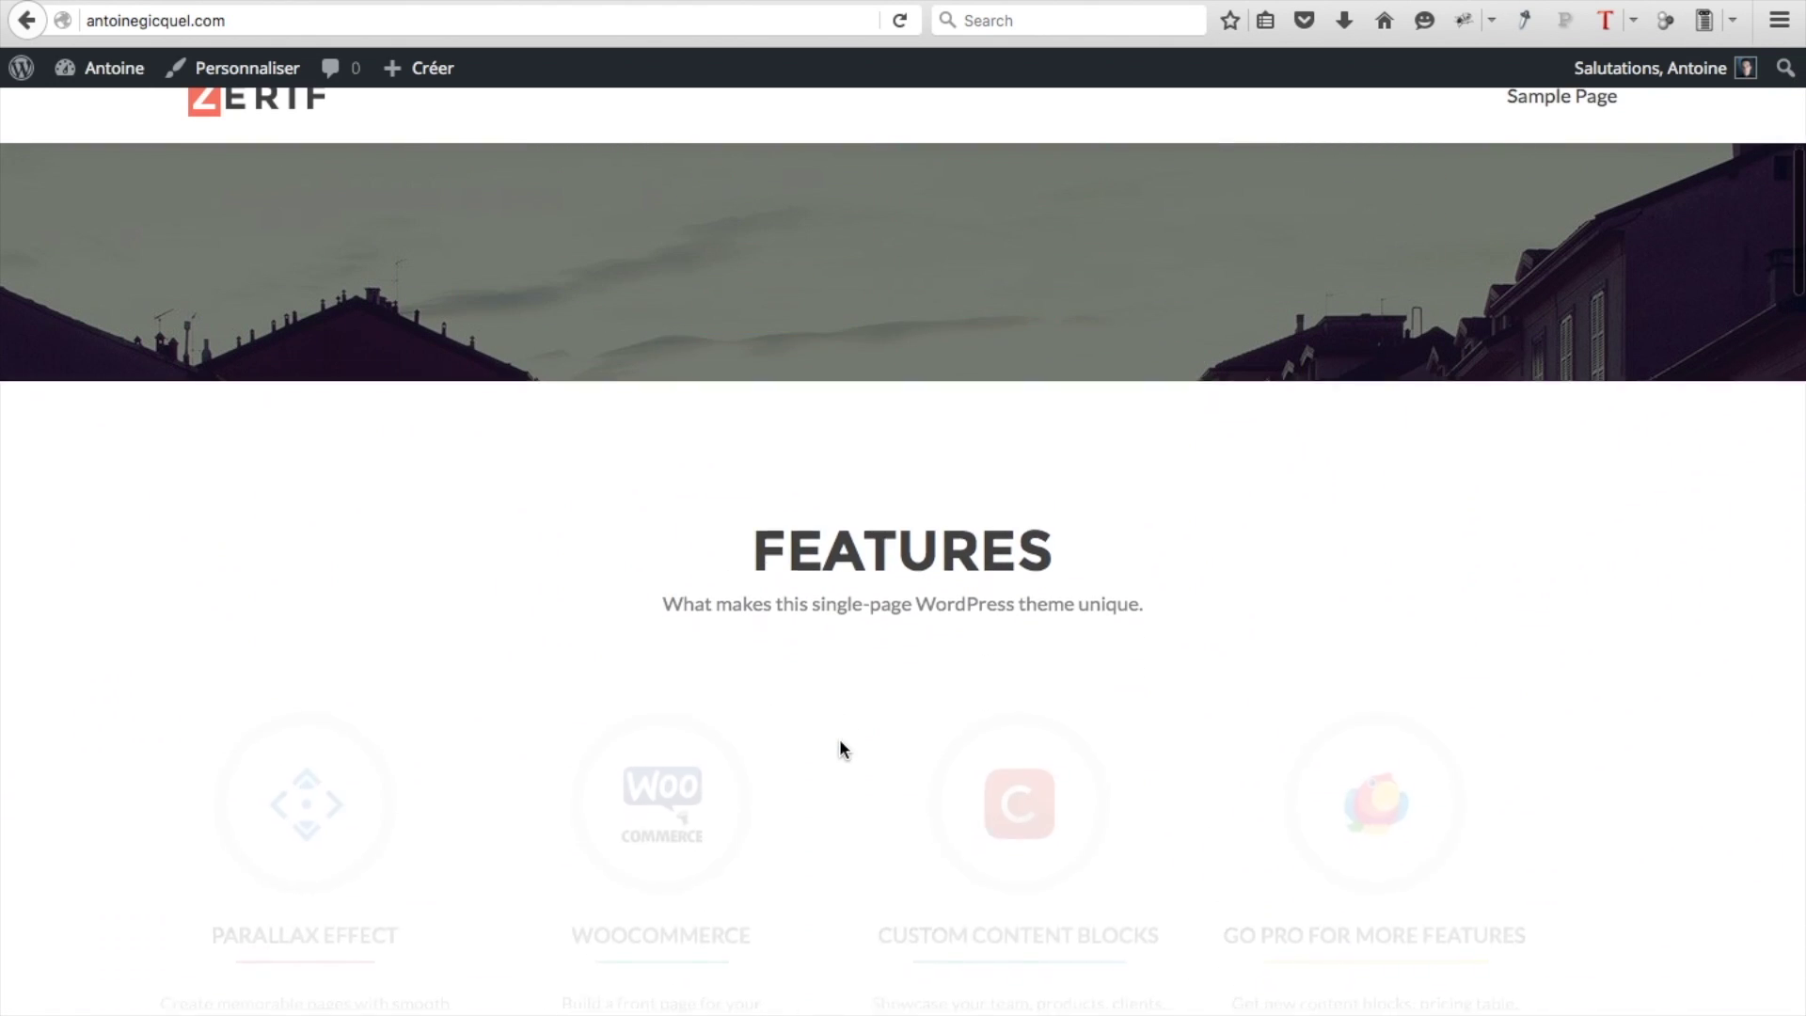
scroll(839, 740, "down", 14)
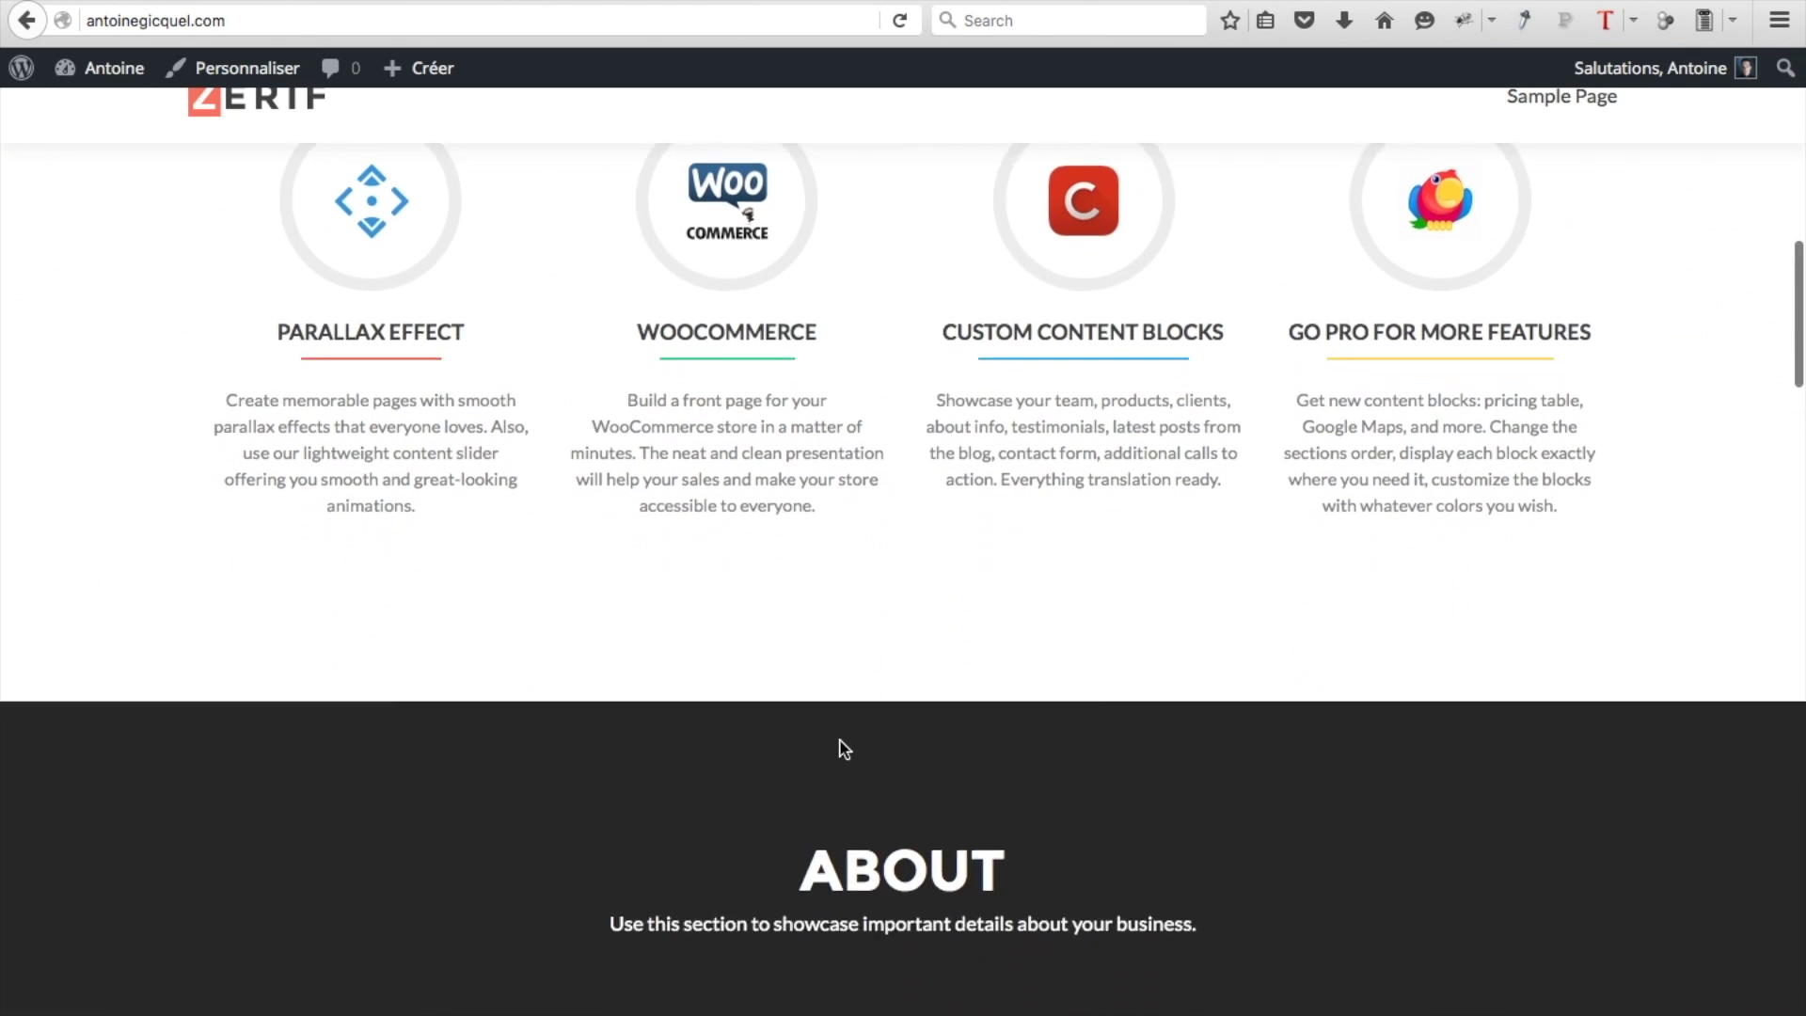
scroll(839, 740, "down", 10)
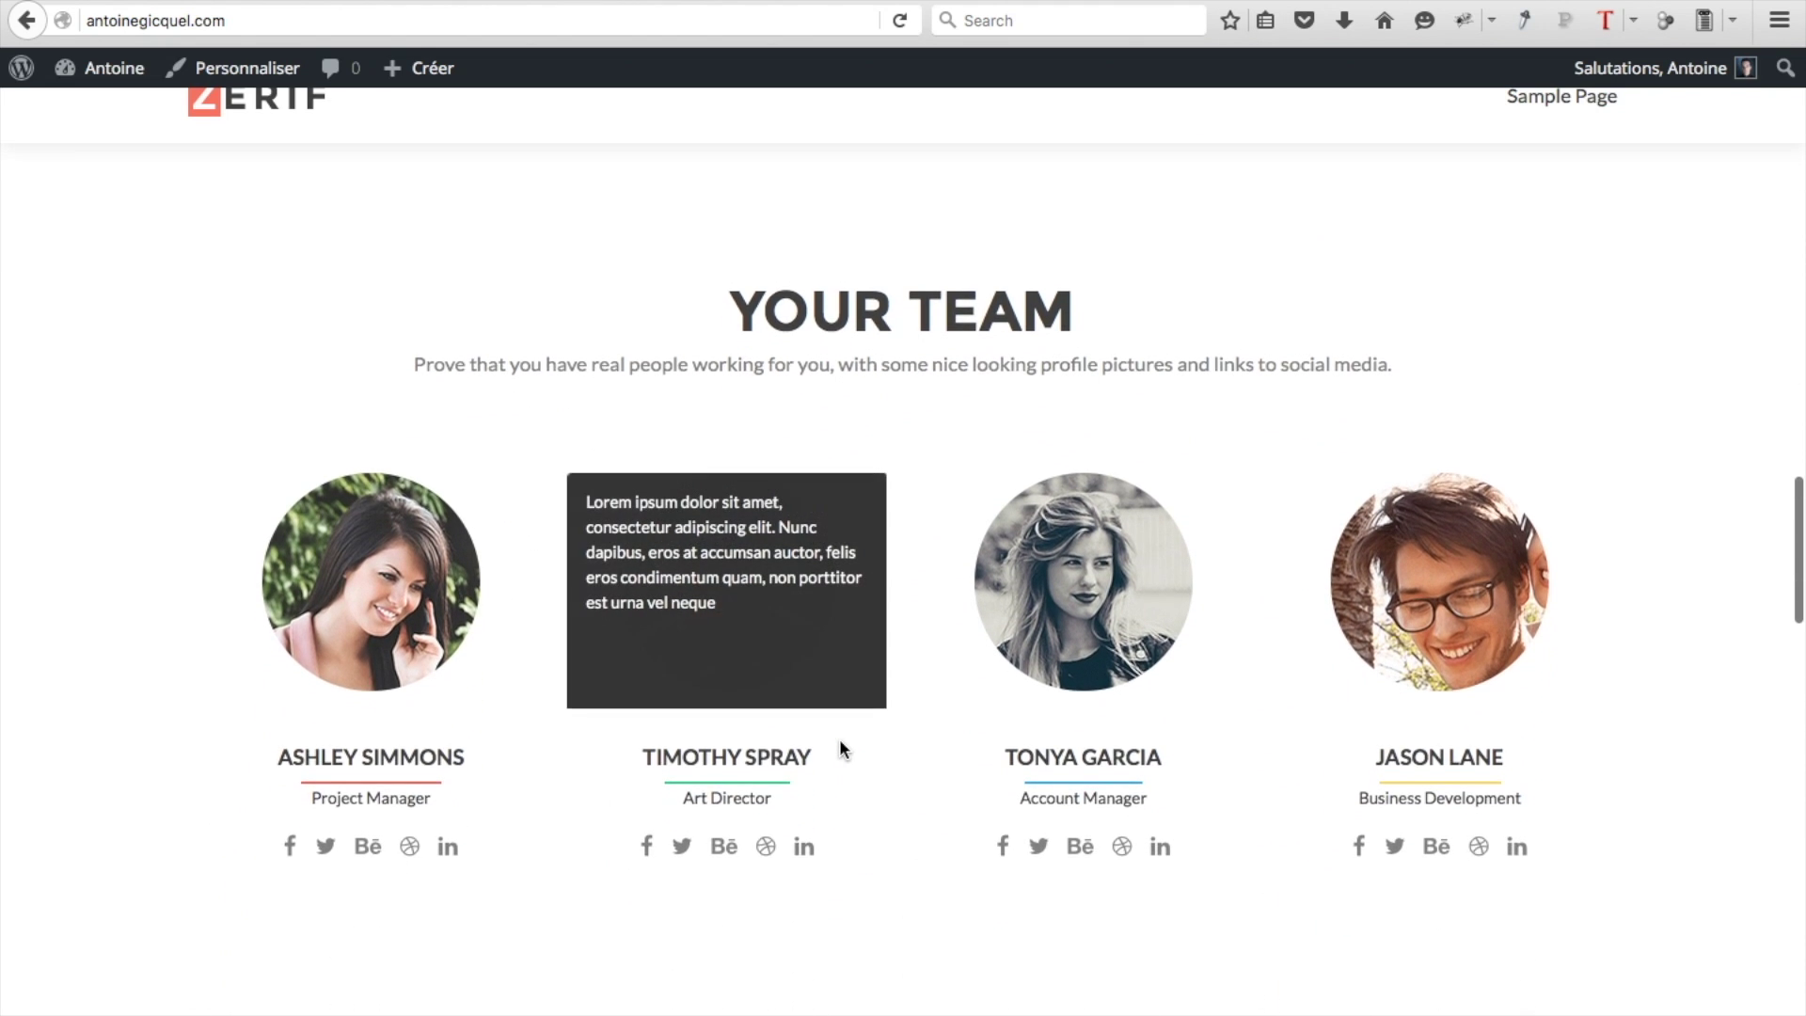
scroll(840, 740, "down", 12)
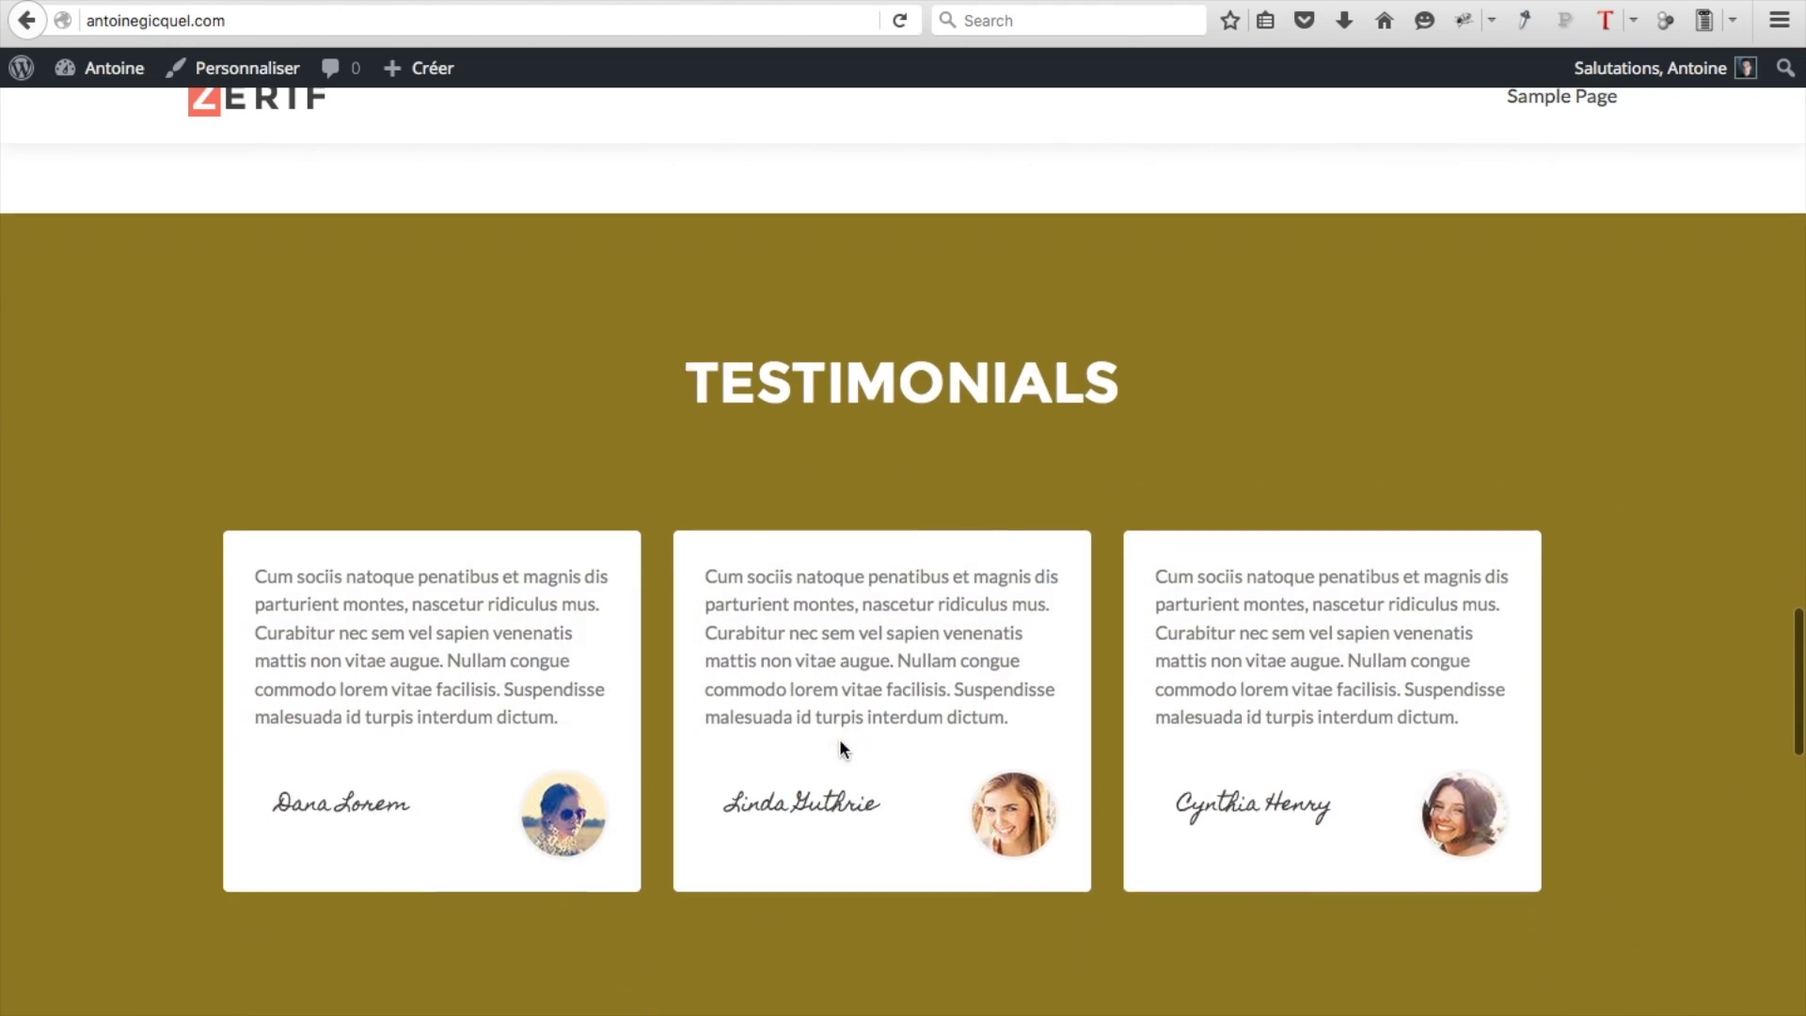
scroll(839, 740, "down", 8)
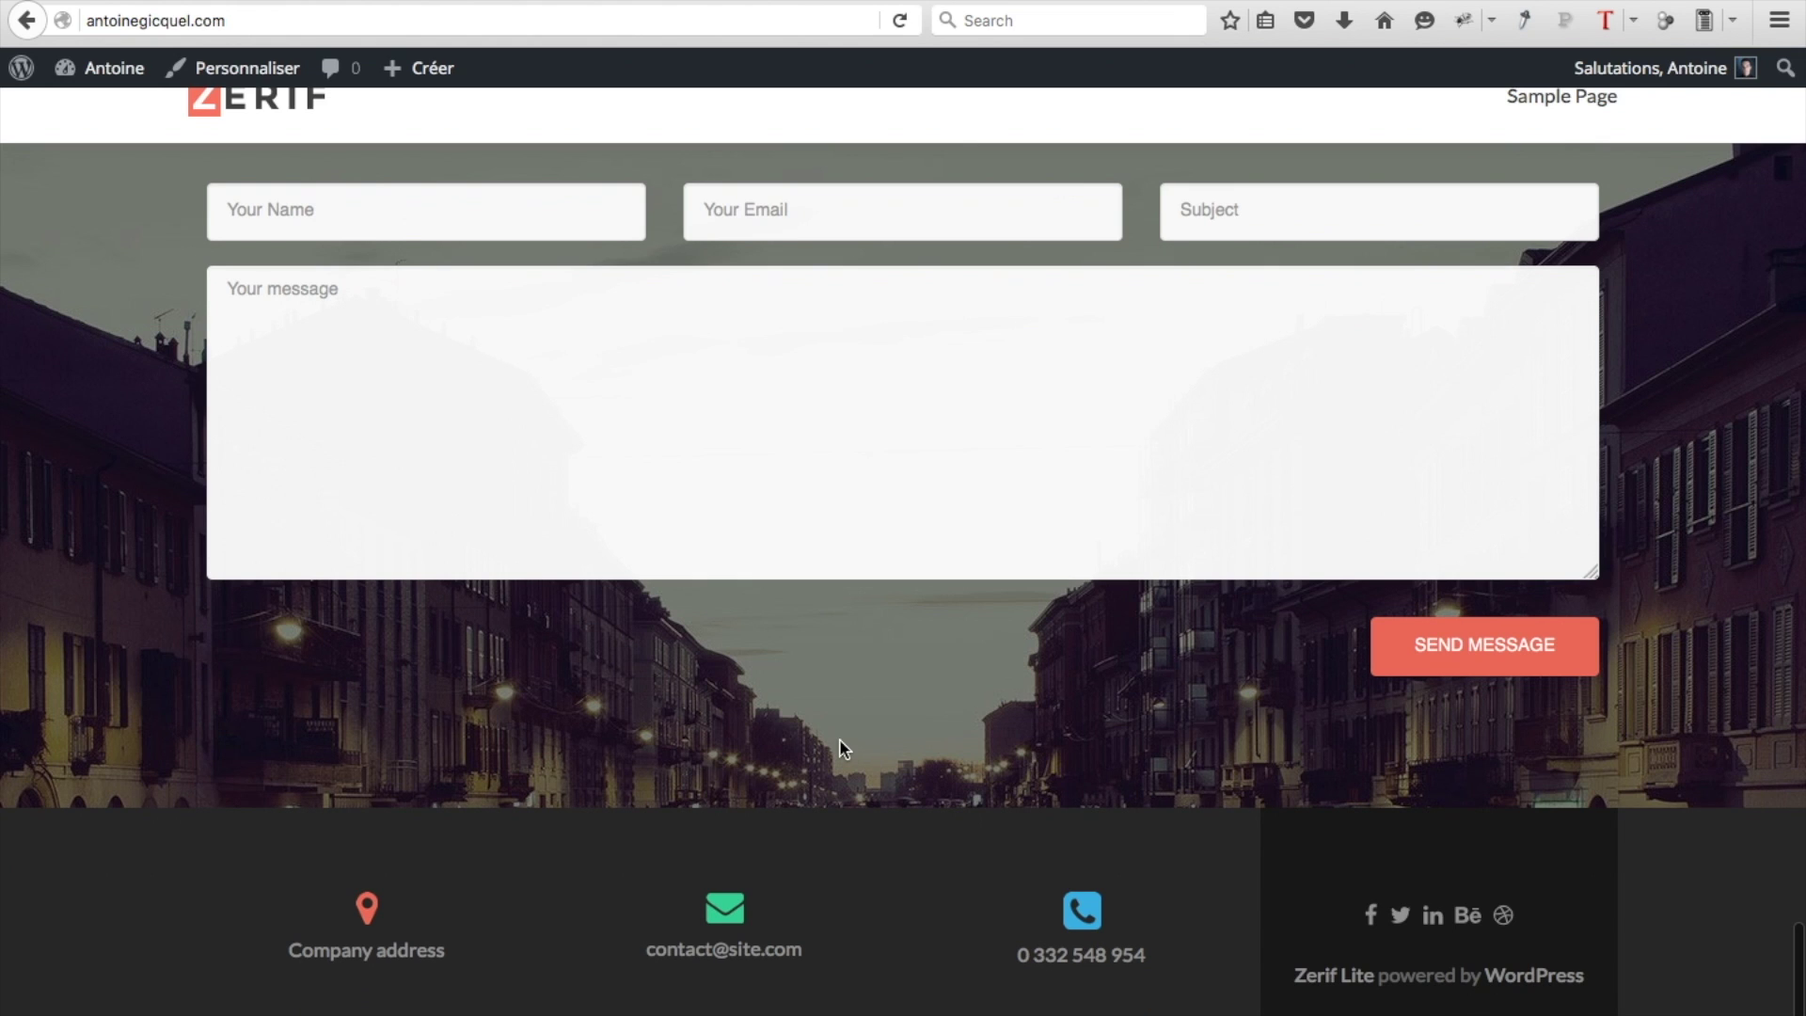
scroll(692, 346, "up", 20)
scroll(692, 346, "up", 10)
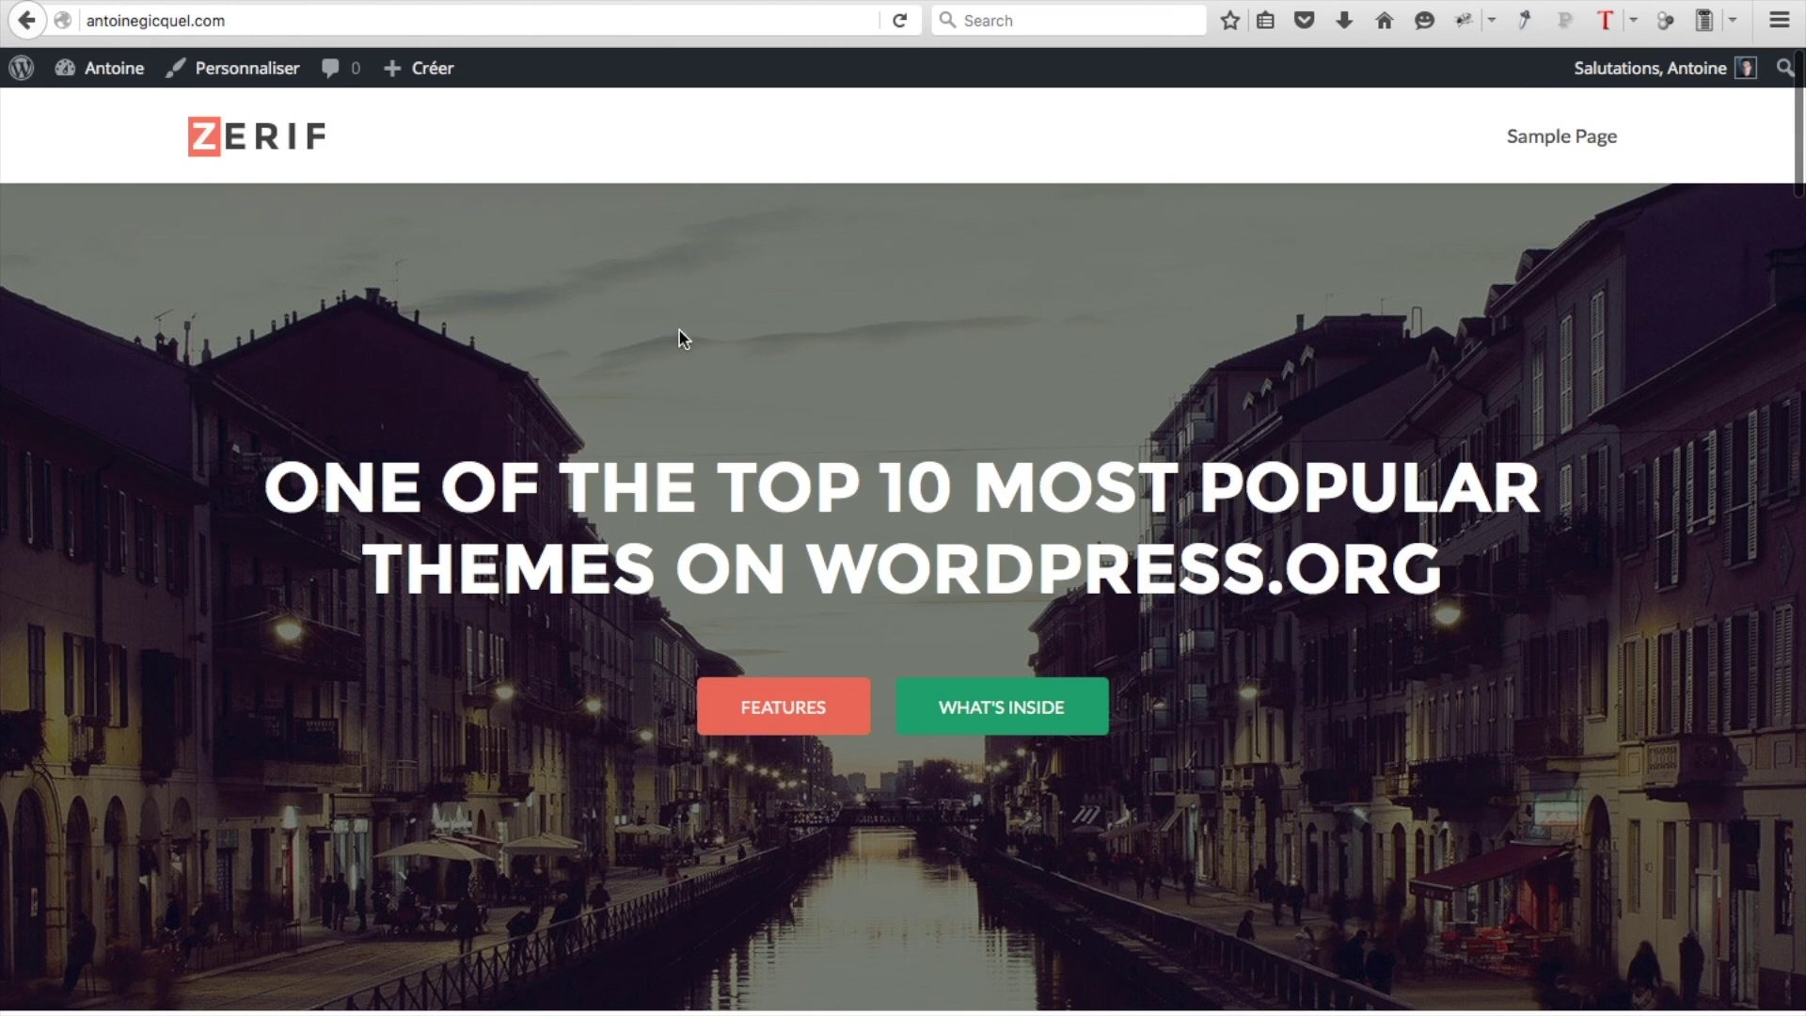
left_click(242, 85)
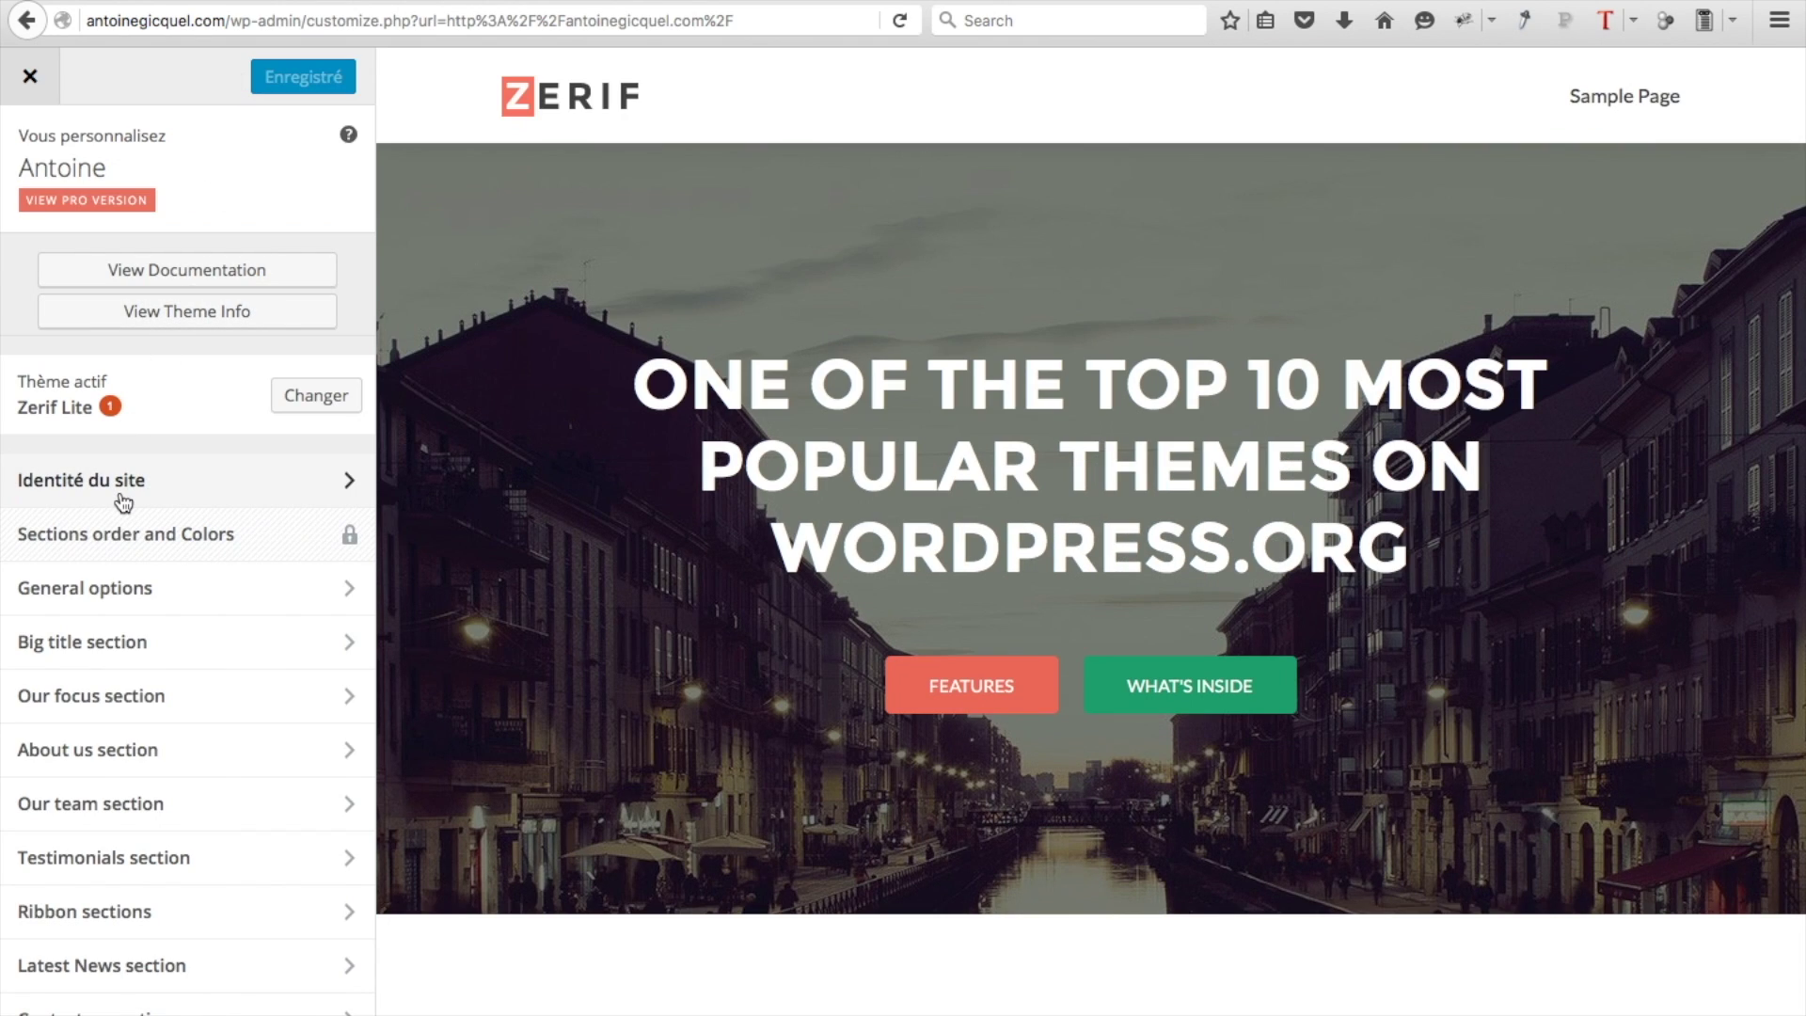
Upload logo.png and set it as the Logo under Identité du site
left_click(123, 501)
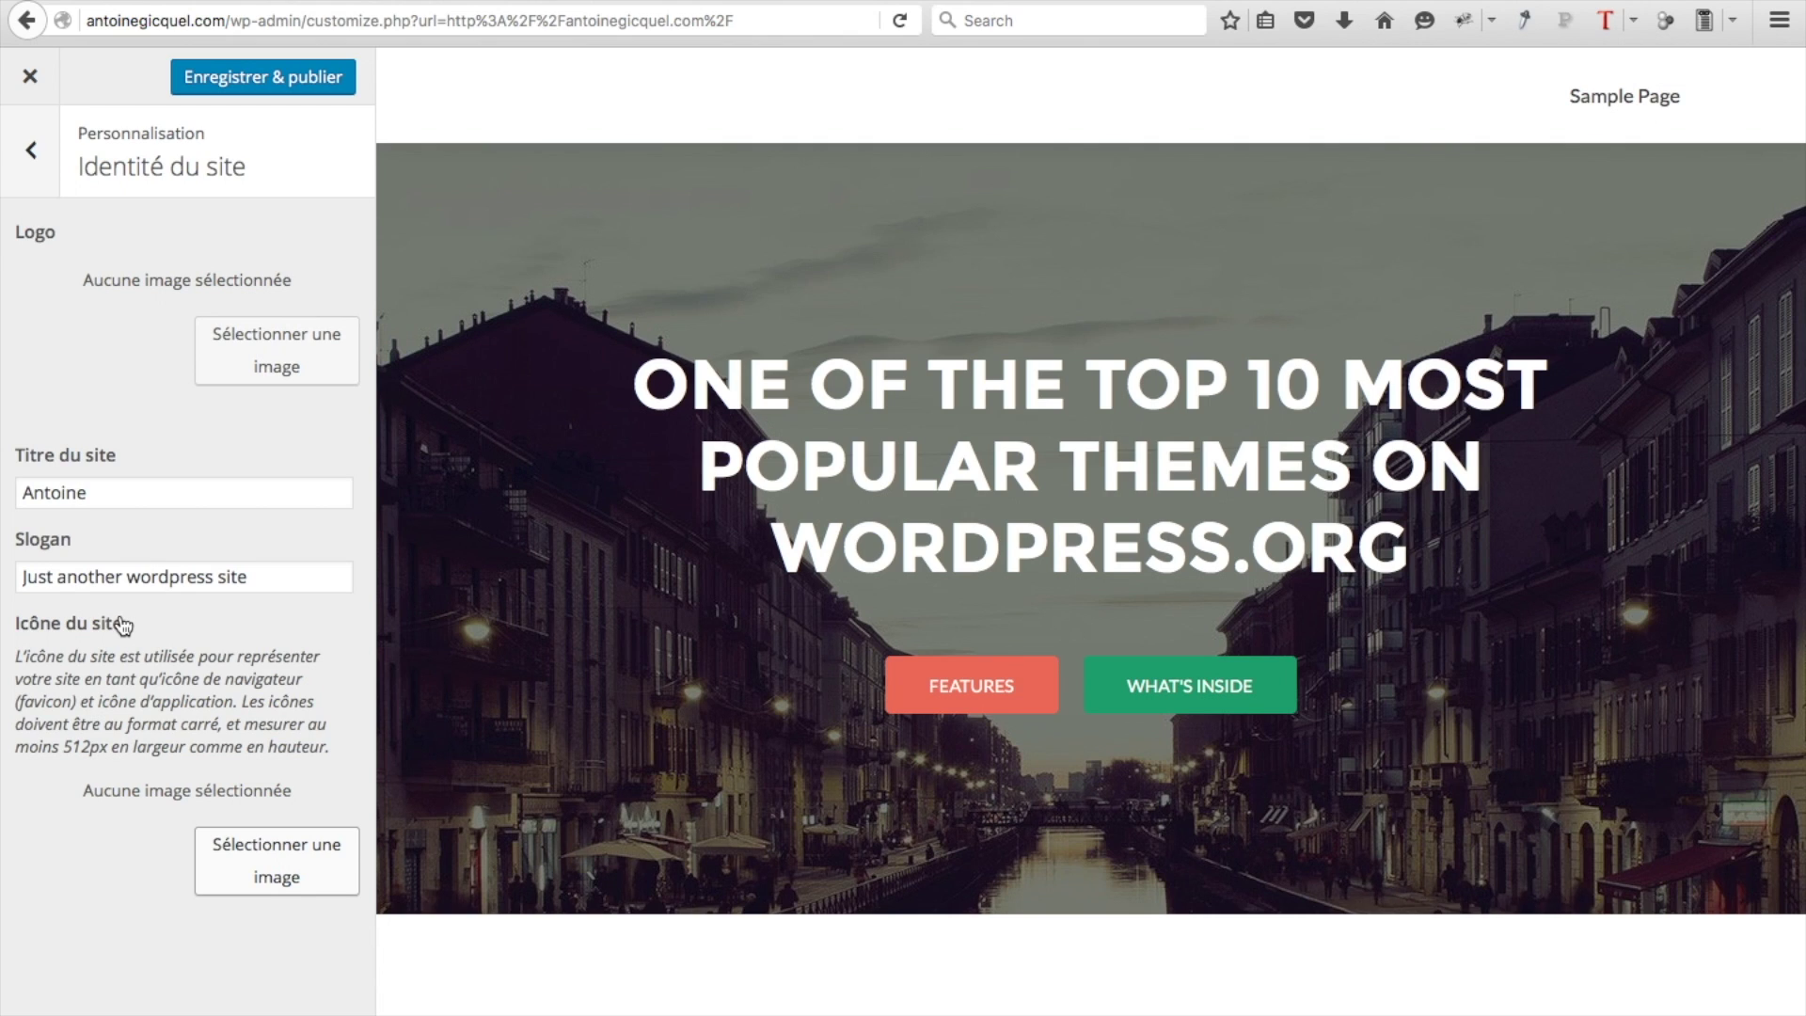
left_click(263, 367)
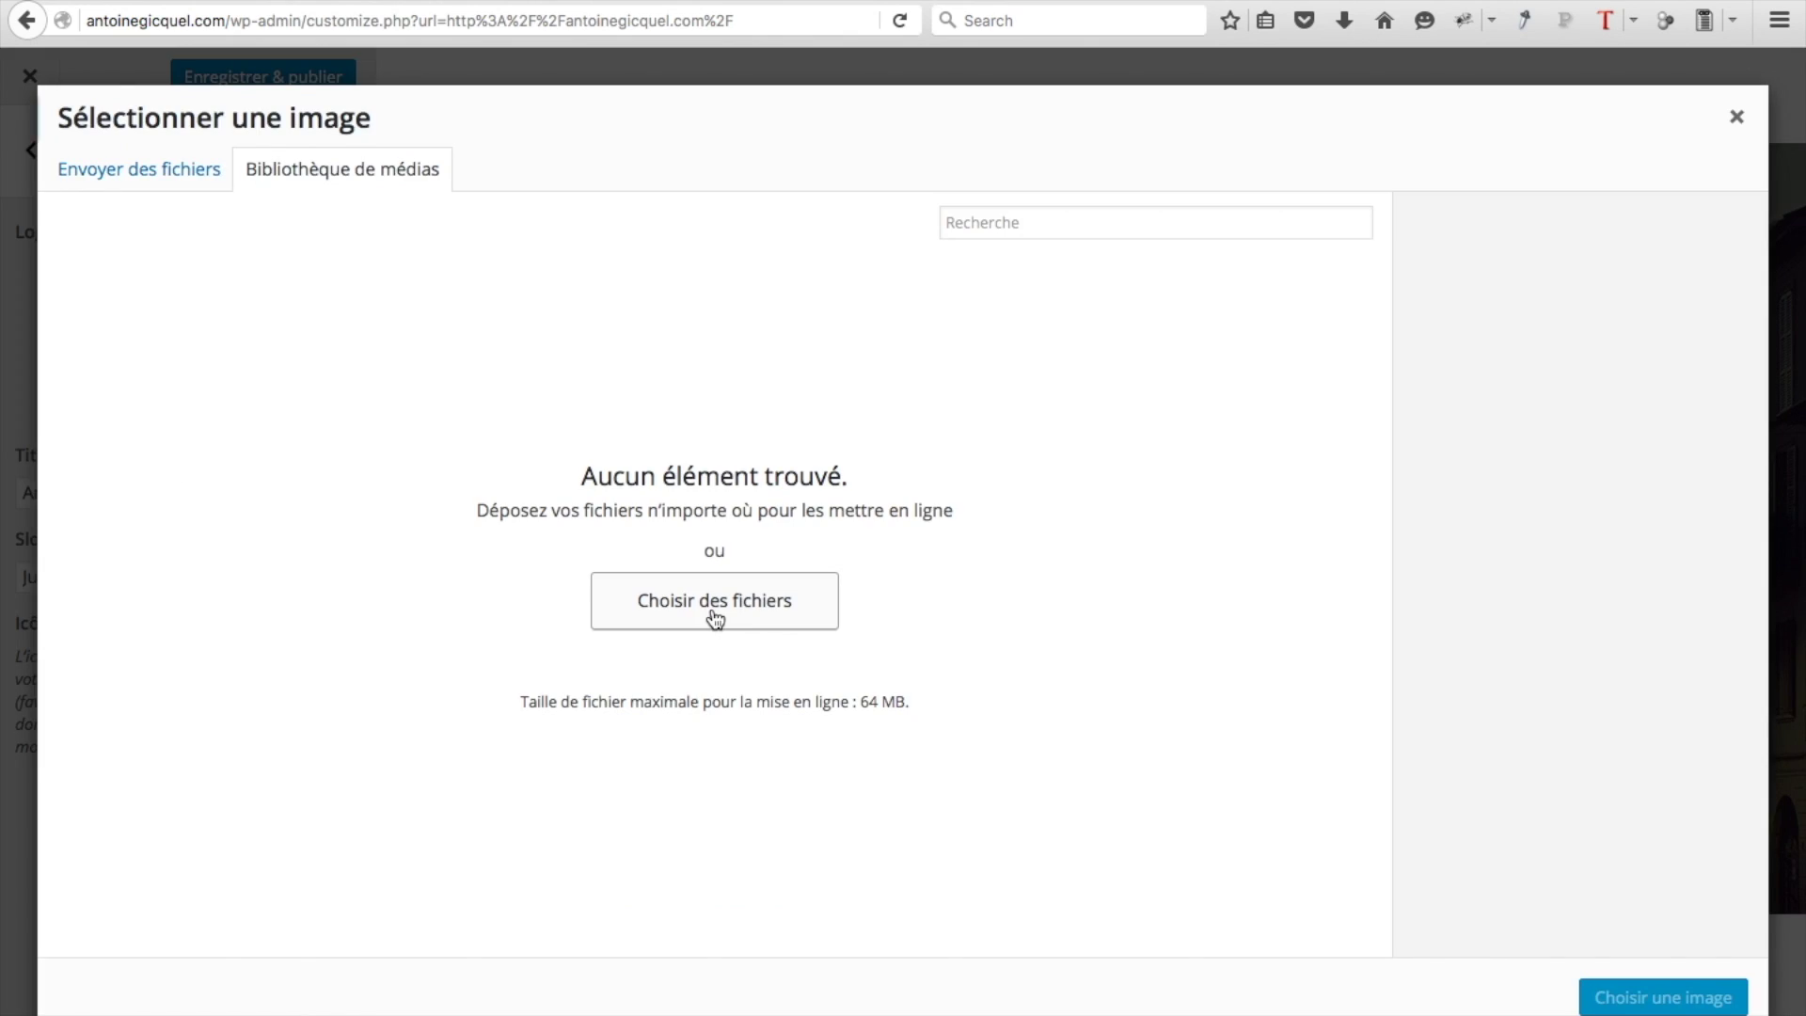
left_click(715, 617)
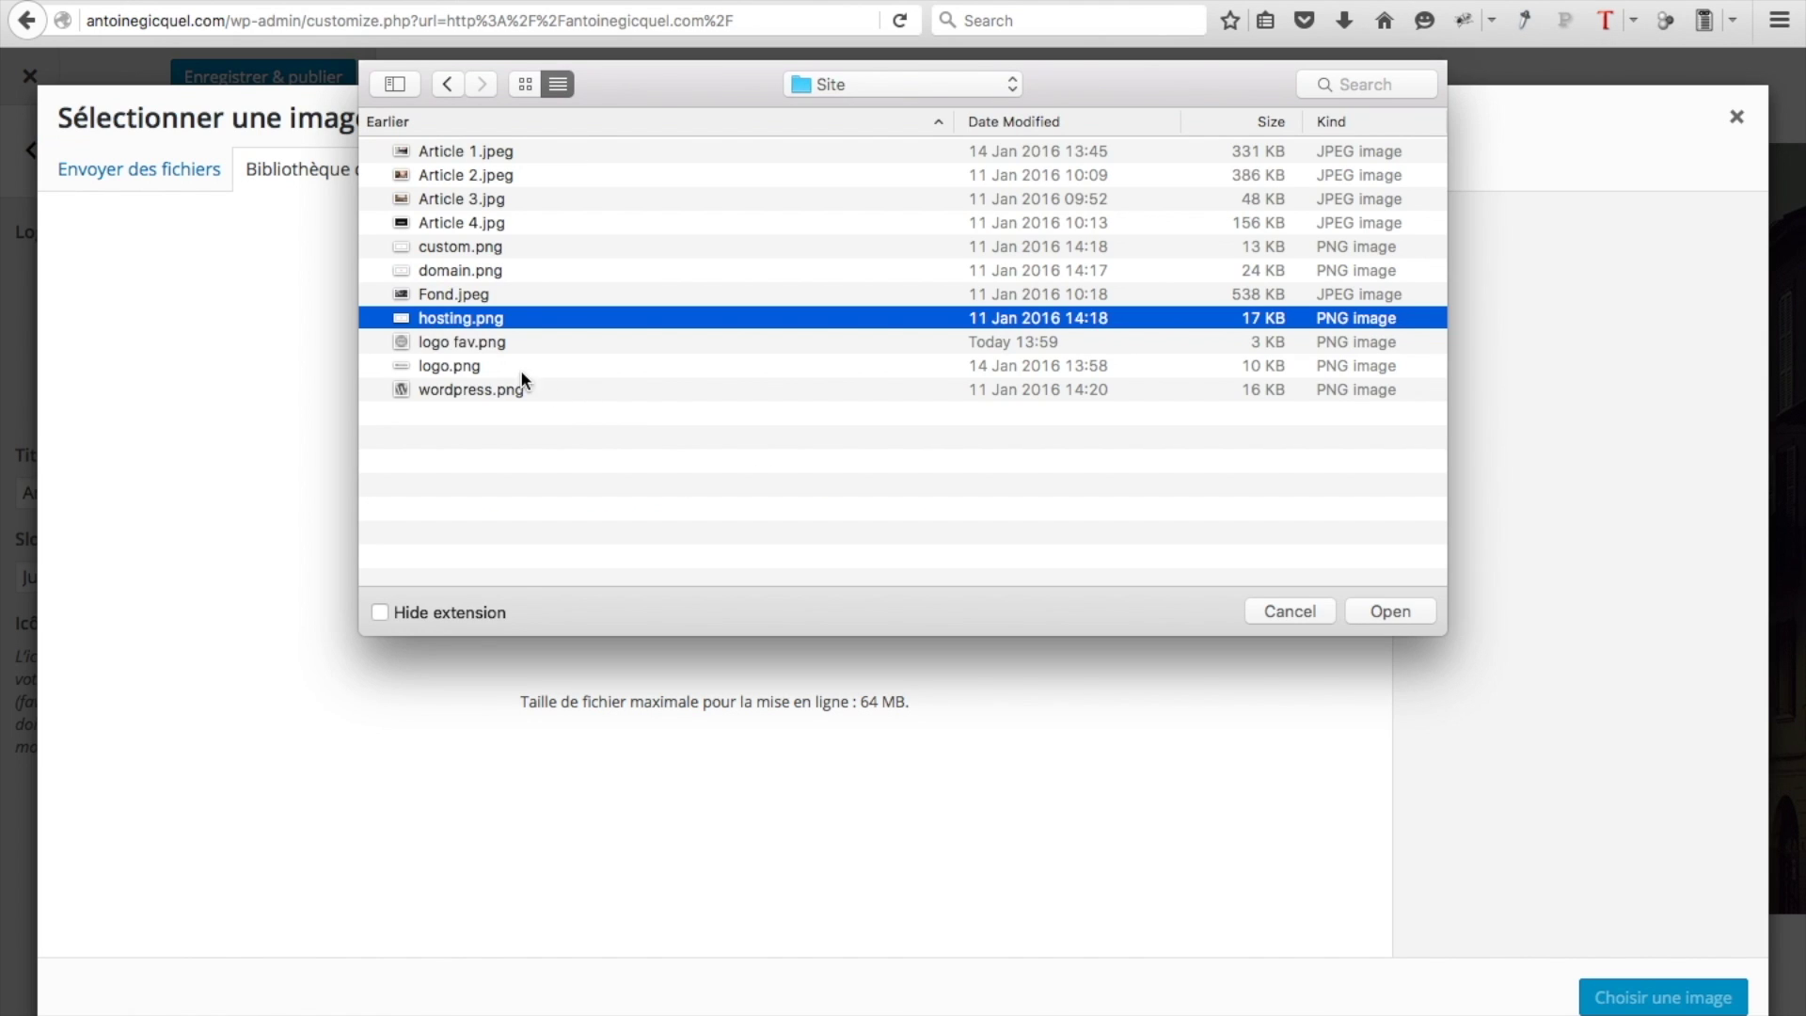
double_click(455, 365)
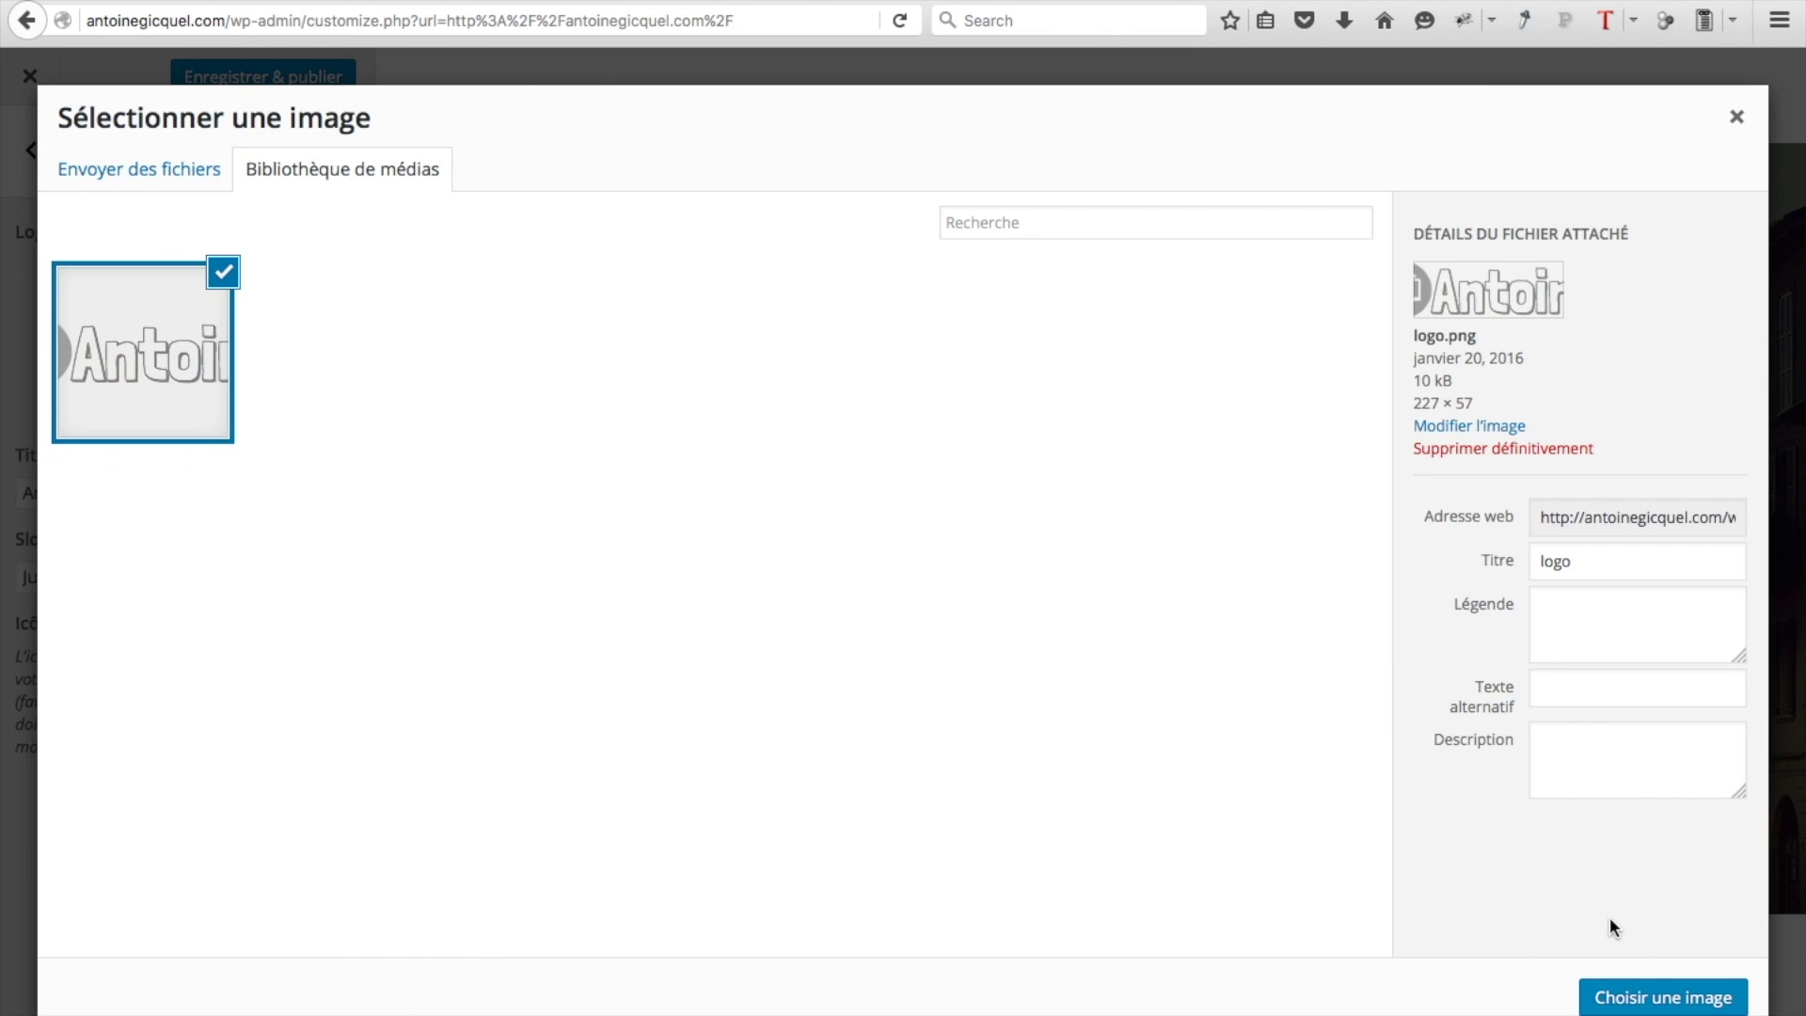
left_click(1660, 999)
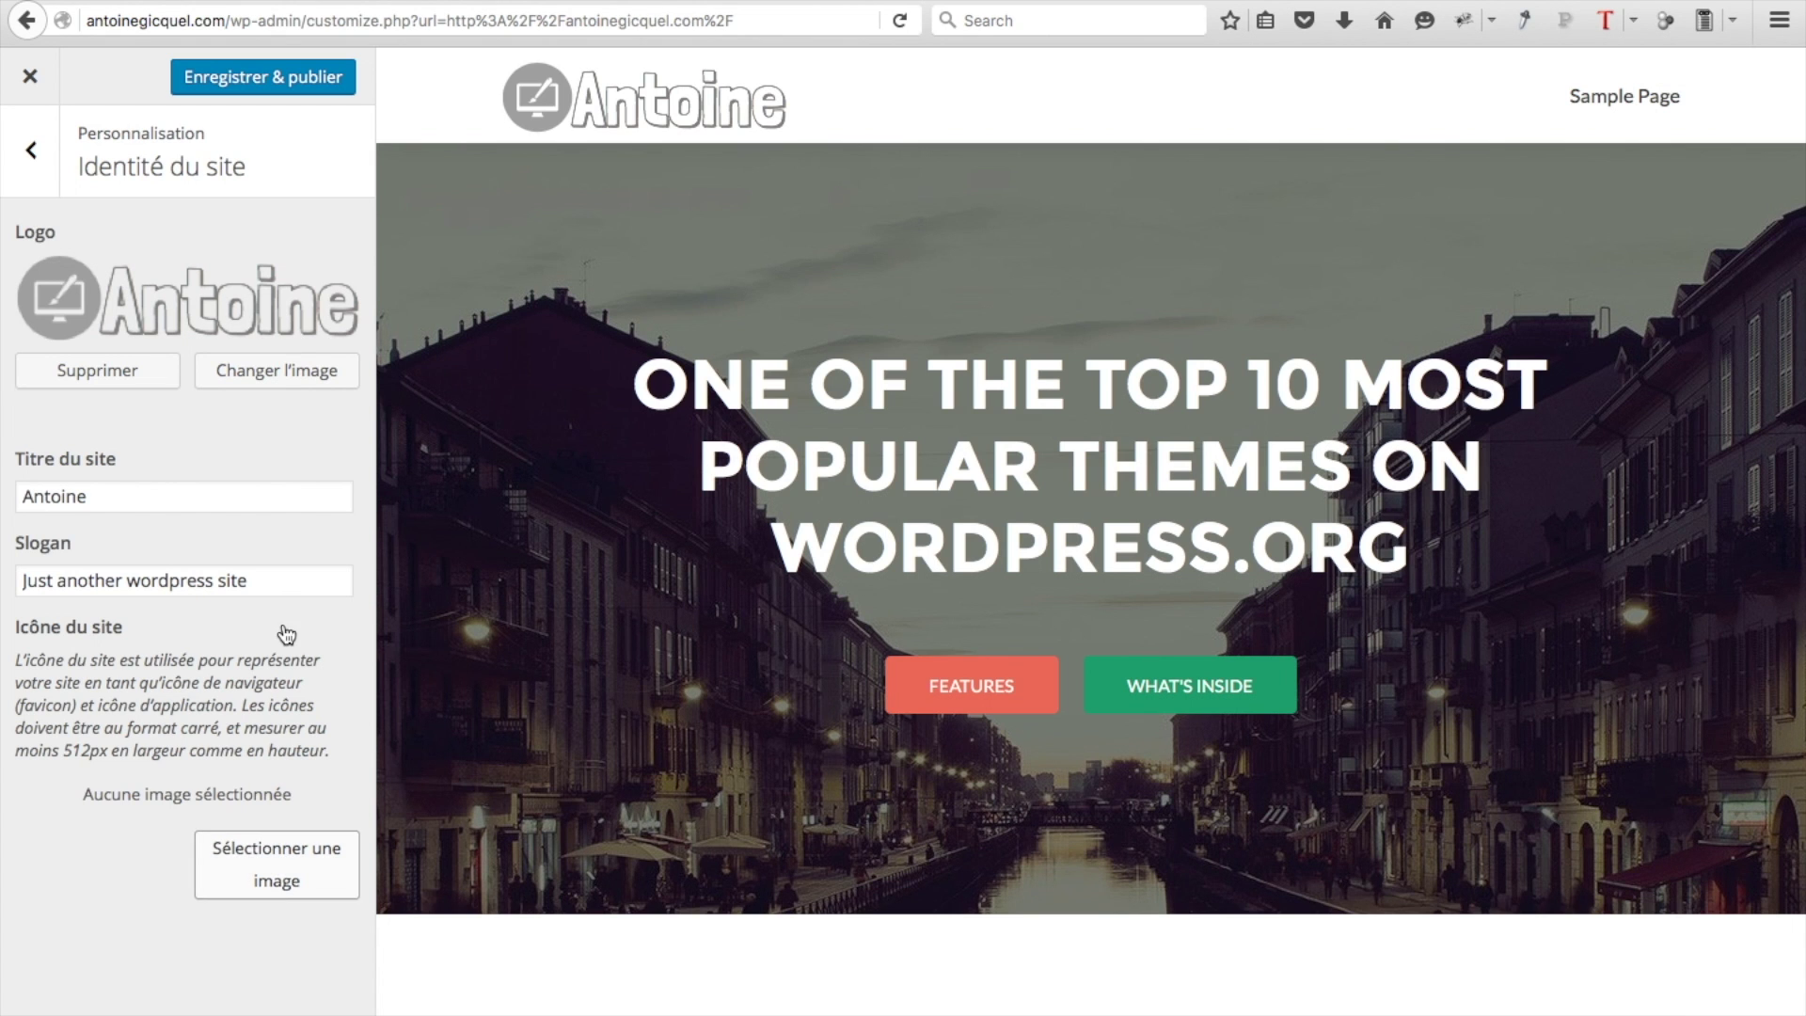
left_click(94, 497)
Replace the default slogan with the pasted French text 'Créez un site web'
triple_click(278, 585)
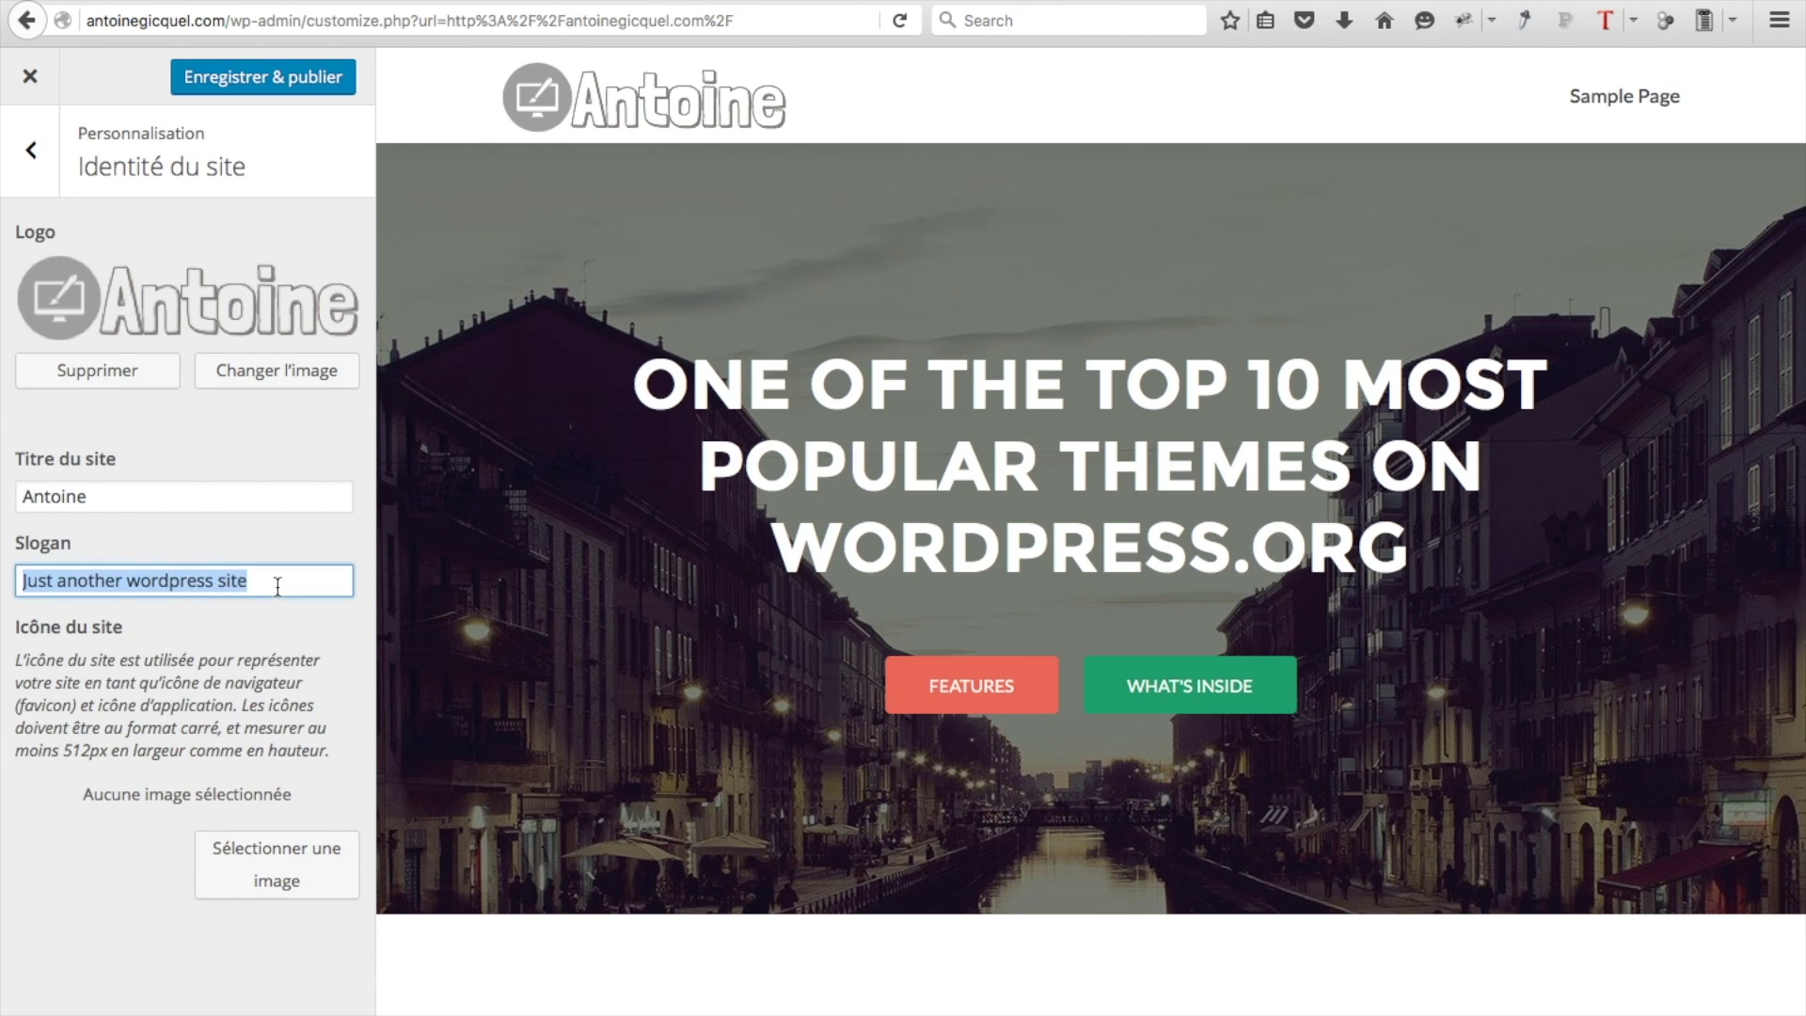
type("Créez un site web")
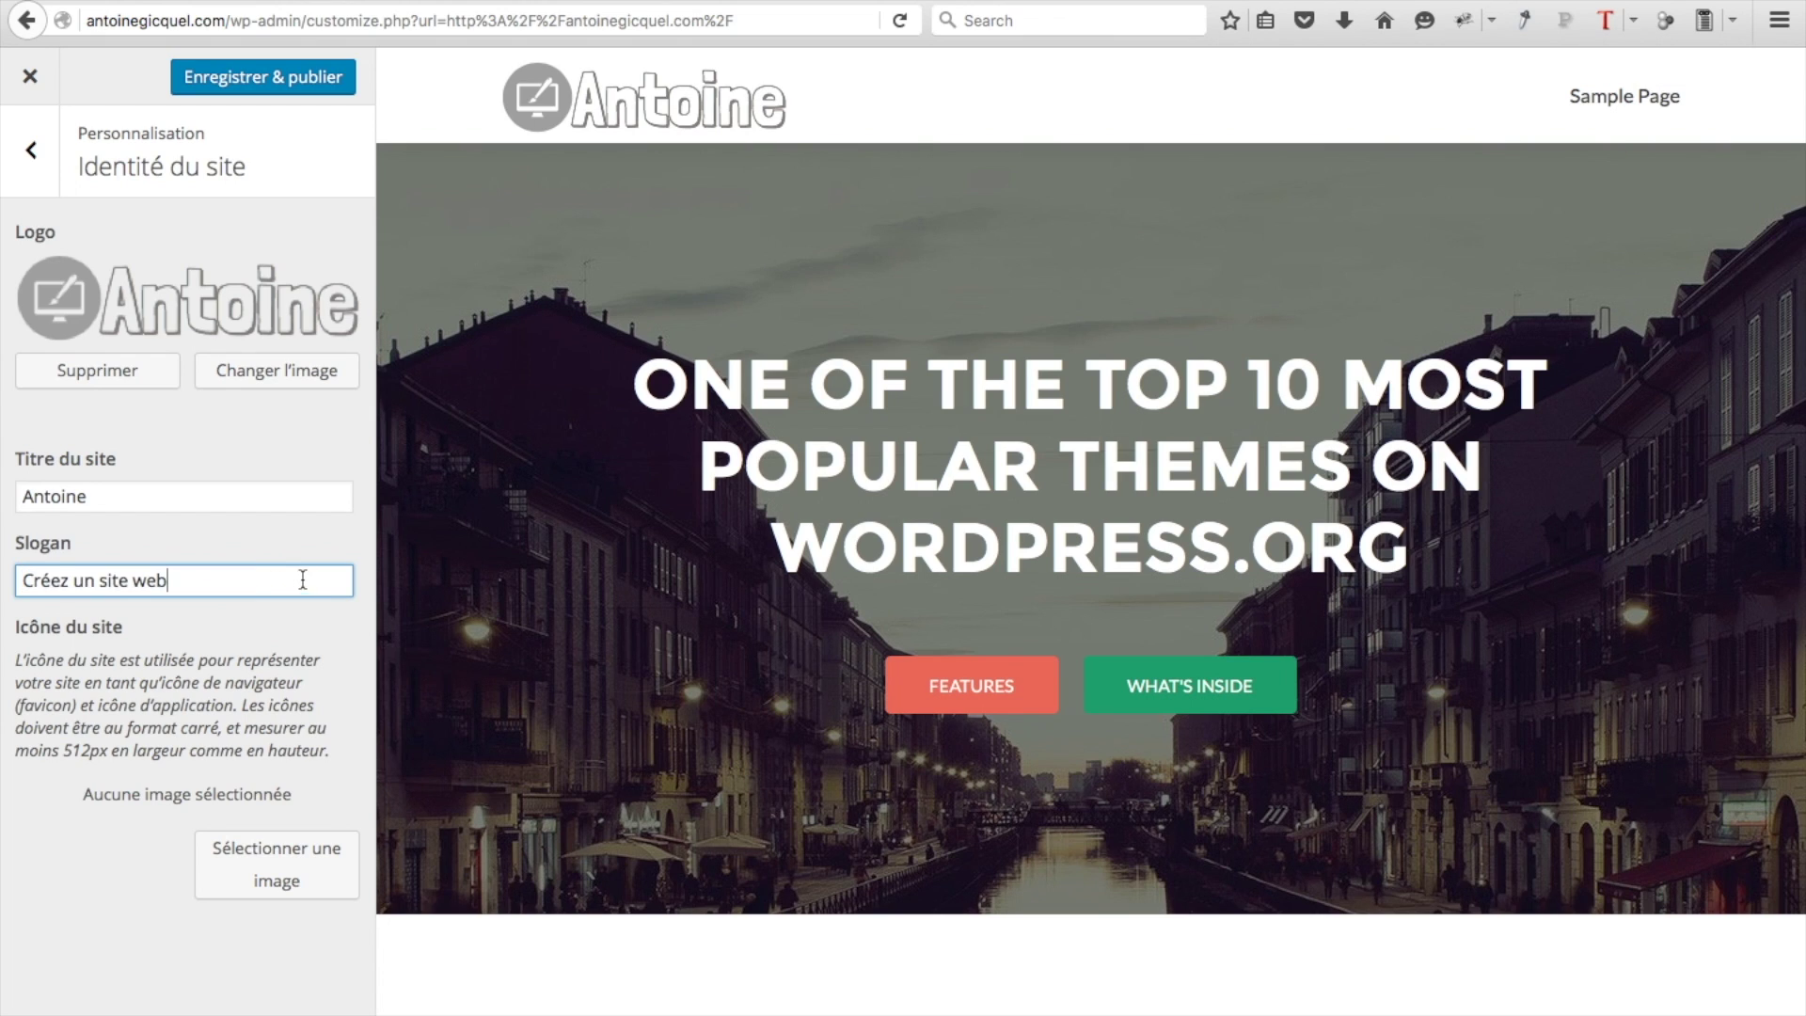
key("Tab")
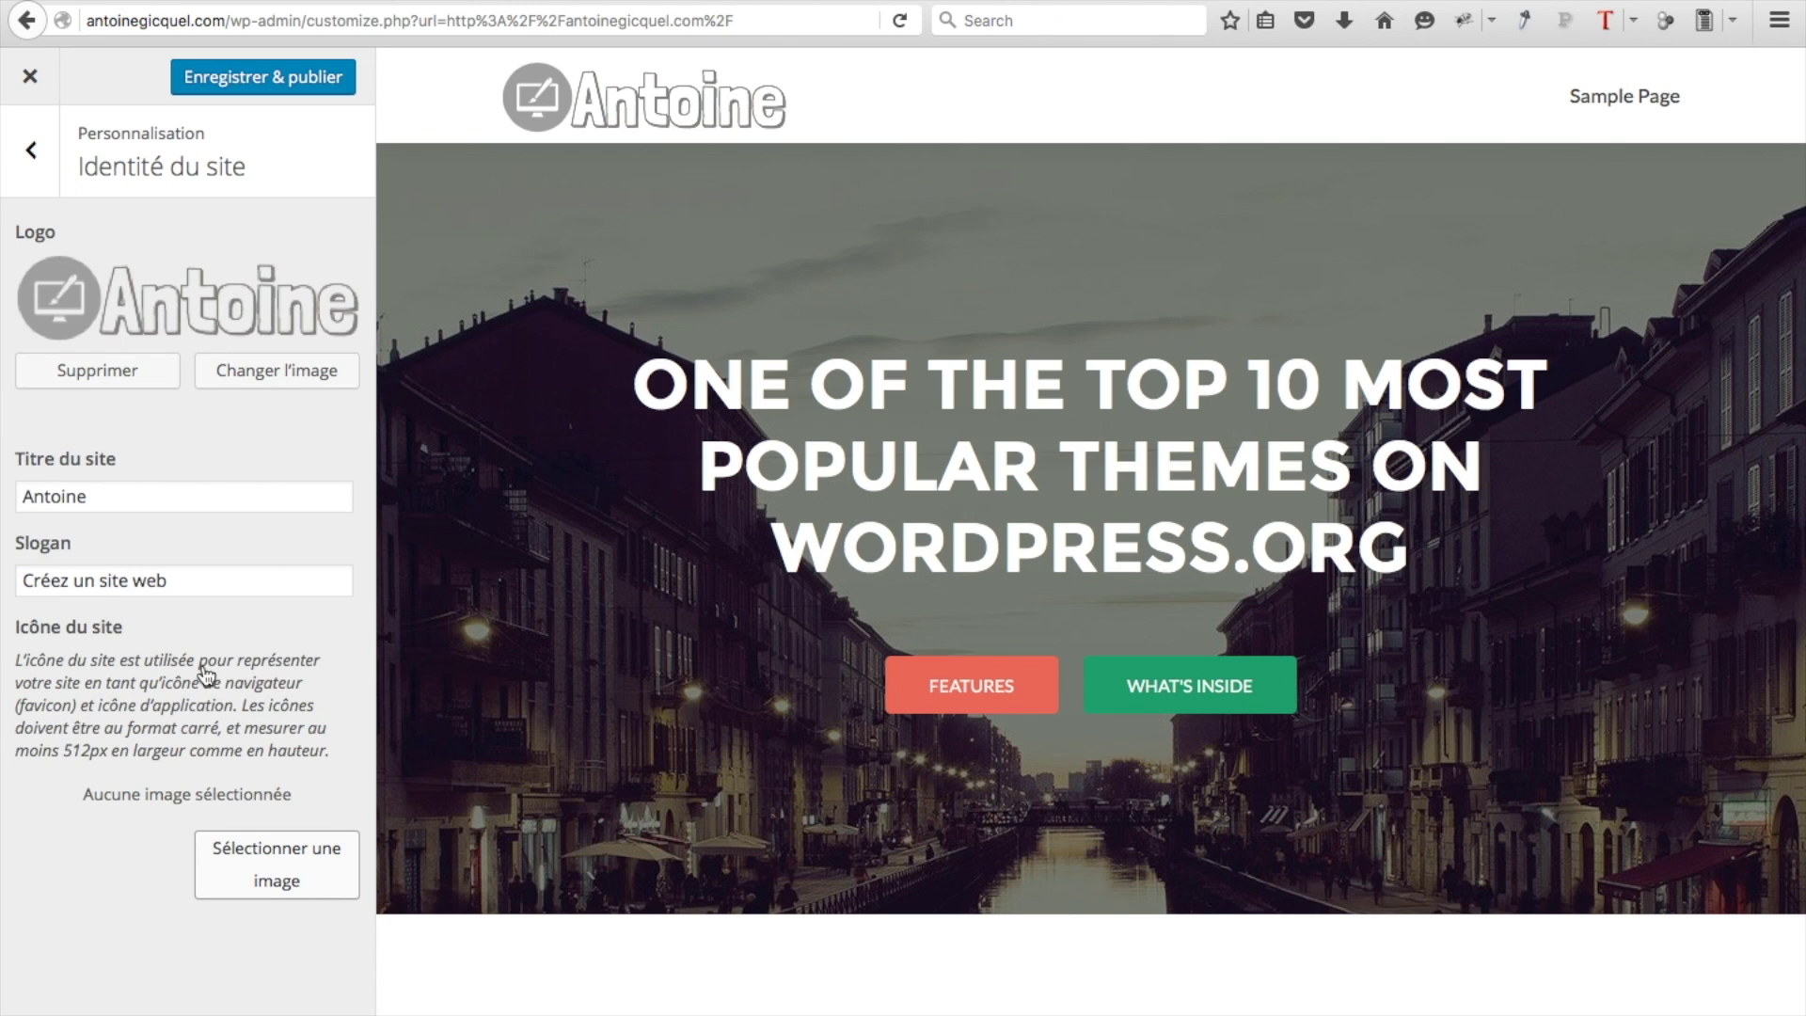
mouse_move(297, 42)
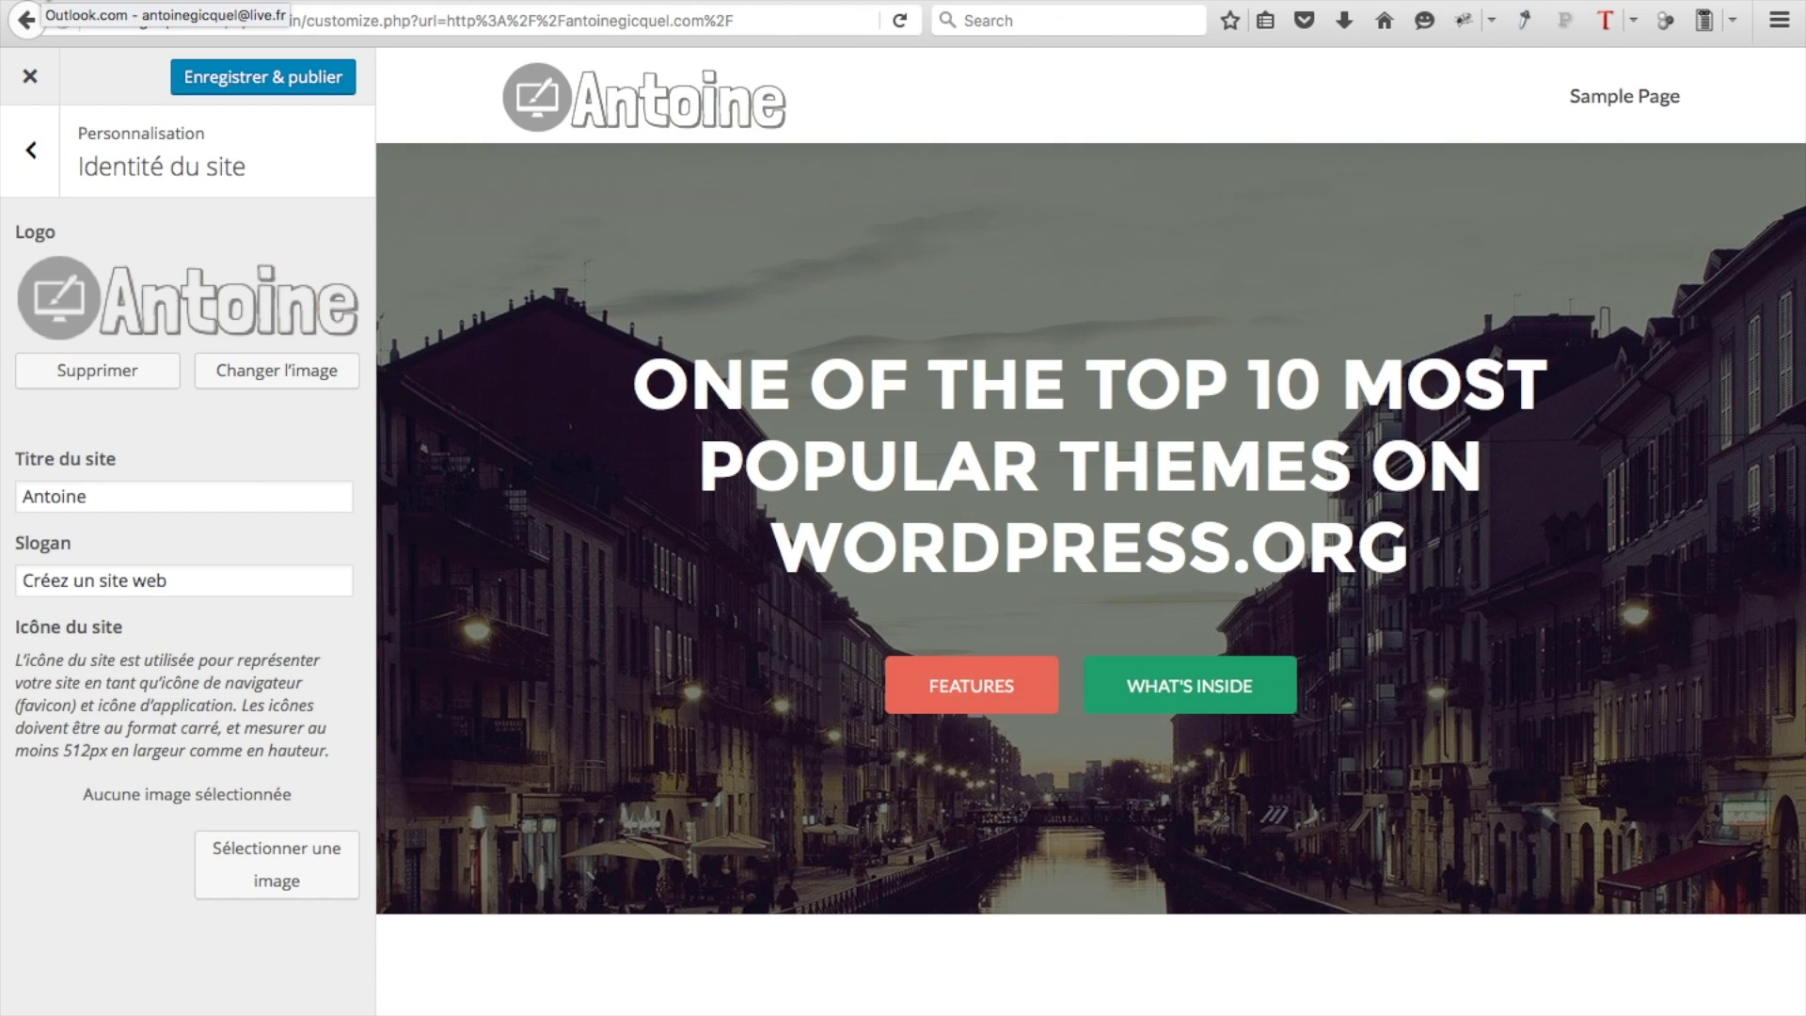
Upload logo fav.png and crop it as the site icon, then return to the main sections
left_click(250, 854)
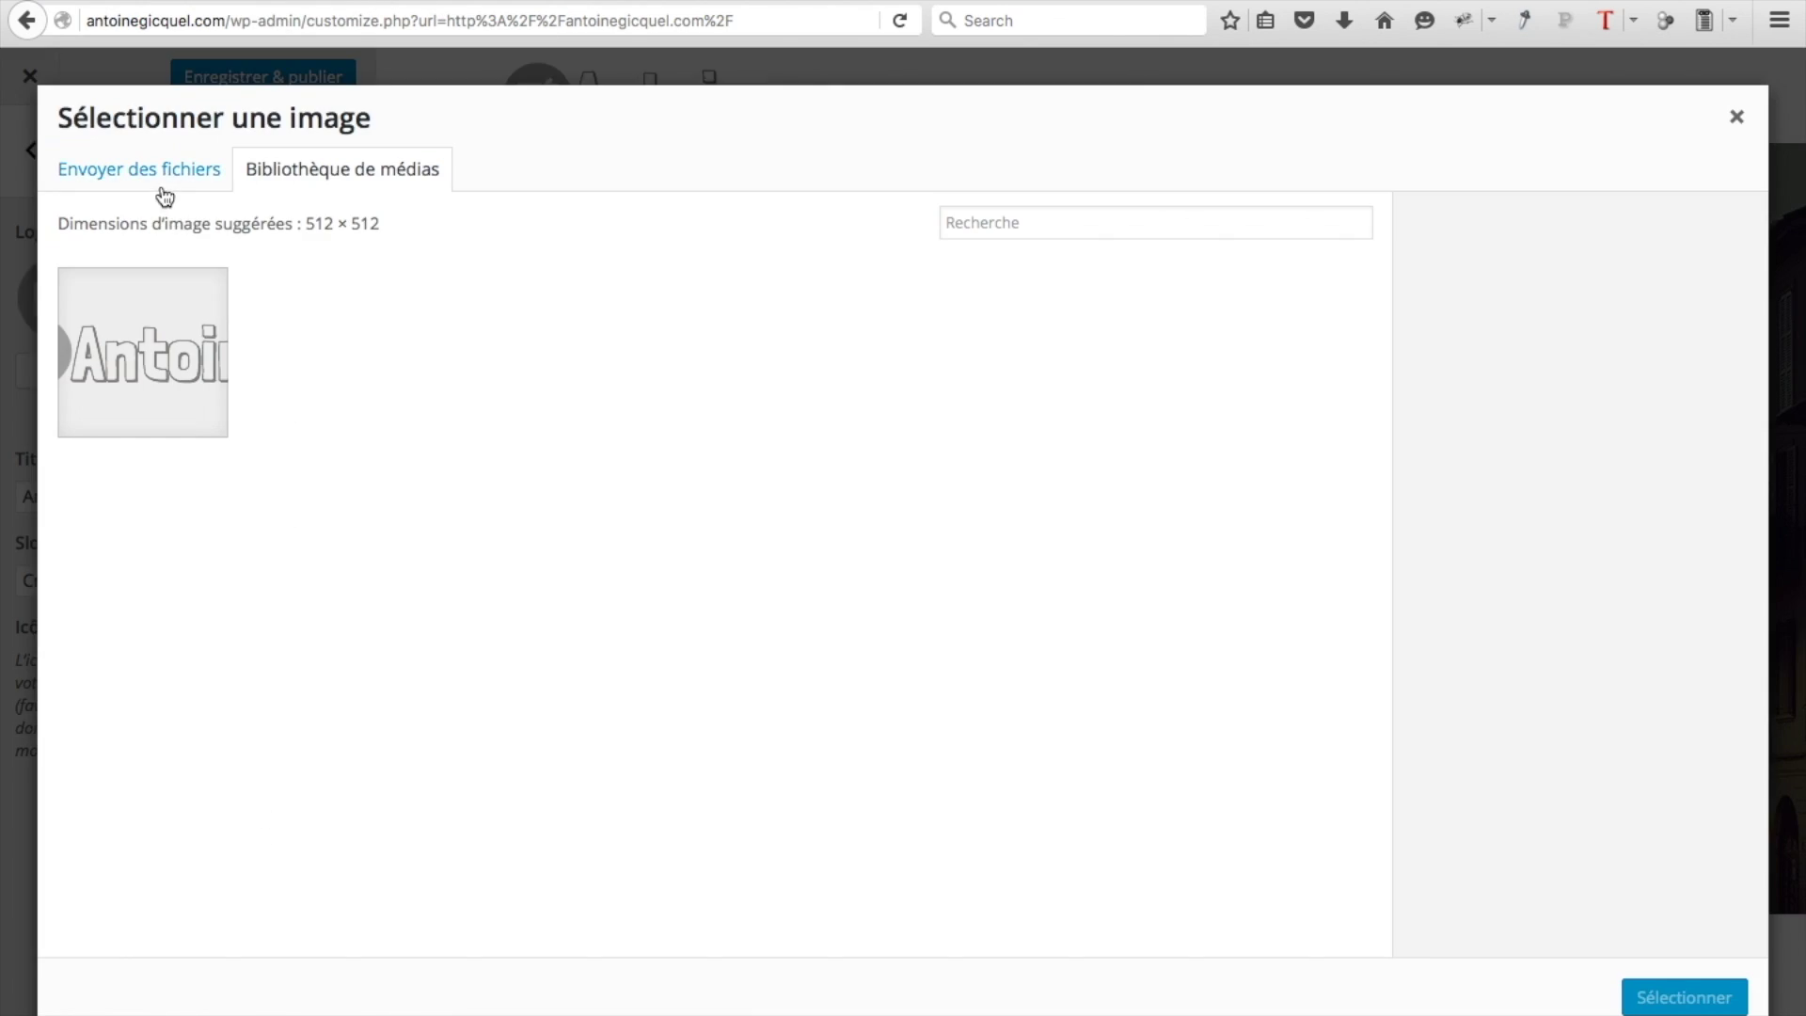
left_click(165, 187)
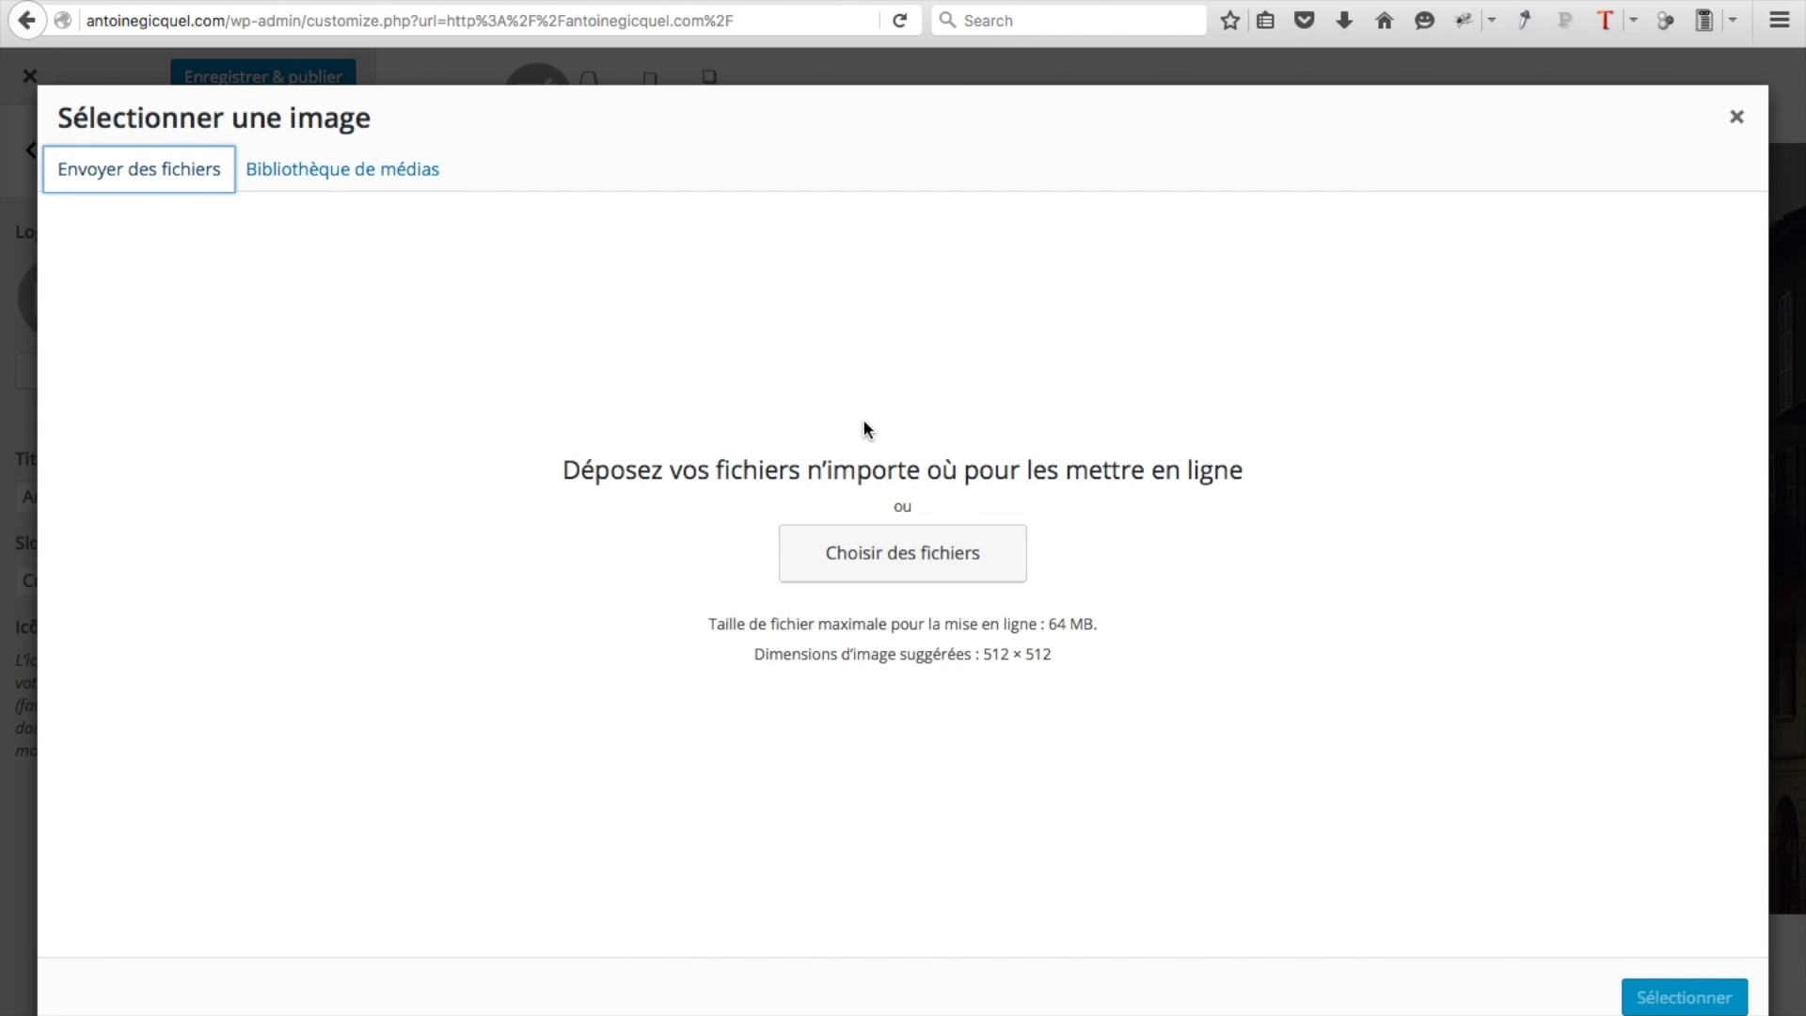
left_click(886, 568)
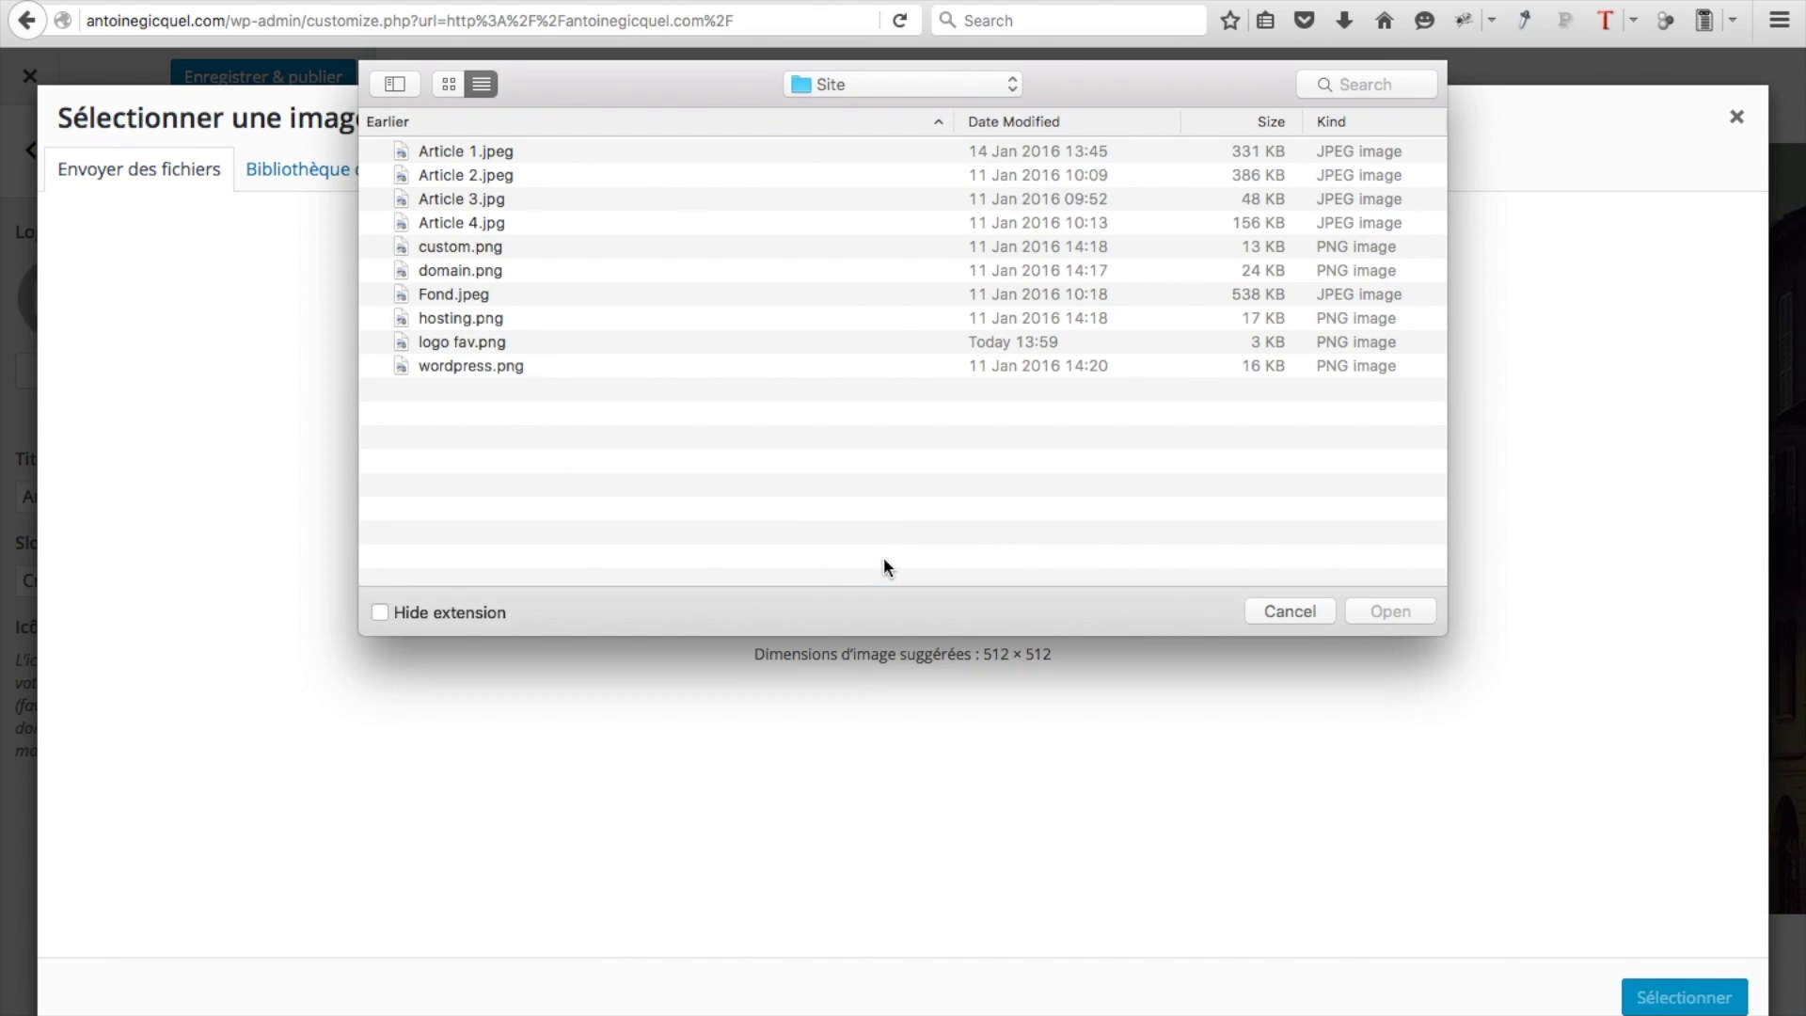
left_click(478, 342)
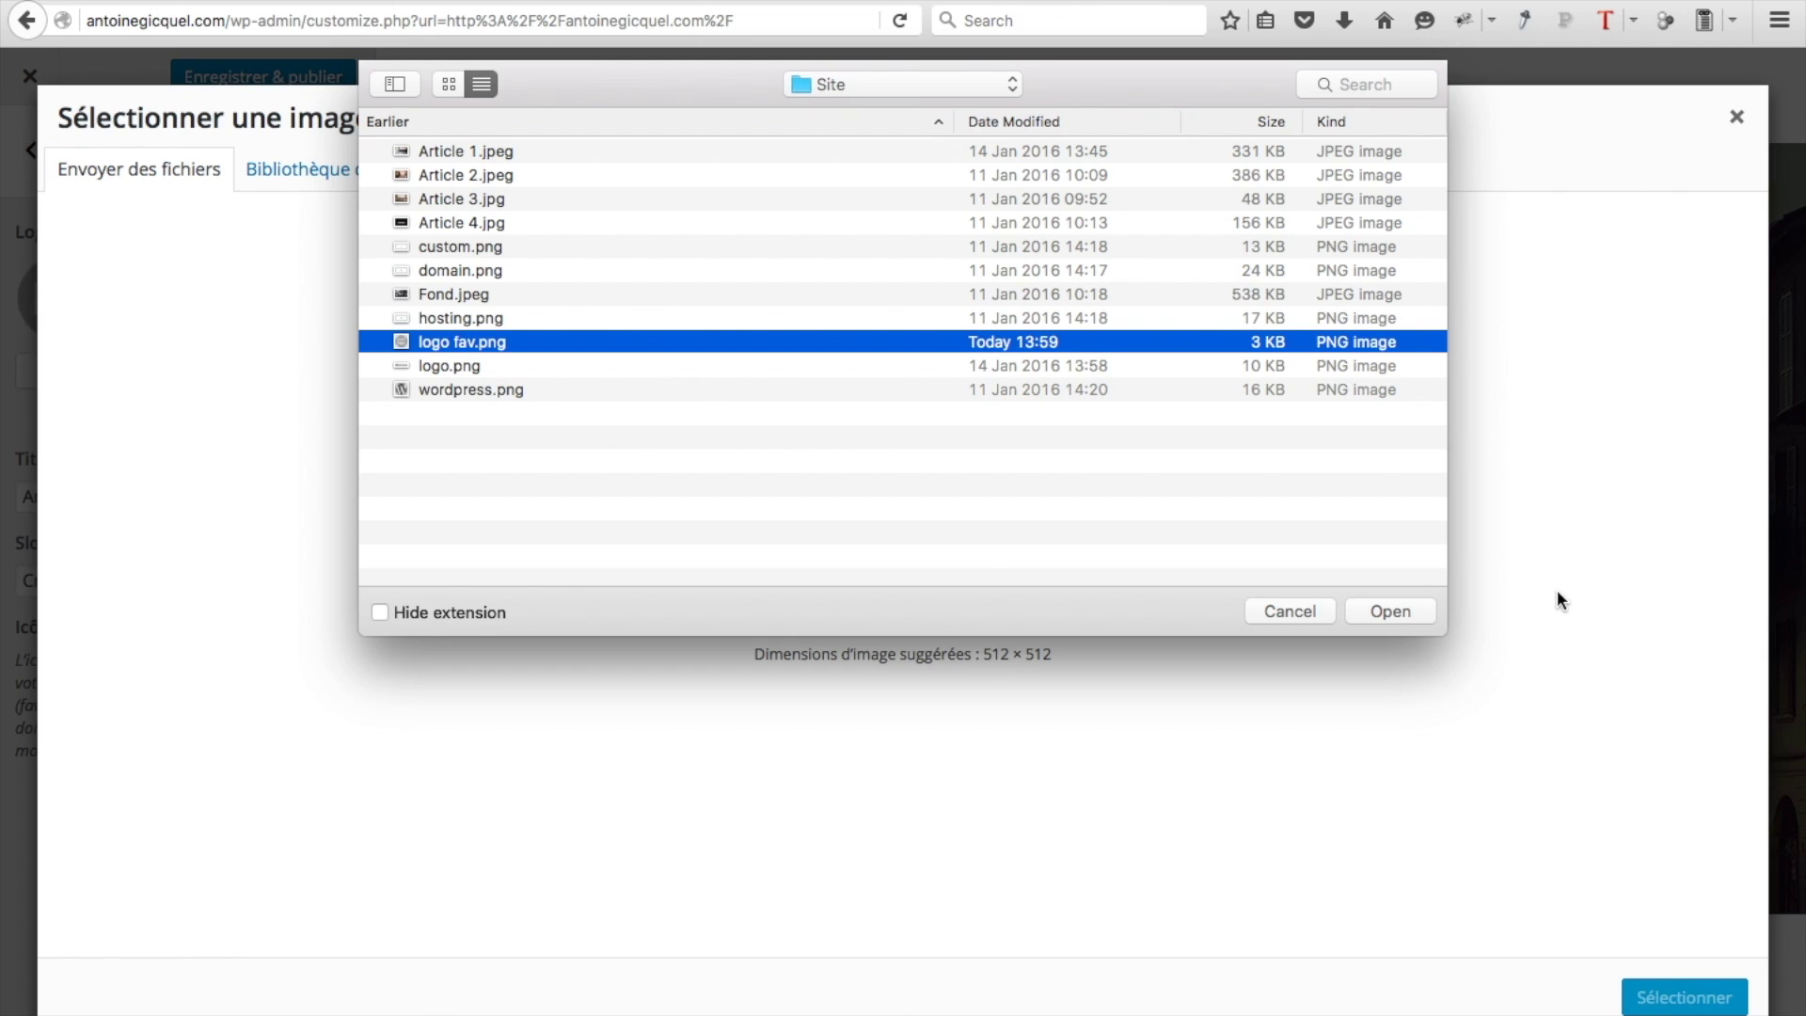
left_click(1390, 612)
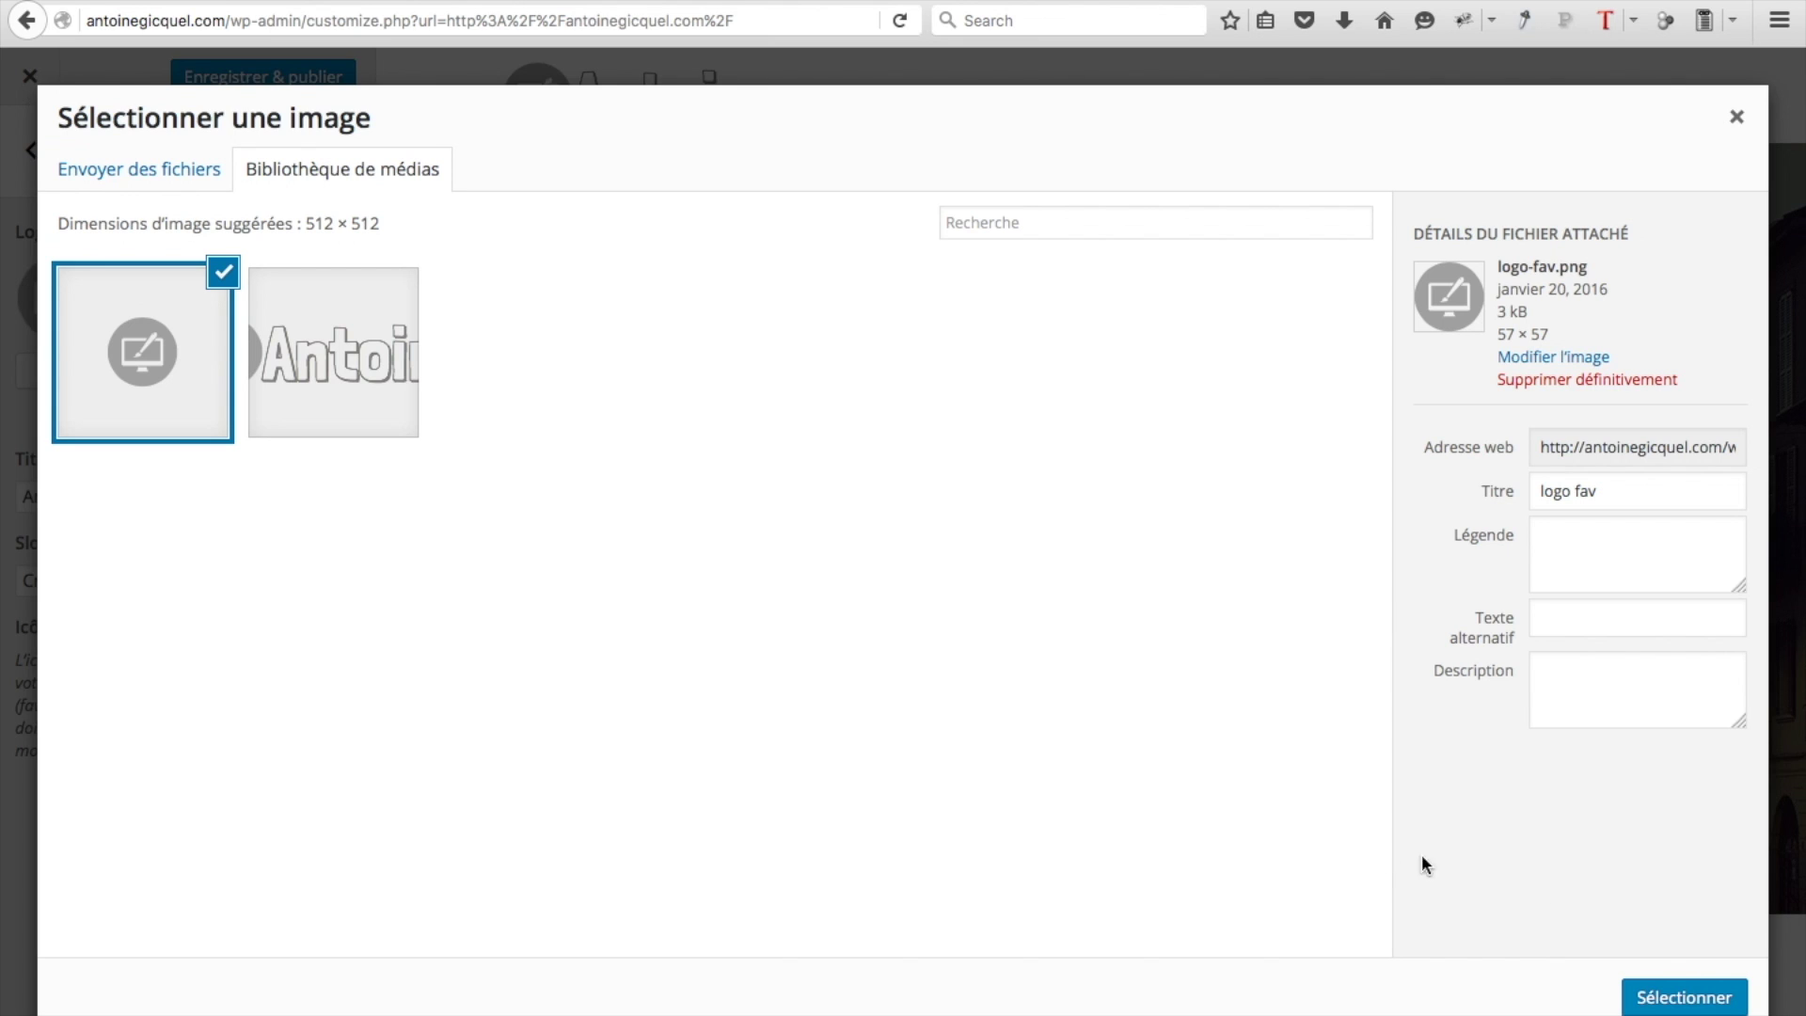
left_click(1673, 1005)
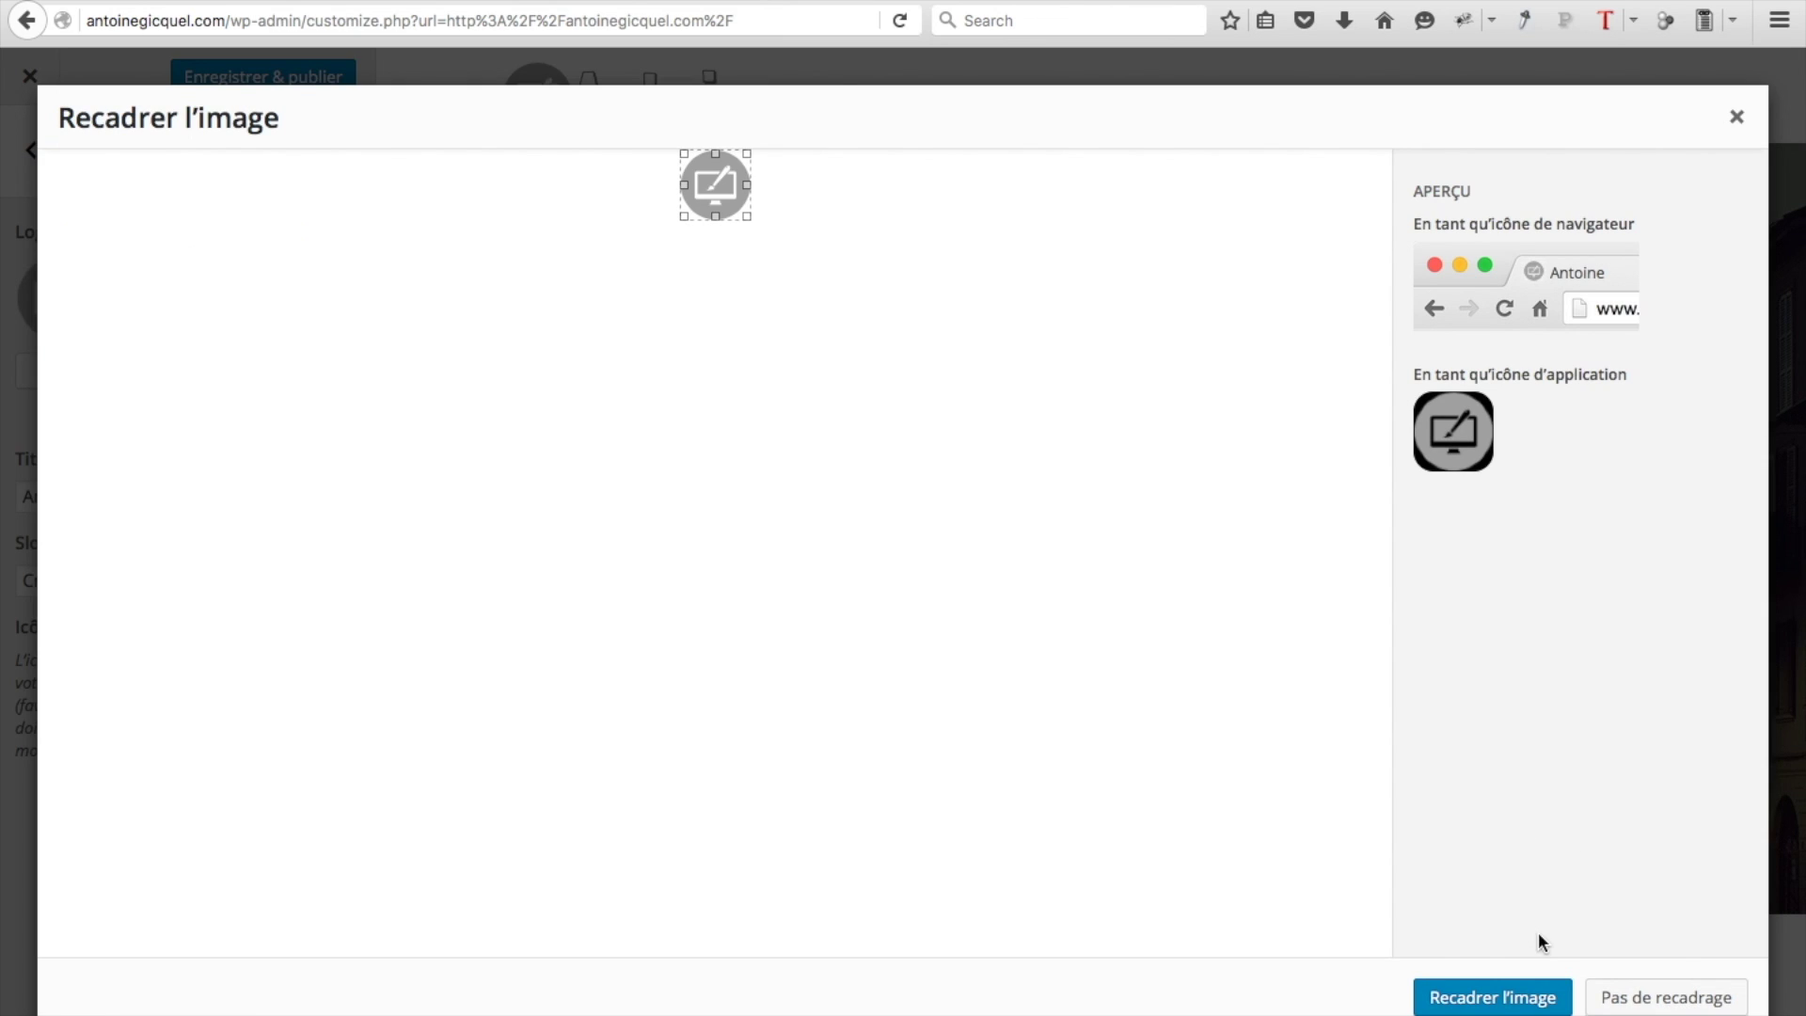
left_click(1524, 995)
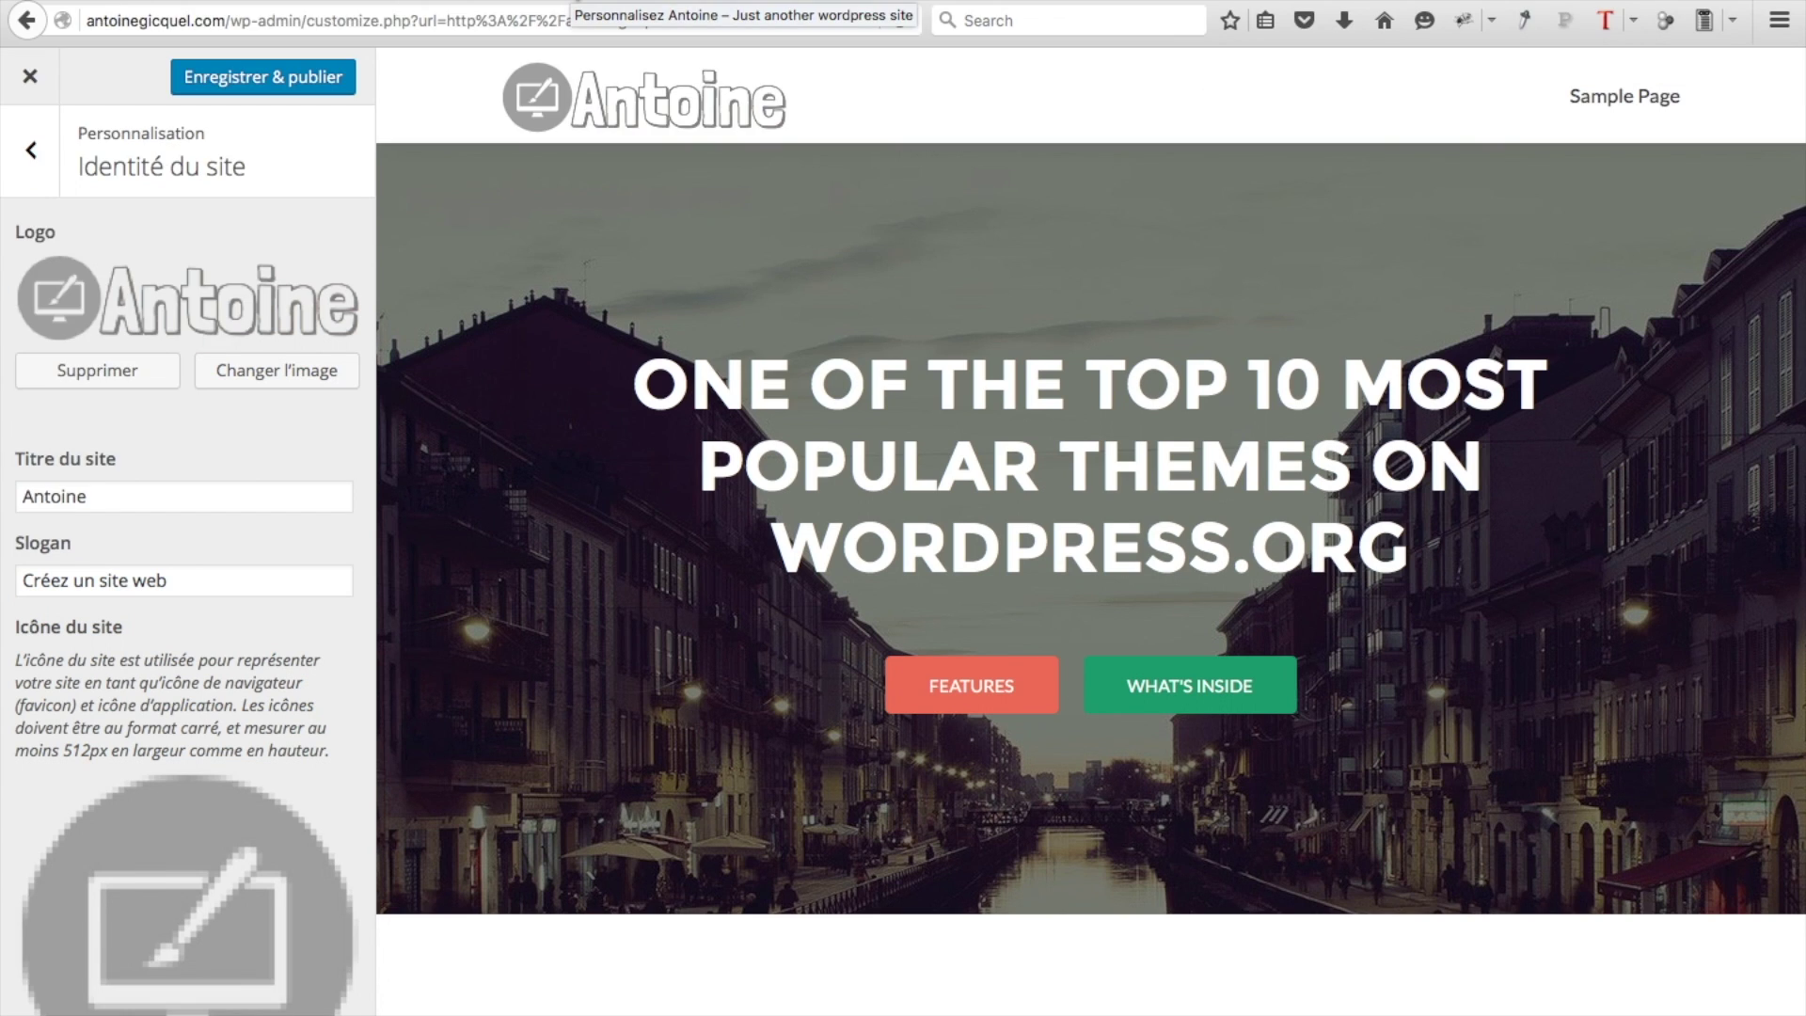
left_click(31, 151)
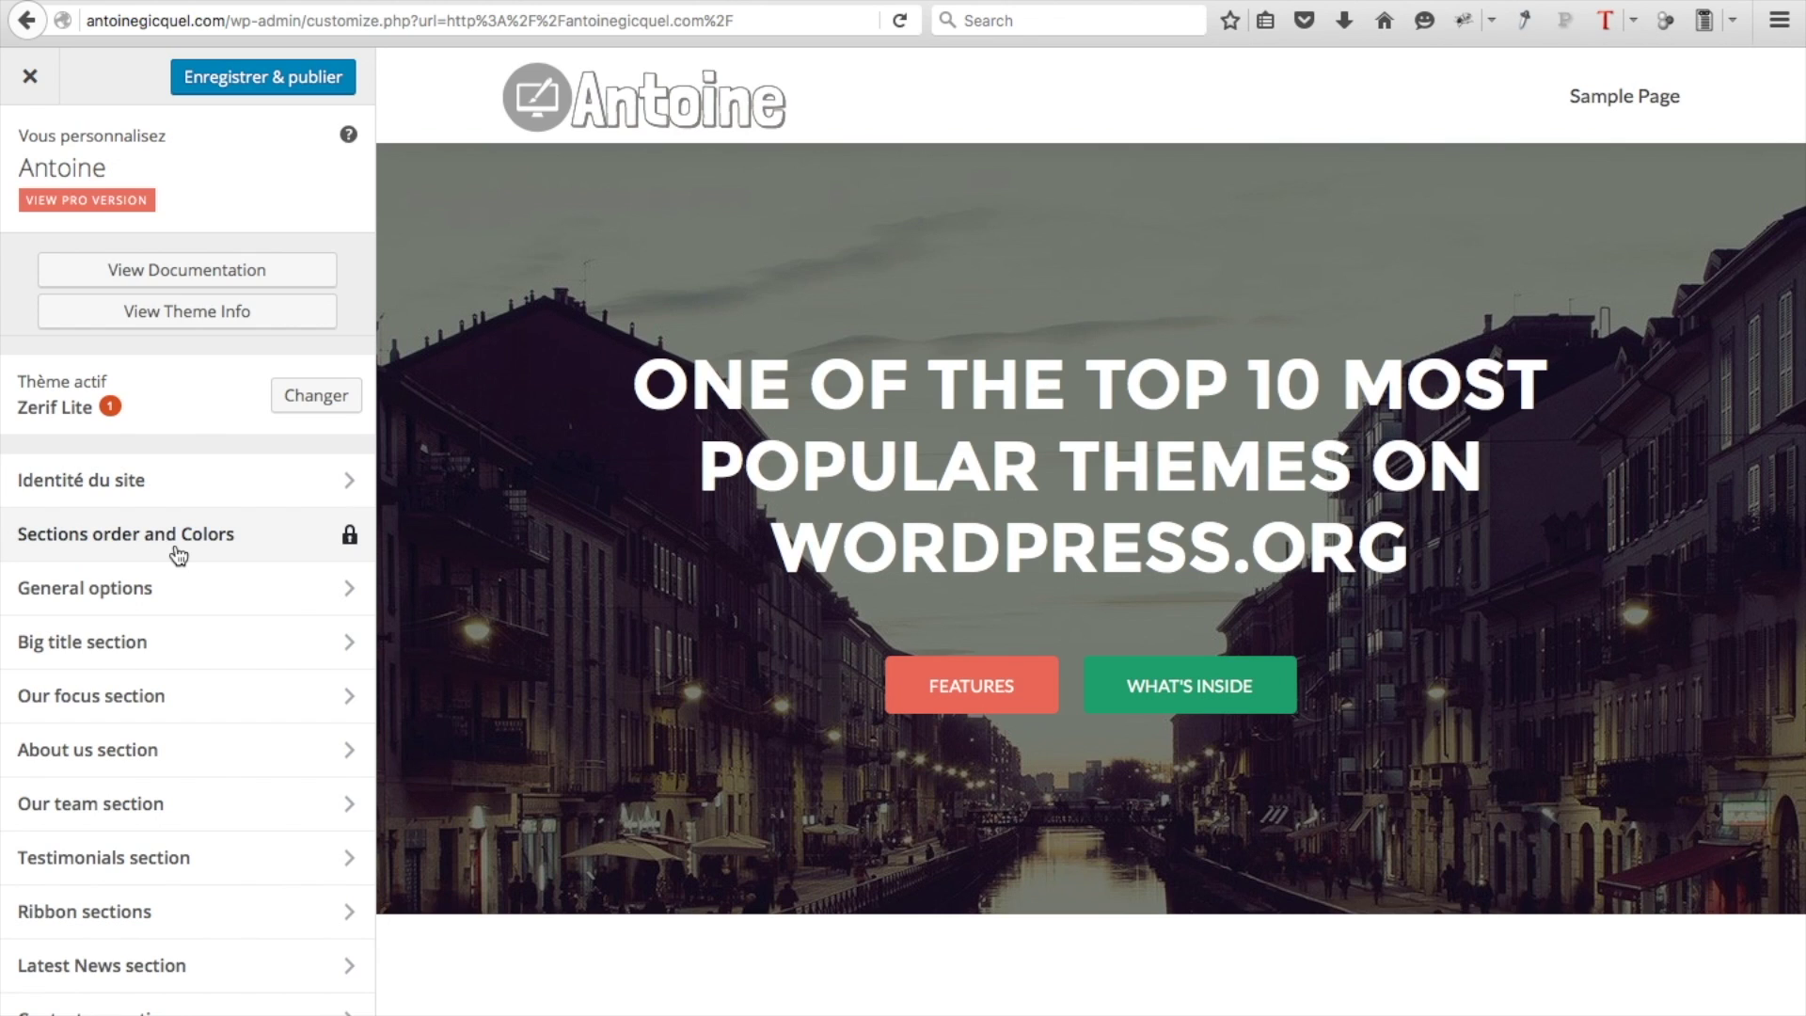
left_click(310, 544)
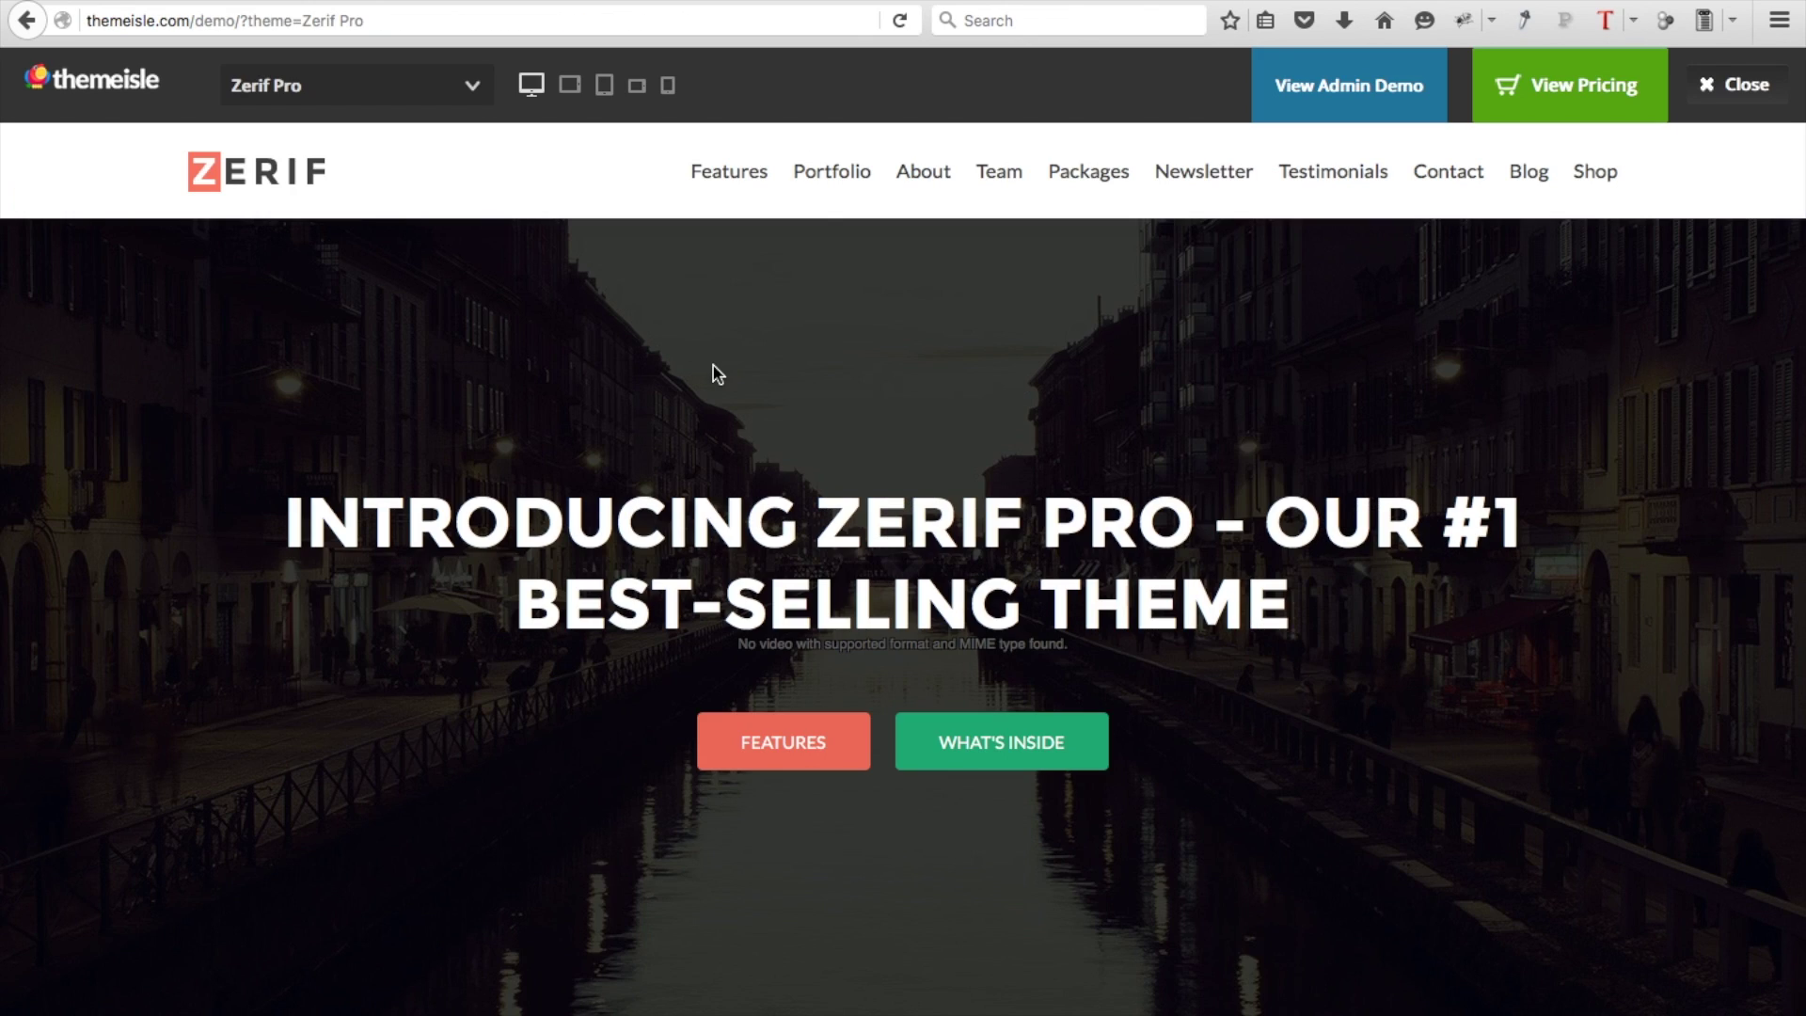
left_click(833, 180)
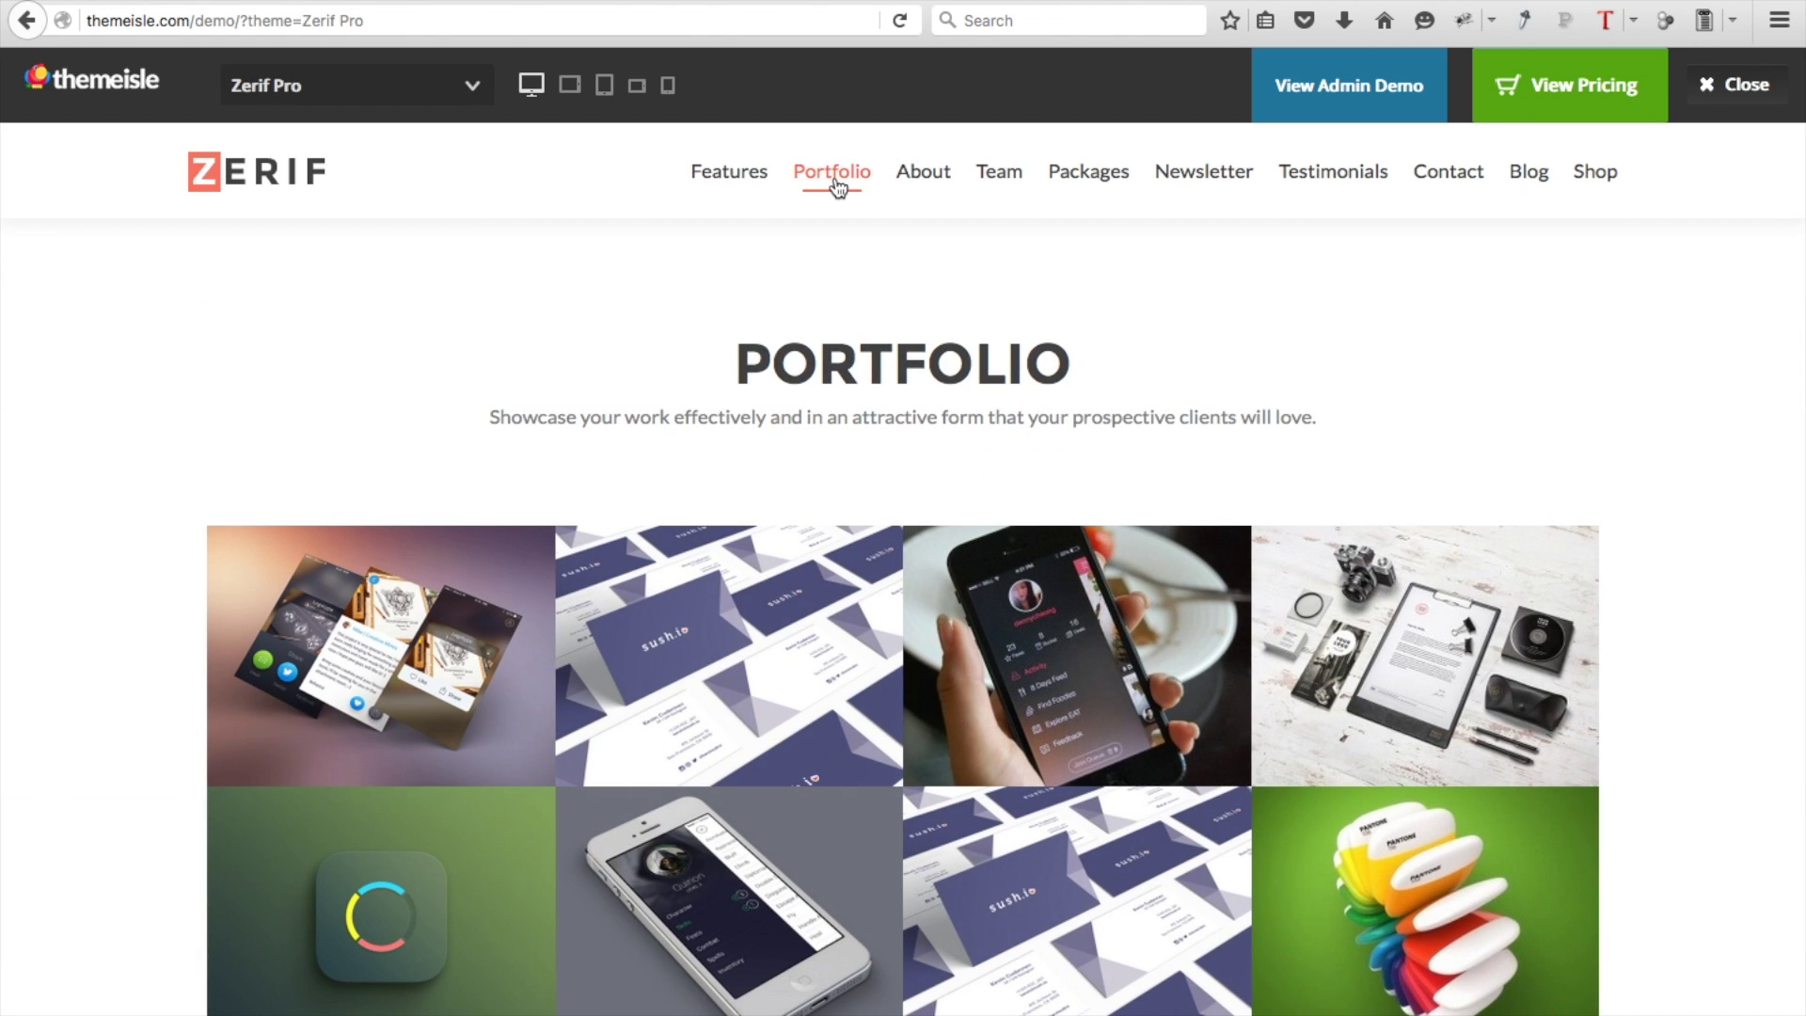
left_click(1117, 183)
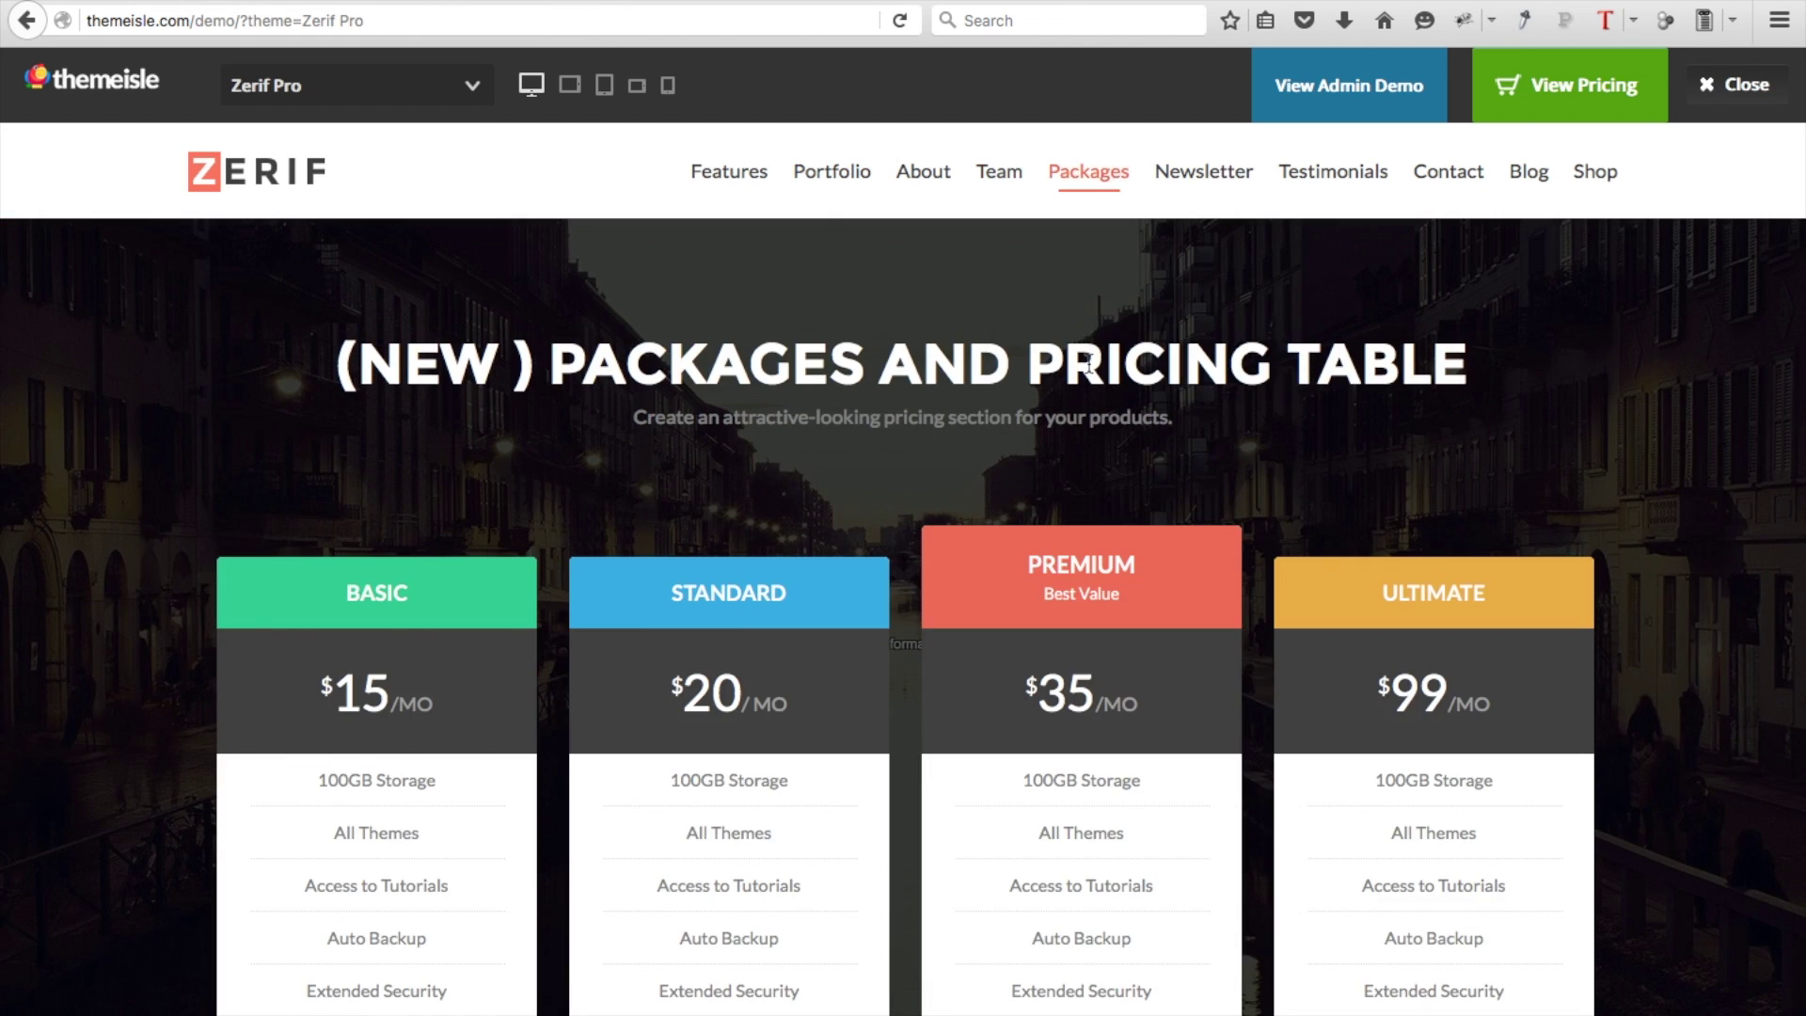
scroll(1089, 363, "down", 3)
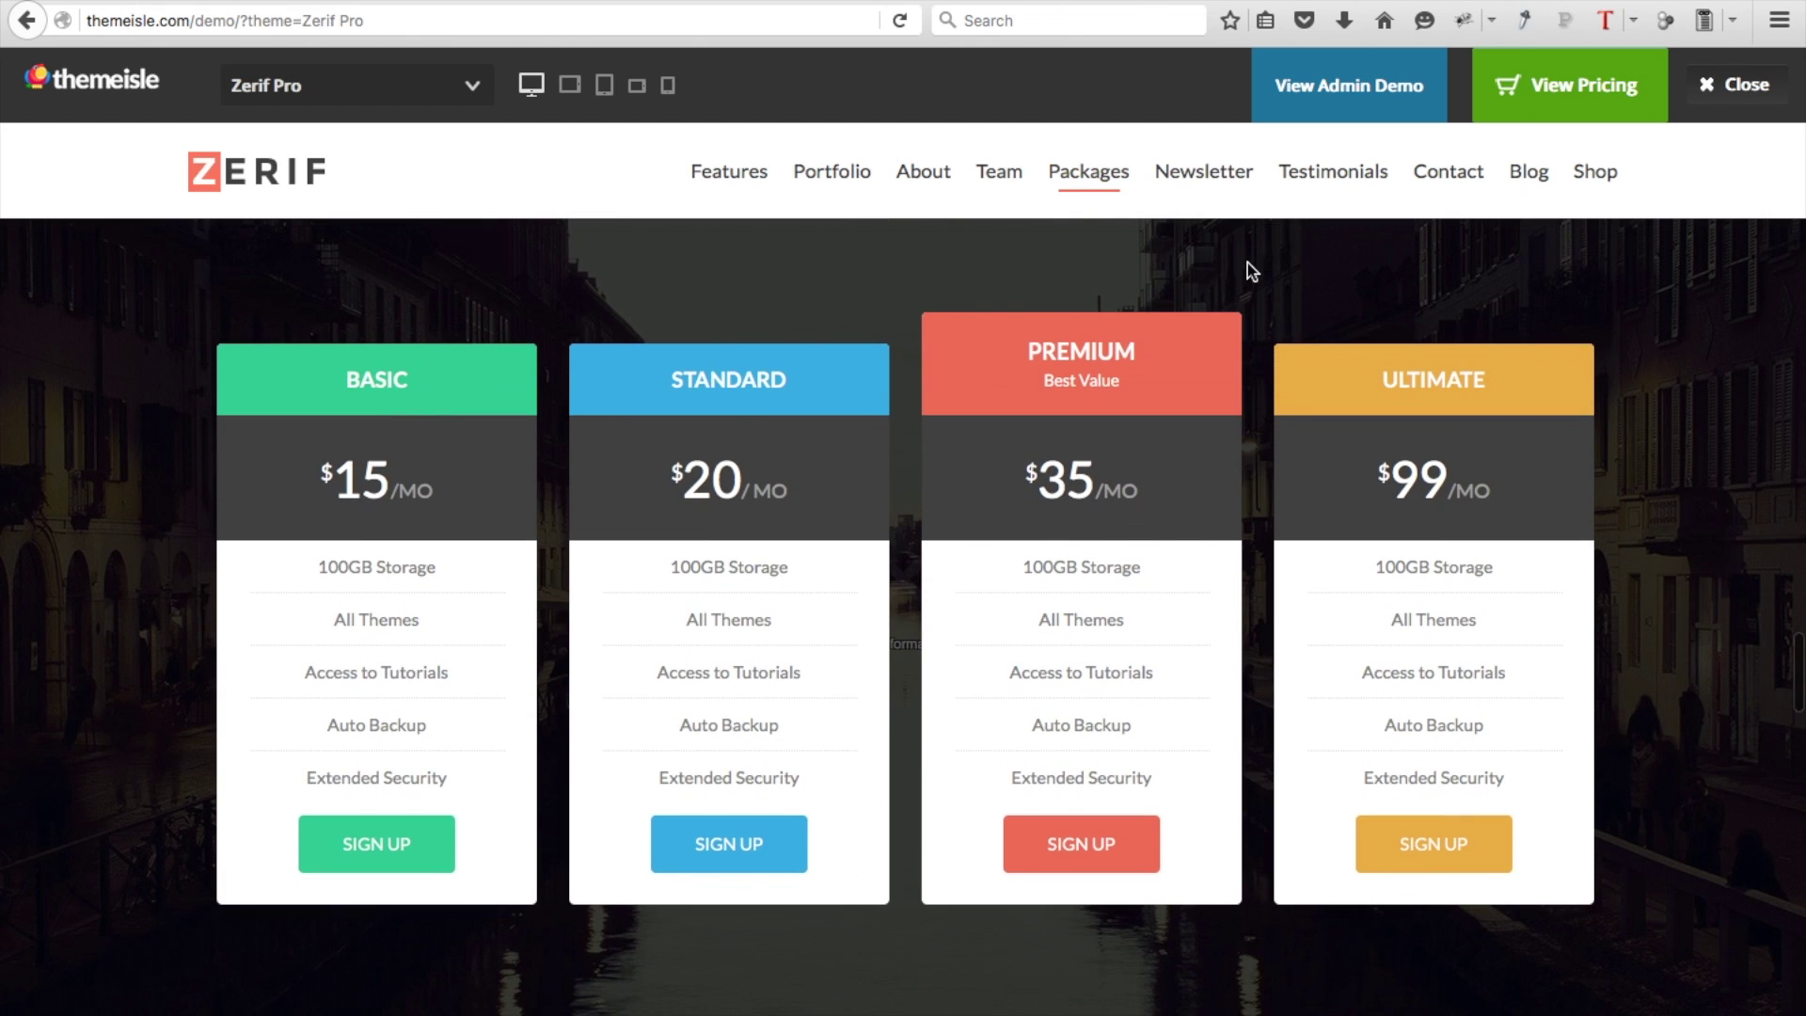
left_click(1223, 188)
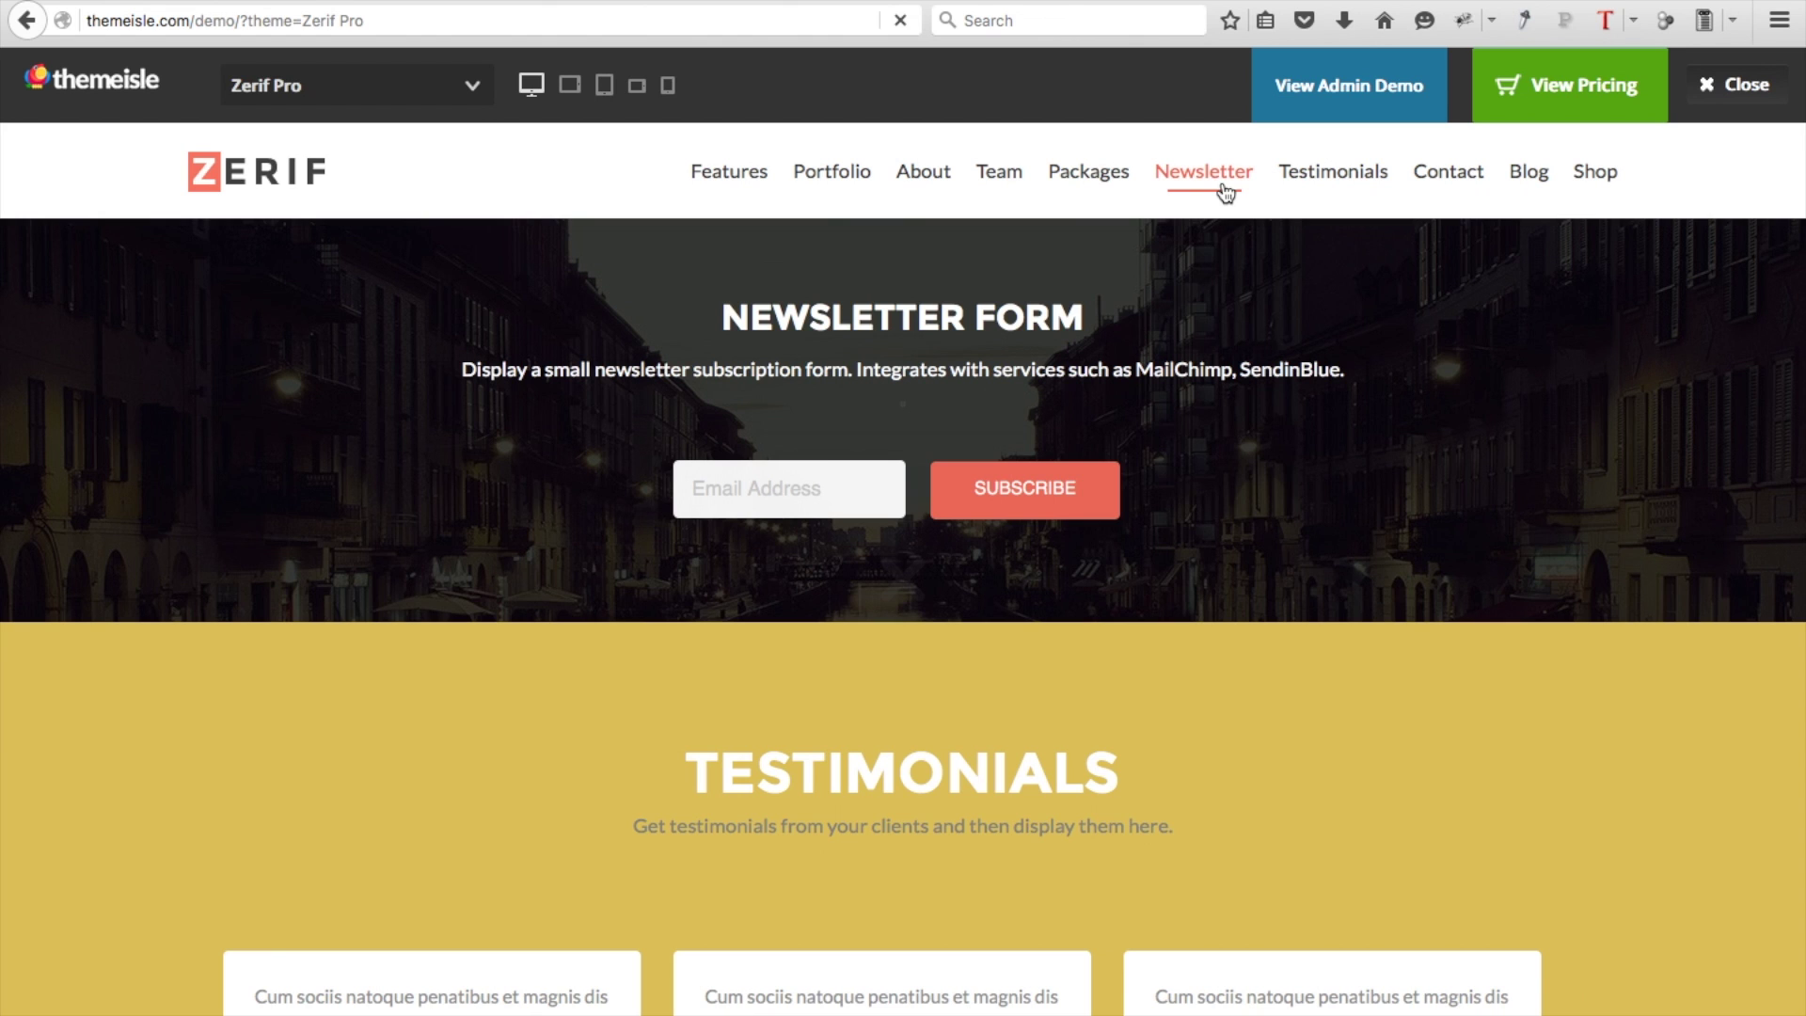
scroll(1278, 372, "down", 10)
scroll(1278, 372, "down", 3)
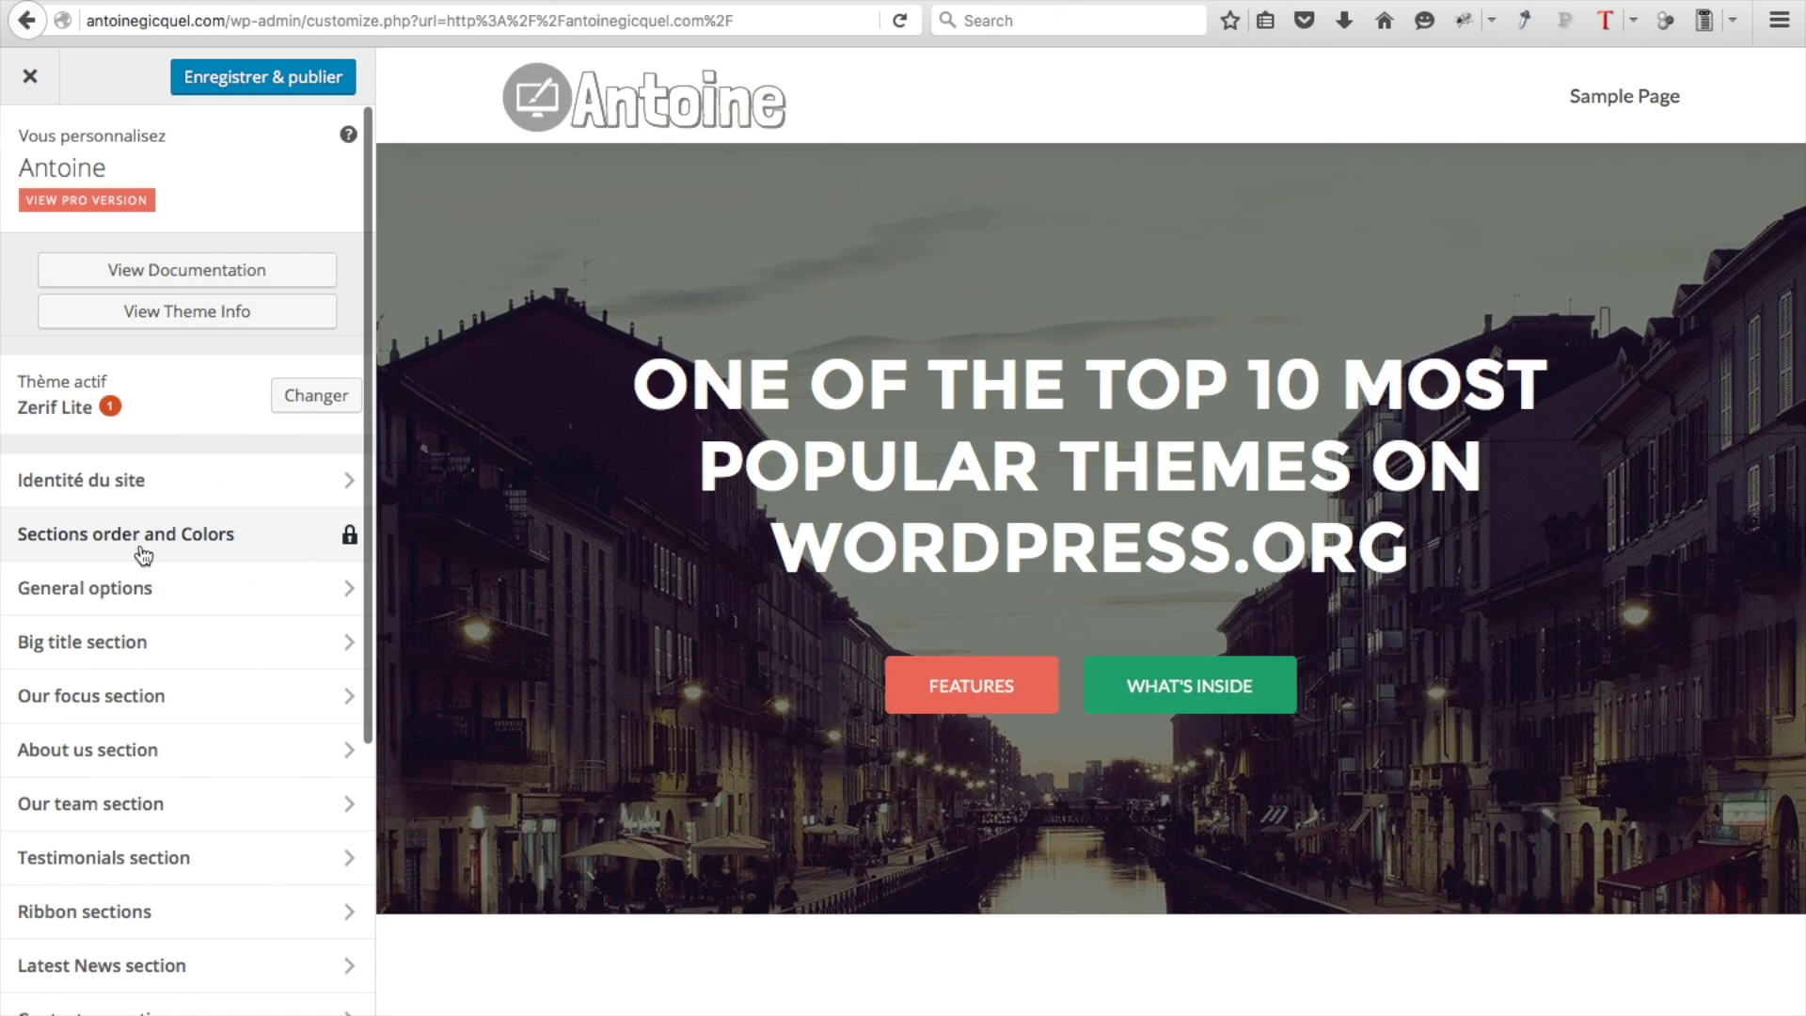
Enter '© Antoine' as the Footer Copyright under General options and publish it
left_click(162, 609)
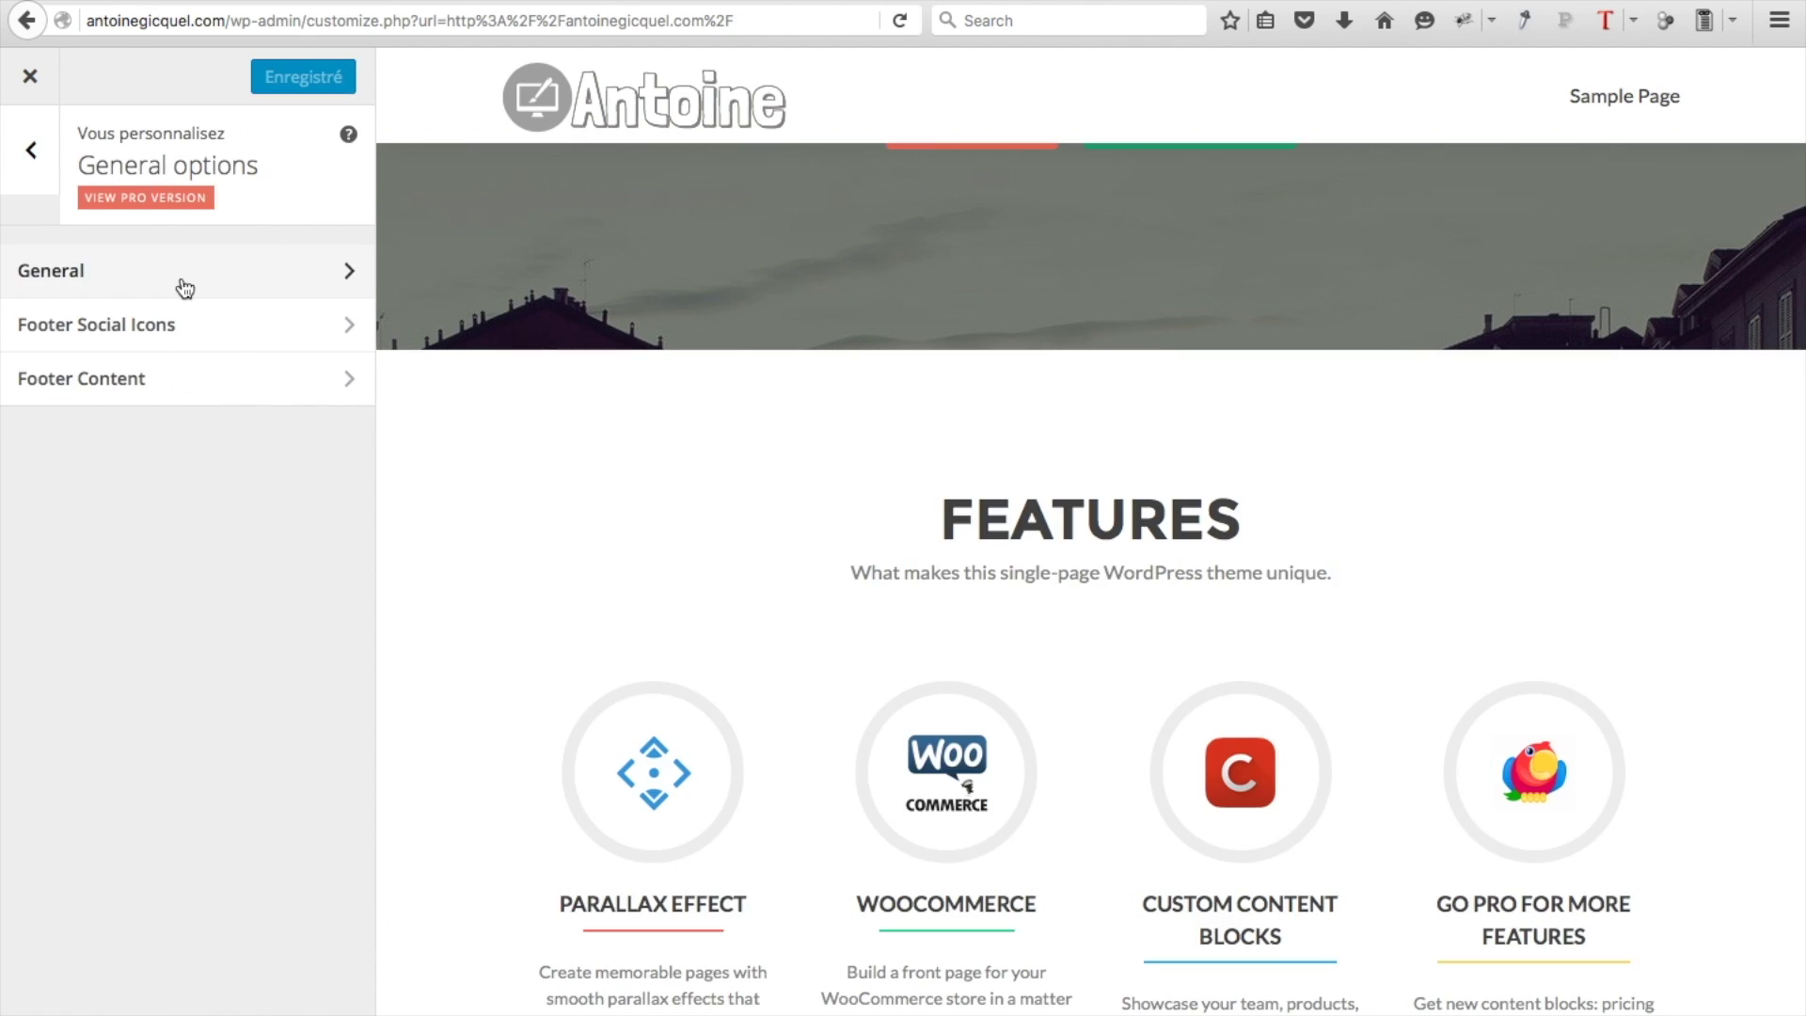
left_click(185, 282)
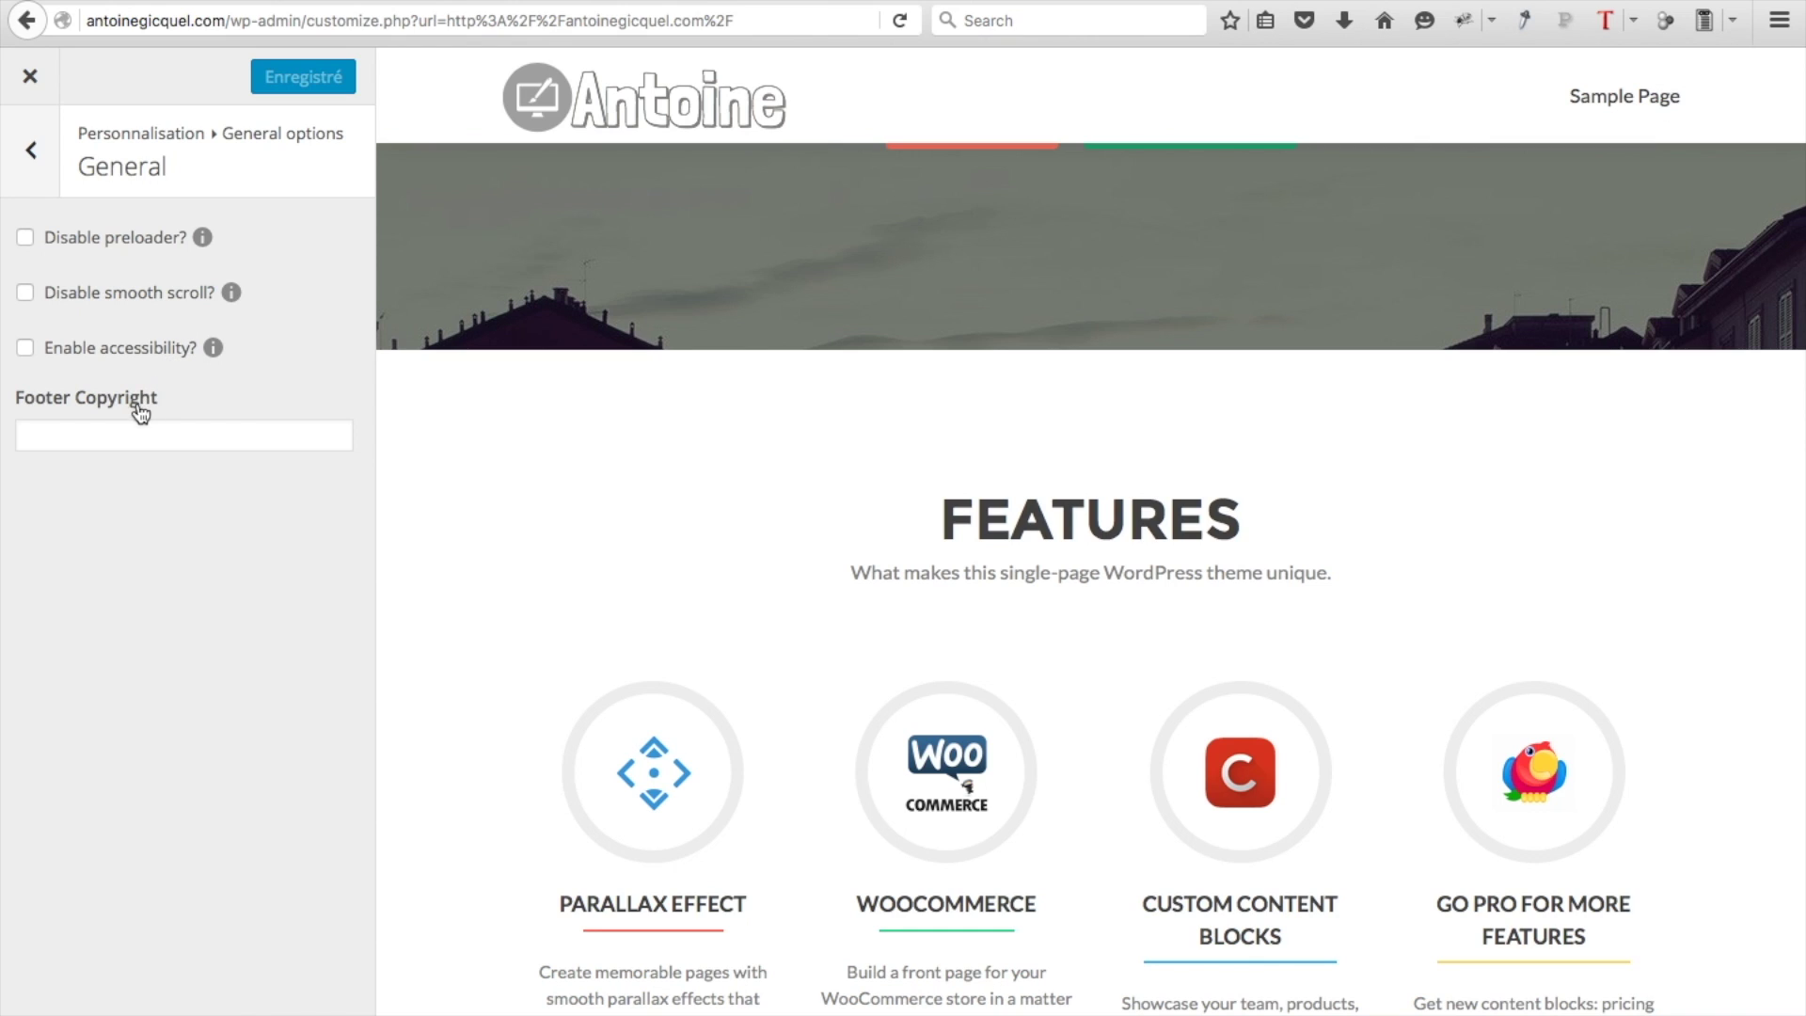
left_click(113, 435)
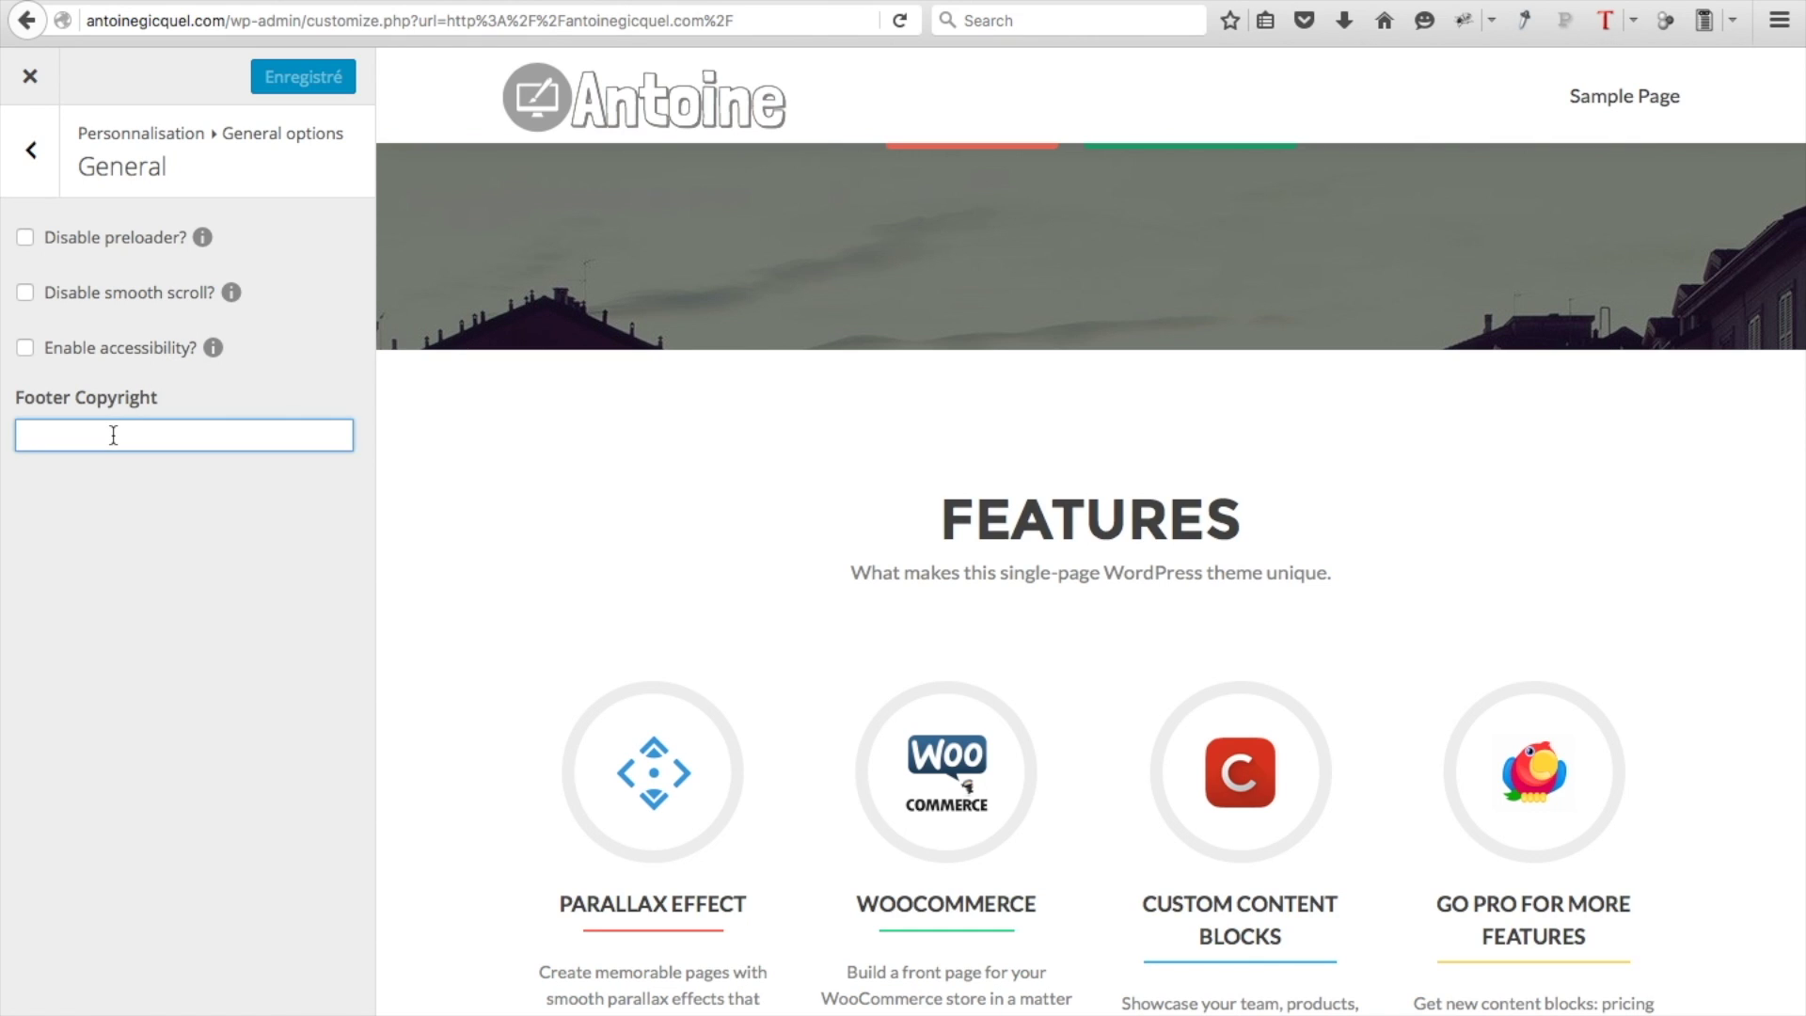
type("©")
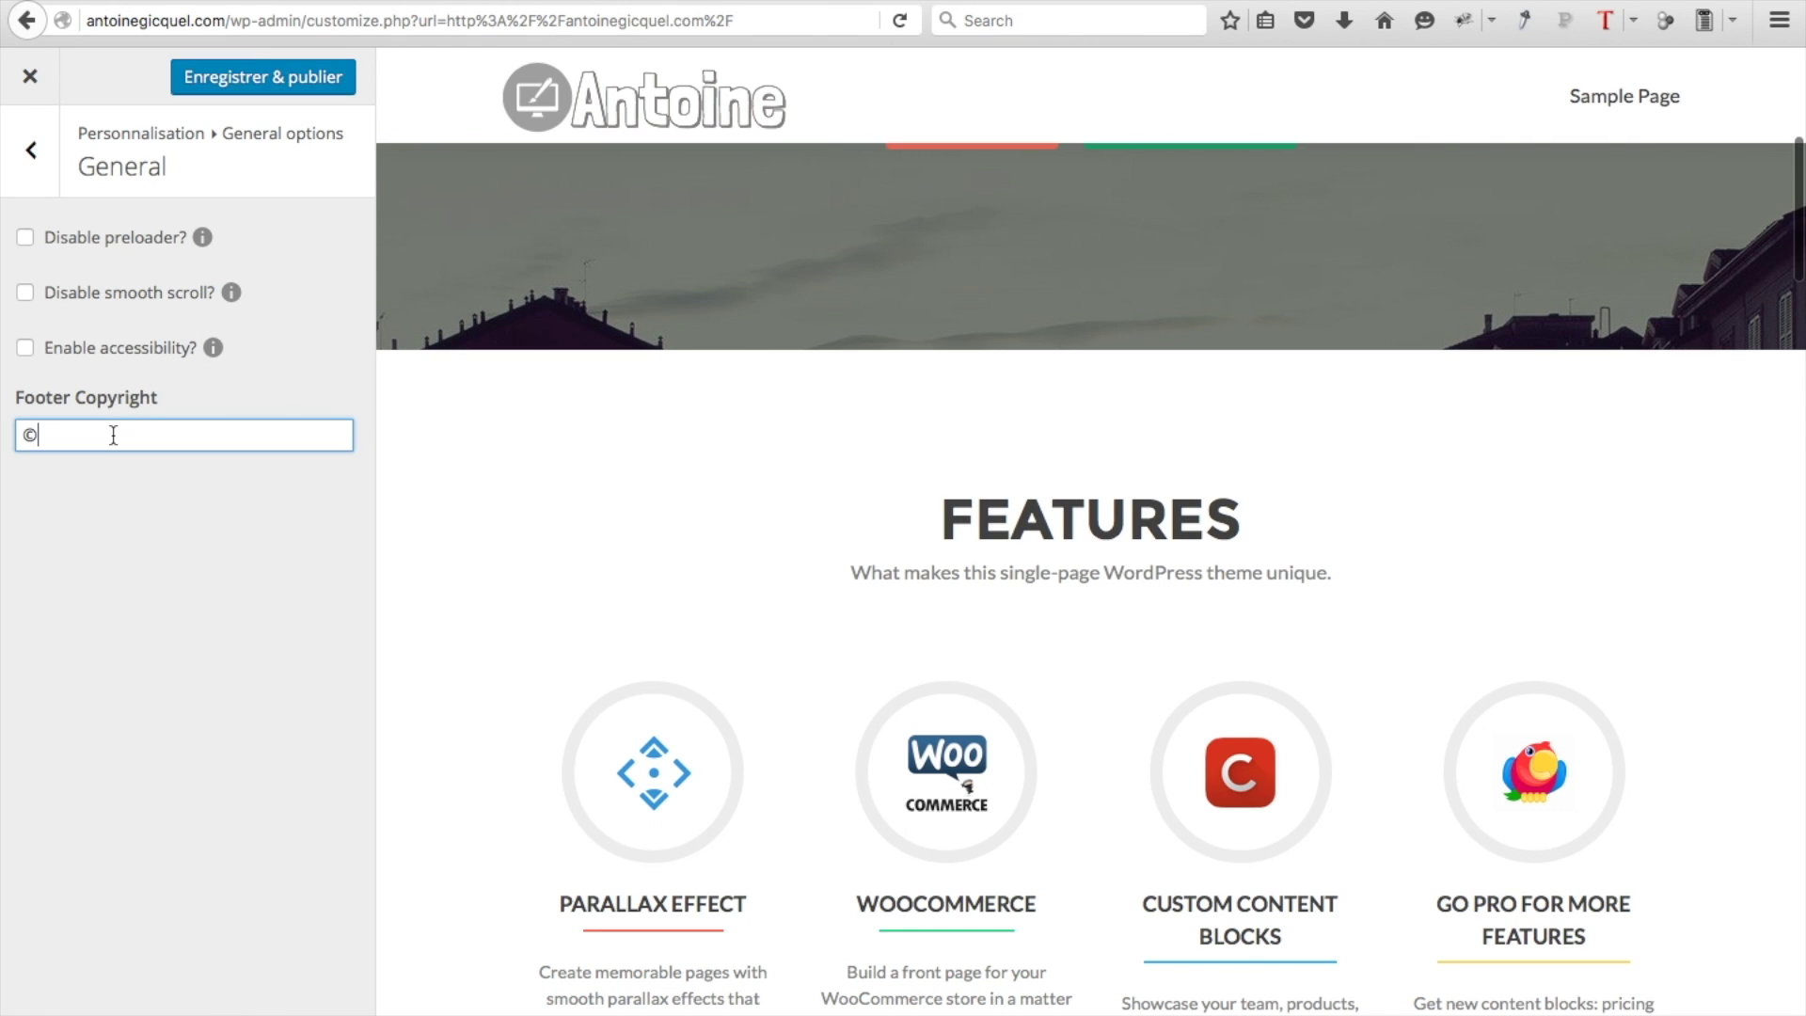
type(" Antoine")
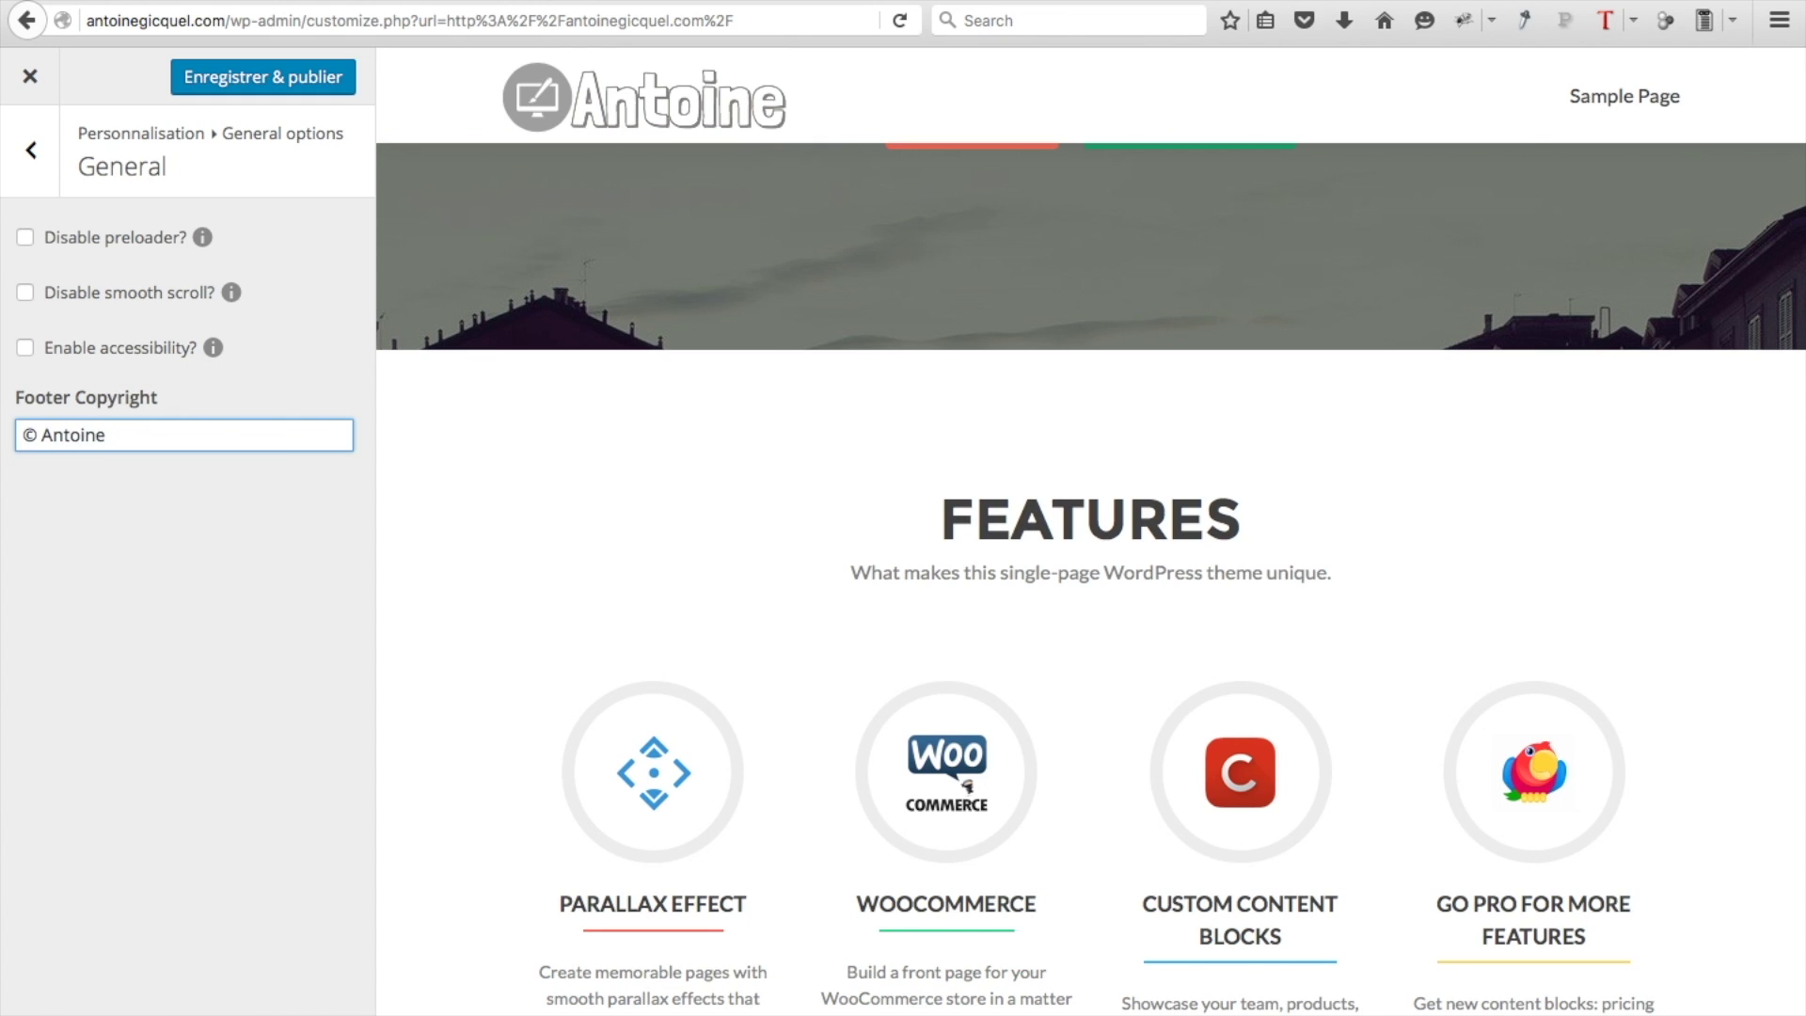
left_click(298, 79)
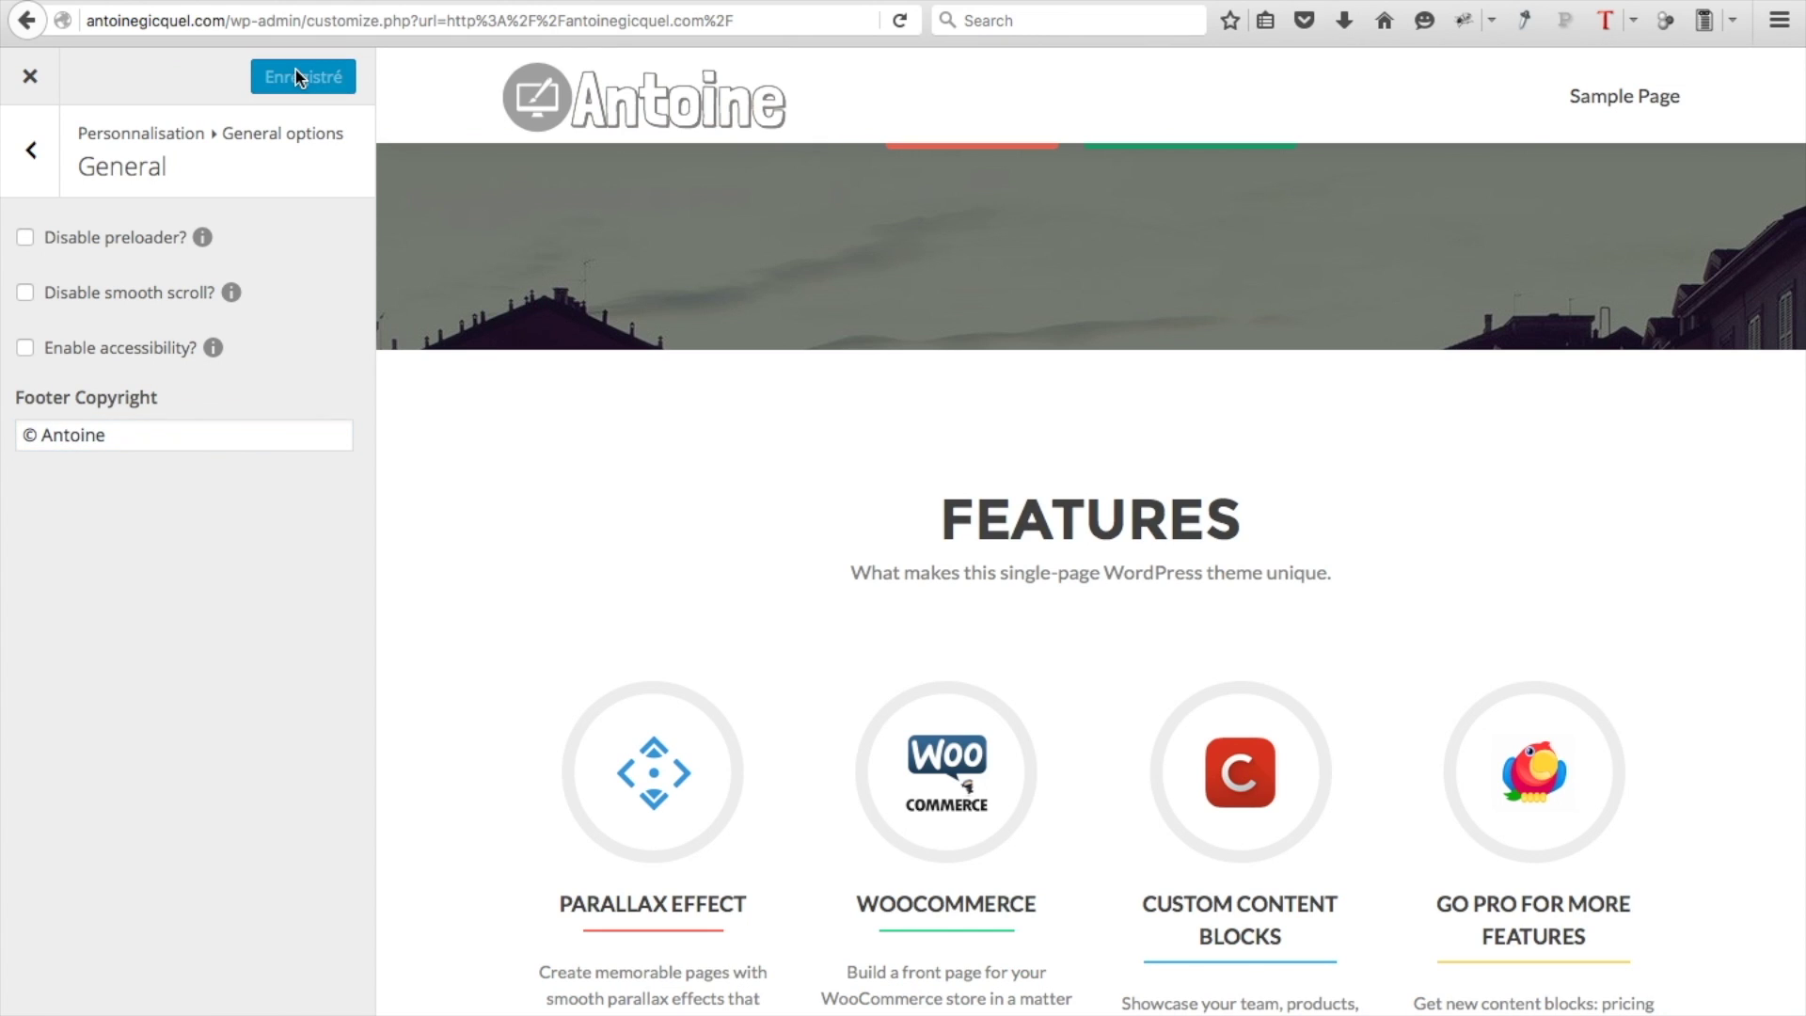
scroll(702, 568, "down", 10)
scroll(702, 561, "down", 10)
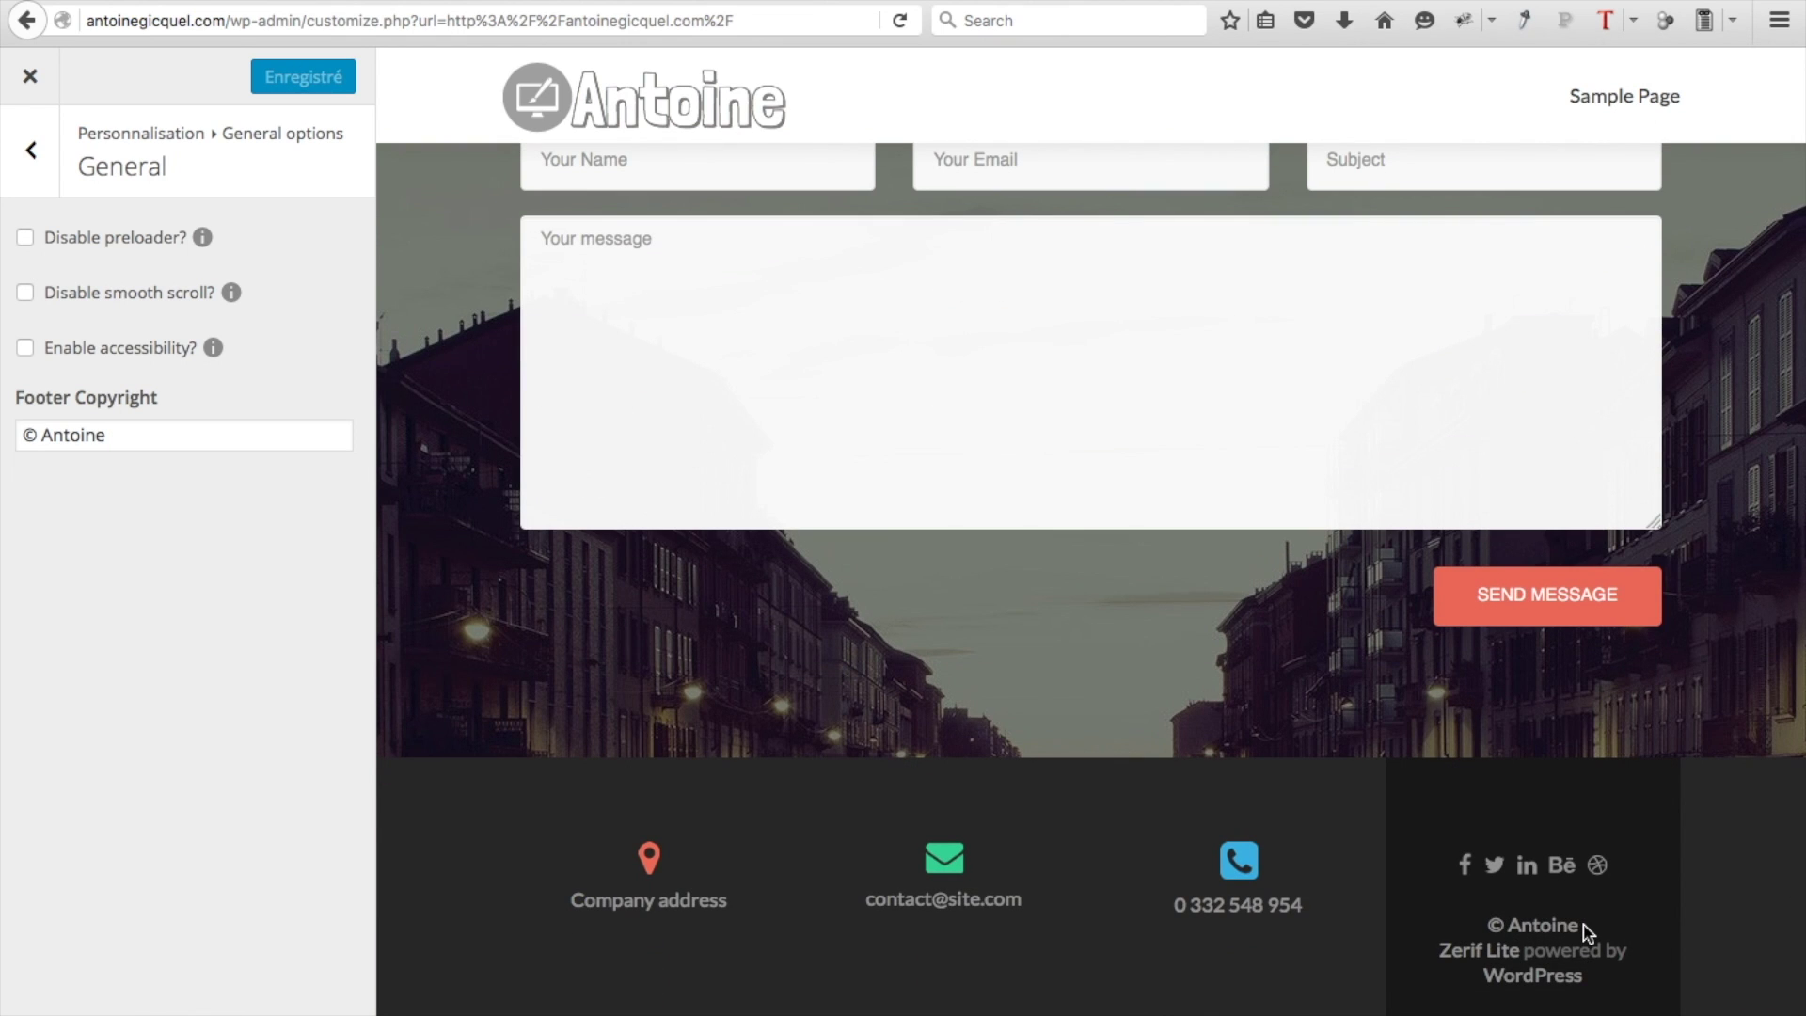
scroll(661, 472, "up", 20)
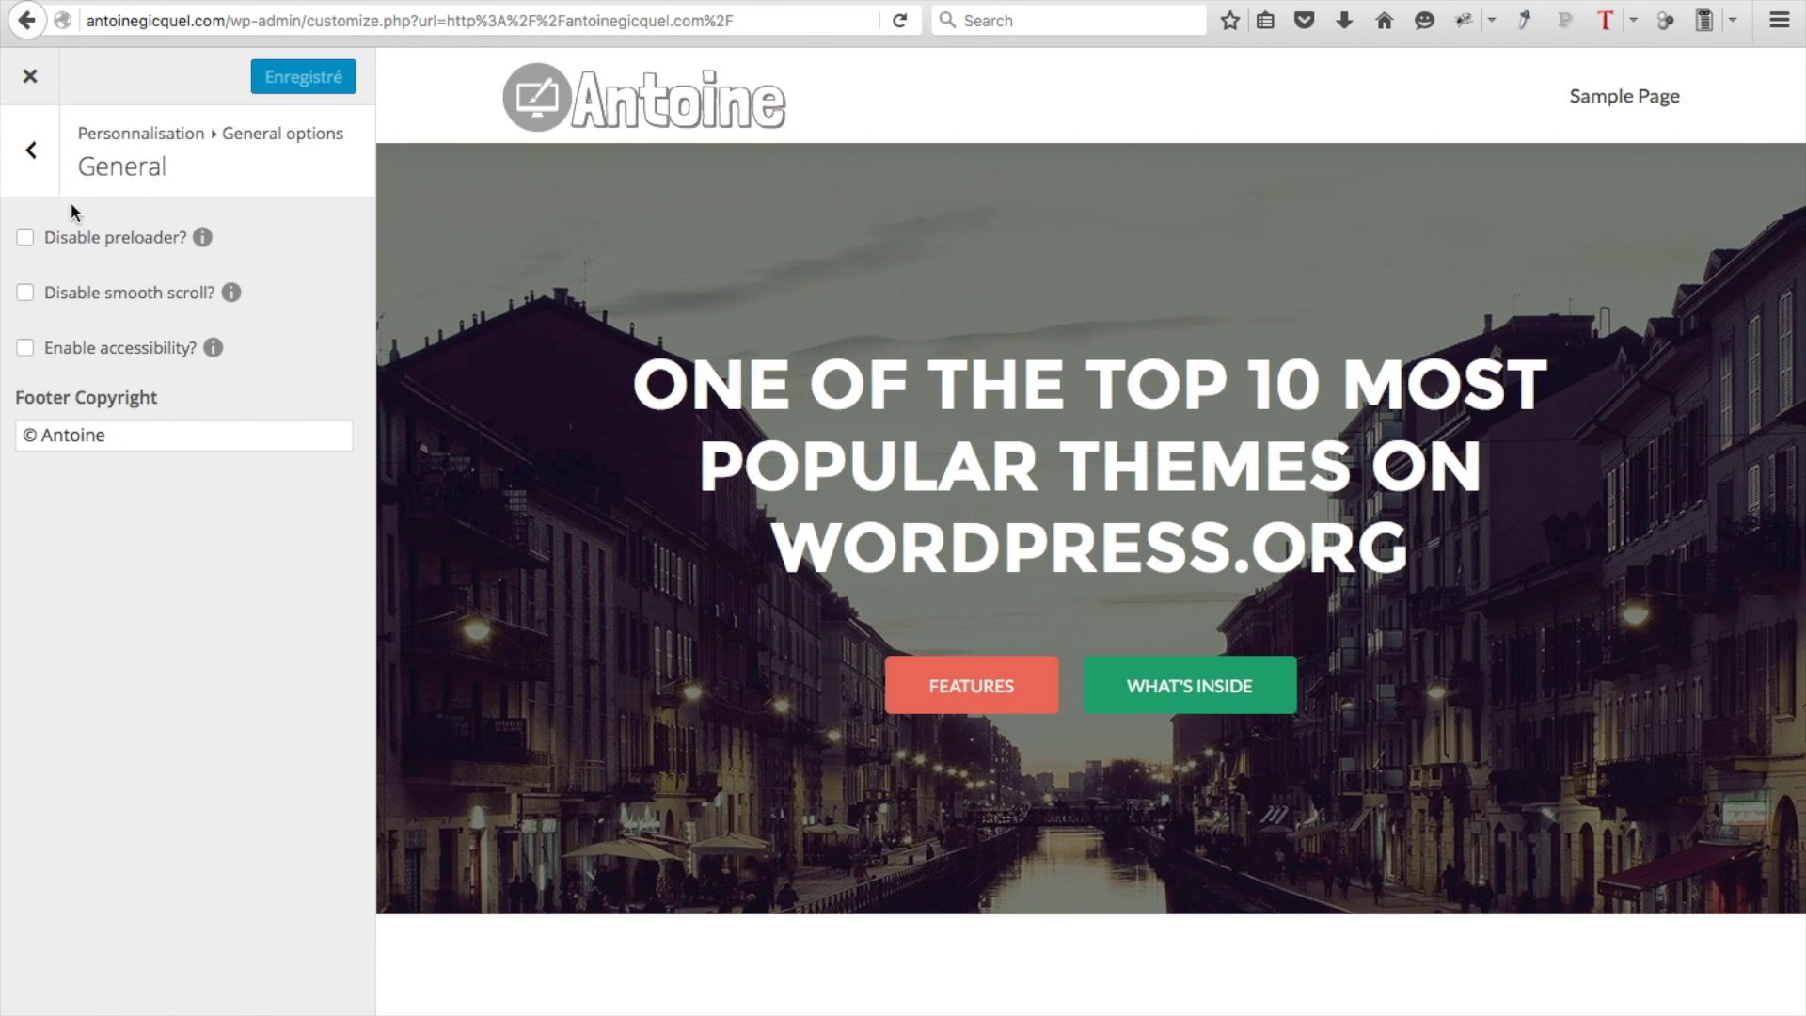
left_click(26, 170)
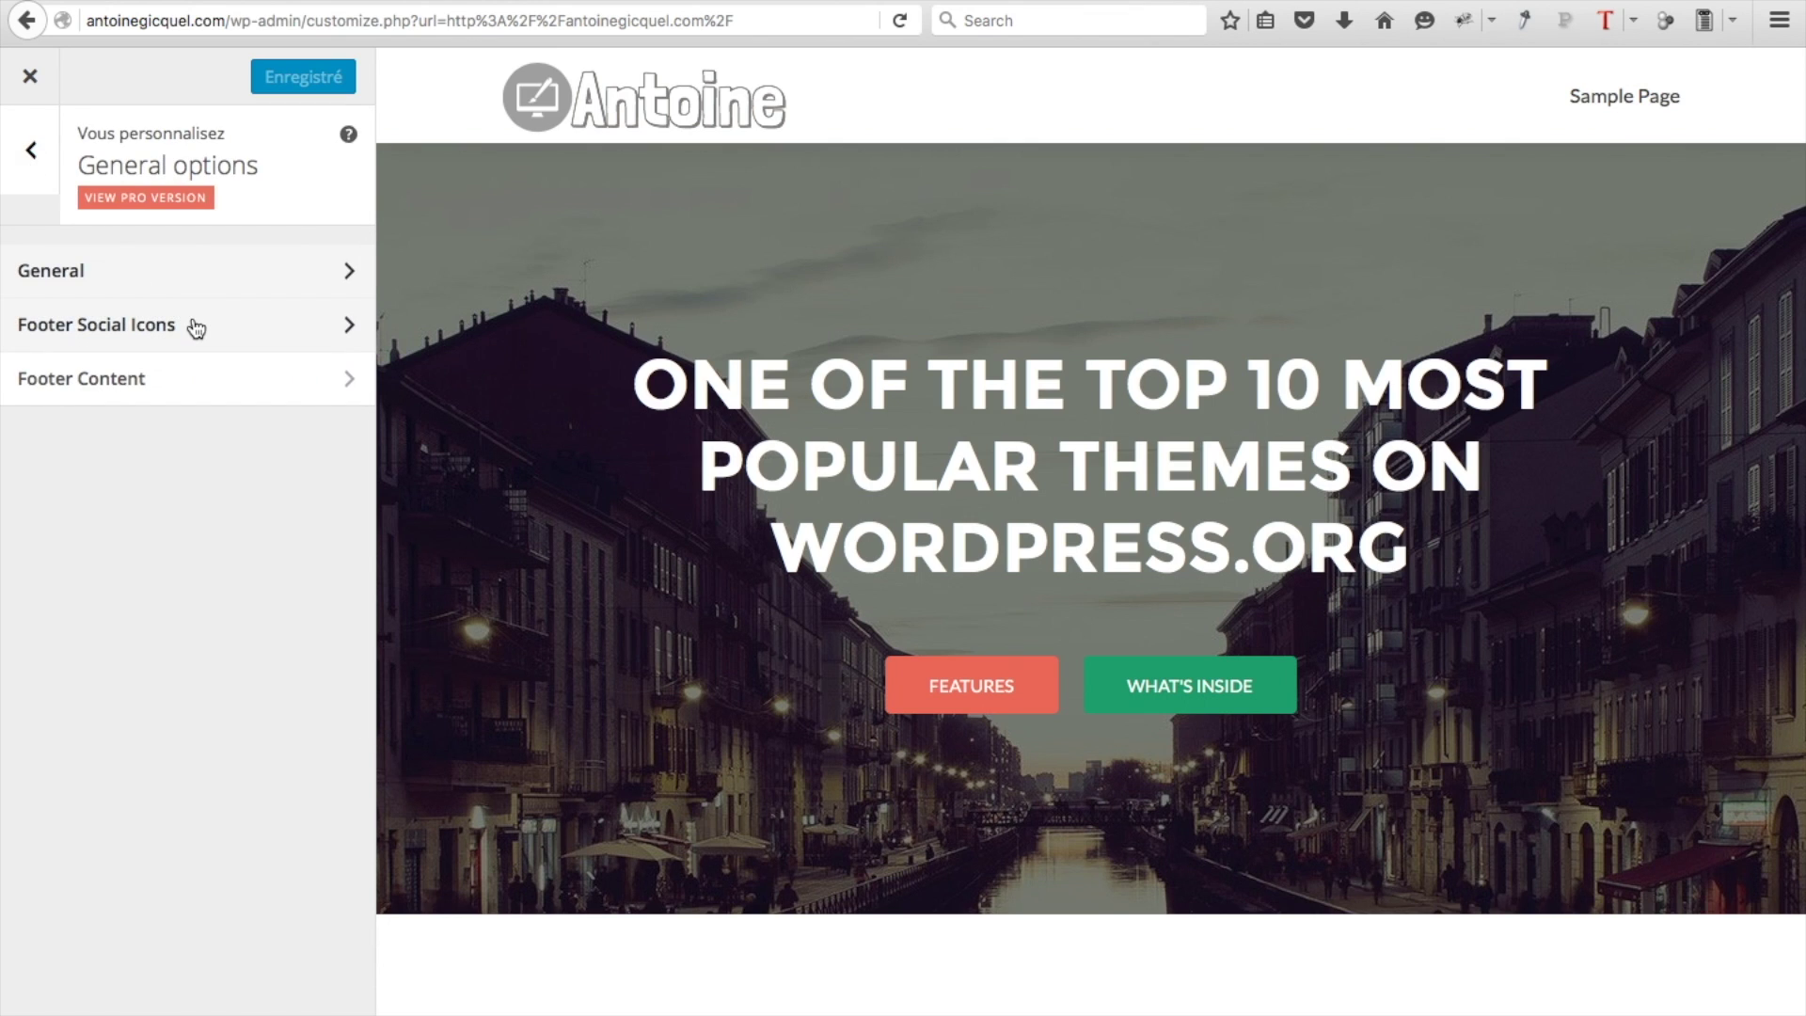
Empty the LinkedIn, Behance and Dribbble fields in Footer Social Icons and publish
left_click(195, 327)
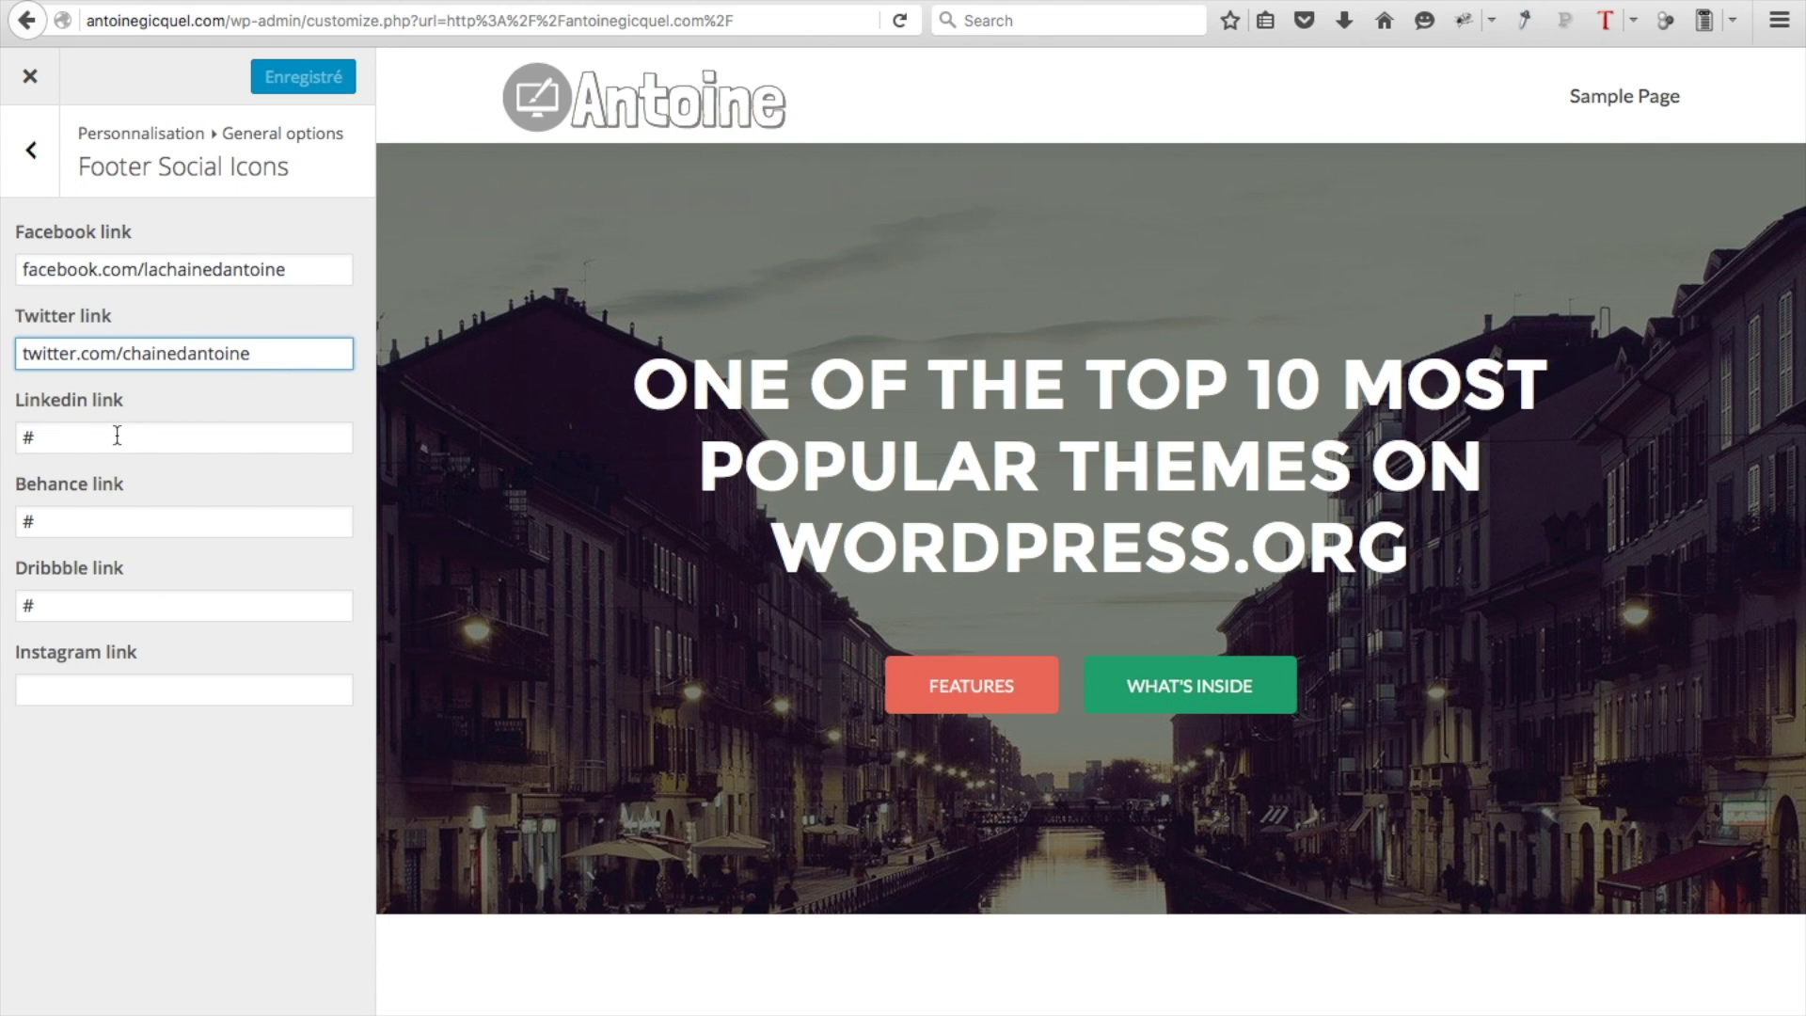
scroll(1080, 843, "down", 20)
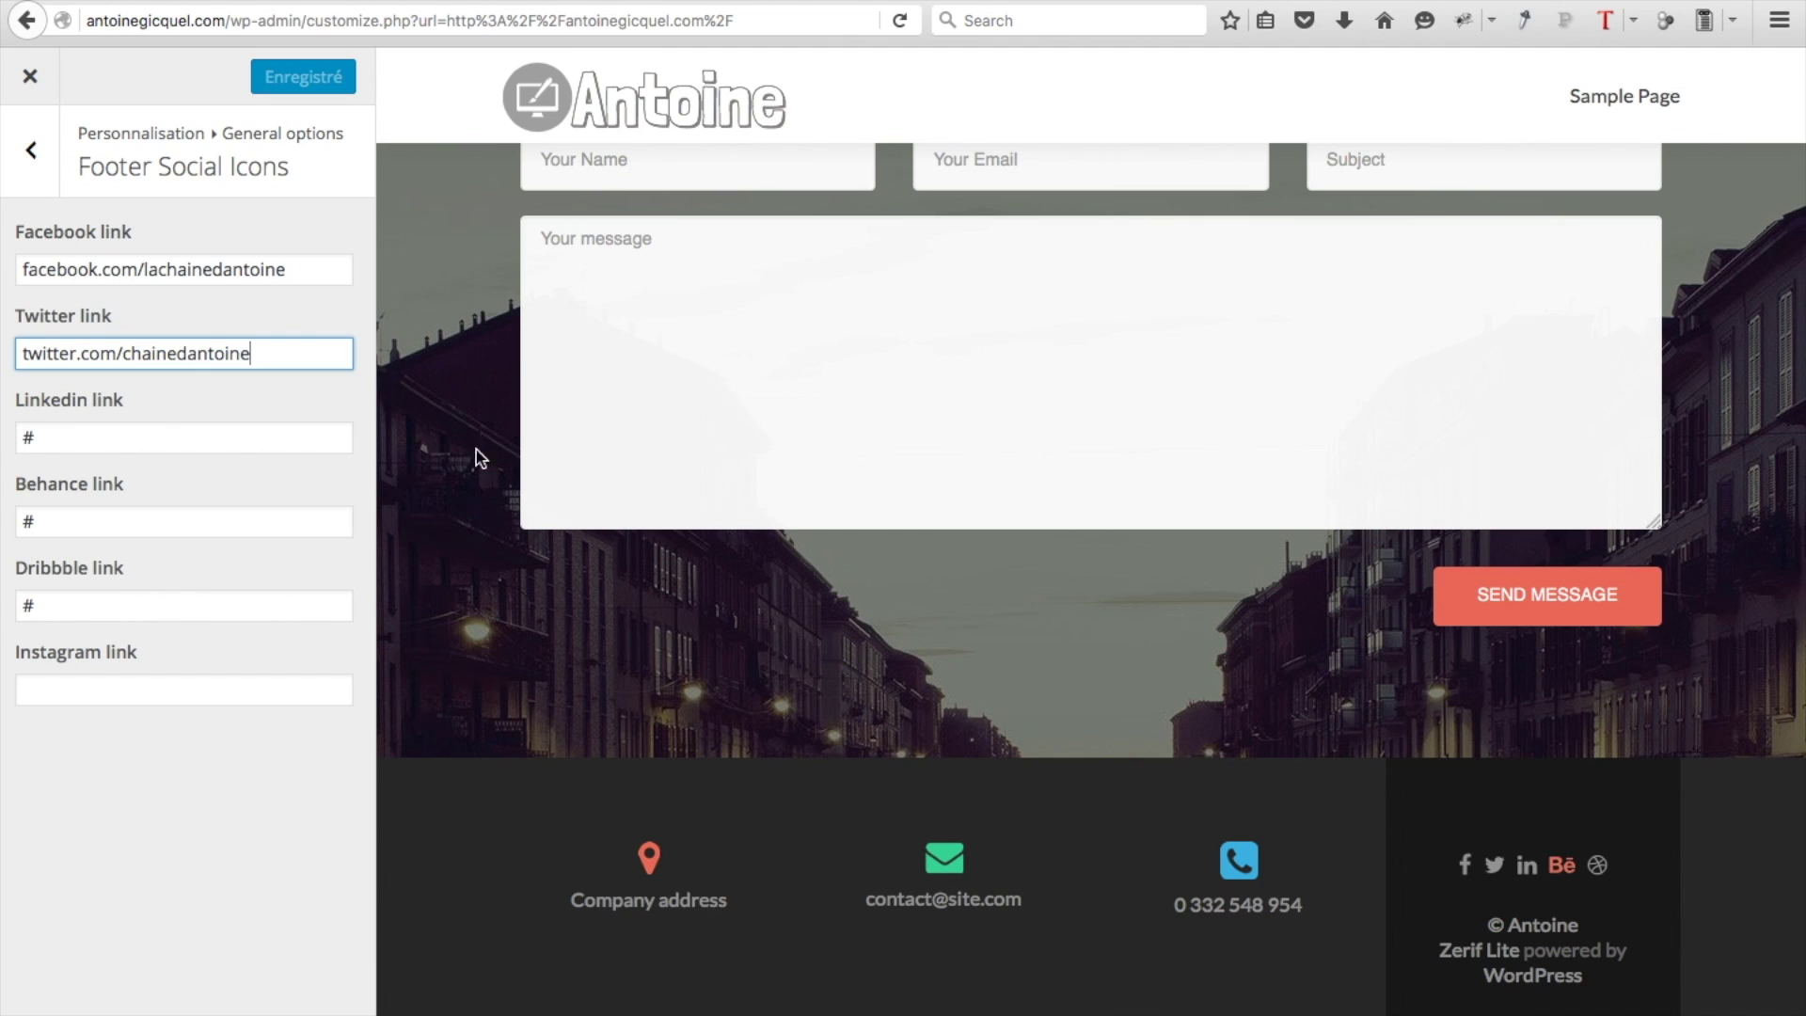
double_click(57, 434)
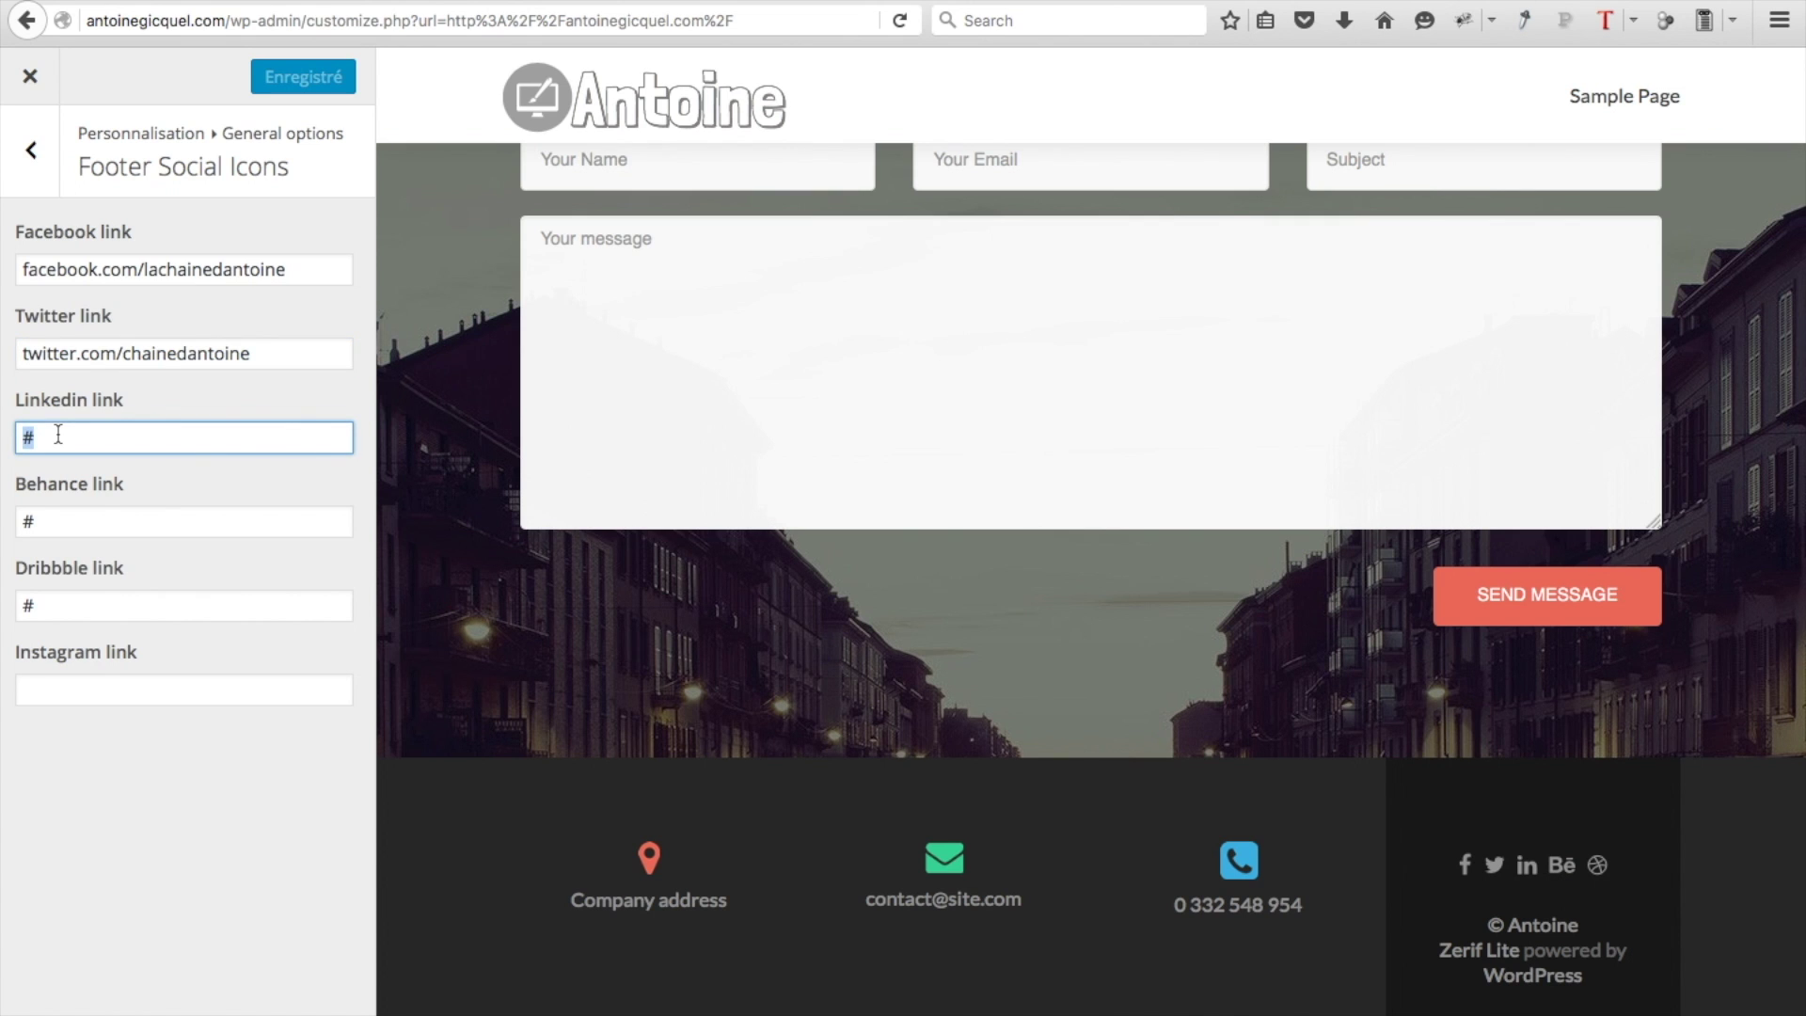
key("BackSpace")
left_click(53, 519)
key("BackSpace")
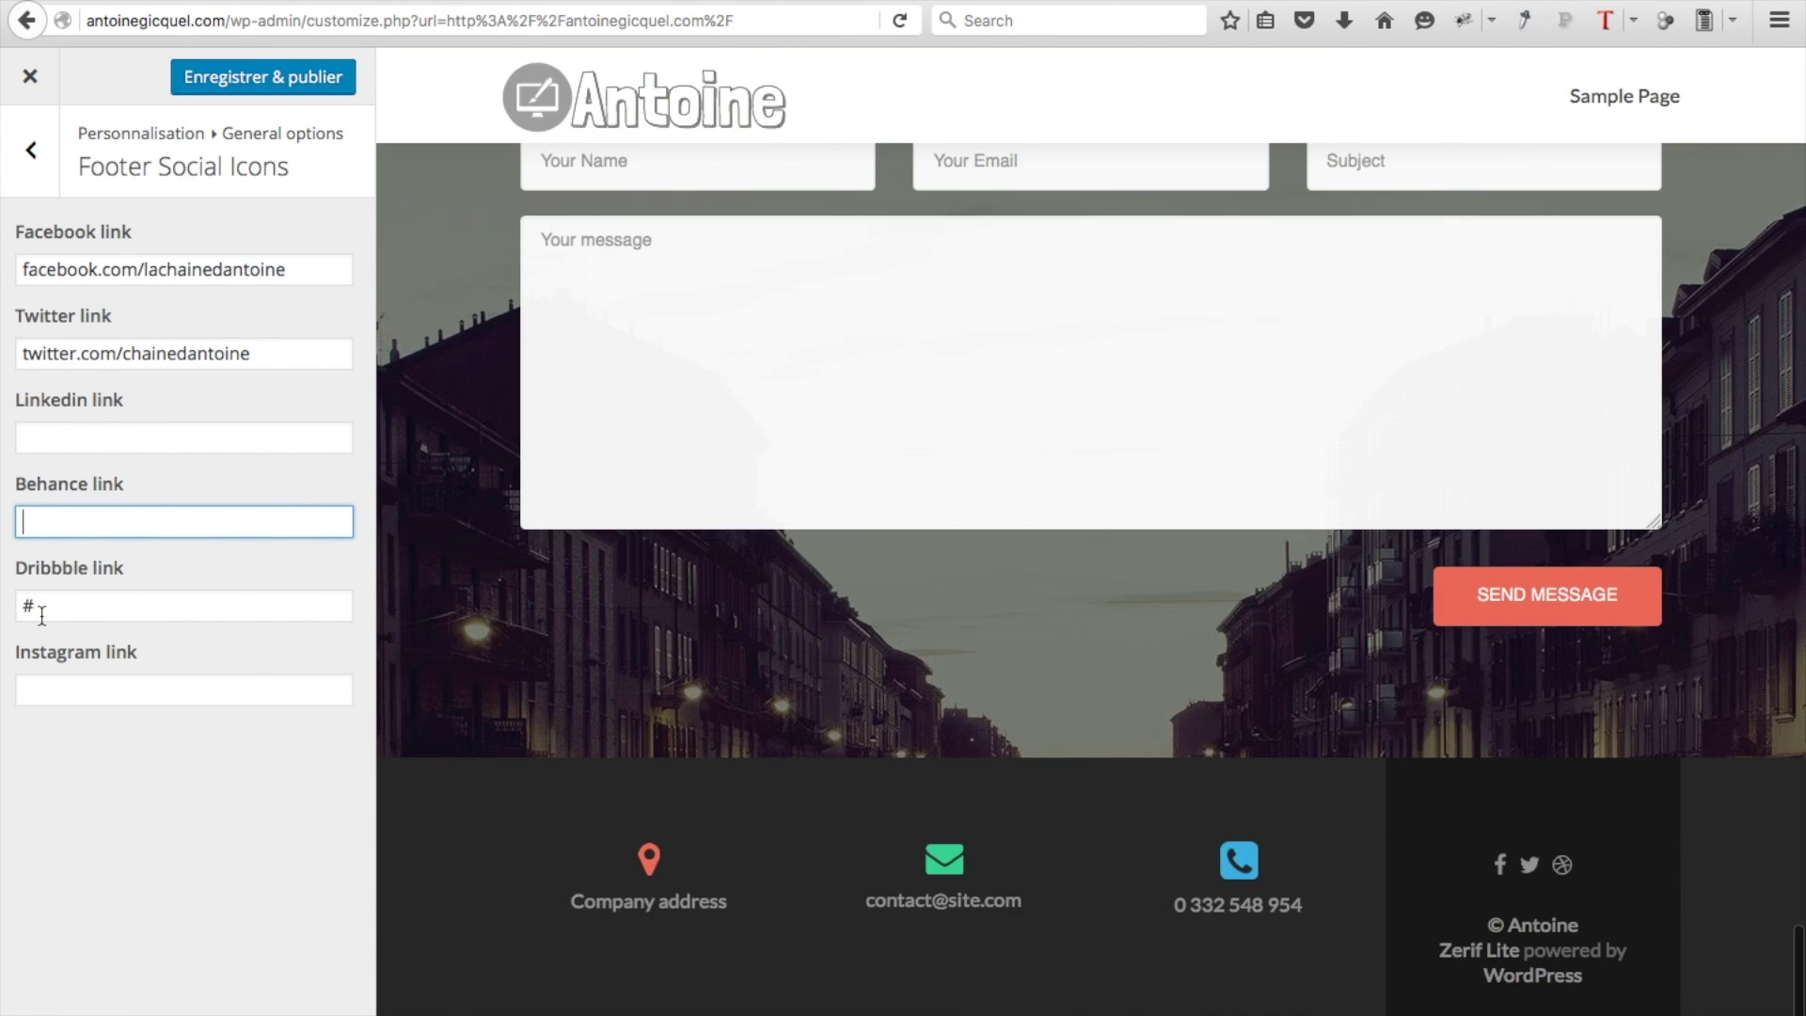
left_click(42, 609)
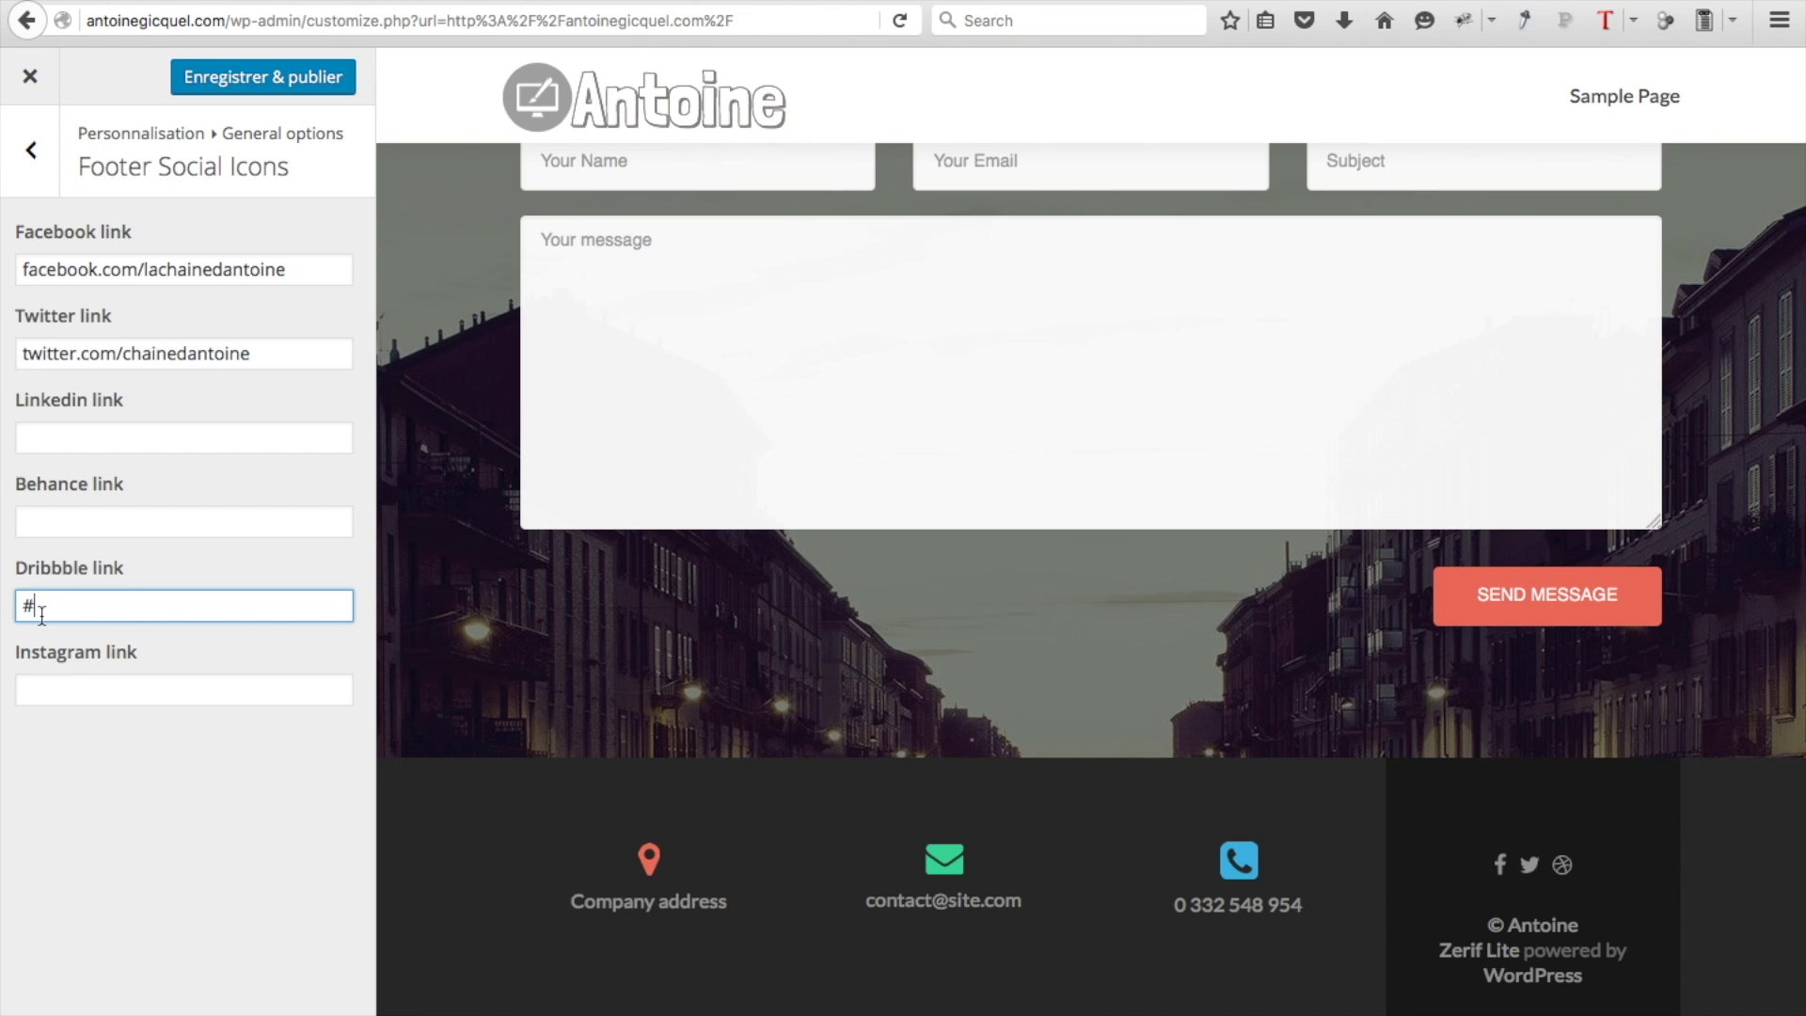
key("BackSpace")
left_click(229, 89)
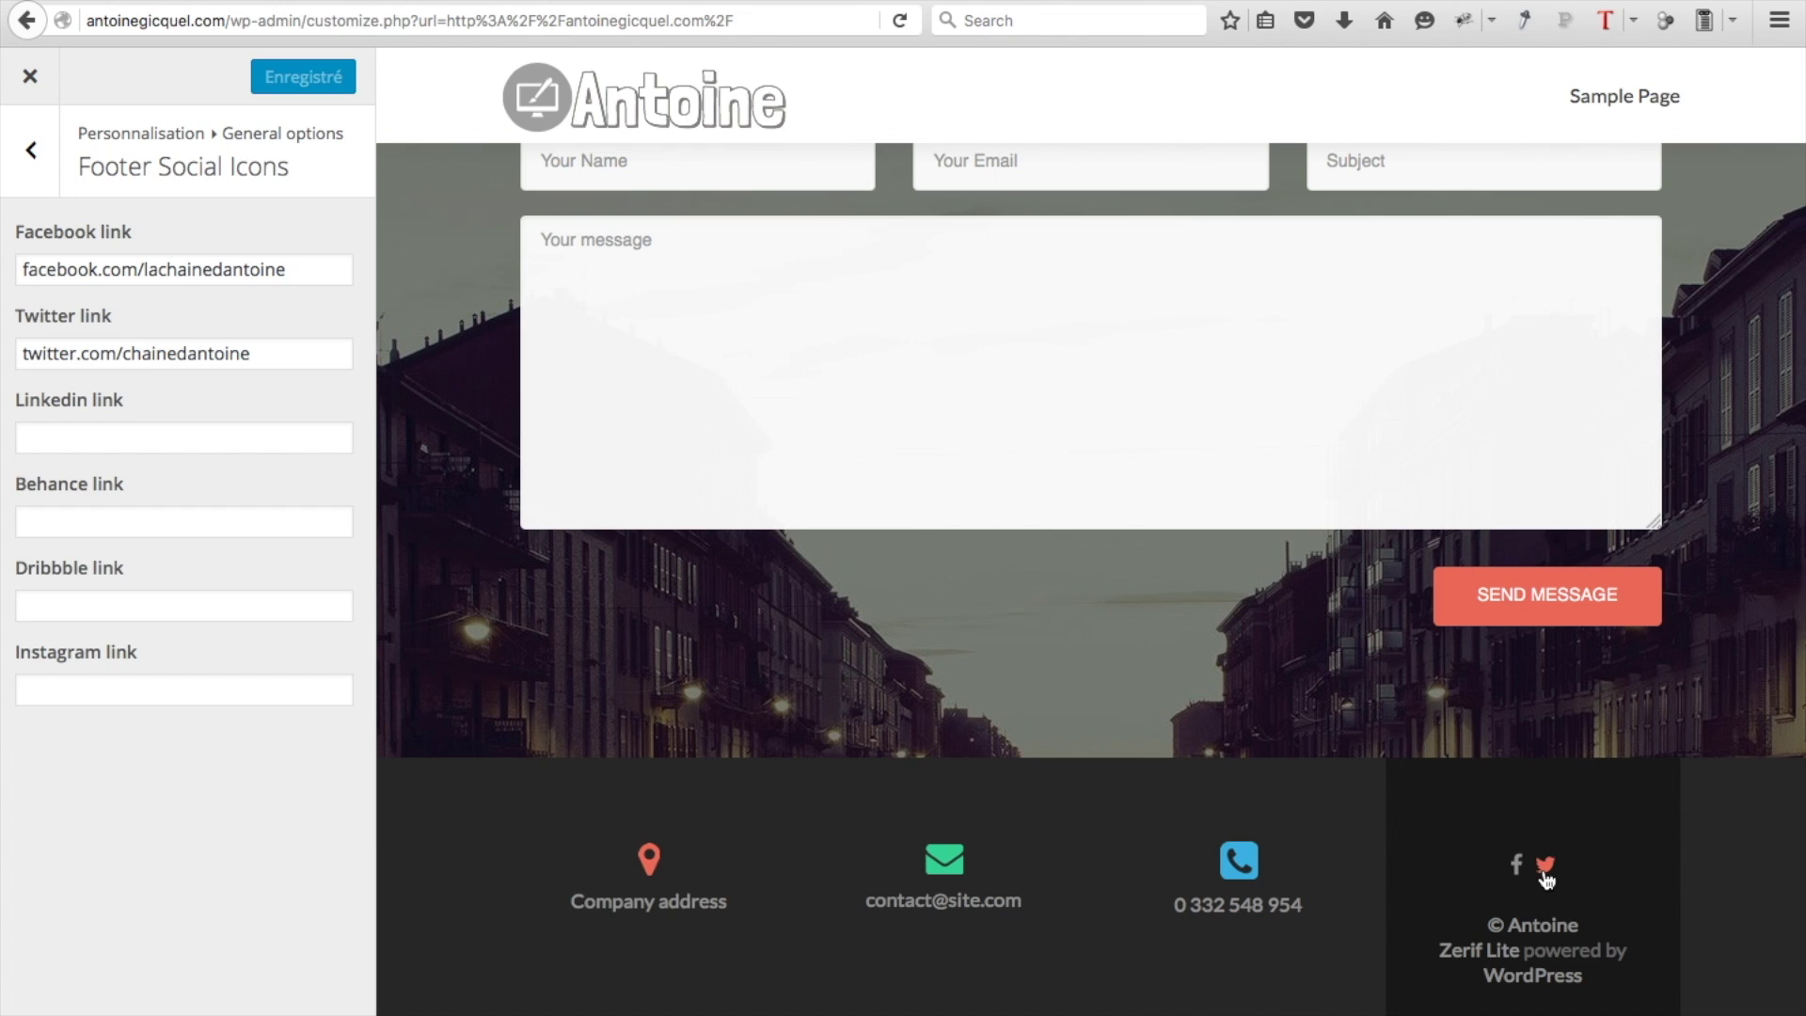
left_click(44, 168)
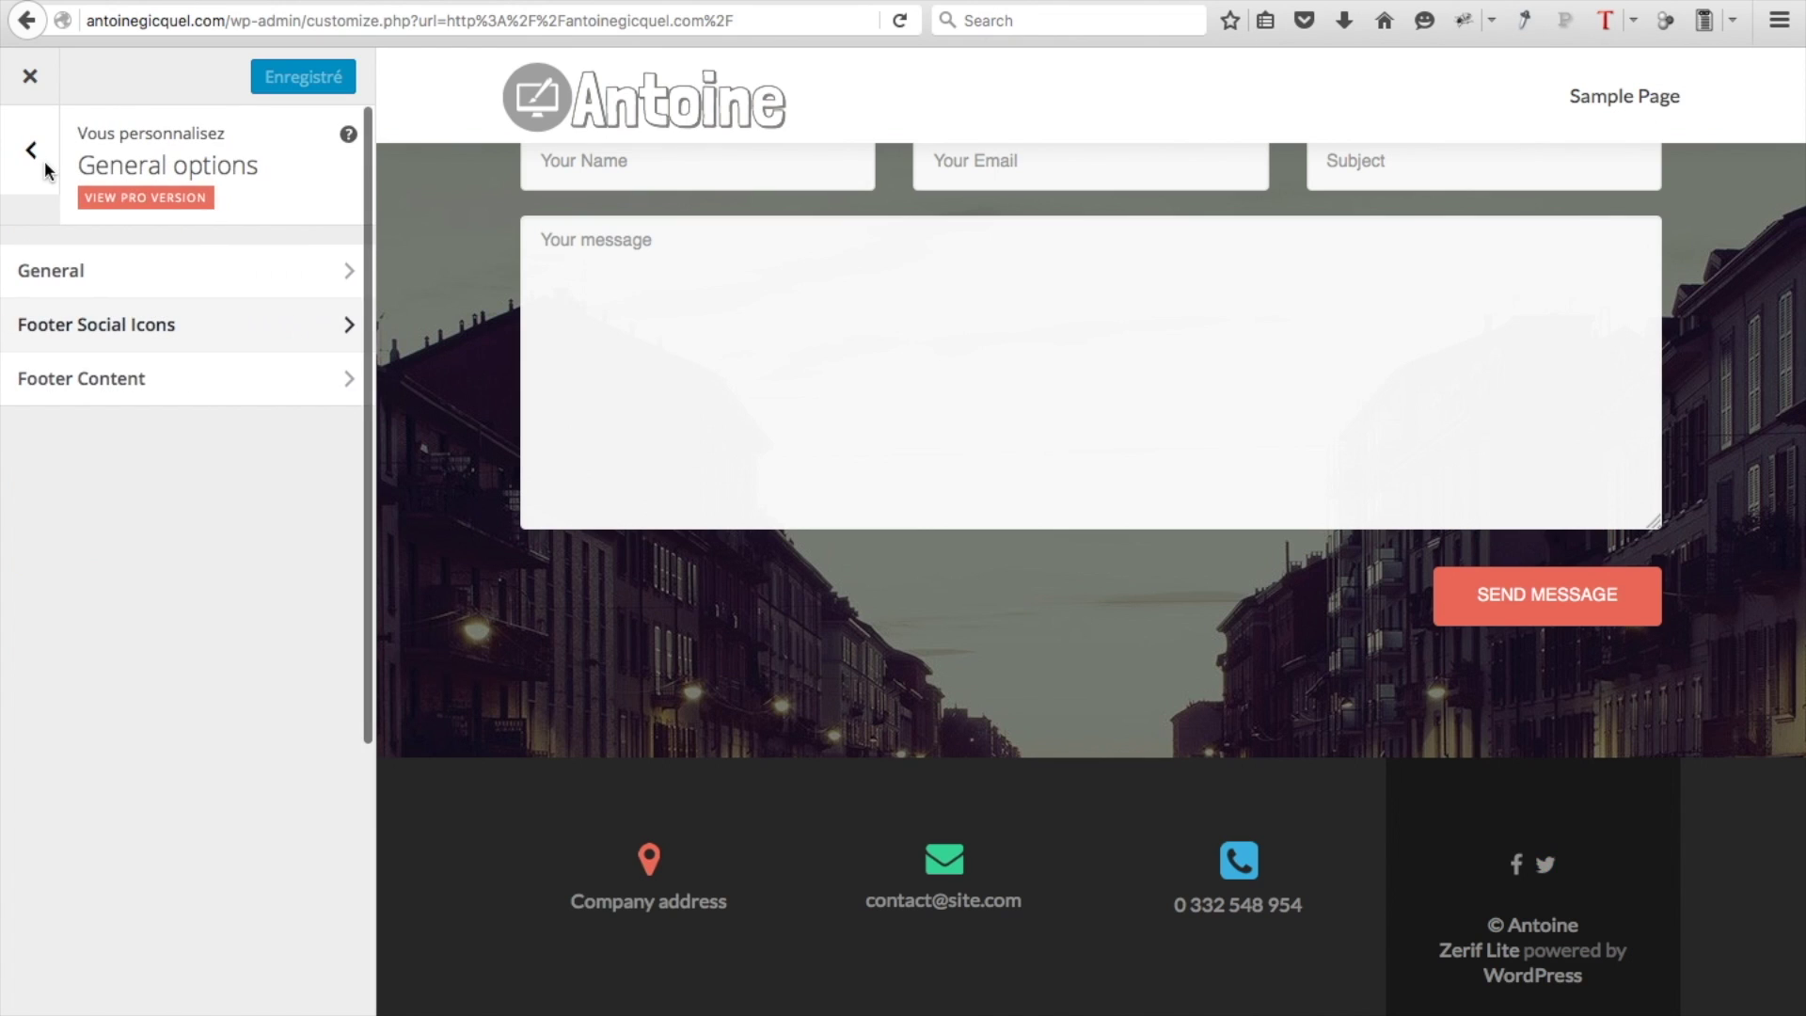
left_click(130, 386)
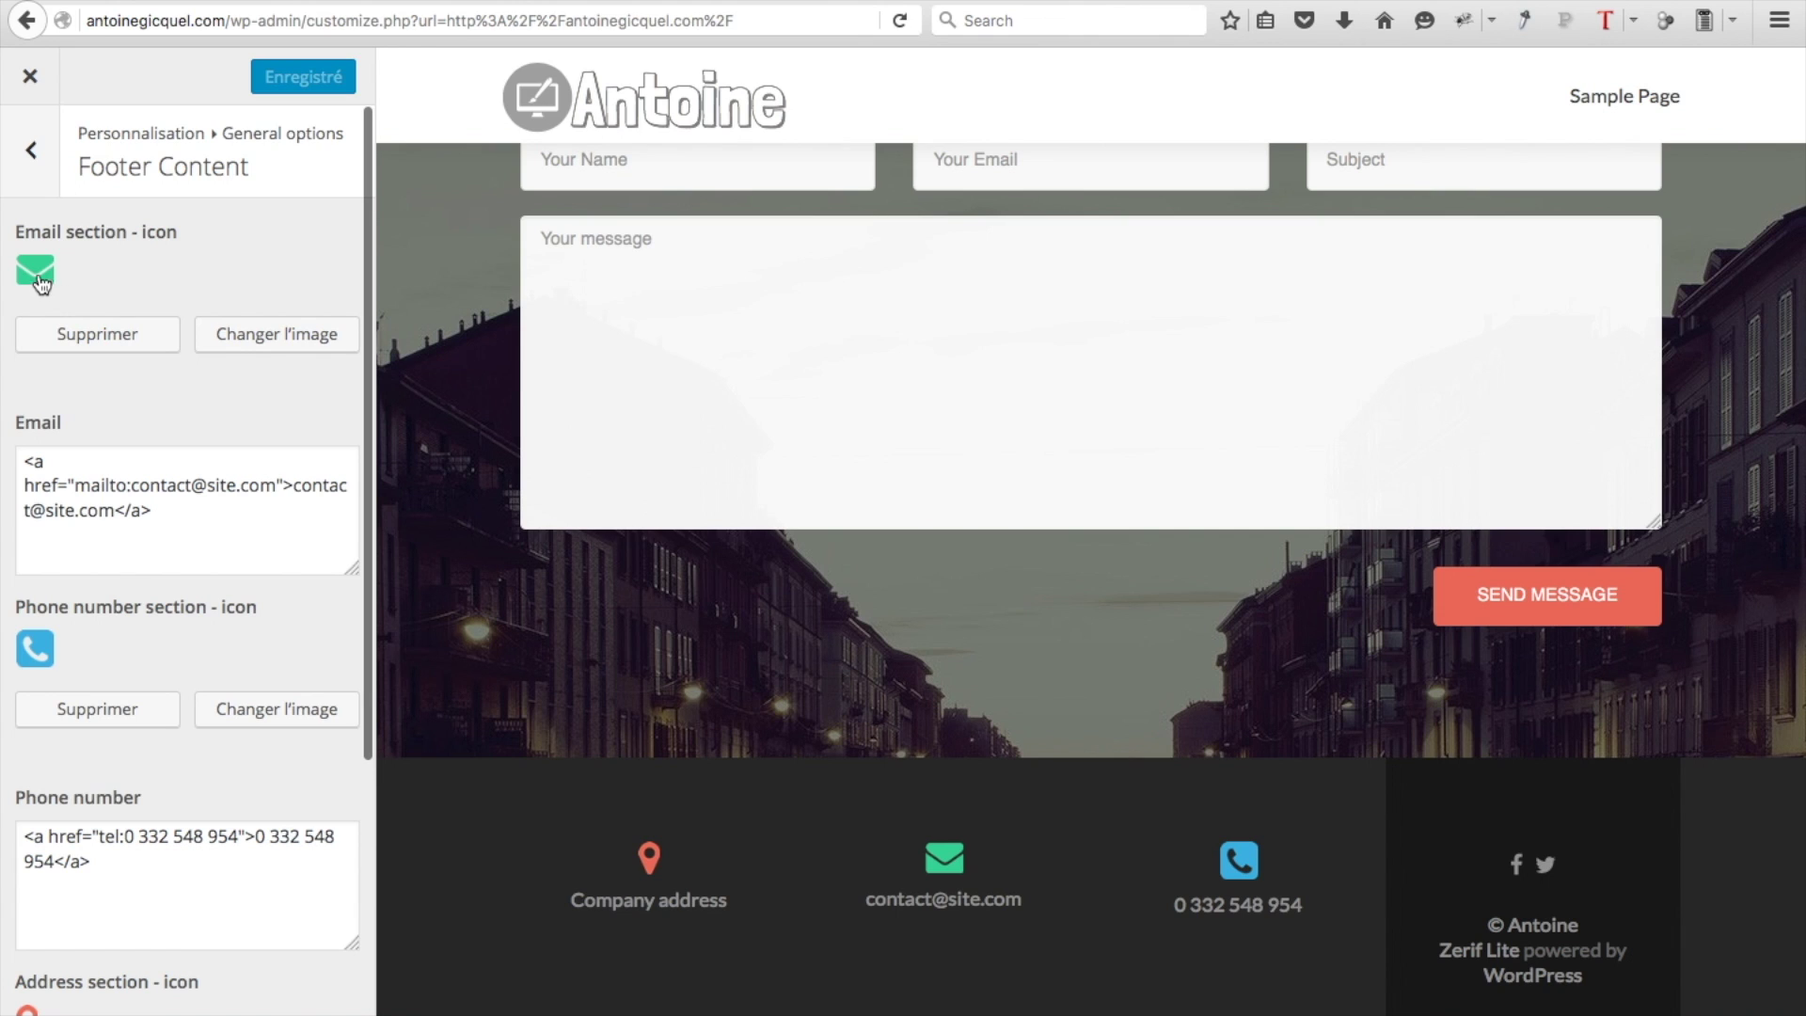
Replace the placeholder Company address with the pasted street address
scroll(41, 651, "down", 3)
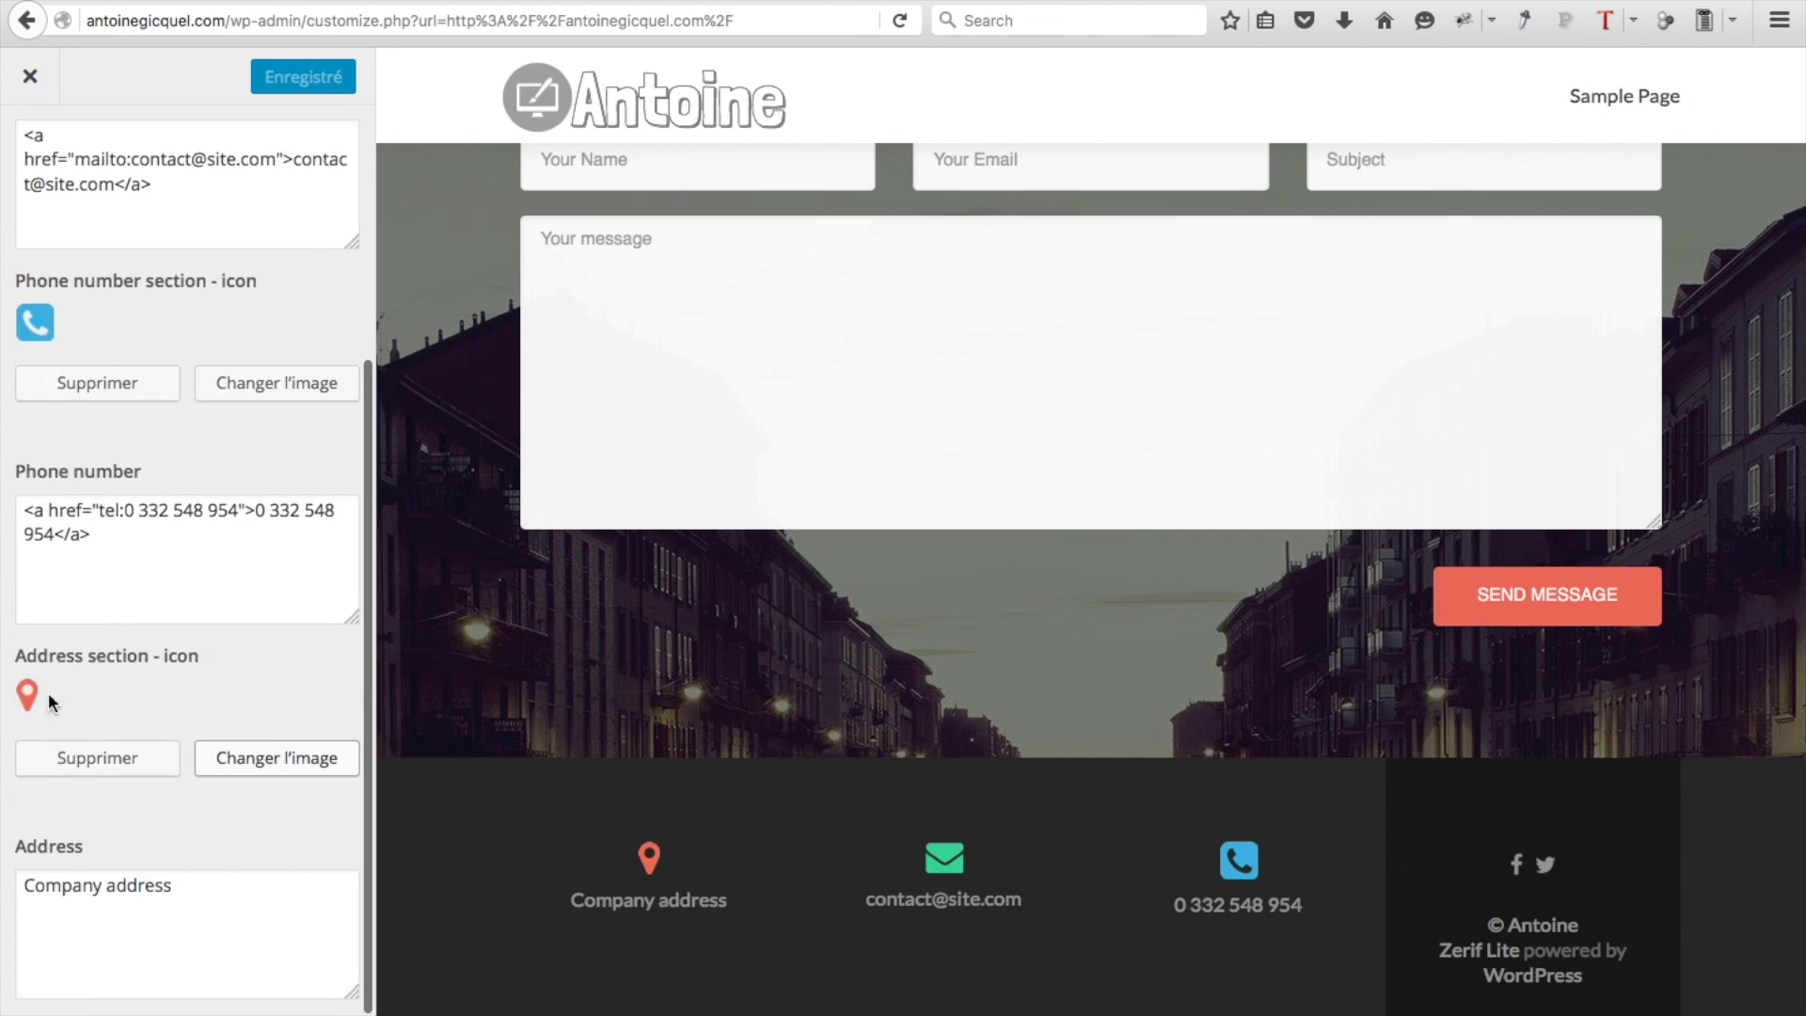
left_click_drag(187, 900, 1, 873)
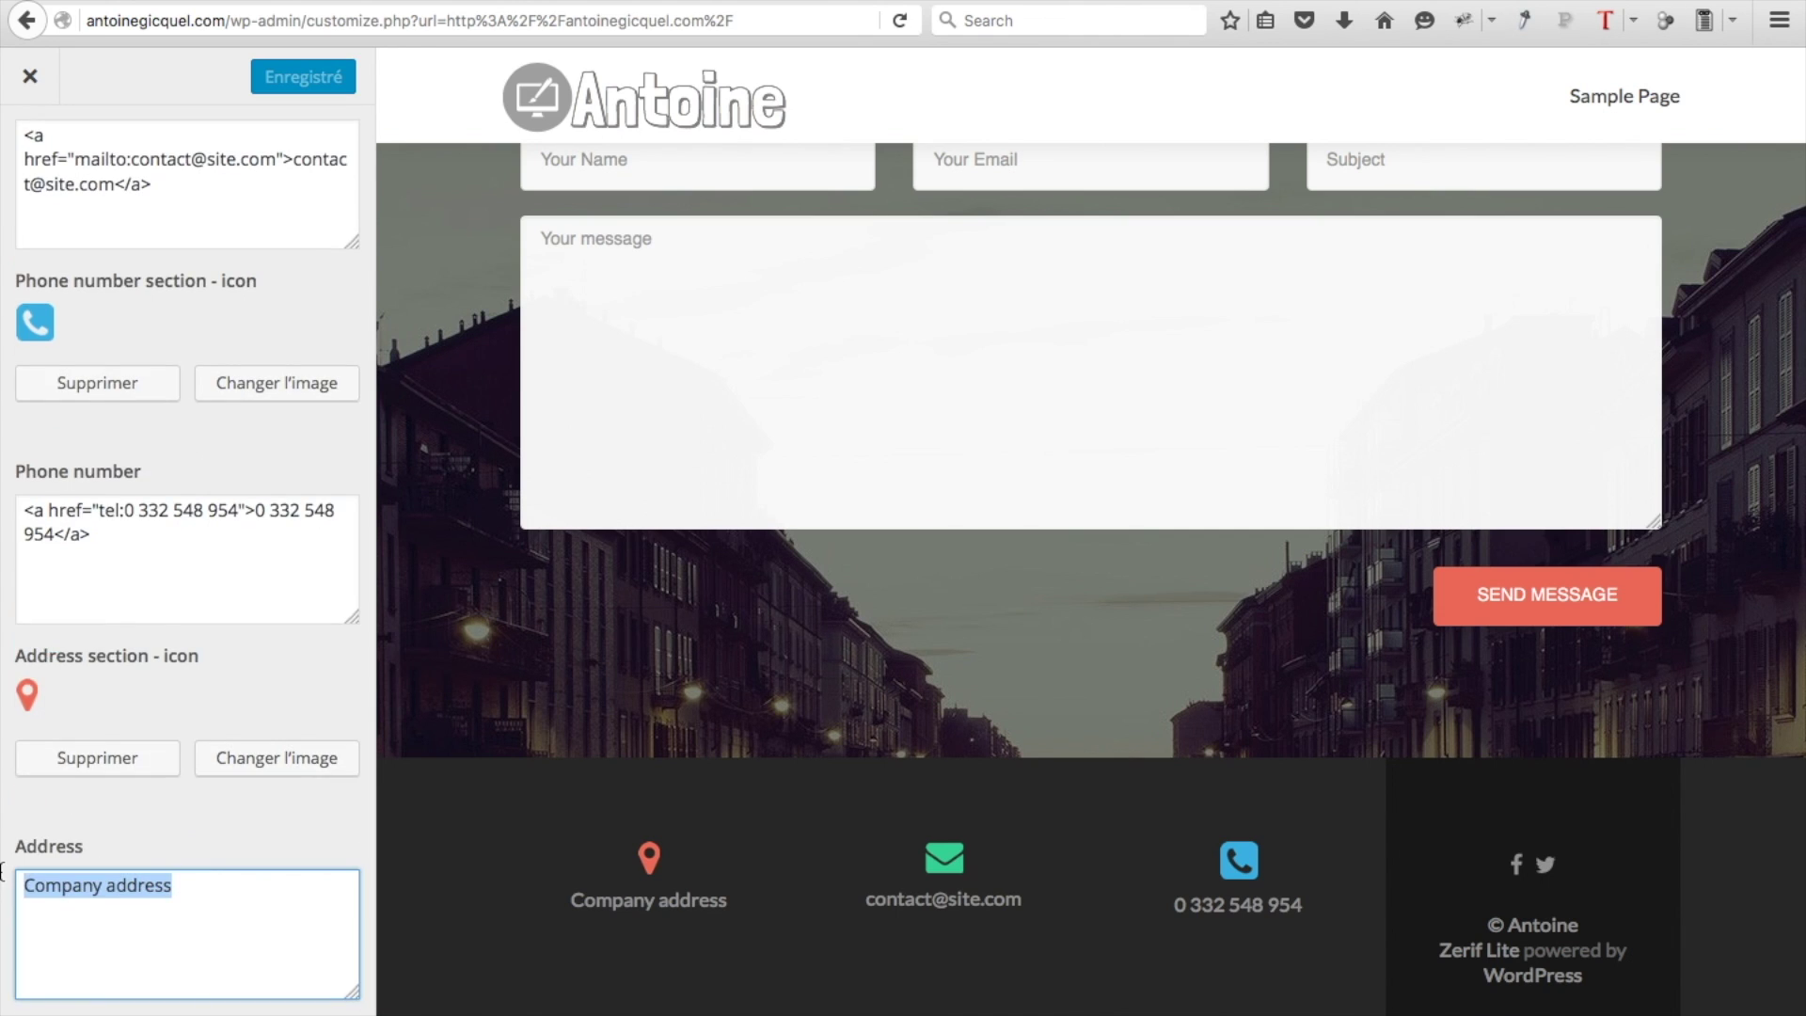
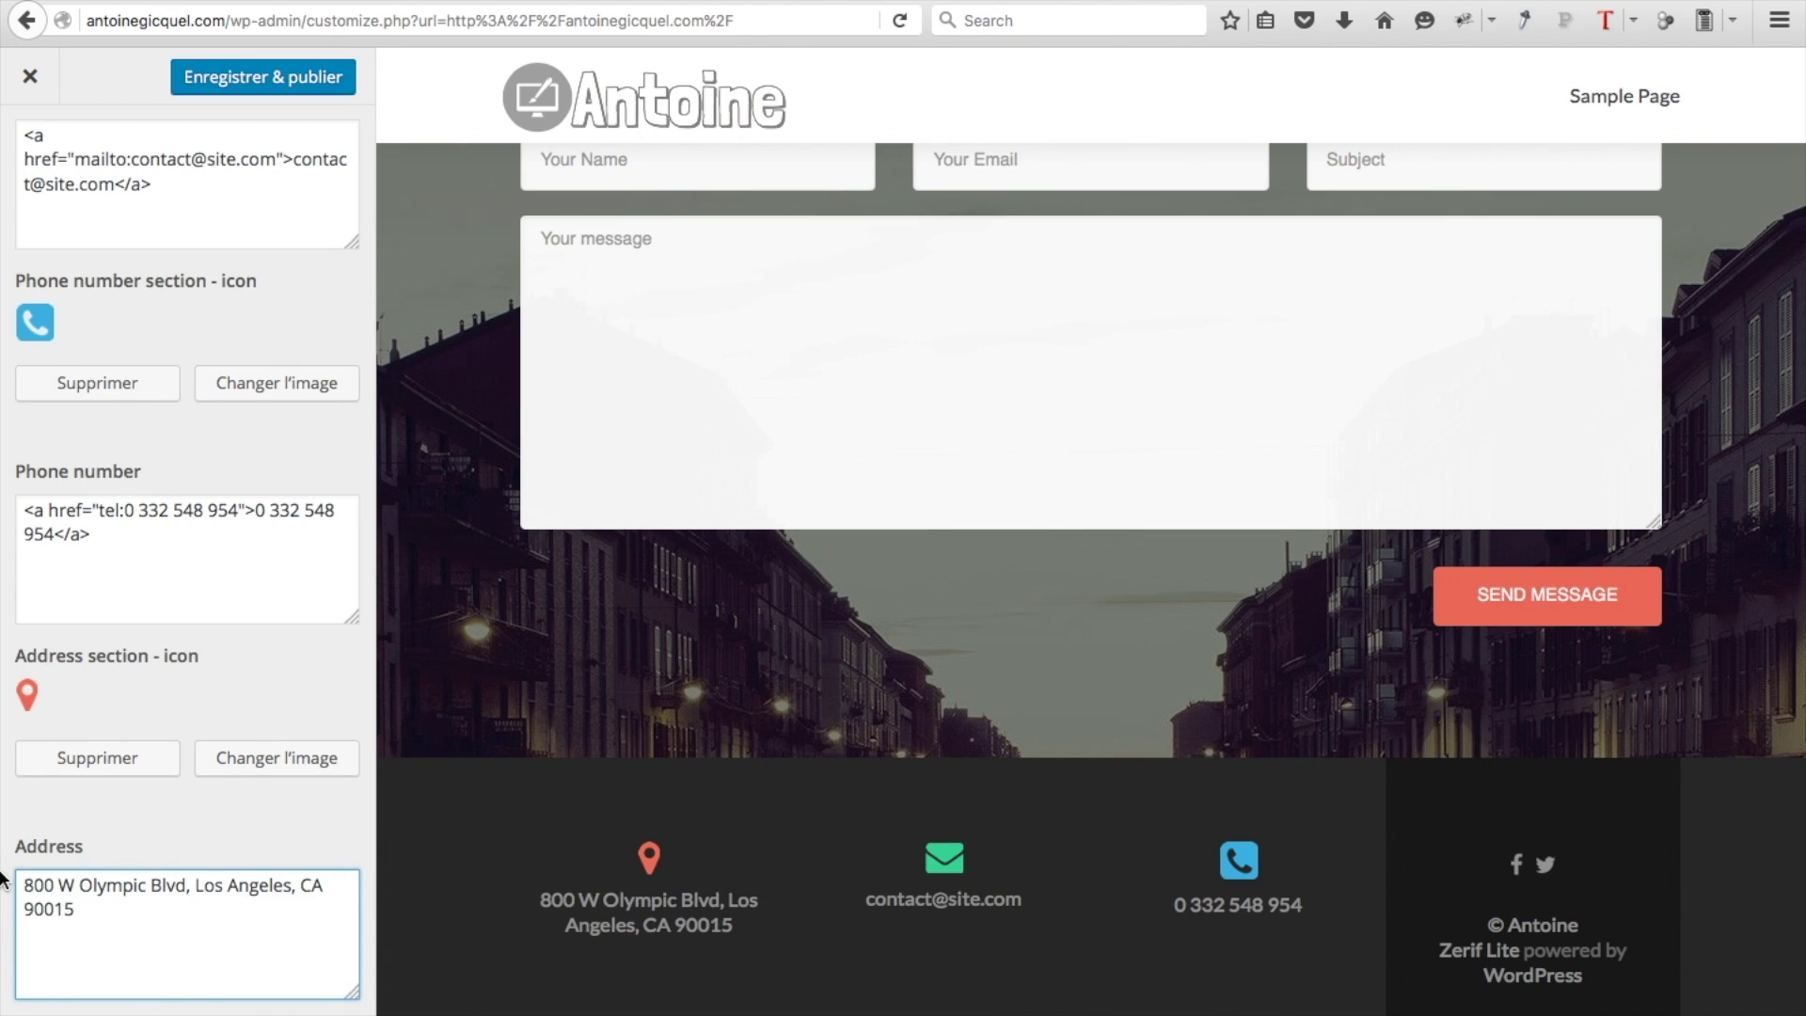
left_click(216, 564)
scroll(220, 505, "up", 4)
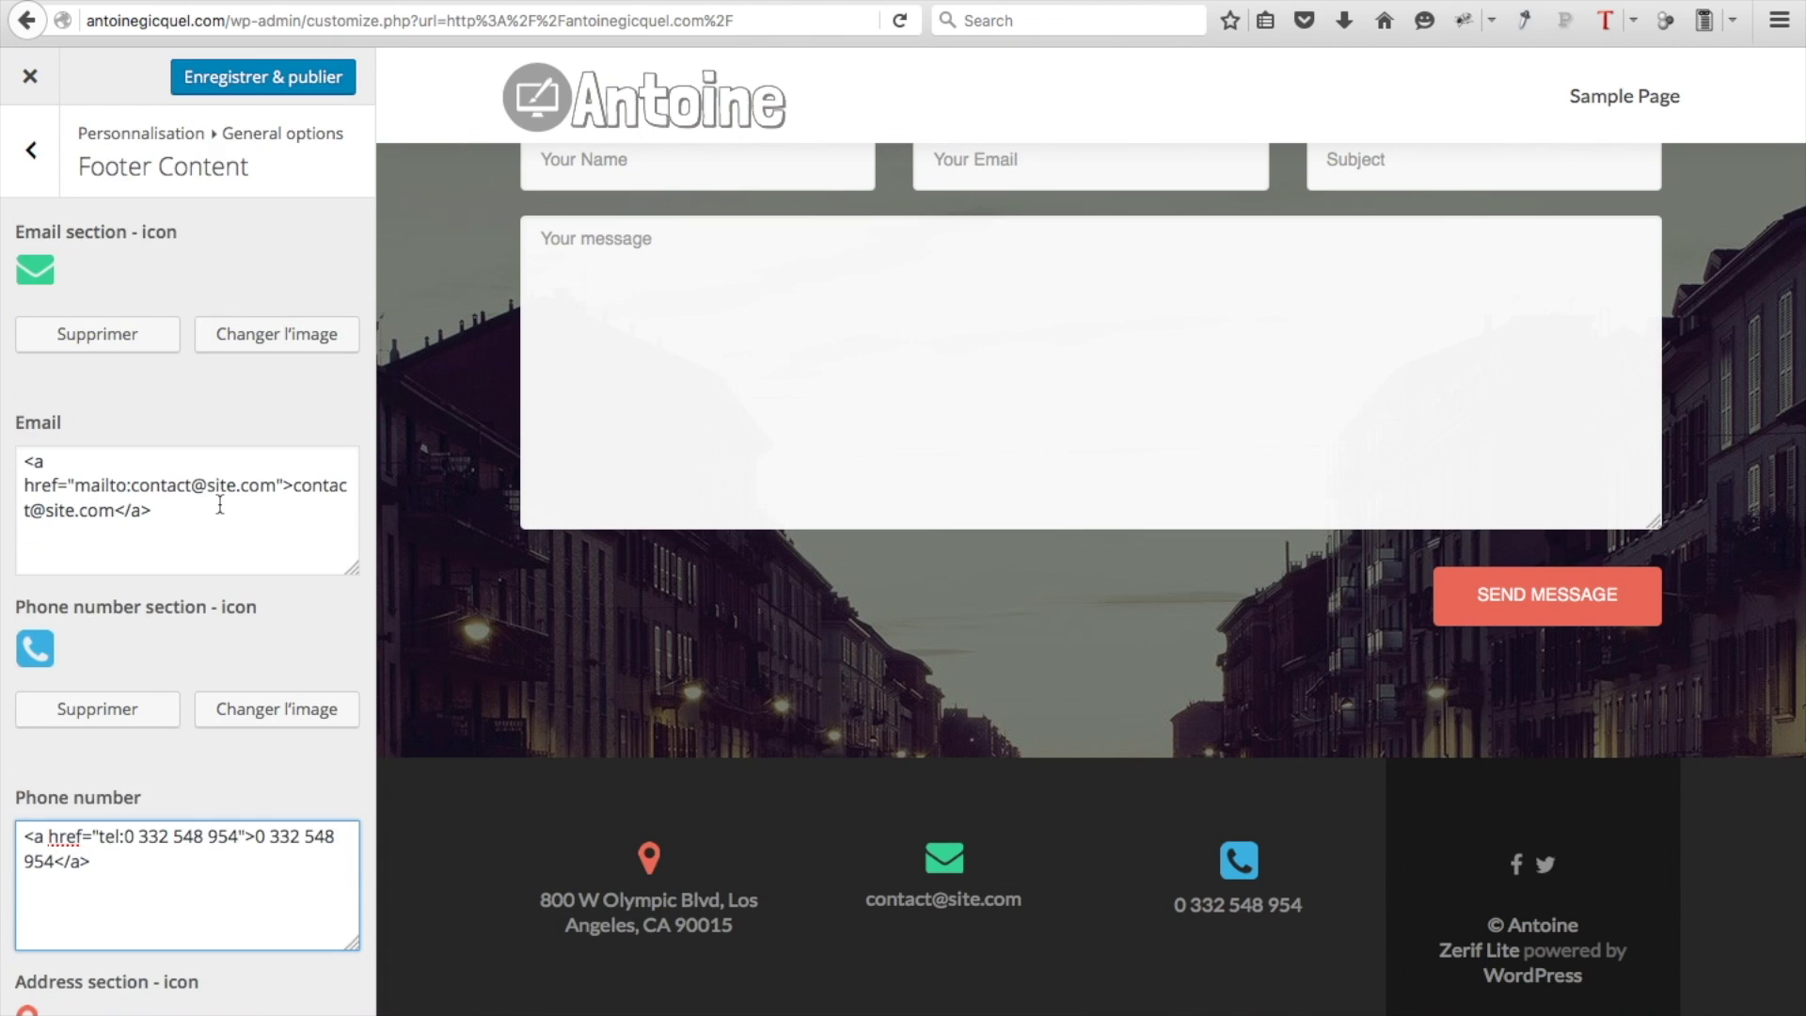
Change the footer e-mail's mailto link and displayed text to the site's own domain
left_click_drag(294, 485, 113, 510)
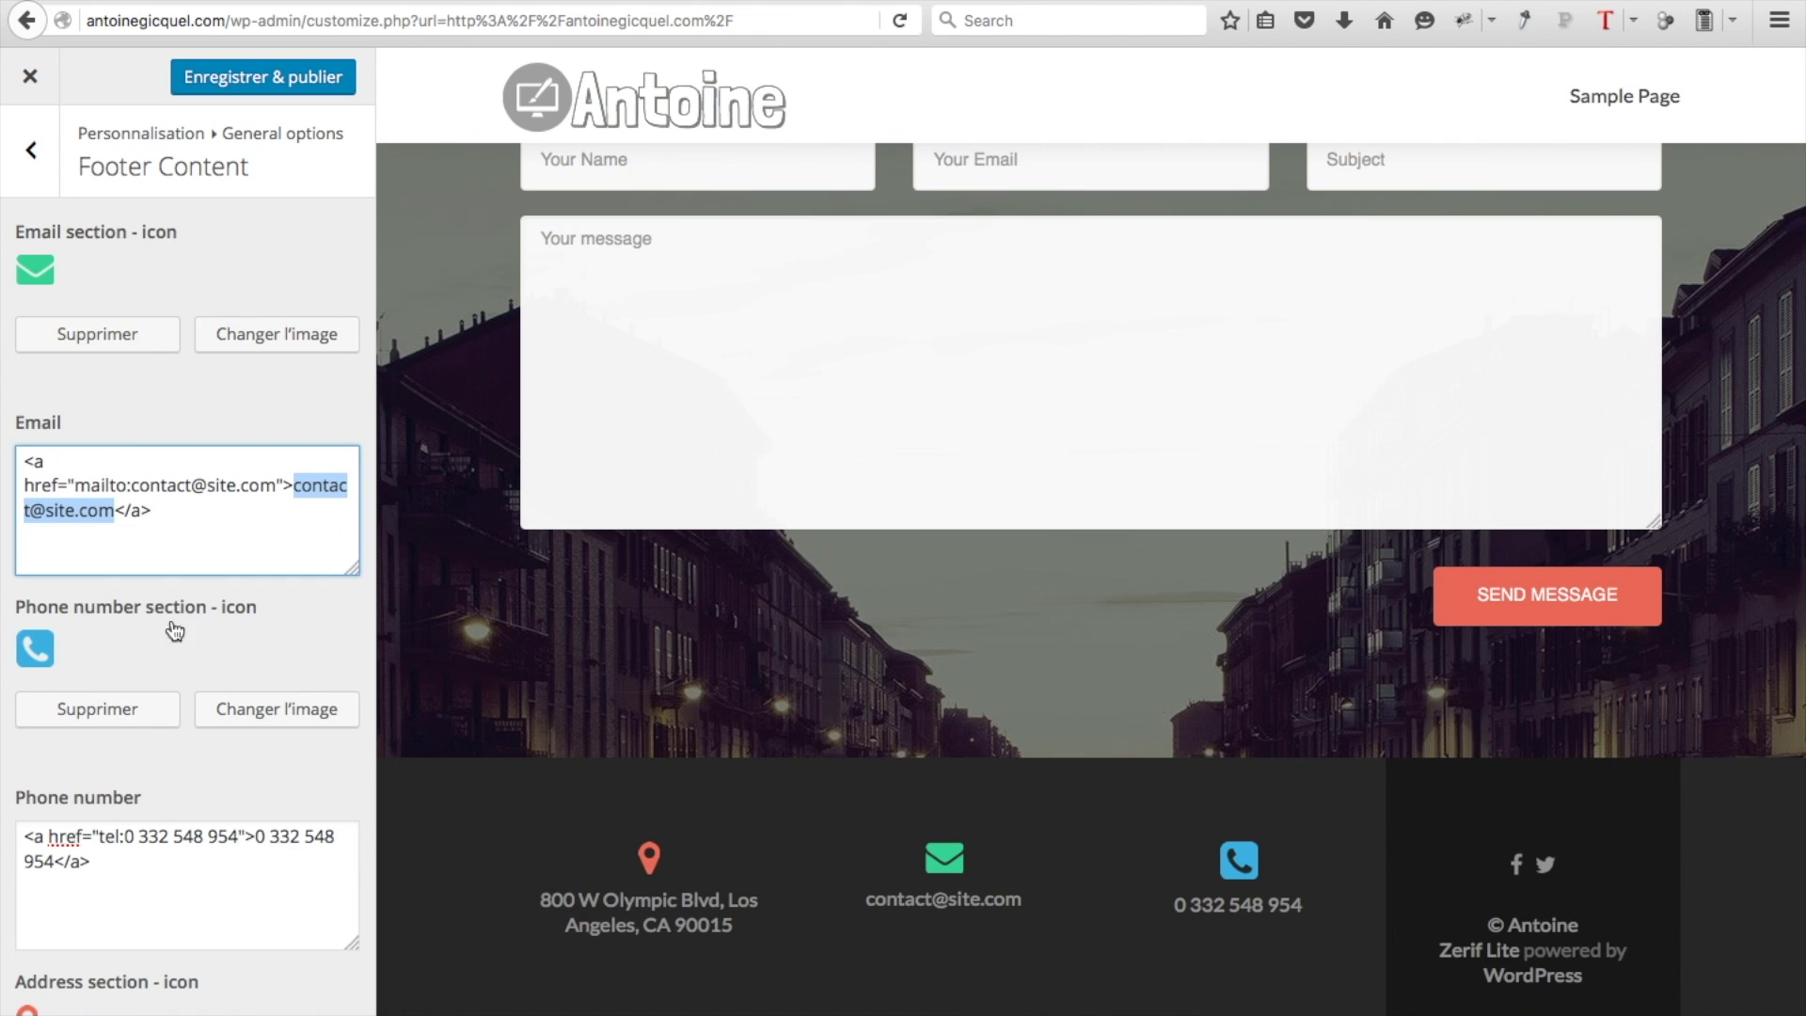
left_click(237, 485)
key("BackSpace")
key("BackSpace")
key("BackSpace")
key("BackSpace")
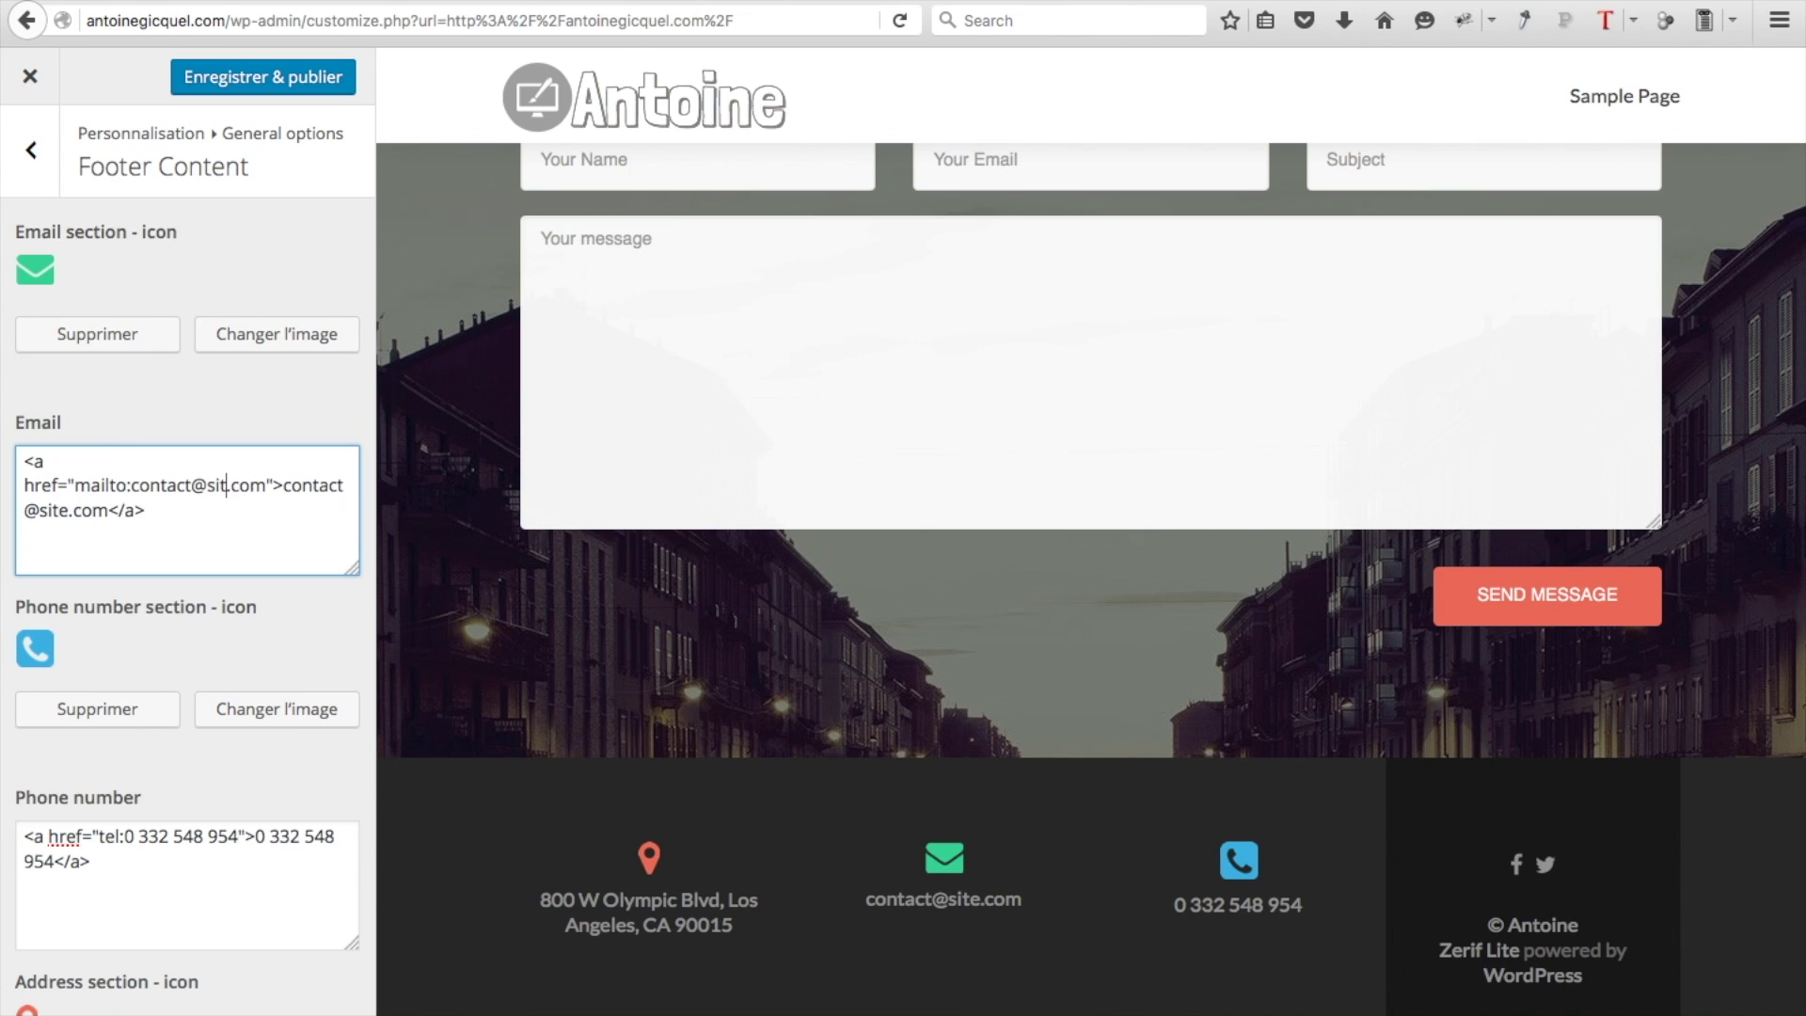
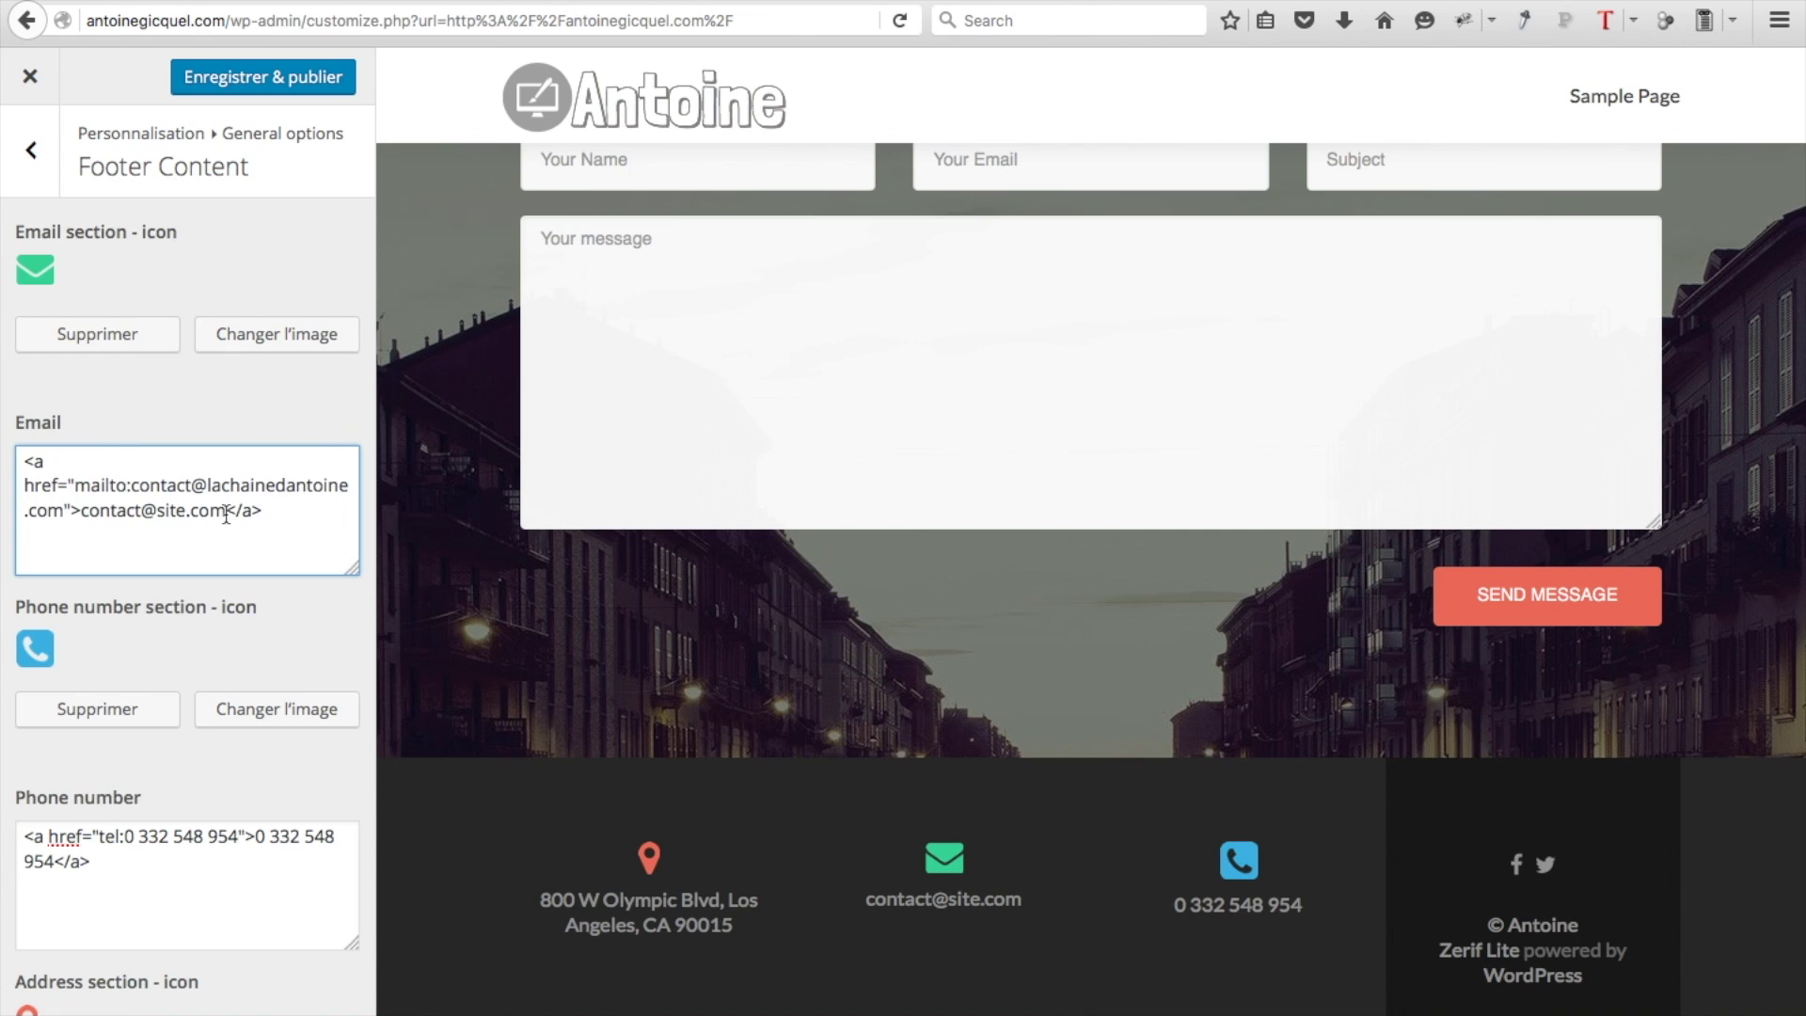
left_click_drag(225, 510, 157, 512)
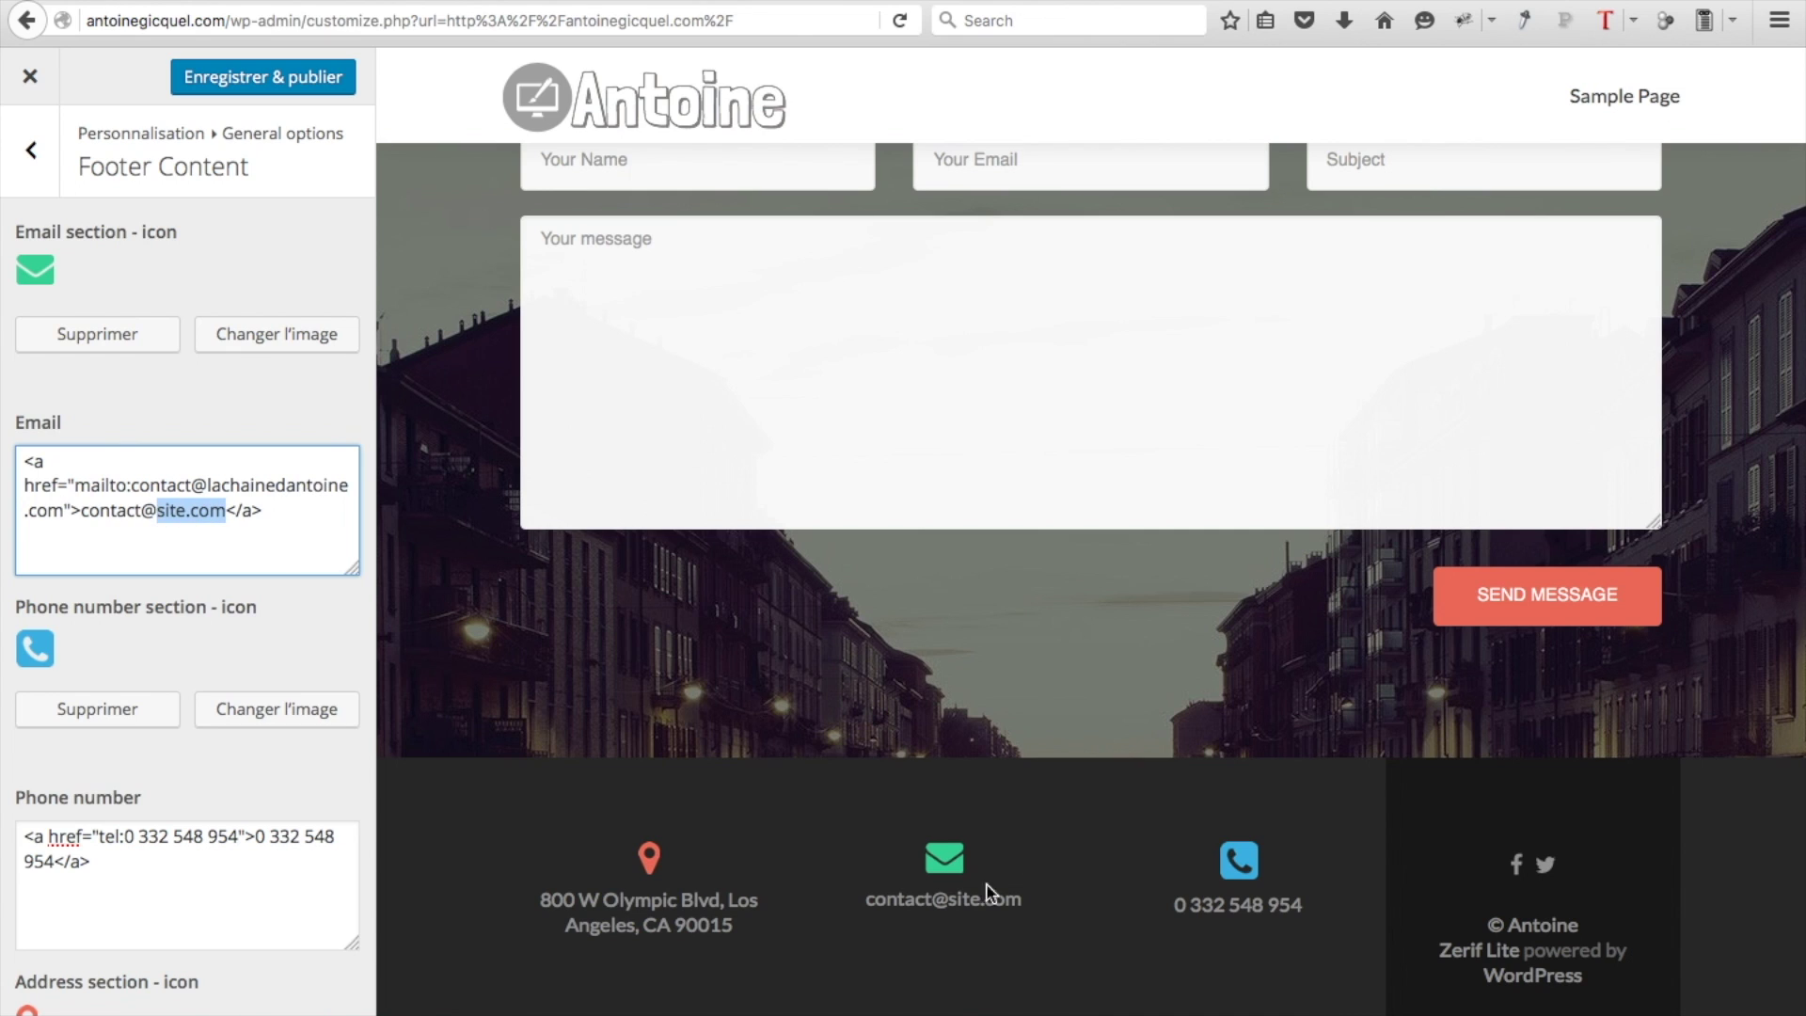
key("alt+Left")
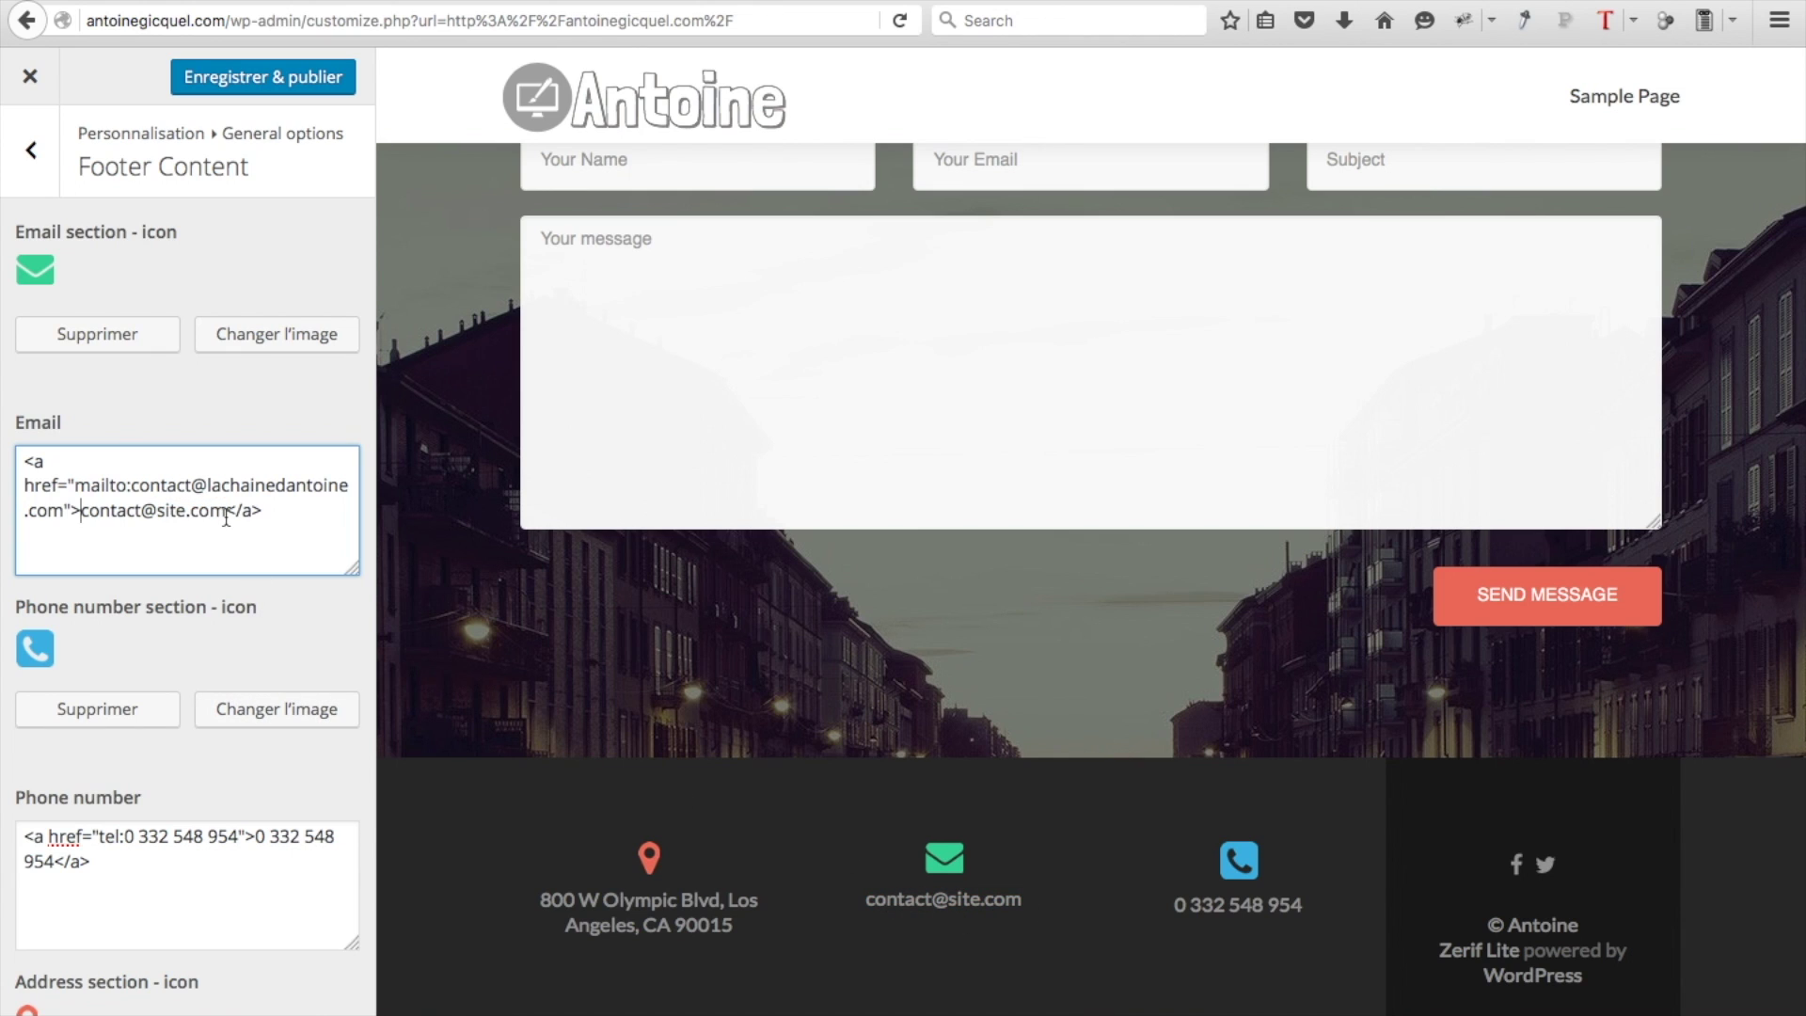
left_click_drag(229, 513, 63, 520)
key("BackSpace")
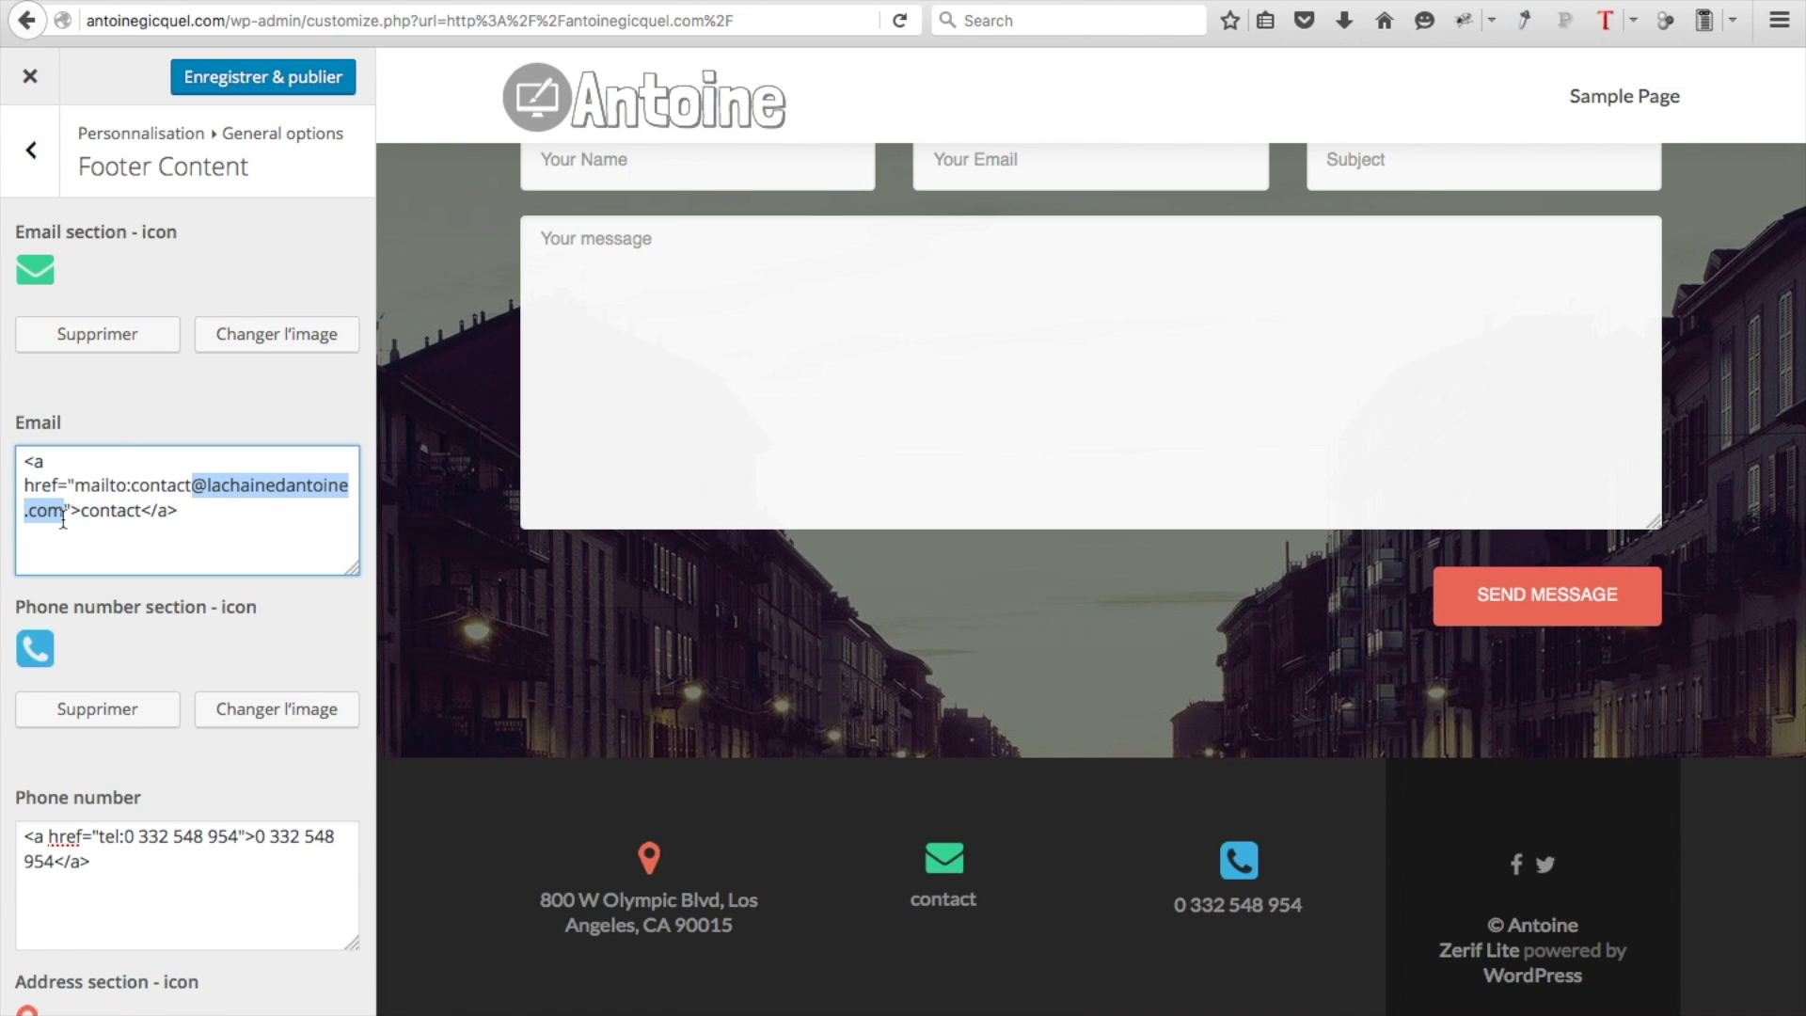
left_click(141, 512)
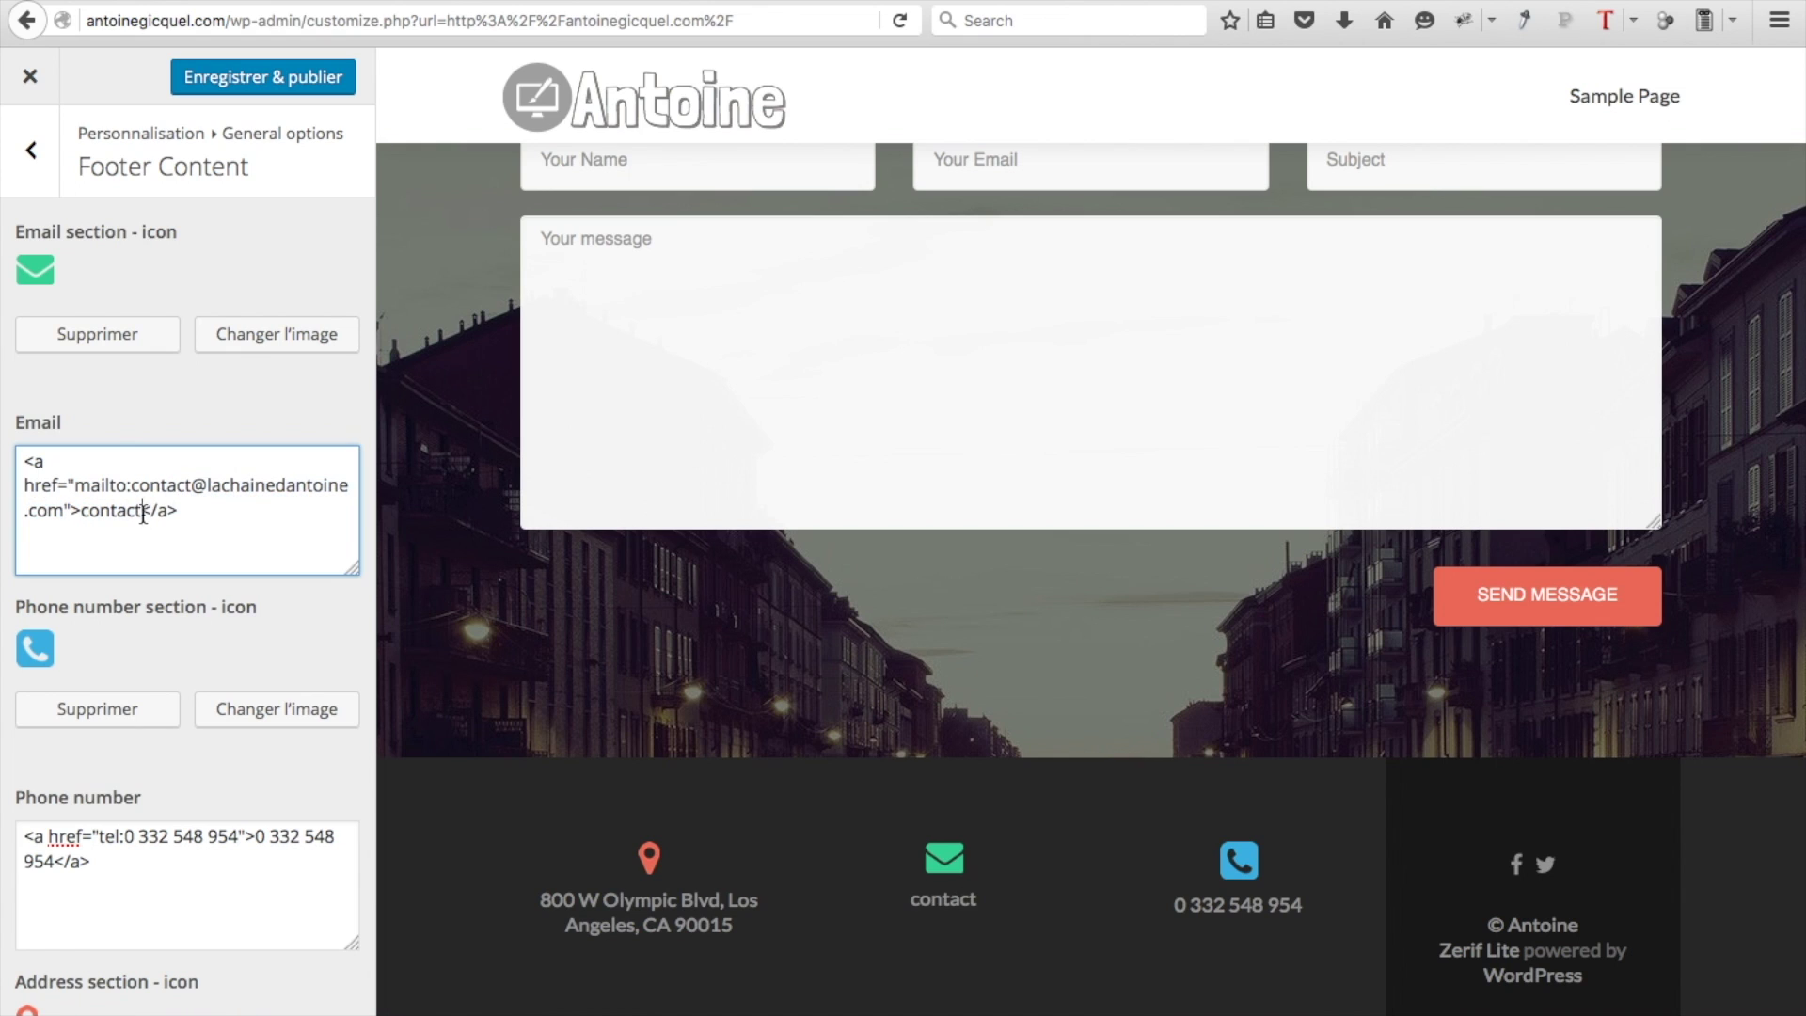
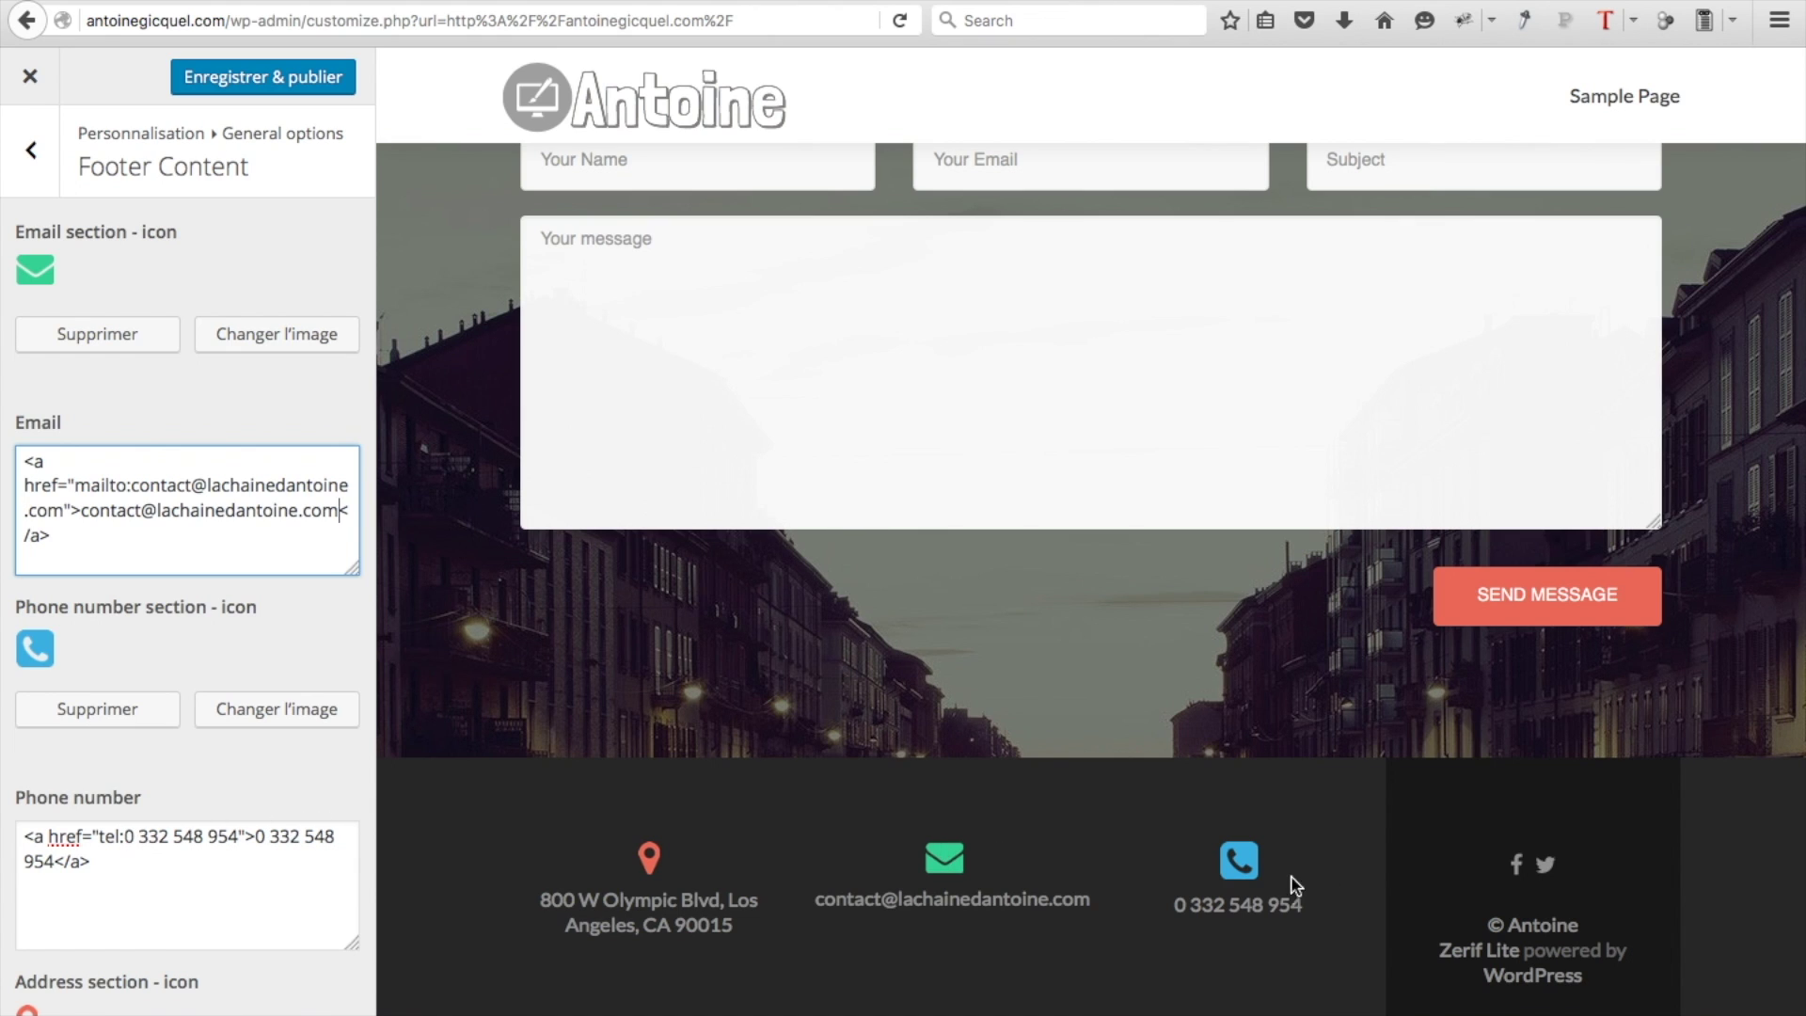
left_click_drag(239, 836, 124, 836)
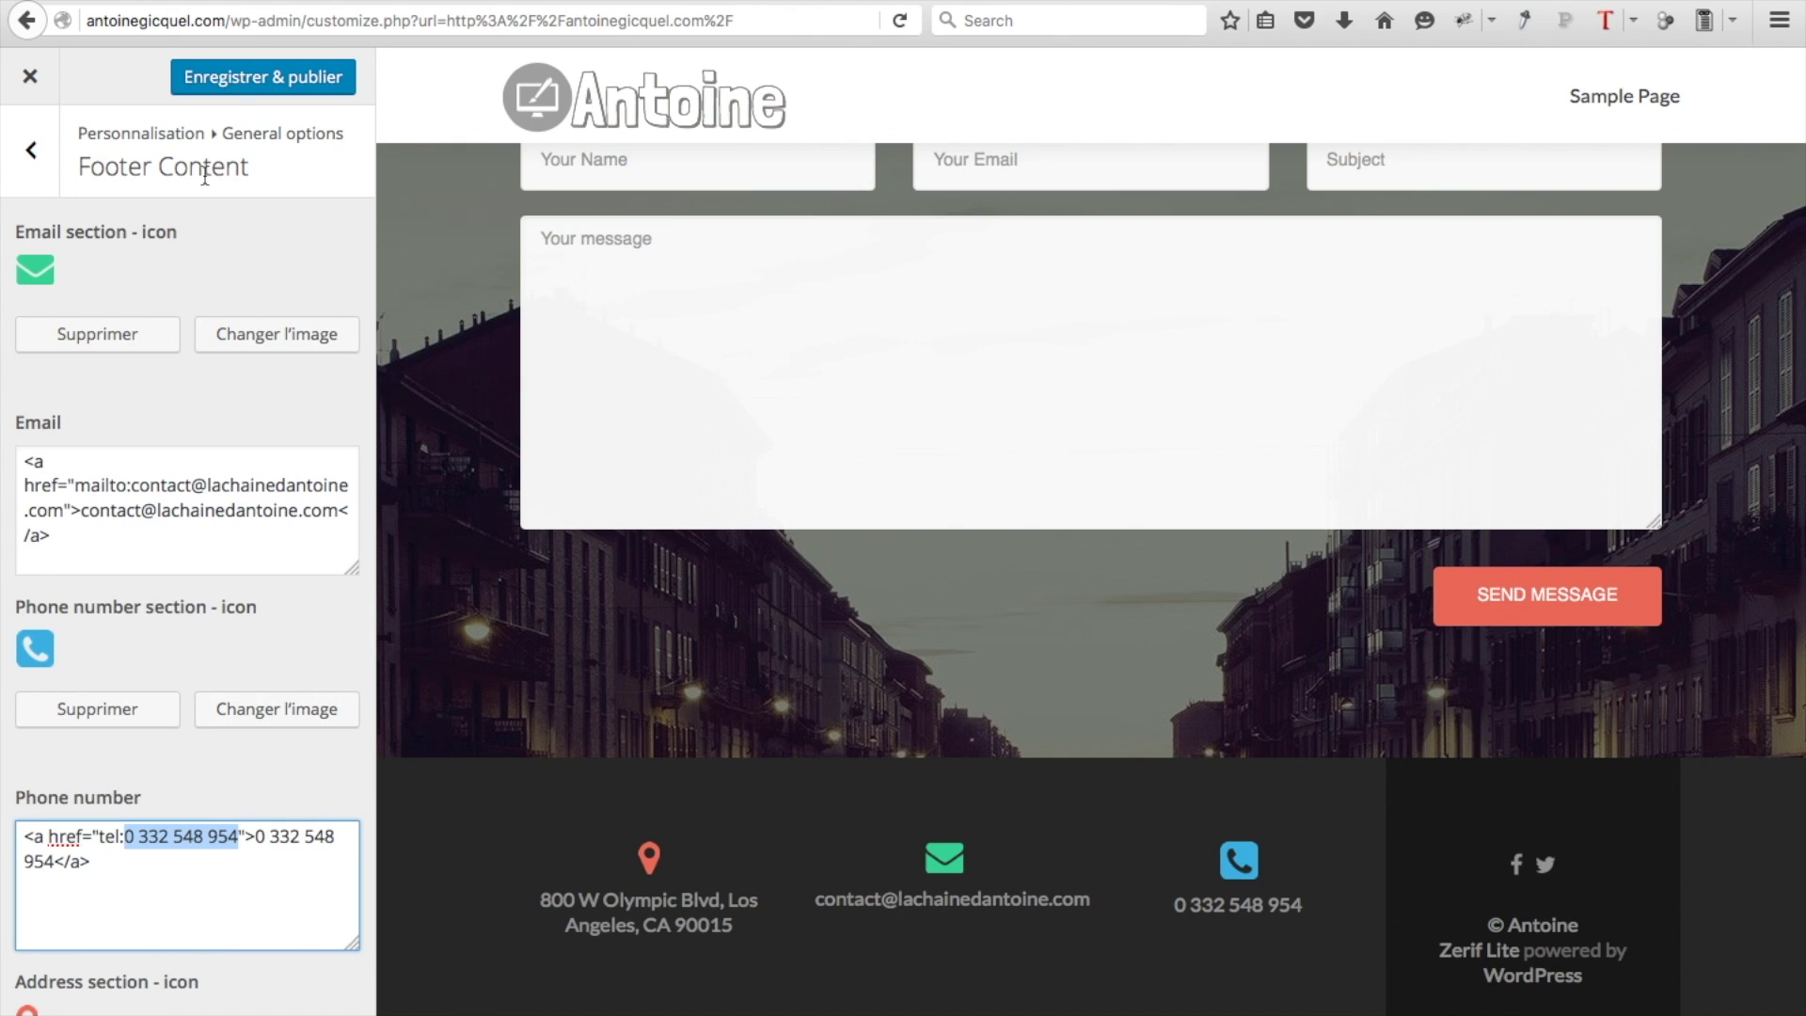
Publish the footer contact changes and open the Big title section's Main content settings
left_click(241, 80)
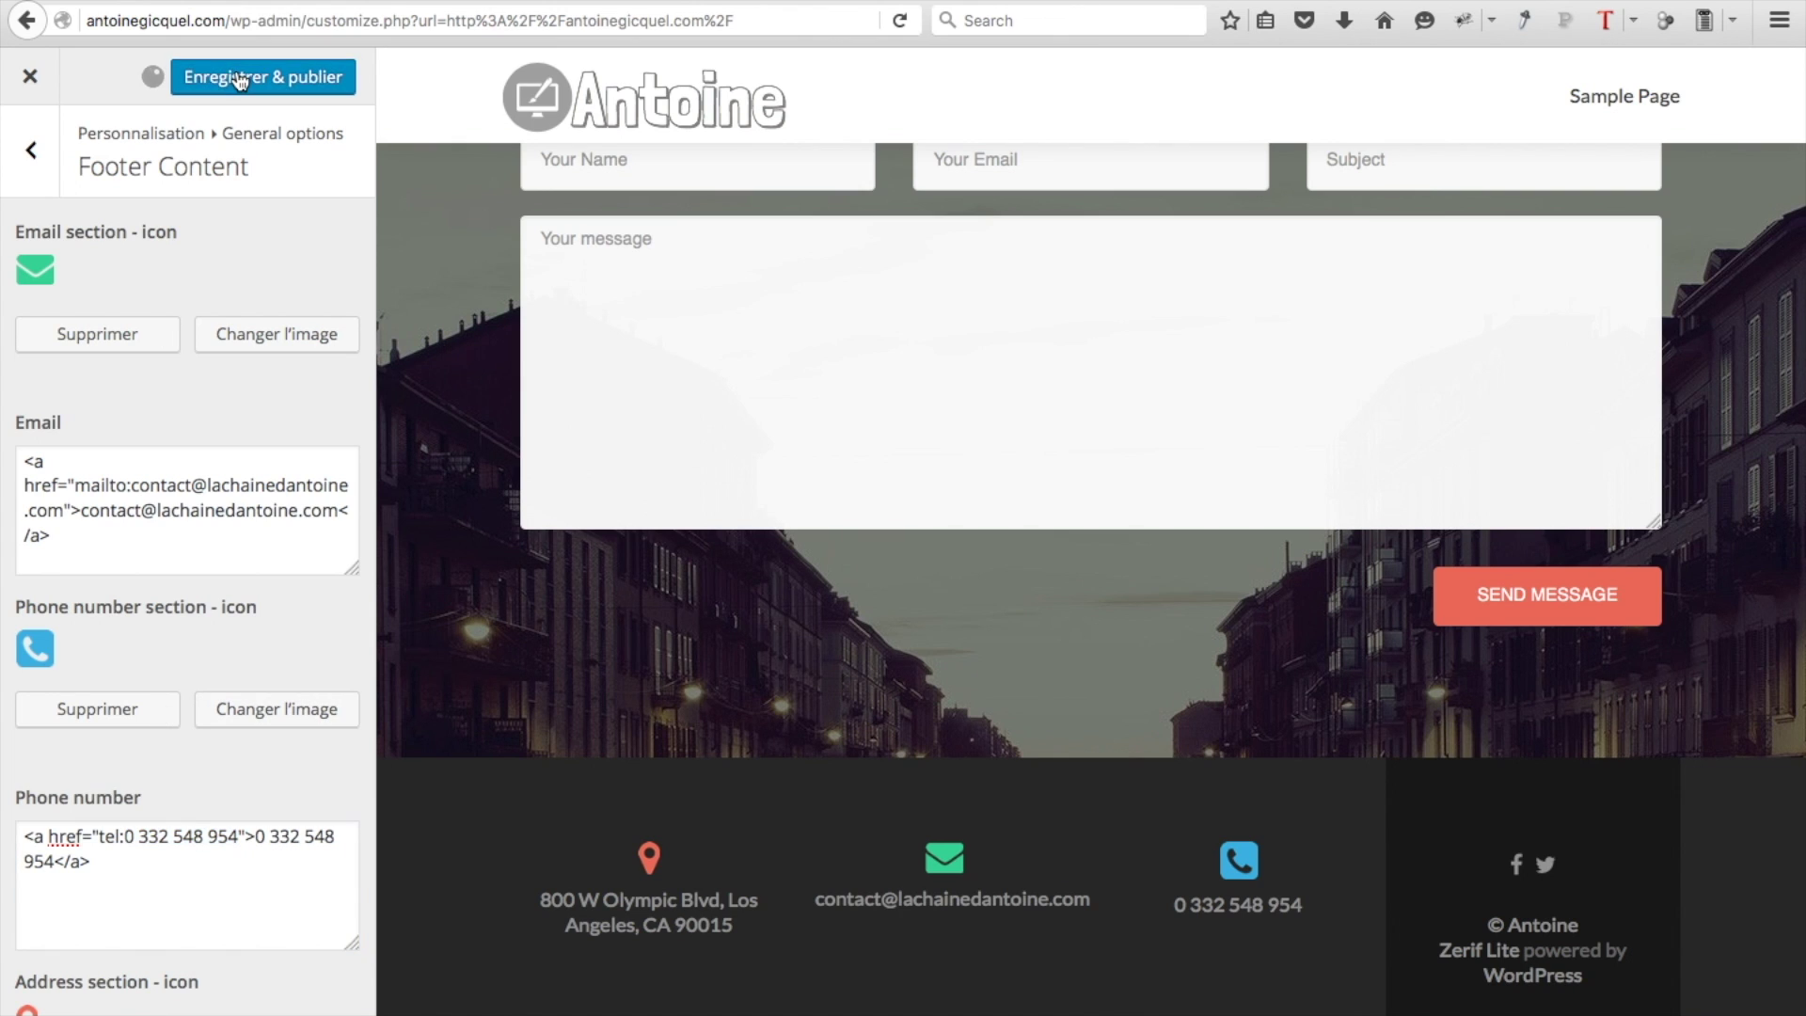
left_click(37, 141)
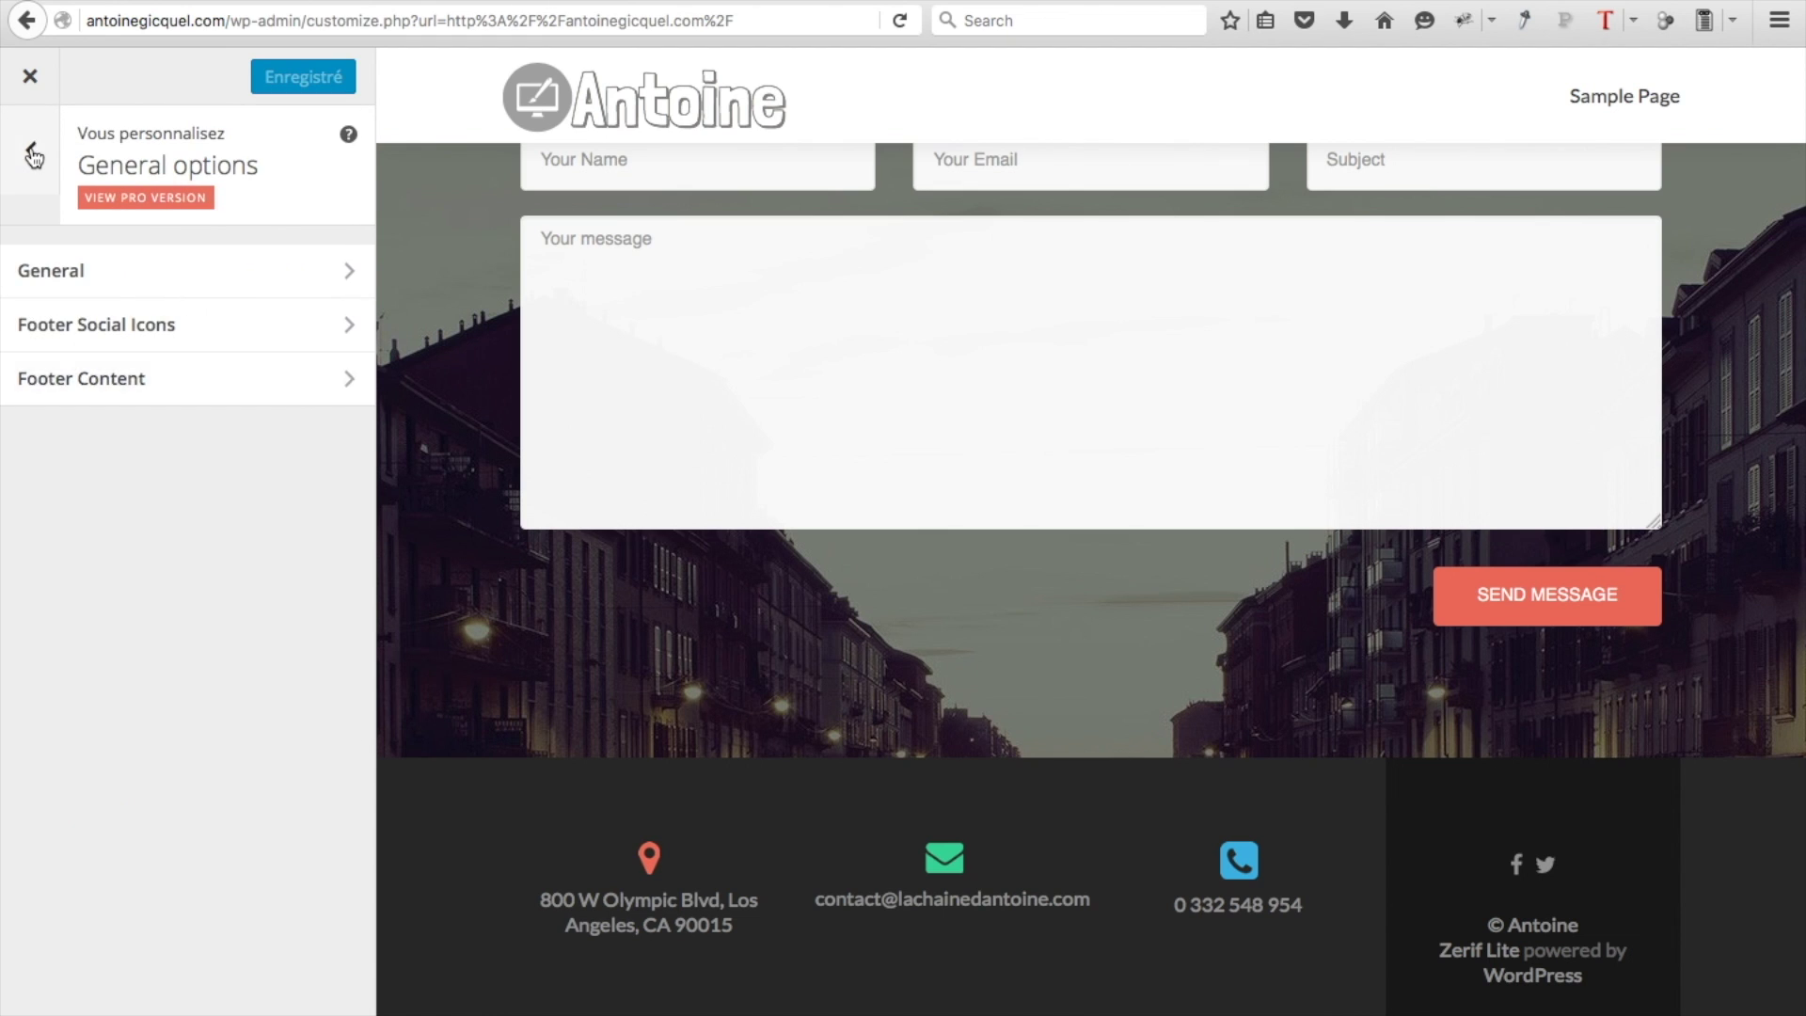
left_click(31, 151)
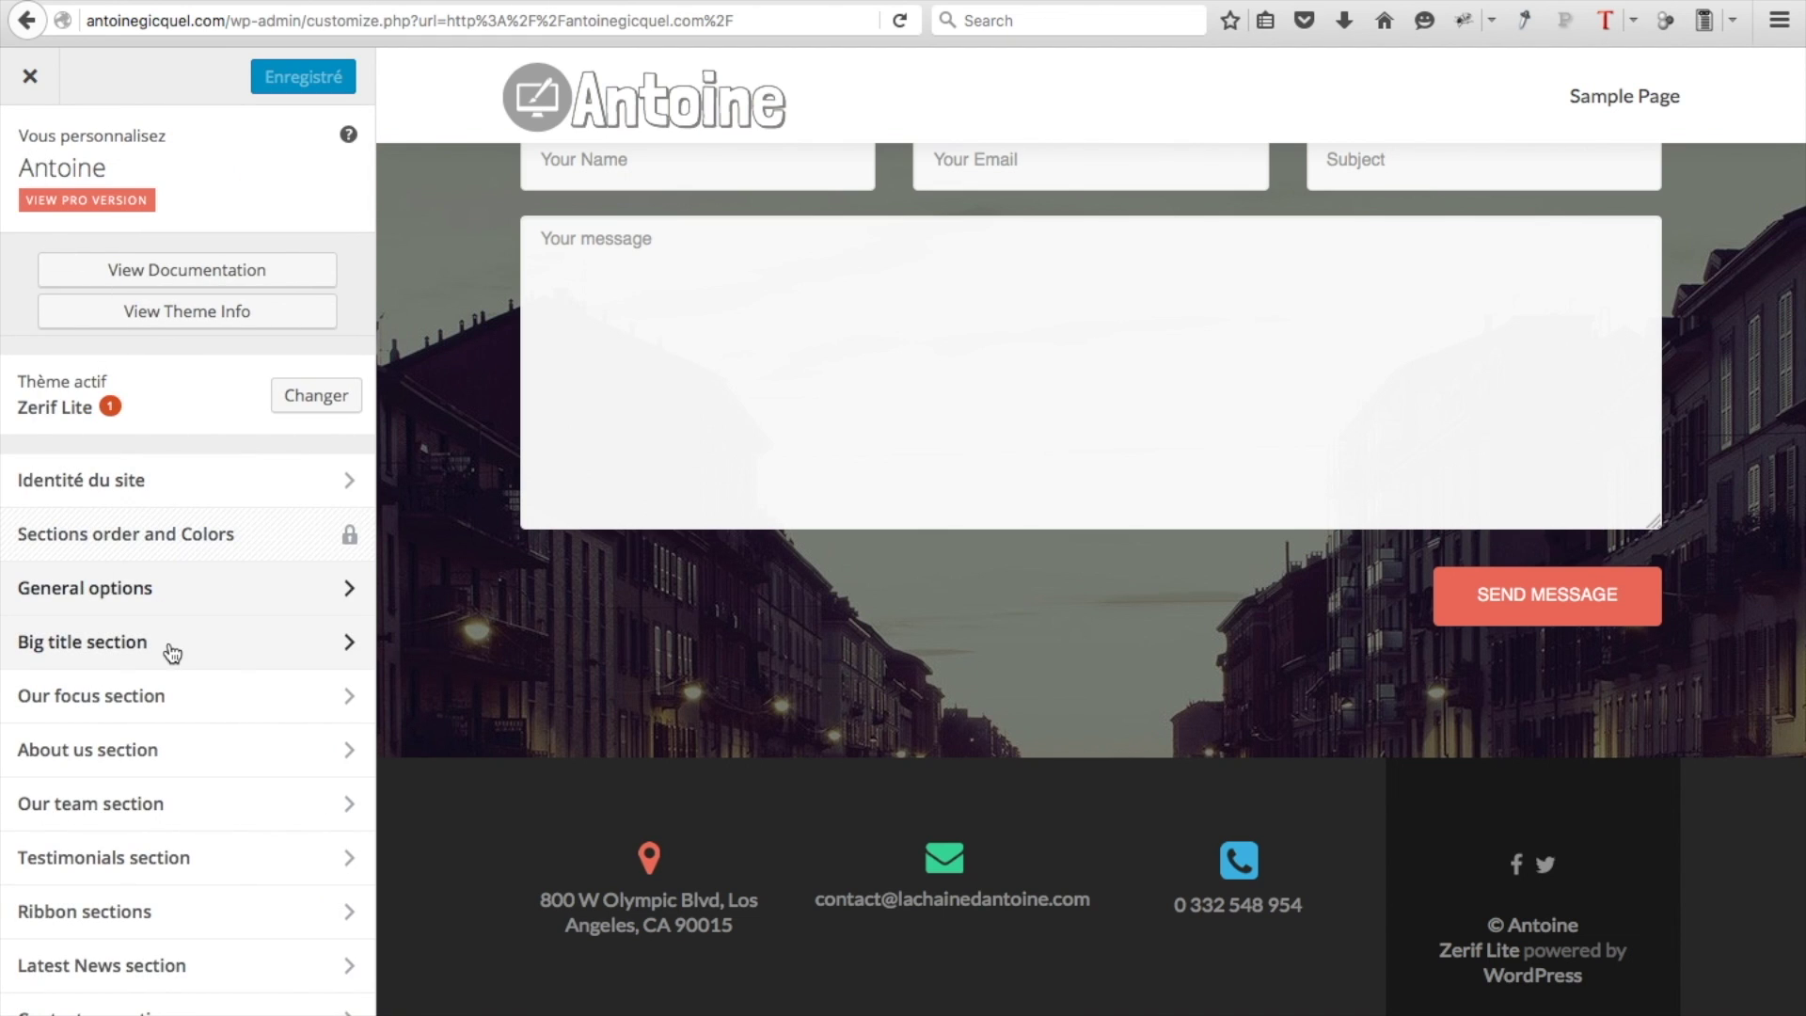
left_click(227, 644)
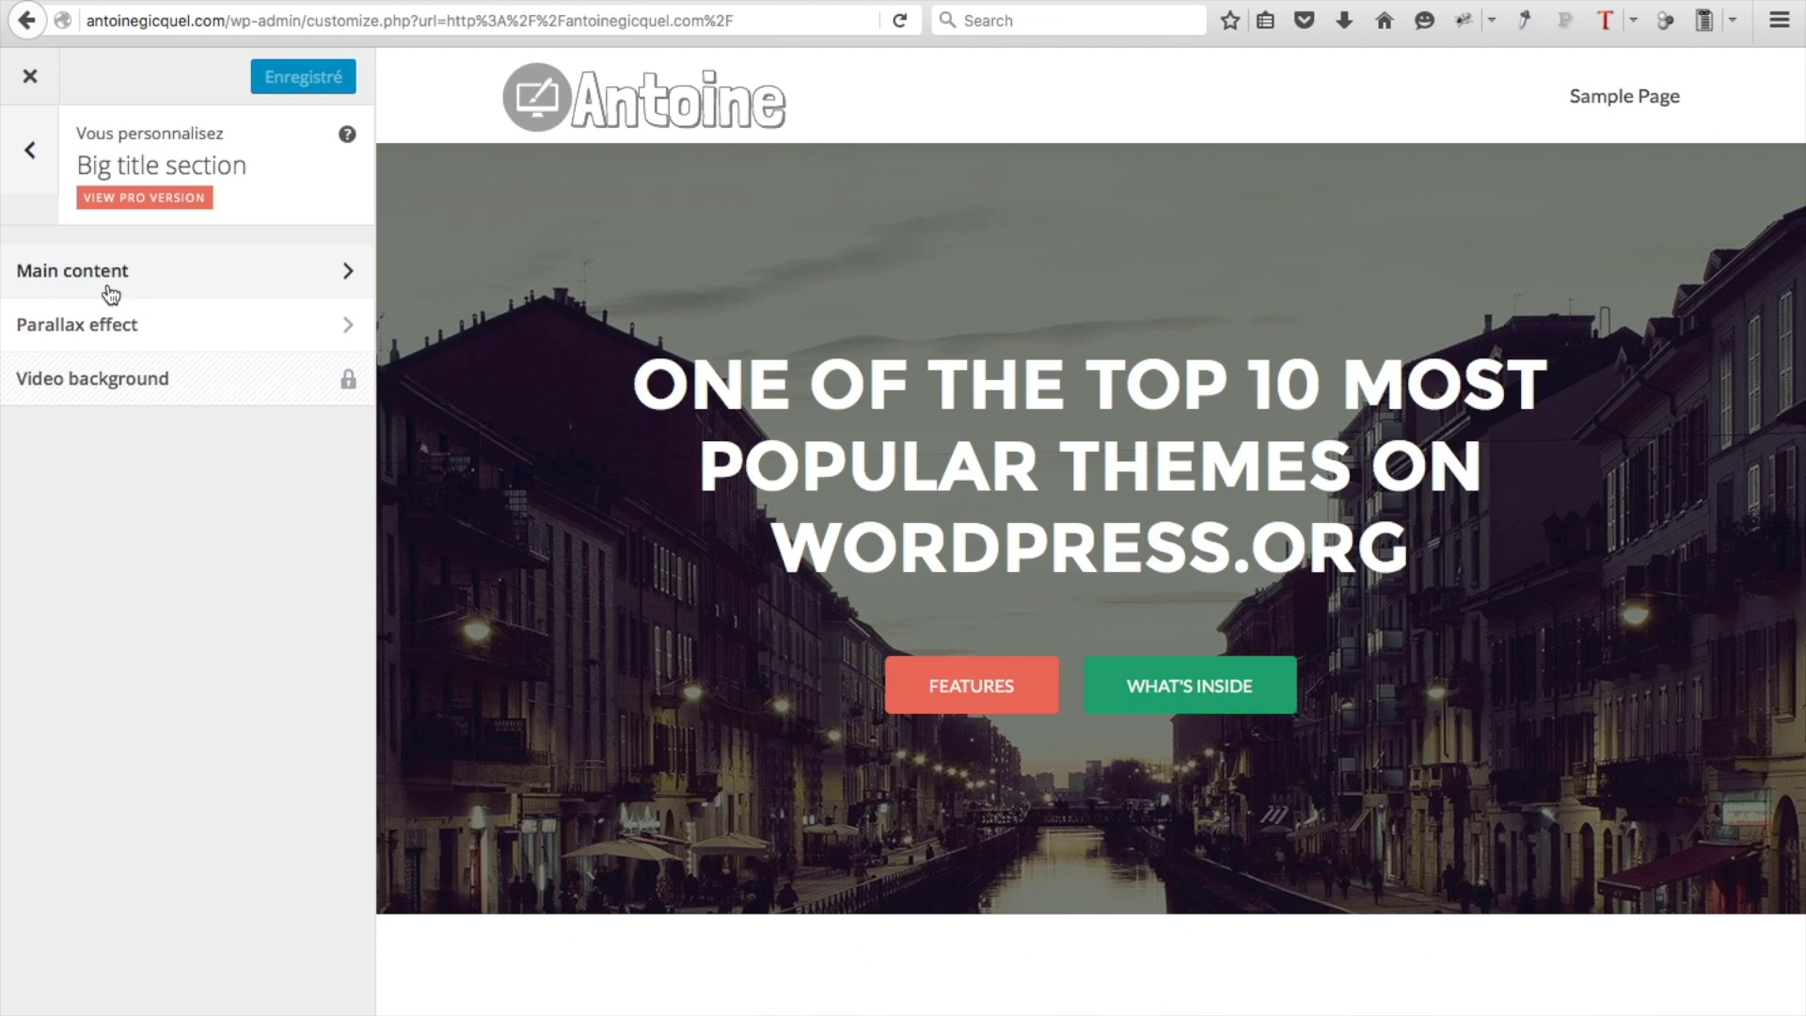
left_click(155, 272)
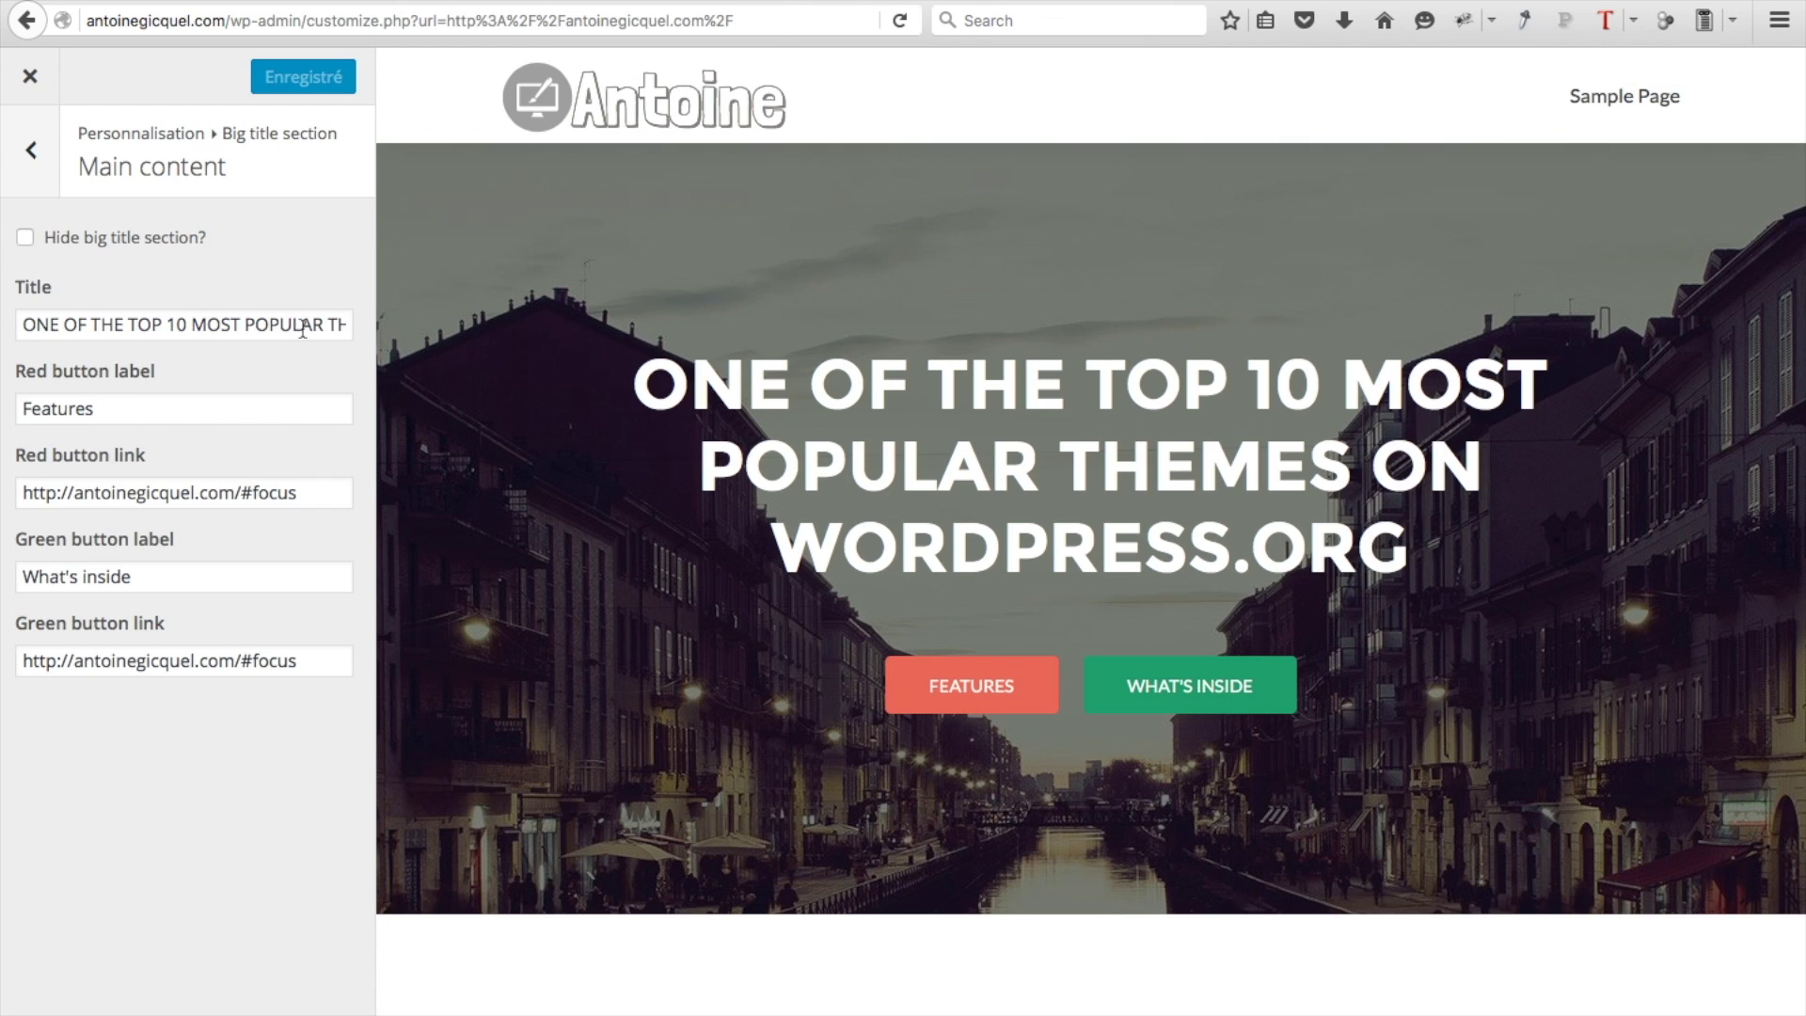
Replace the hero title with 'Créez votre propre site'
left_click_drag(303, 329, 23, 329)
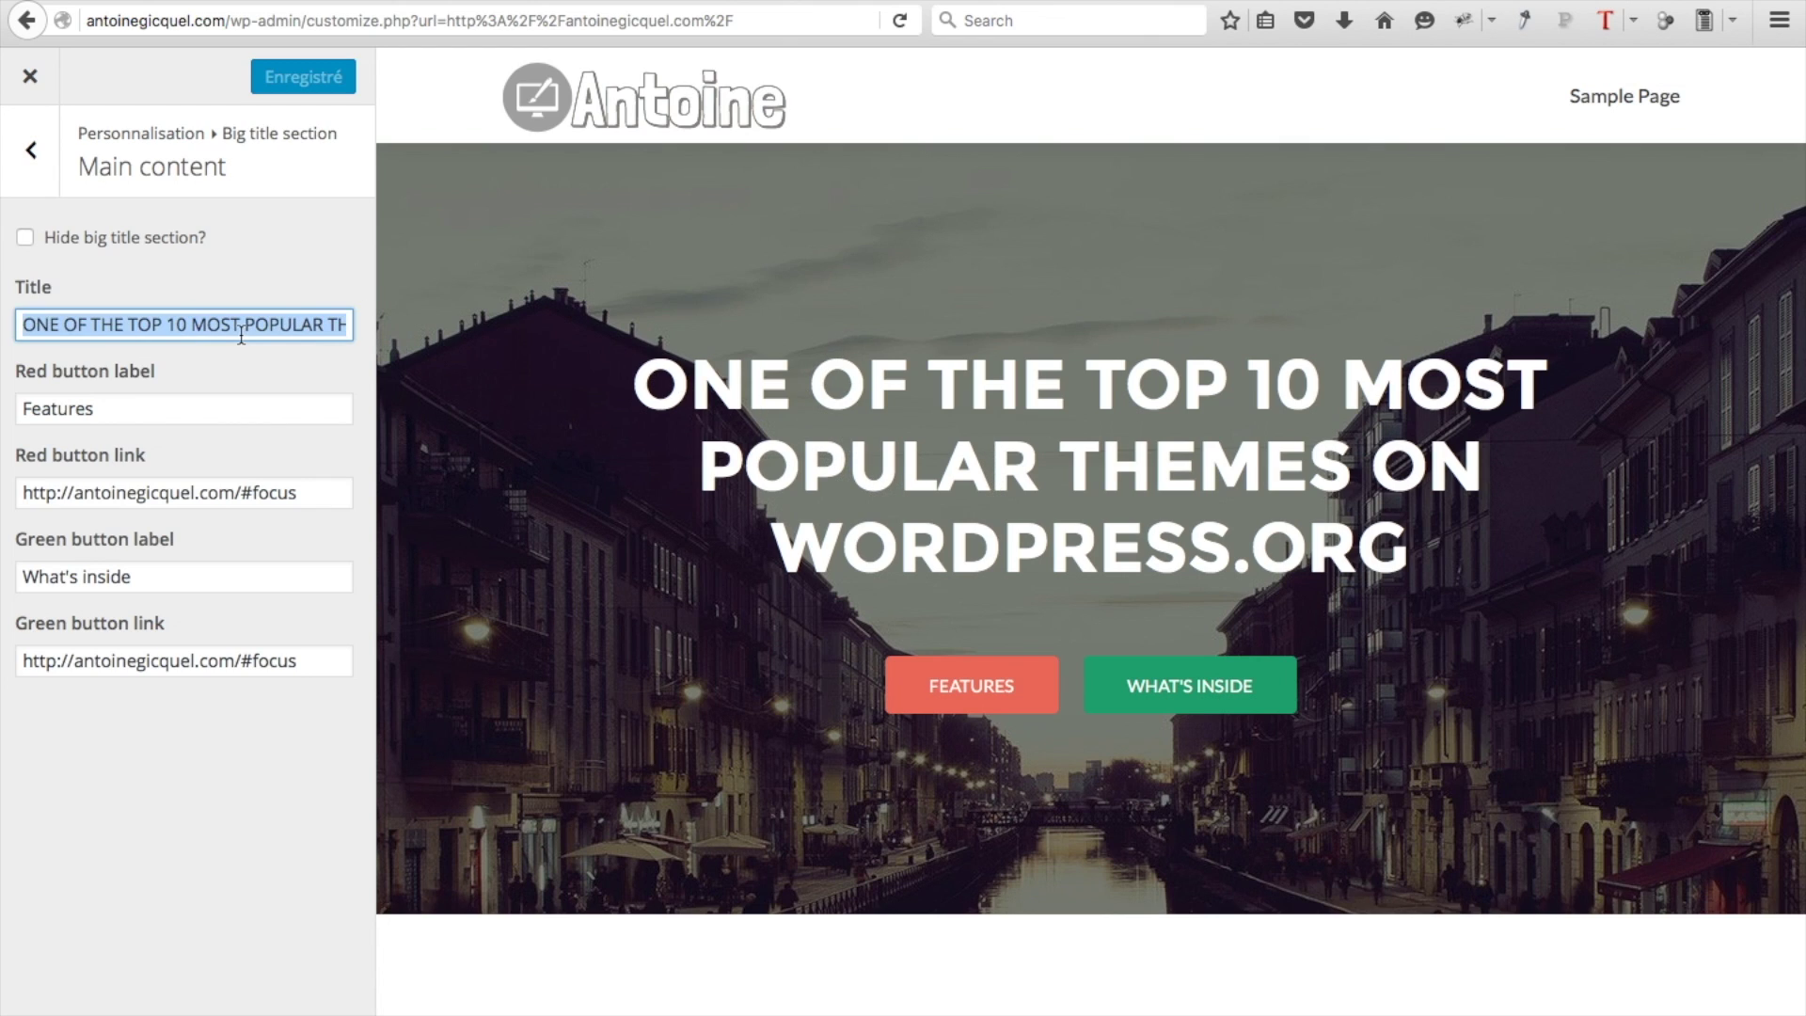
key("BackSpace")
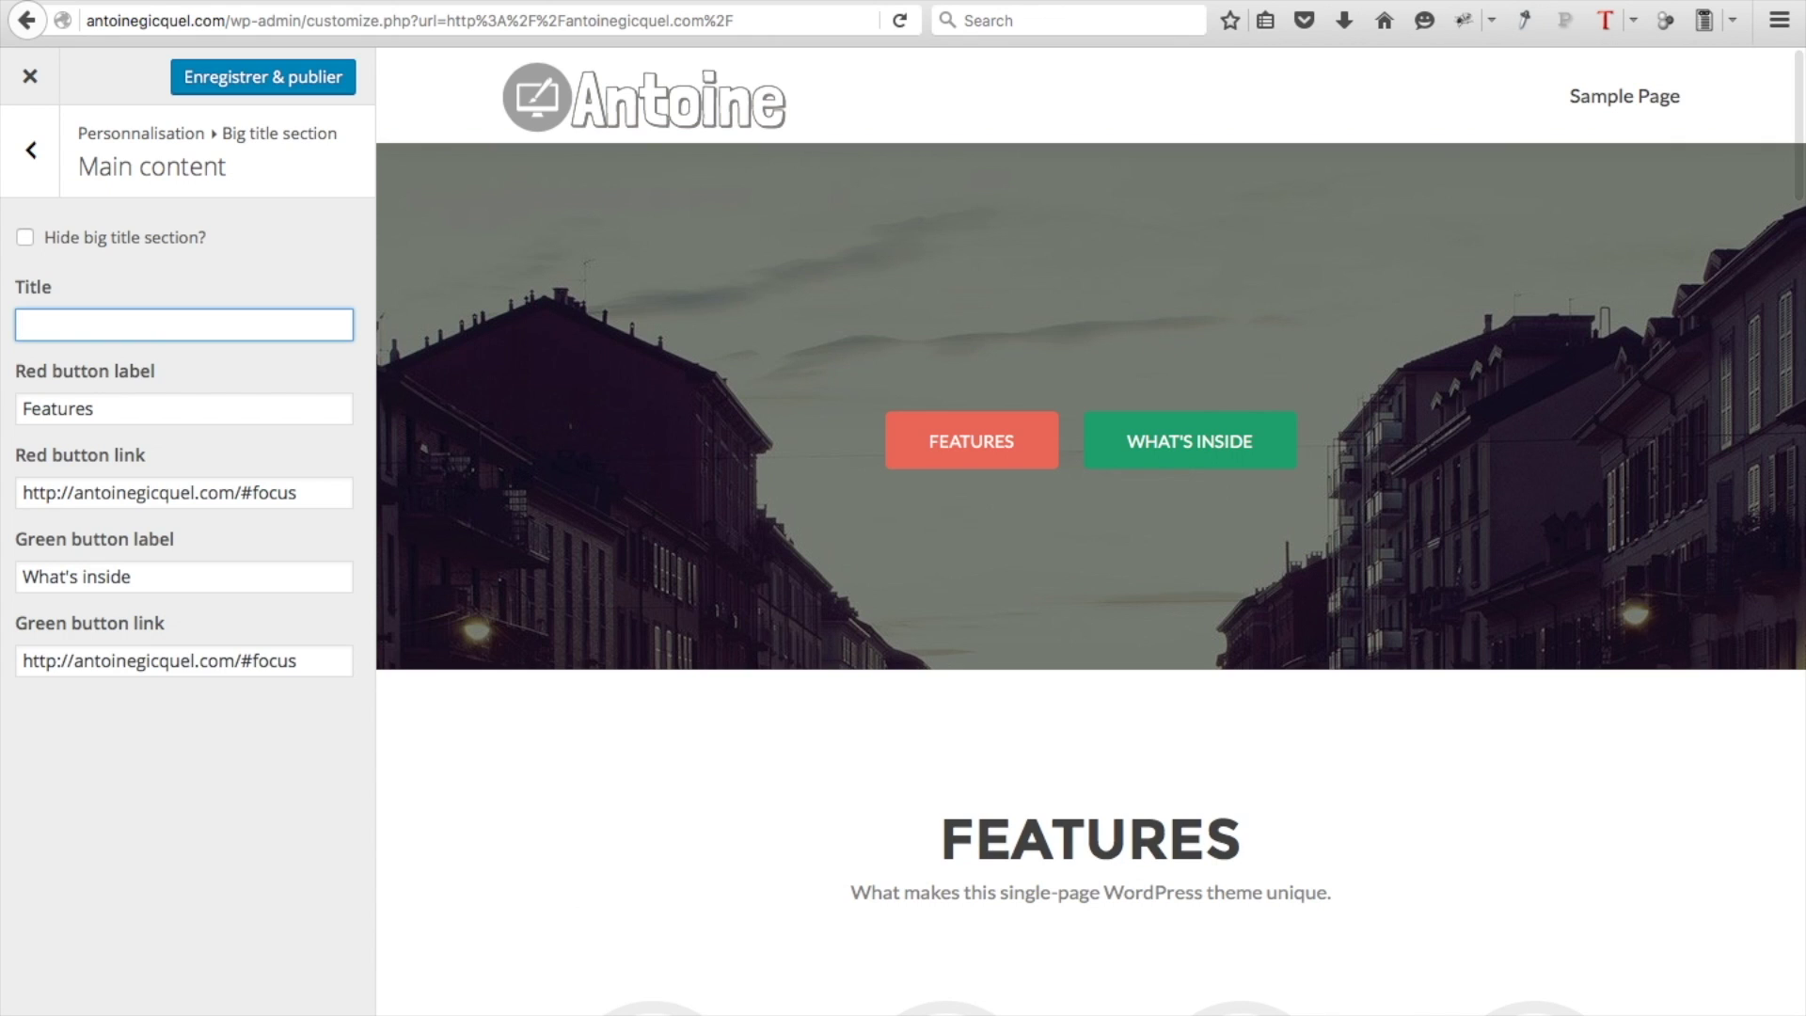
type("Créez votre propre site")
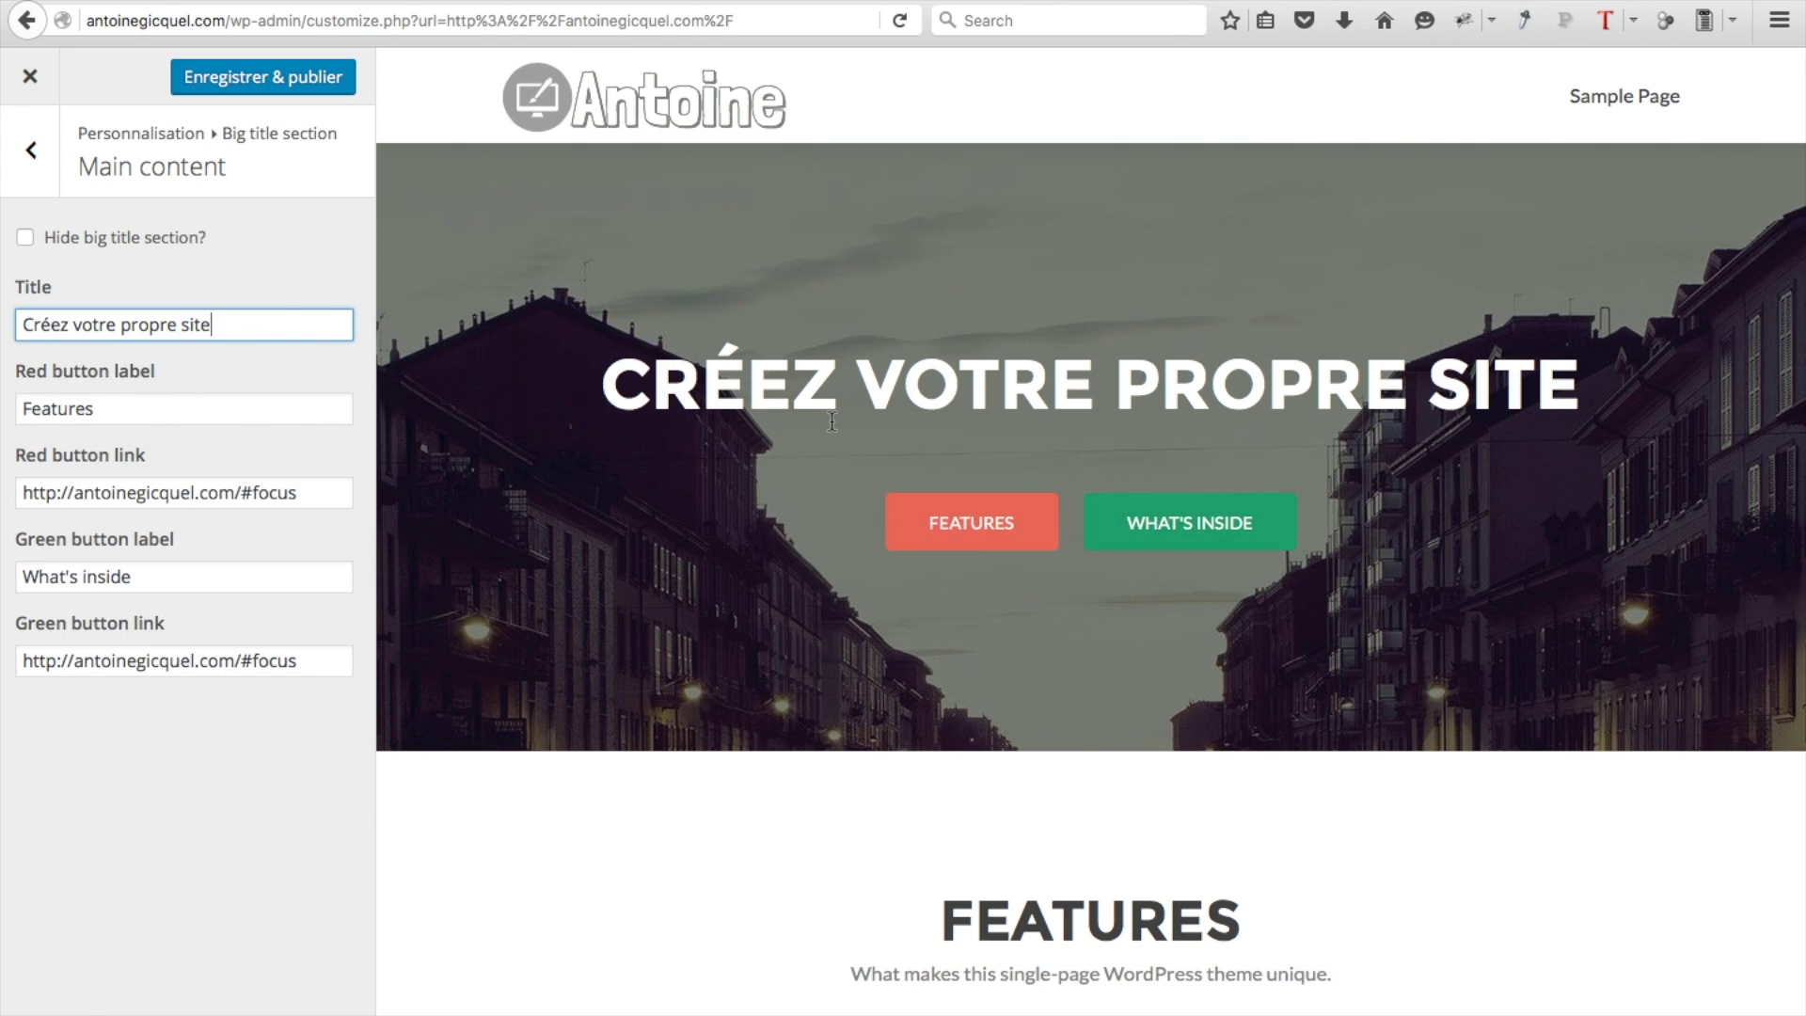
Relabel the red button 'En savoir plus' and the green button 'Contactez-nous'
double_click(258, 408)
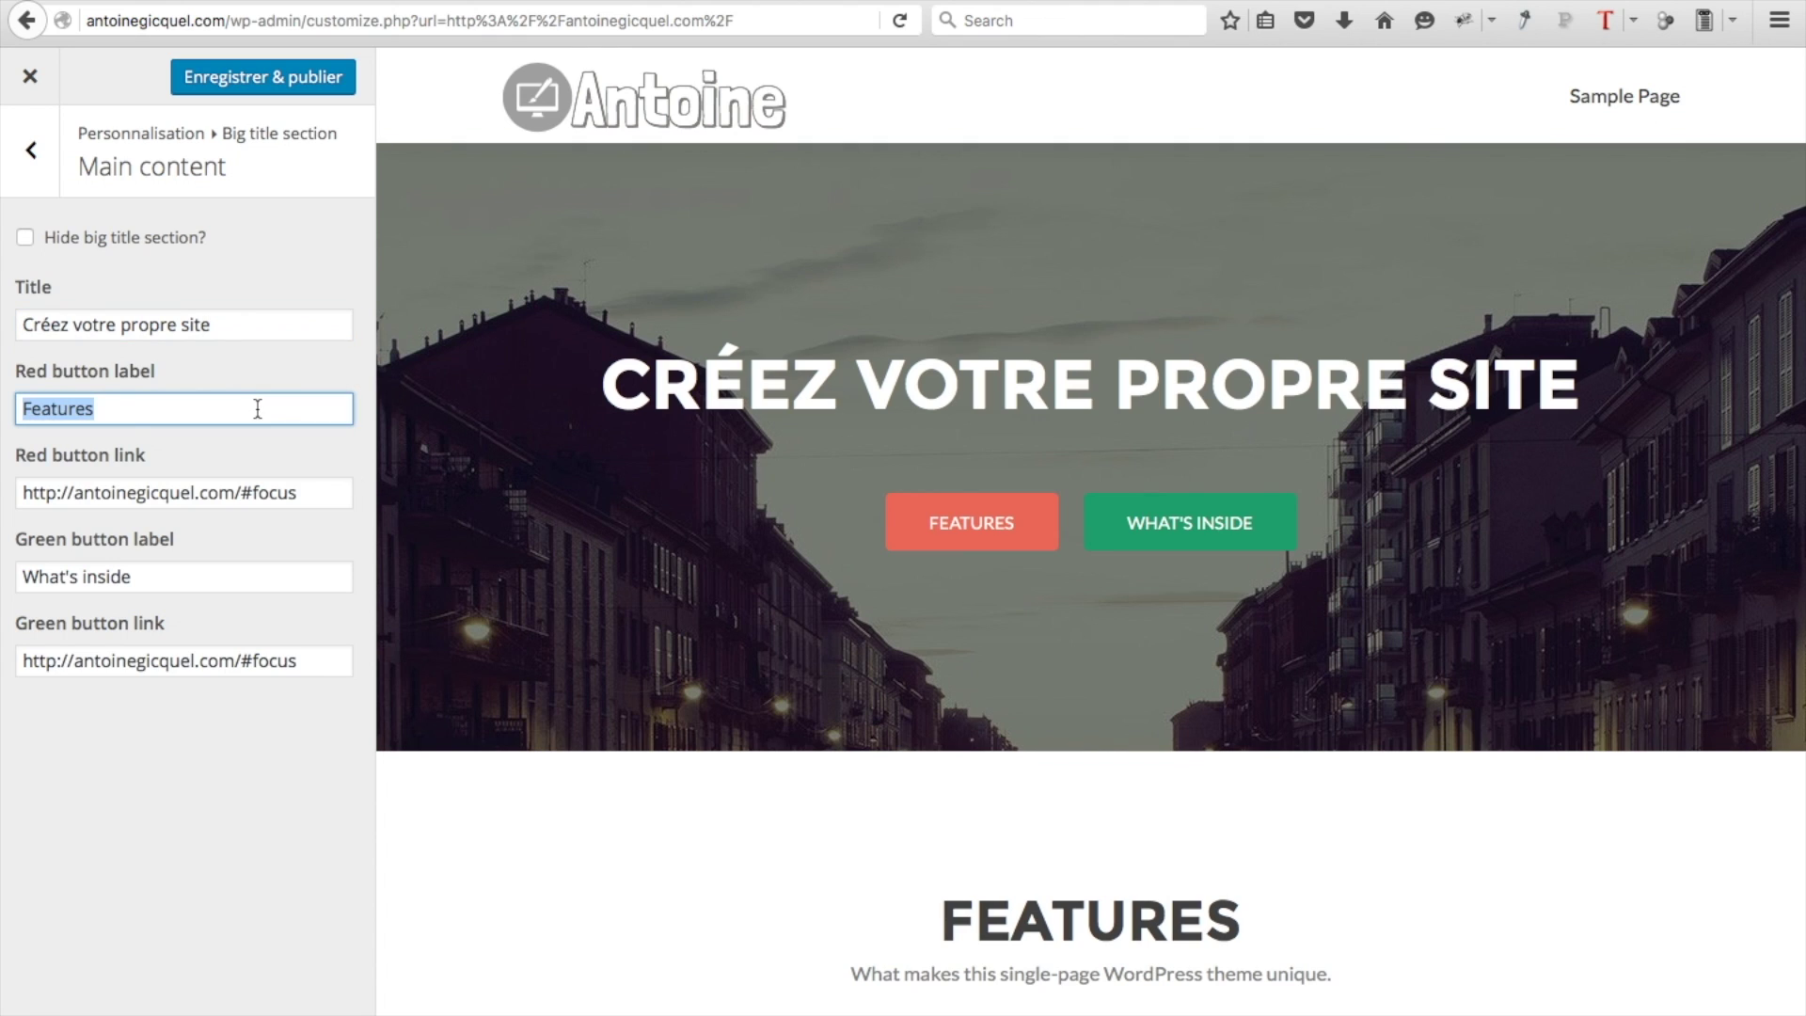
type("En savoir plus")
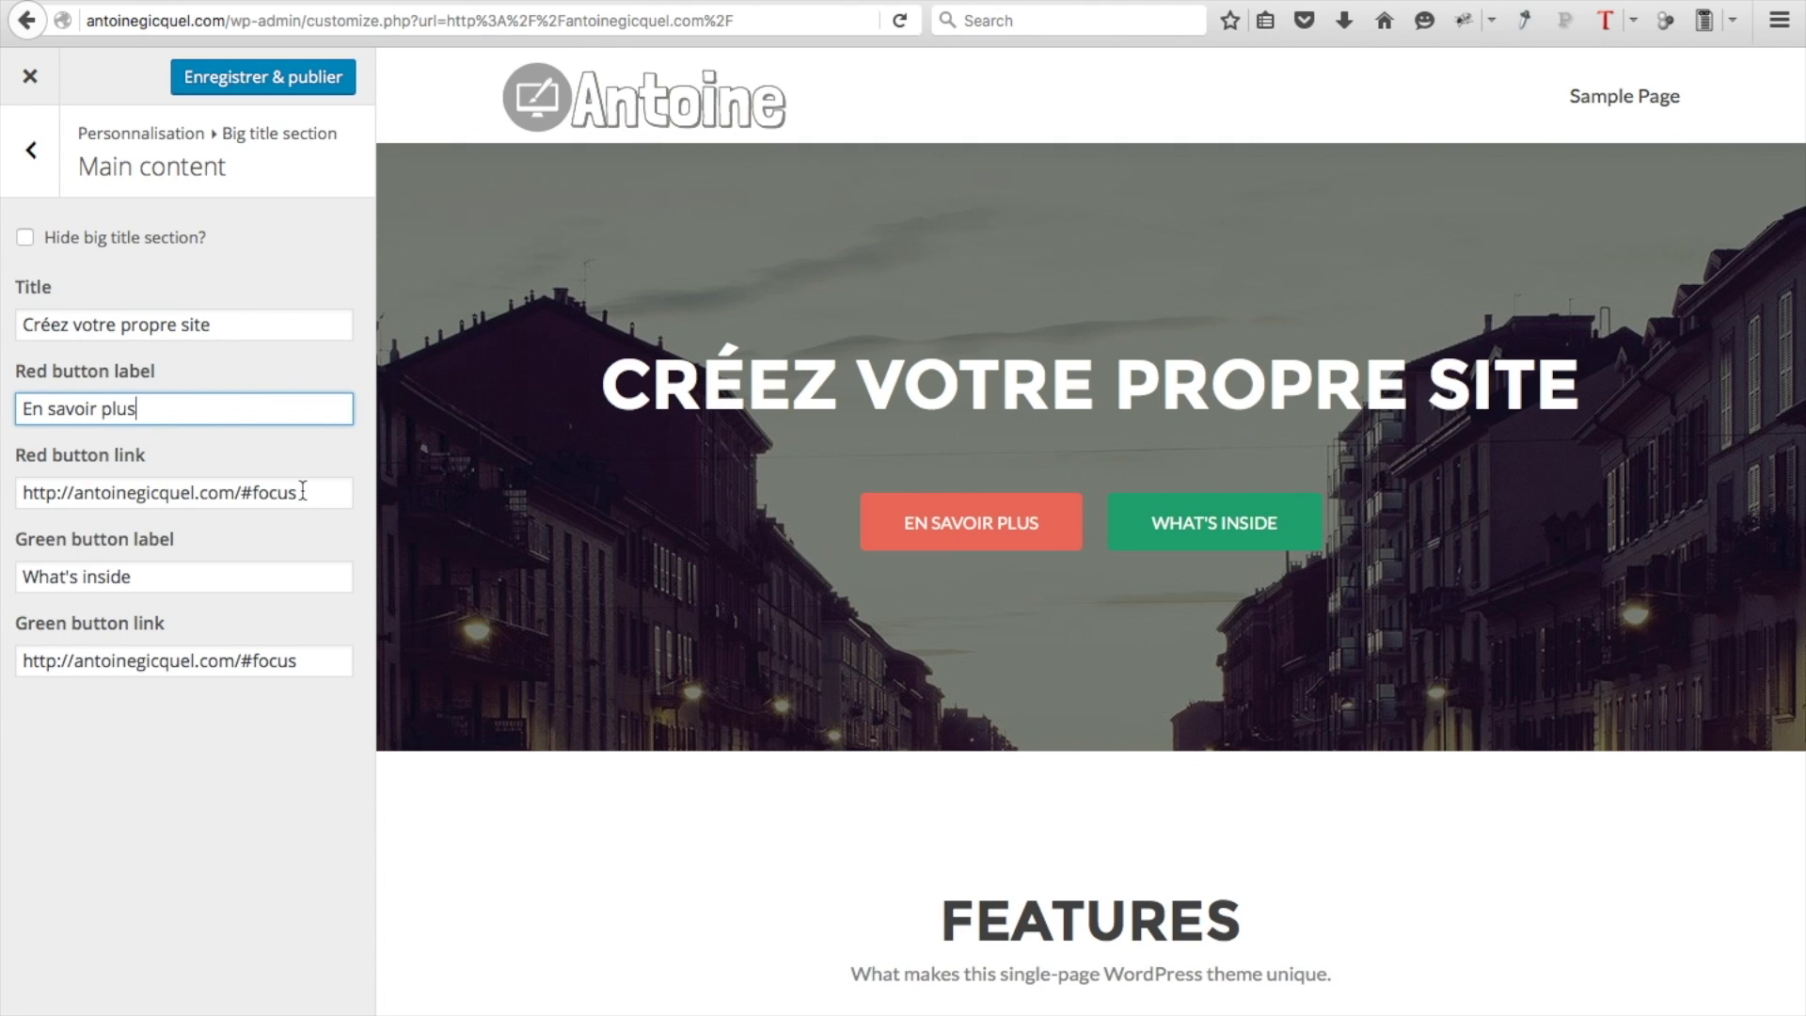
triple_click(221, 575)
type("Contactez nous")
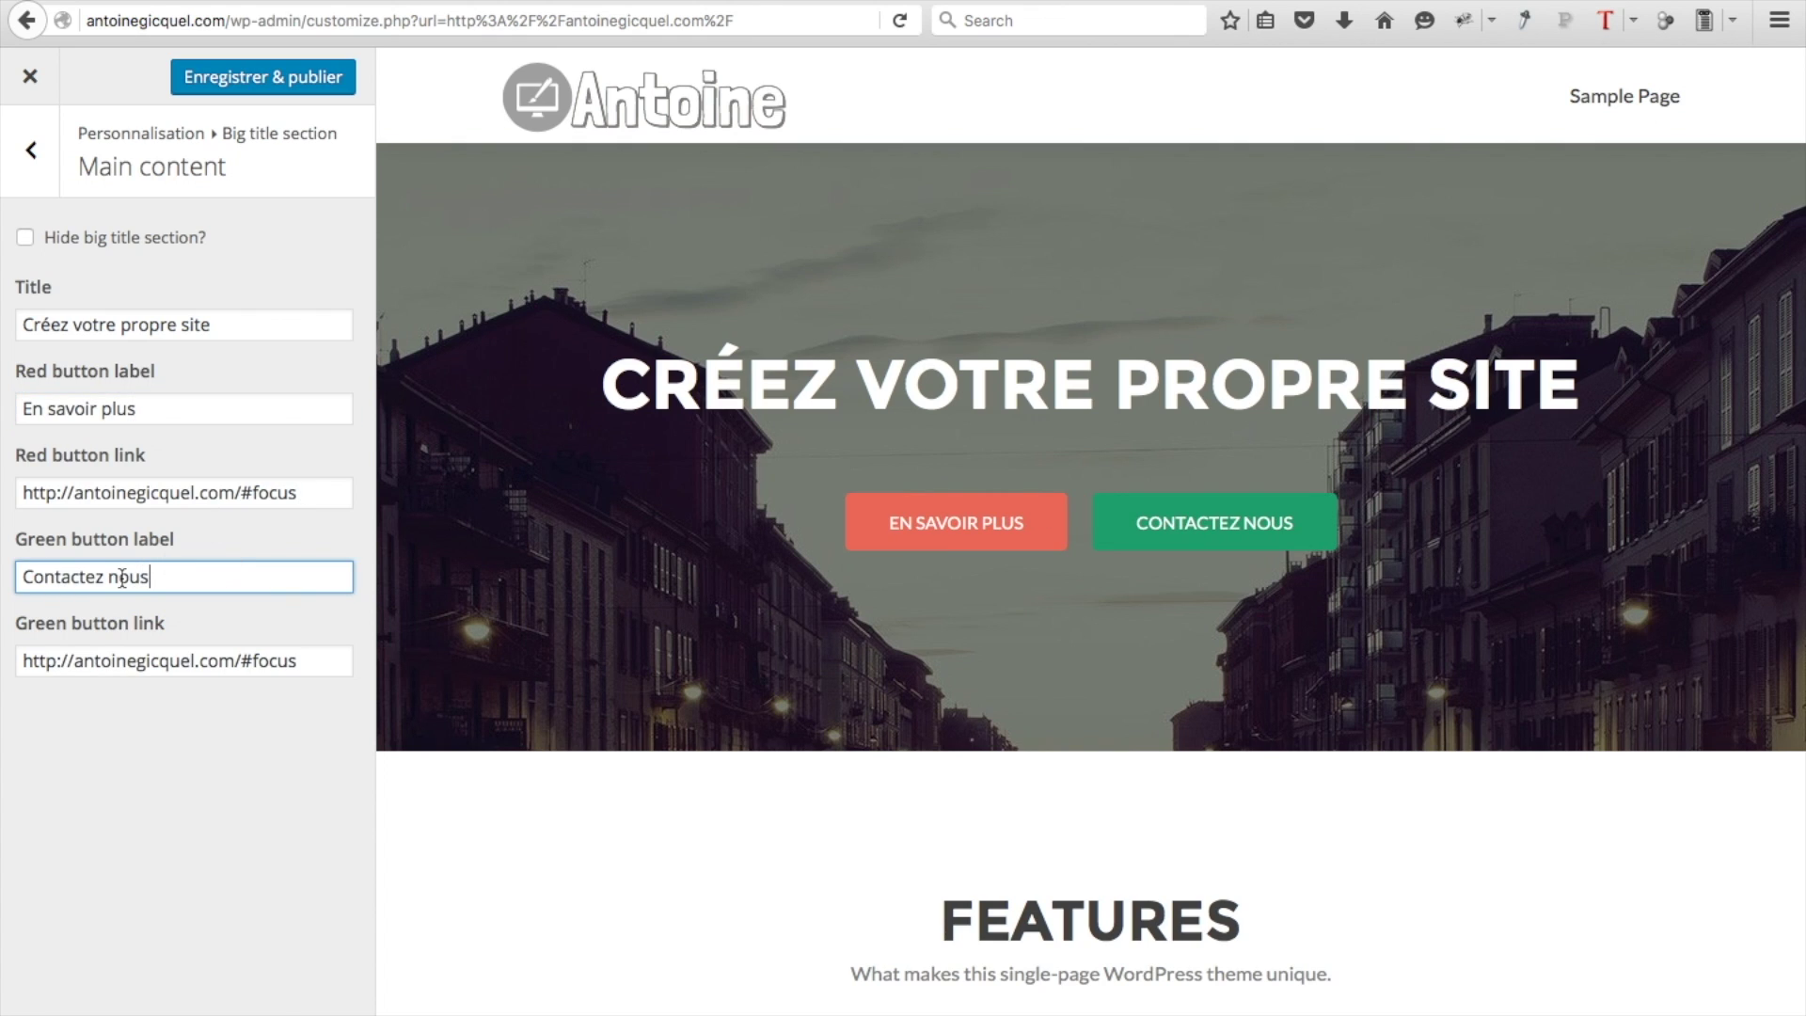
left_click(115, 577)
key("BackSpace")
type("-")
left_click(224, 580)
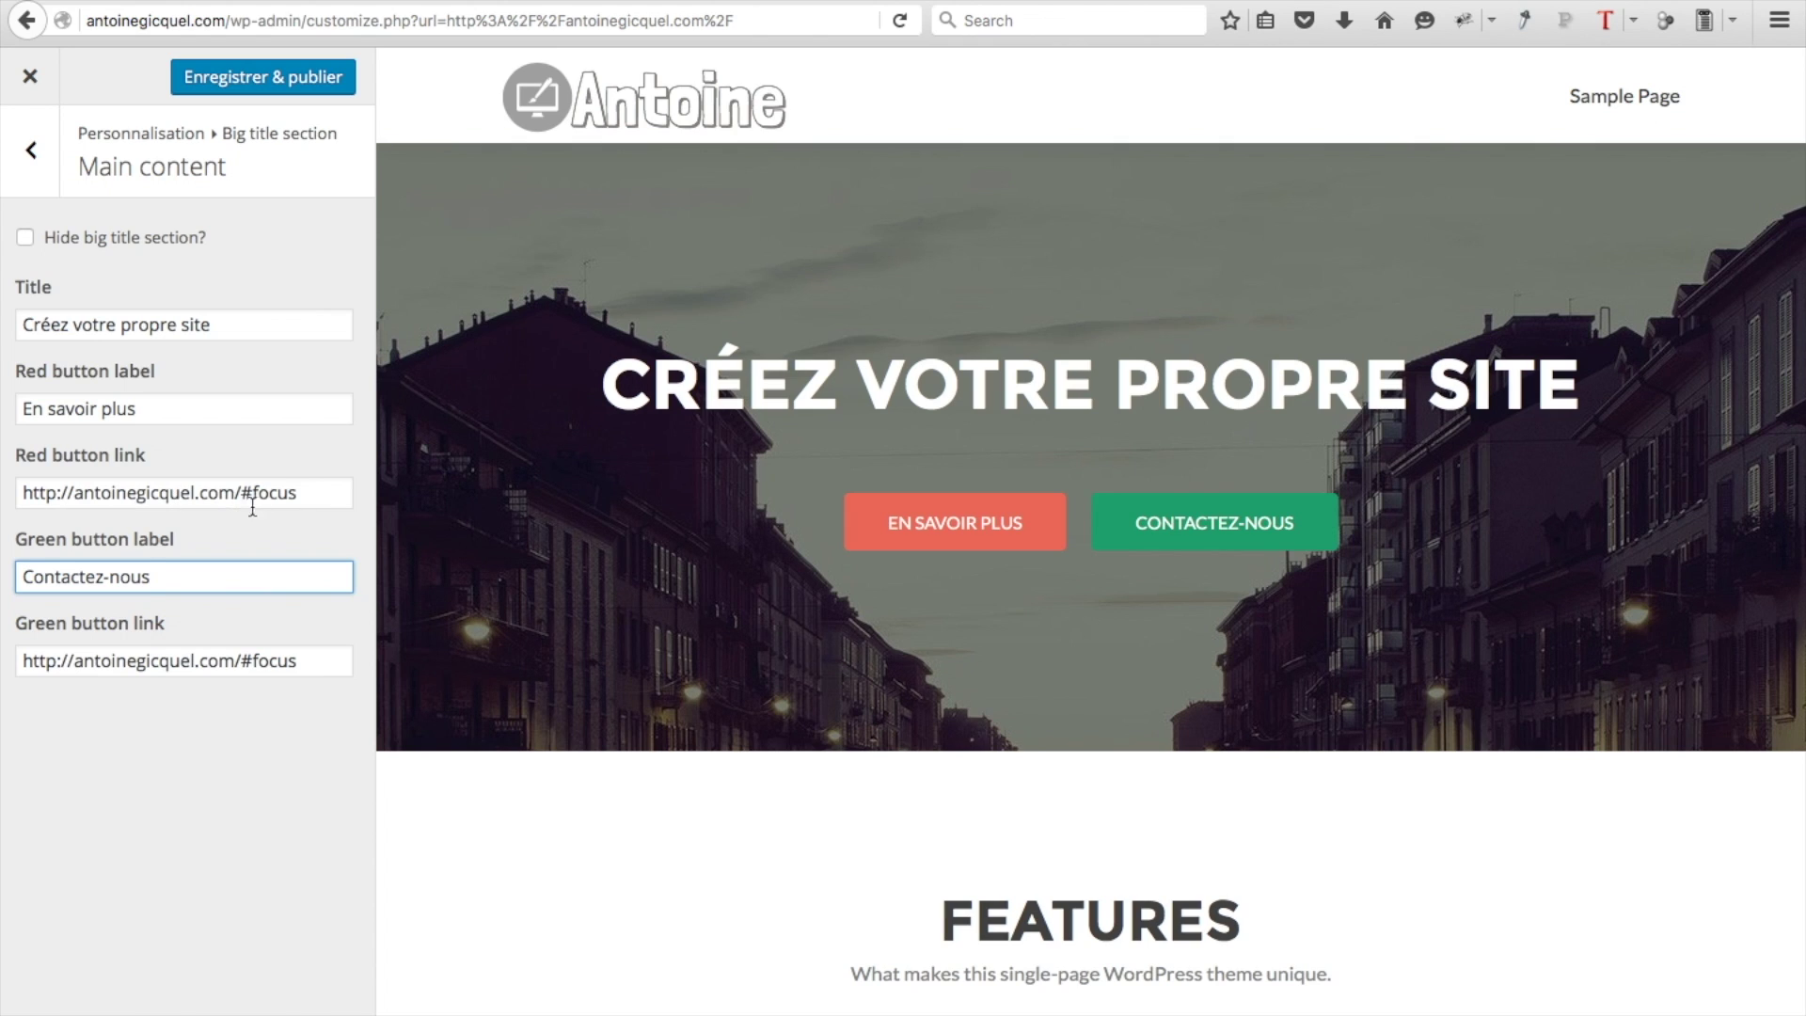
Point the green button's link to #contact and publish the hero changes
left_click(319, 496)
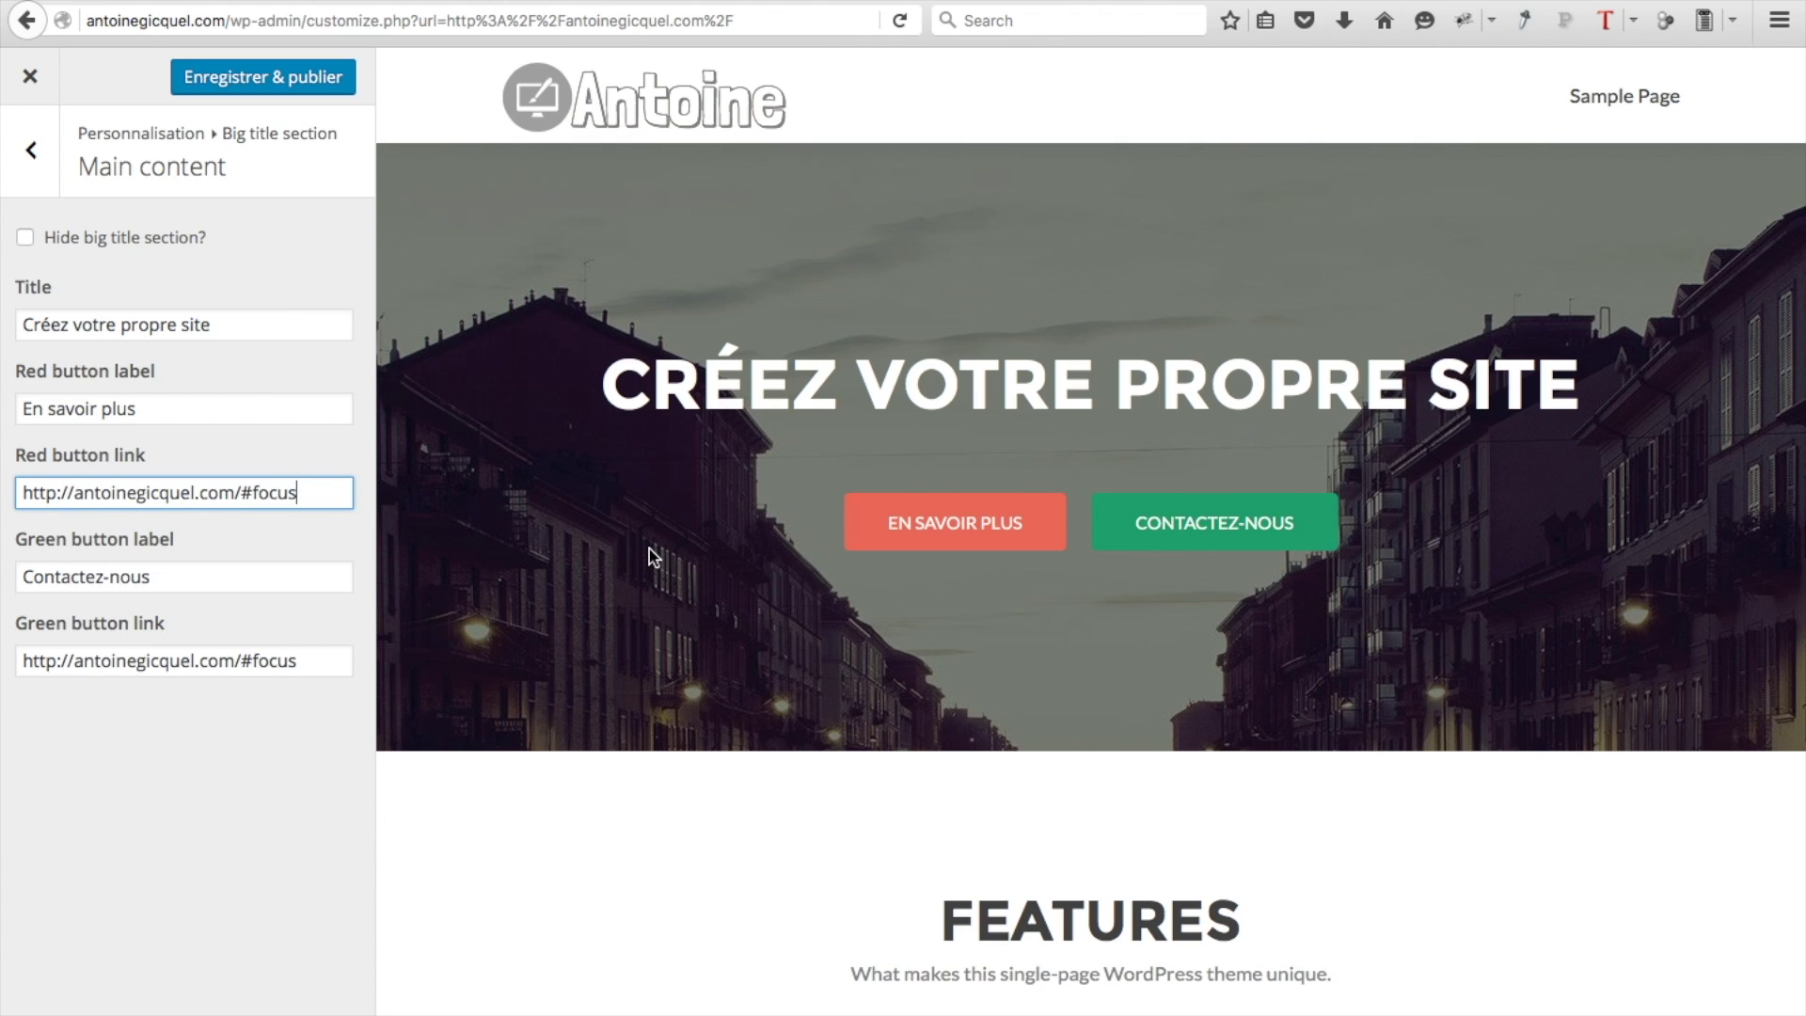
left_click(300, 665)
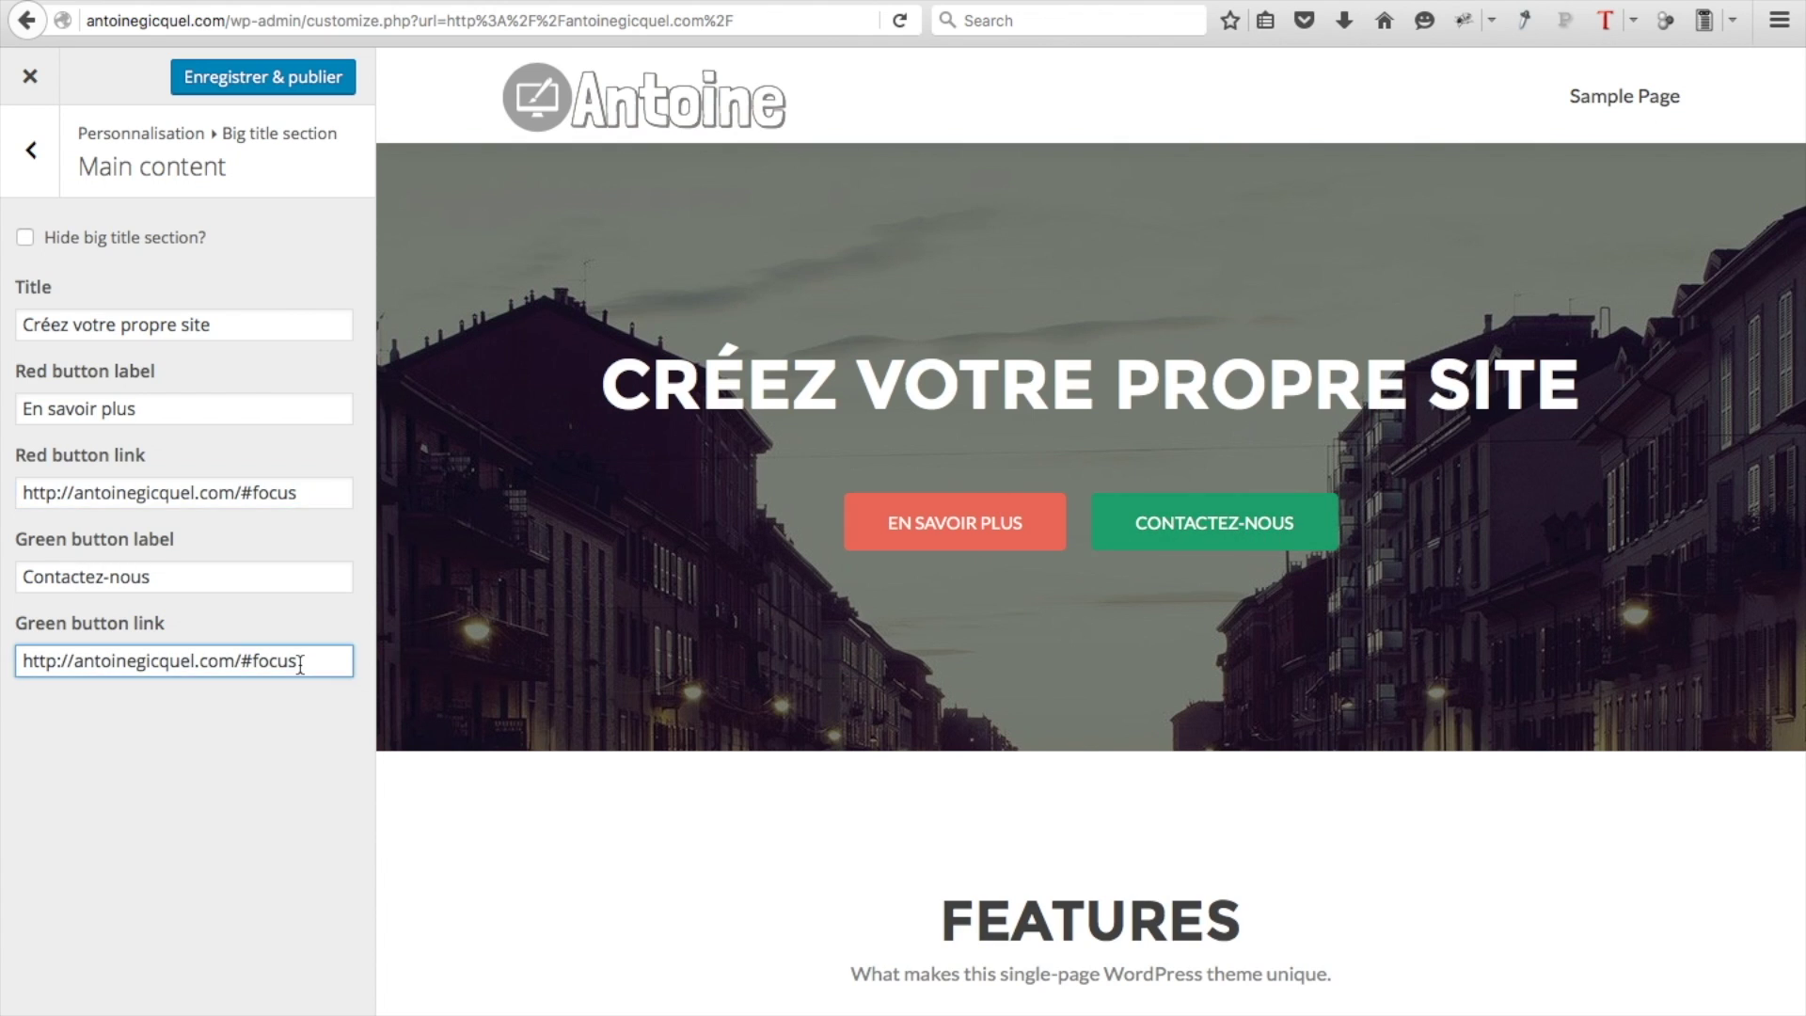
key("BackSpace")
key("BackSpace")
key("BackSpace")
key("BackSpace")
key("BackSpace")
type("contact")
left_click(285, 81)
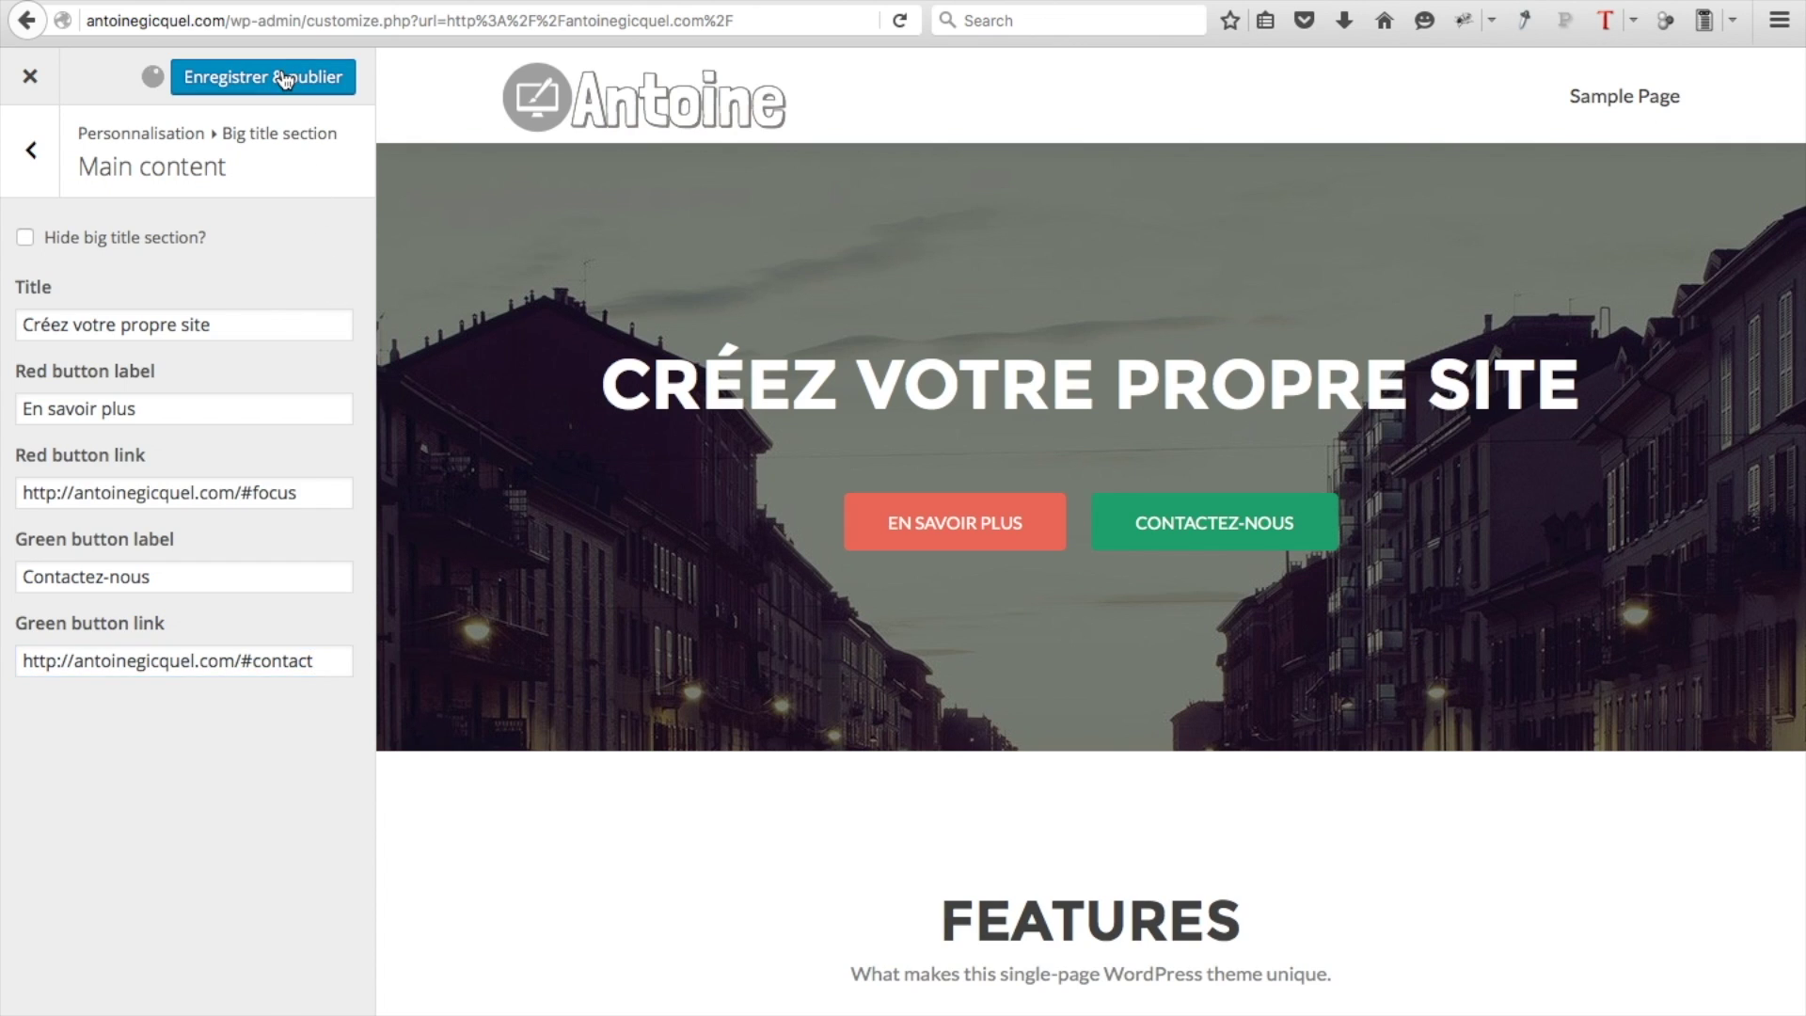
Test the live EN SAVOIR PLUS and CONTACTEZ-NOUS buttons, then reopen the Customizer
left_click(30, 77)
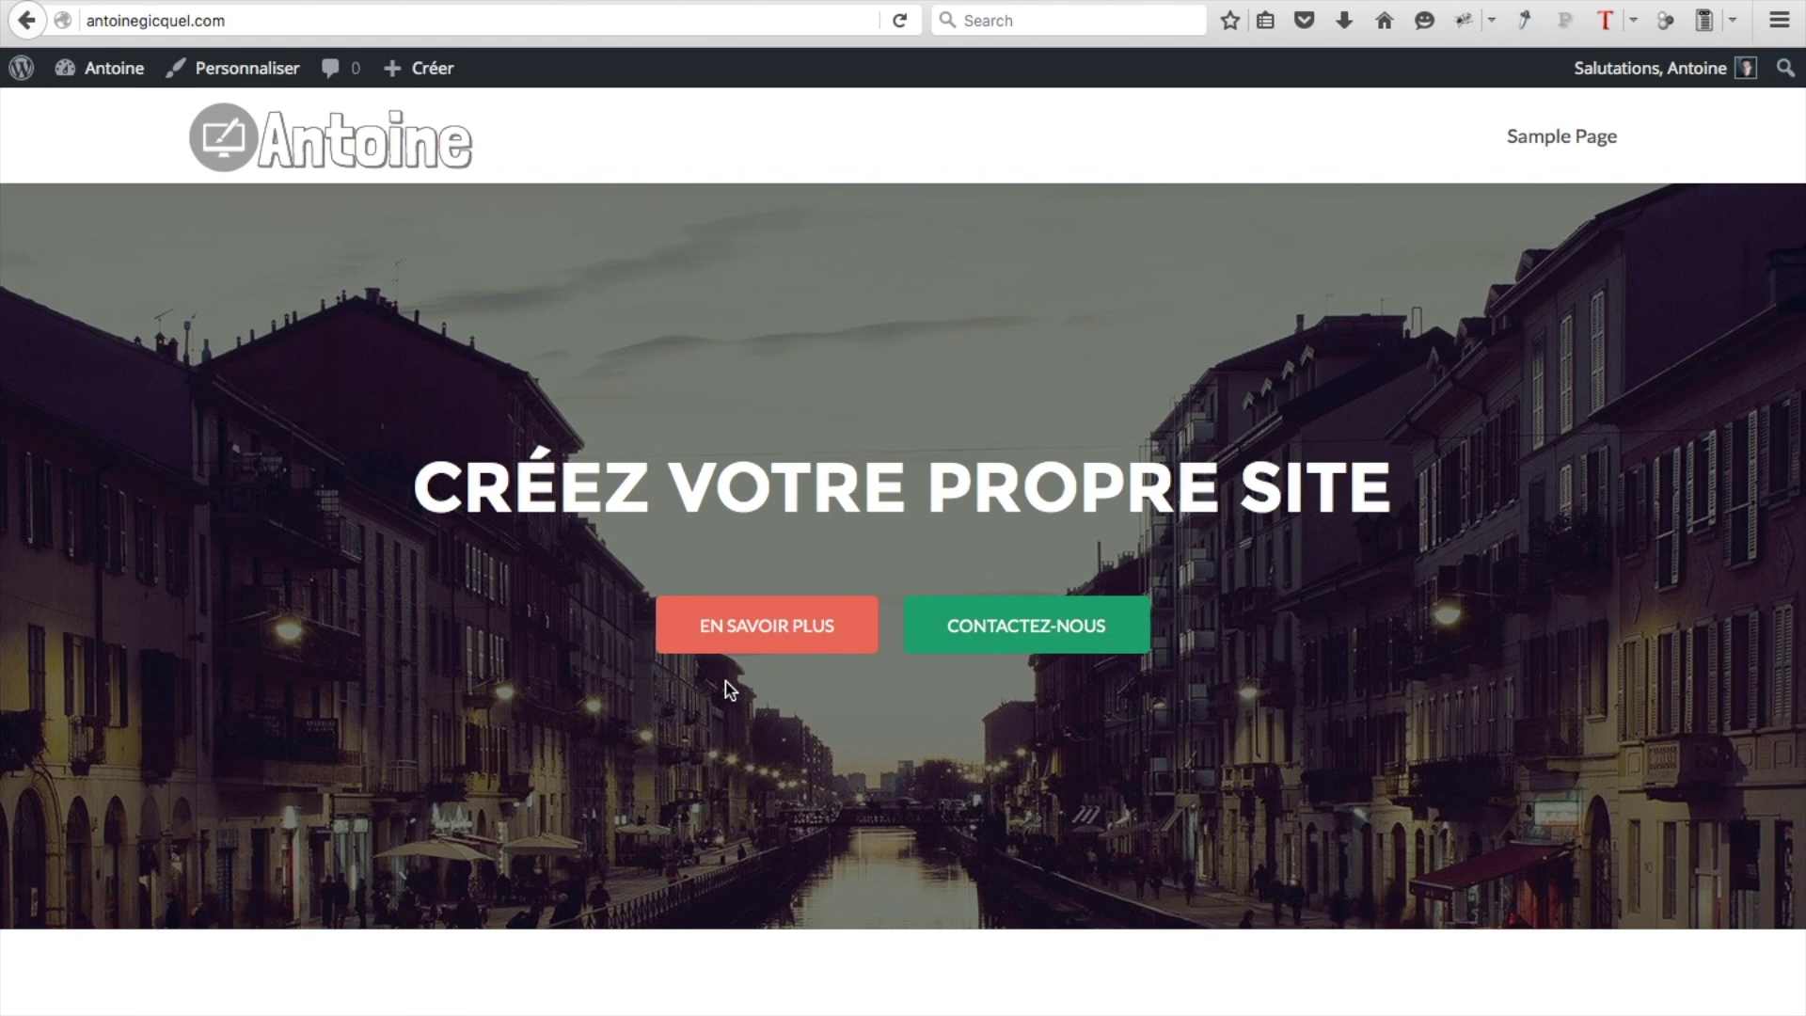
left_click(792, 622)
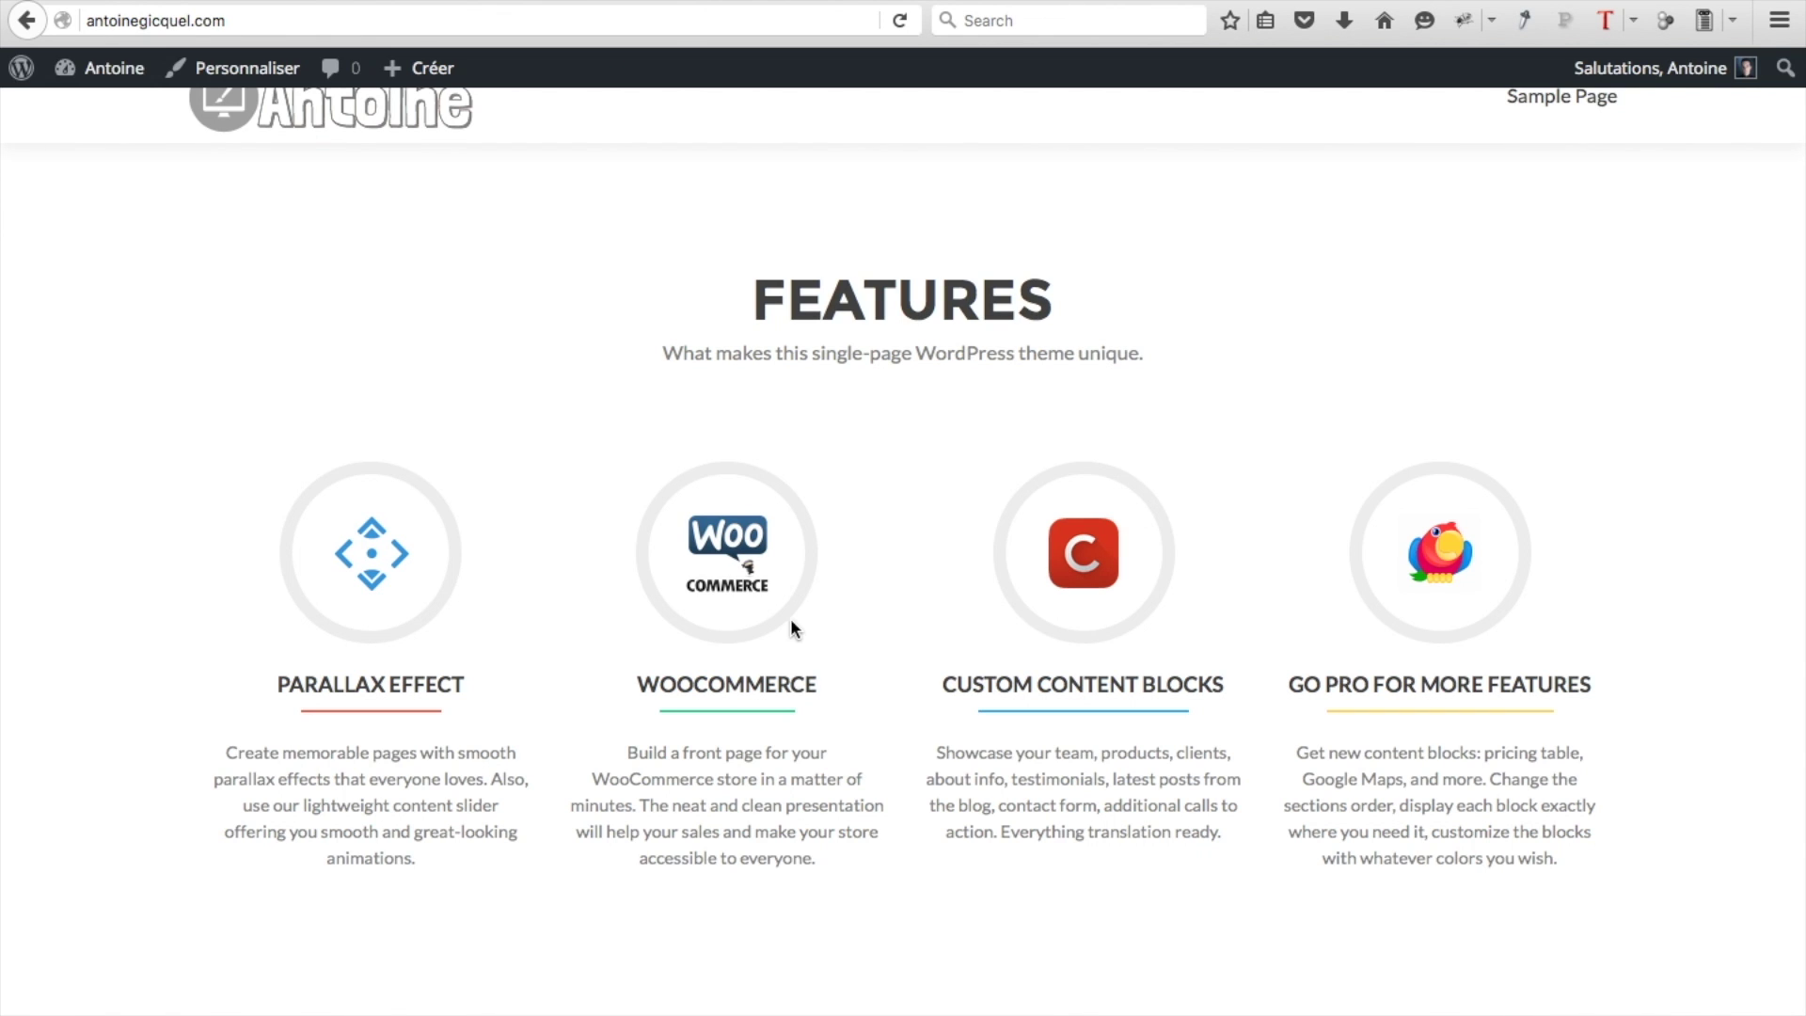
scroll(940, 626, "up", 10)
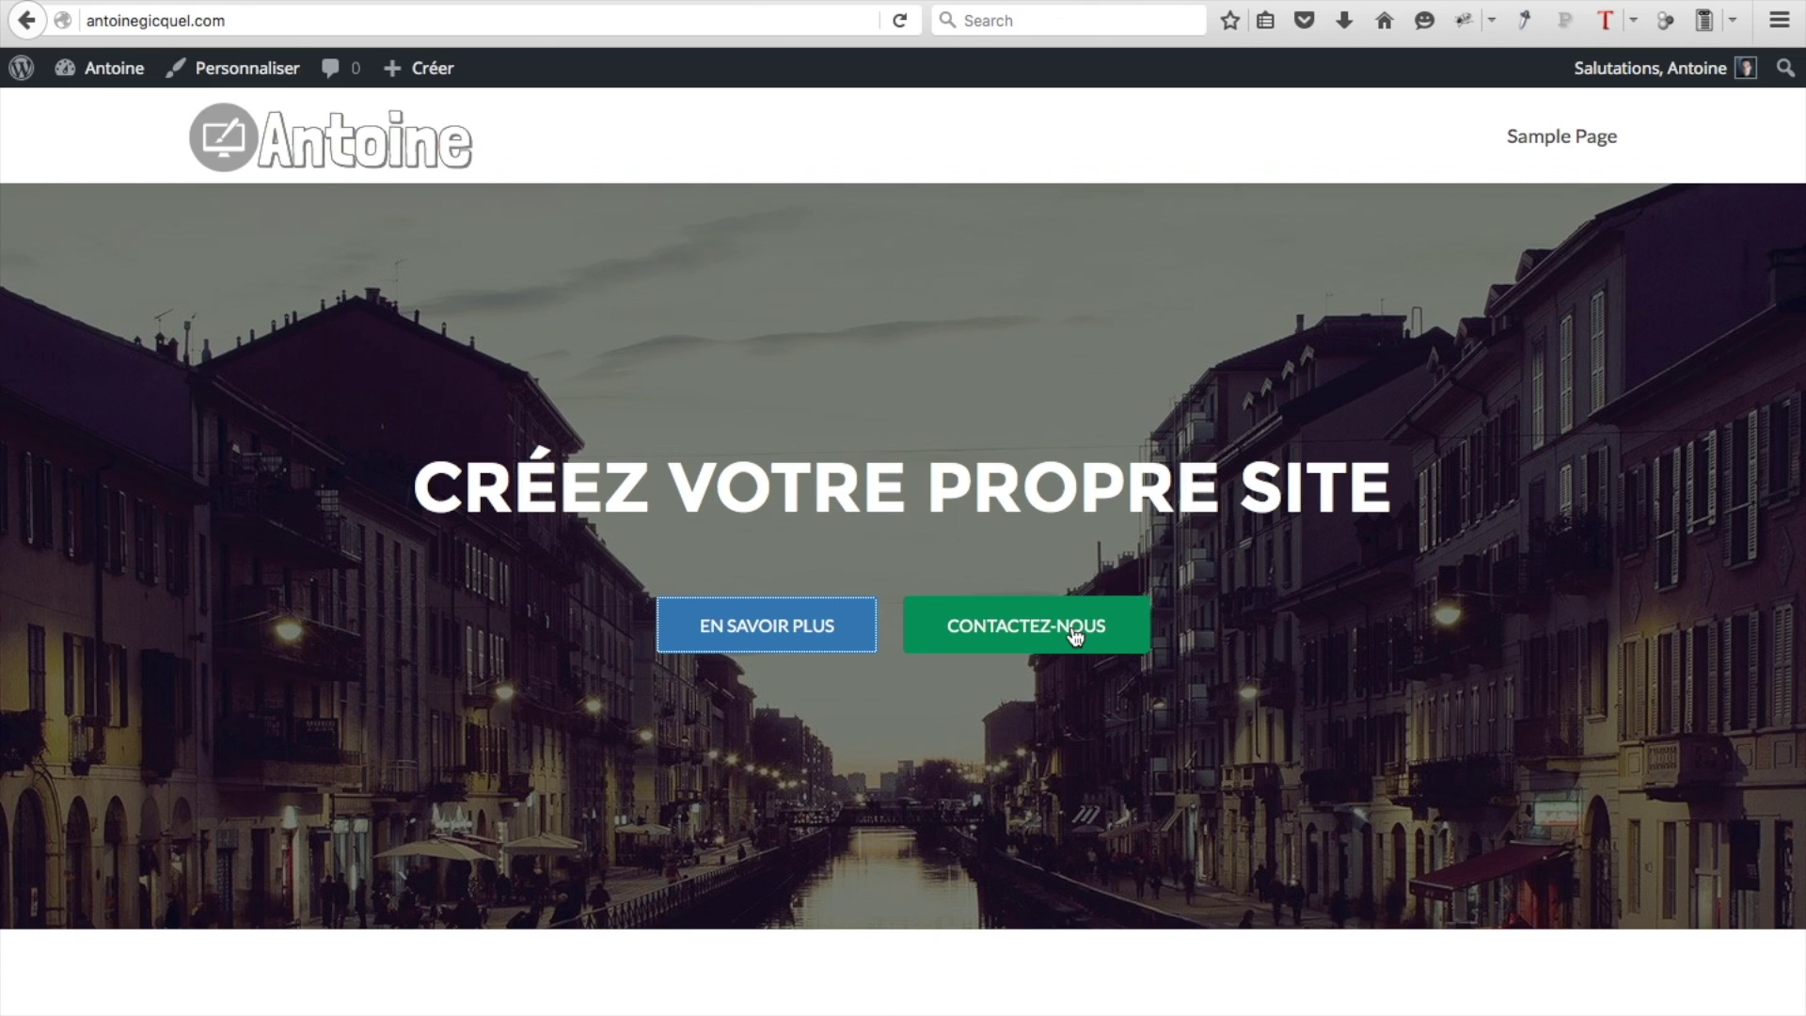
left_click(1073, 632)
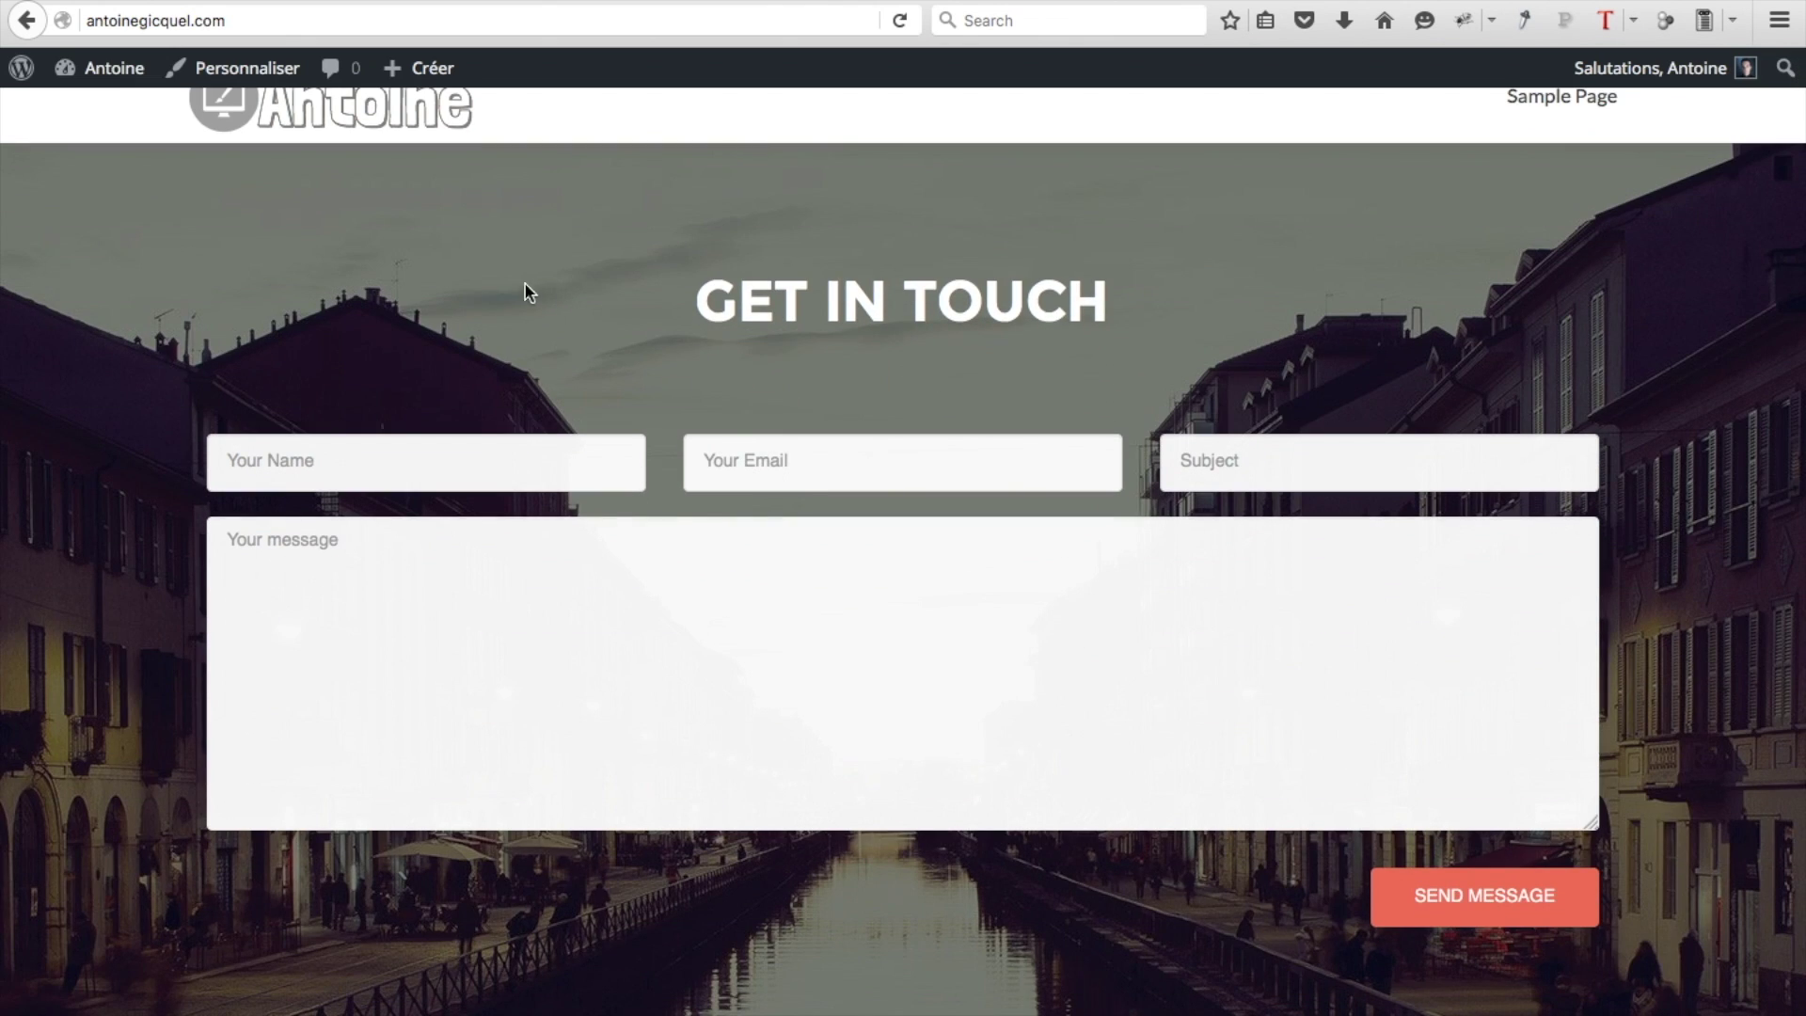
left_click(266, 89)
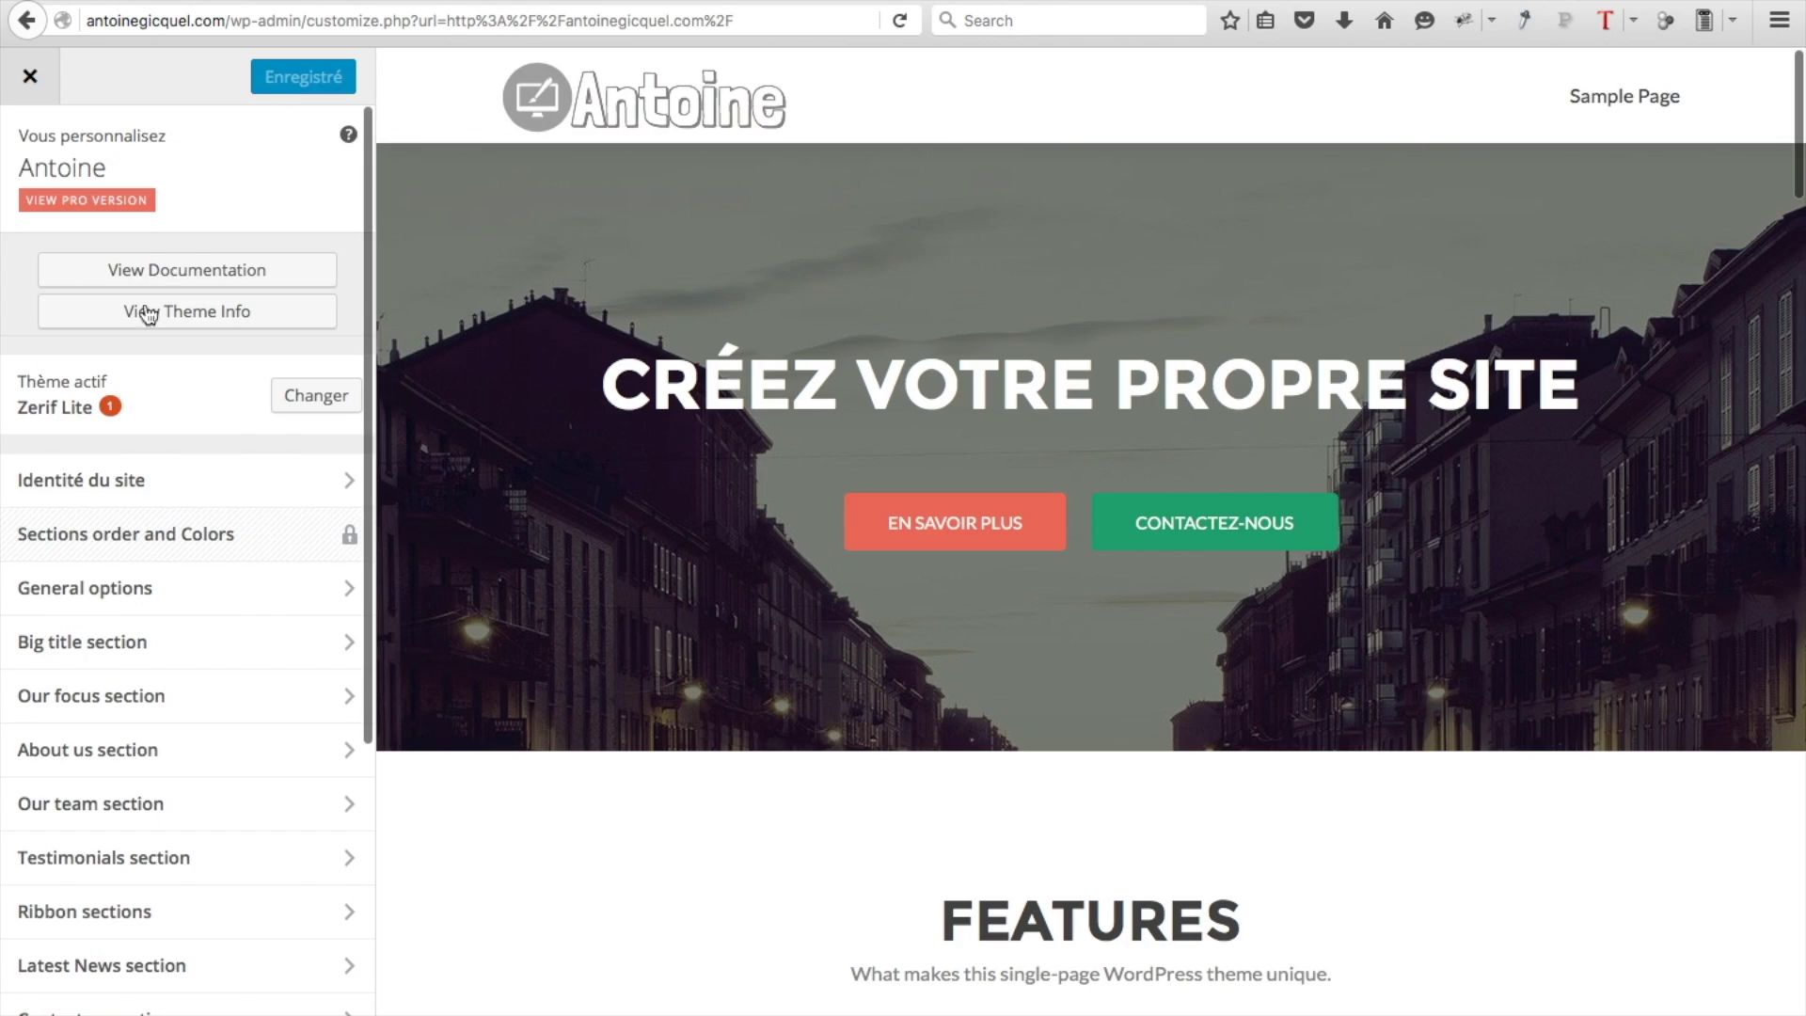
Toggle 'Hide big title section?' on and off twice in Main content, leaving the hero shown
left_click(99, 666)
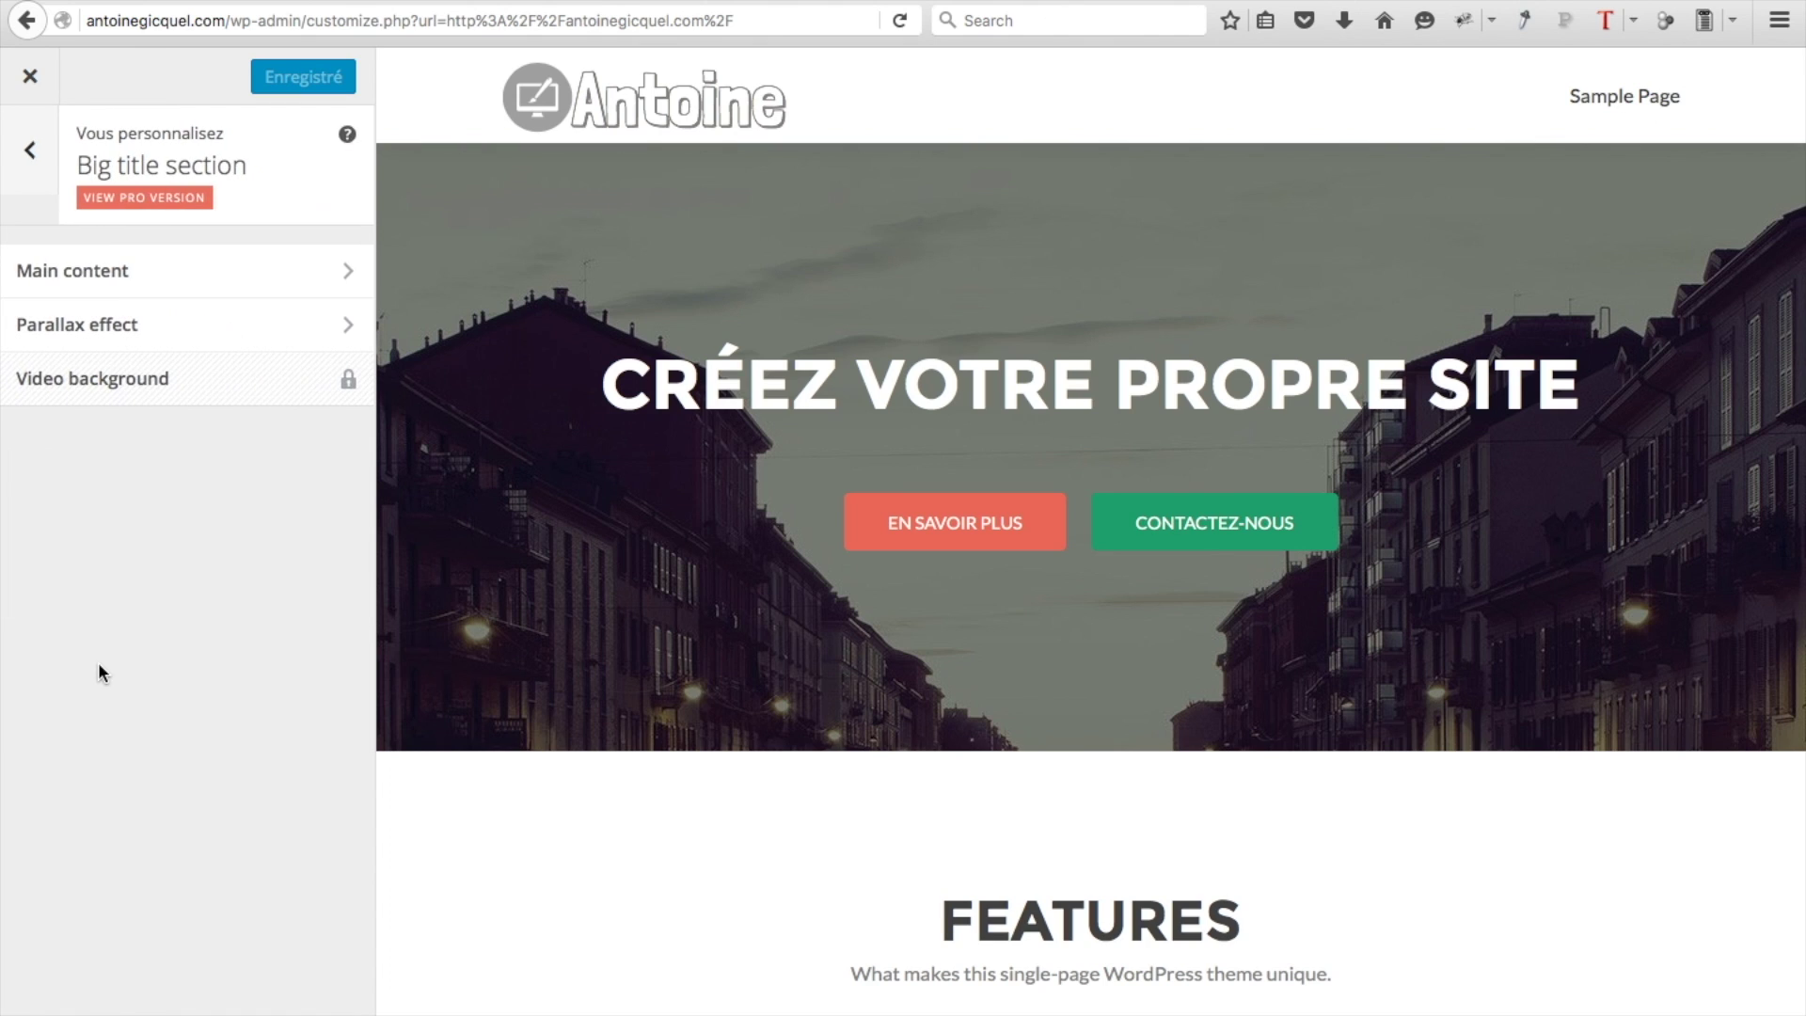
left_click(141, 270)
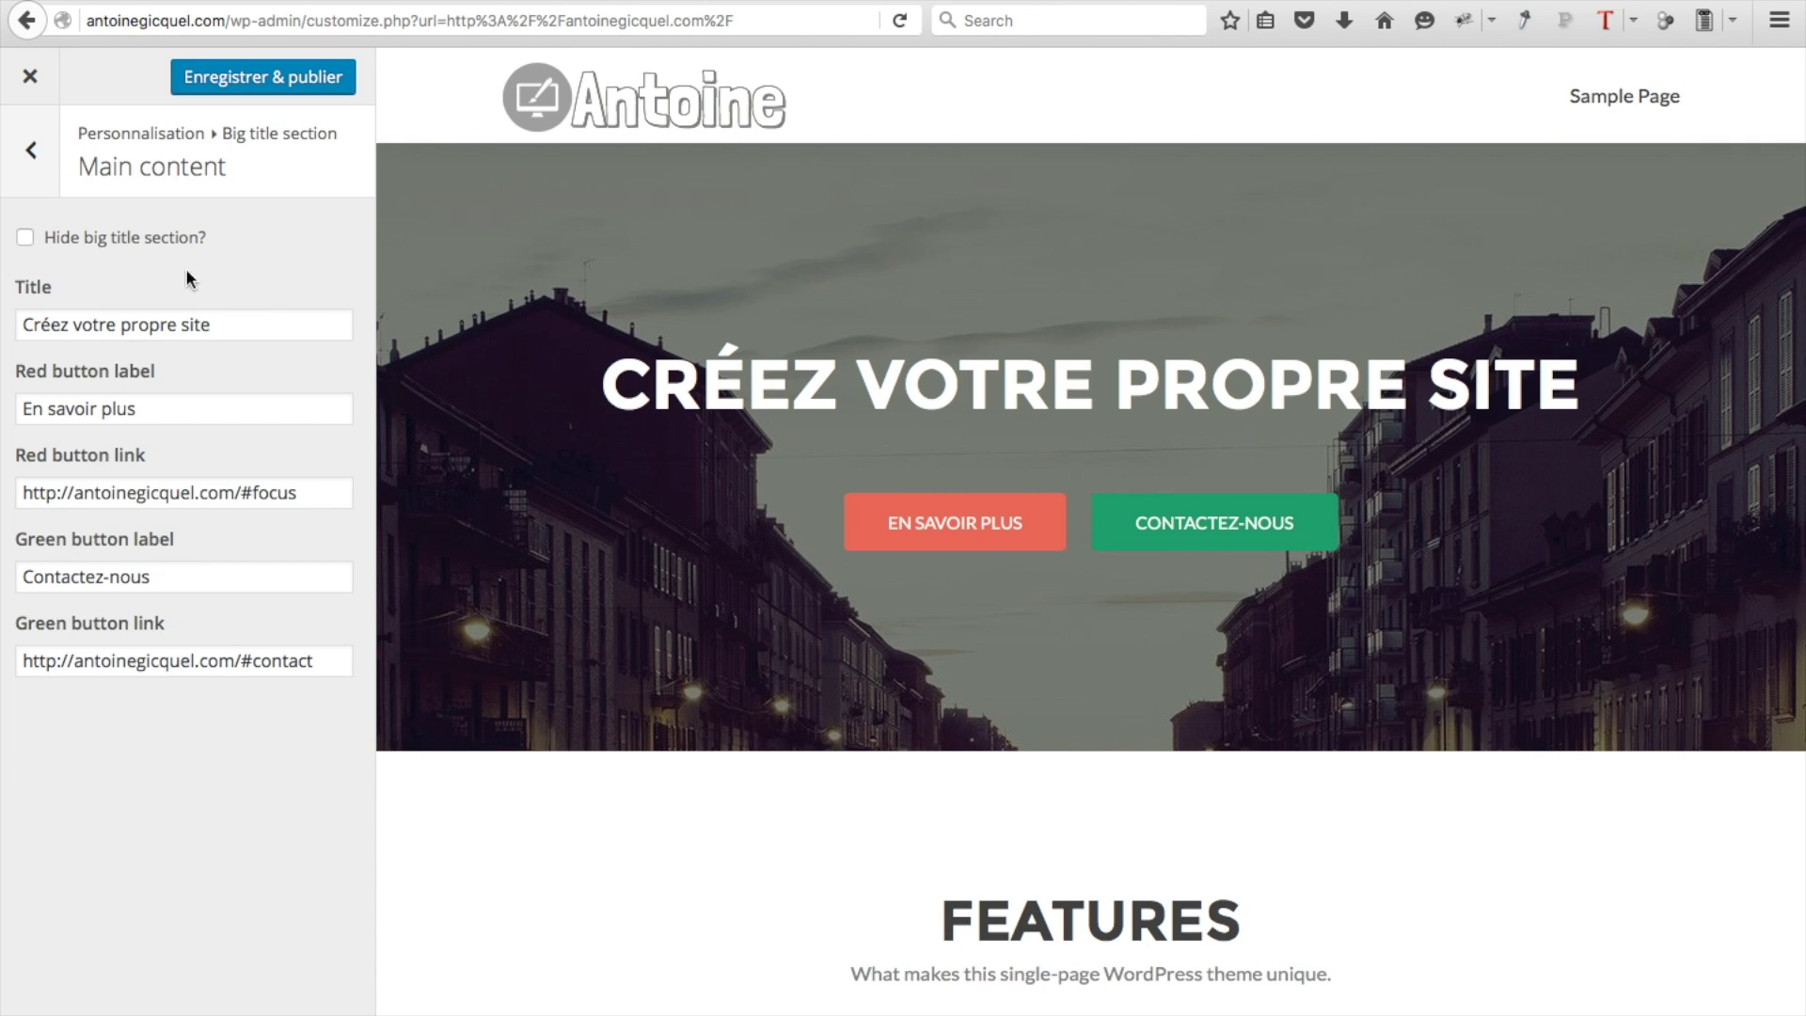
left_click(24, 248)
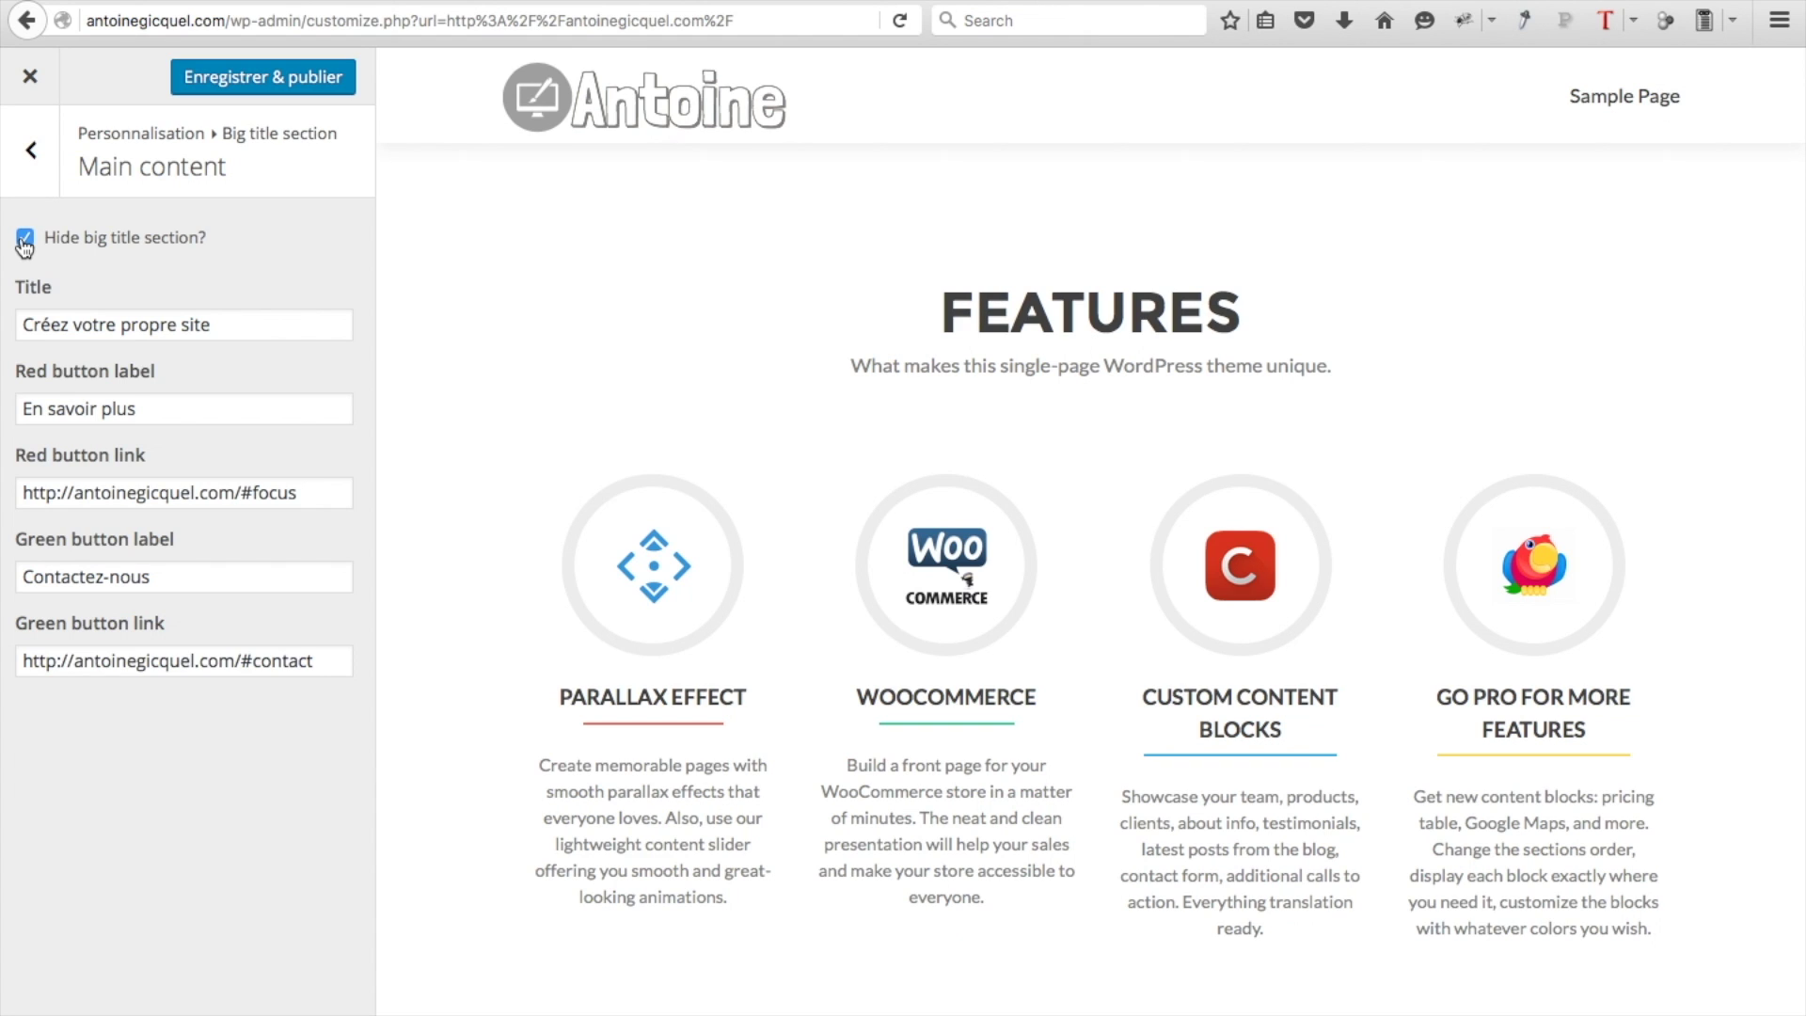
left_click(25, 248)
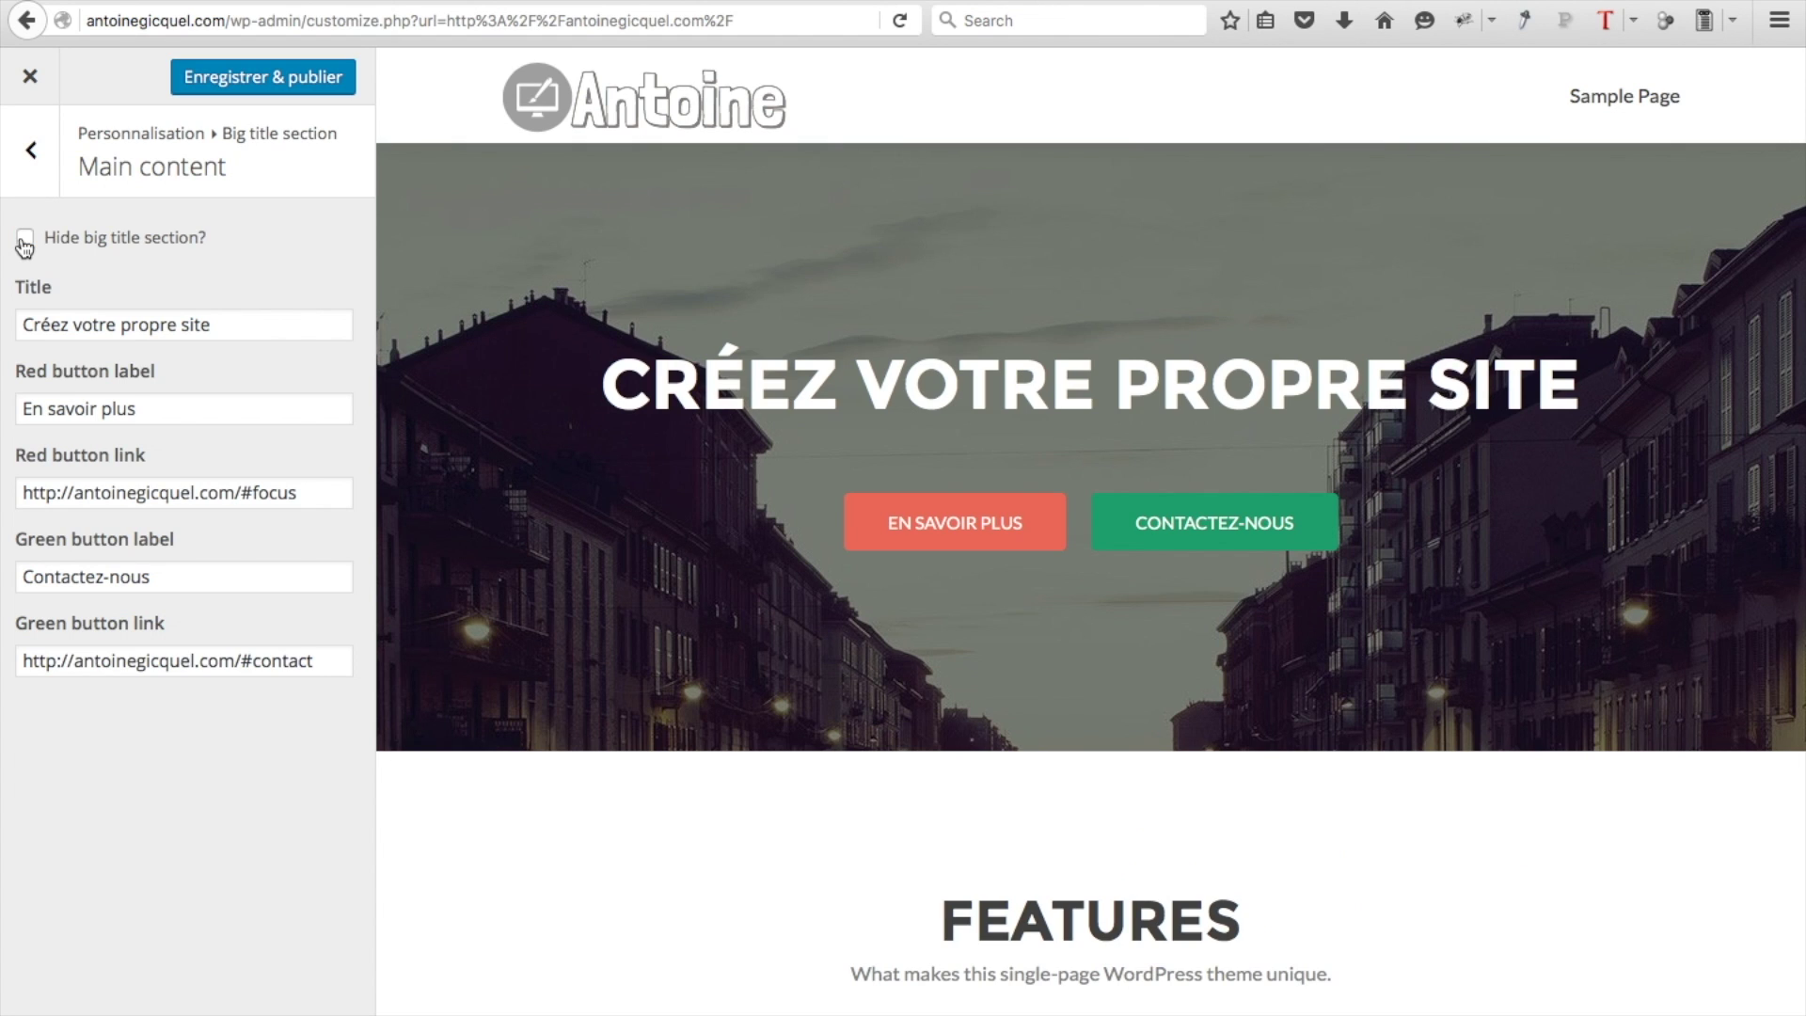
left_click(25, 246)
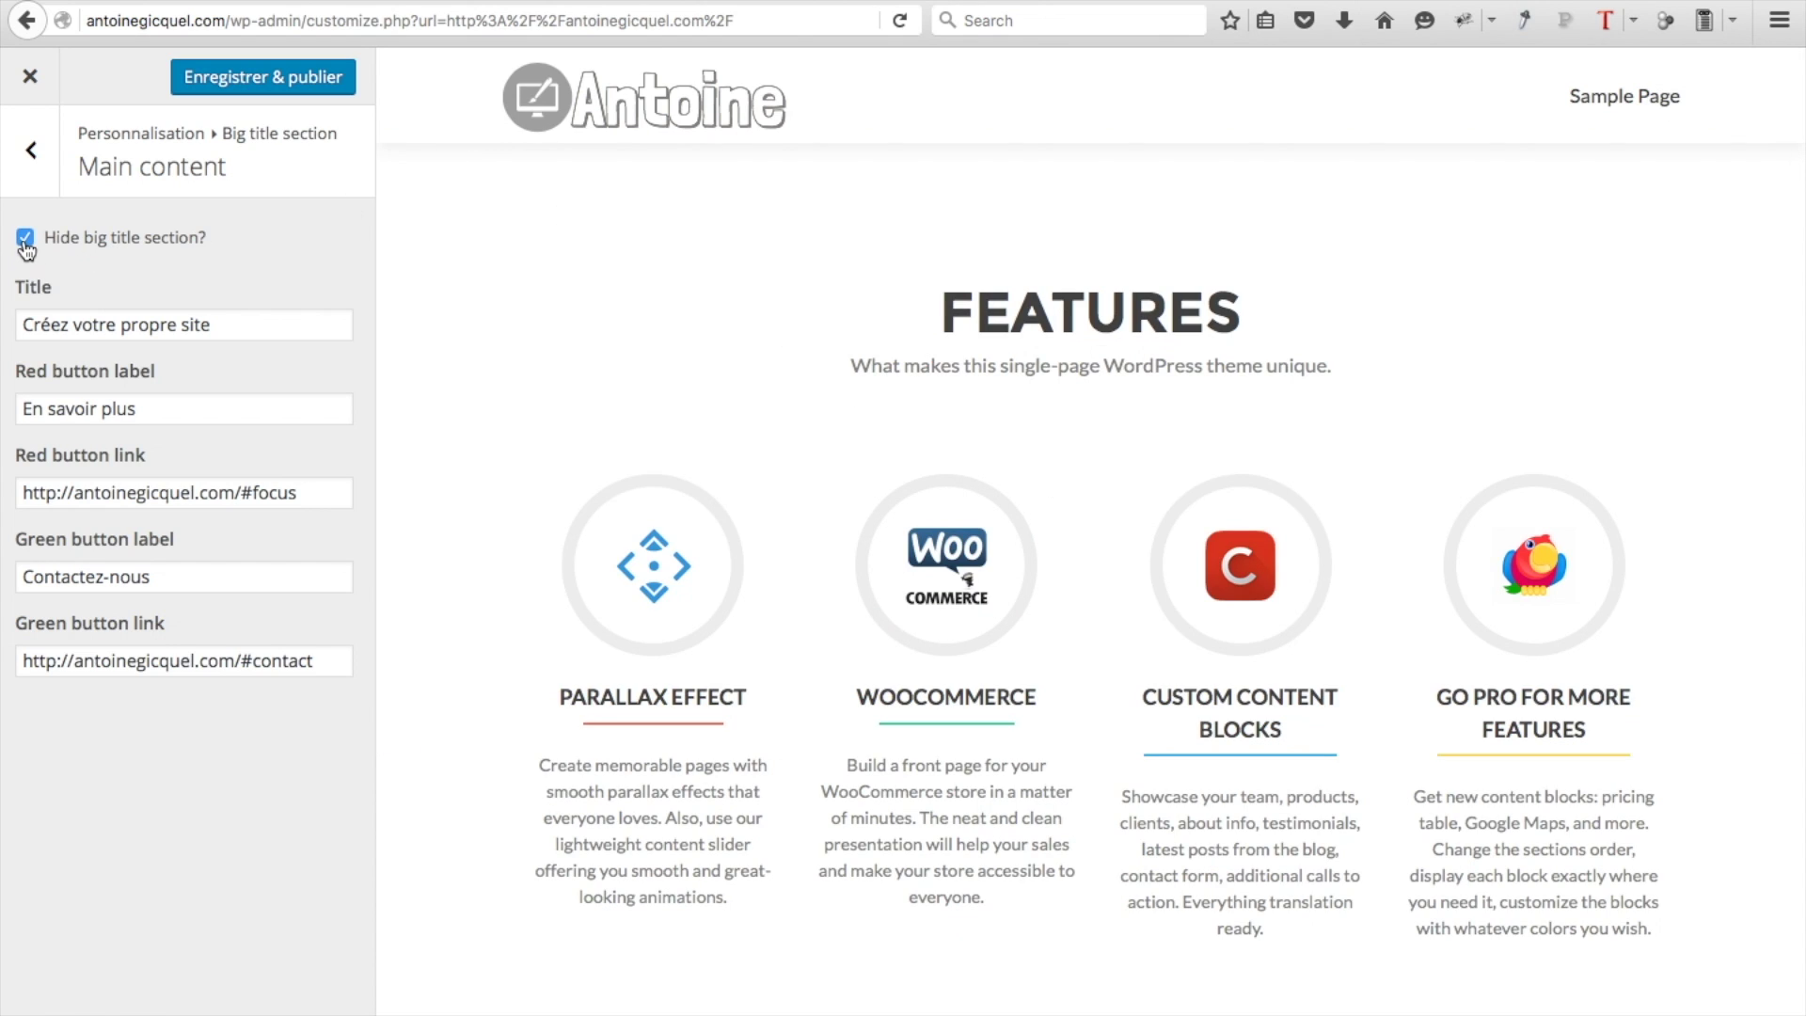
left_click(24, 246)
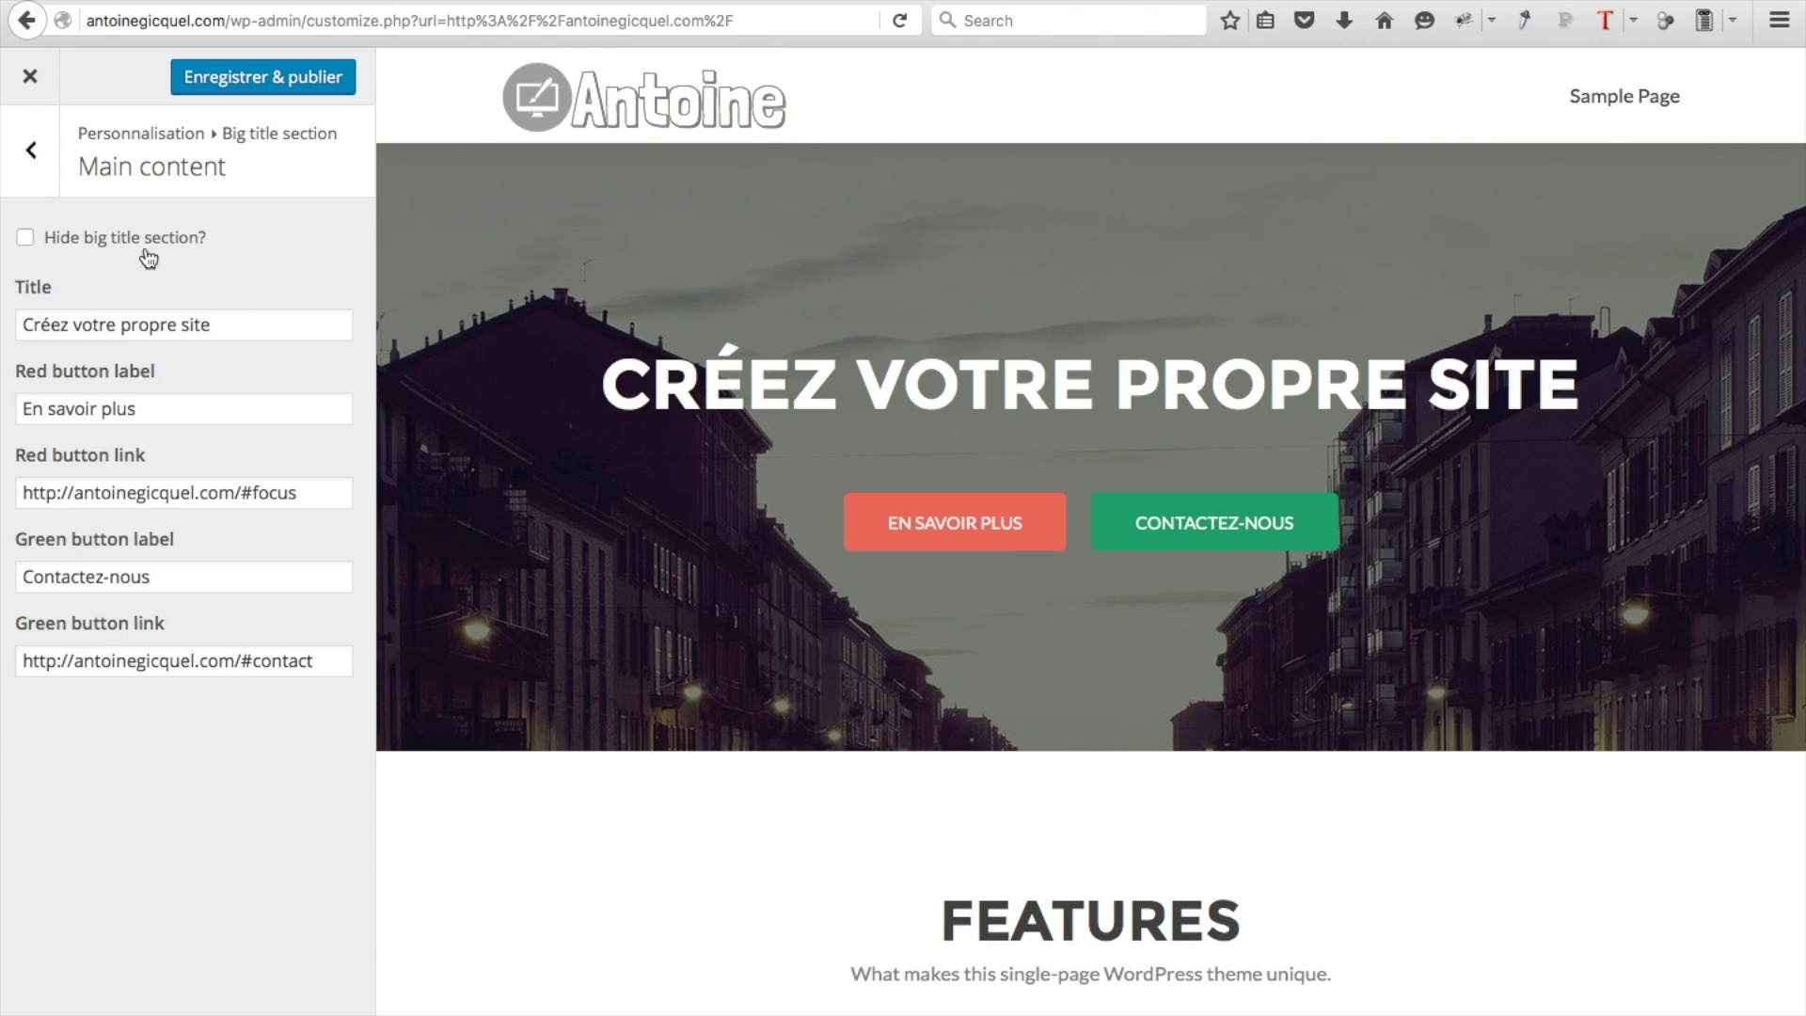
left_click(31, 156)
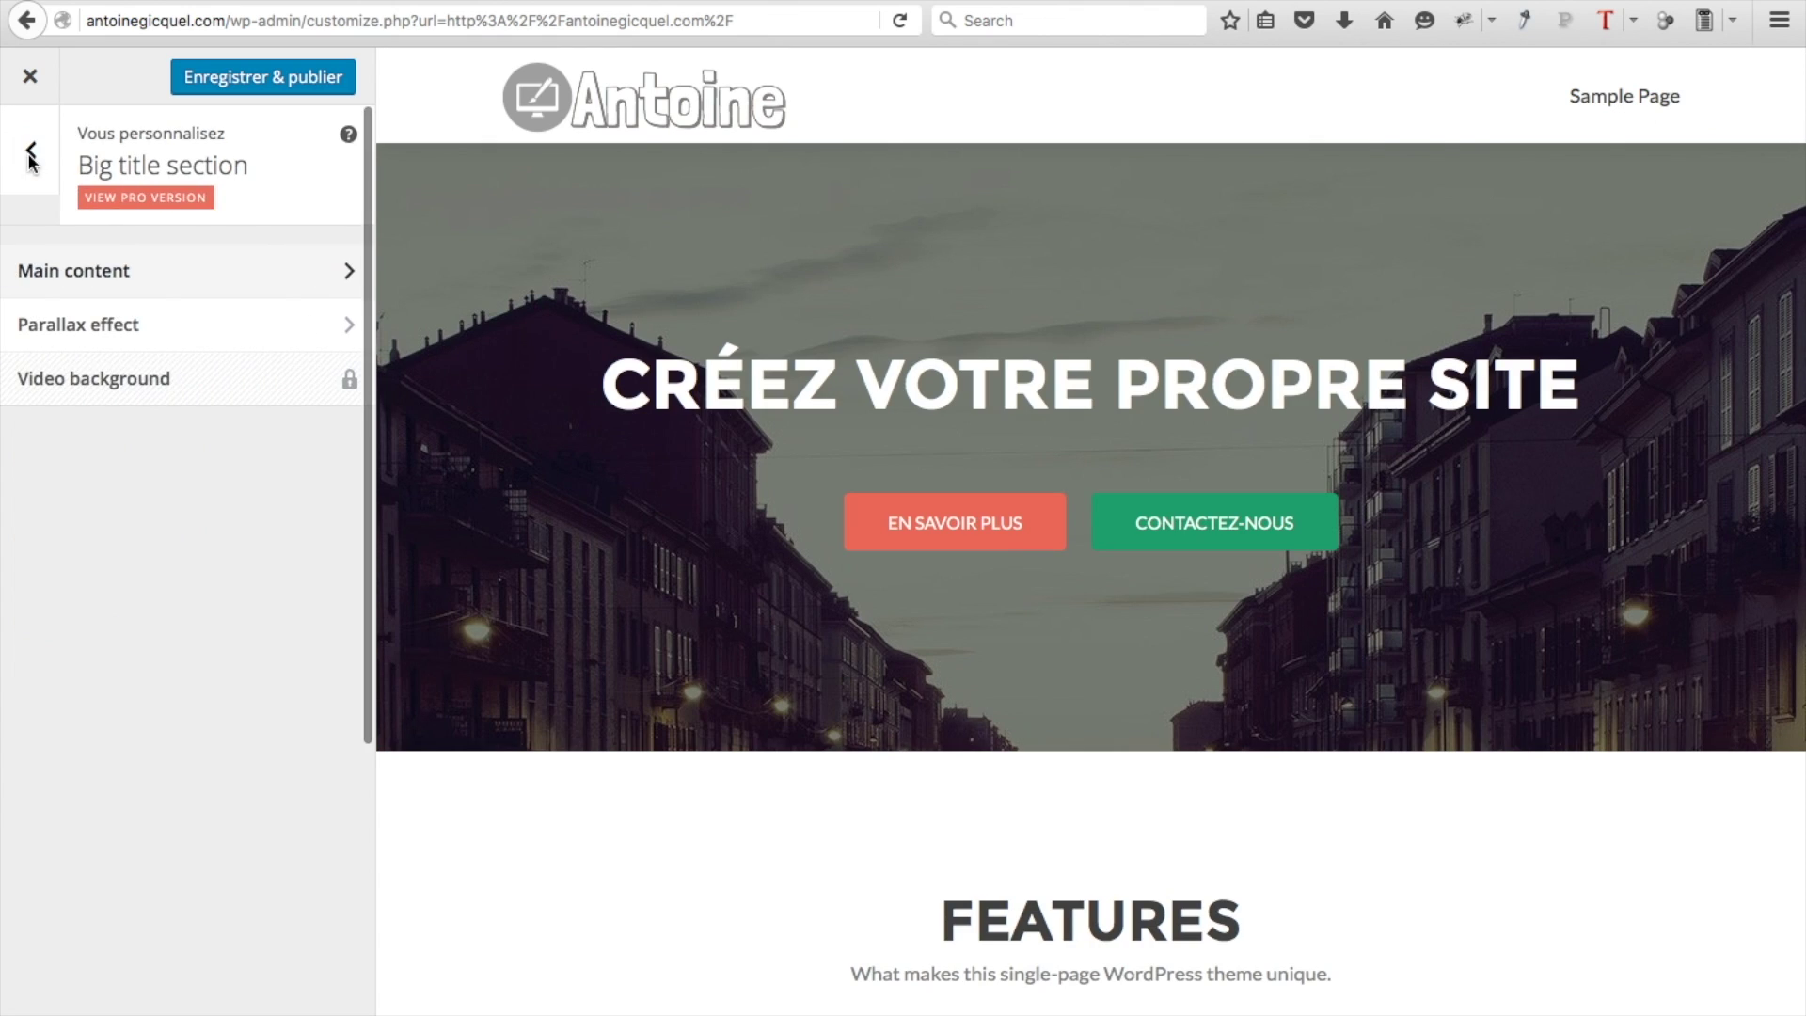
left_click(110, 346)
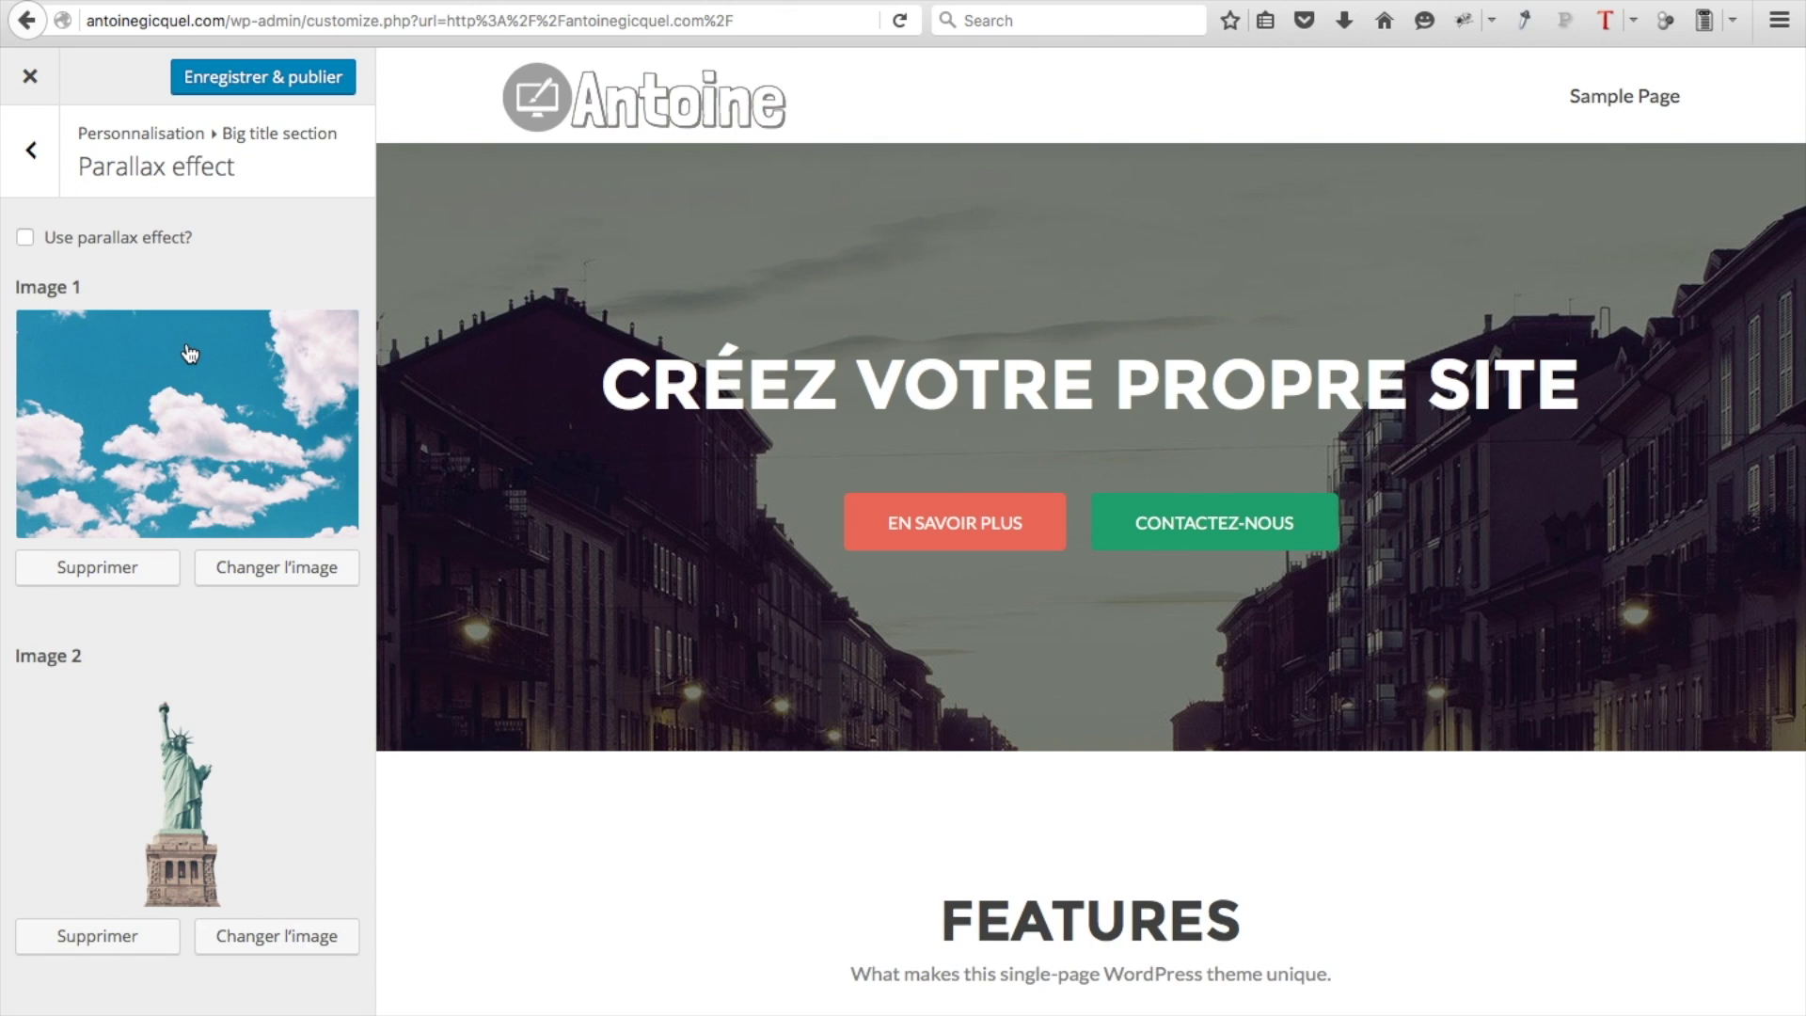
left_click(75, 246)
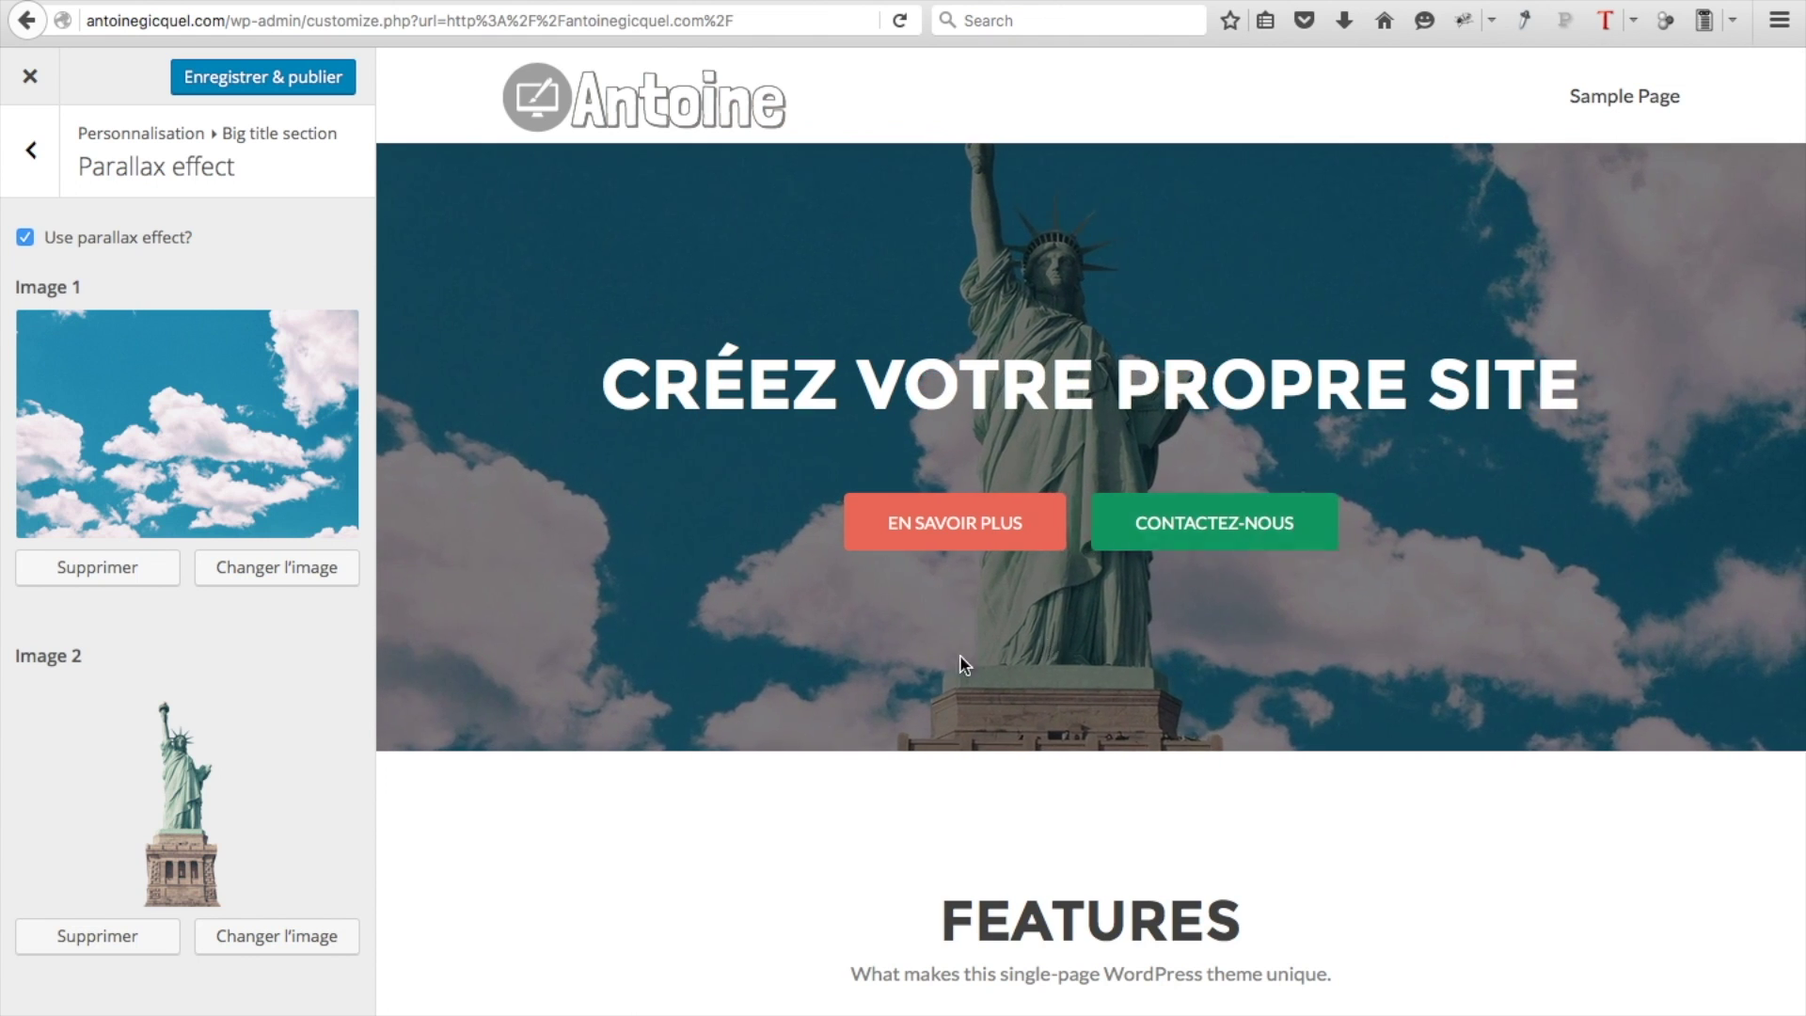
left_click(85, 246)
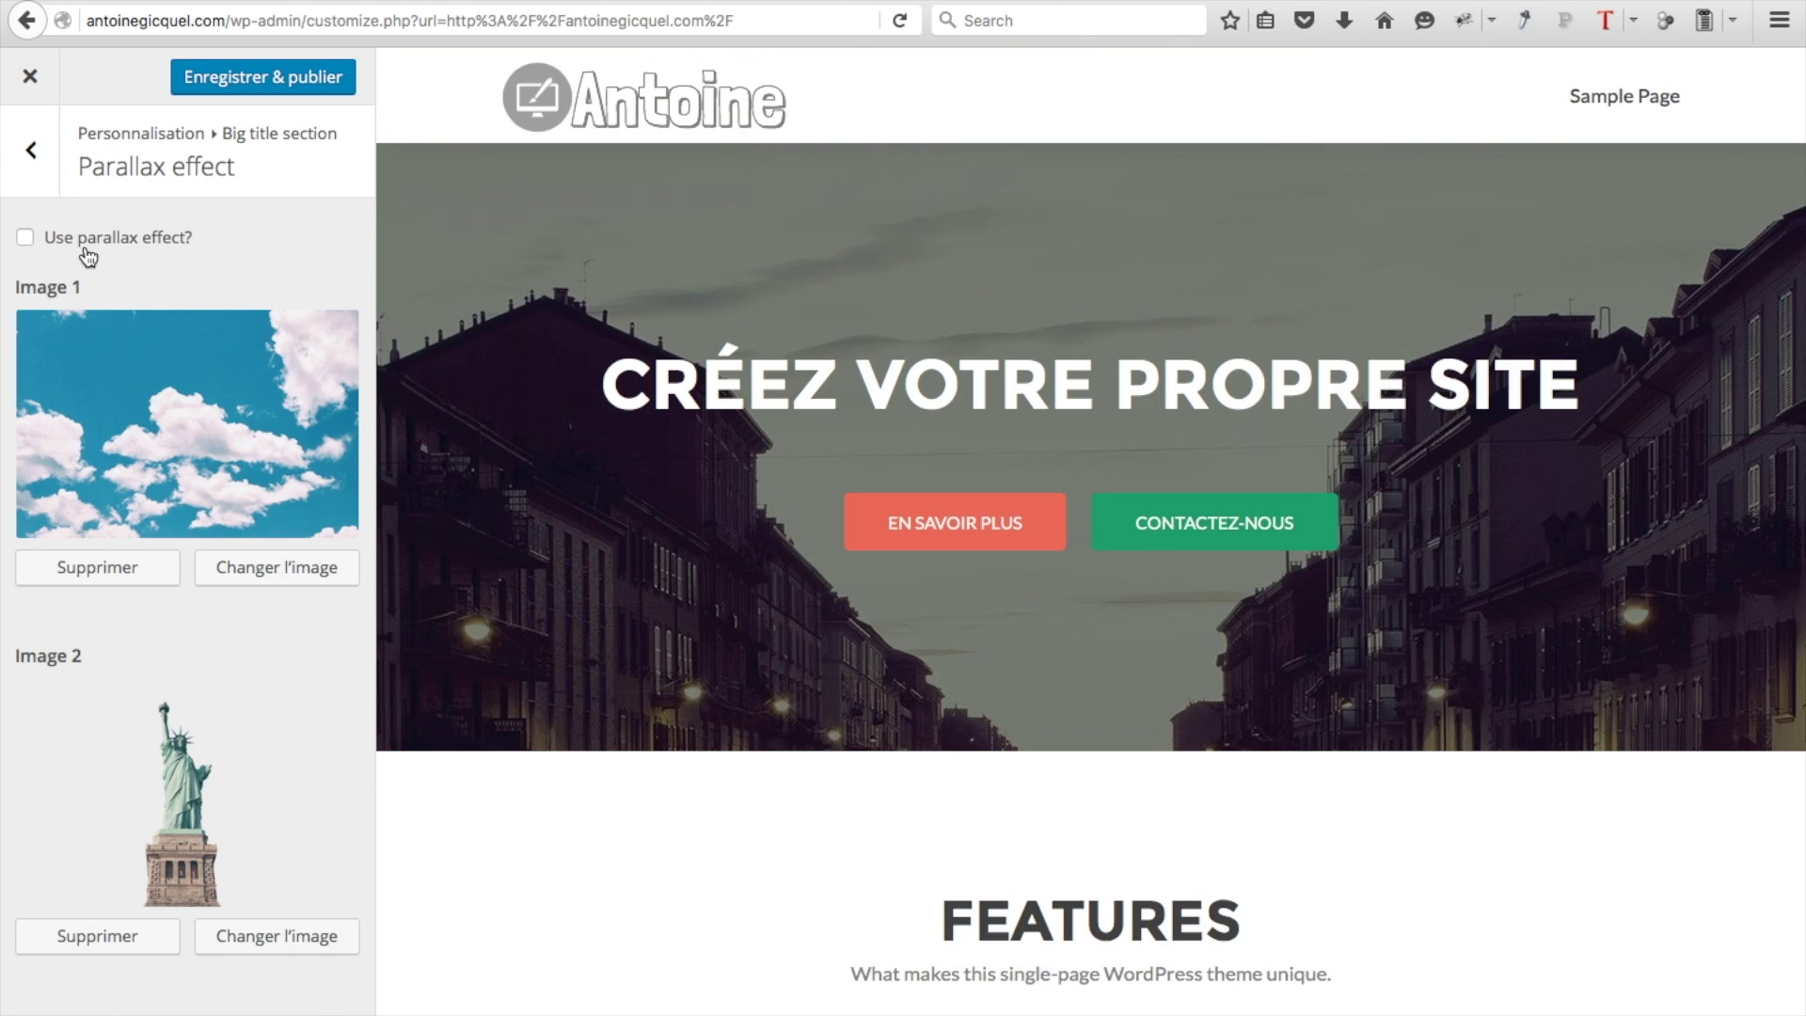
left_click(31, 173)
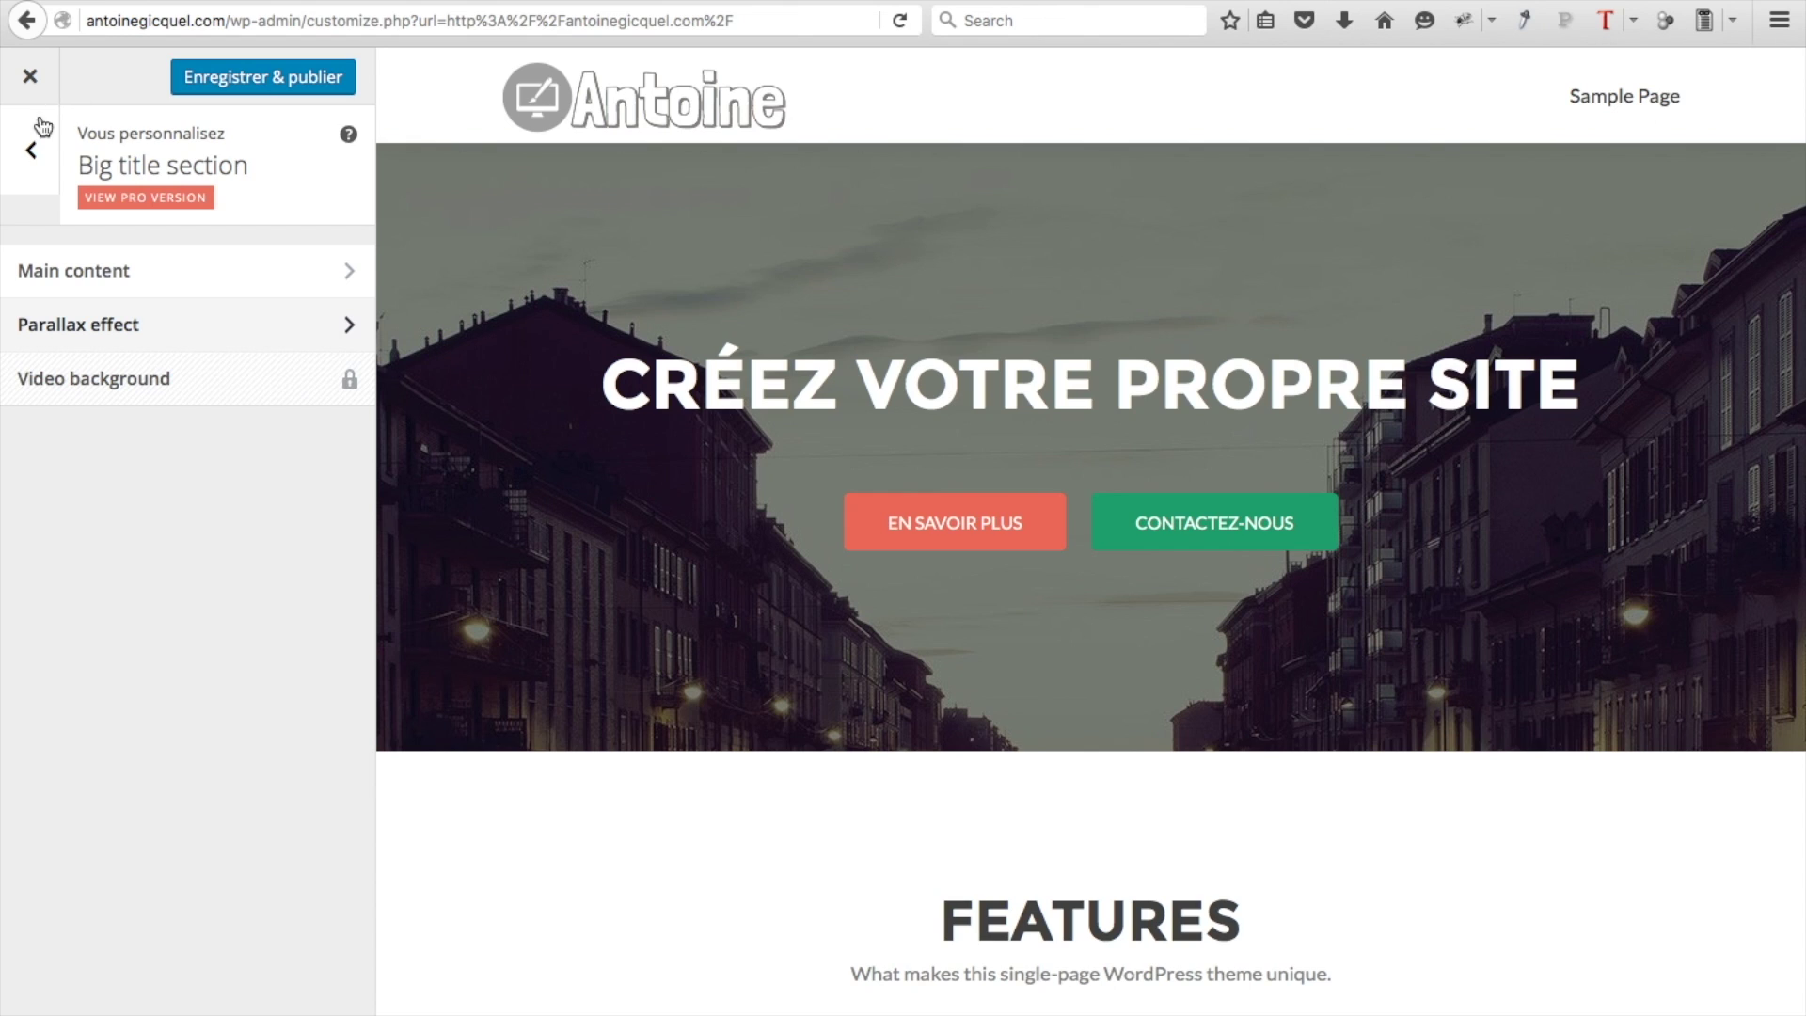
left_click(31, 151)
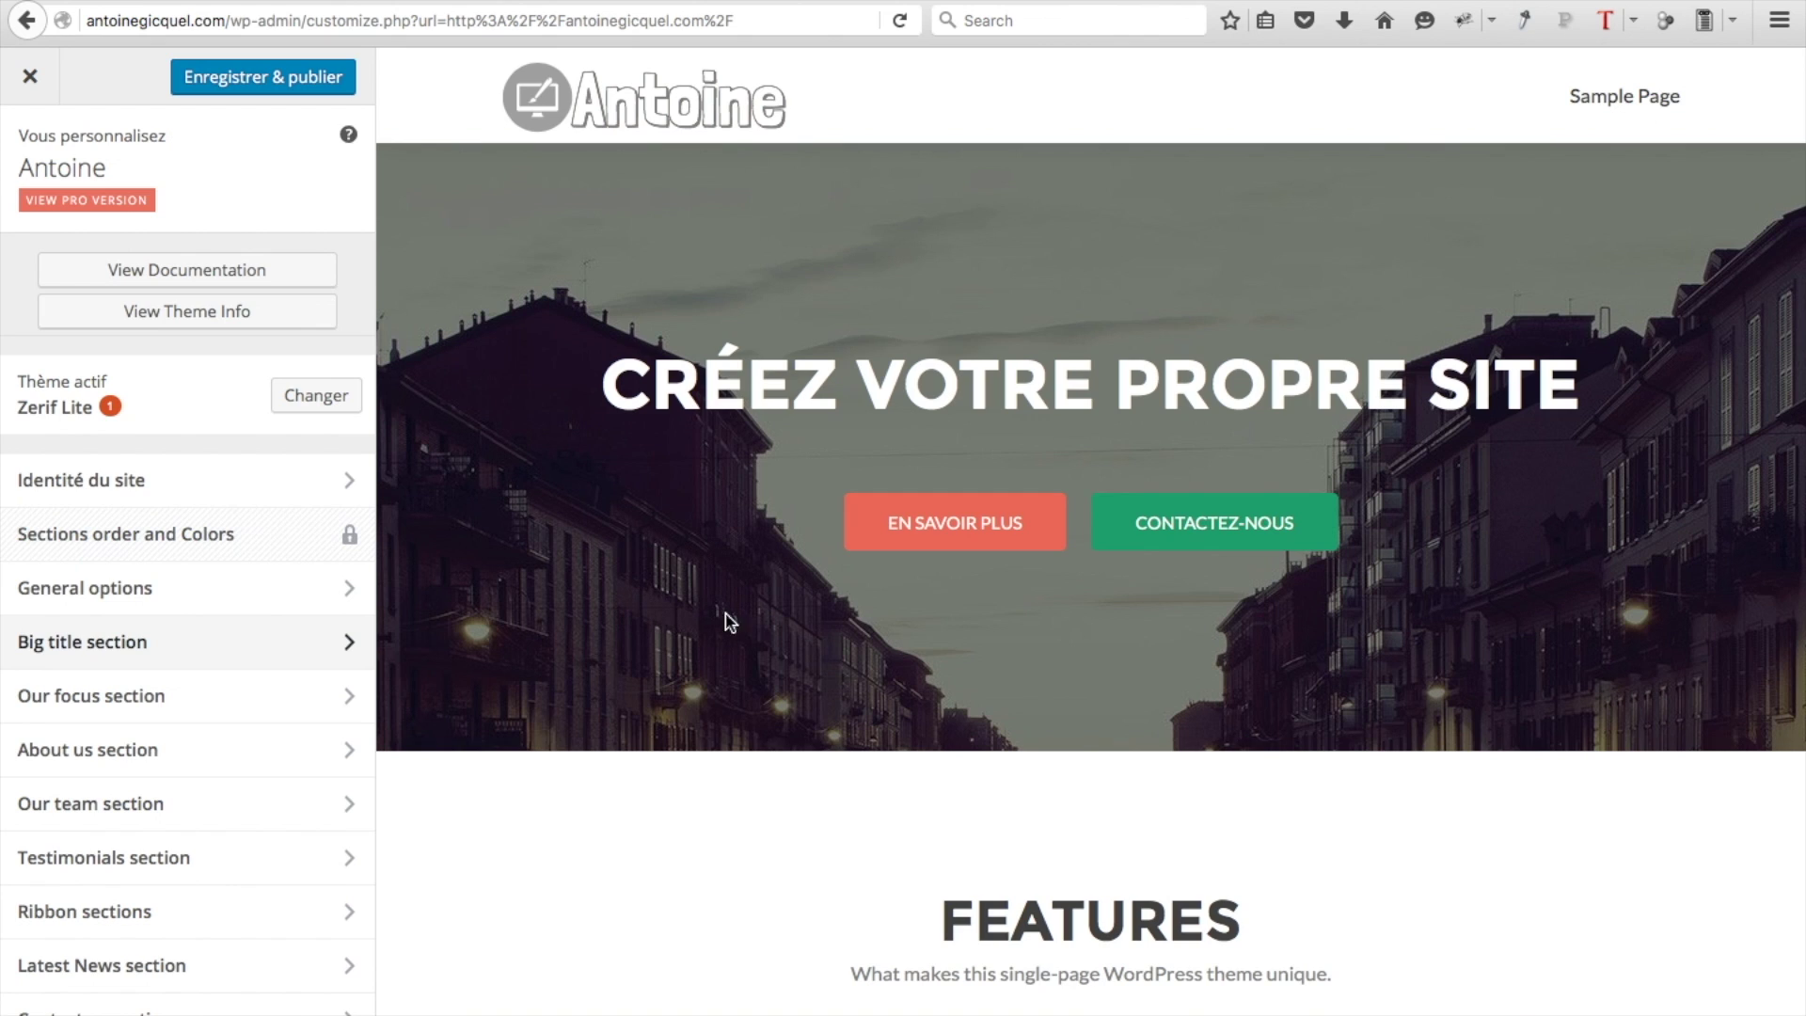
Open Our focus section's content settings and toggle Hide on, then off
mouse_move(283, 691)
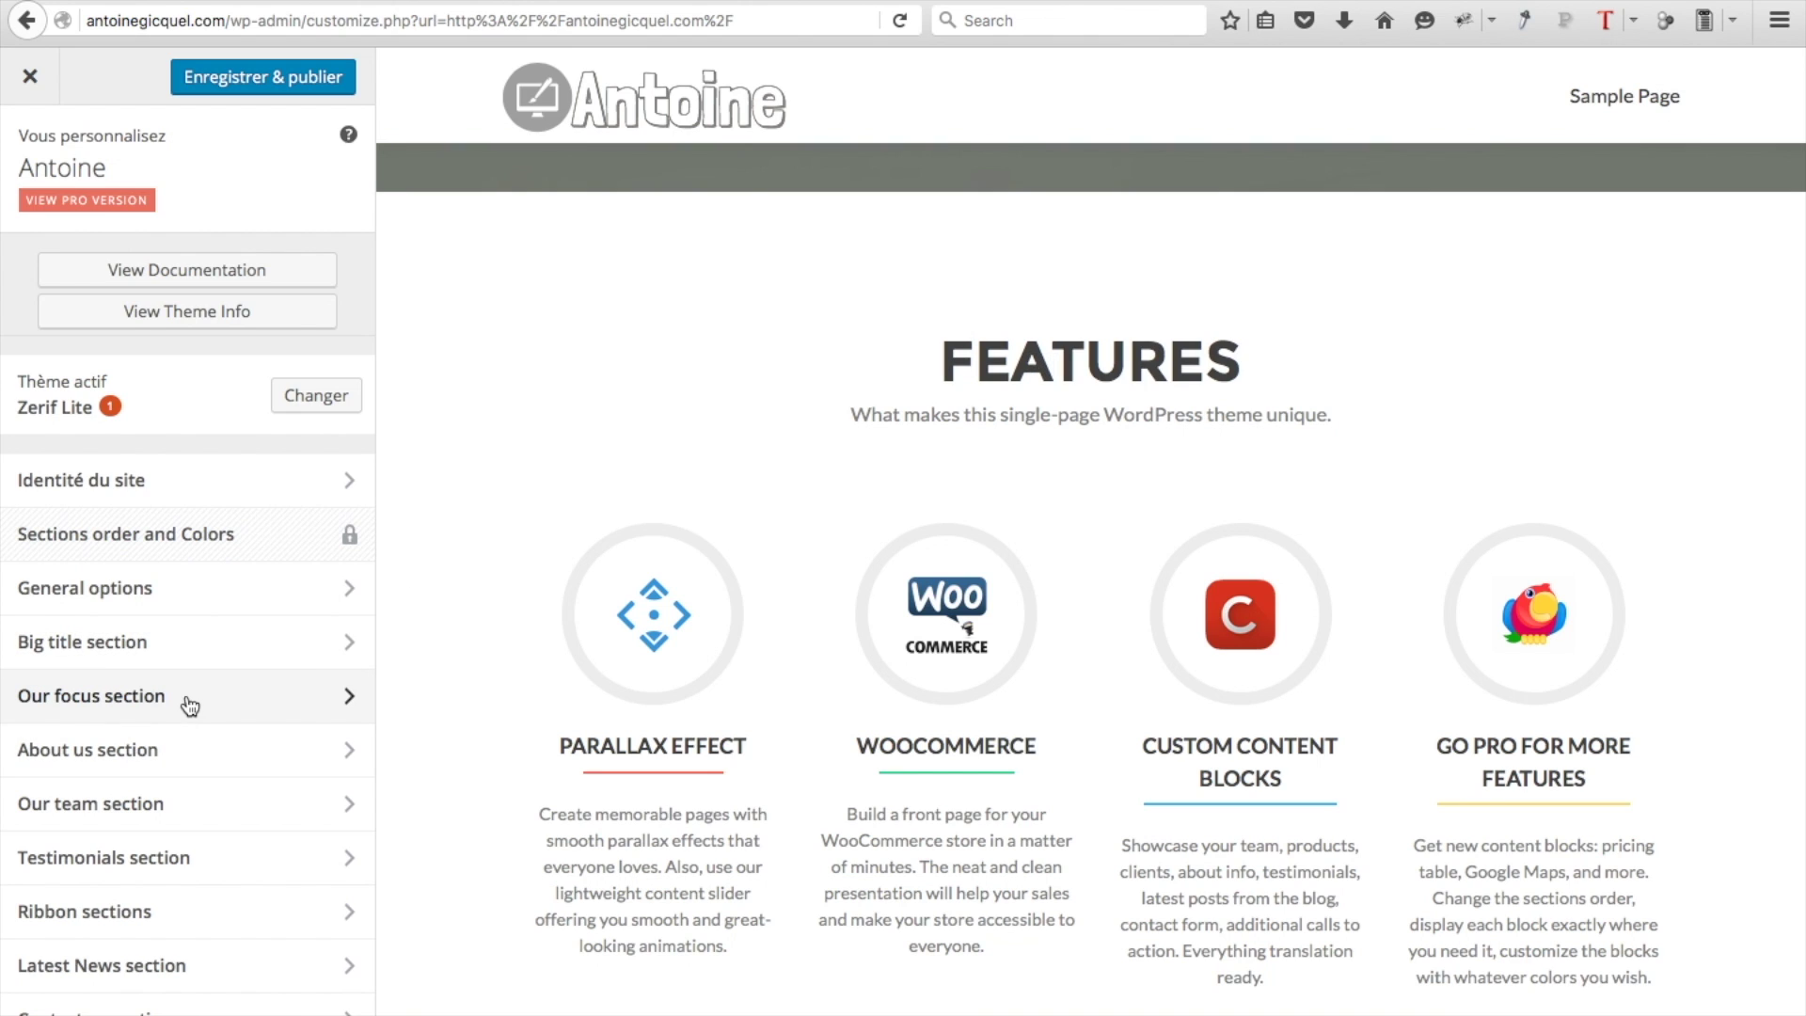
left_click(190, 707)
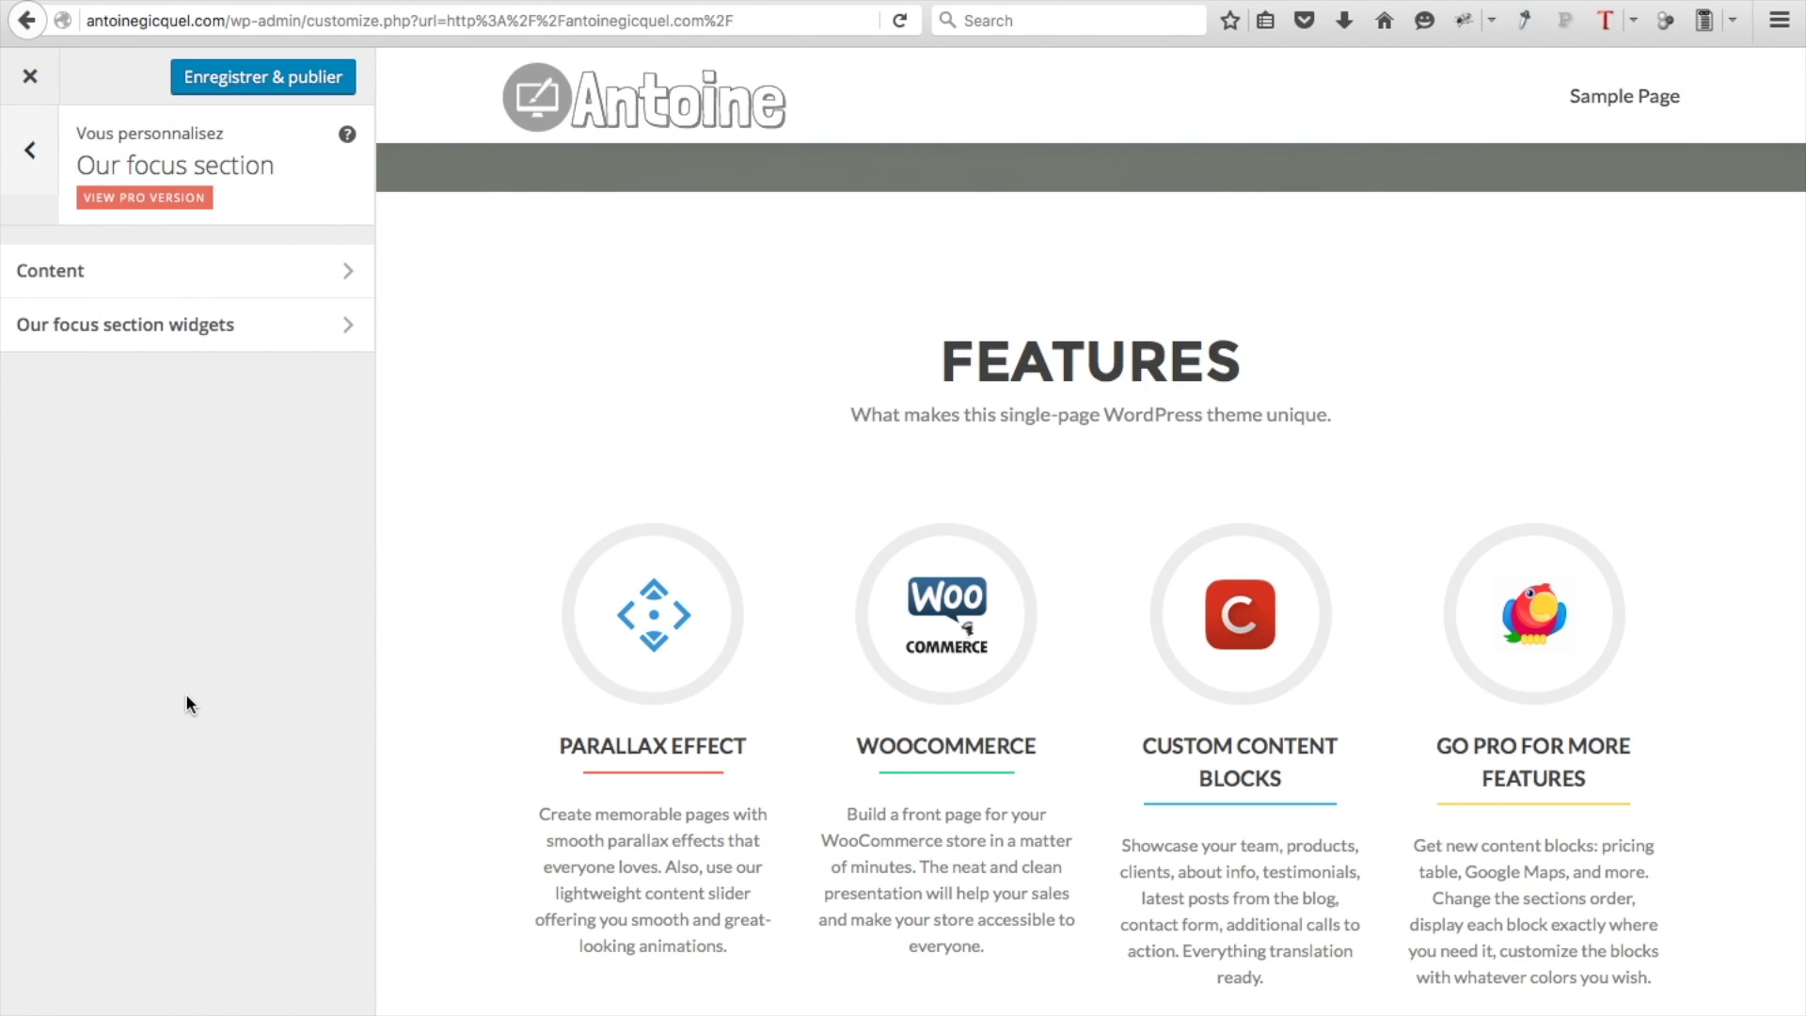
left_click(116, 270)
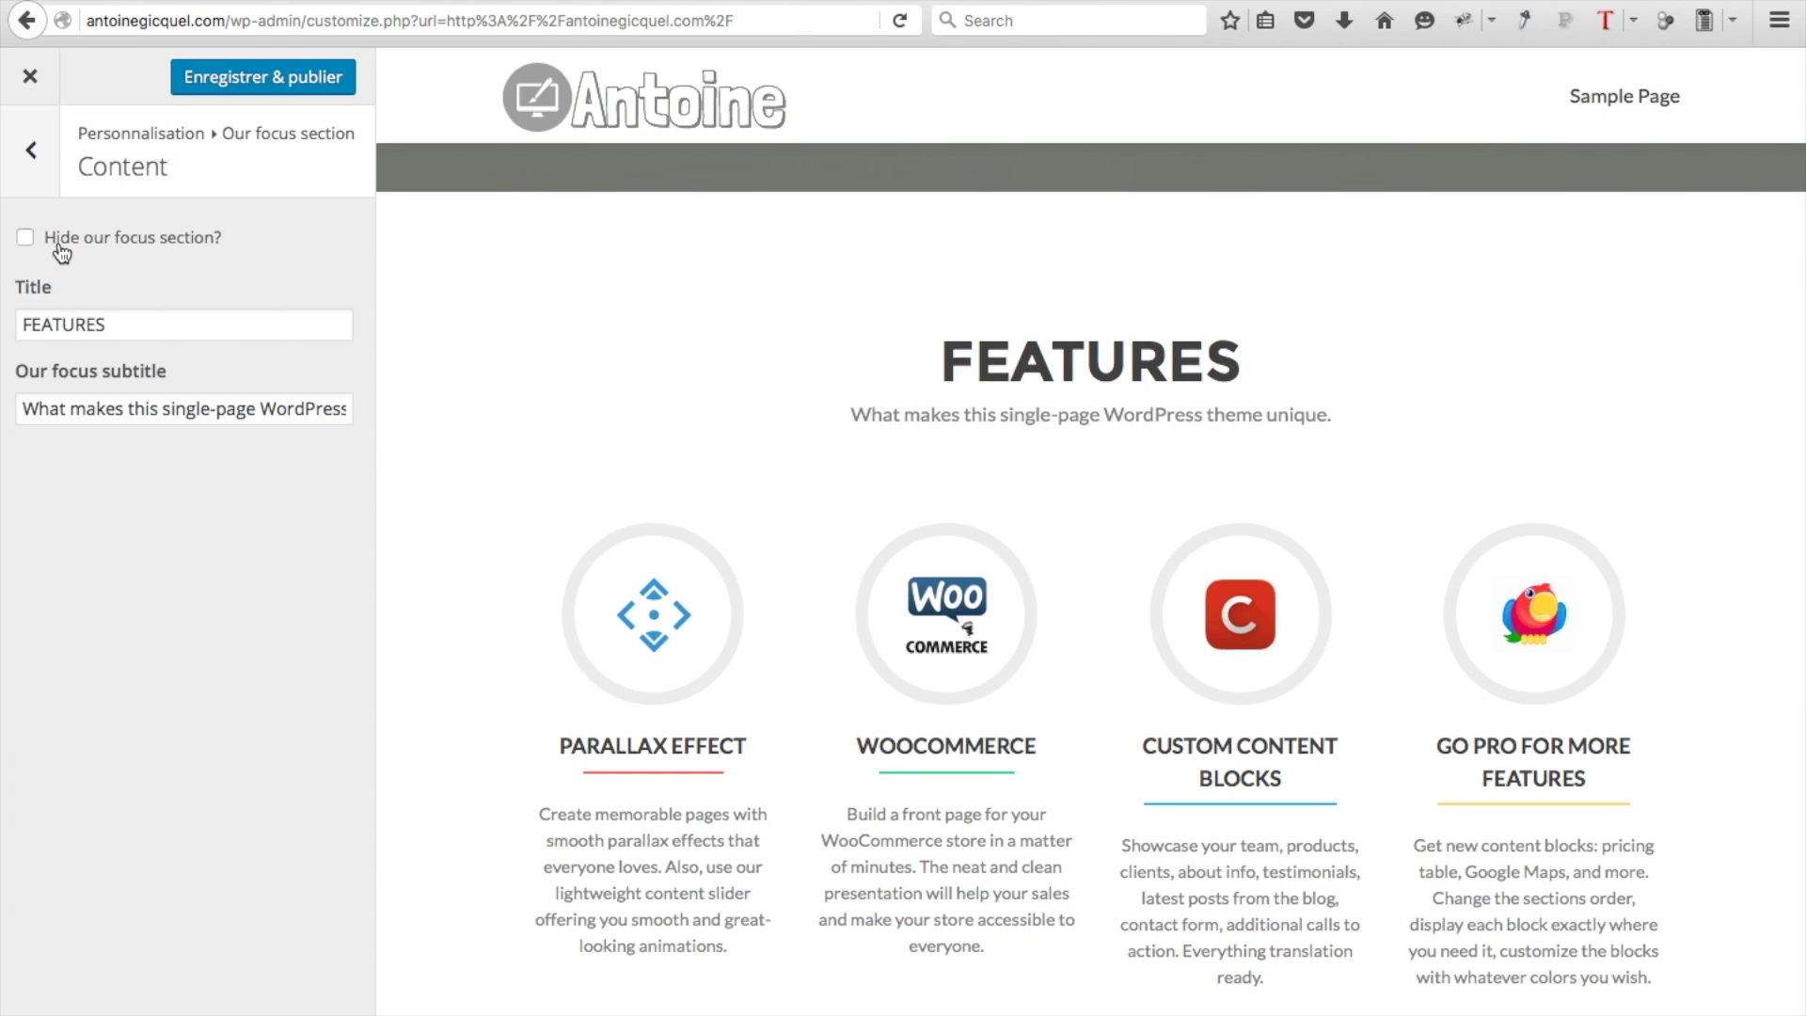
left_click(61, 247)
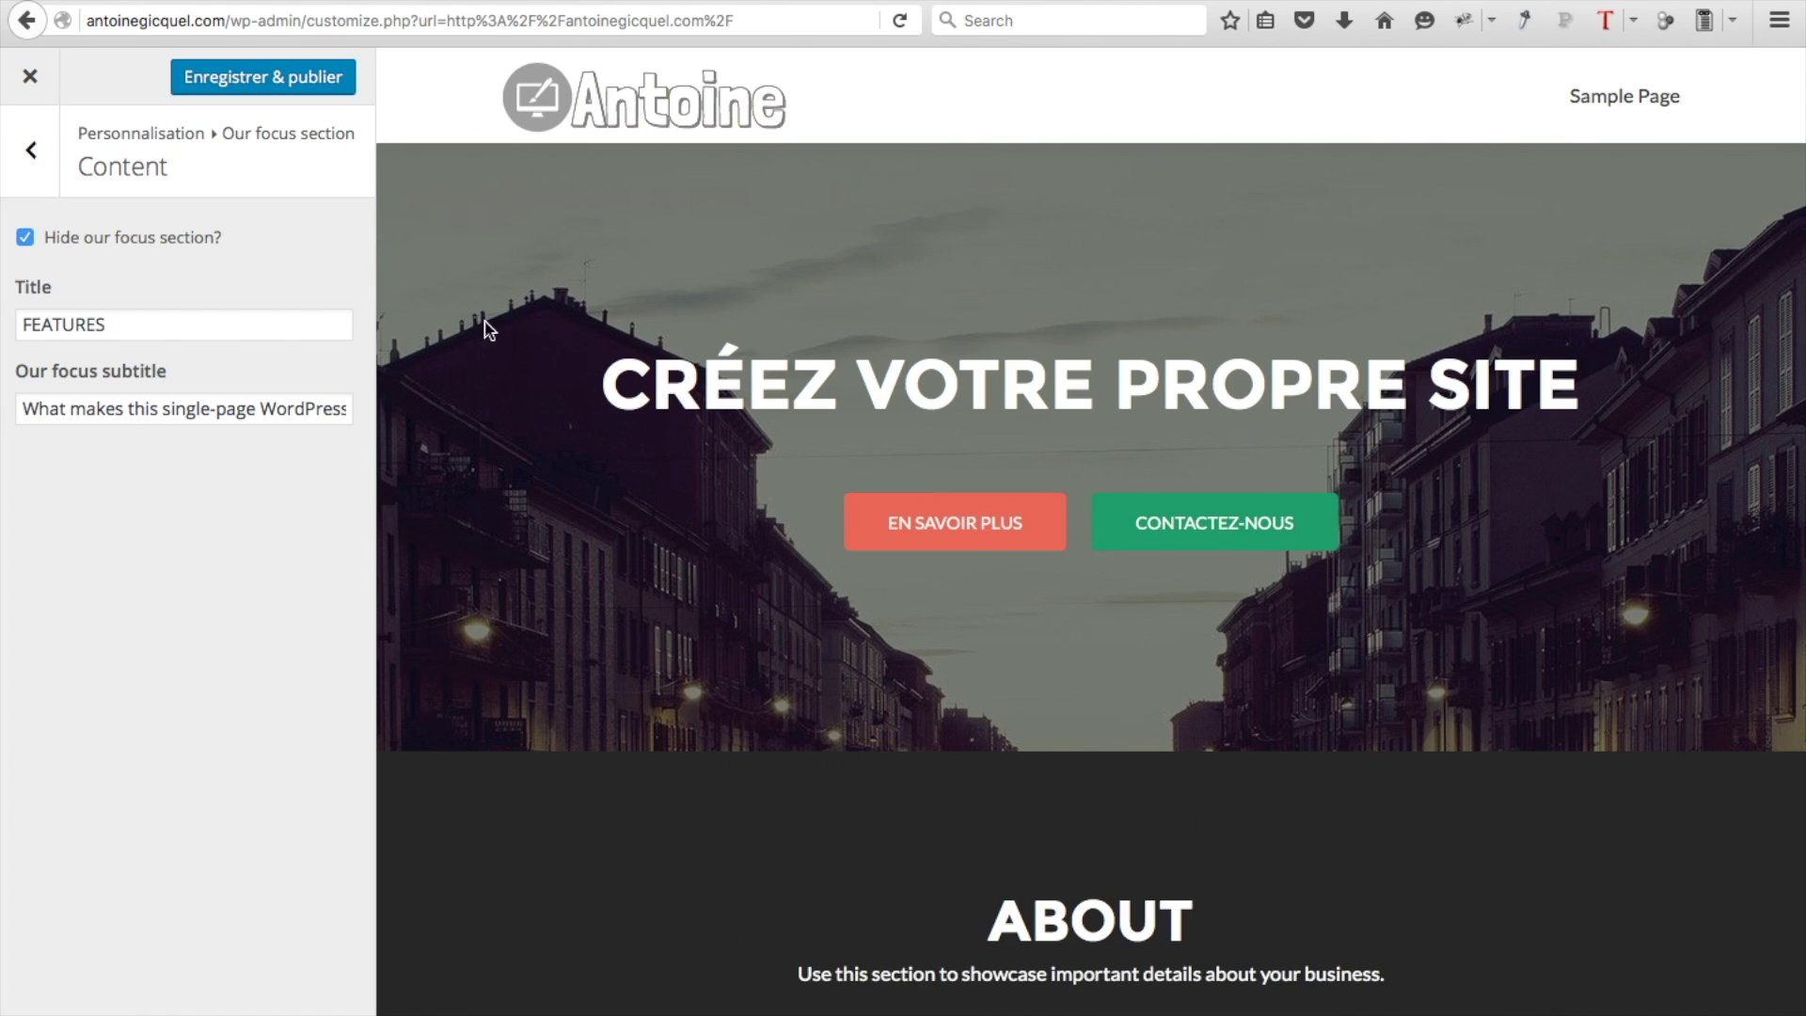
left_click(169, 247)
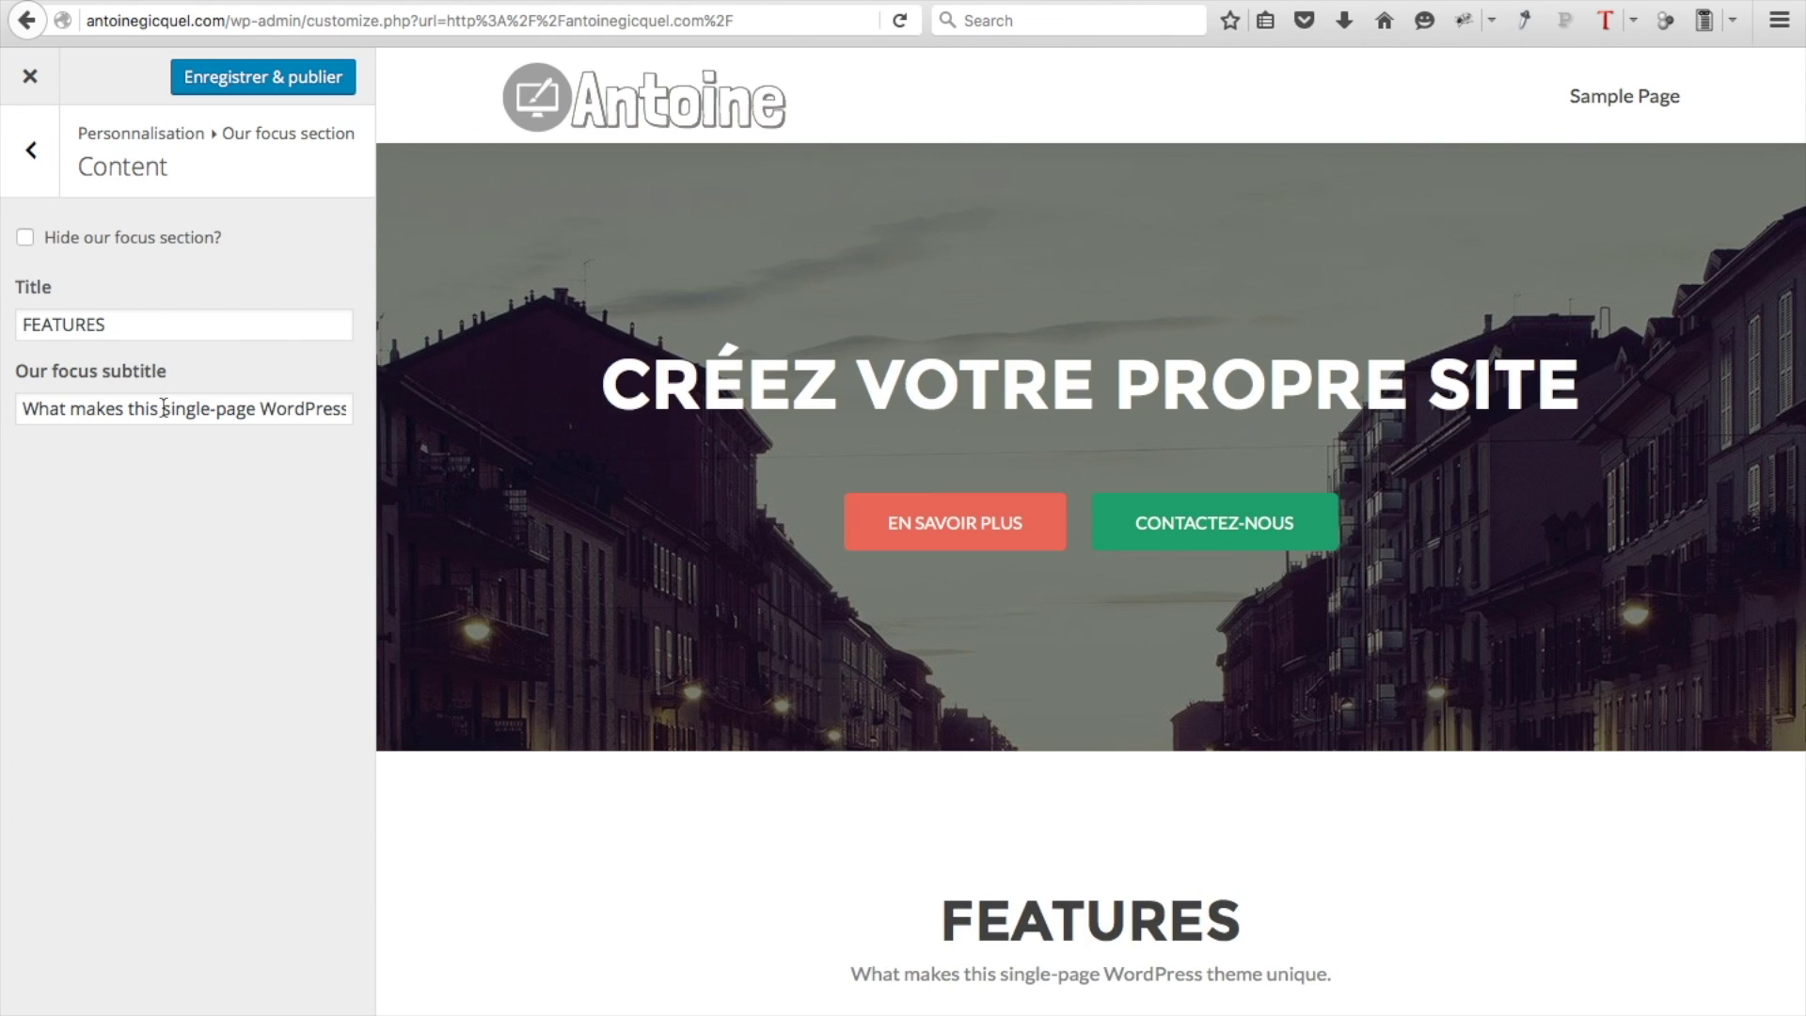
Retitle the focus section 'Comment faire?' and paste the French 4-step subtitle
double_click(112, 322)
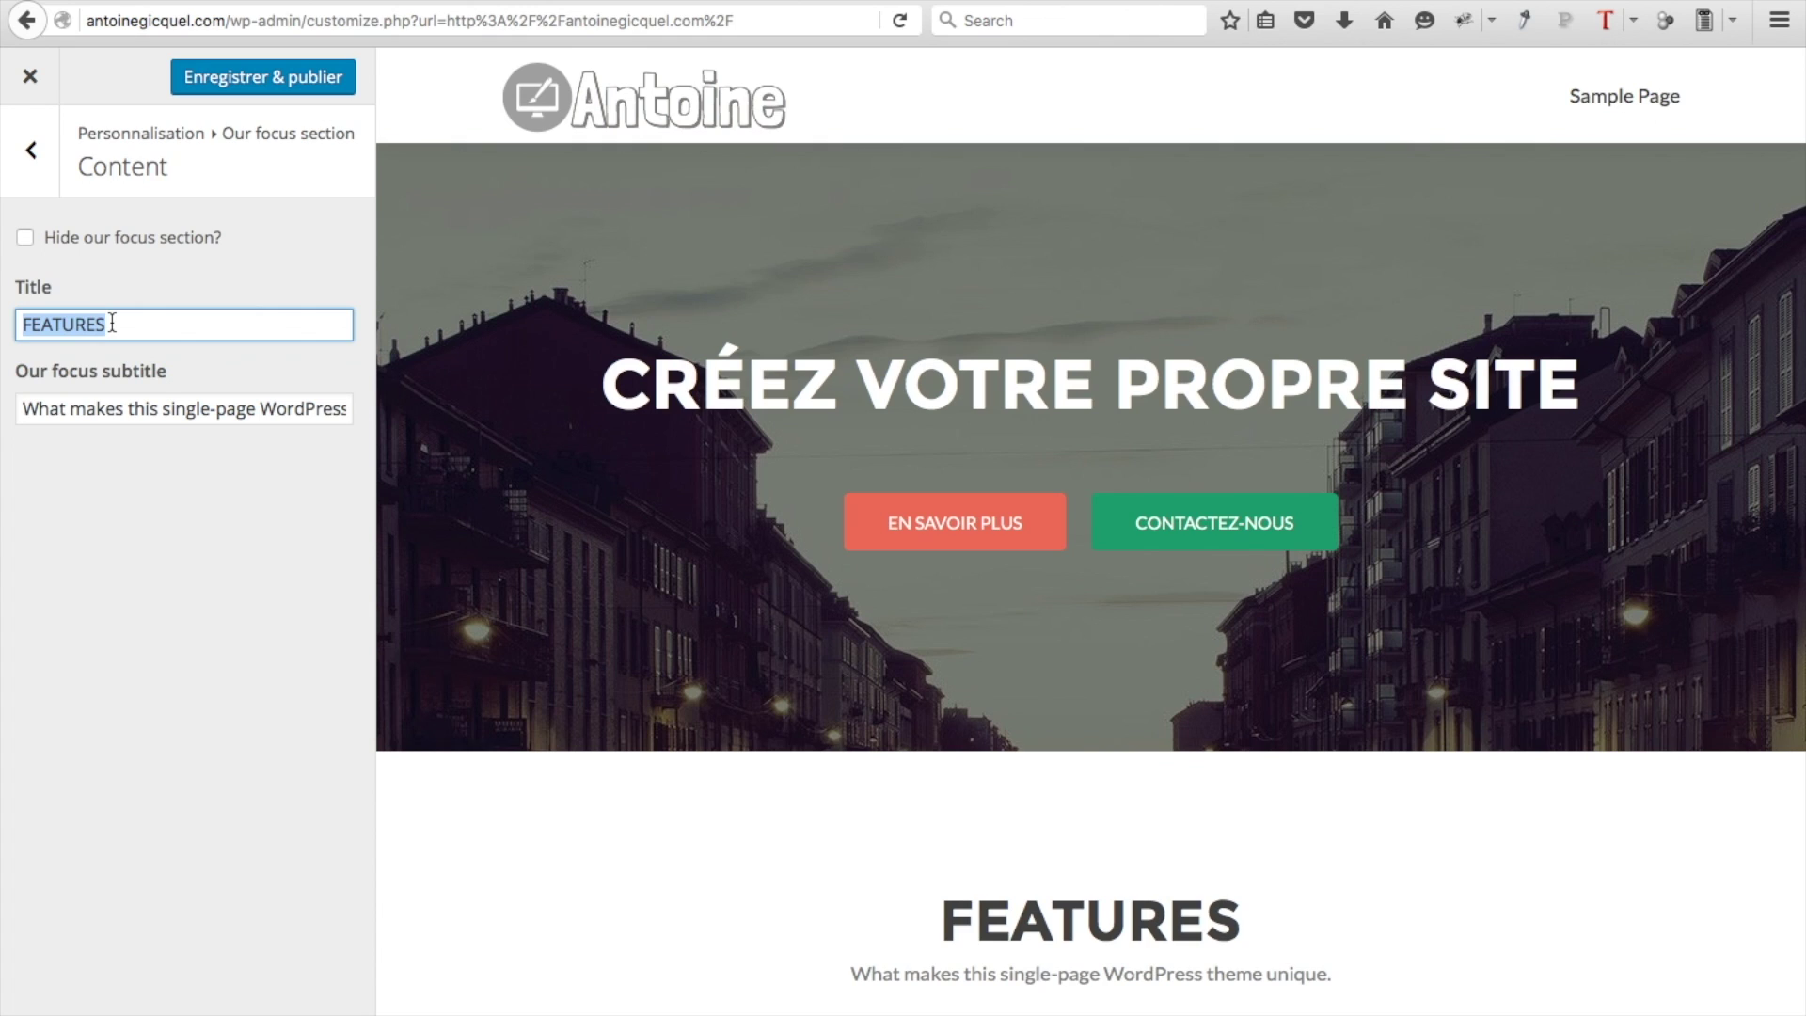
type("Comment faire?")
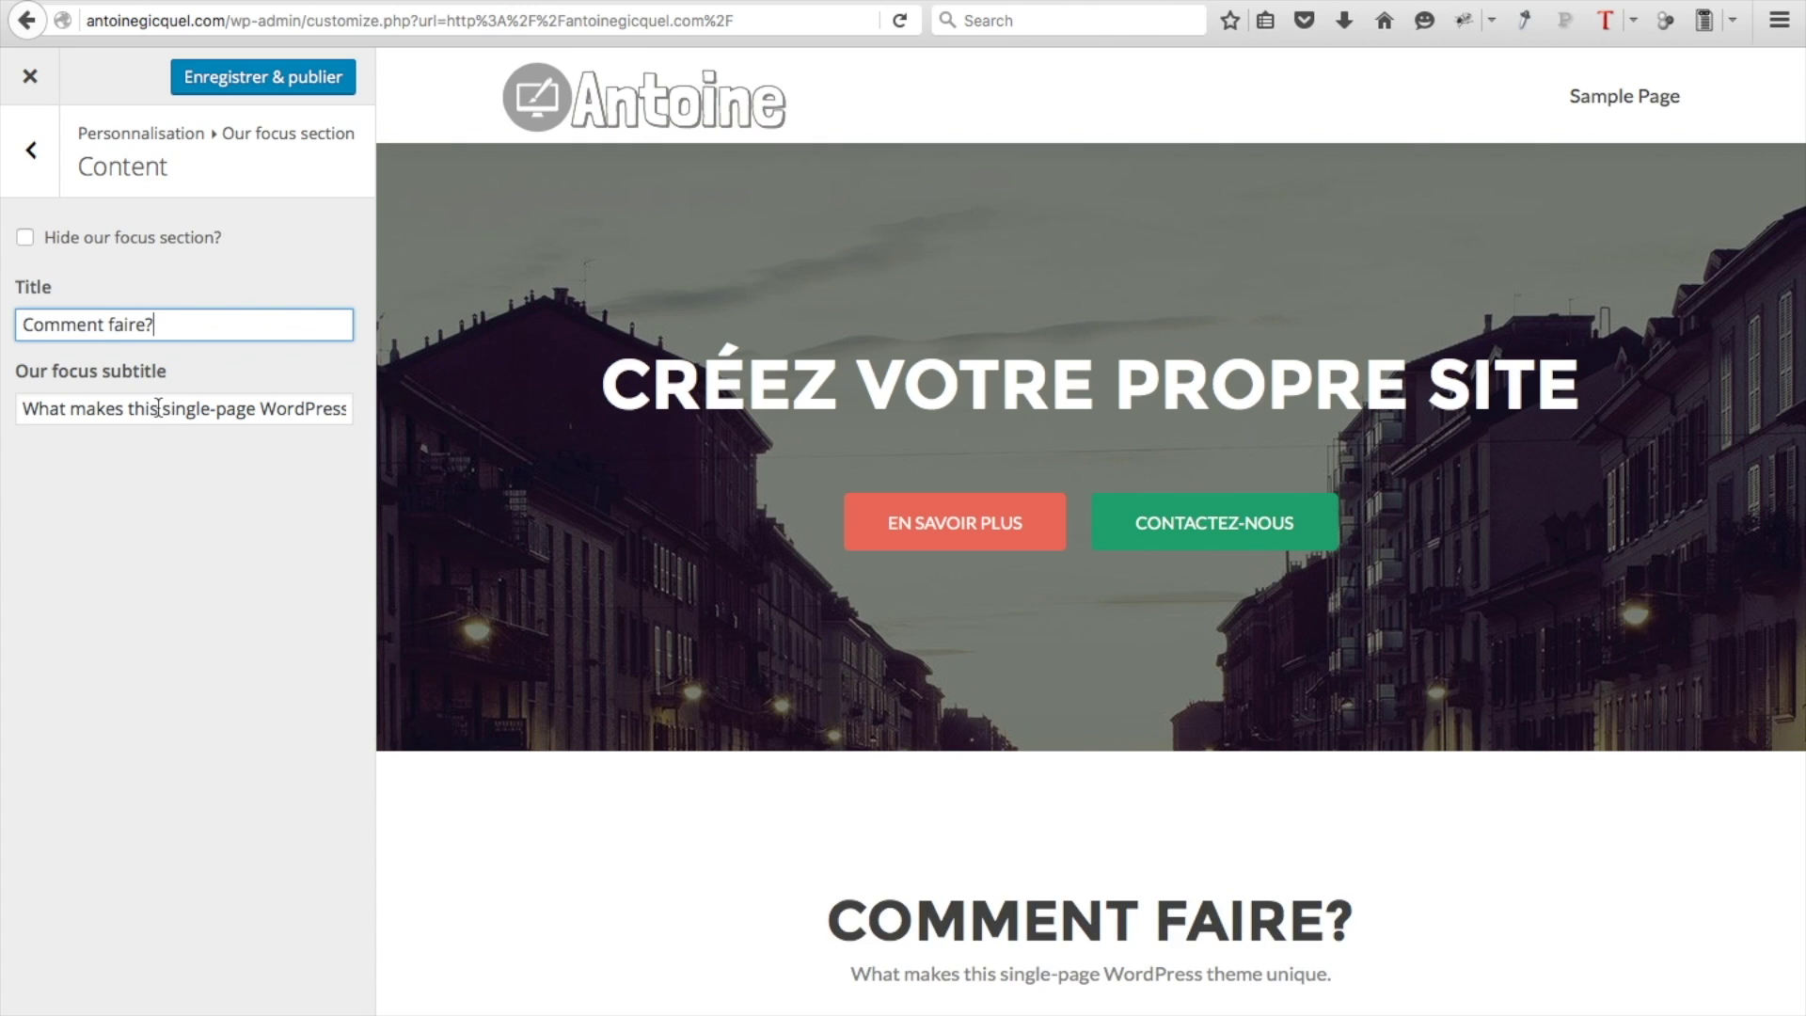
double_click(158, 406)
triple_click(158, 407)
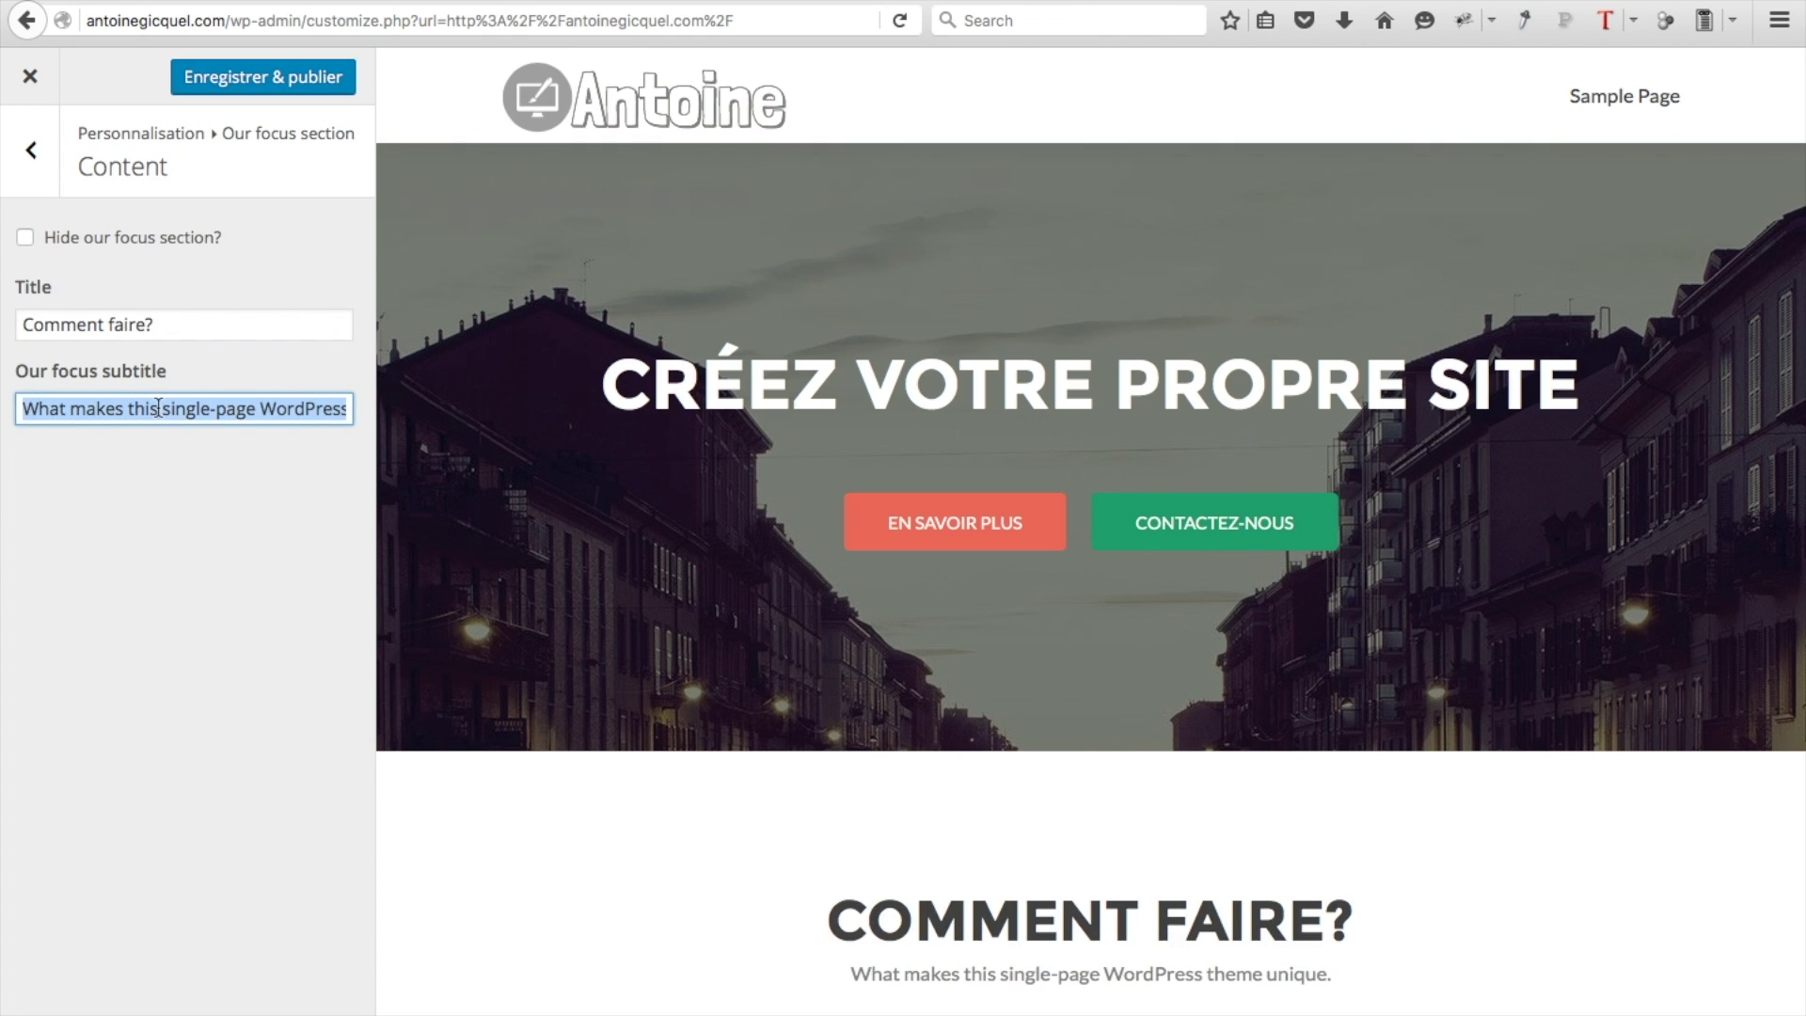
type("C'est simple! Apprenez à créer un site web en 4 étapes avec Wordpress, sans aucune connaissance de création de site. Ce site vous apprendra à créer un site de A à Z, de l'hébergement à la mise en ligne en passant par la personnalisation de celui-ci.")
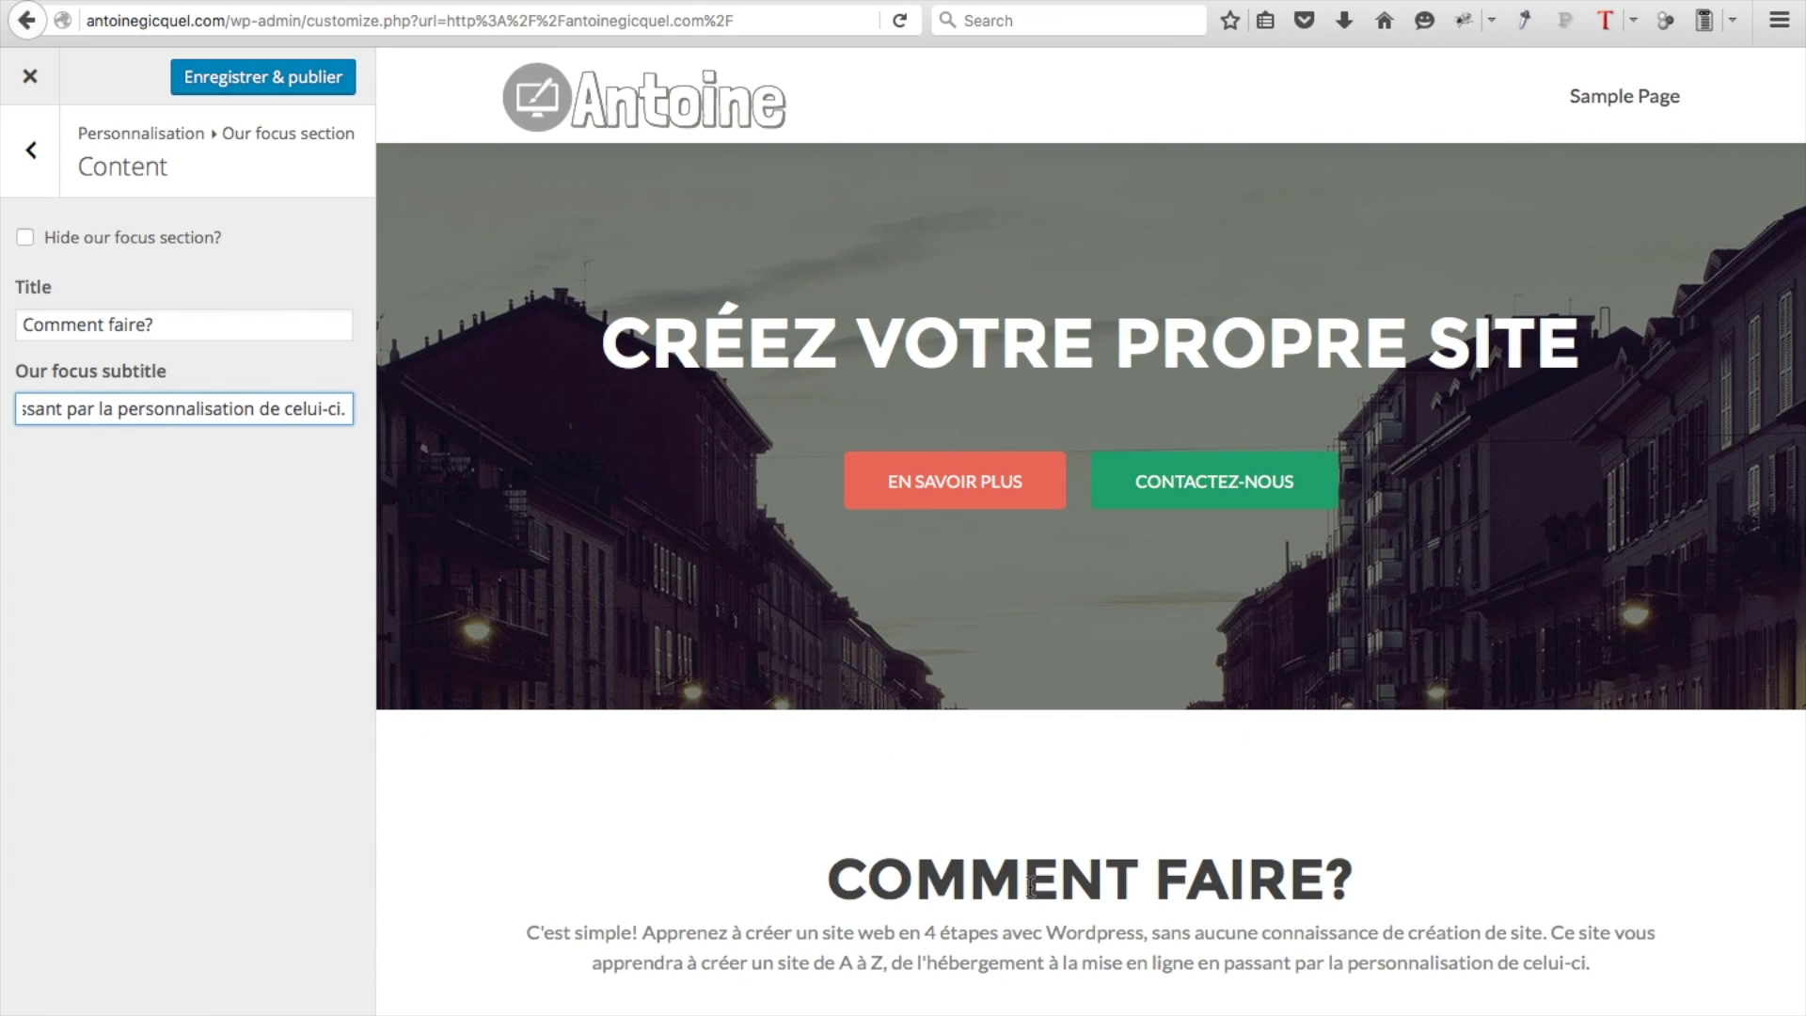
left_click(30, 161)
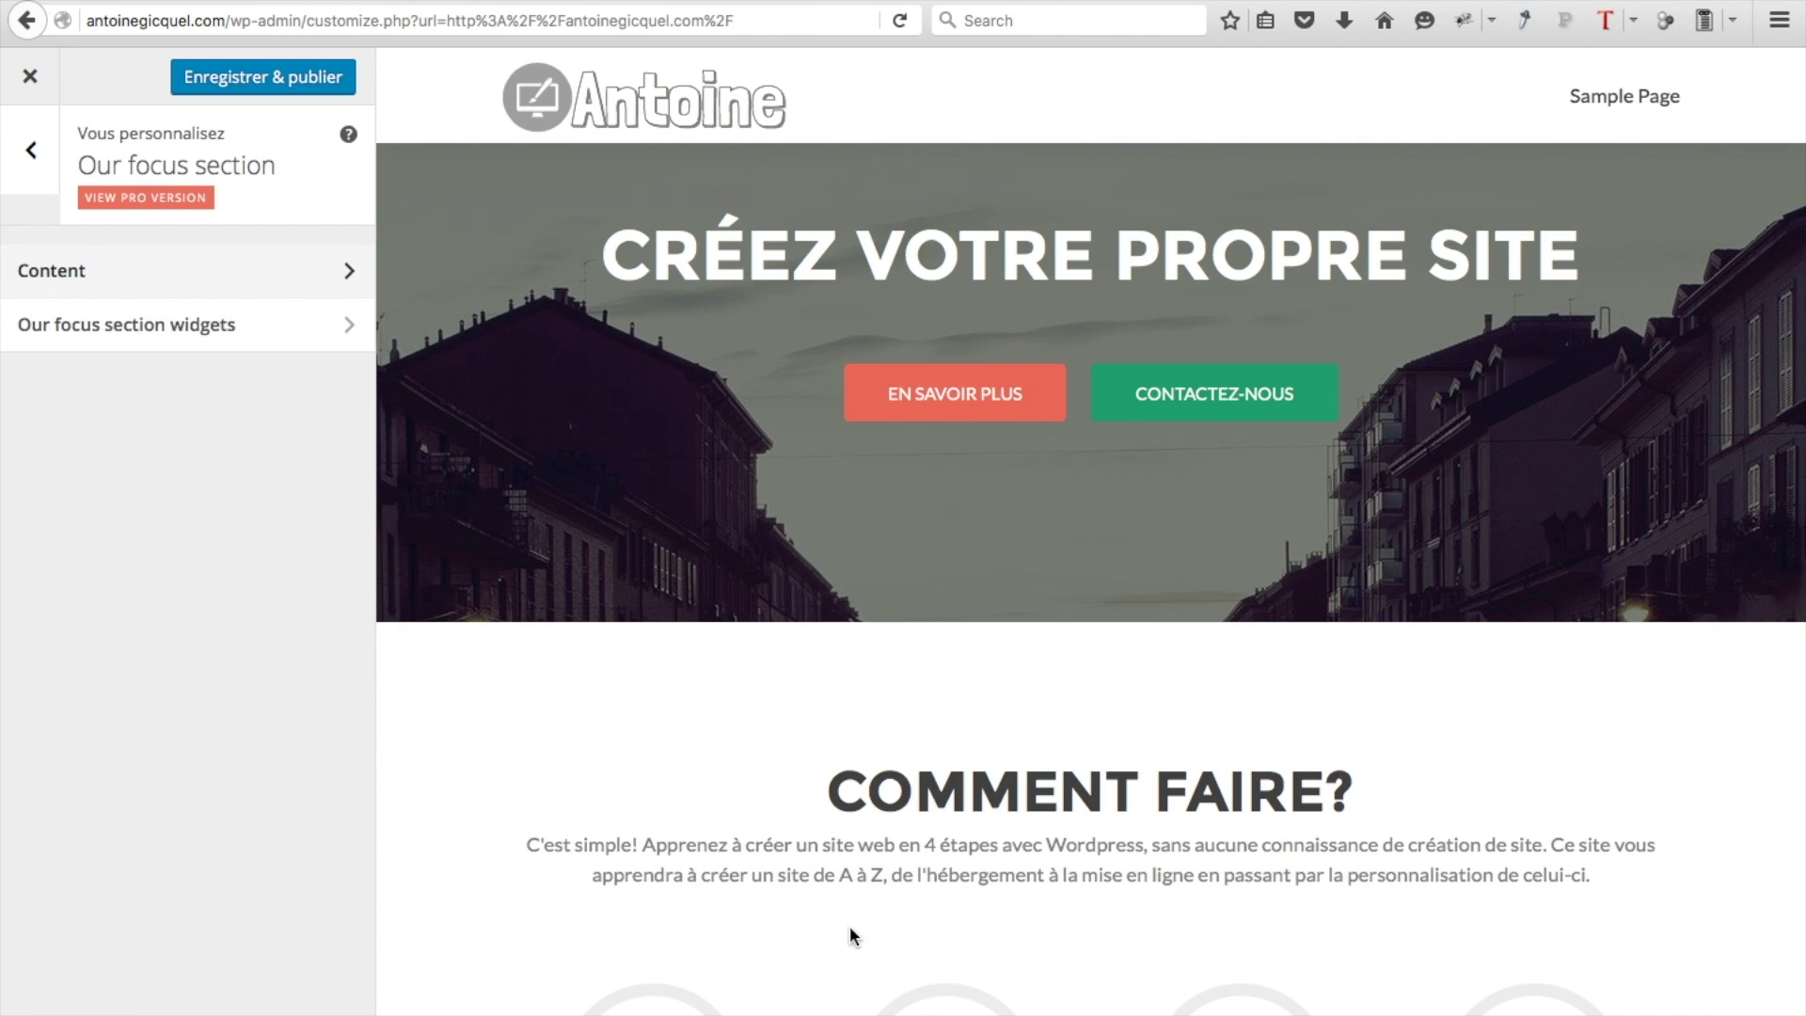
scroll(849, 925, "down", 6)
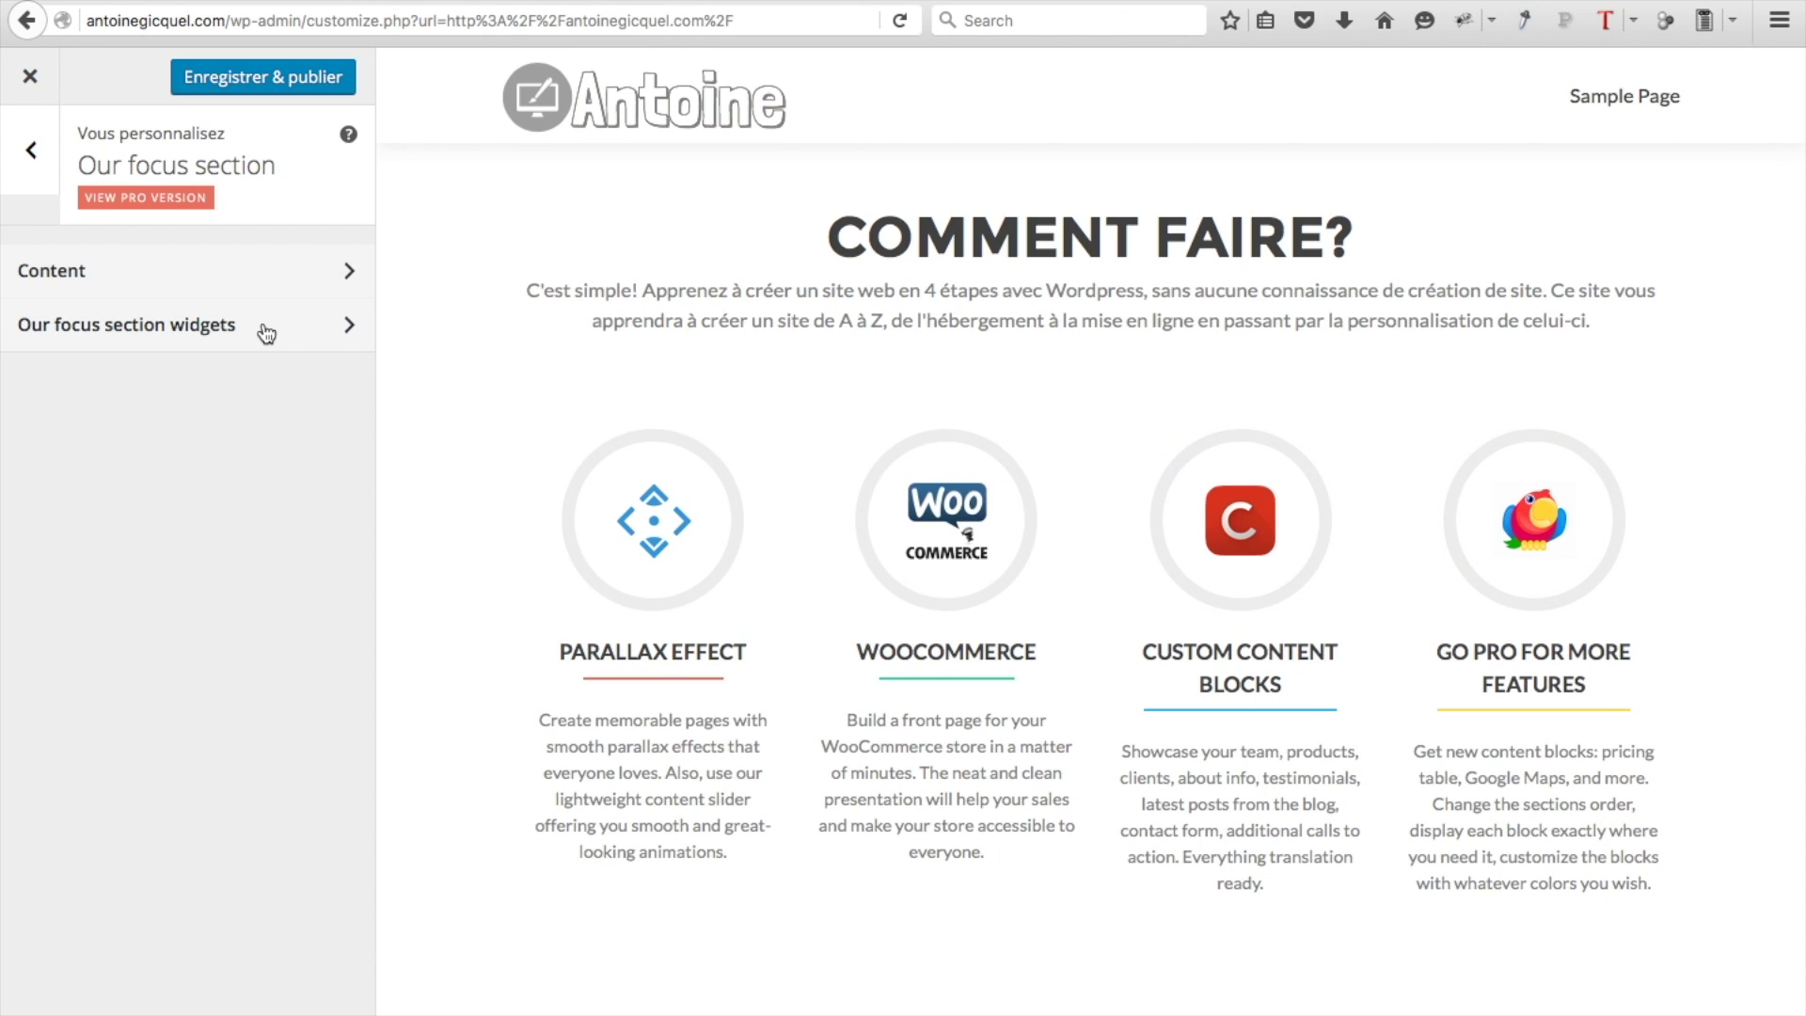
left_click(268, 331)
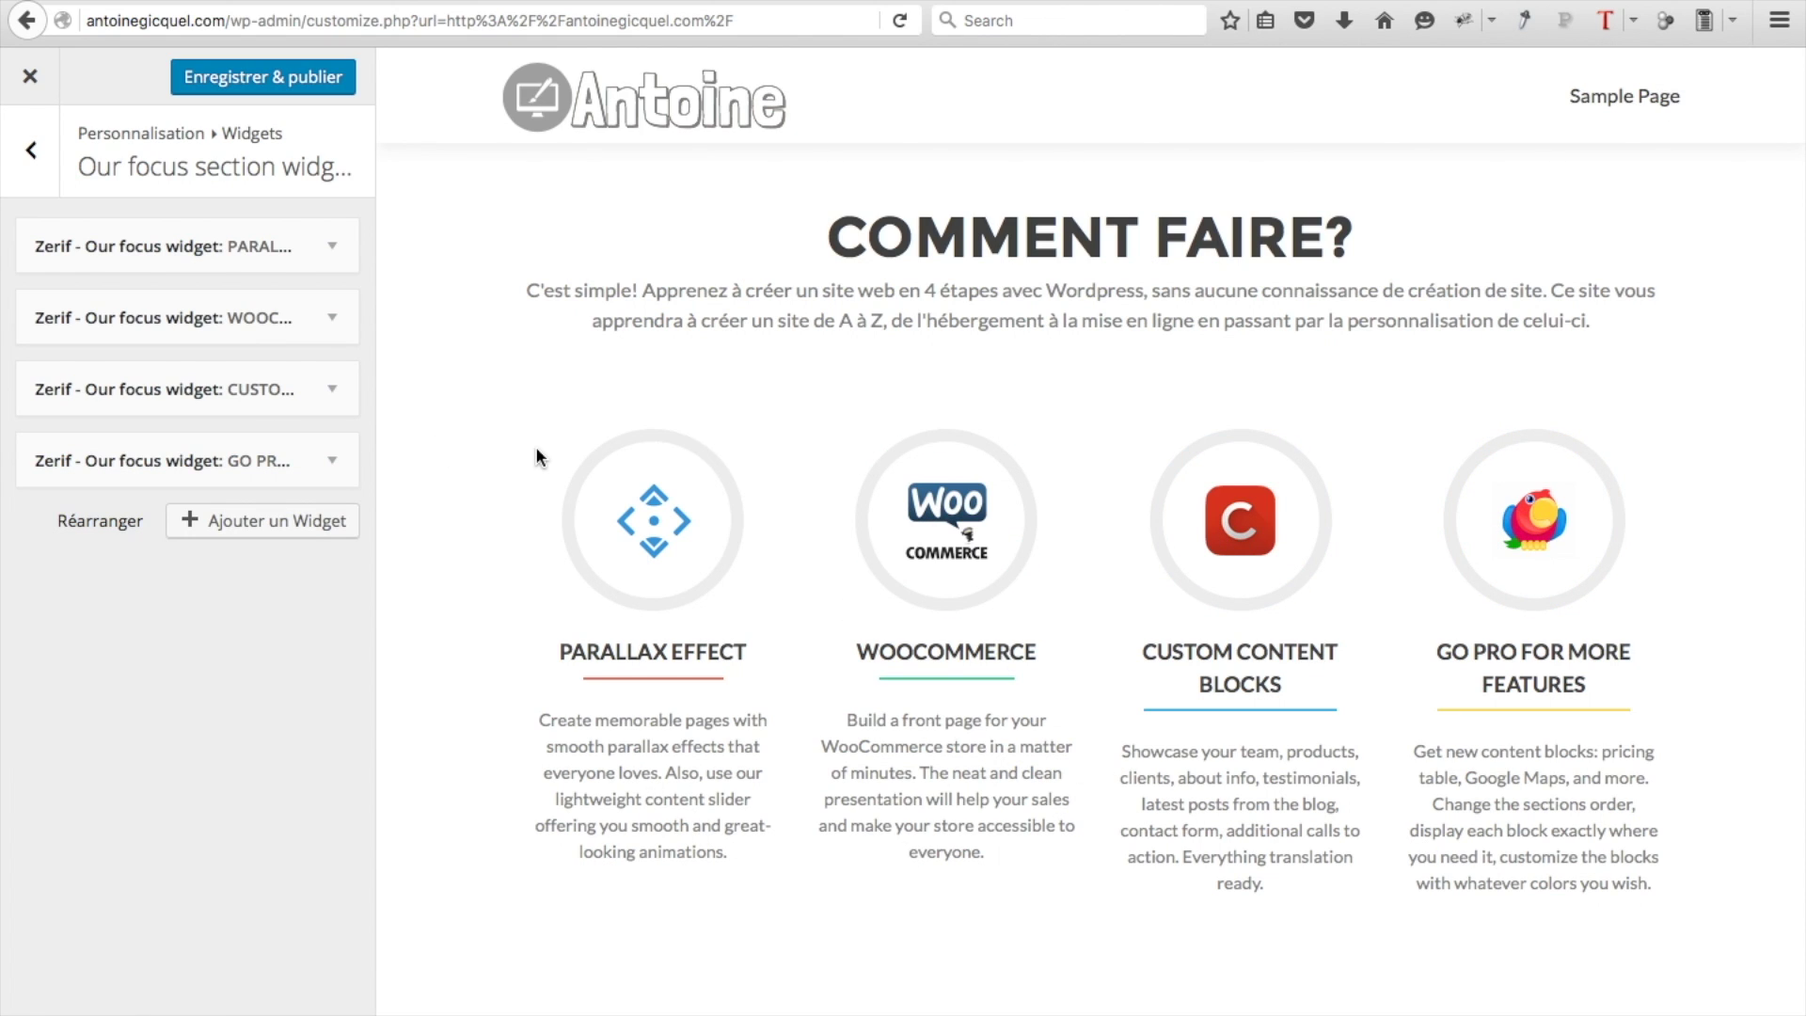
Rename the PARALLAX EFFECT focus widget to 'Choisissez un nom de domaine'
left_click(306, 260)
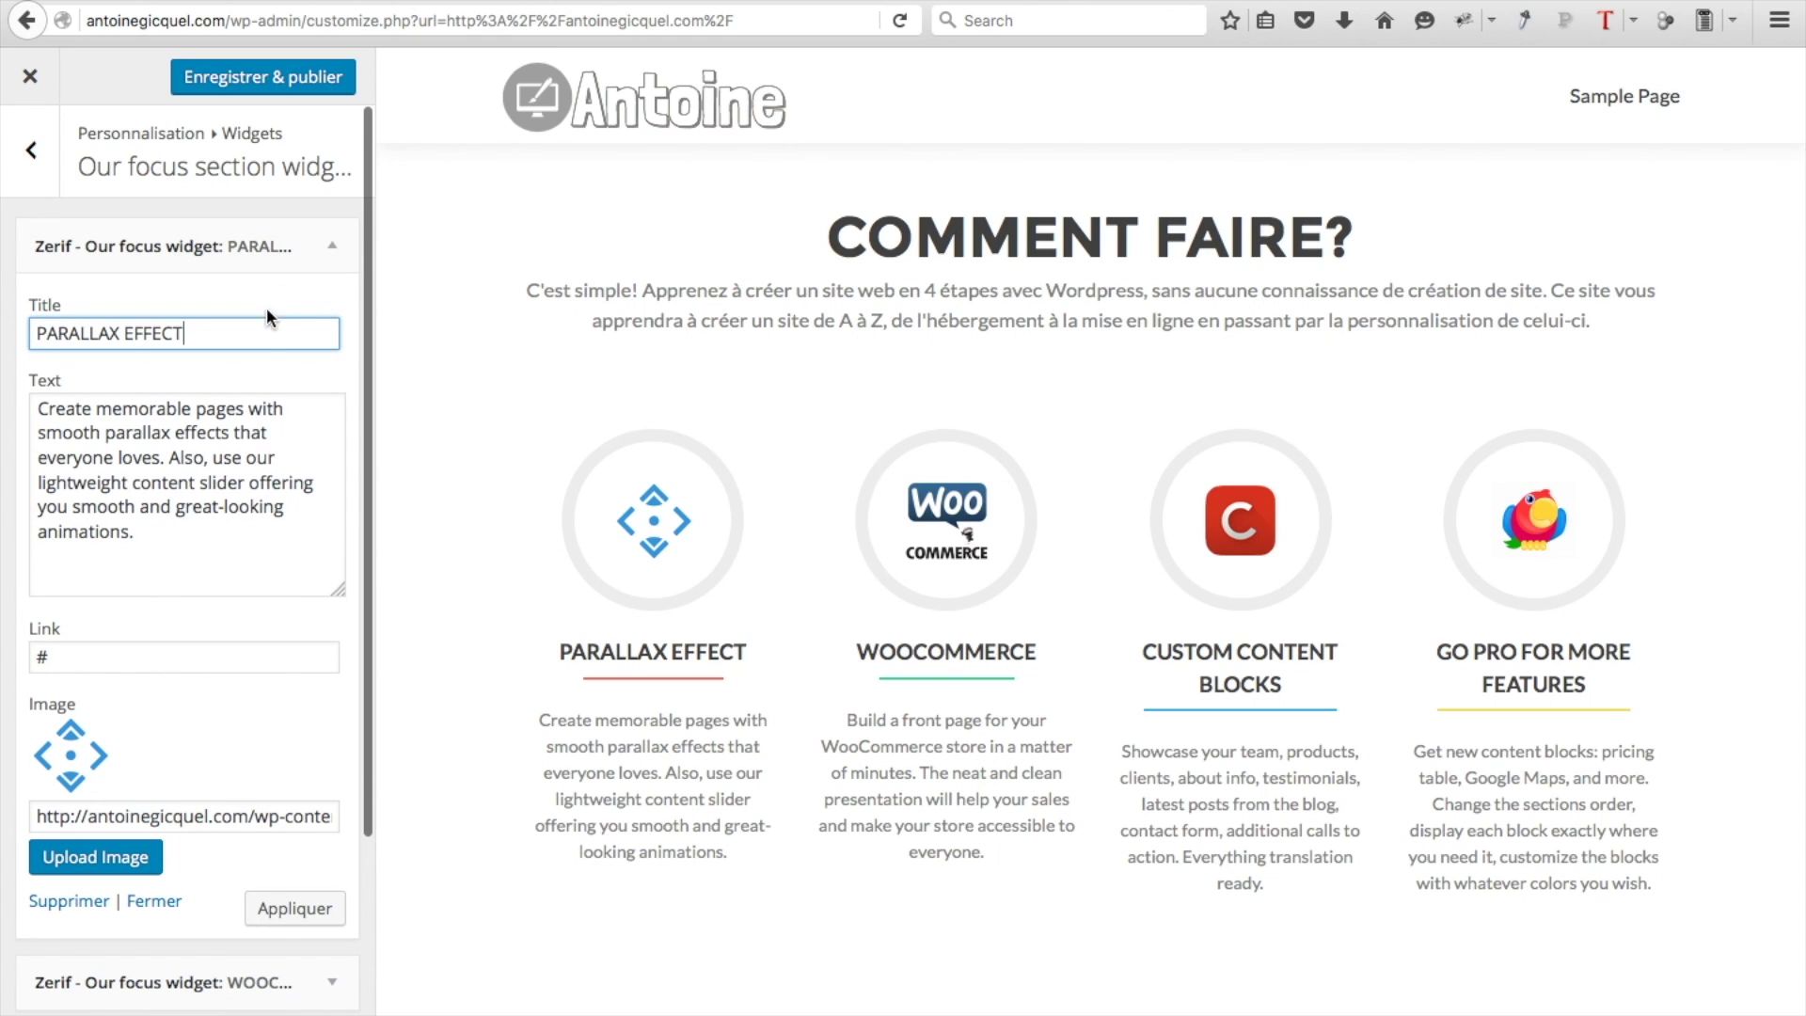
double_click(222, 335)
triple_click(222, 335)
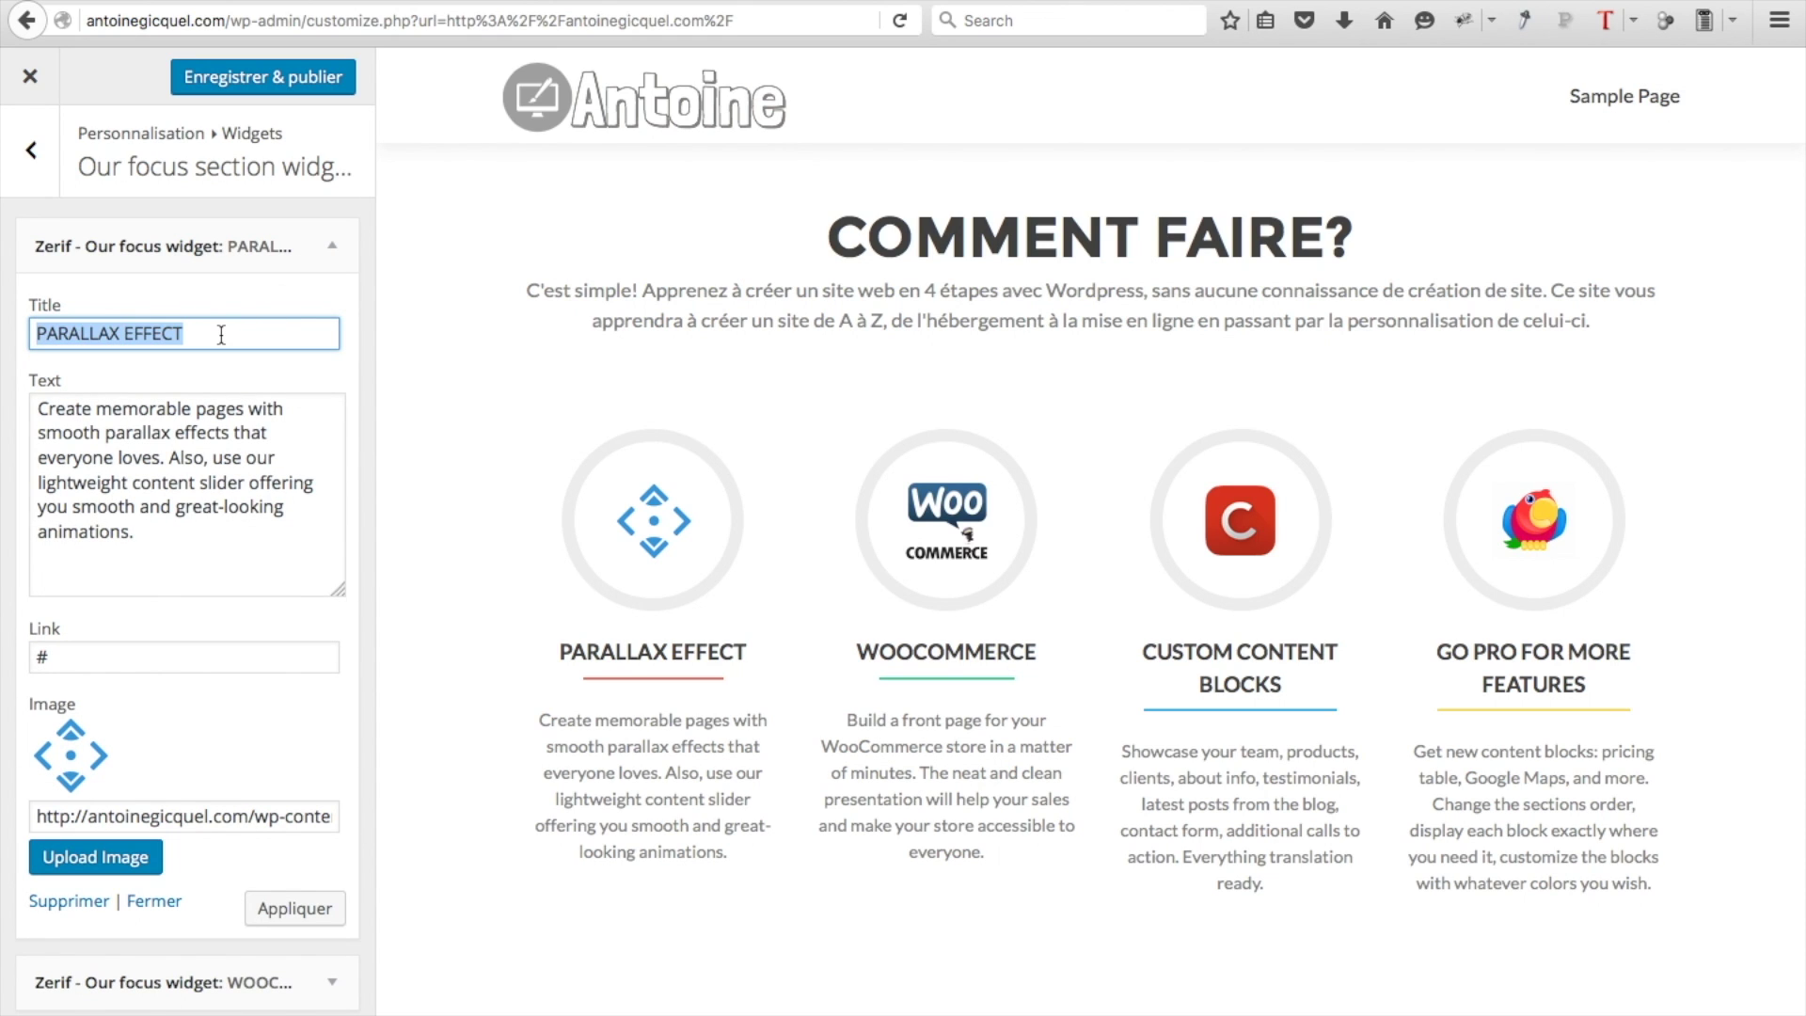
type("Choisissez un nom de domaine")
Replace the widget's text with the French domain-name paragraph and bring up its image picker
key("Tab")
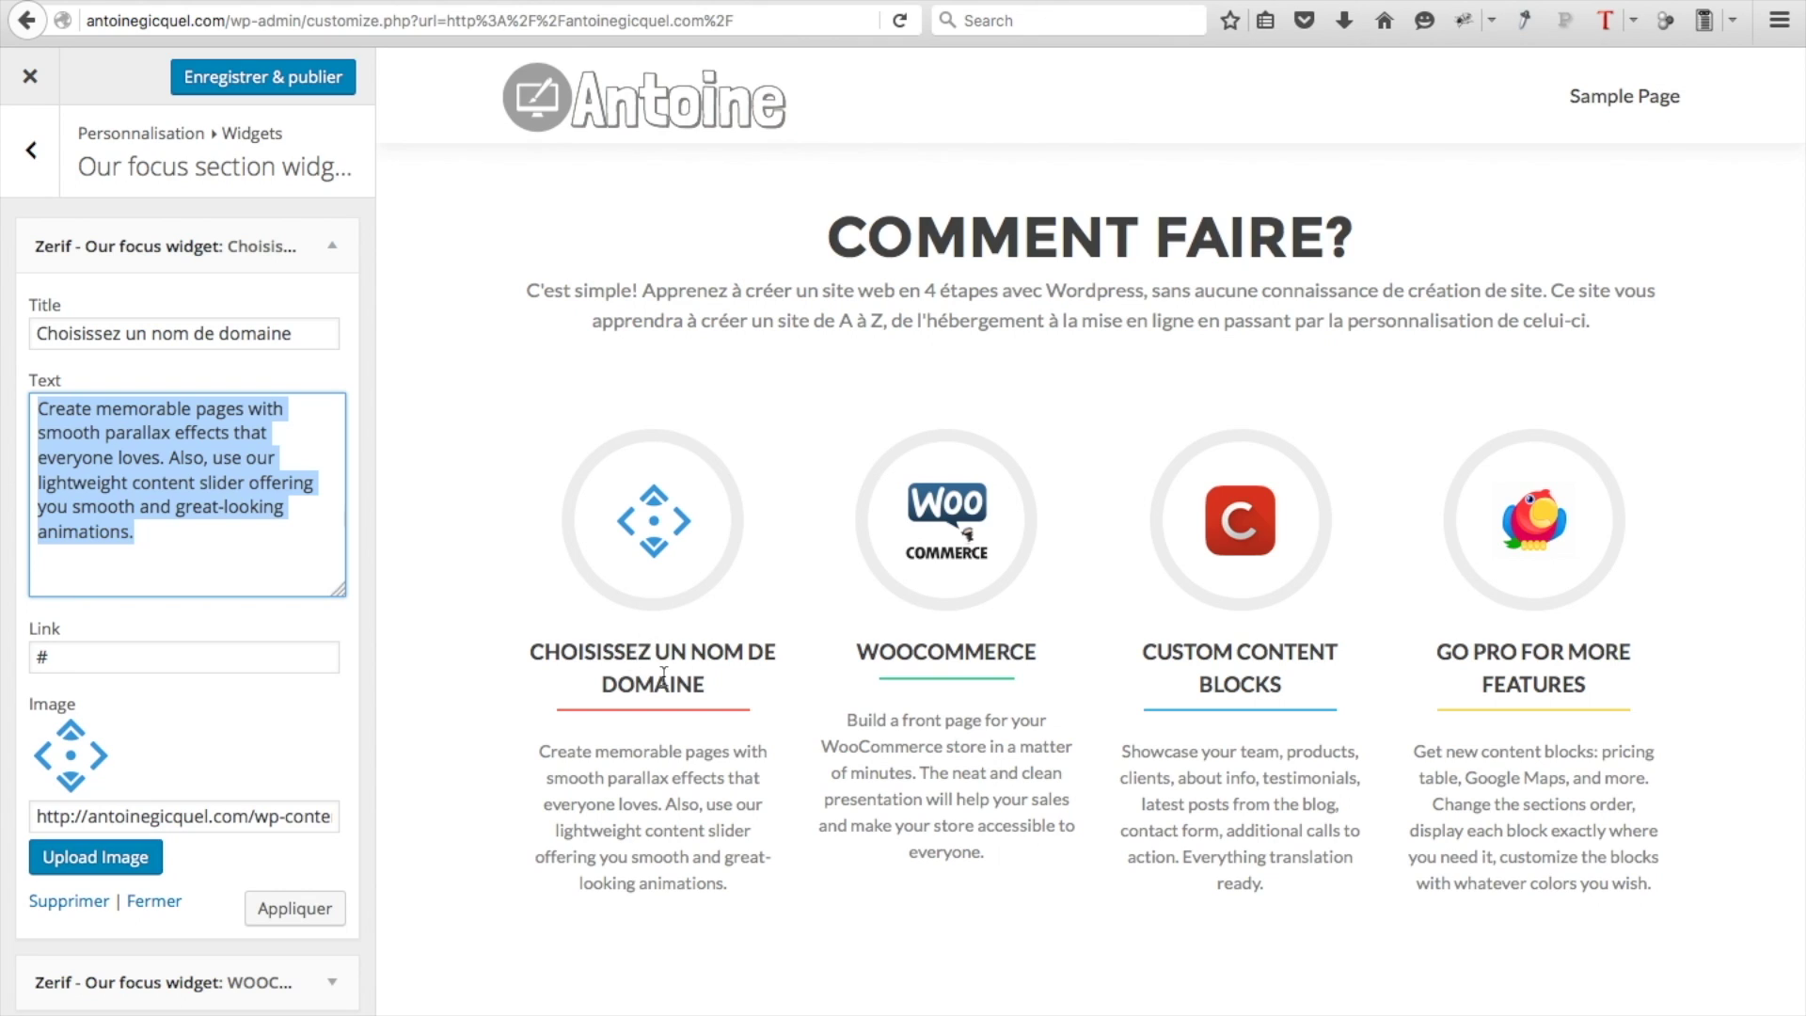
type("Un nom de domaine est l'adresse web, l'url de votre site (ex : www.votresite.com) celui ci est accompagné d'une extension (ex: .fr .com)")
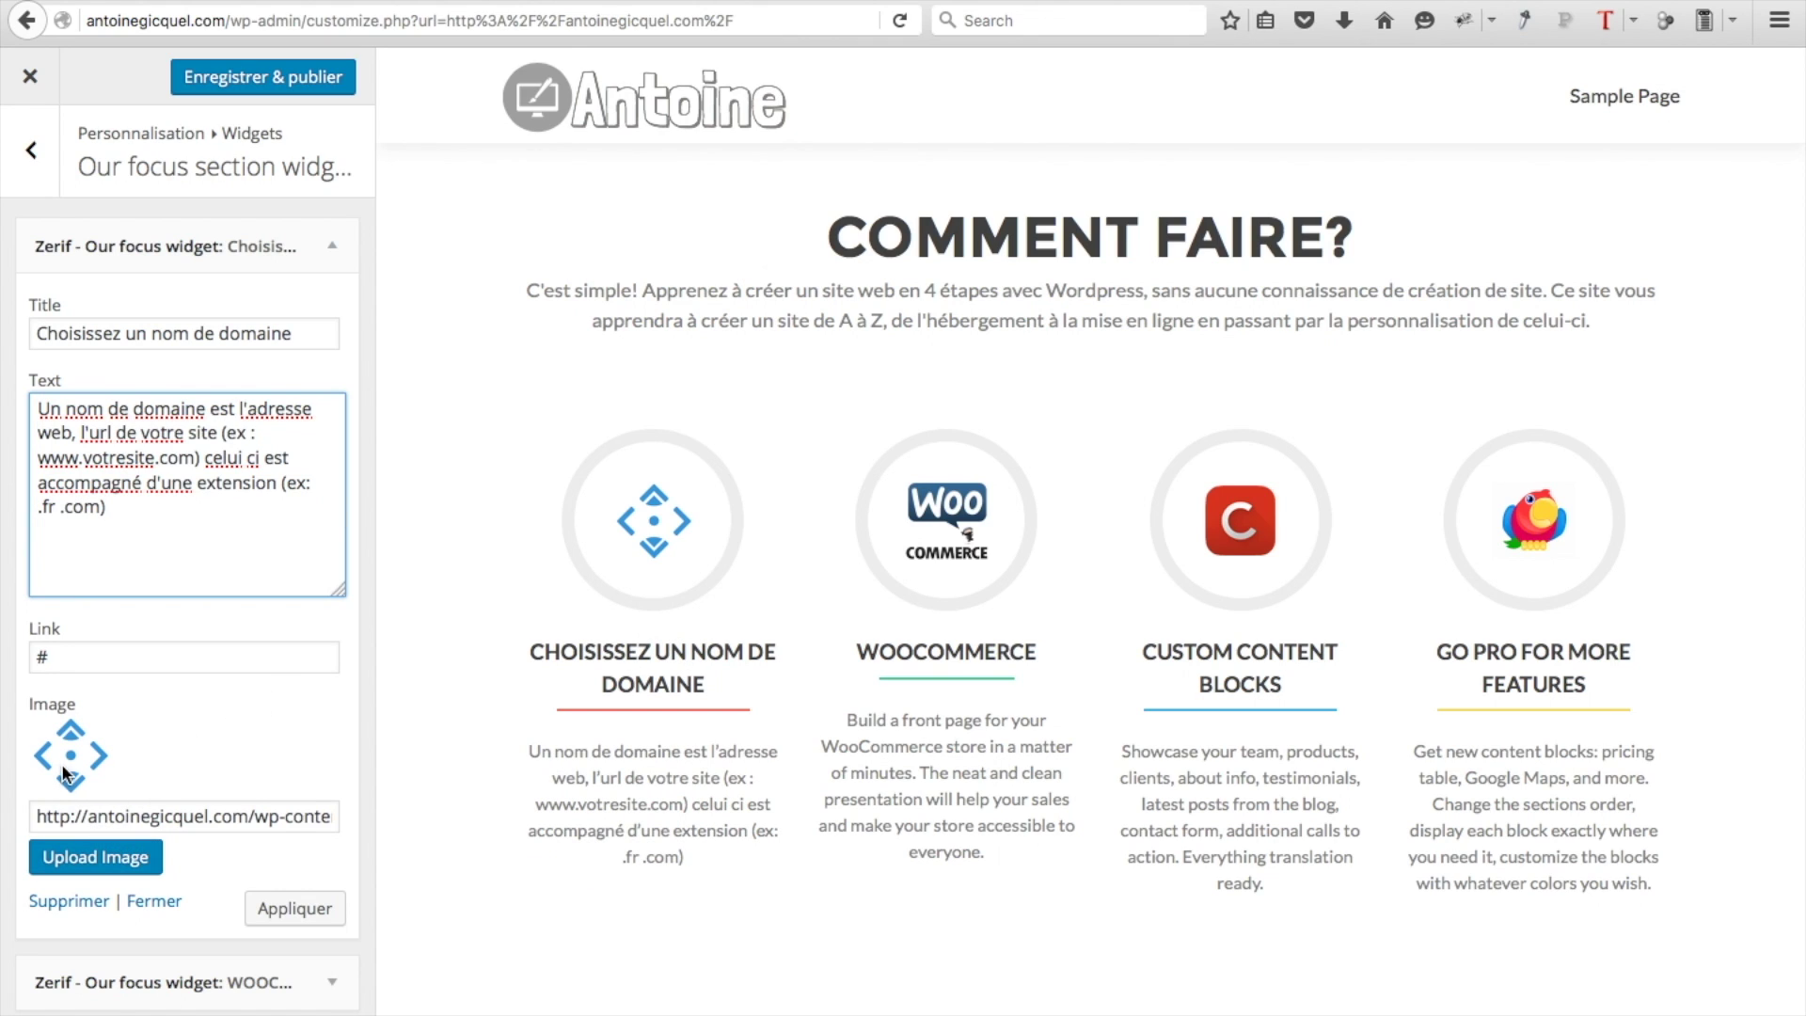
left_click(91, 874)
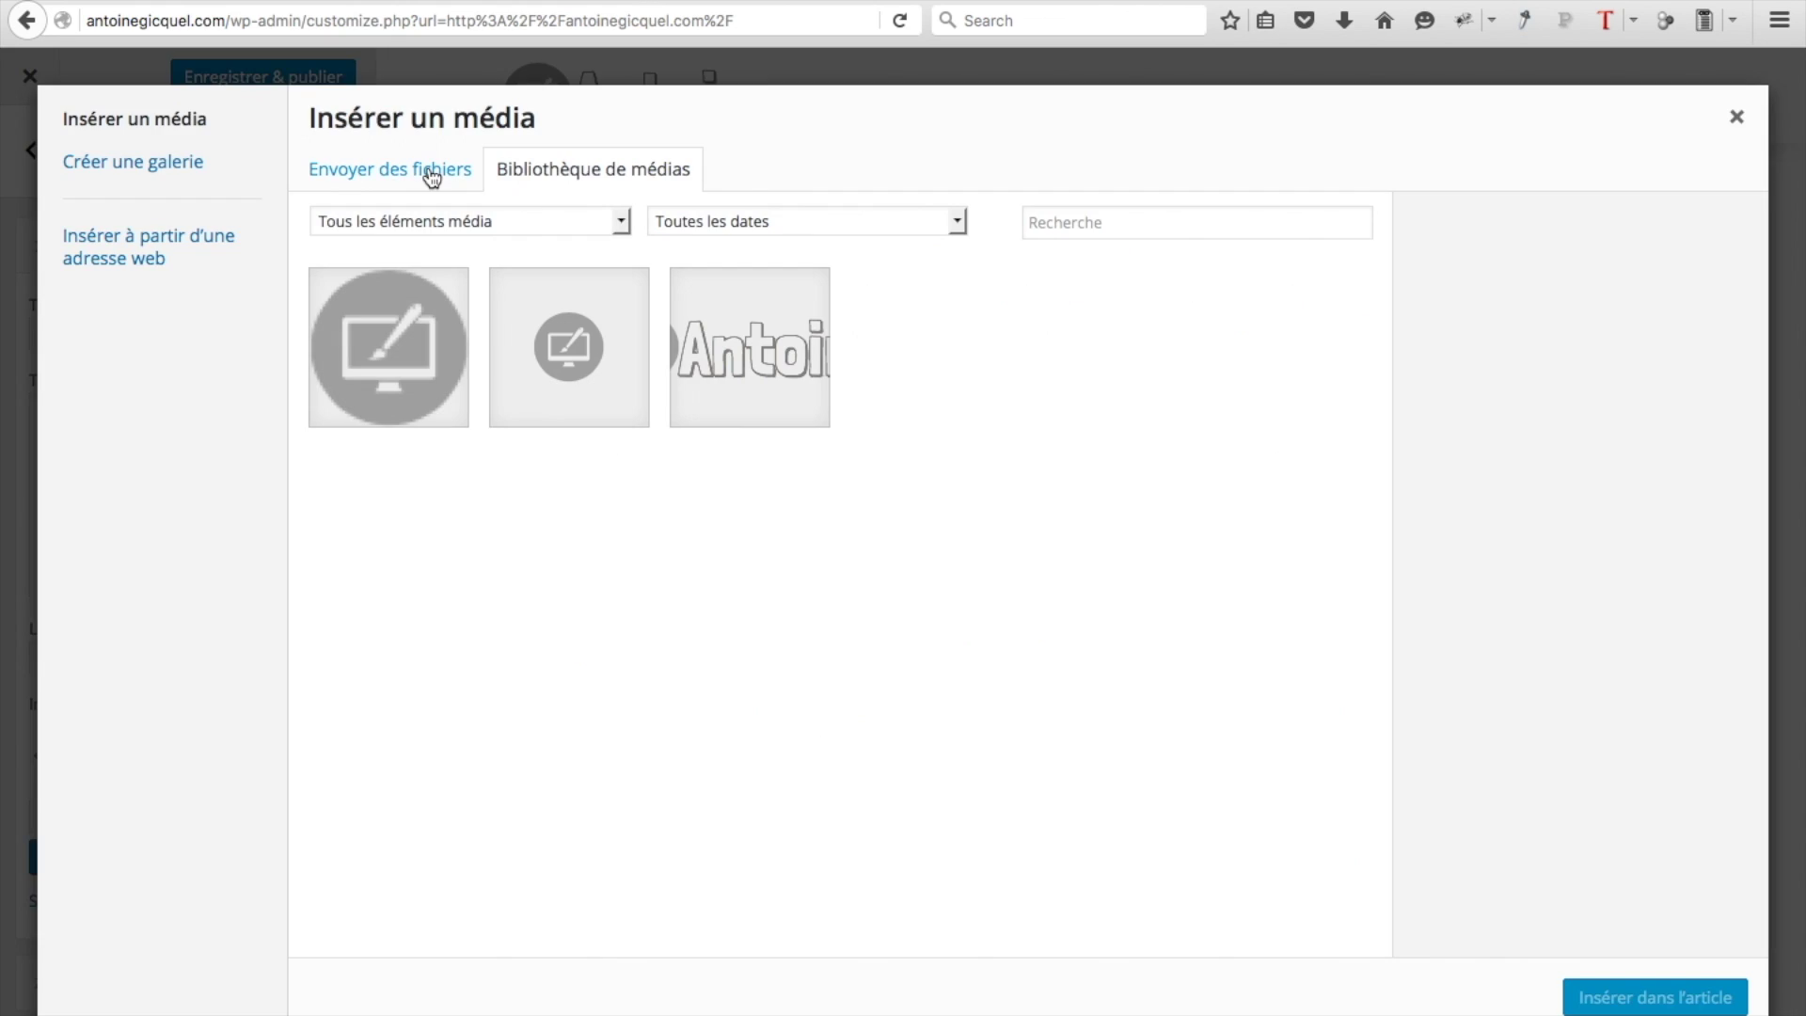
Upload custom.png, domain.png, hosting.png and wordpress.png to the media library
left_click(432, 178)
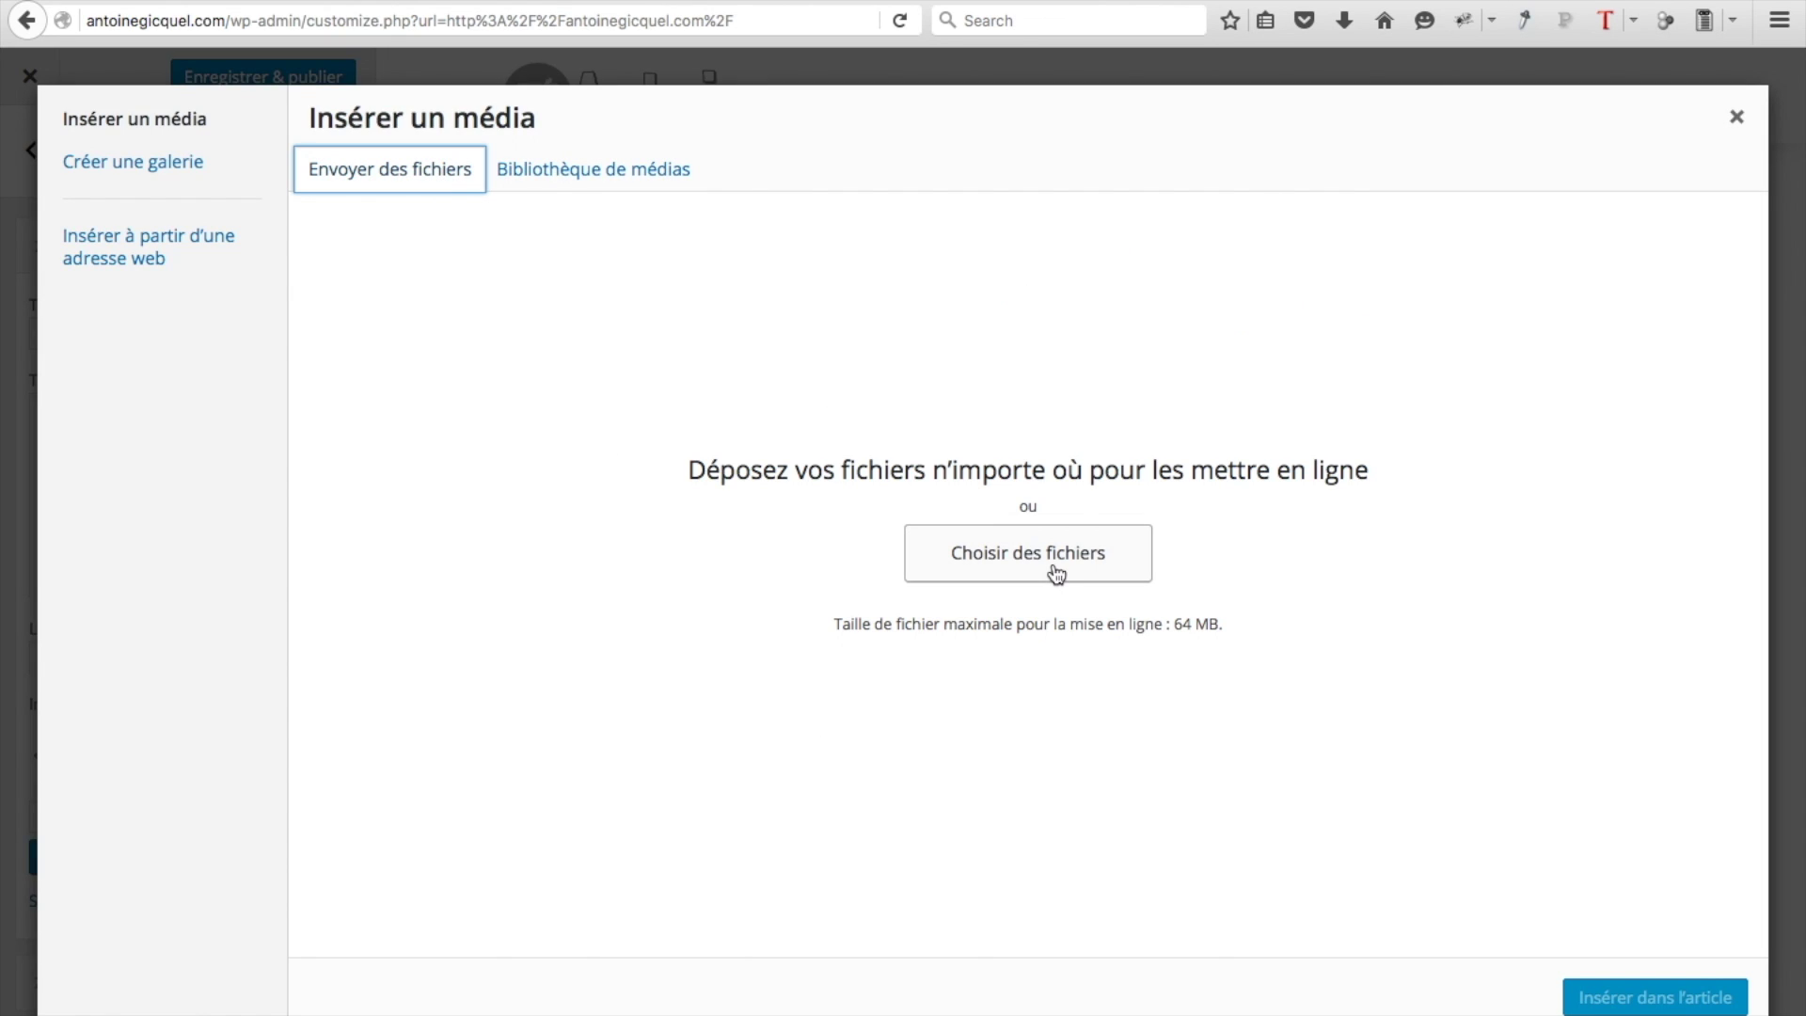
left_click(1053, 565)
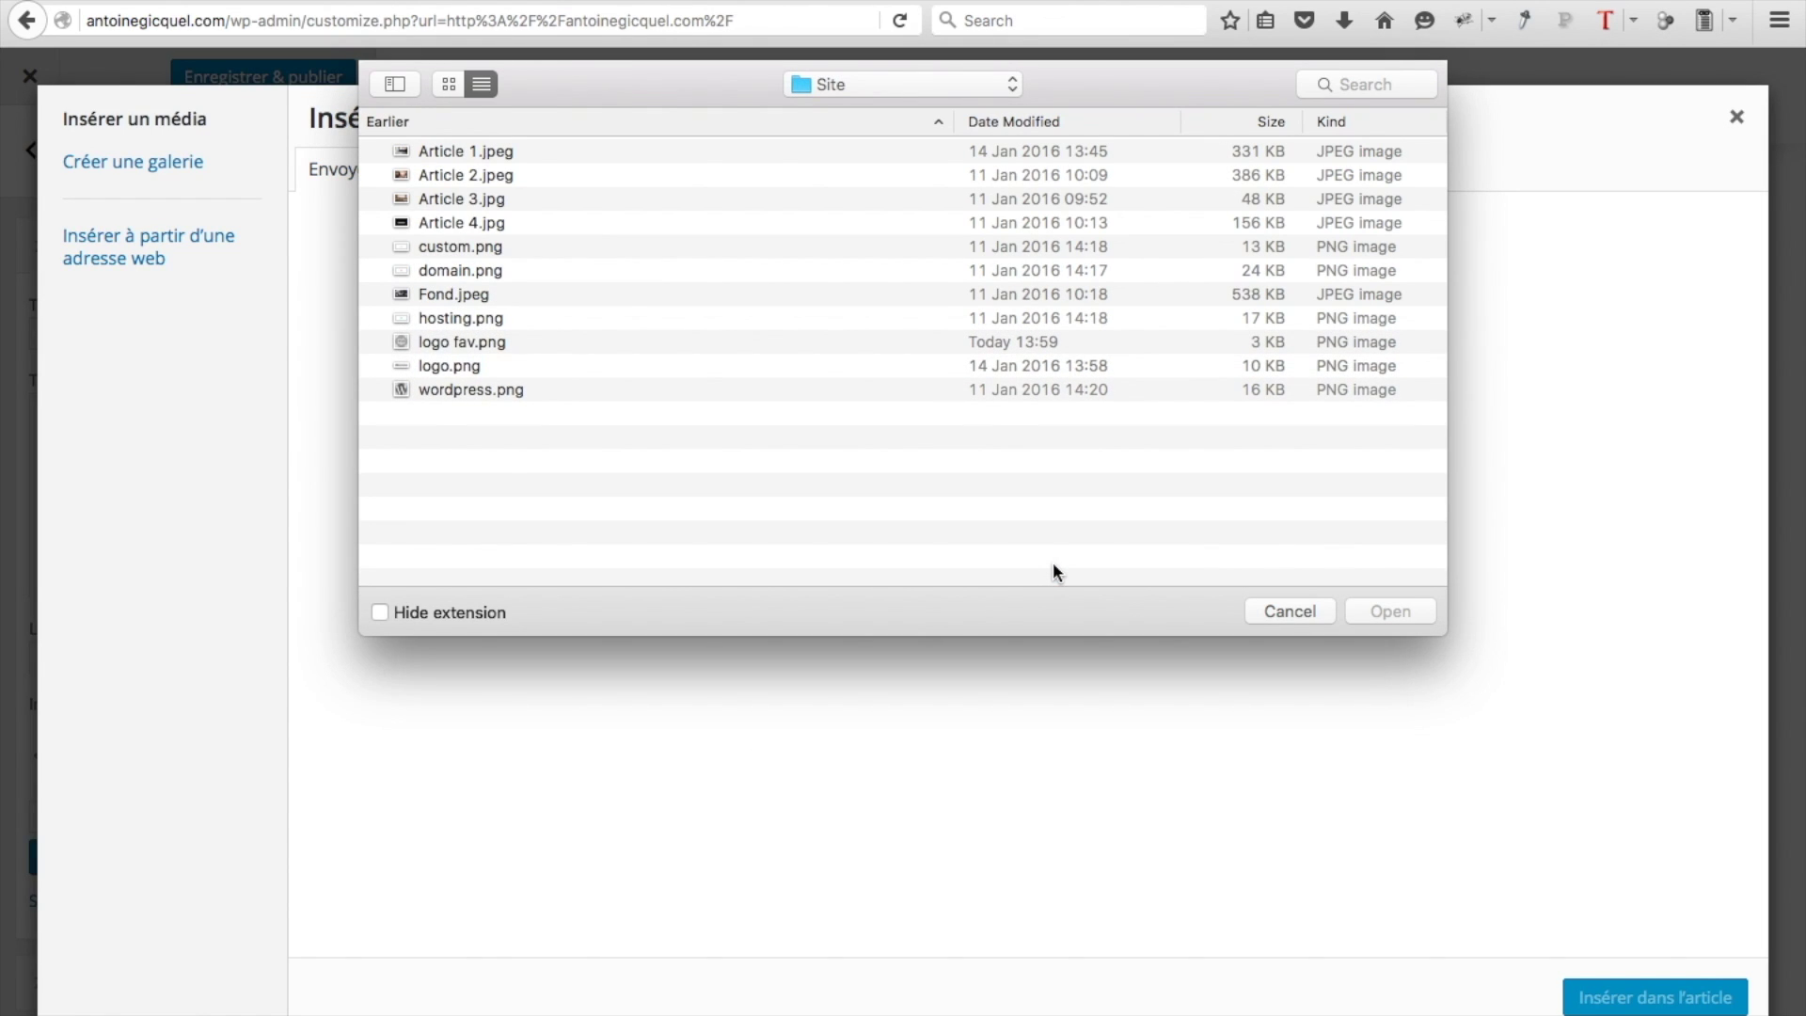
left_click(476, 248)
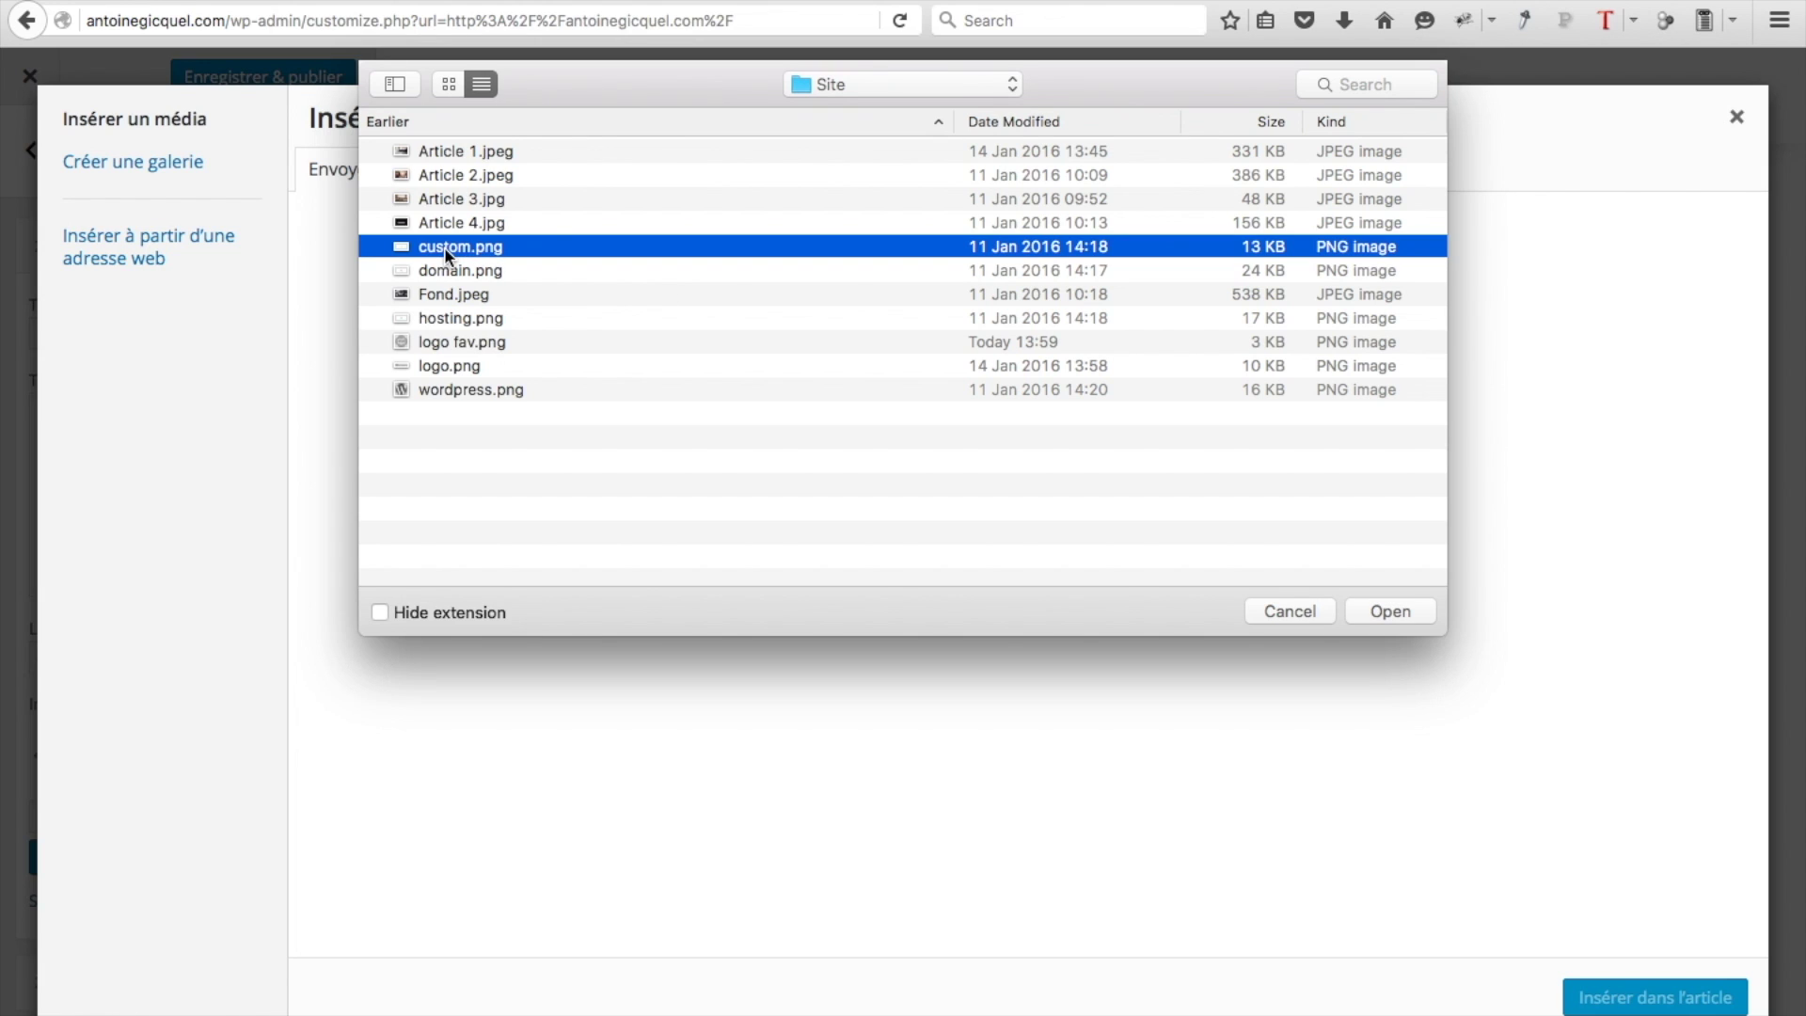
left_click(461, 270, "super")
left_click(461, 319, "super")
left_click(470, 390, "super")
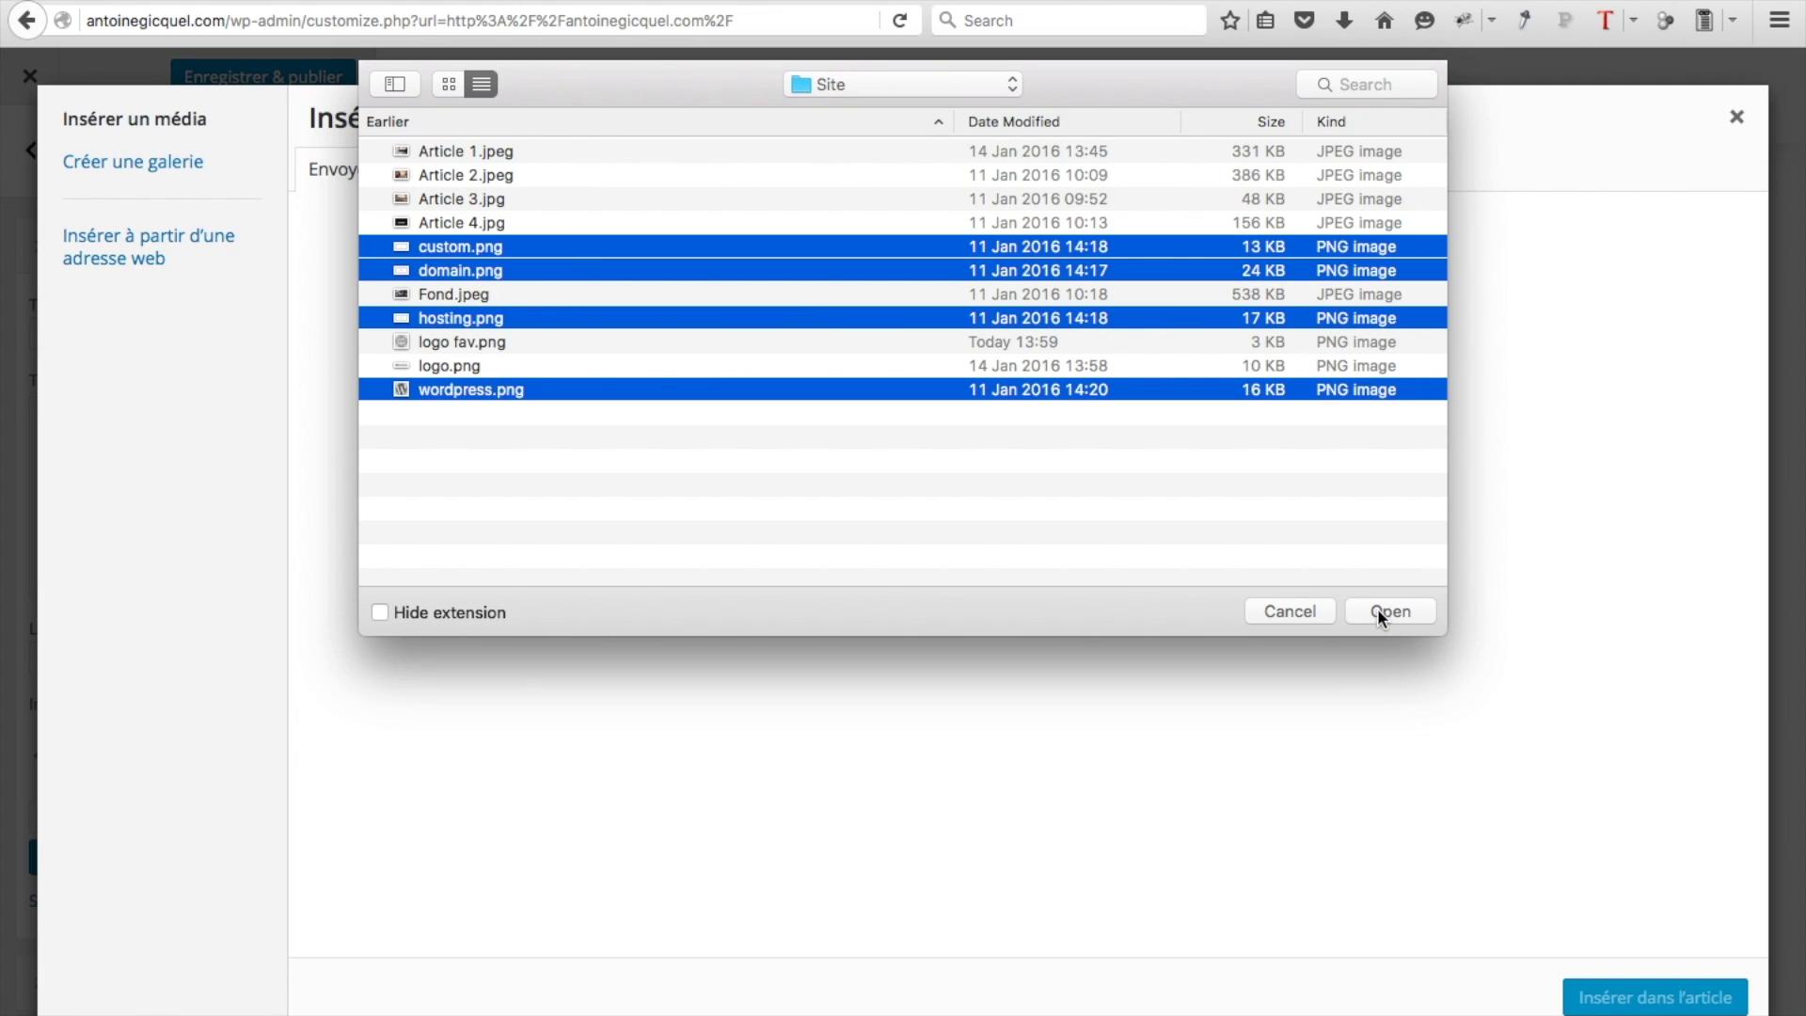
left_click(1383, 611)
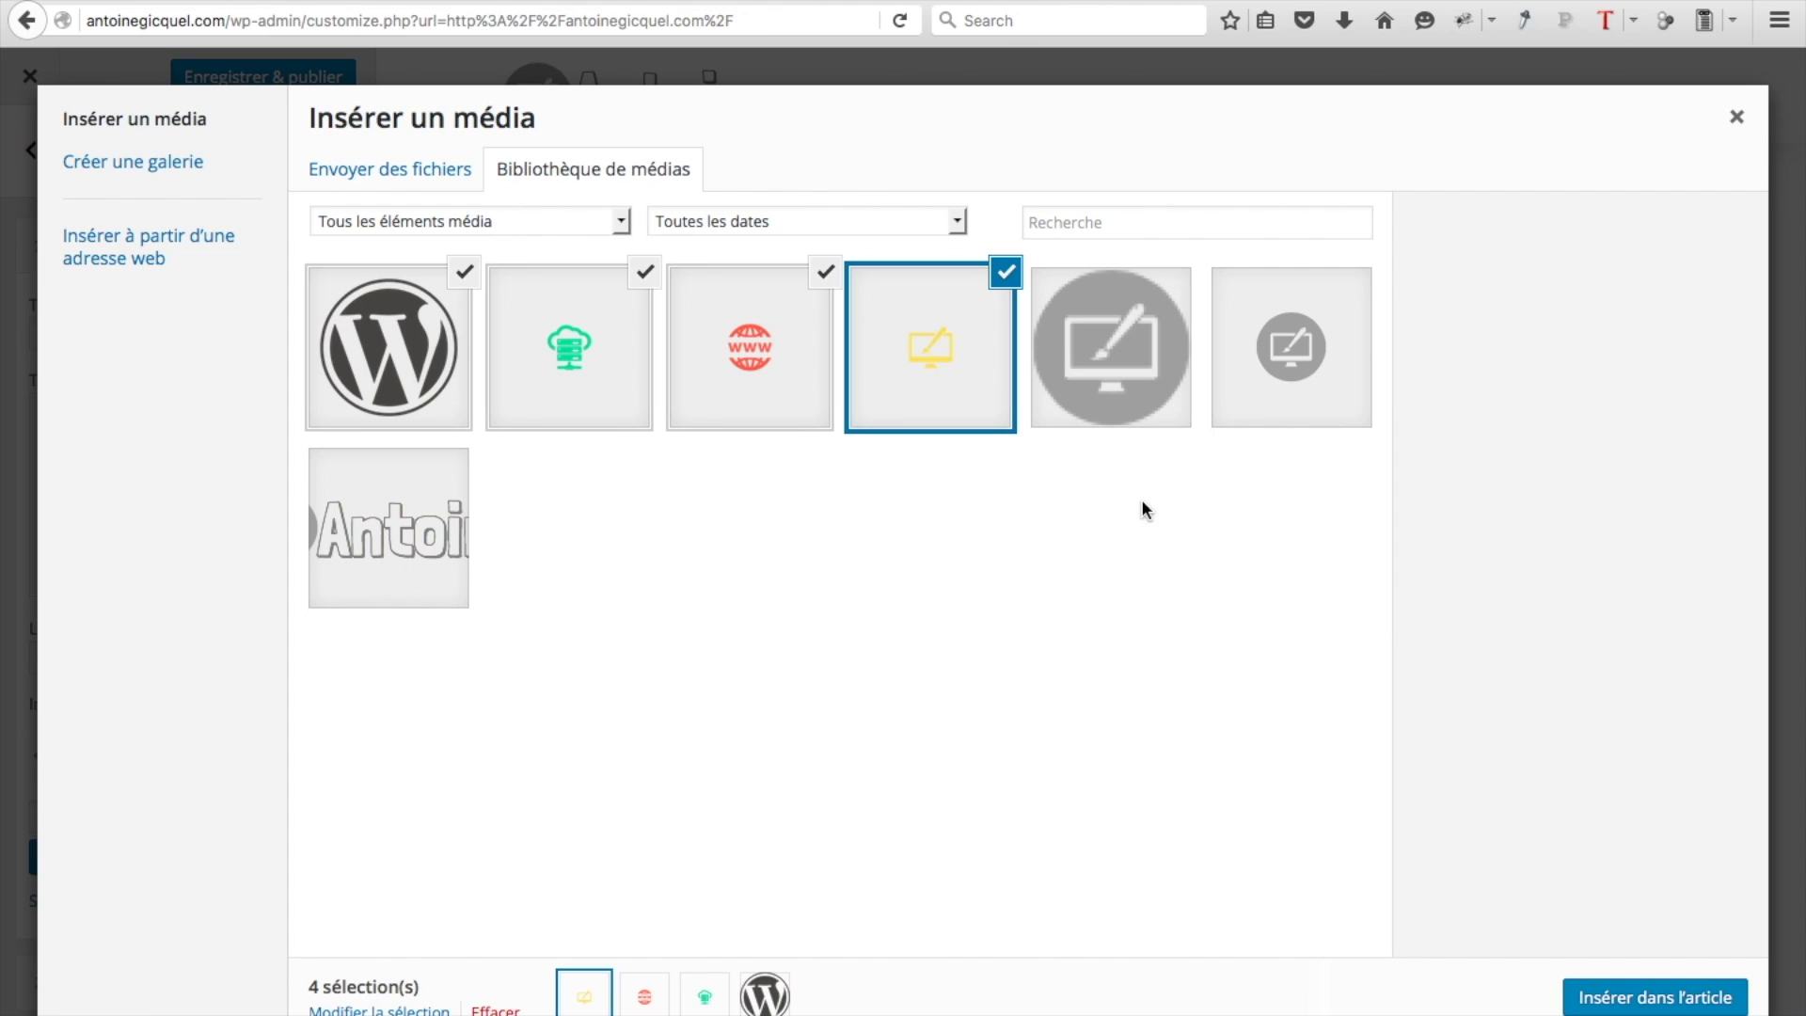
Keep only the red www domain image selected and insert it into the widget
left_click(647, 272)
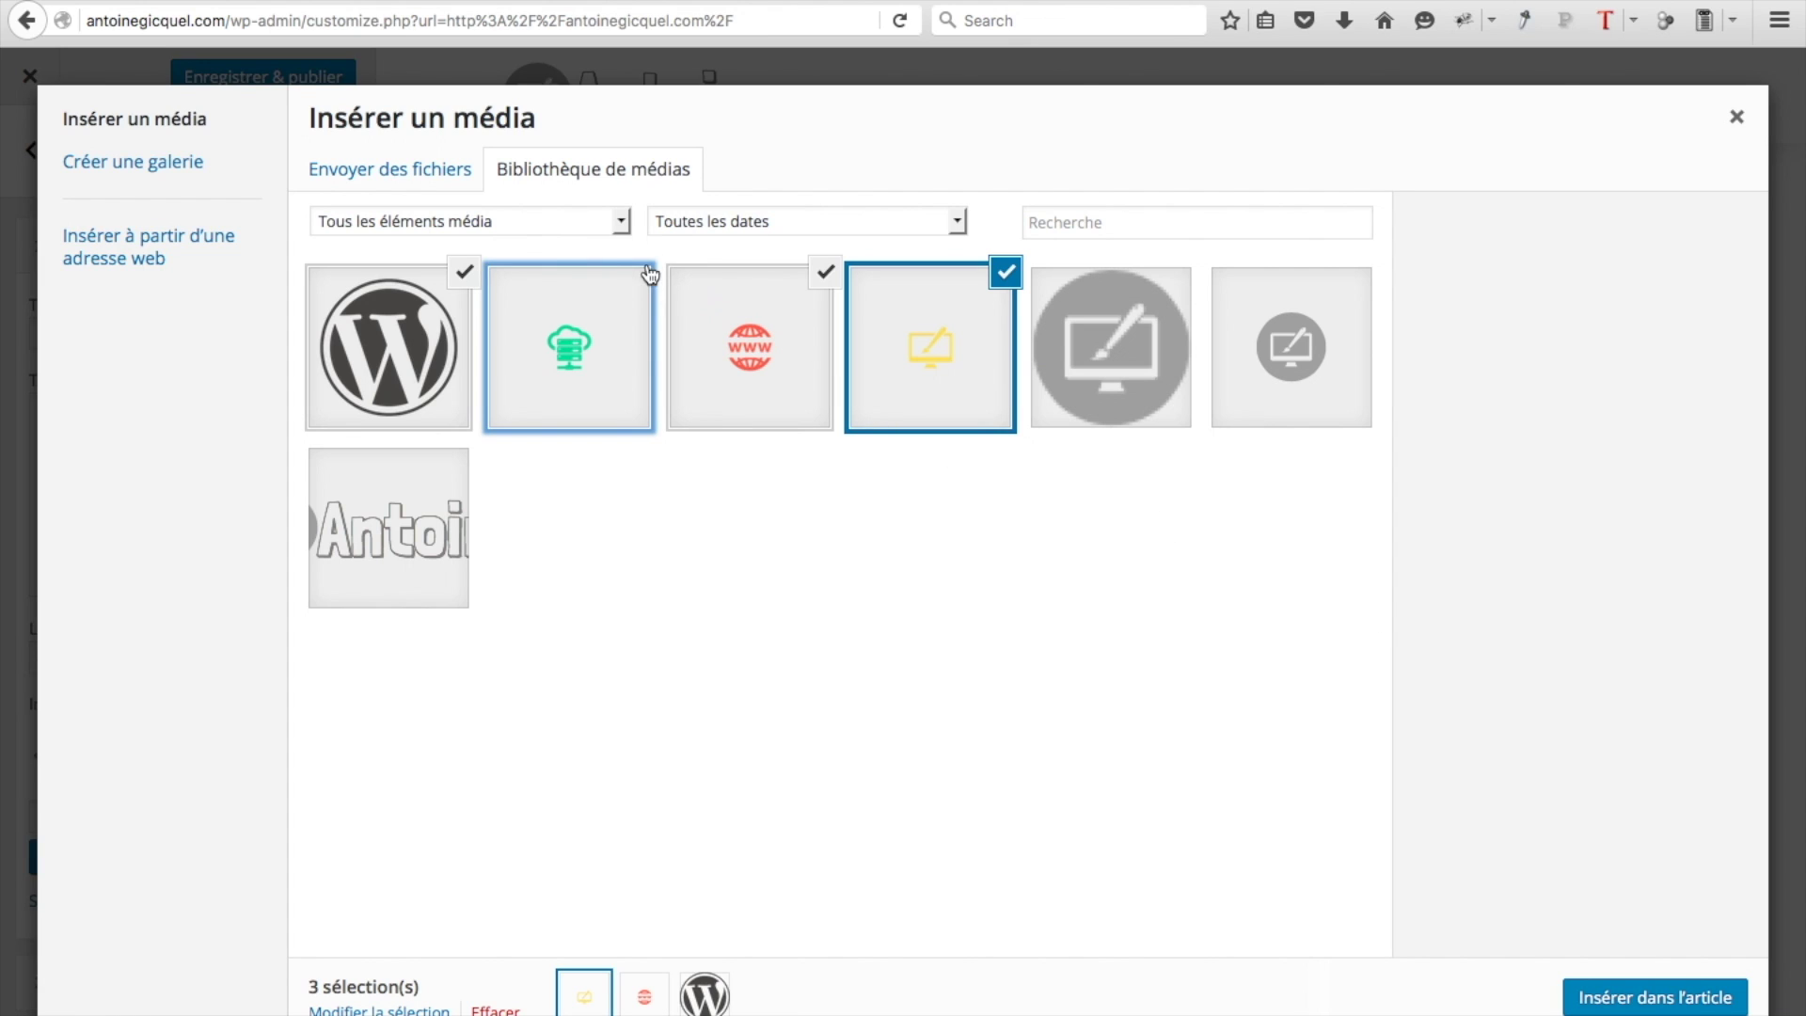
left_click(462, 274)
left_click(1010, 275)
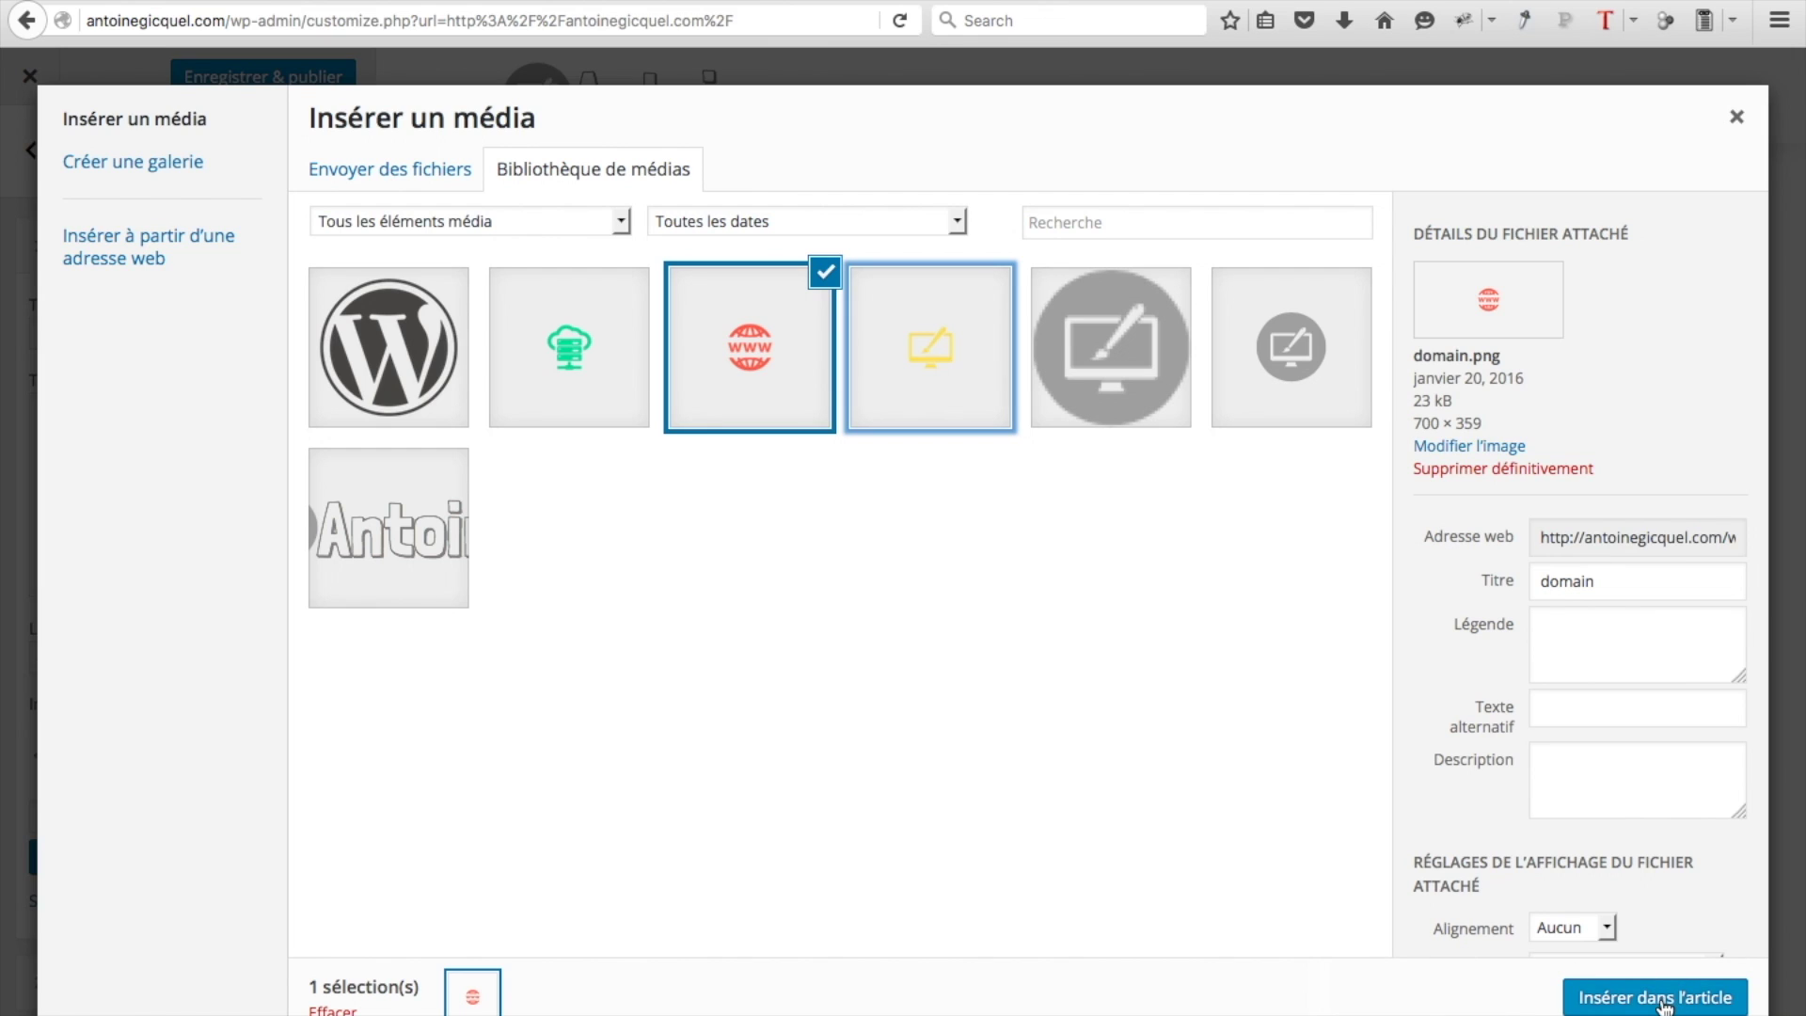
scroll(1659, 1004, "down", 2)
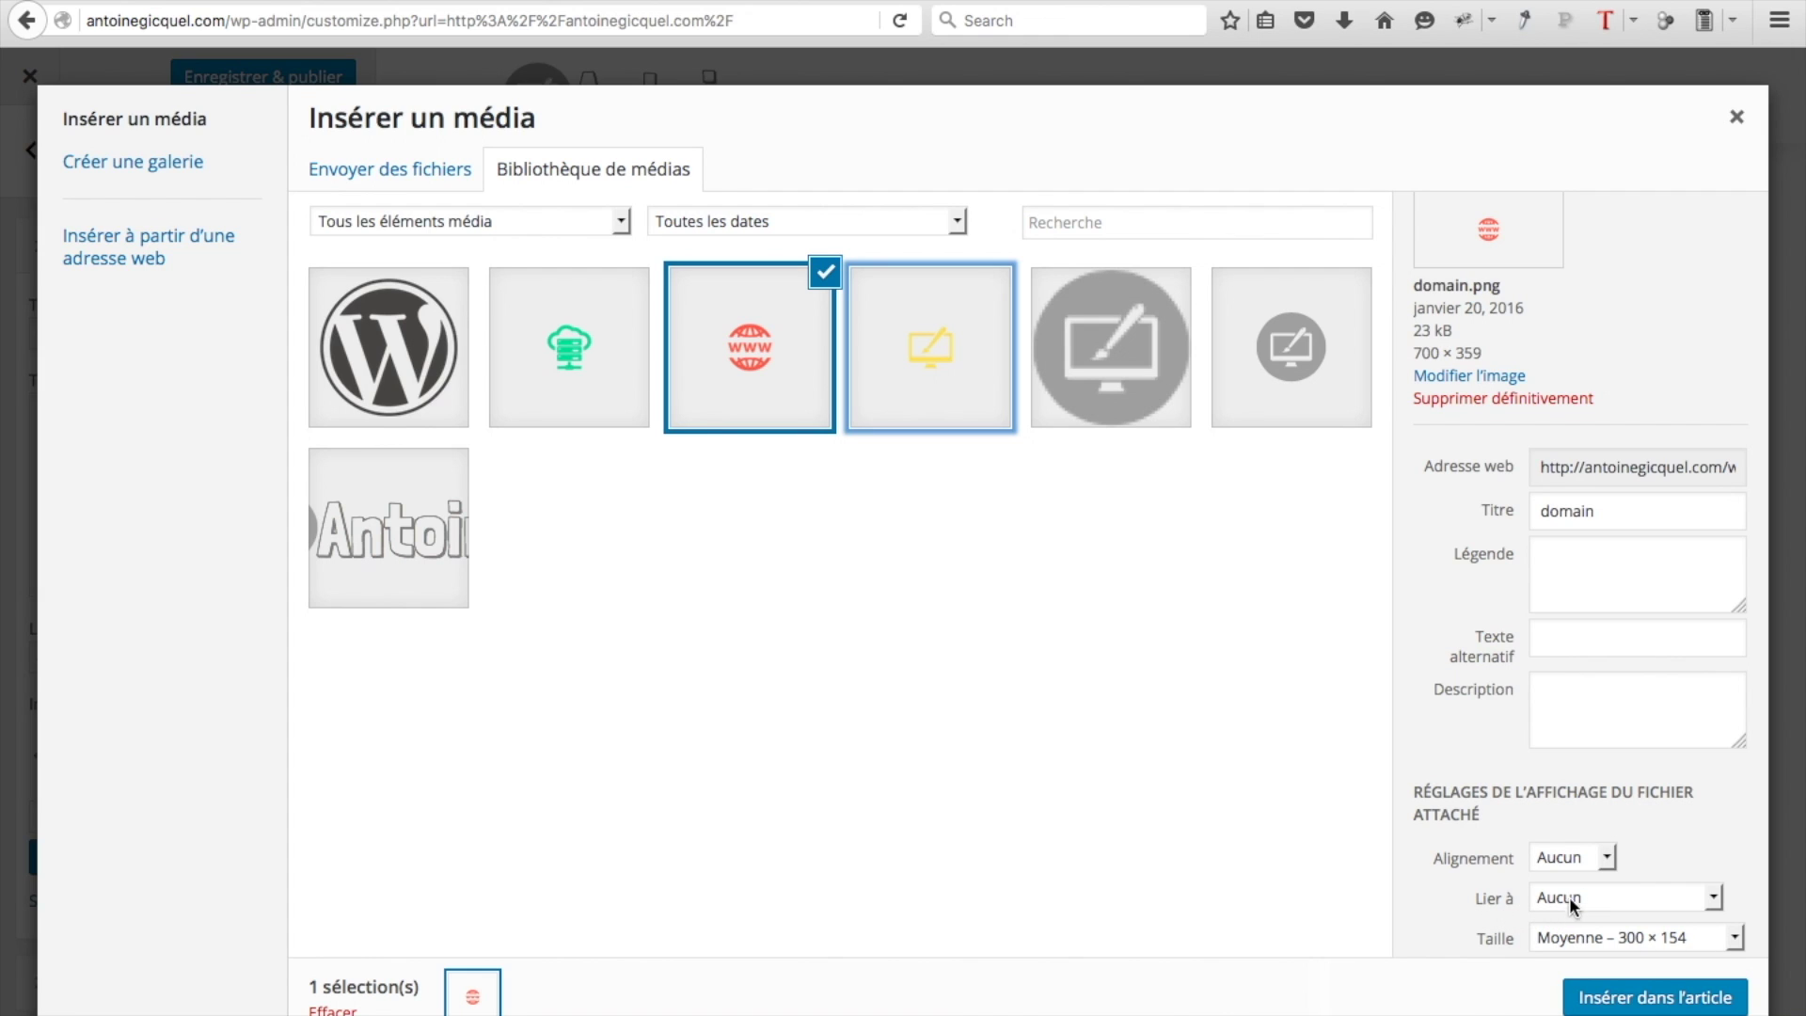
left_click(1613, 1000)
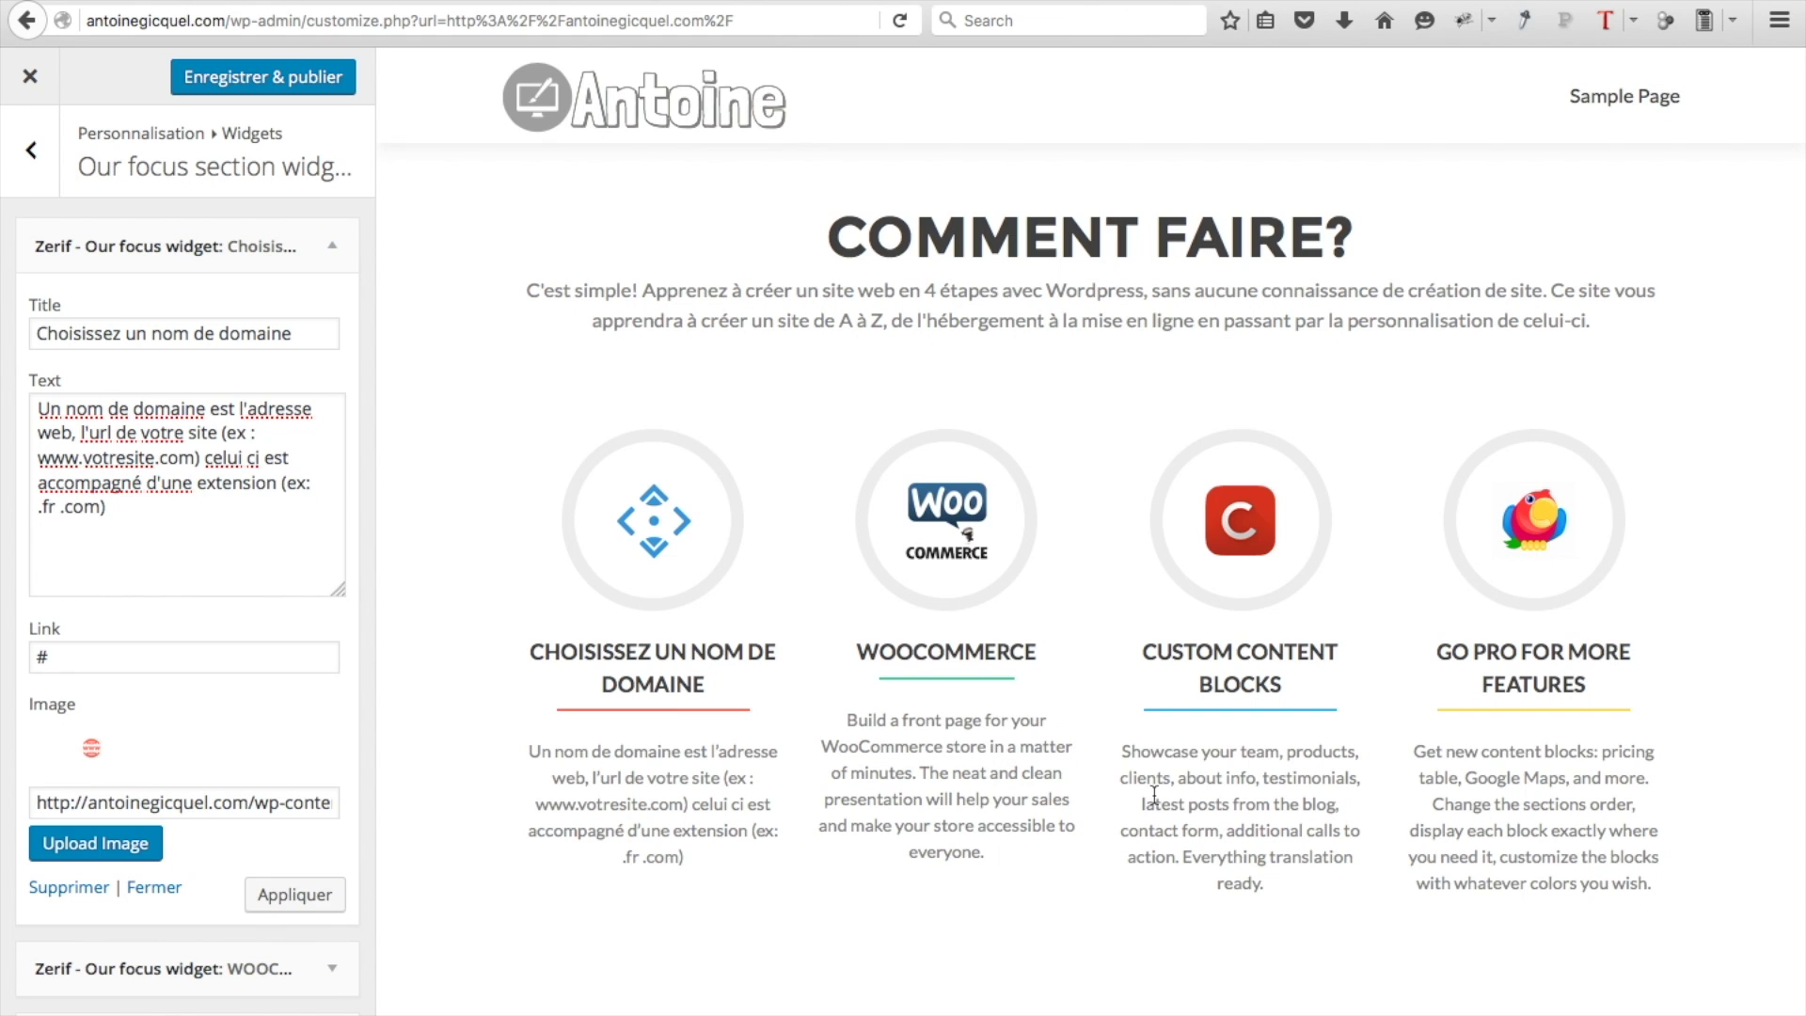
Apply the widget changes and replace the '#' link with the YouTube channel address
left_click(292, 894)
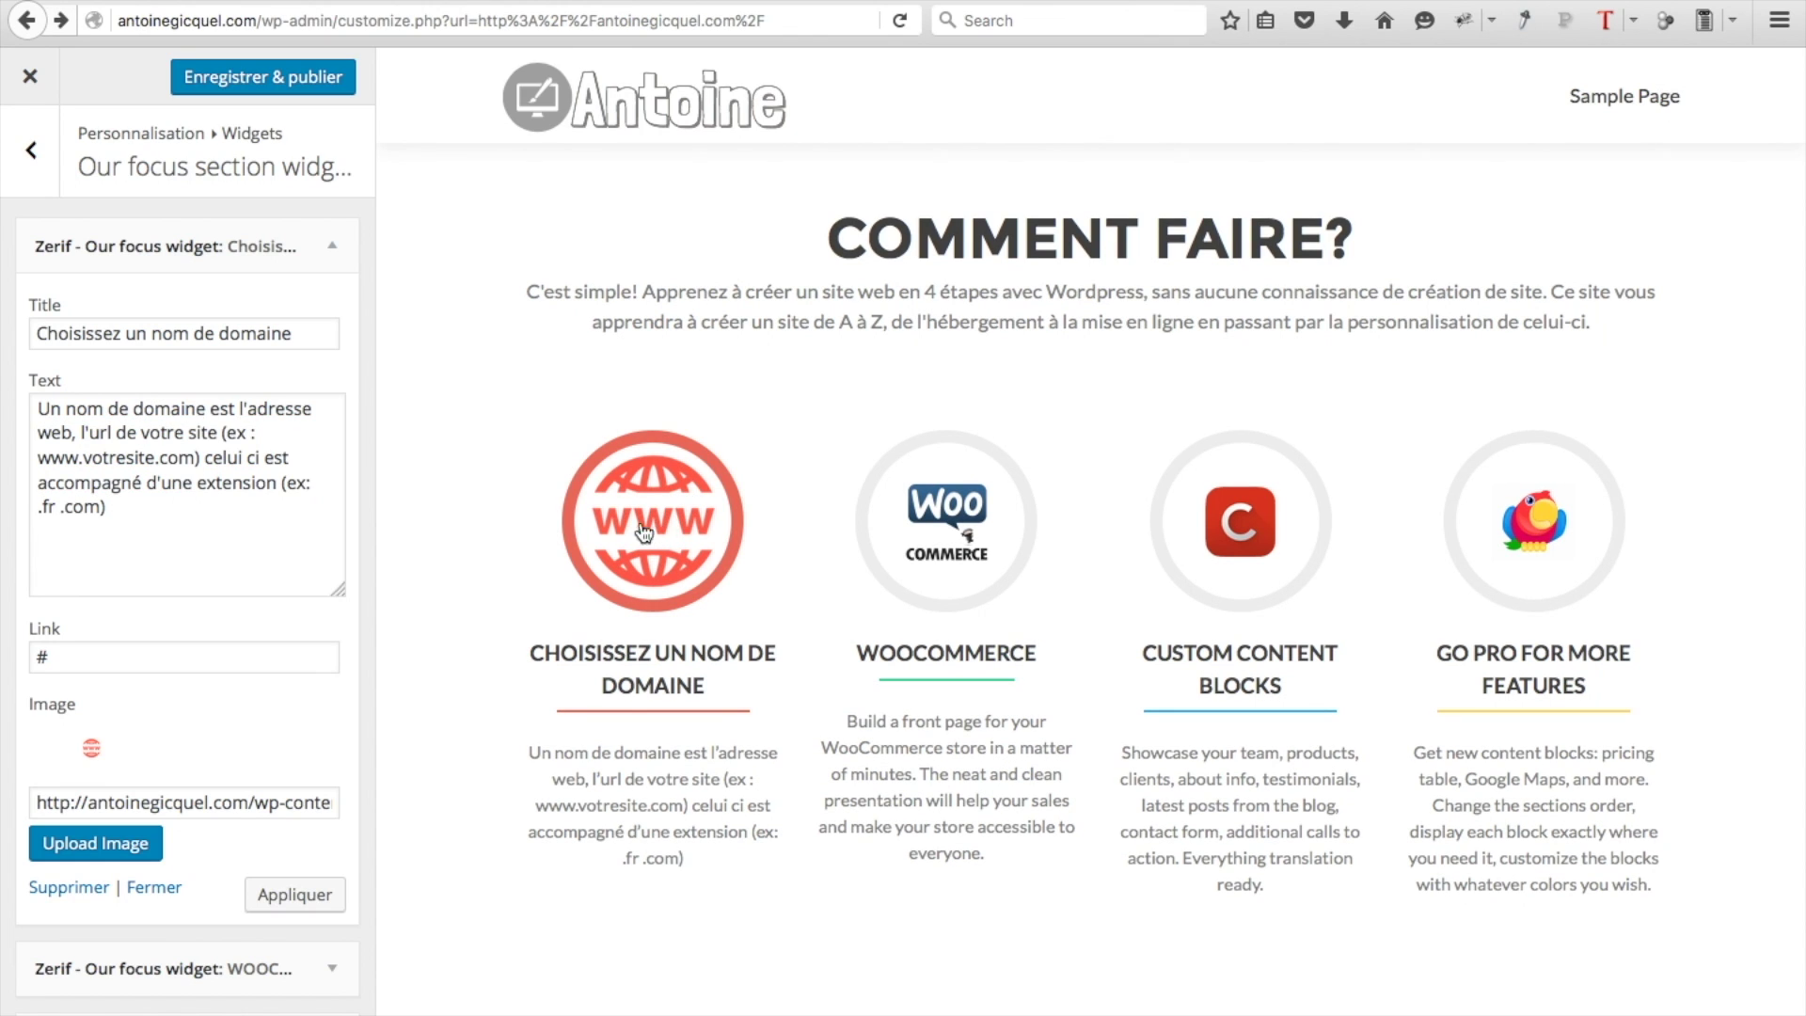
left_click(202, 660)
key("ctrl+a")
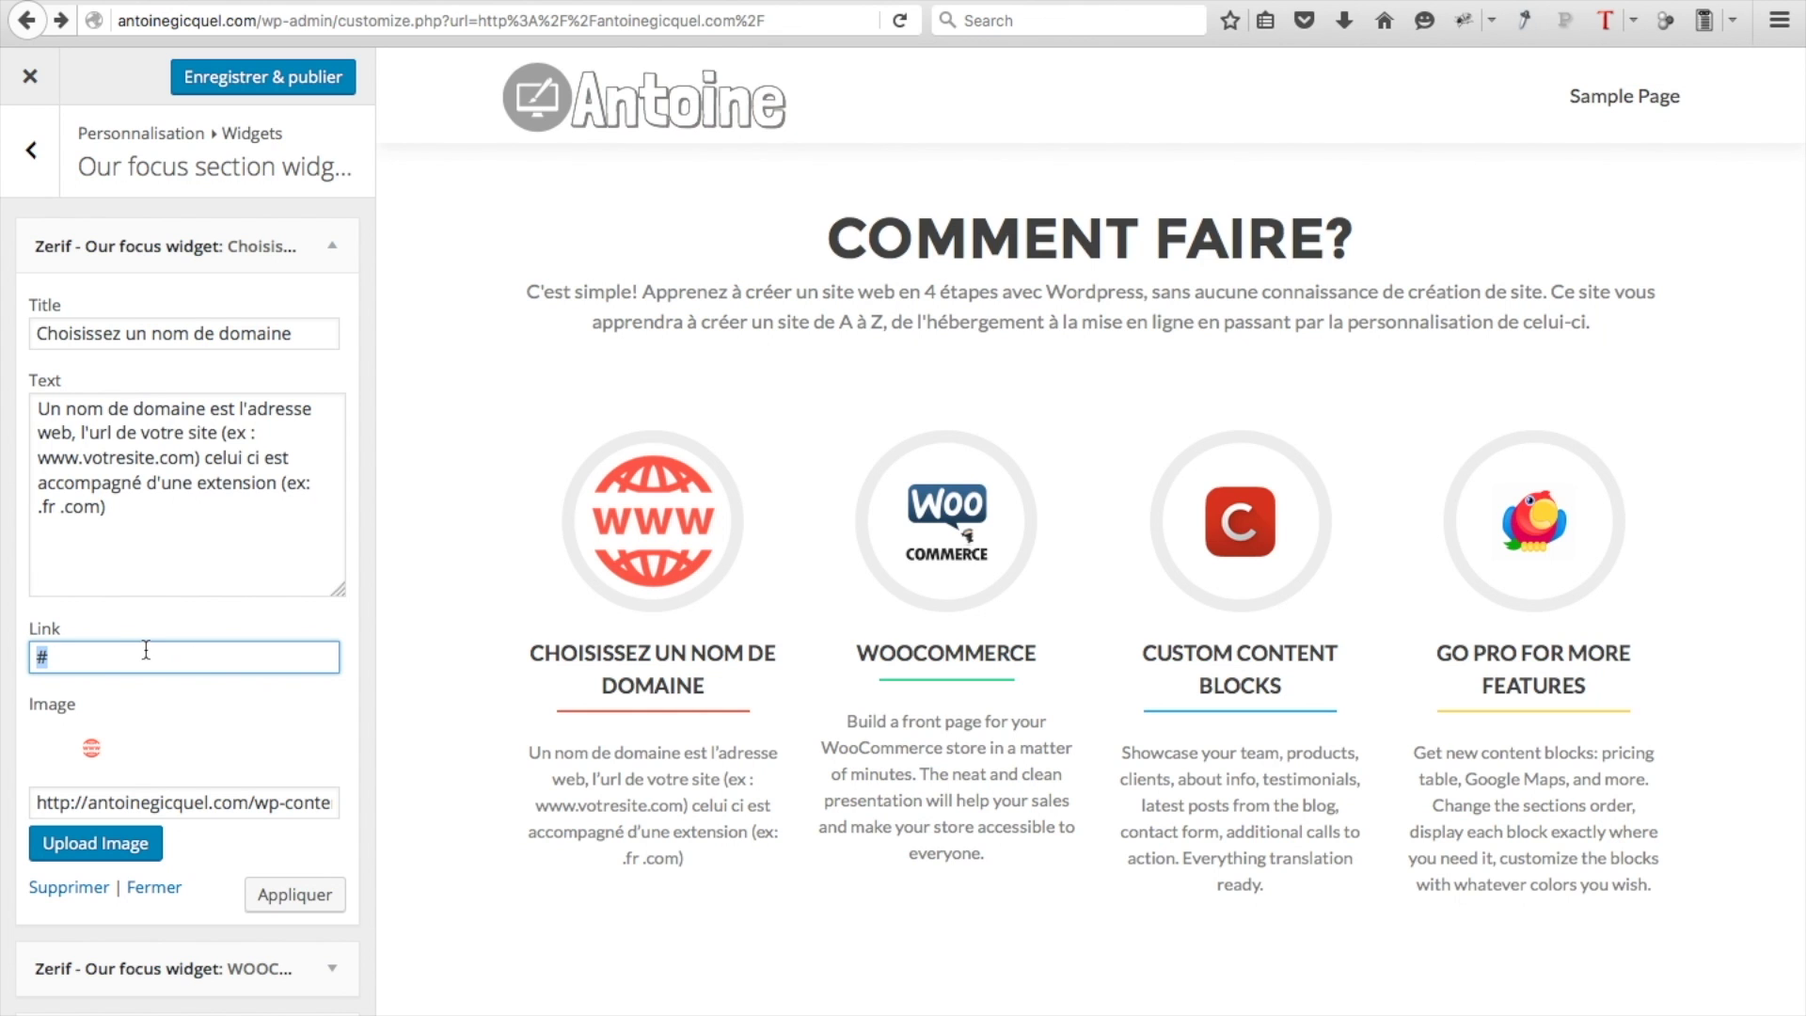
type("http://www.youtube.com/lachainedantoine")
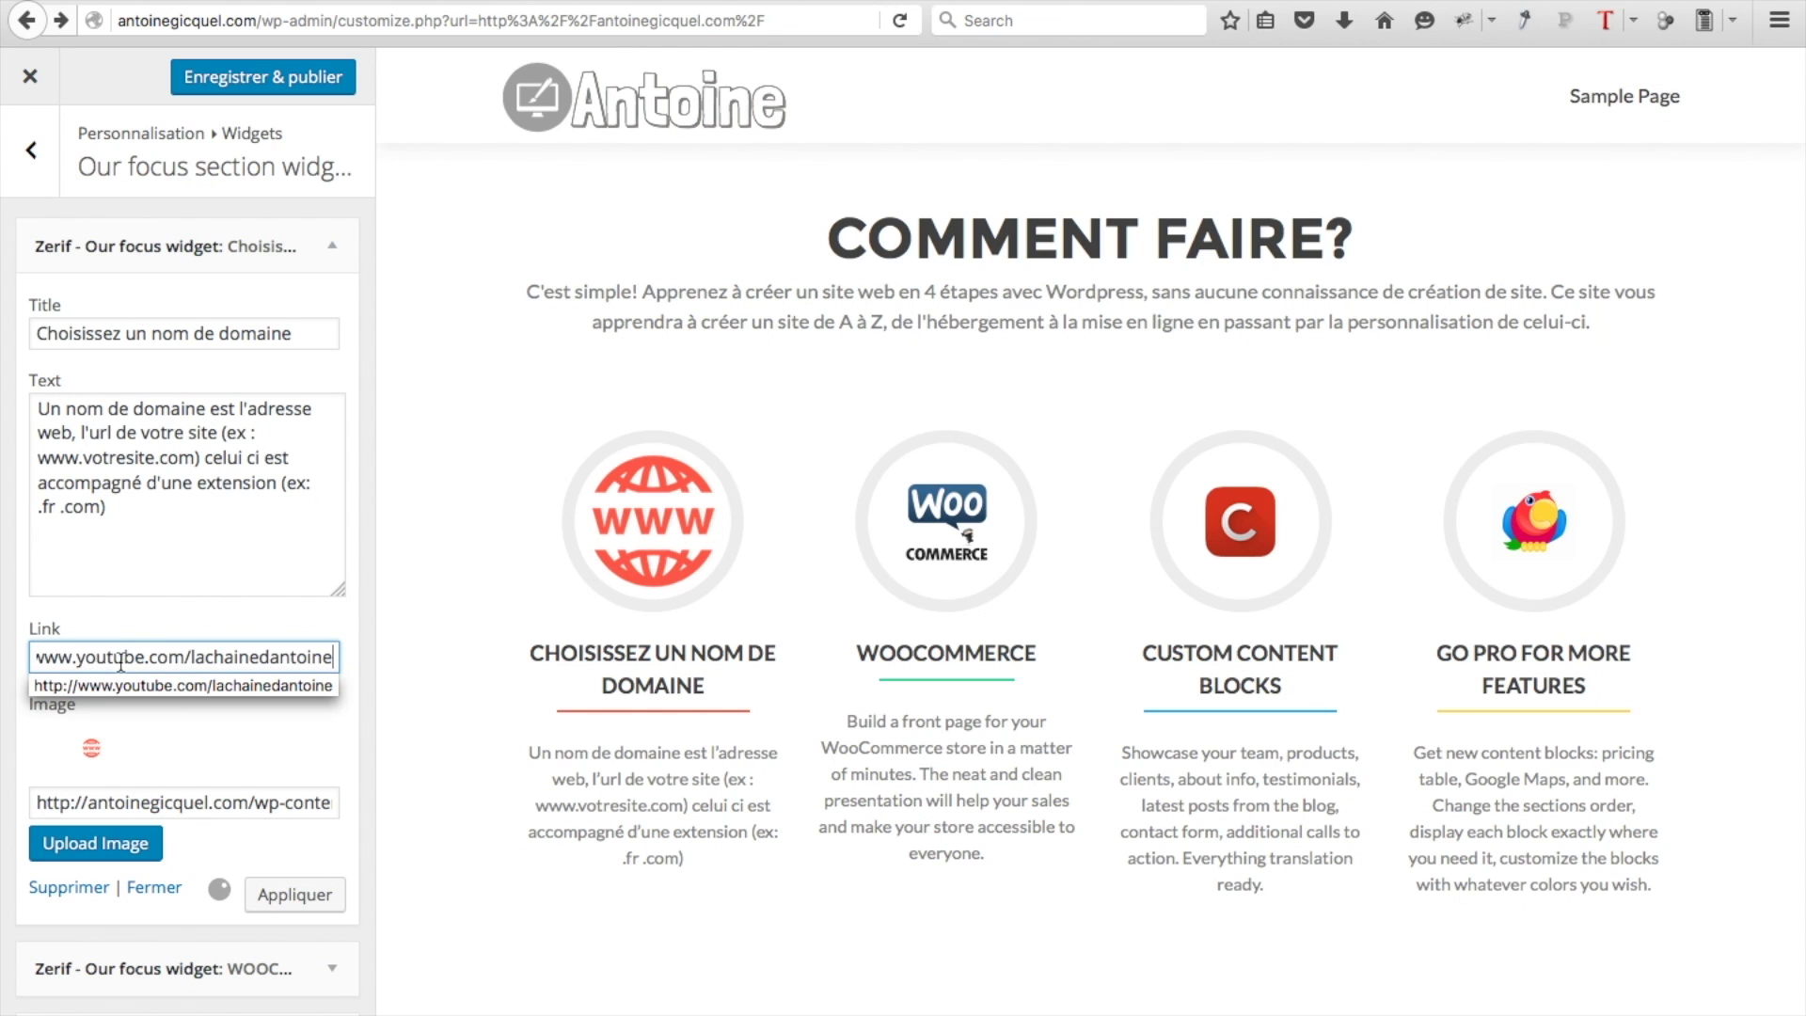
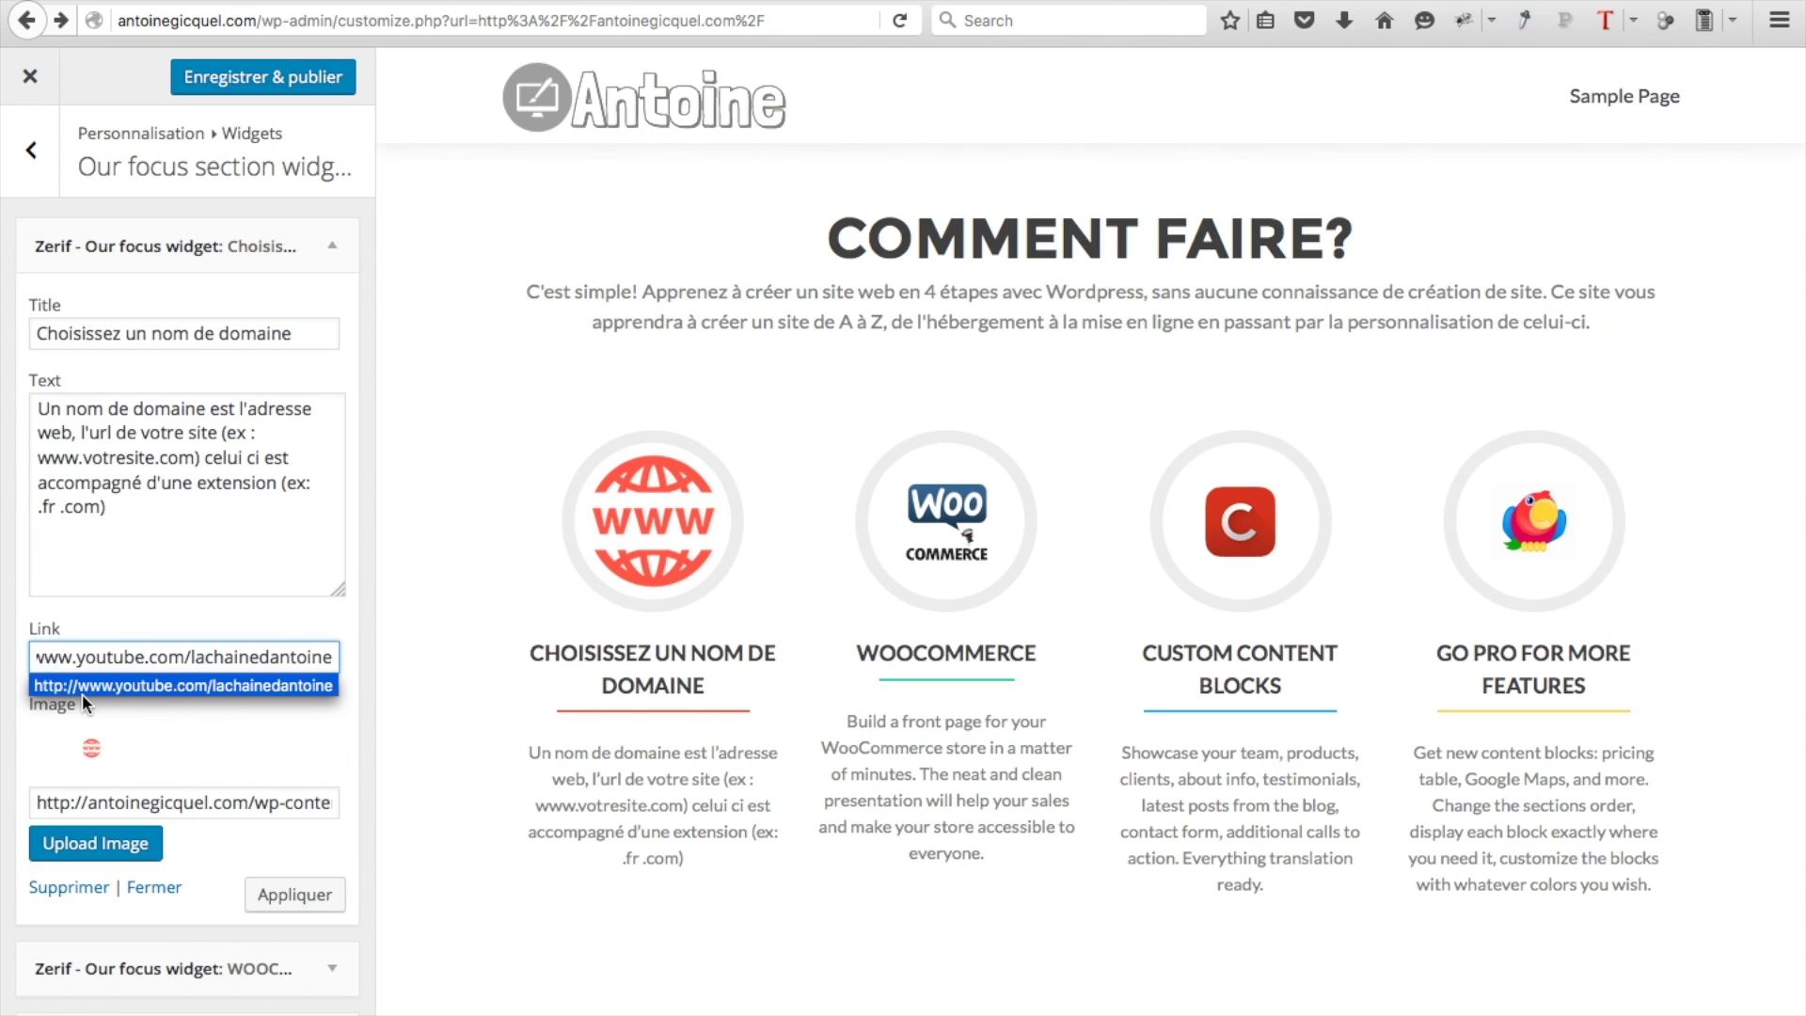
Keep the inserted link and collapse the domain-name focus widget after checking all four steps
left_click(20, 711)
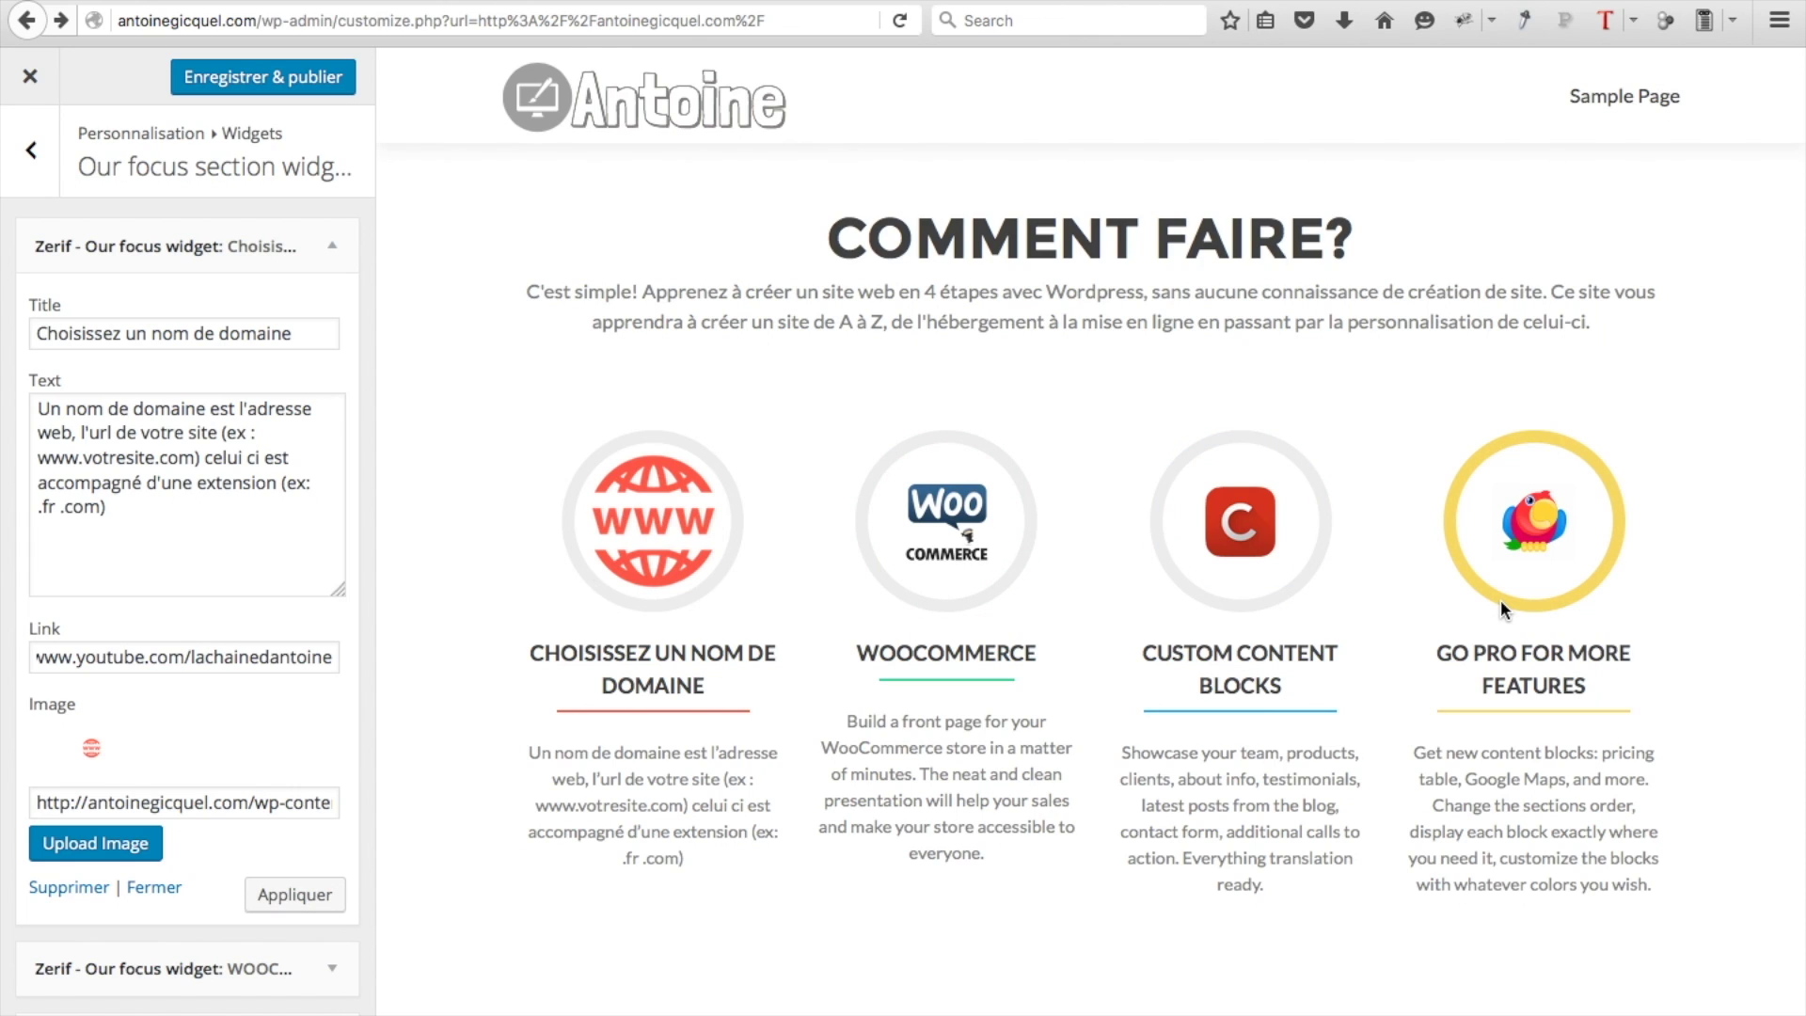
left_click(332, 248)
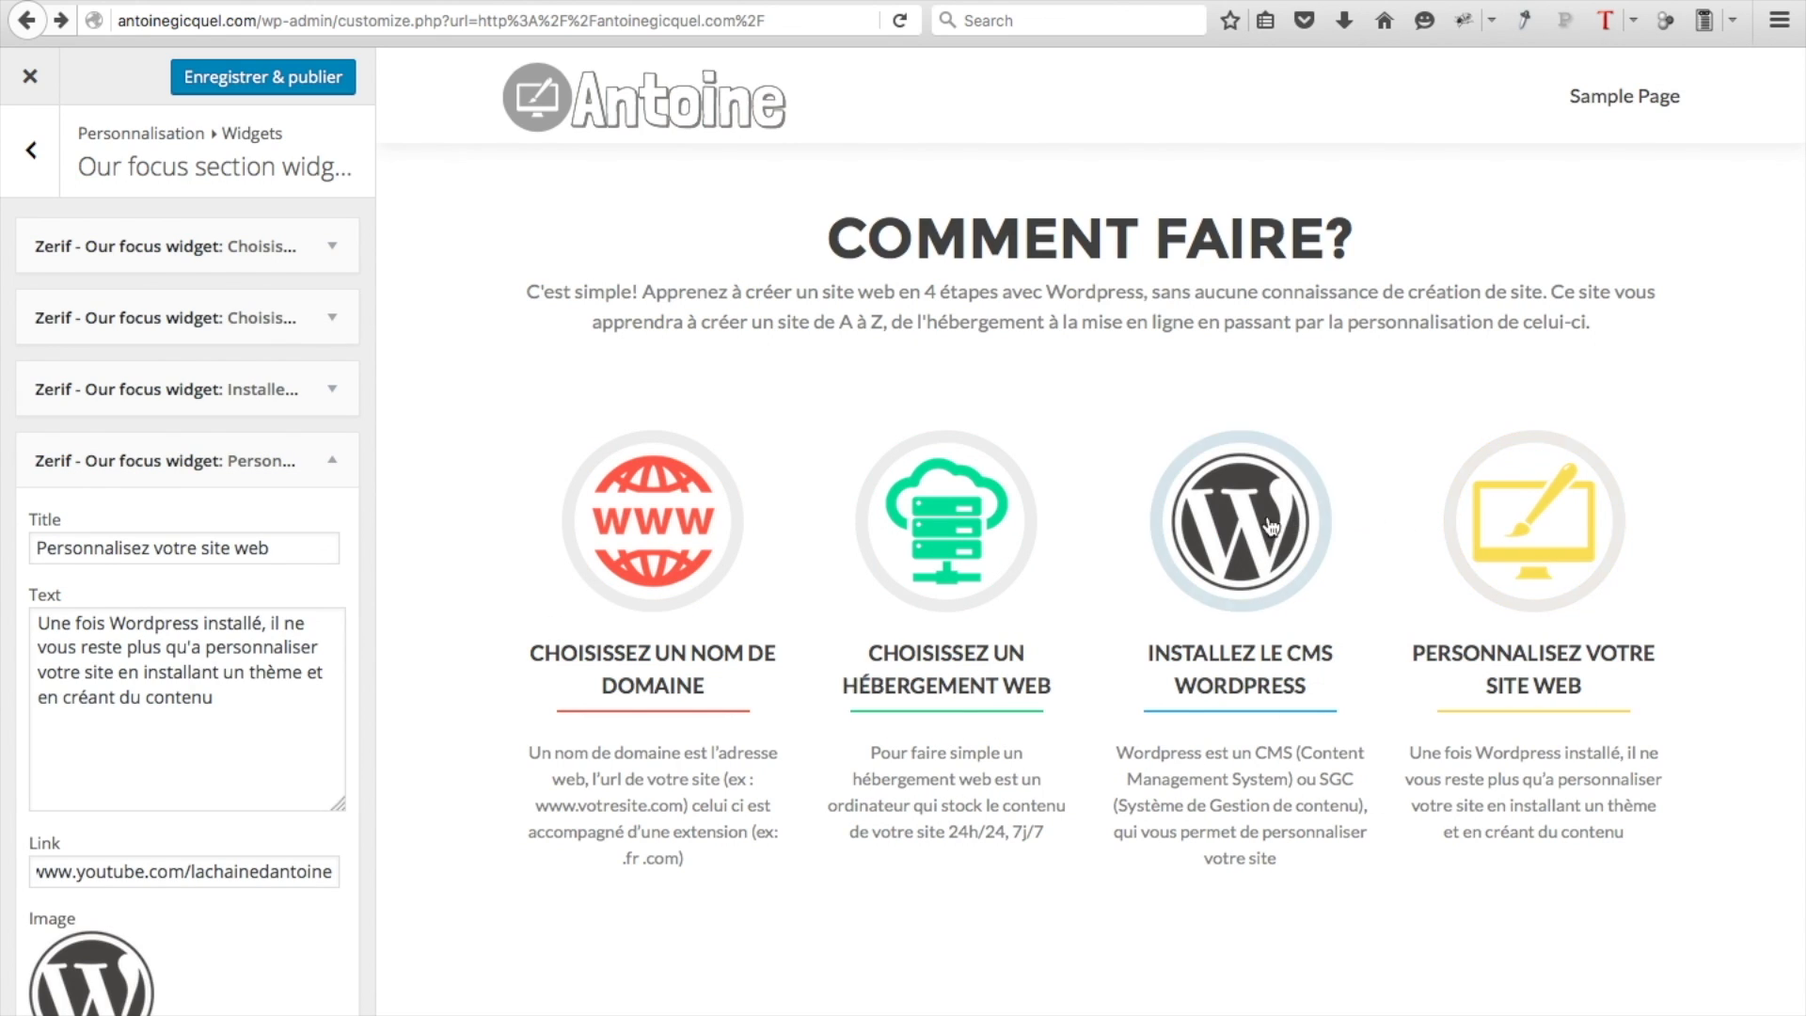
Publish the focus changes, view the how-to steps on the live site, then reopen the Customizer
left_click(249, 90)
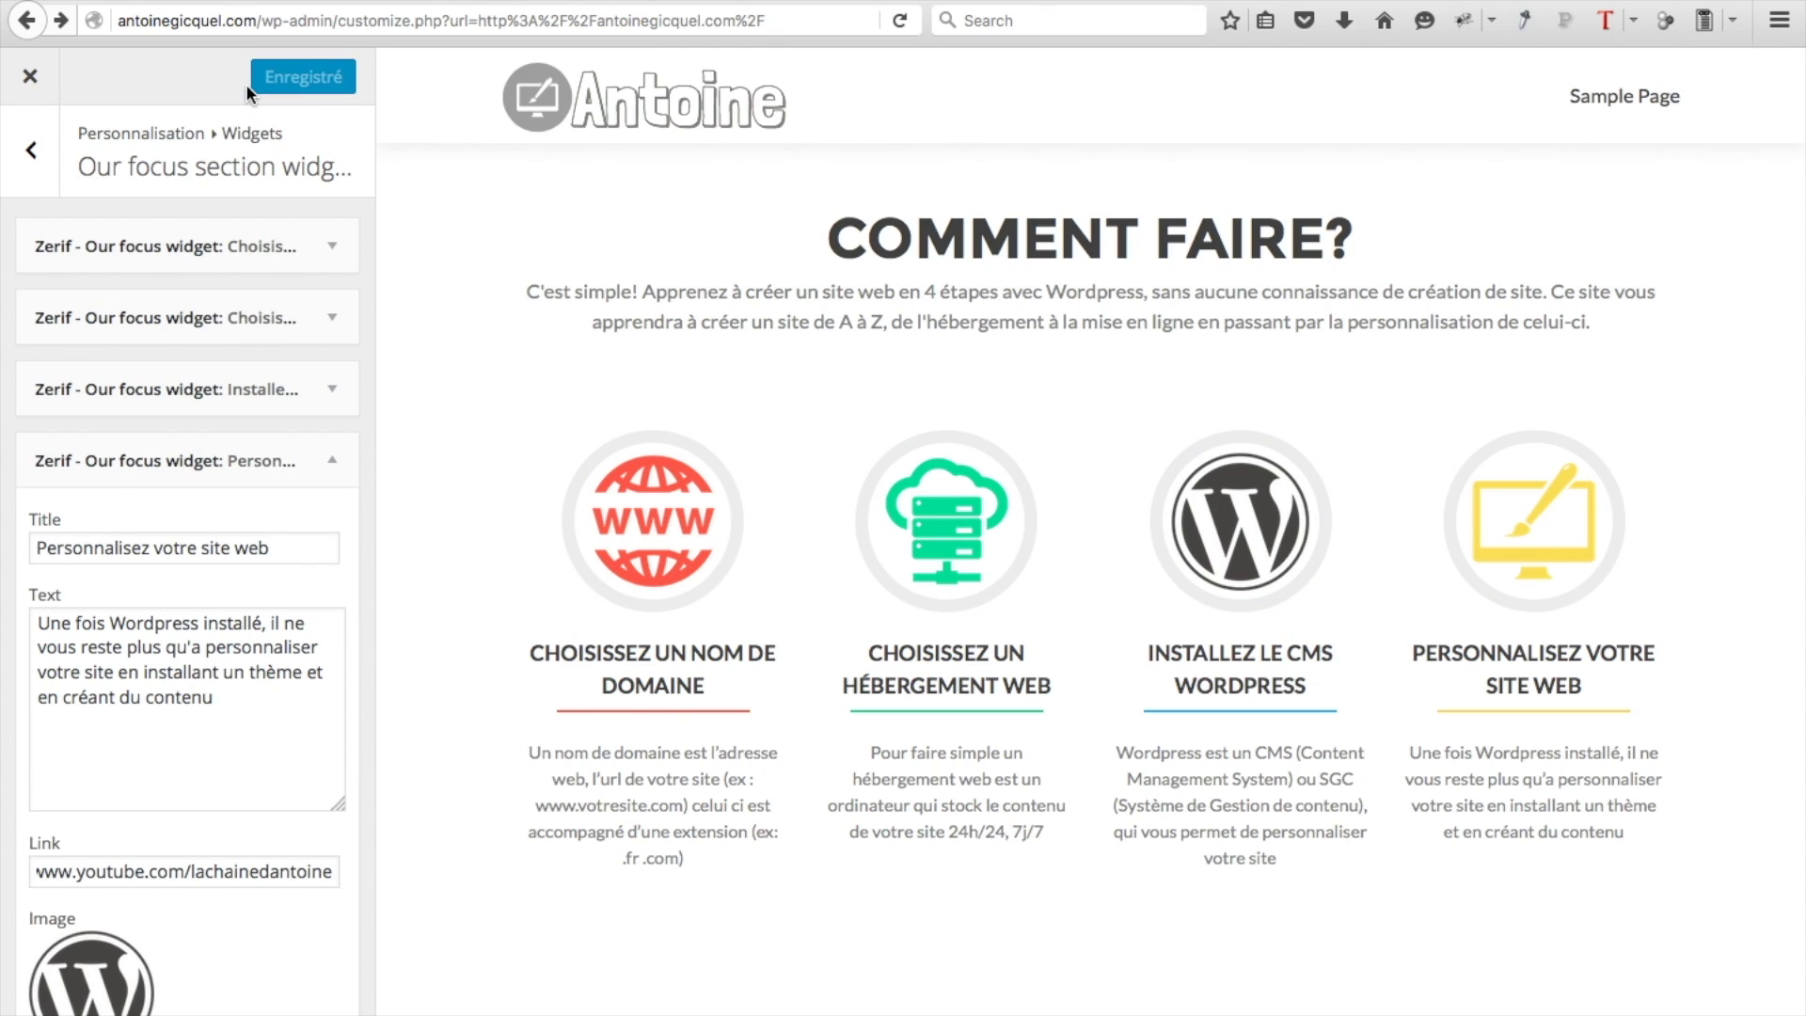
left_click(29, 79)
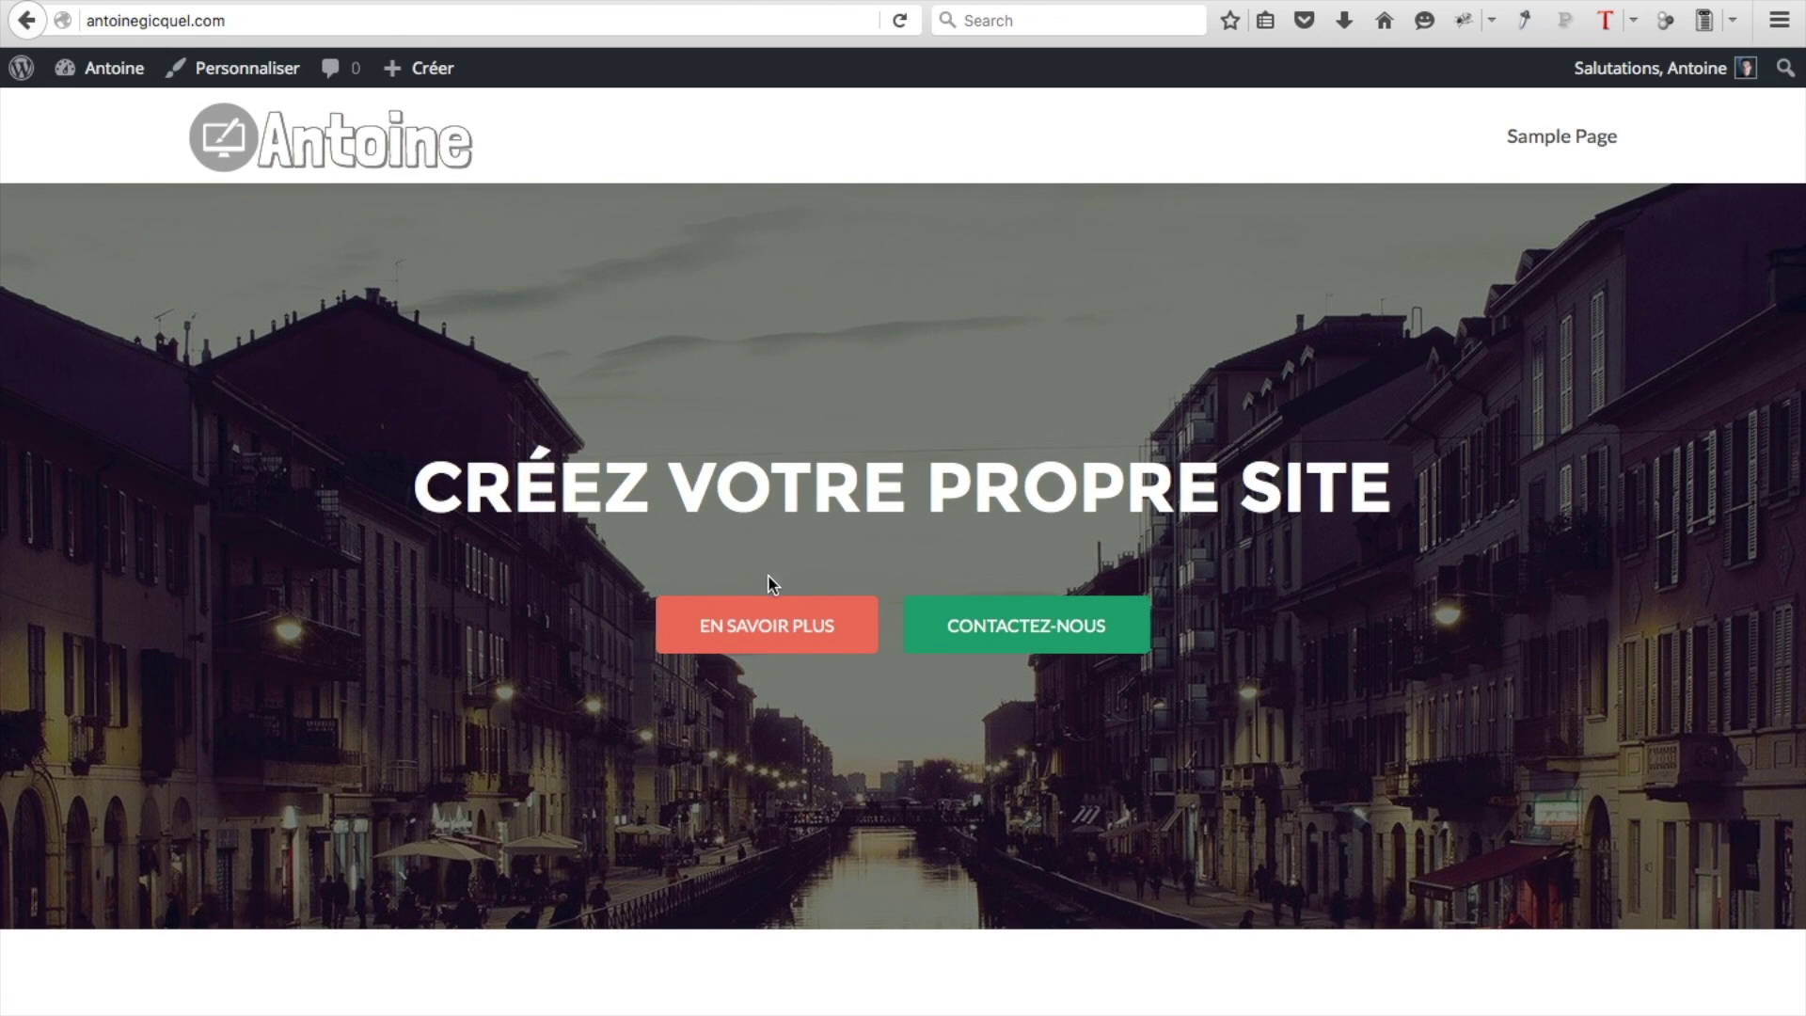
left_click(783, 636)
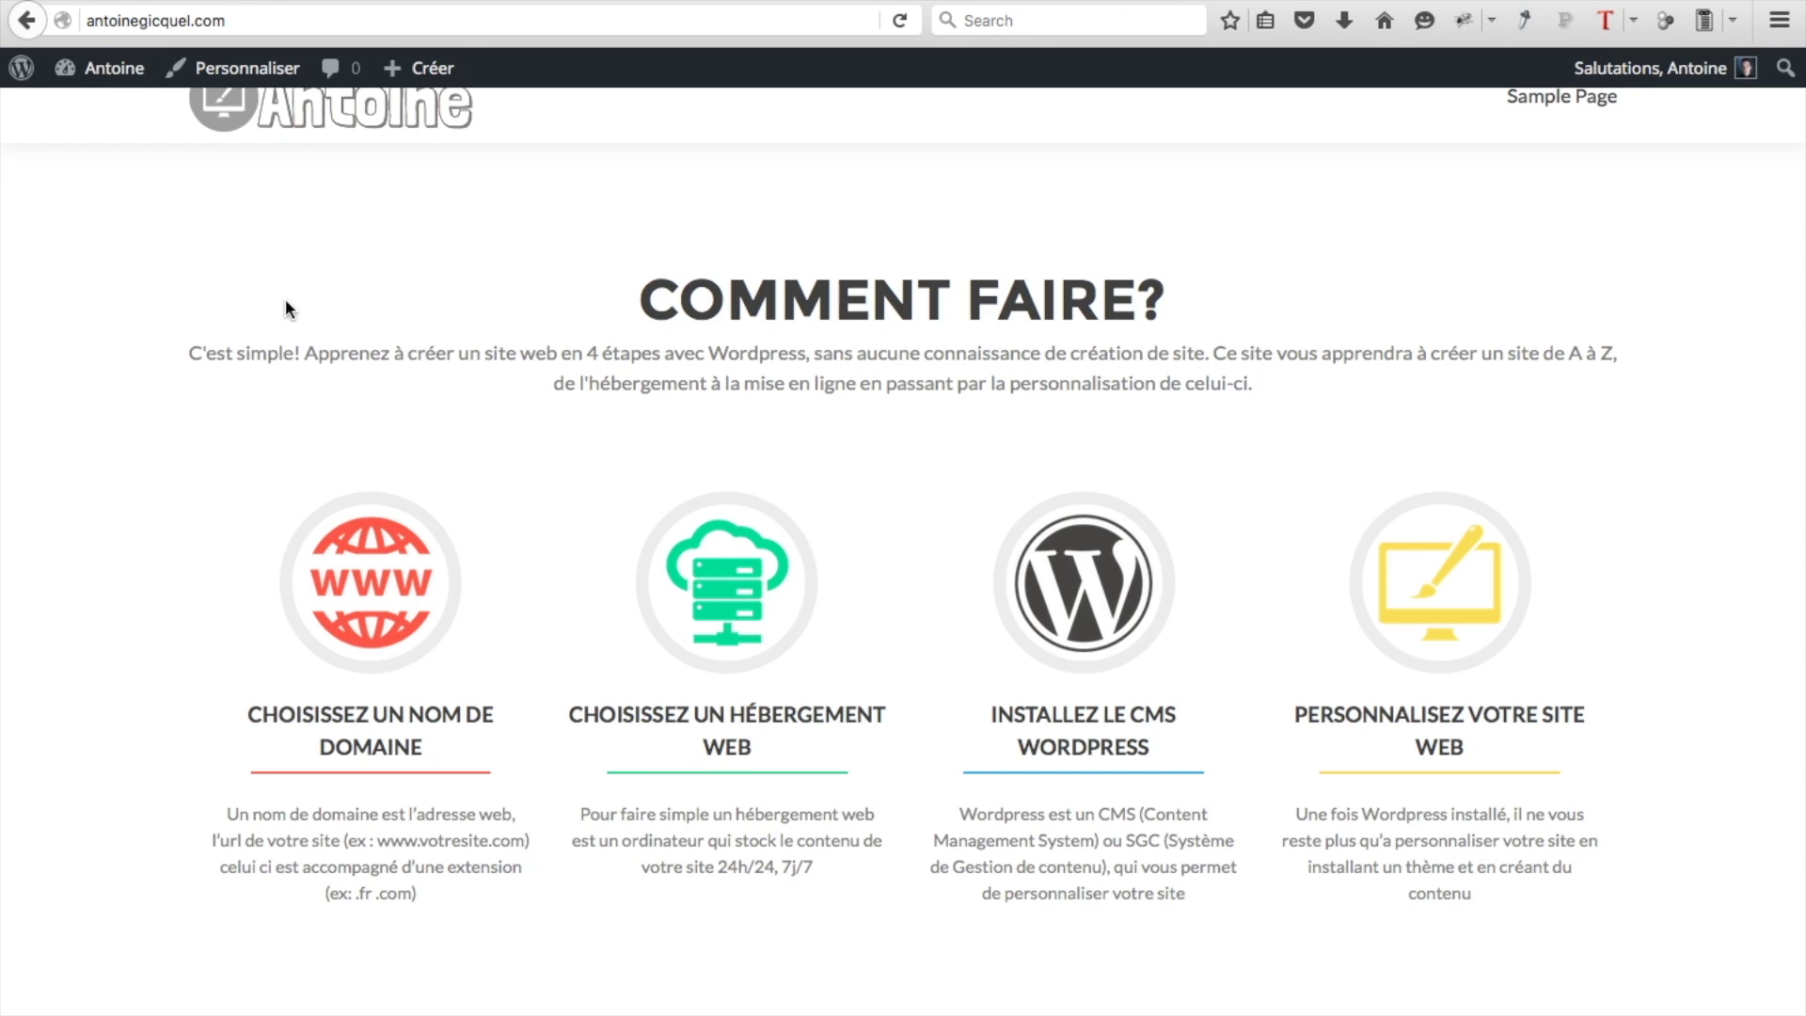
left_click(229, 70)
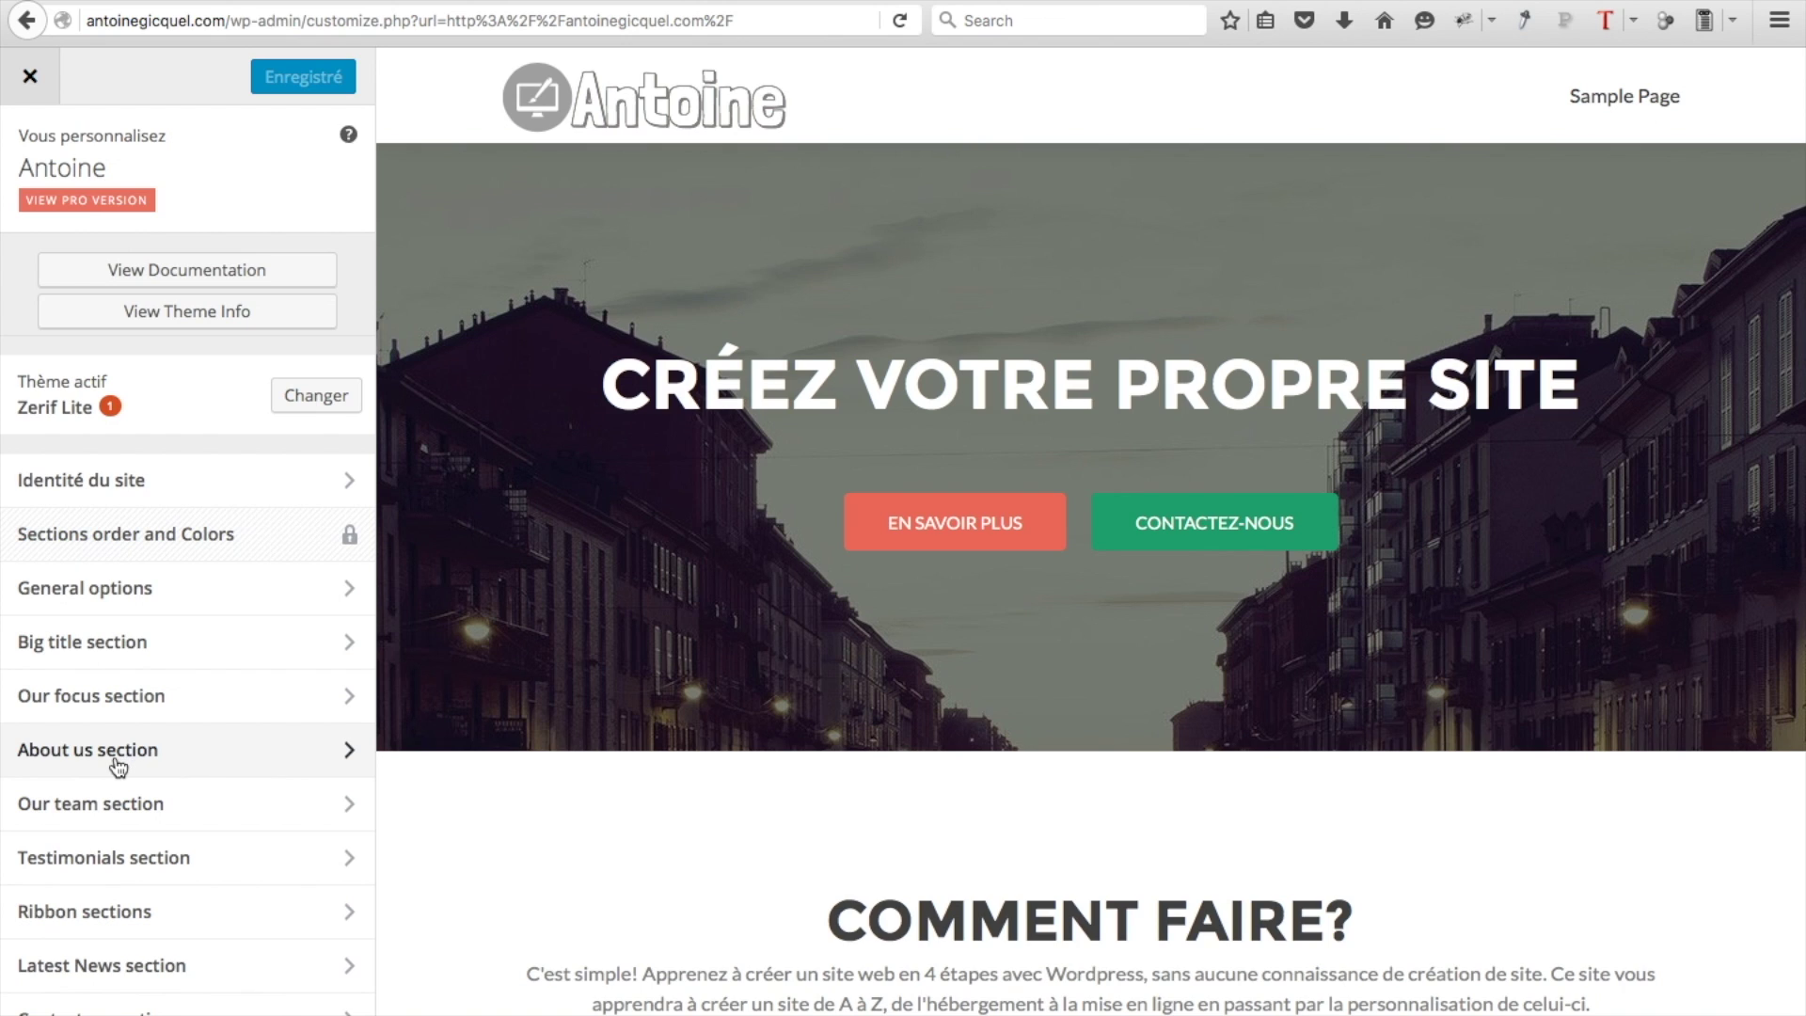
Open the About us section, check its visibility setting, then open its Main content fields
left_click(306, 749)
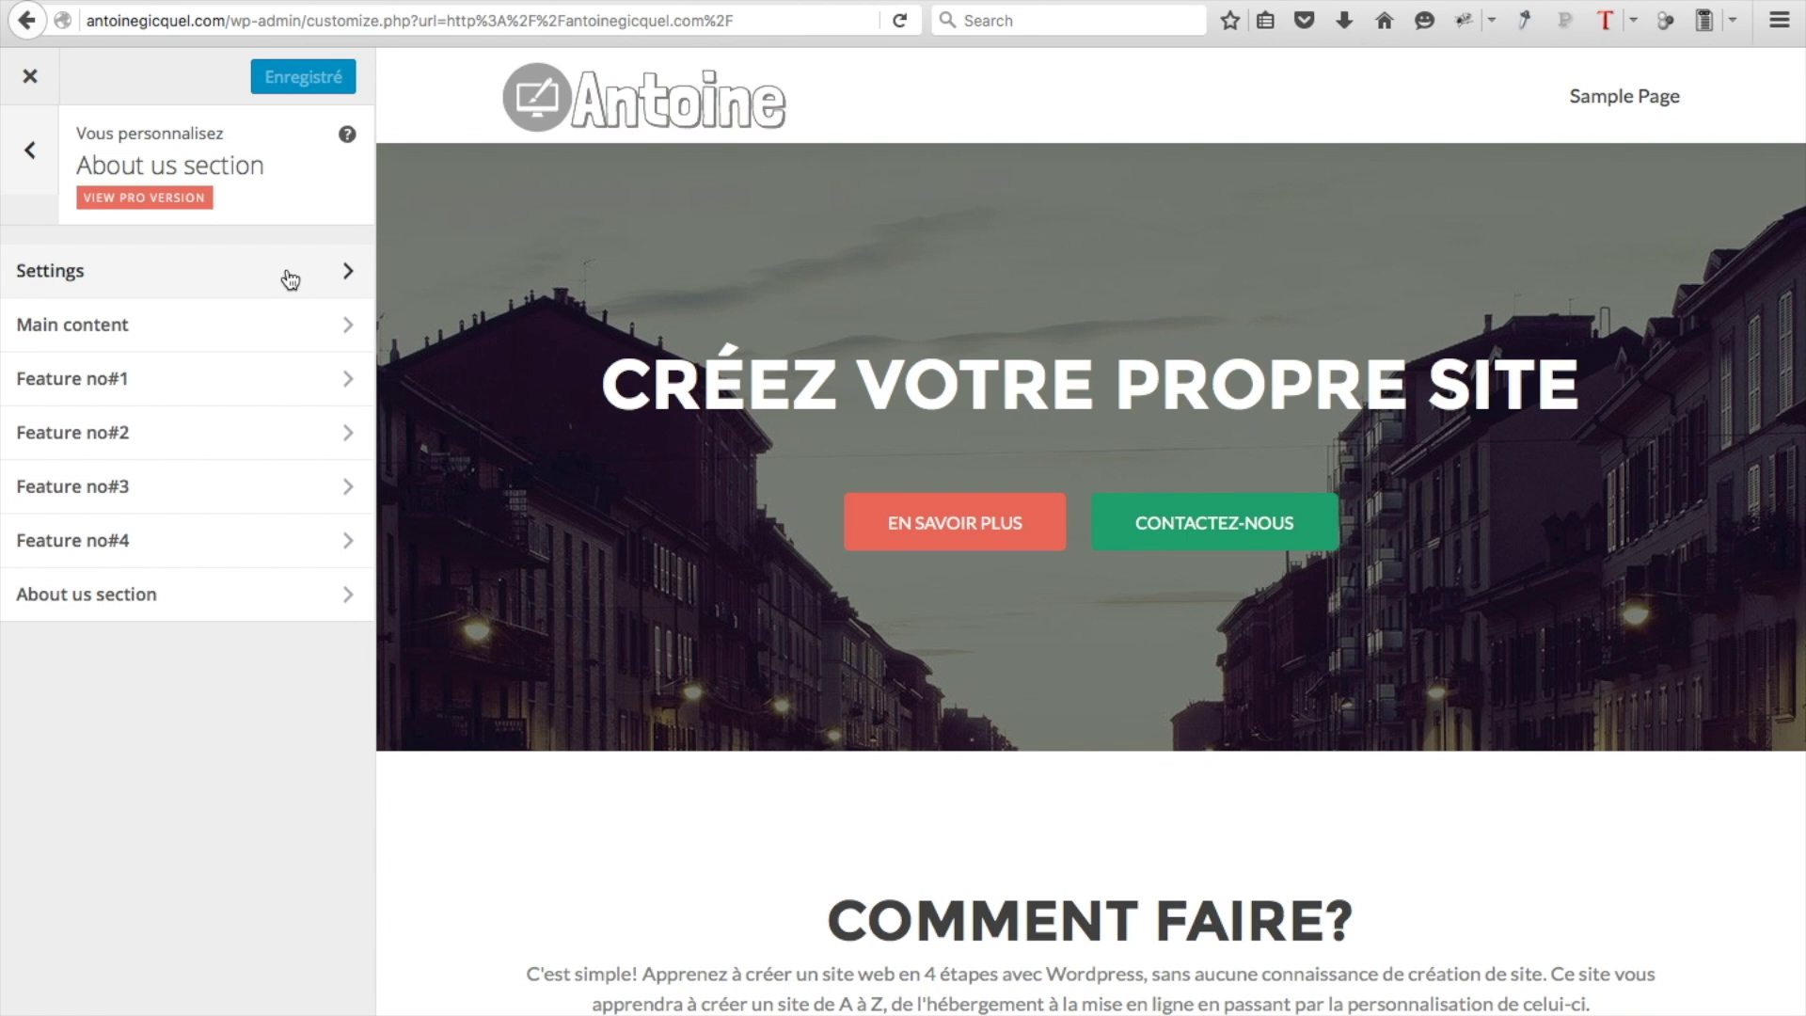
scroll(725, 702, "down", 8)
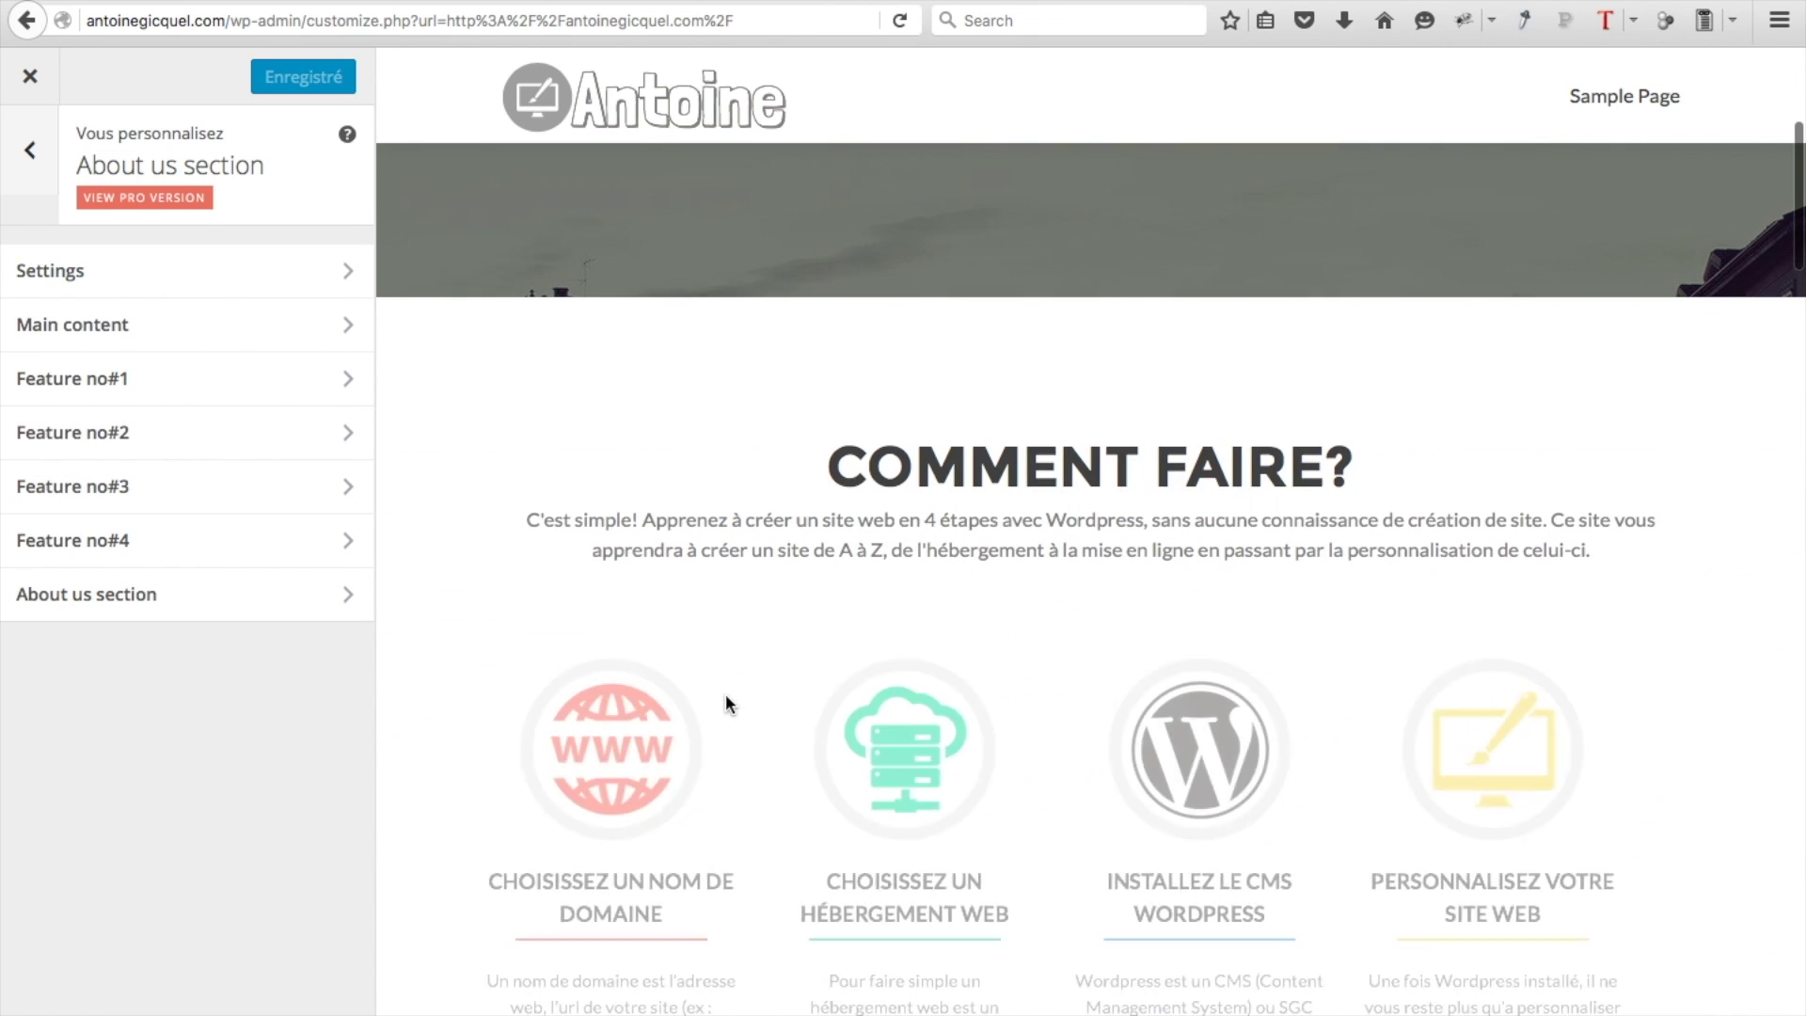
scroll(725, 703, "down", 8)
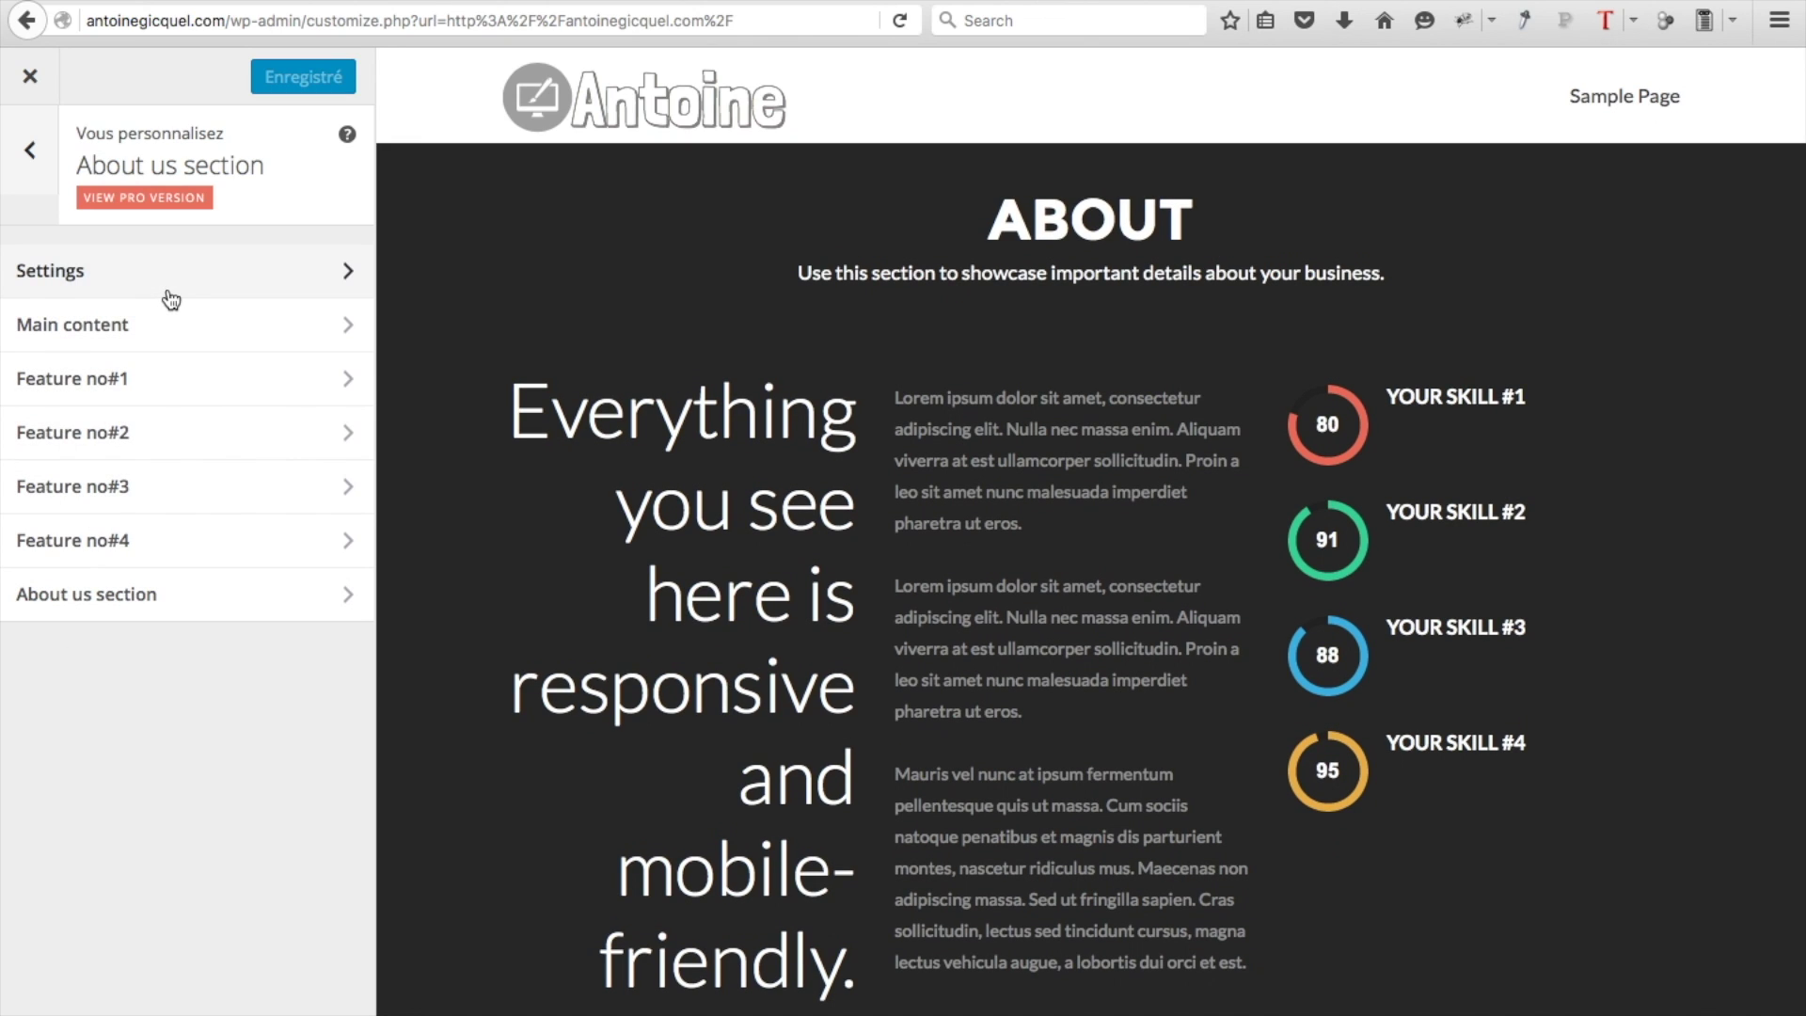
left_click(157, 262)
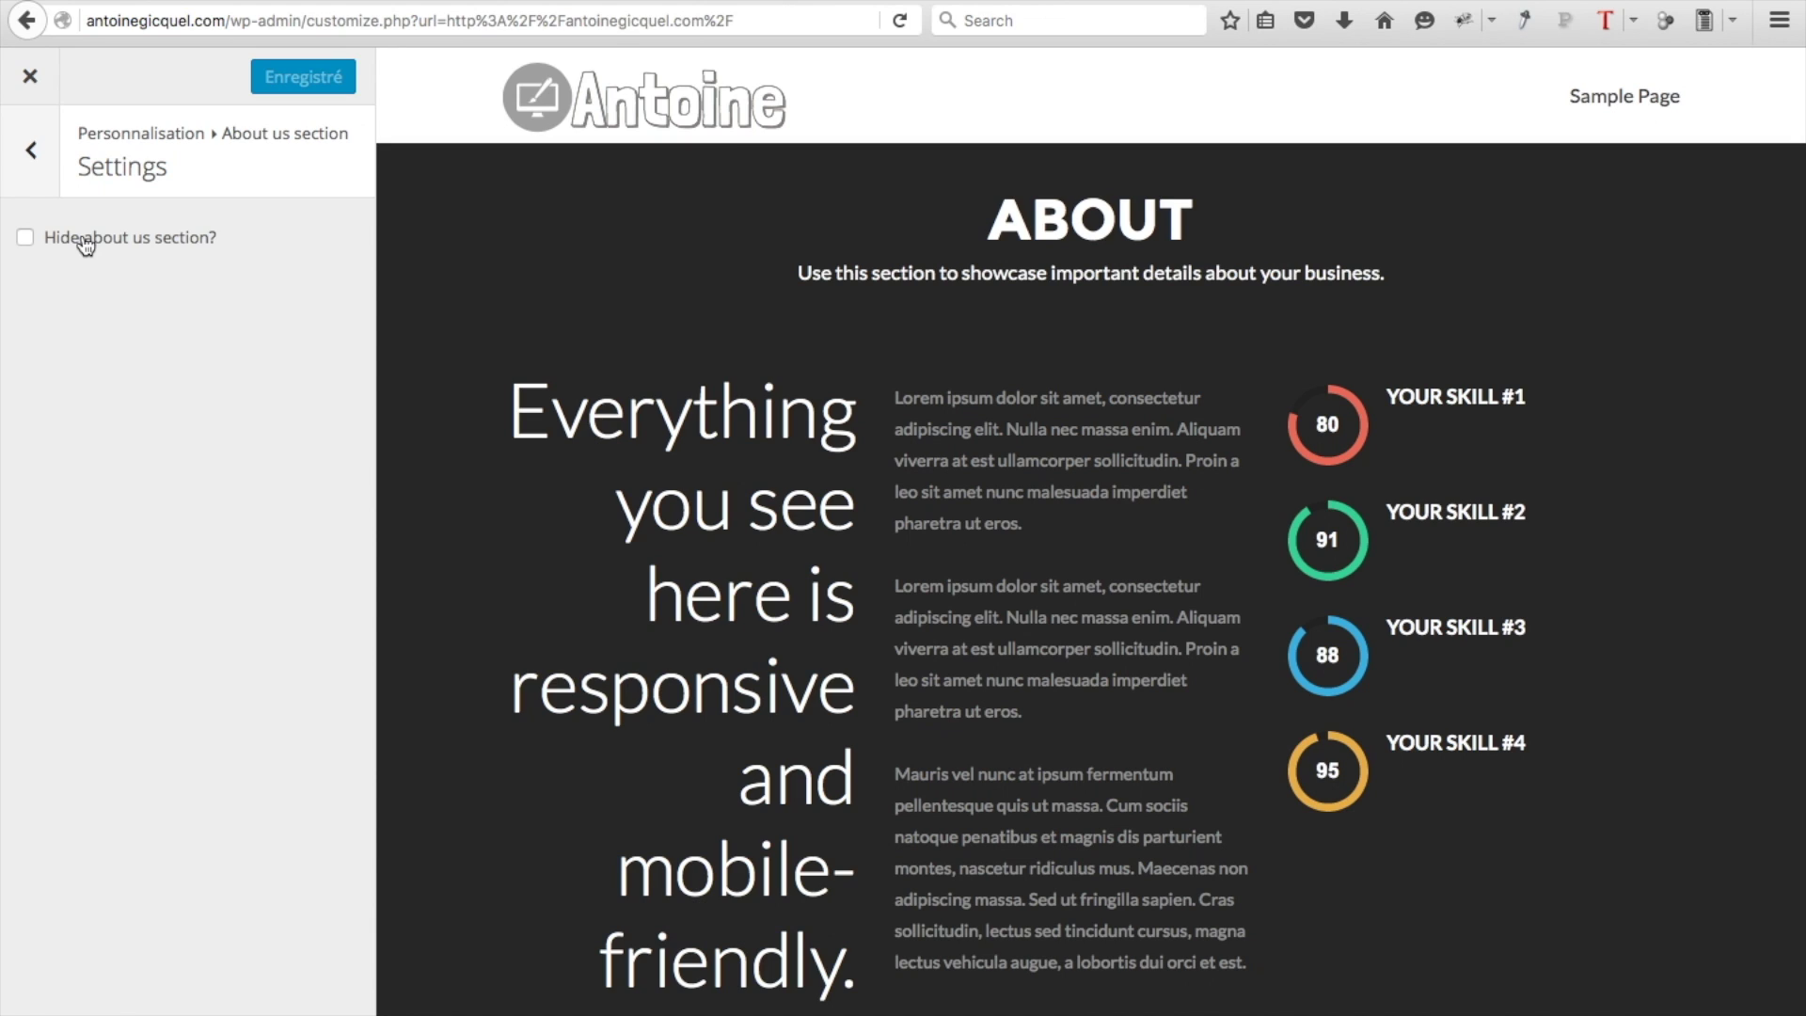
left_click(31, 150)
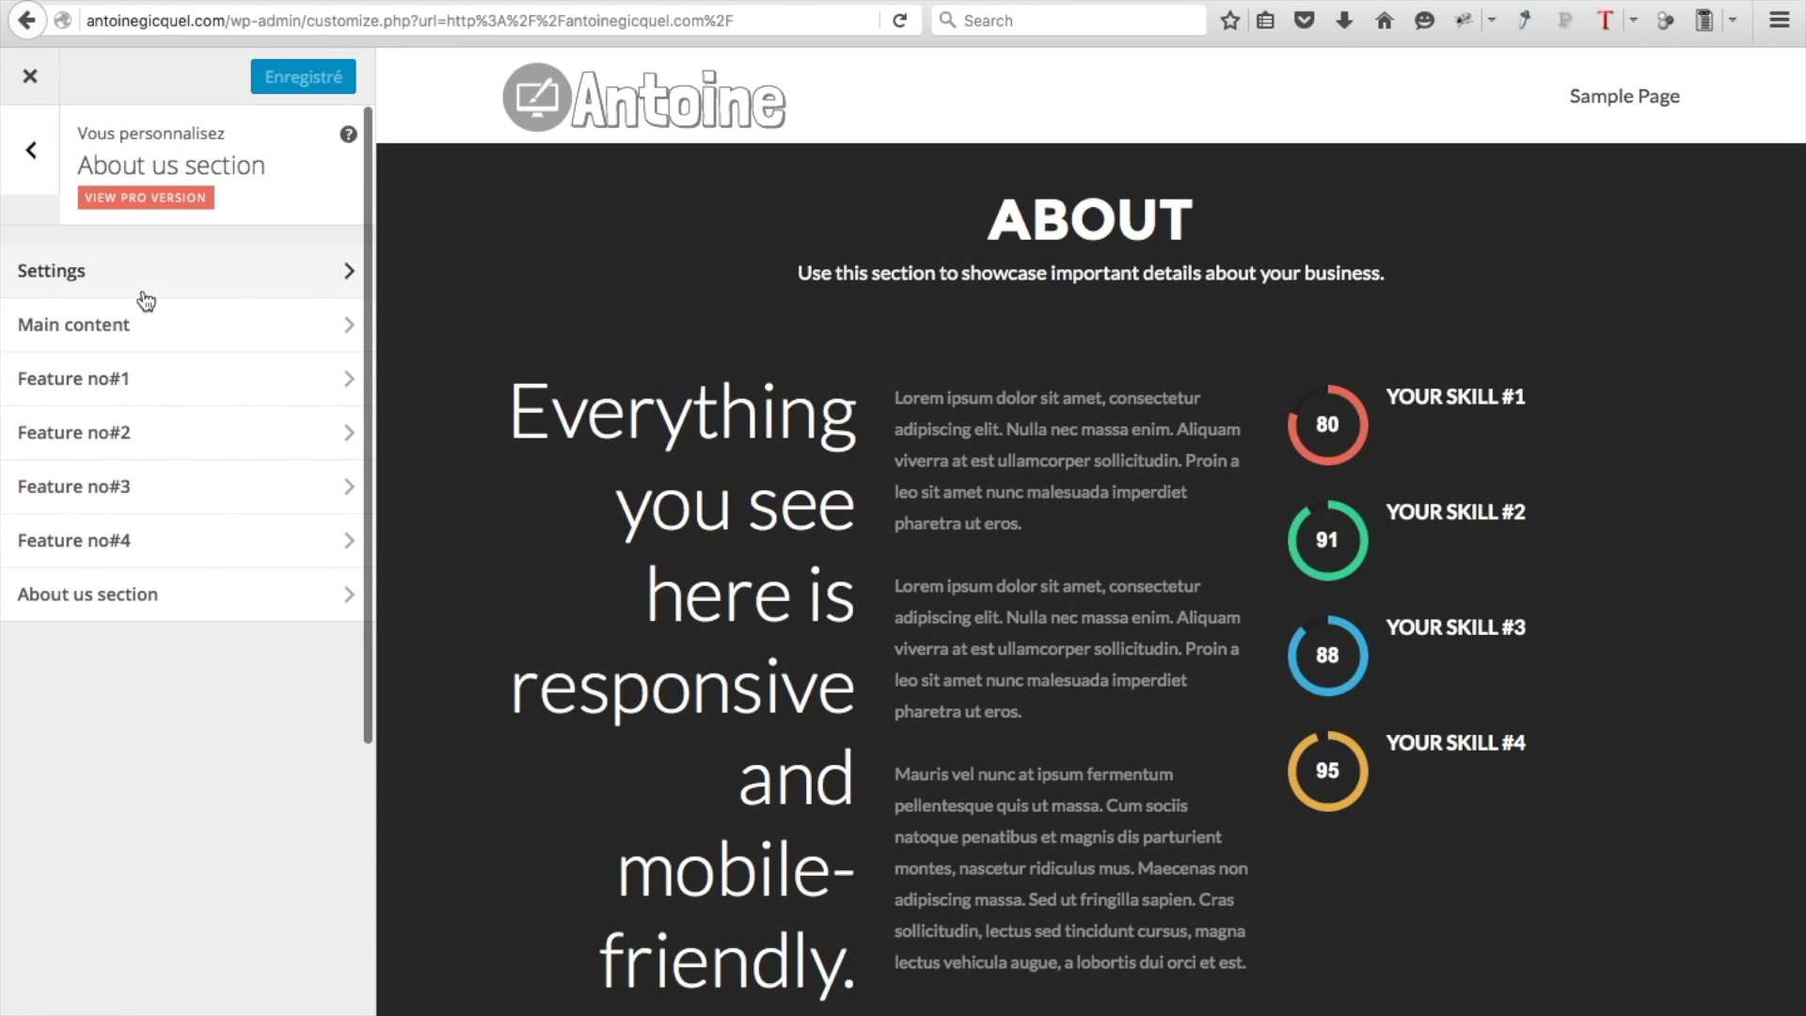
left_click(189, 345)
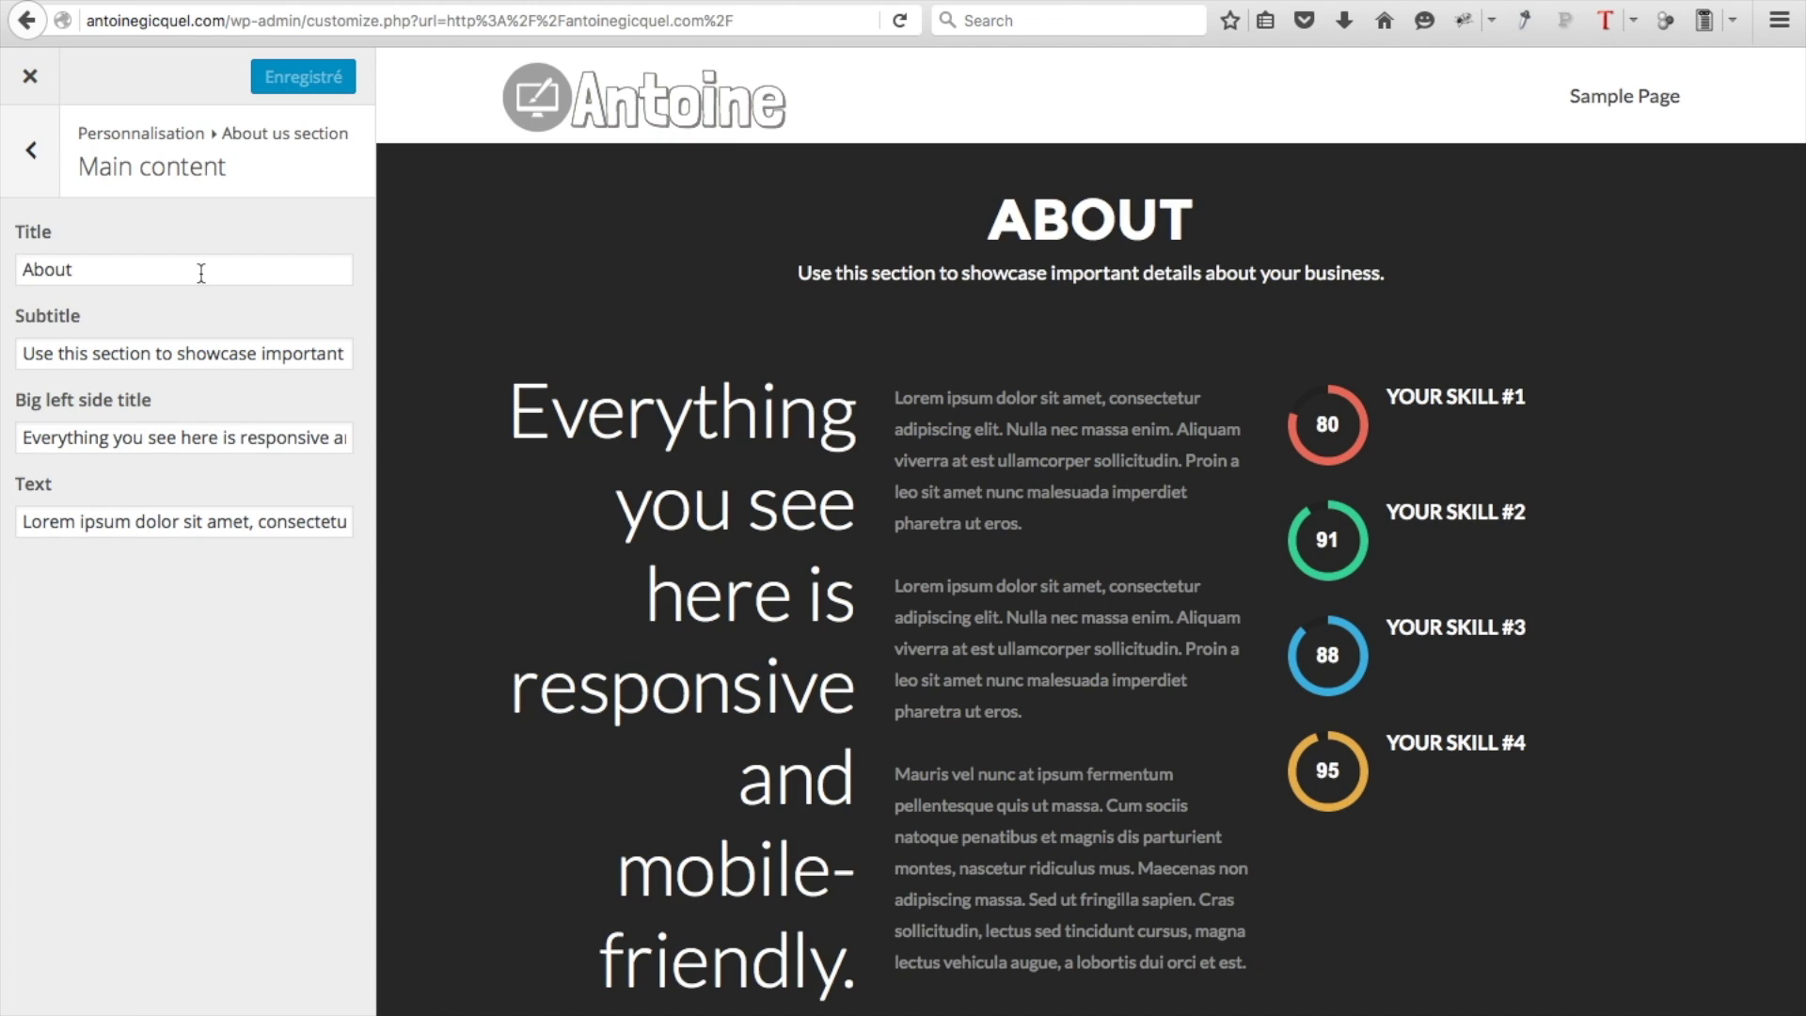
Title the About section 'A propos', clear its subtitle, and set the big heading 'Installation et création de site web'
double_click(134, 274)
type("A propos")
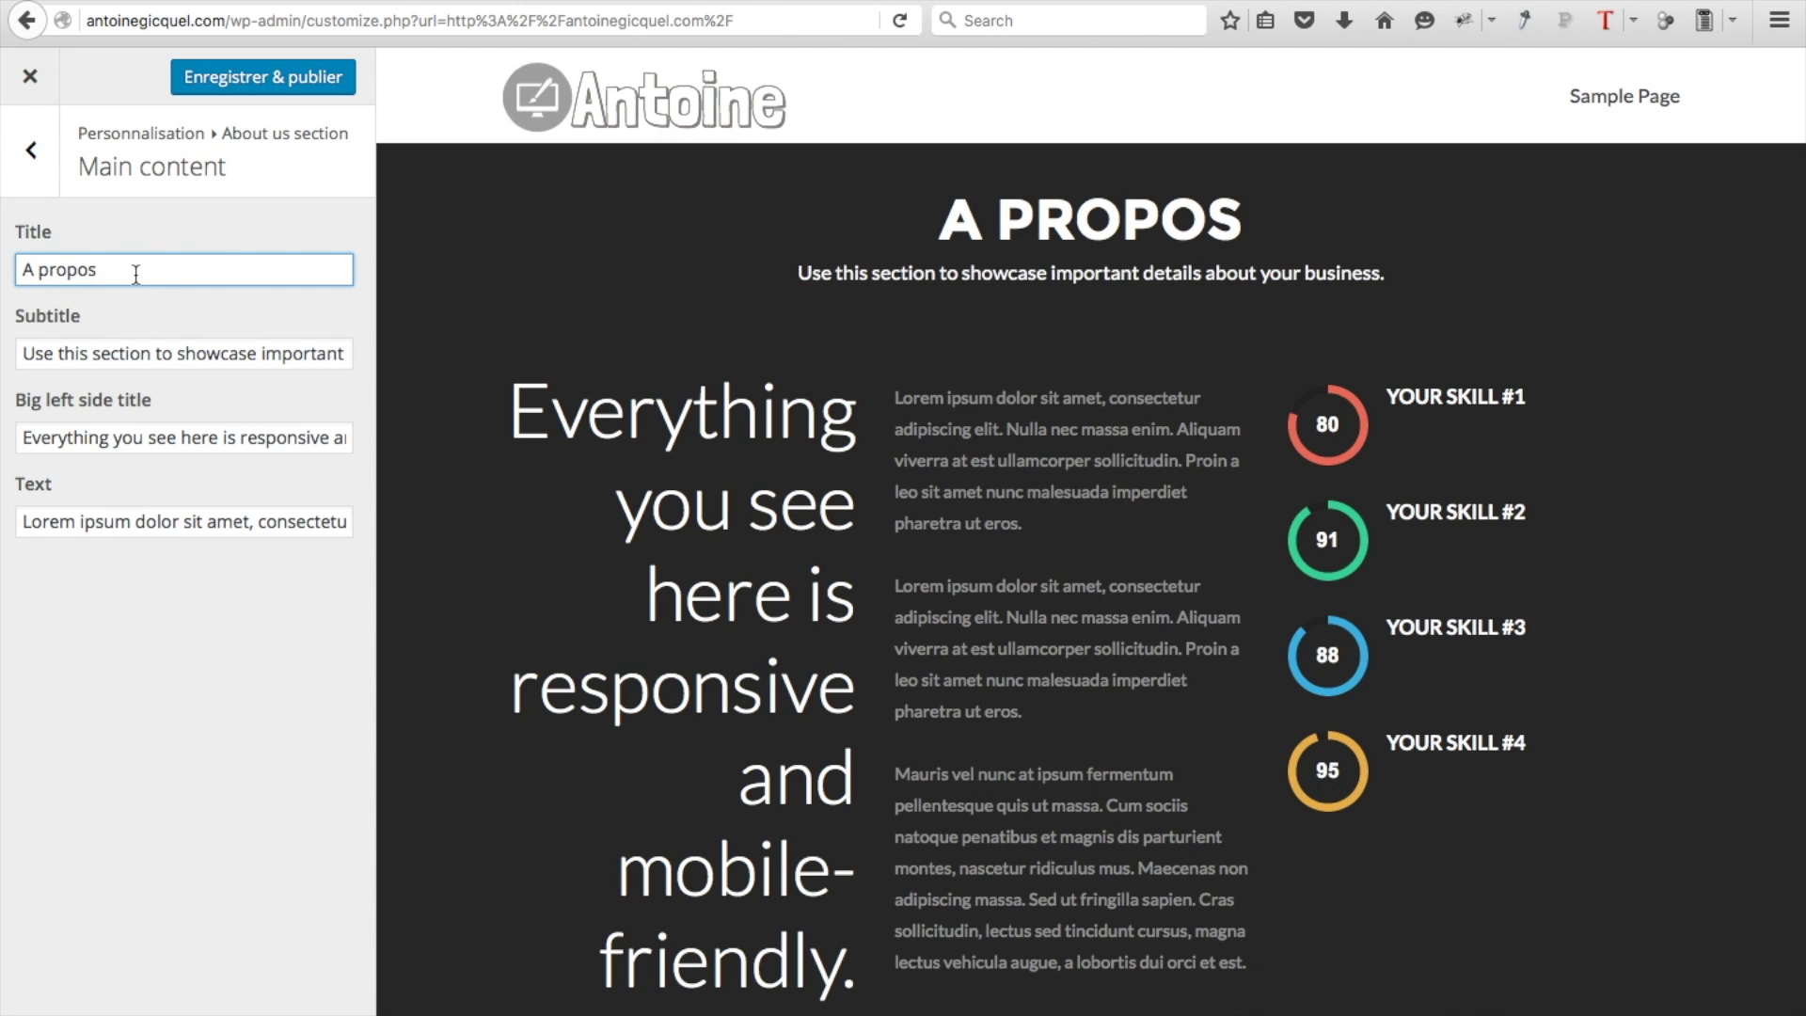
triple_click(198, 358)
key("BackSpace")
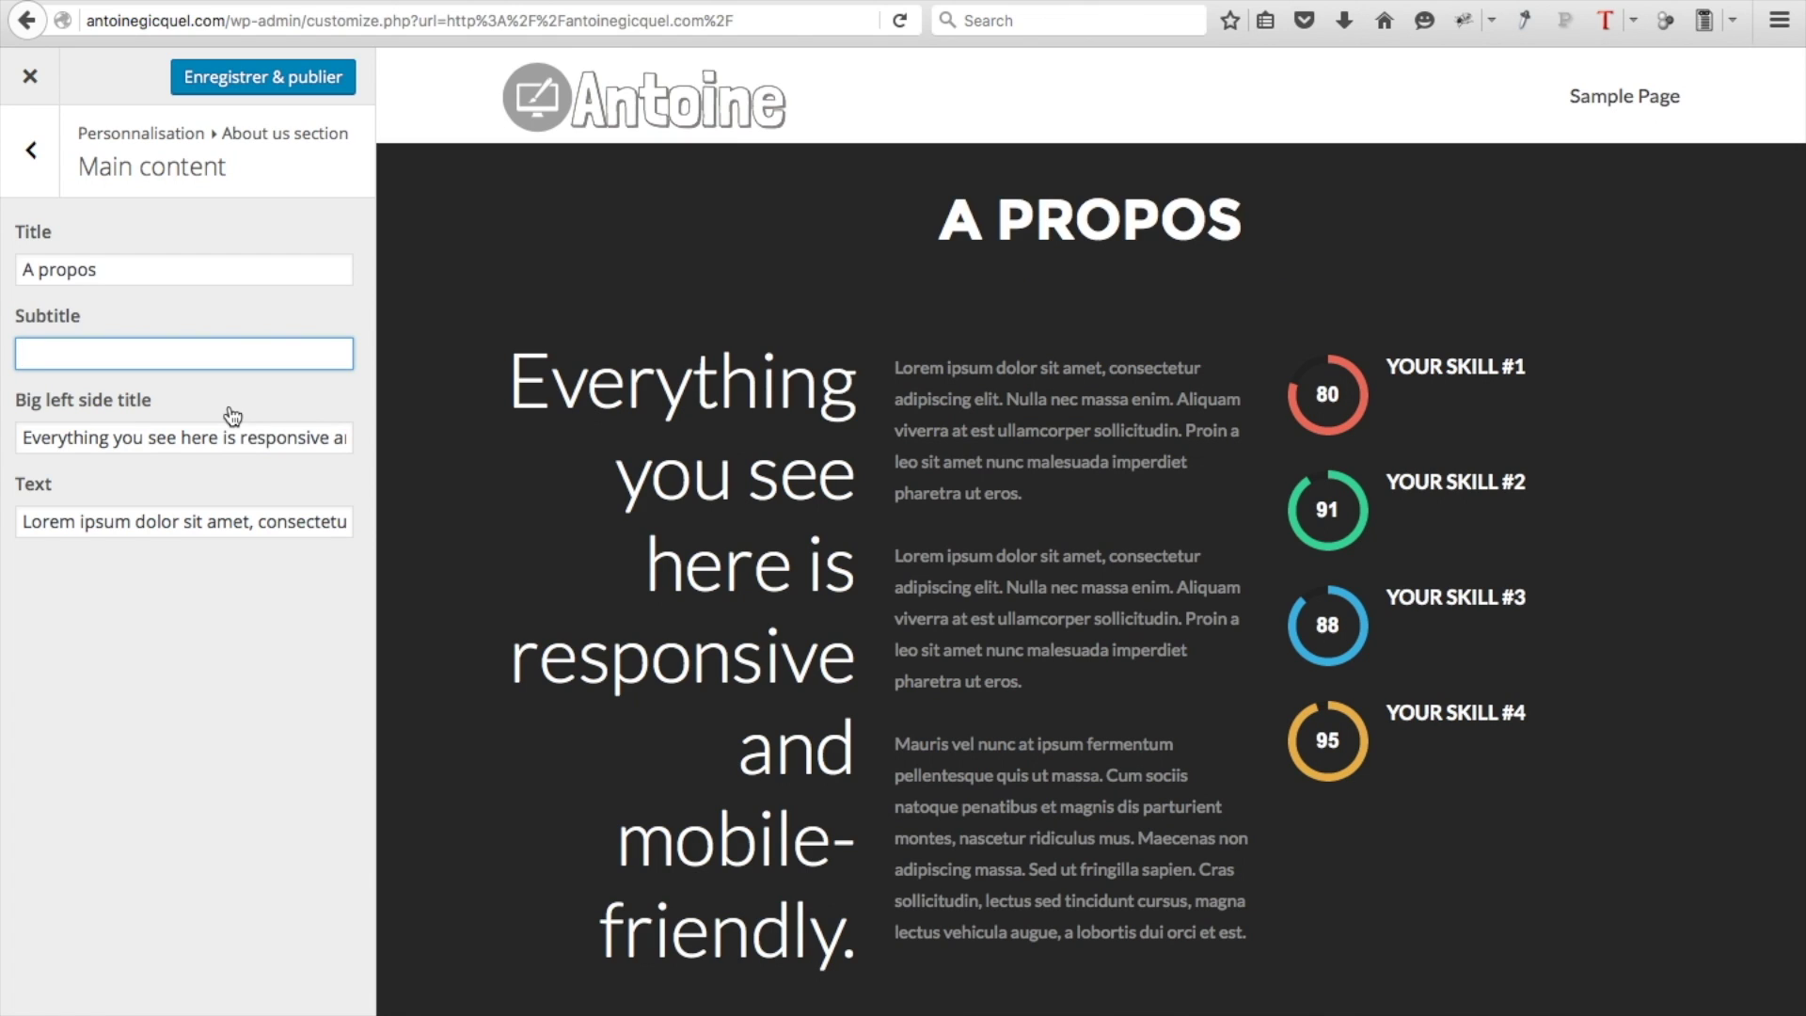
triple_click(206, 437)
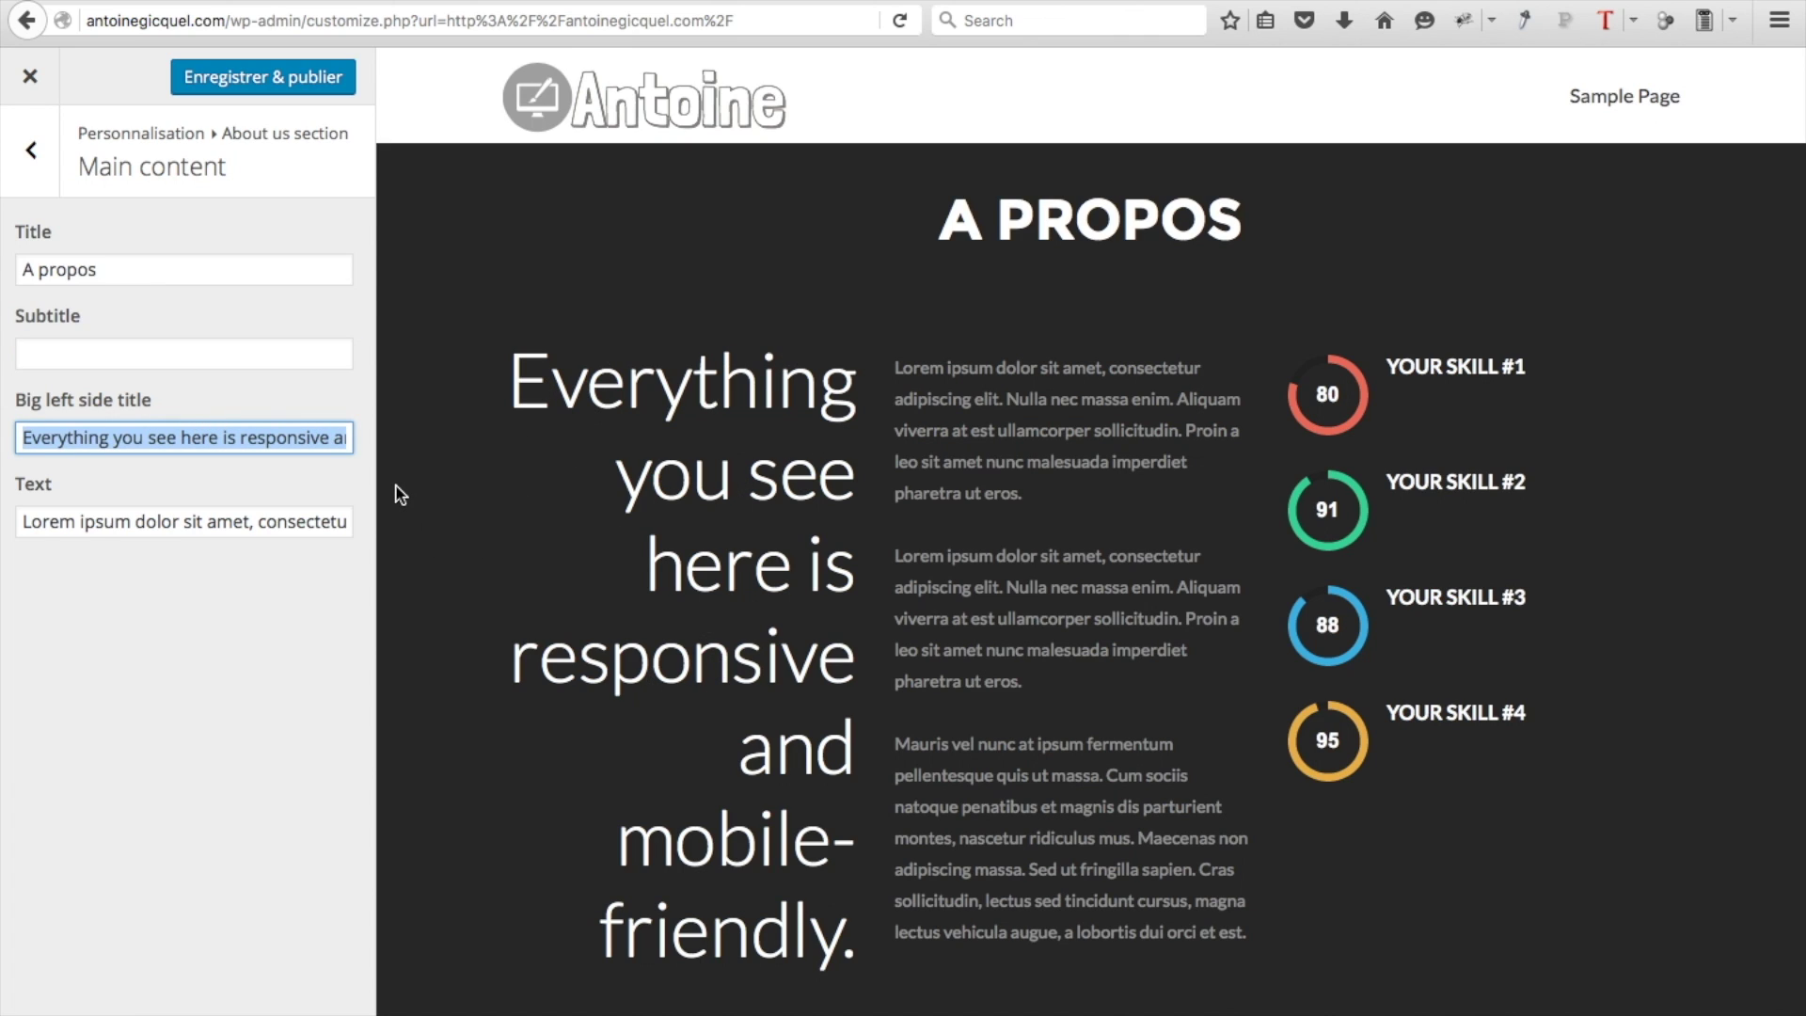
type("Installation et création de site web")
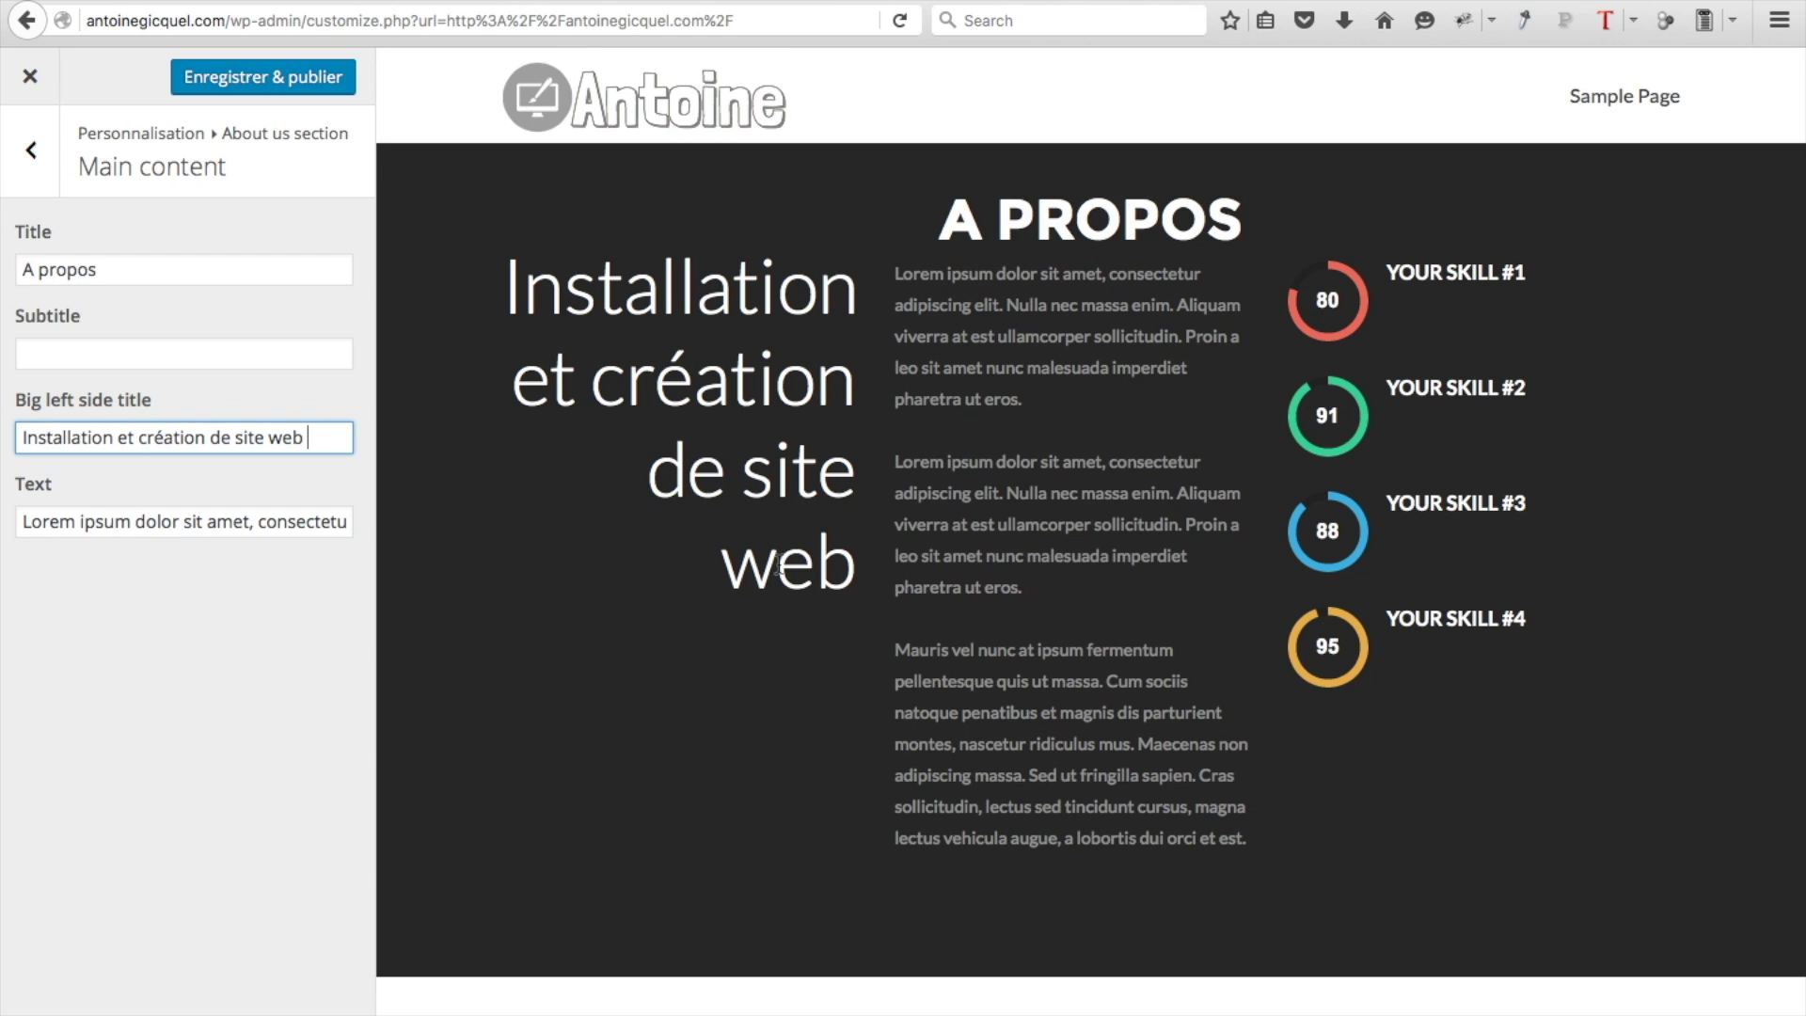
Replace the About text with the two copied paragraphs followed by <br>
triple_click(269, 523)
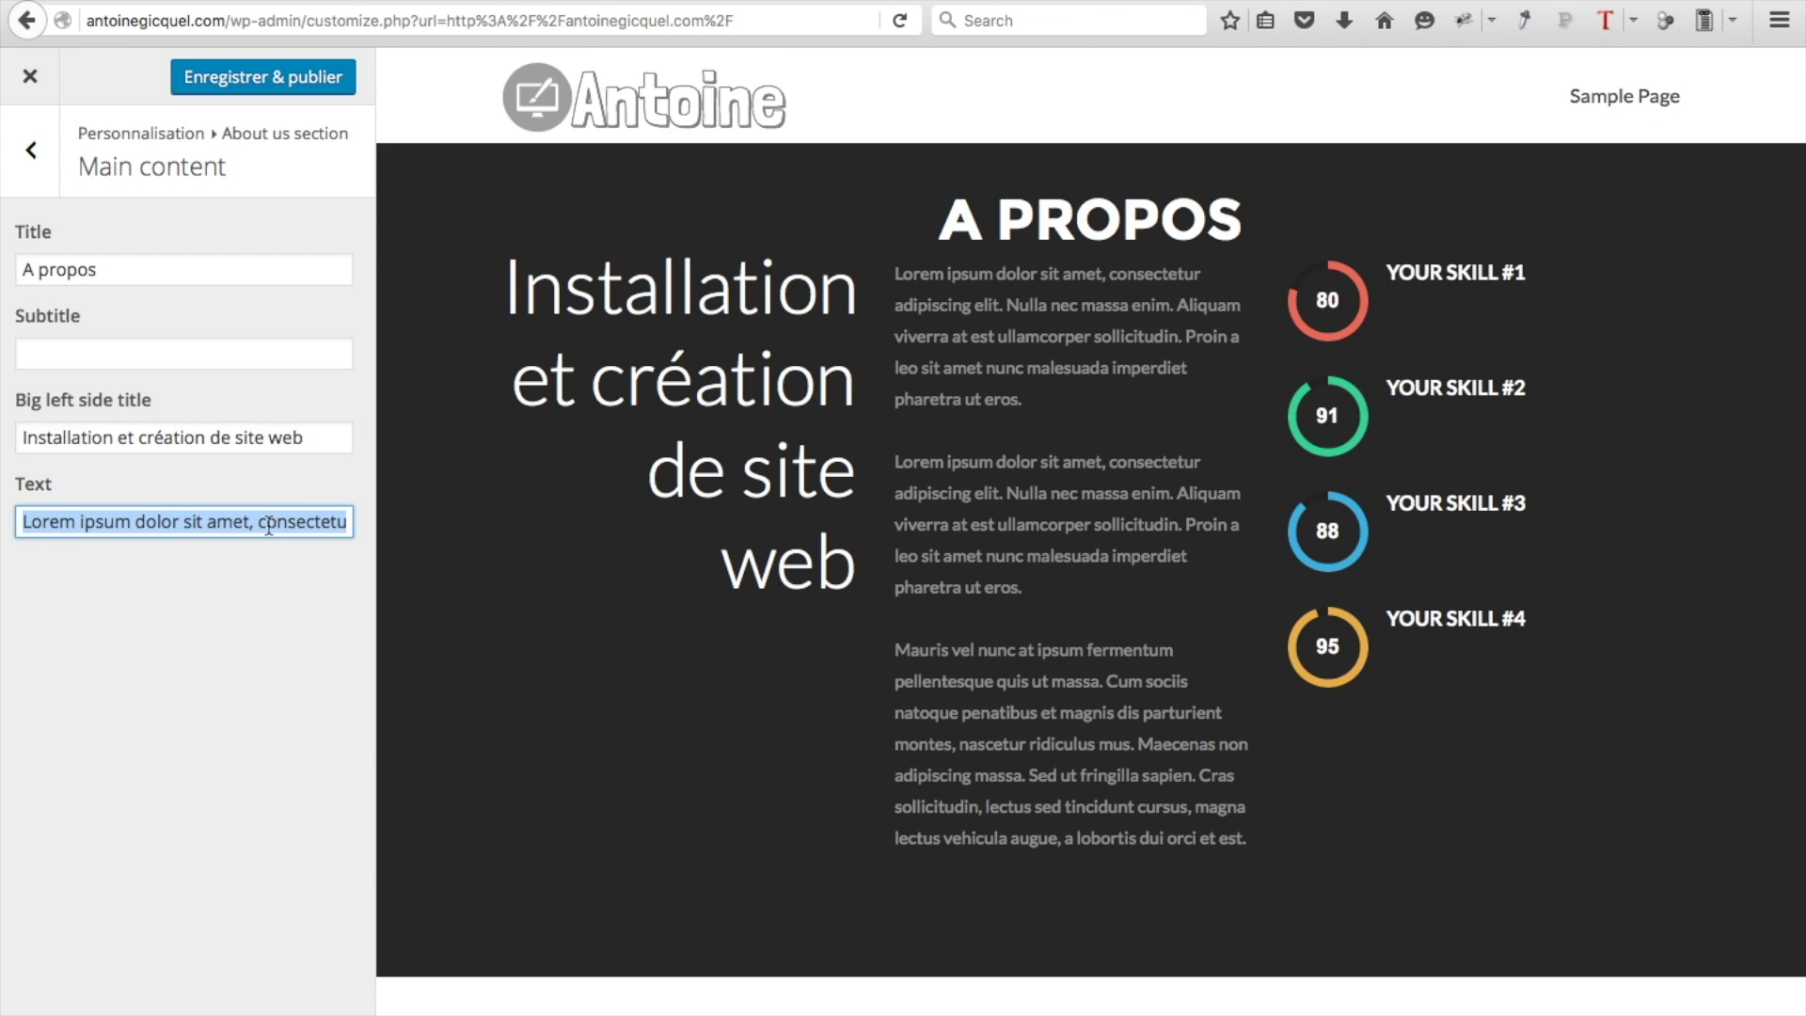
left_click_drag(1025, 588, 893, 292)
key("ctrl+c")
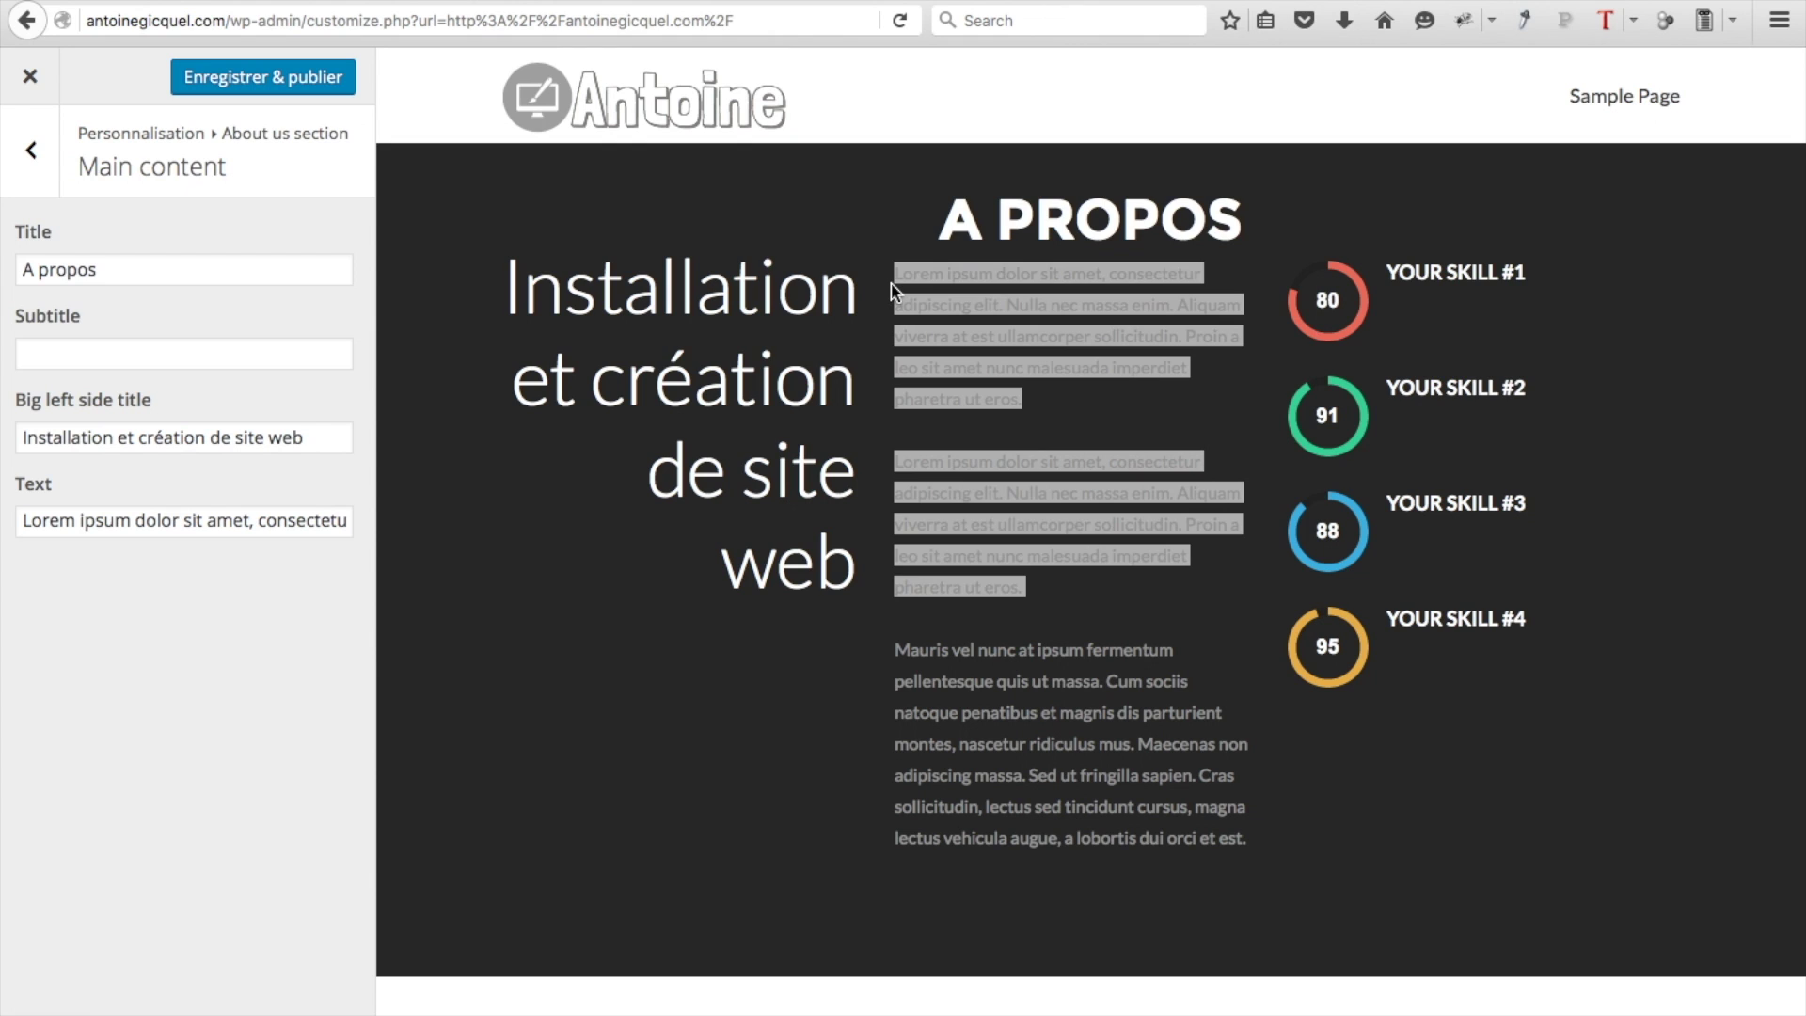
double_click(282, 513)
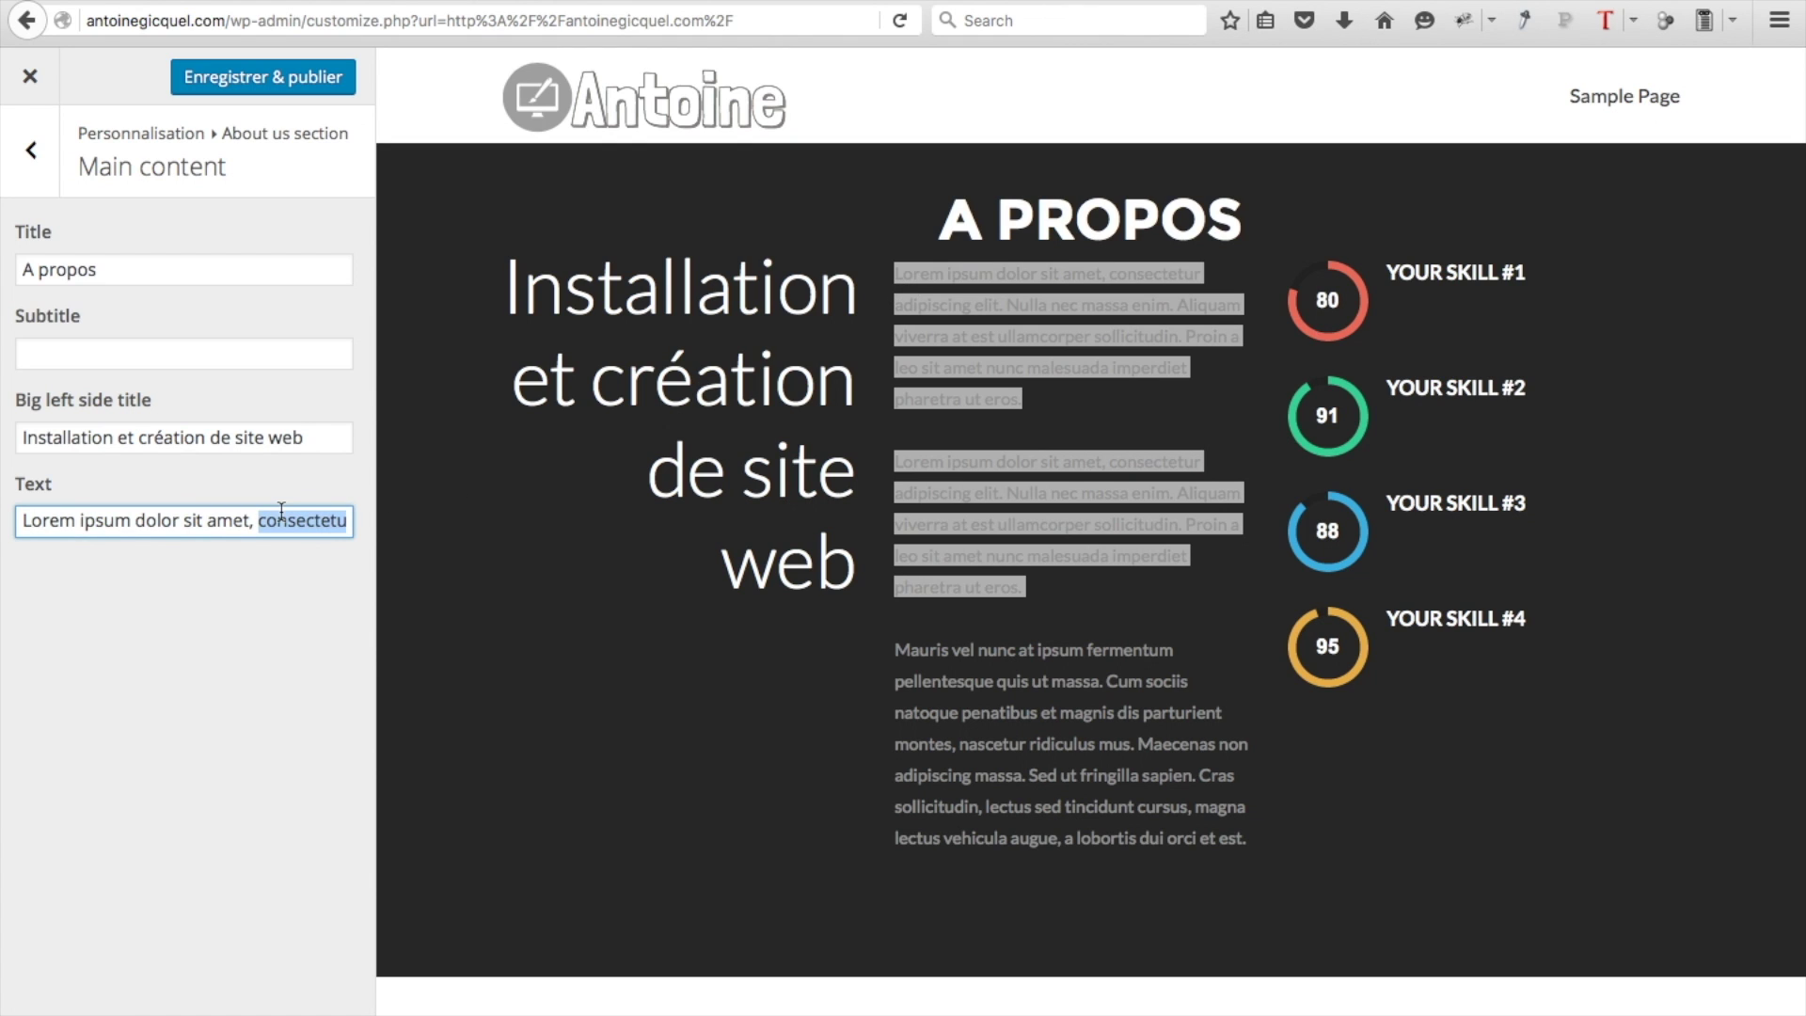
triple_click(256, 524)
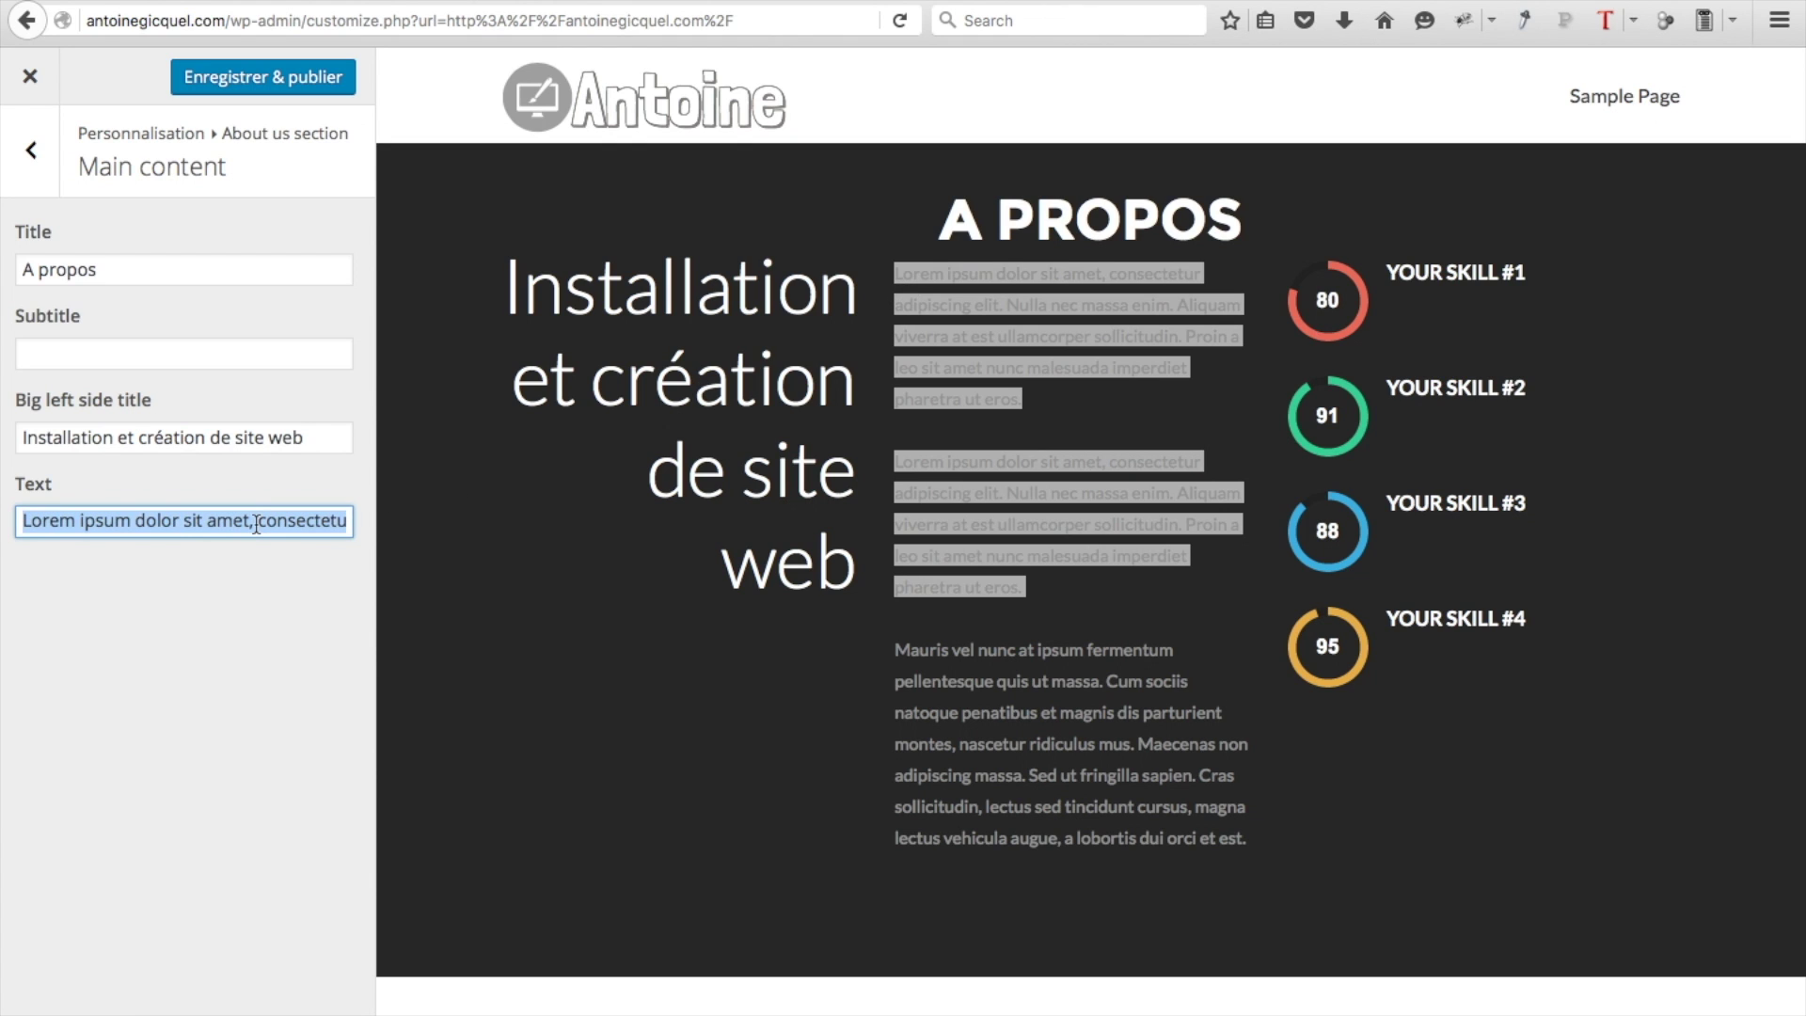
key("ctrl+v")
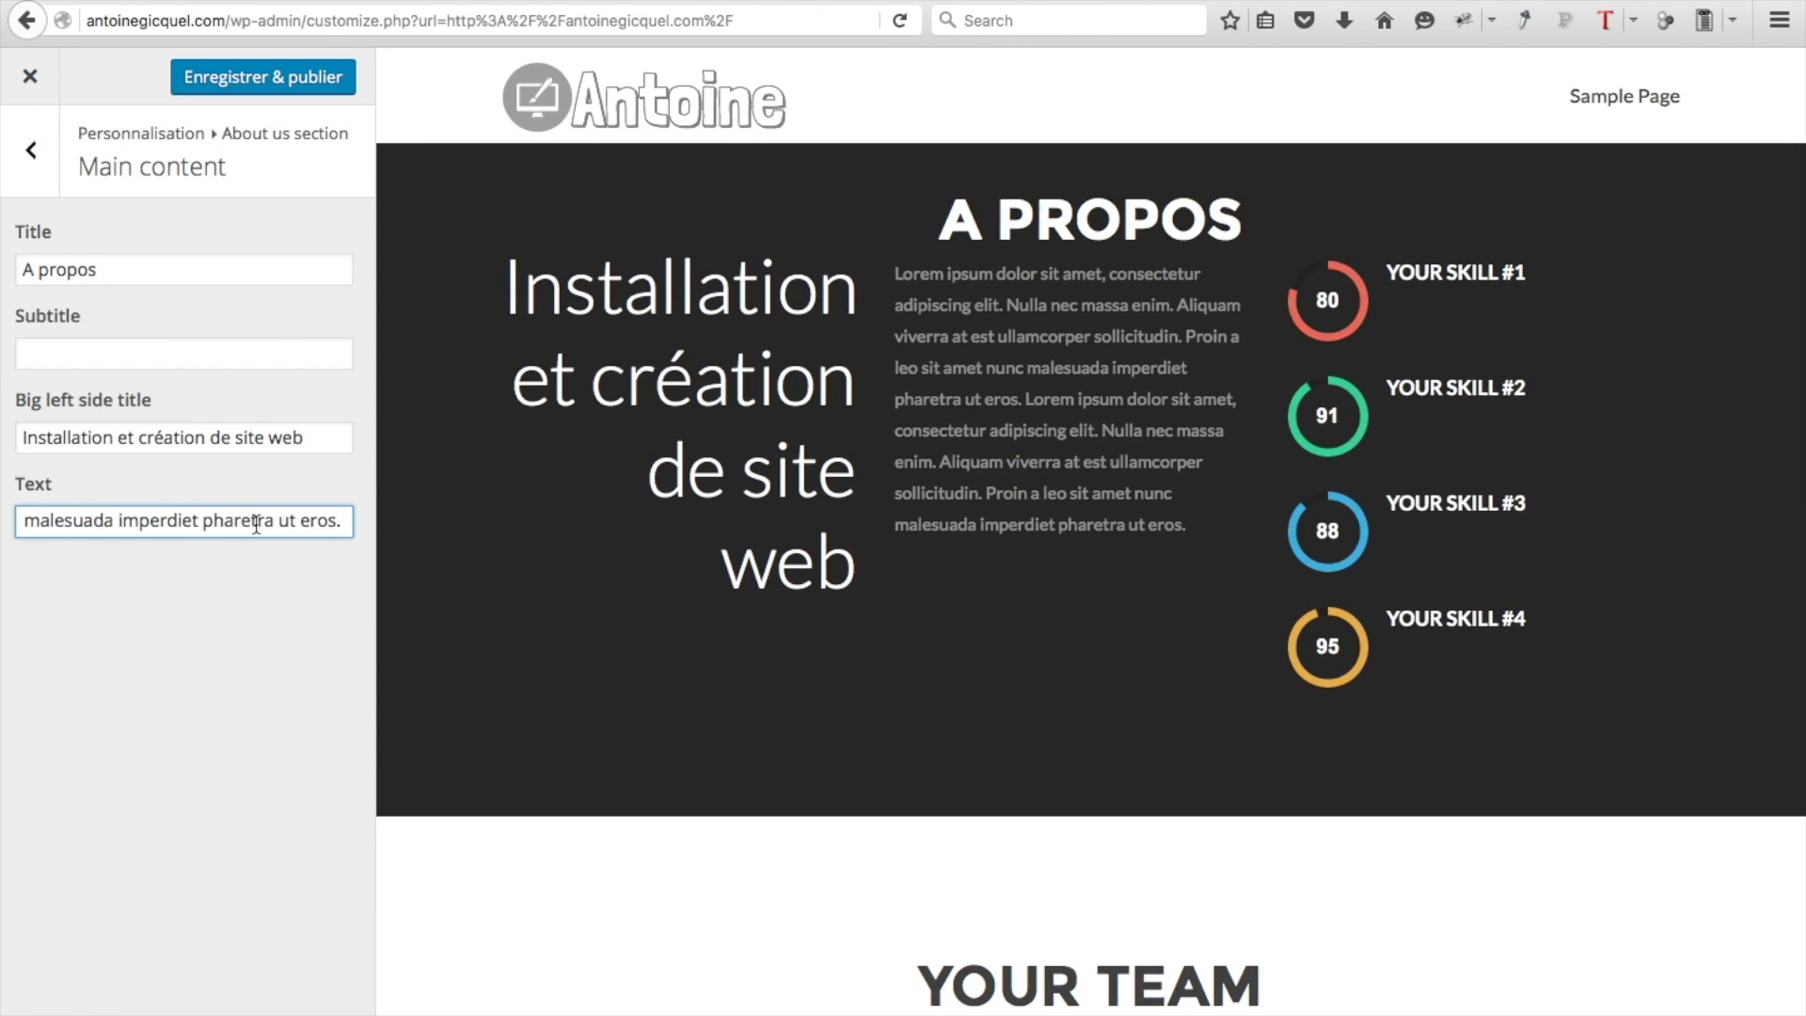
type("<br>")
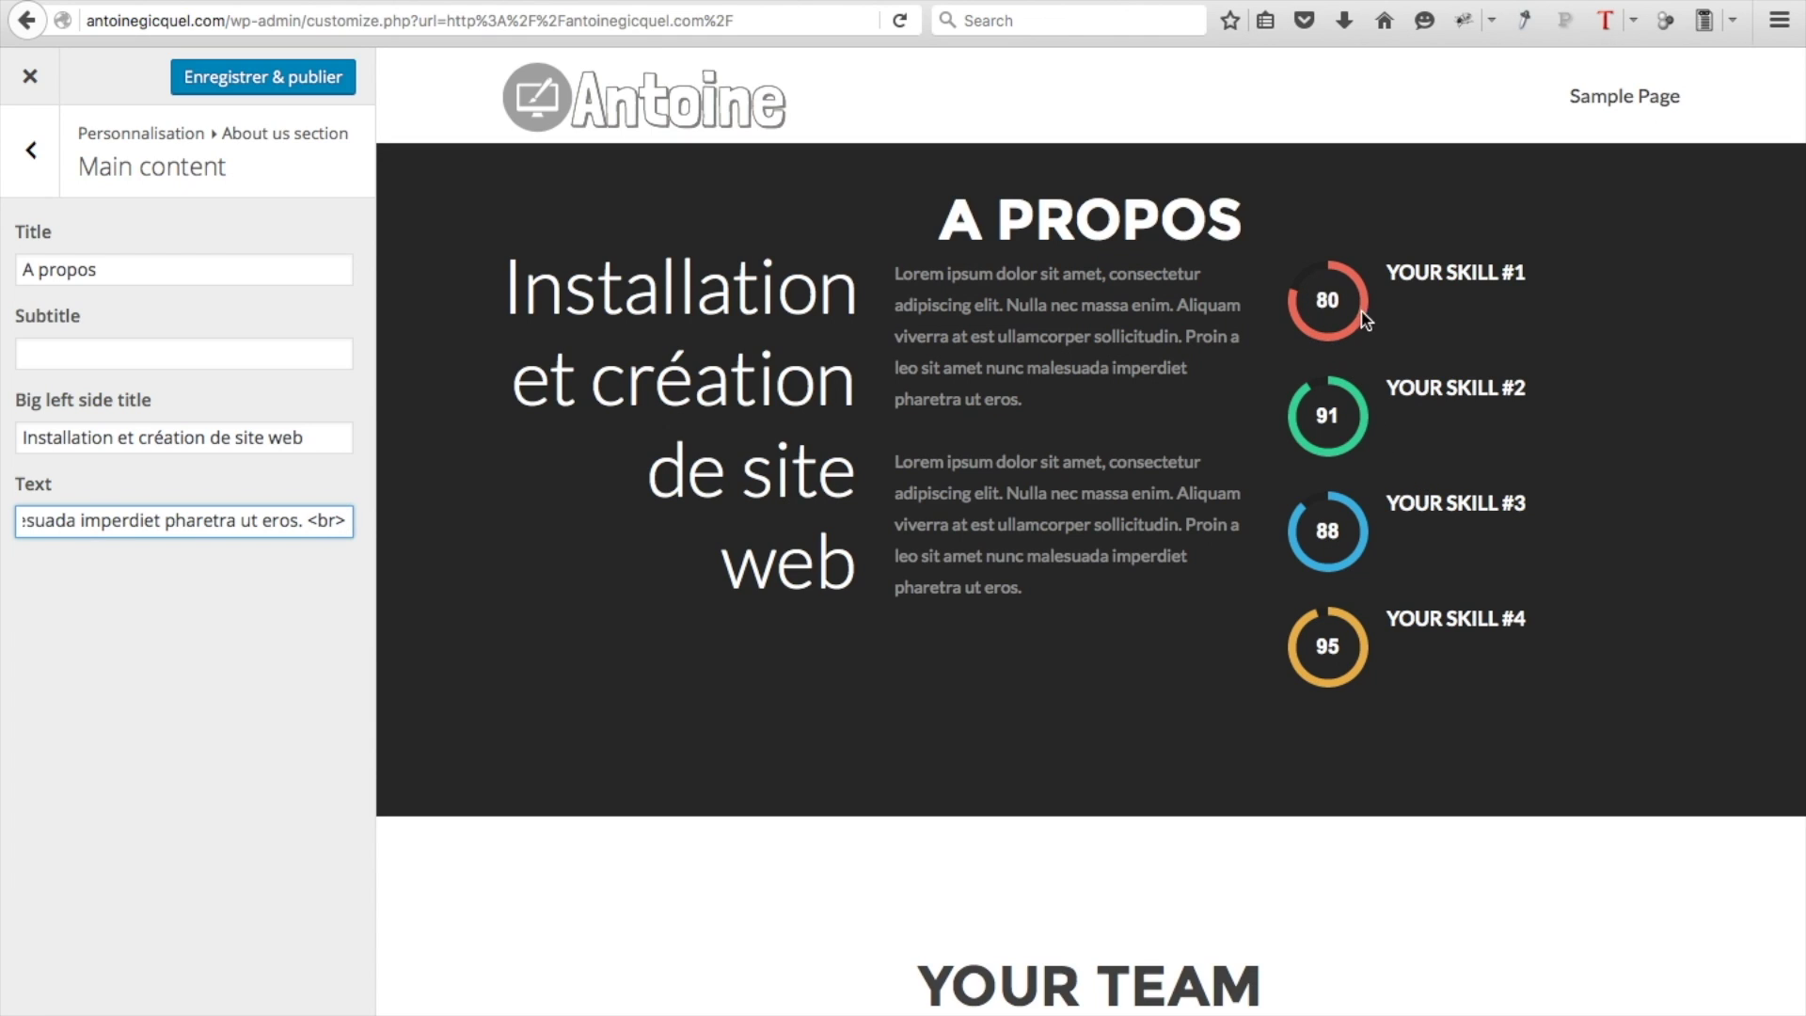
left_click(31, 150)
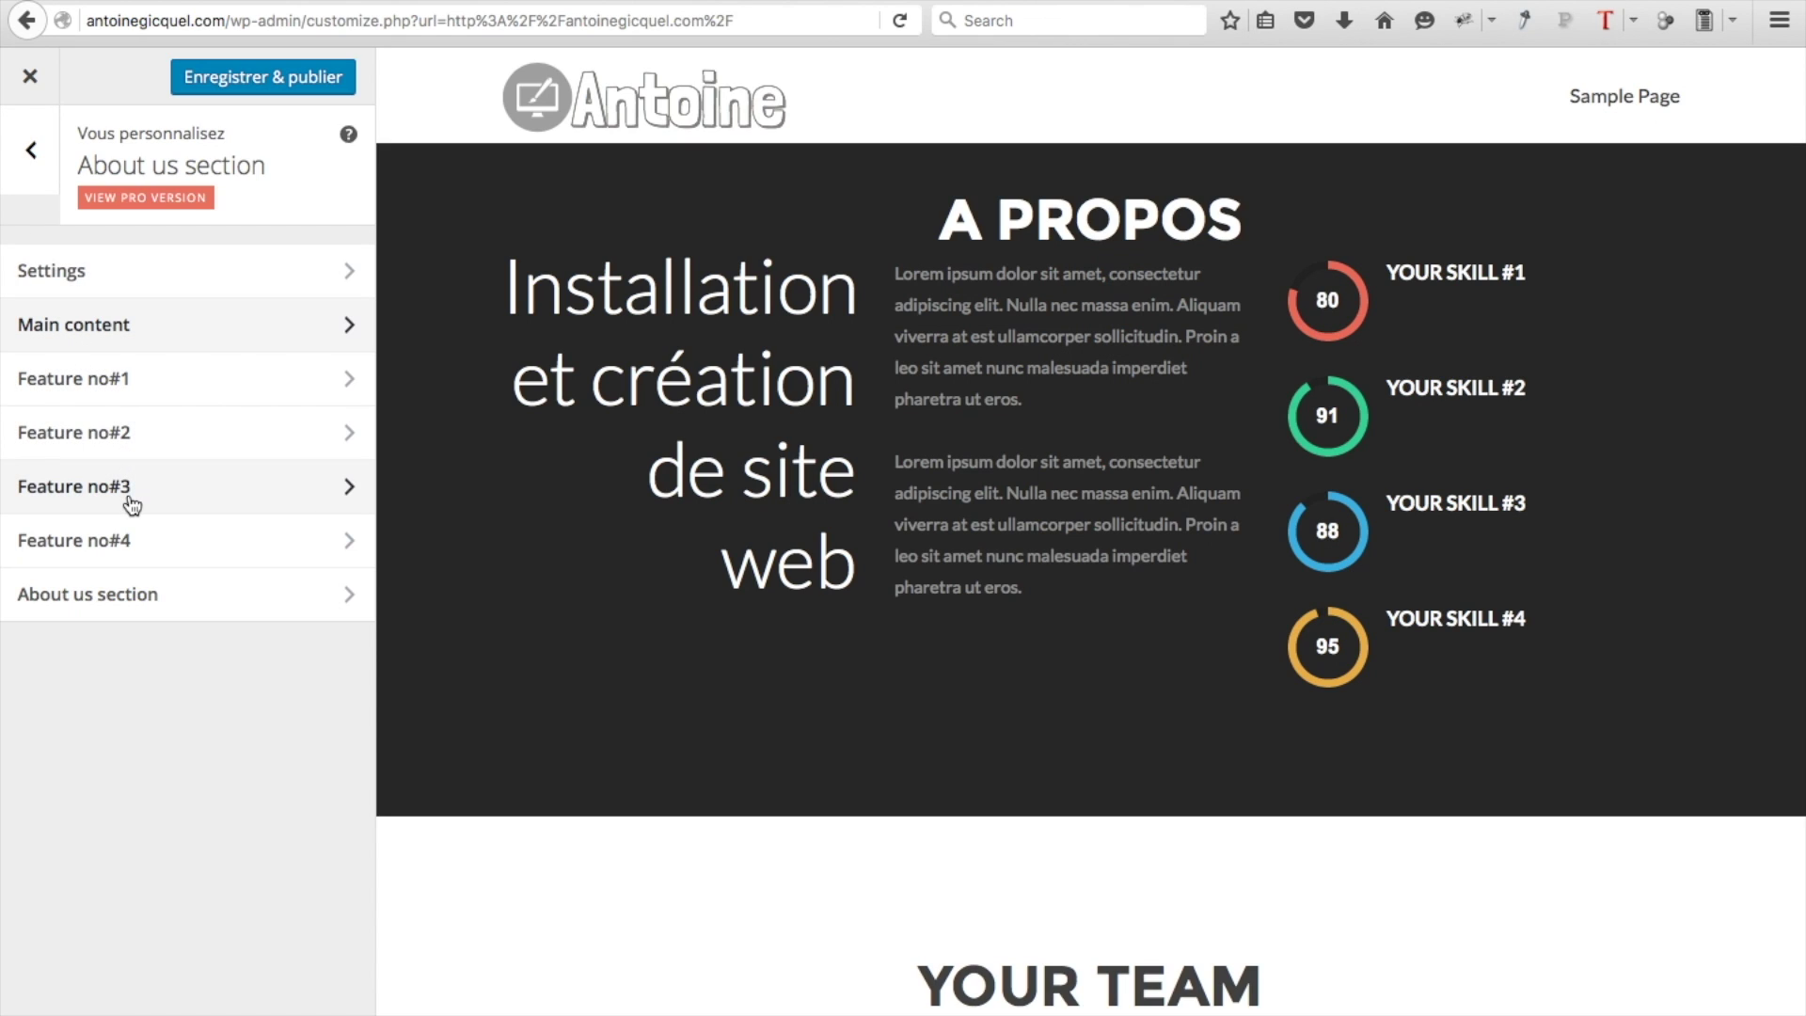
Clear the fourth skill's 95 percentage and its YOUR SKILL #4 title
left_click(191, 547)
double_click(85, 437)
key("BackSpace")
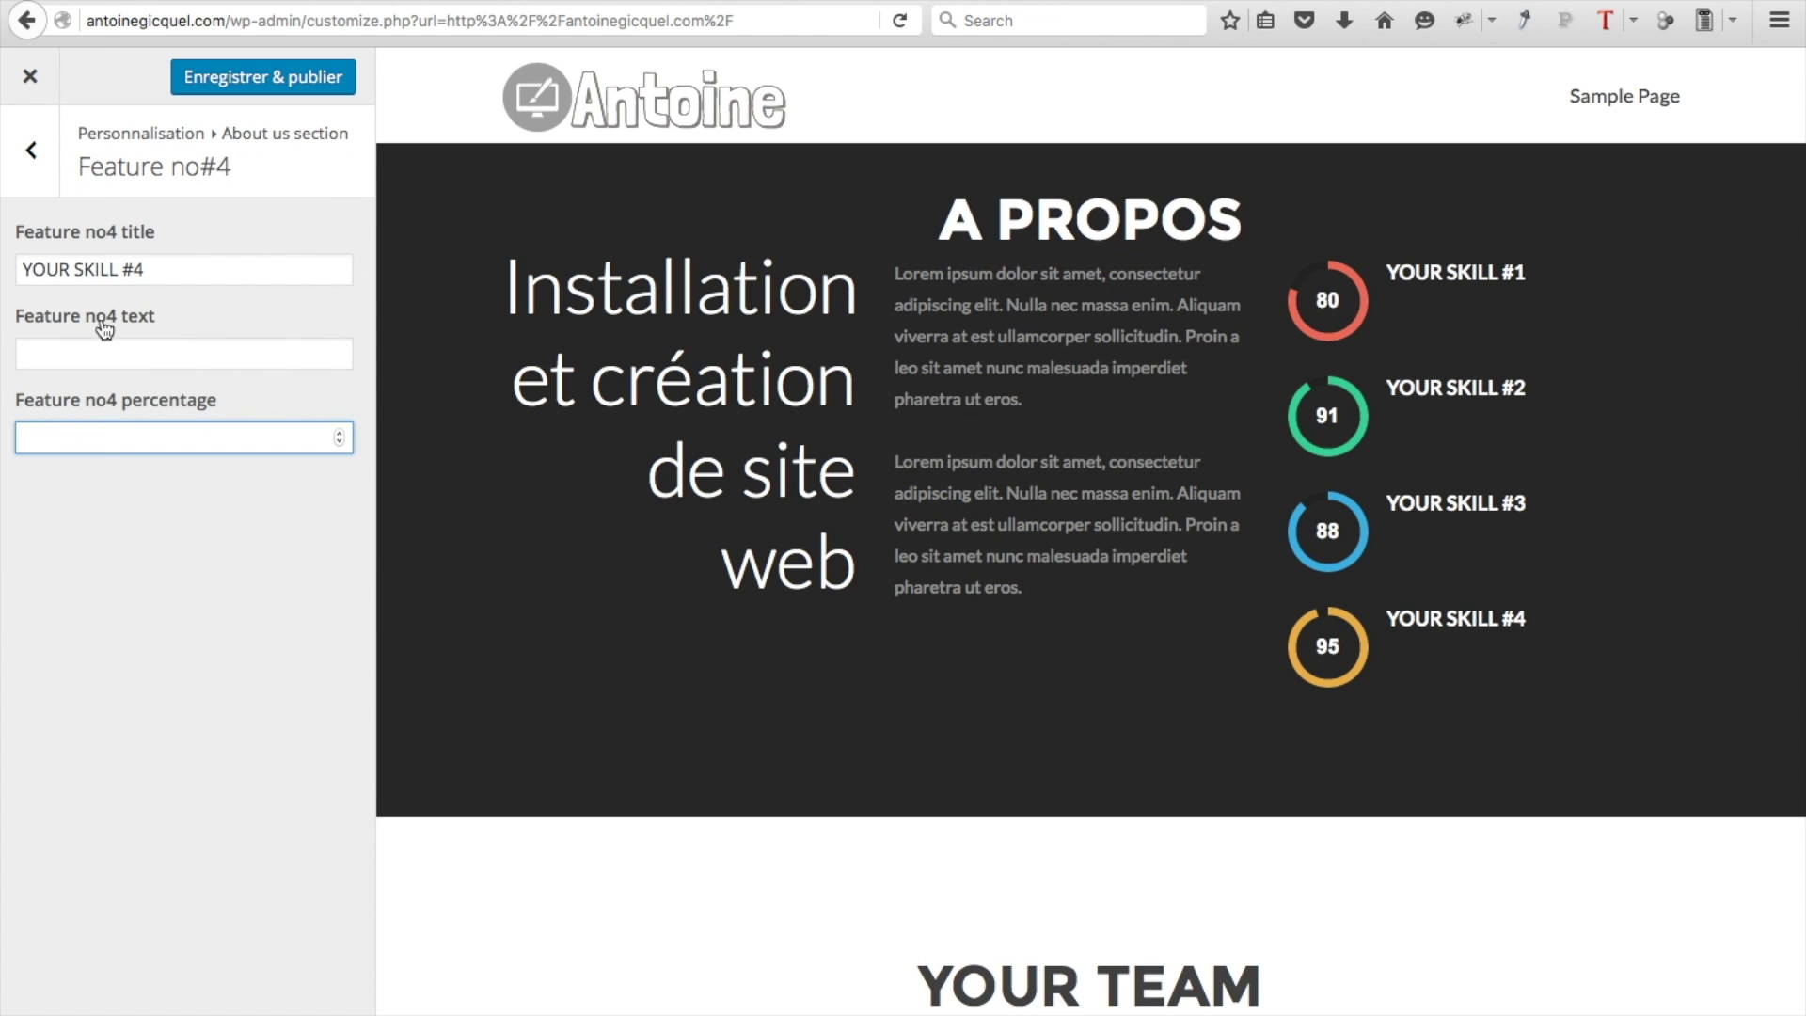
double_click(174, 272)
triple_click(174, 272)
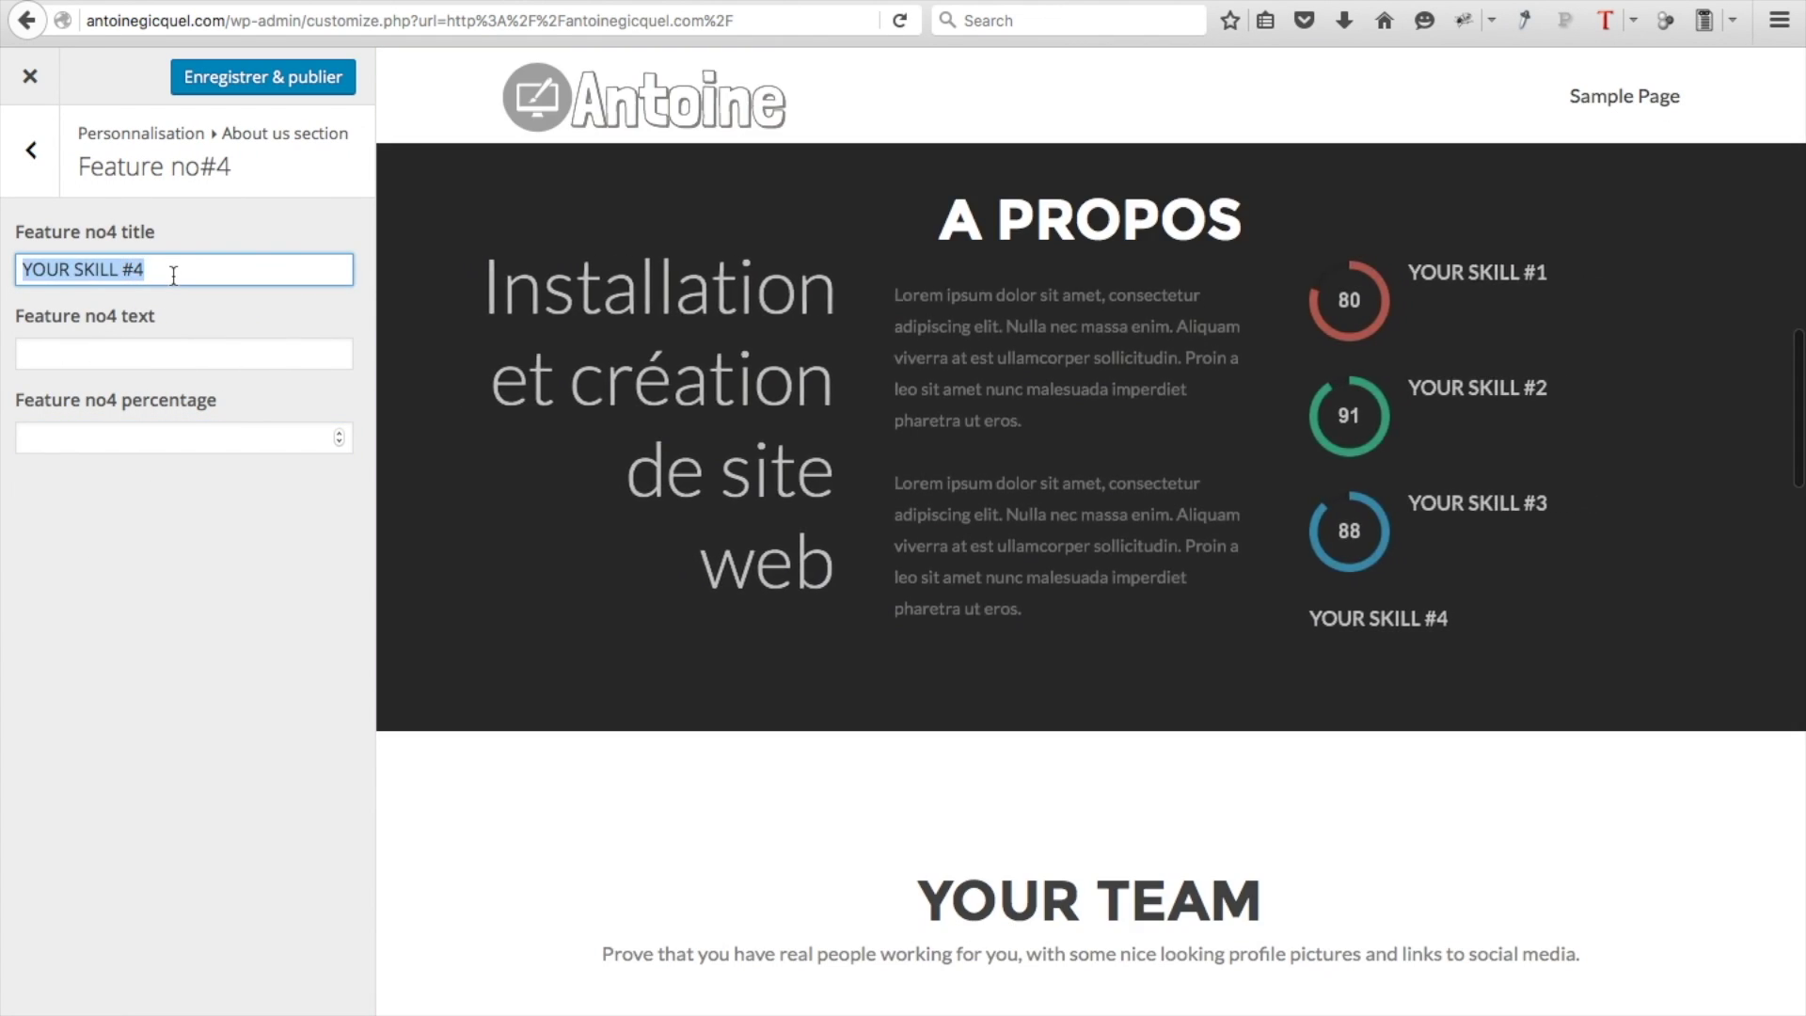
key("BackSpace")
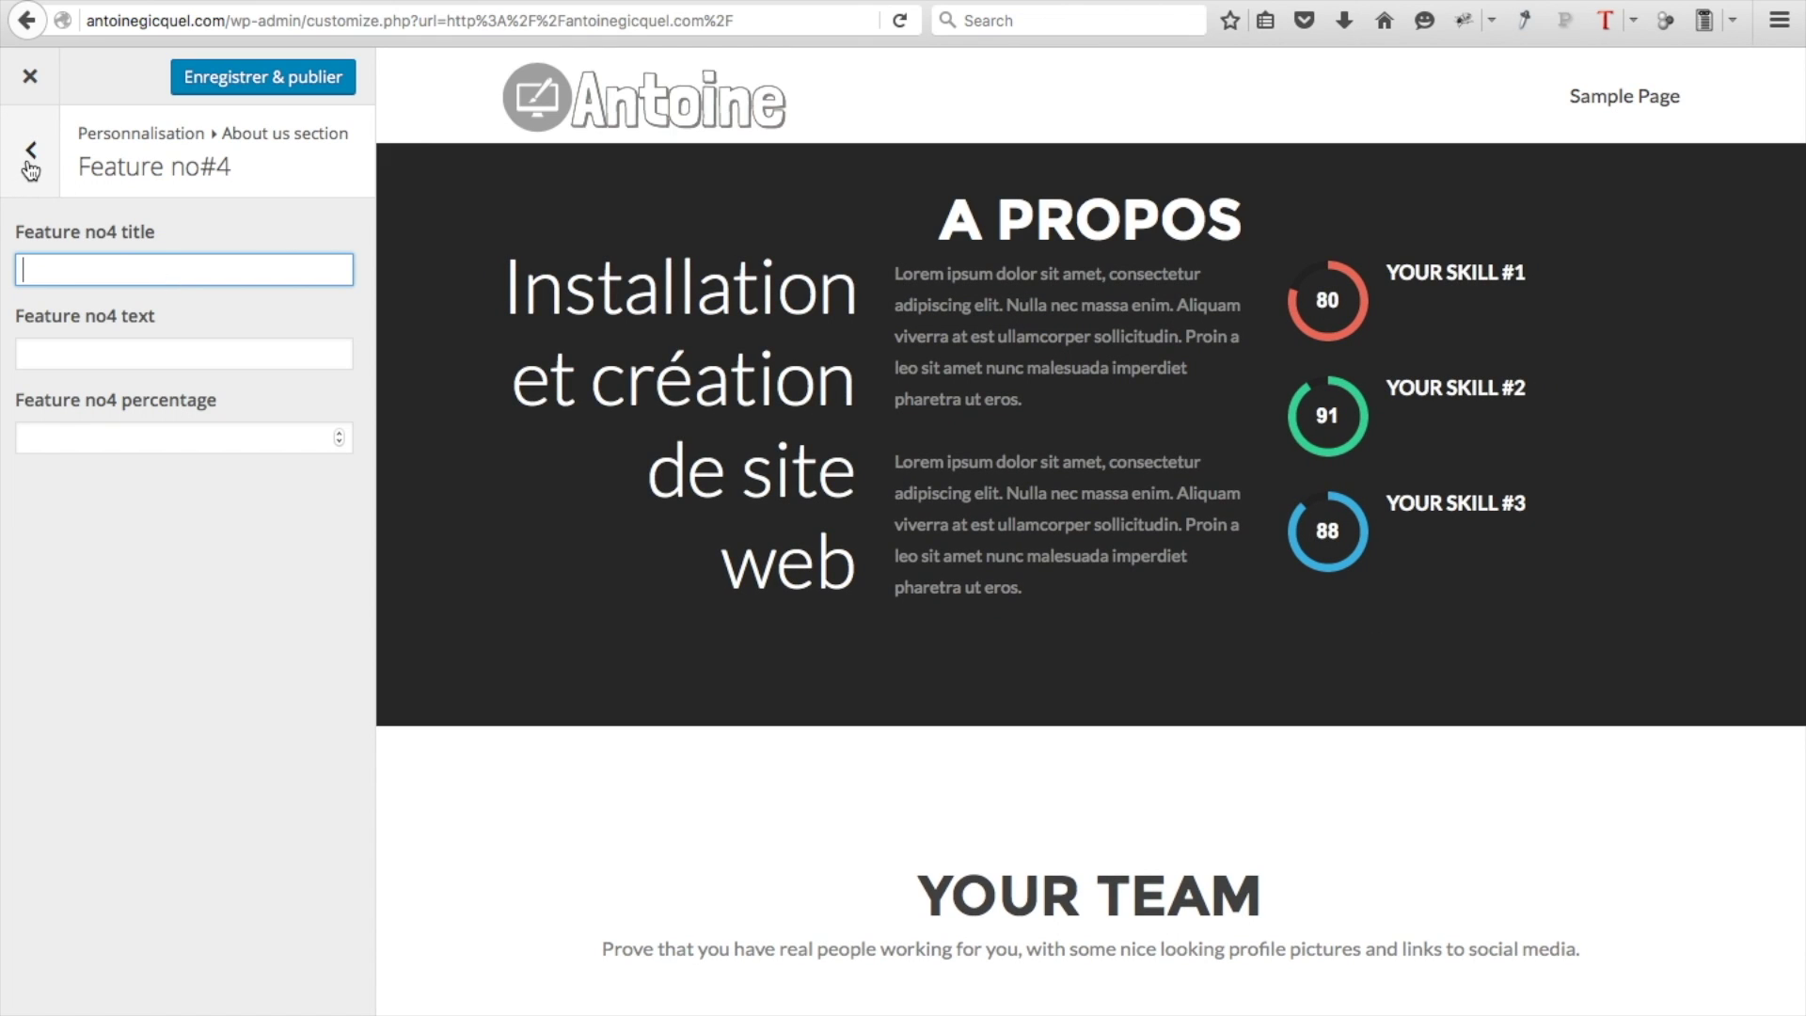
left_click(31, 150)
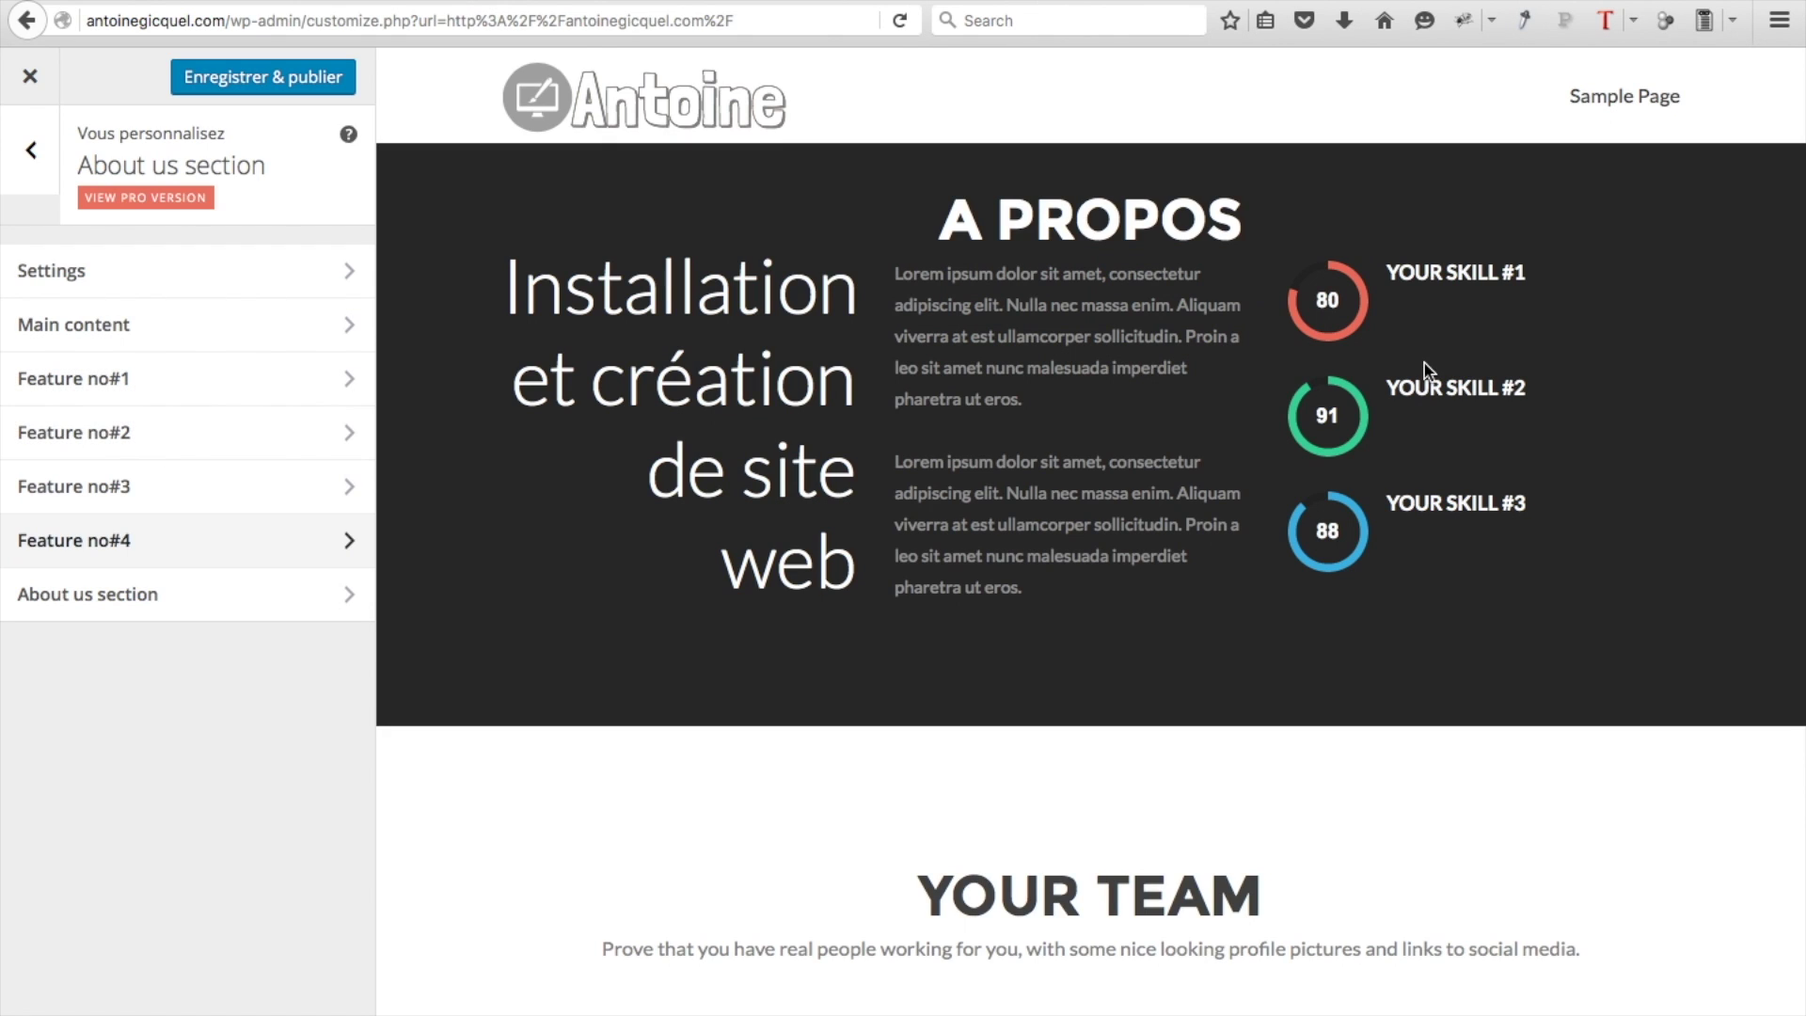
Retitle the first skill 'CRÉATION DE SITE' and the second 'WEBMARKETING'
left_click(249, 391)
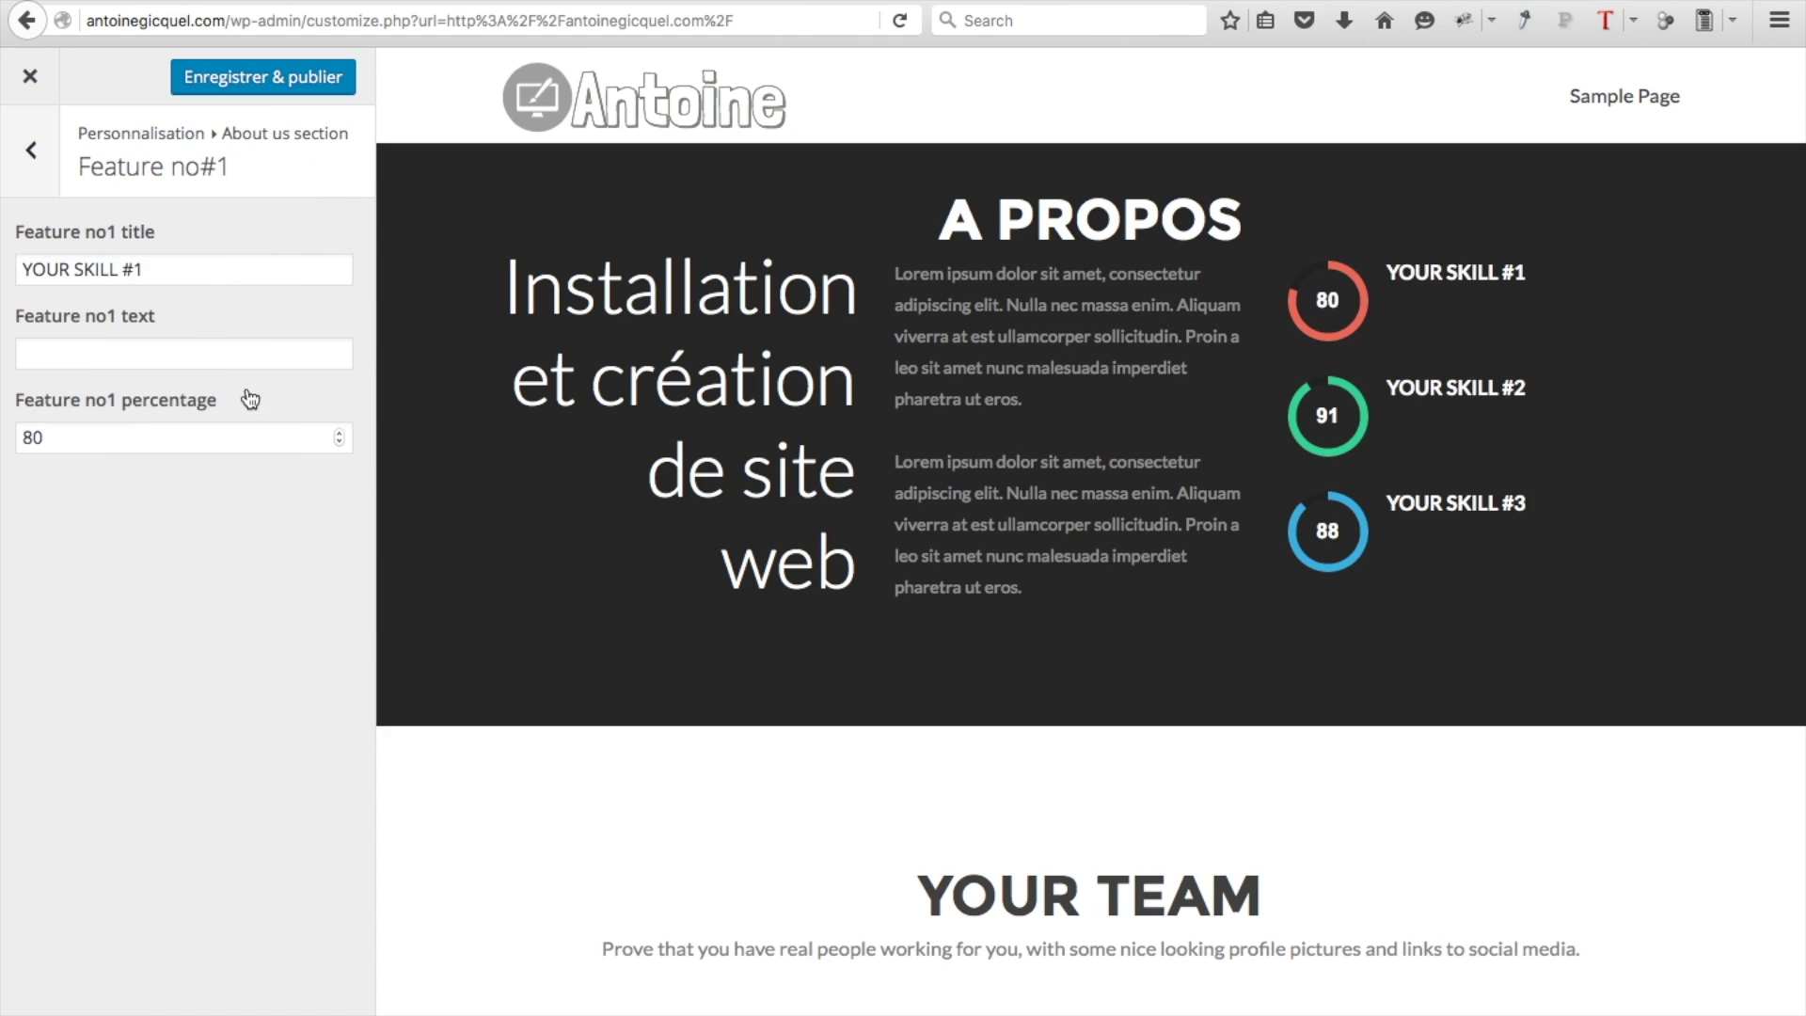
left_click(196, 272)
key("super+a")
type("CRÉATION DE SITE")
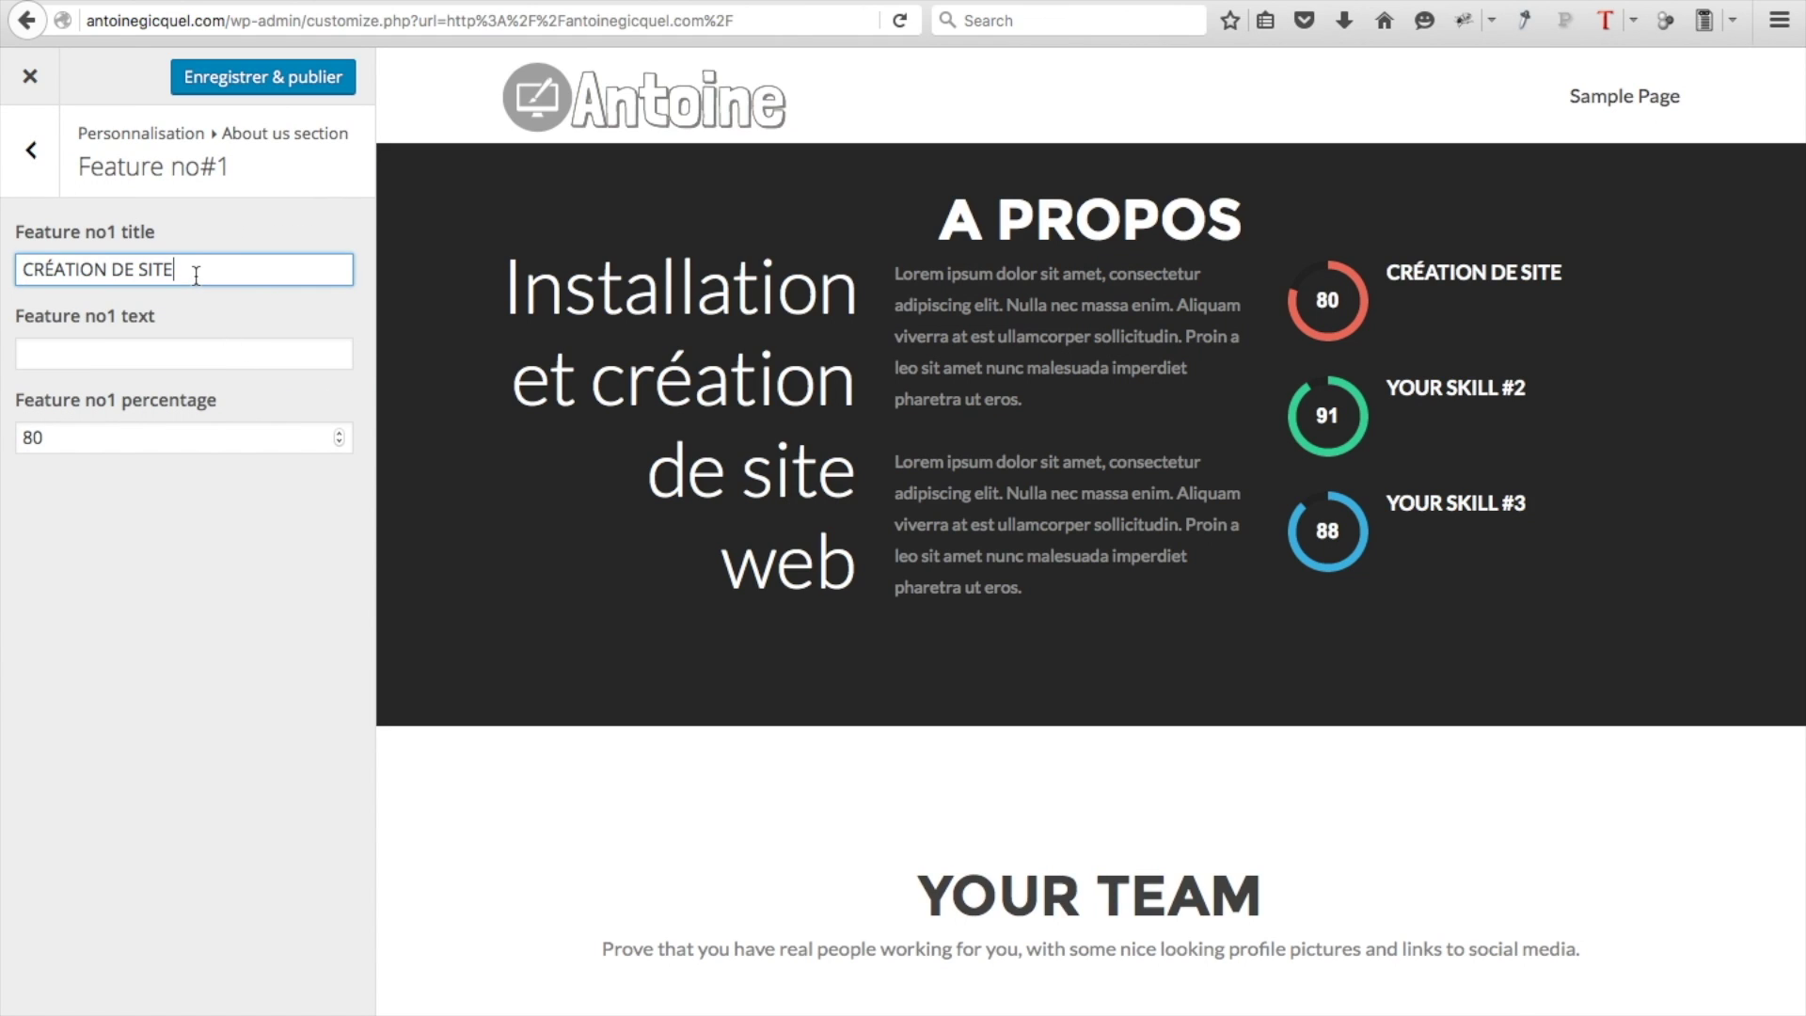
left_click(26, 158)
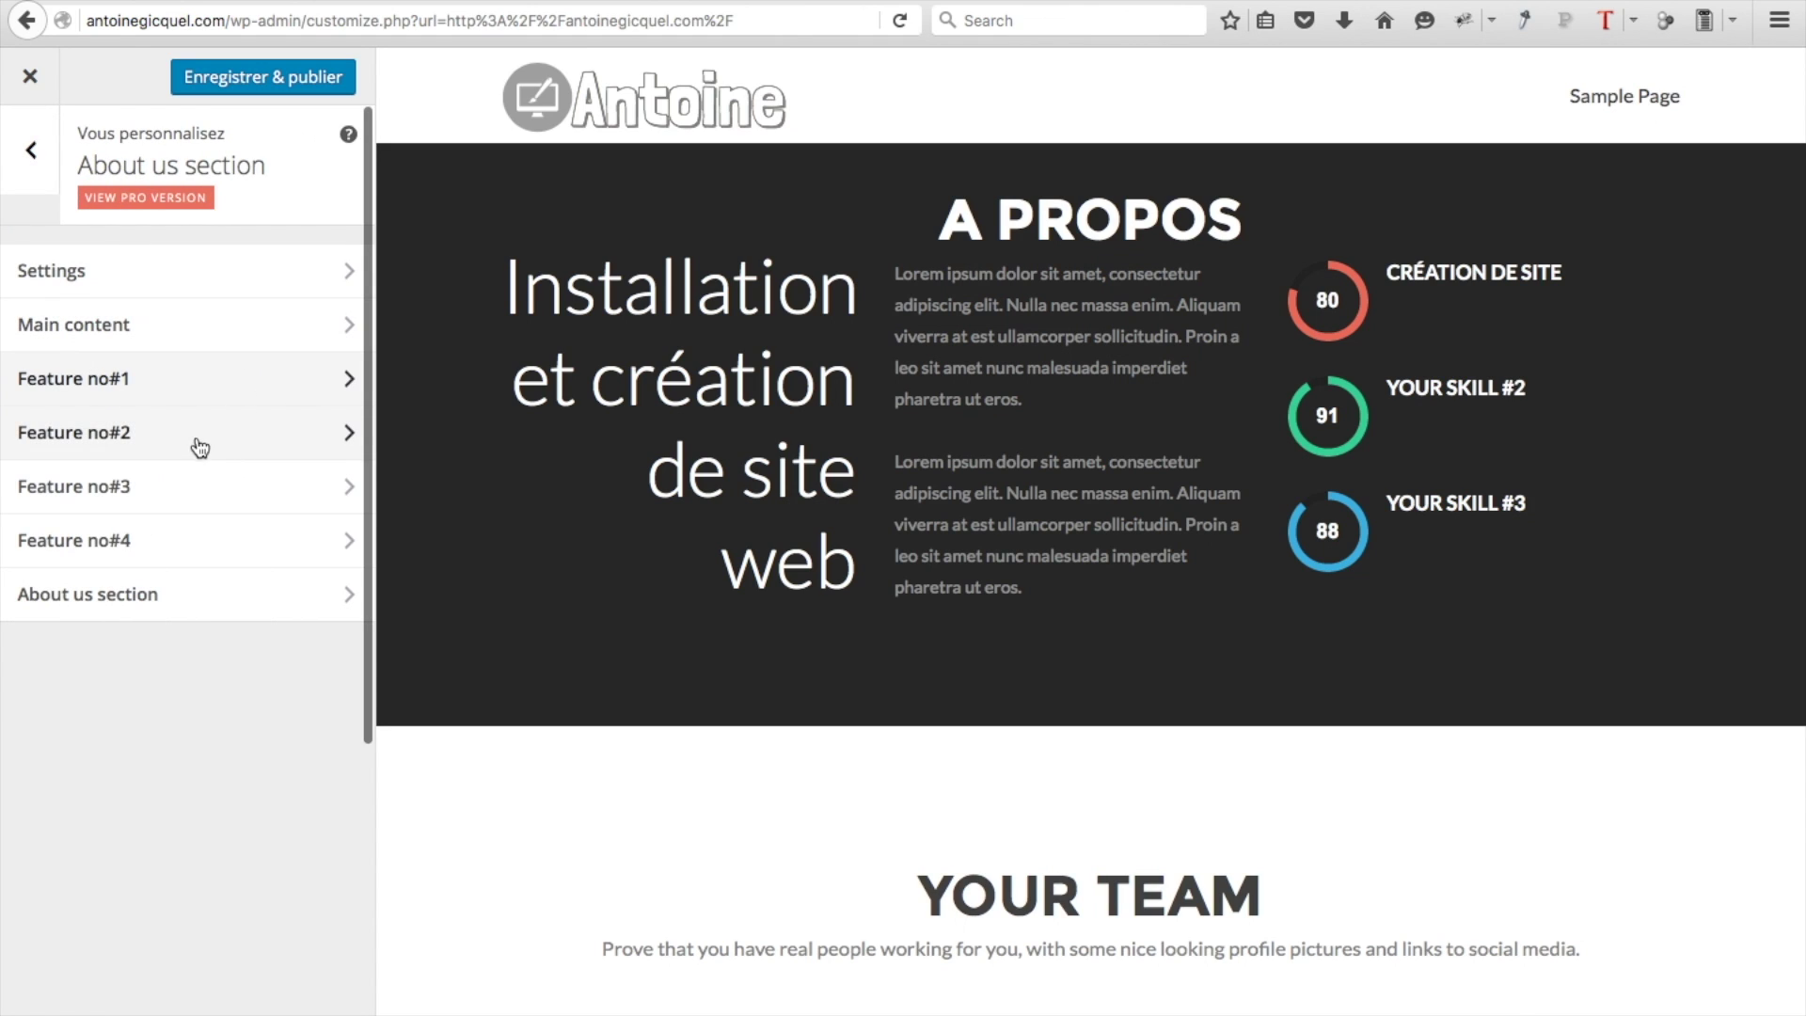
left_click(195, 440)
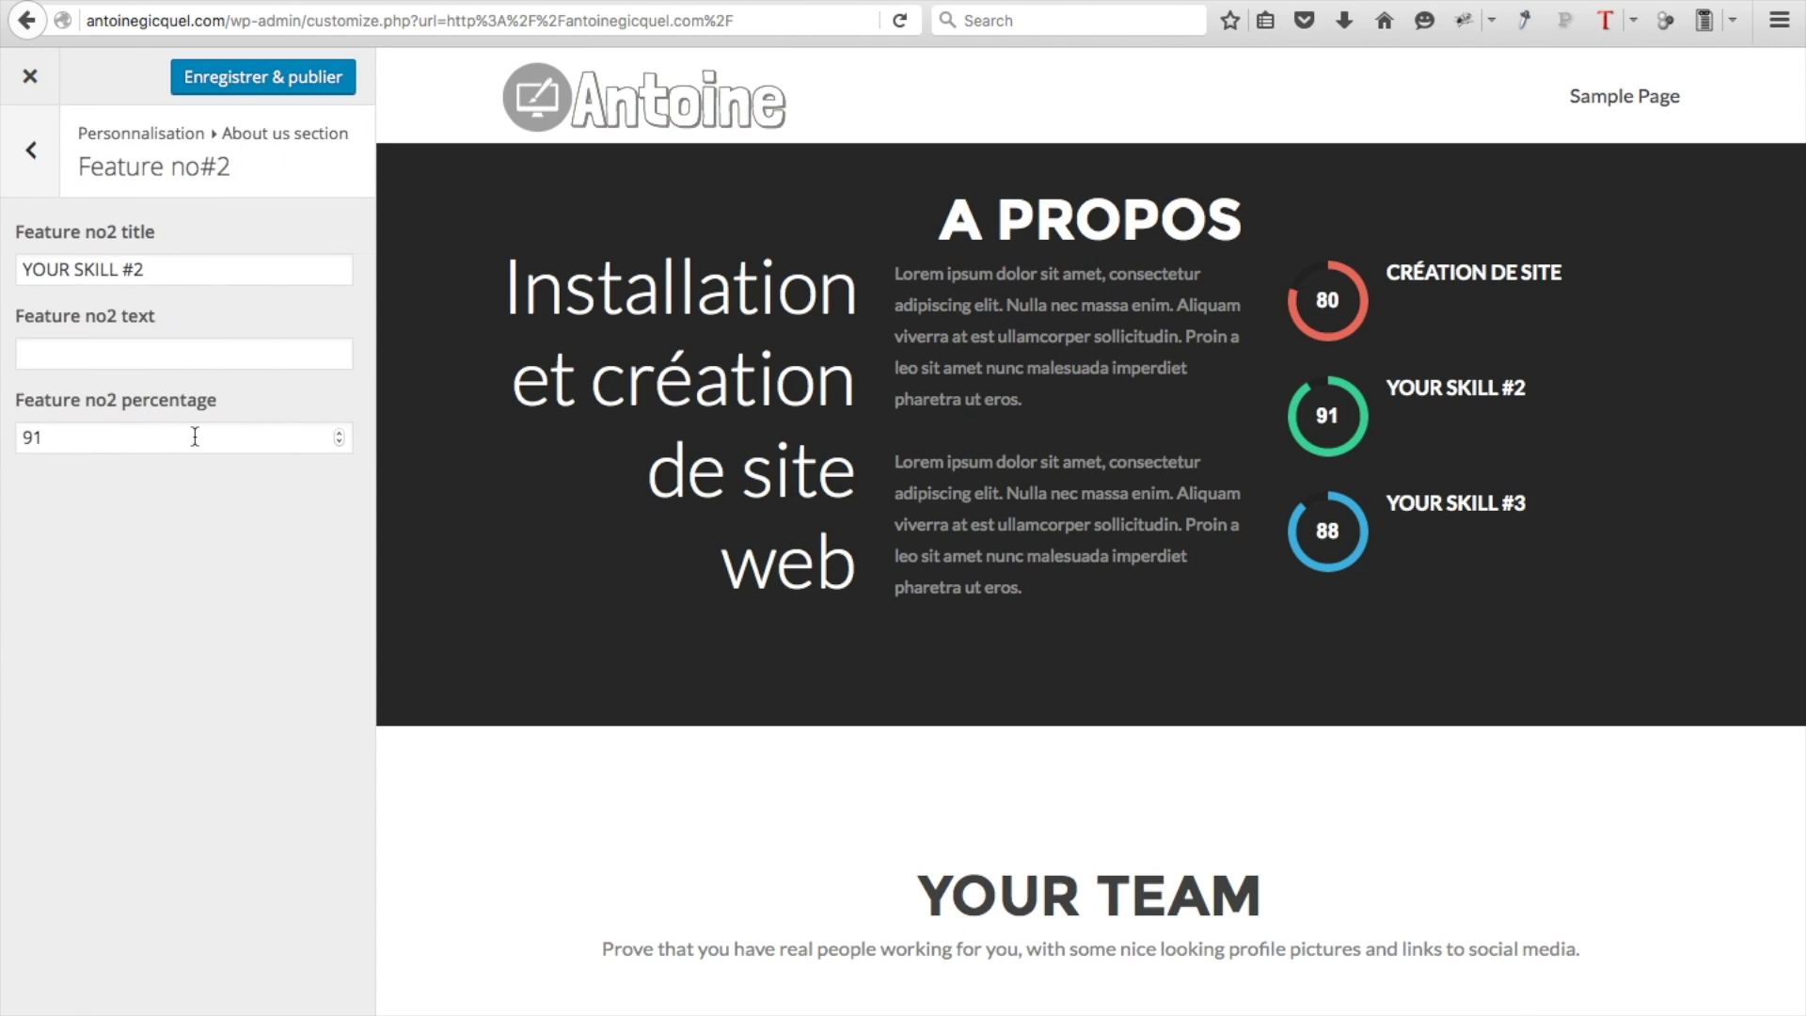
left_click(241, 270)
key("super+a")
type("WEBMARKETING")
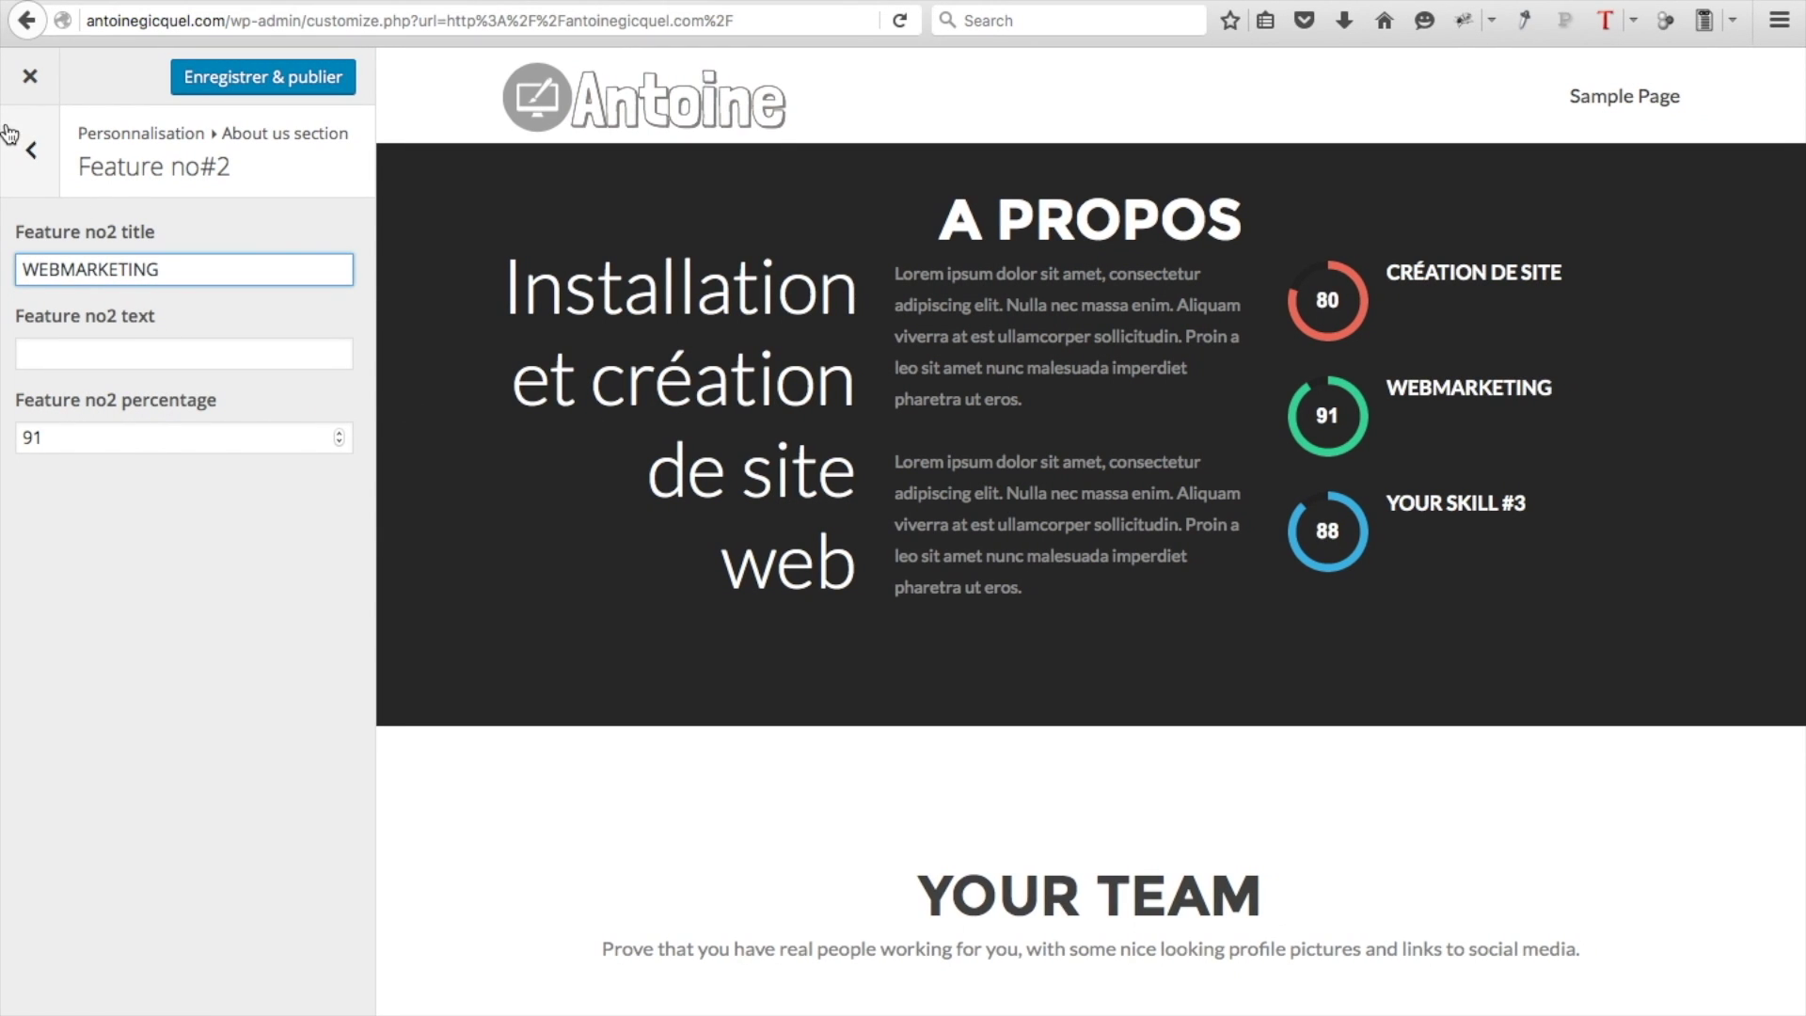
left_click(31, 155)
Retitle the third skill 'RÉFERENCEMENT', raise it to 97, and publish the changes
left_click(117, 490)
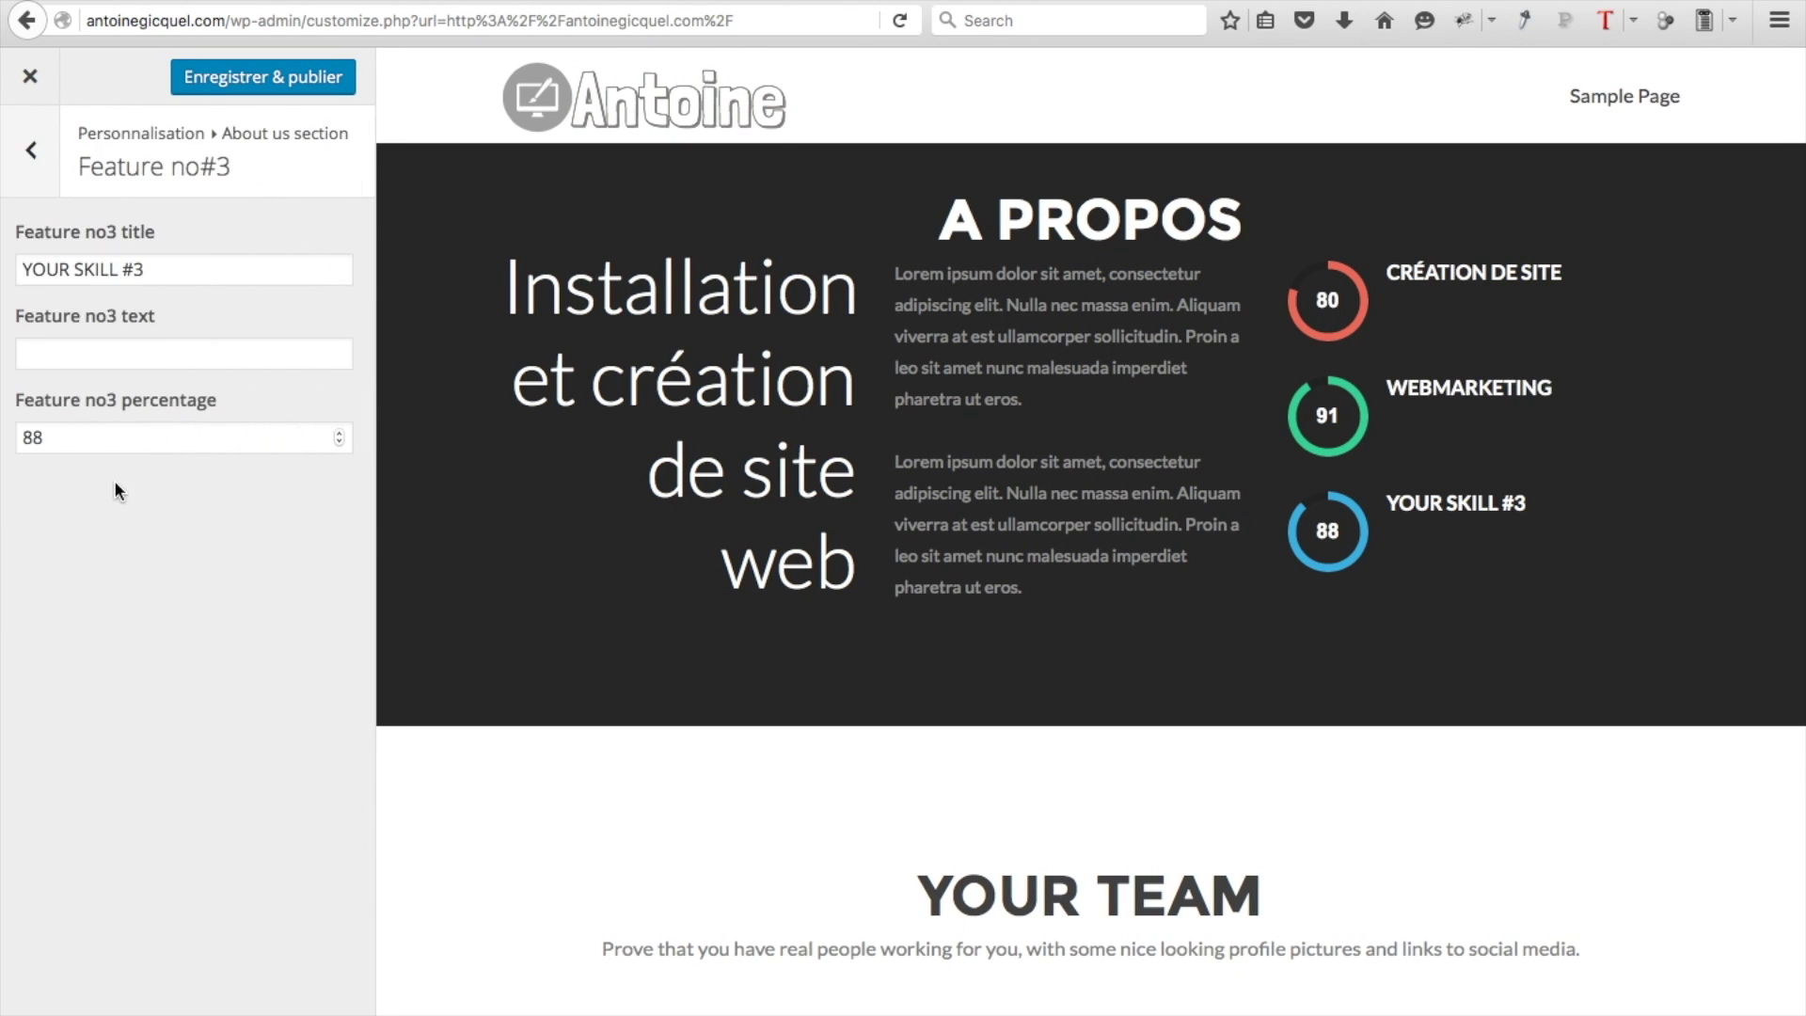
left_click(174, 273)
key("super+a")
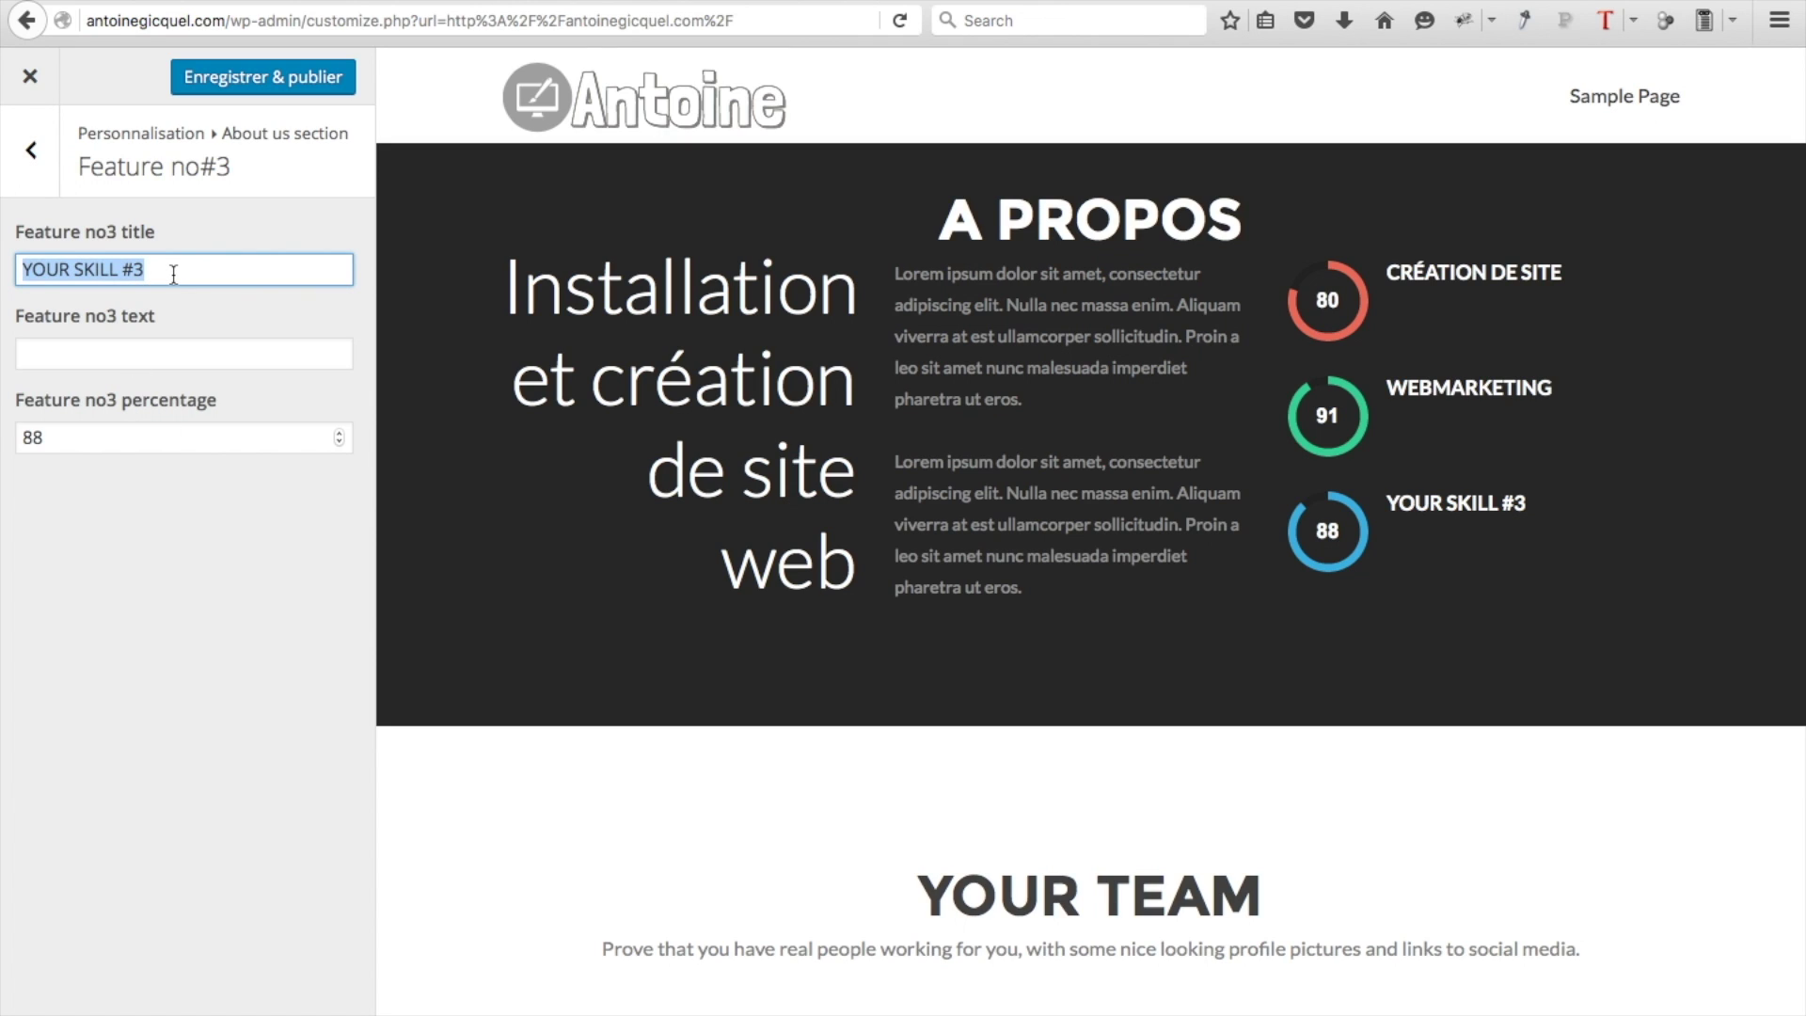
type("RÉFERENCEMENT")
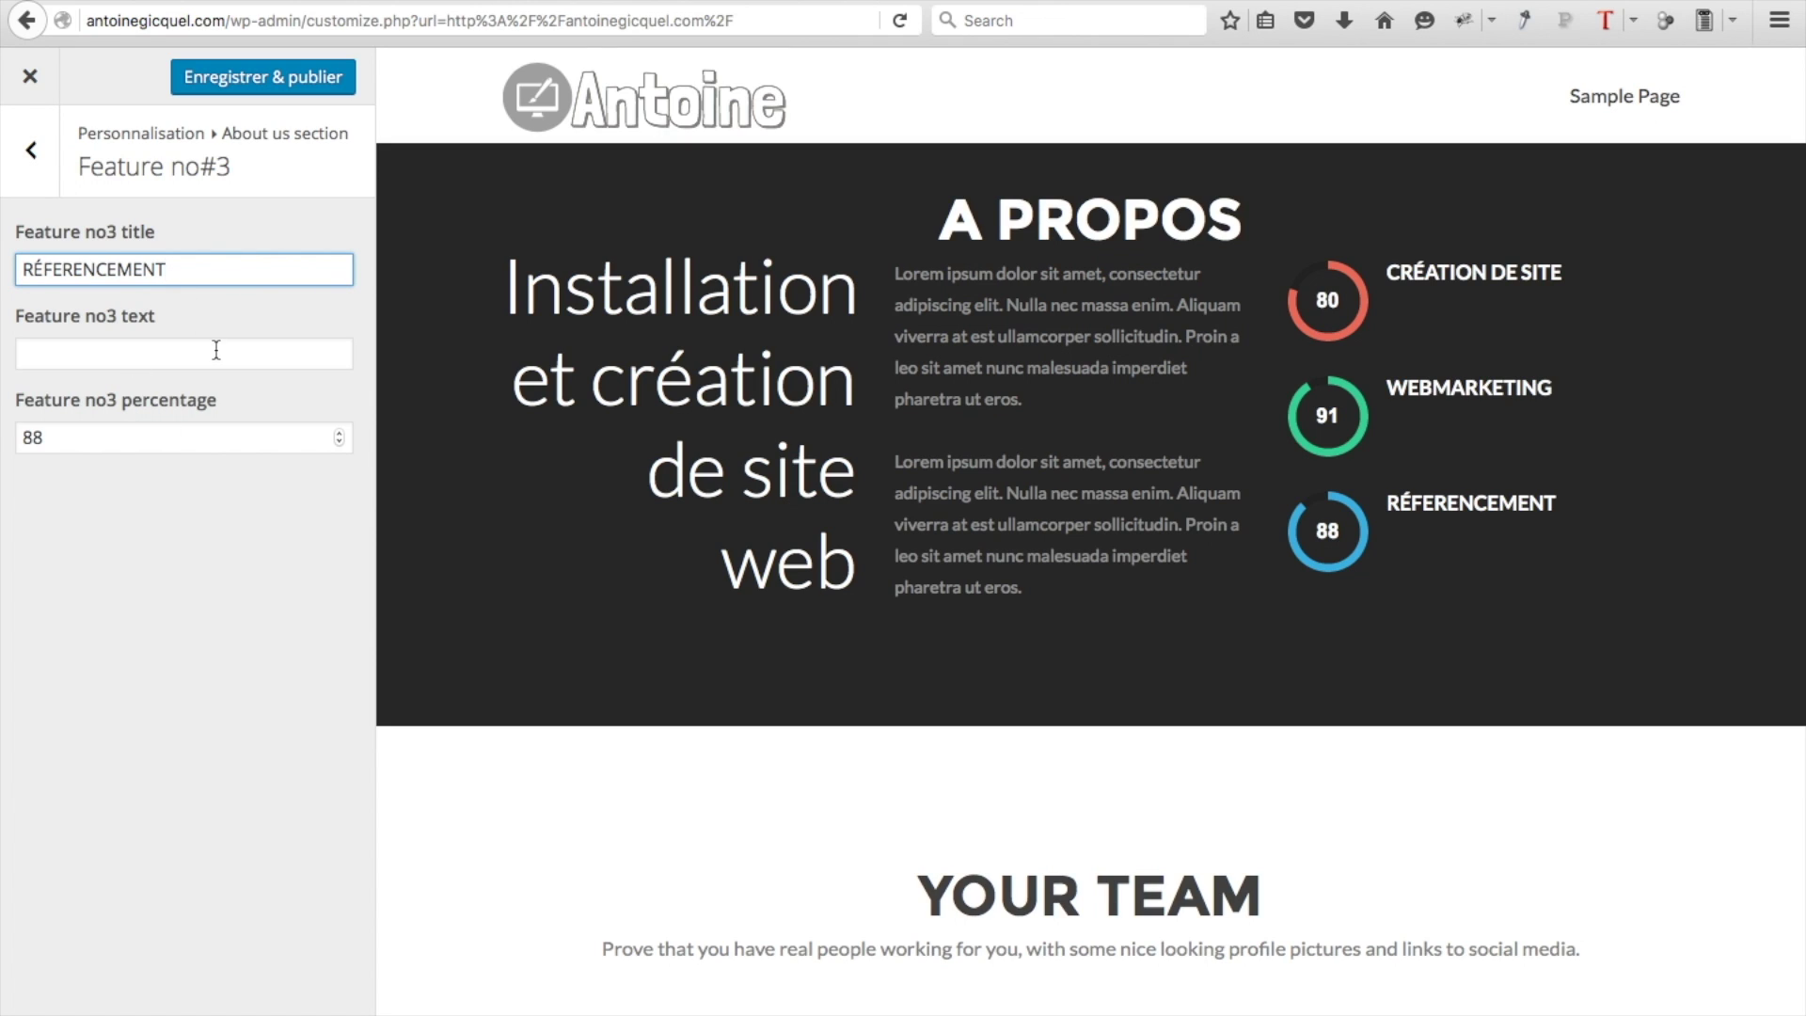
left_click(178, 346)
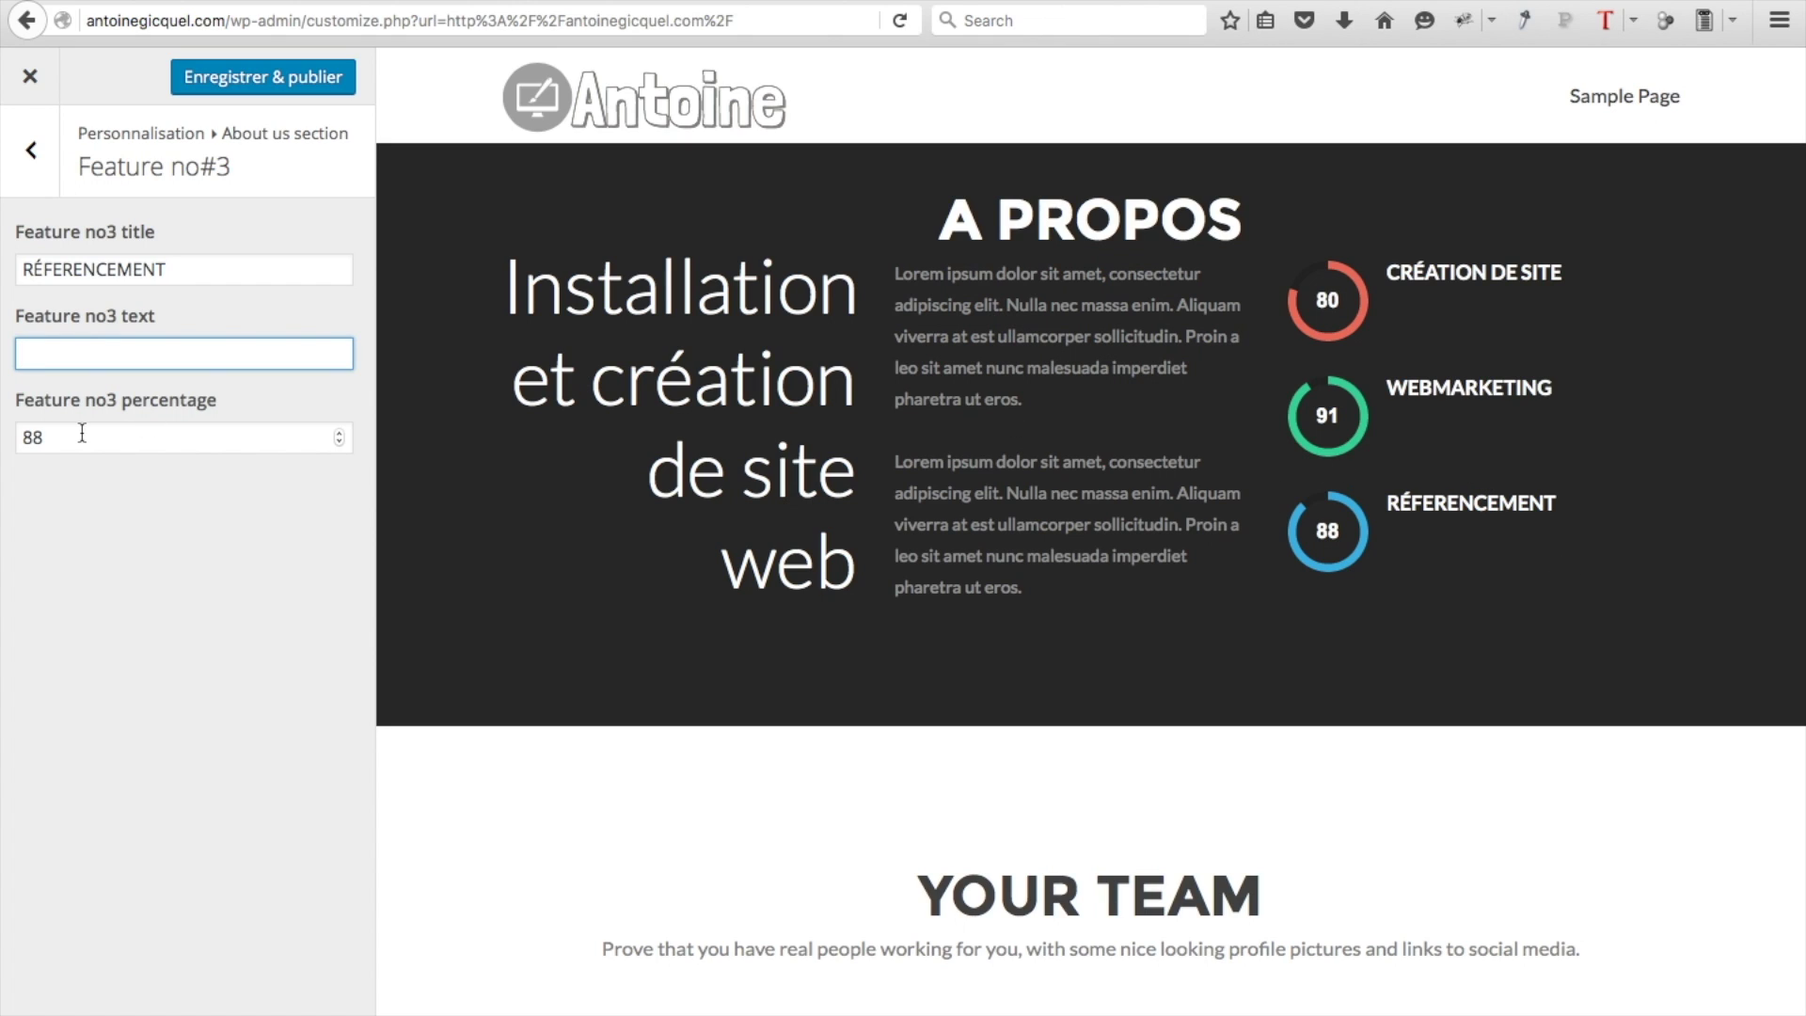
left_click(339, 435)
left_click(339, 435)
left_click(340, 434)
left_click(340, 435)
left_click(340, 435)
left_click(339, 434)
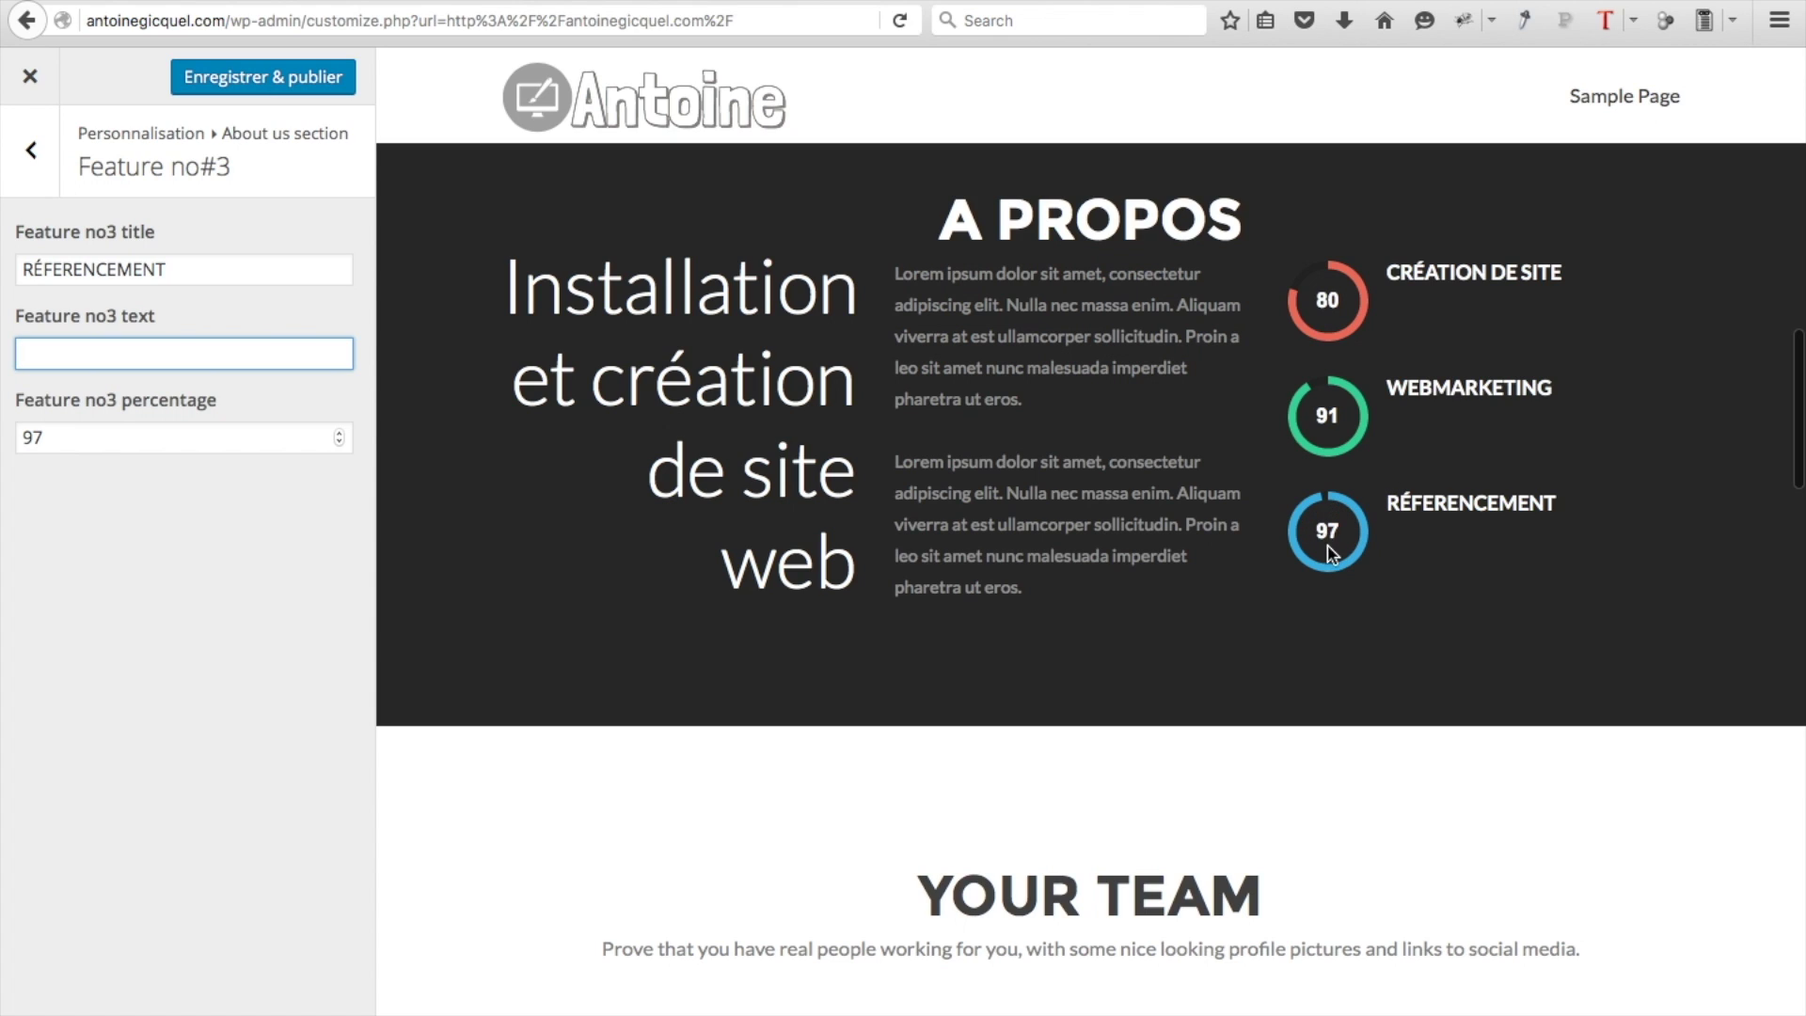
left_click(265, 85)
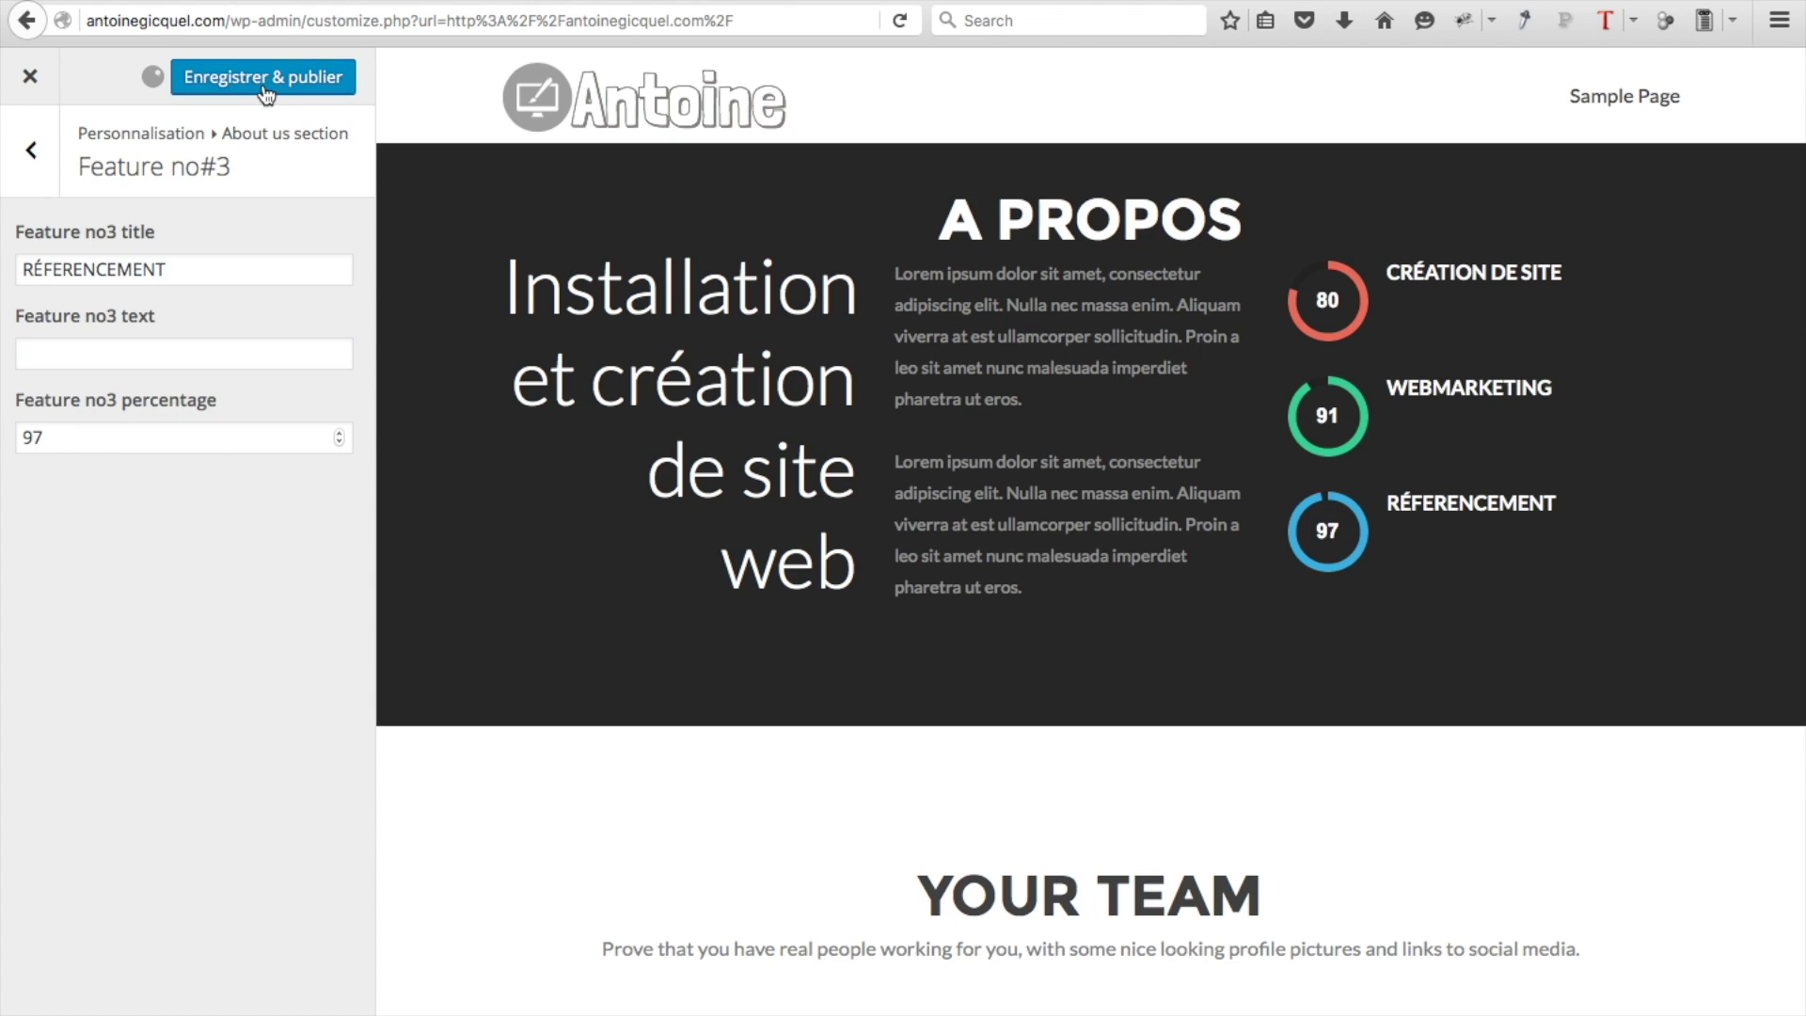
left_click(34, 183)
left_click(31, 143)
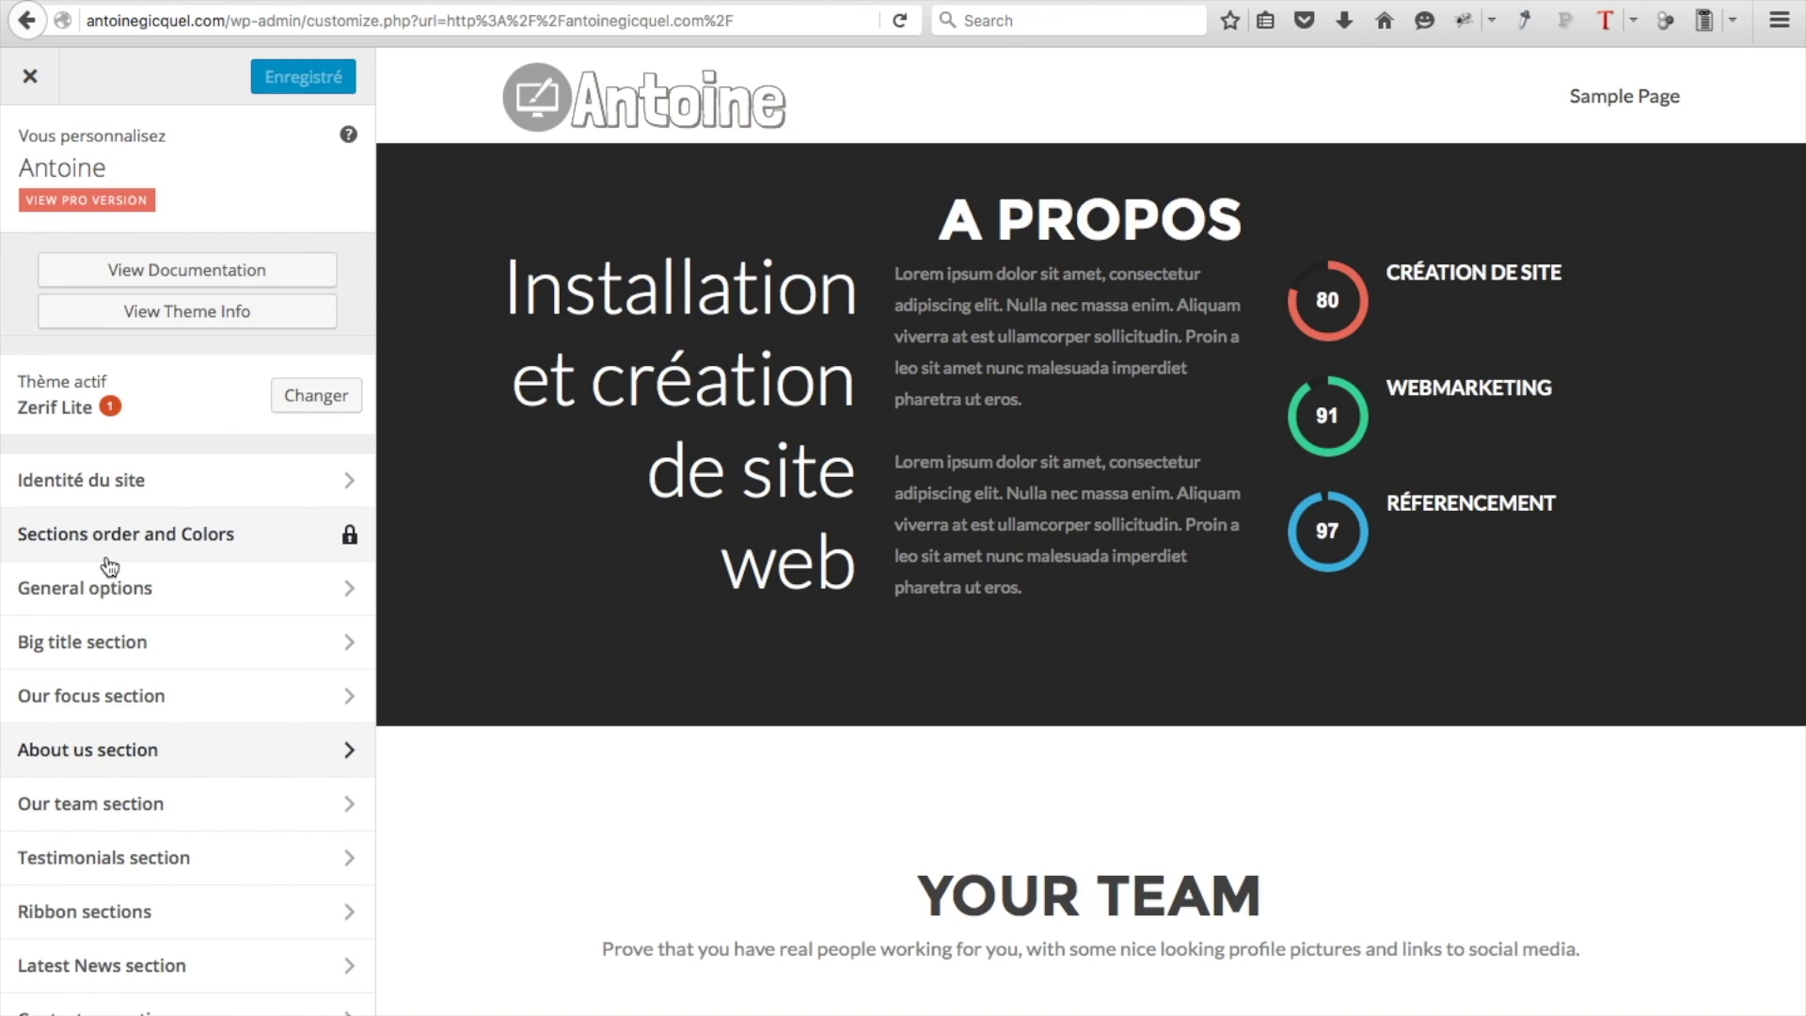
Set the team section title to 'Notre équipe' and subtitle to 'A votre service', then list its member widgets
left_click(172, 809)
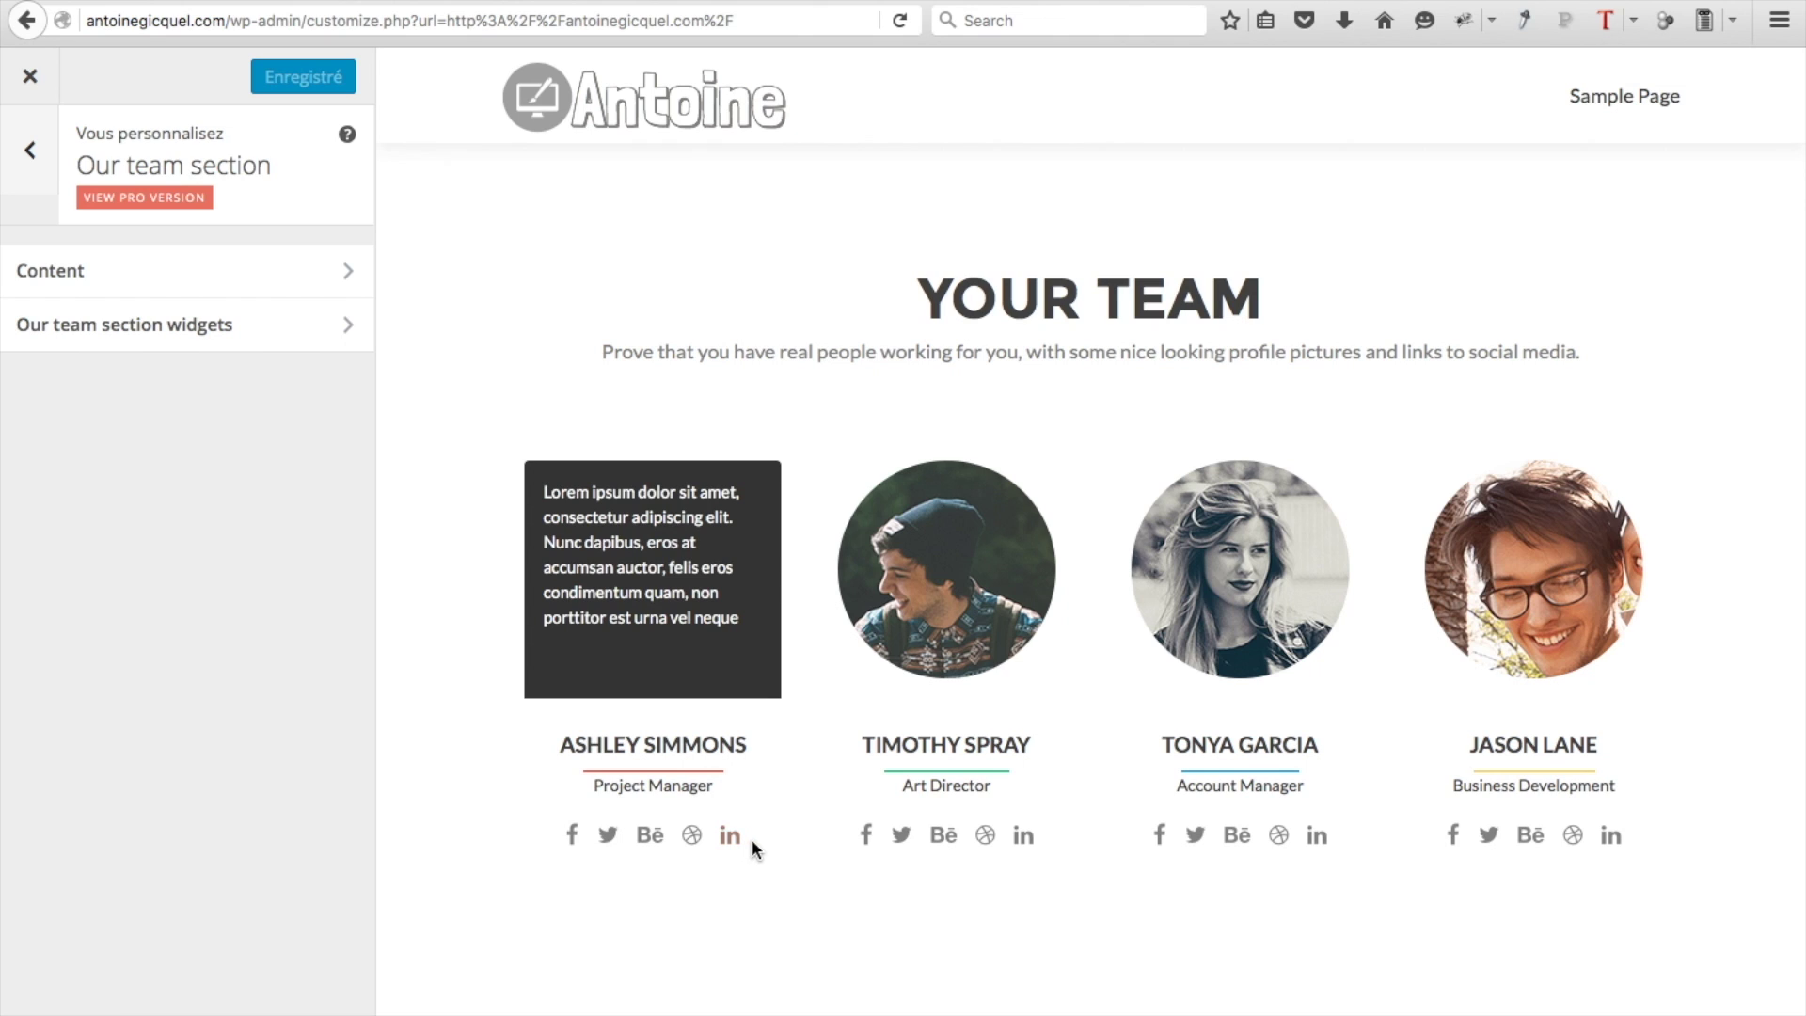
left_click(283, 274)
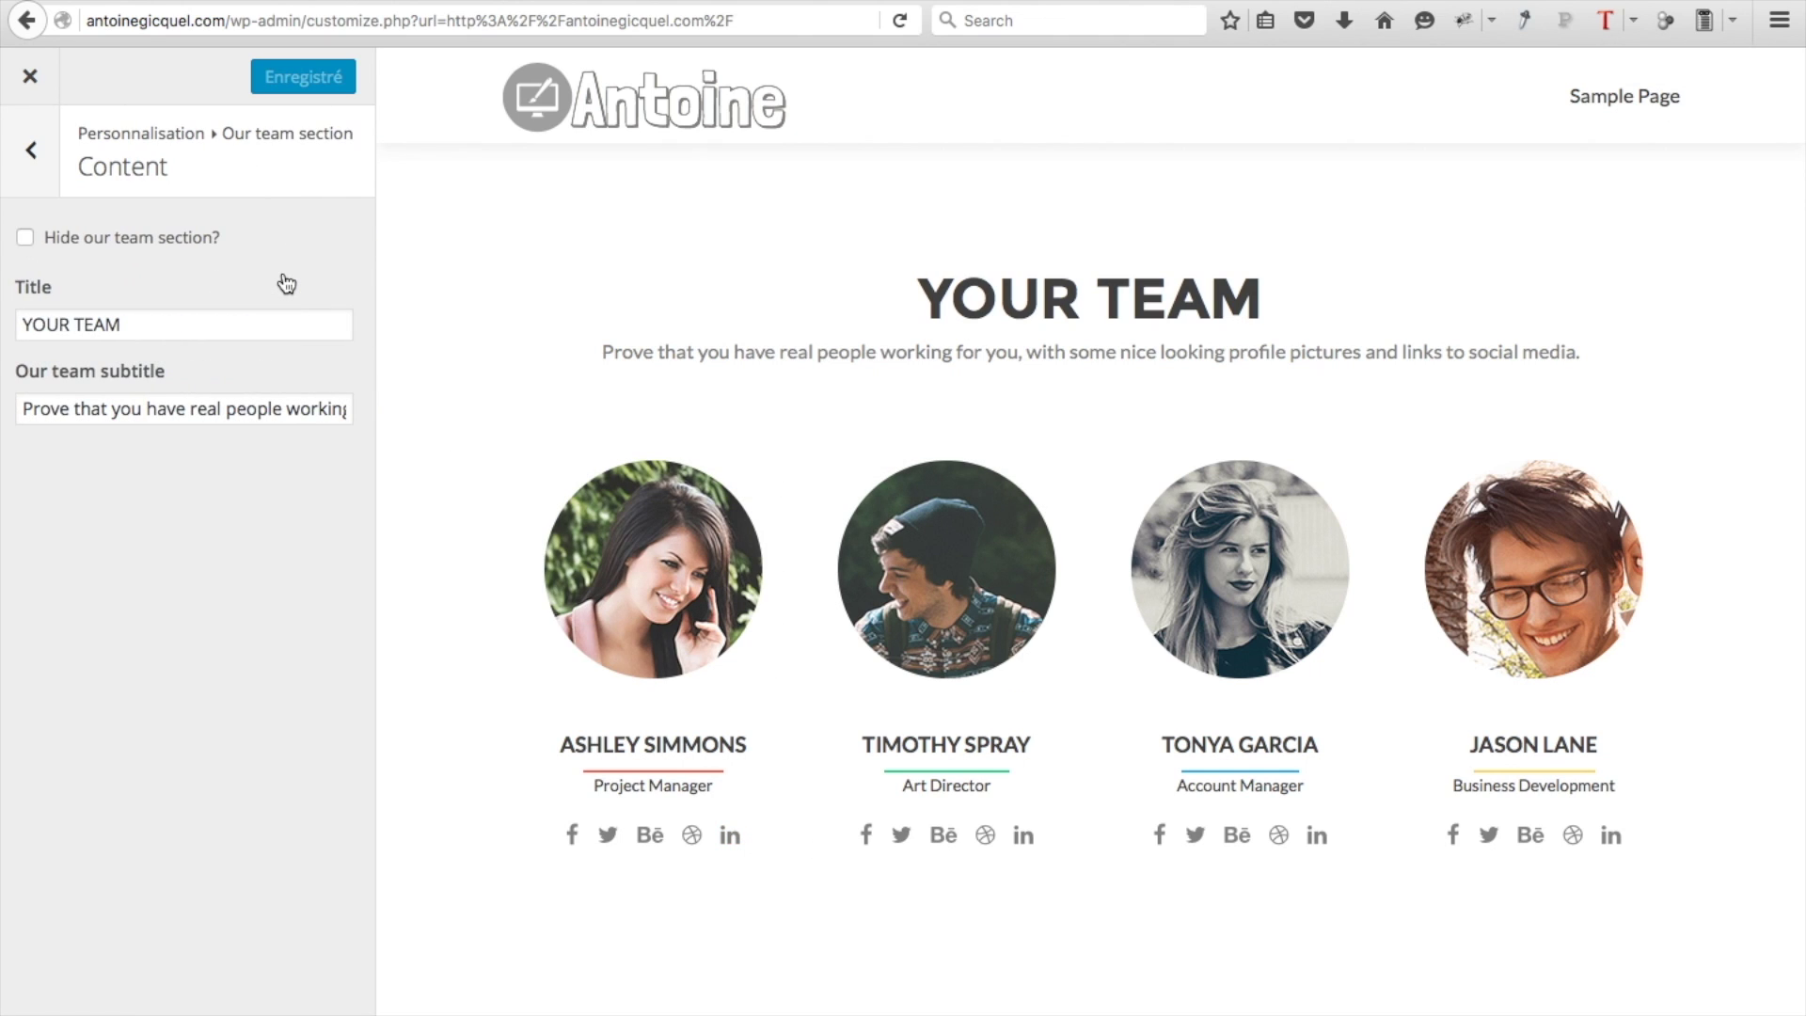
triple_click(143, 327)
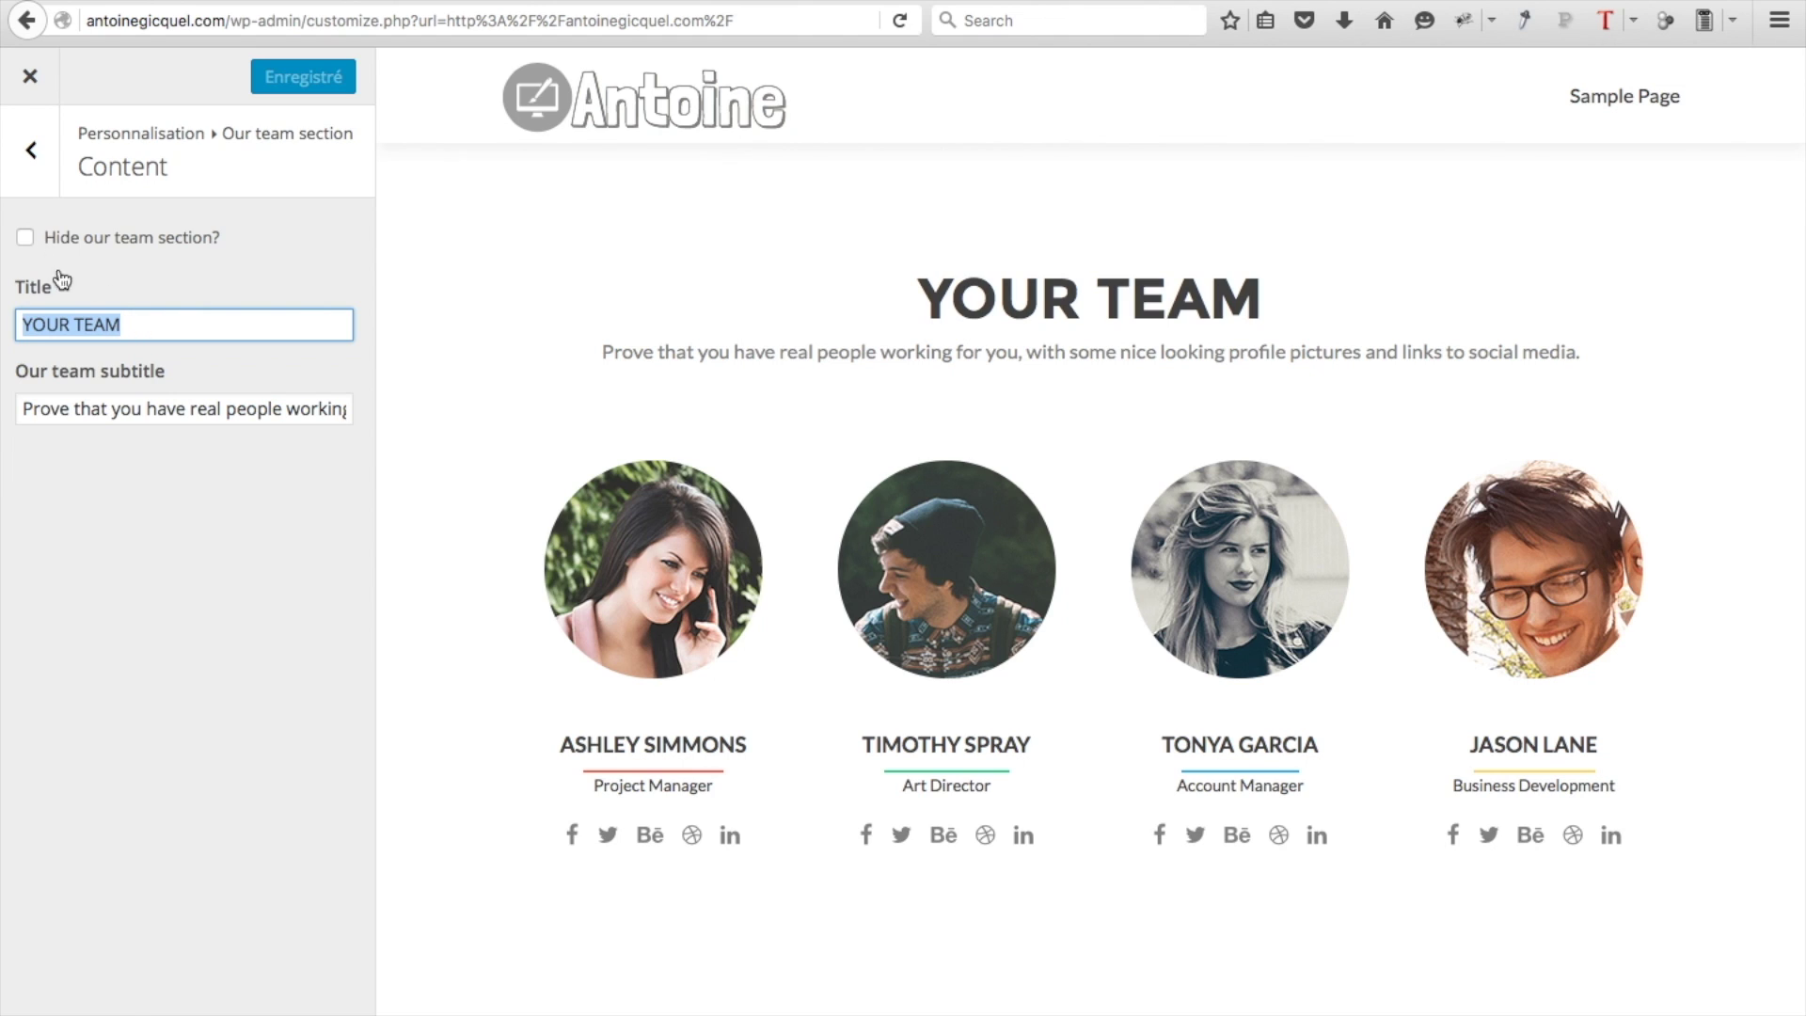
type("N")
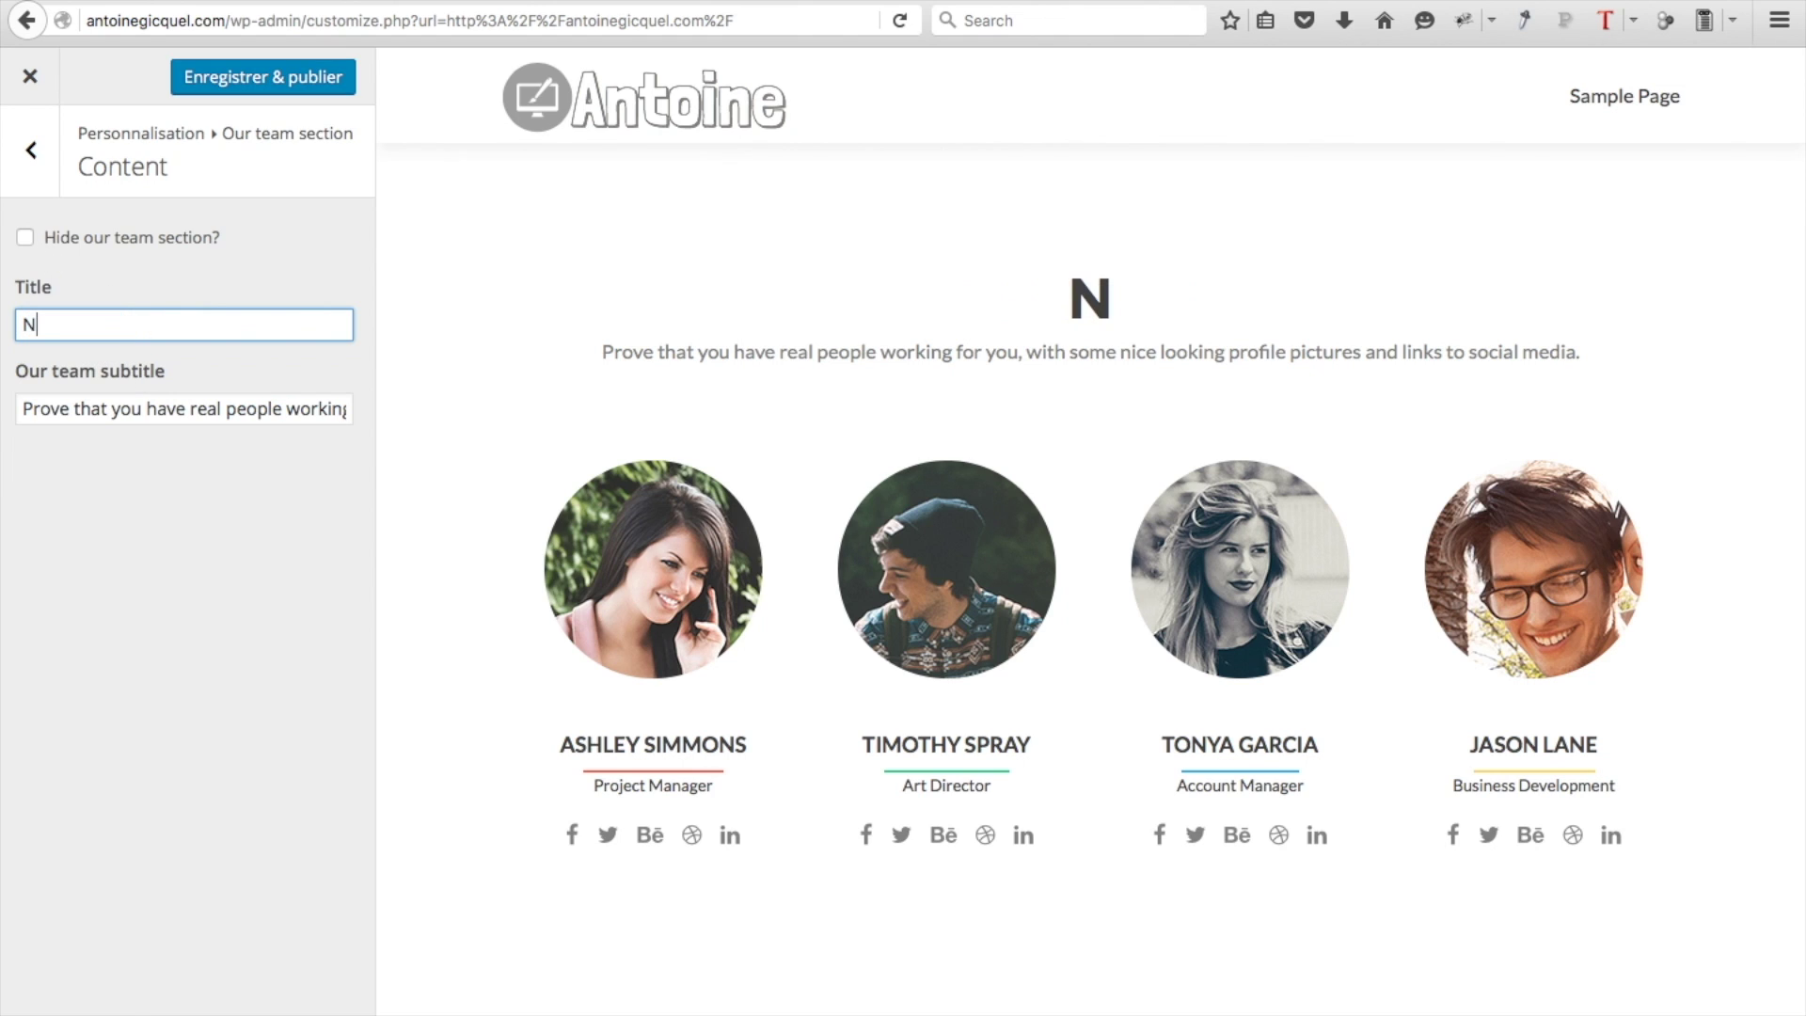
type("otre équipe")
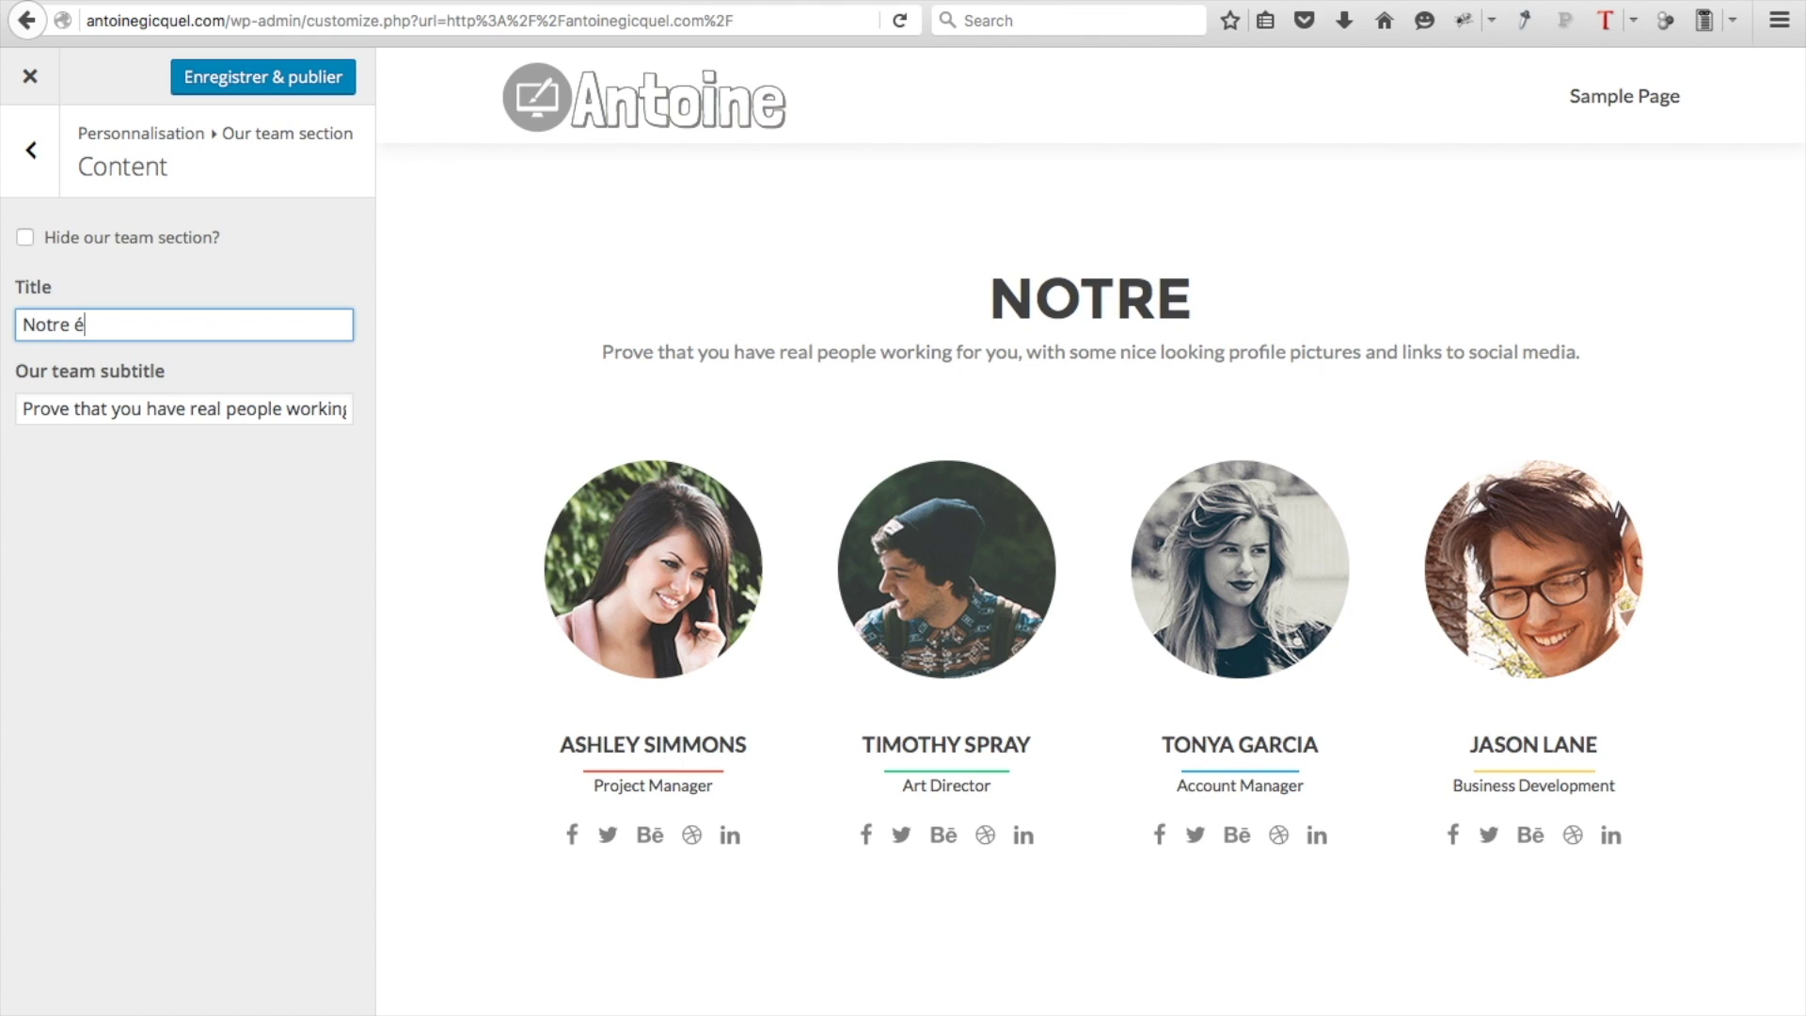
triple_click(64, 409)
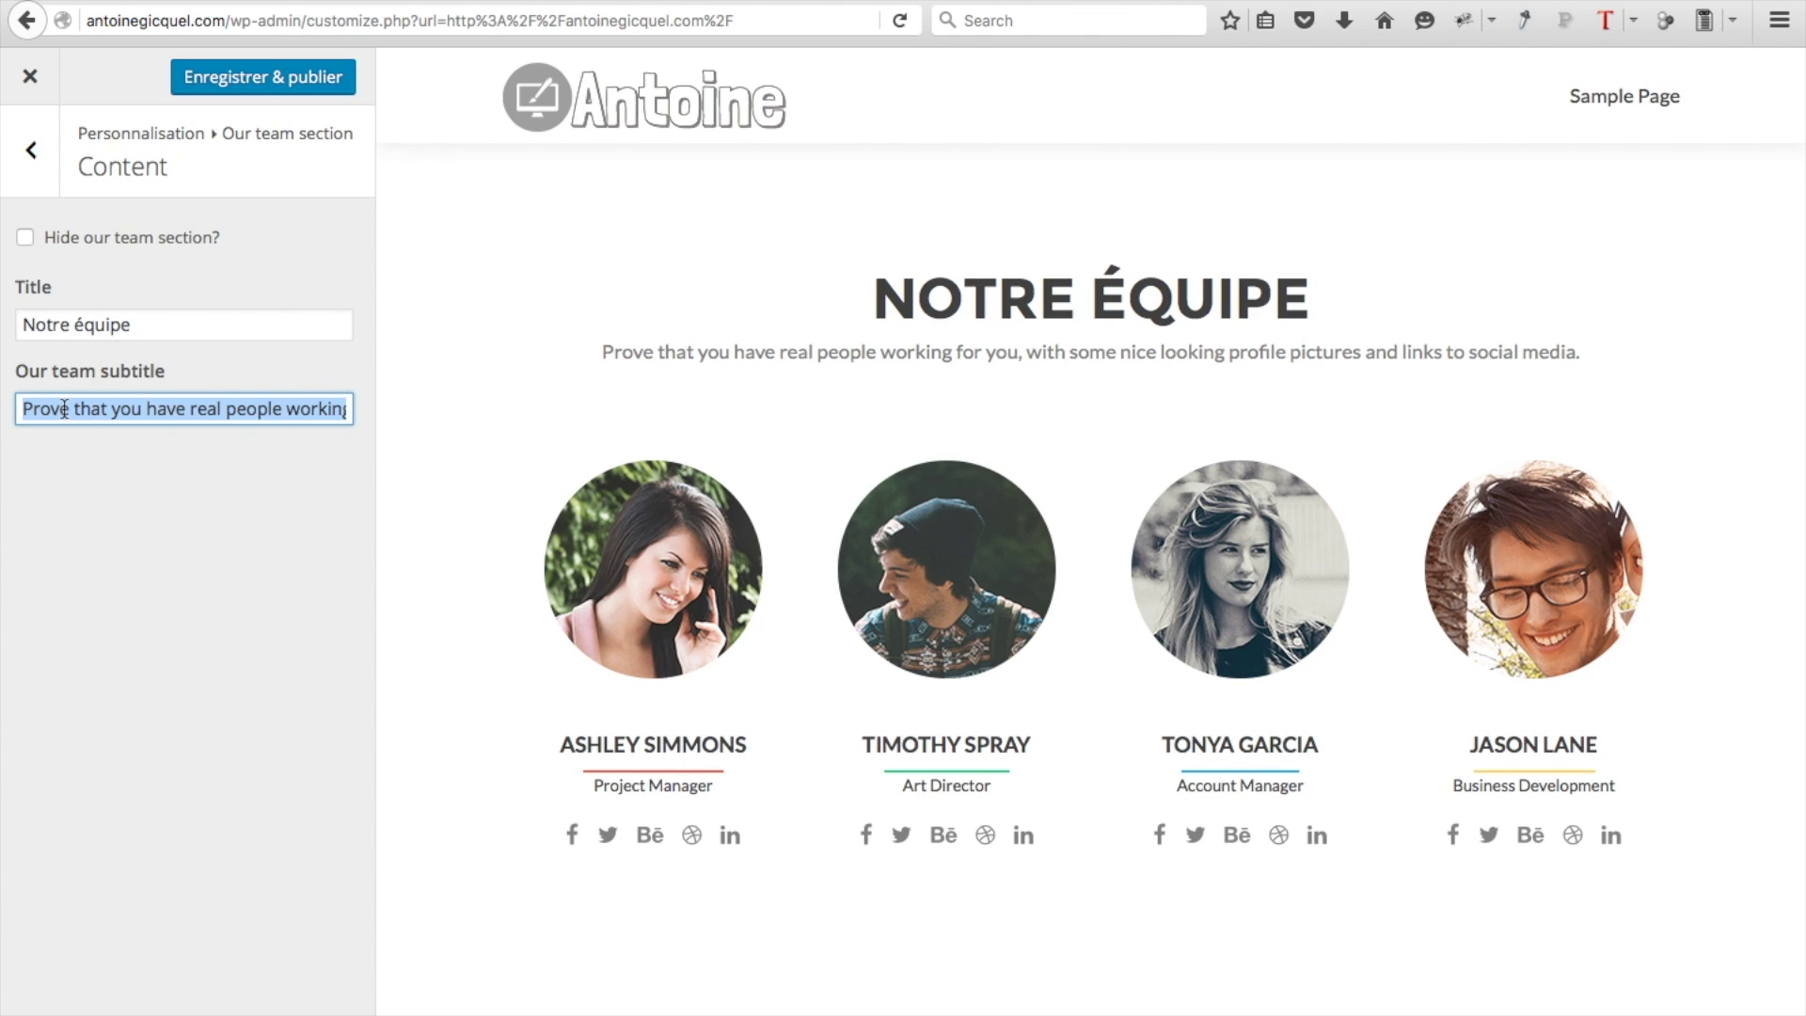
type("A votre ")
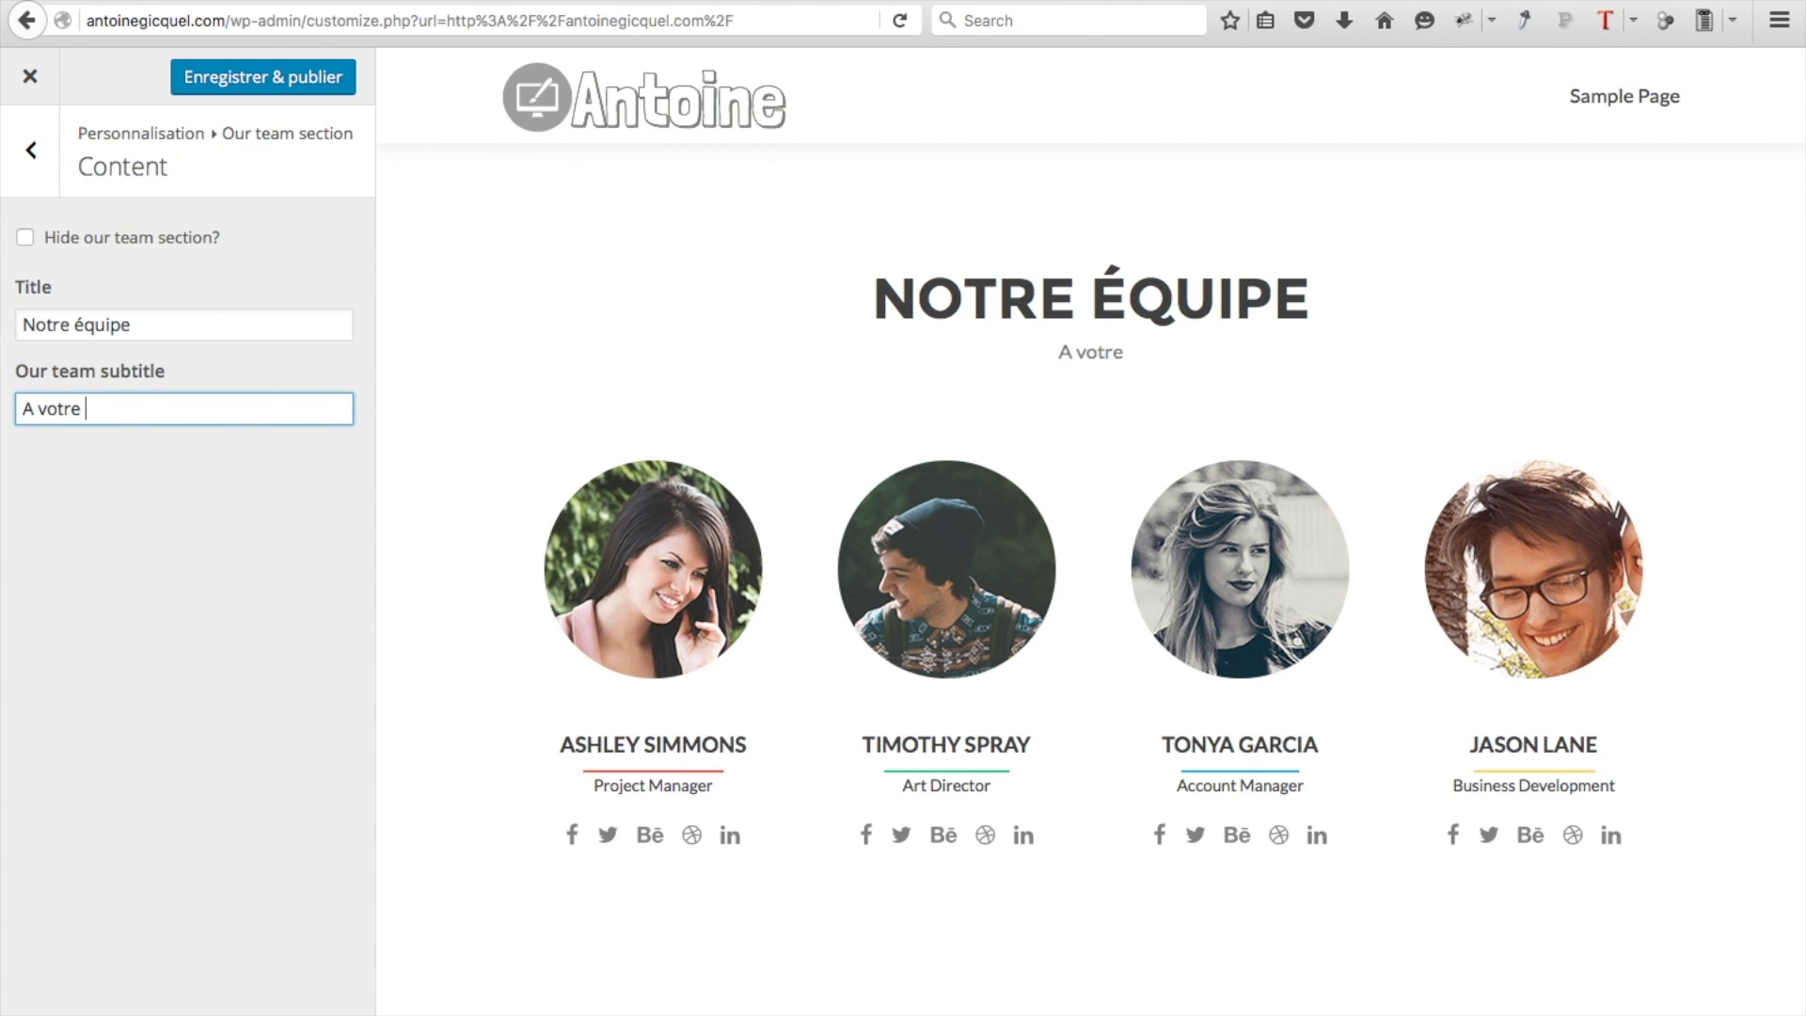
type("service")
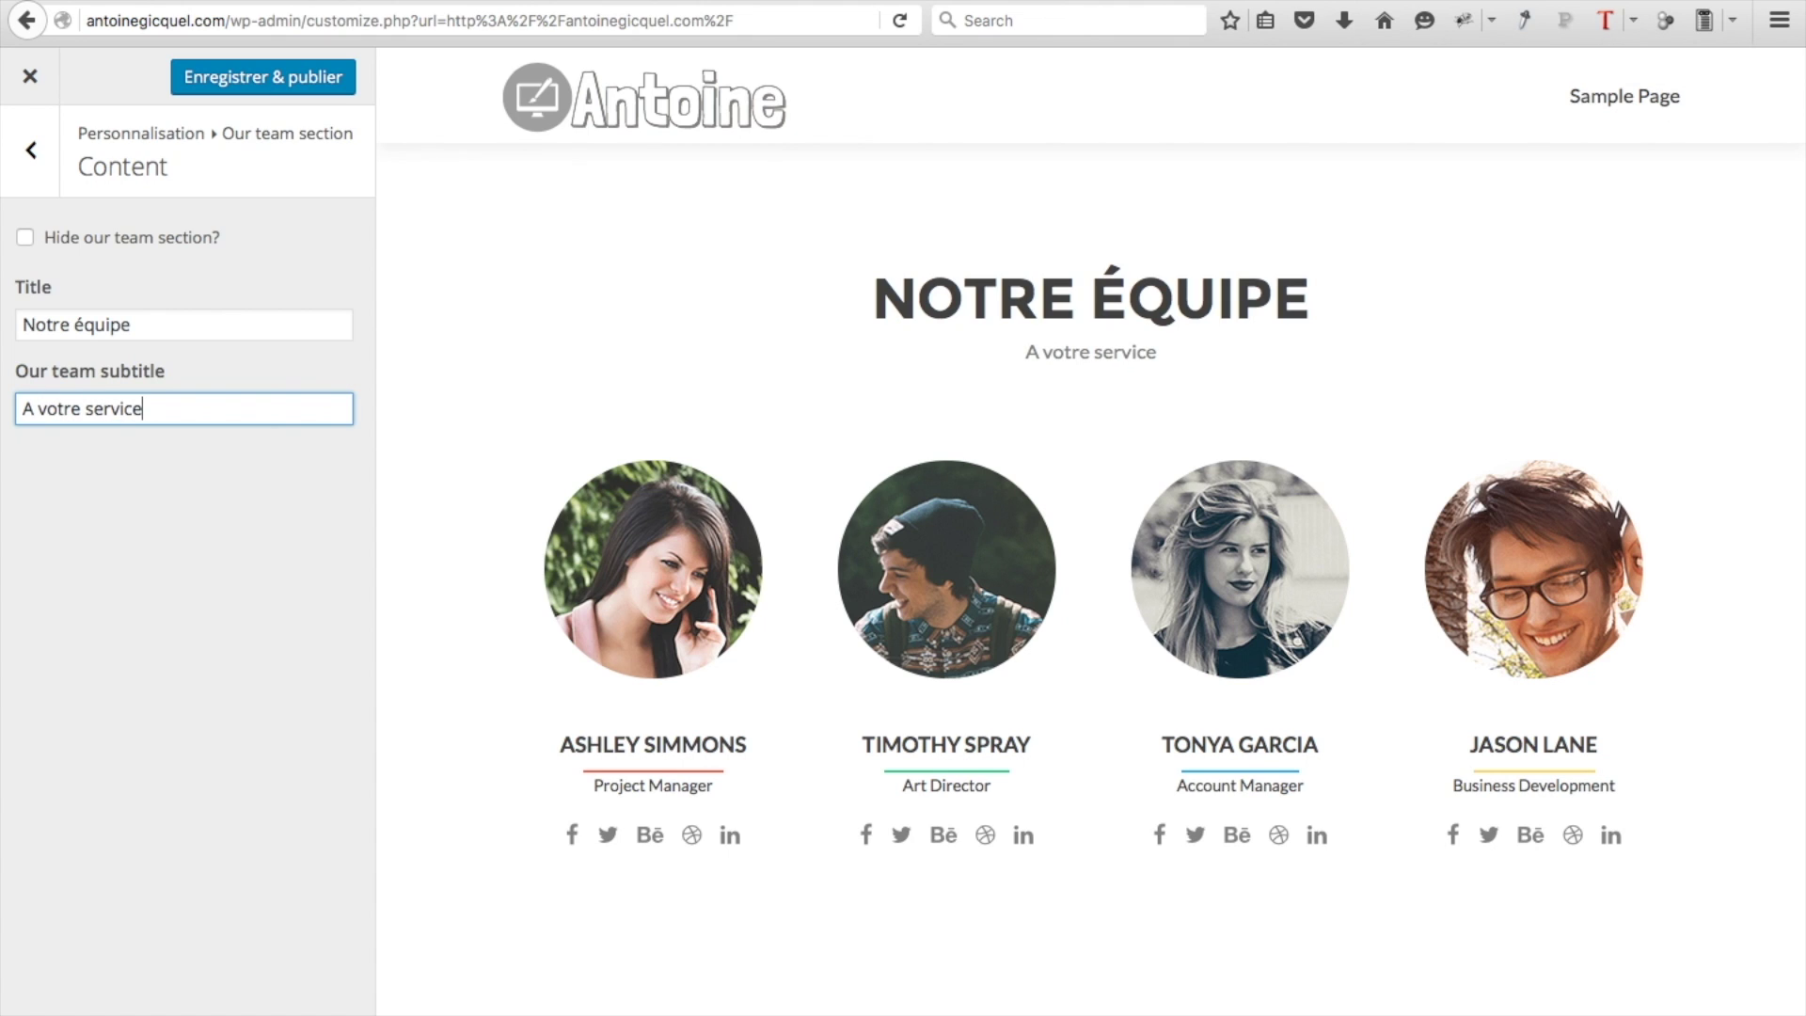
left_click(31, 150)
left_click(130, 327)
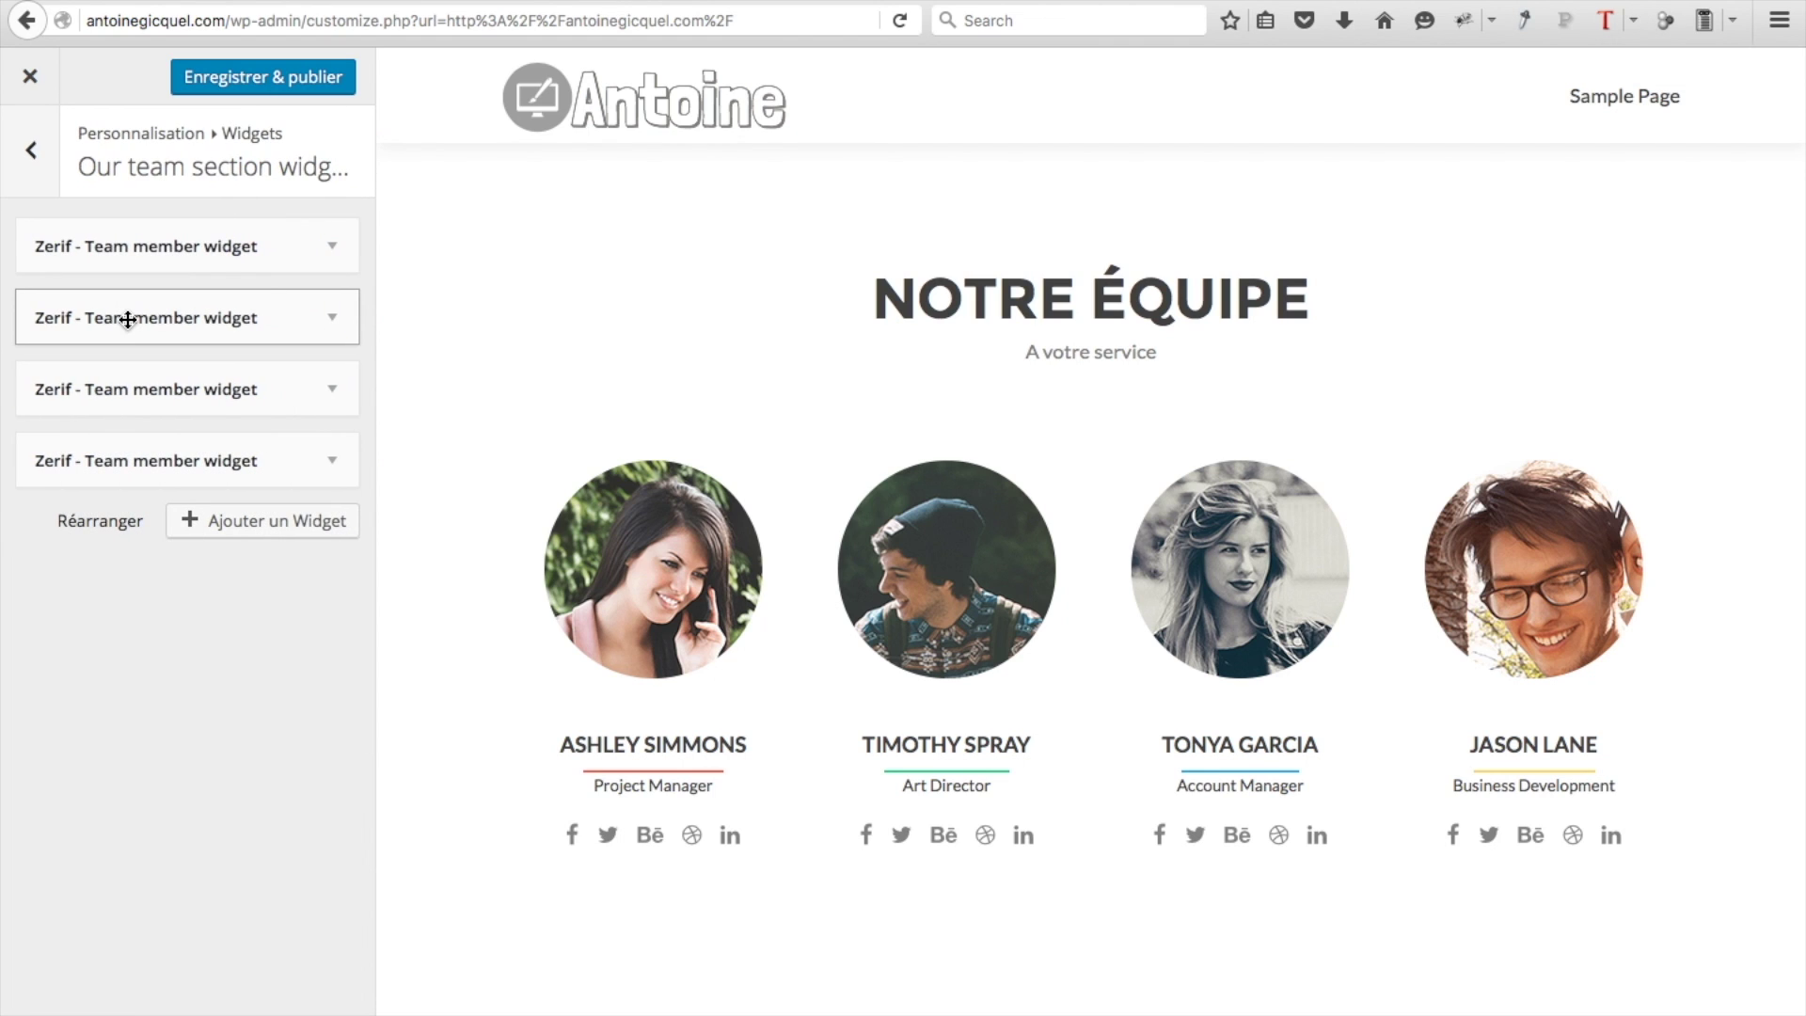
Rename the first team member to the owner's name and paste his French description
left_click(337, 248)
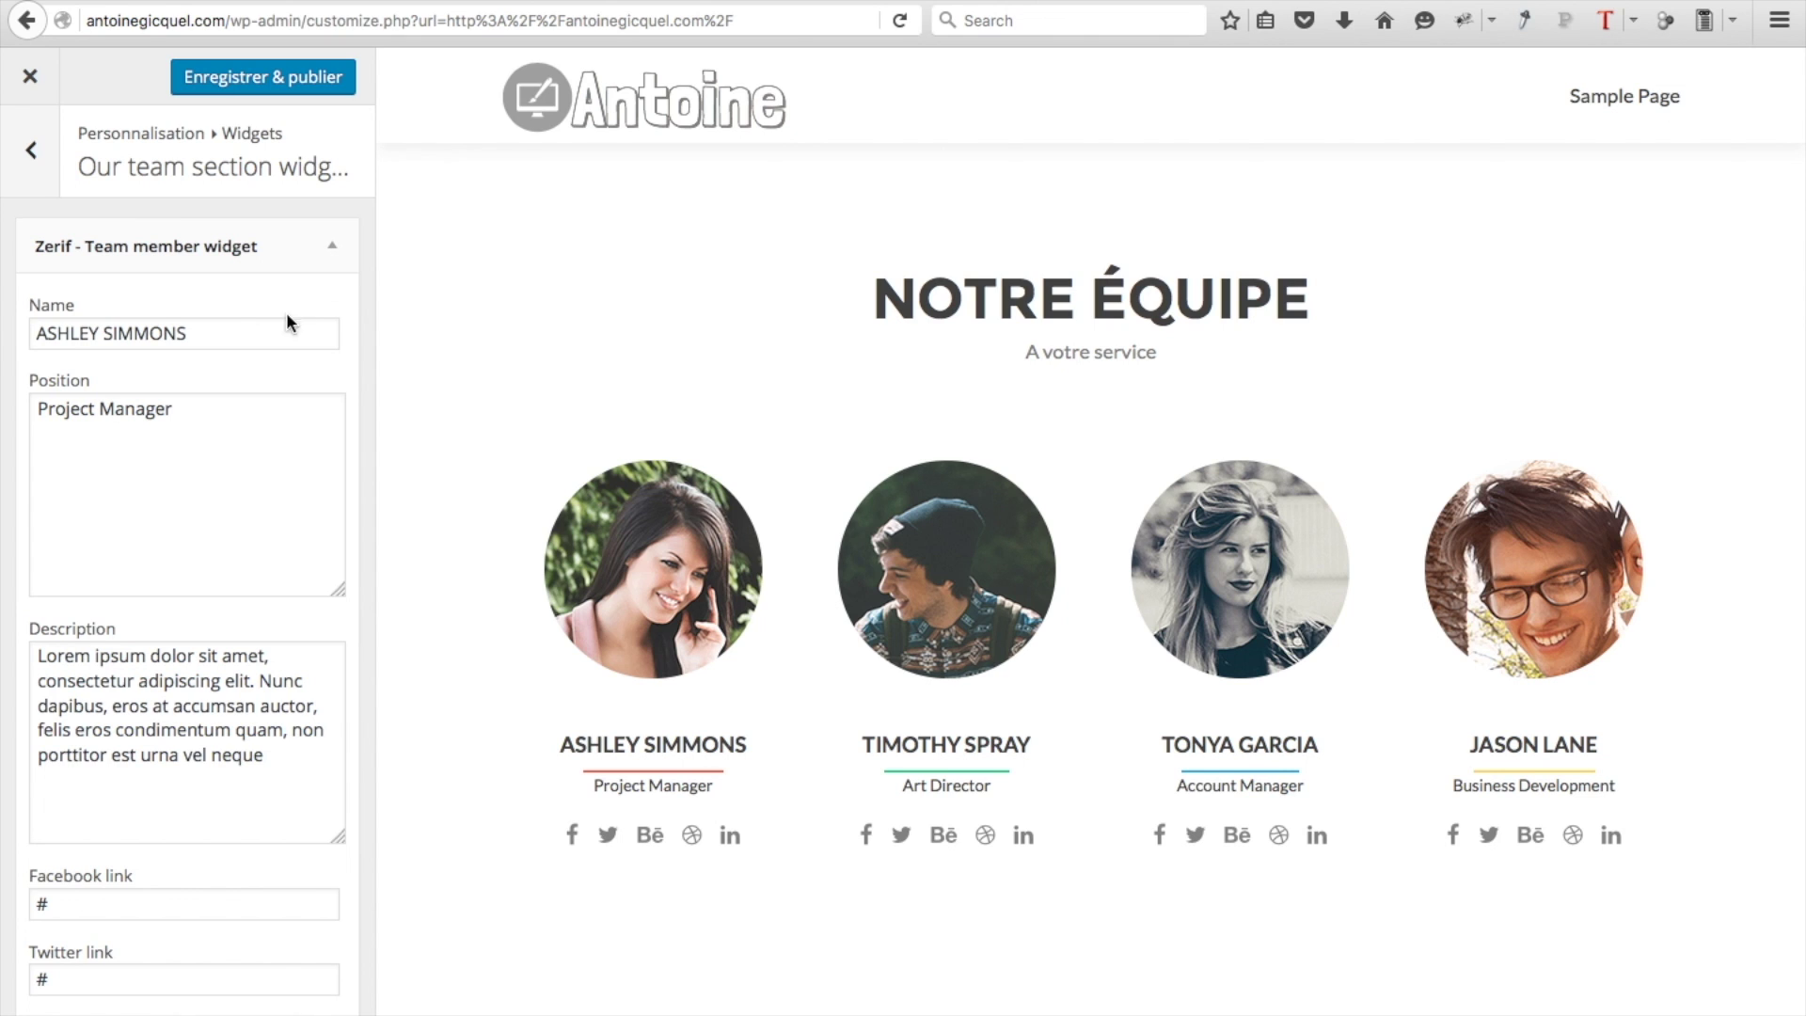
double_click(244, 333)
triple_click(245, 333)
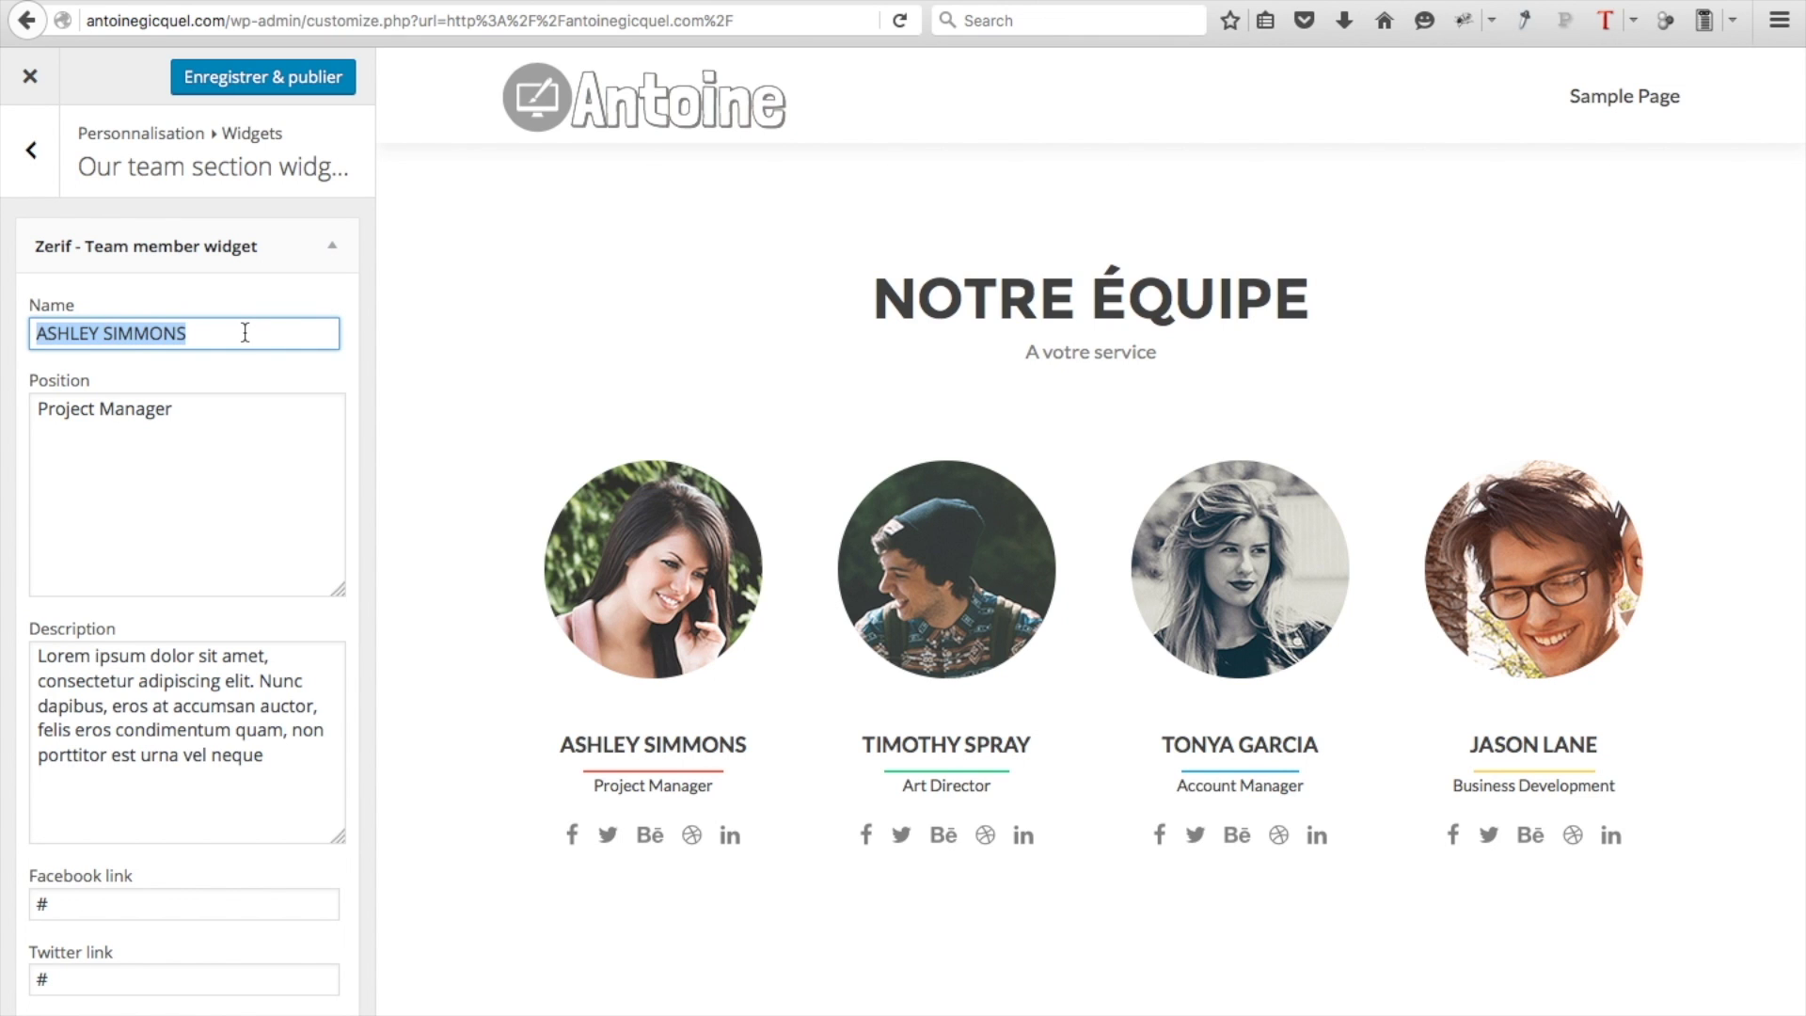
type("Antoine")
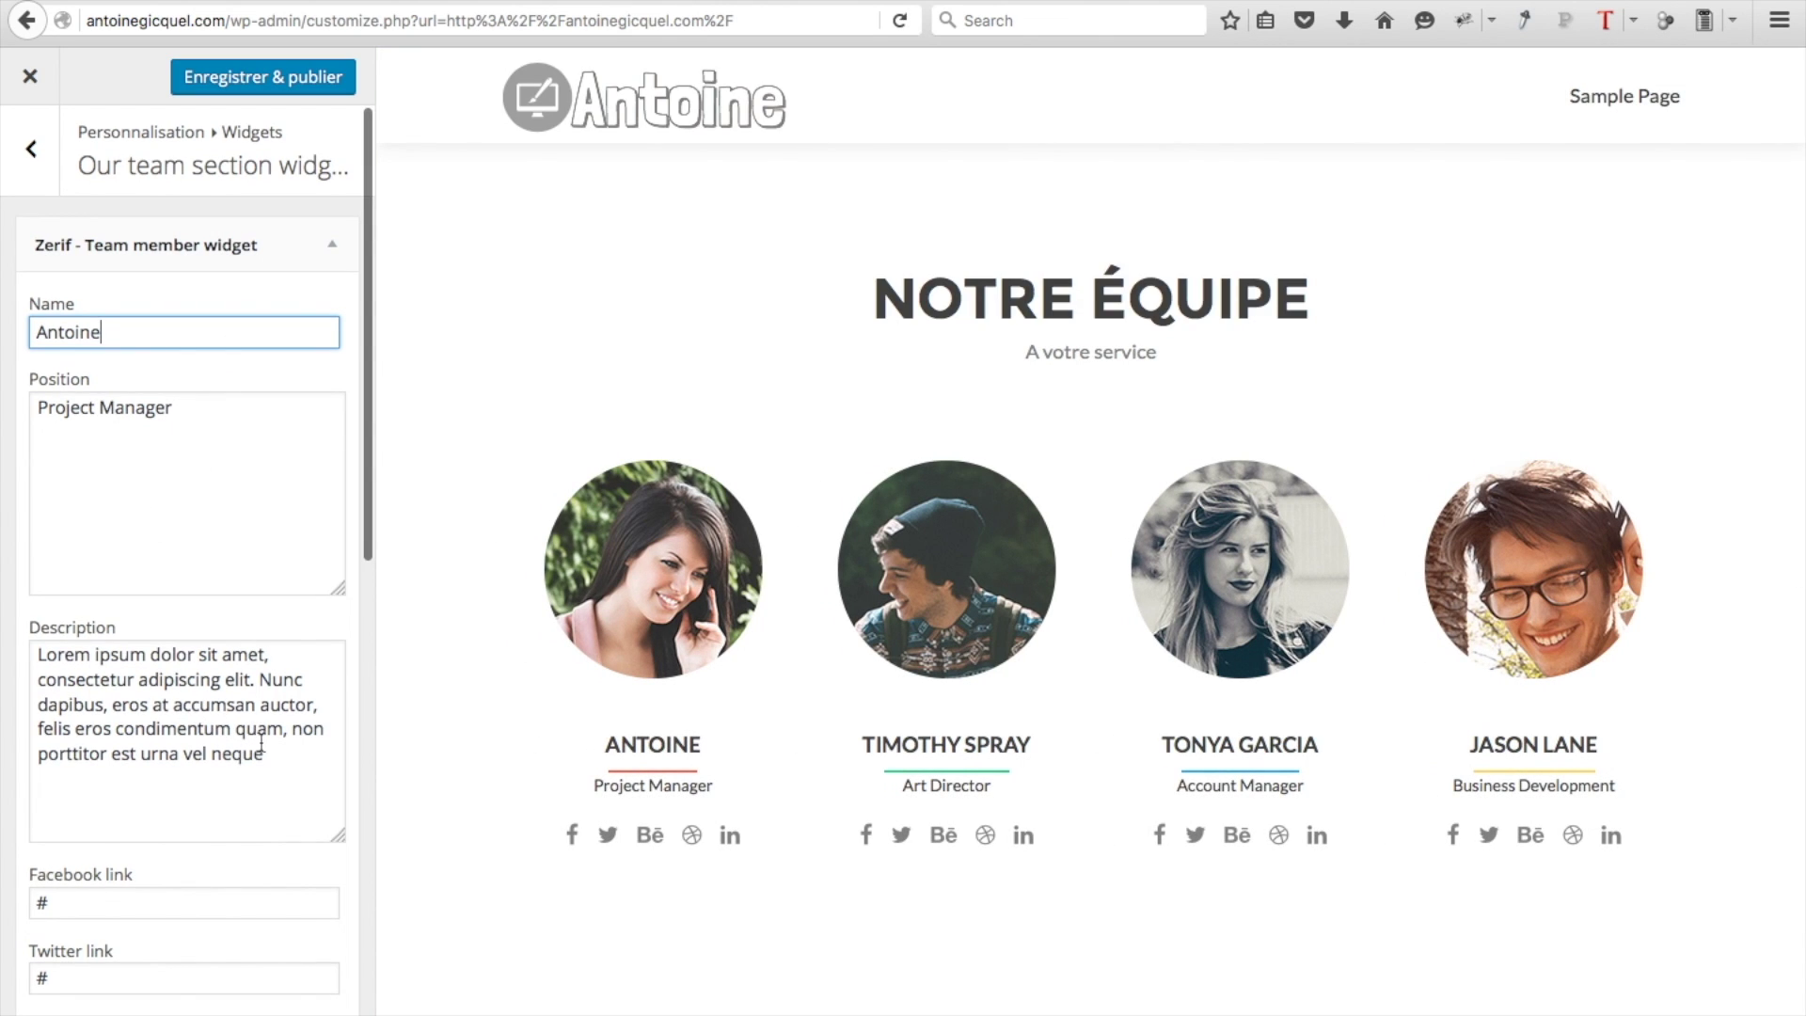
mouse_move(645, 612)
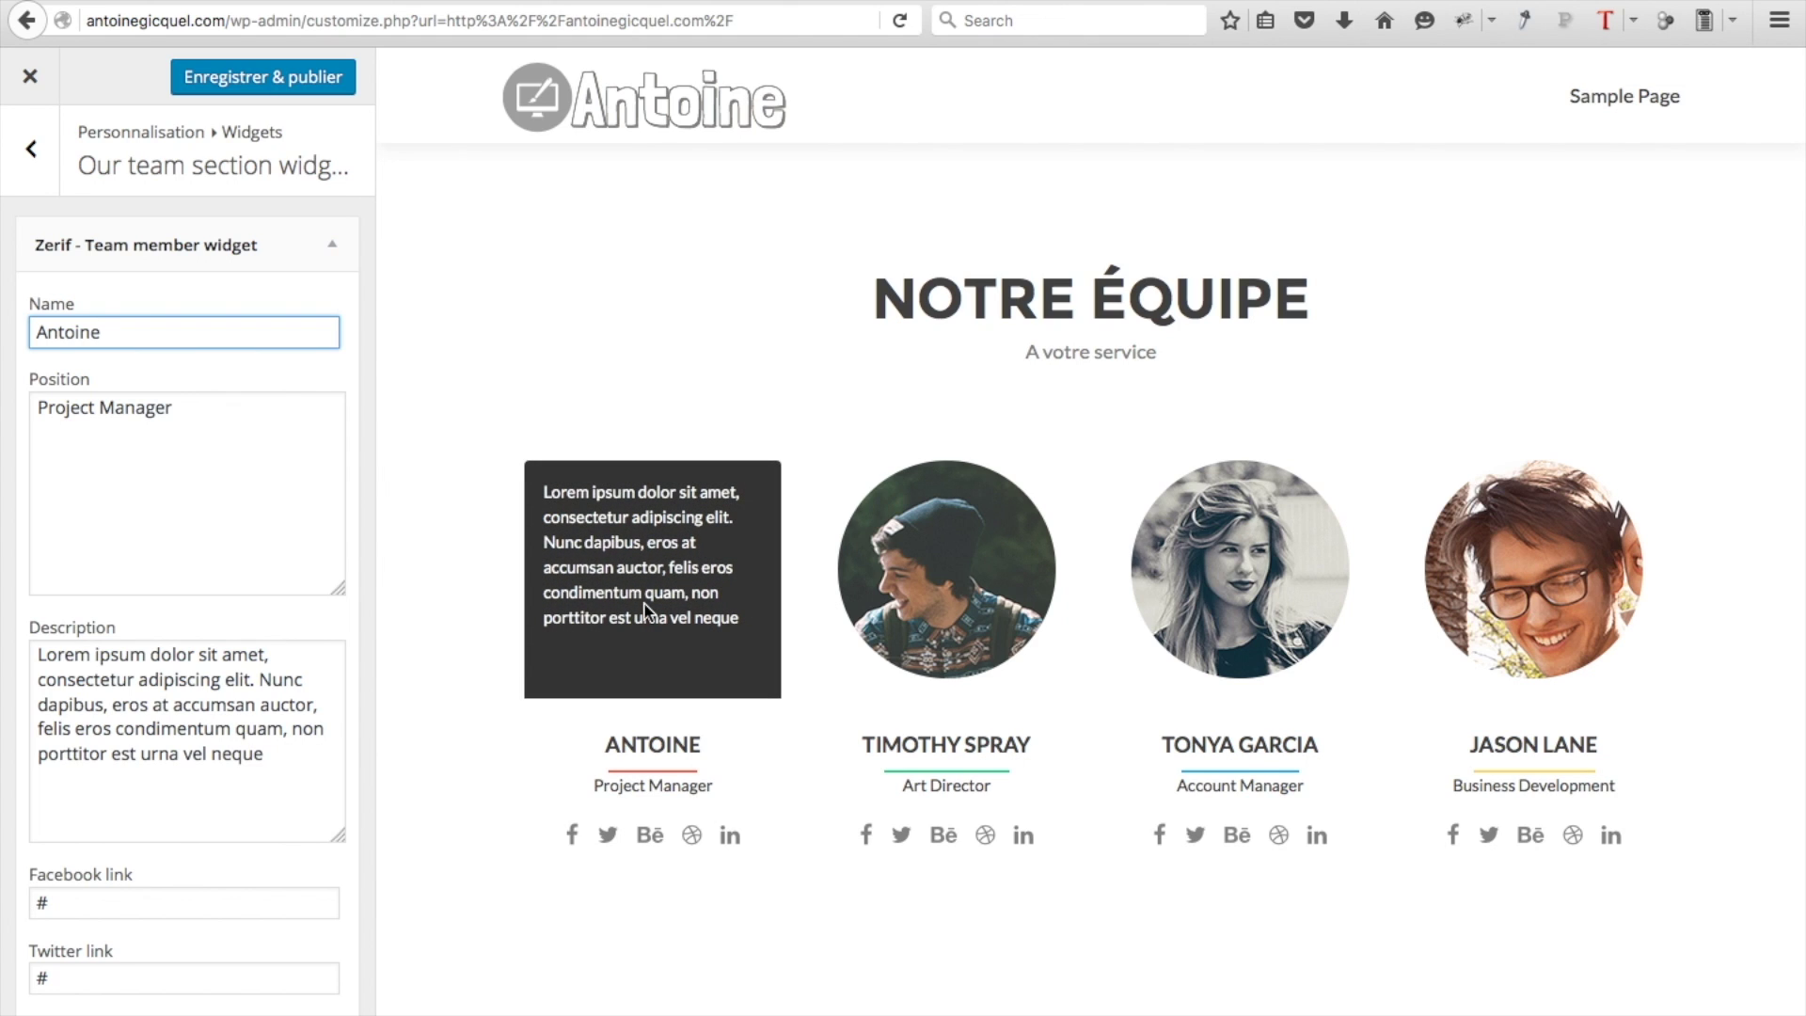
left_click(271, 764)
key("ctrl+a")
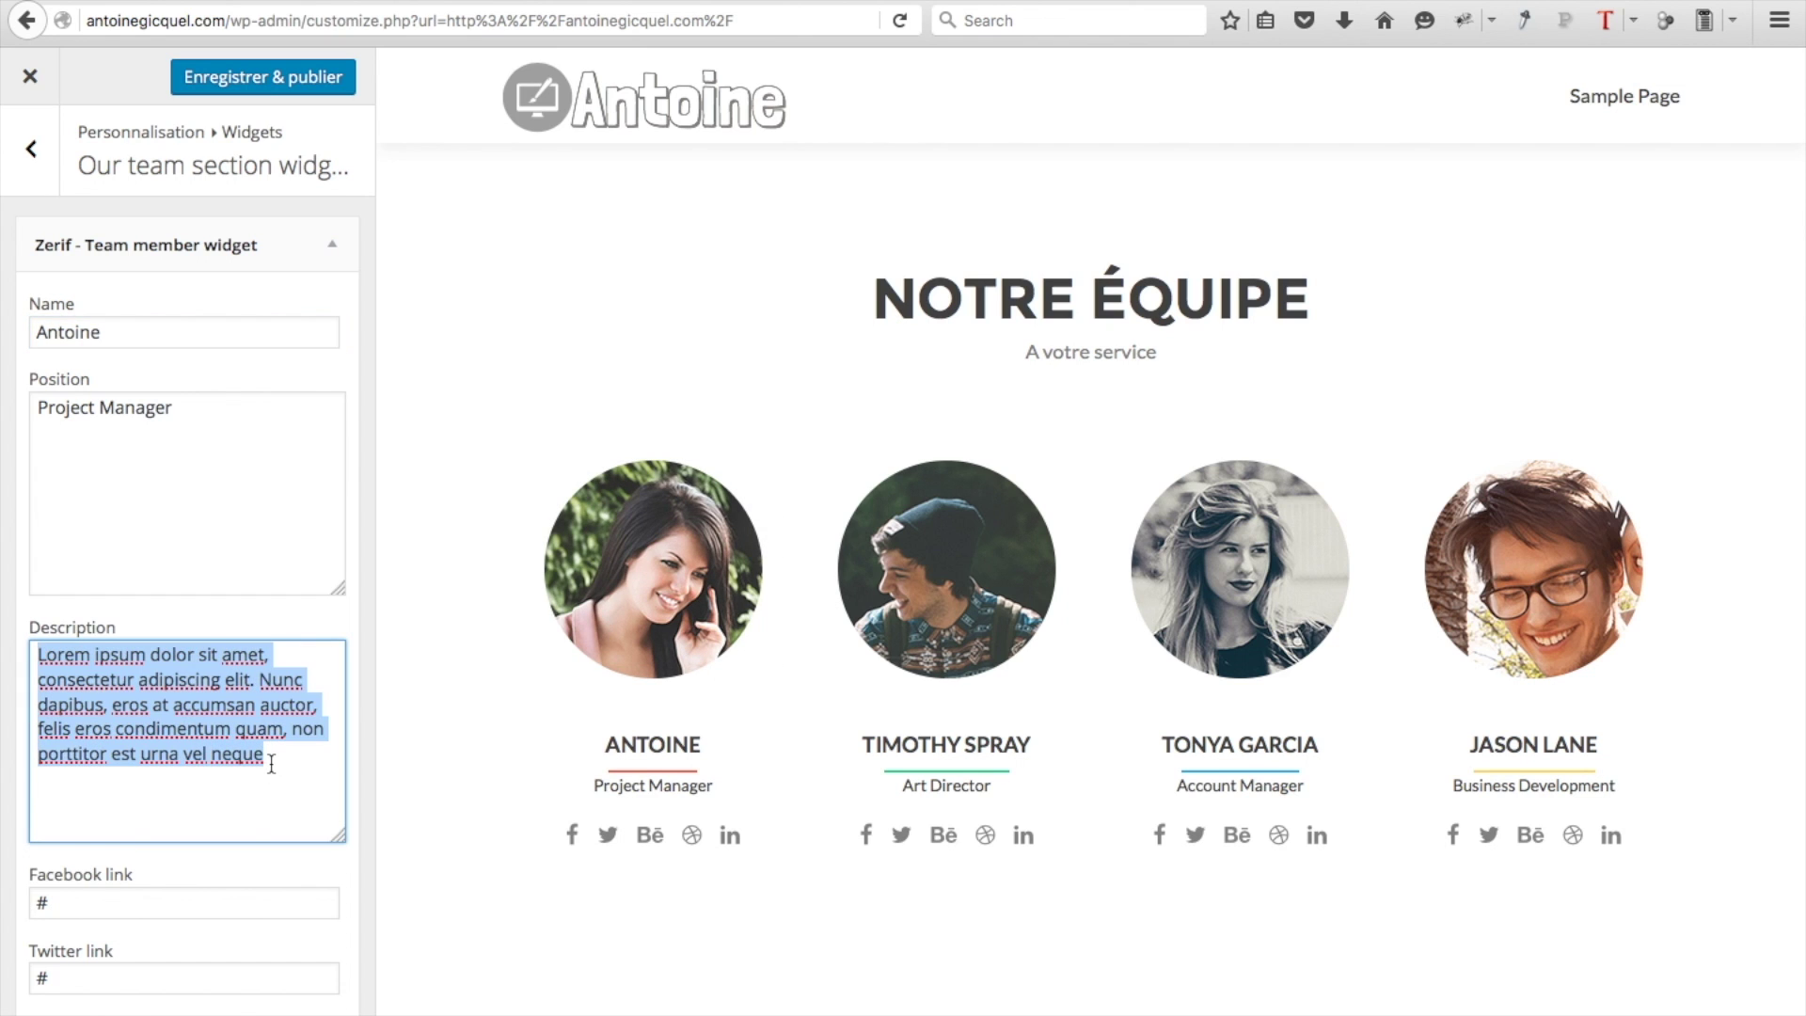
type("Salut, moi c'est Antoine et je souhaite partager avec vous toutes mes connaissances et astuces web afin de vous aider à développer votre business en ligne.")
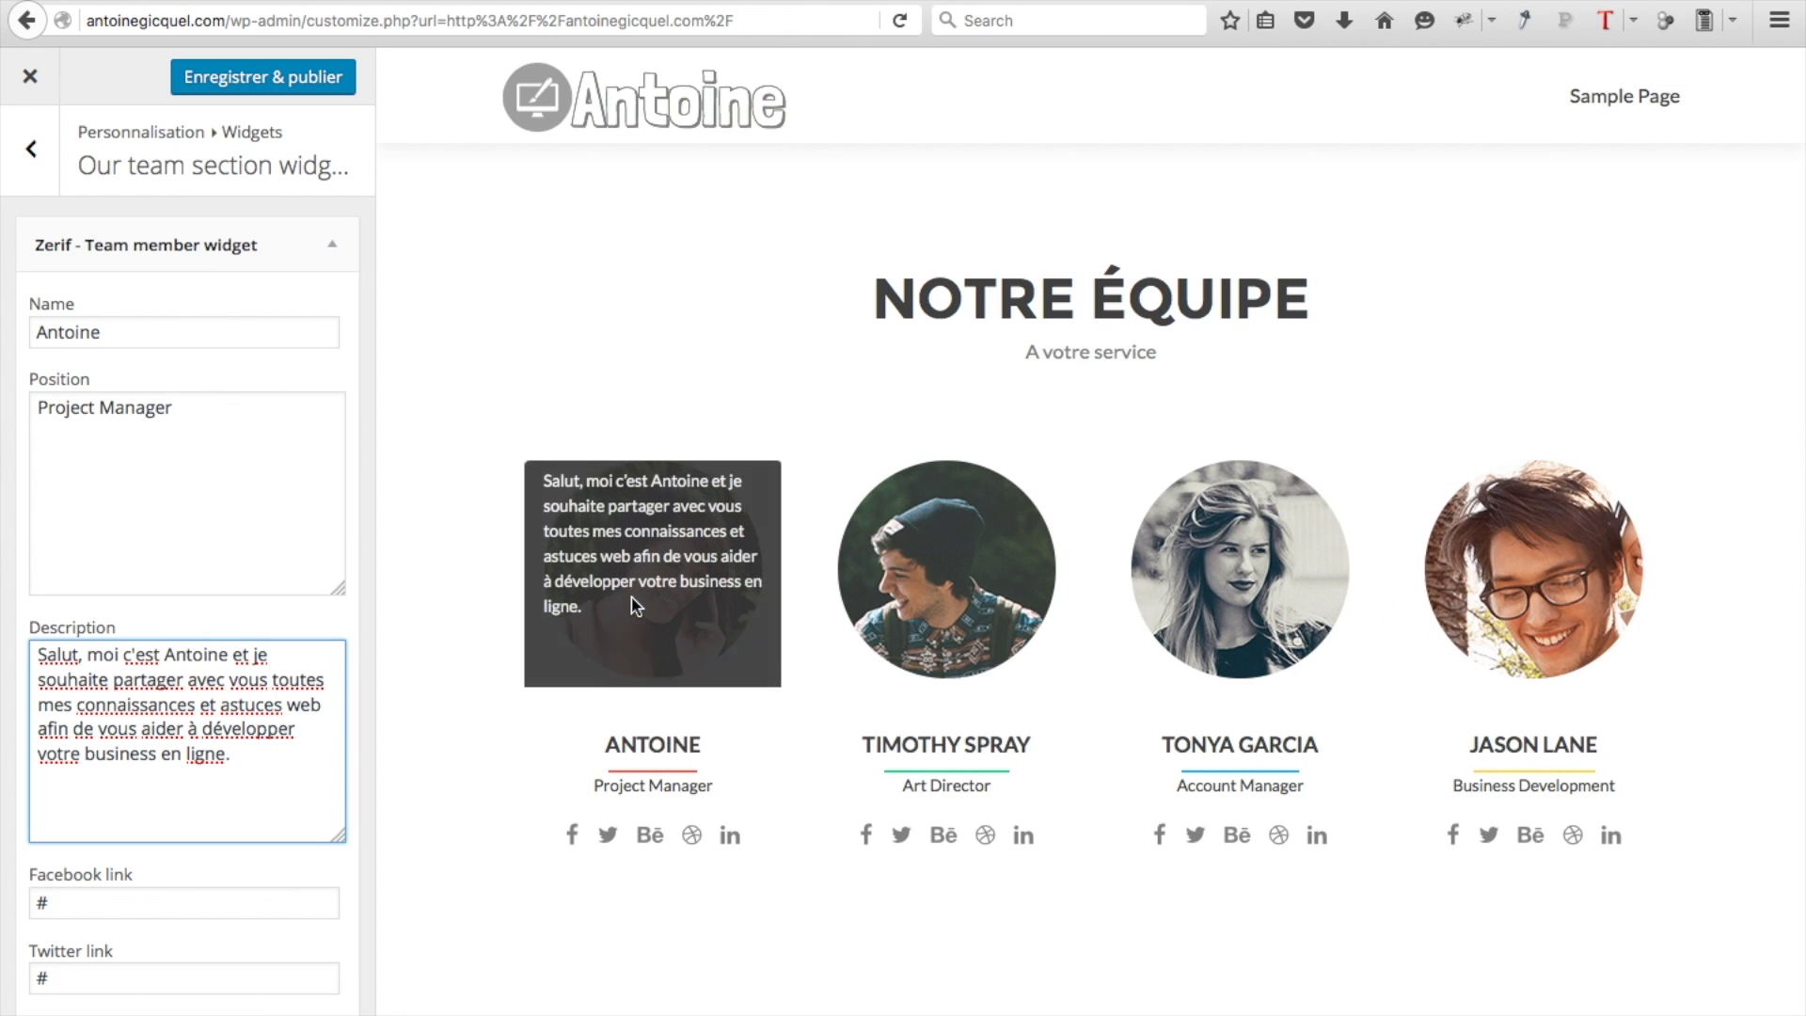
Enter the member's Facebook and Twitter channel links
key("Tab")
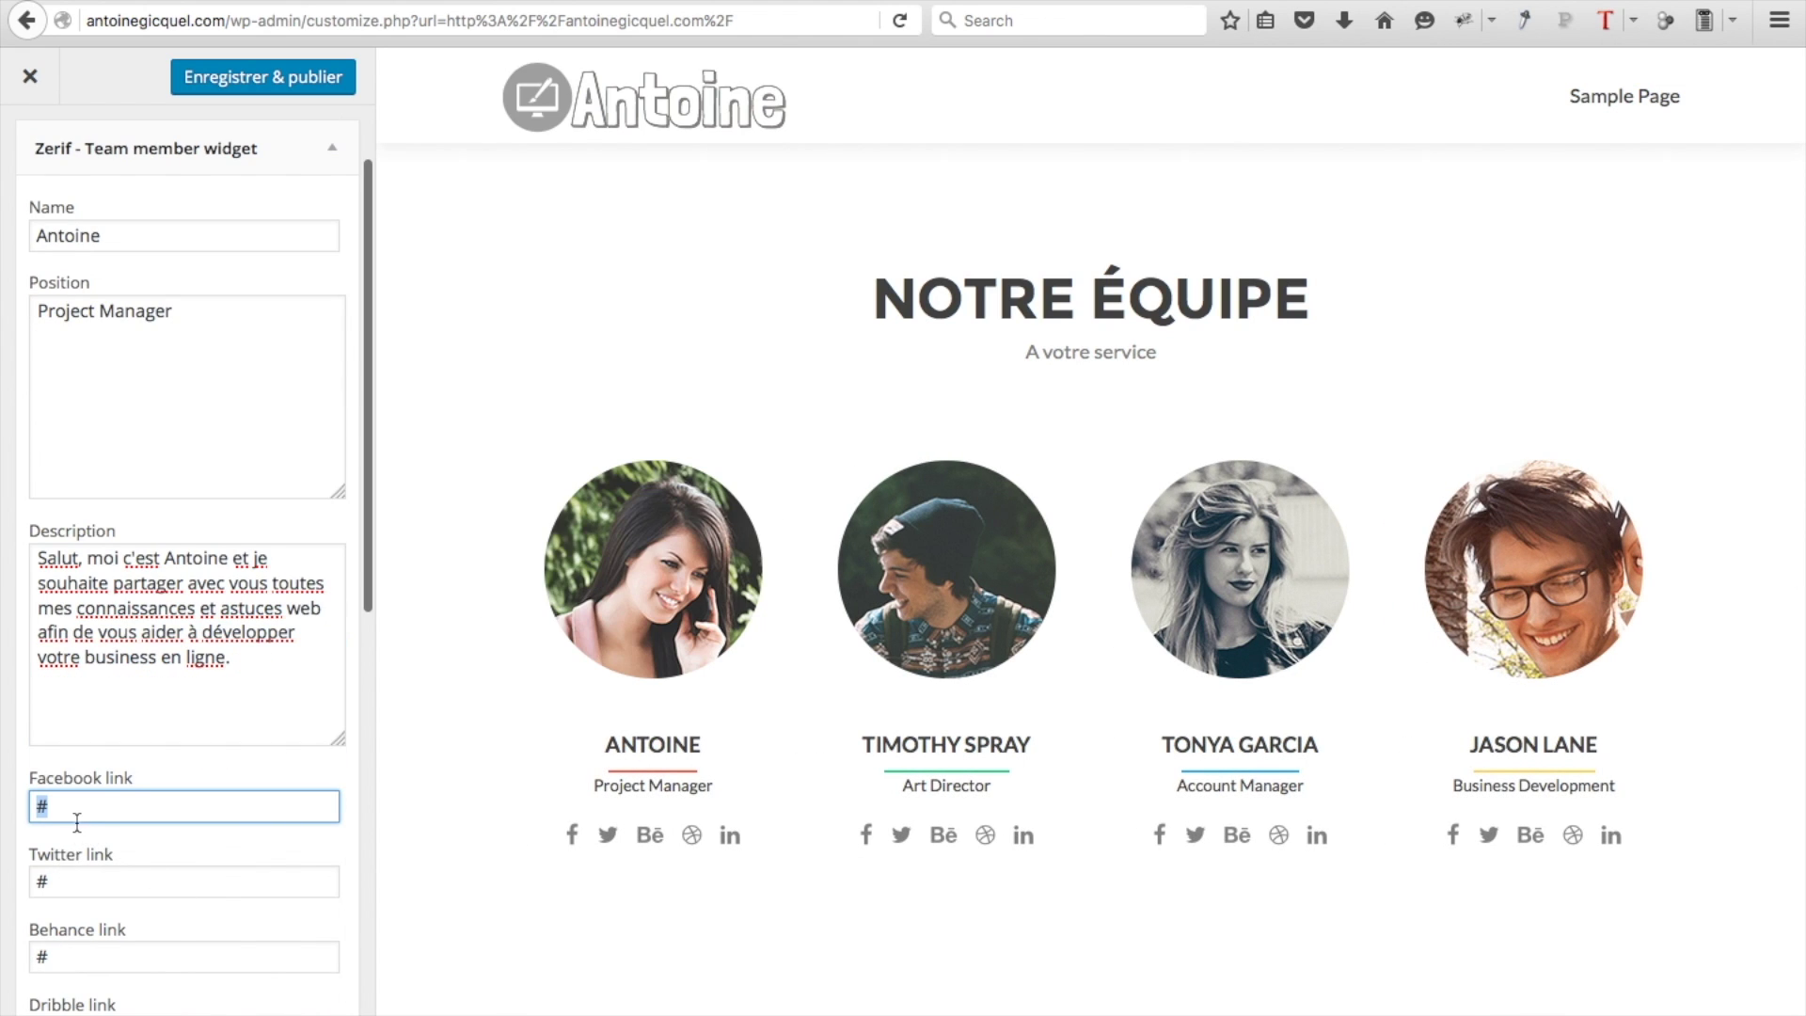
type("facebook.com/lachainedantoine")
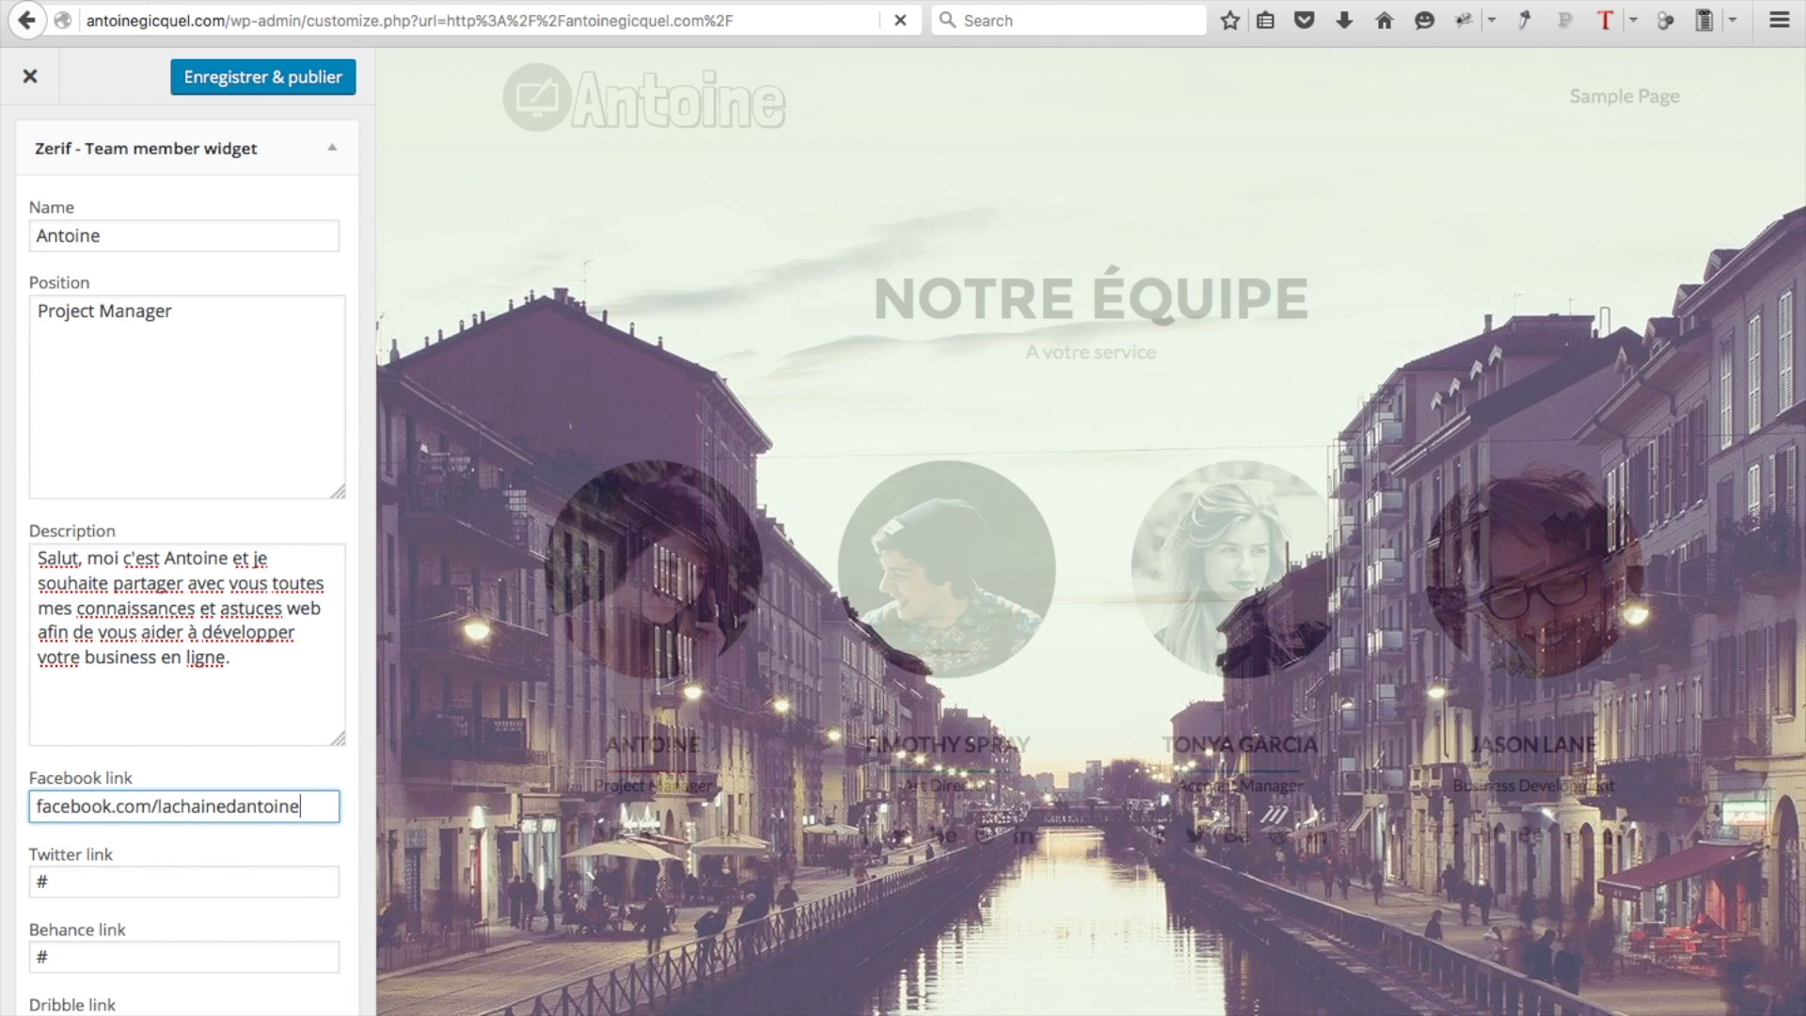
key("Tab")
type("twitter.com/chainedantoine")
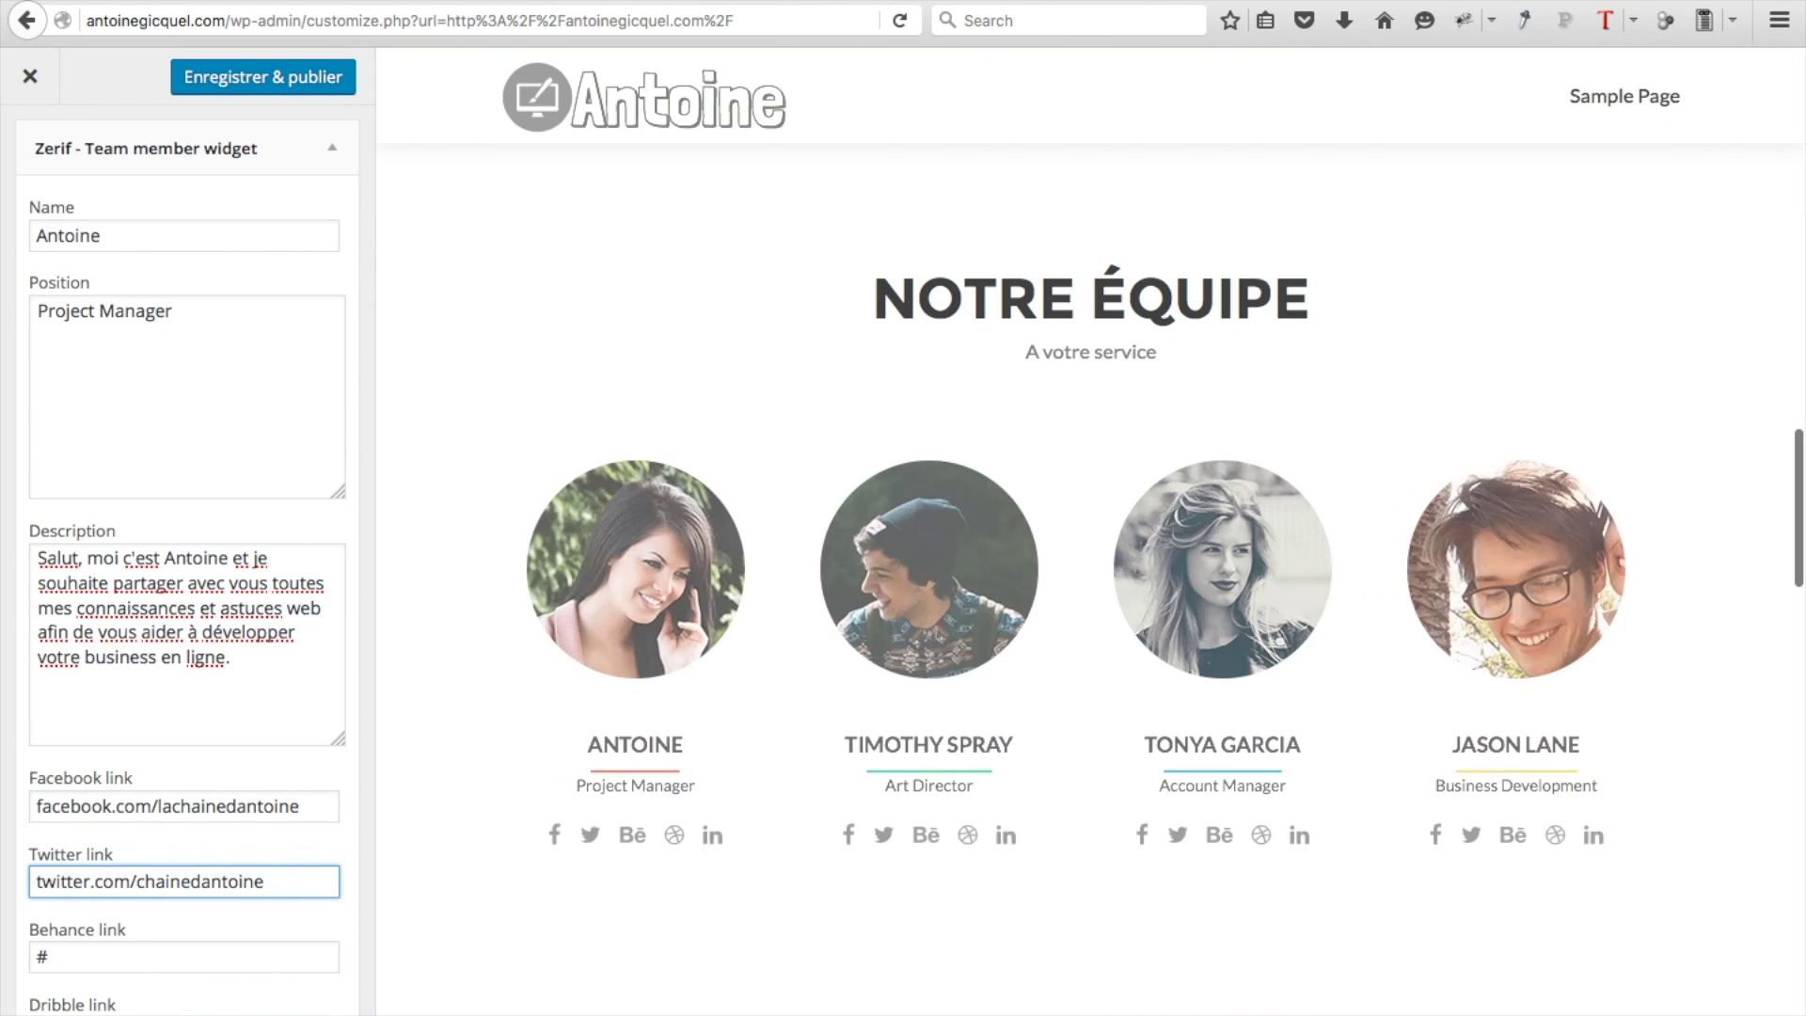
Clear the Behance, Dribble and Linkedin links and make the member's links open in a new window
scroll(119, 656, "down", 5)
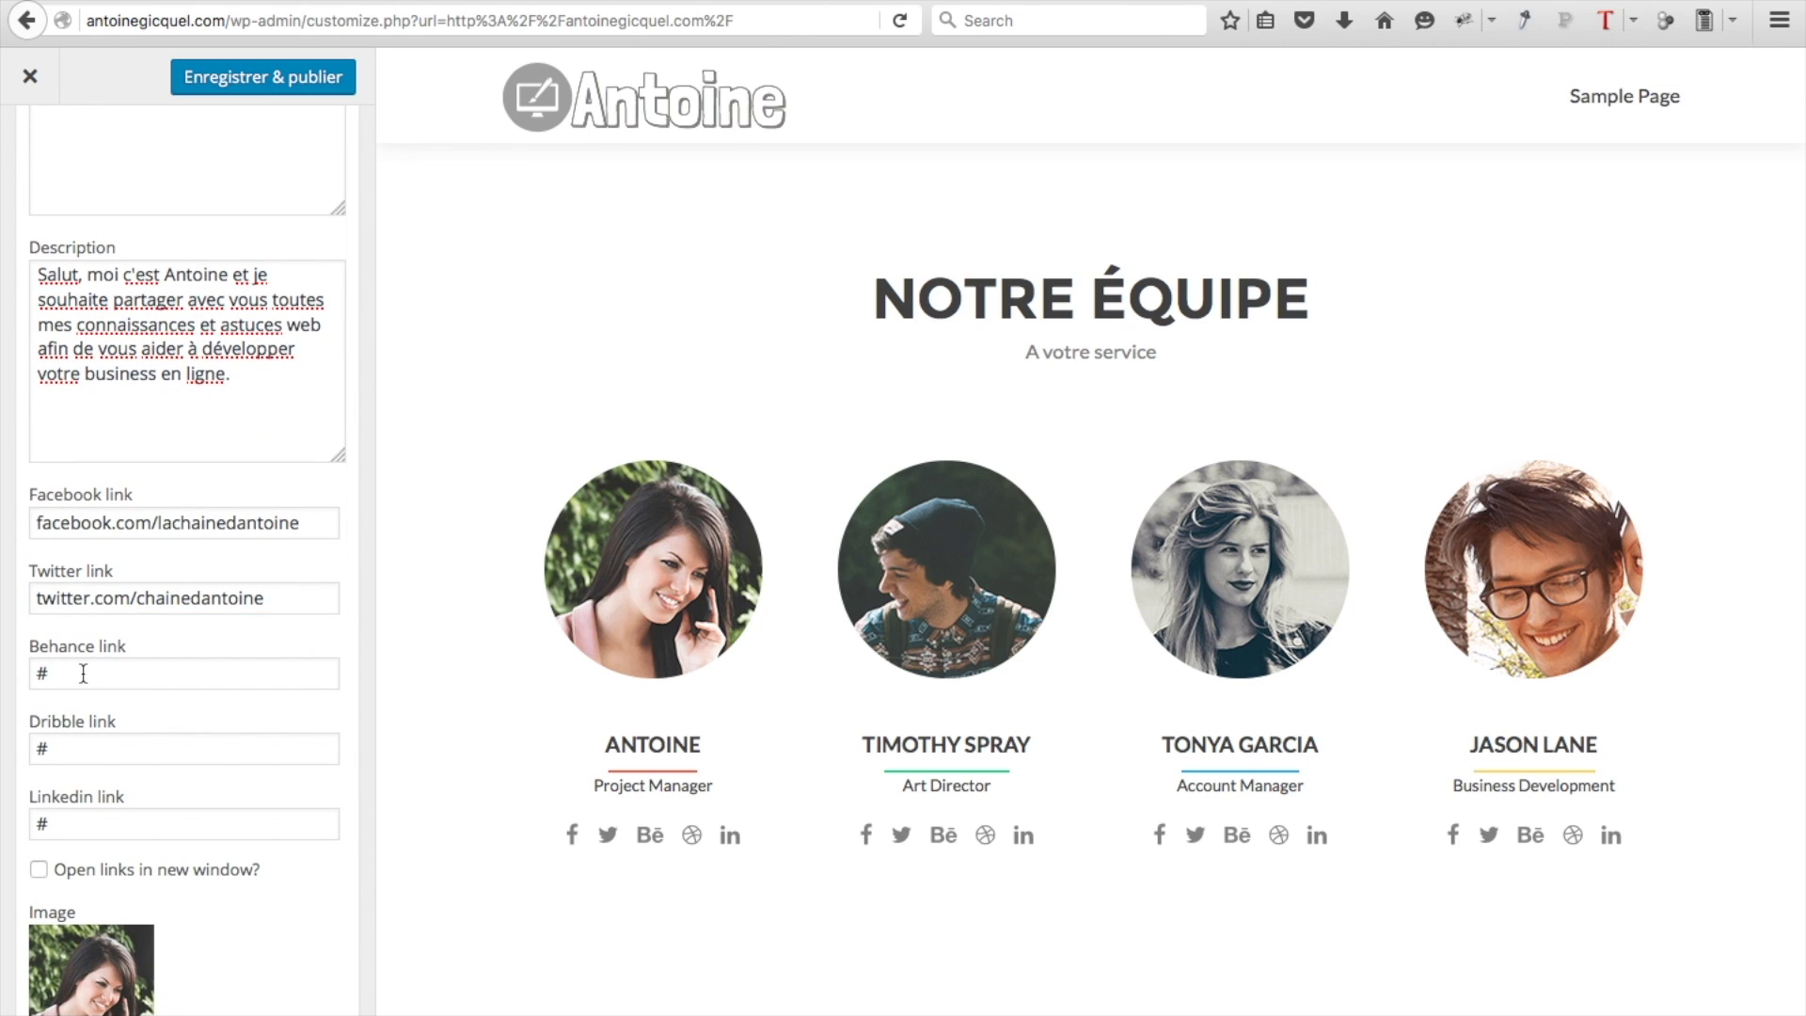
left_click(84, 674)
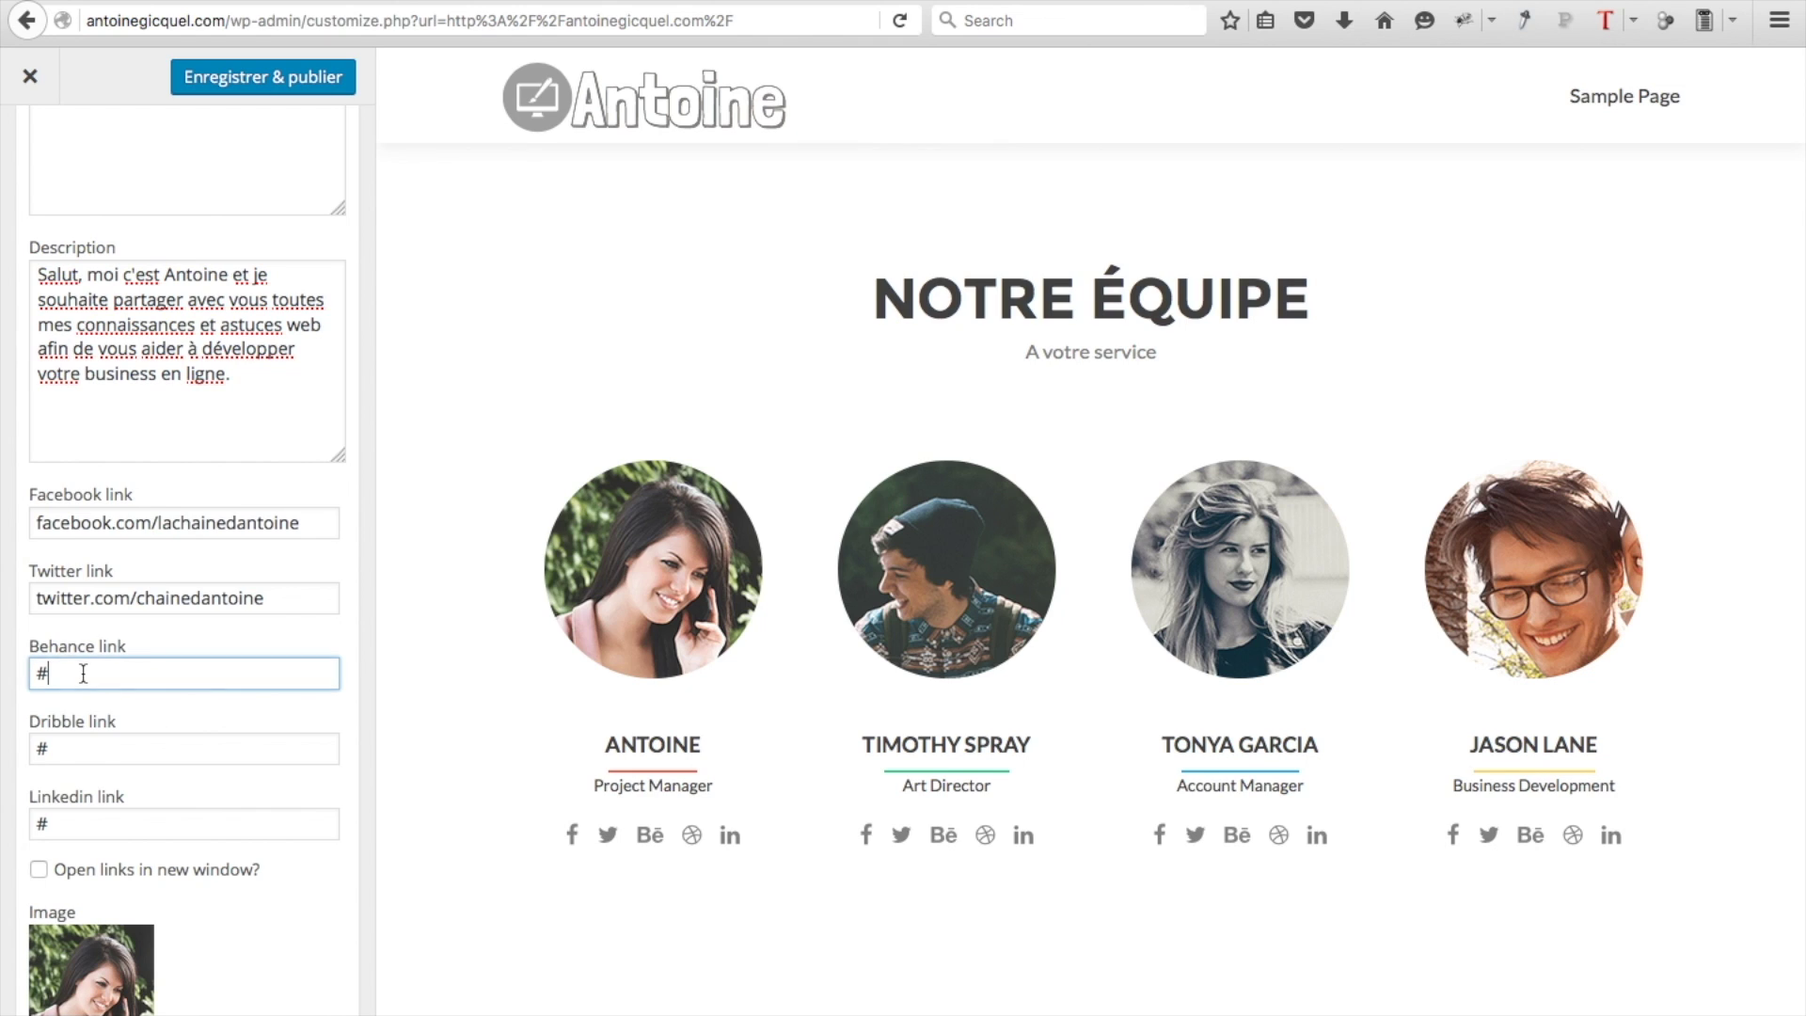
key("BackSpace")
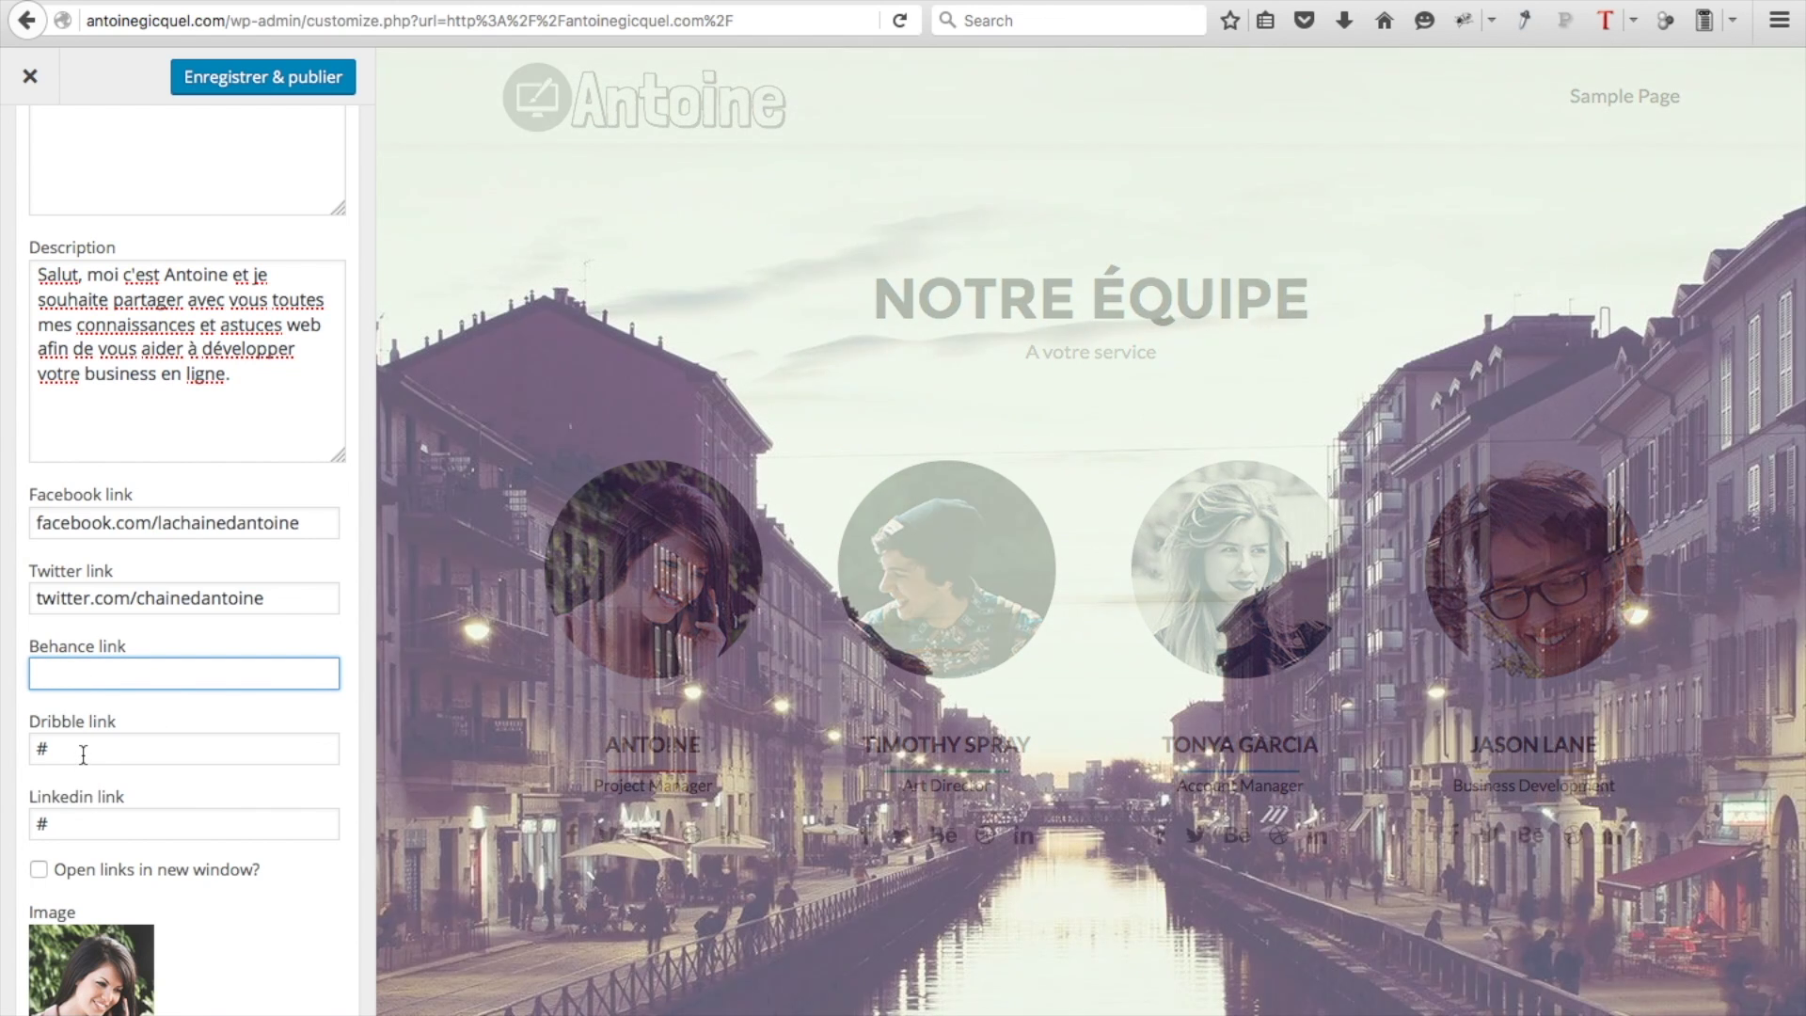
left_click(81, 748)
key("BackSpace")
left_click(86, 824)
key("BackSpace")
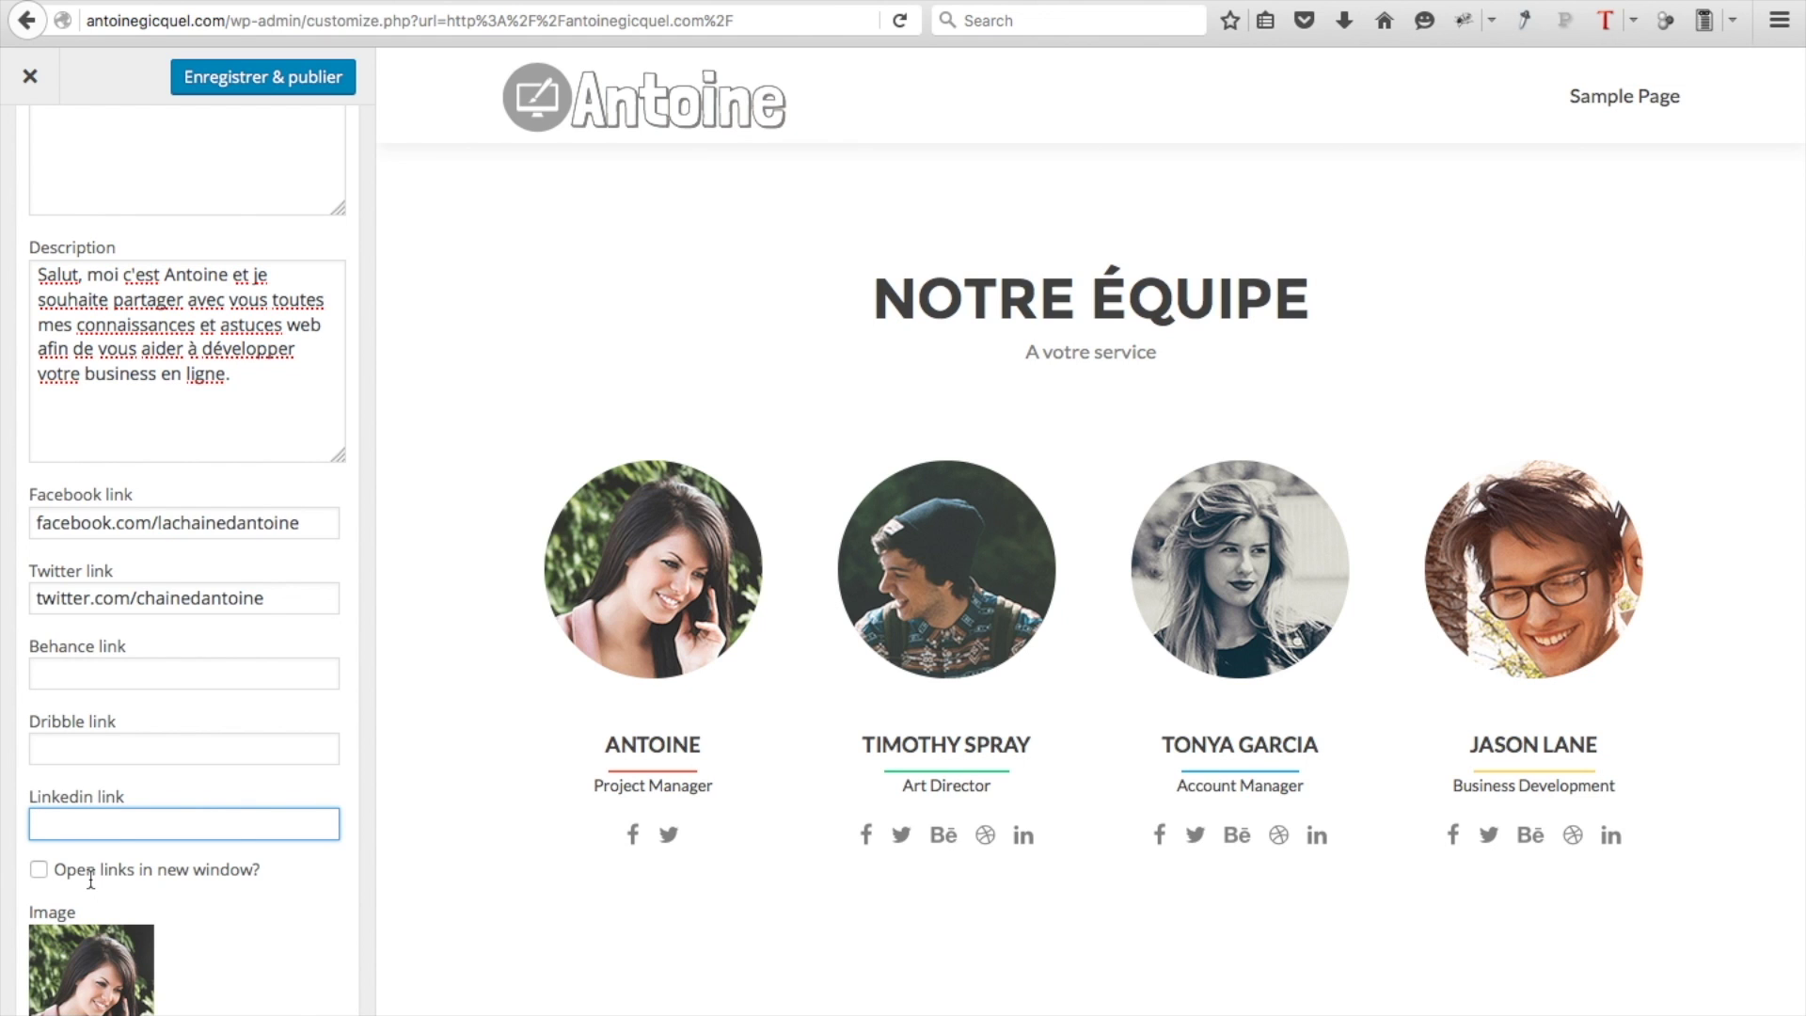
left_click(39, 869)
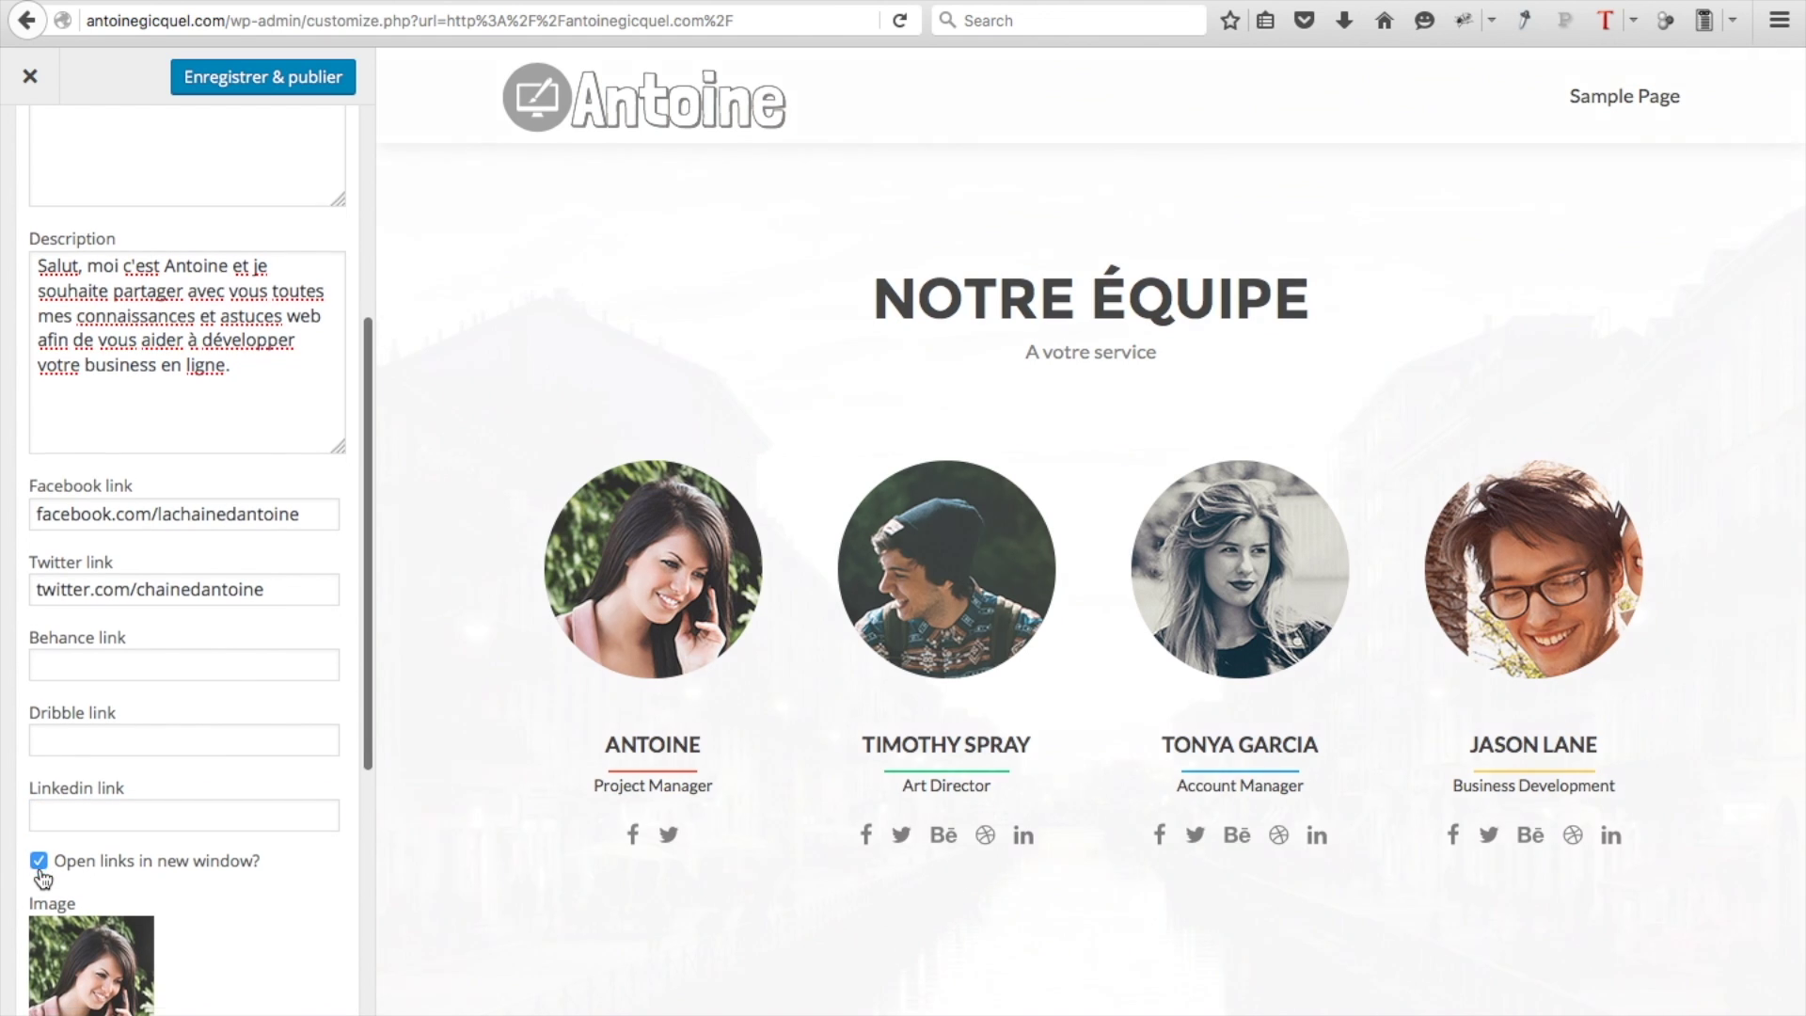
scroll(40, 867, "down", 1)
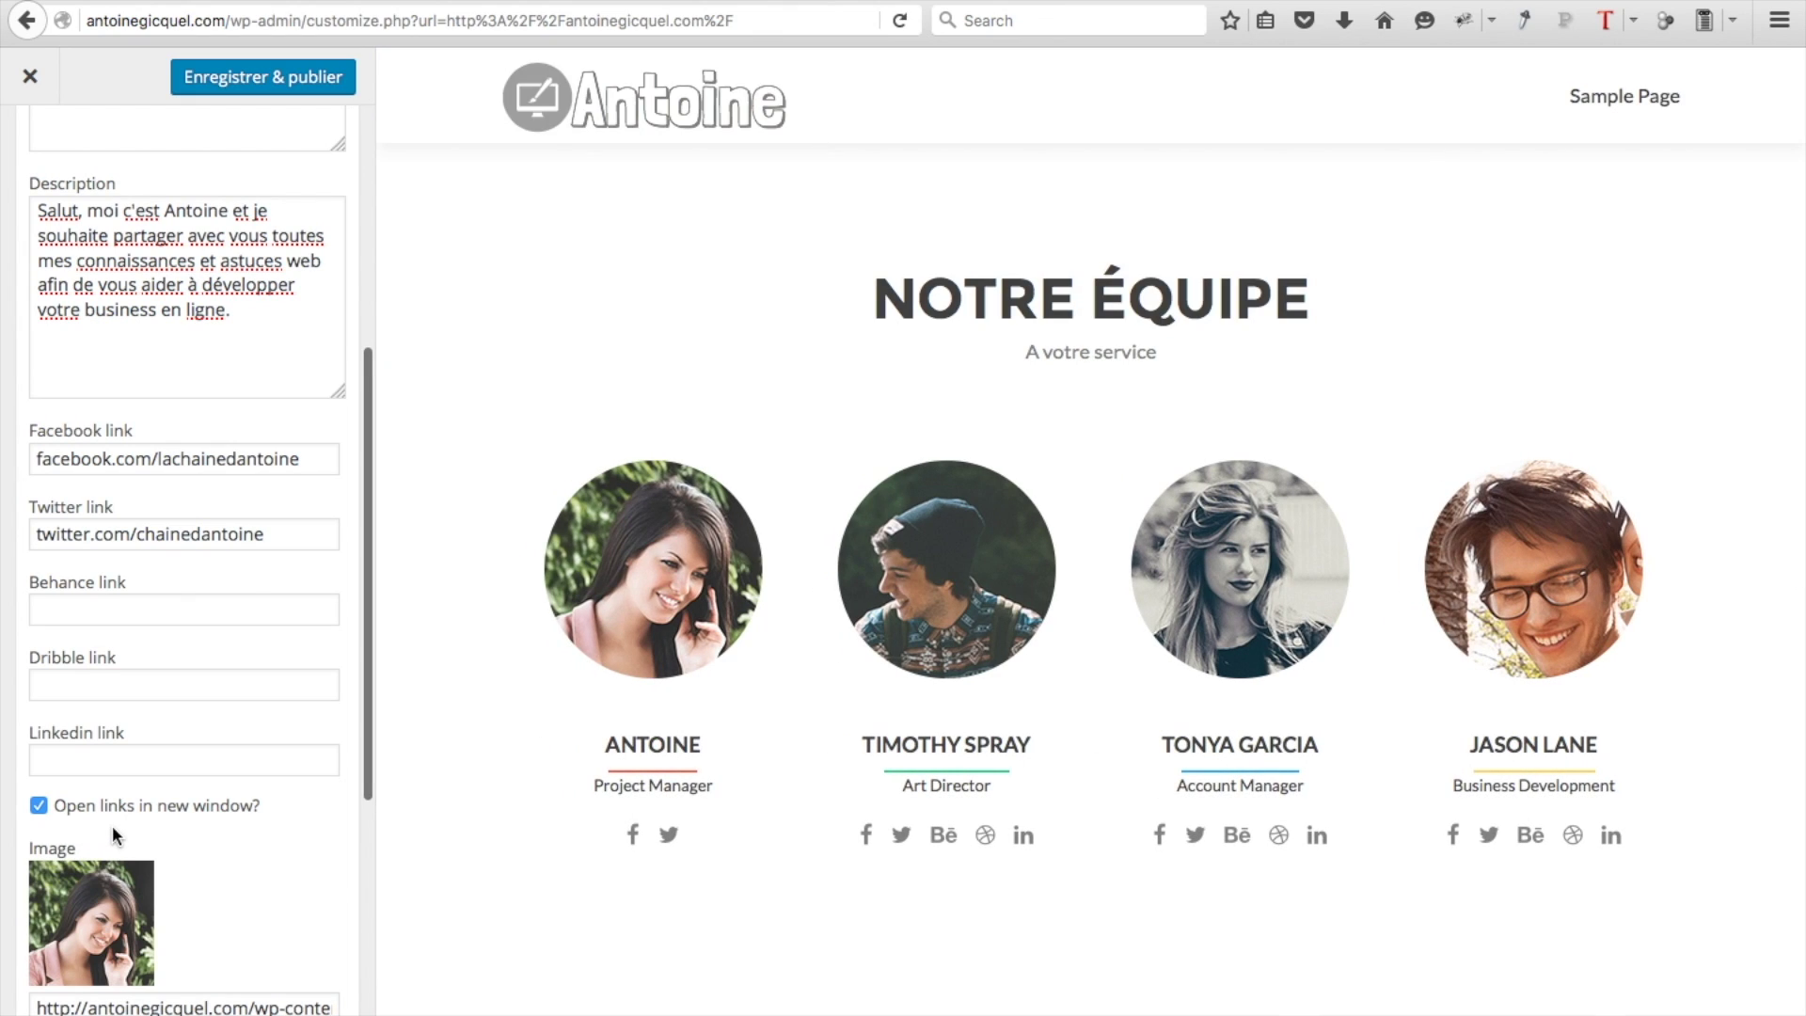
scroll(111, 825, "down", 2)
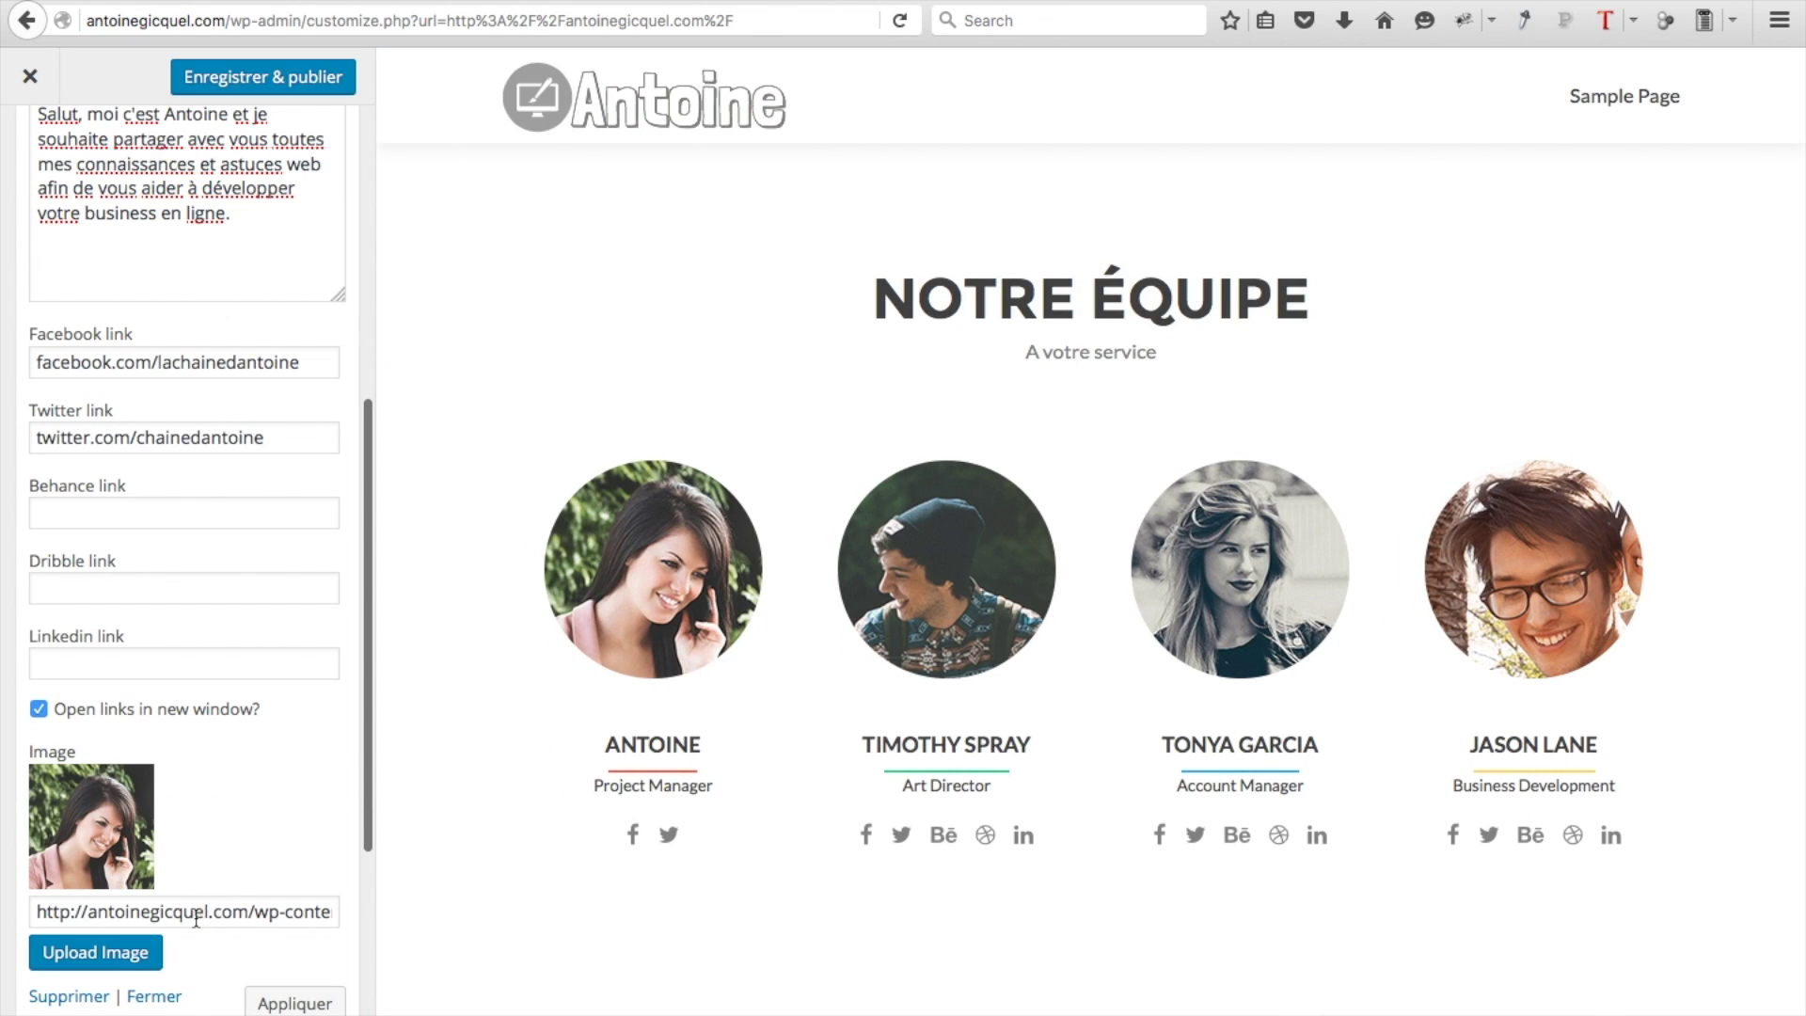
left_click(136, 954)
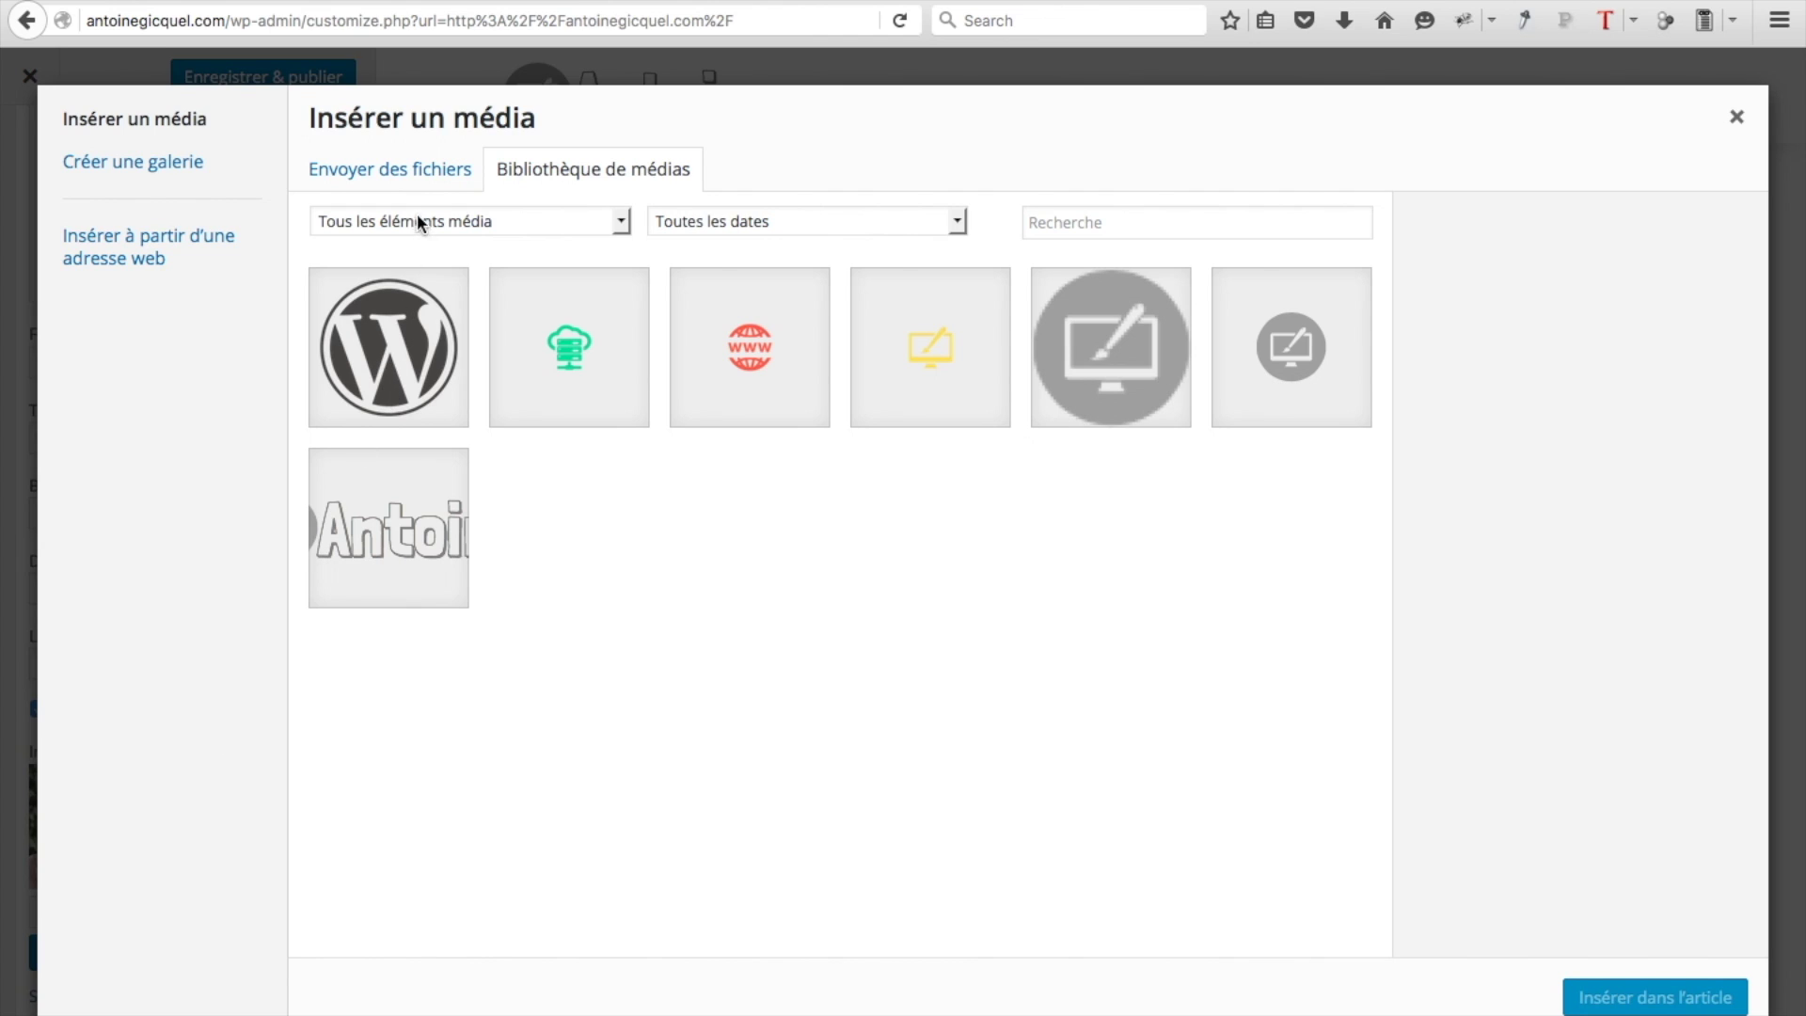
Upload the portrait jpg and apply it as the first team member's photo
left_click(433, 169)
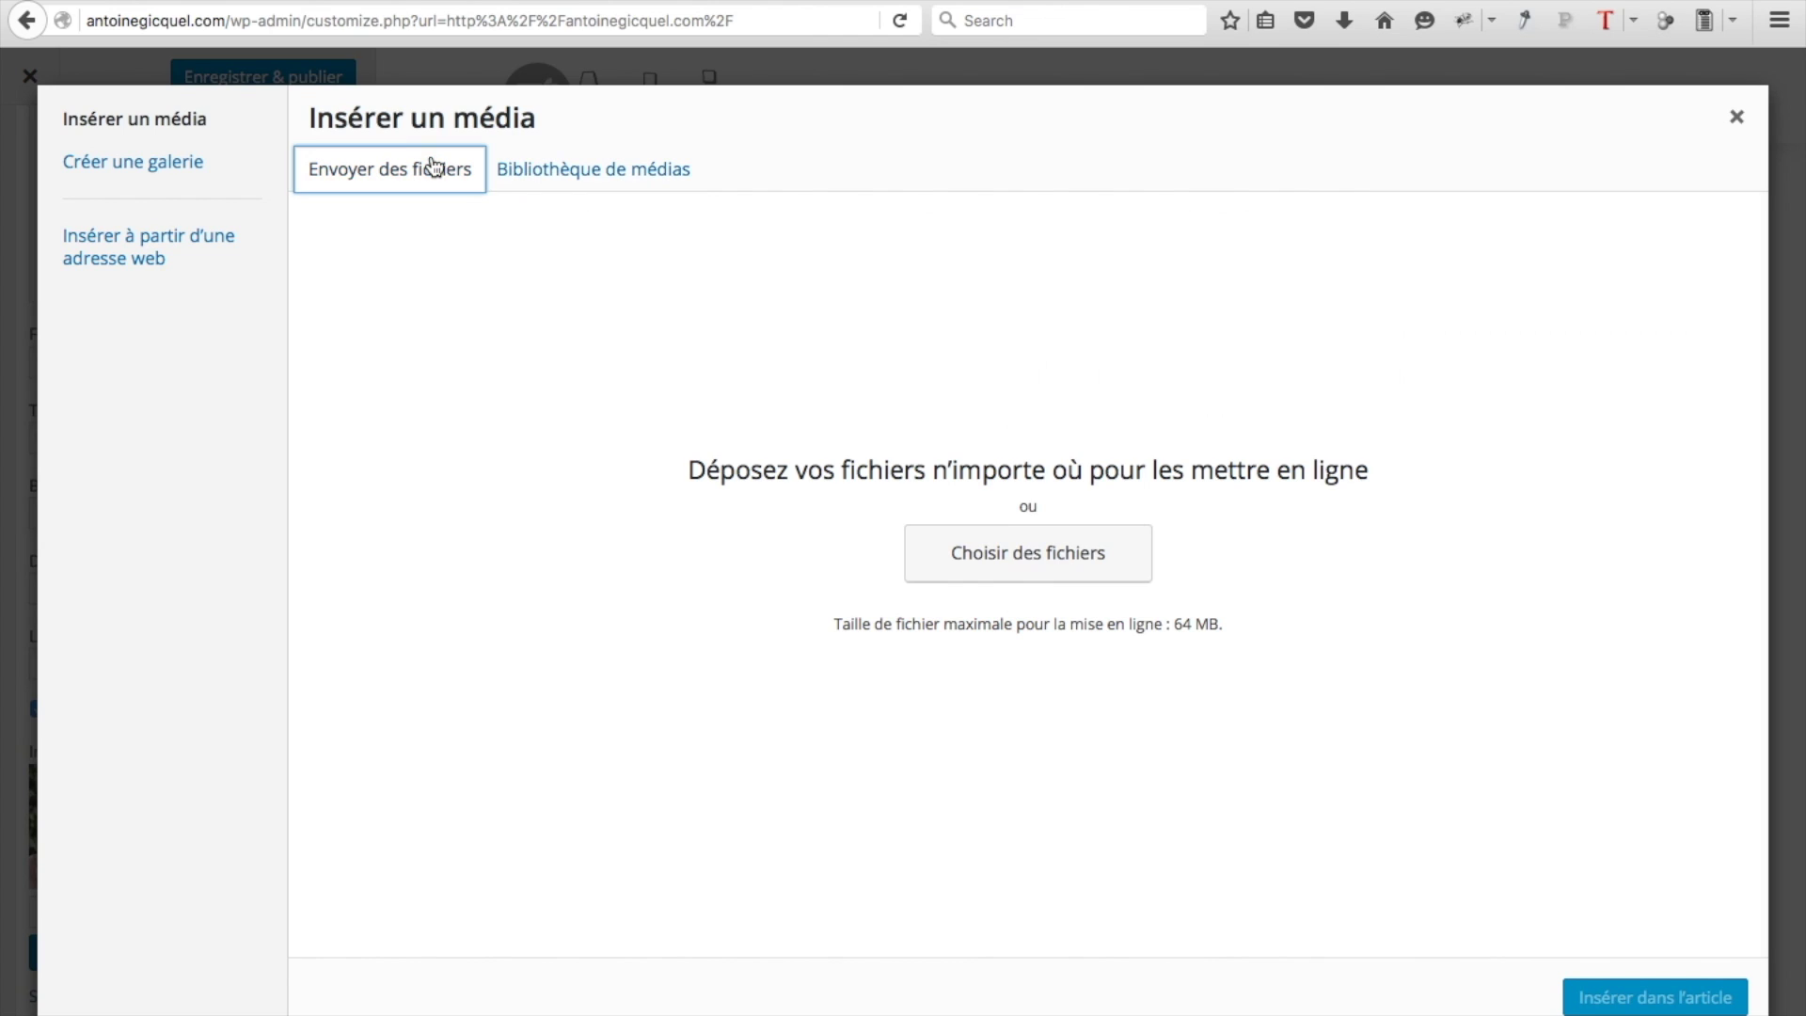
left_click(1032, 554)
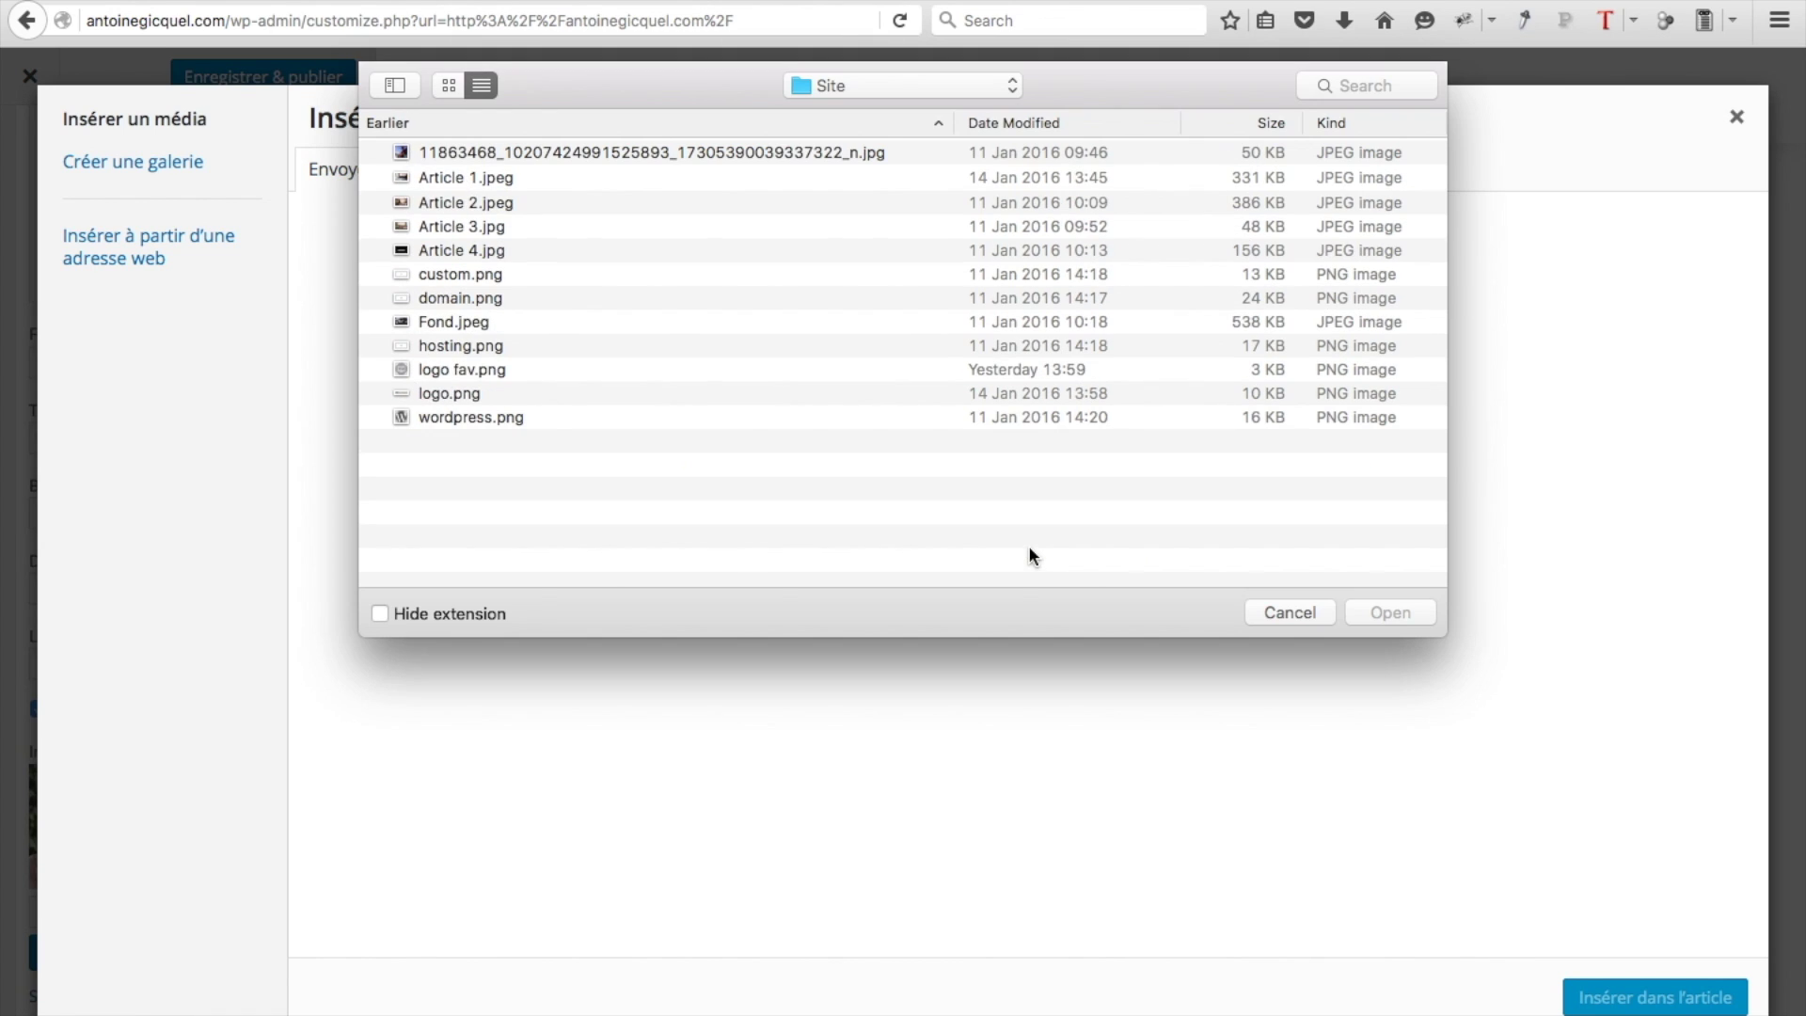
left_click(587, 151)
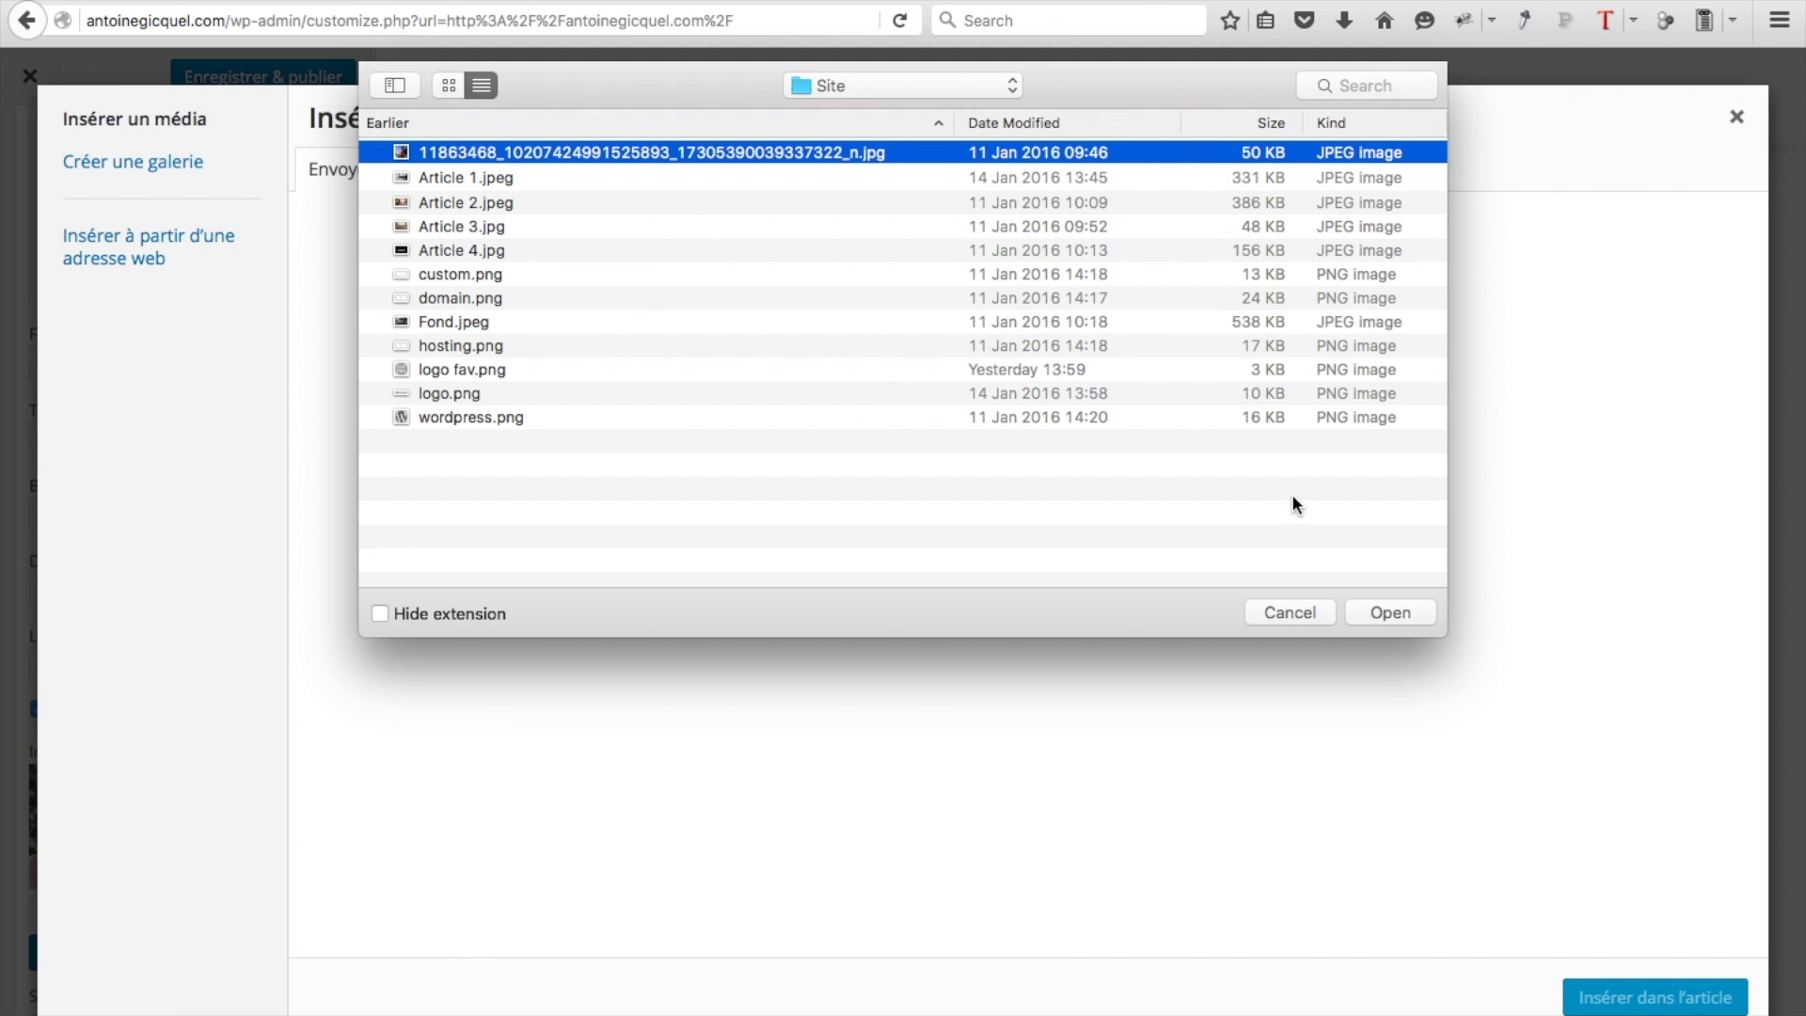
left_click(1382, 611)
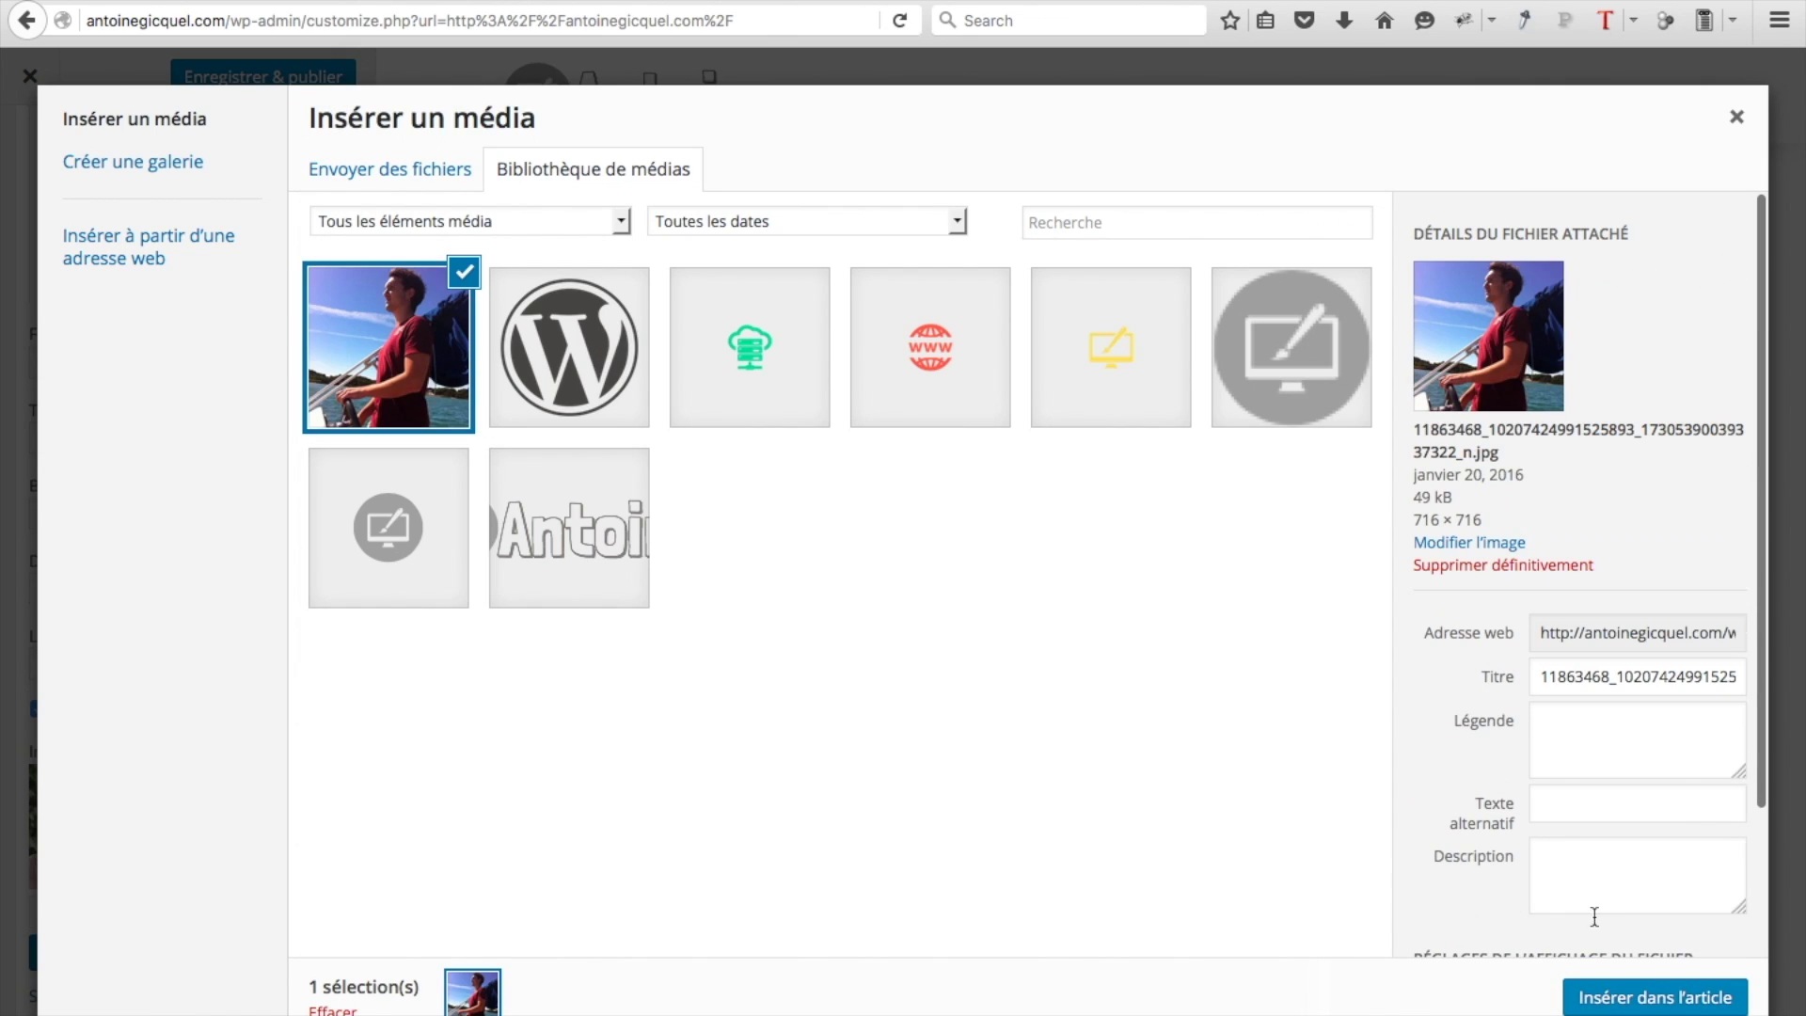
left_click(1638, 998)
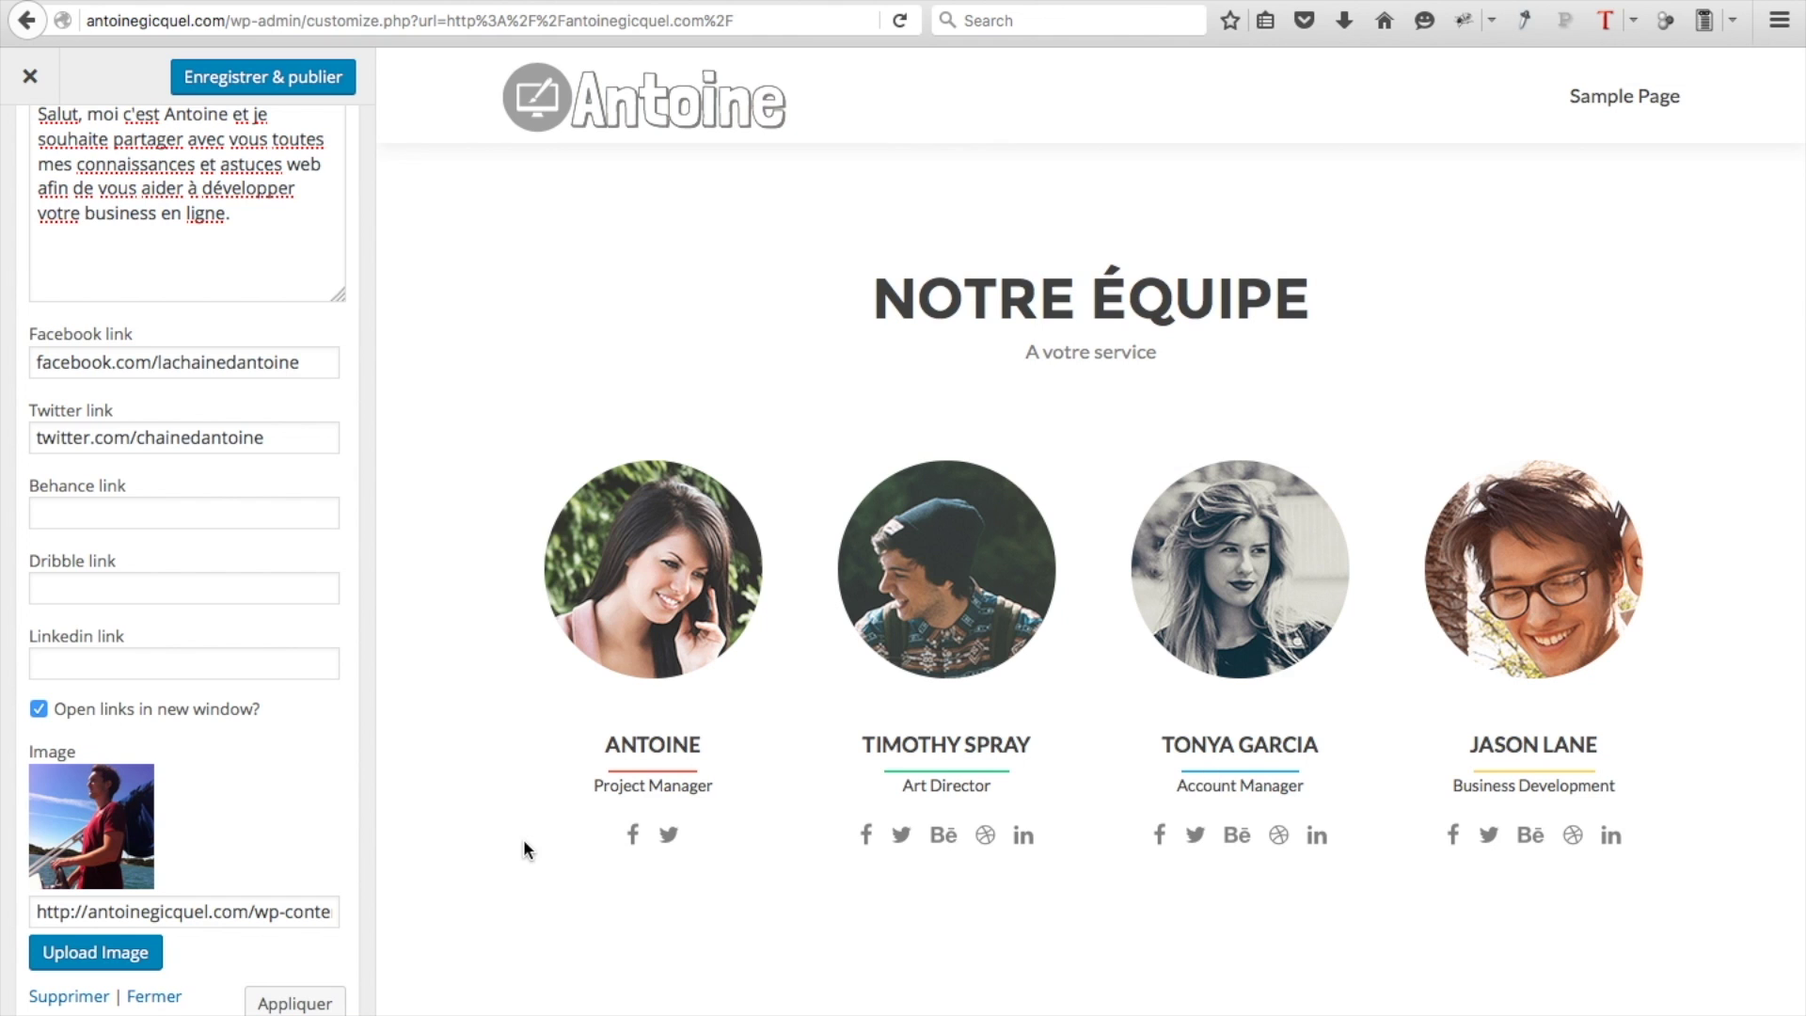
left_click(297, 1002)
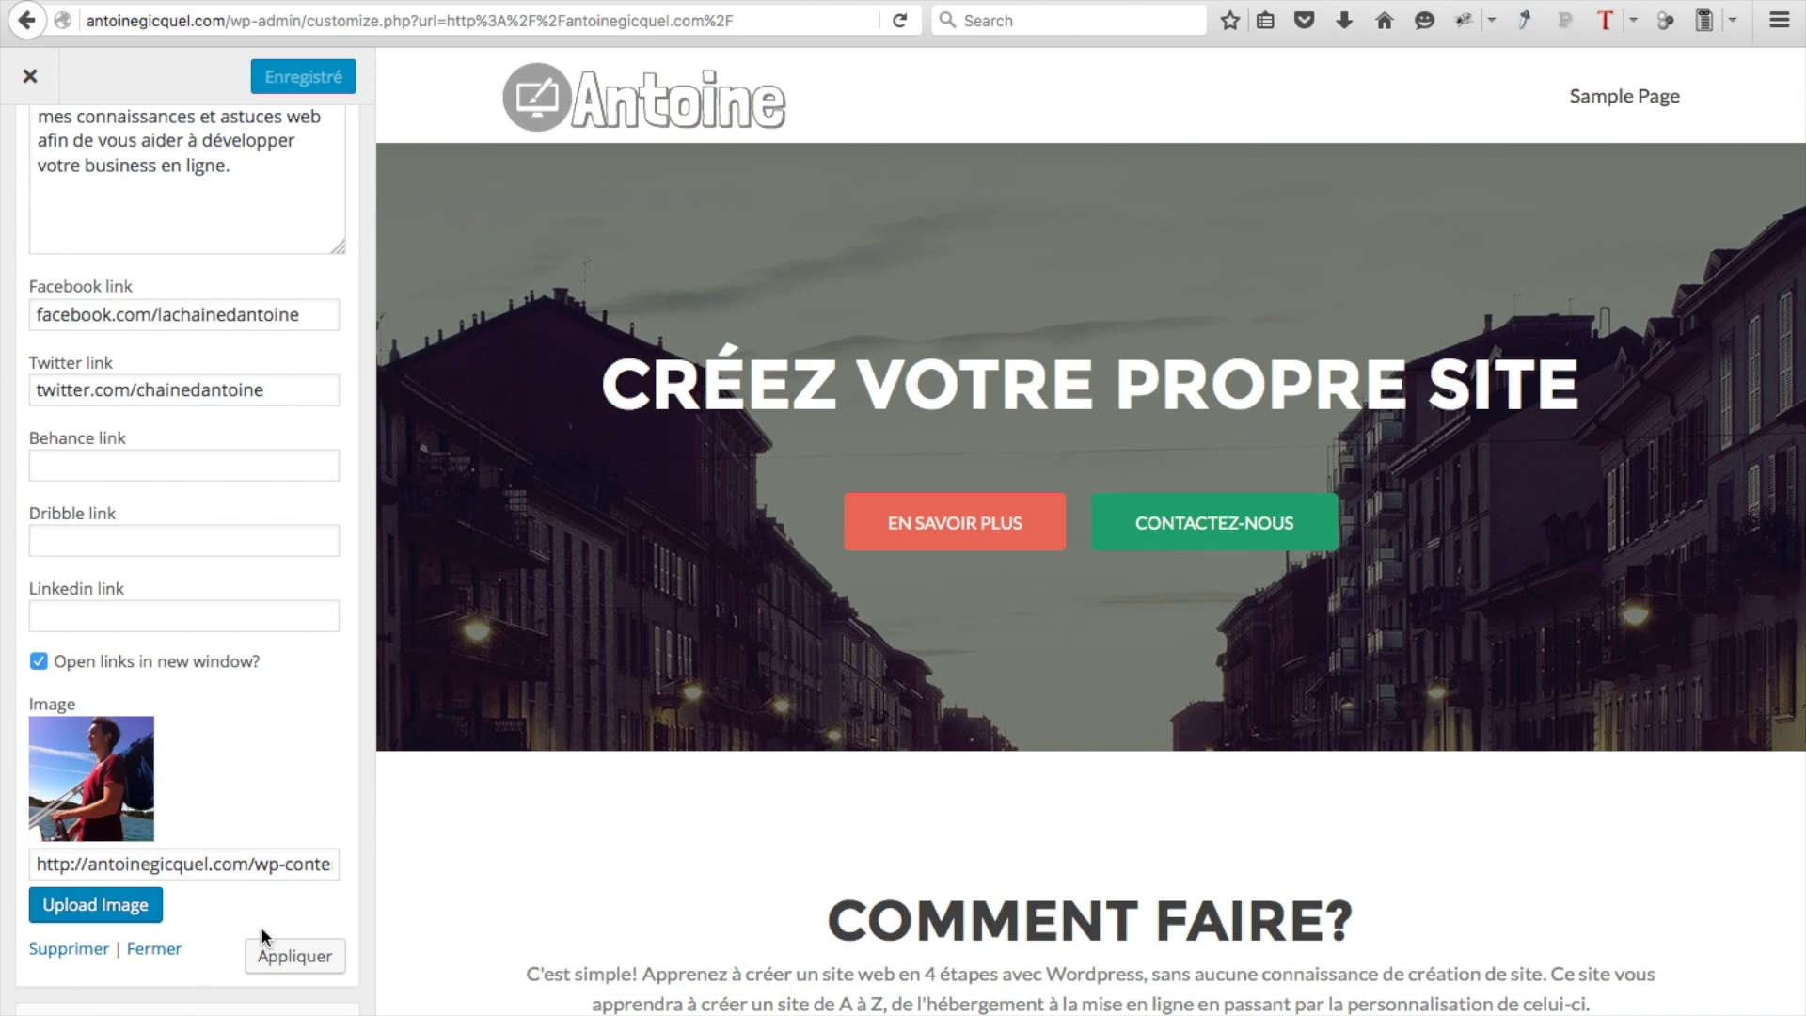
left_click(37, 314)
type("http")
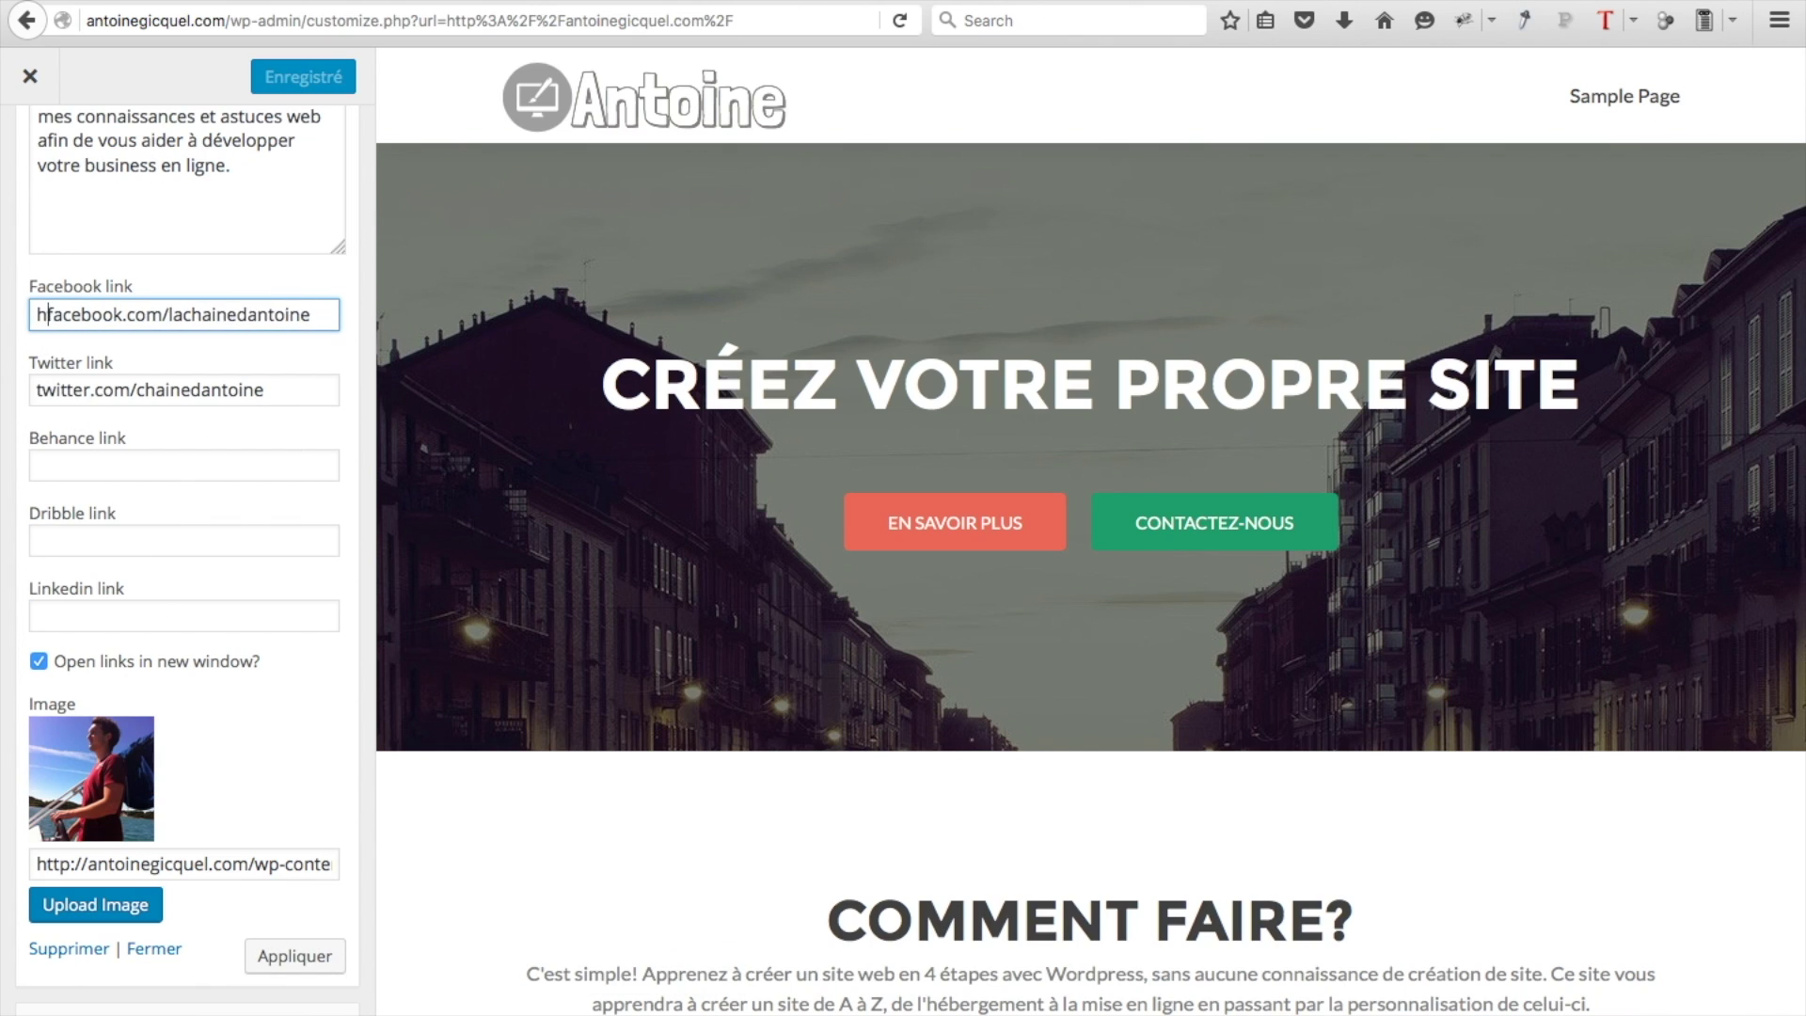
type("://www/")
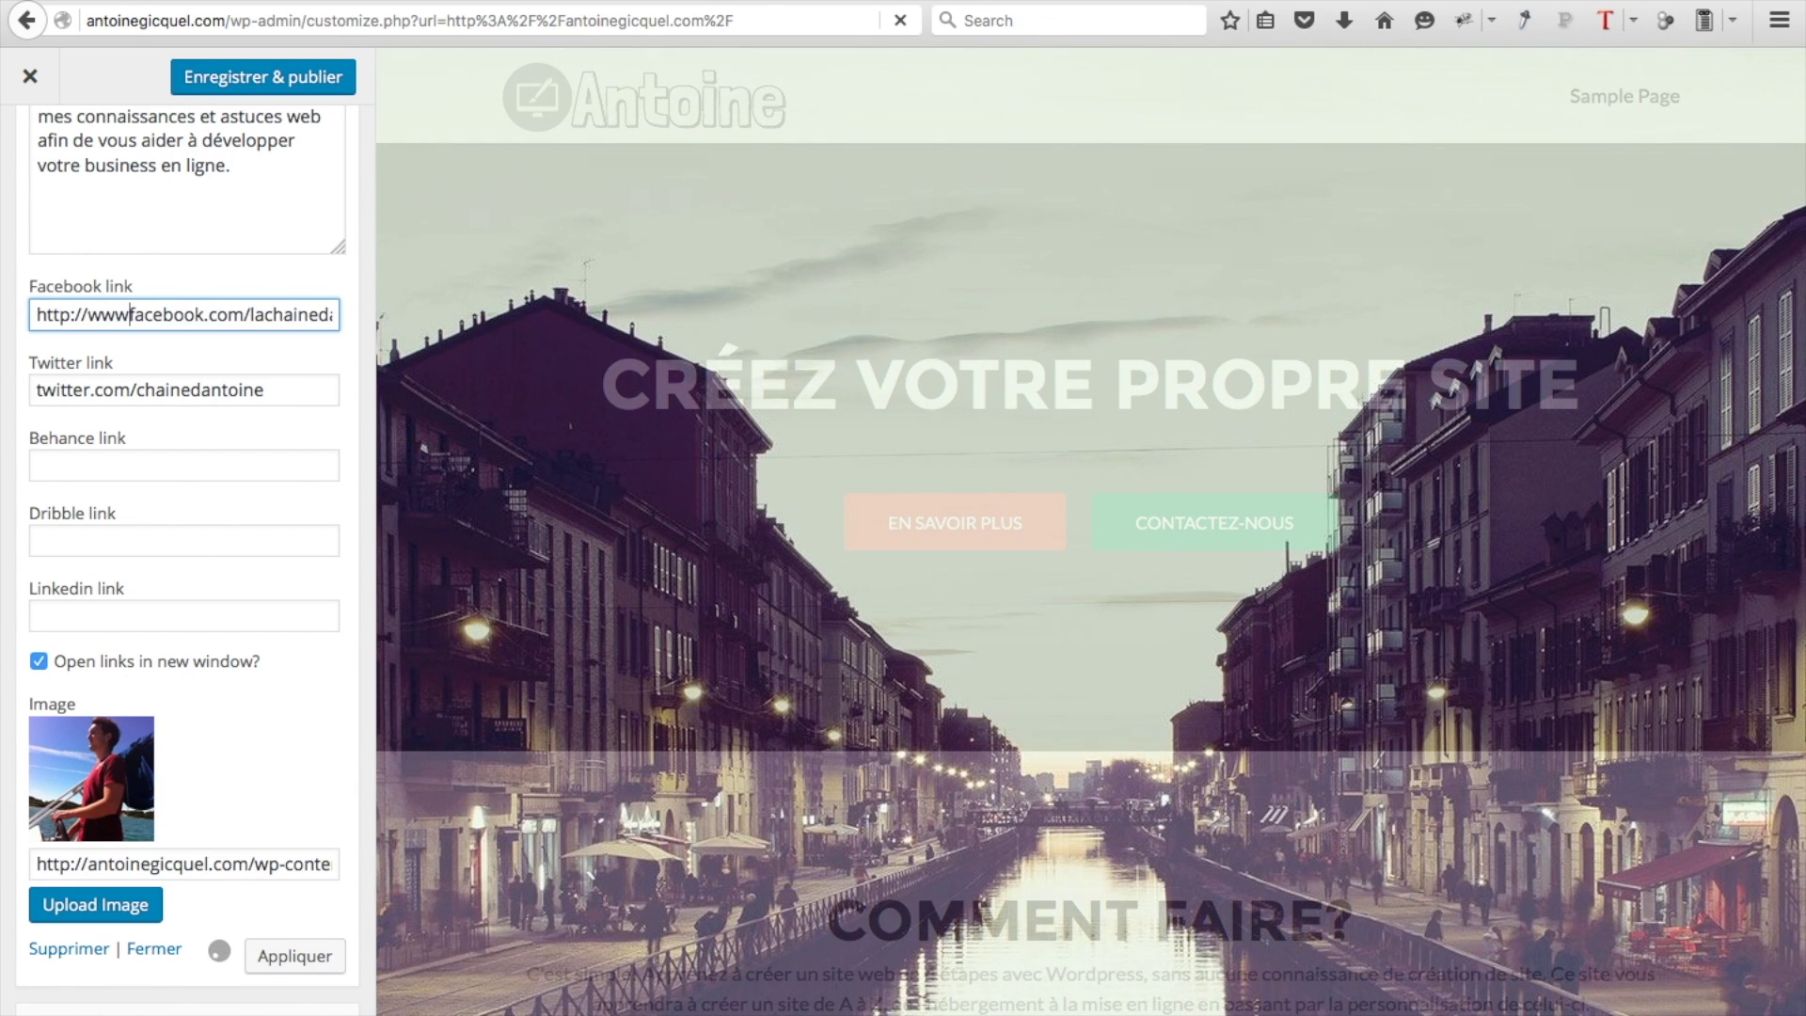
type(".")
key("Tab")
type("http://www.")
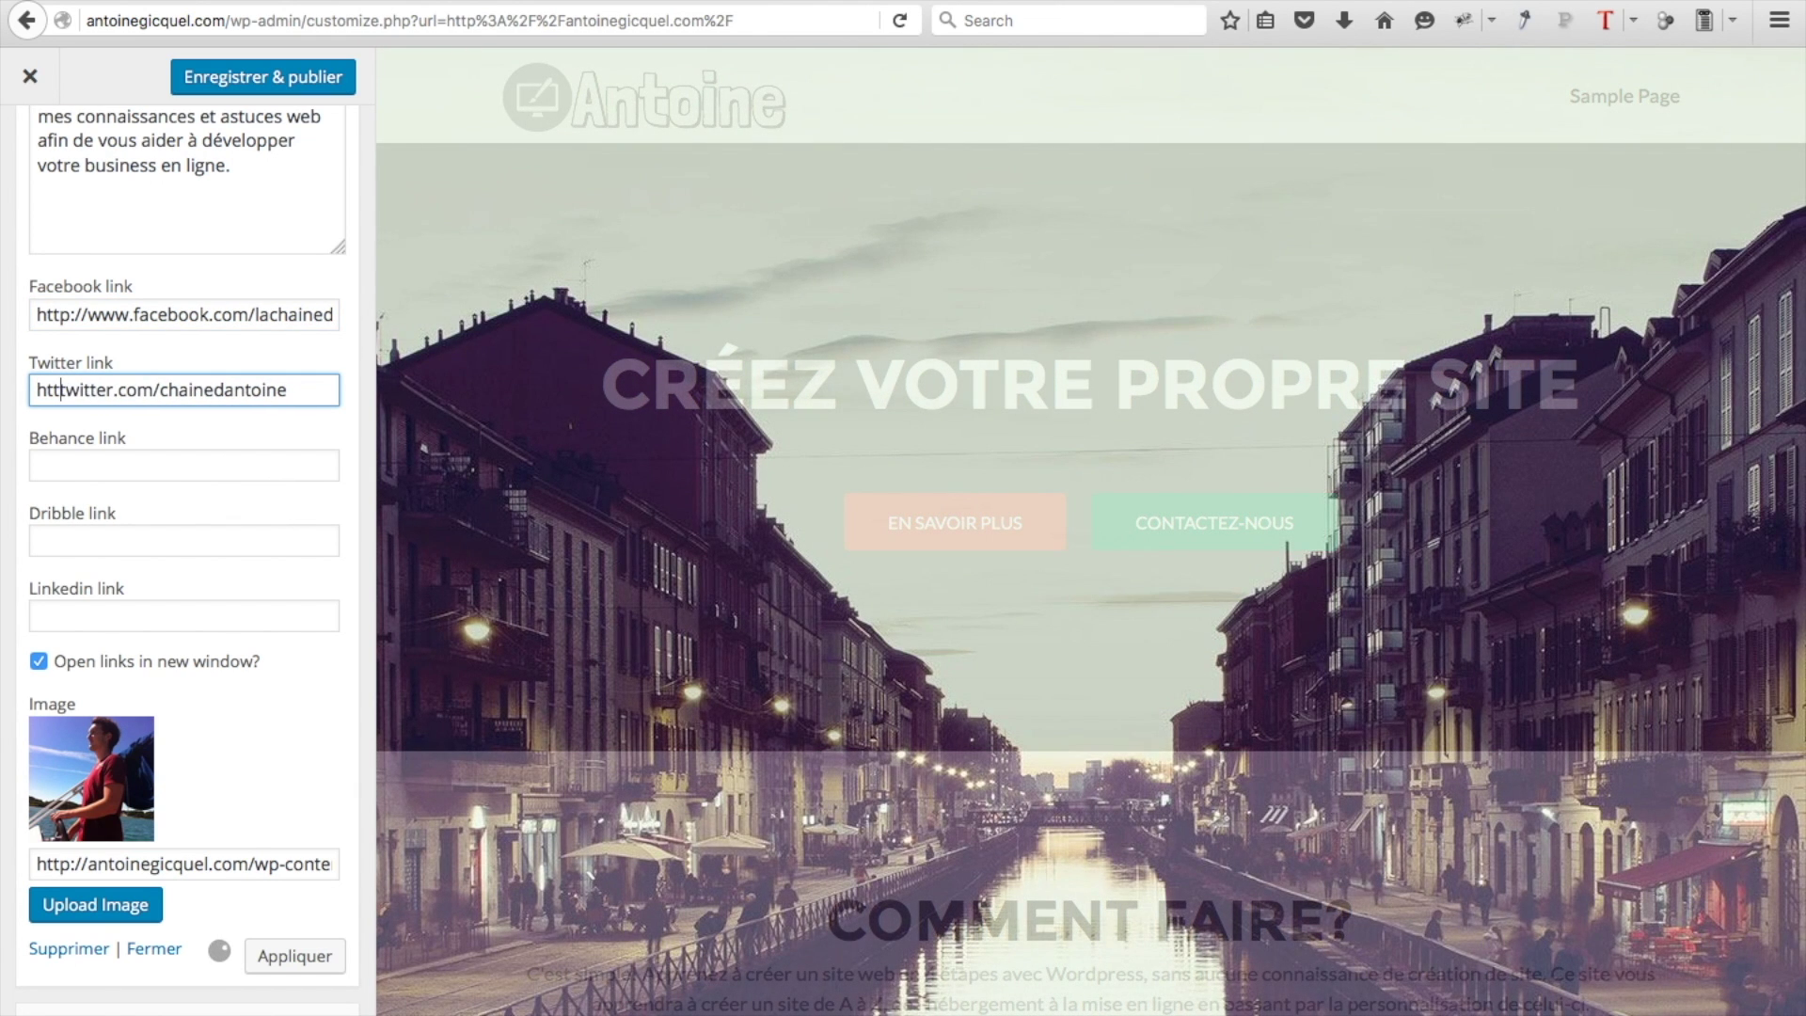
left_click(303, 963)
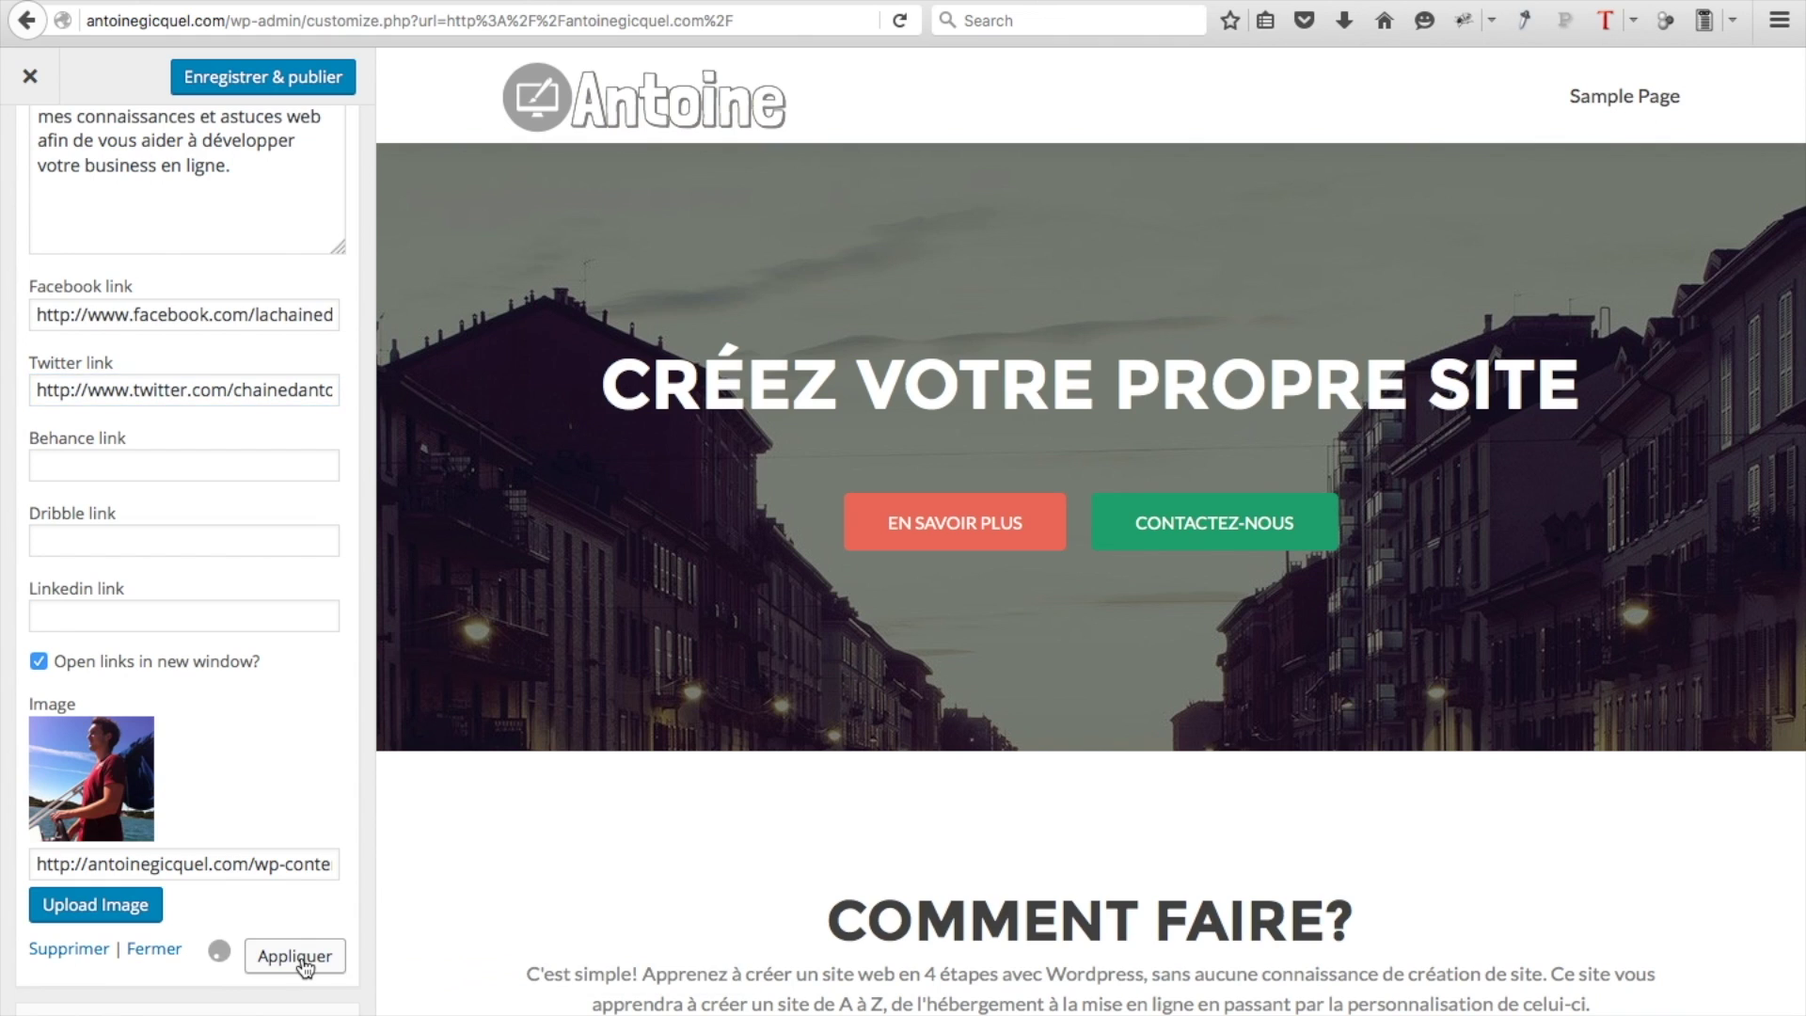
scroll(303, 963, "down", 5)
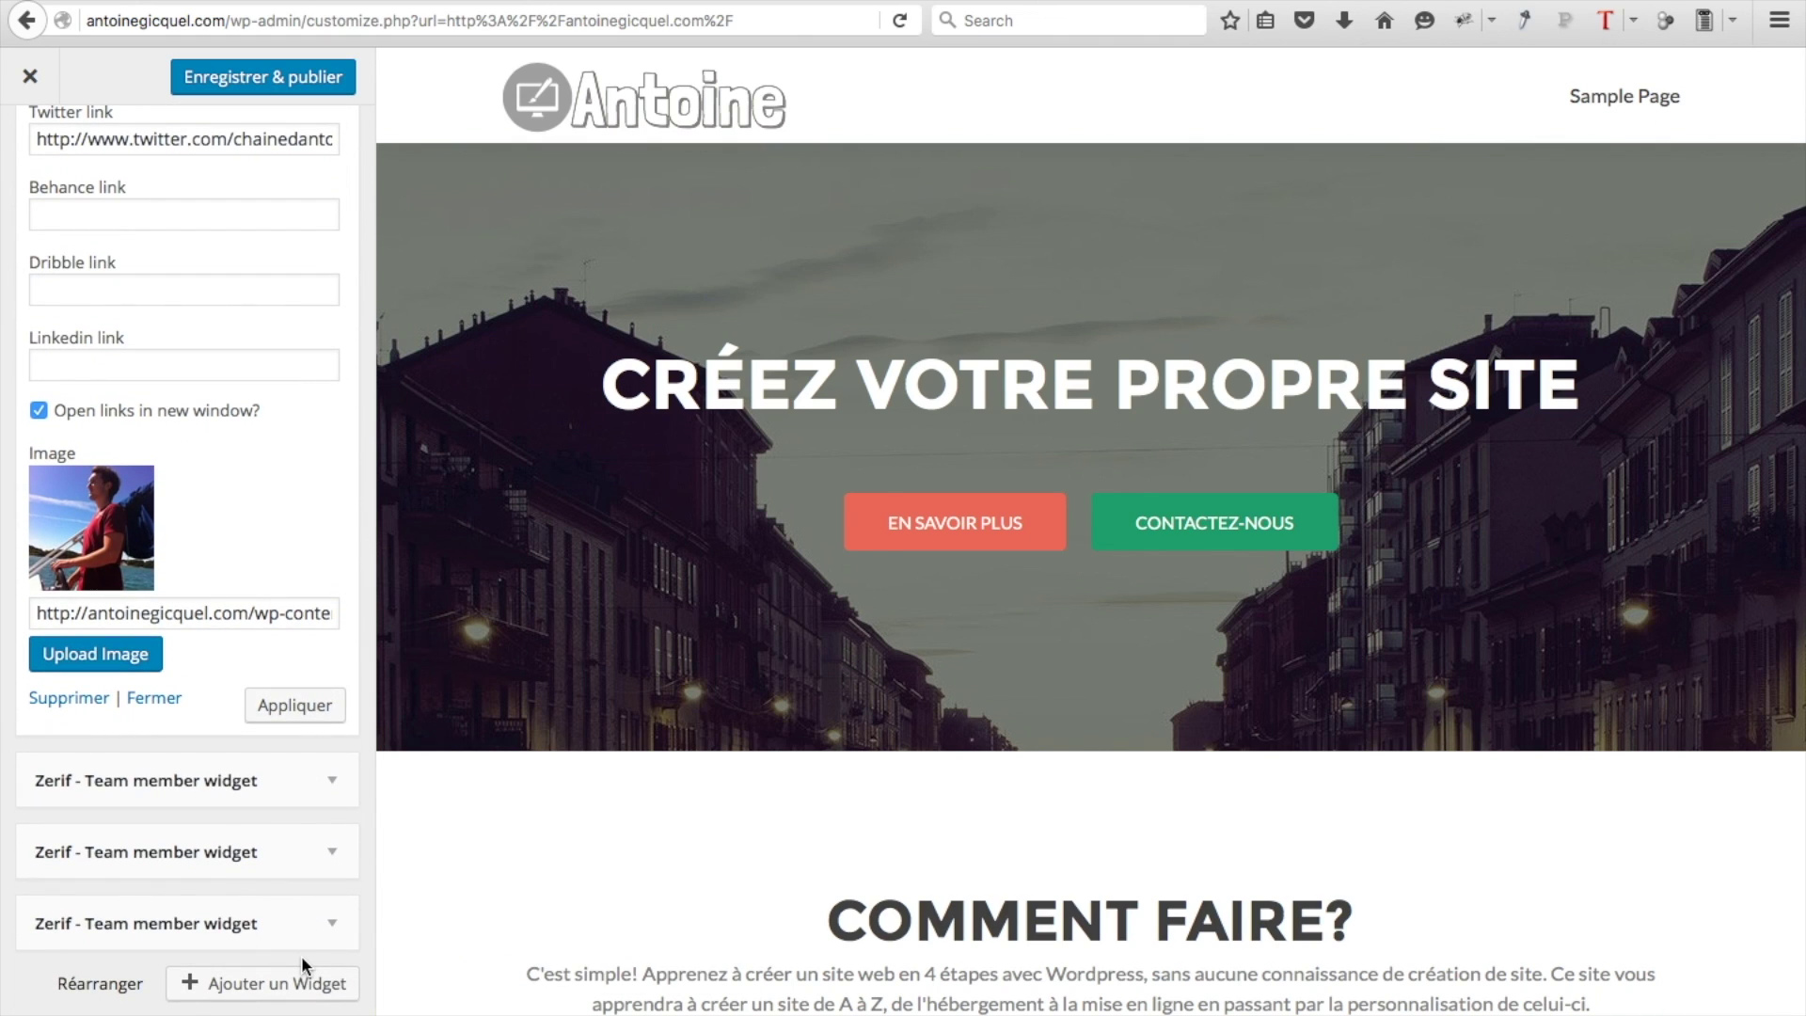
scroll(654, 489, "down", 10)
mouse_move(1473, 557)
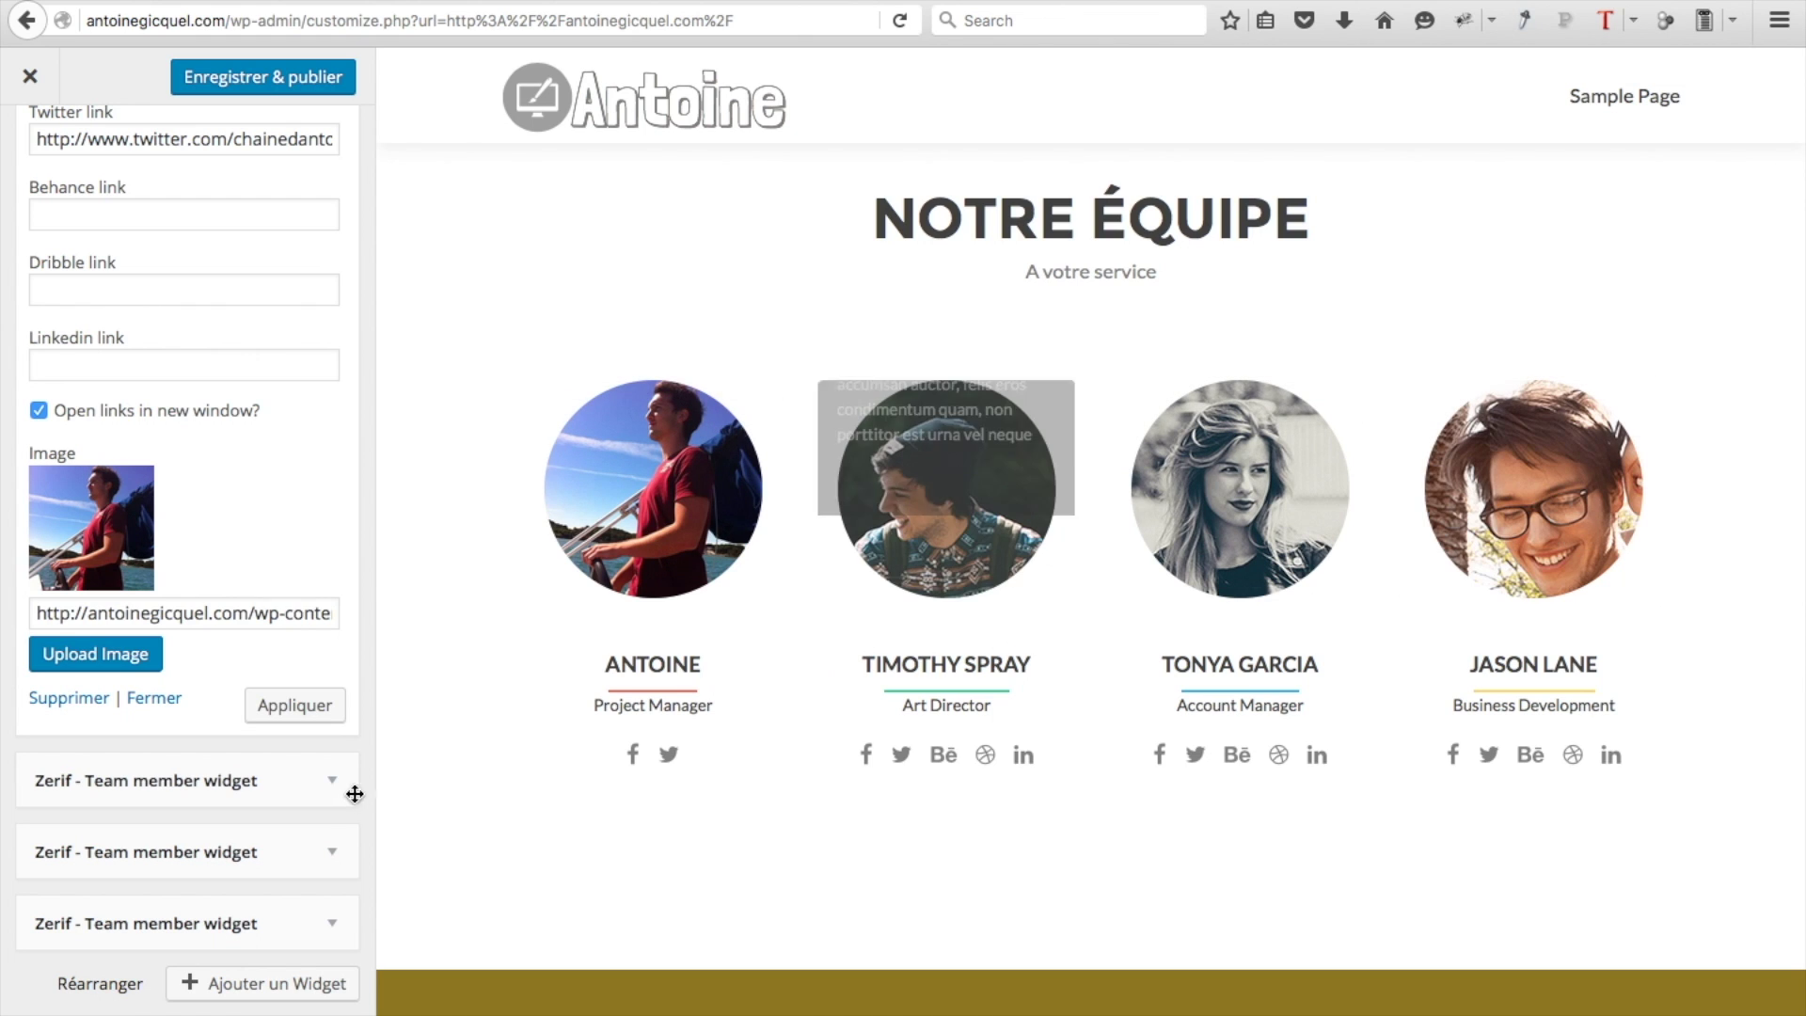
scroll(267, 697, "up", 9)
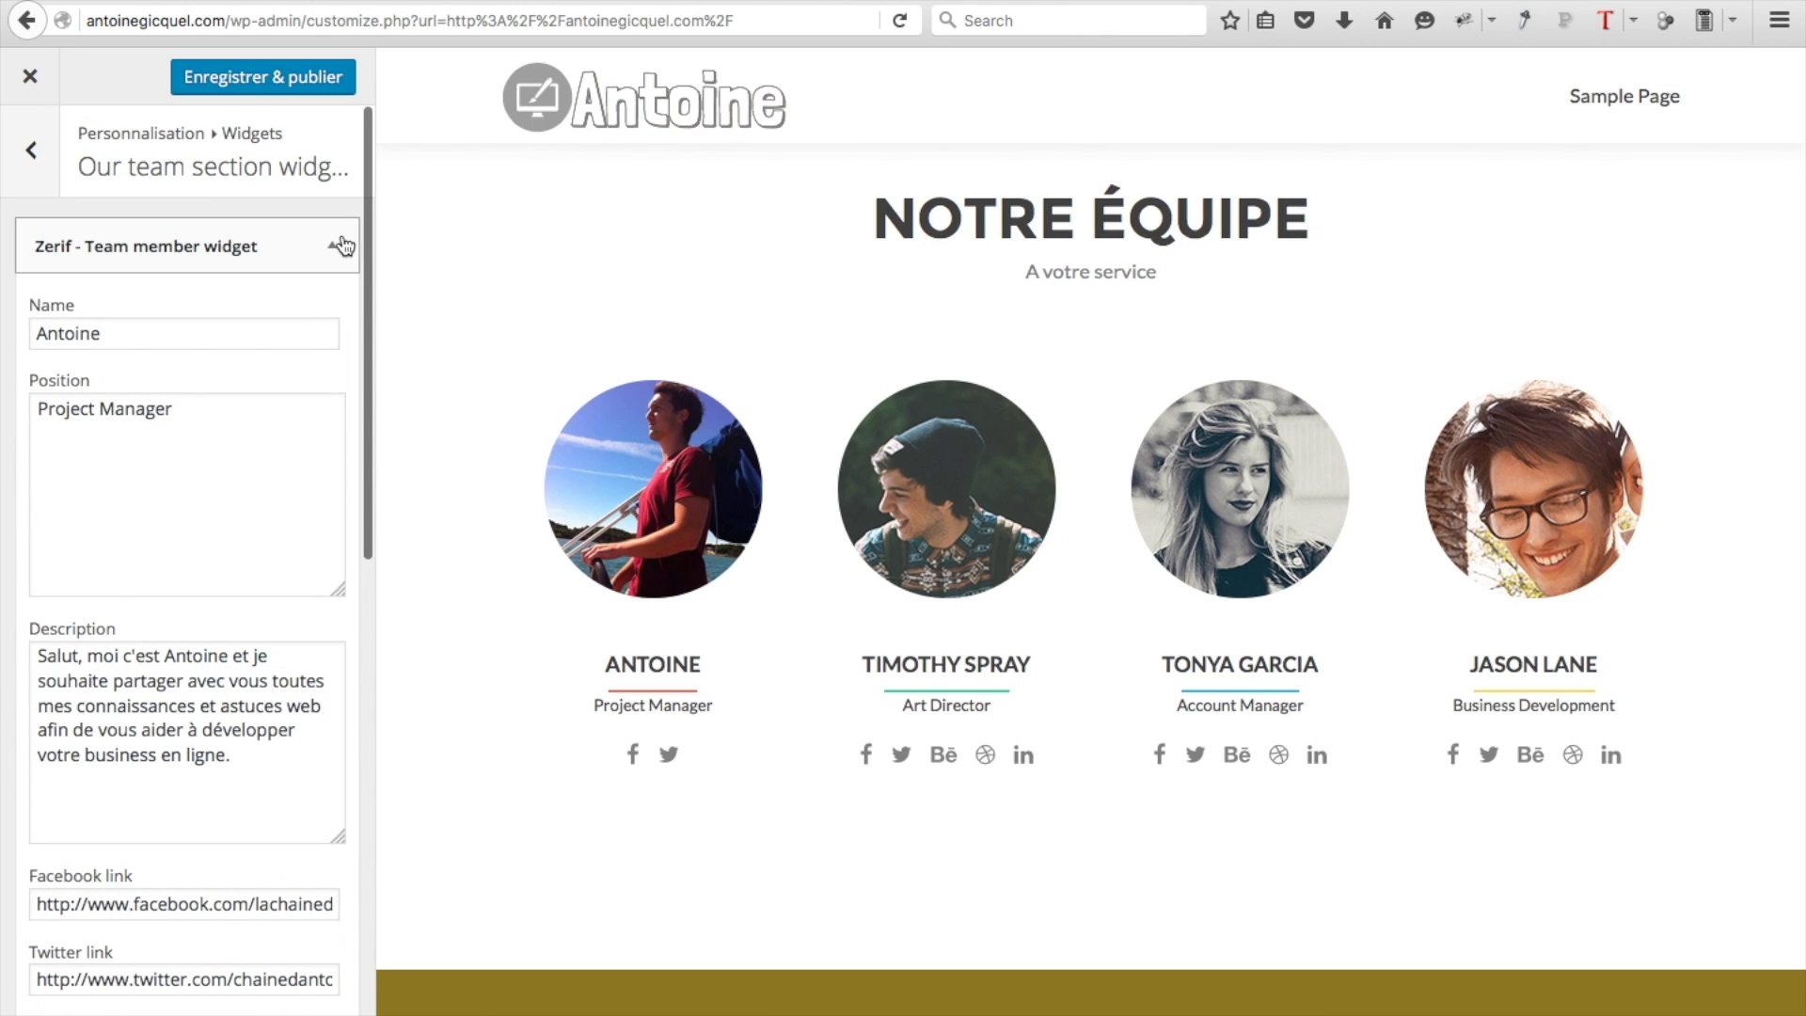
Delete the third and fourth placeholder team members
left_click(335, 246)
left_click(332, 460)
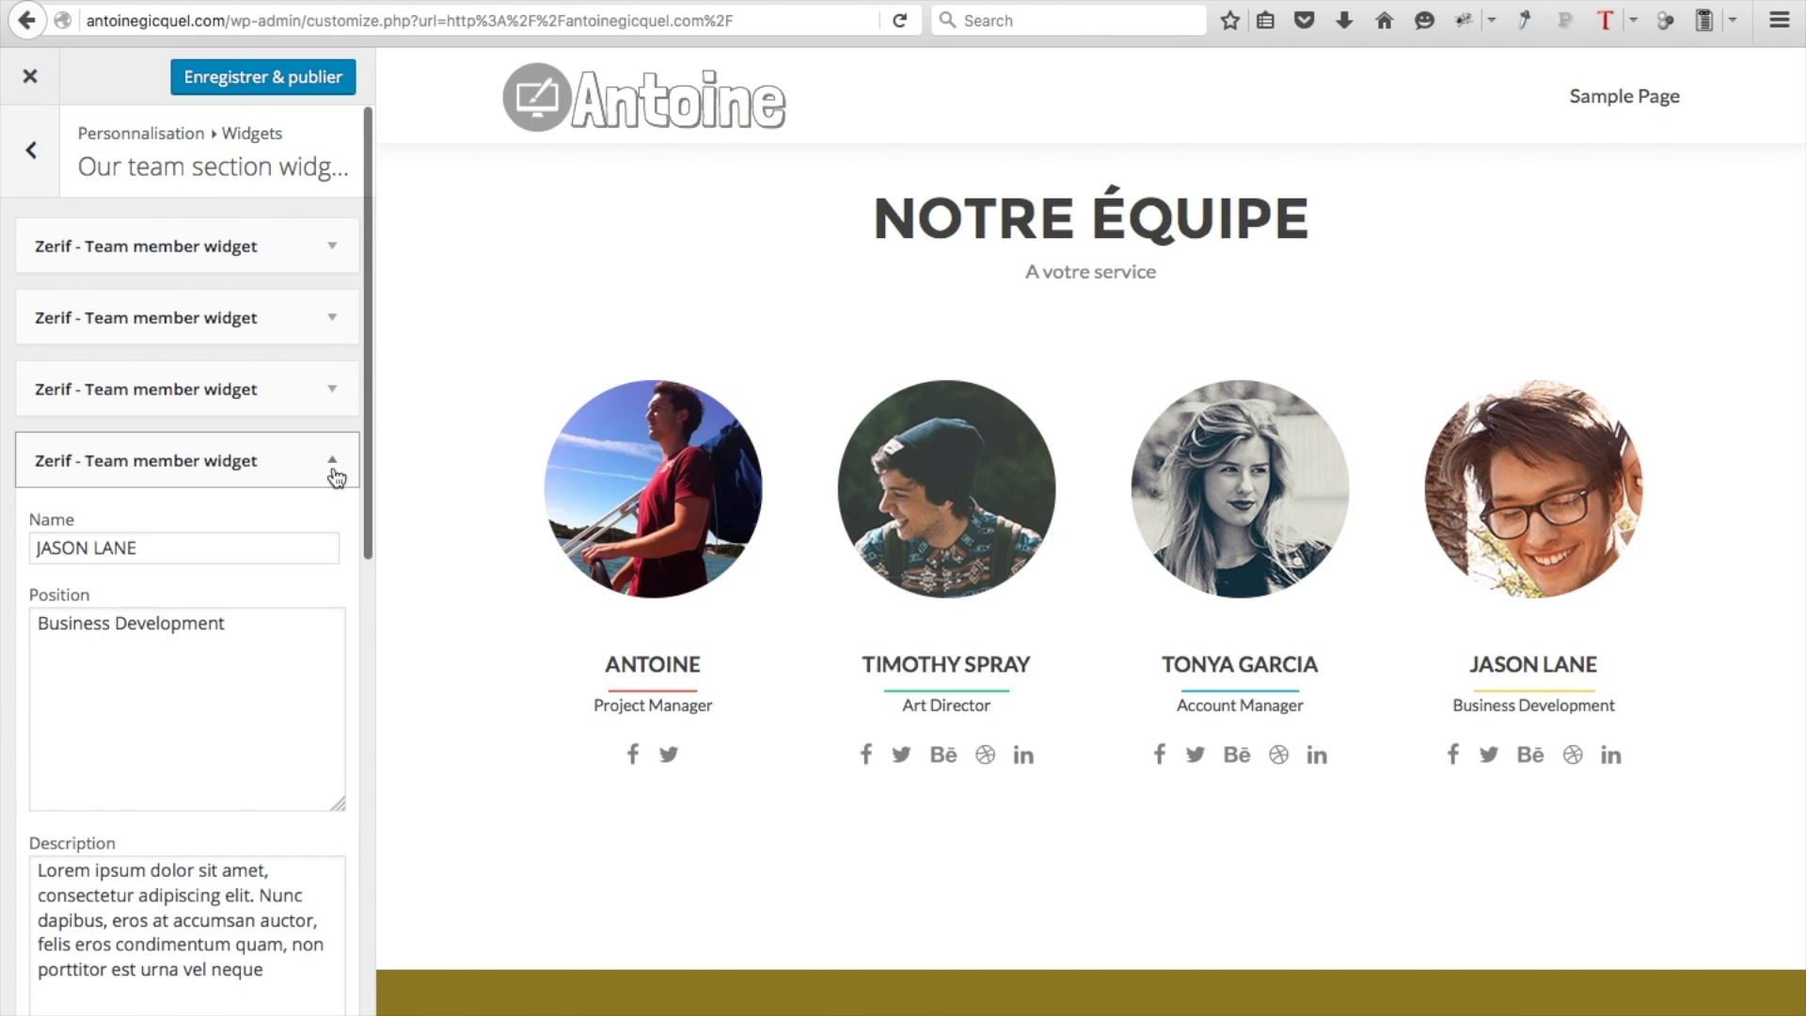
scroll(273, 659, "down", 3)
scroll(264, 814, "down", 7)
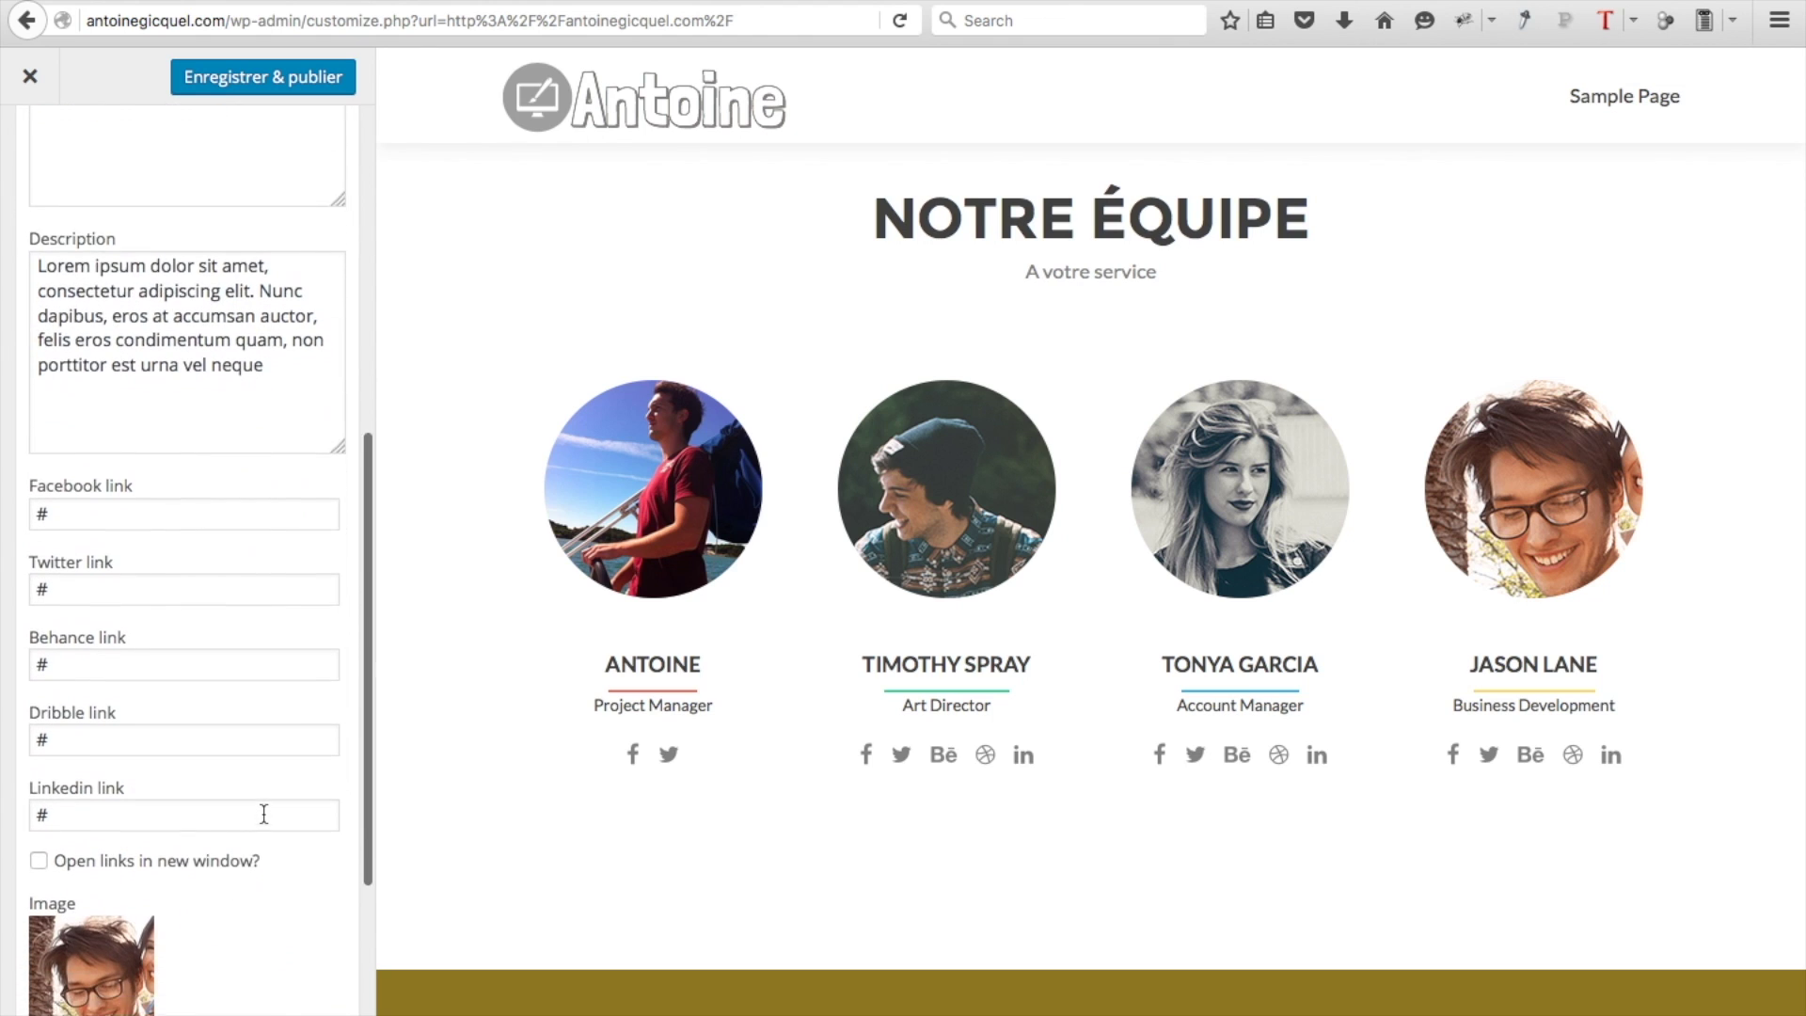
left_click(87, 914)
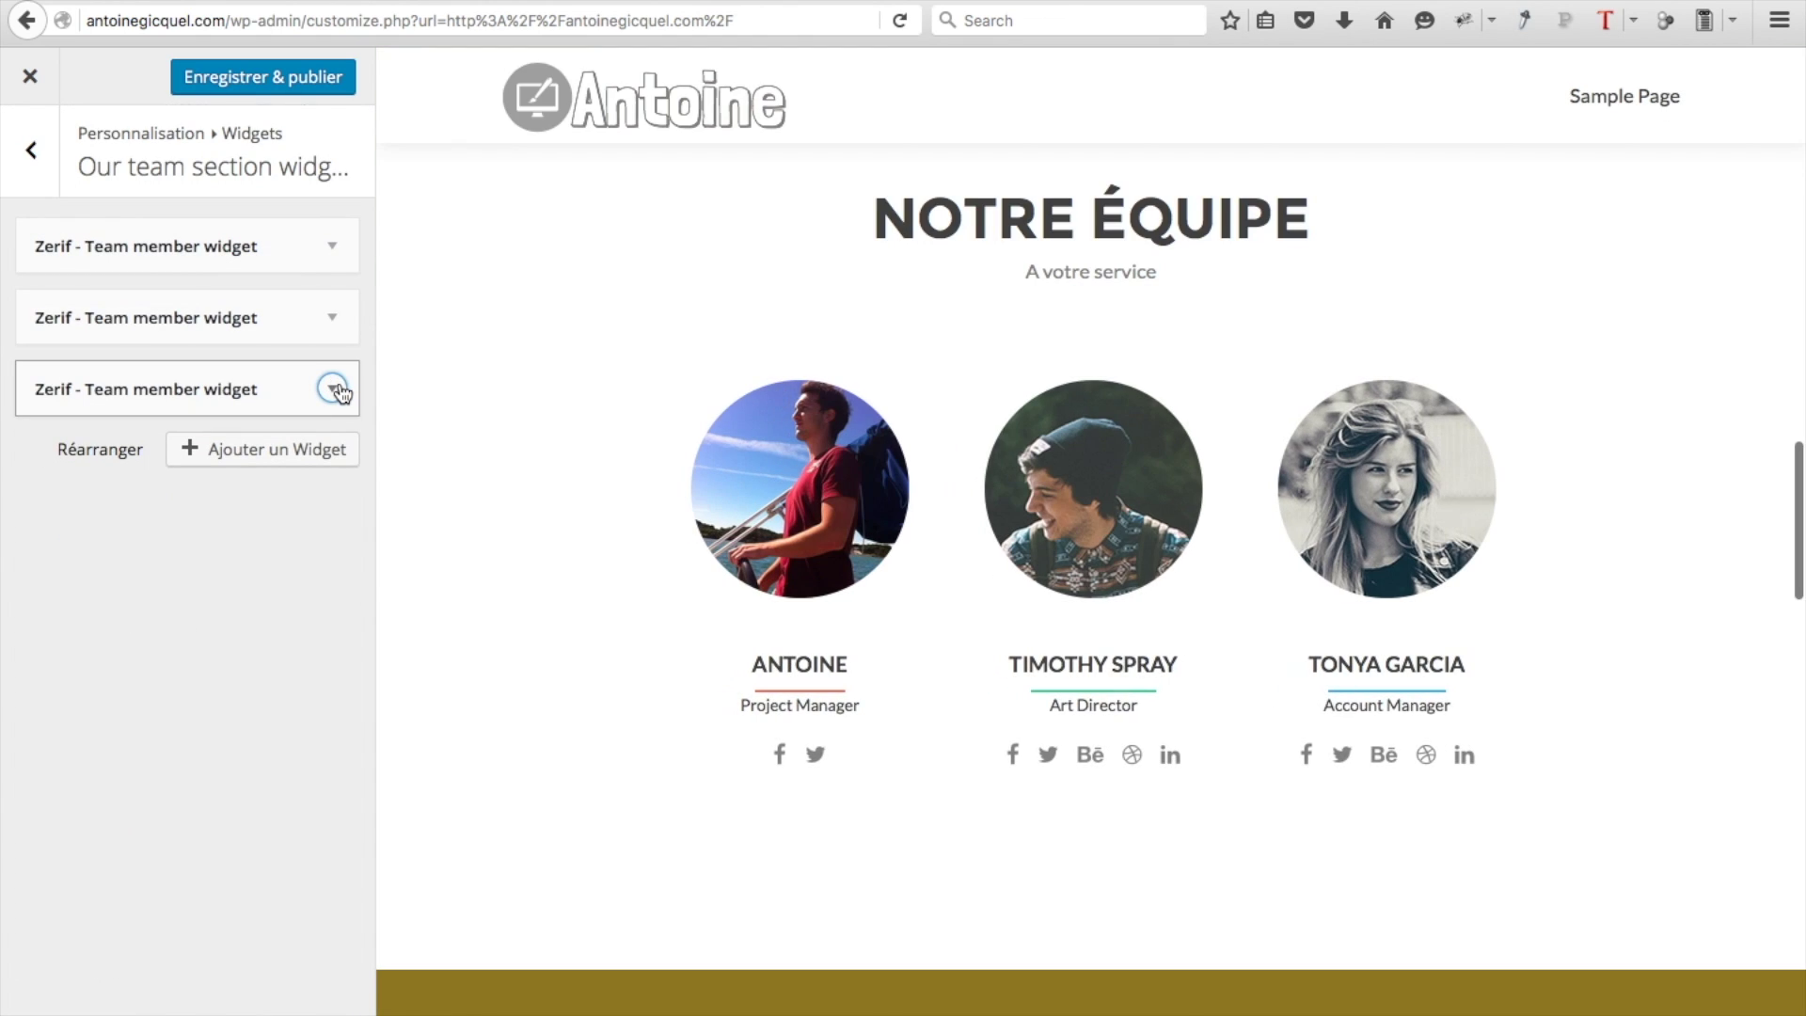
left_click(333, 388)
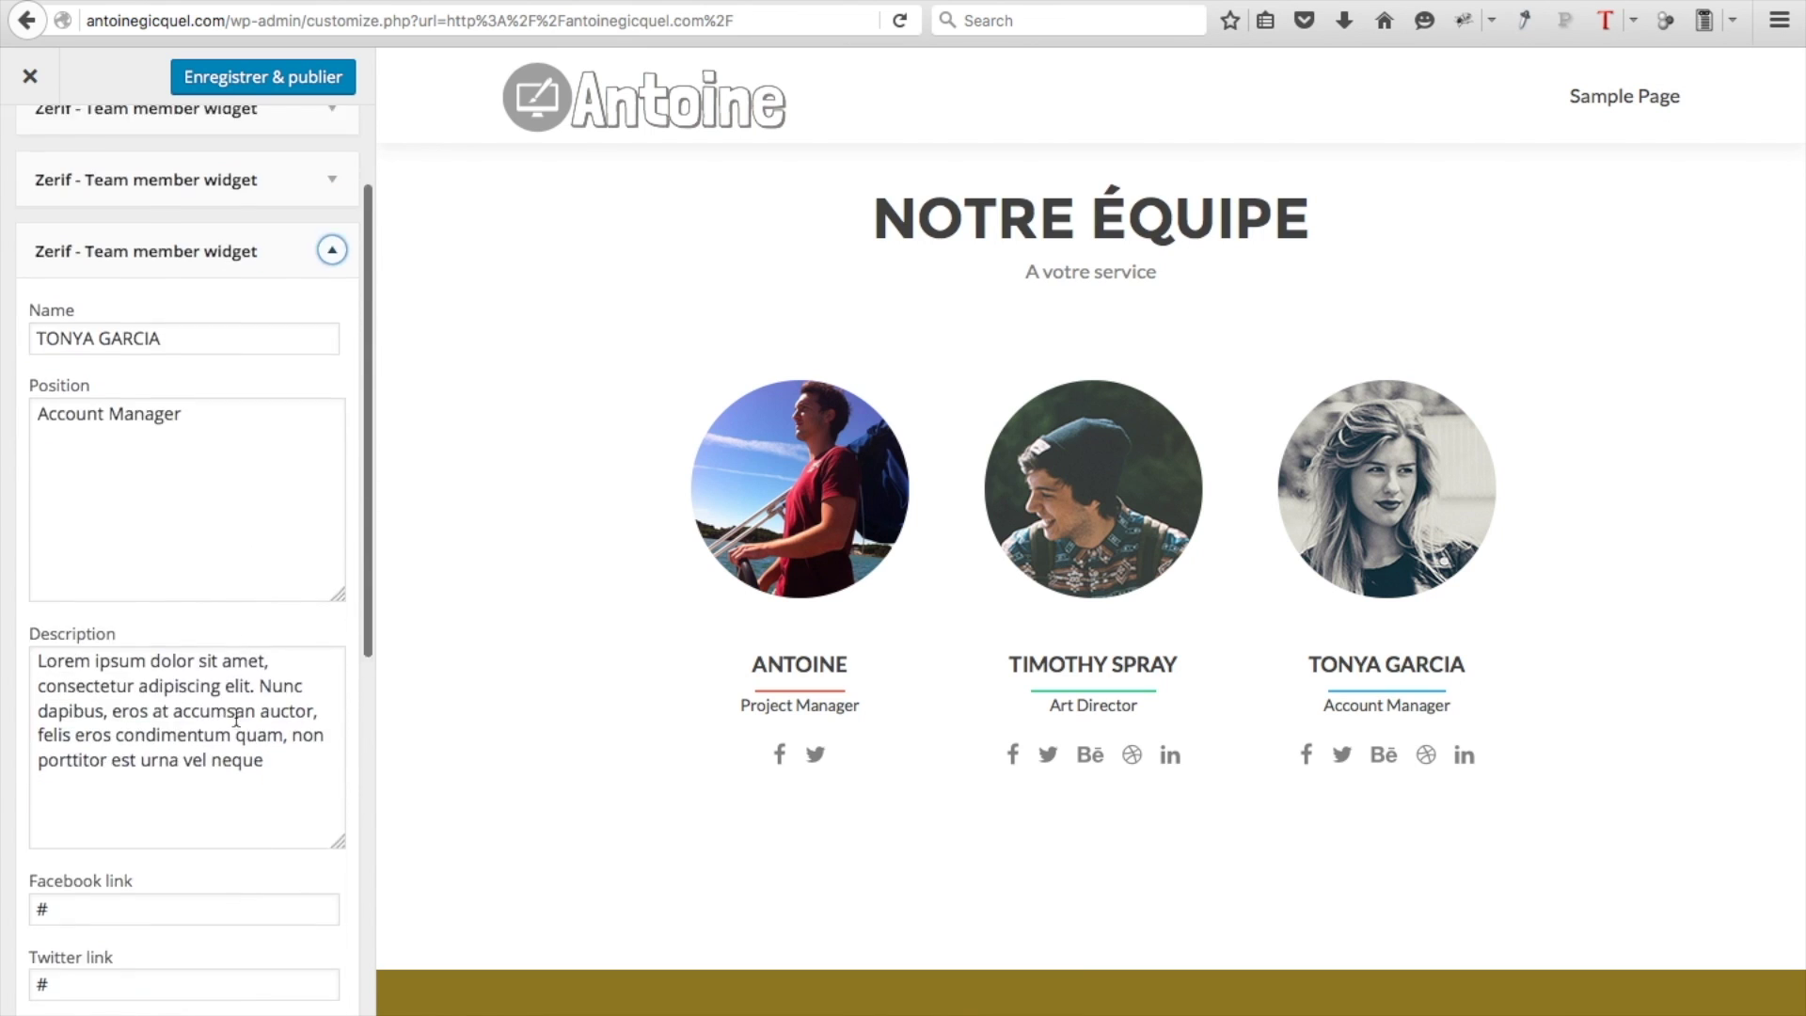
scroll(236, 717, "down", 8)
left_click(75, 912)
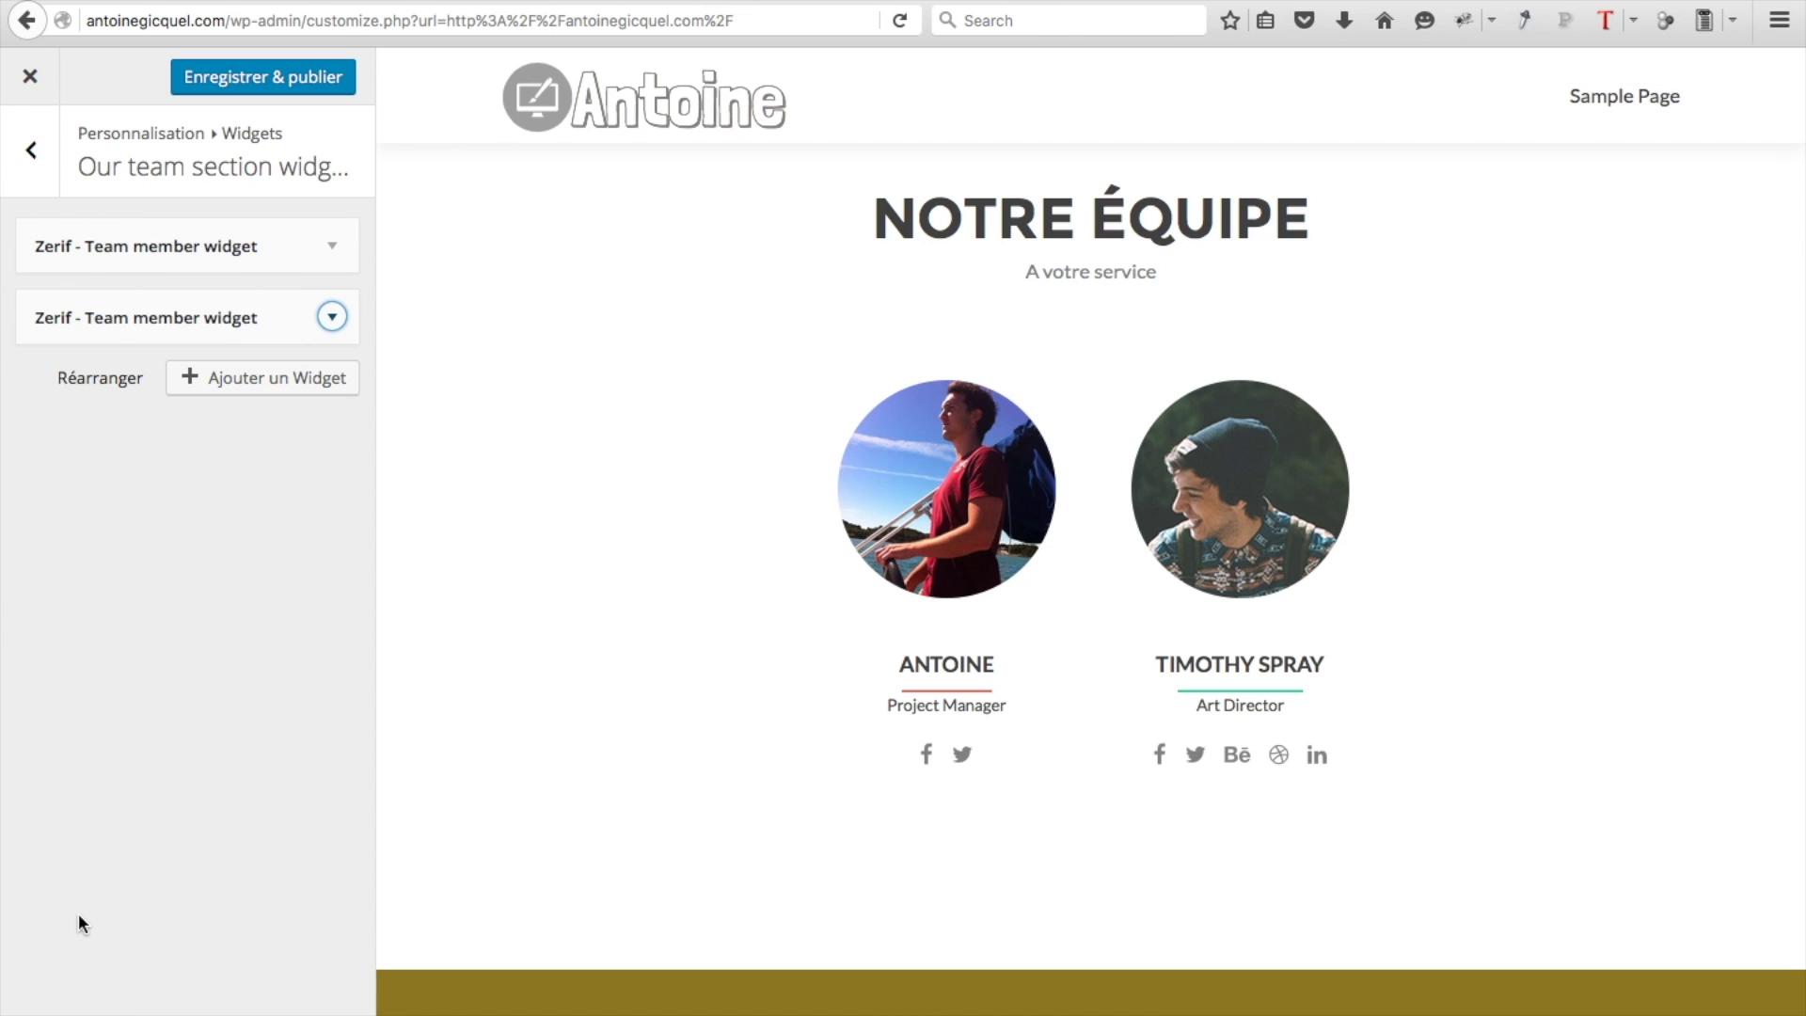
Publish the team changes, leaving the owner and Mon Macbook as the only members
left_click(250, 319)
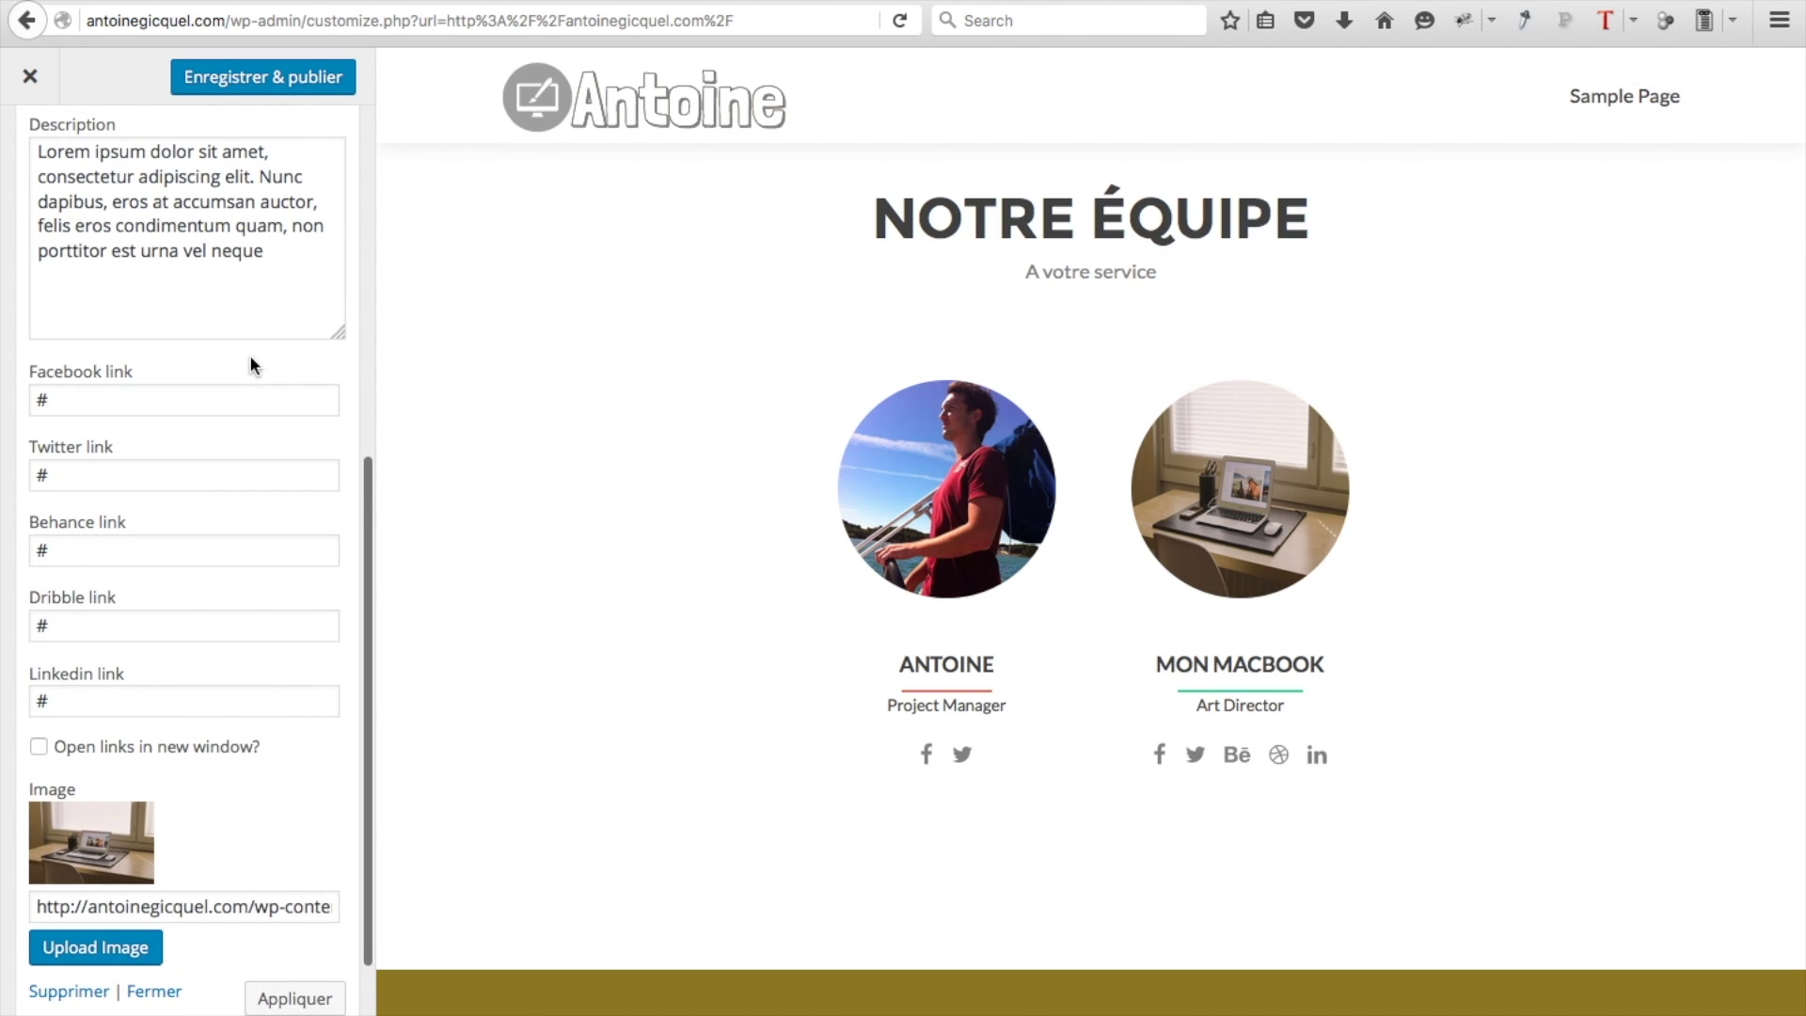
left_click(199, 86)
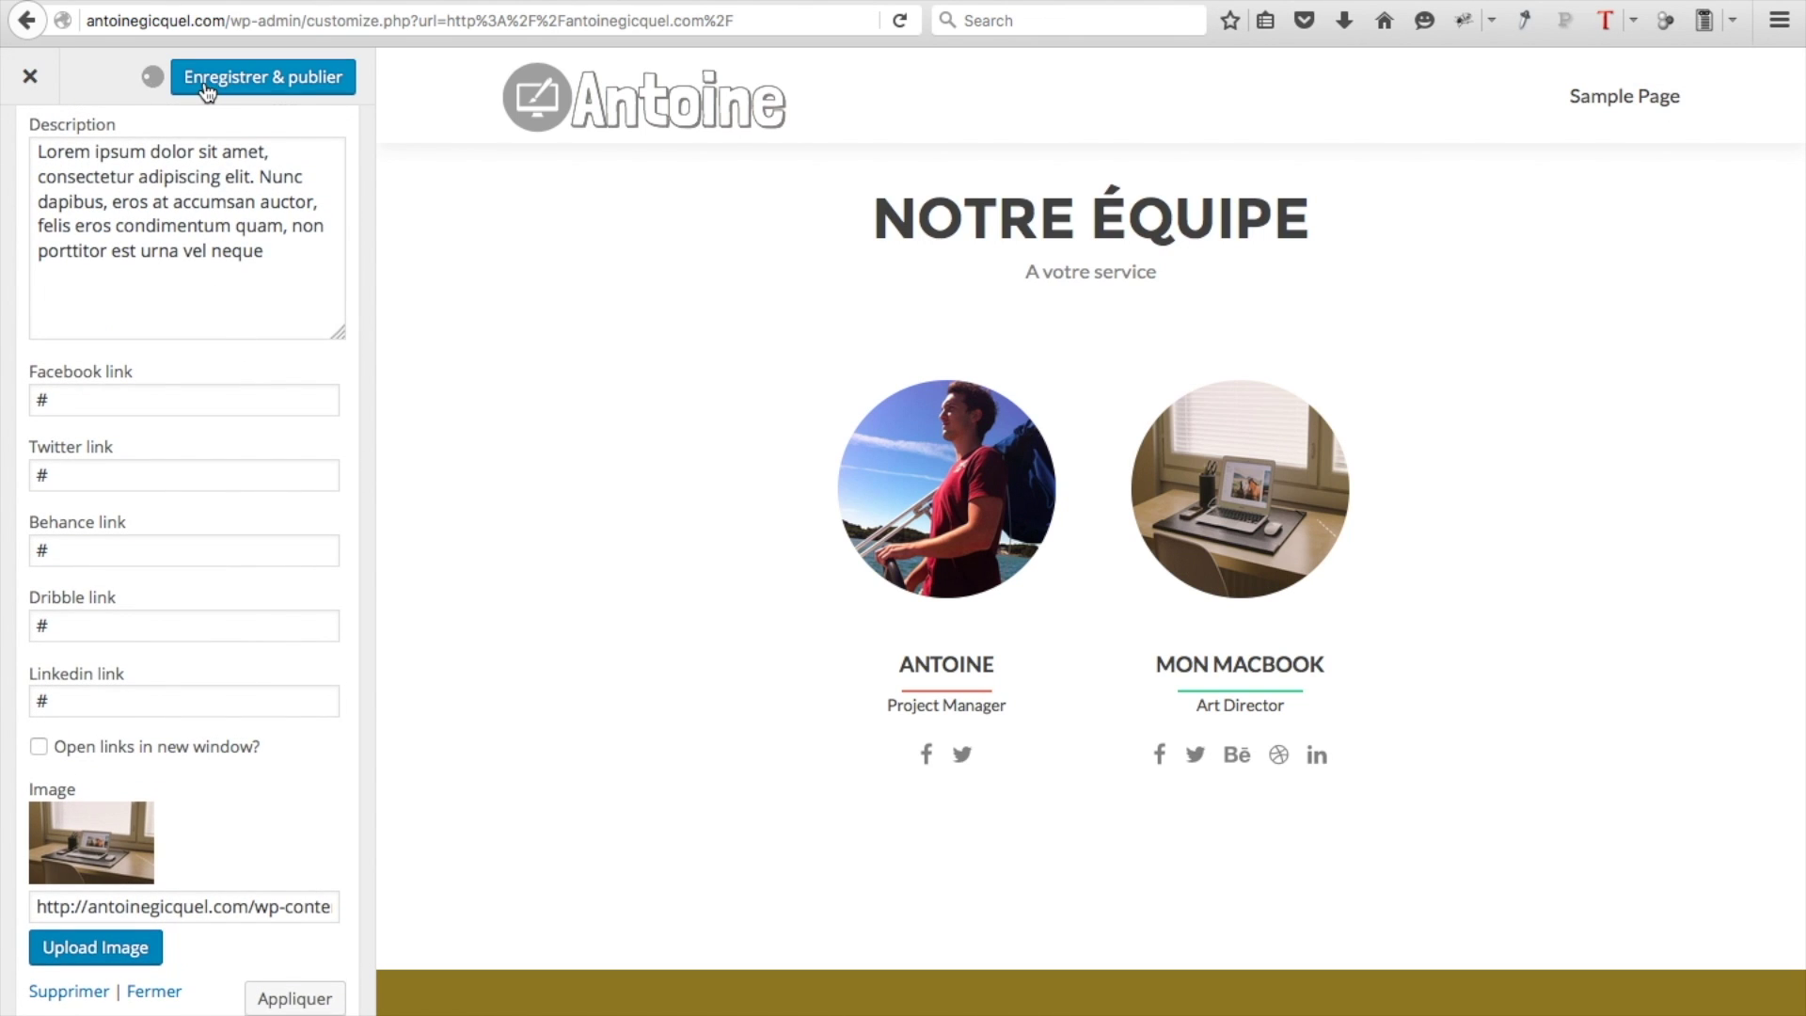
scroll(27, 120, "up", 5)
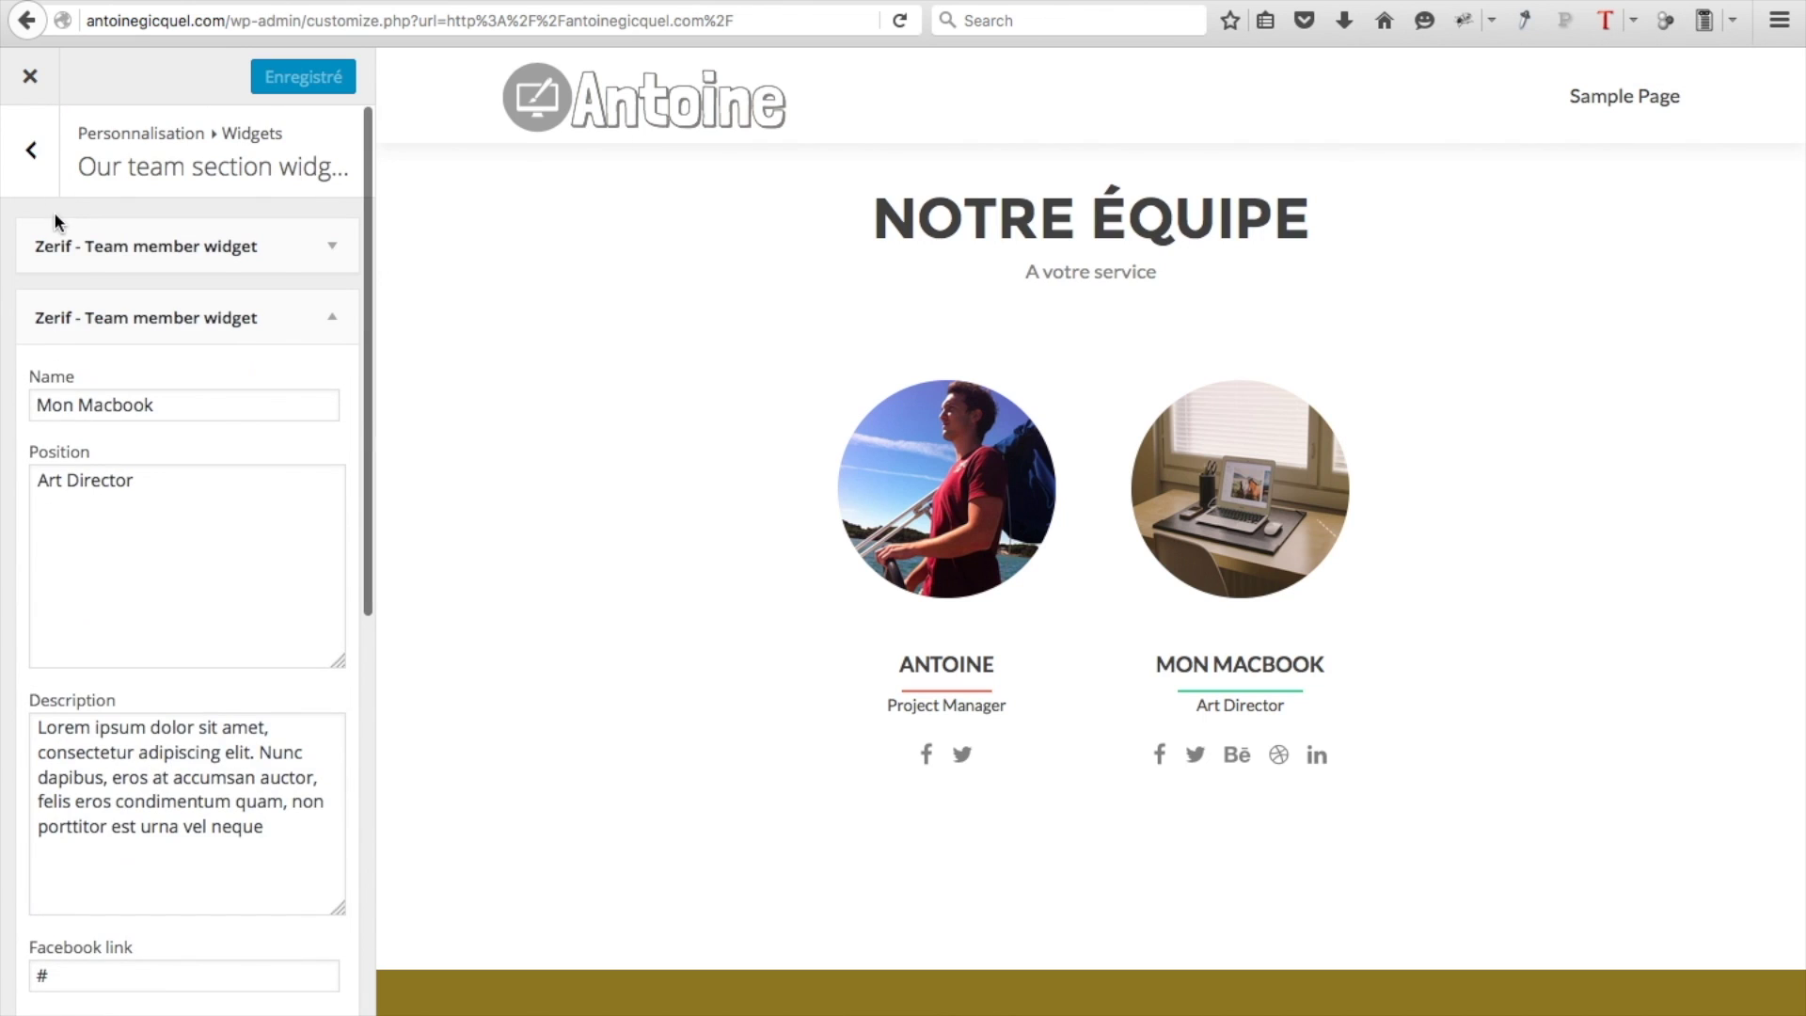
left_click(29, 149)
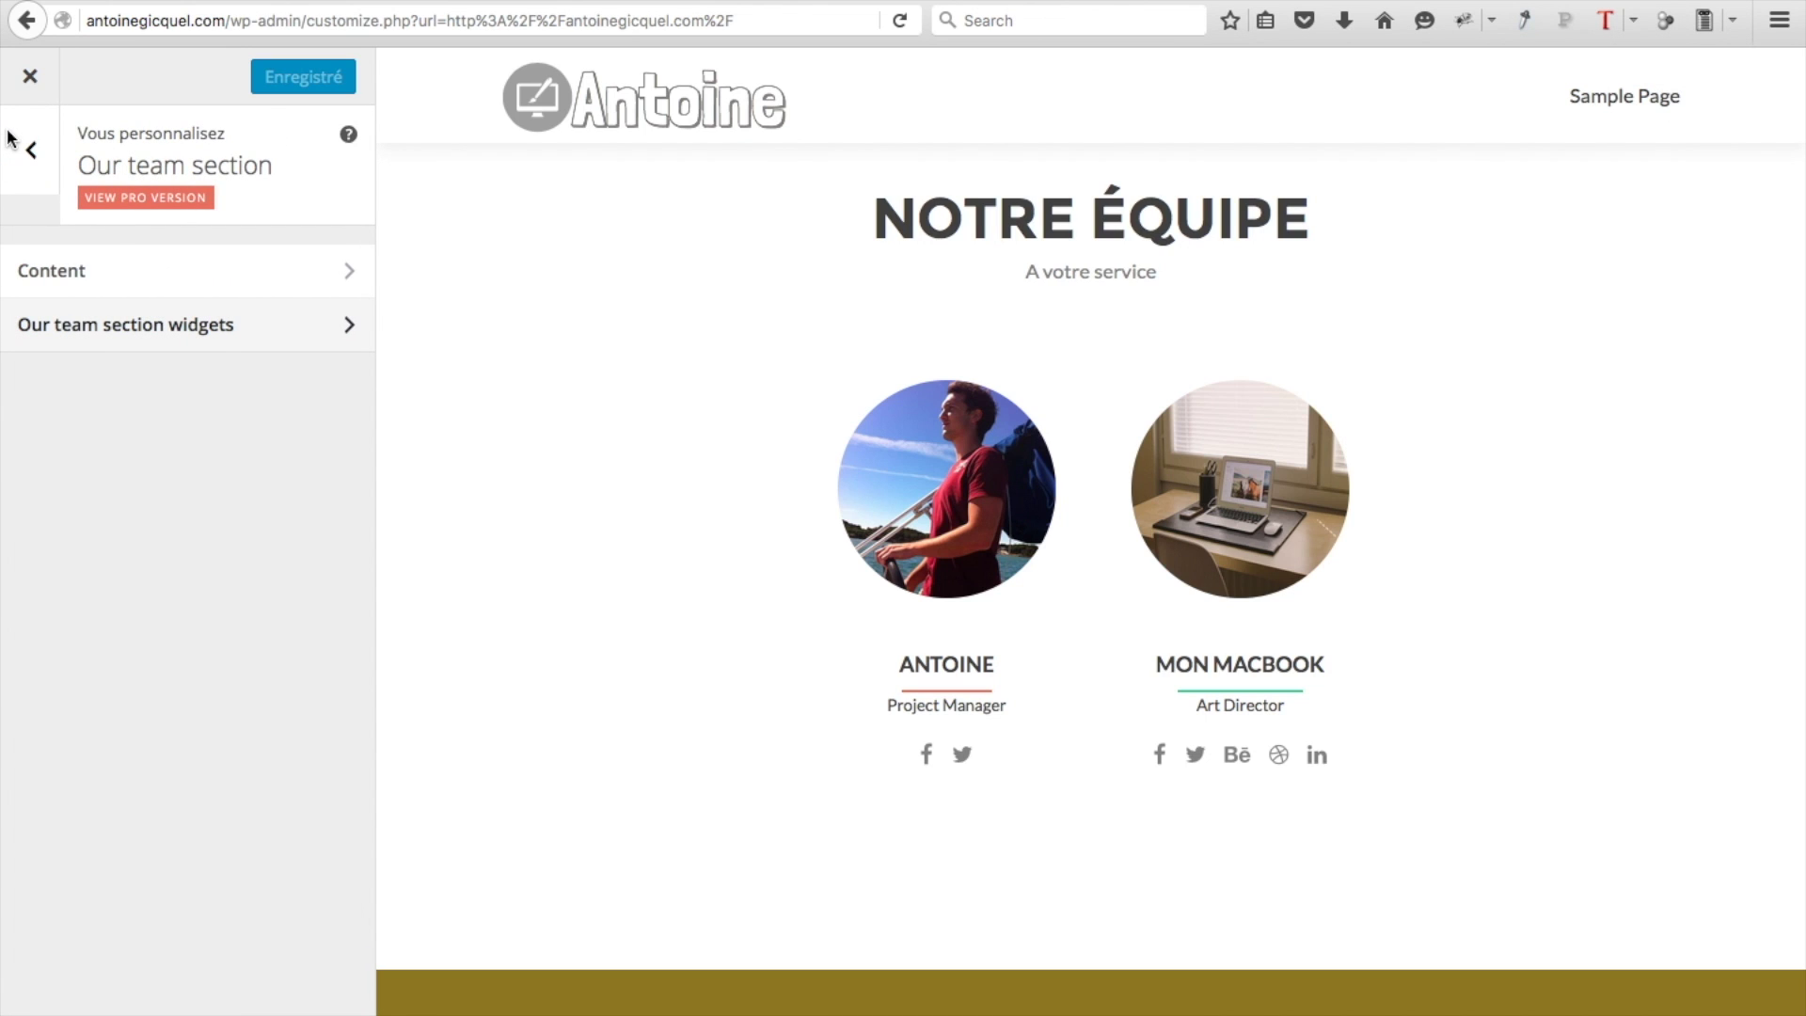
Replace the Testimonials section title with 'Ce que pensent nos abonnés'
left_click(31, 150)
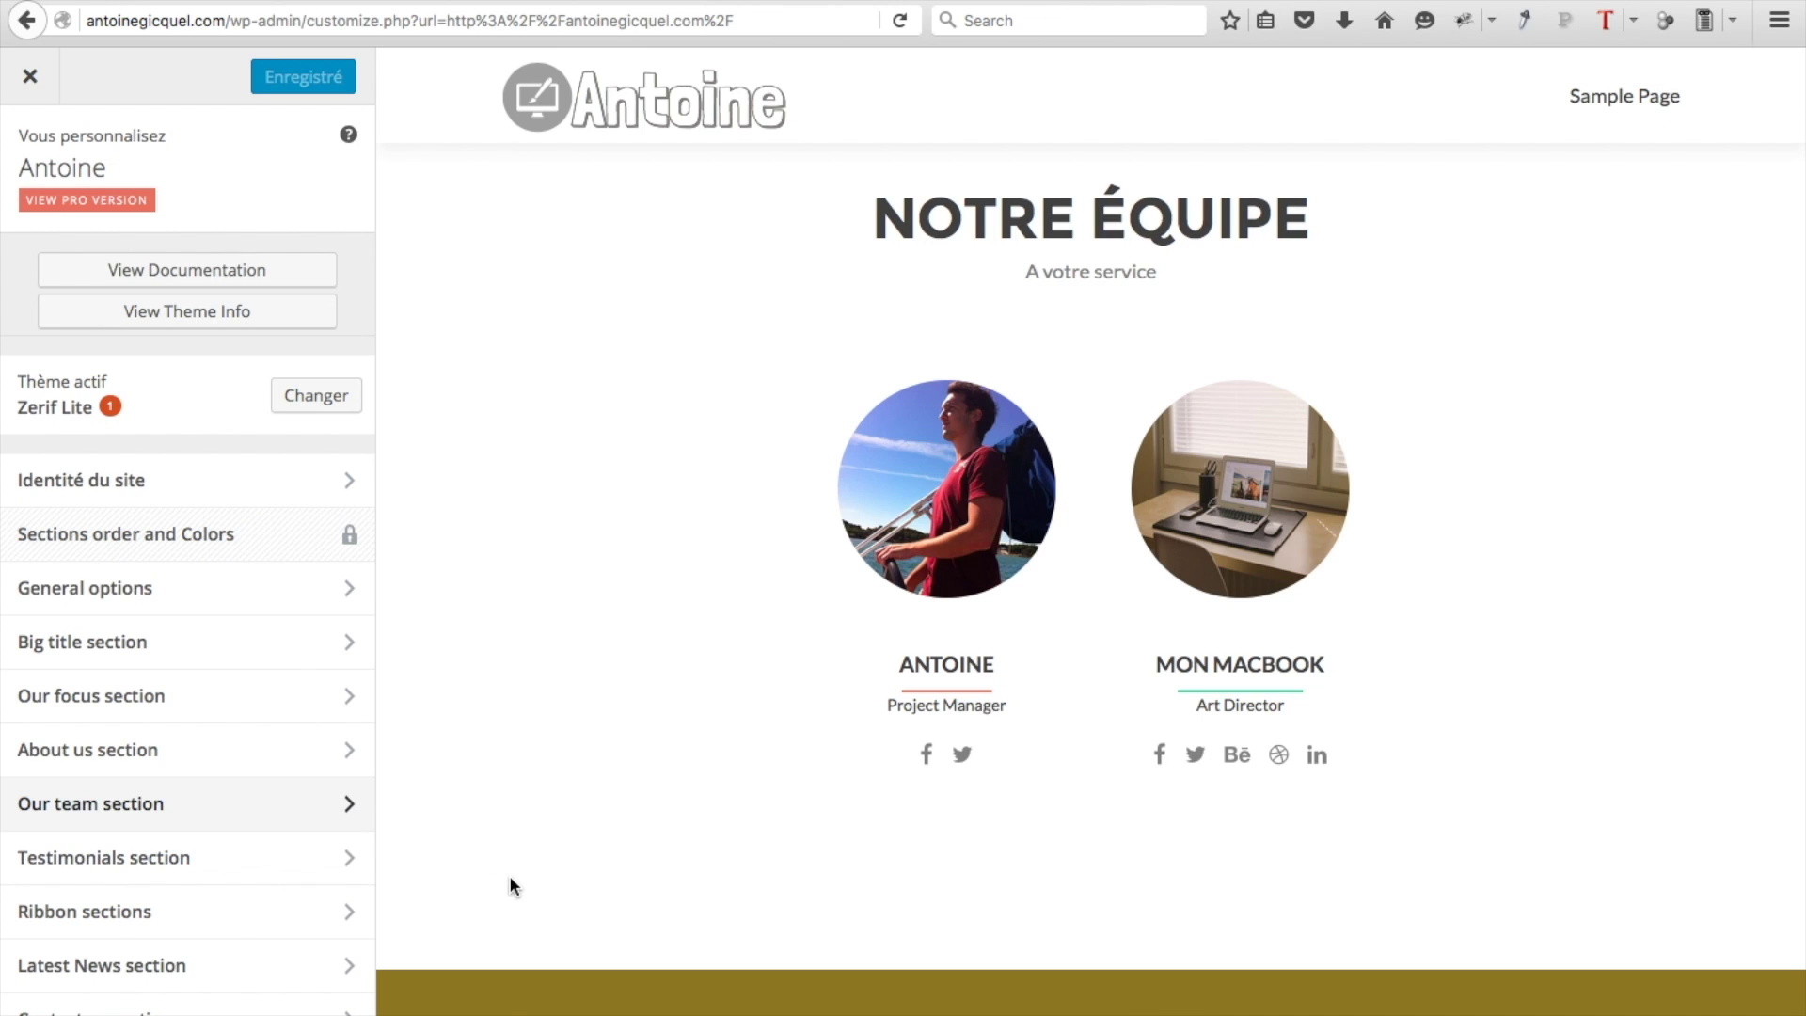
scroll(511, 879, "down", 10)
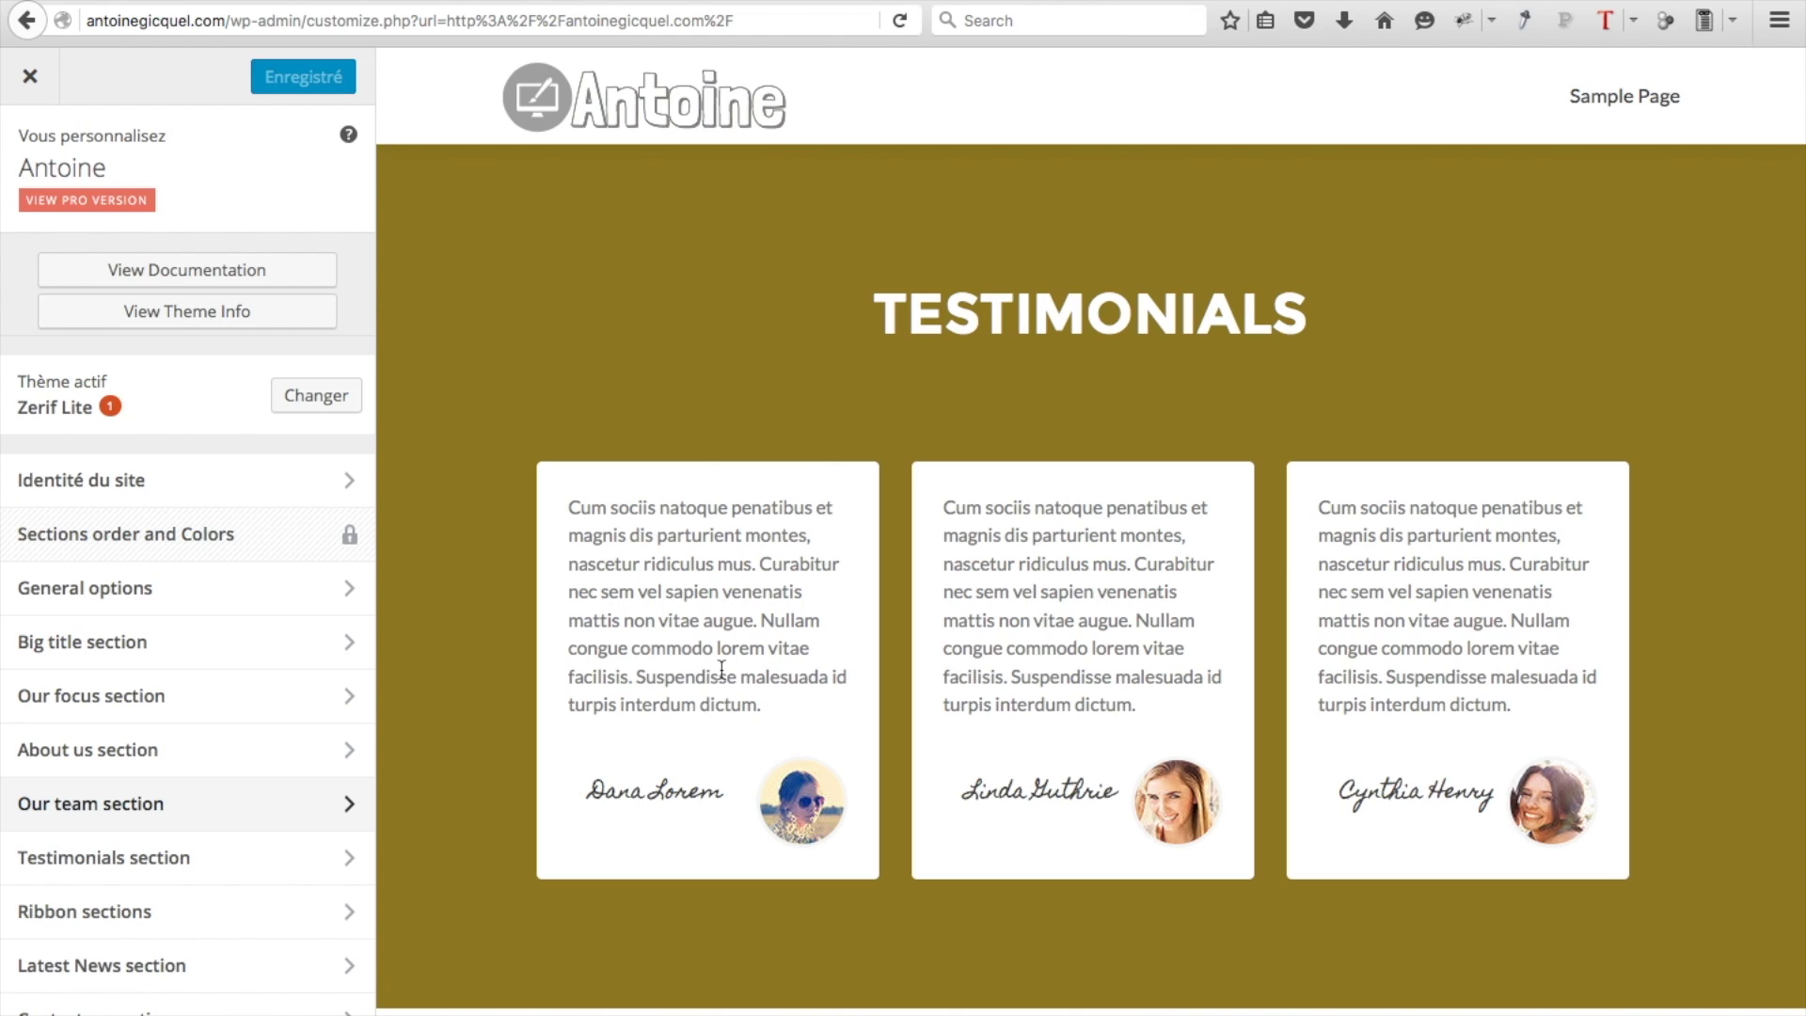
left_click(163, 884)
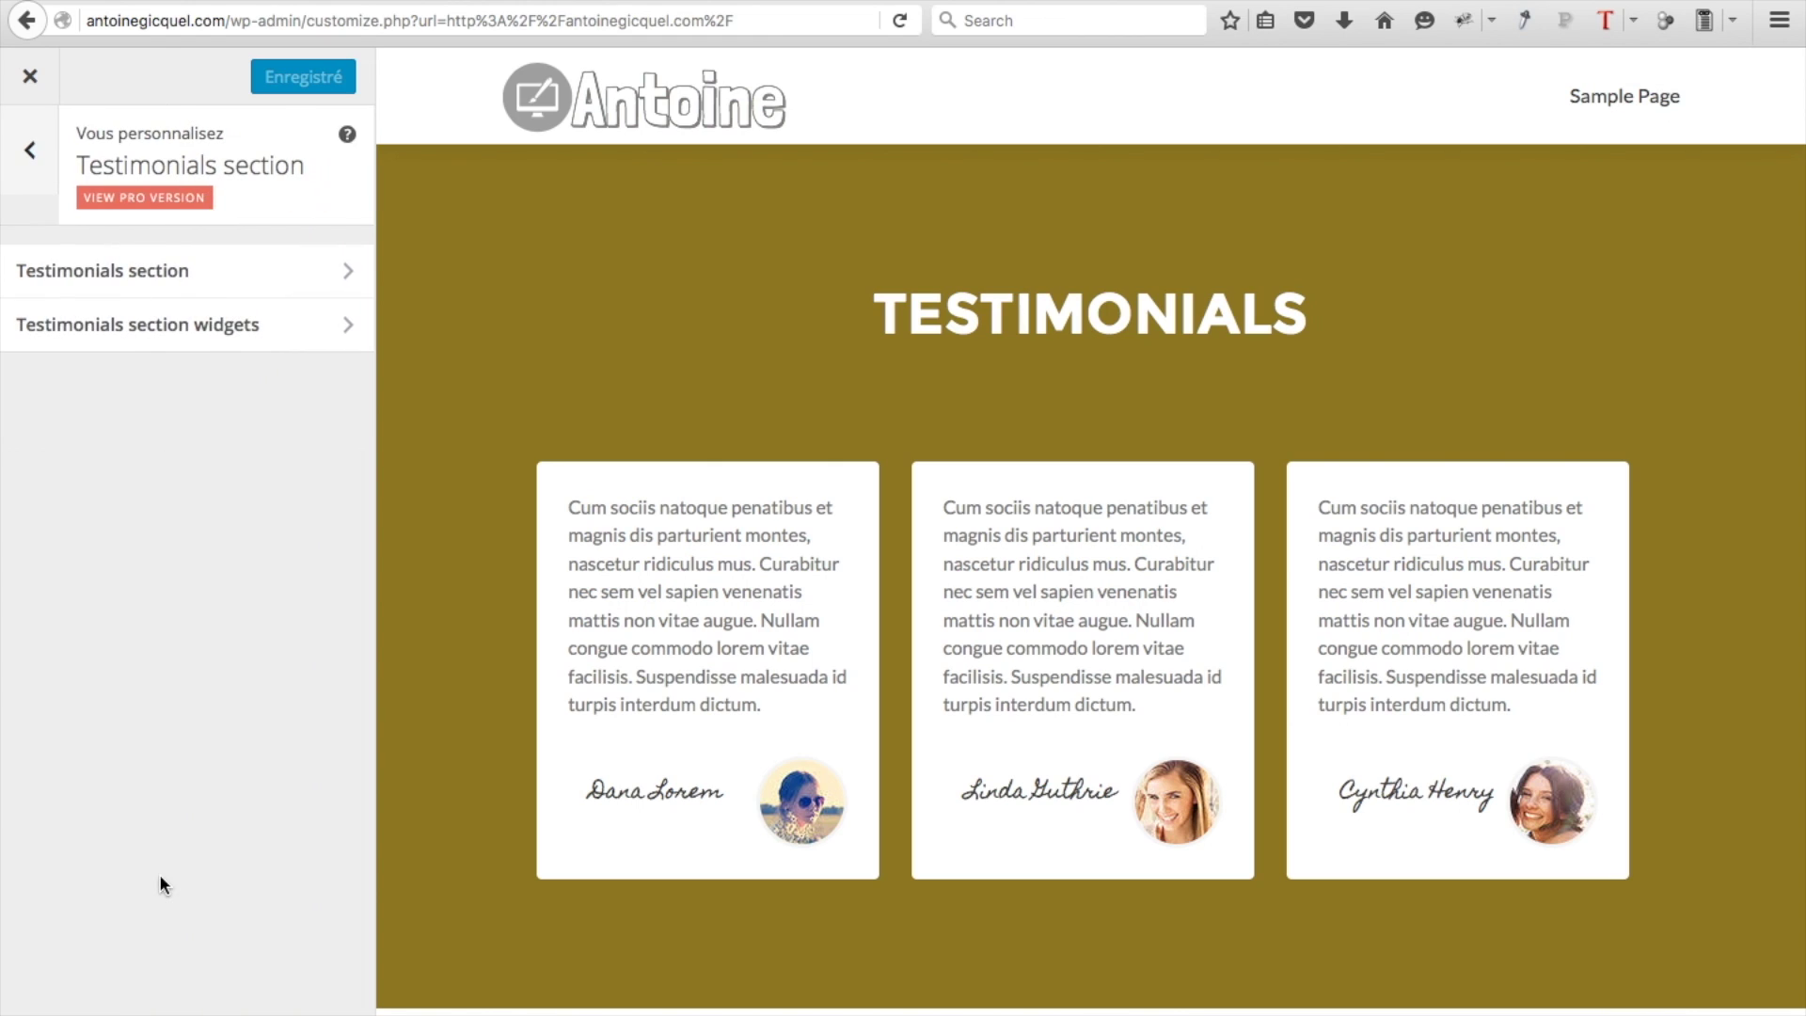
left_click(191, 273)
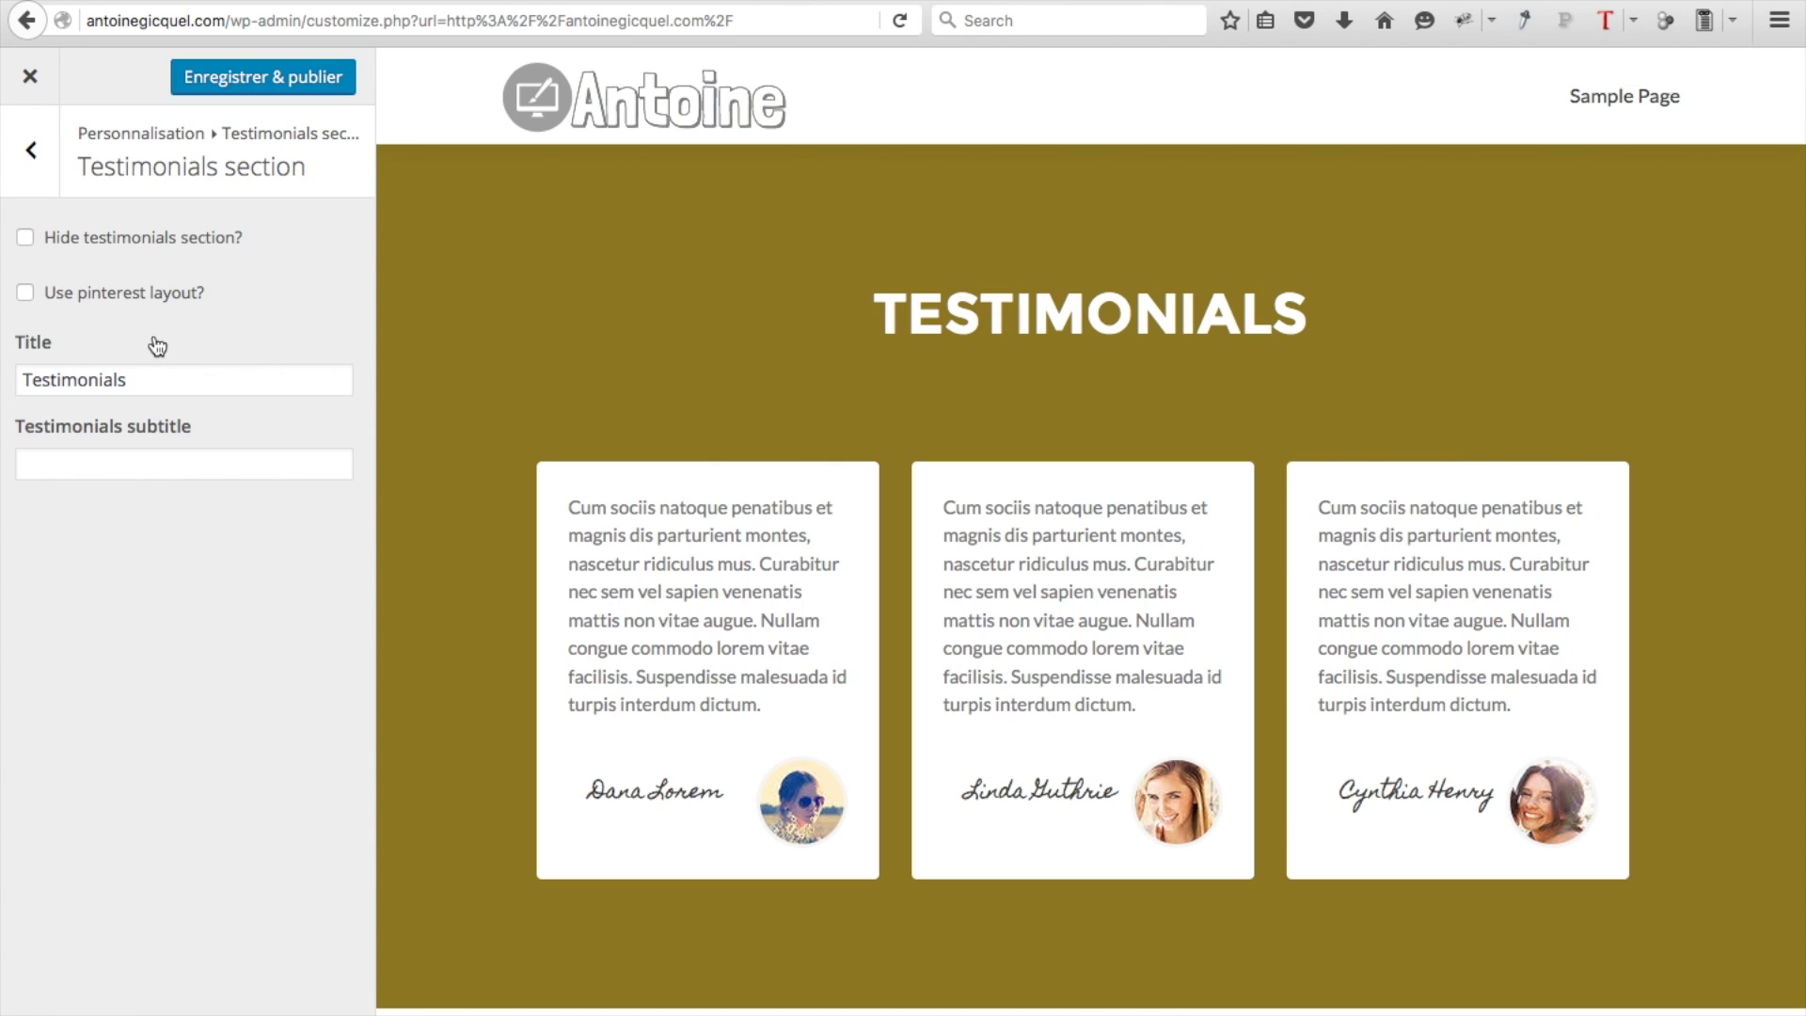
left_click(196, 385)
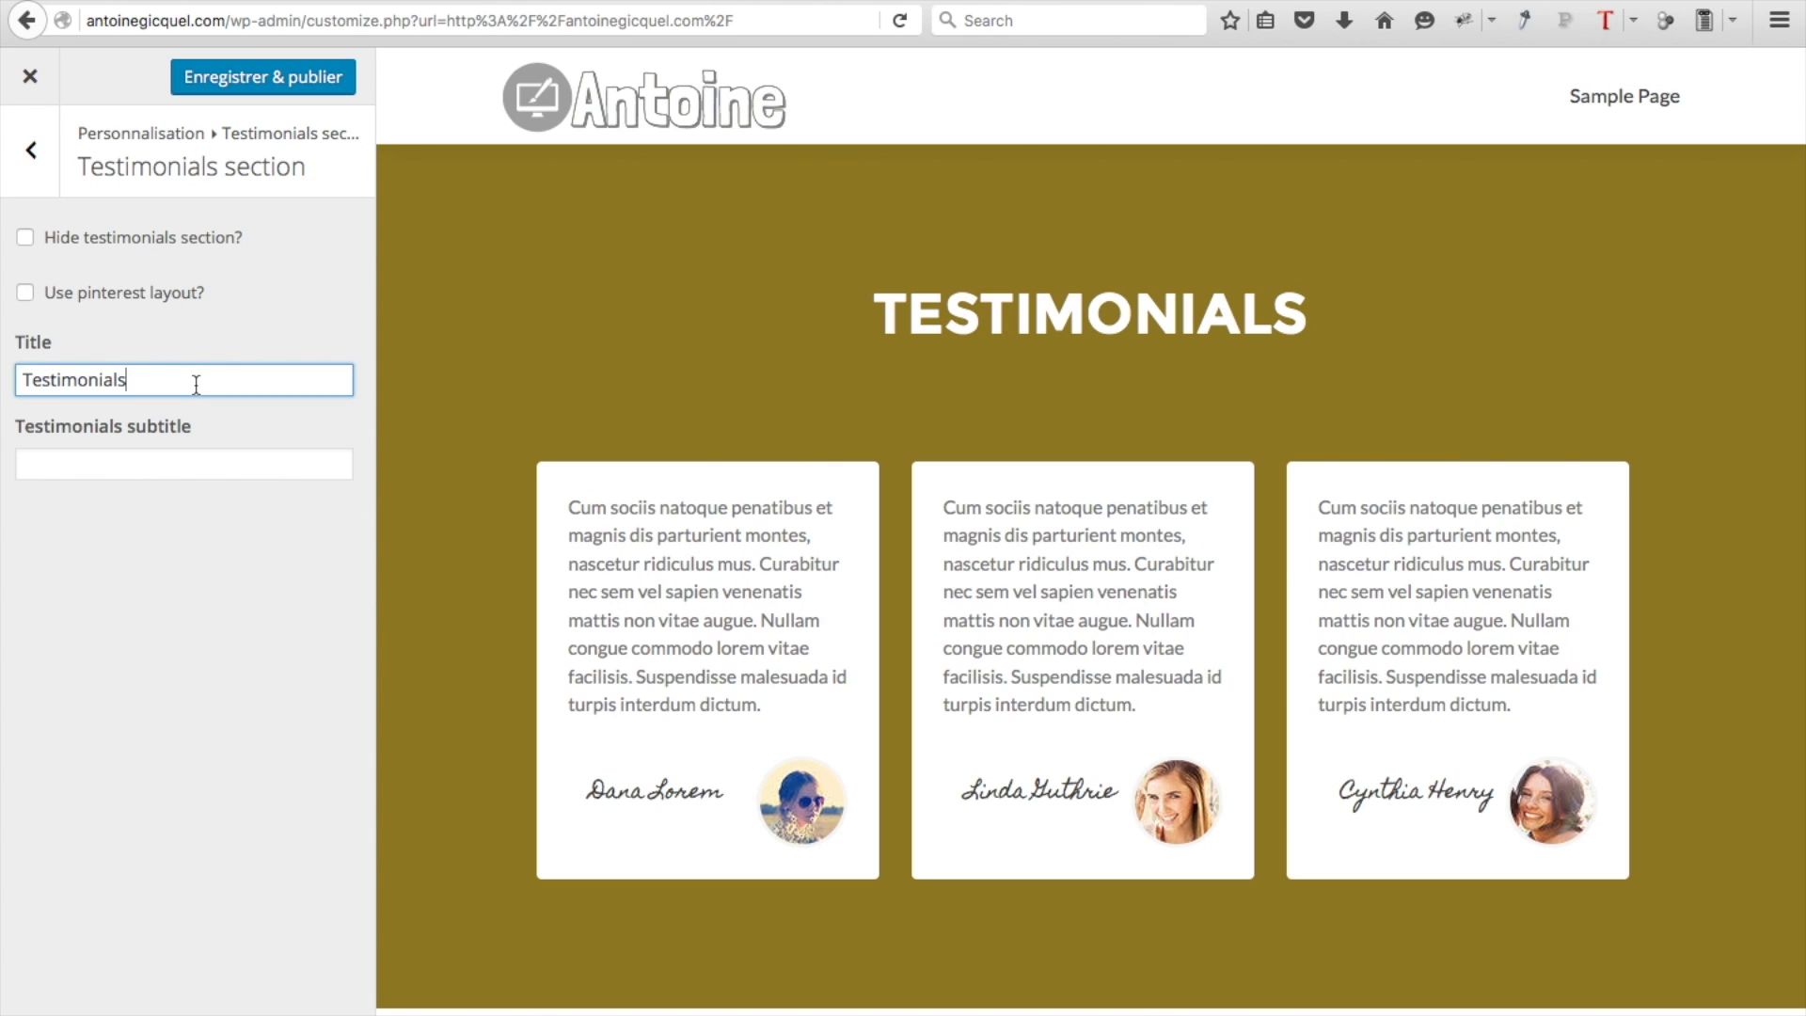
key("ctrl+a")
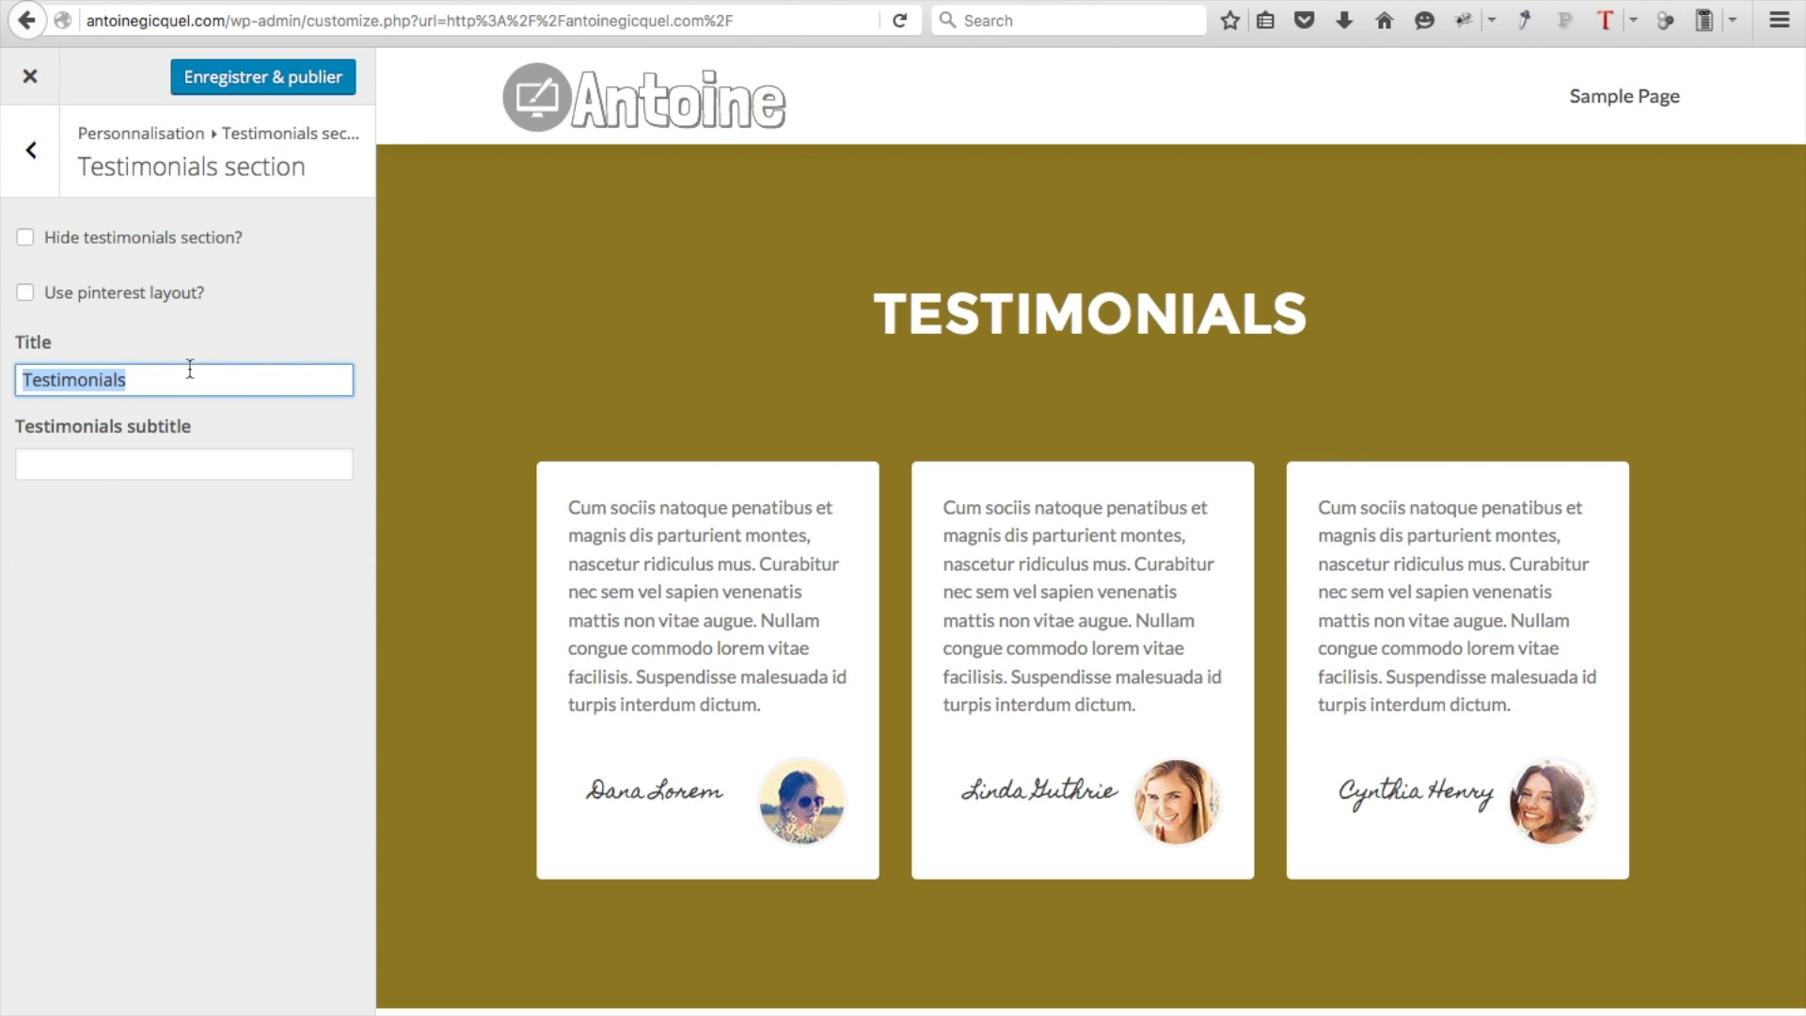
type("Ce que pensent nos abonnés")
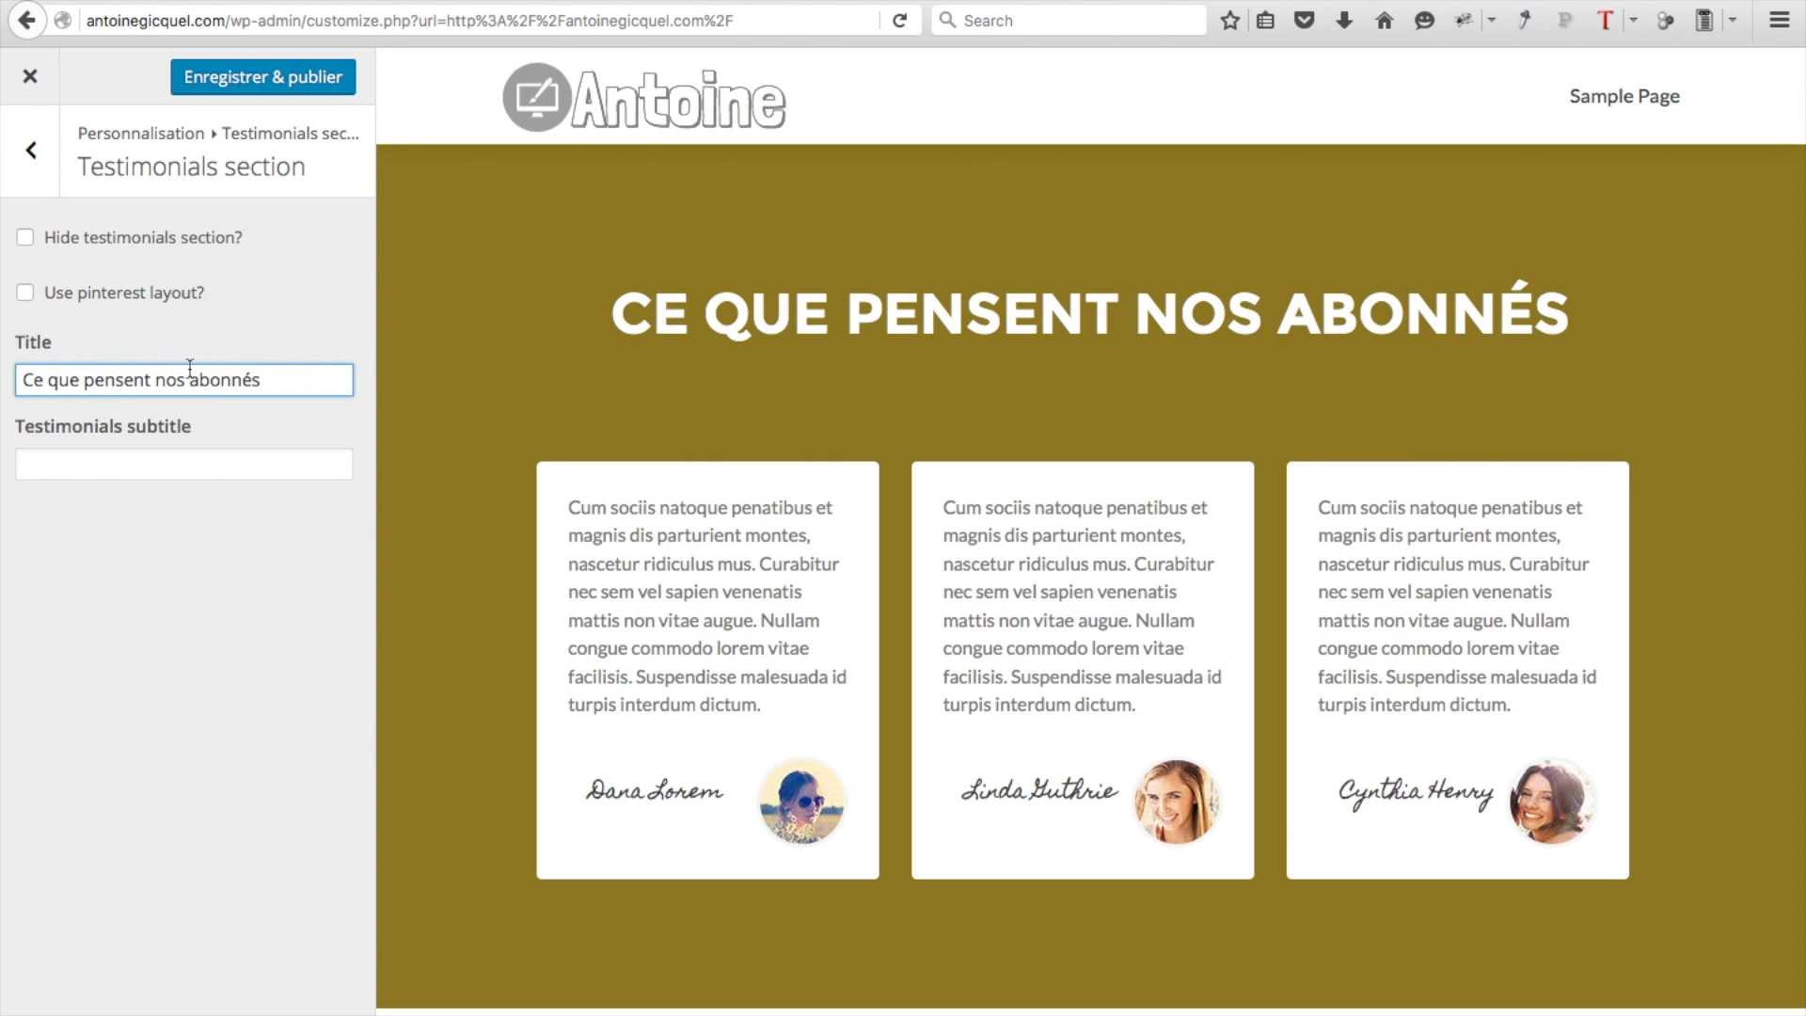
left_click(38, 161)
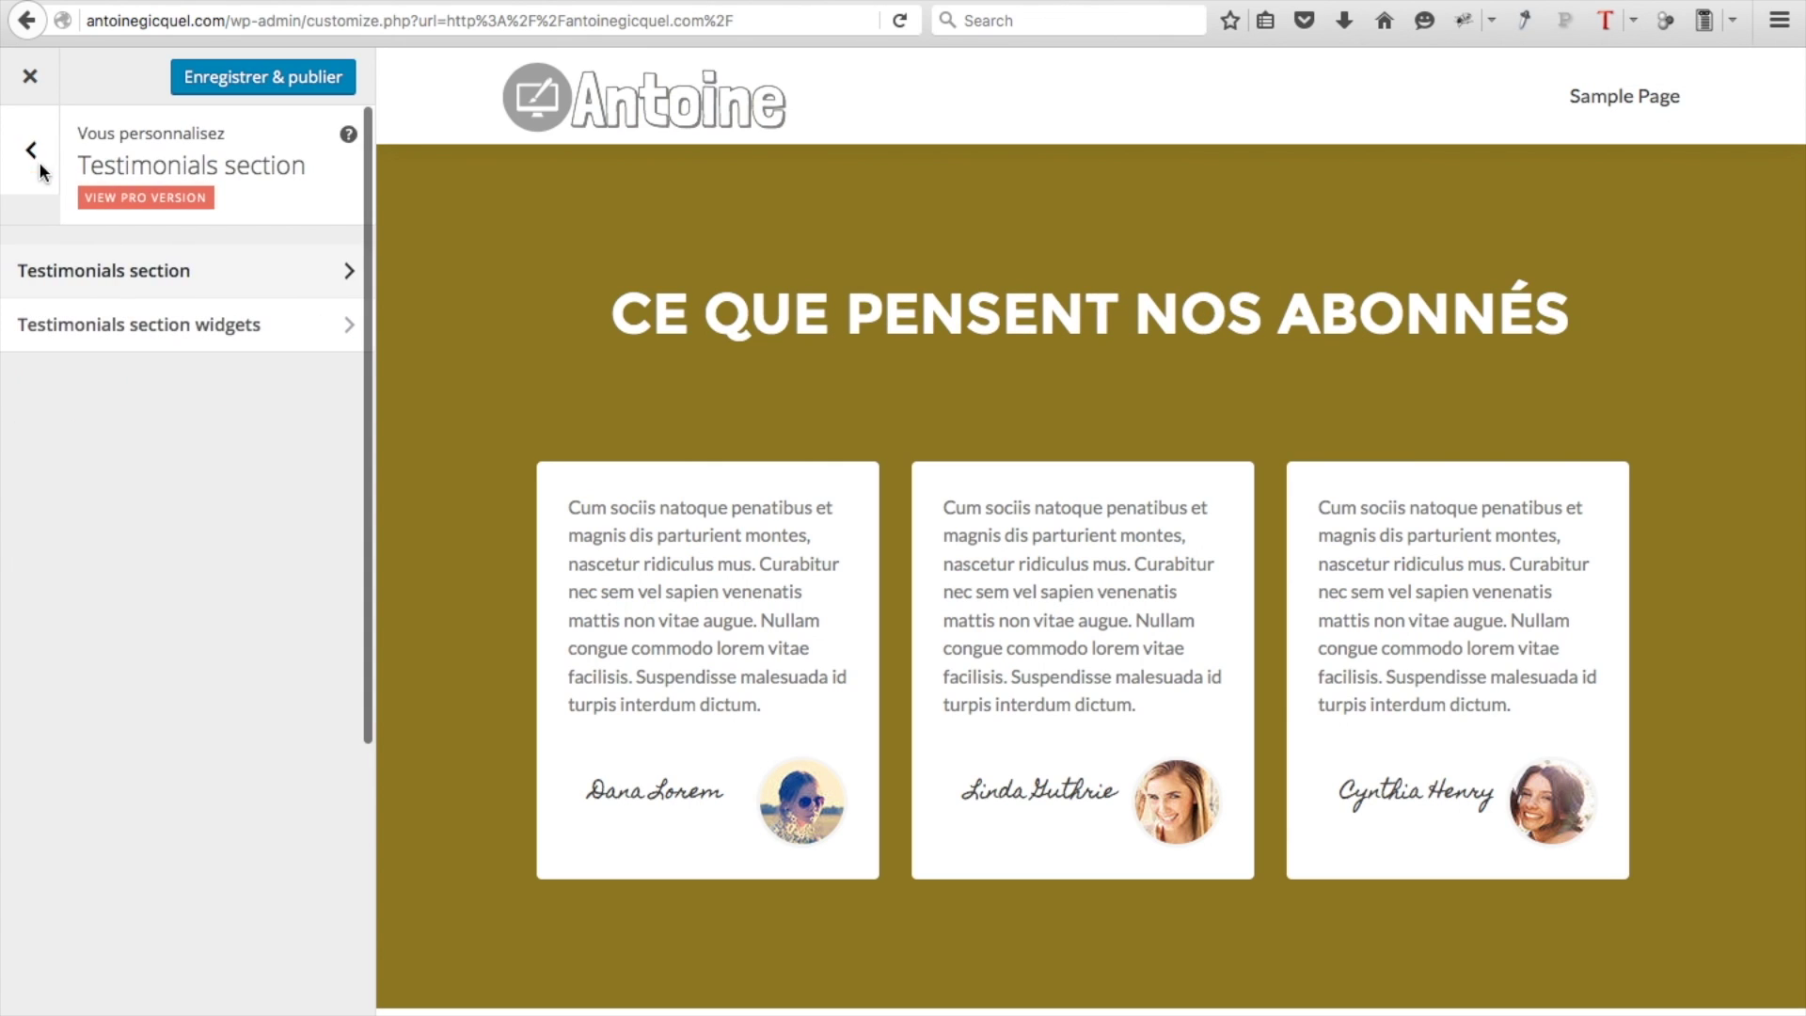
Give the first testimonial a new author name, a pasted website link and the detail 'Fortmateur'
left_click(58, 324)
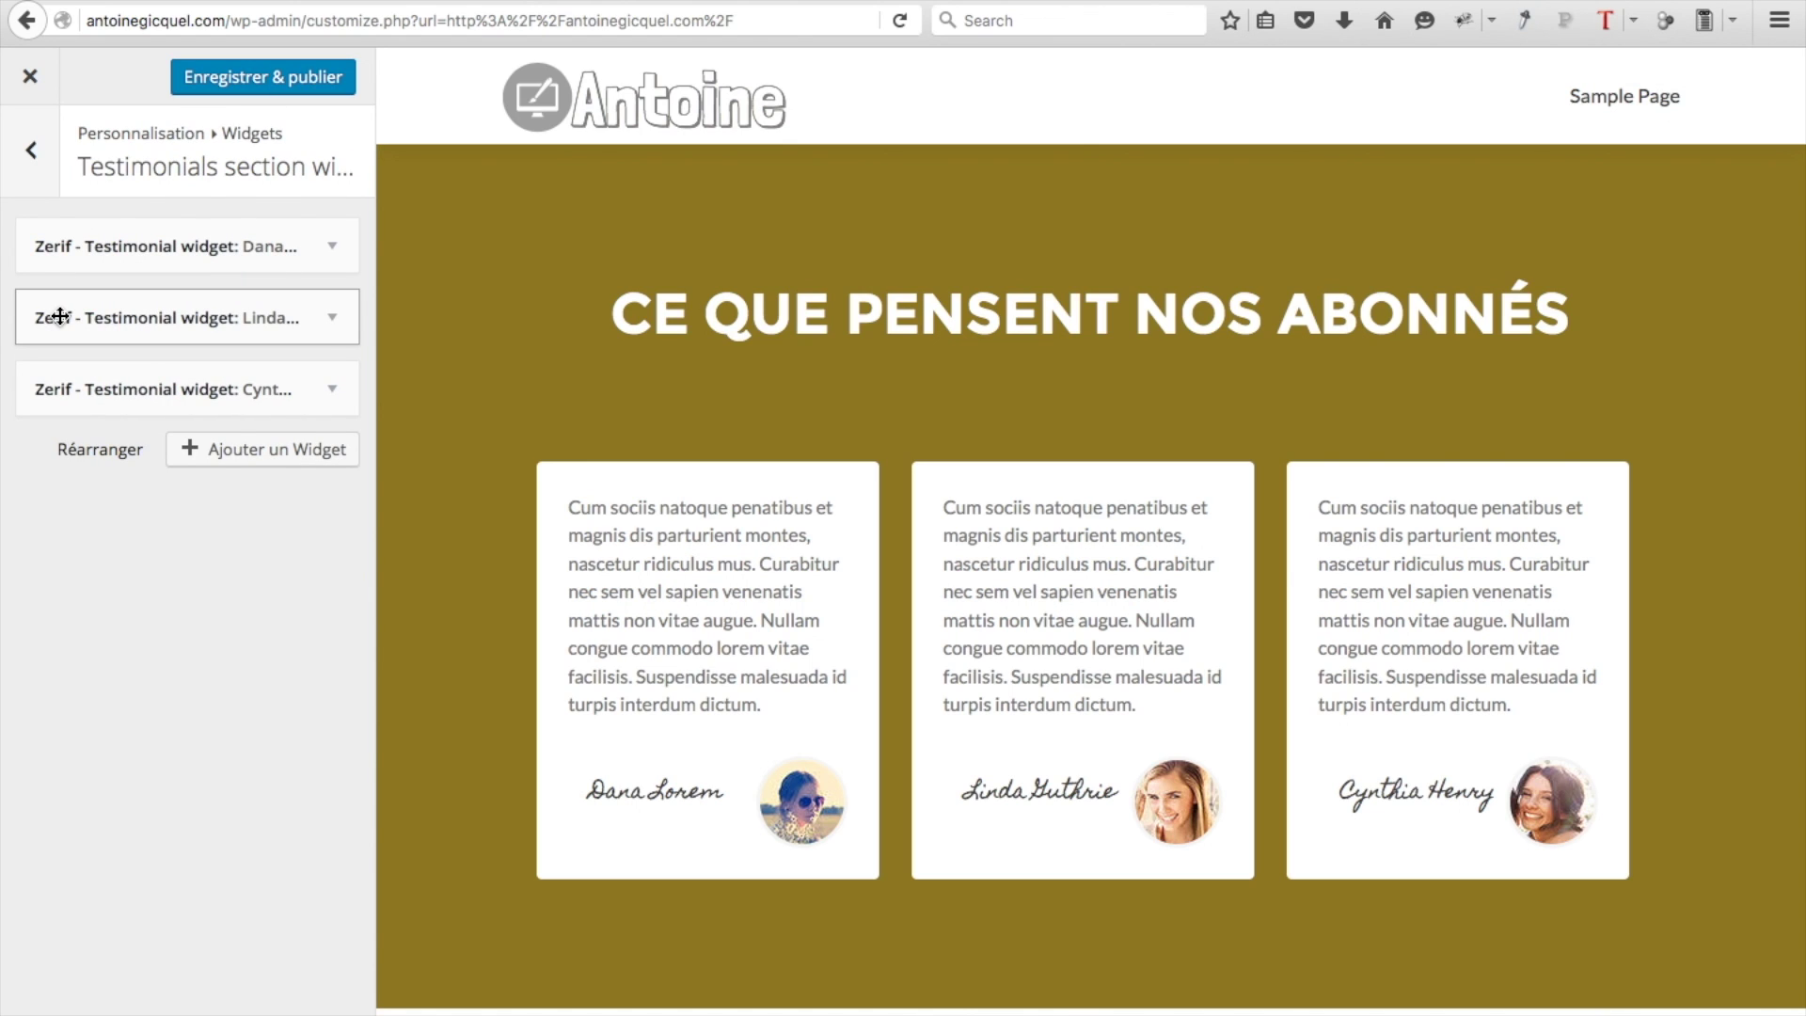
left_click(332, 248)
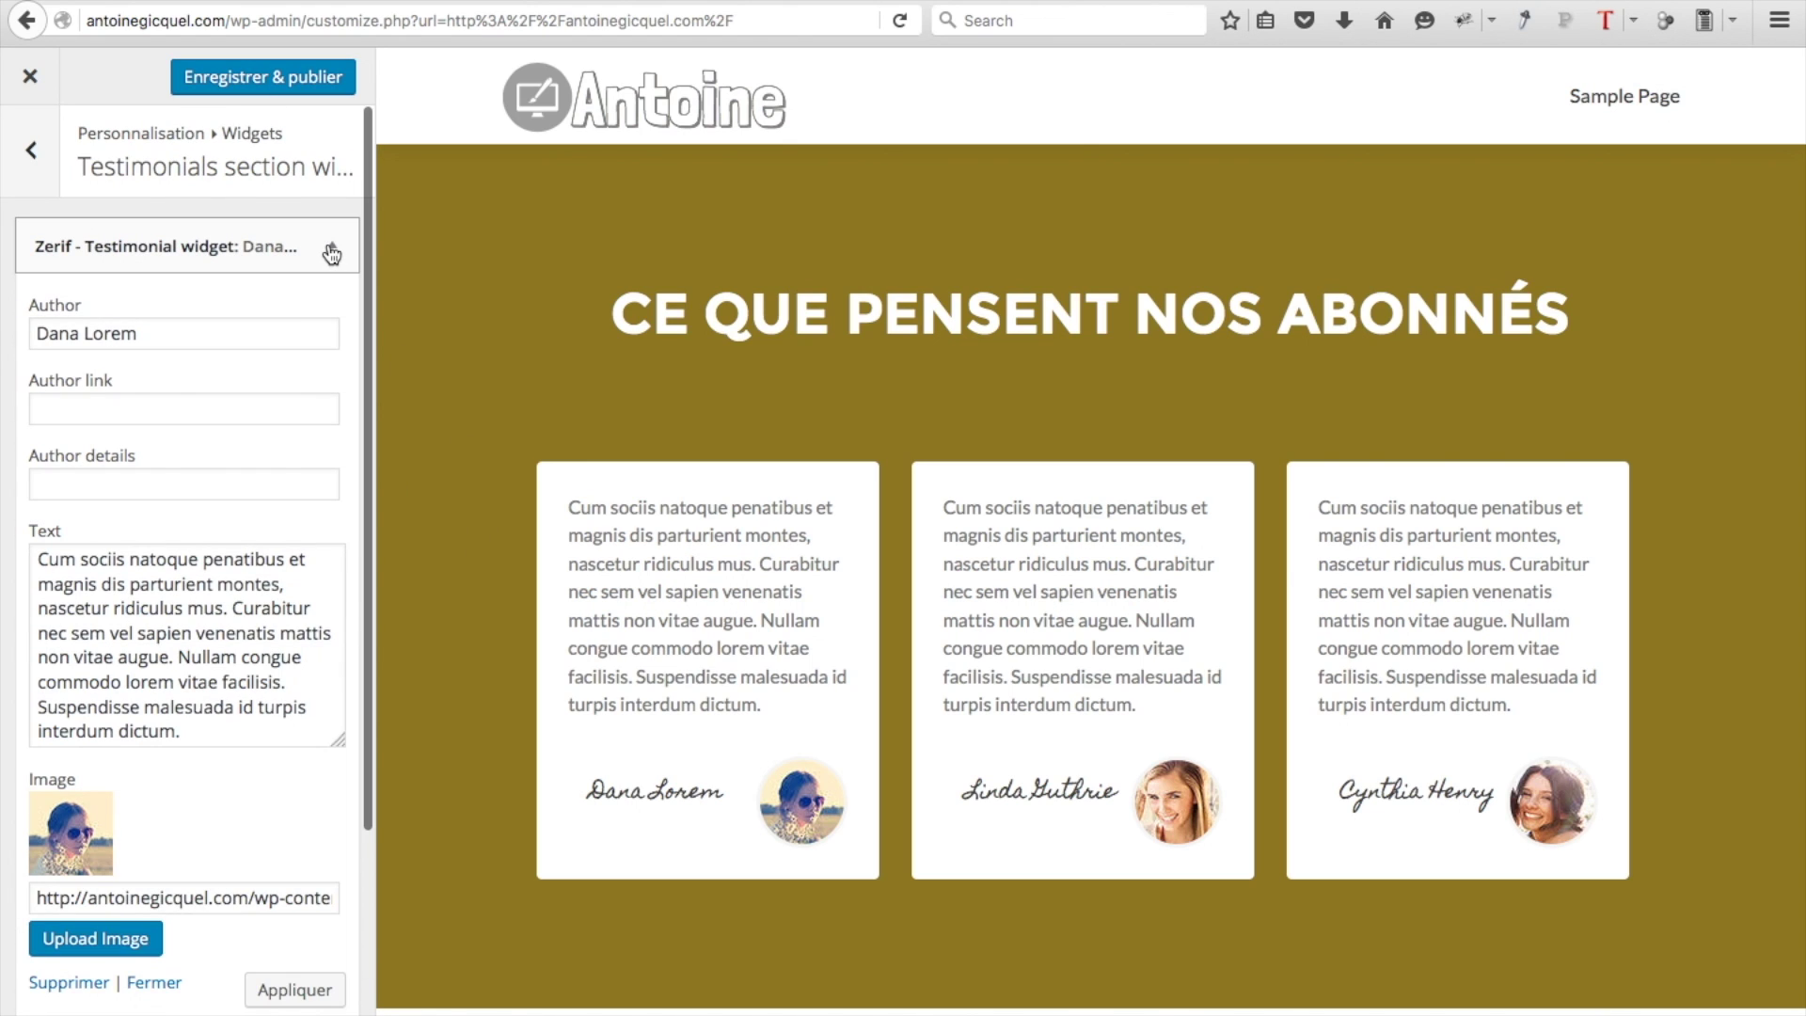
triple_click(226, 338)
type("John Doe")
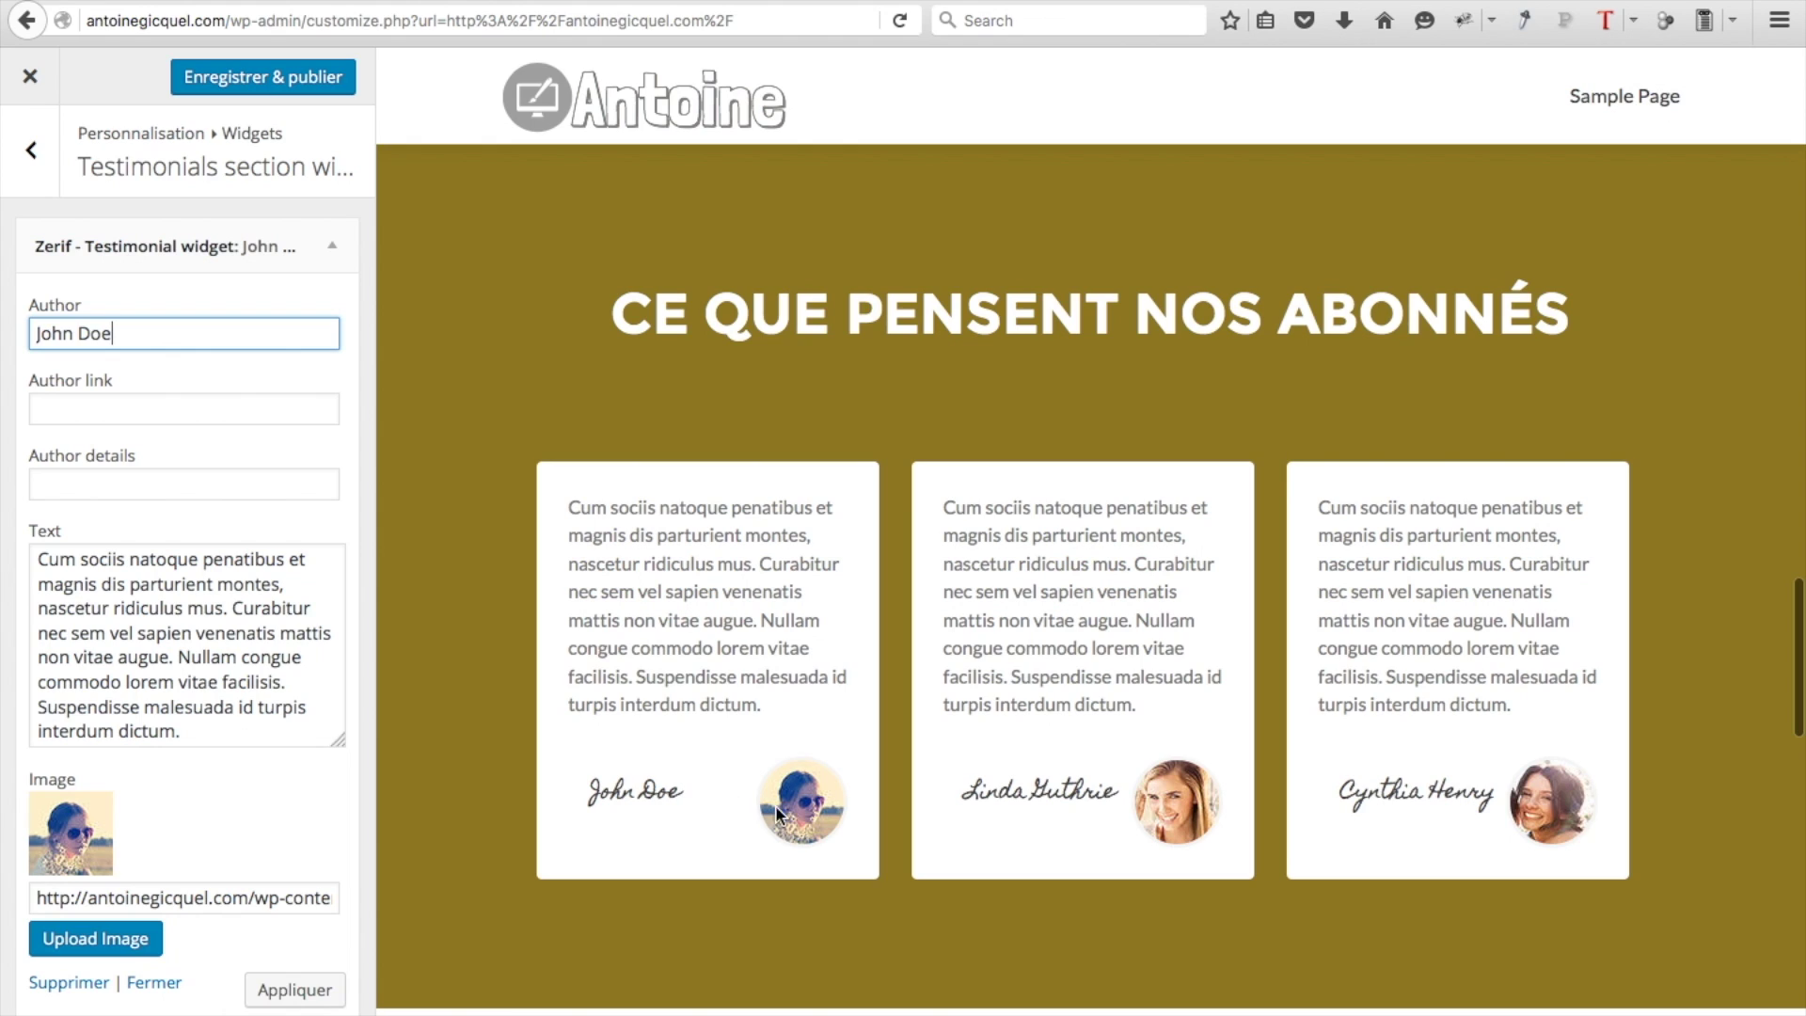
left_click(111, 411)
type("http://www.lachainedantoine.com")
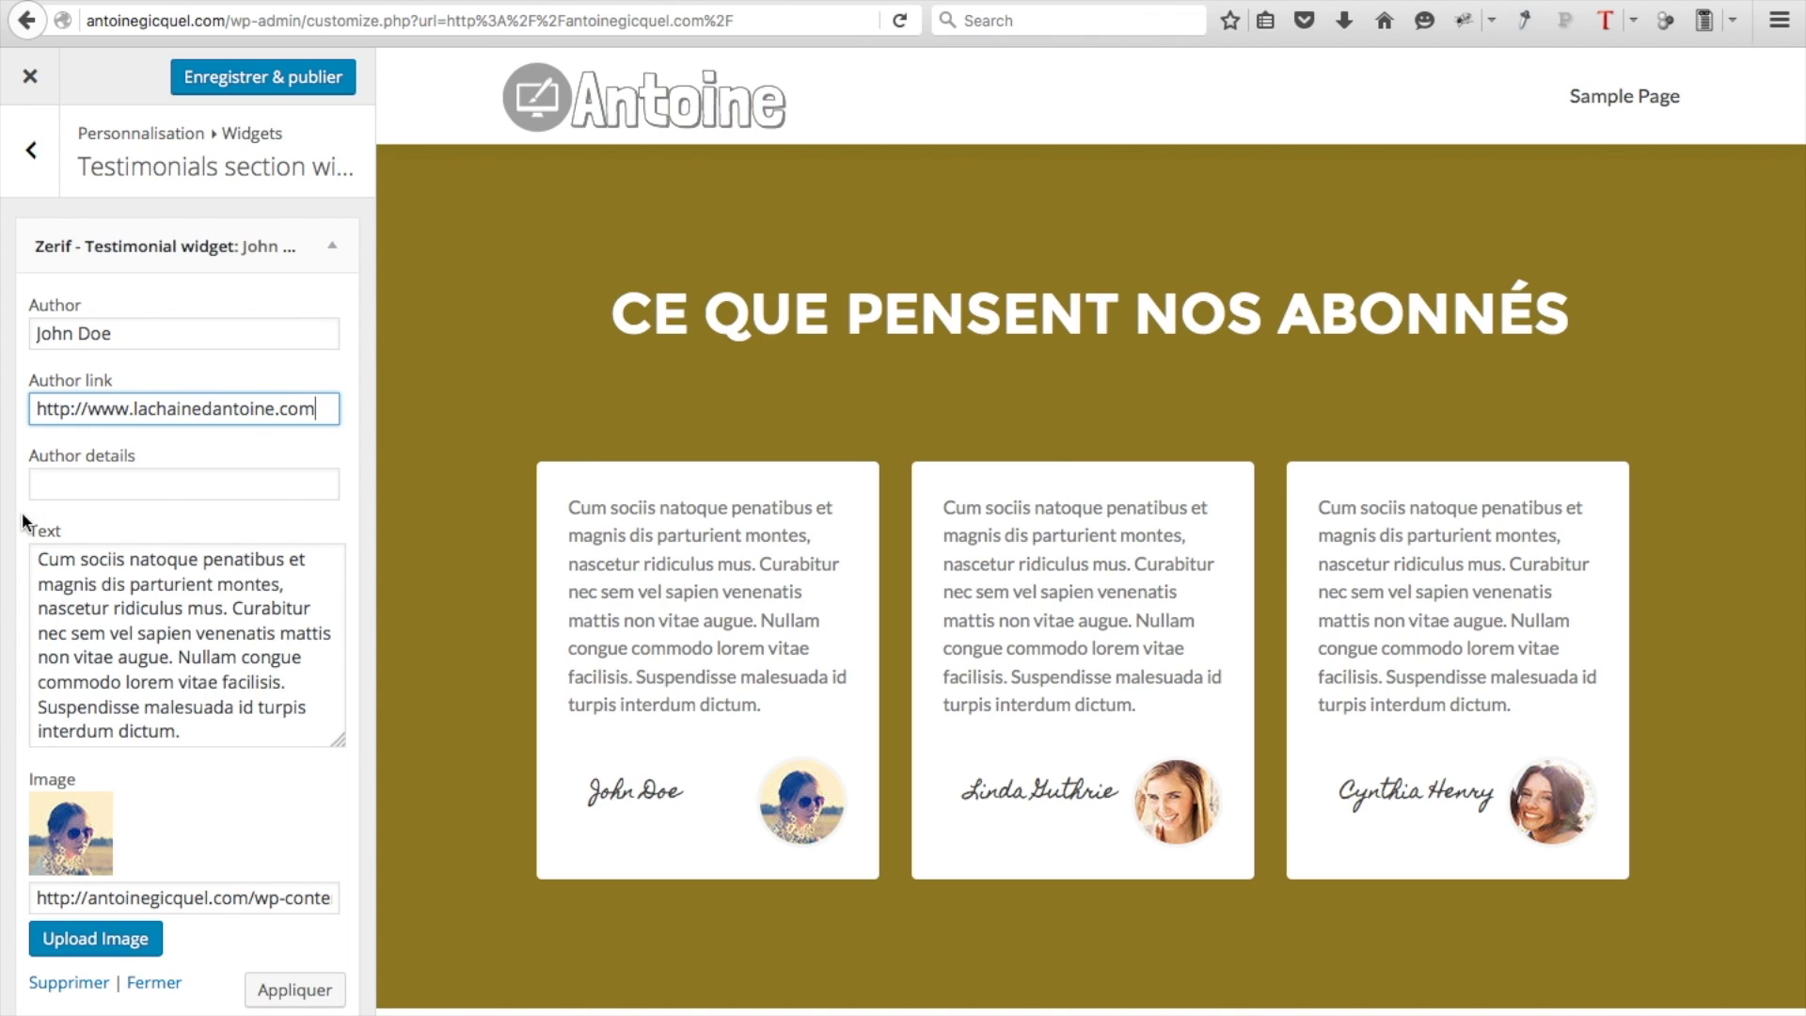
left_click(58, 488)
type("Fortmateur")
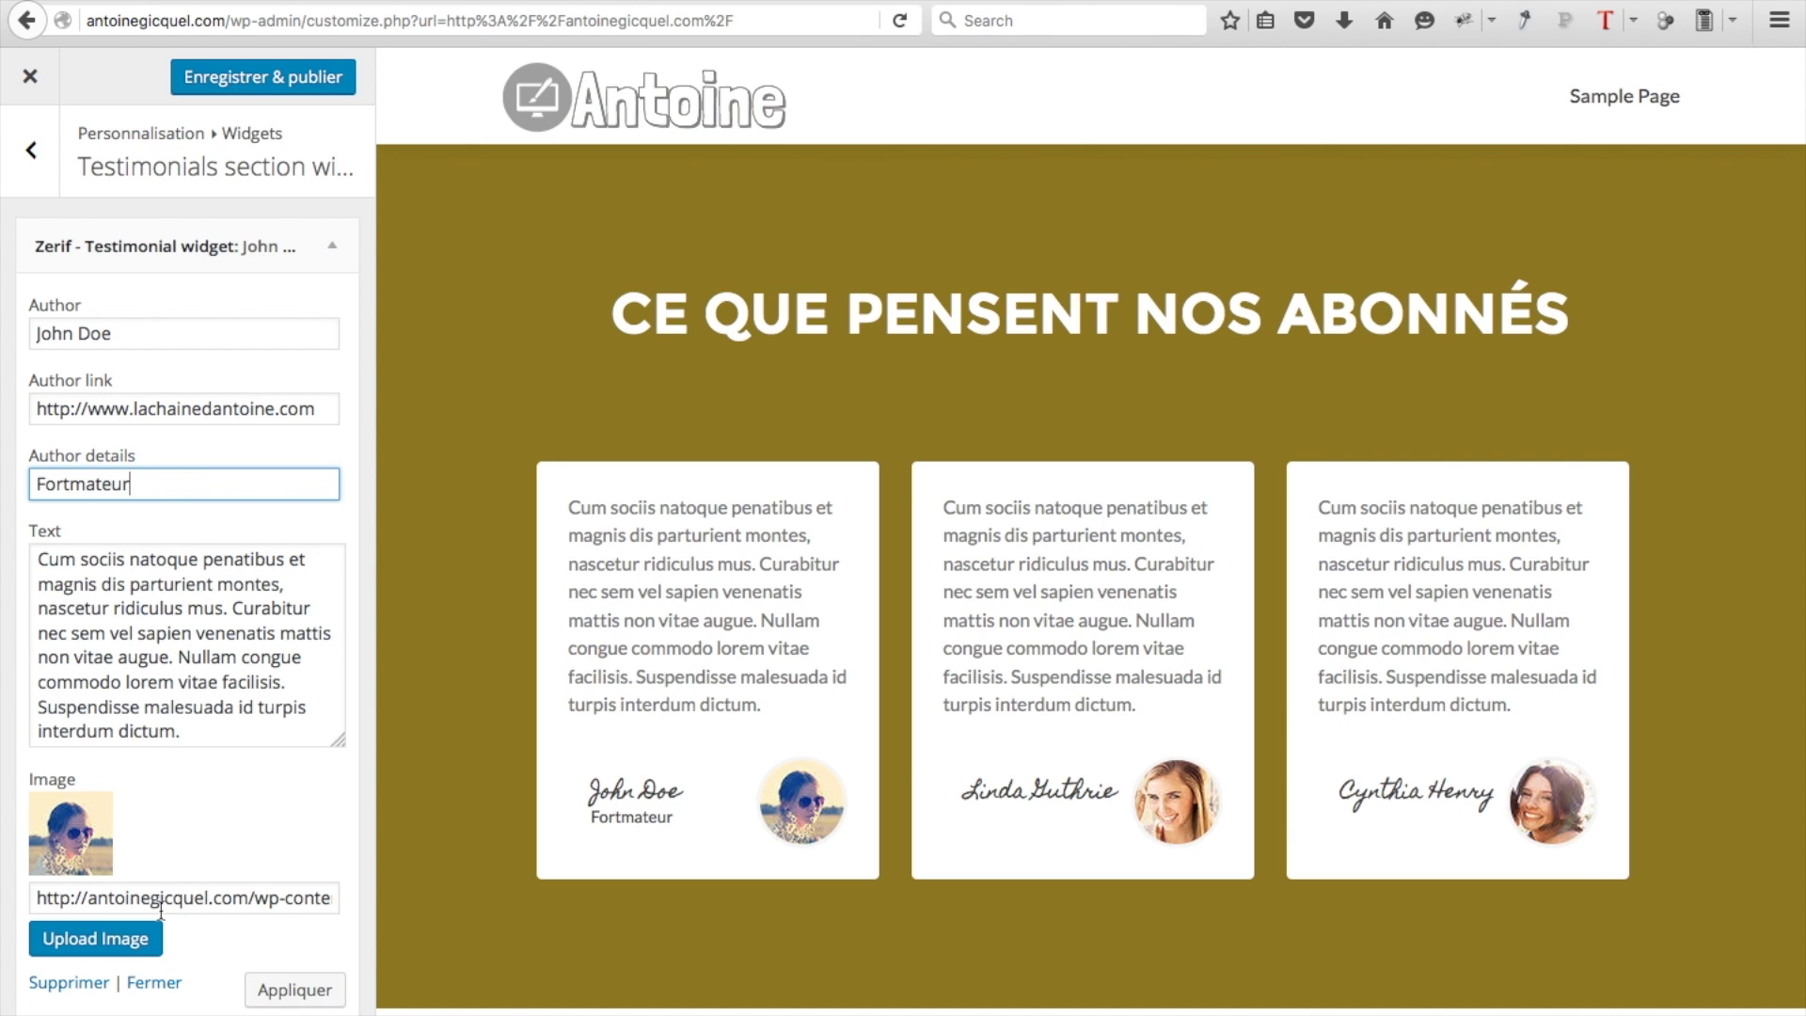
Replace the testimonial photo with the man's picture and apply it to the preview
left_click(127, 952)
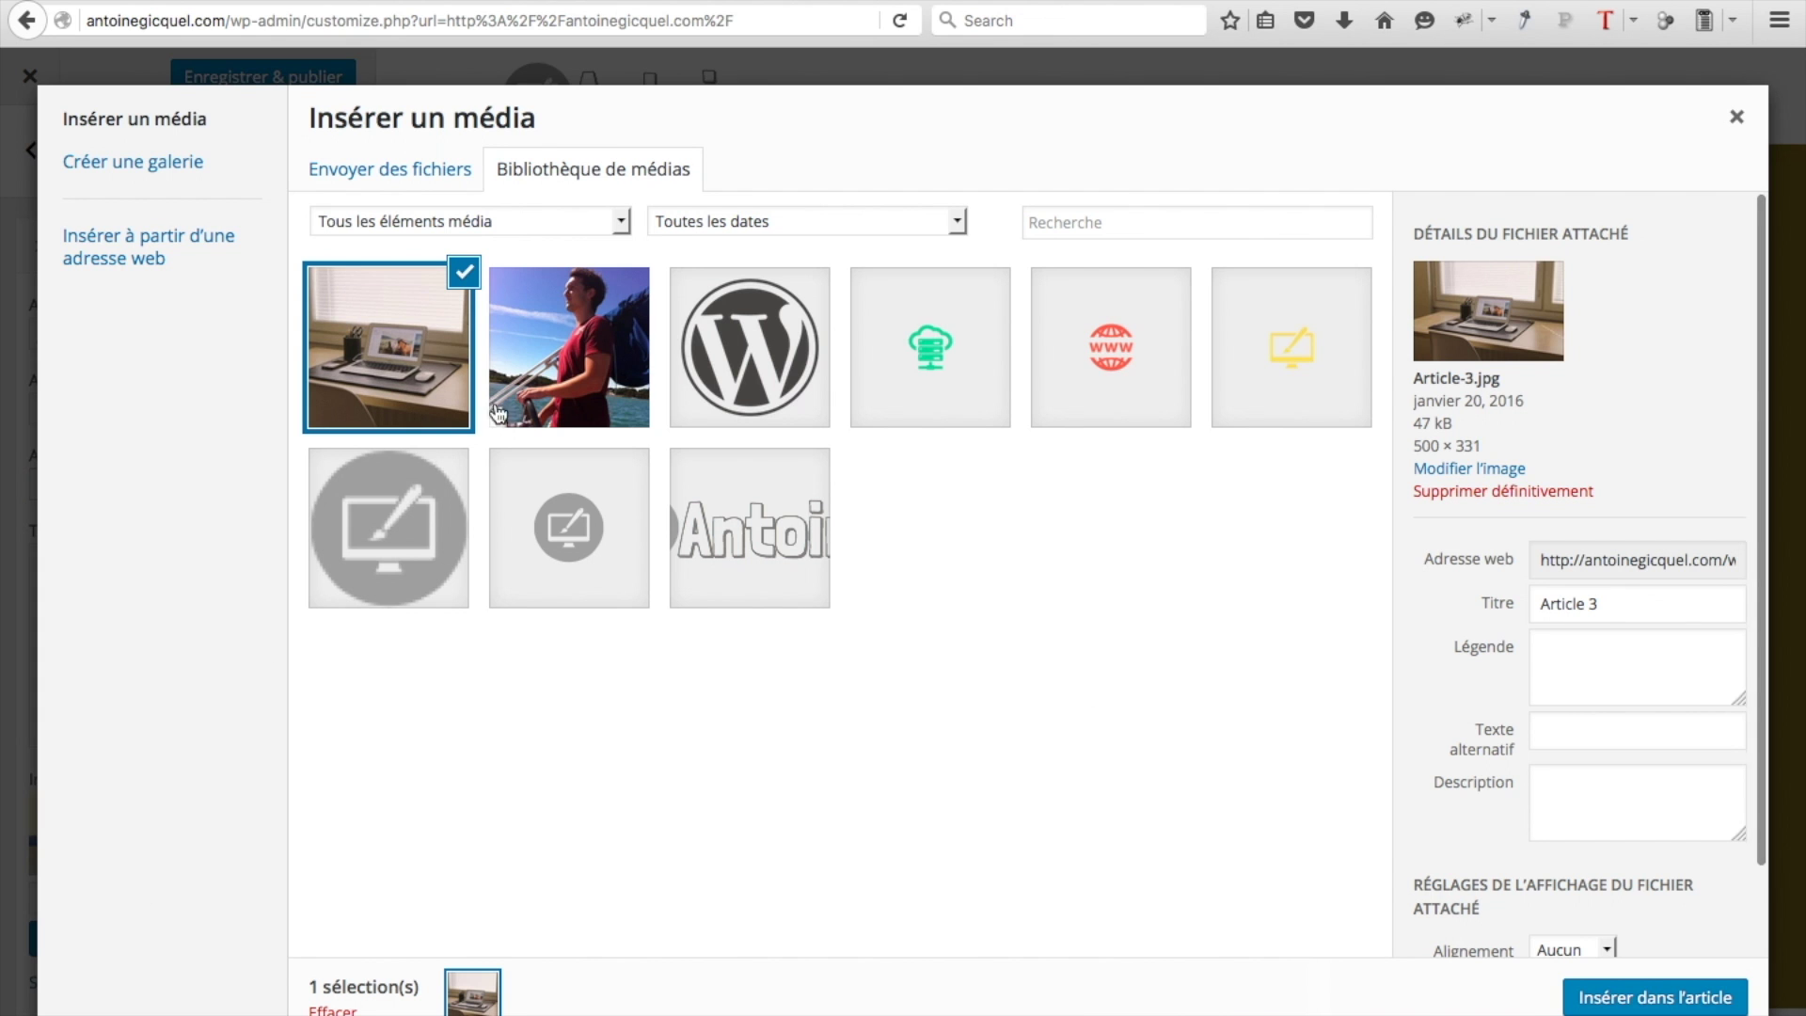
left_click(545, 369)
left_click(1677, 999)
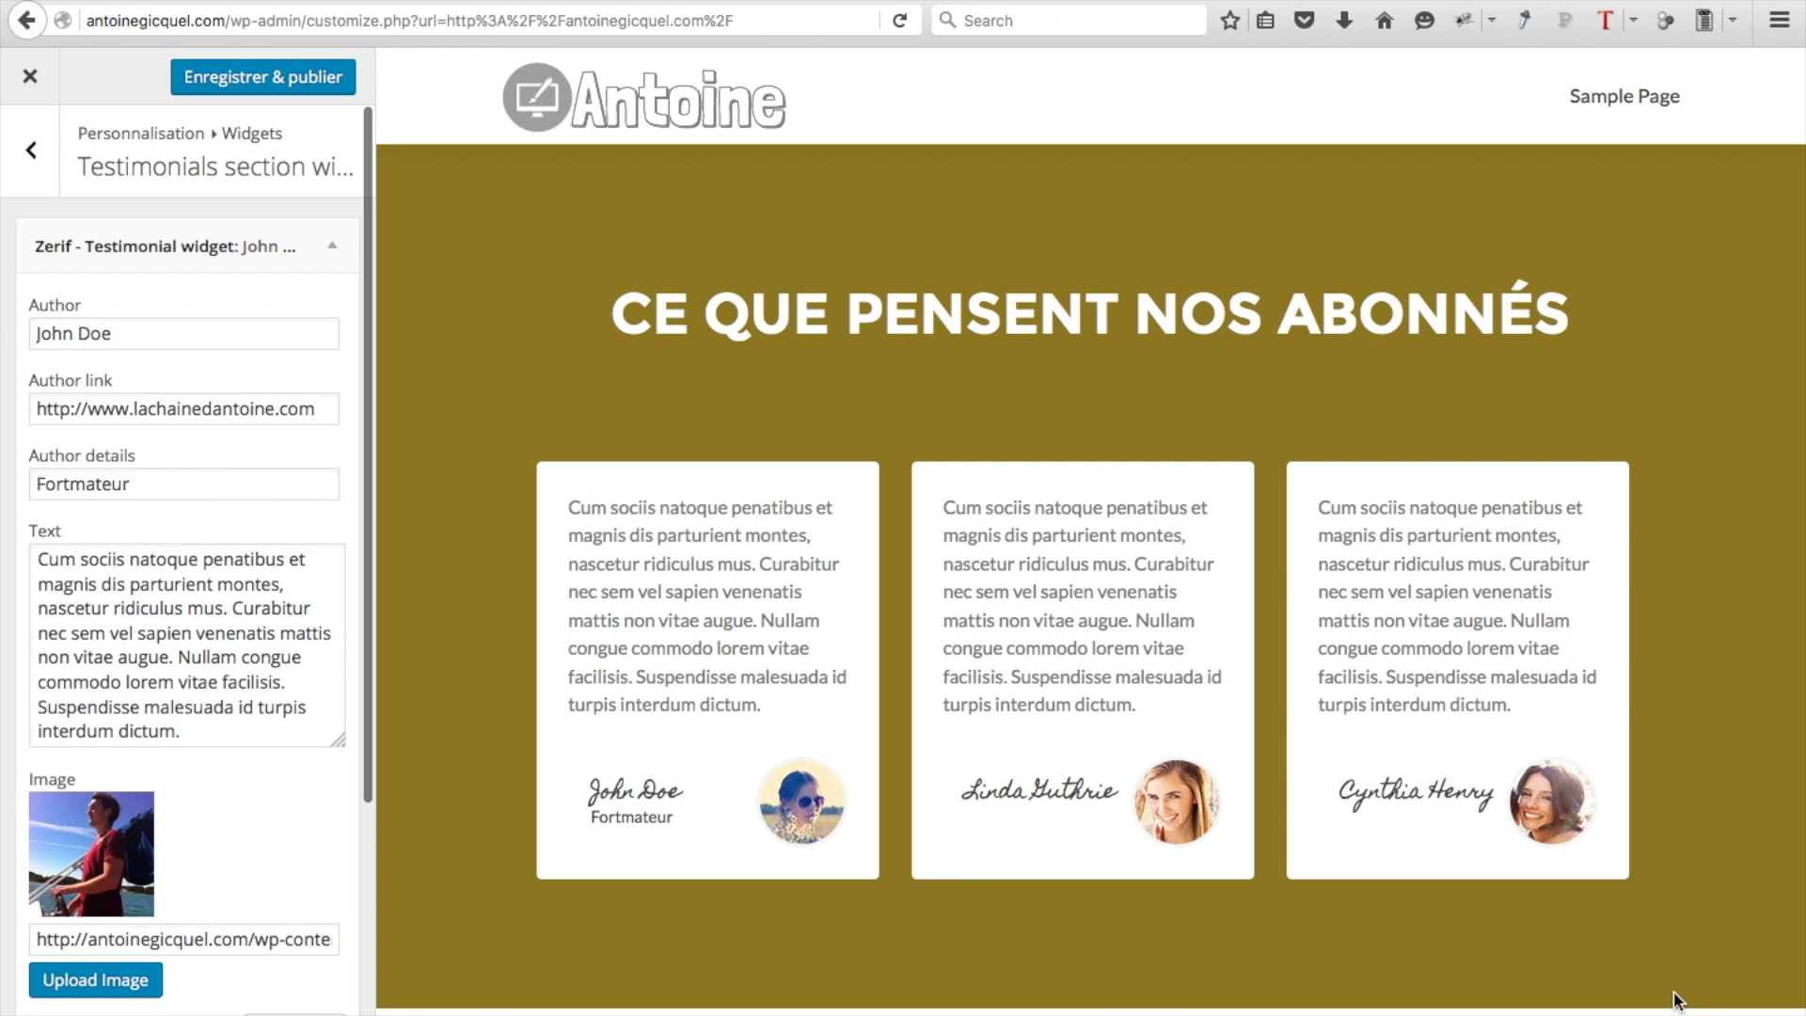
scroll(310, 894, "down", 3)
left_click(309, 885)
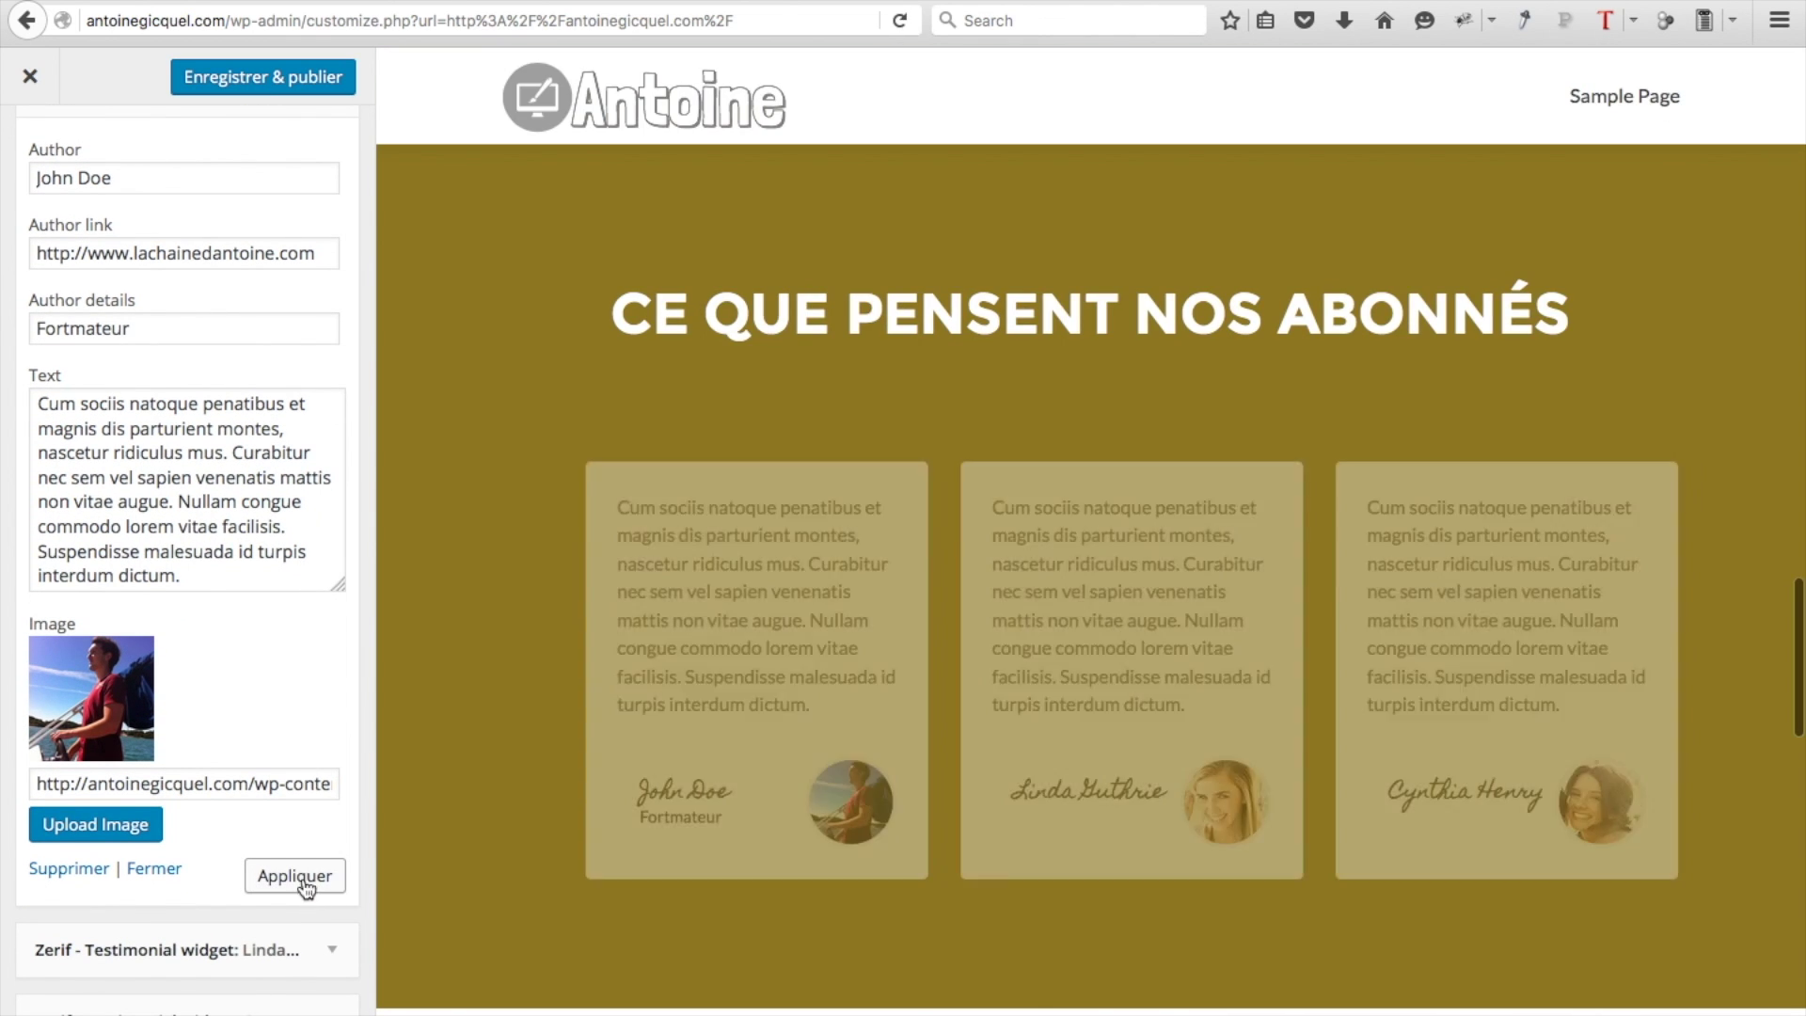
left_click(172, 564)
key("ctrl+a")
scroll(180, 569, "up", 3)
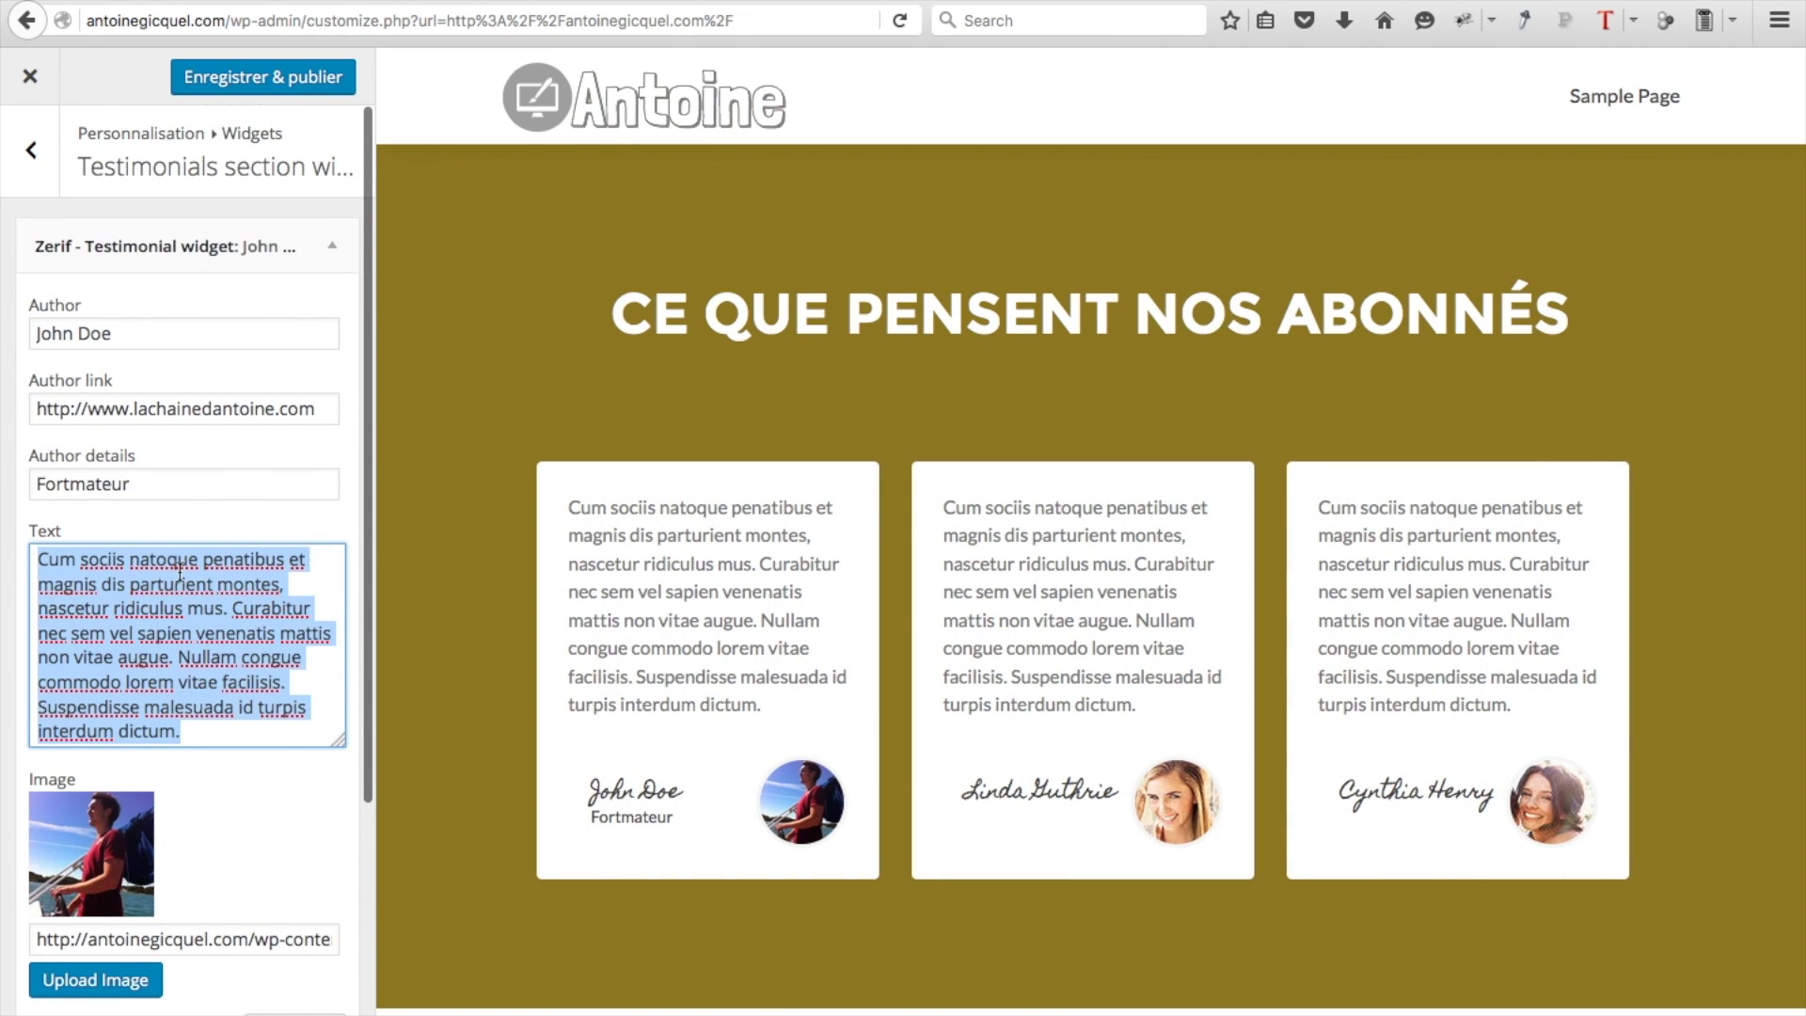
left_click(337, 247)
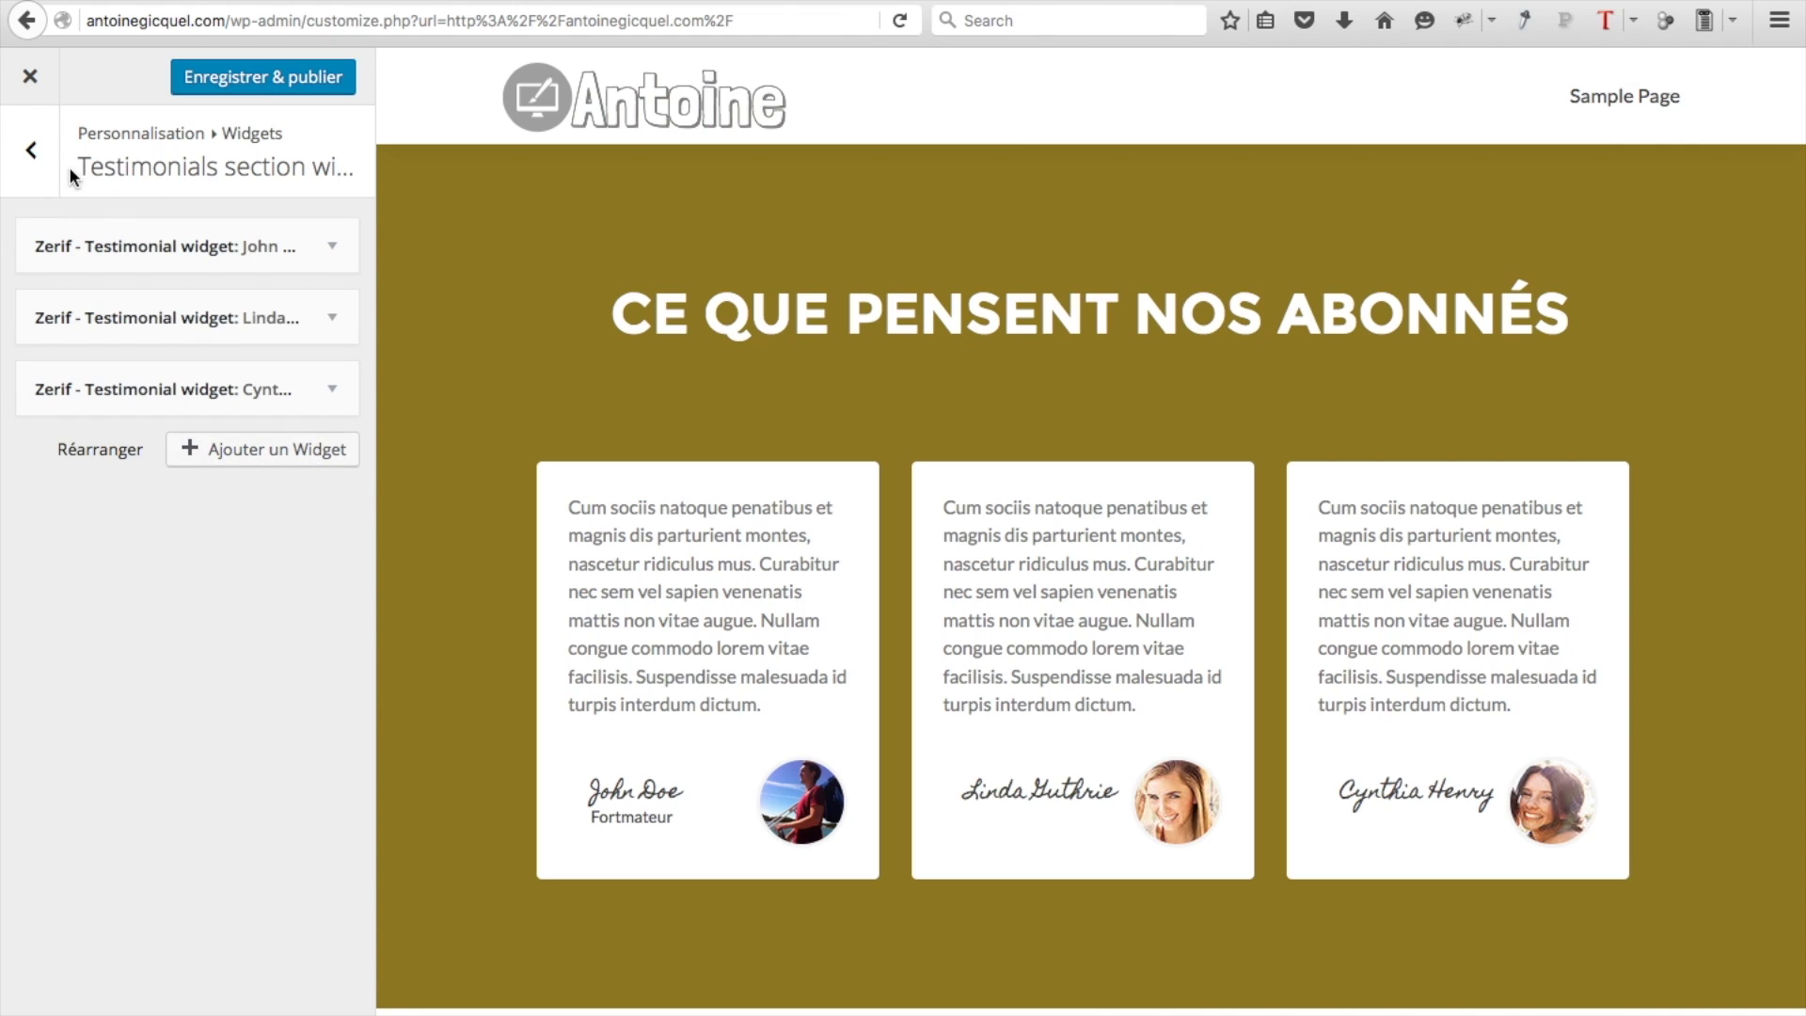
left_click(34, 167)
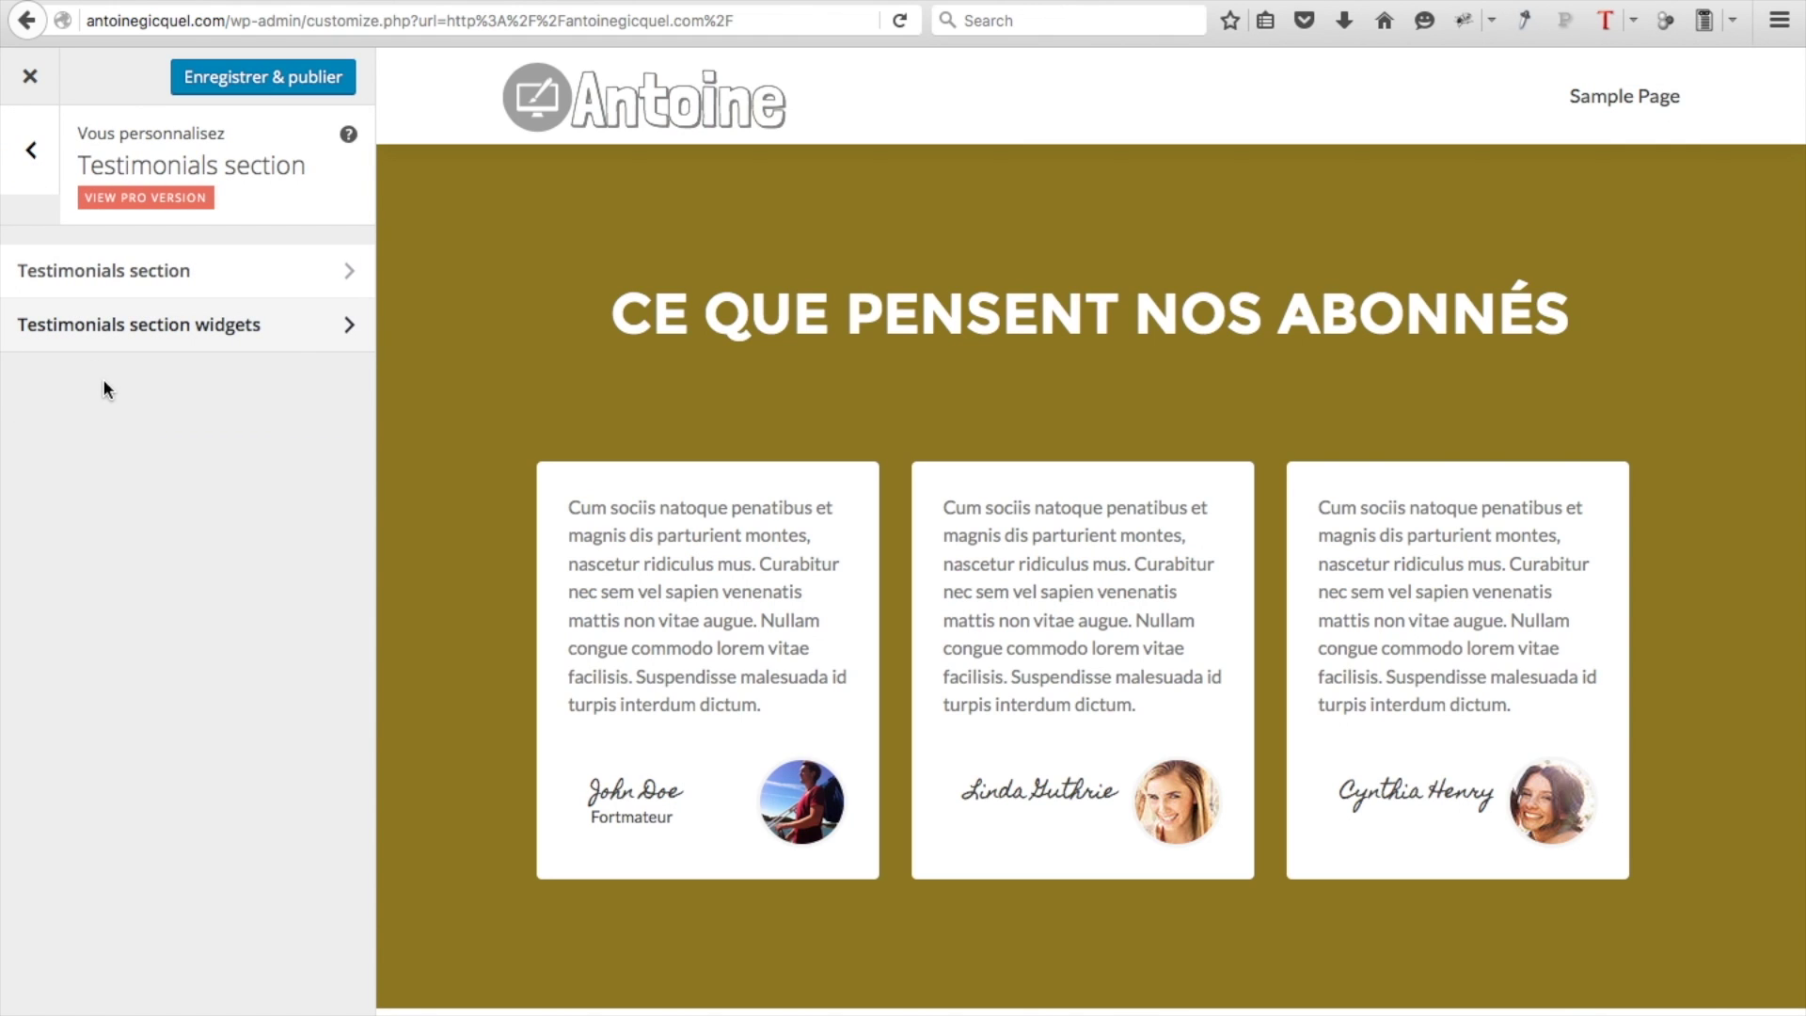
Set the BottomButton Ribbon text to 'Conseils et astuces web? Suivez notre blog'
left_click(26, 162)
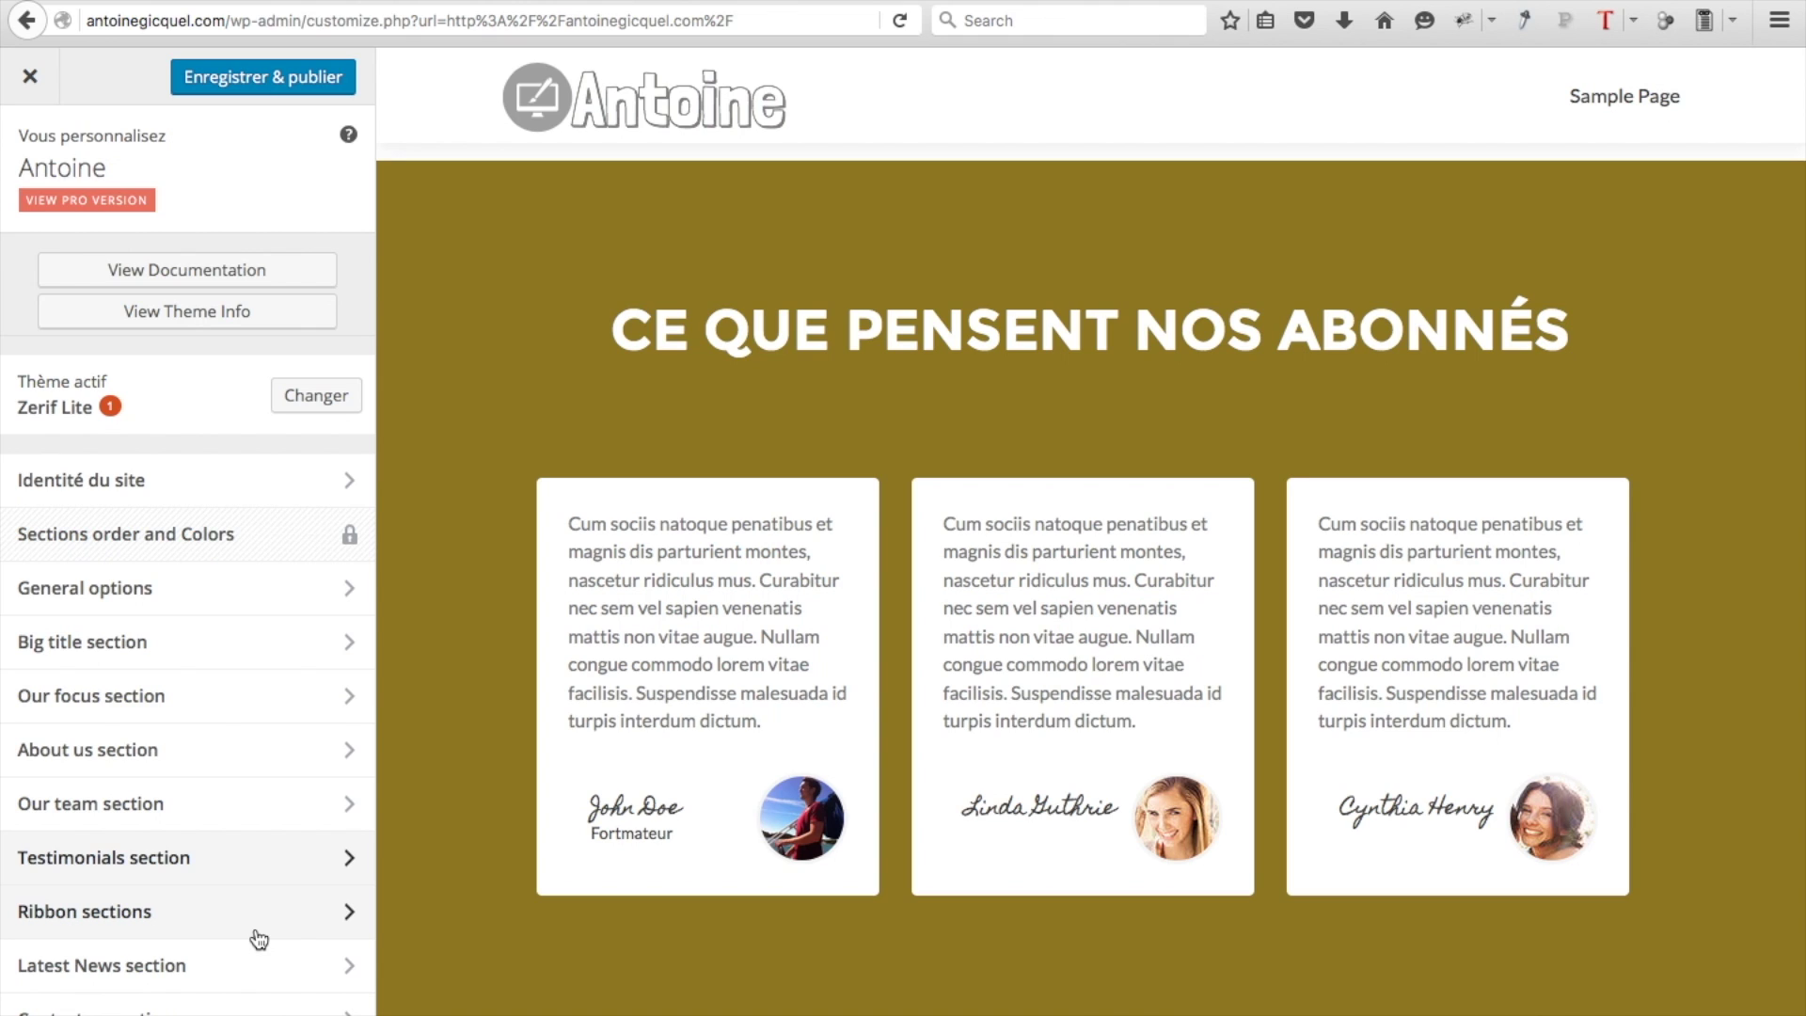
left_click(256, 929)
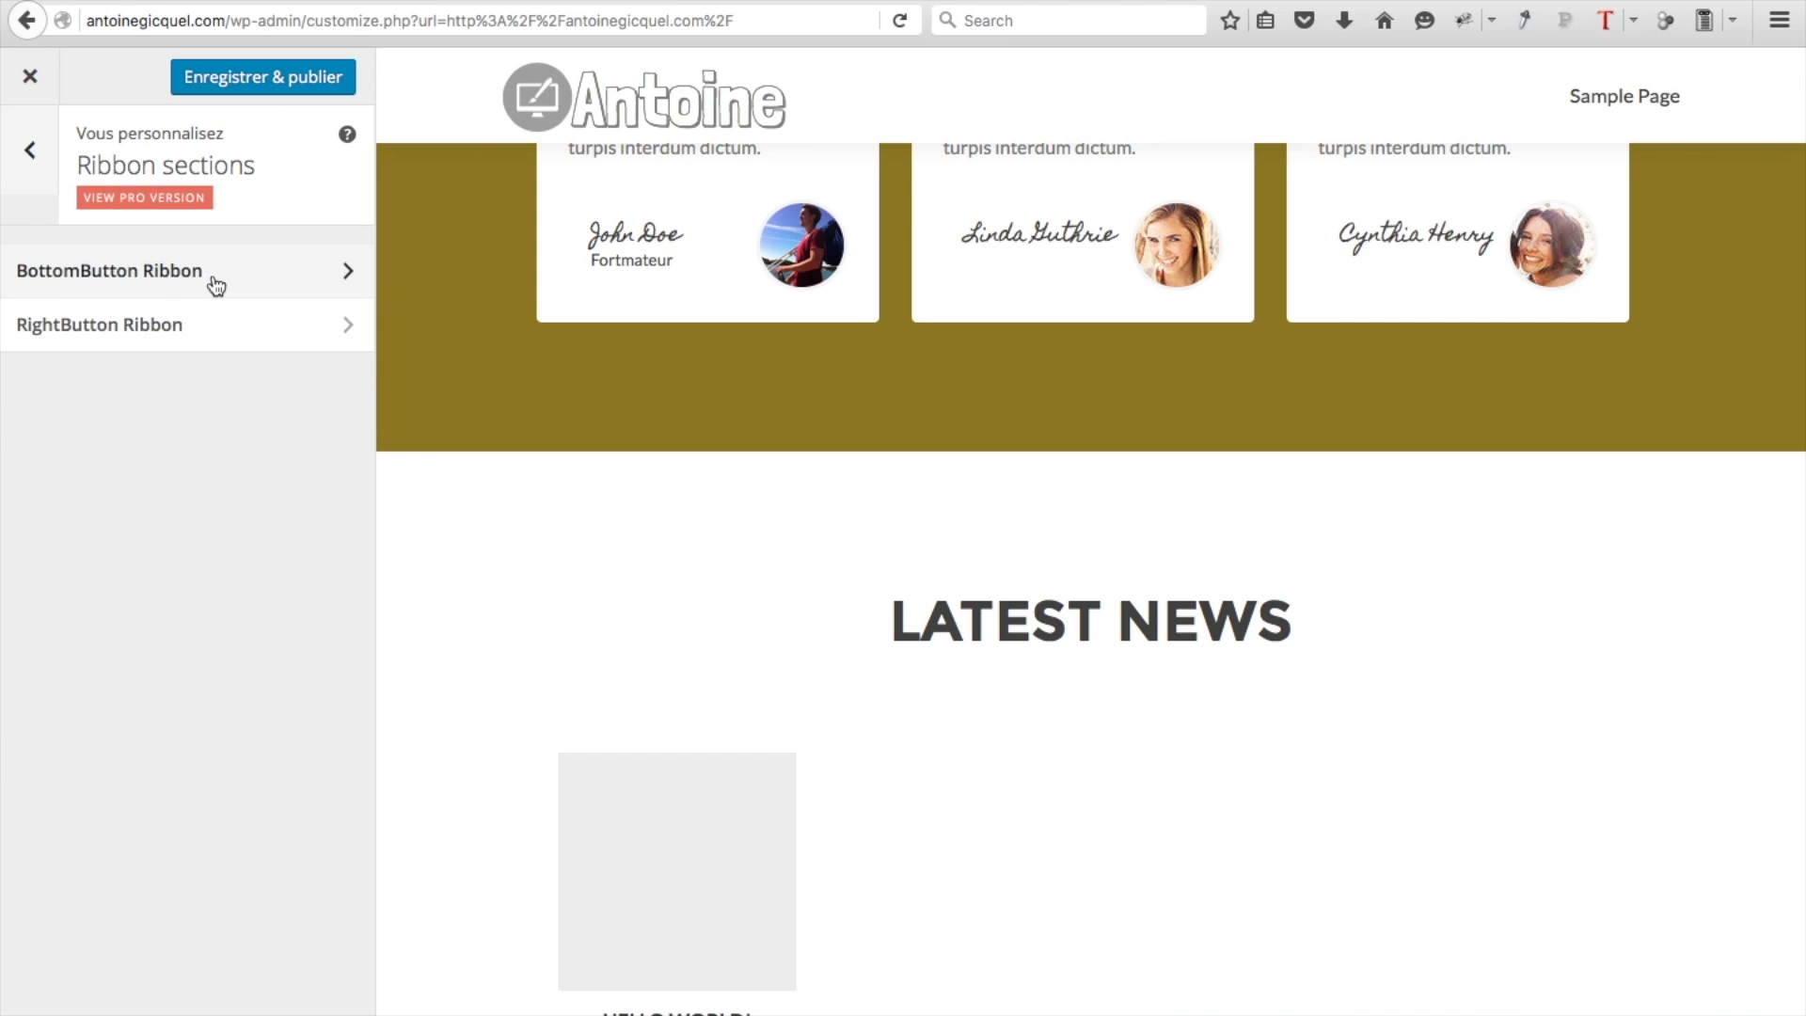
left_click(214, 280)
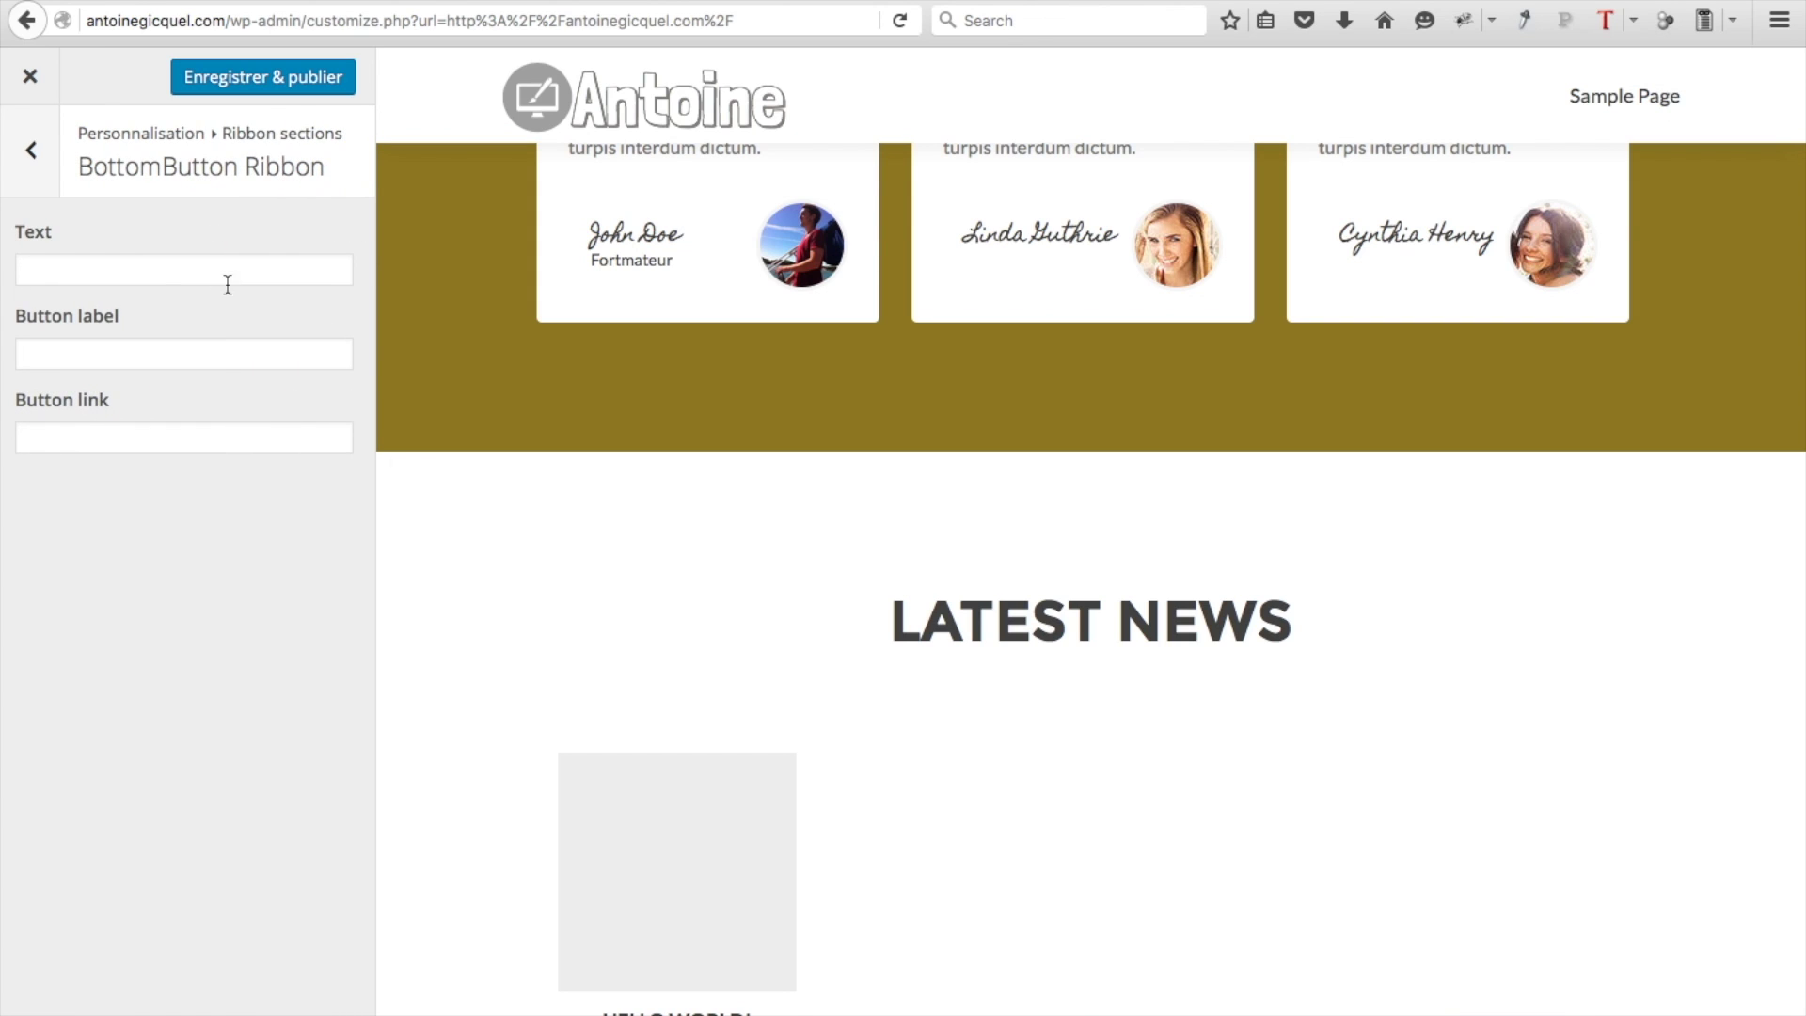
key("super+v")
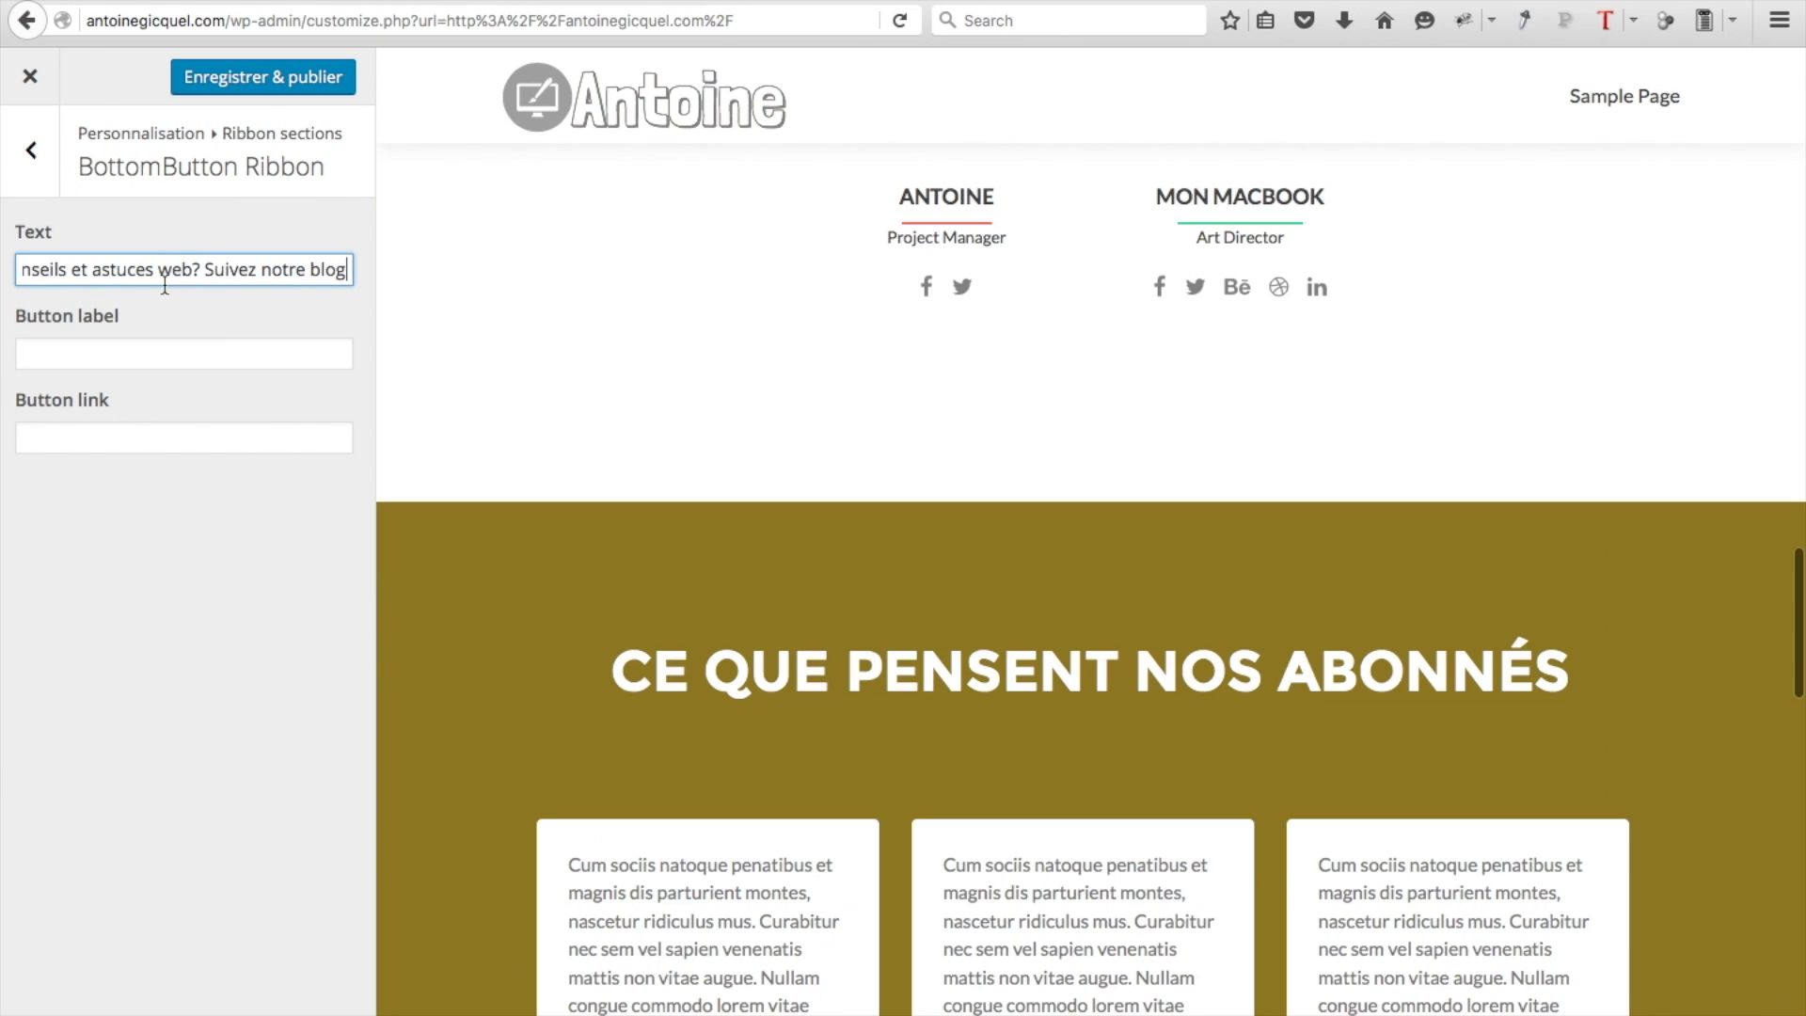
scroll(554, 566, "down", 15)
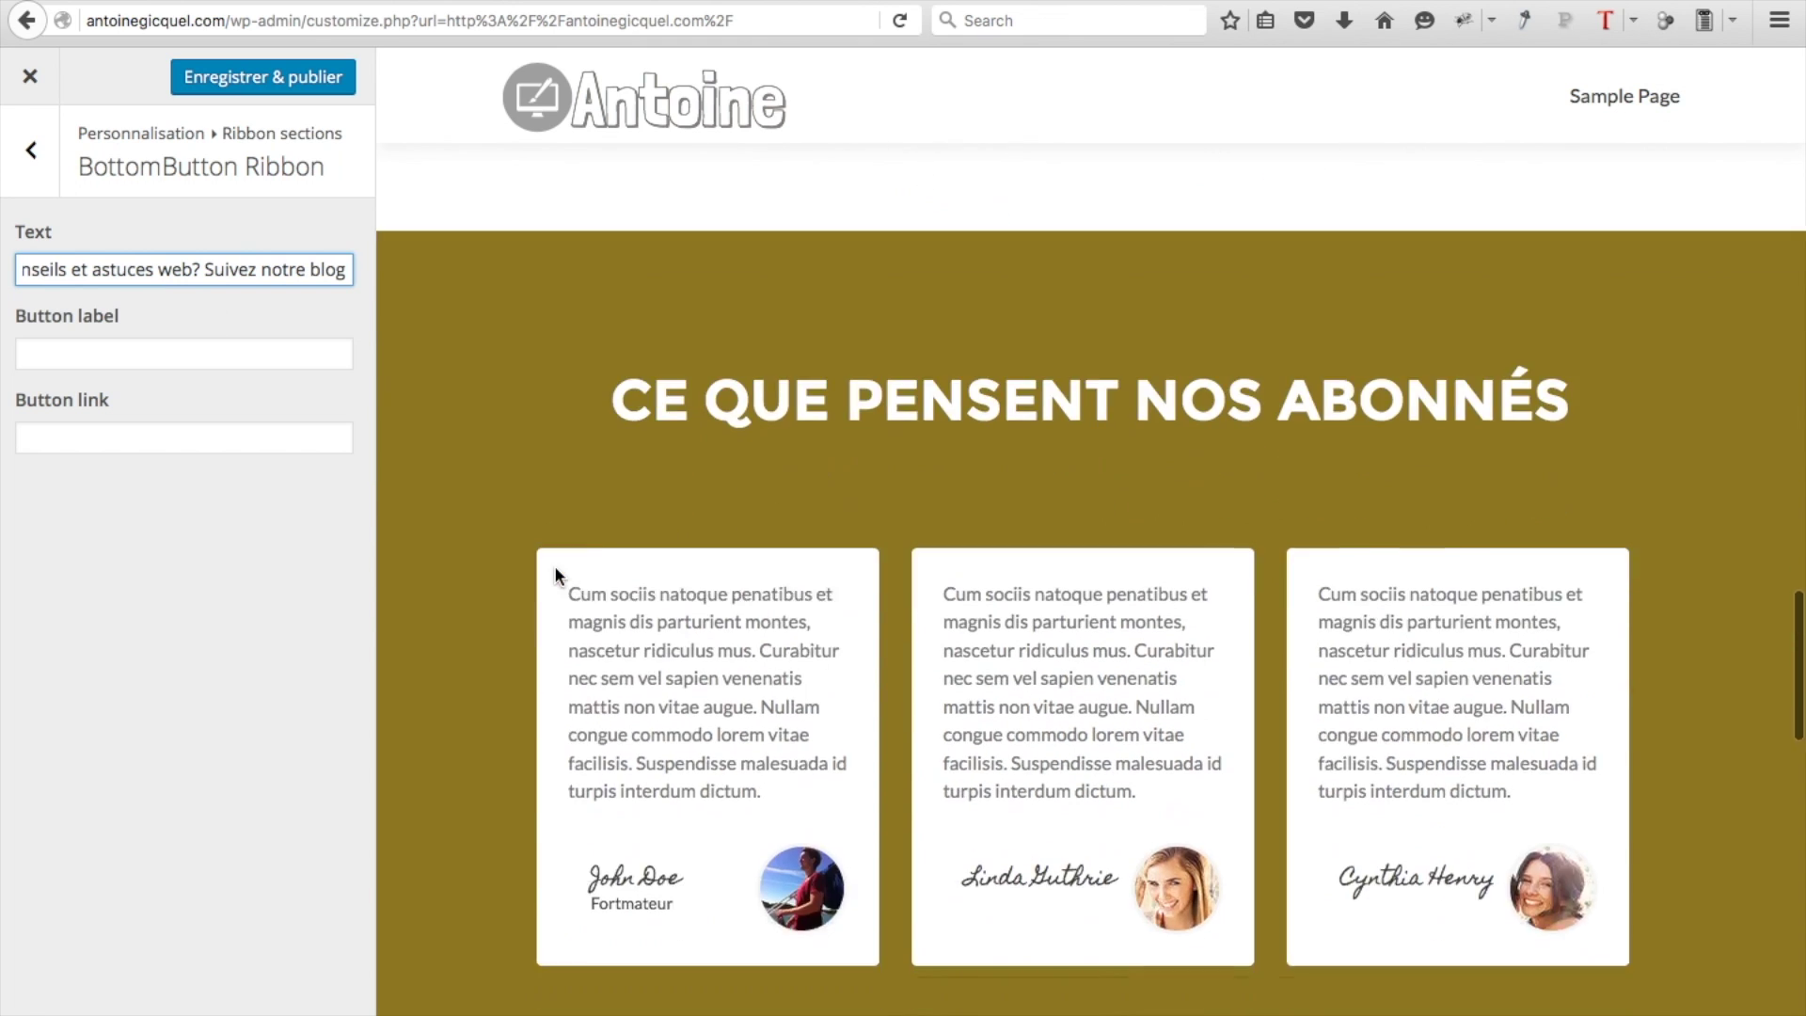
scroll(554, 567, "up", 15)
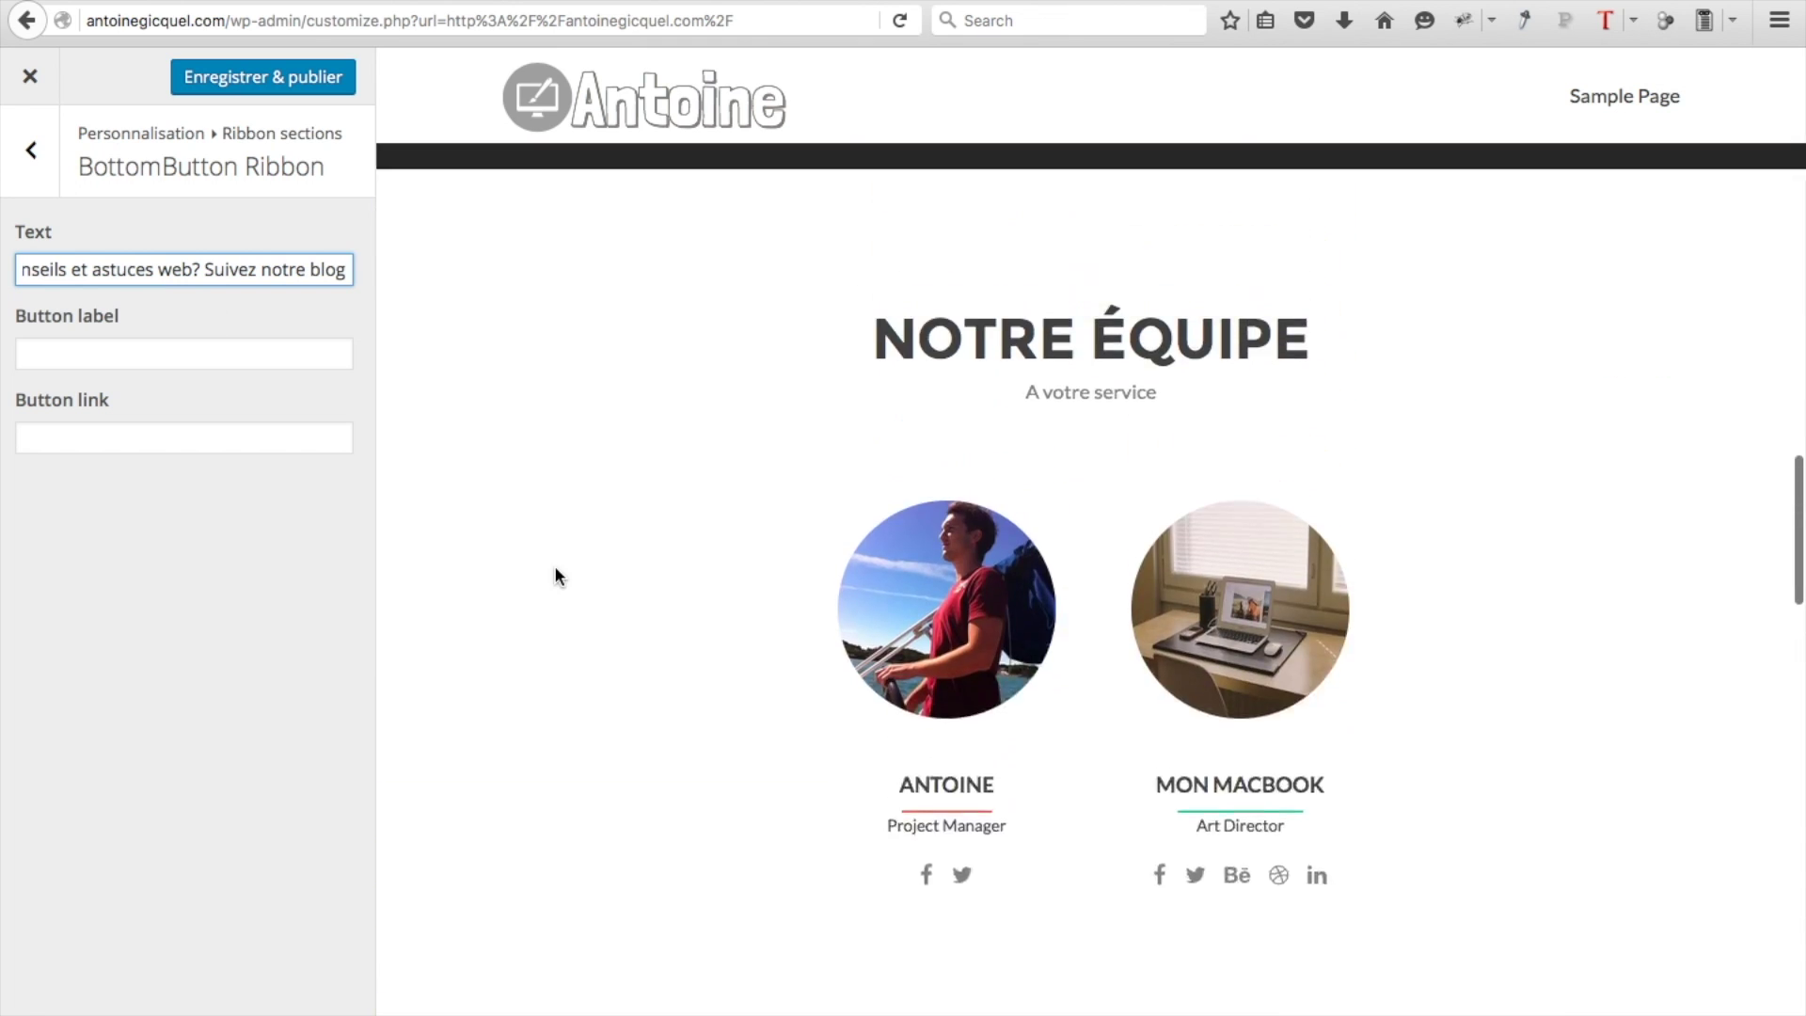
scroll(555, 567, "down", 3)
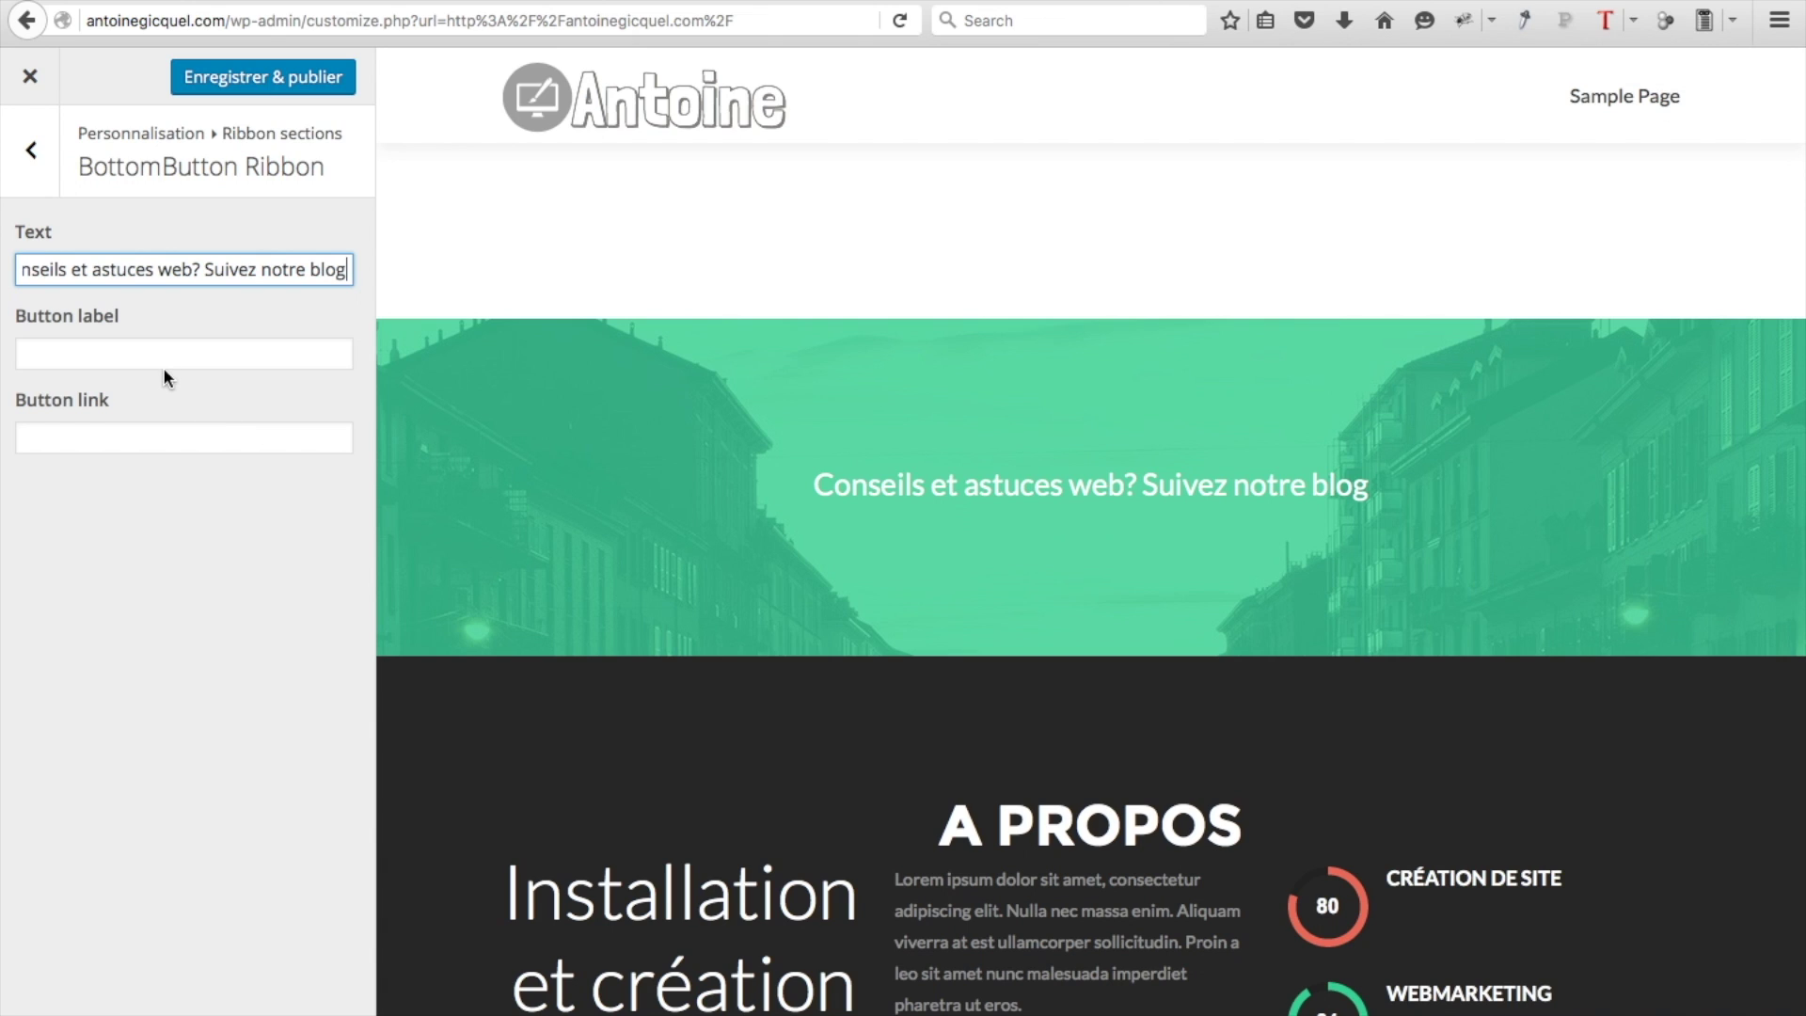
Add a 'Suivre le blog' button linking to #latestnews and publish the changes
left_click(82, 358)
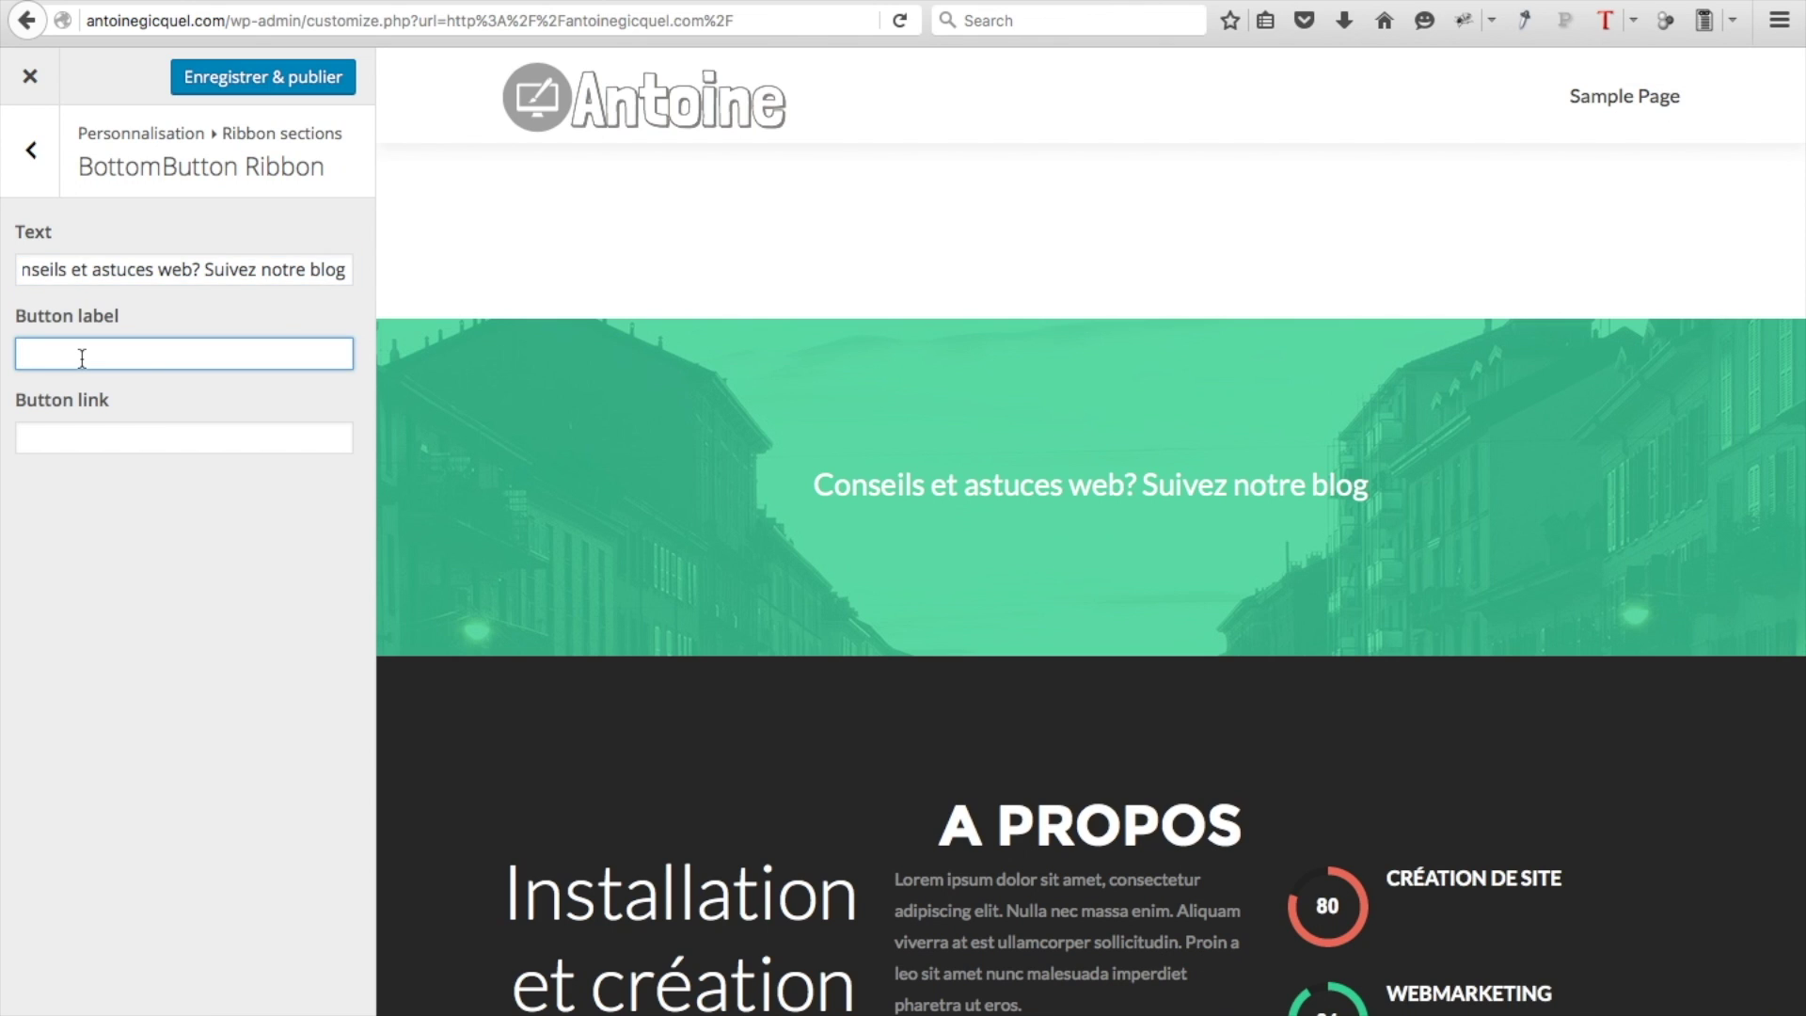
type("Suivre le blog")
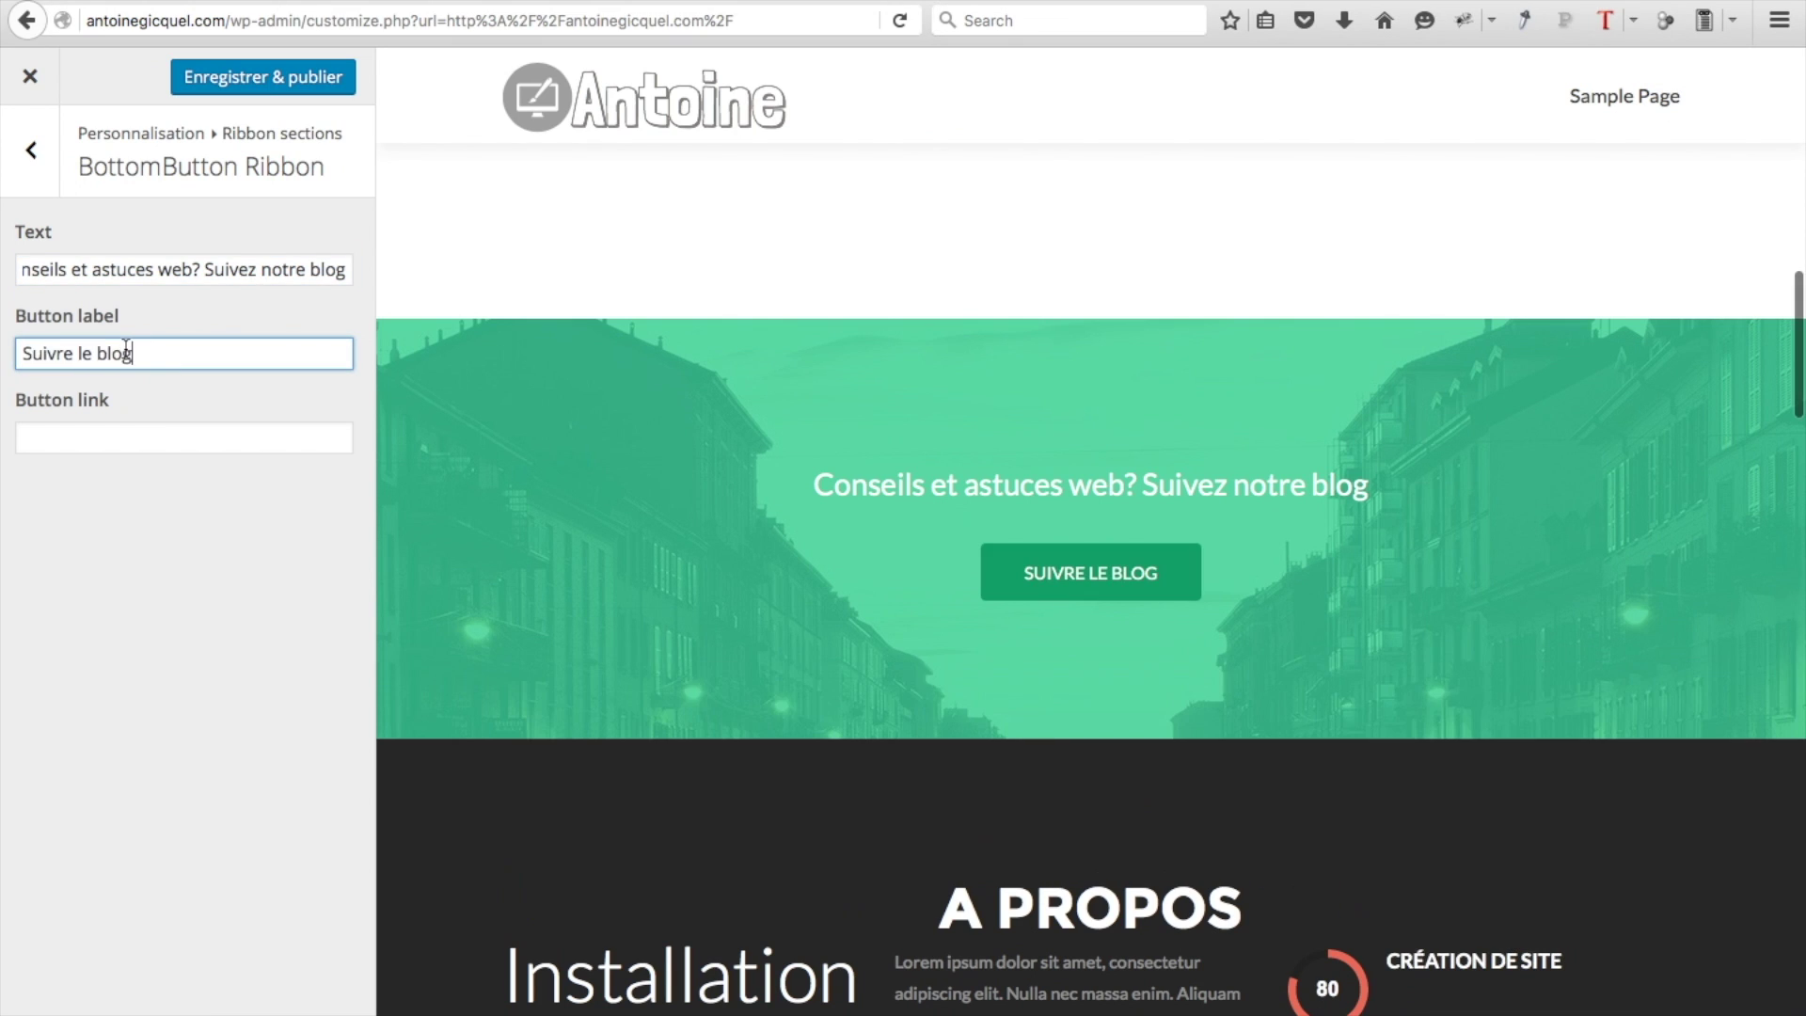
left_click(191, 430)
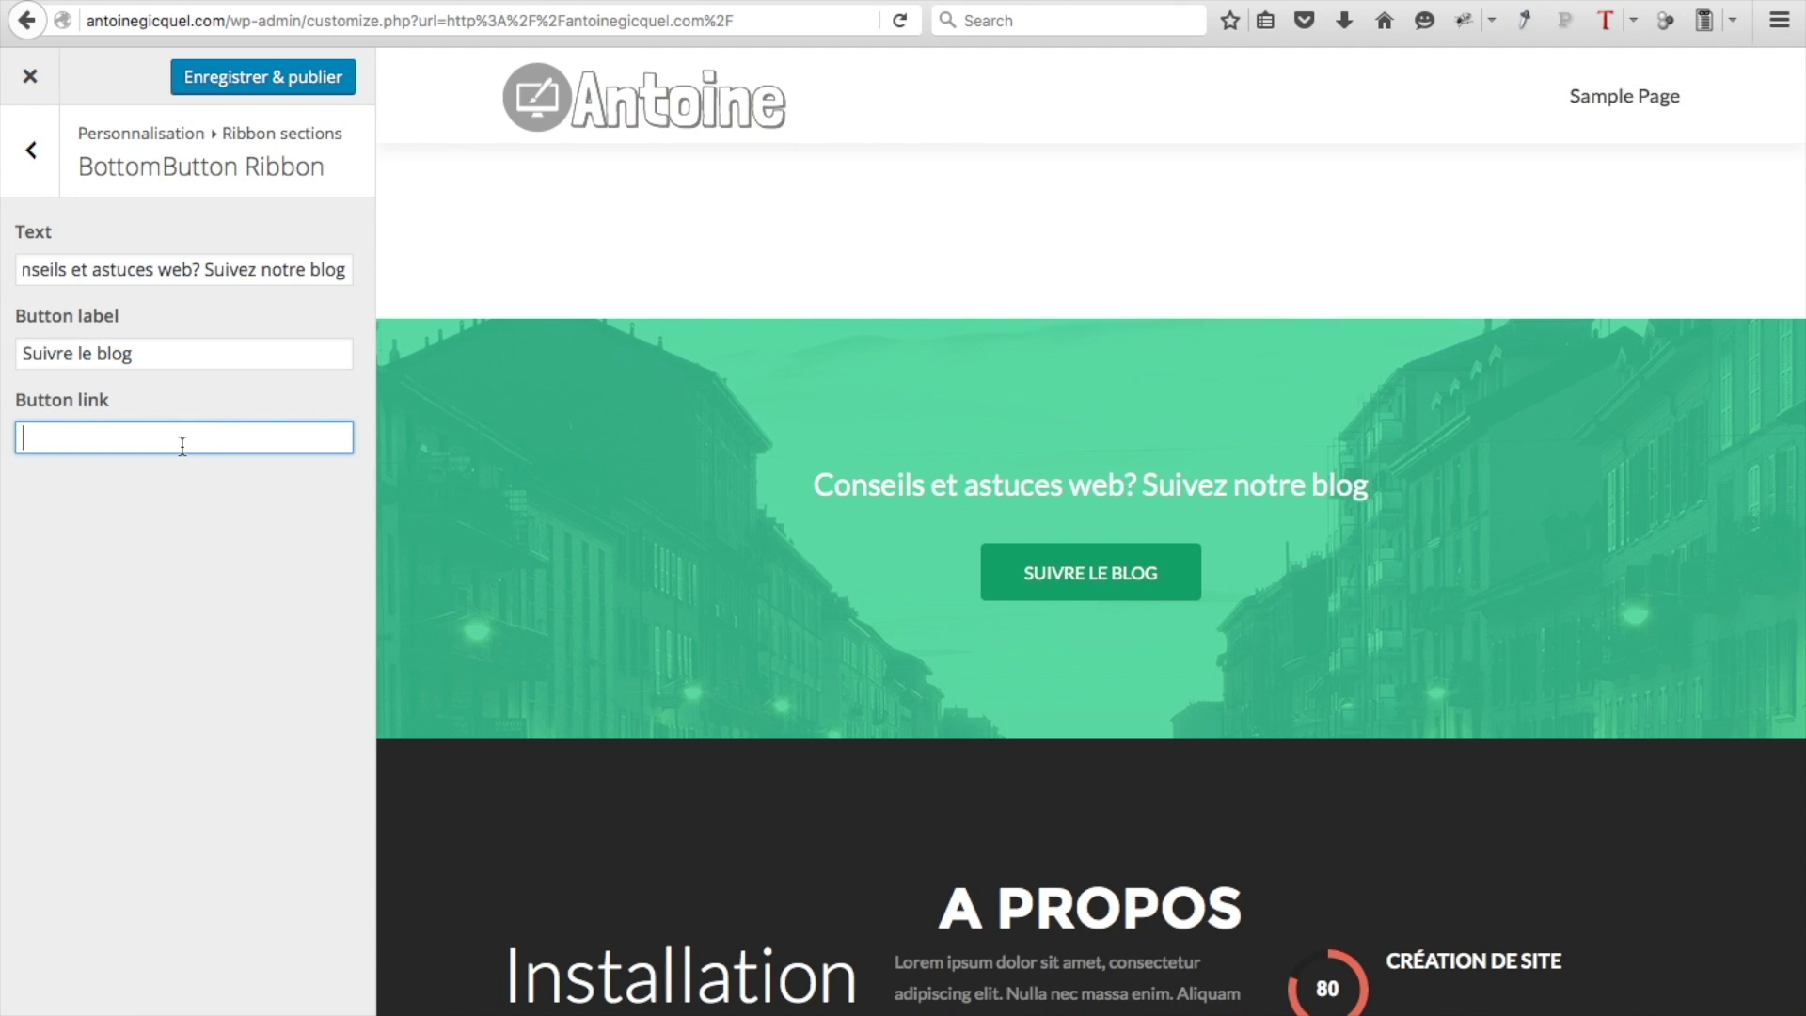
type("#latestnews")
left_click(273, 93)
left_click(34, 165)
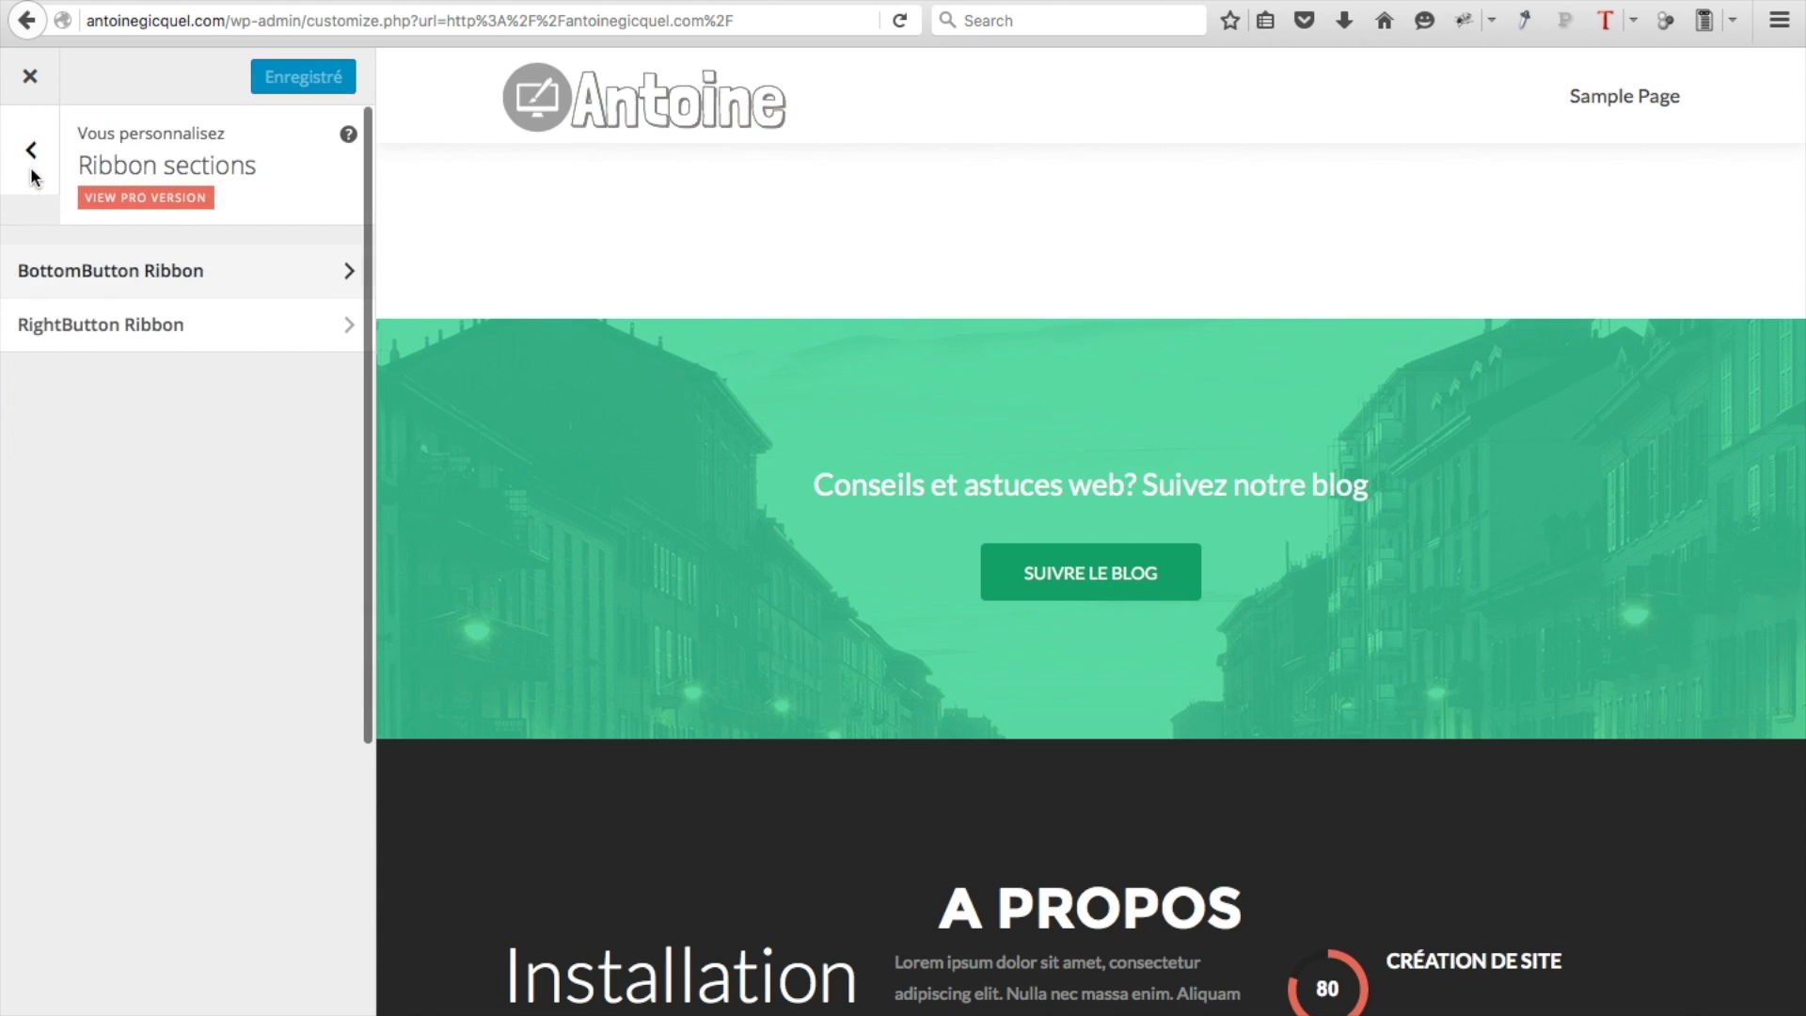
left_click(35, 173)
scroll(282, 851, "down", 3)
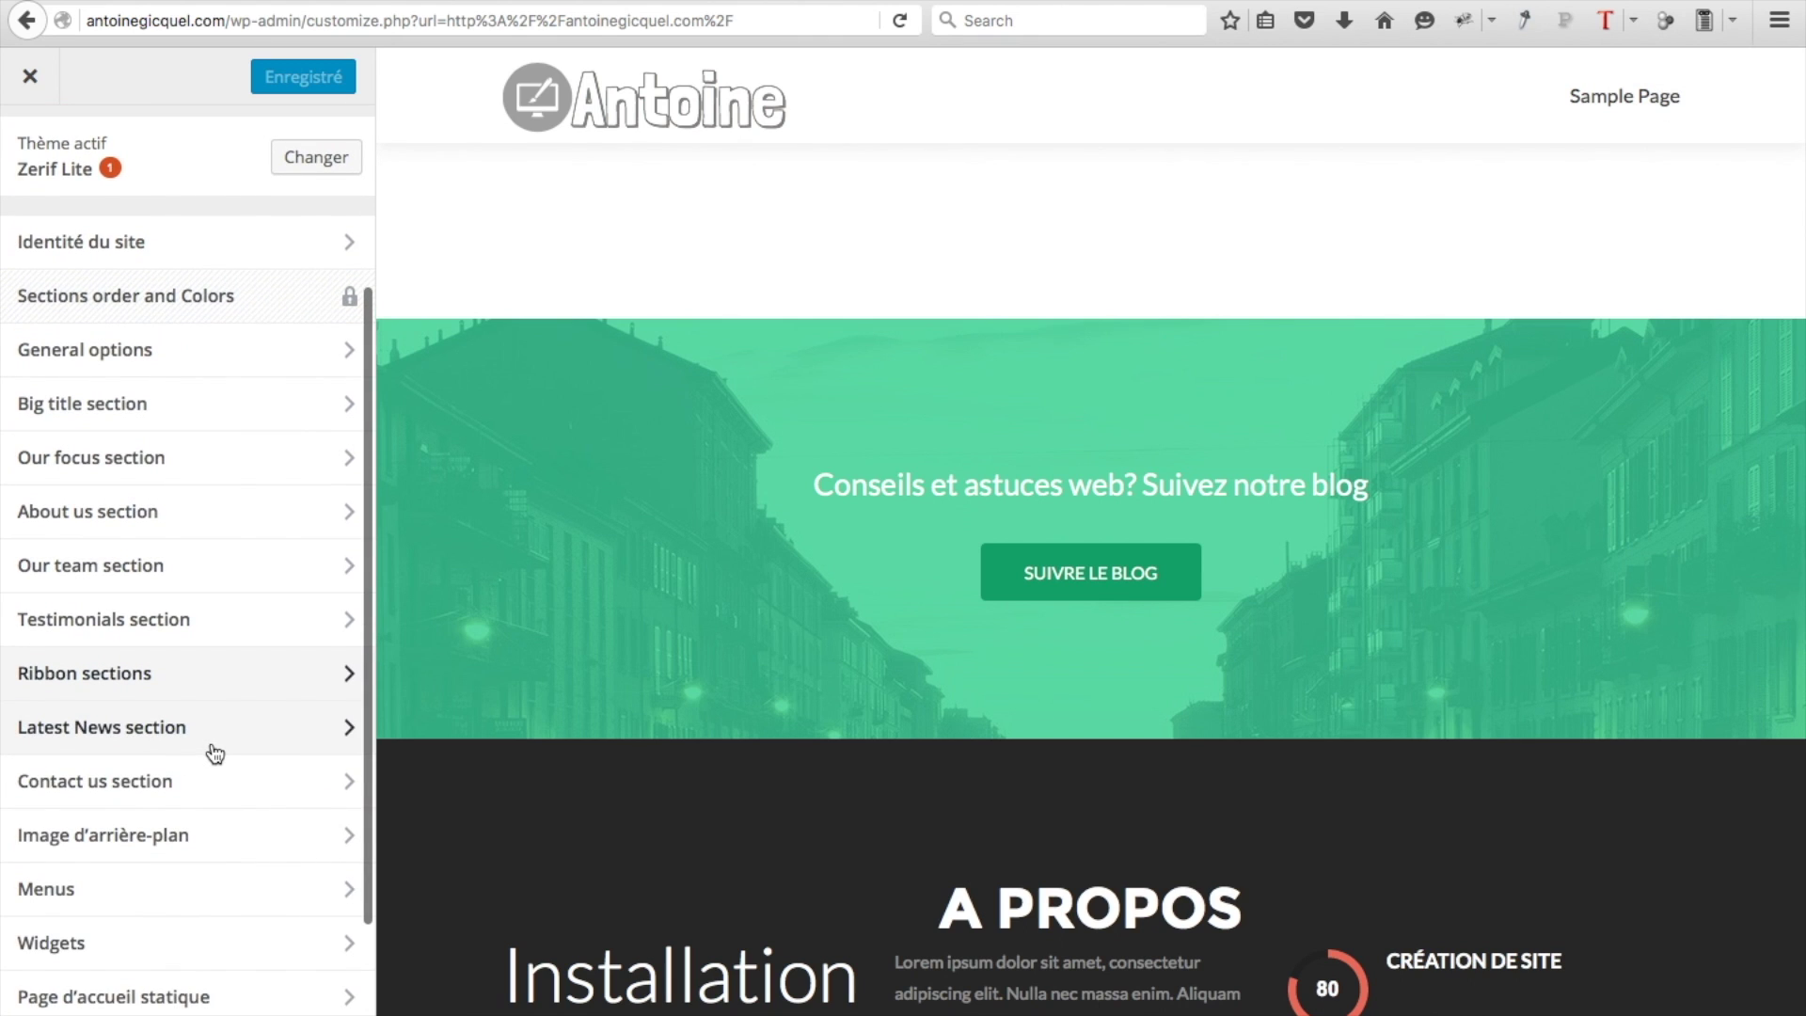
Title the Latest News section 'Notre blog' with subtitle 'Articles récents'
left_click(347, 727)
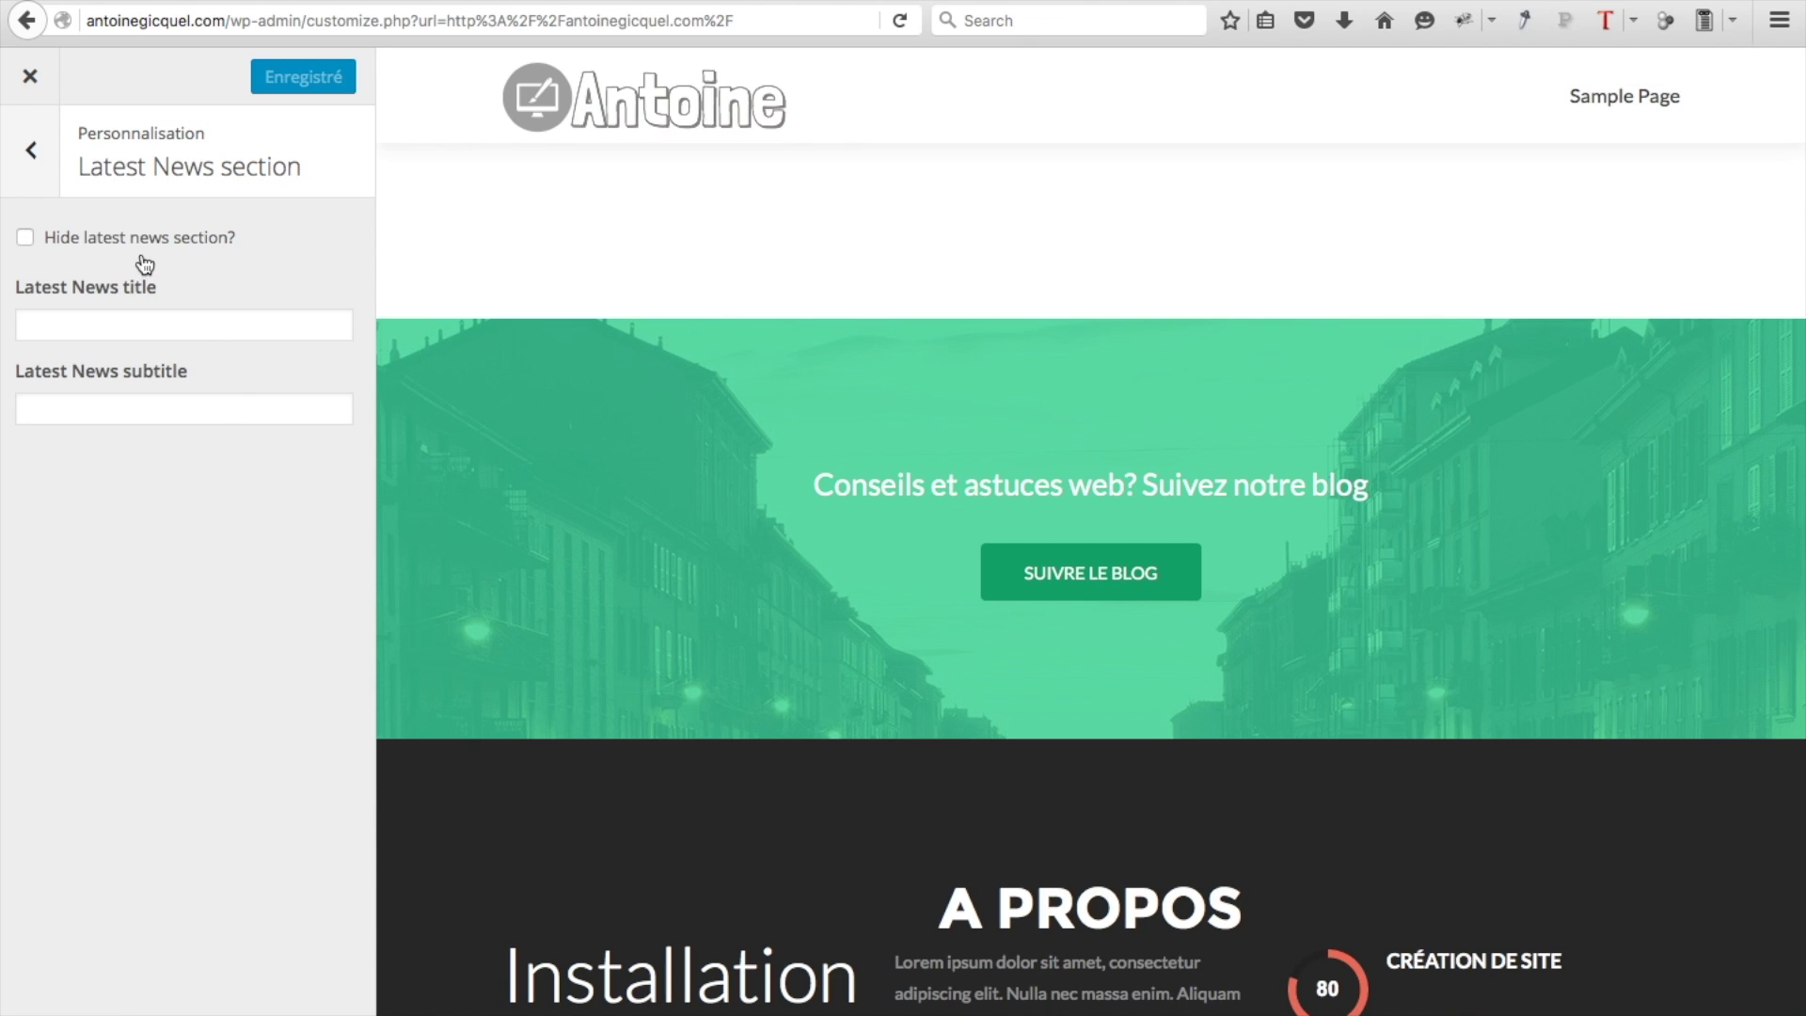
left_click(123, 325)
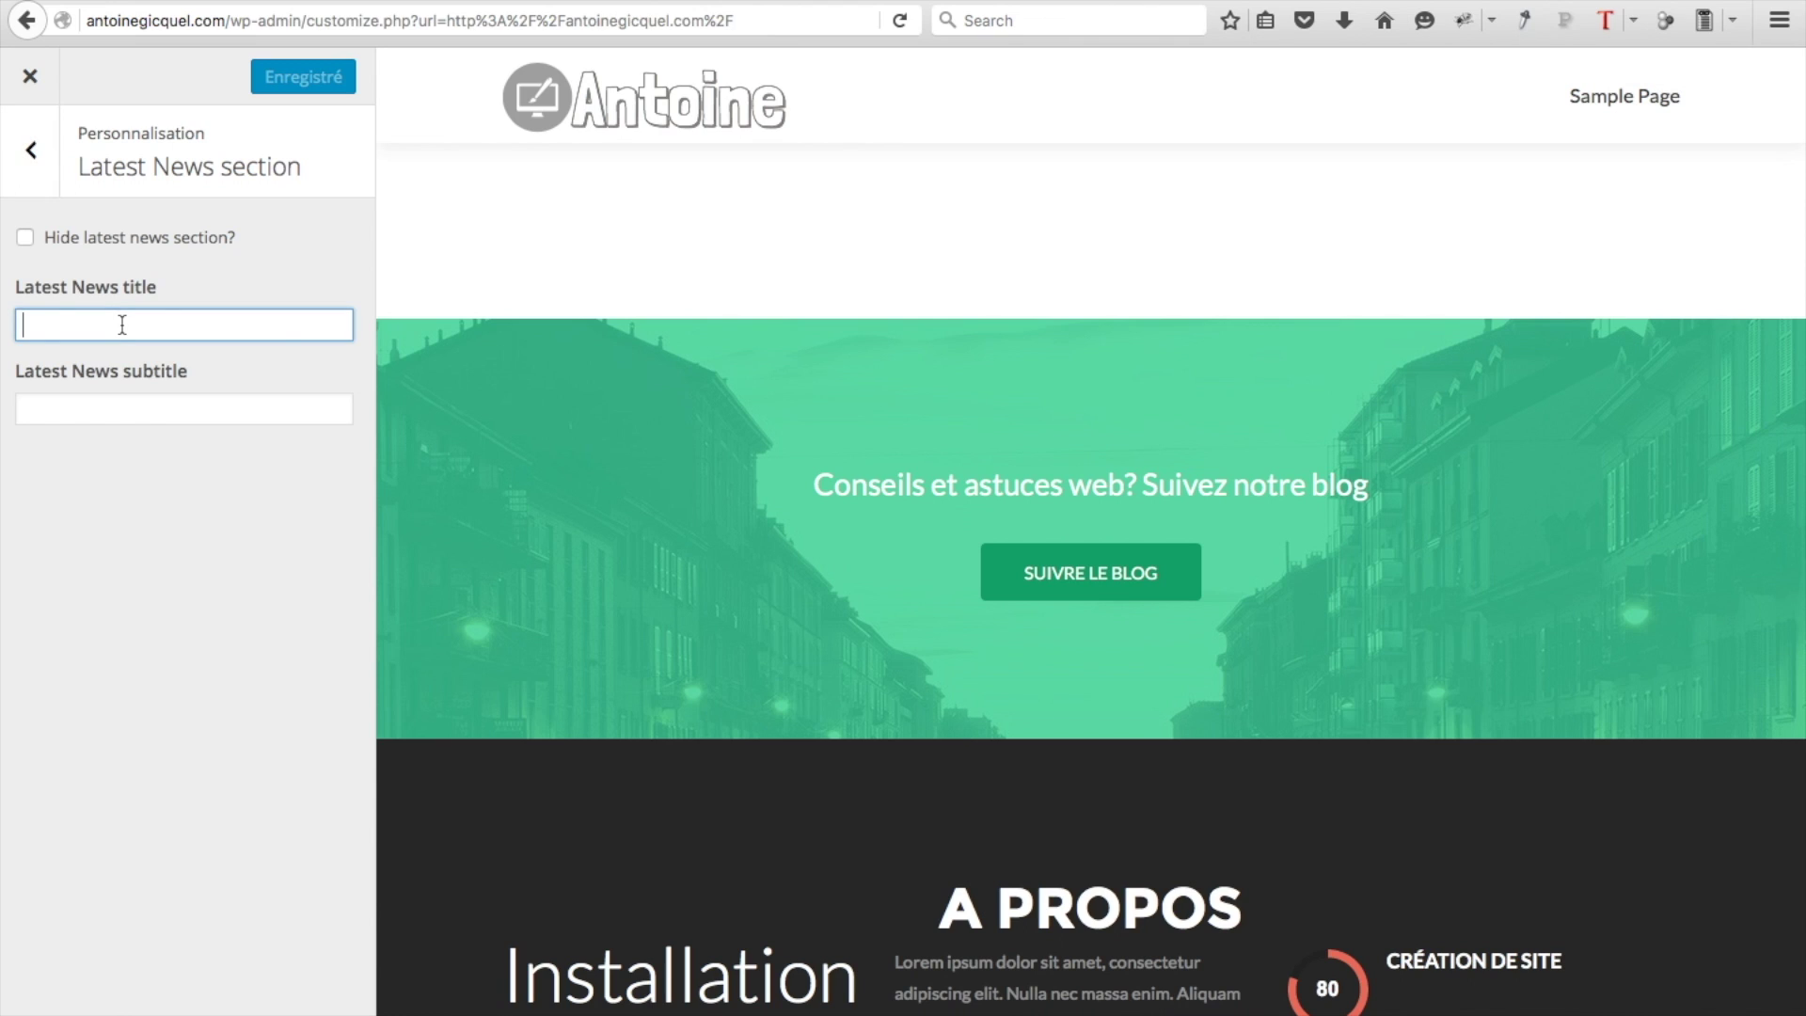
type("Notre blog")
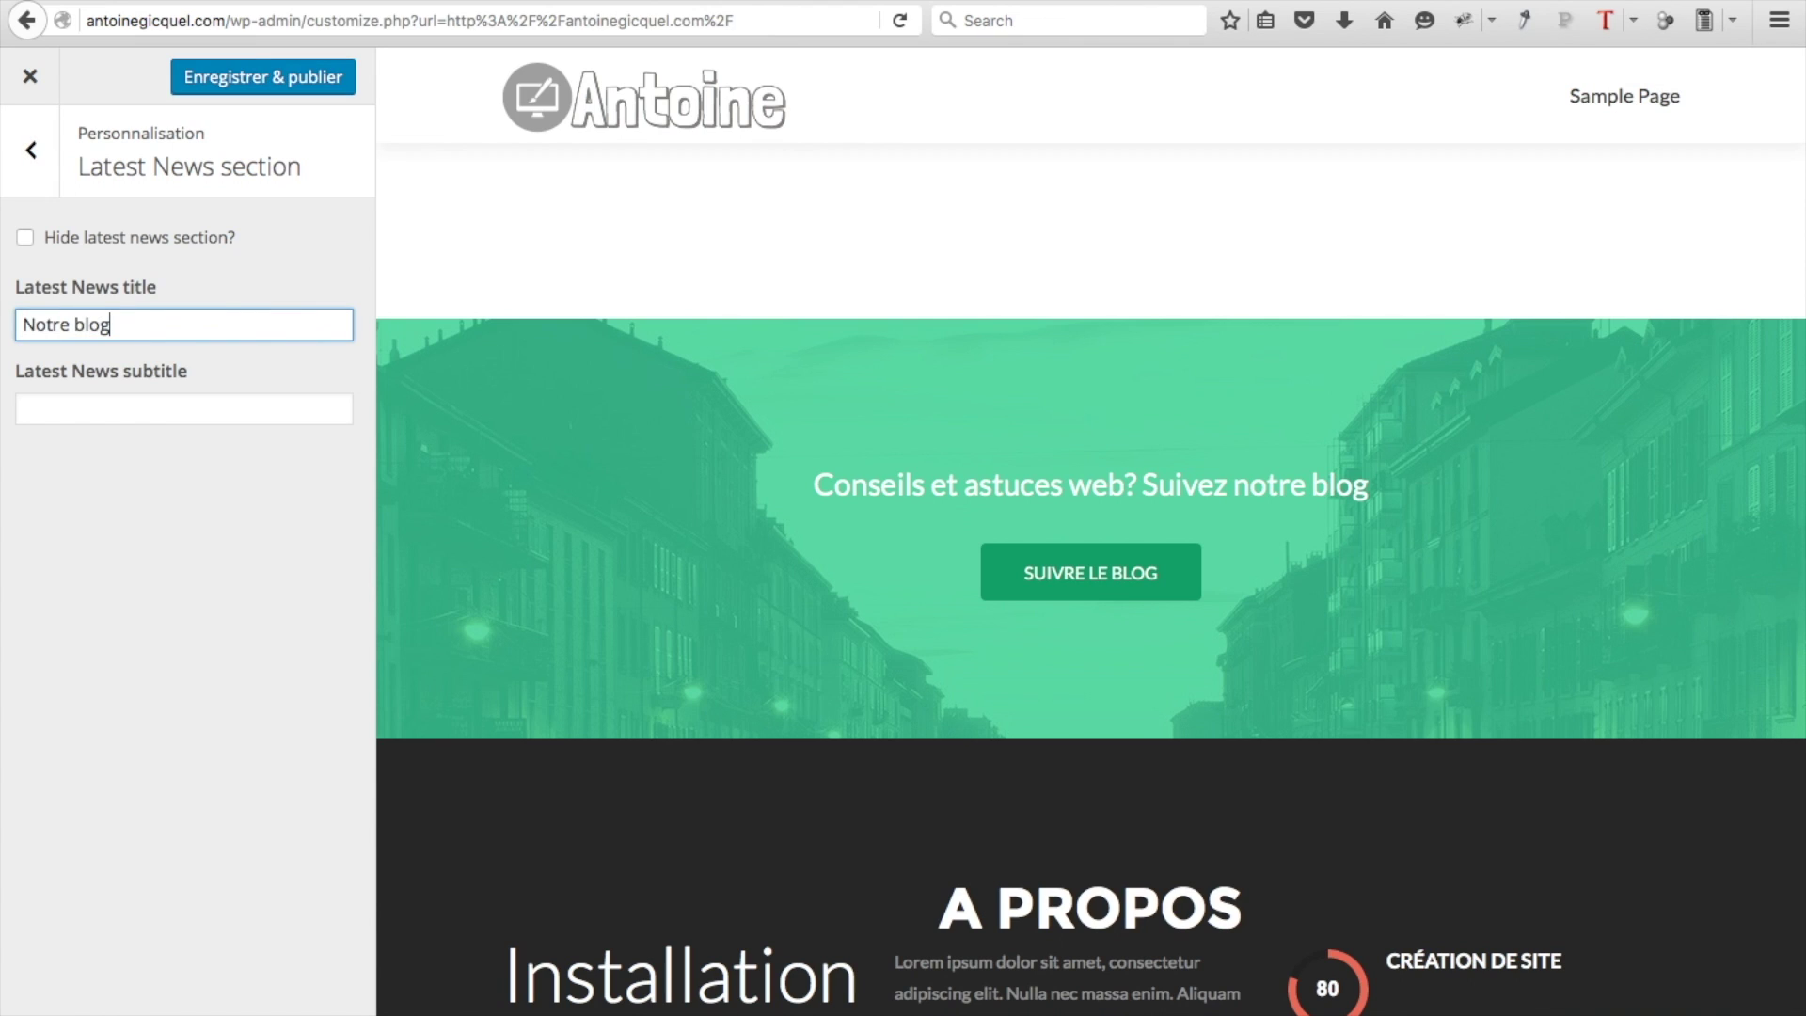
left_click(209, 407)
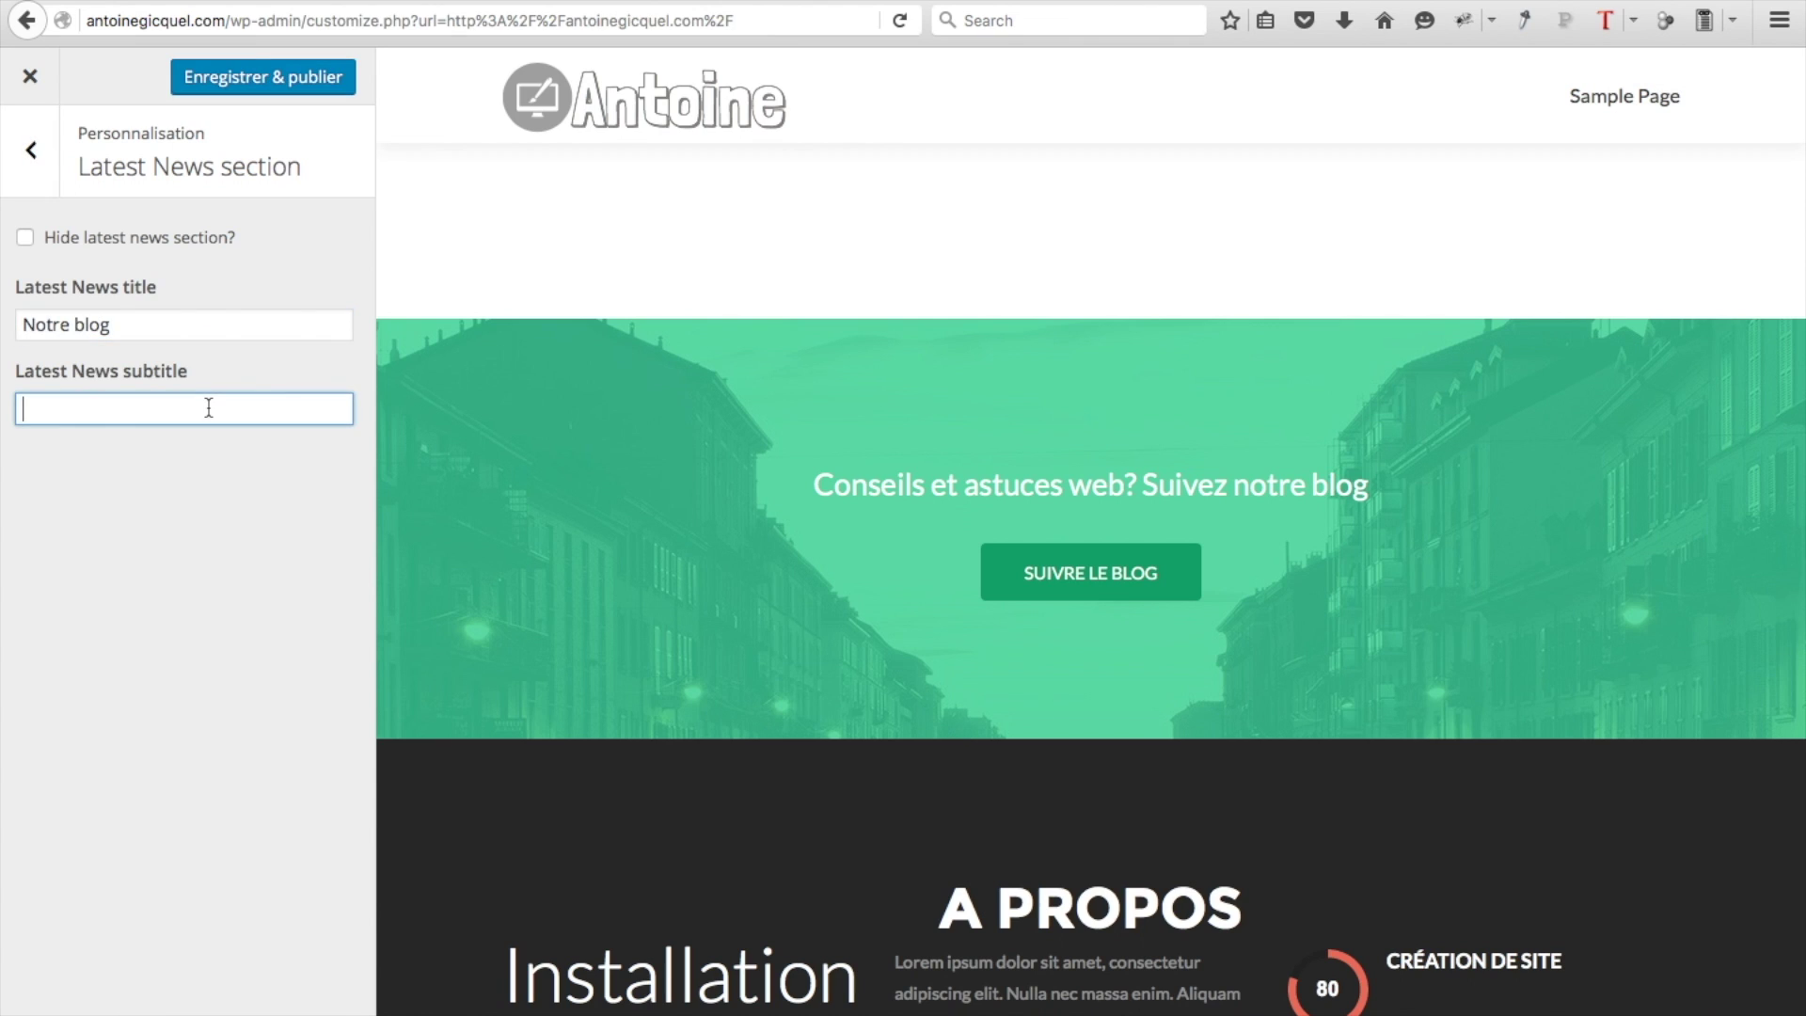
type("Articles récents")
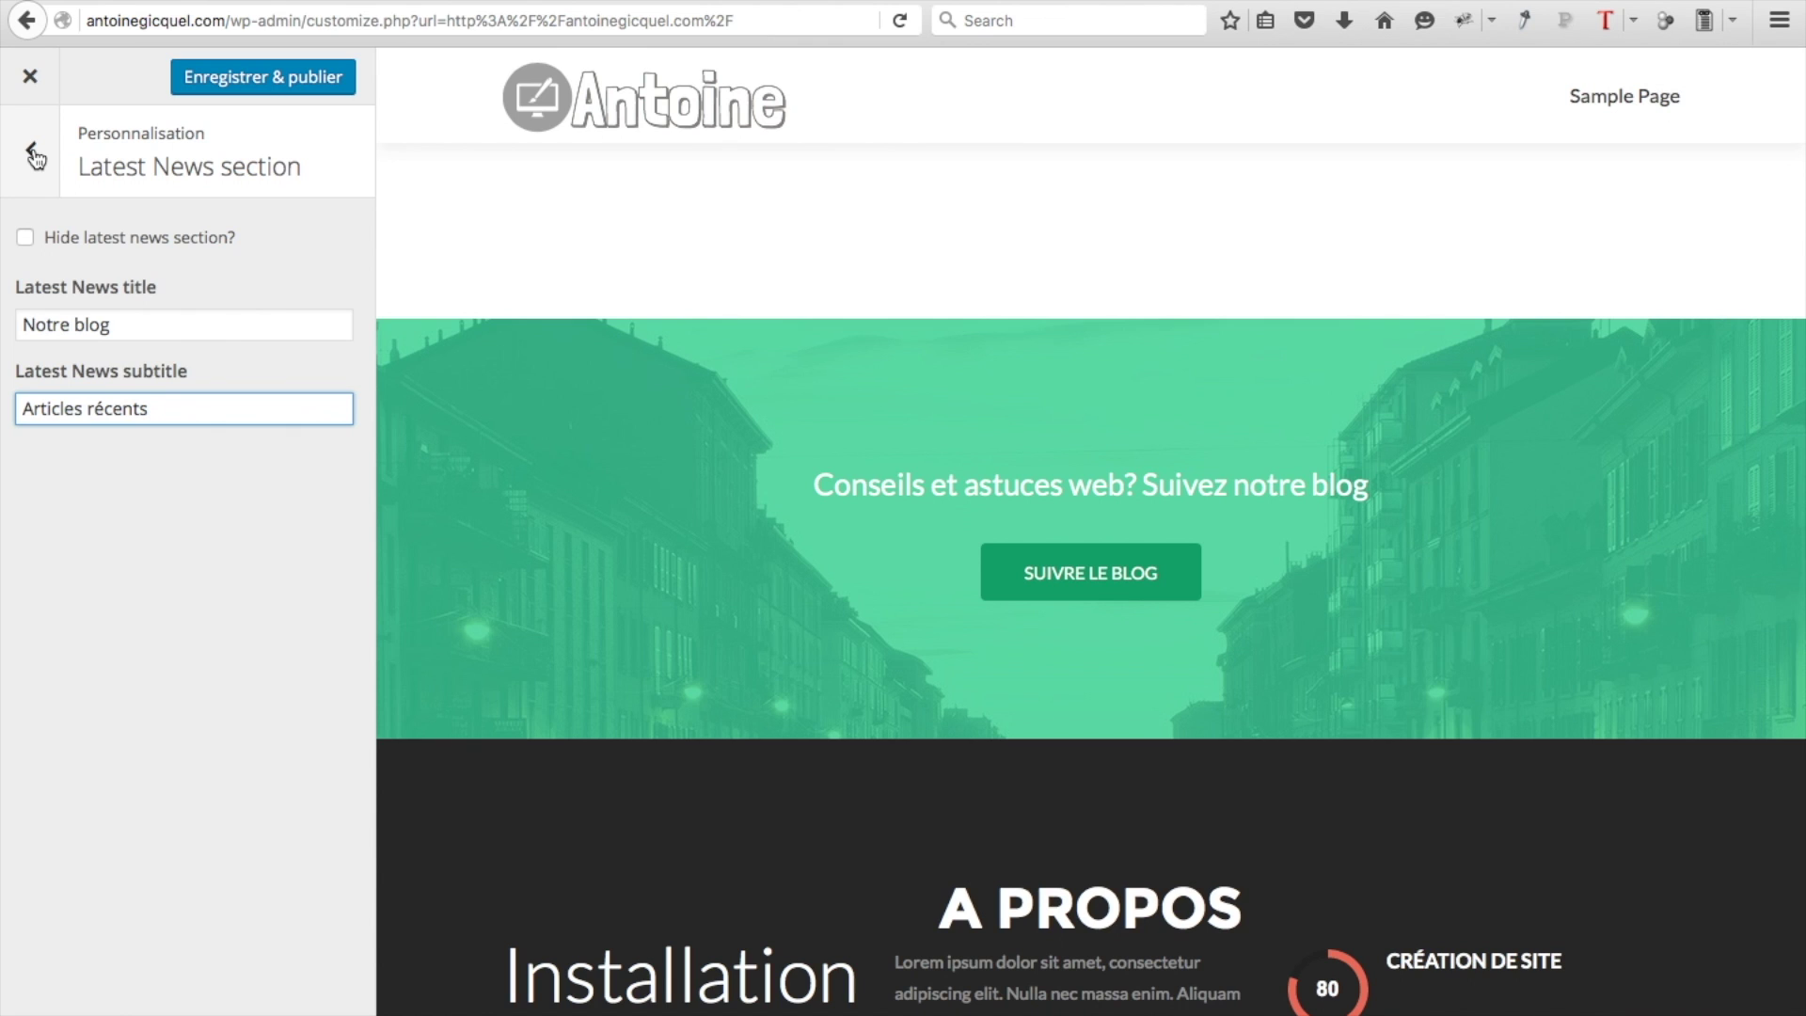
Publish the changes and close the Customizer to view the live site
left_click(231, 83)
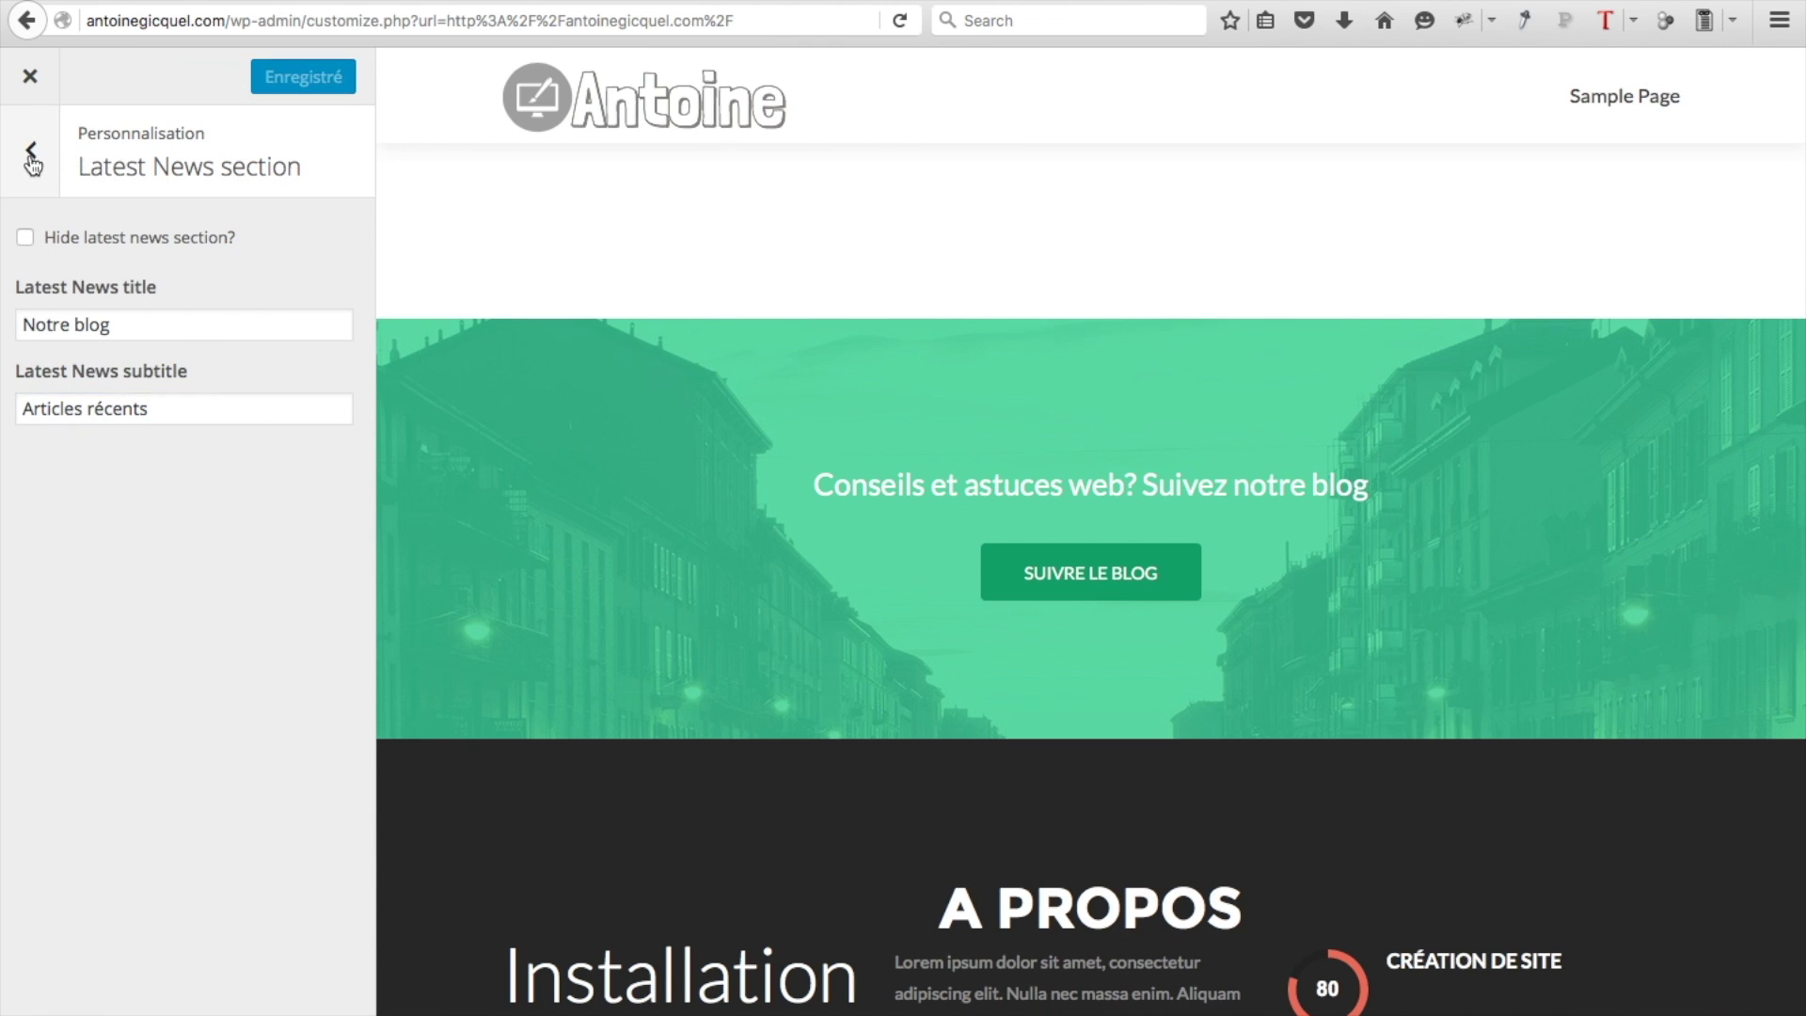
left_click(31, 155)
scroll(692, 677, "down", 15)
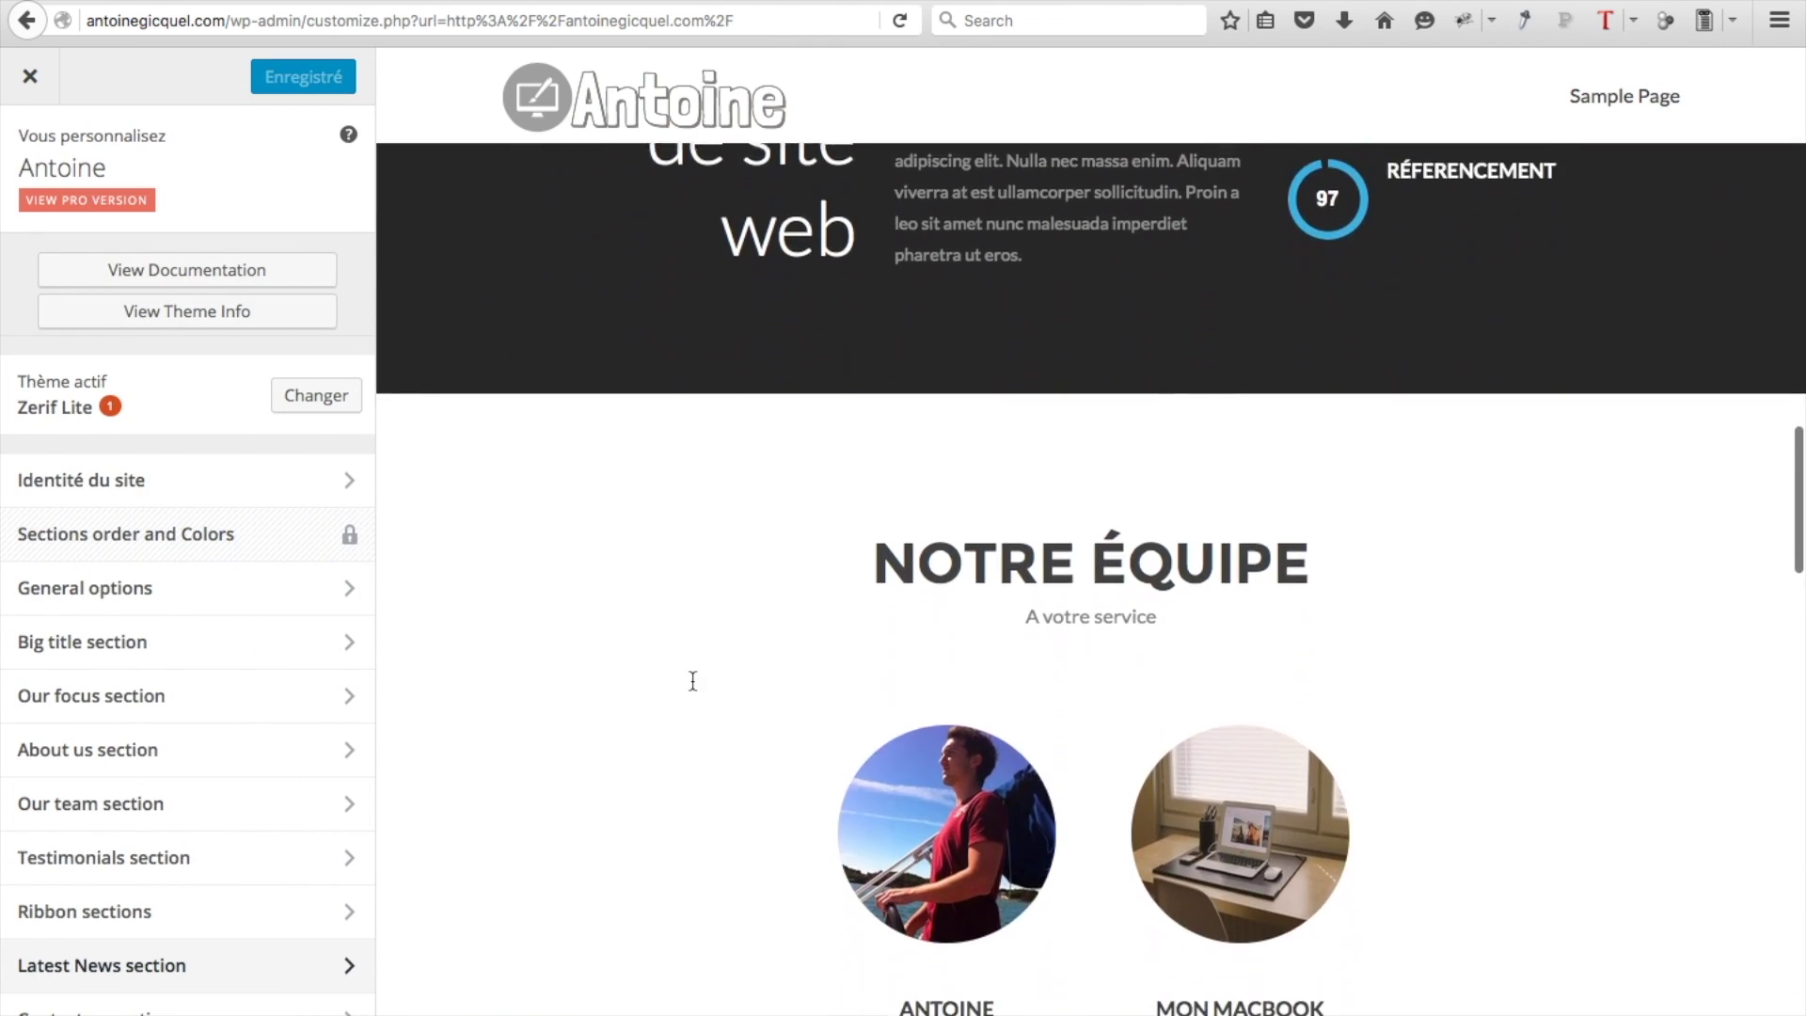
scroll(692, 680, "down", 15)
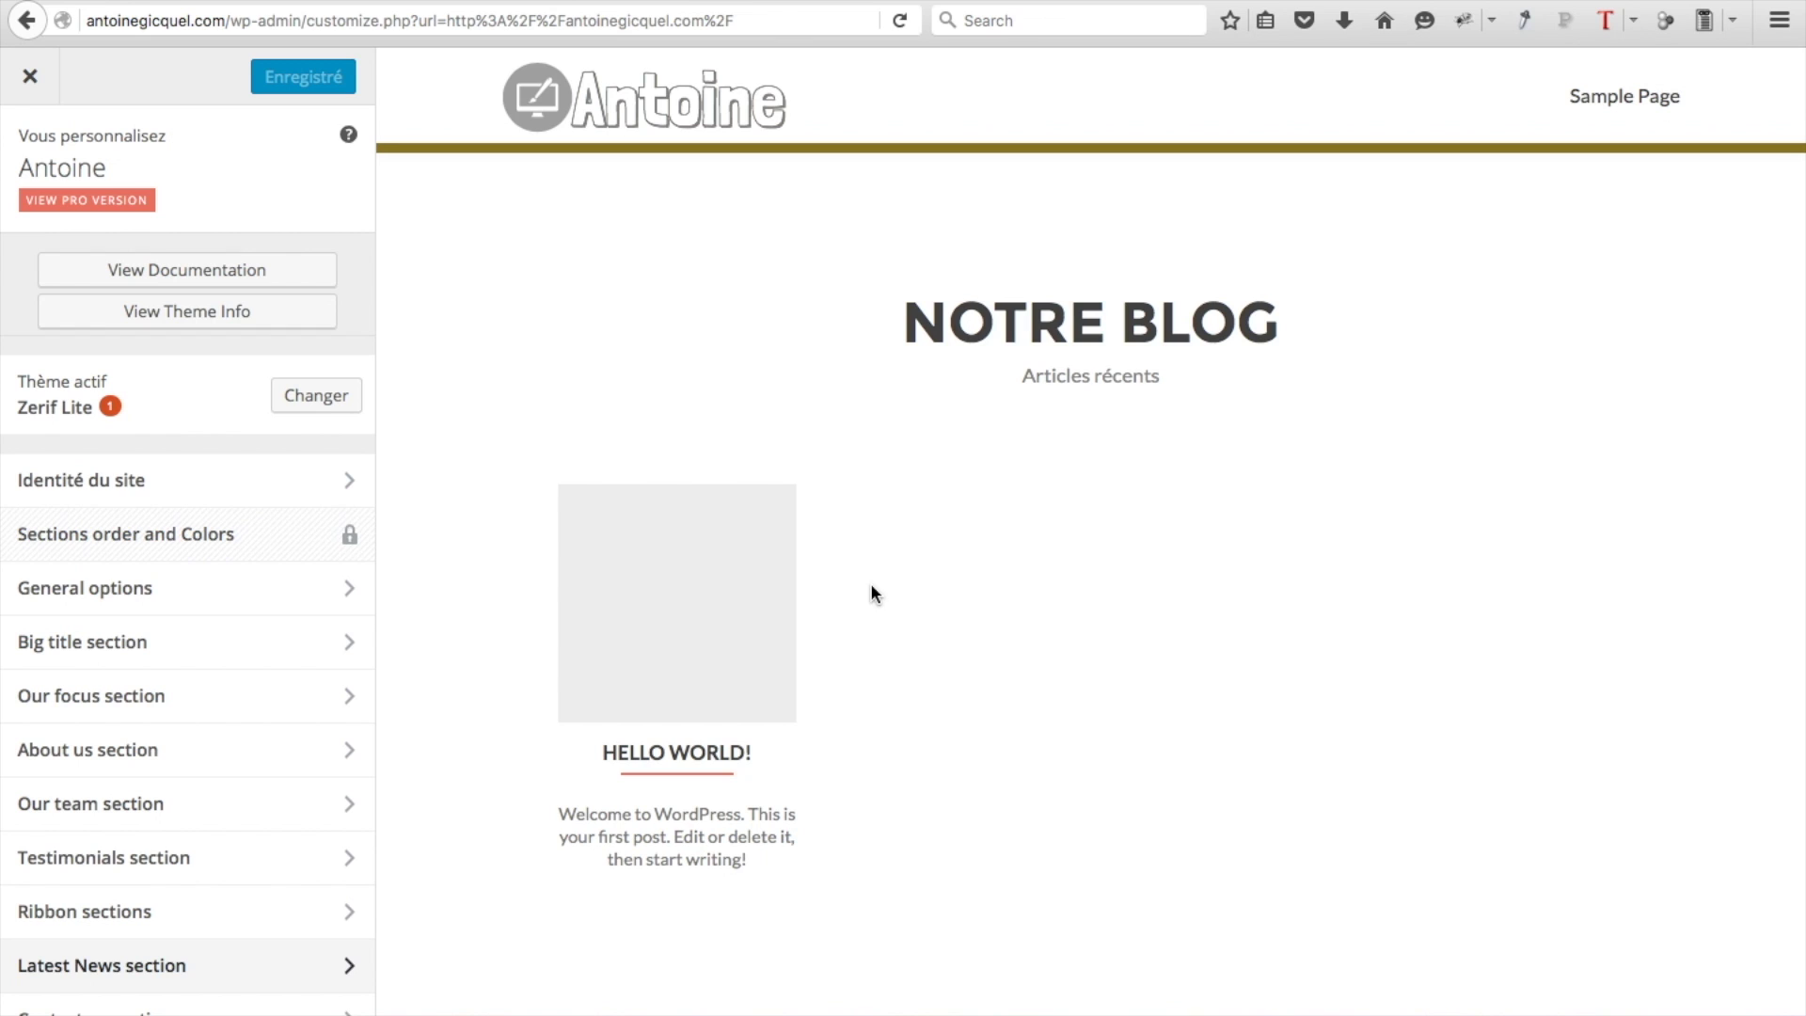
left_click(29, 82)
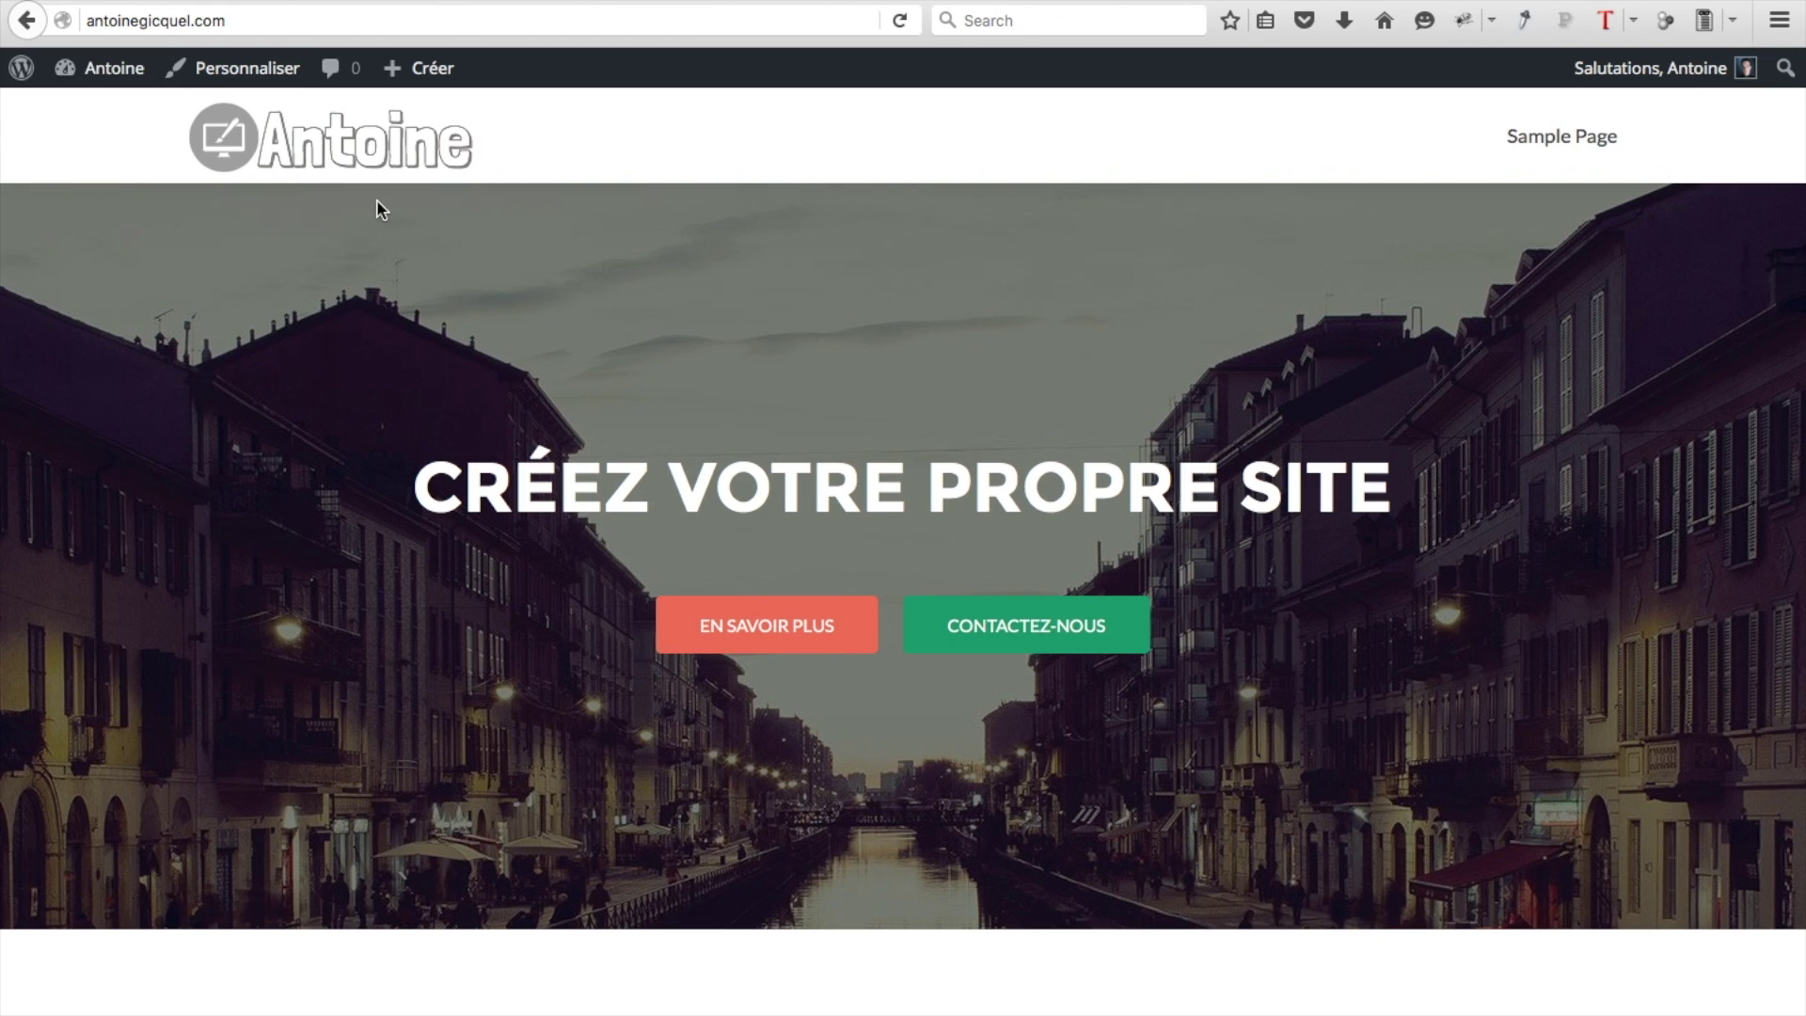
Go to the dashboard and start a new post under Articles > Ajouter
mouse_move(116, 79)
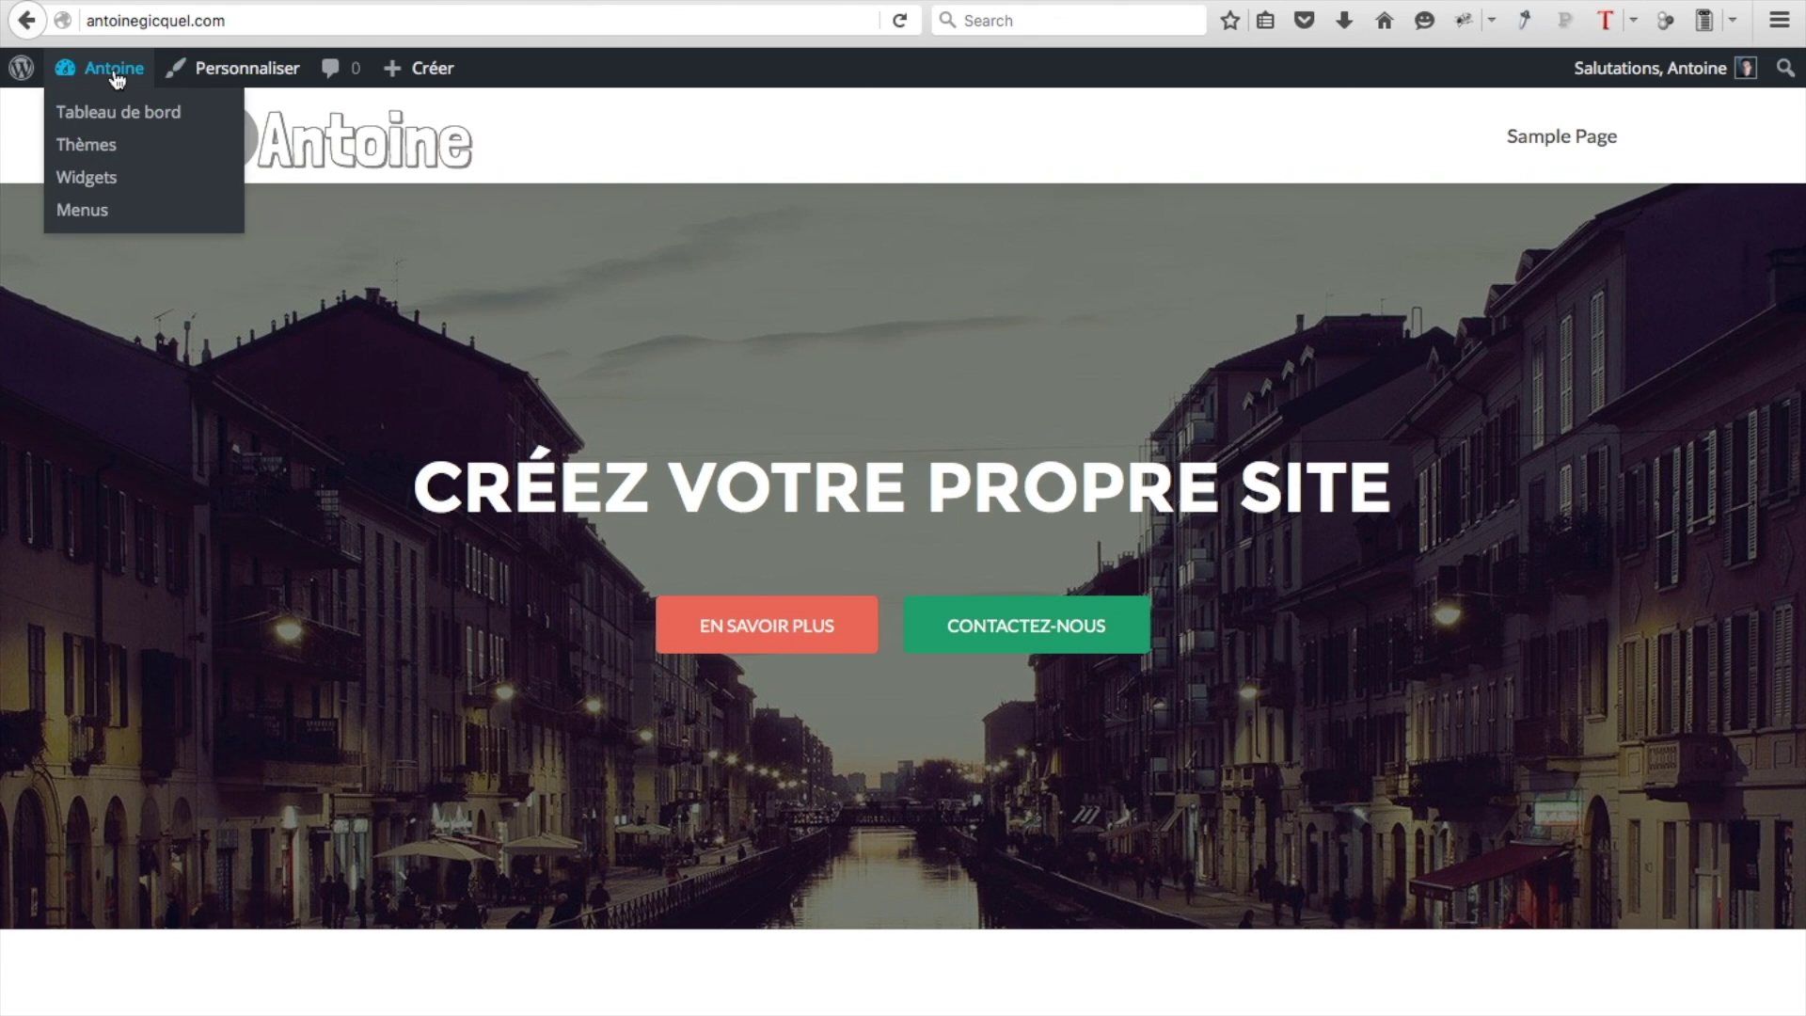
left_click(118, 112)
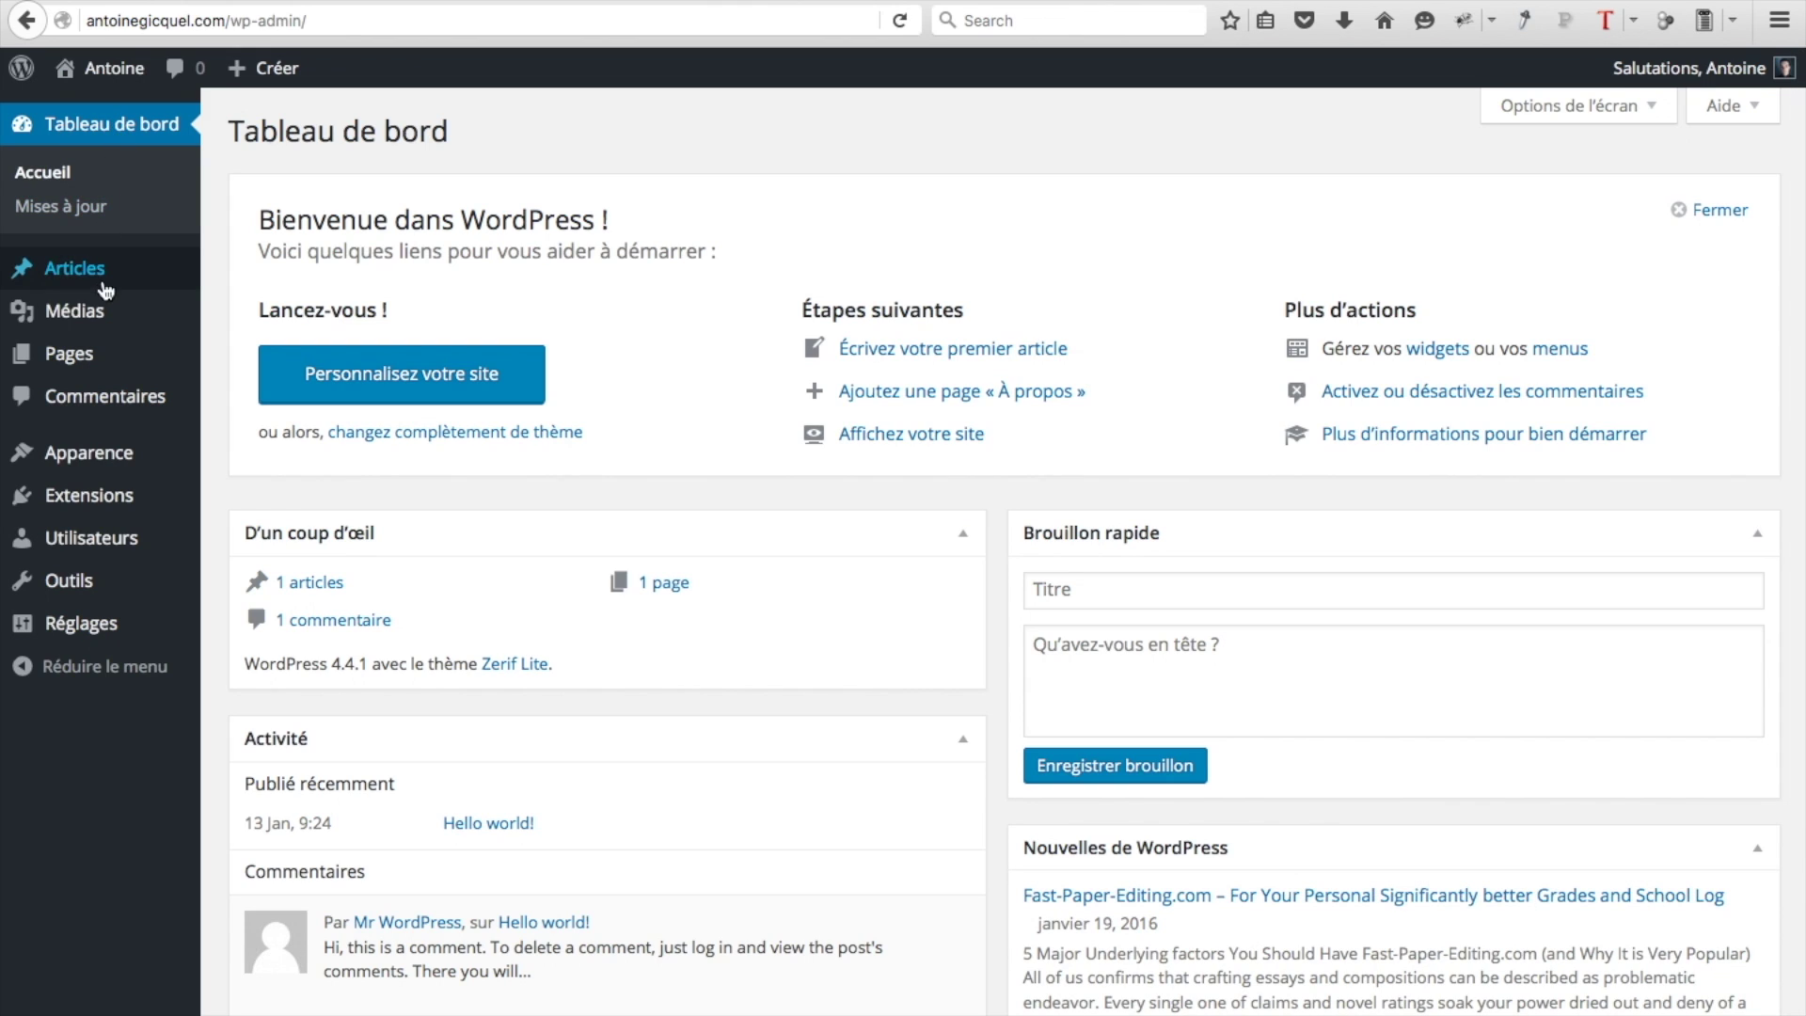
mouse_move(86, 286)
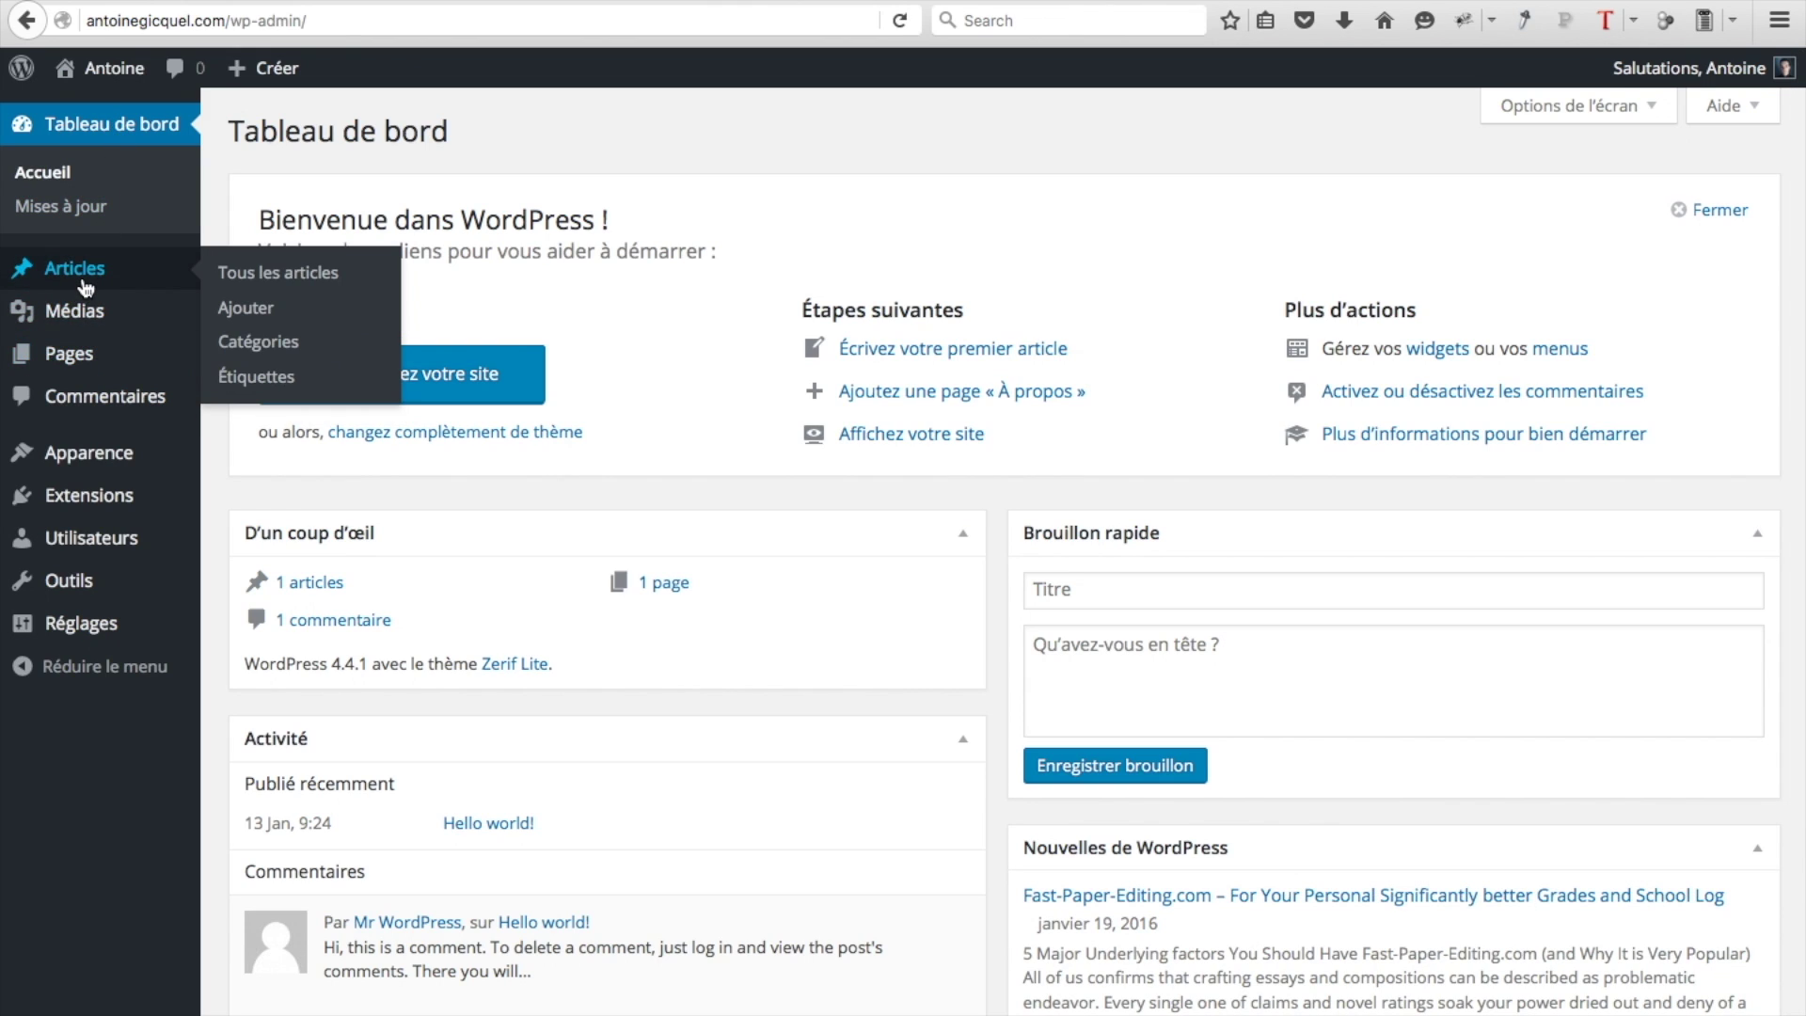
left_click(268, 315)
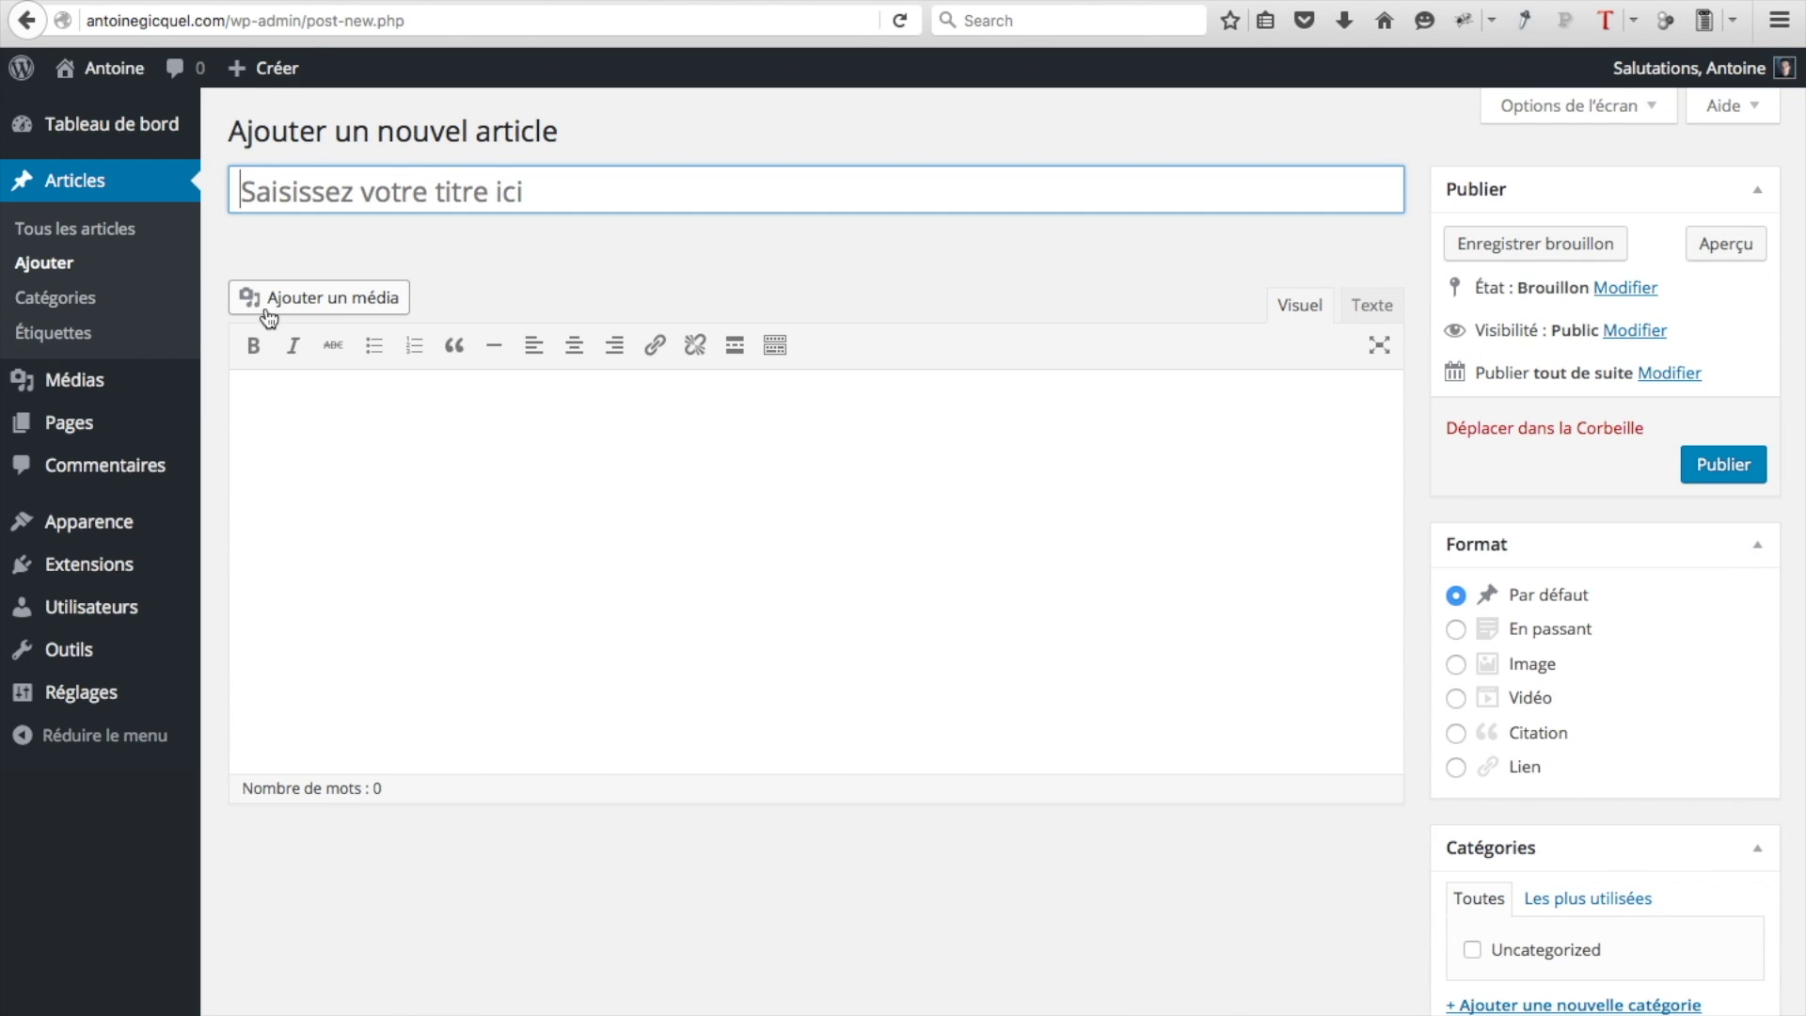
Title the post 'Article 1' and paste three Latin placeholder paragraphs as its body
type("Article 1")
left_click(675, 499)
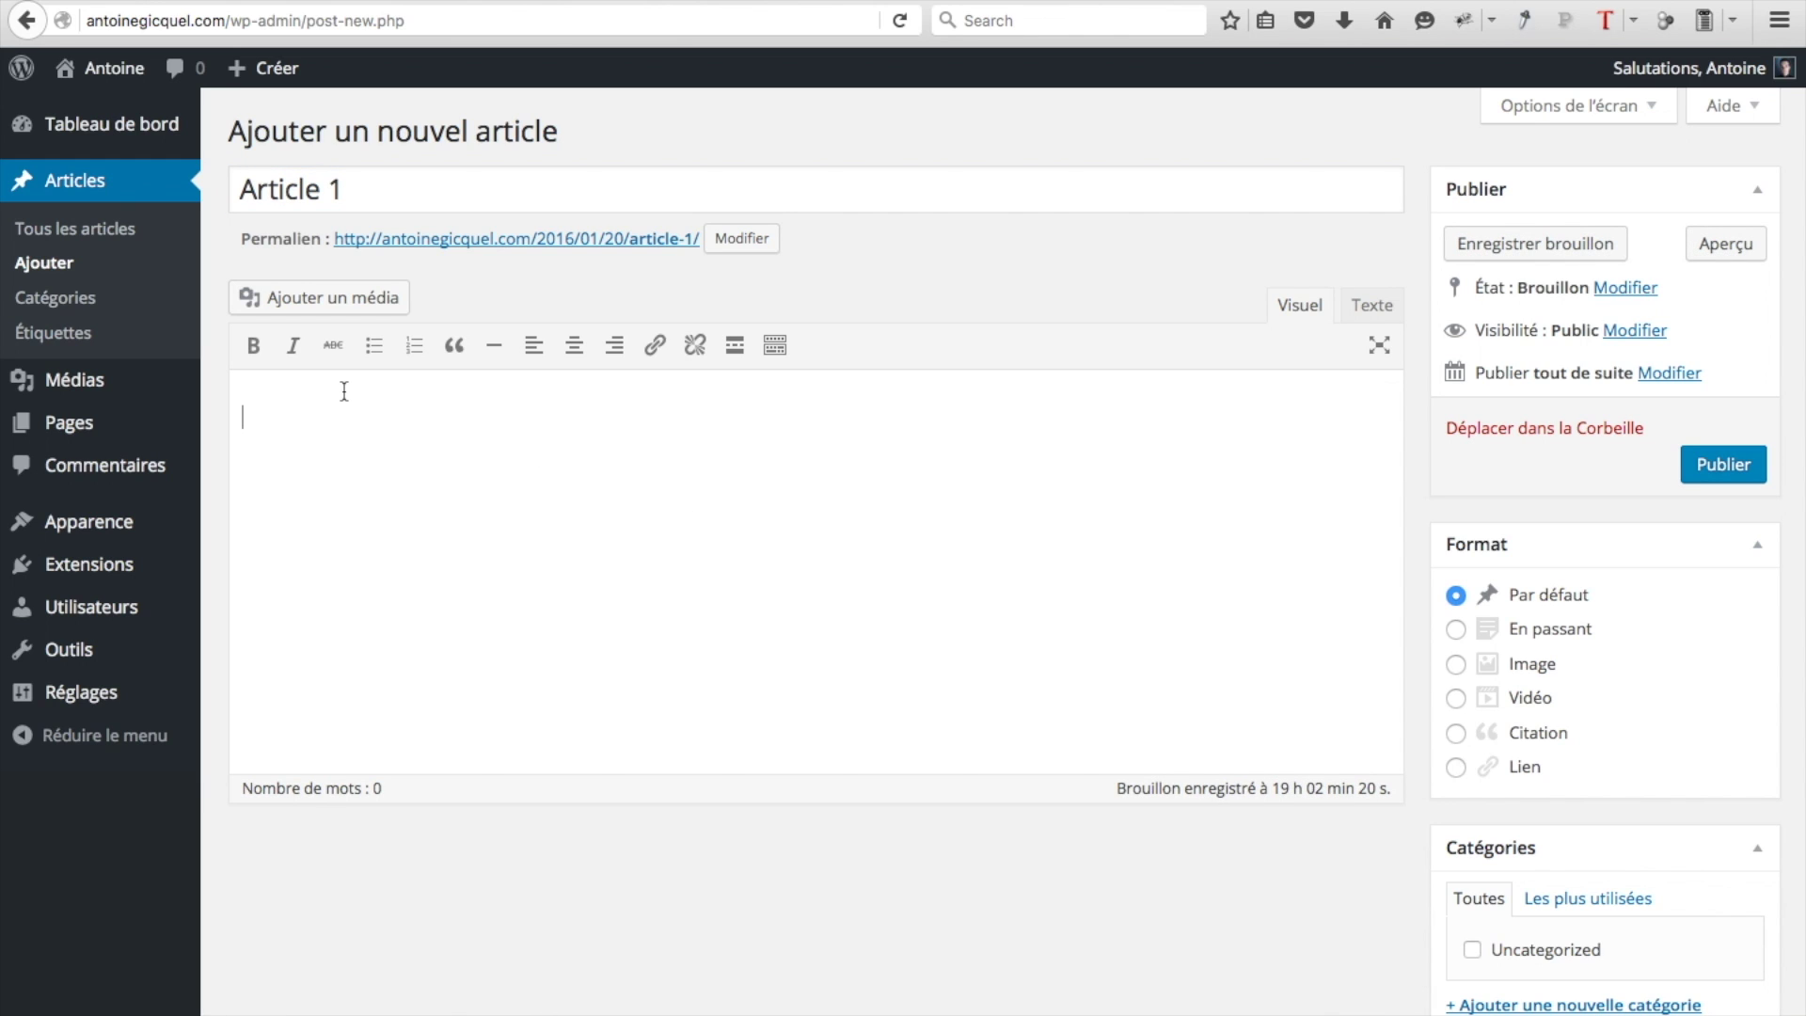
type("Illud autem non dubitatur quod cum esset aliquando virtutum omnium domicilium Roma, ingenuos advenas plerique nobilium, ut Homerici bacarum suavitate Lotophagi, humanitatis multiformibus officiis retentabant. Illud autem non dubitatur quod cum esset aliquando virtutum omnium domicilium Roma, ingenuos advenas plerique nobilium, ut Homerici bacarum suavitate Lotophagi, humanitatis multiformibus officiis retentabant. Illud autem non dubitatur quod cum esset aliquando virtutum omnium domicilium Roma, ingenuos advenas plerique nobilium, ut Homerici bacarum suavitate Lotophagi, humanitatis multiformibus officiis retentabant.")
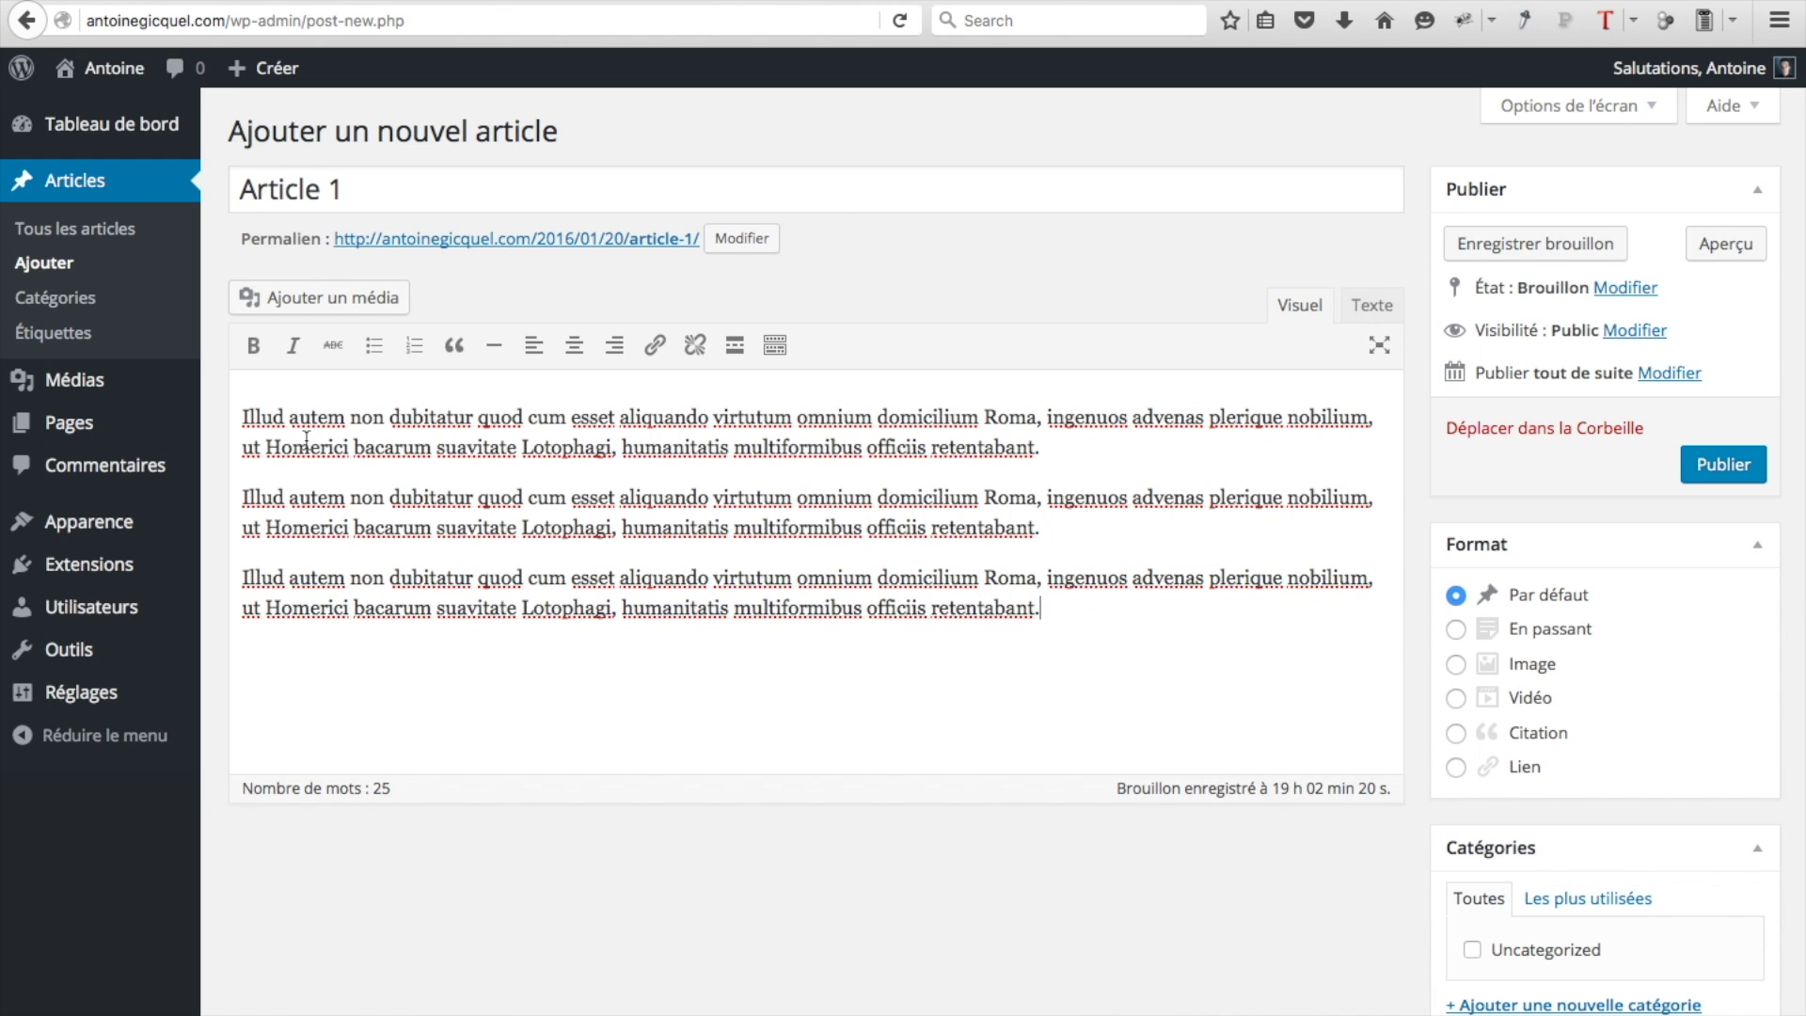
left_click(241, 414)
Upload the four photos Article 1 to Article 4 to the media library
left_click(340, 299)
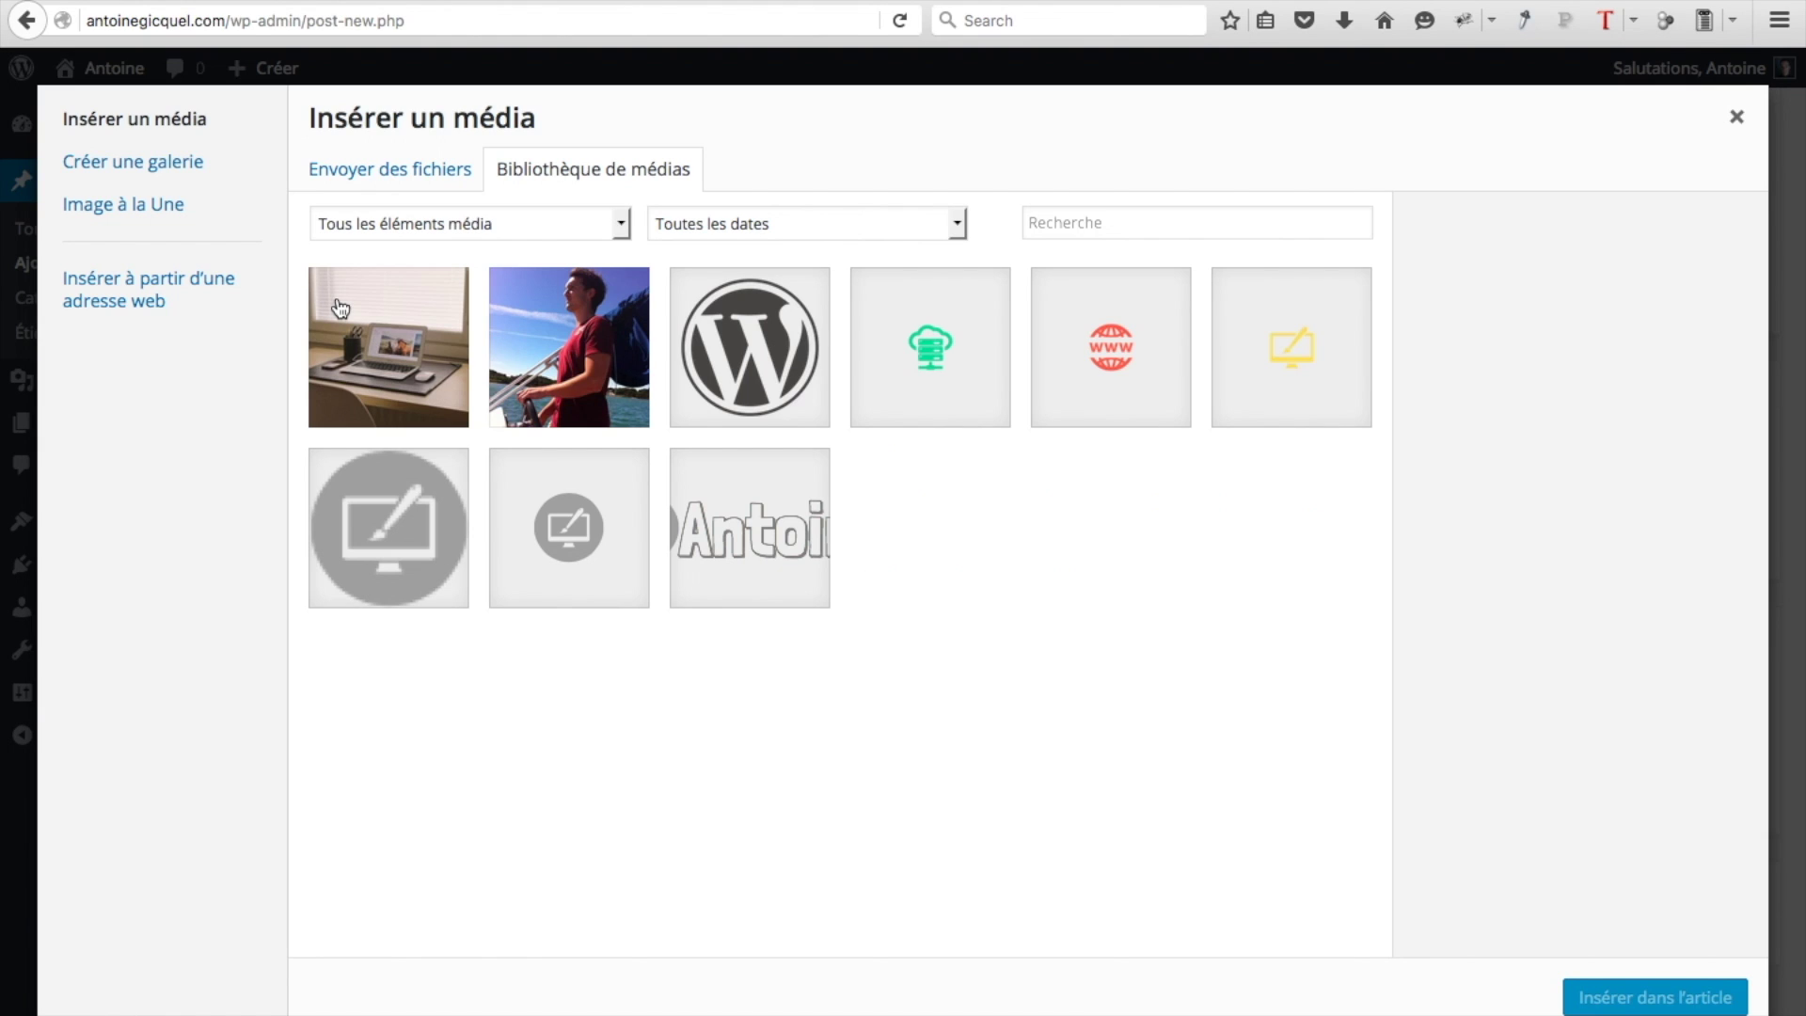
left_click(386, 186)
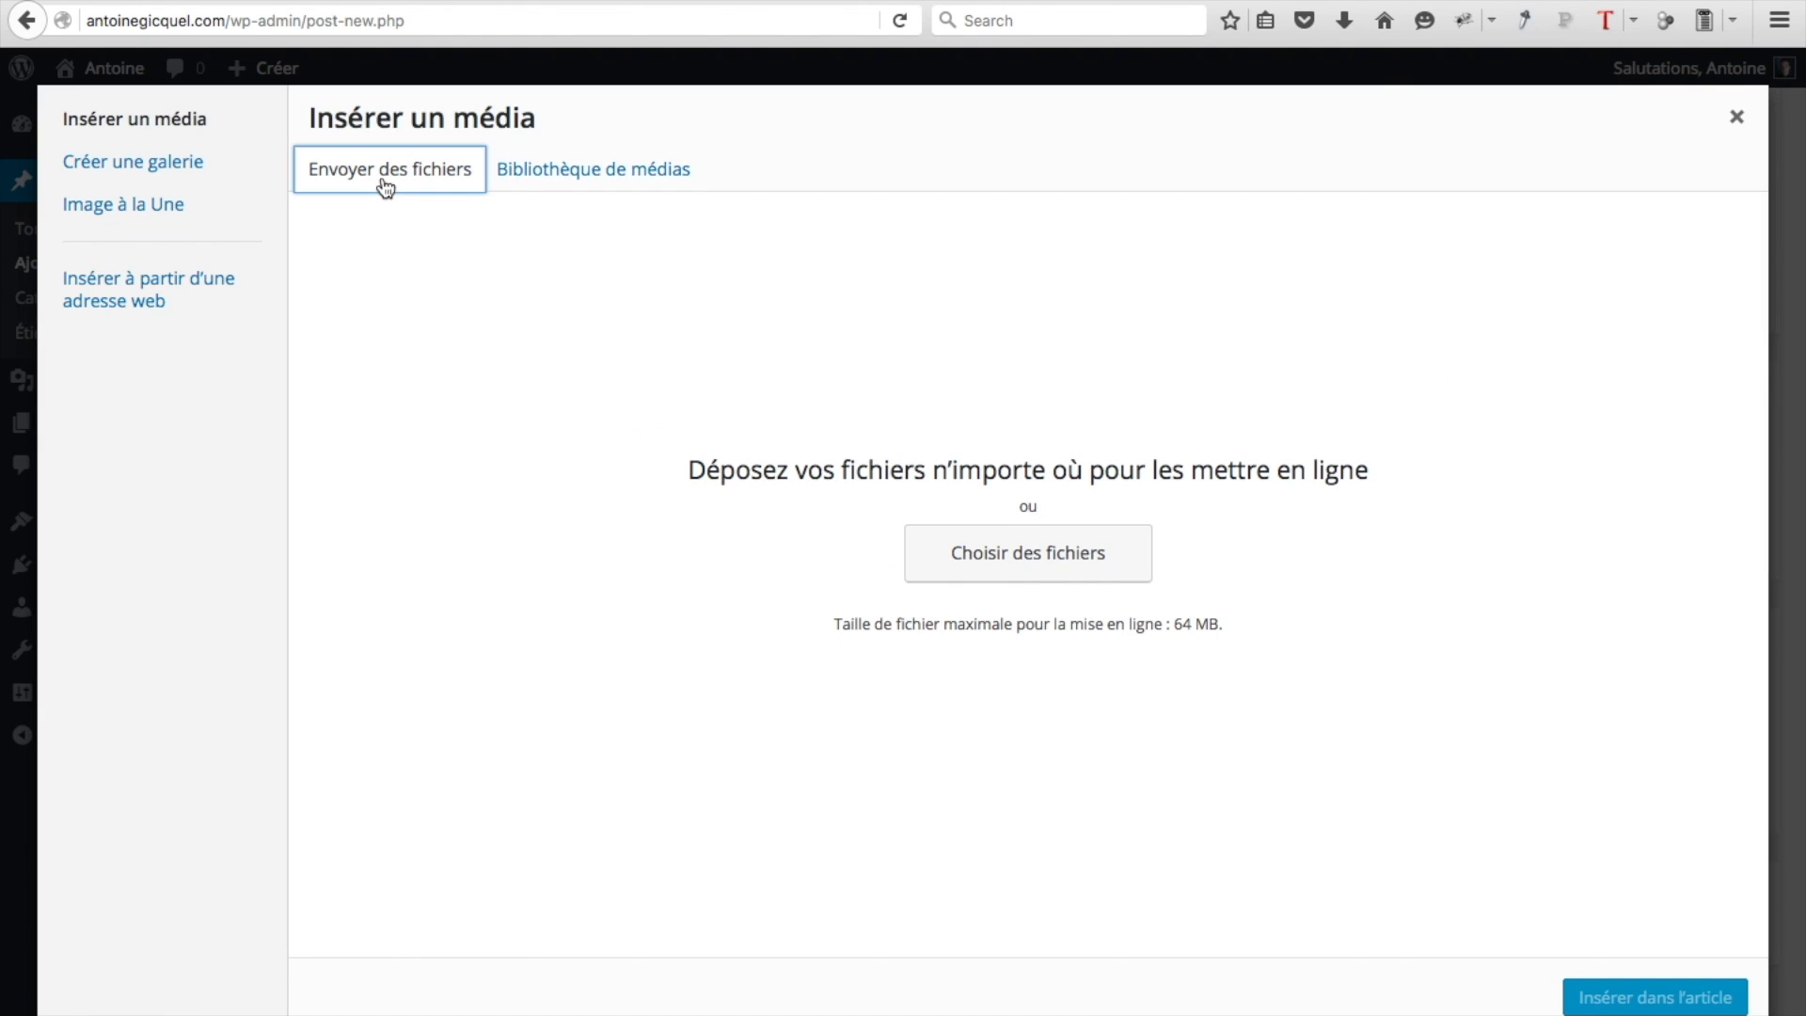
left_click(993, 548)
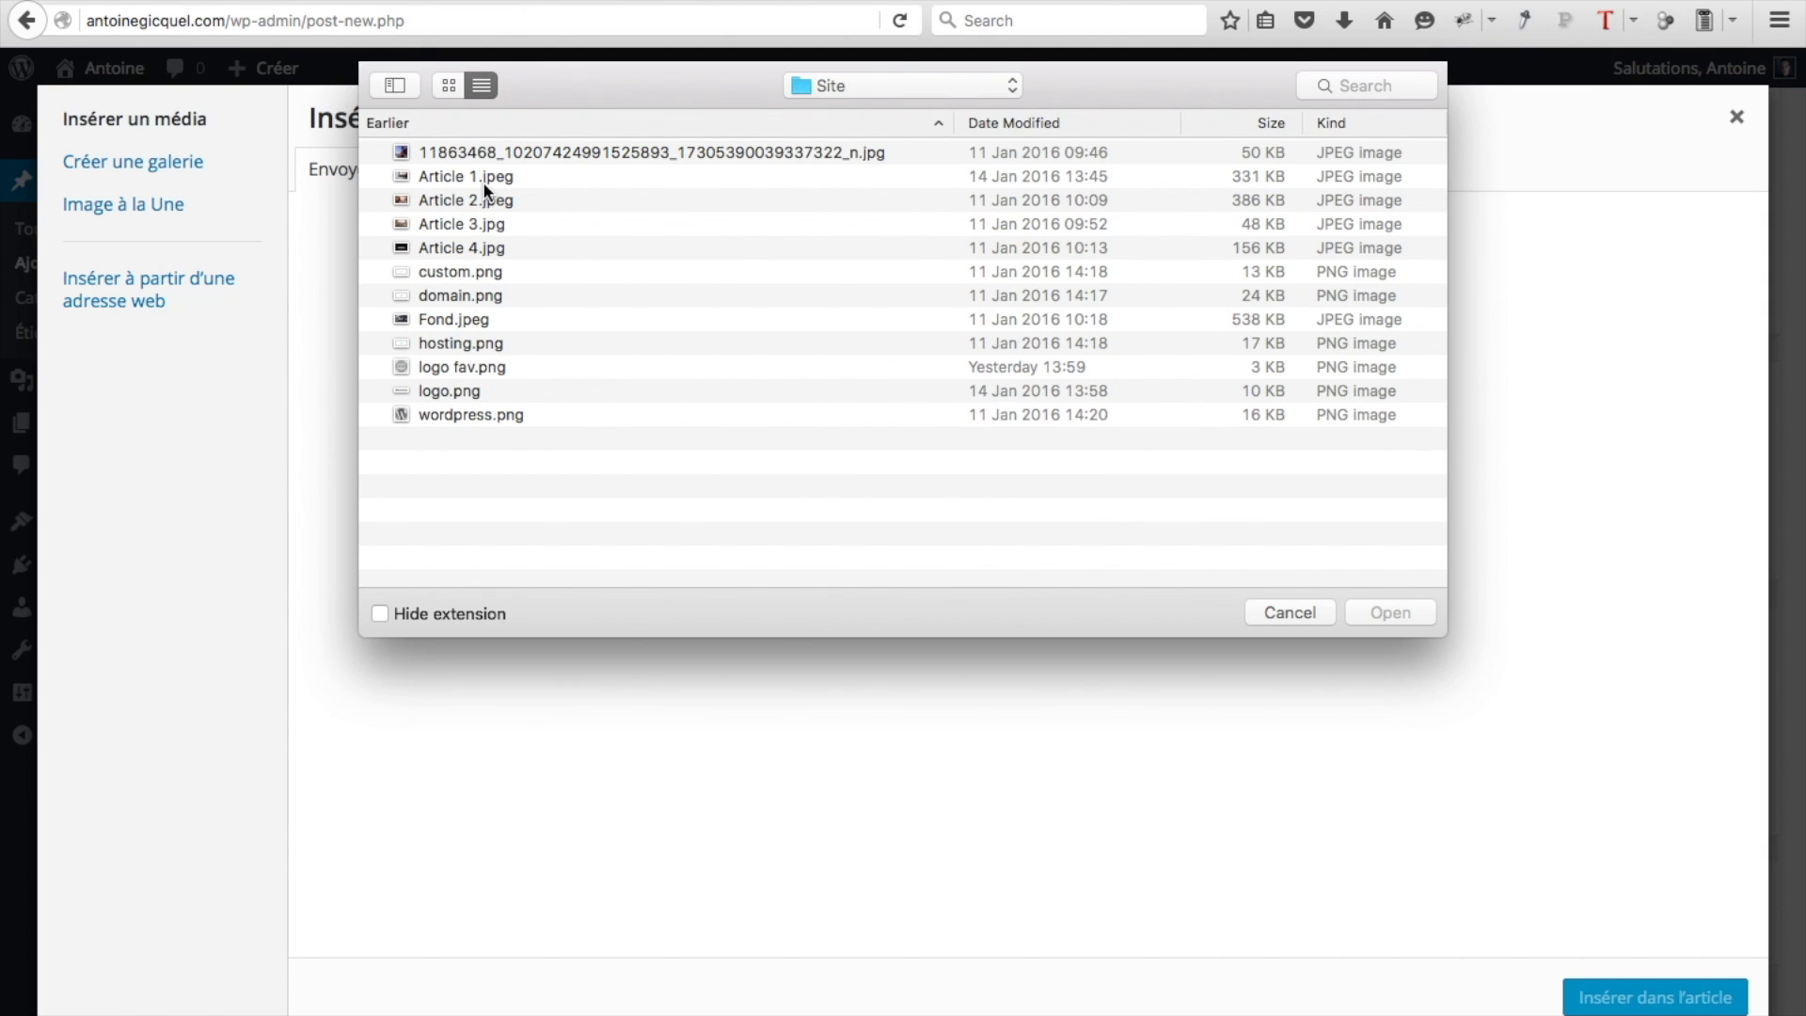
left_click(484, 181)
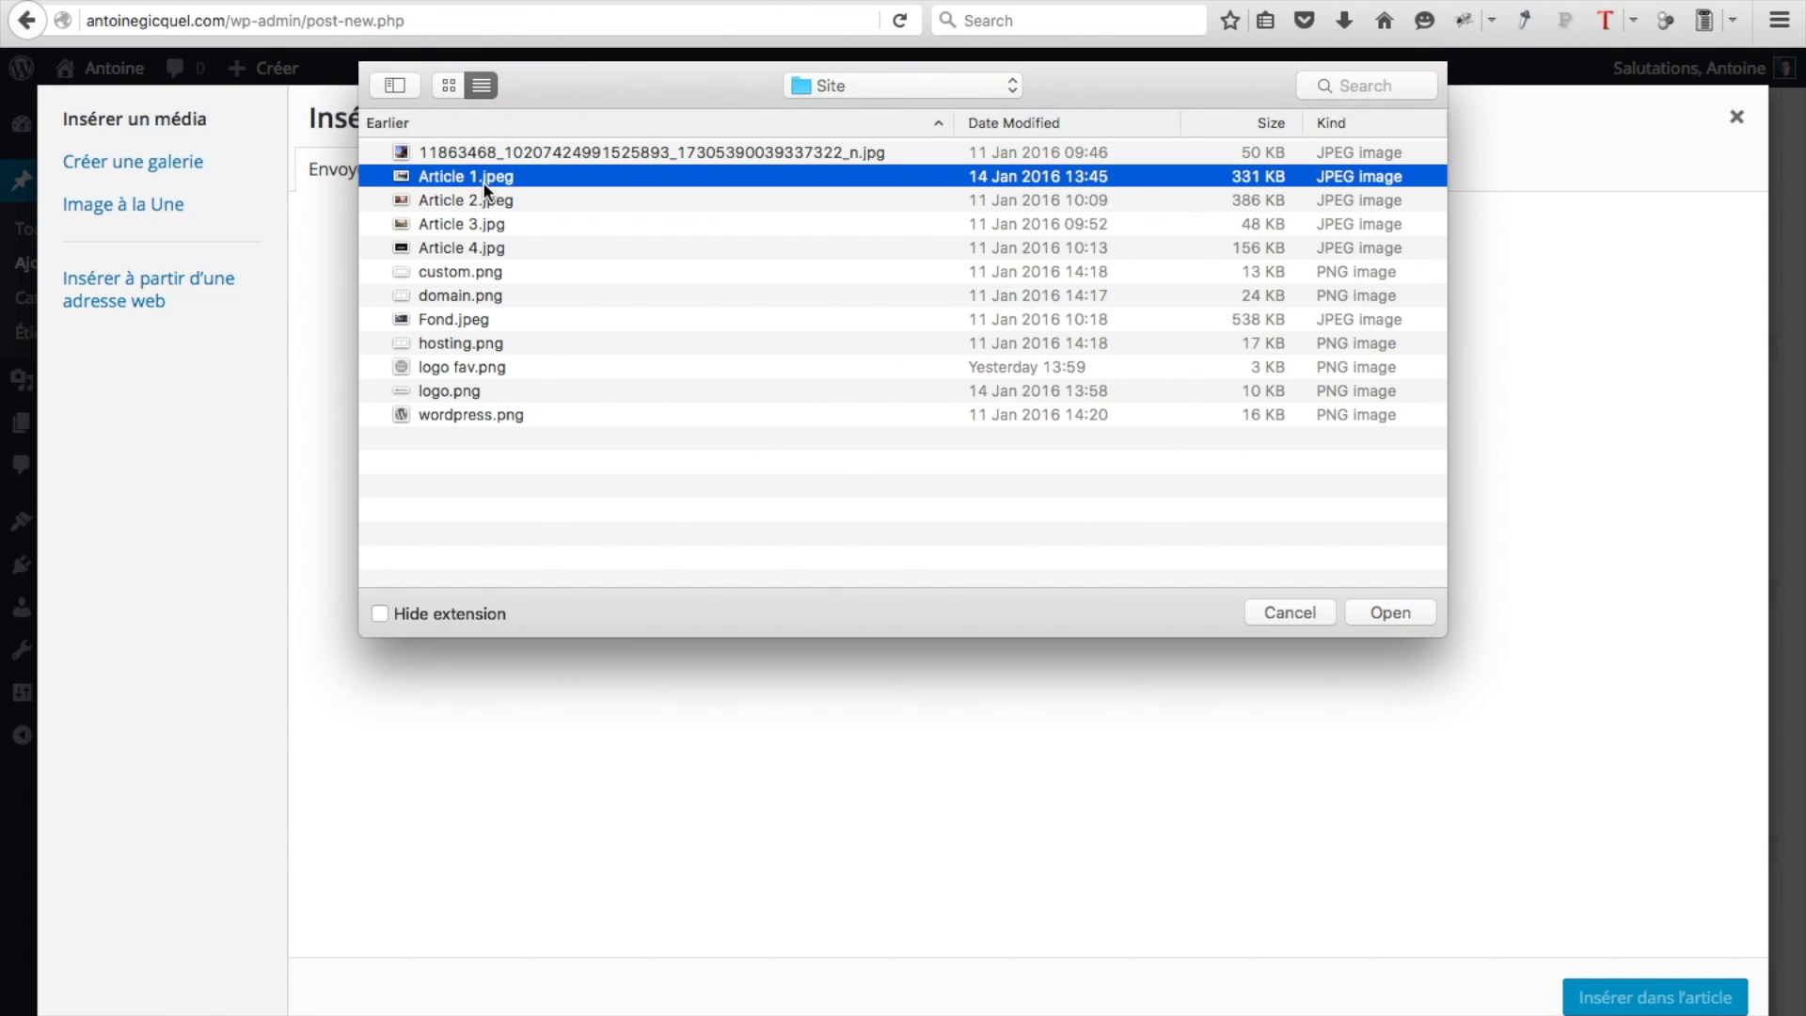
left_click(476, 245, "shift")
key("Return")
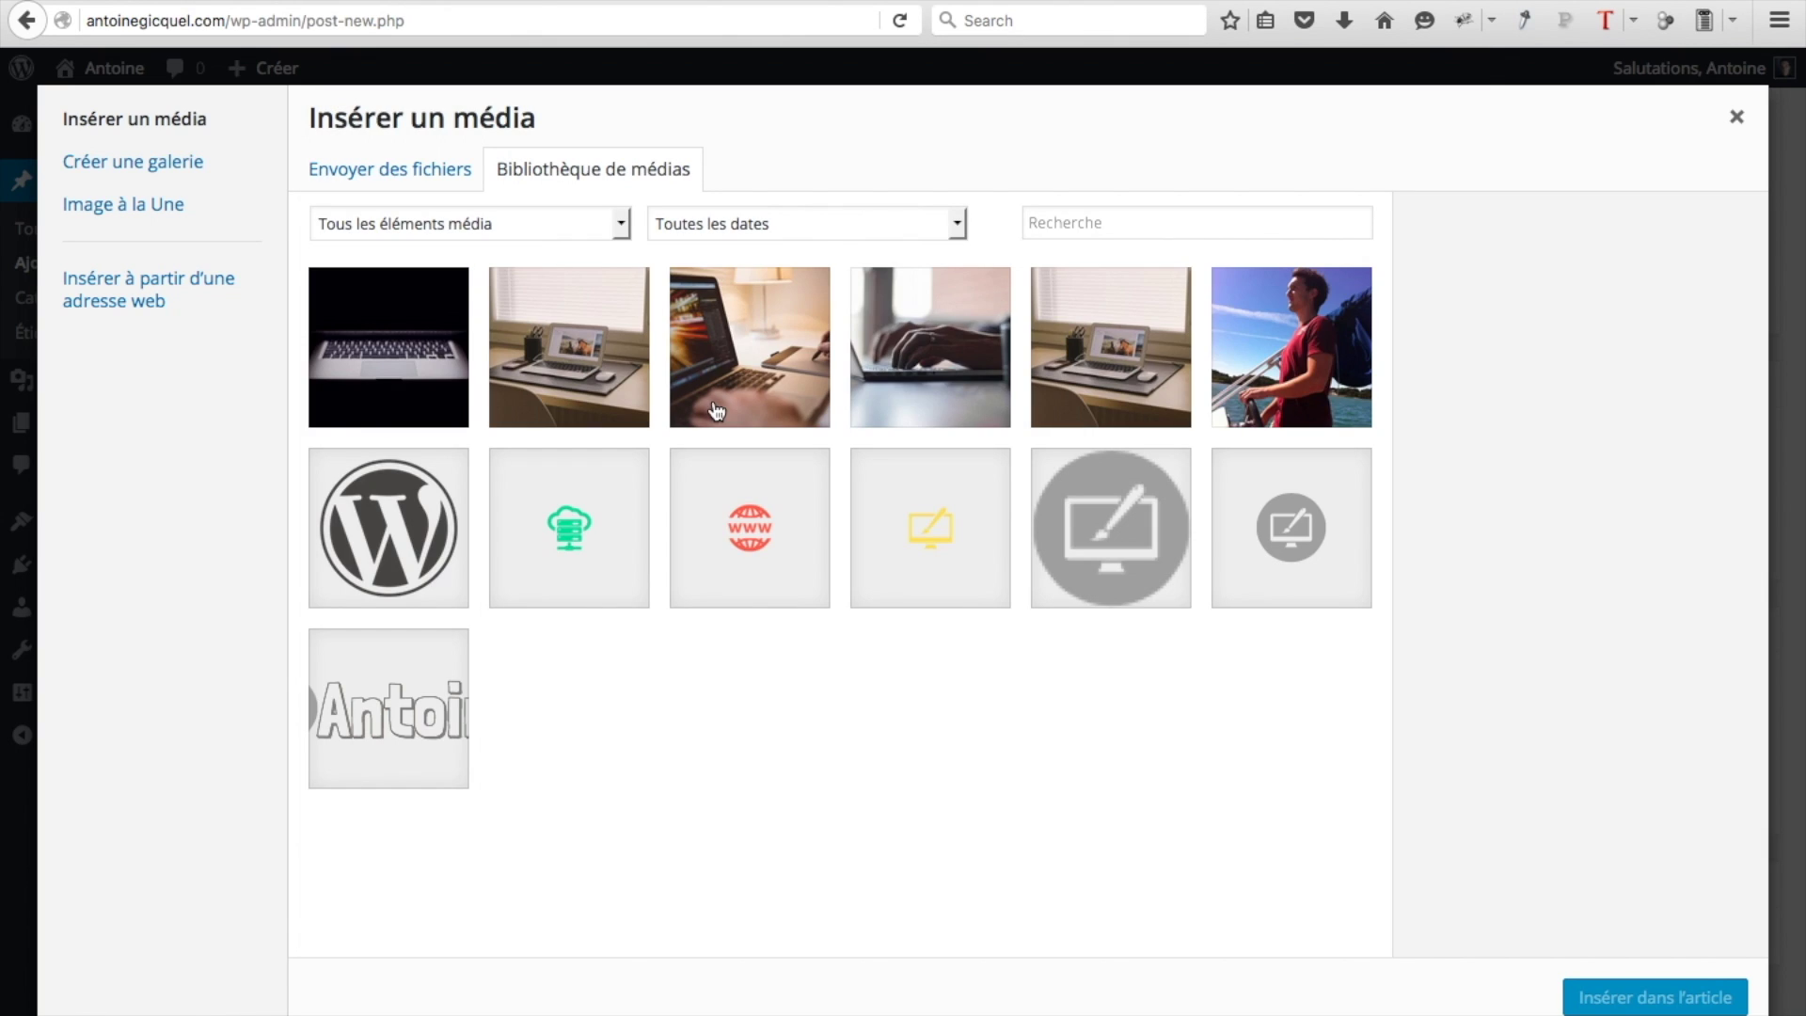
Insert the hands-on-laptop photo into the post at original 2000 × 1333 size
left_click(926, 383)
scroll(1509, 746, "down", 2)
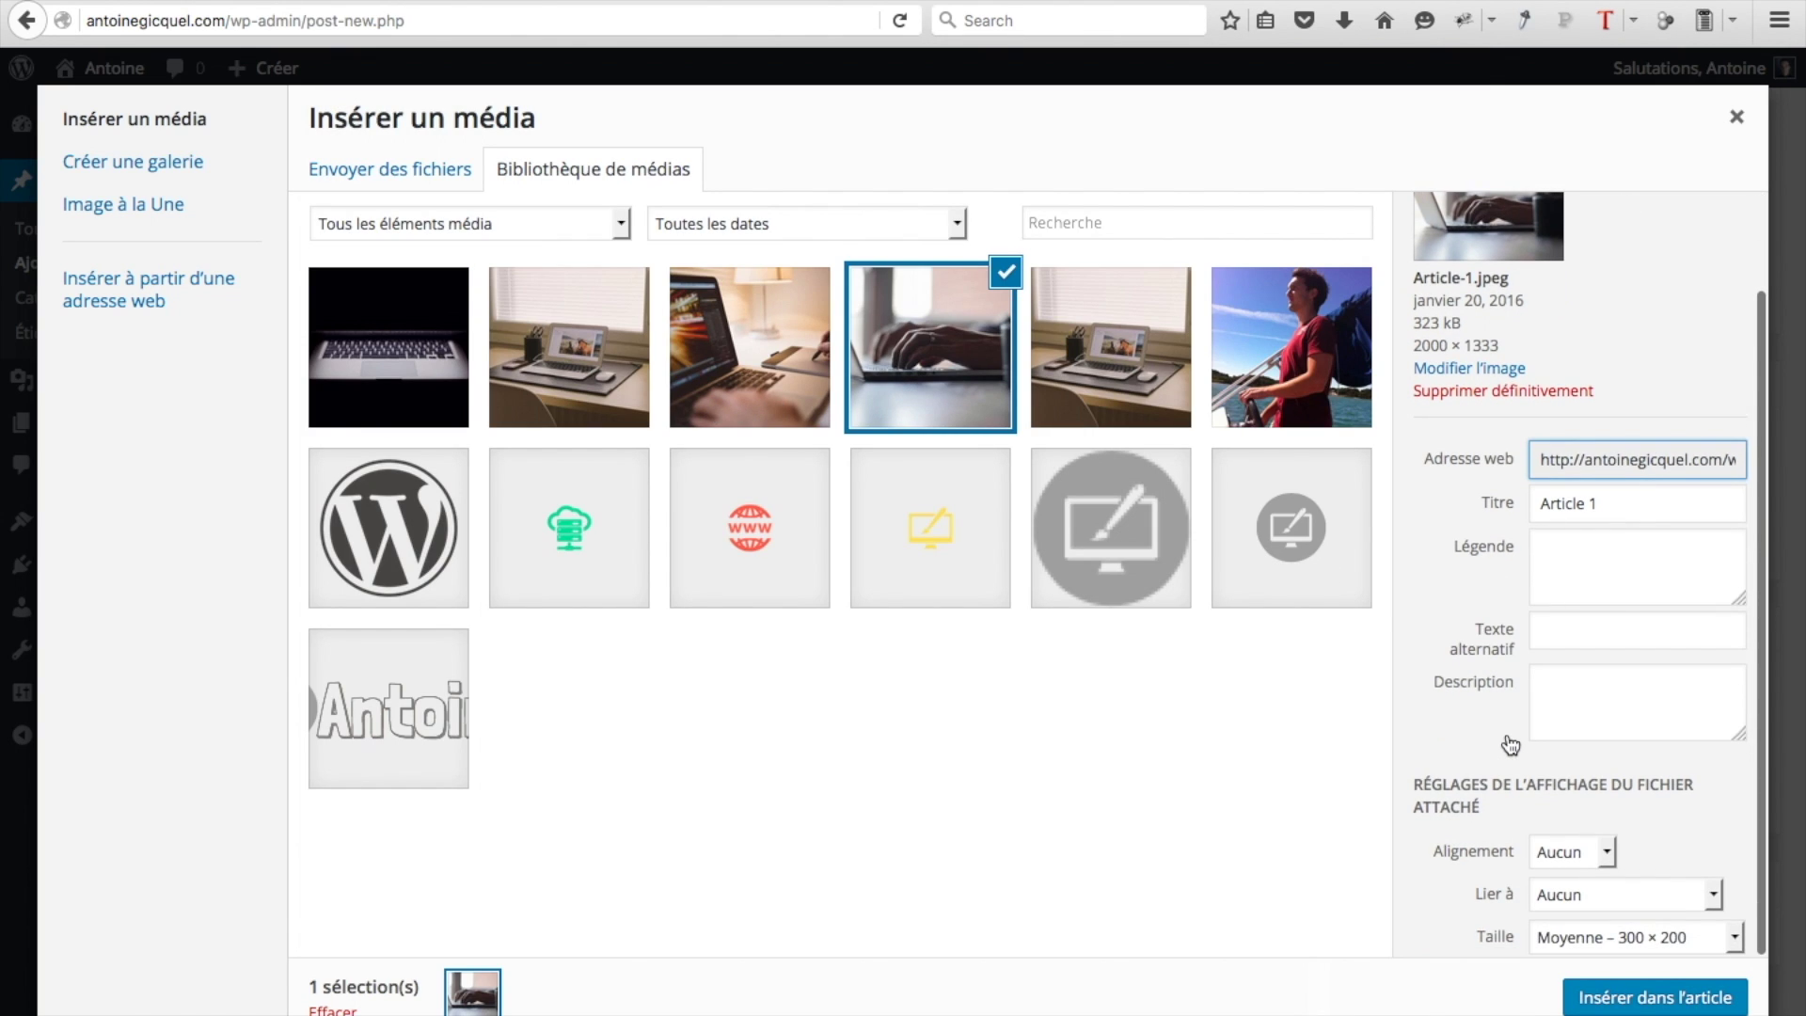
left_click(1588, 933)
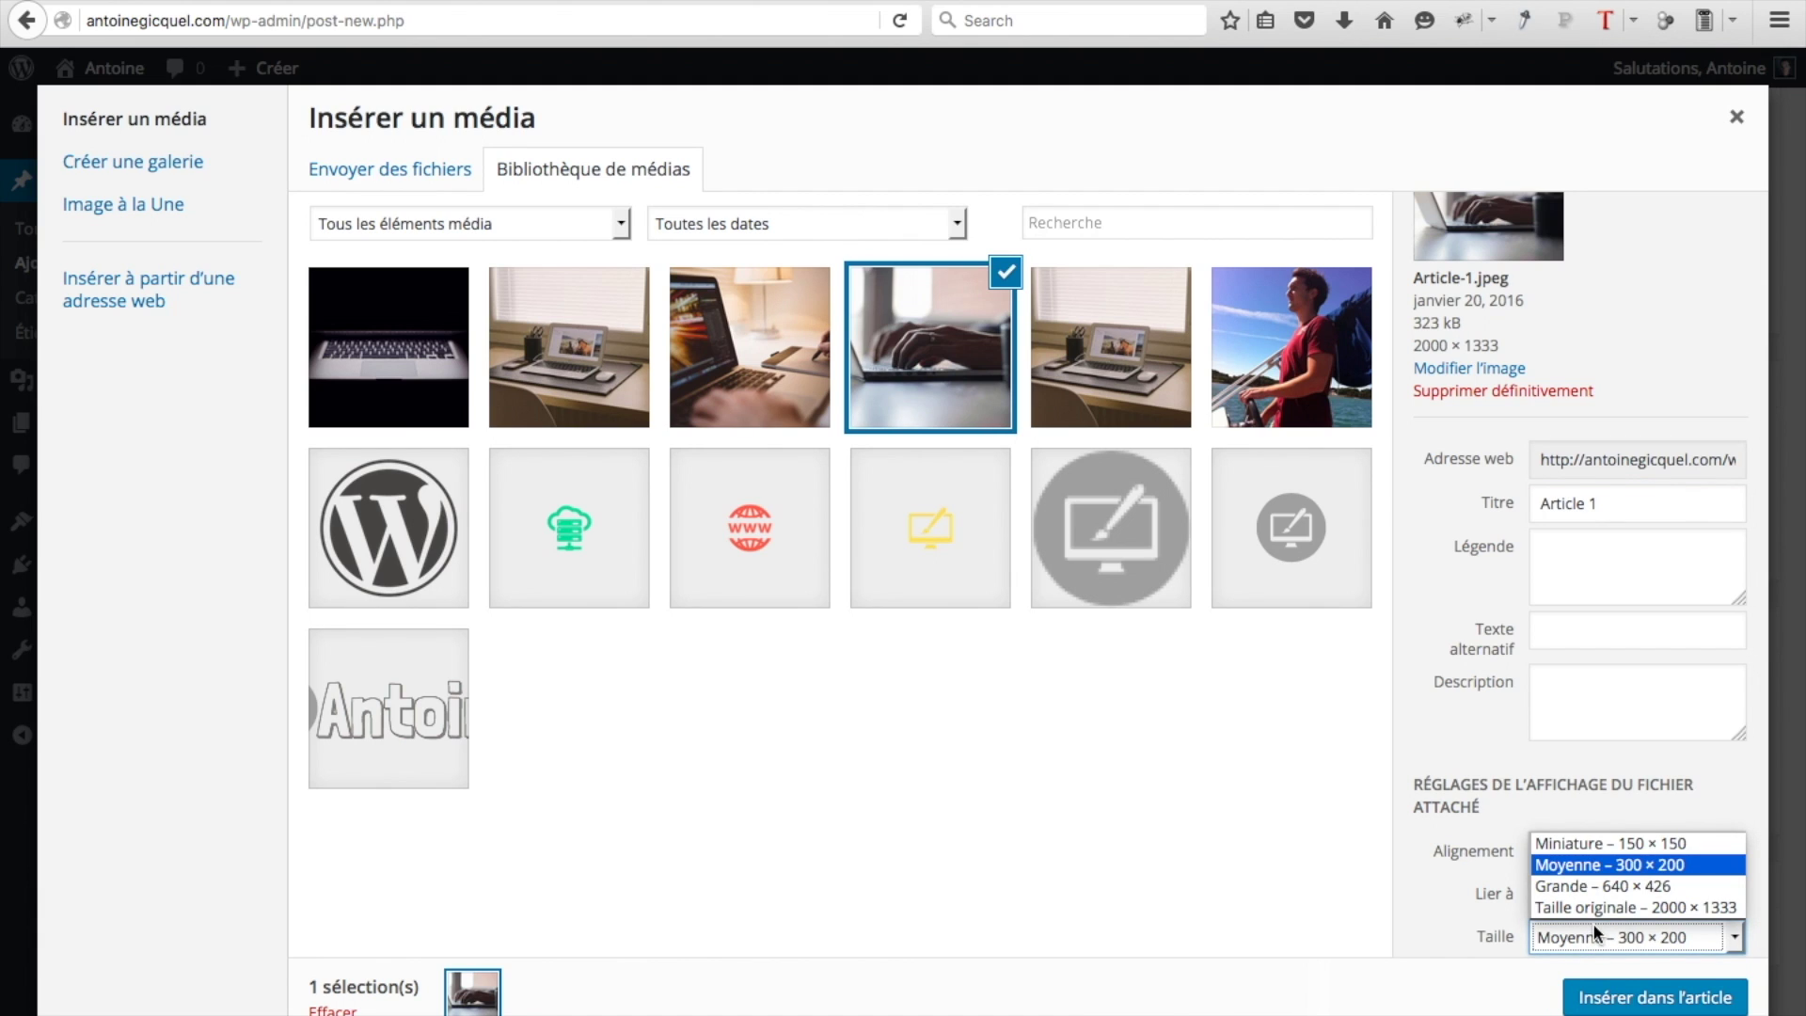
left_click(1594, 906)
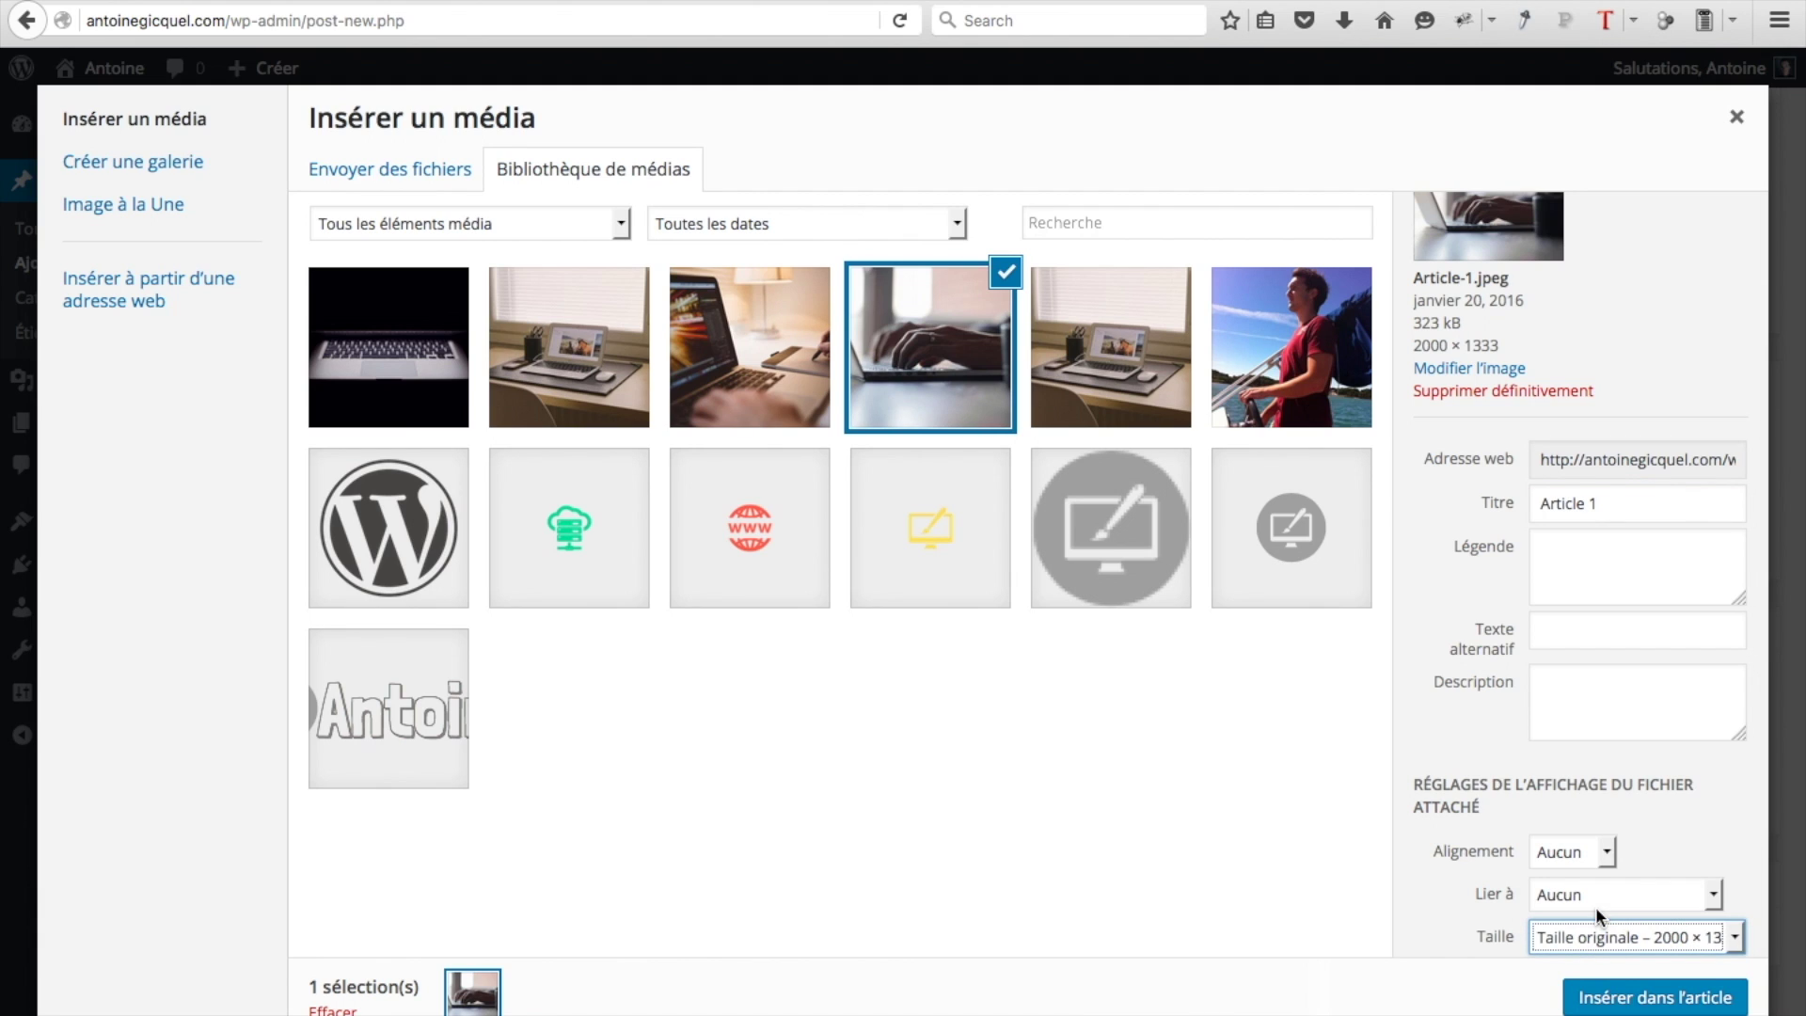
left_click(1604, 1001)
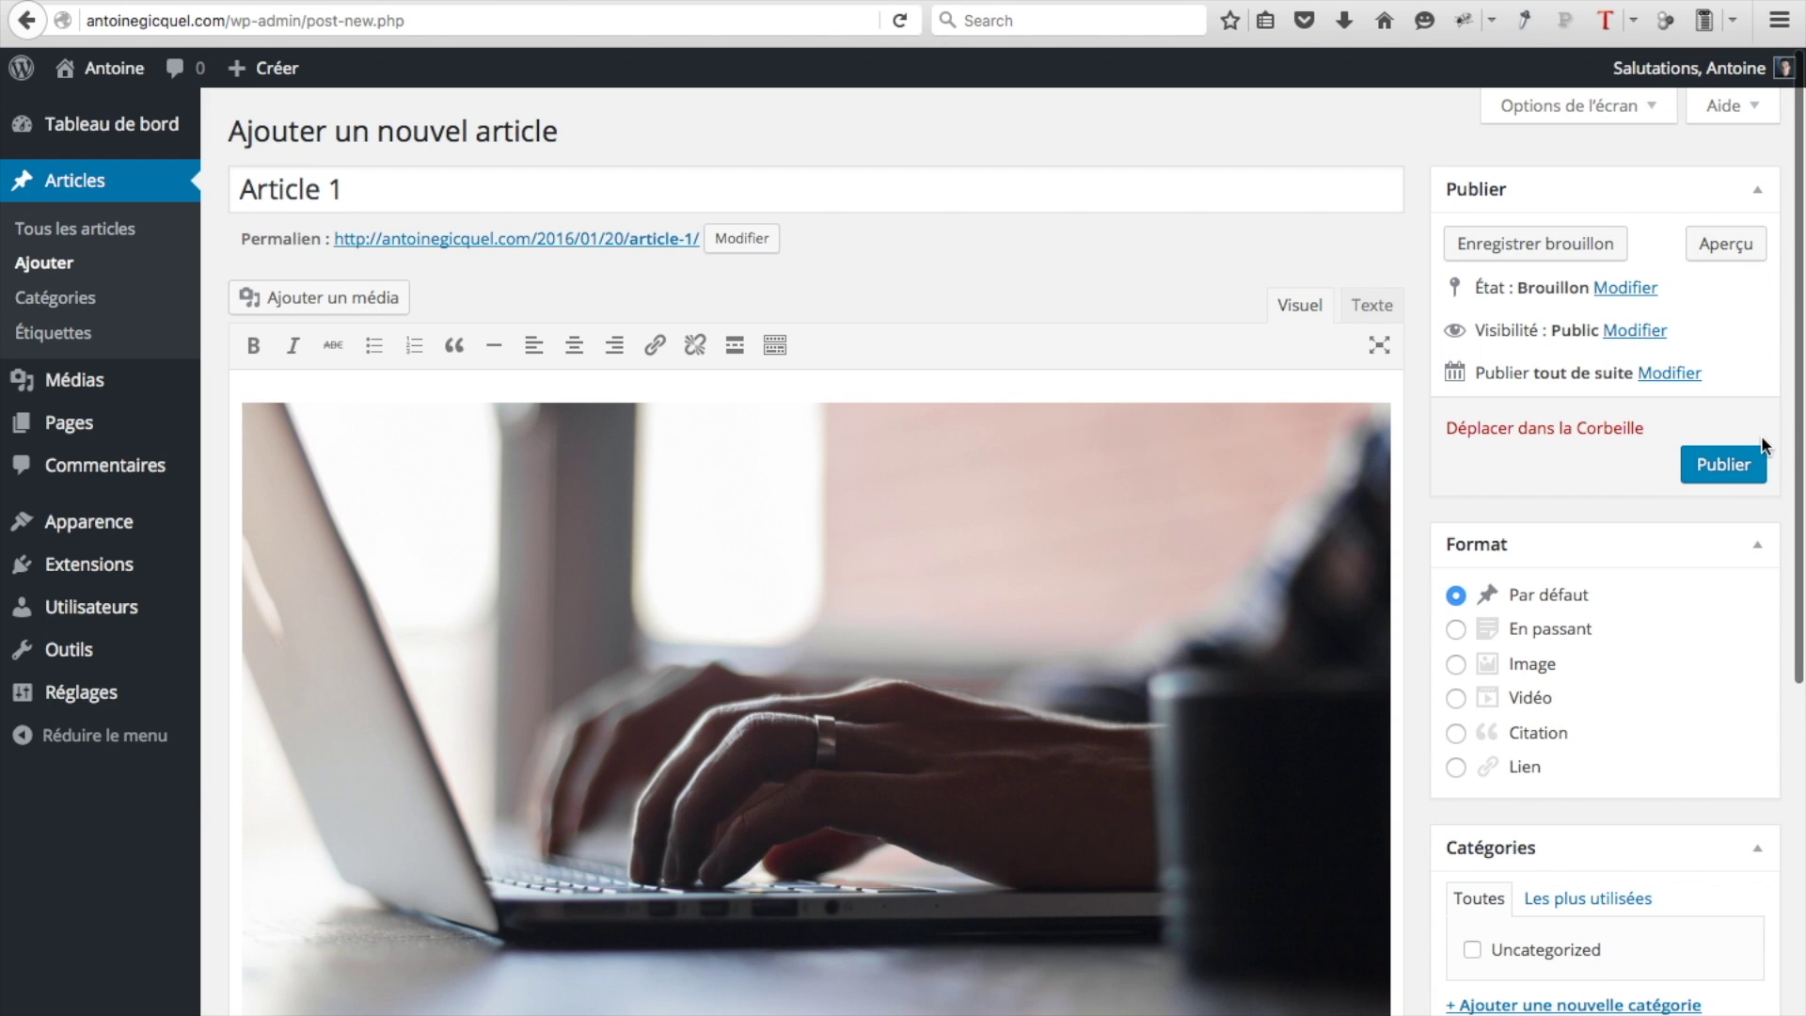
Publish Article 1, then open its post from the live site's Notre Blog section
left_click(1723, 477)
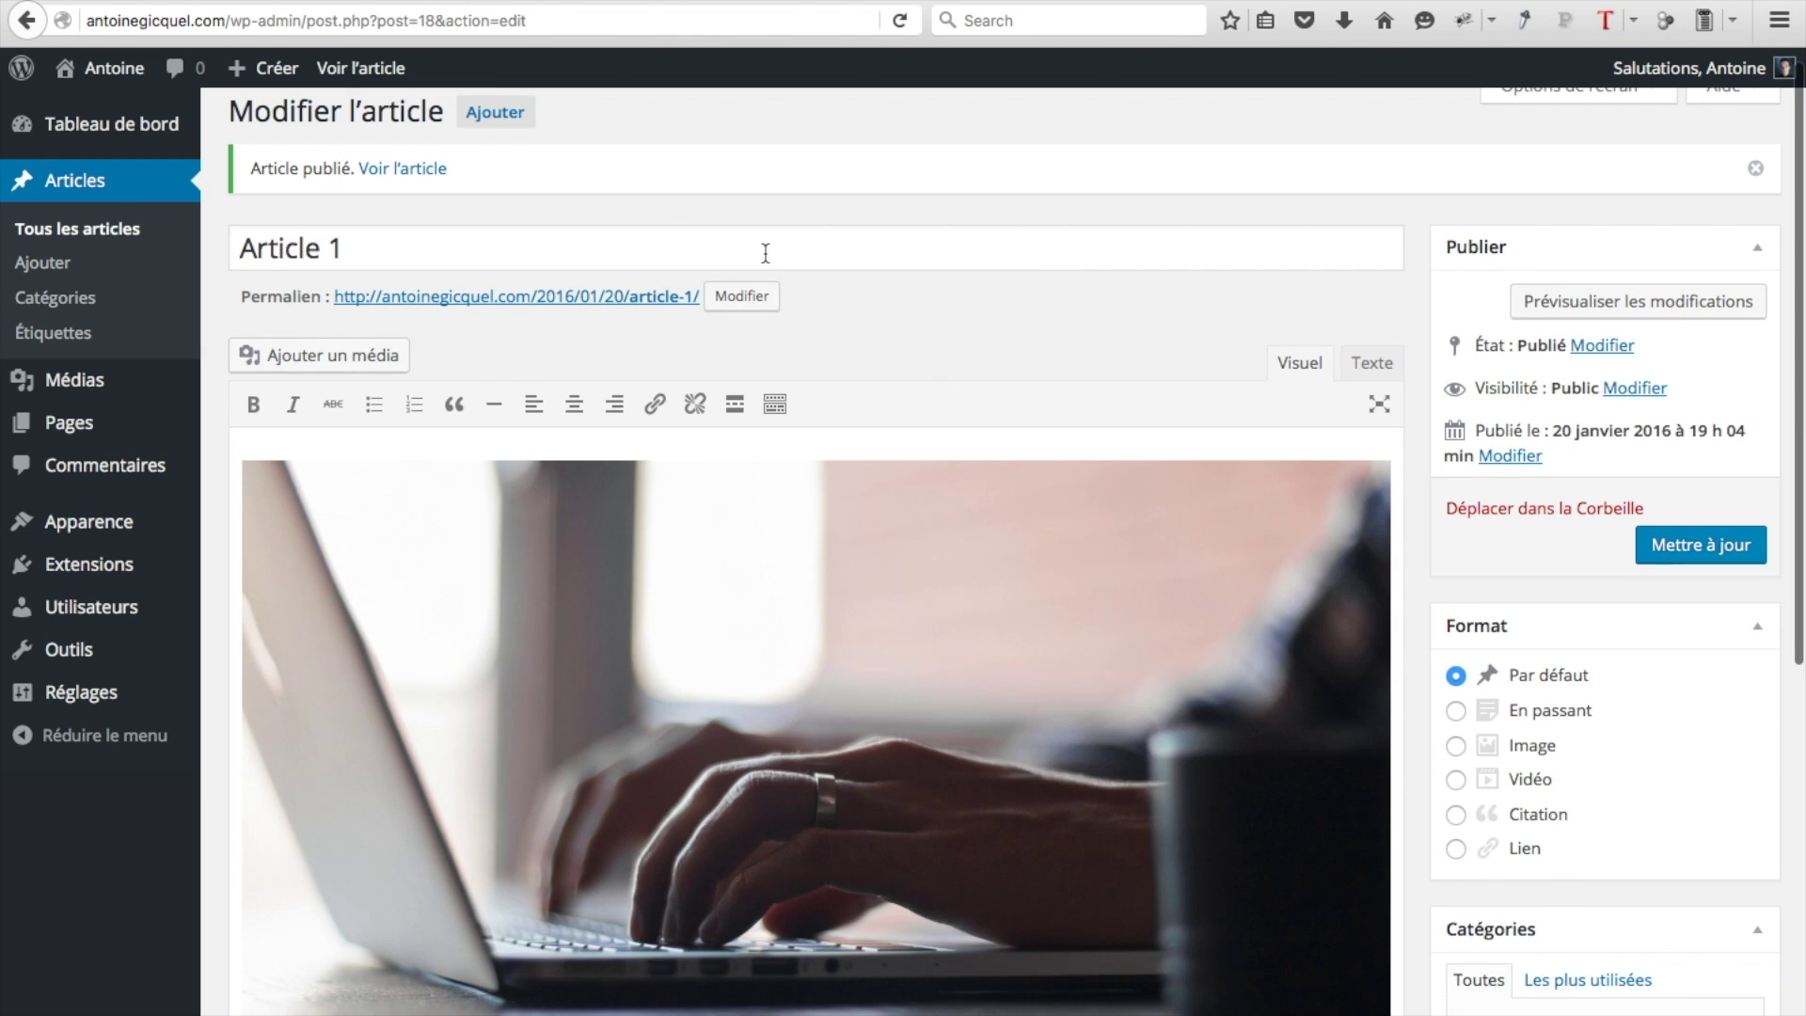
left_click(104, 71)
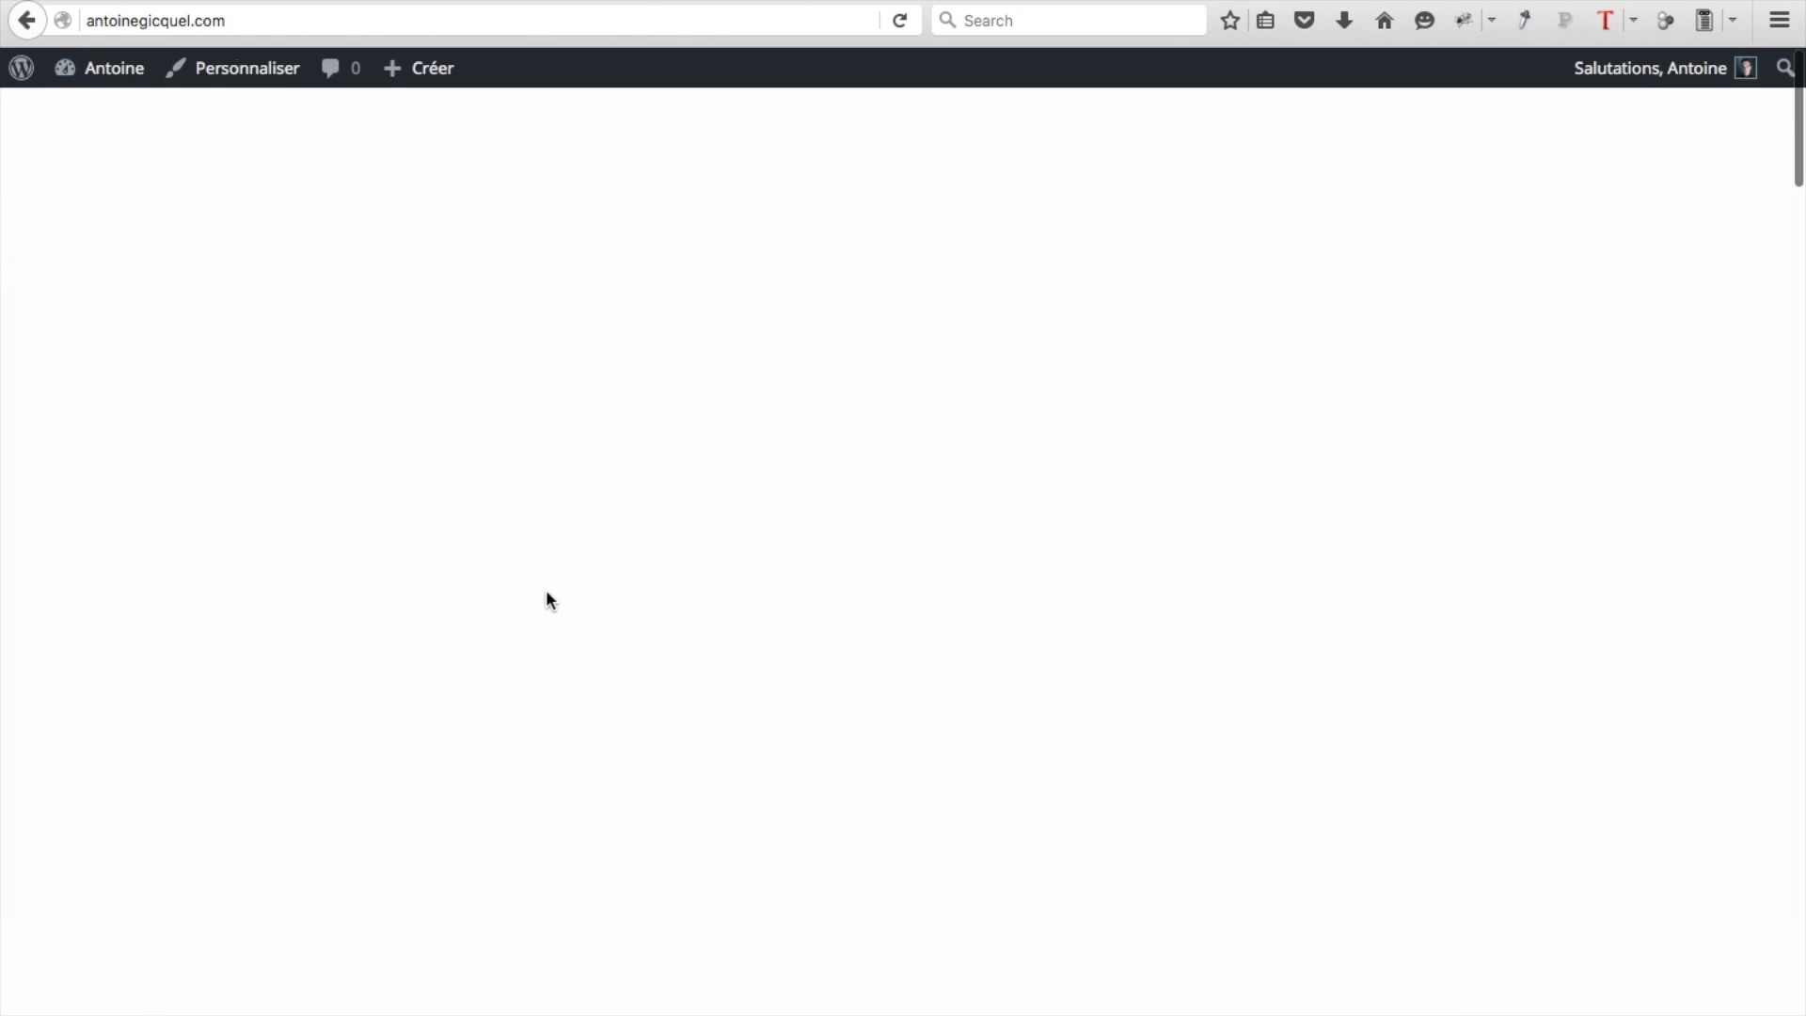
scroll(663, 724, "down", 20)
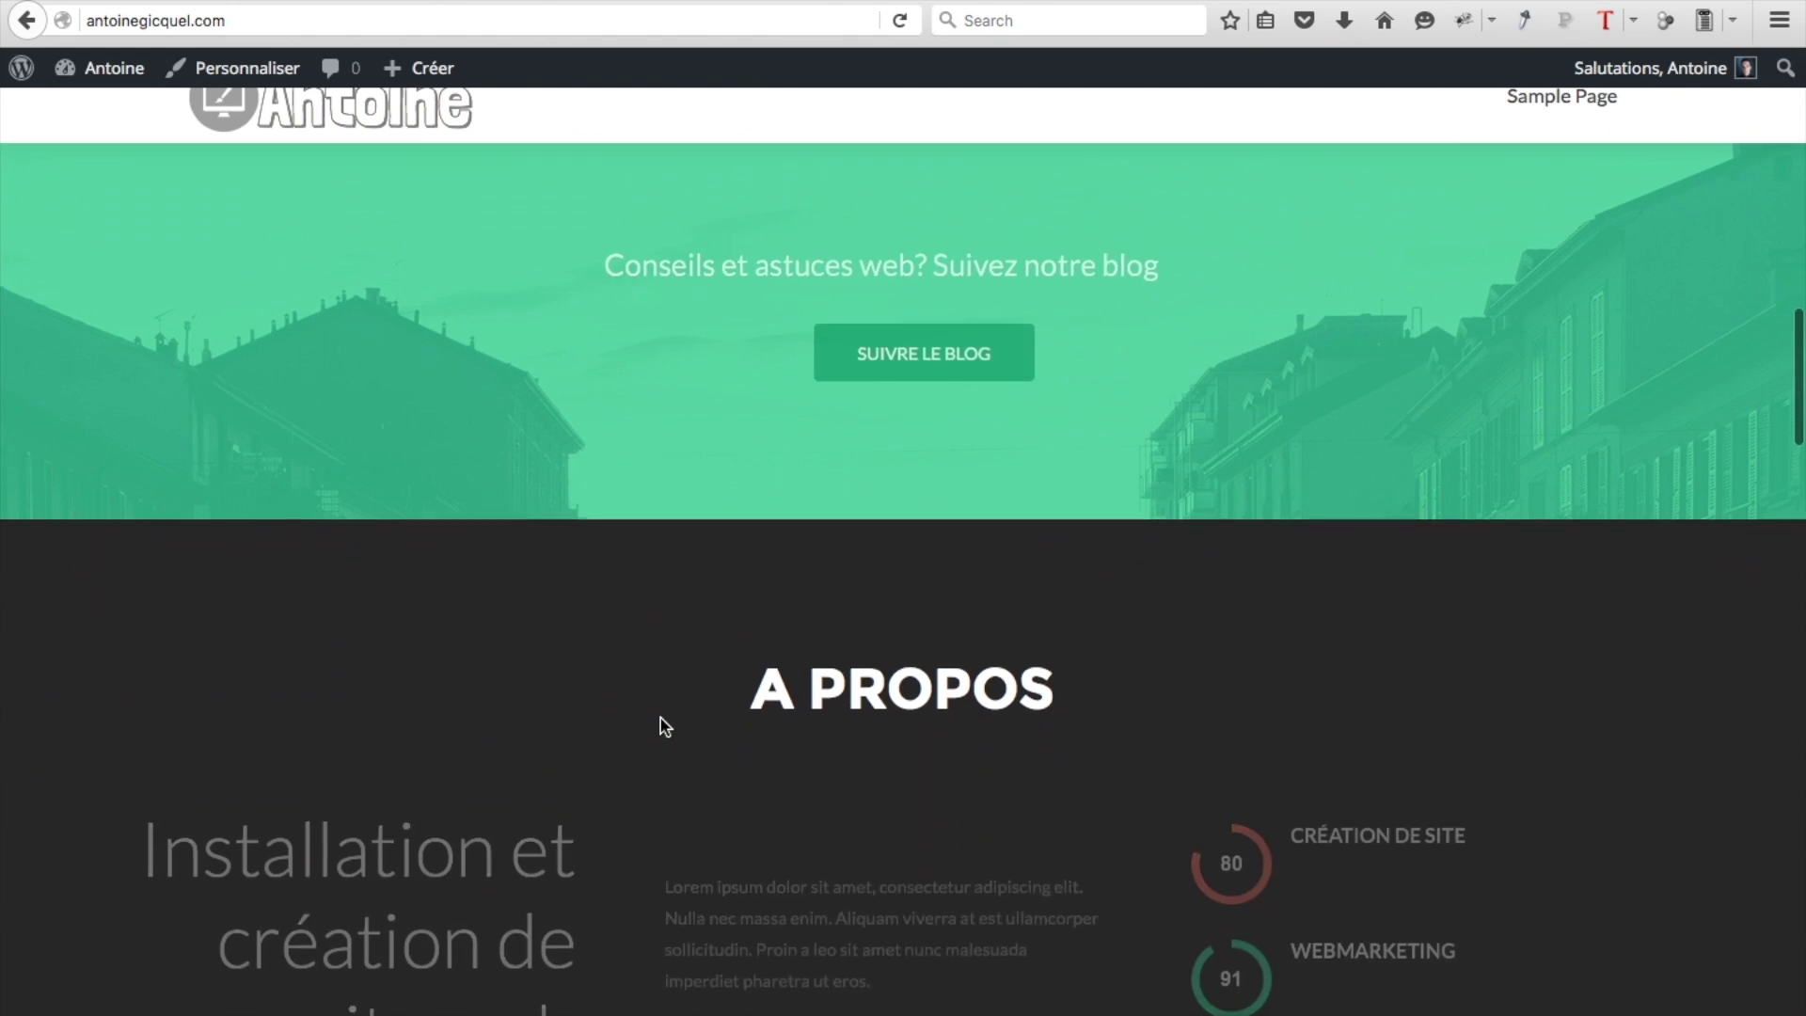
scroll(661, 726, "down", 20)
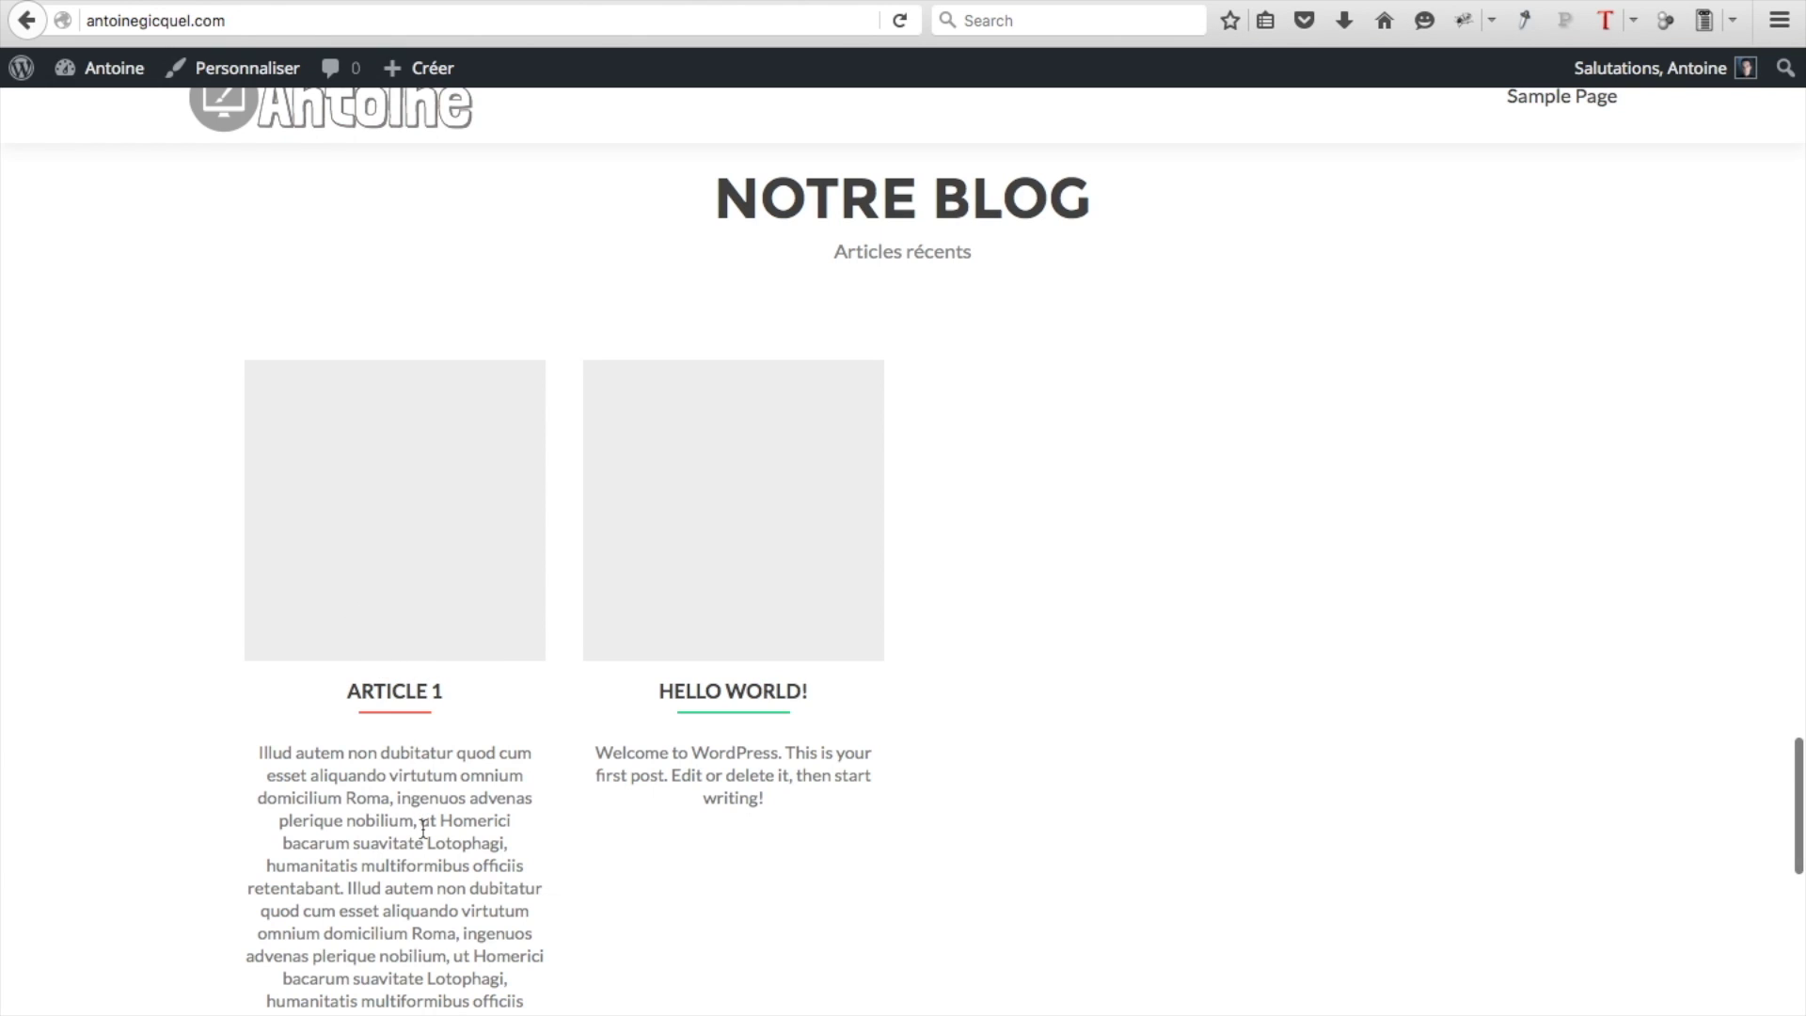
left_click(405, 711)
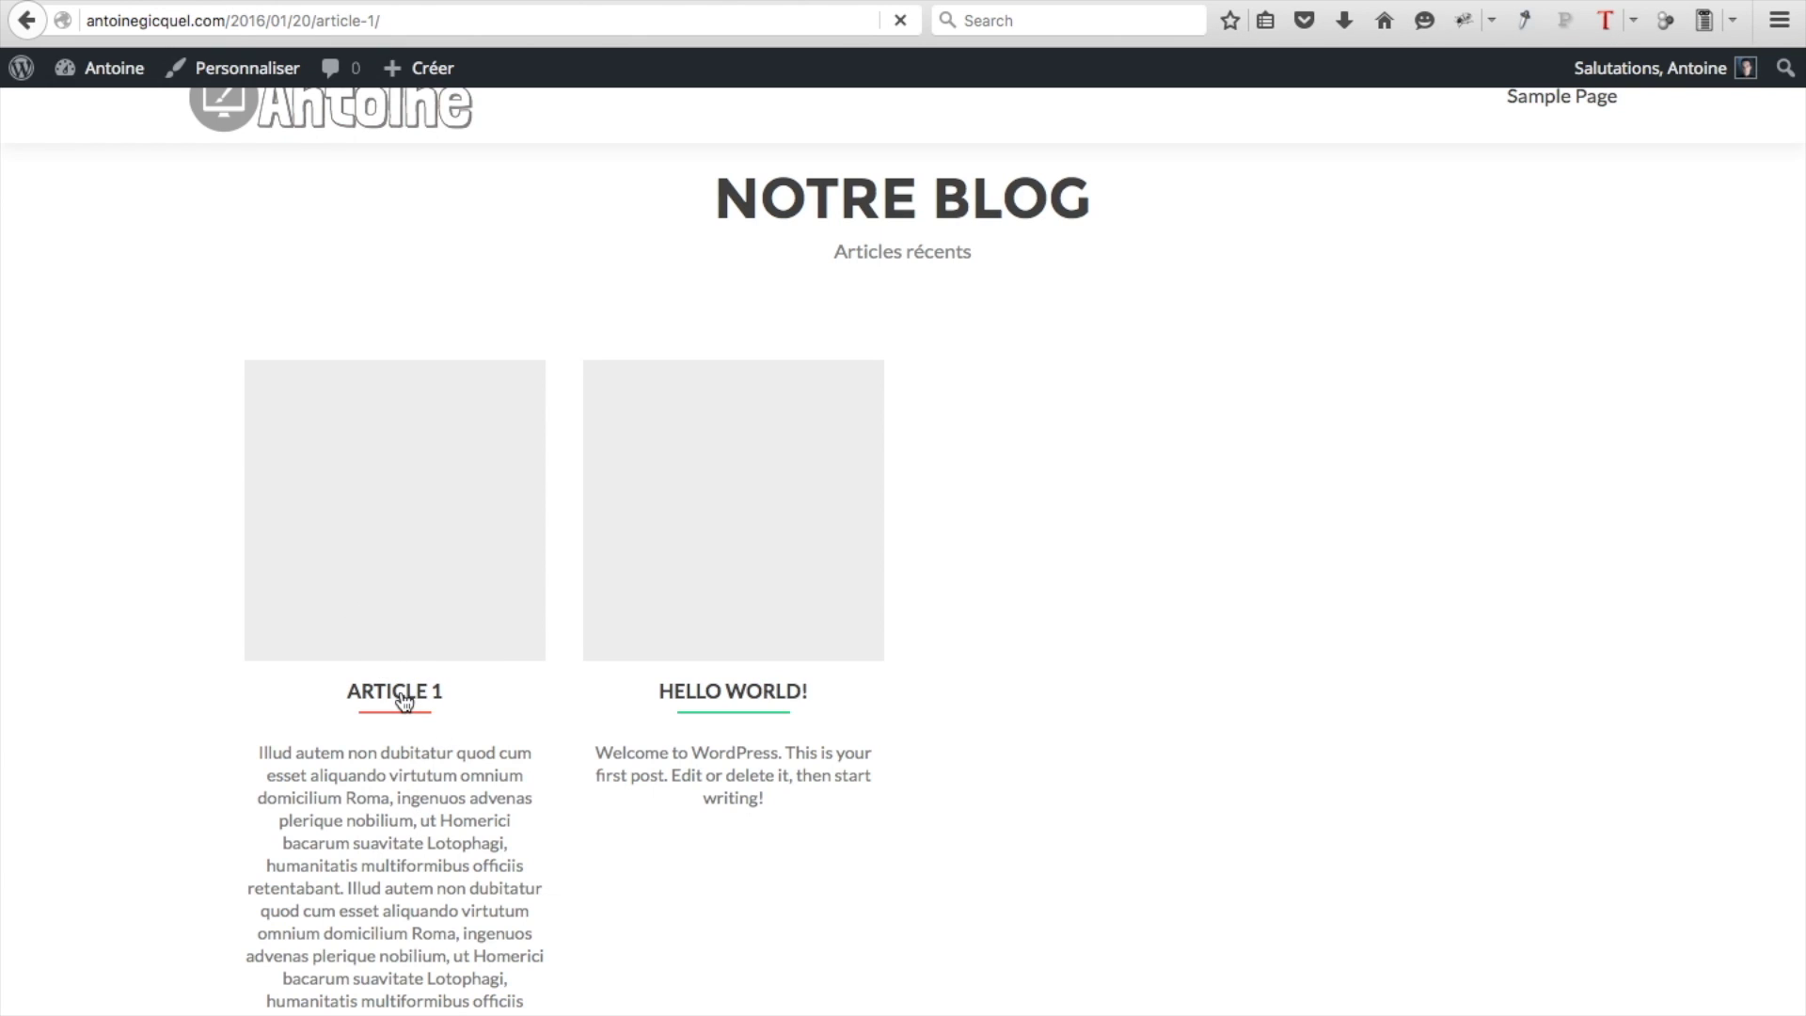
Review the post, return to the home page and reopen Article 1 from Notre Blog
scroll(553, 807, "down", 1)
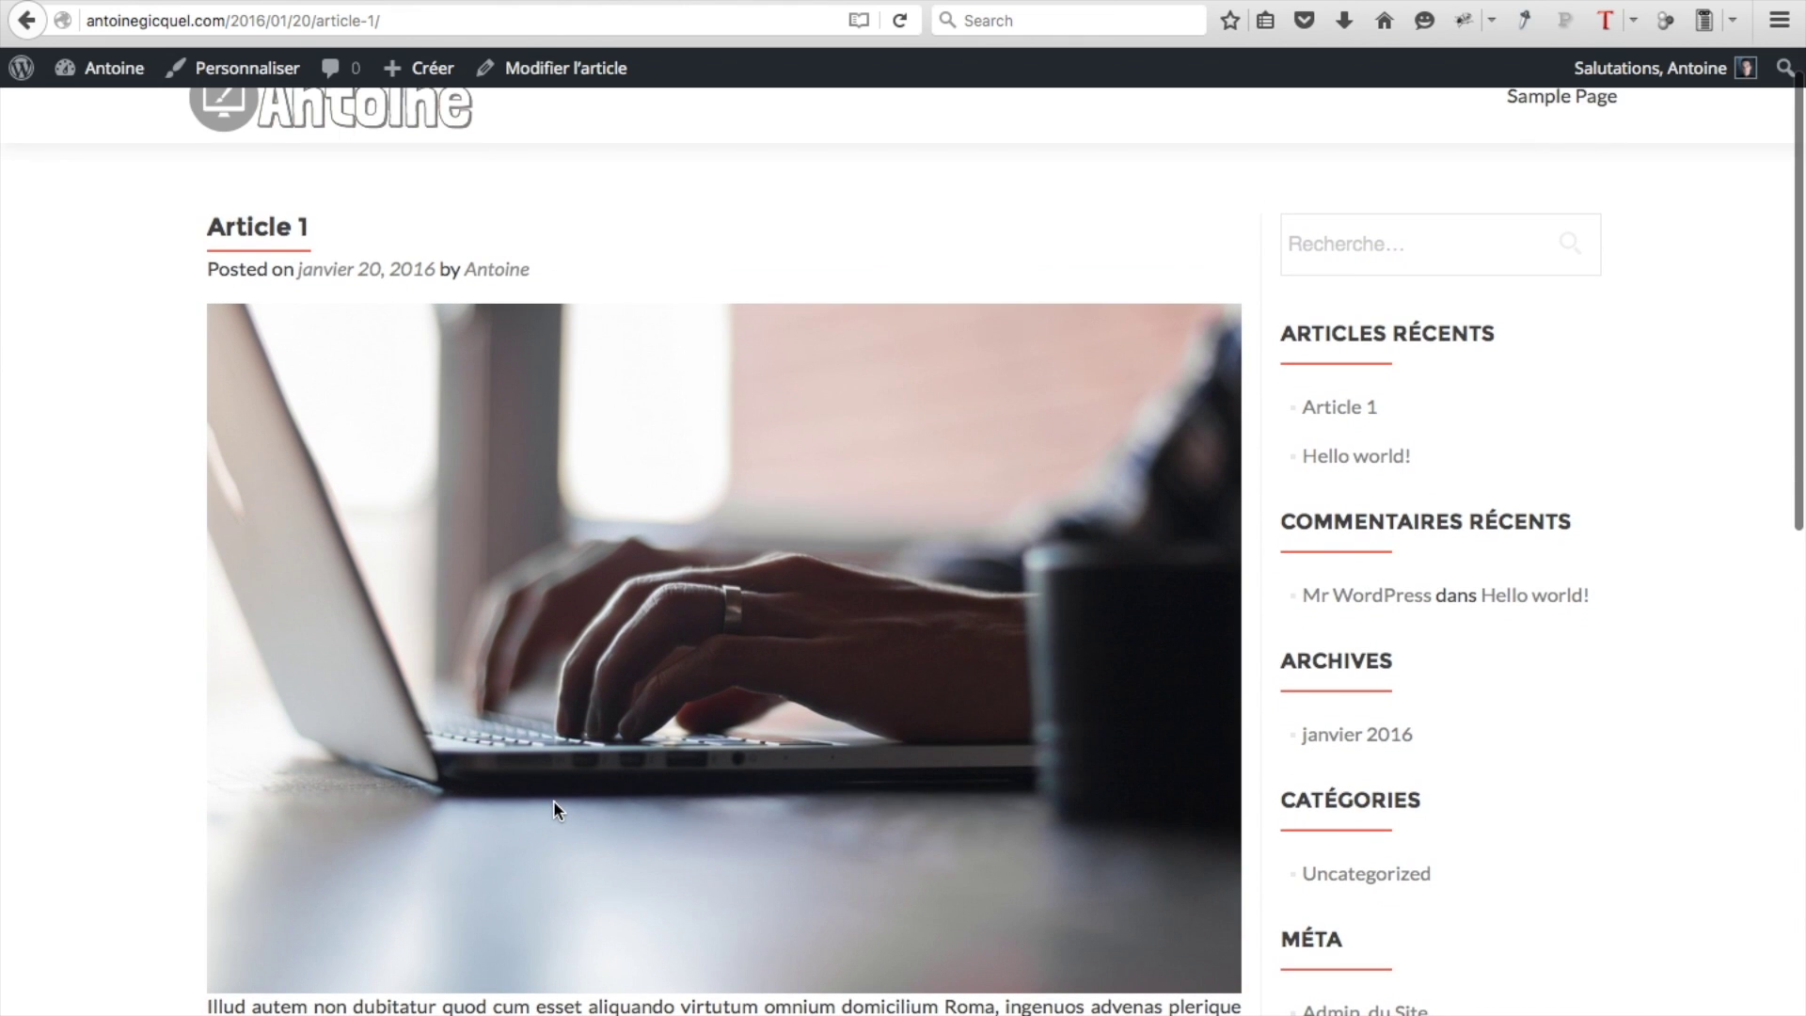
scroll(552, 807, "down", 5)
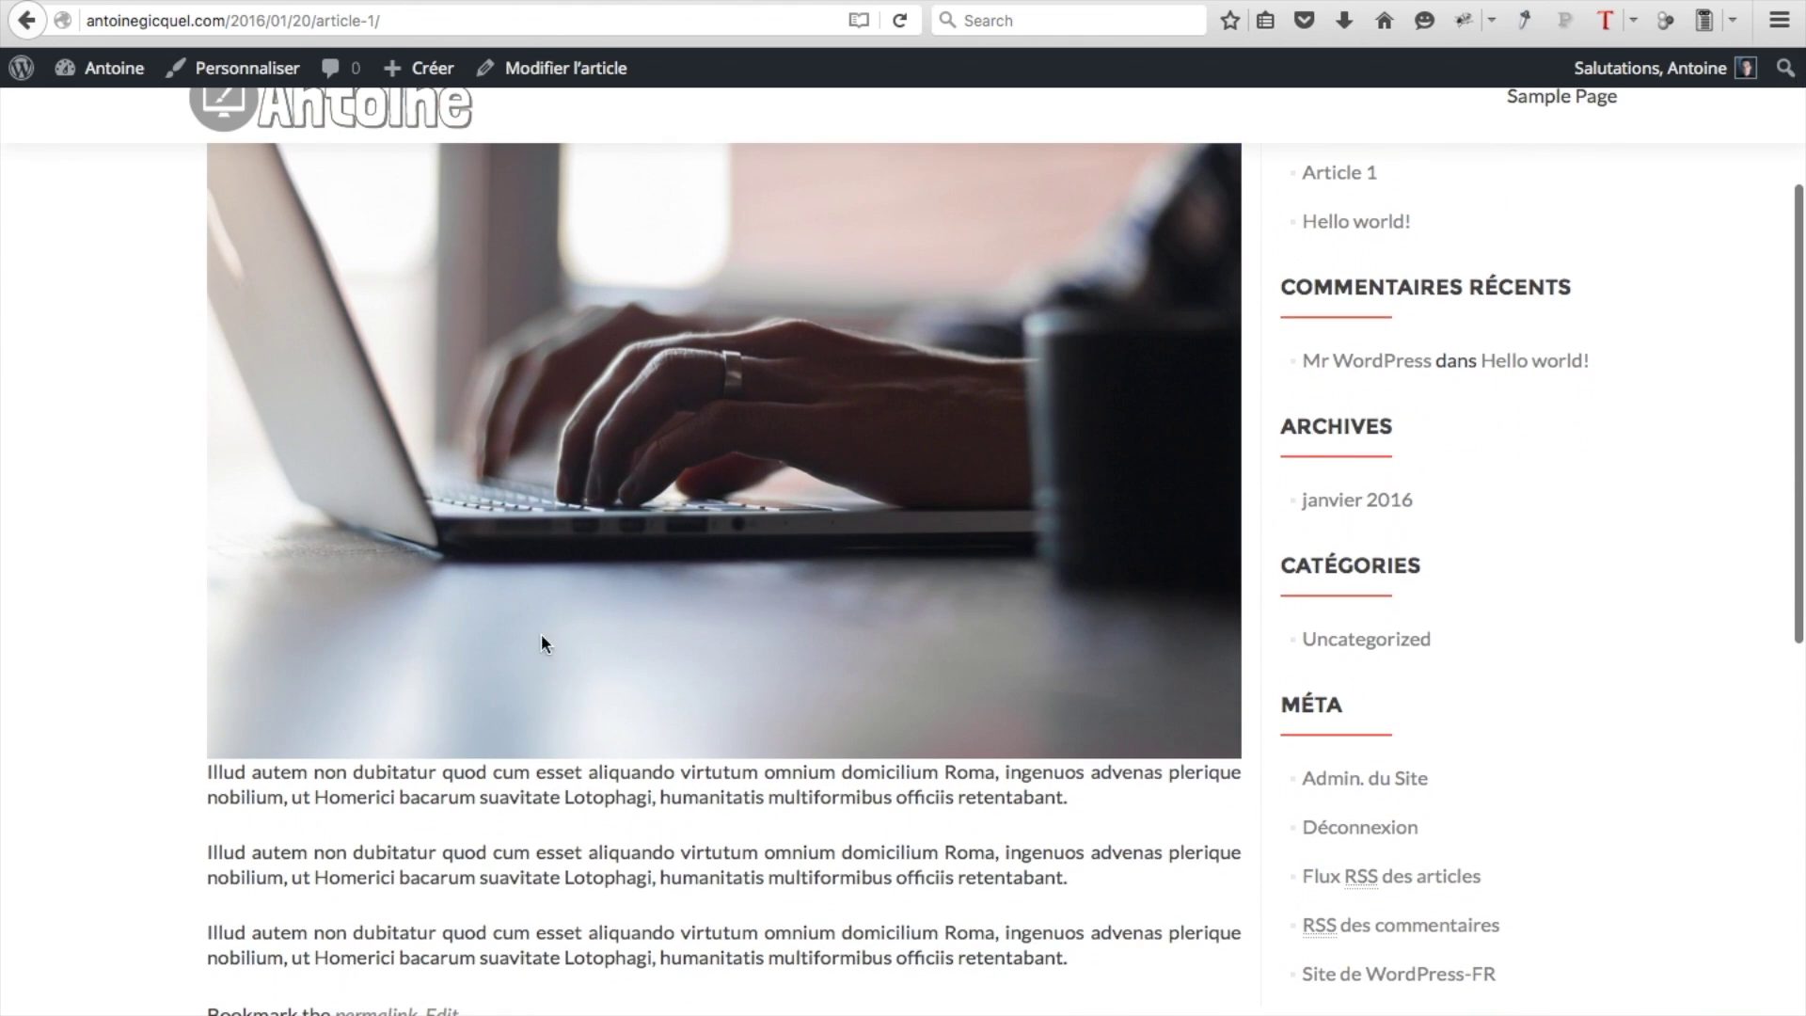
scroll(543, 855, "up", 6)
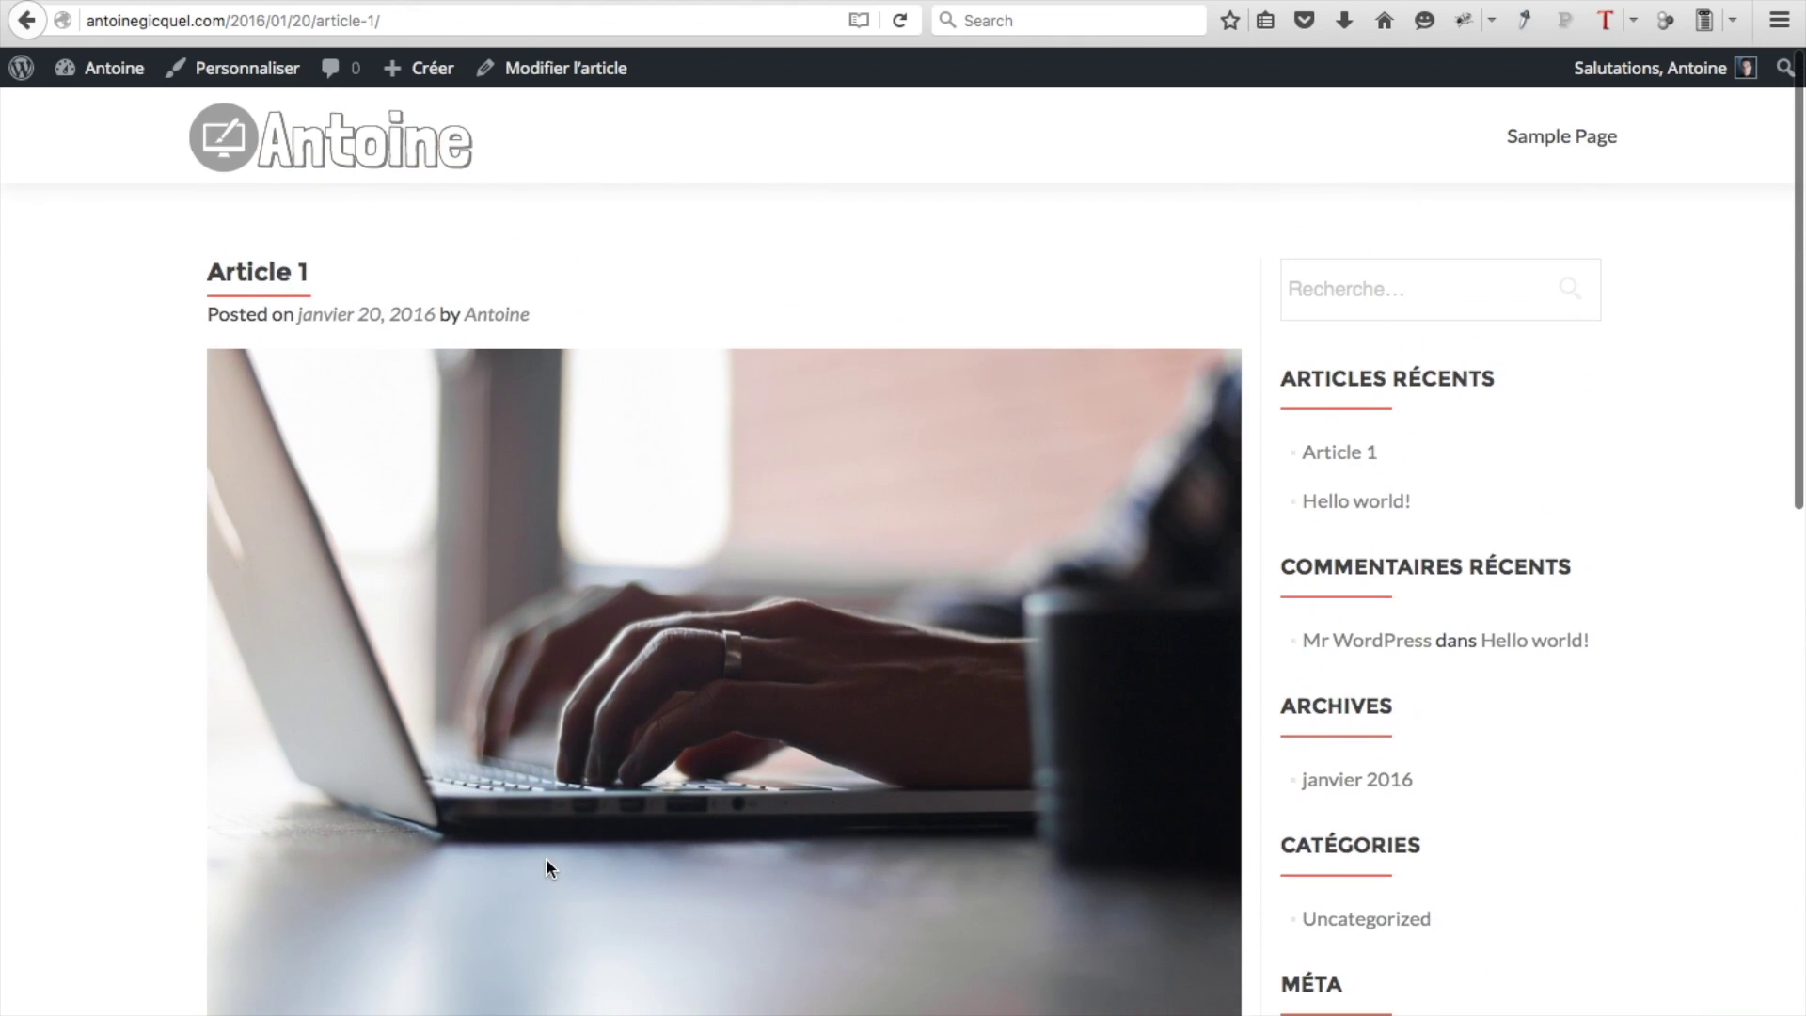
key("super+Left")
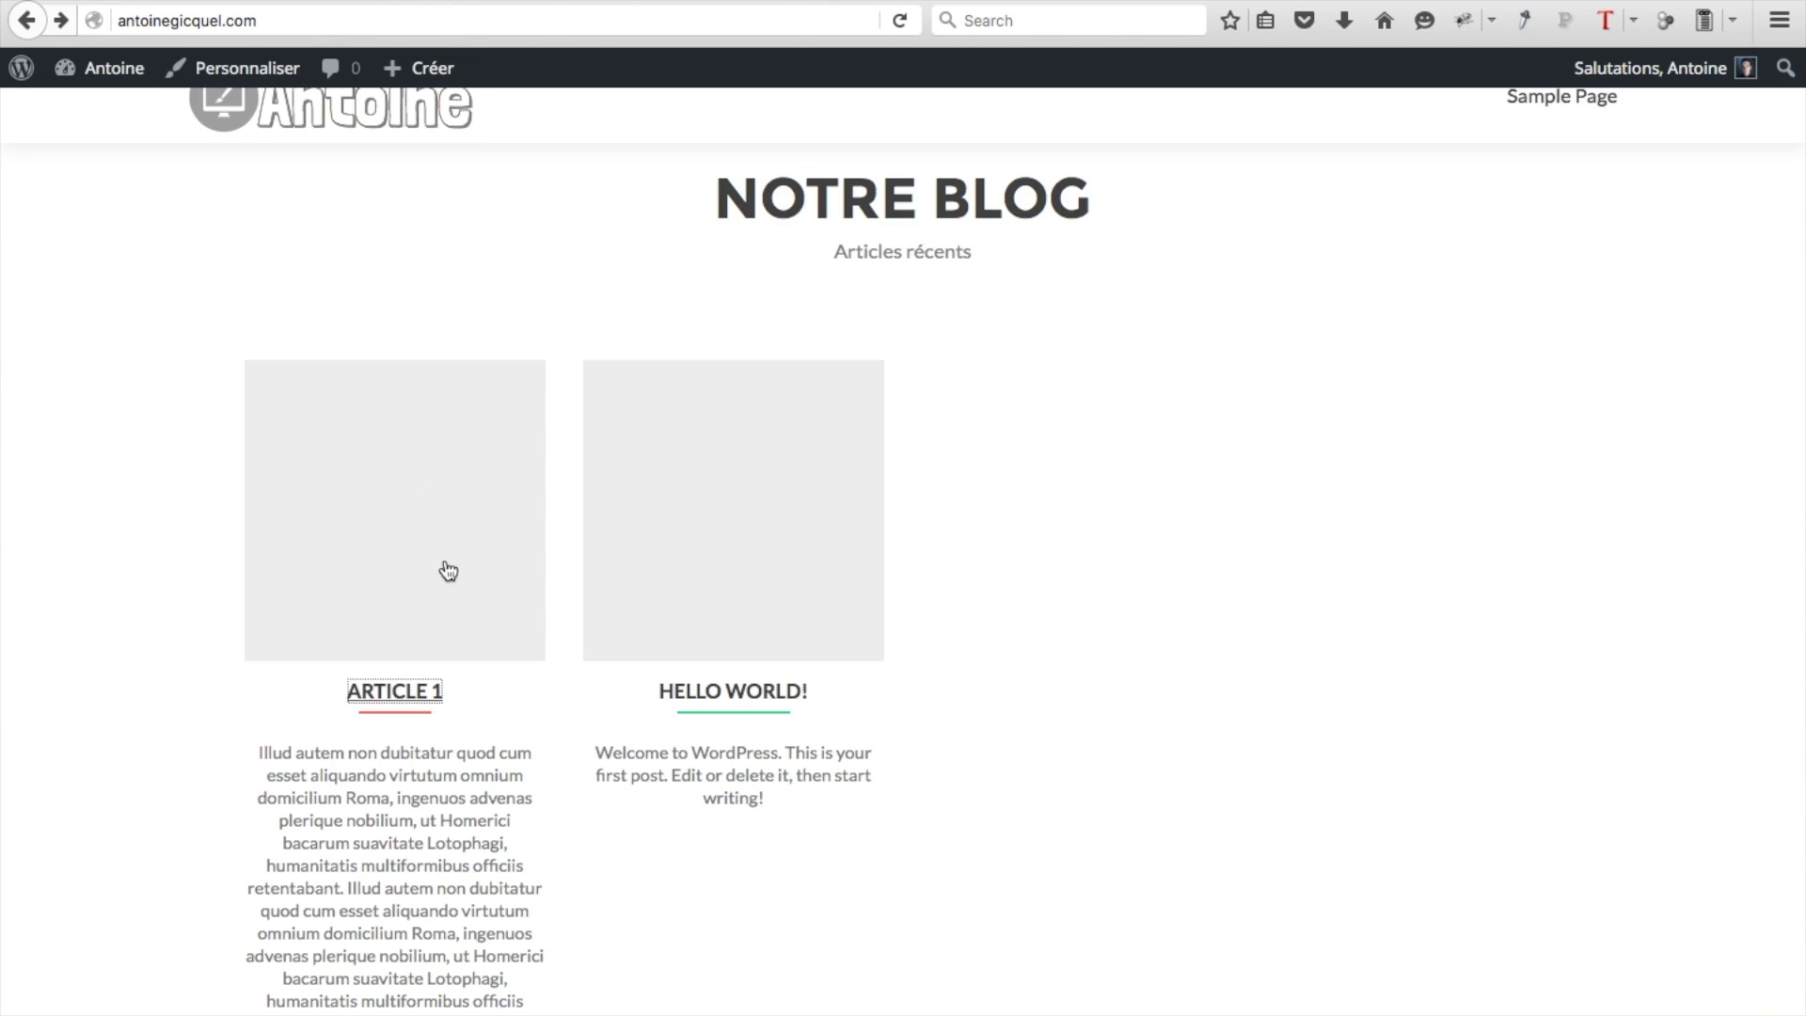
scroll(428, 500, "up", 1)
scroll(425, 489, "up", 5)
scroll(425, 489, "down", 8)
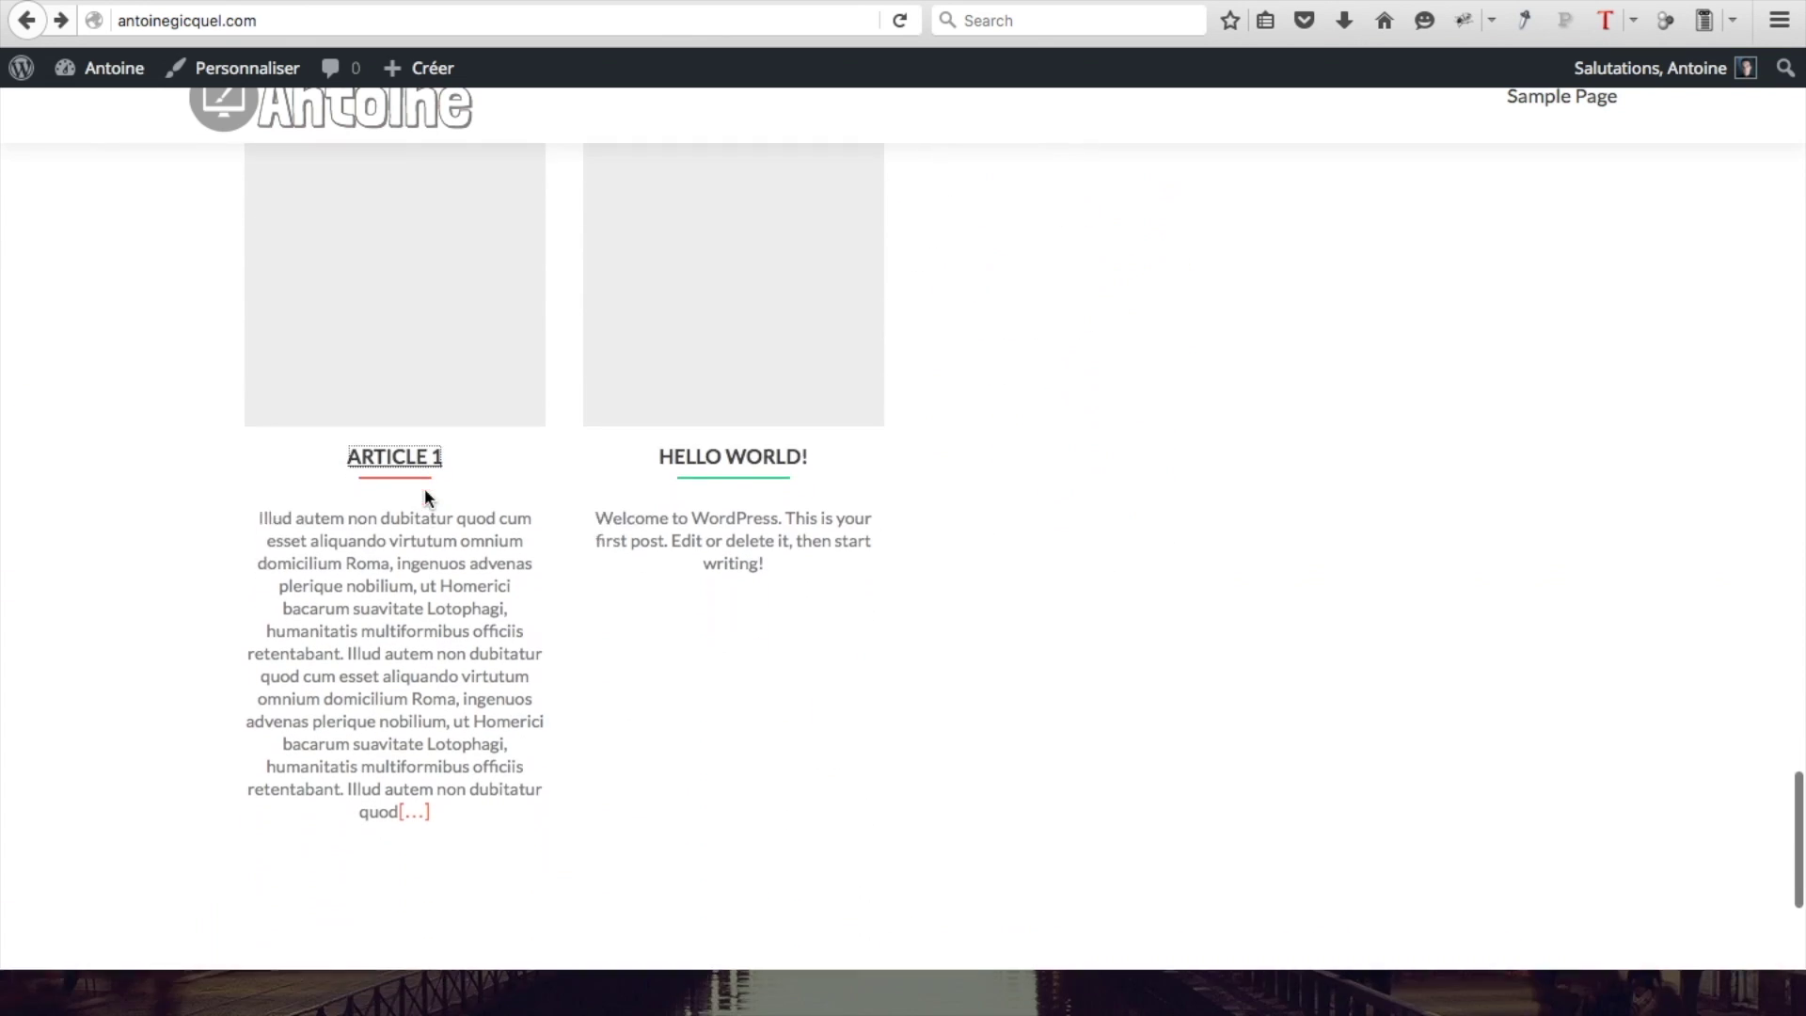
scroll(426, 489, "up", 1)
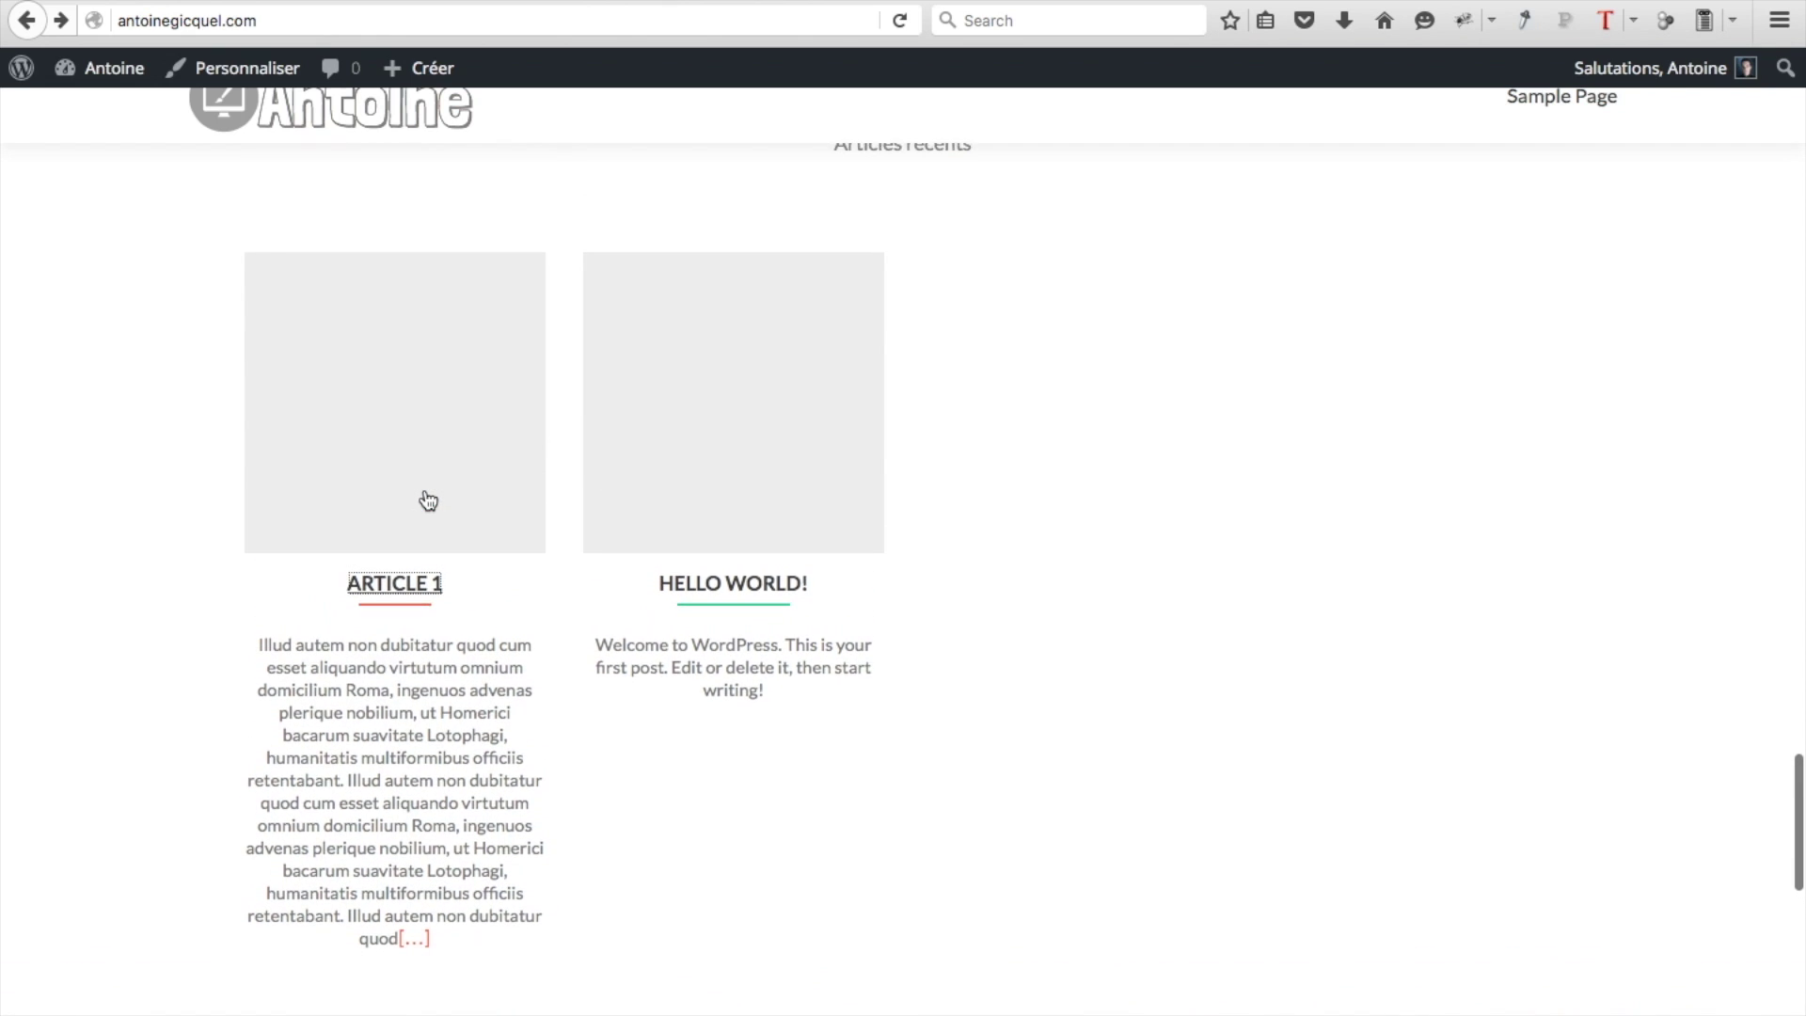
left_click(407, 524)
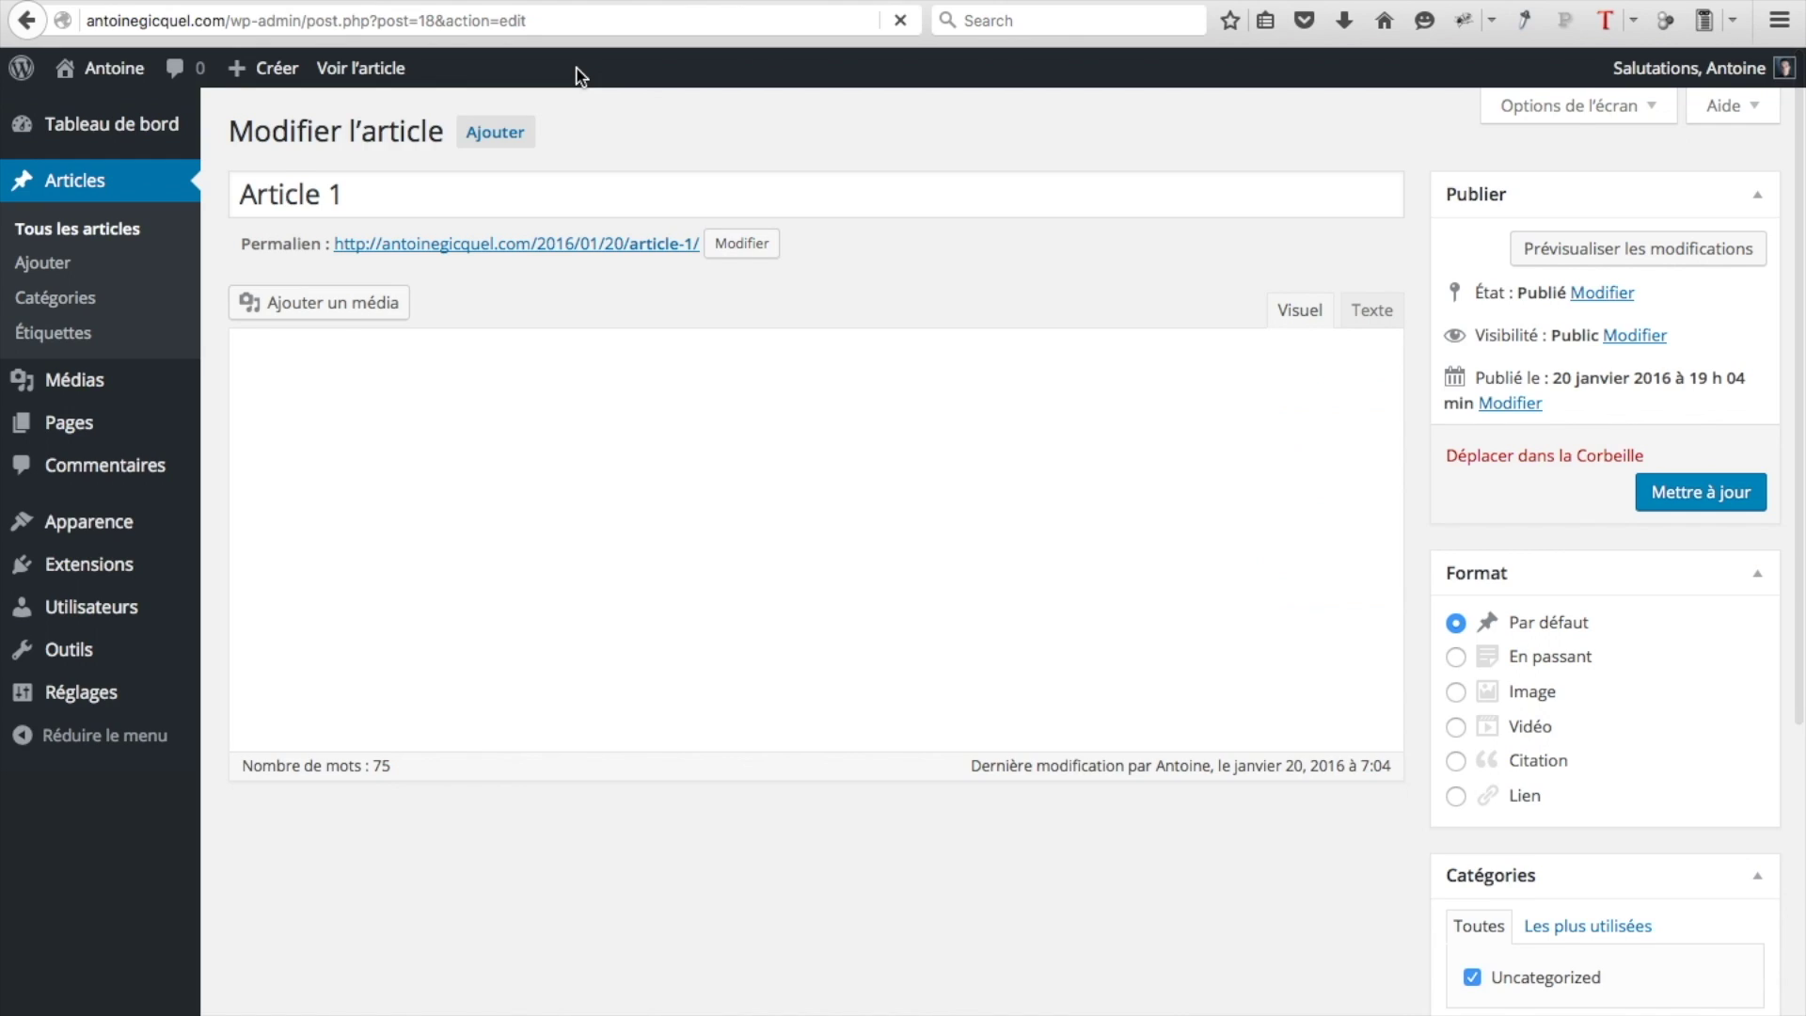
Set the hands-on-laptop photo as Article 1's featured image and save with Mettre à jour
scroll(1494, 809, "down", 5)
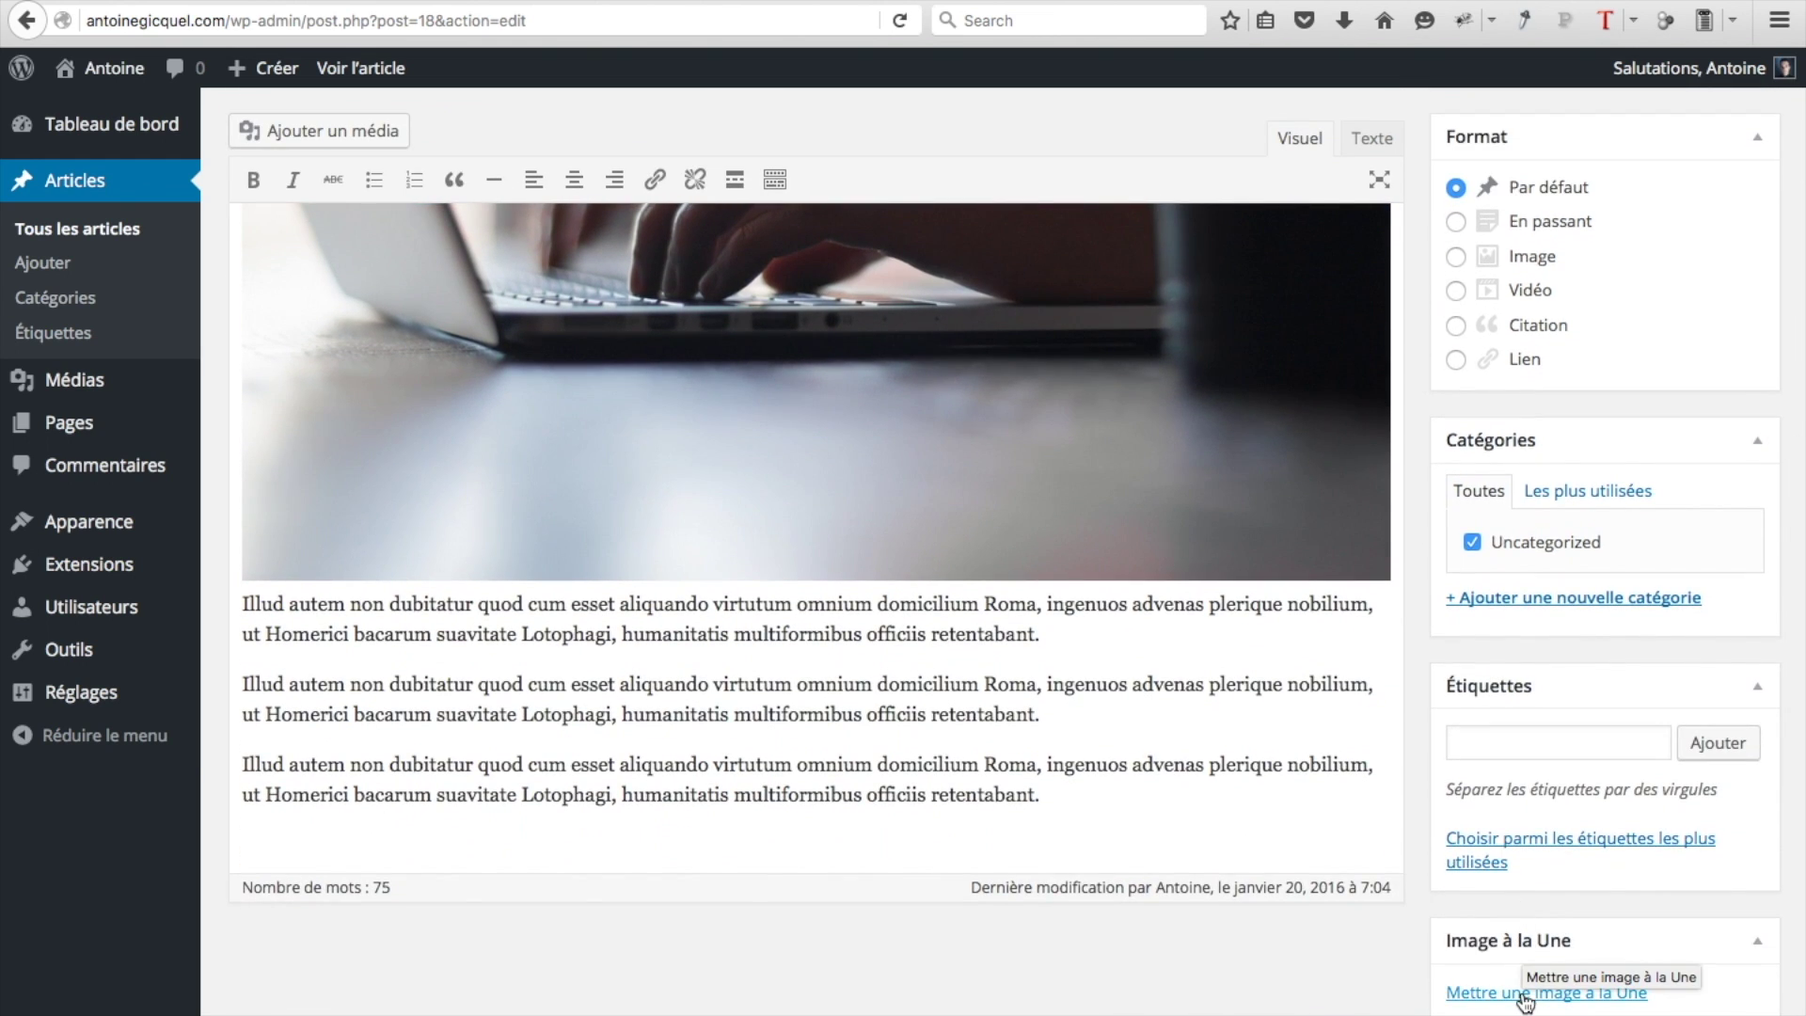
left_click(1524, 997)
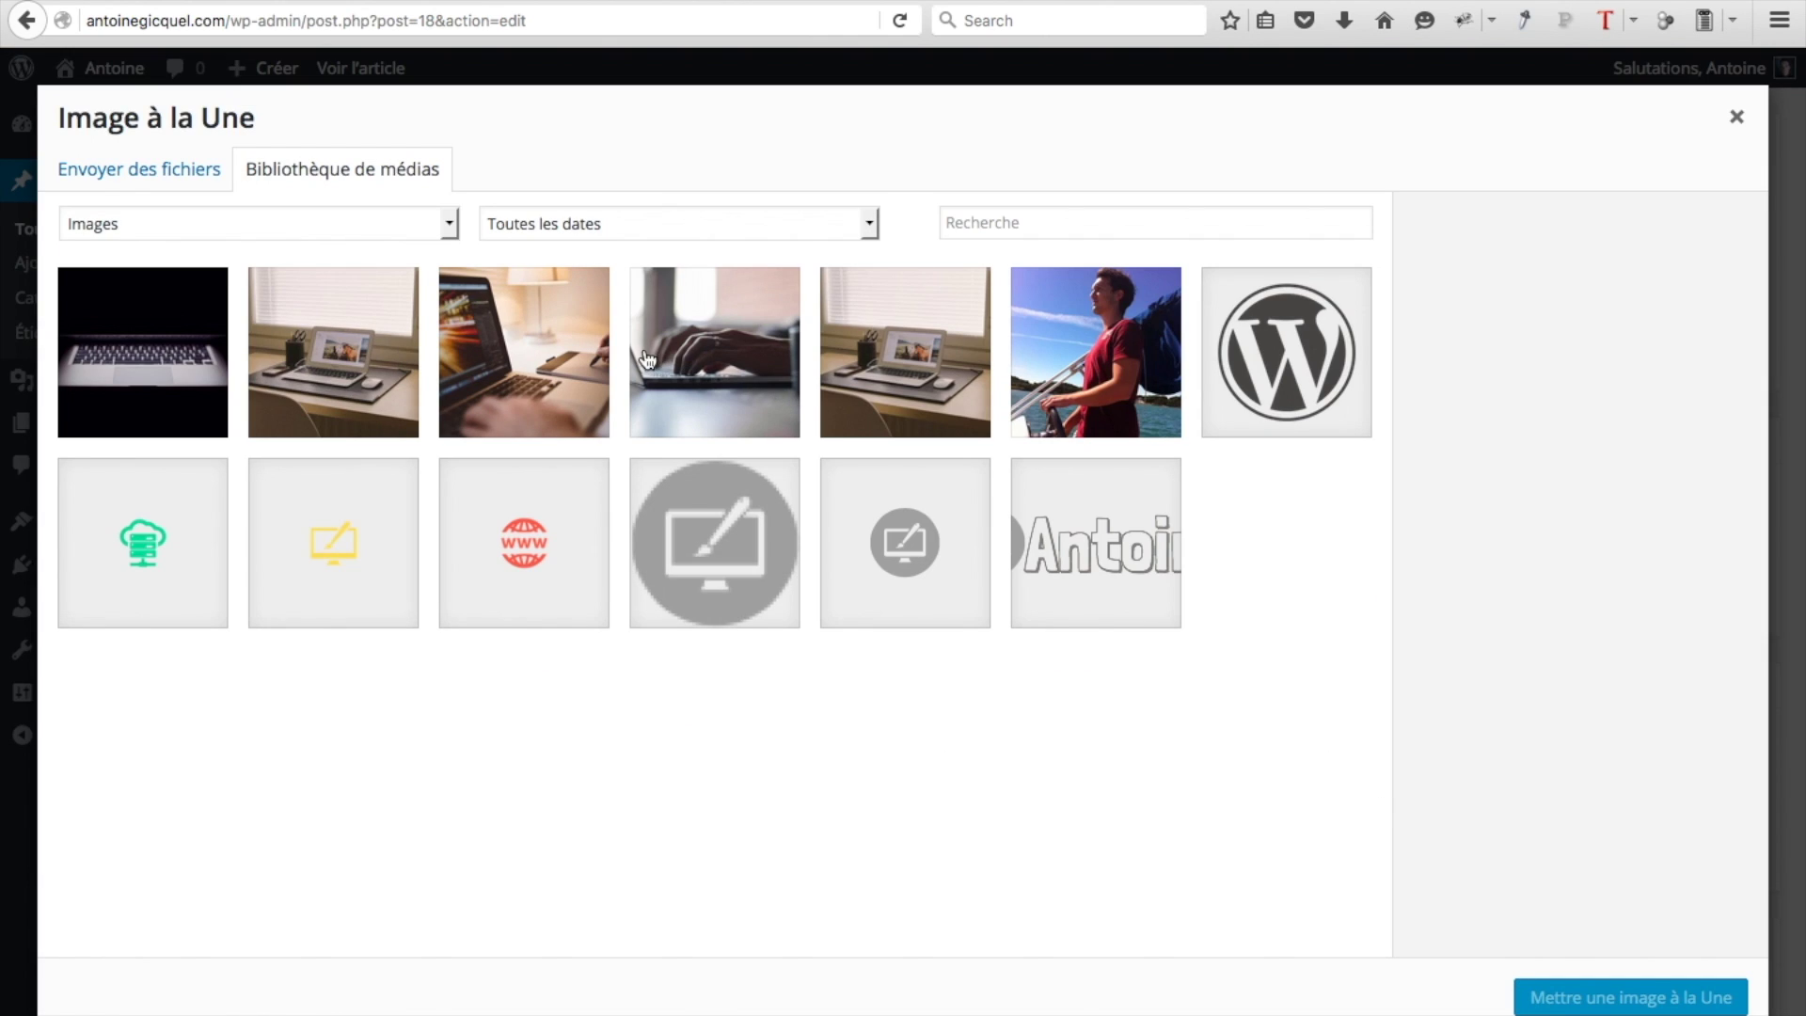
left_click(642, 356)
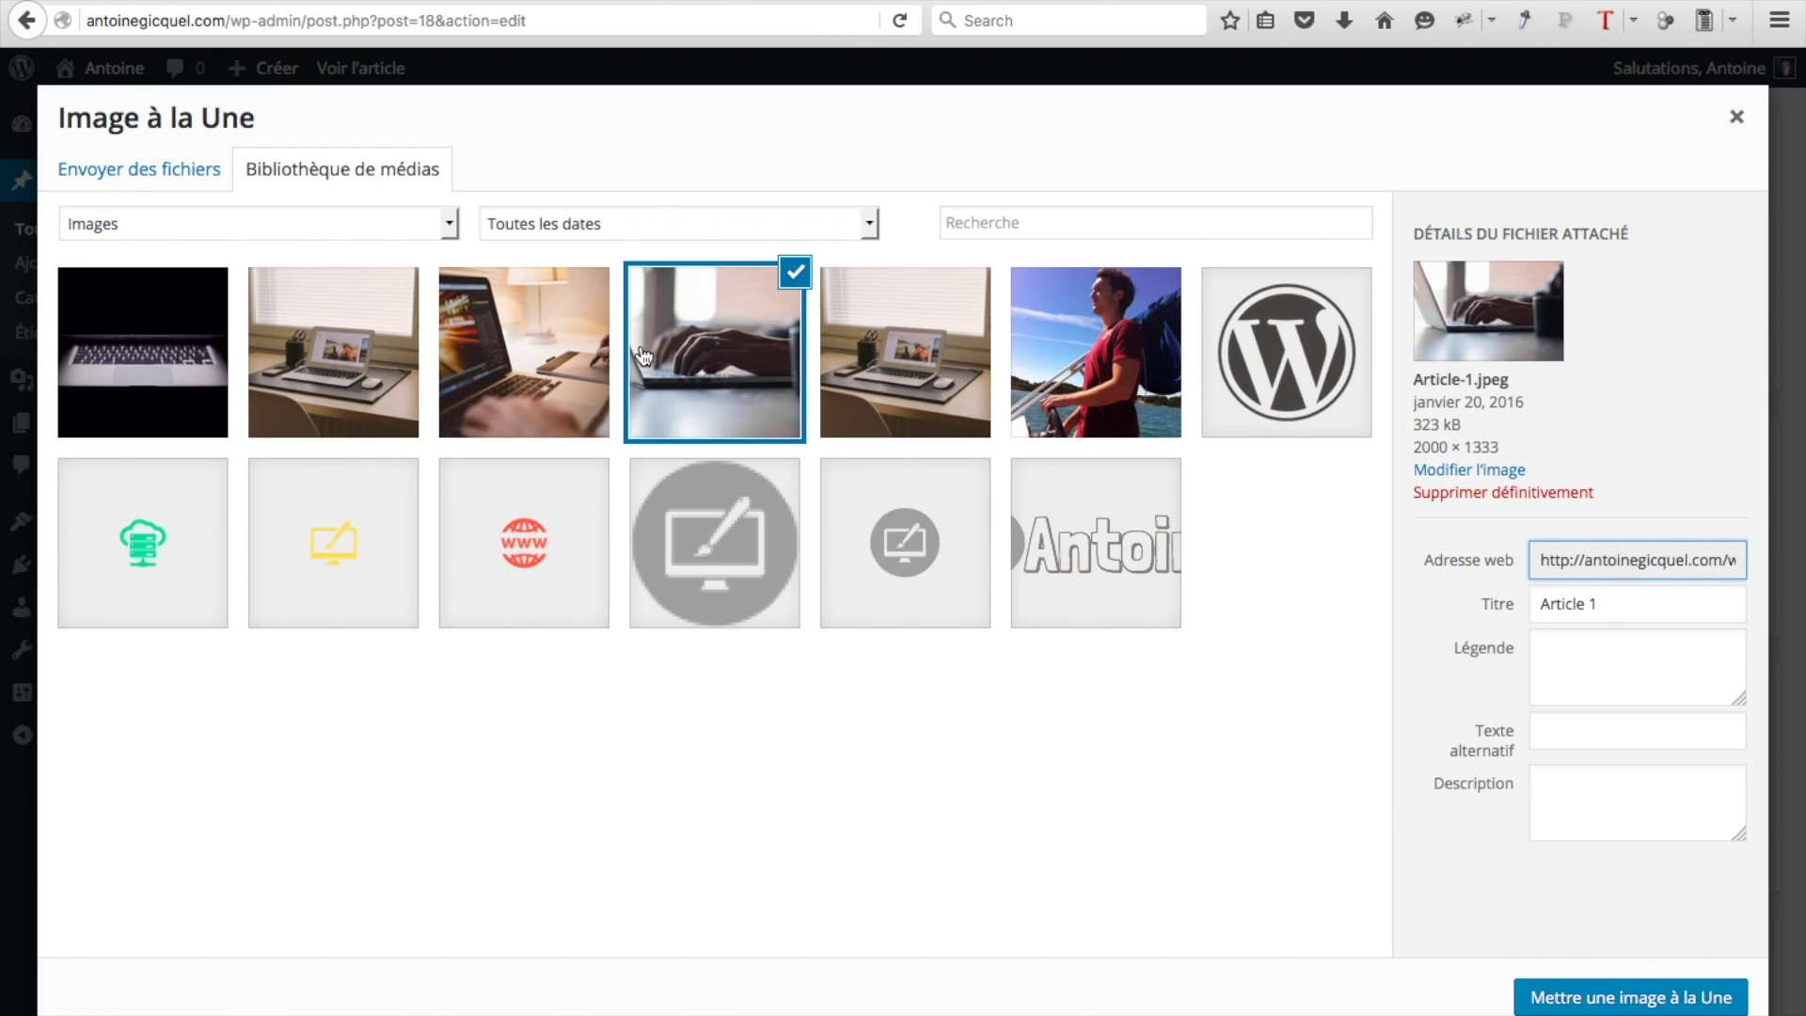
left_click(1584, 999)
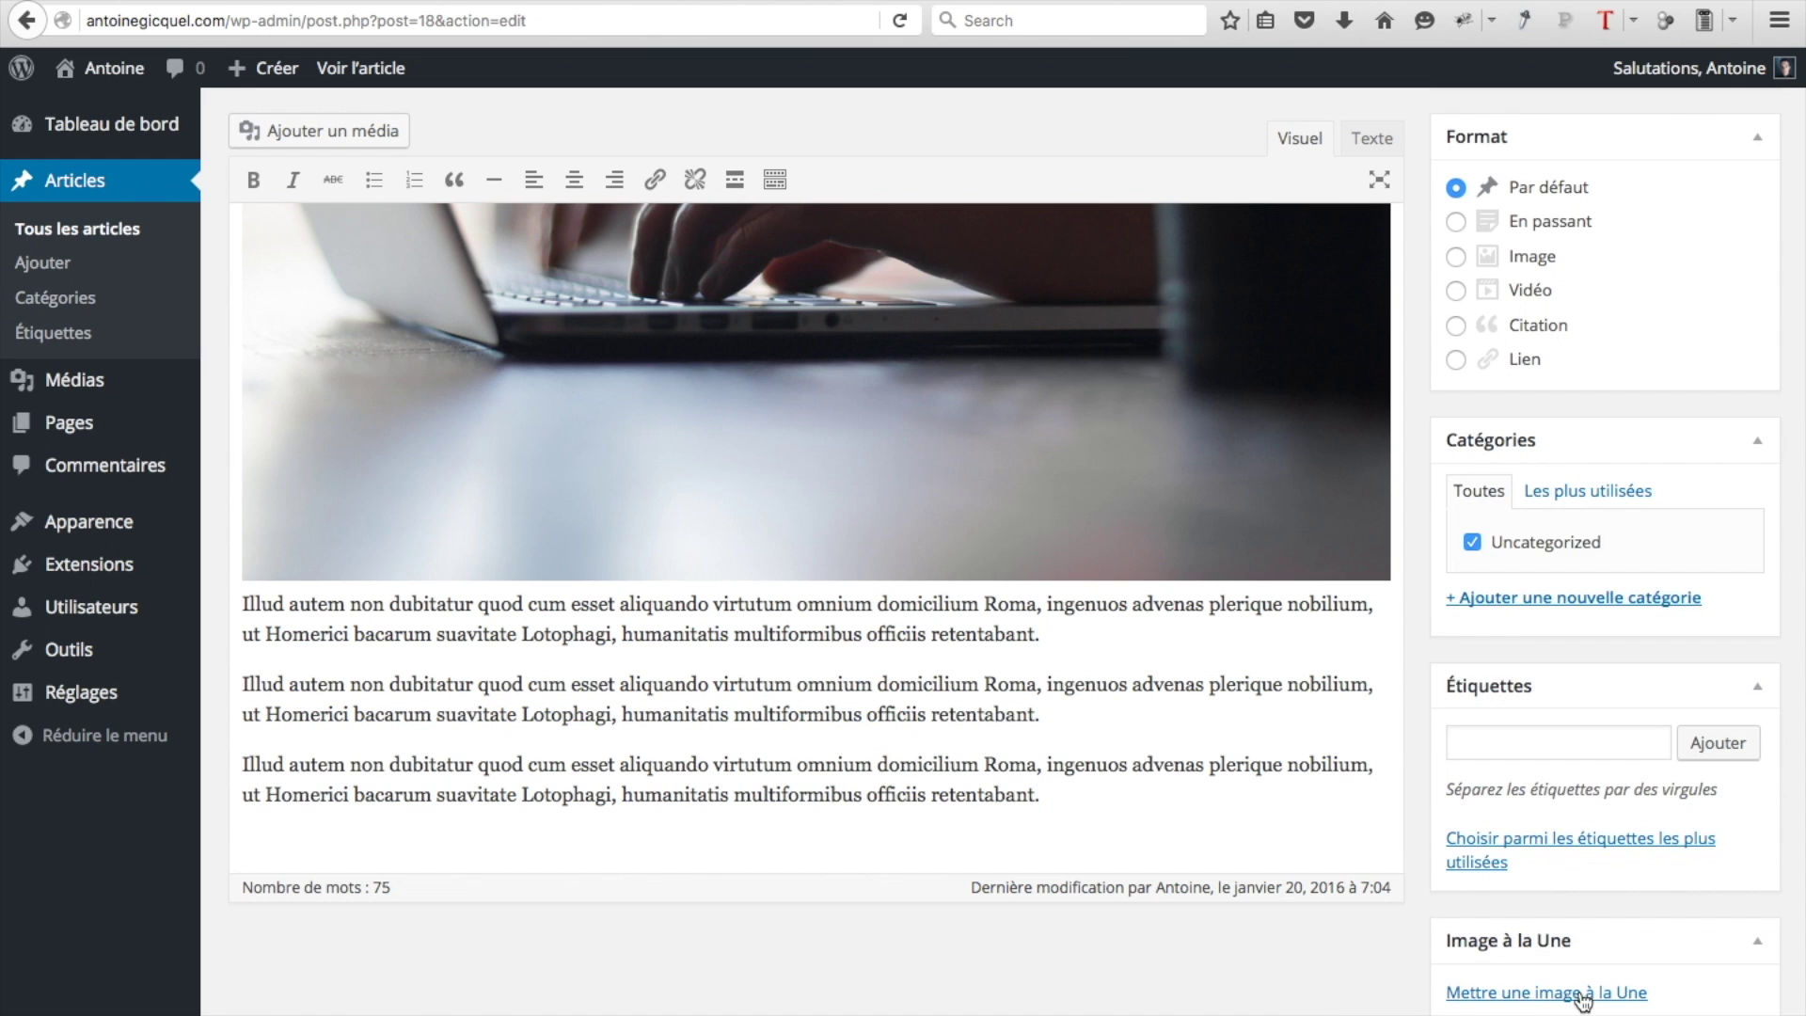
scroll(1673, 591, "up", 8)
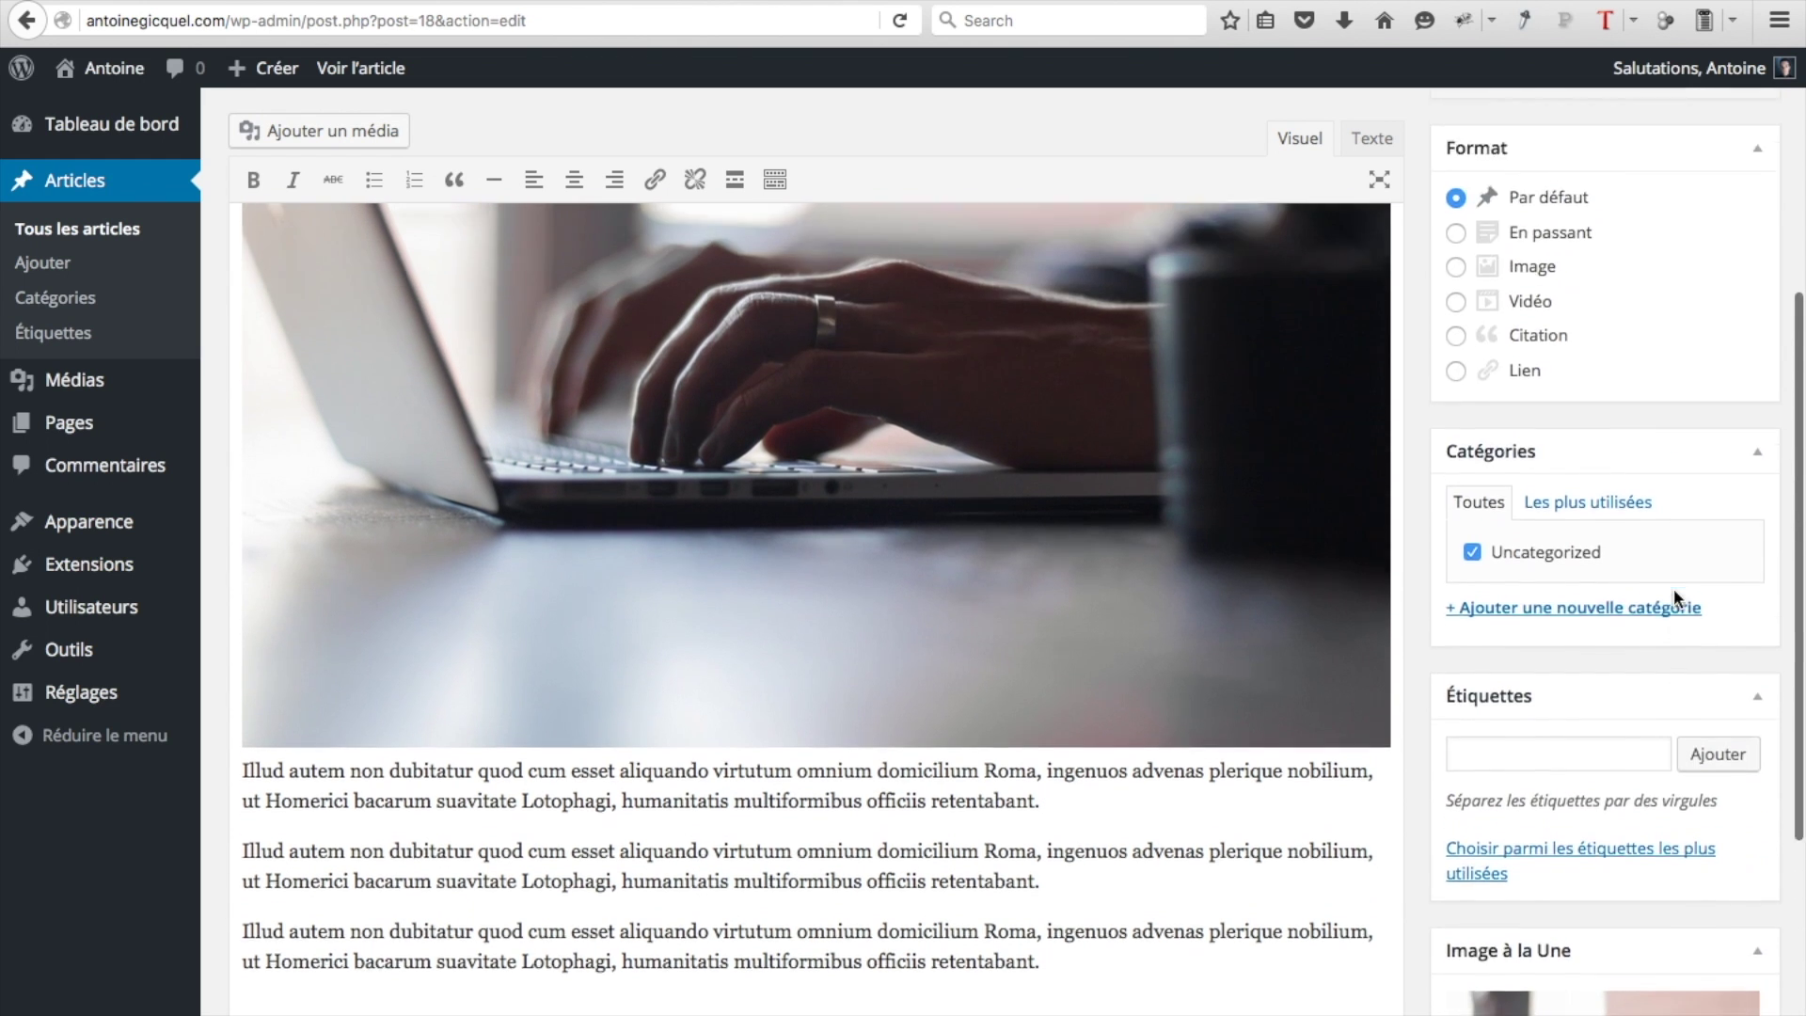
left_click(1693, 436)
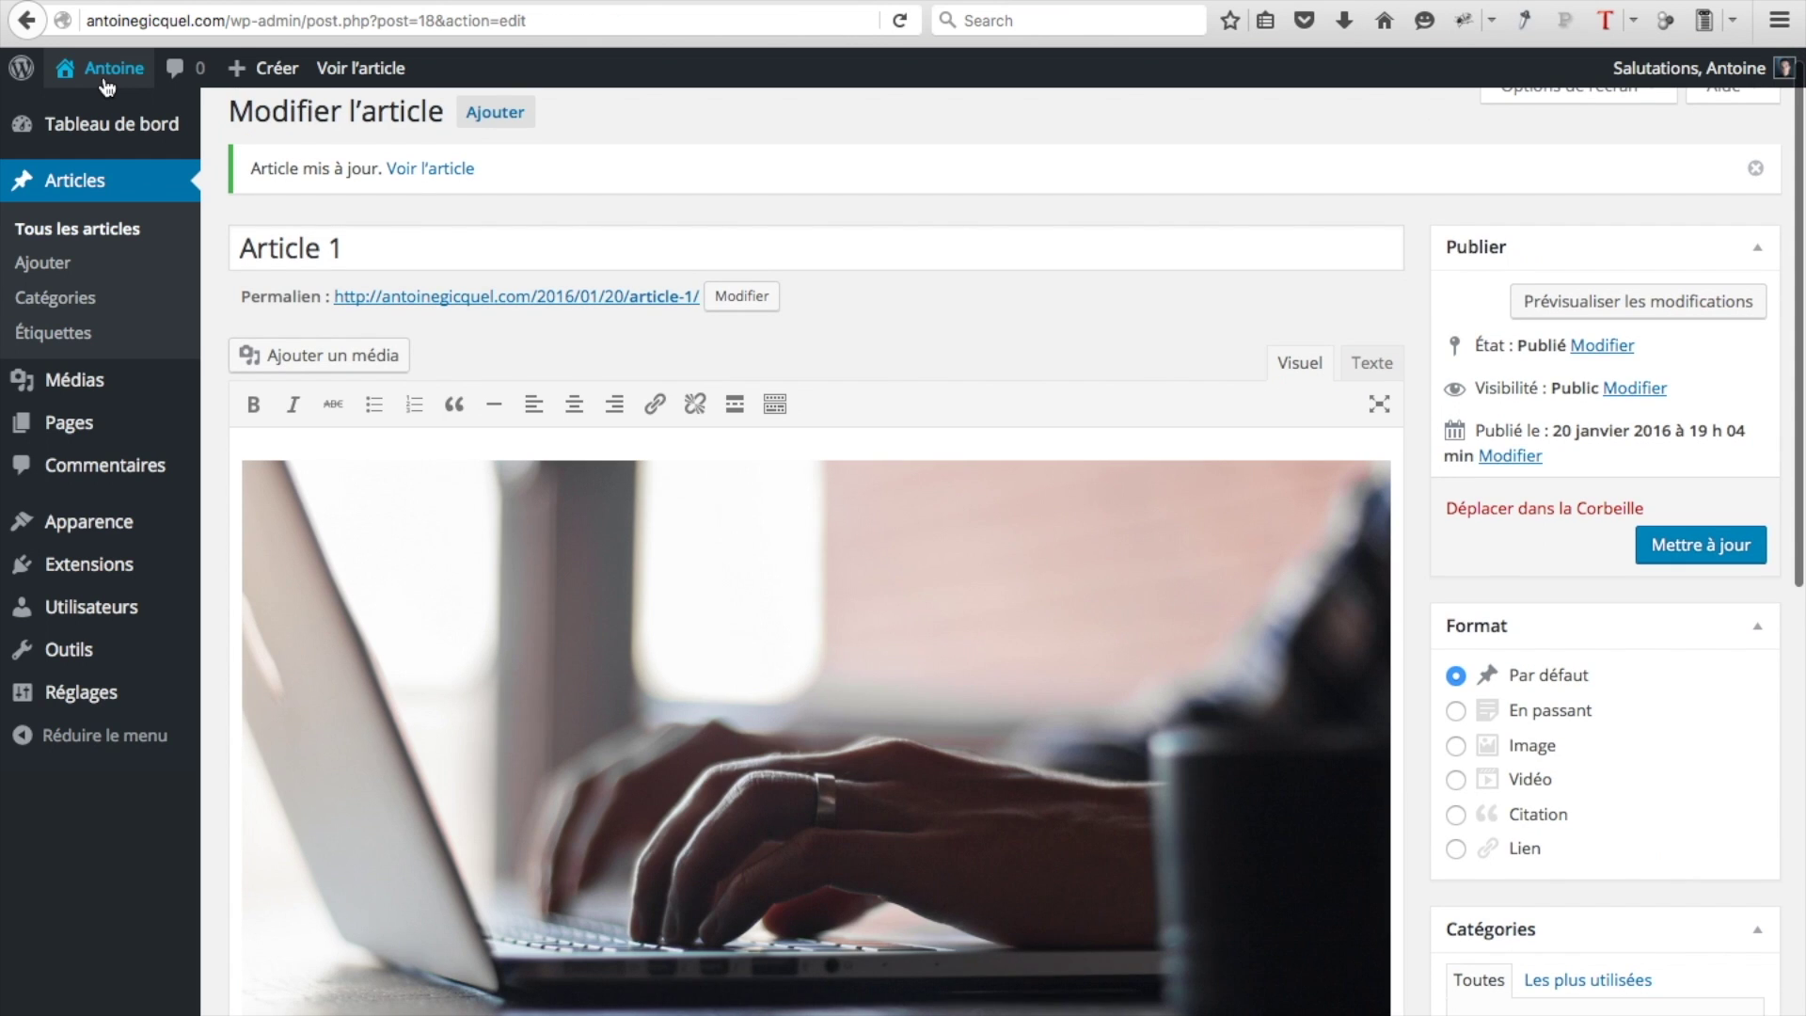
Check the live front page's Notre Blog section
left_click(106, 84)
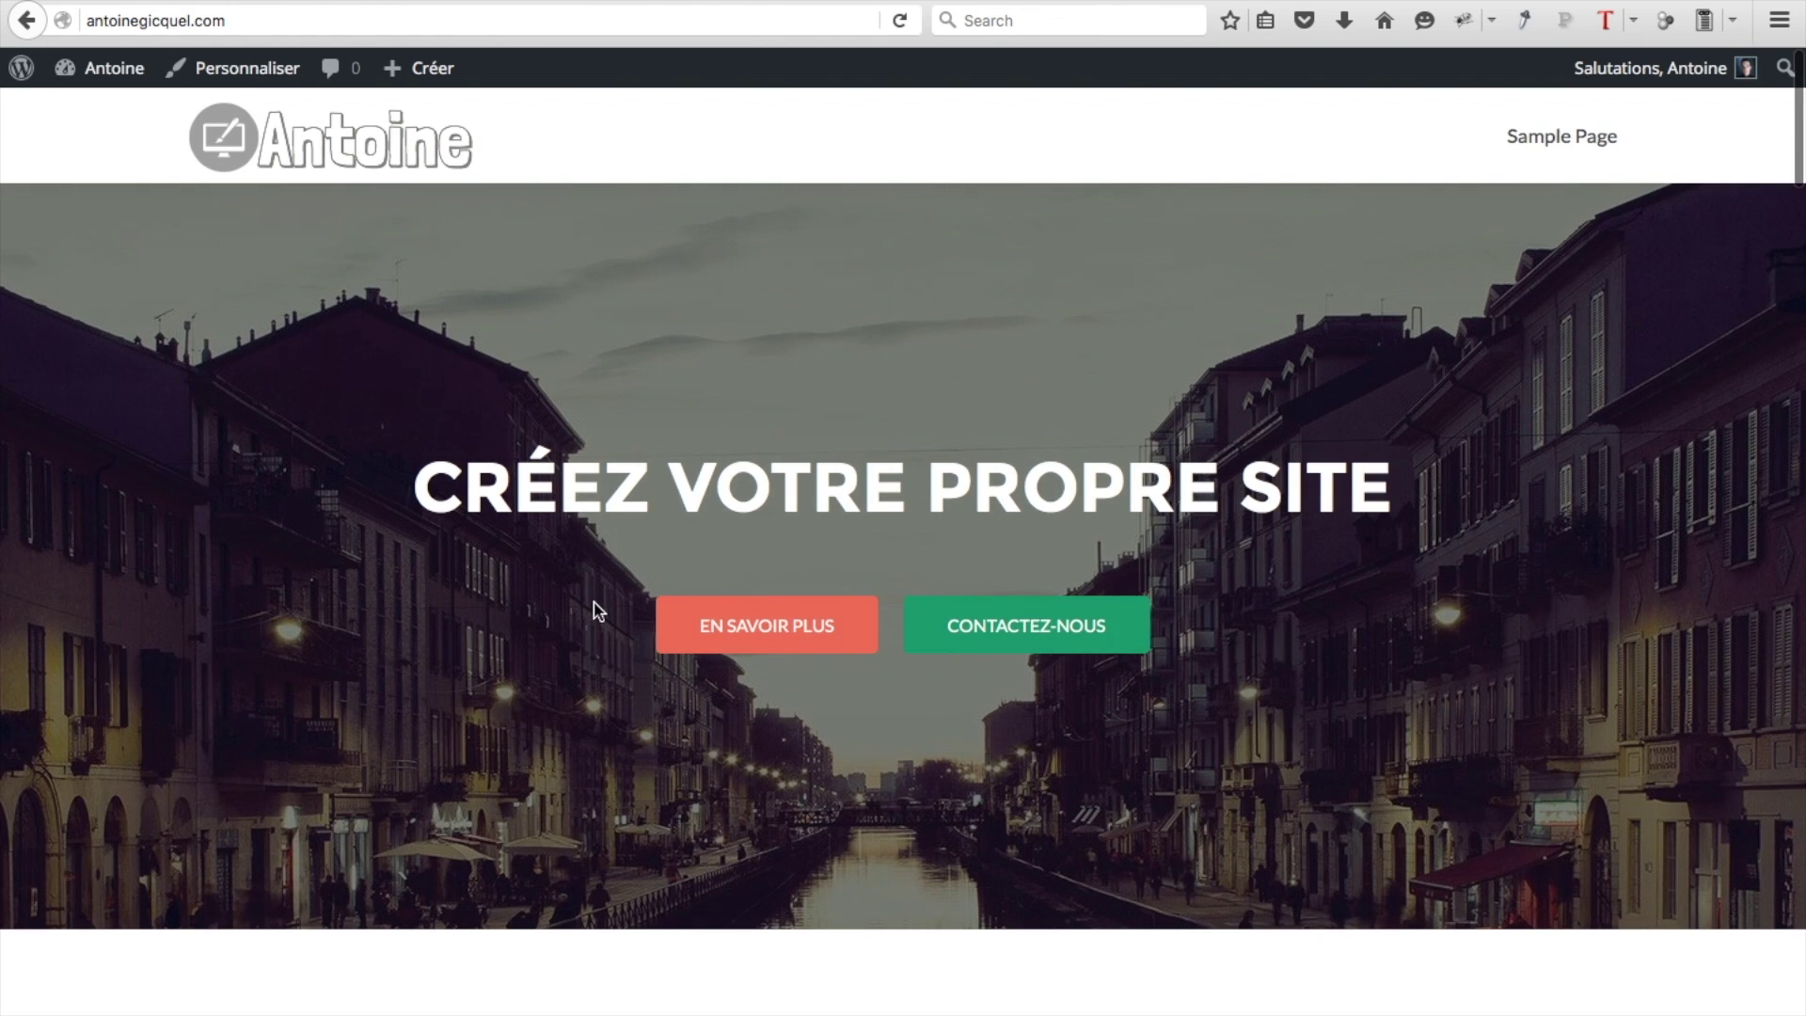
scroll(593, 602, "down", 15)
scroll(595, 606, "down", 10)
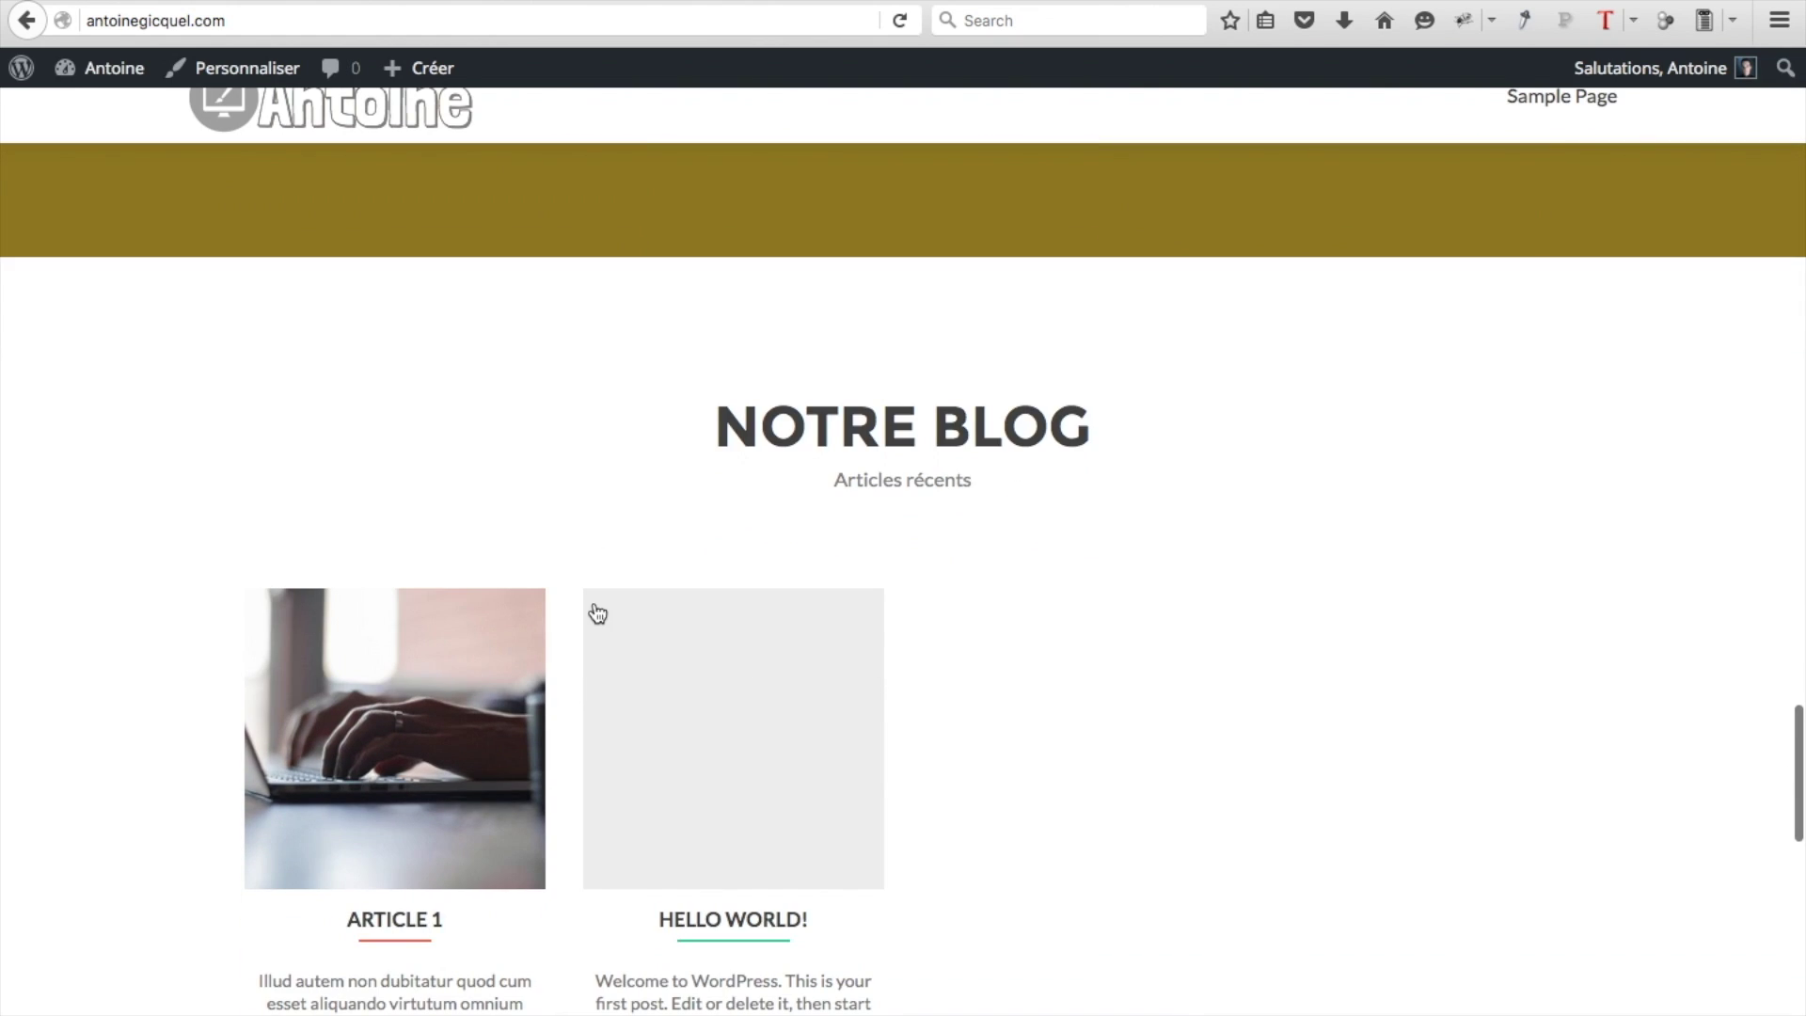
scroll(597, 613, "down", 2)
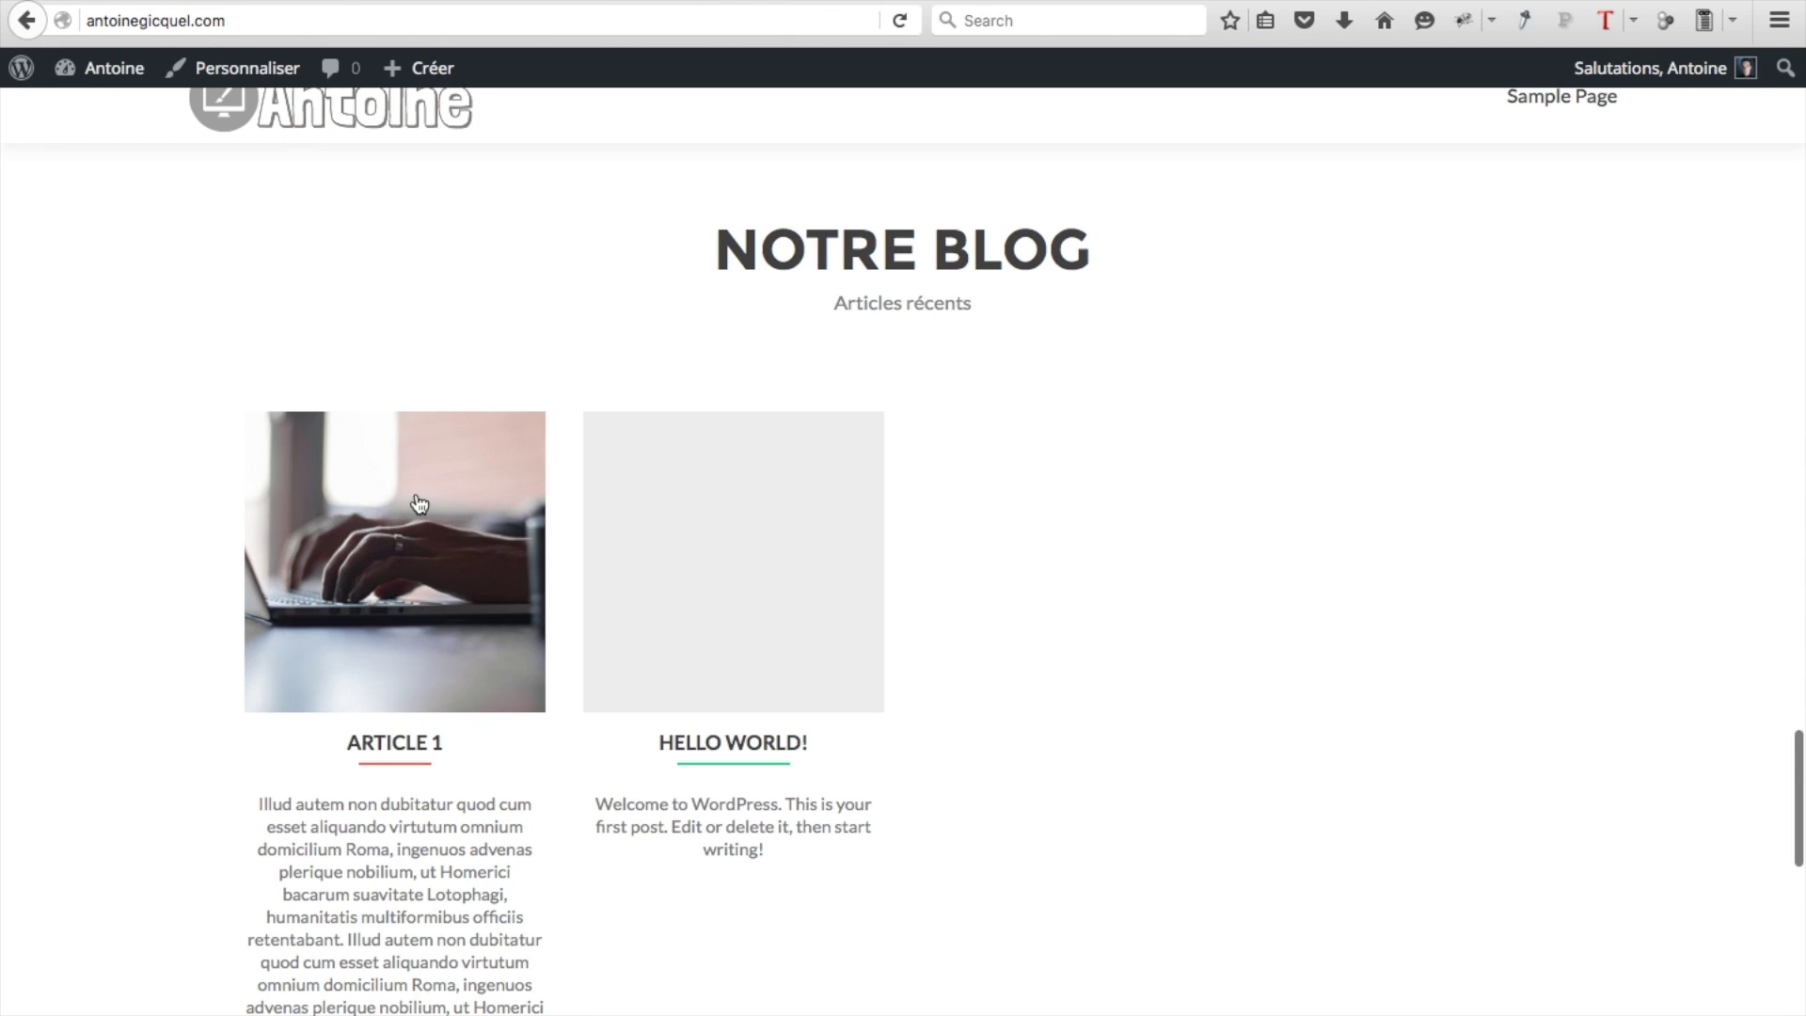
scroll(1048, 533, "down", 1)
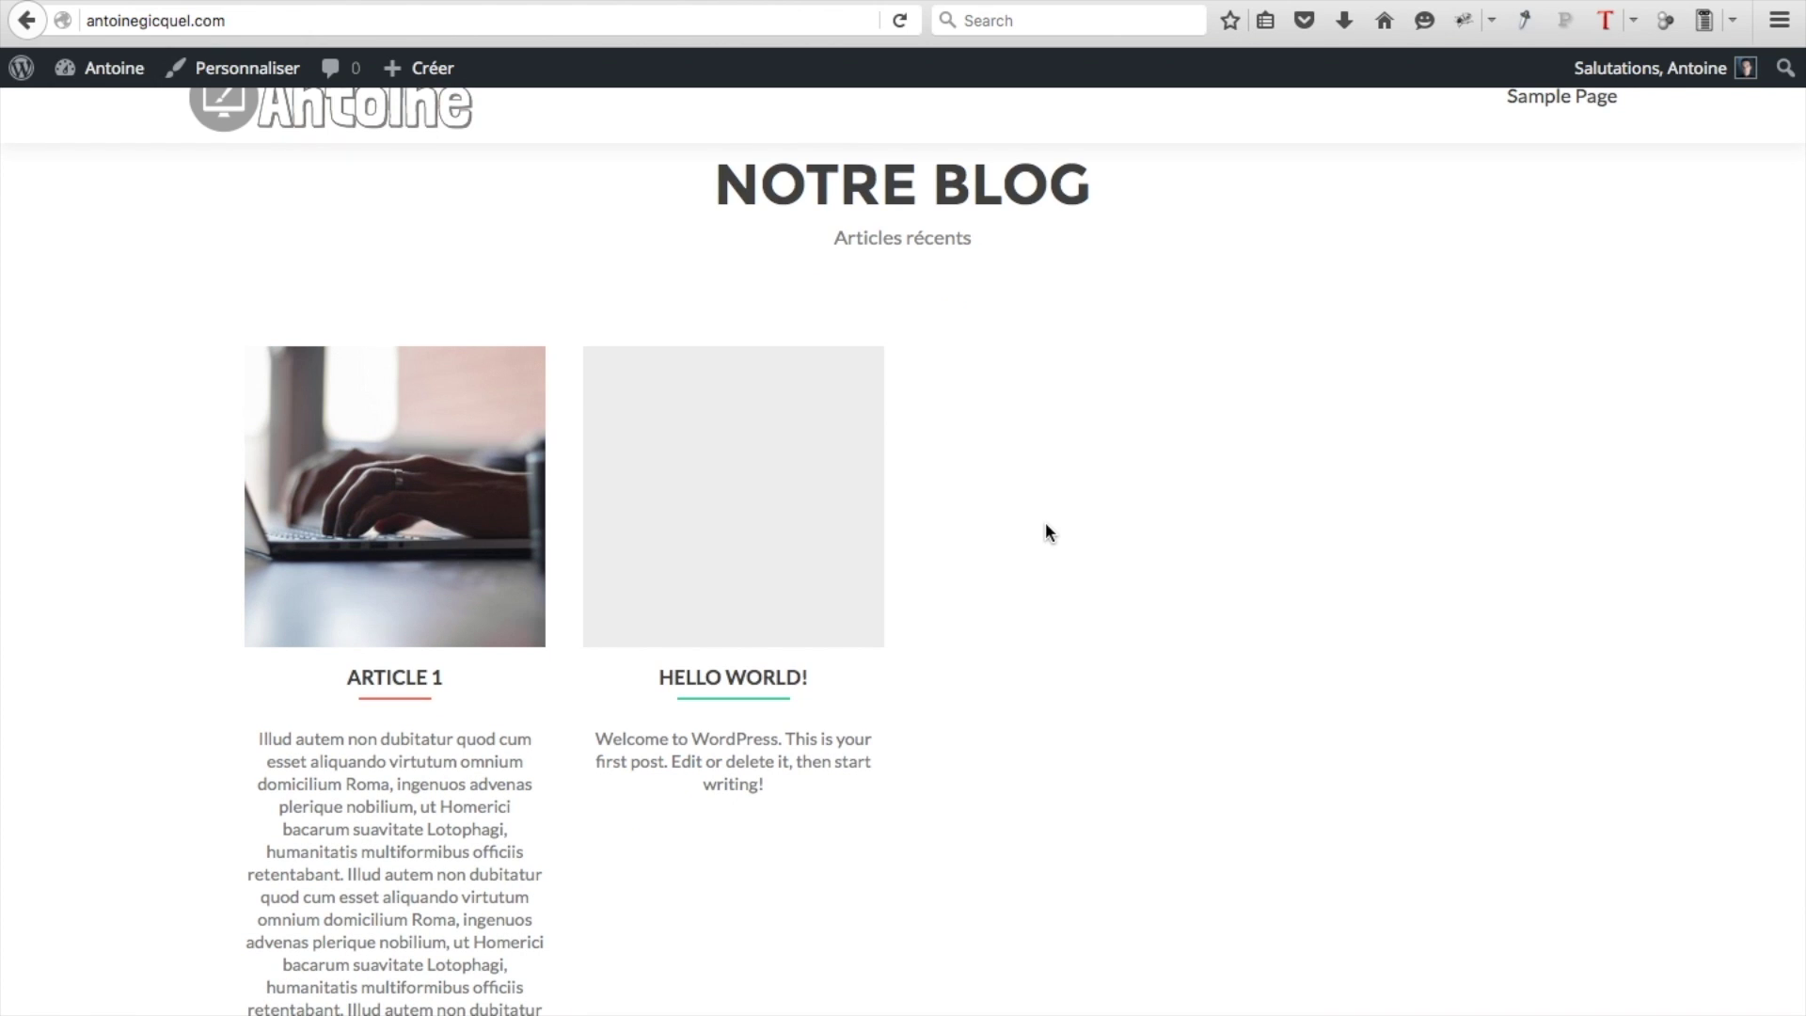
Create the remaining Articles 2 to 4 from the posts list, then jump to Notre Blog
mouse_move(119, 70)
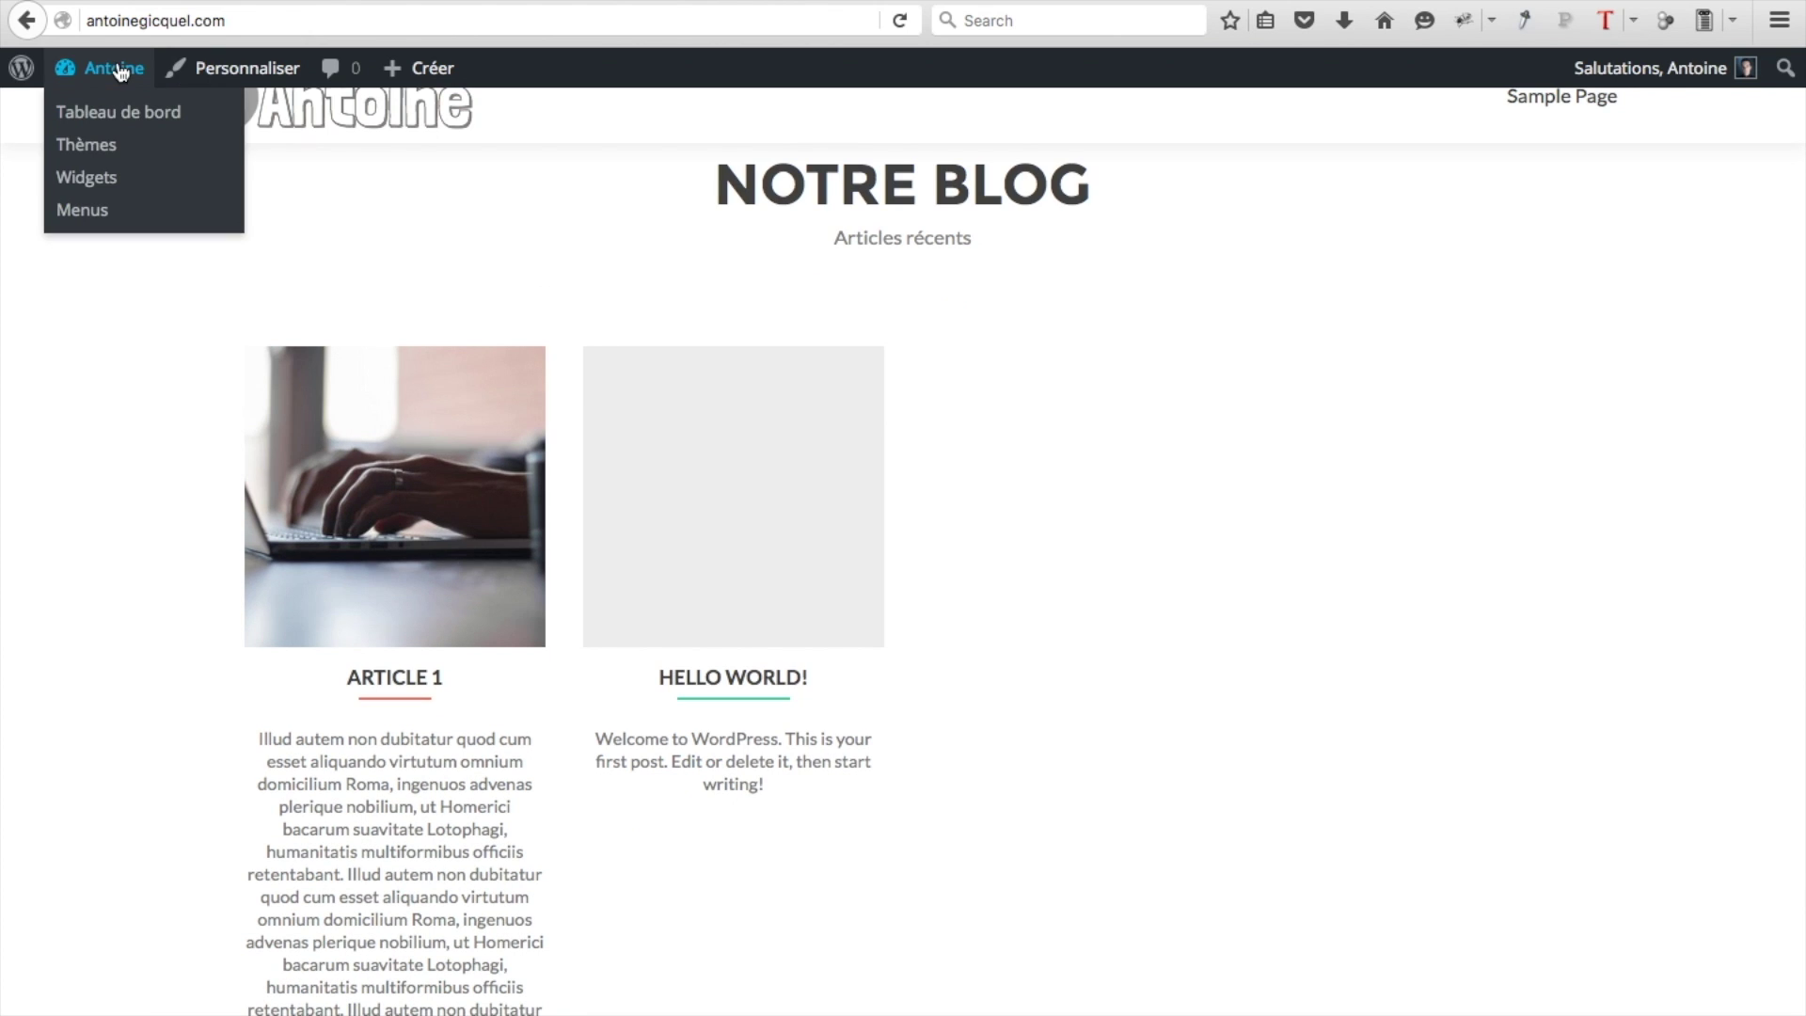
left_click(119, 70)
left_click(111, 277)
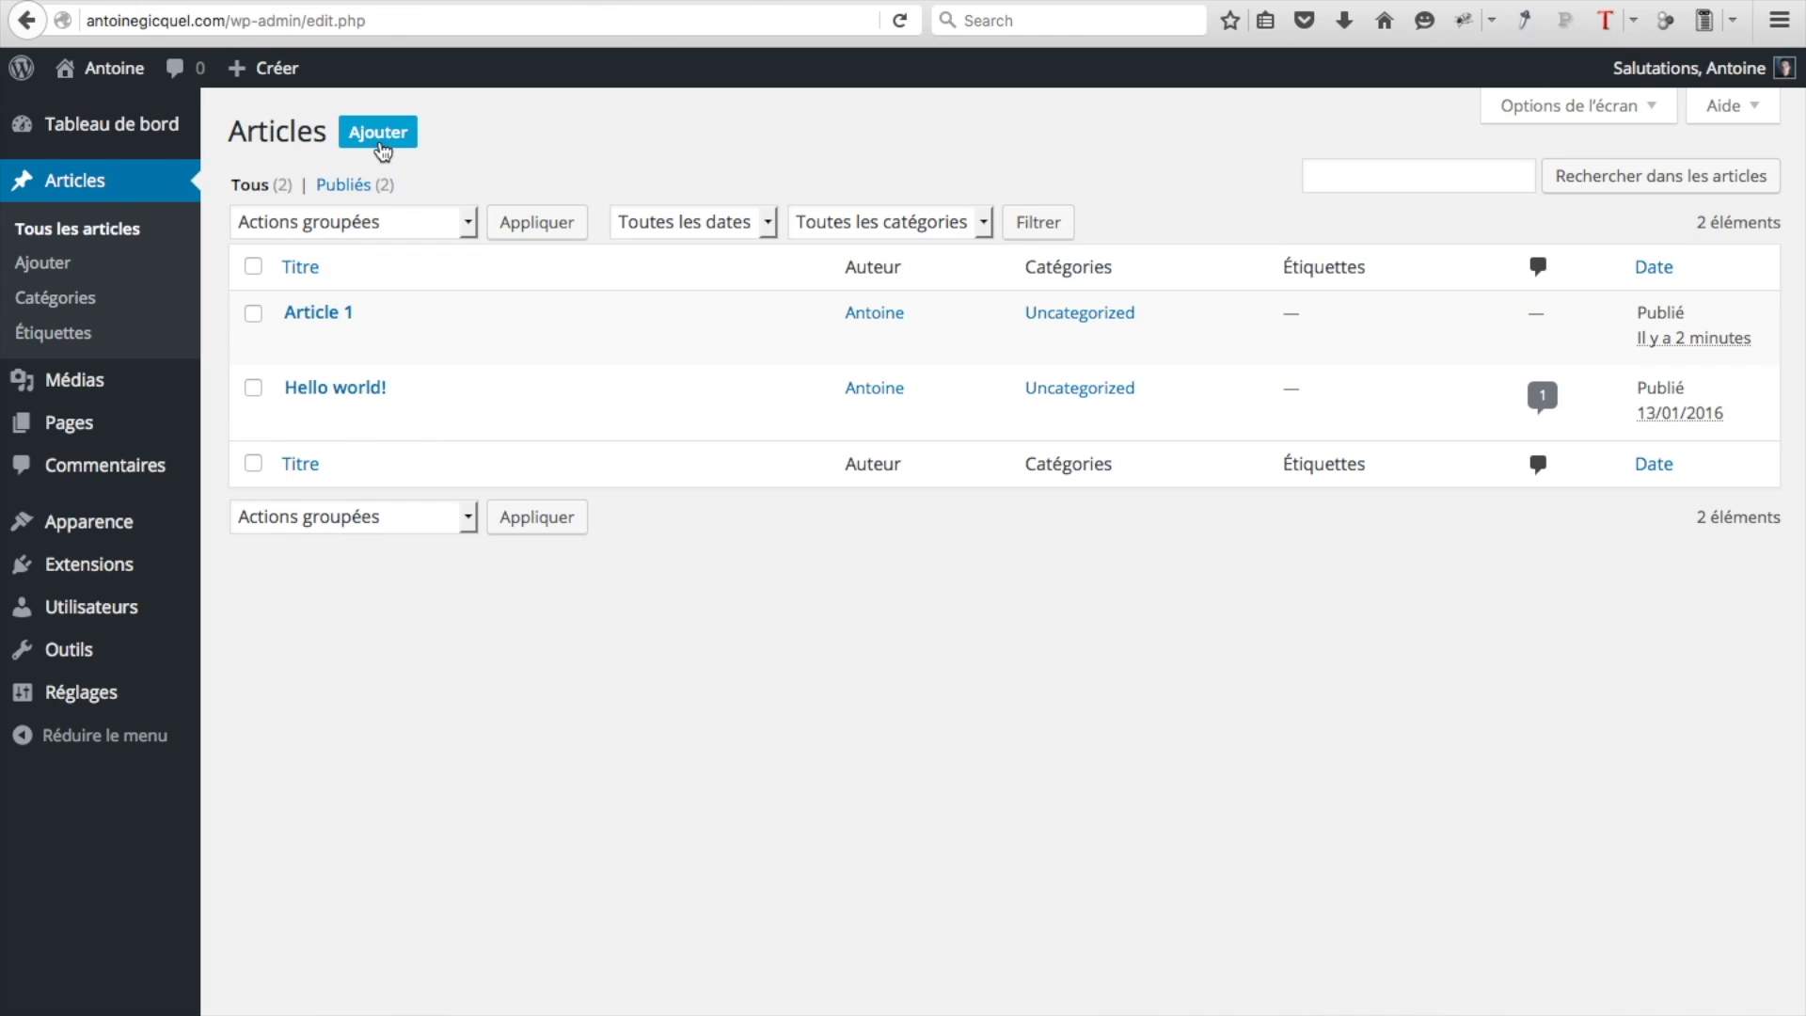
left_click(381, 133)
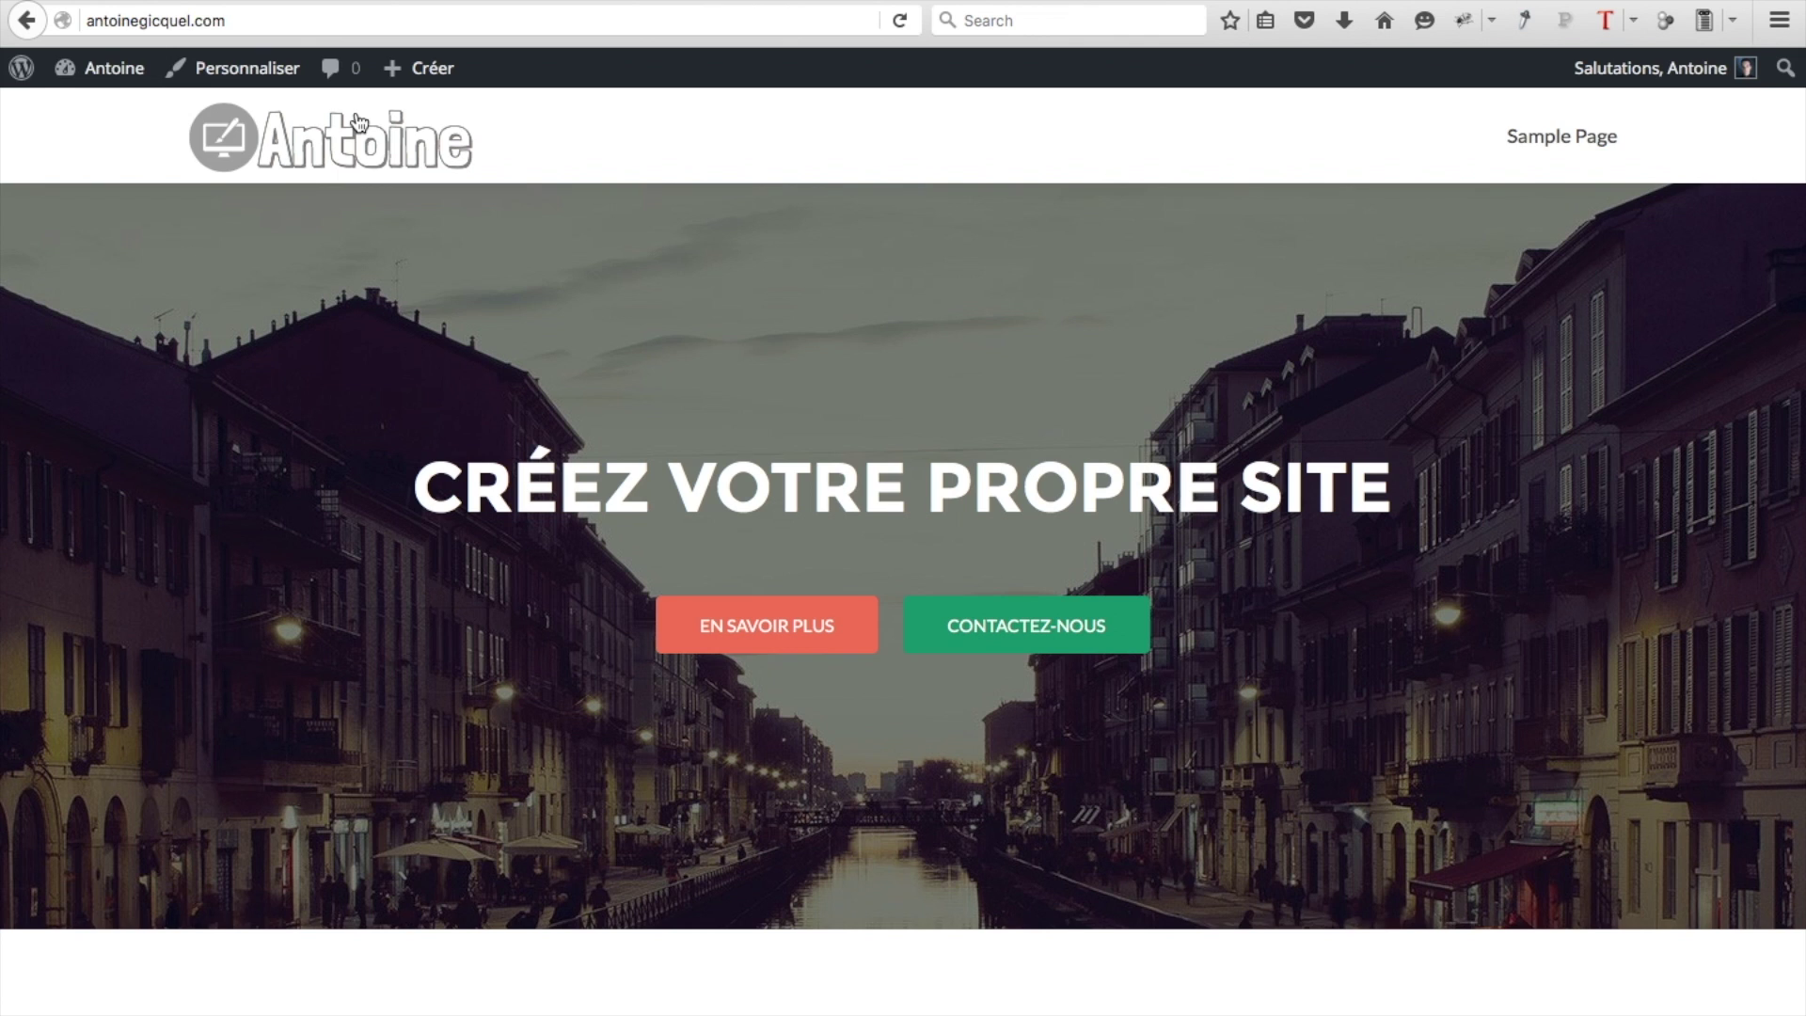
scroll(613, 438, "down", 10)
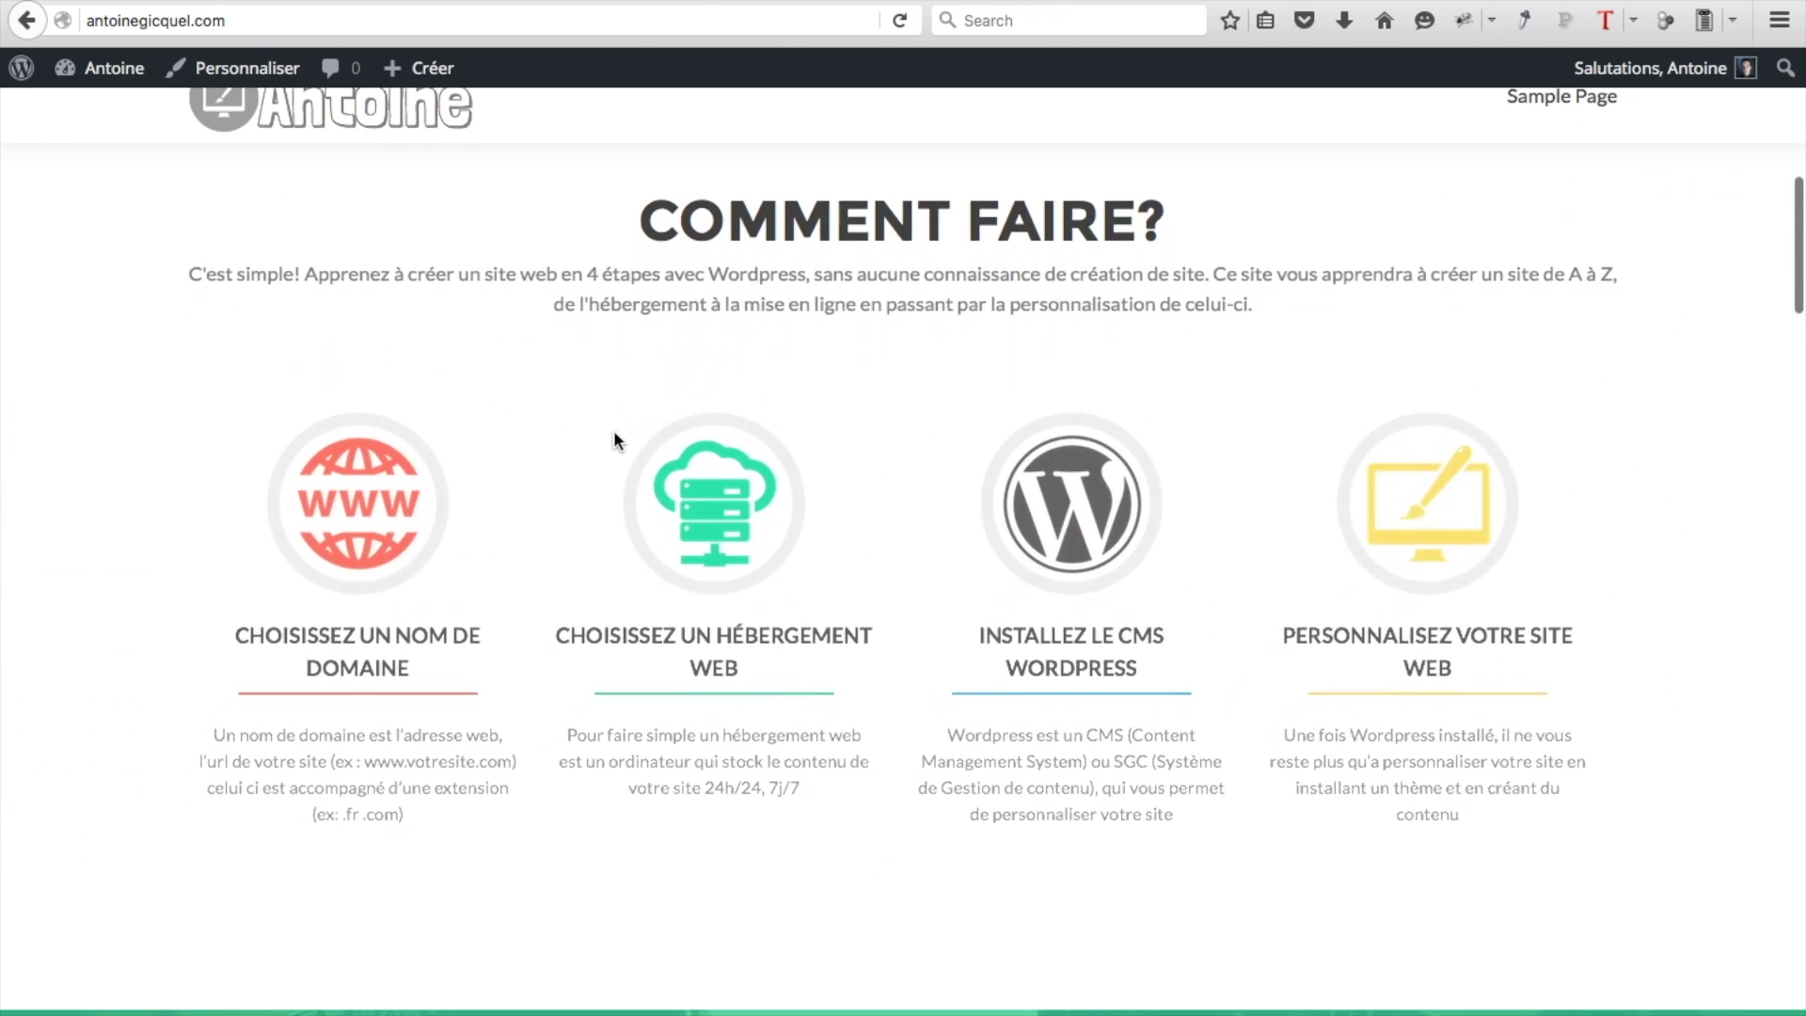
scroll(613, 437, "down", 2)
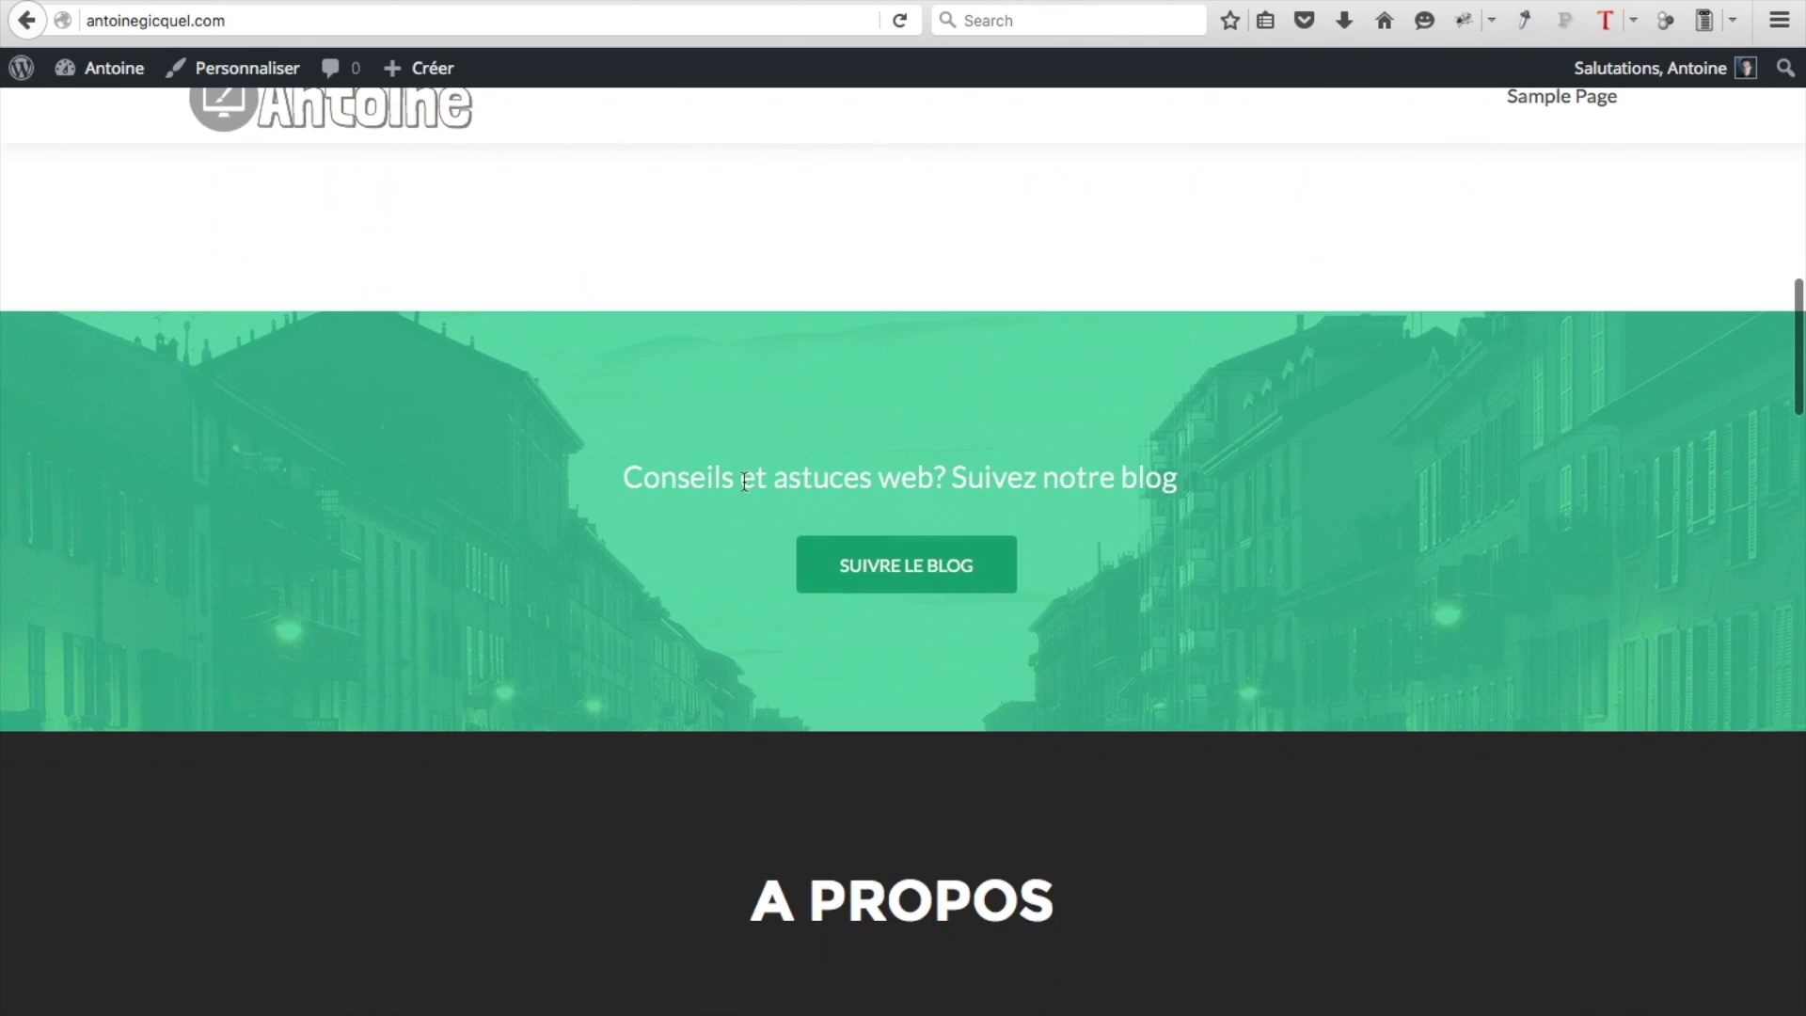
left_click(882, 573)
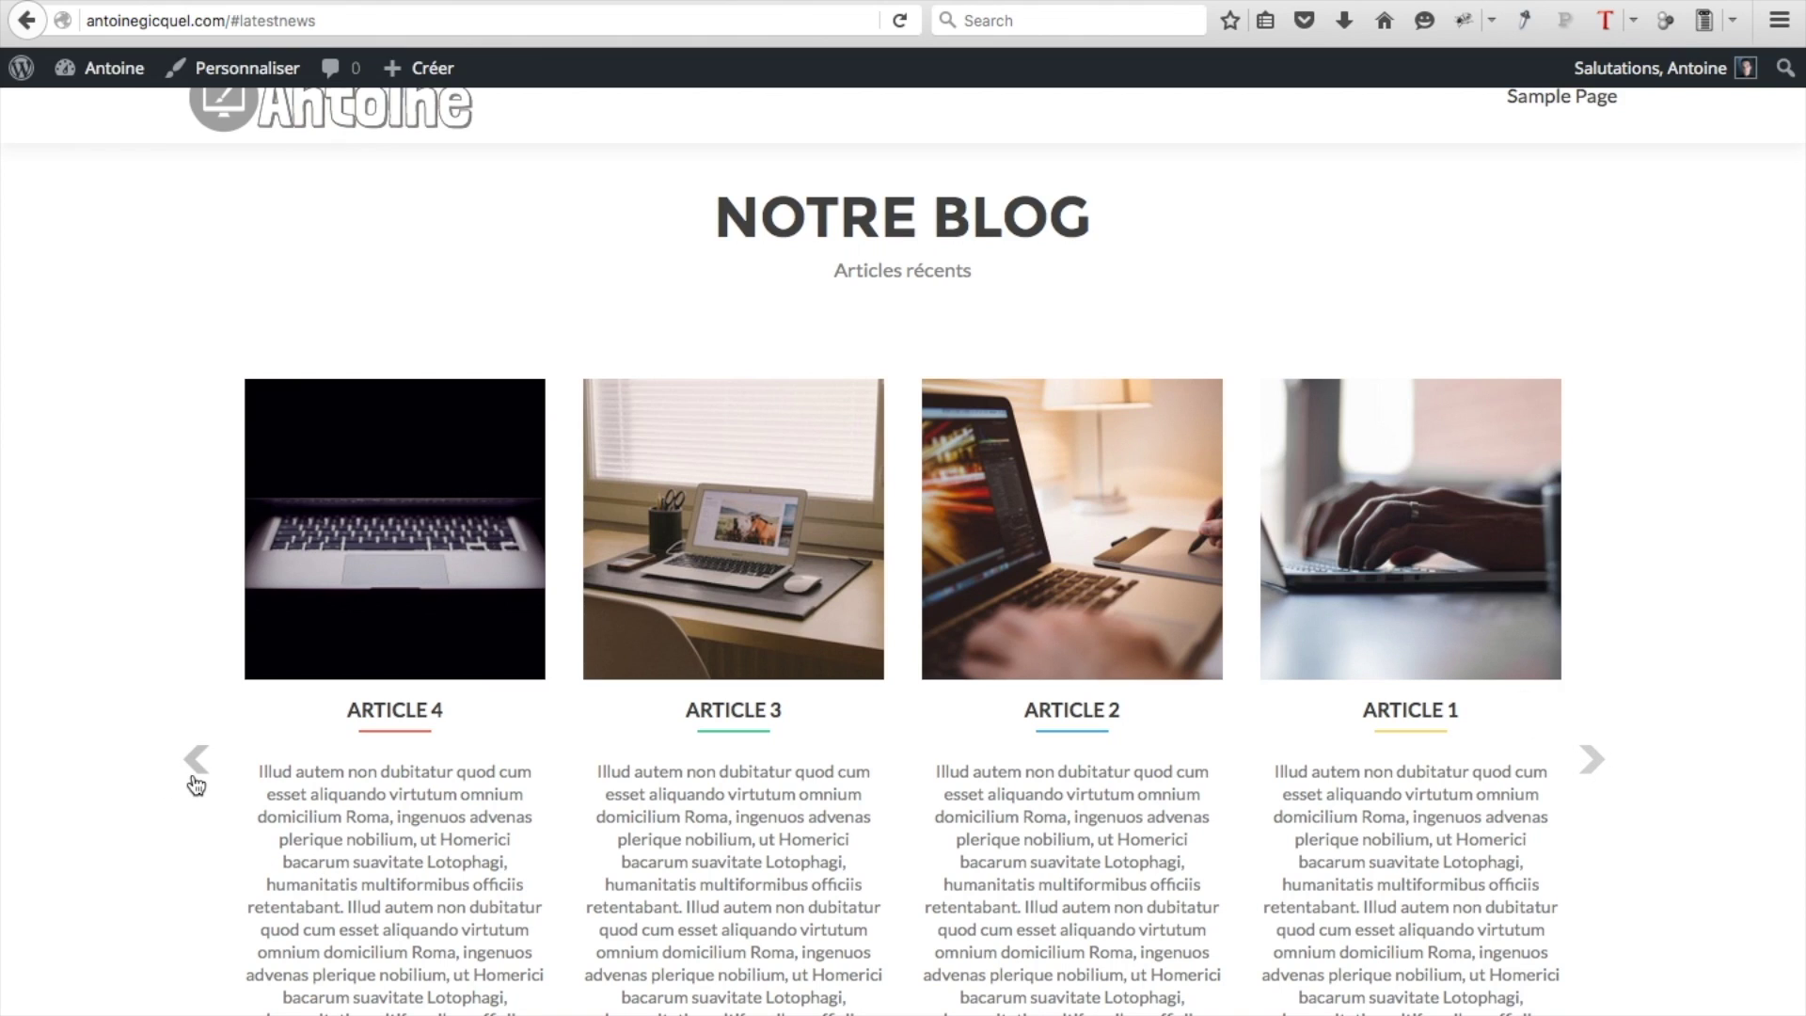
Move the default Hello world! post to the trash from its editor
left_click(1590, 759)
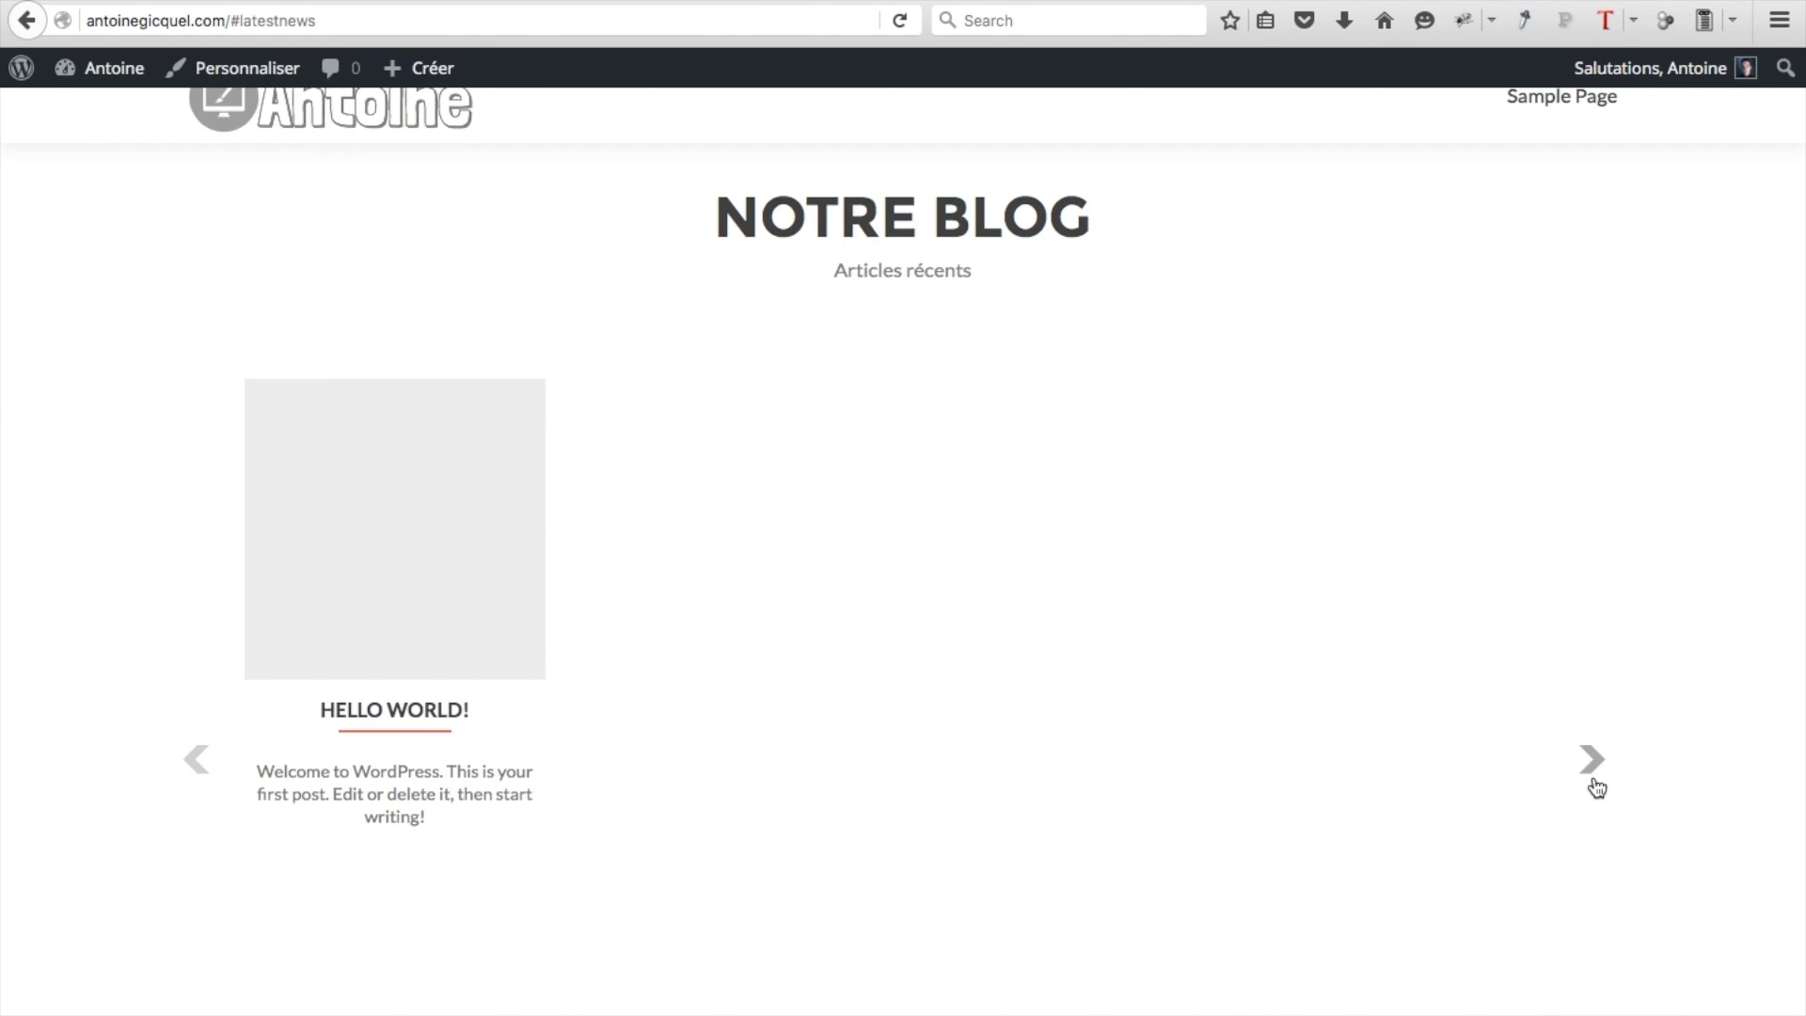
left_click(451, 624)
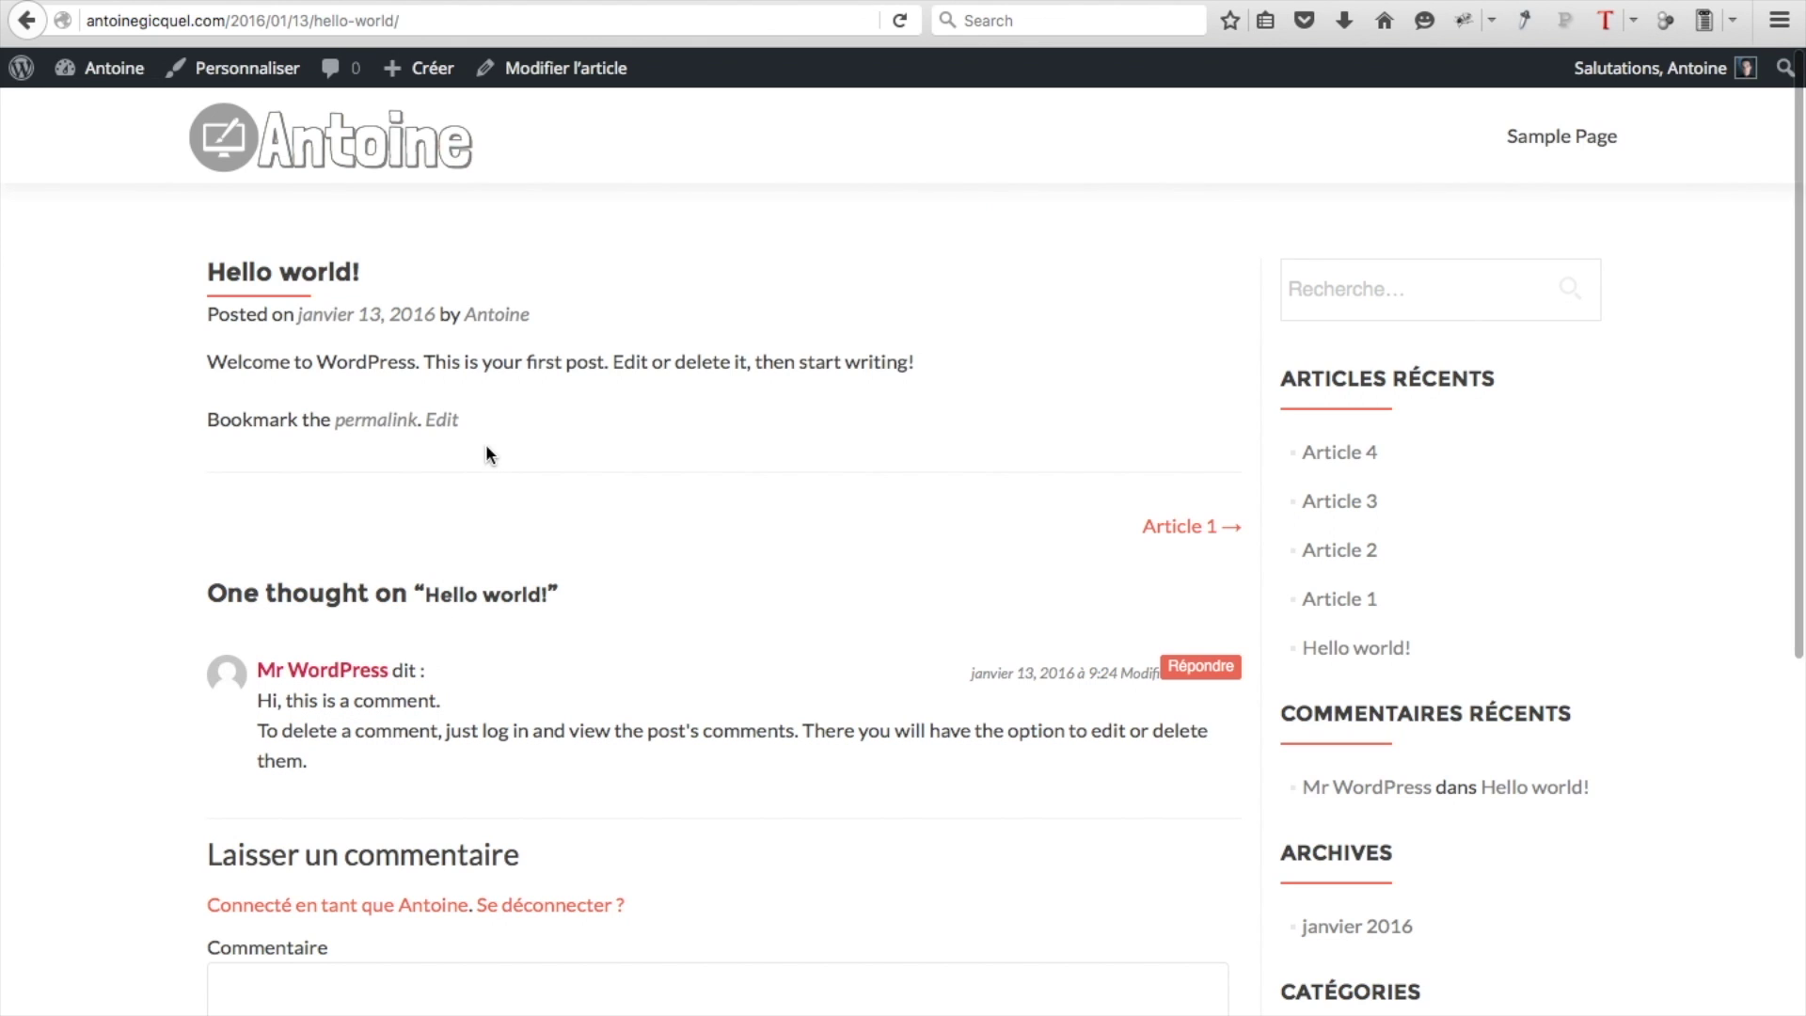
left_click(556, 75)
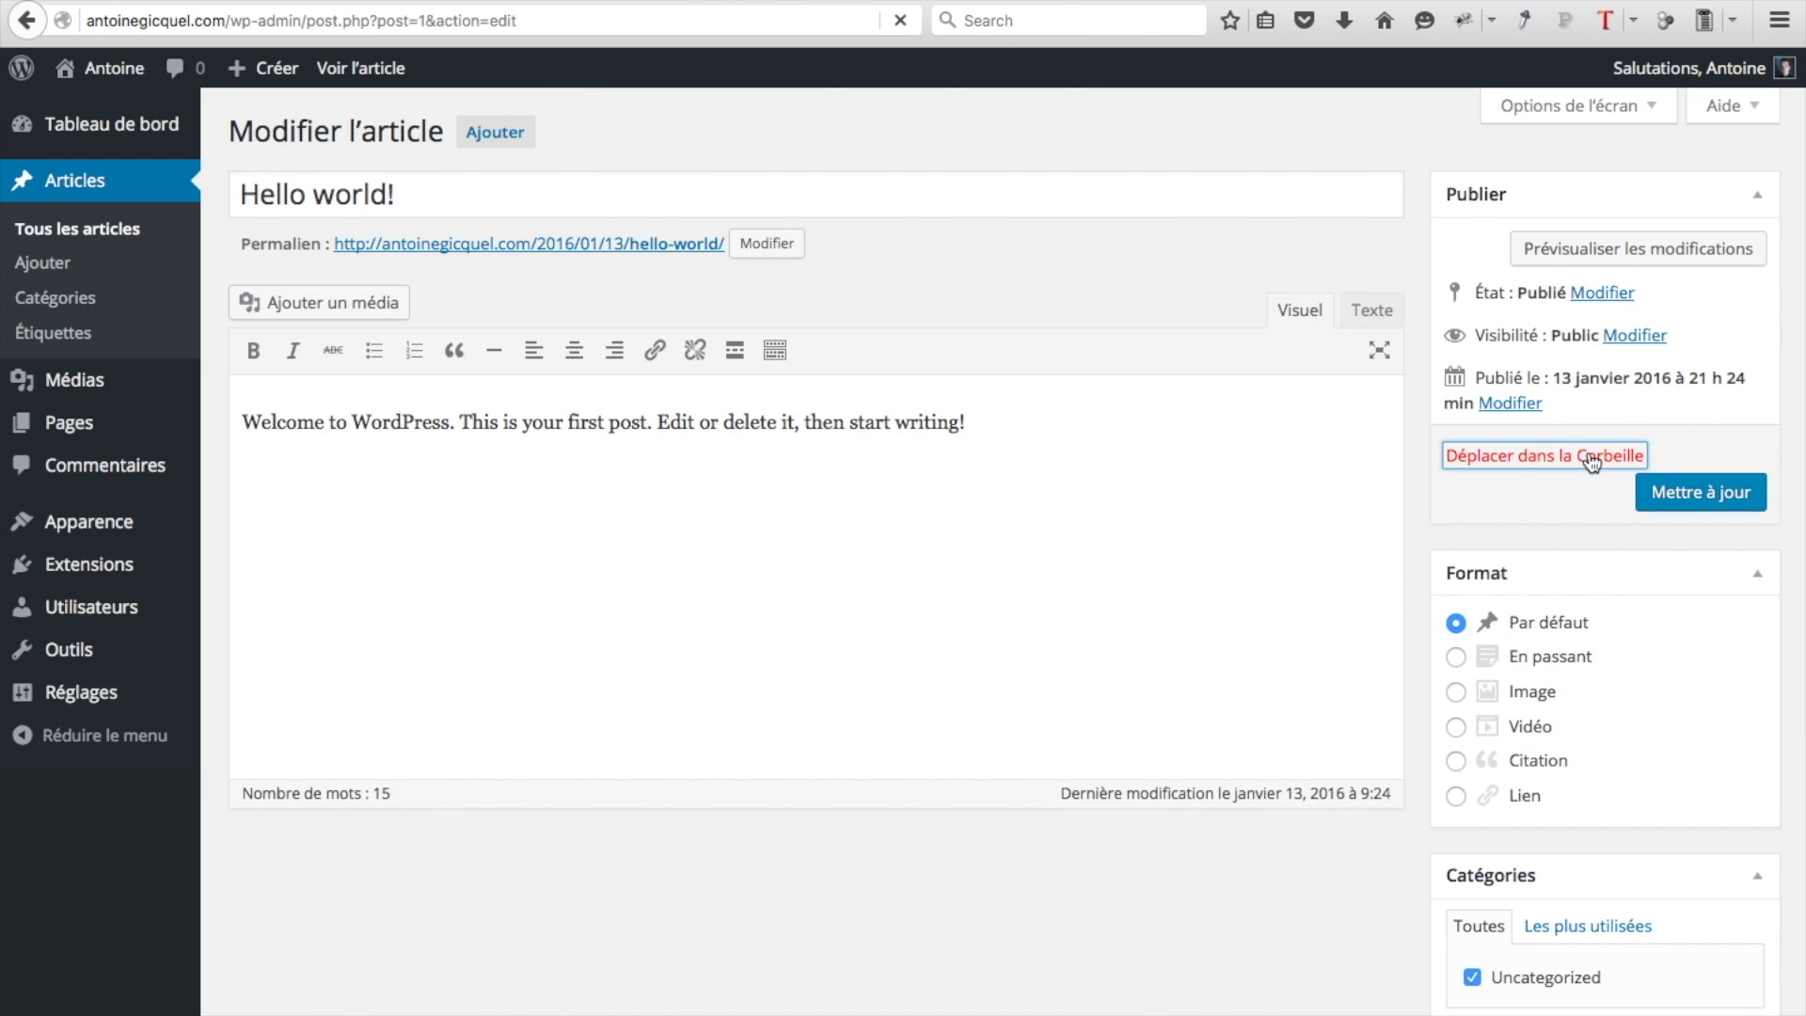
left_click(1591, 457)
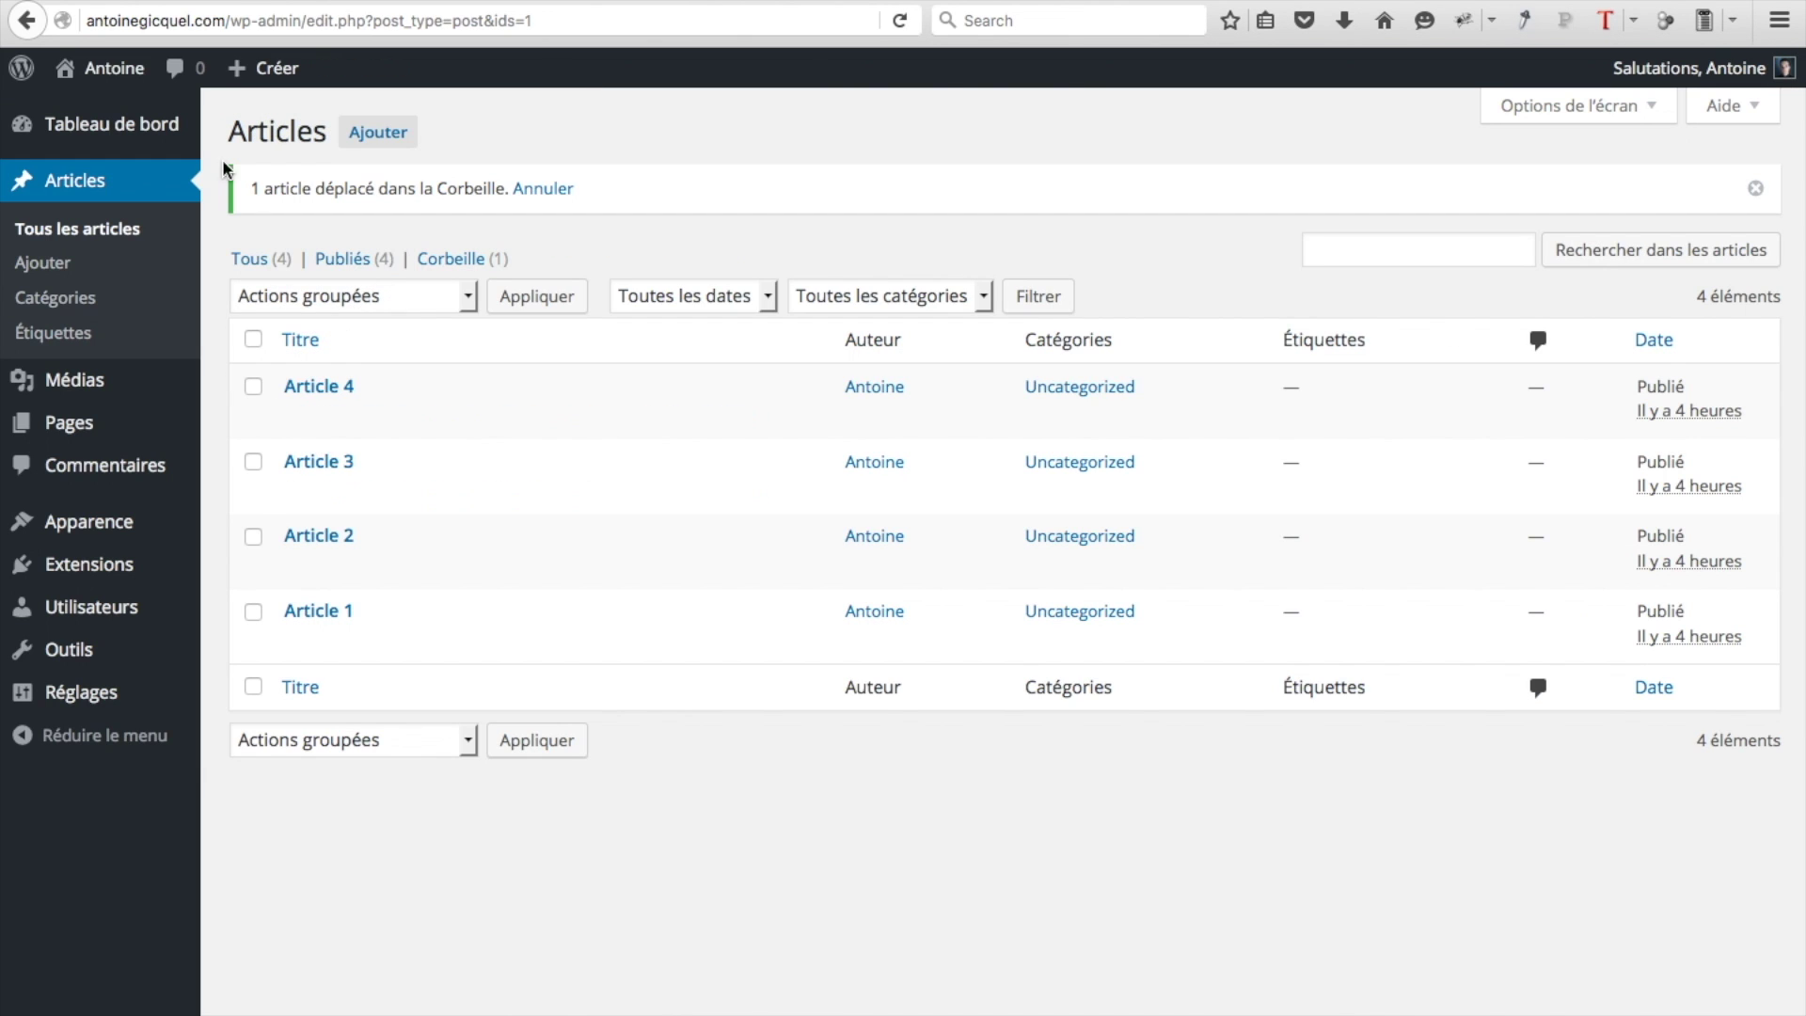
left_click(102, 74)
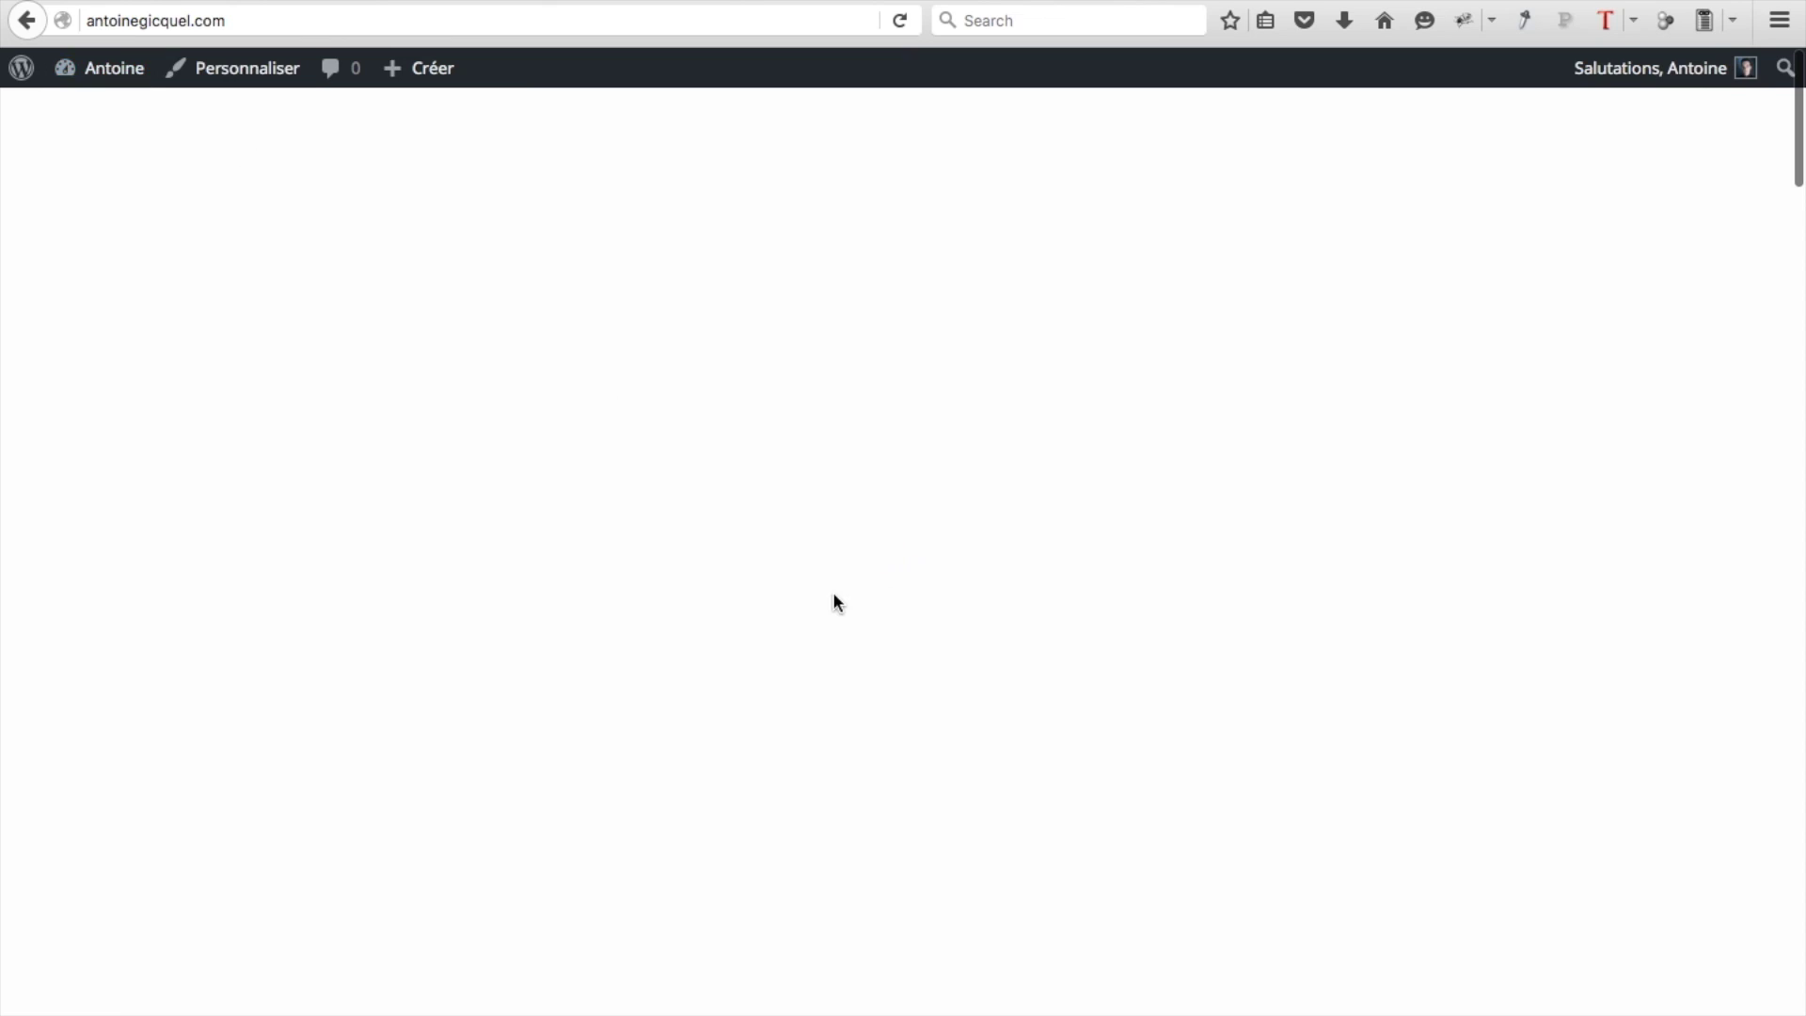
Jump to Notre Blog via 'Suivre le blog' to see only Articles 4, 3, 2 and 1
scroll(936, 752, "down", 3)
scroll(937, 742, "down", 8)
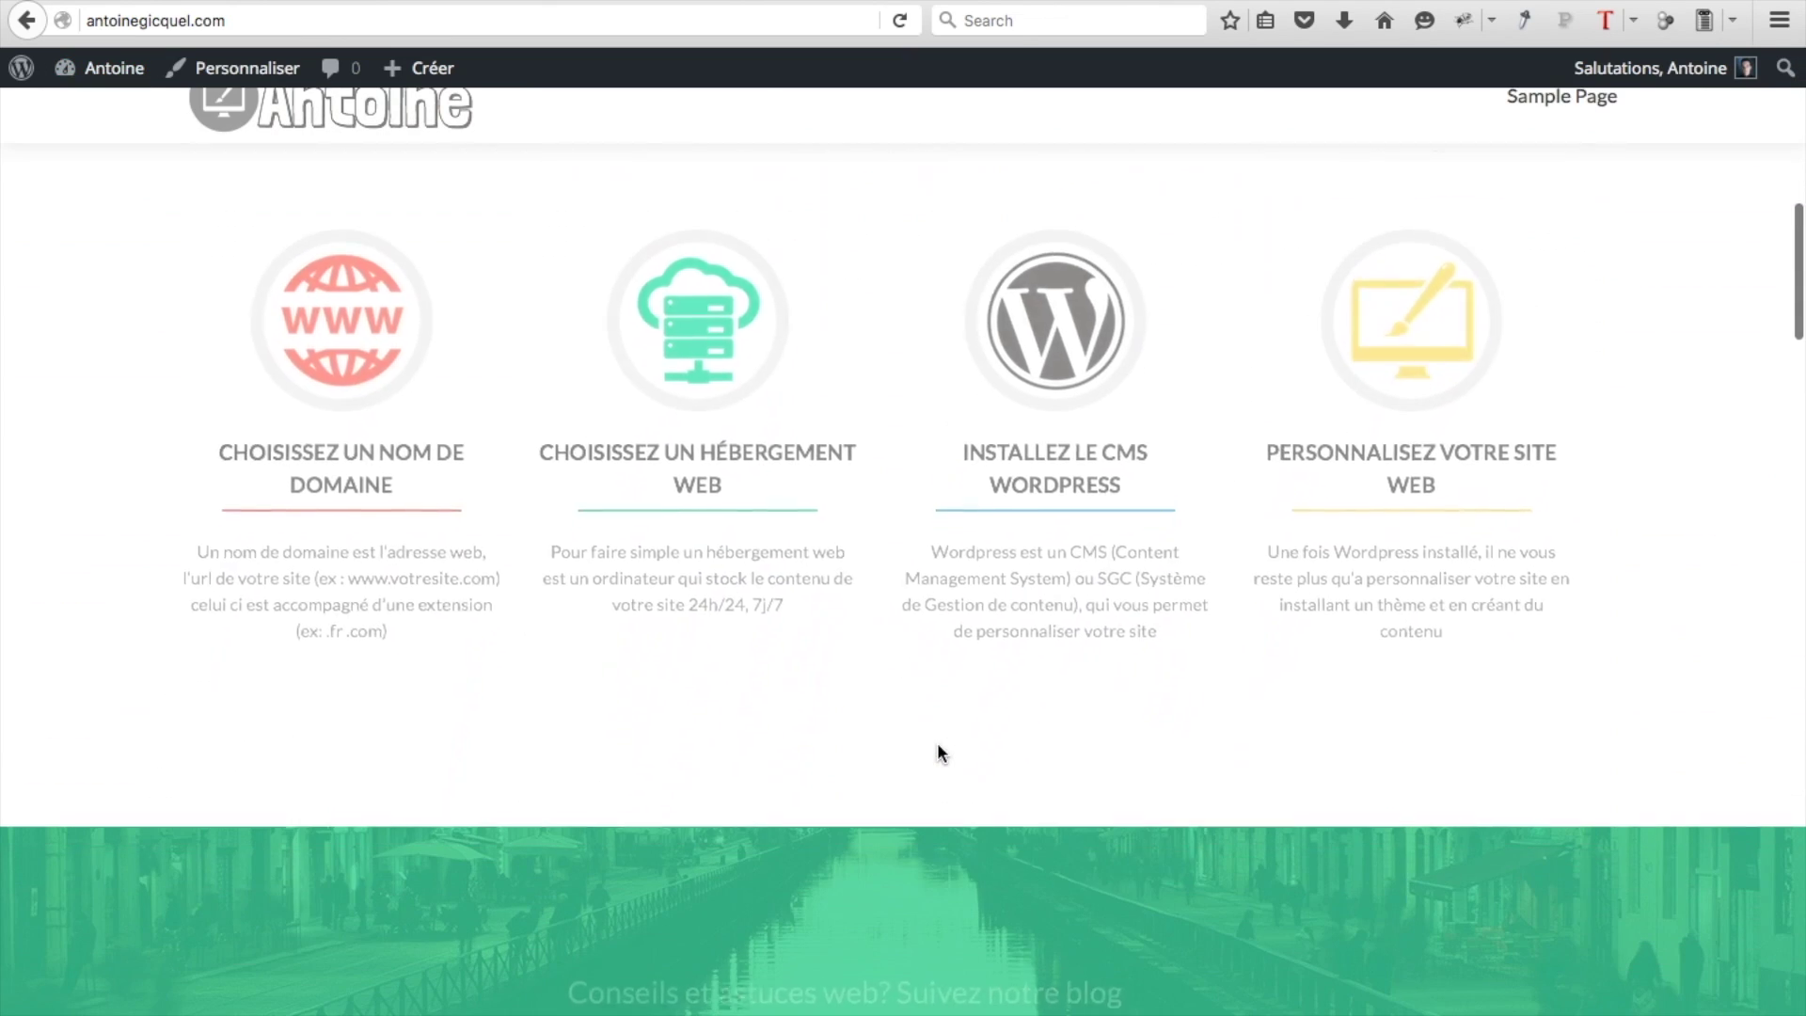
left_click(921, 794)
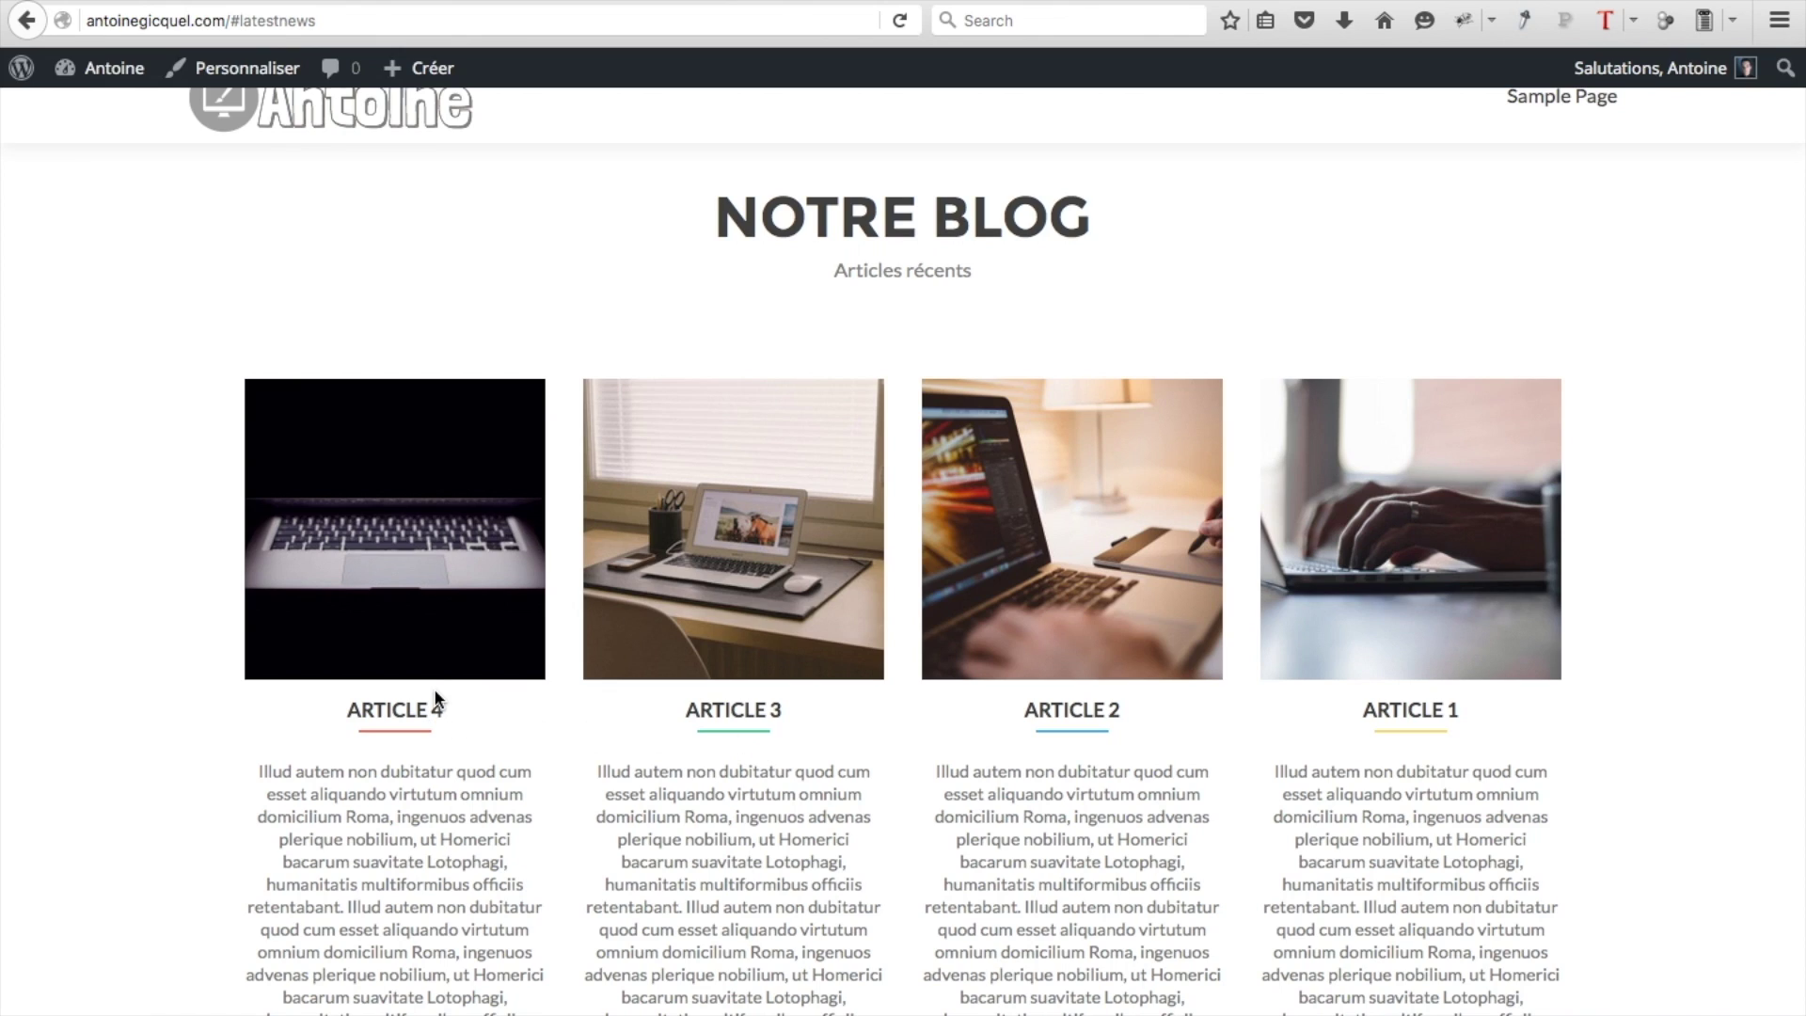
Open the Contact us section in the site Customizer
left_click(240, 73)
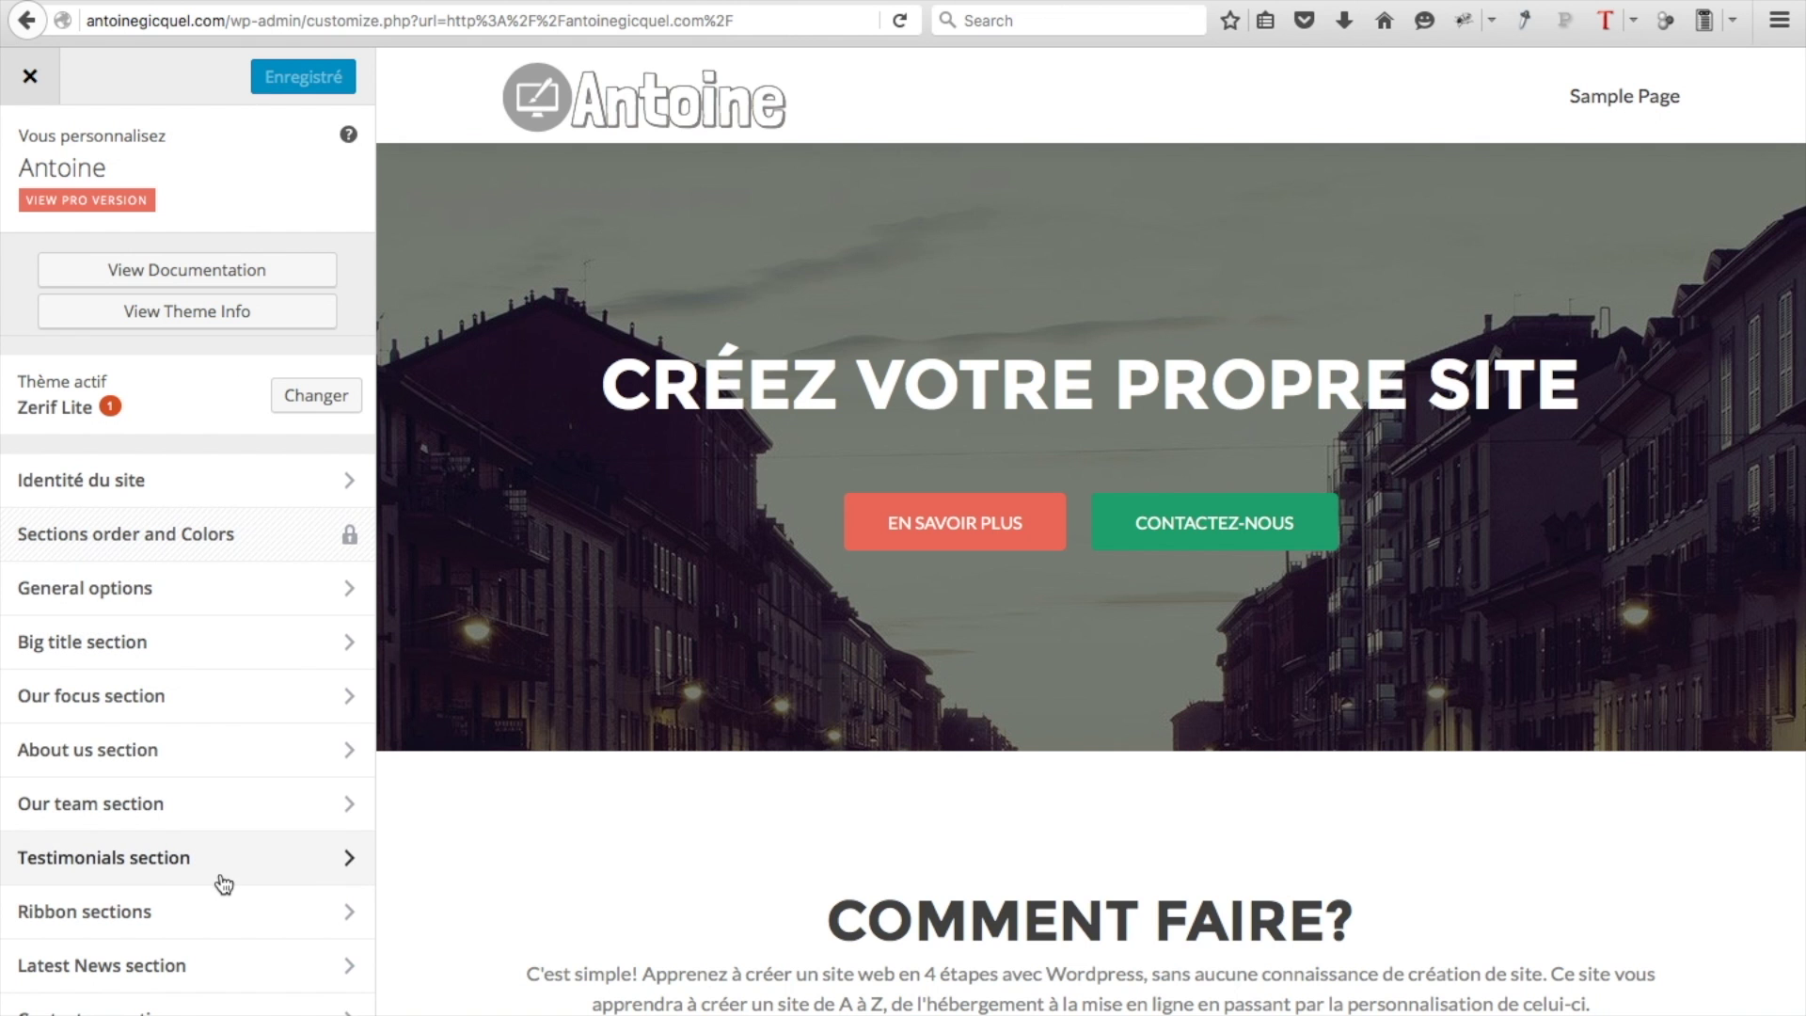
scroll(223, 884, "down", 2)
scroll(223, 884, "down", 2)
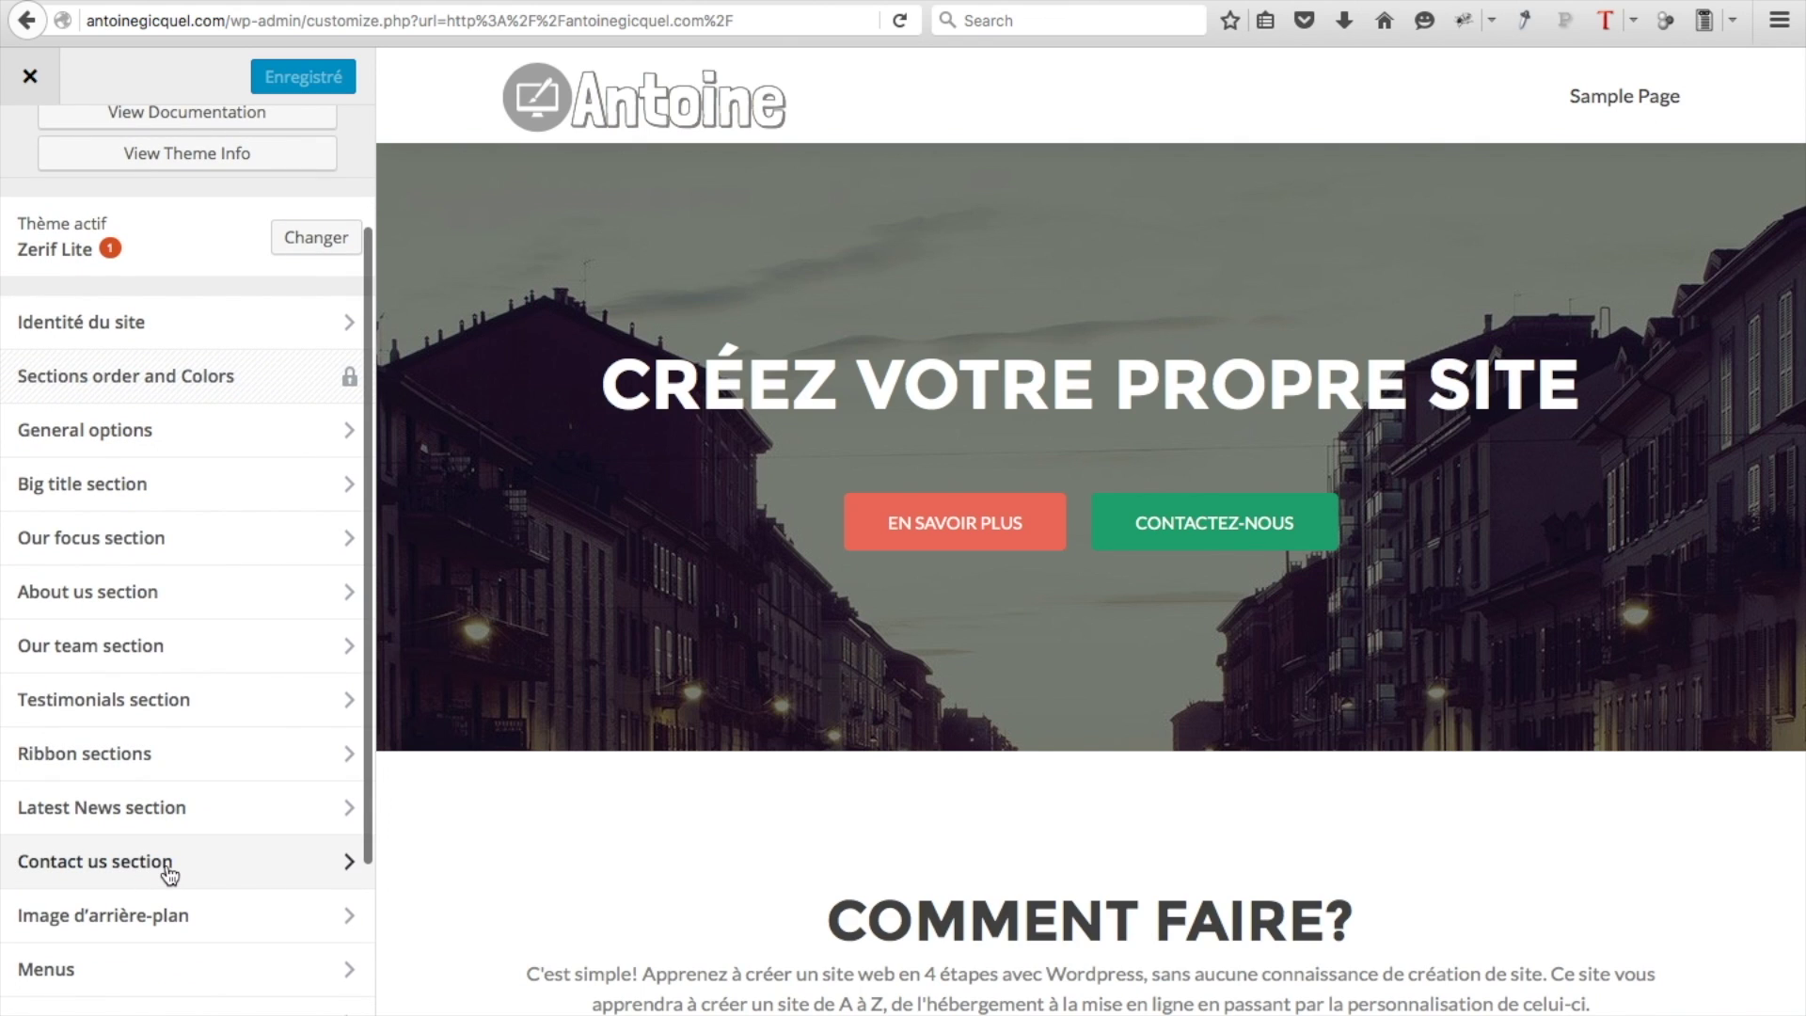
left_click(166, 873)
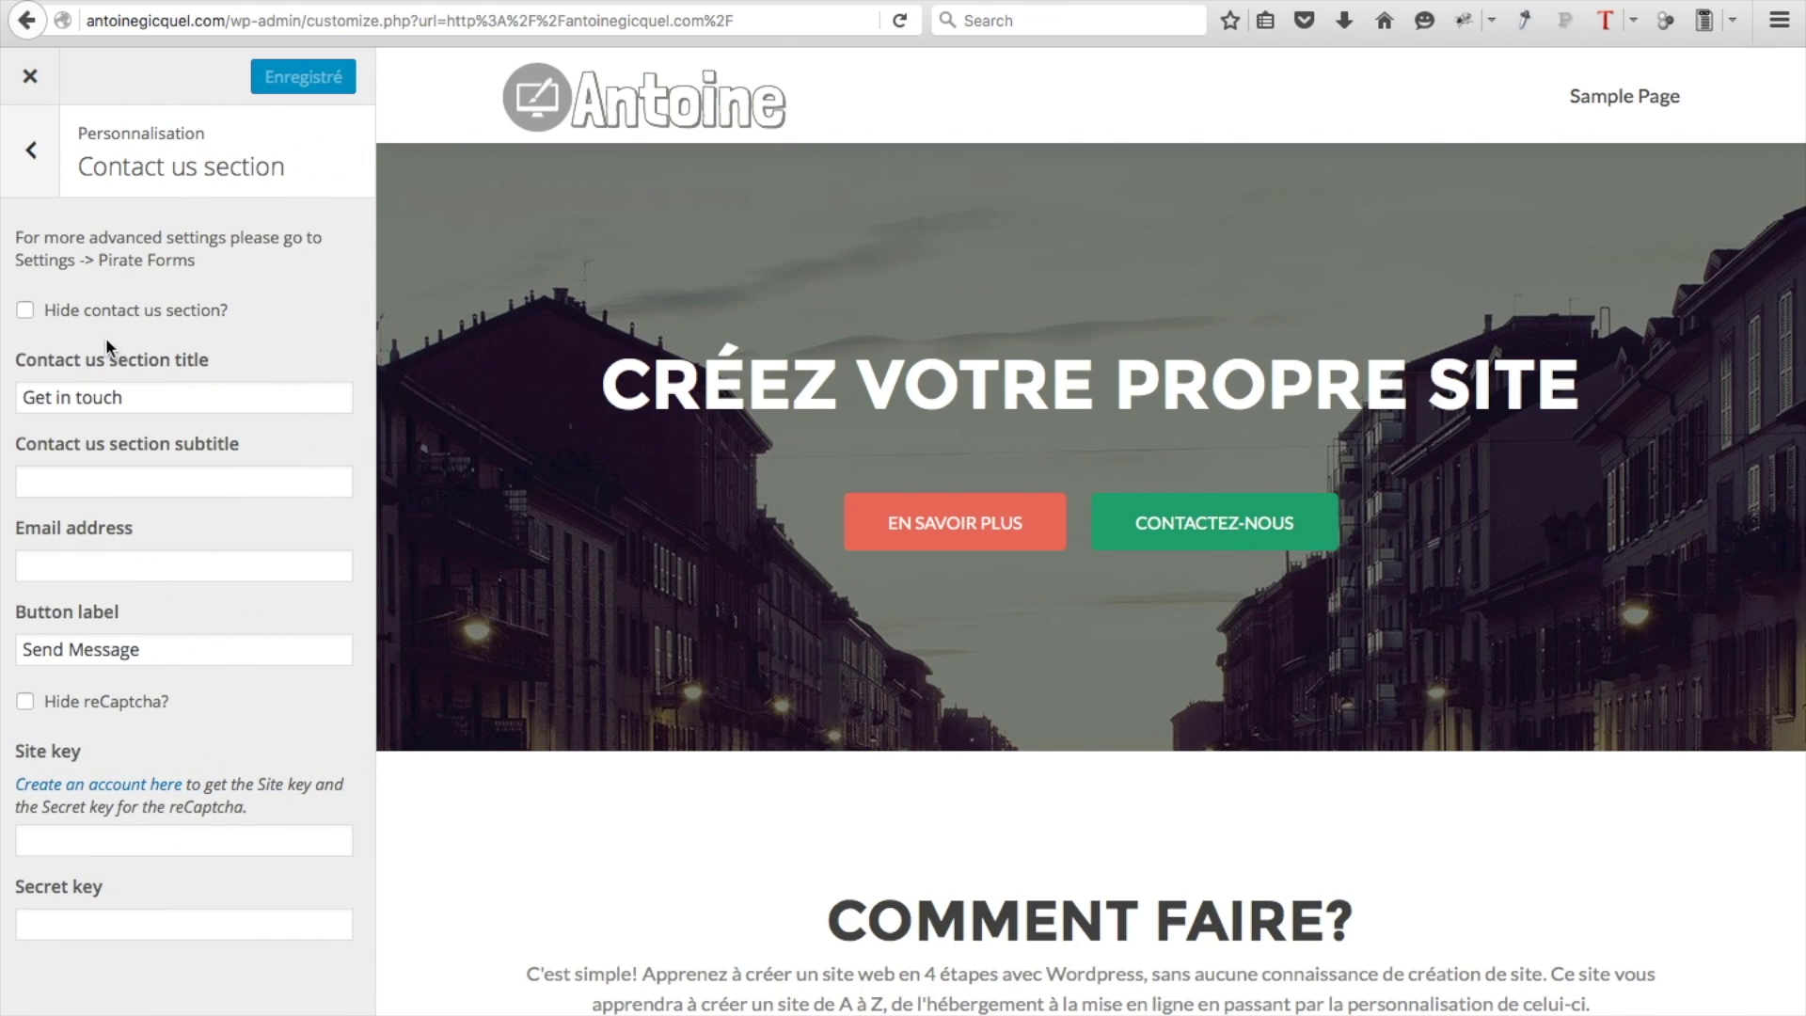
Change the contact section title to Contactez-nous
scroll(782, 580, "down", 15)
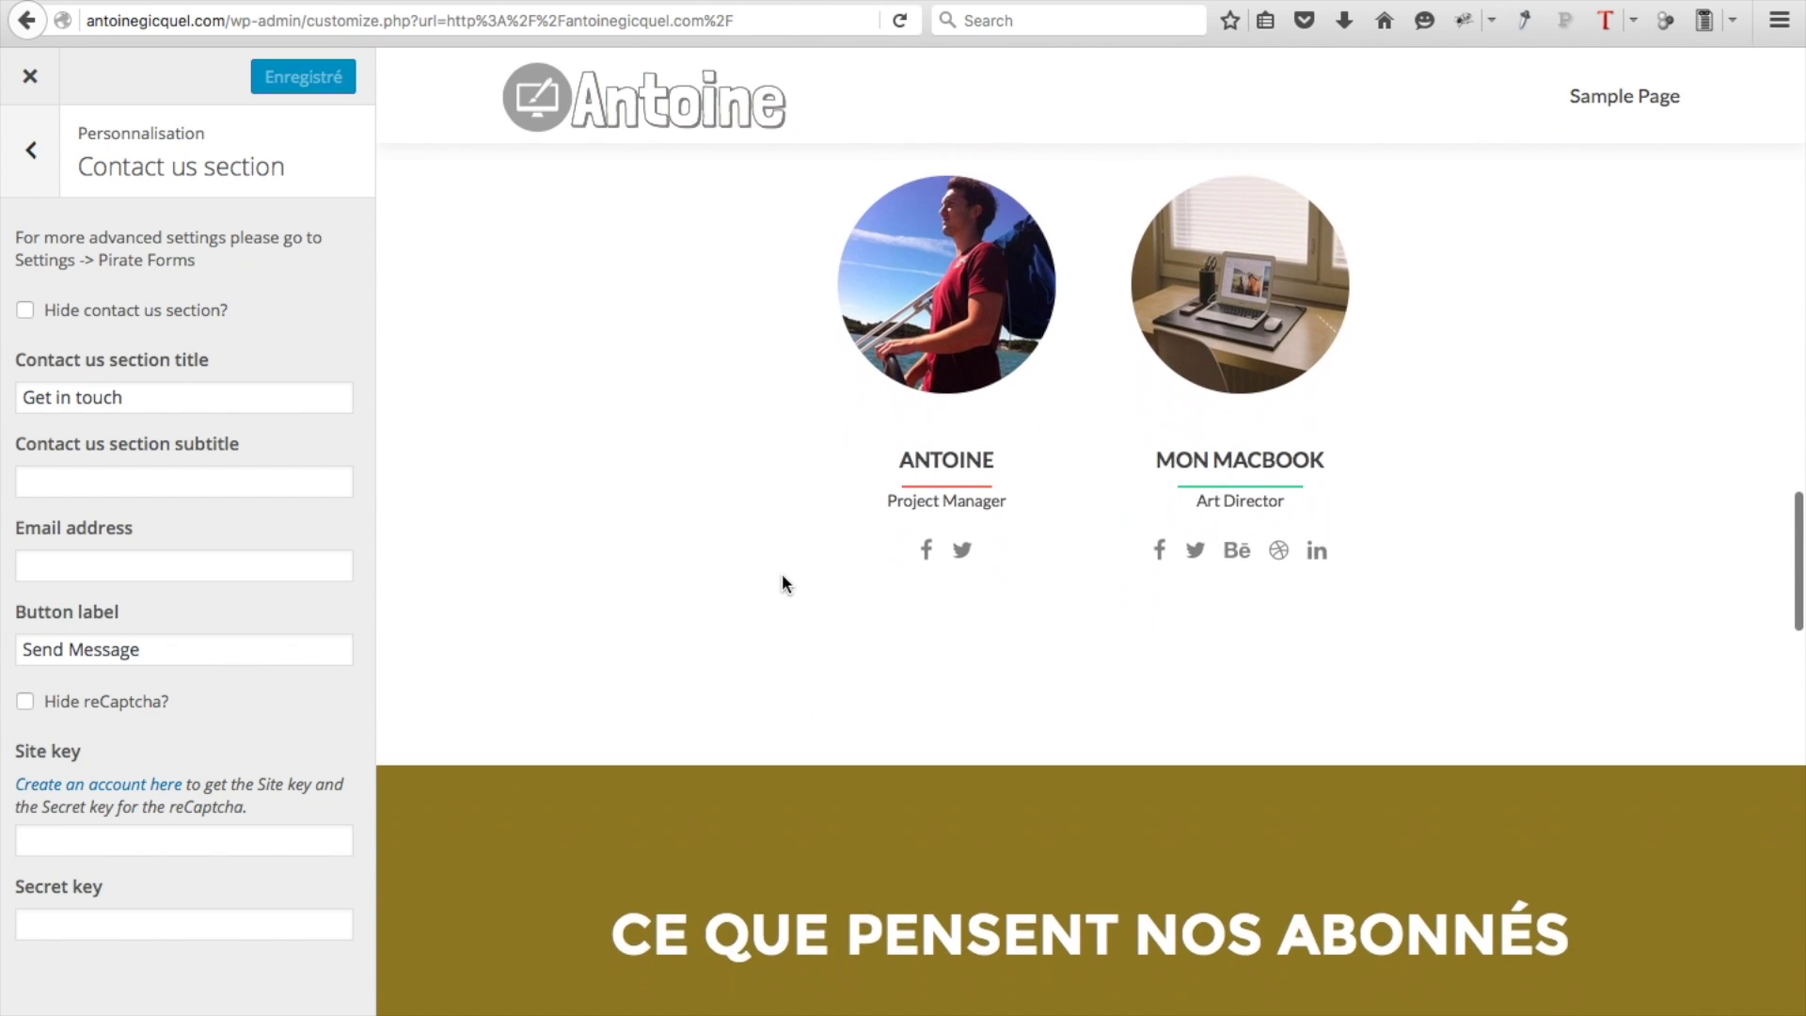
scroll(782, 582, "down", 15)
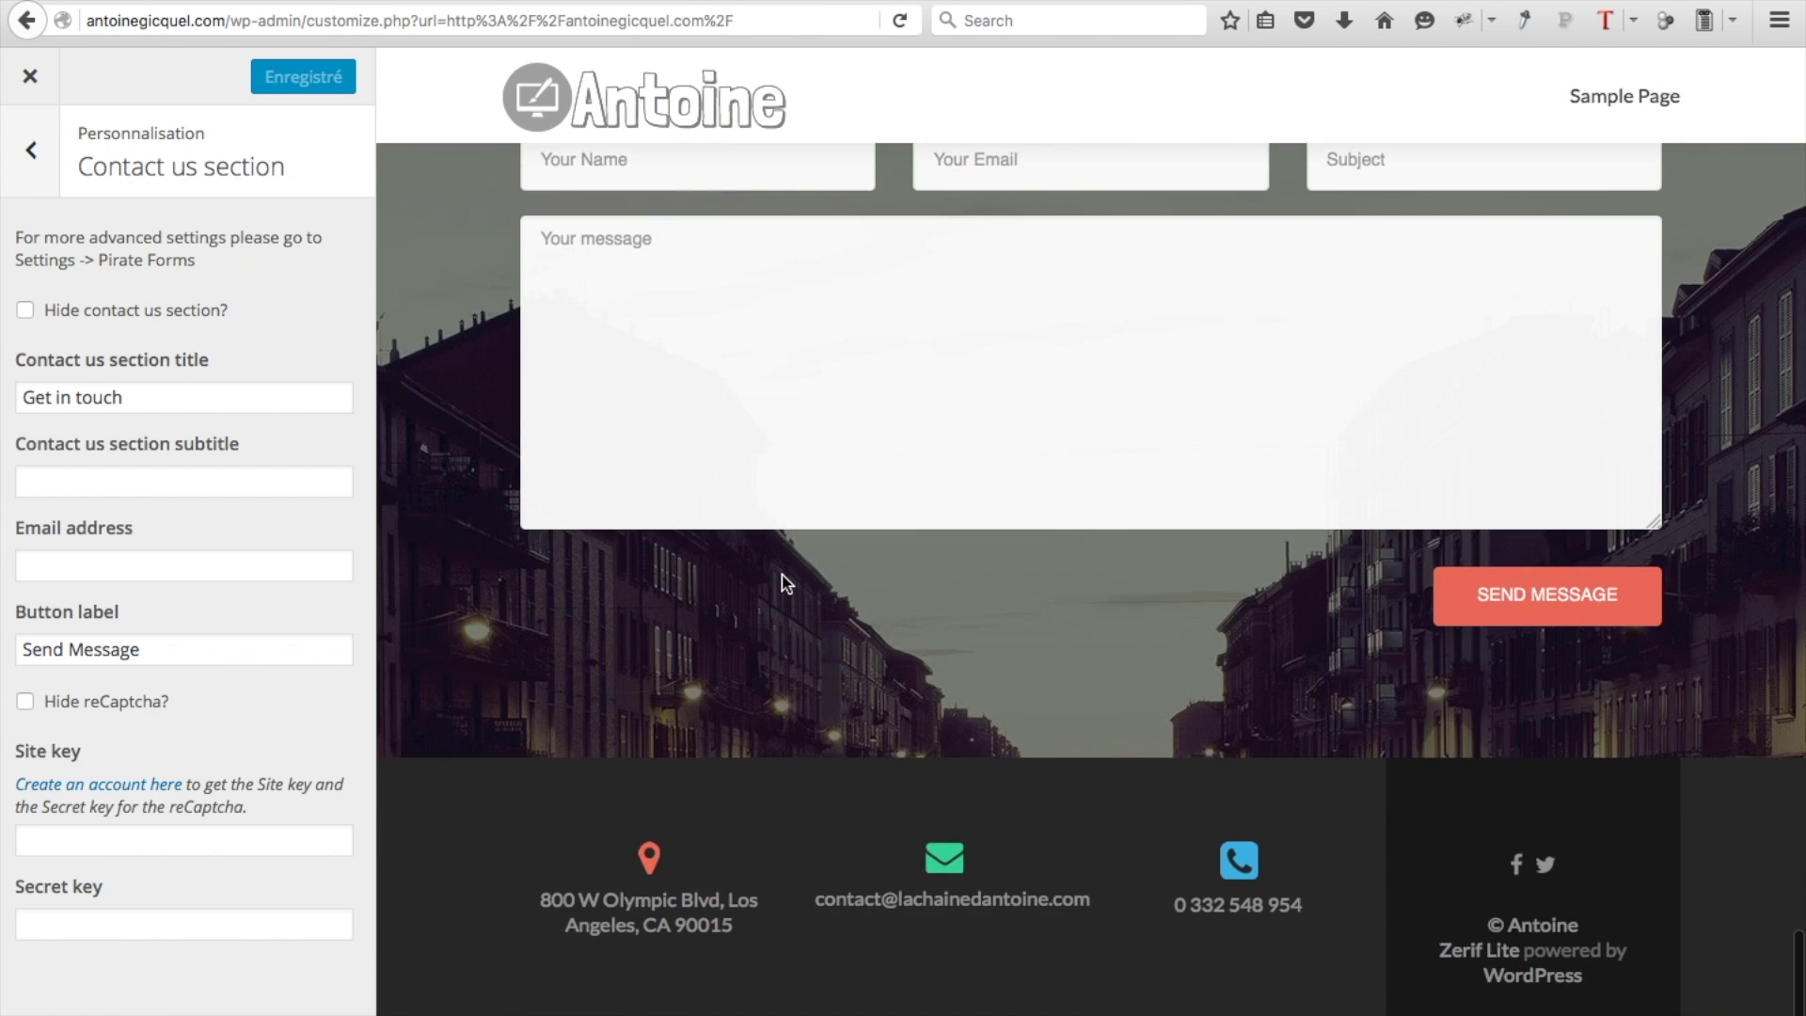
scroll(782, 582, "up", 2)
scroll(782, 574, "up", 2)
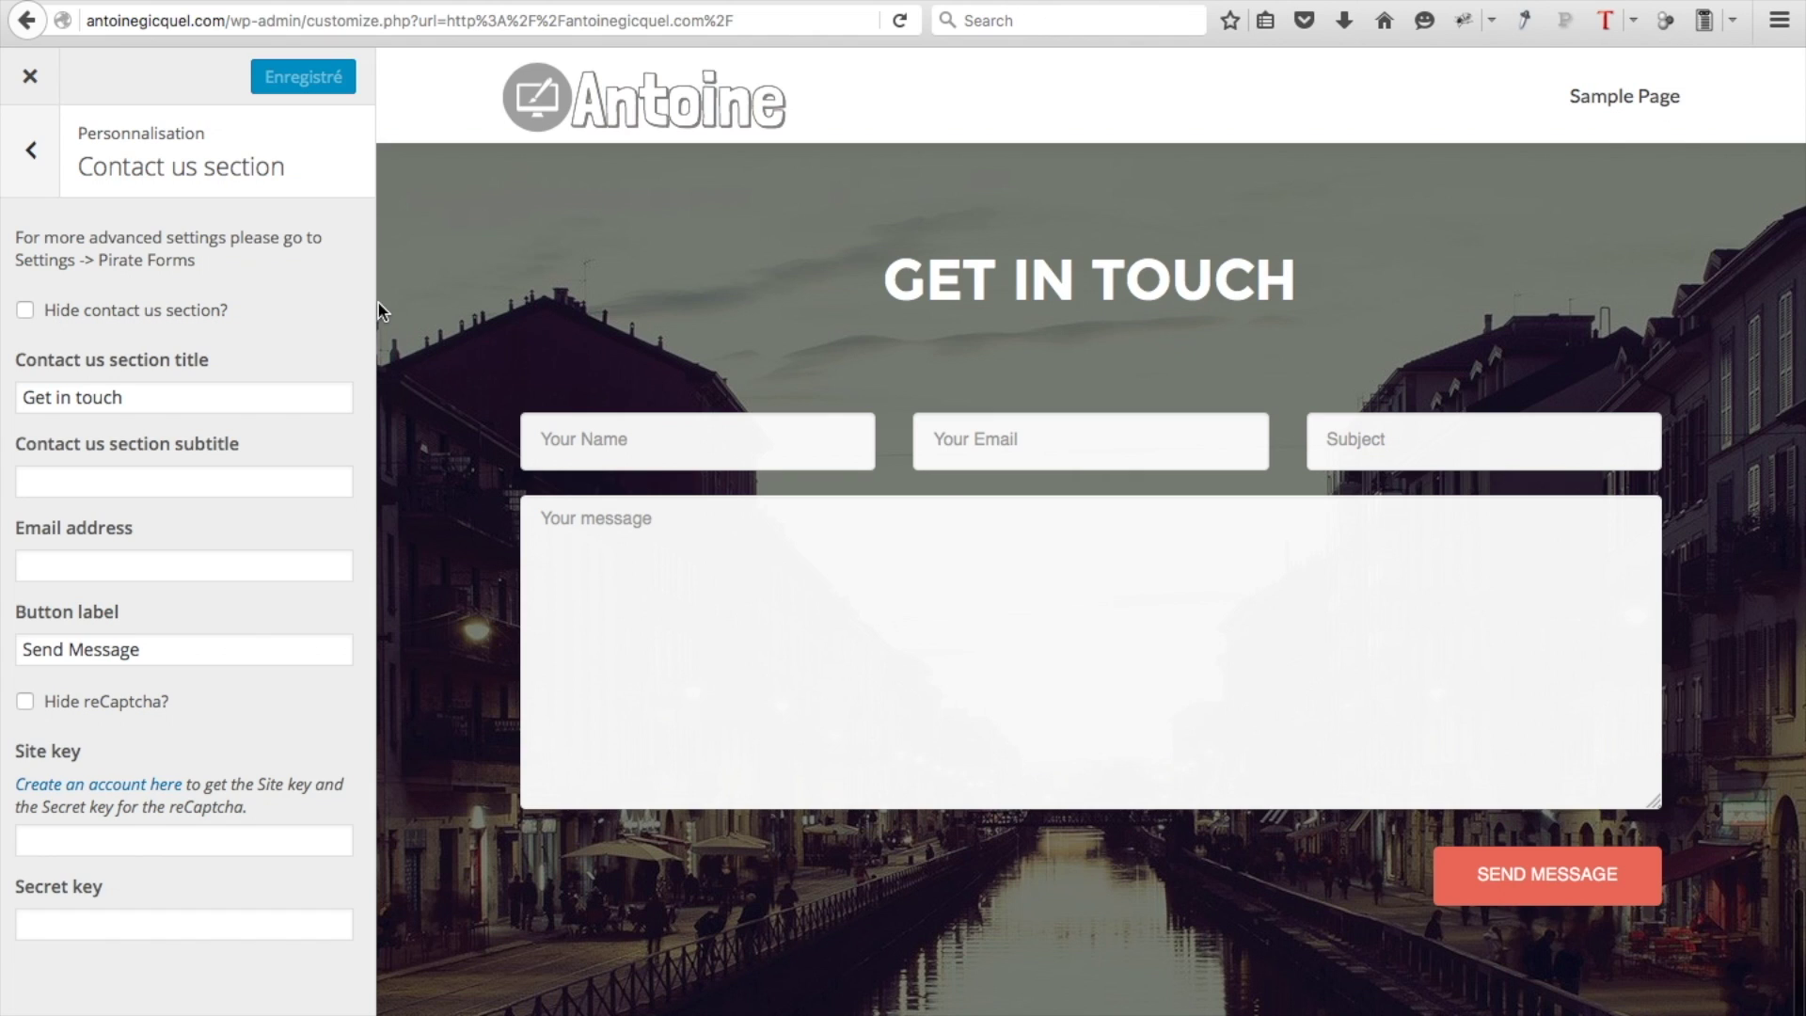
triple_click(171, 393)
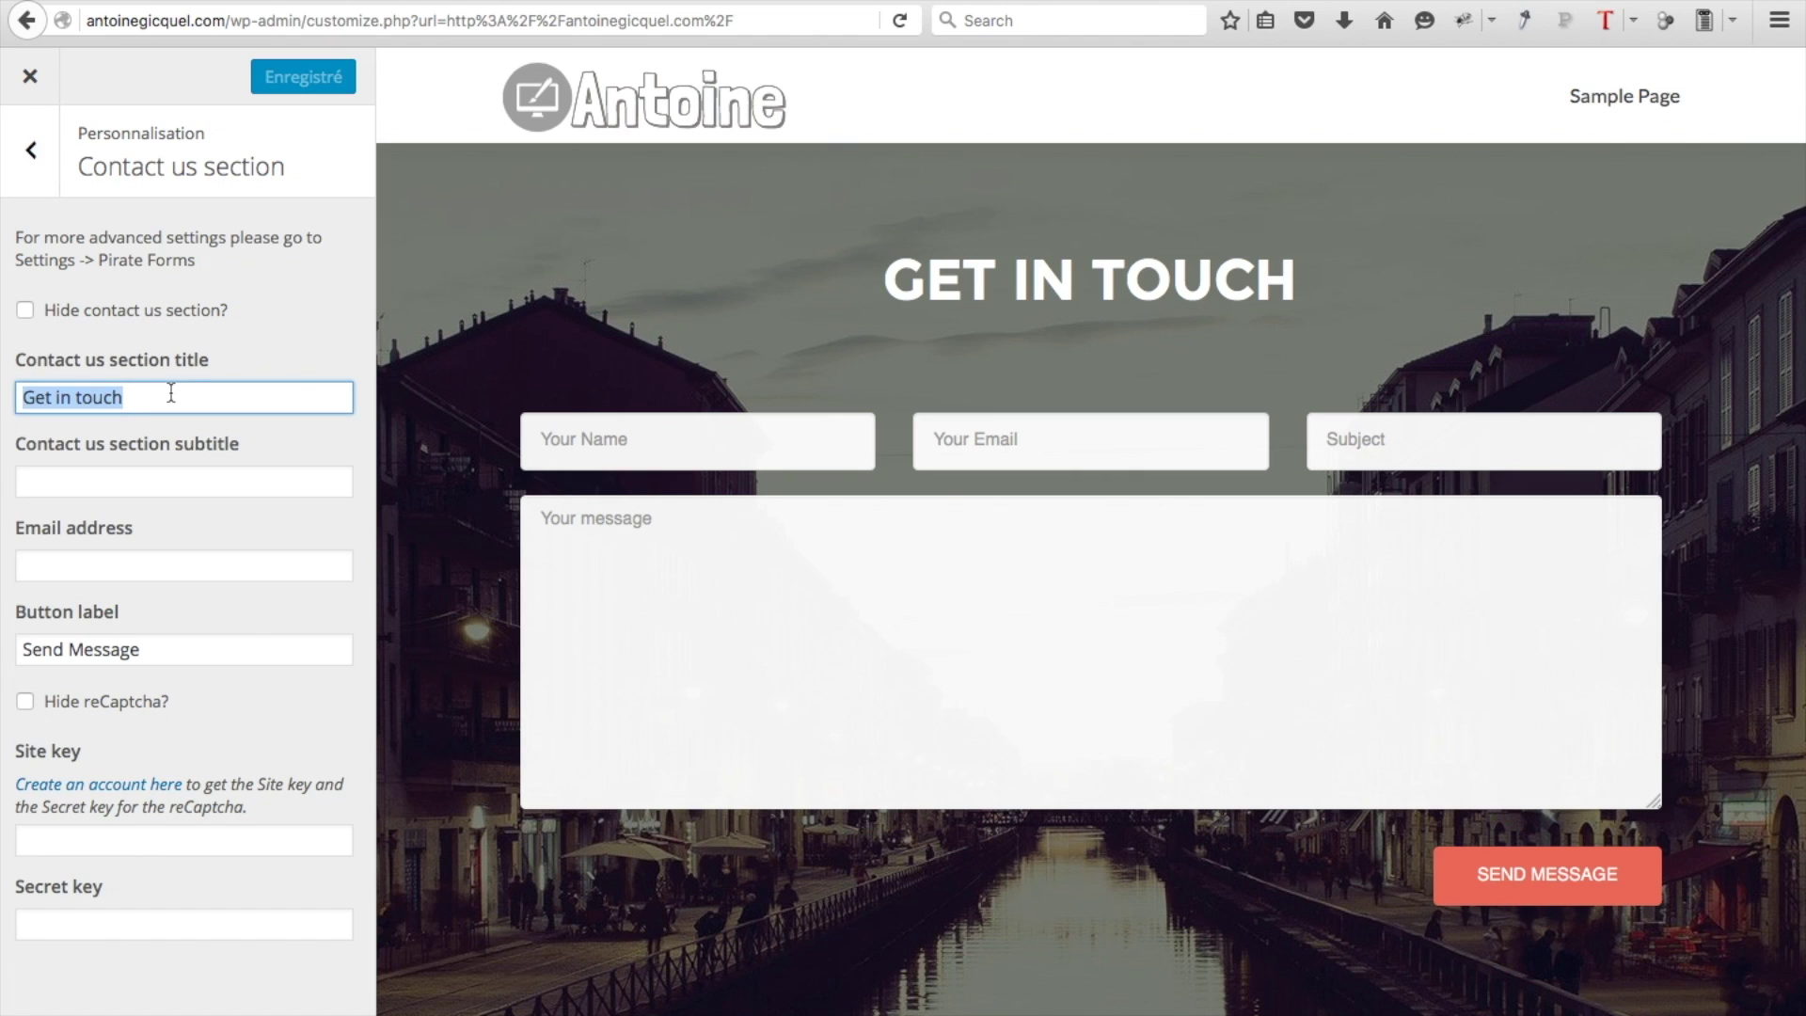
type("Contactez-nous")
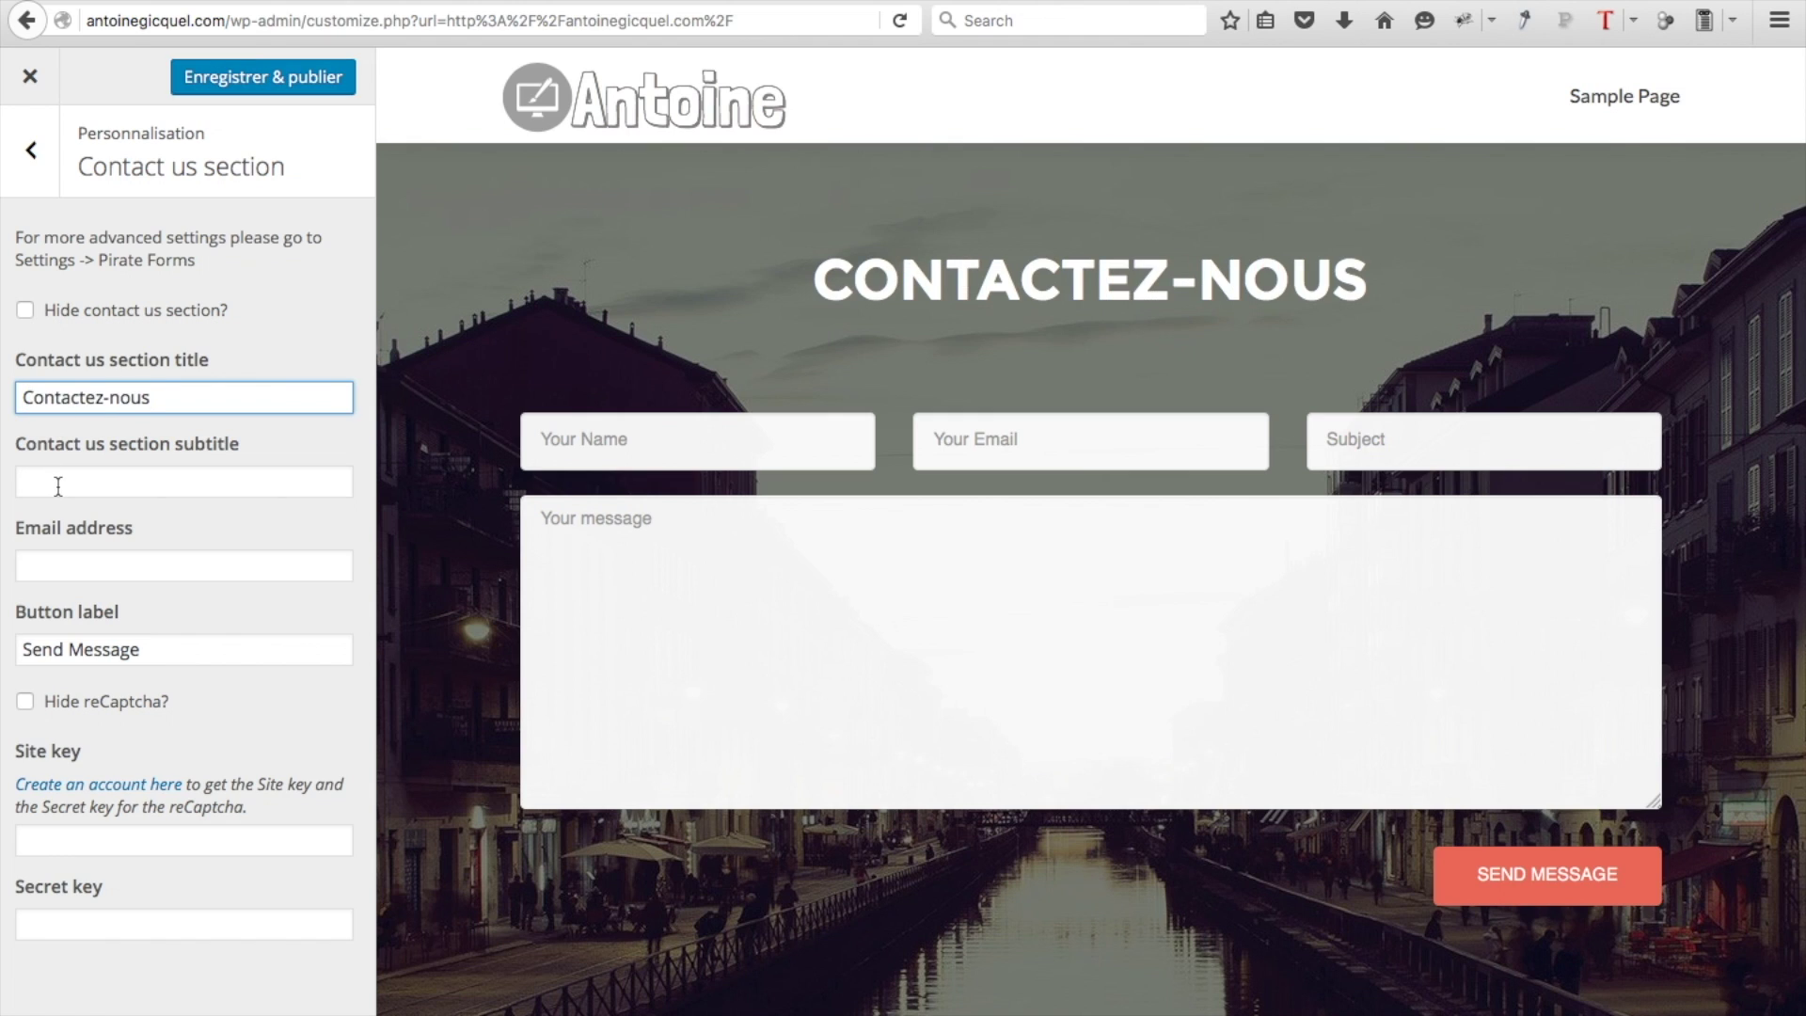
left_click(58, 566)
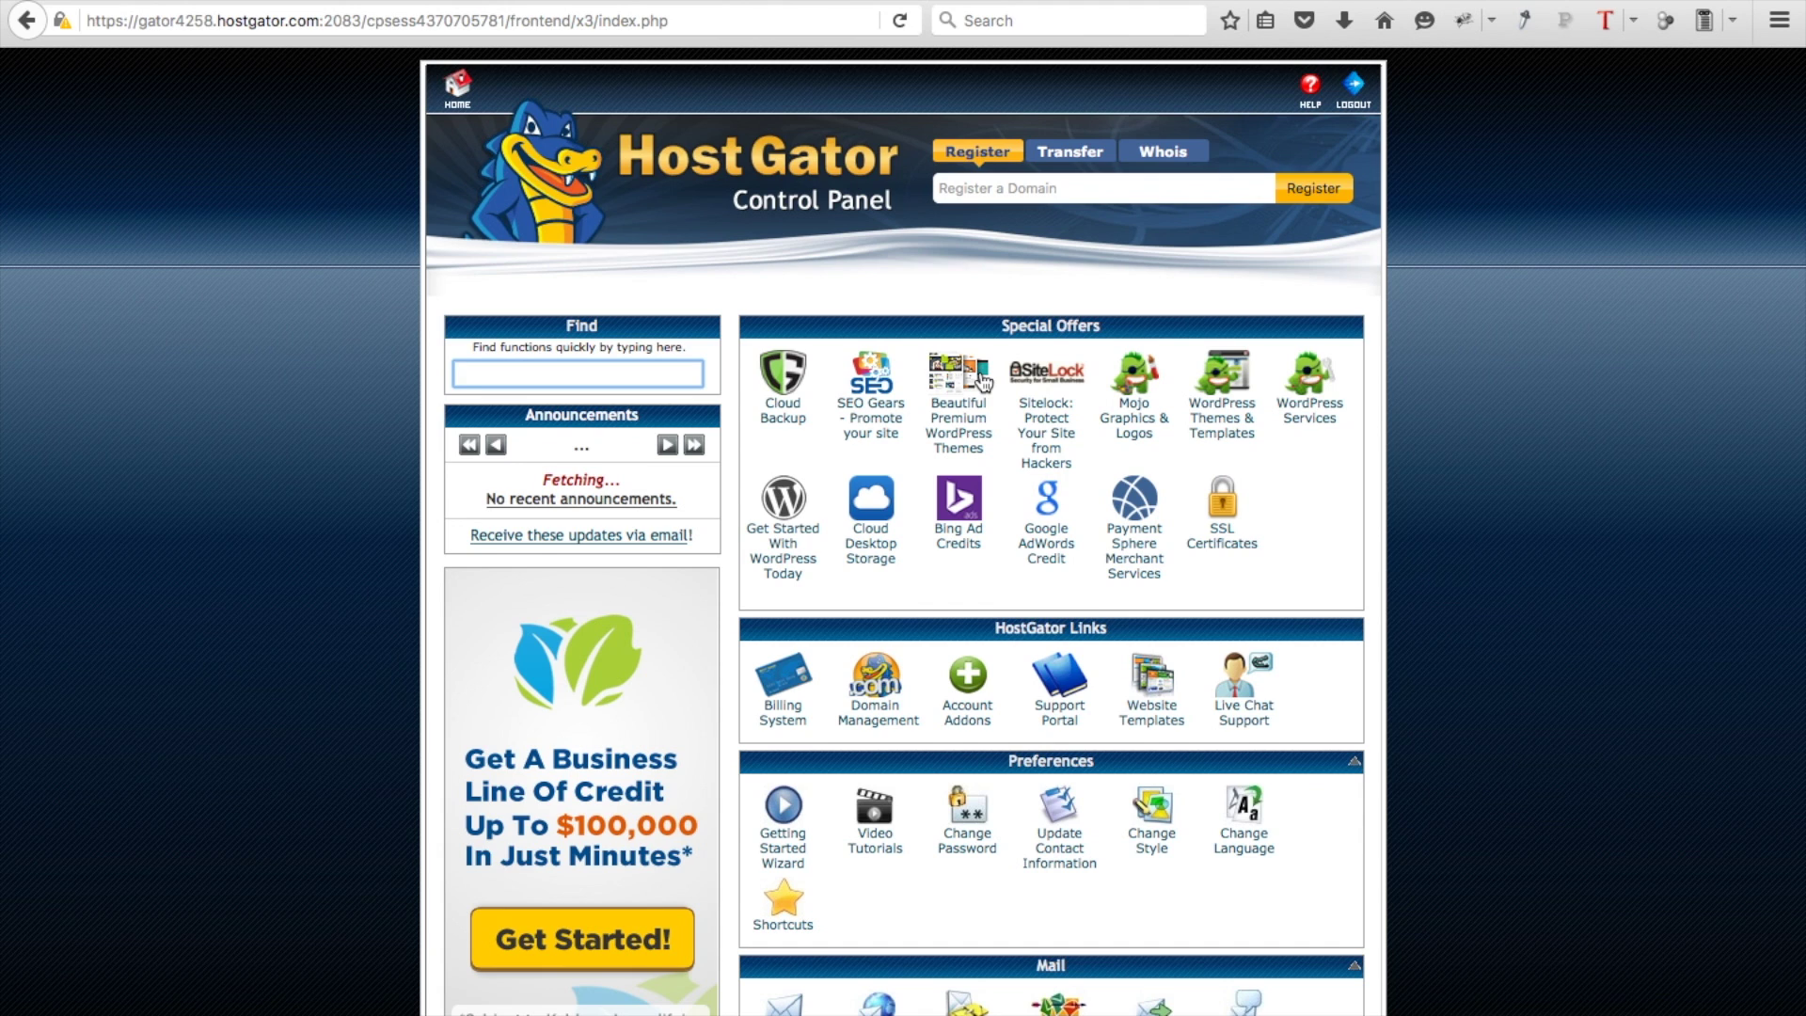
Go to the Email Accounts page in HostGator cPanel
left_click(1046, 432)
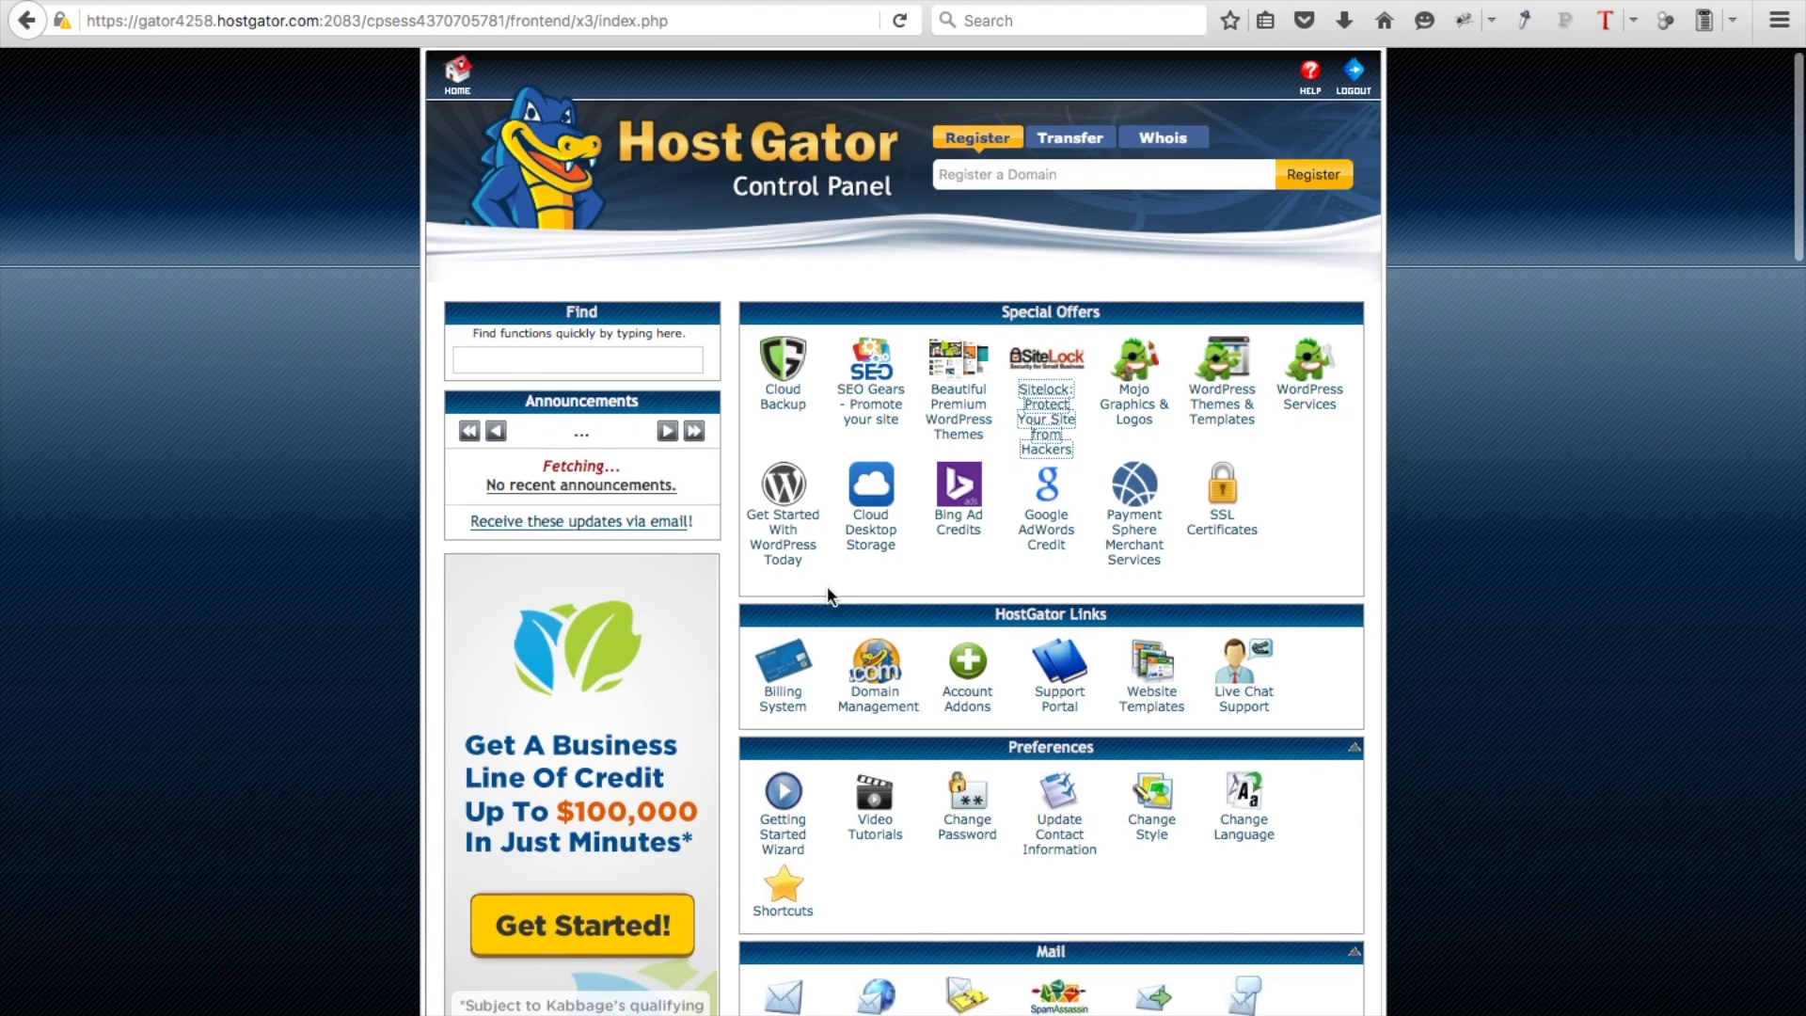
scroll(826, 602, "down", 3)
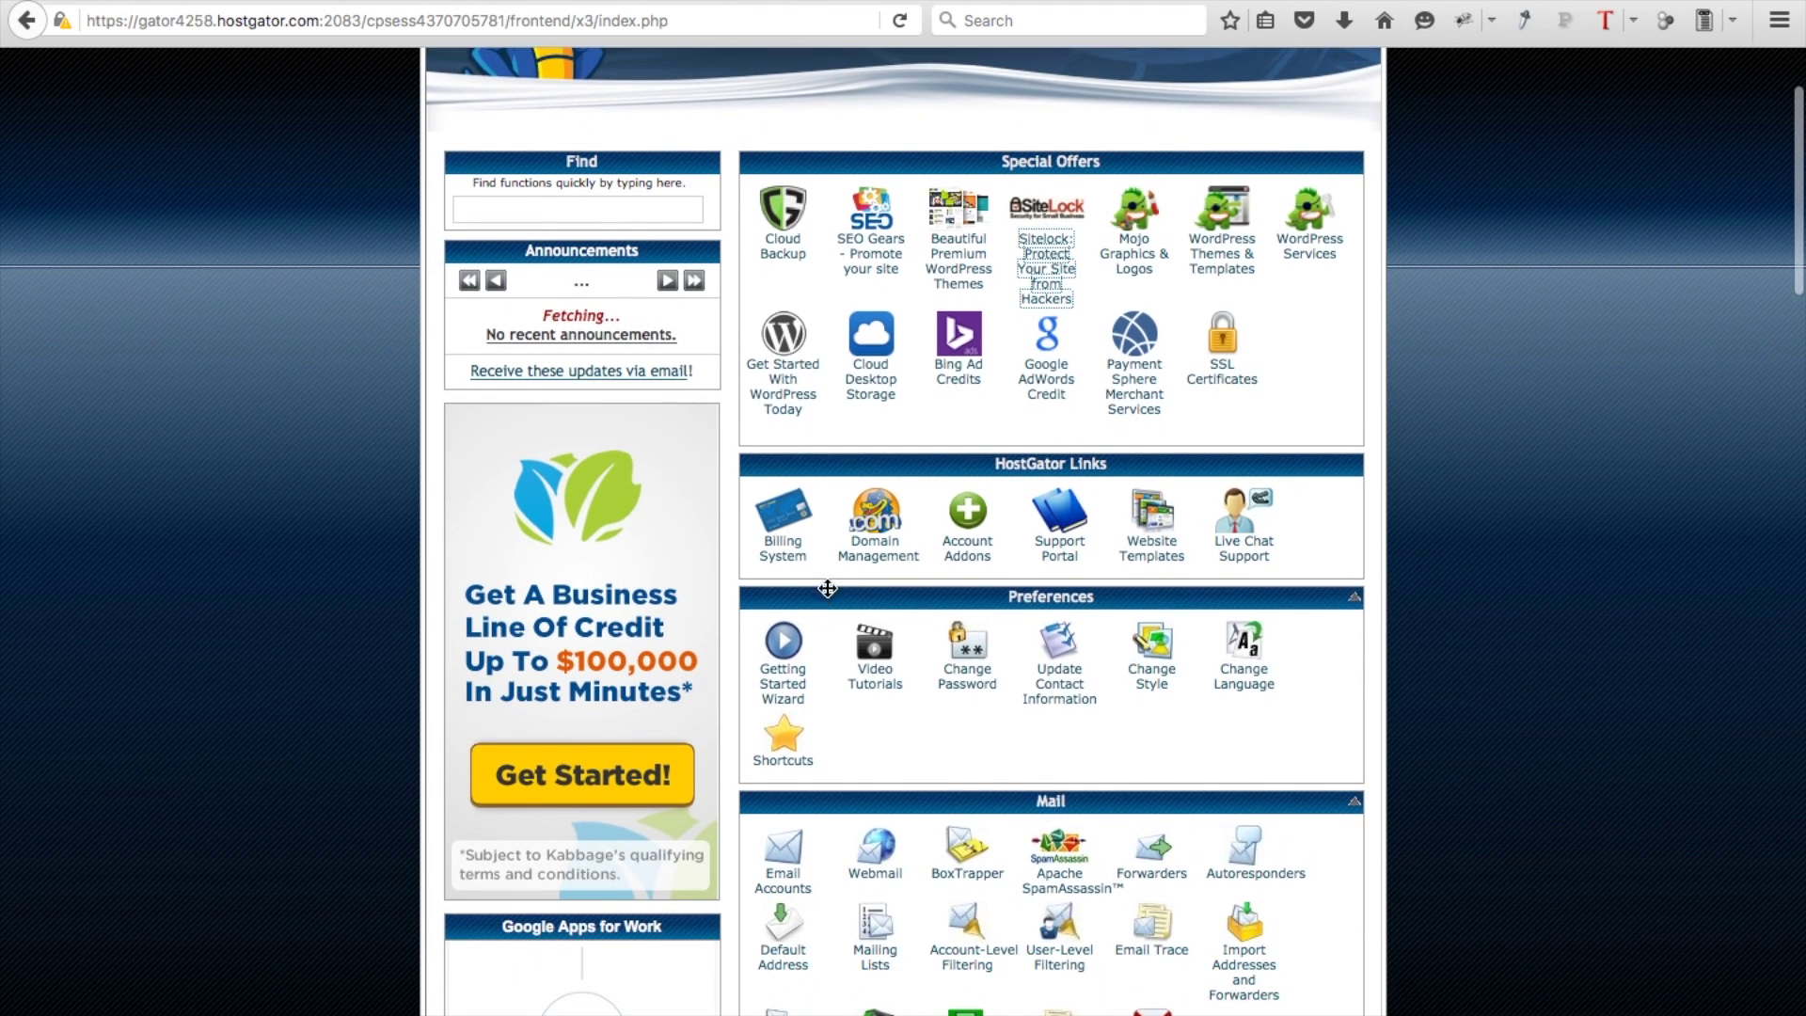
left_click(783, 873)
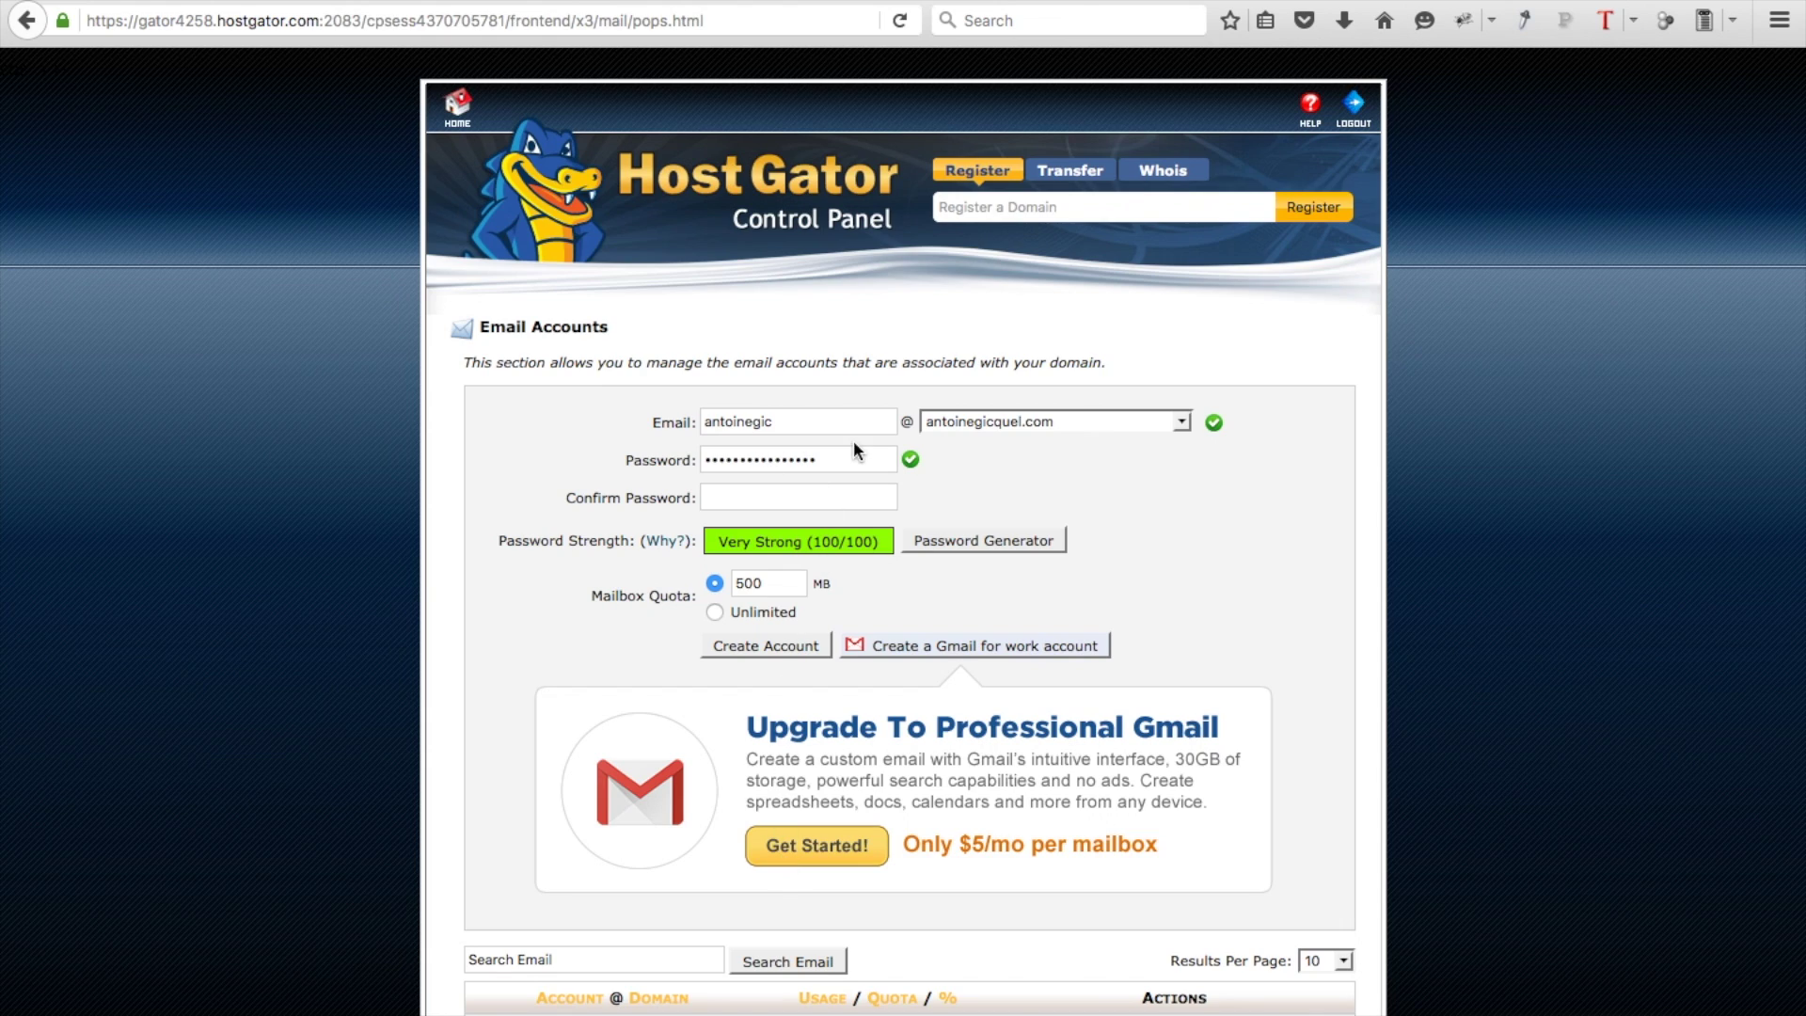
Create a 'contact' mailbox on the site's domain with a 500 MB quota
left_click(813, 420)
double_click(812, 420)
key("BackSpace")
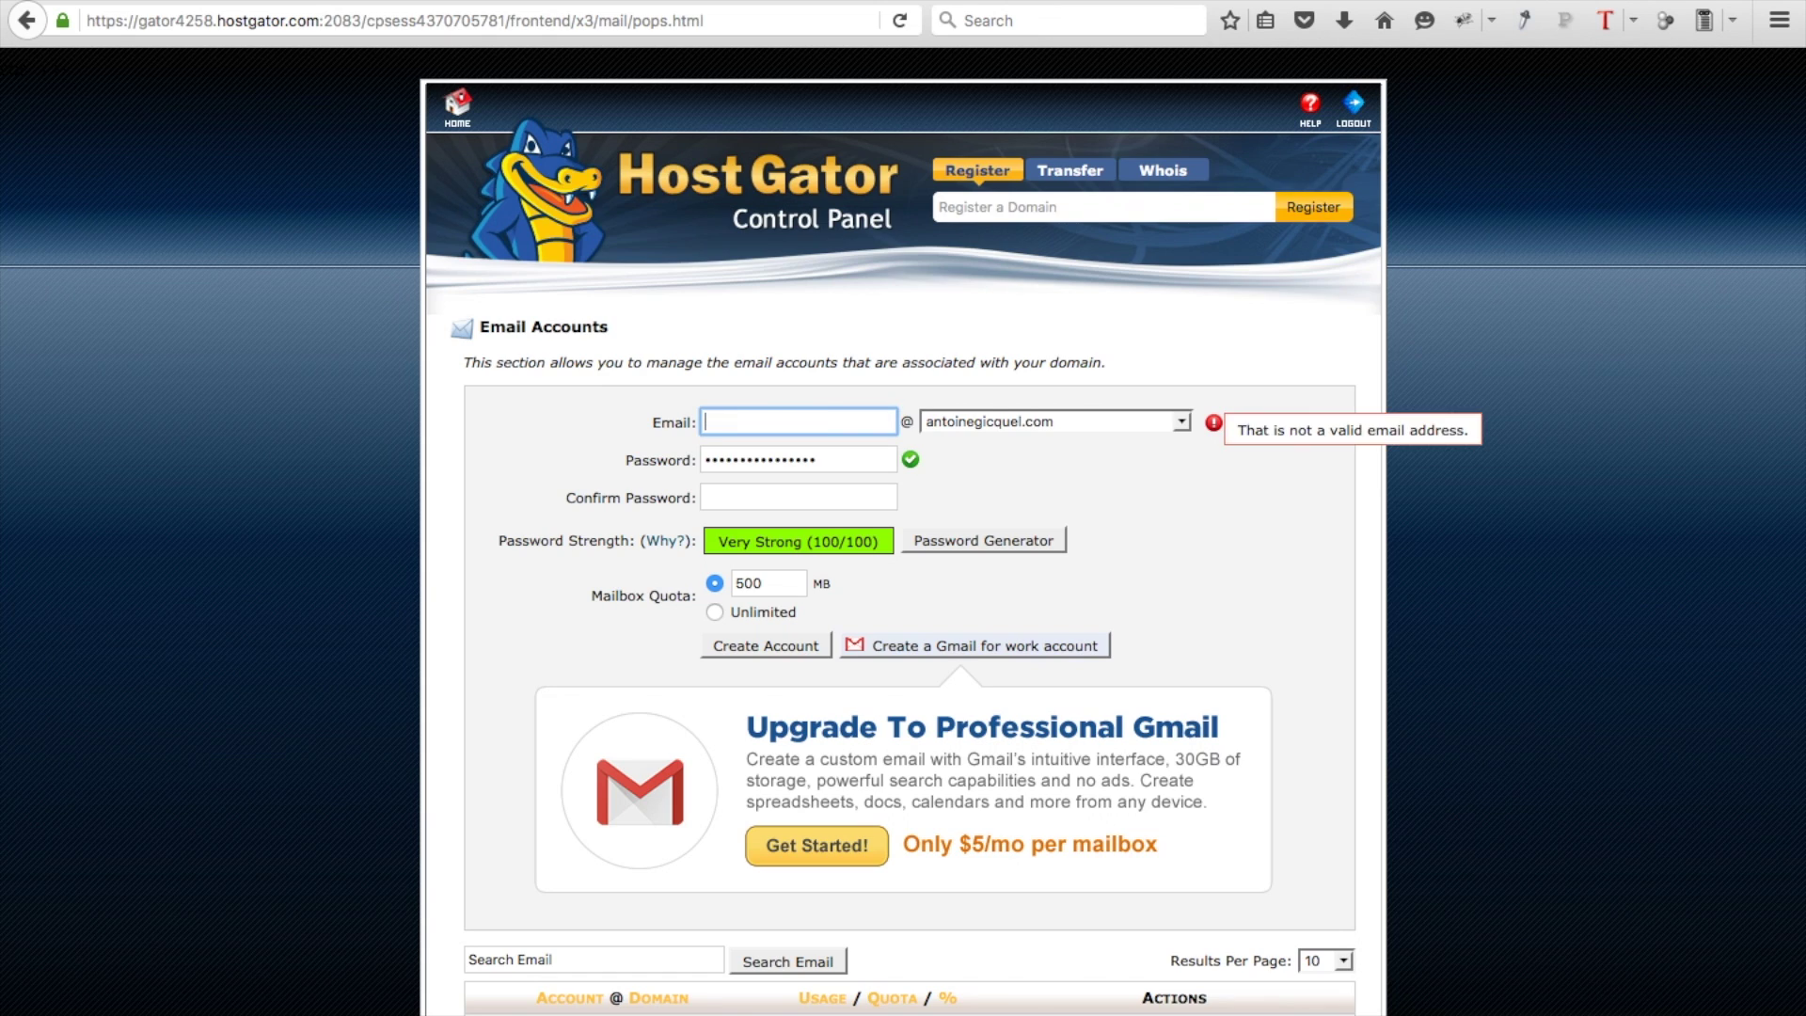
type("C")
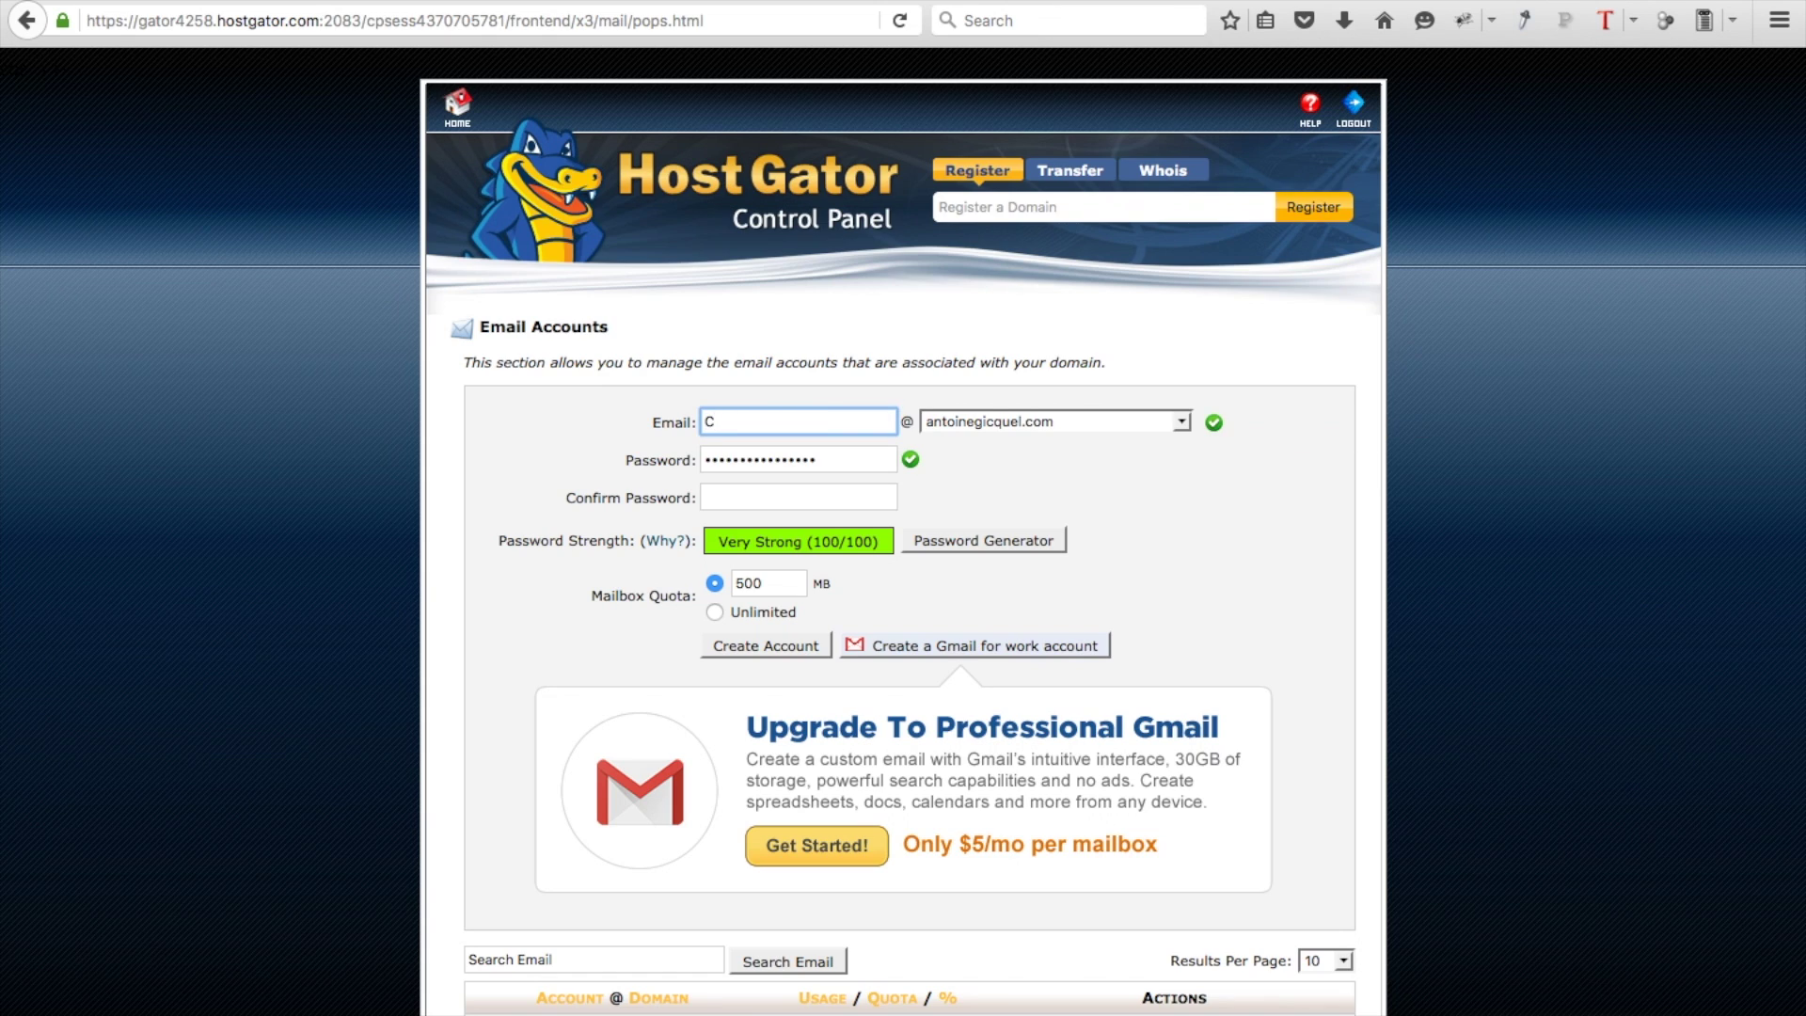
key("BackSpace")
type("contact")
left_click(788, 643)
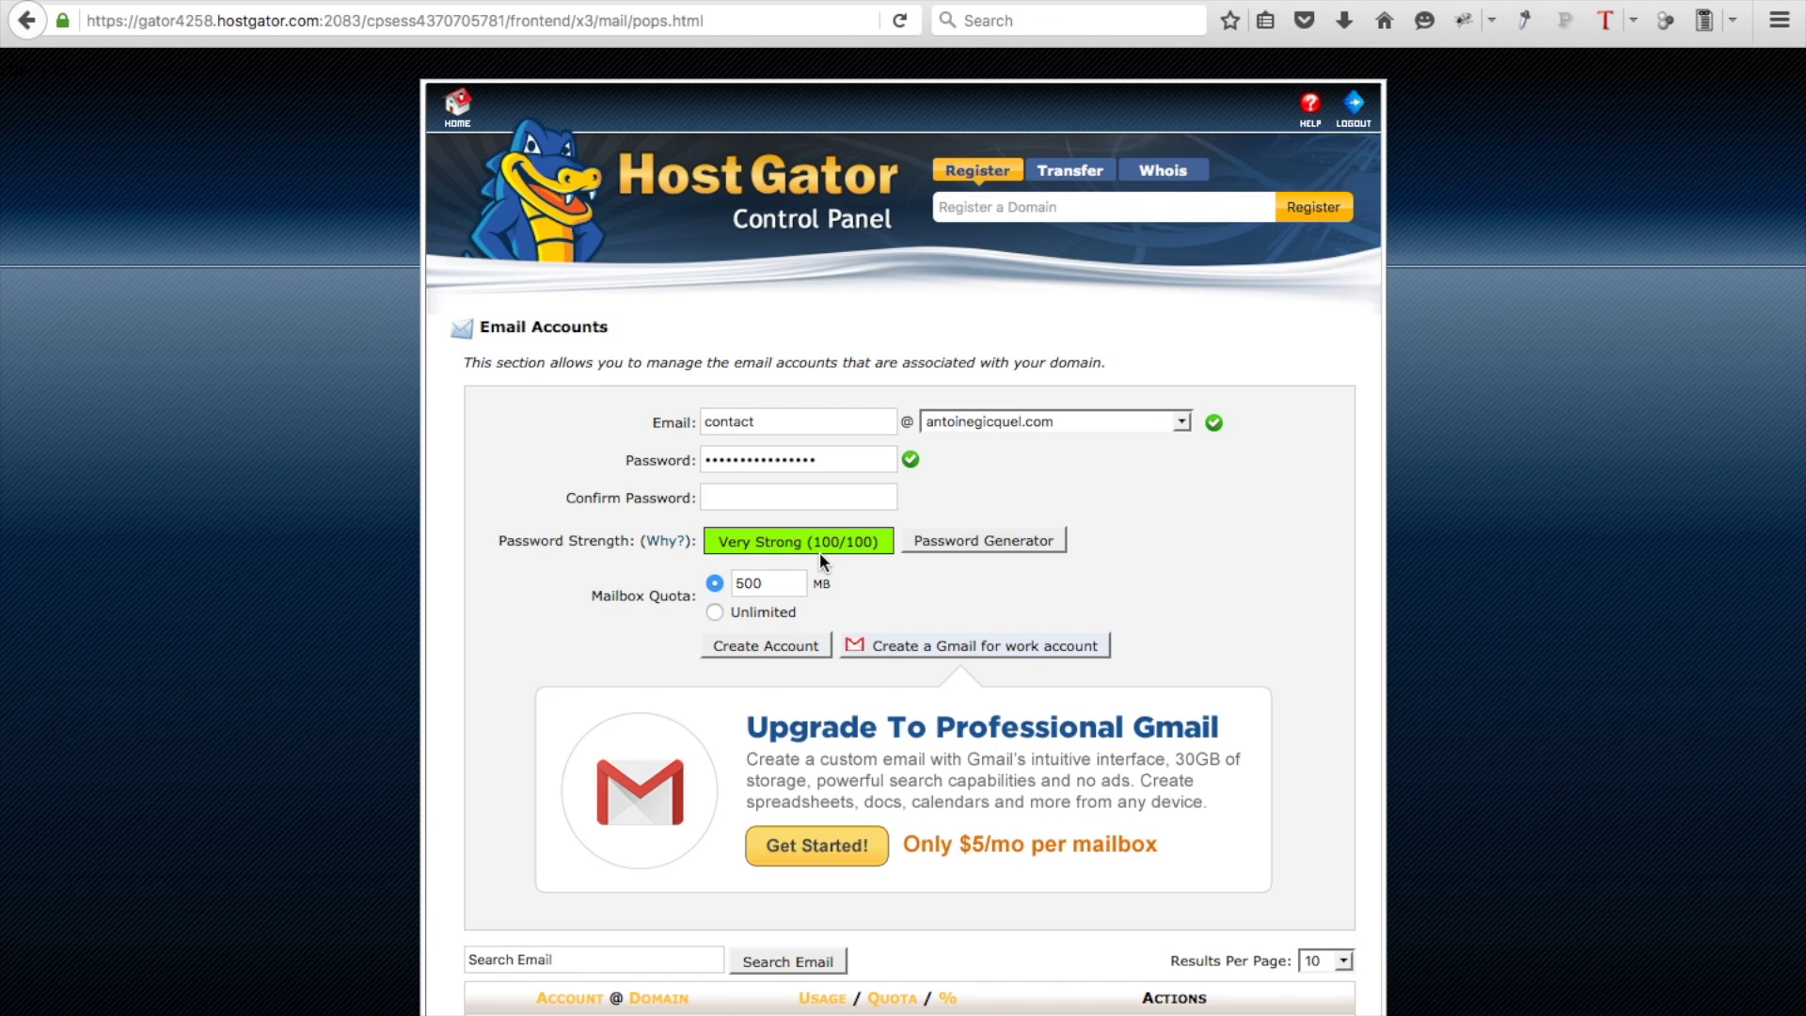
Check the More actions menu for the new contact account
scroll(820, 552, "down", 3)
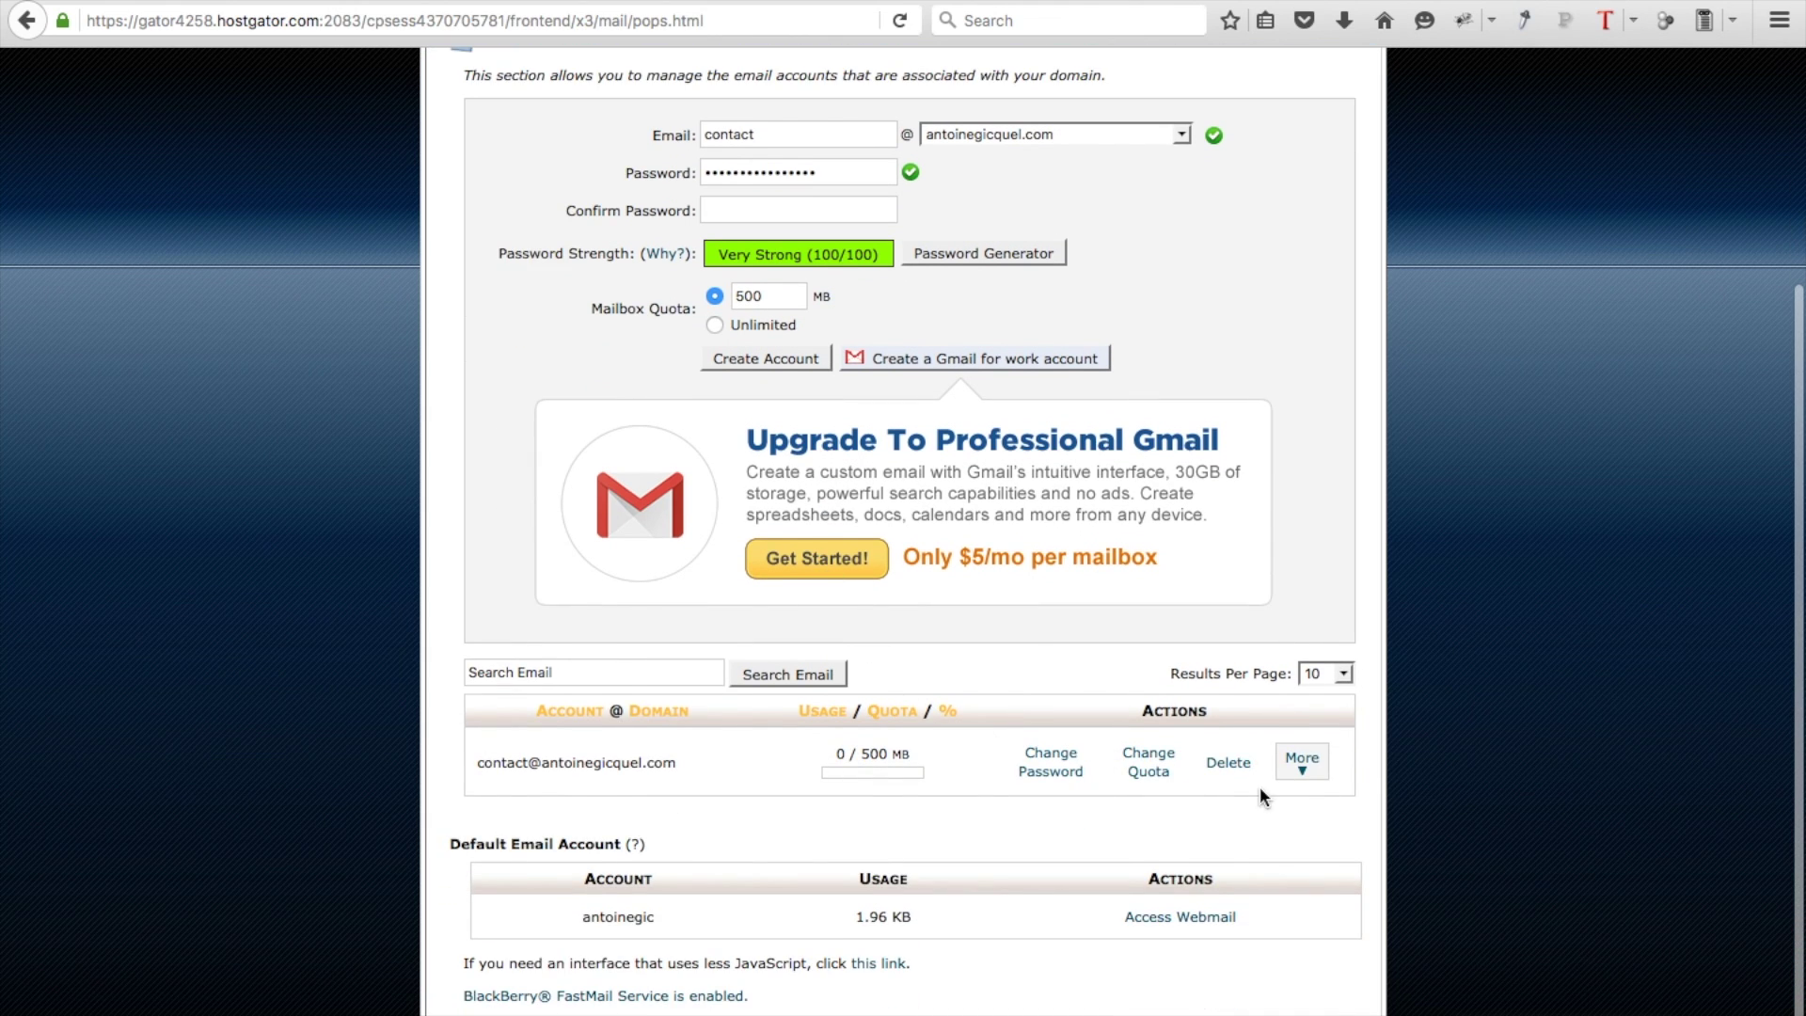
left_click(1311, 780)
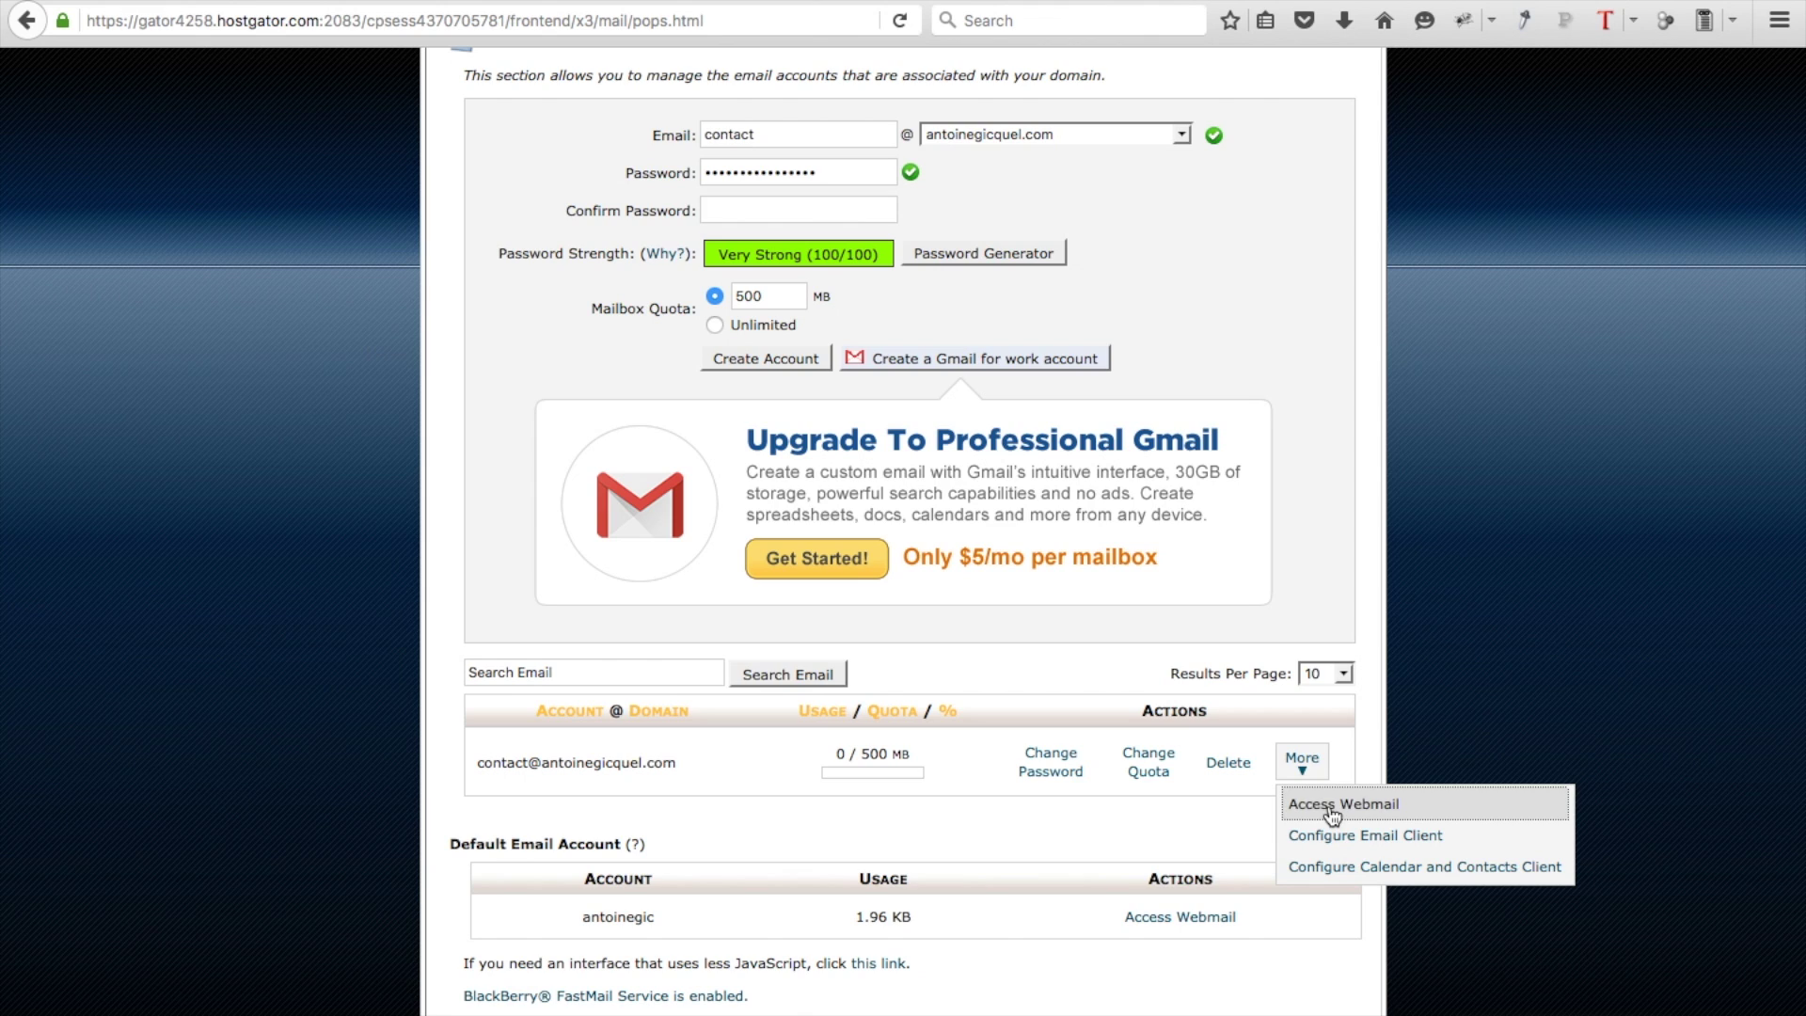
scroll(1305, 775, "up", 3)
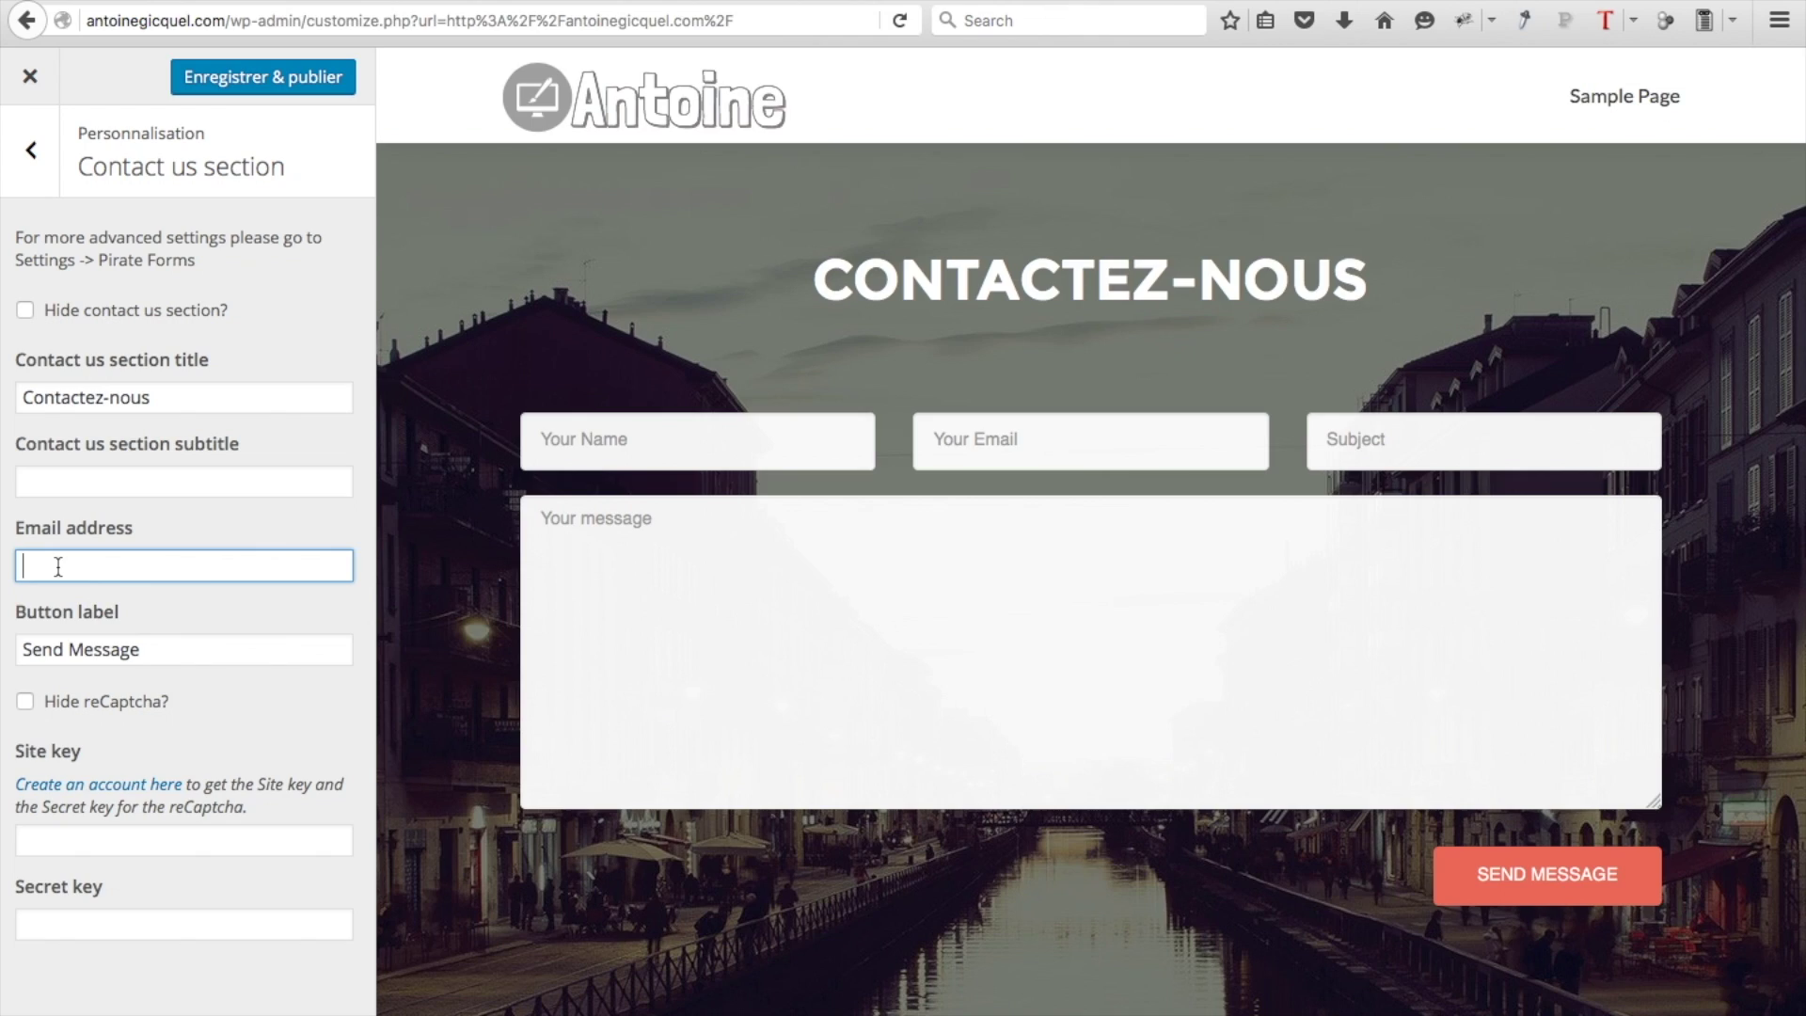
Paste the new contact e-mail address and relabel the send button Envoyer
key("ctrl+v")
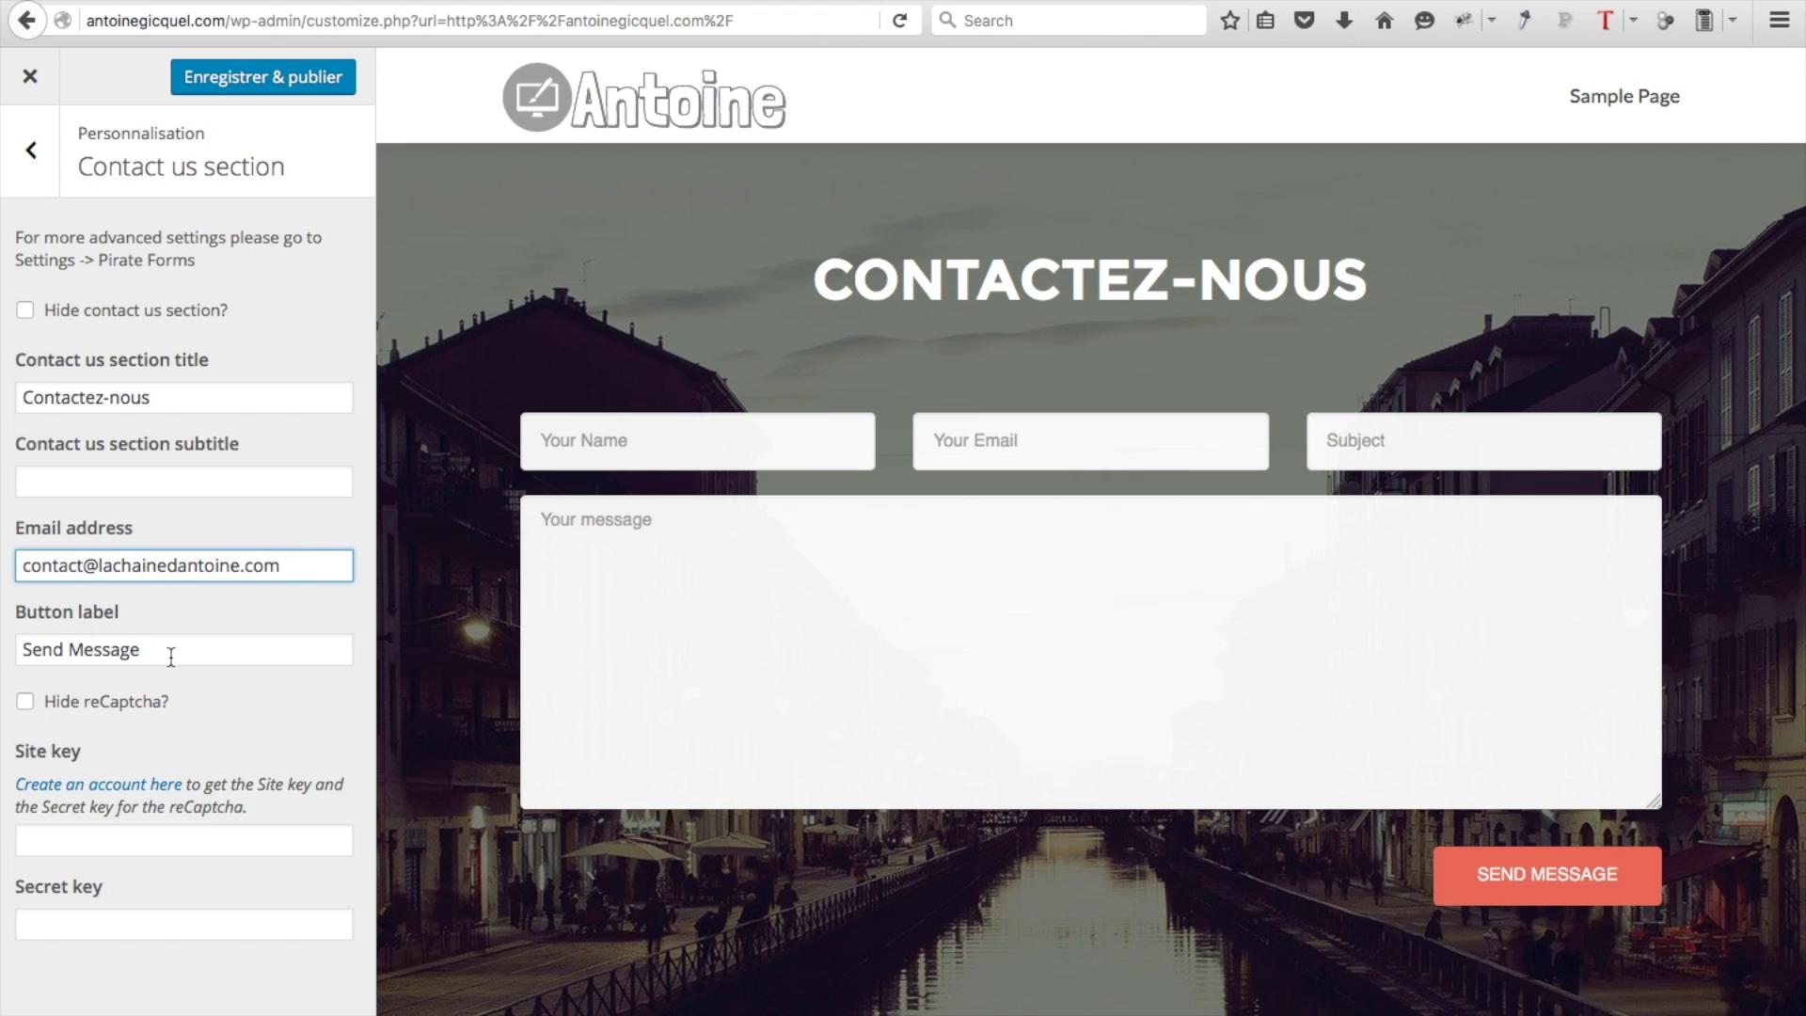
triple_click(171, 657)
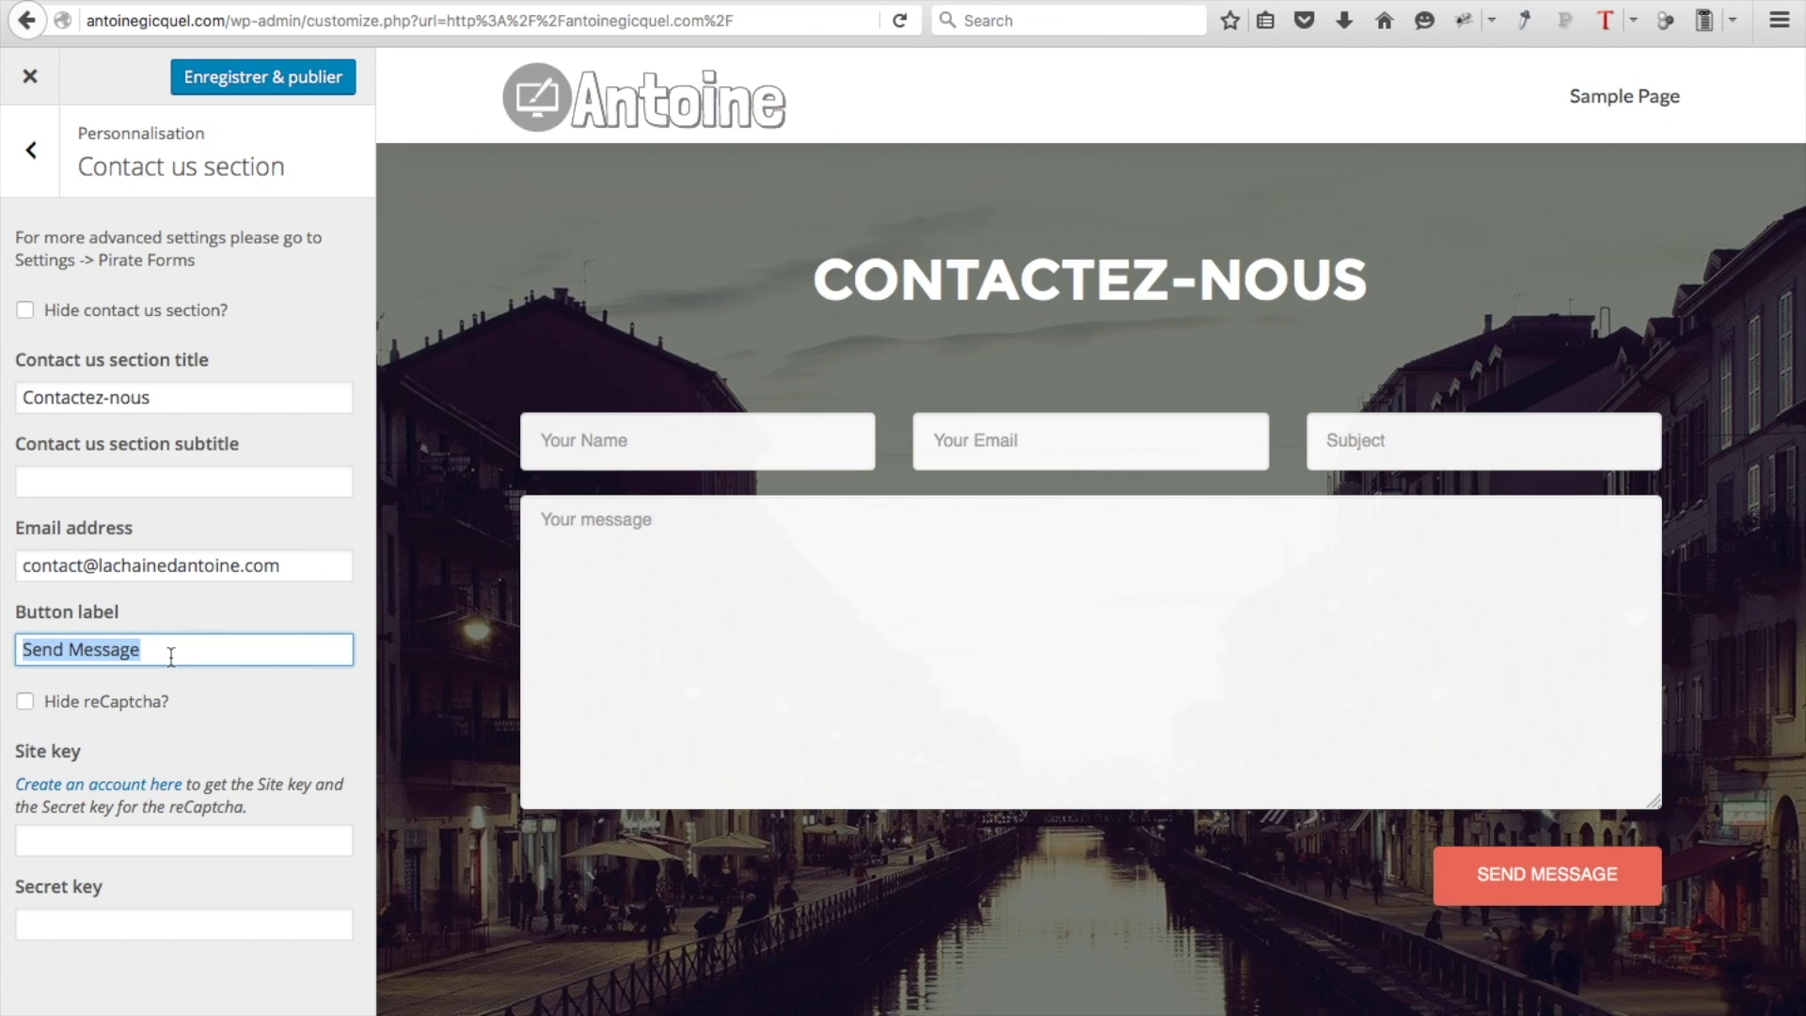
type("Envoyer")
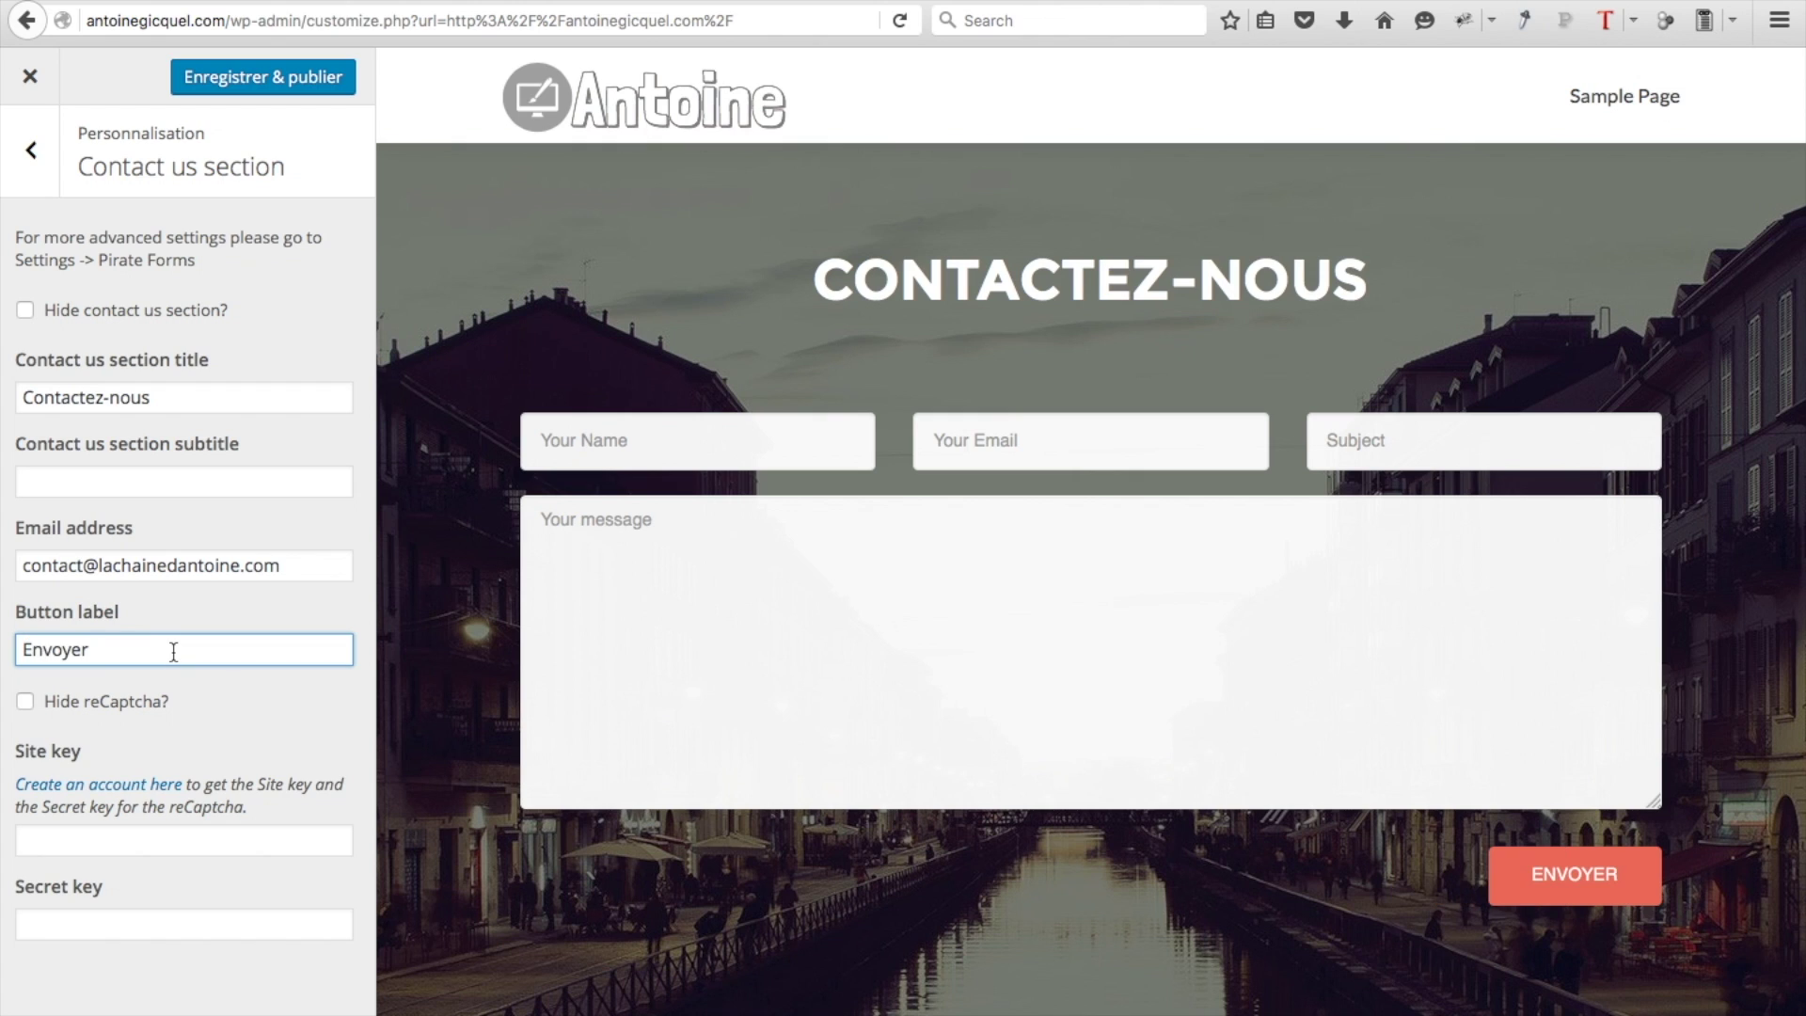
Publish the contact section changes and close the Customizer
left_click(238, 84)
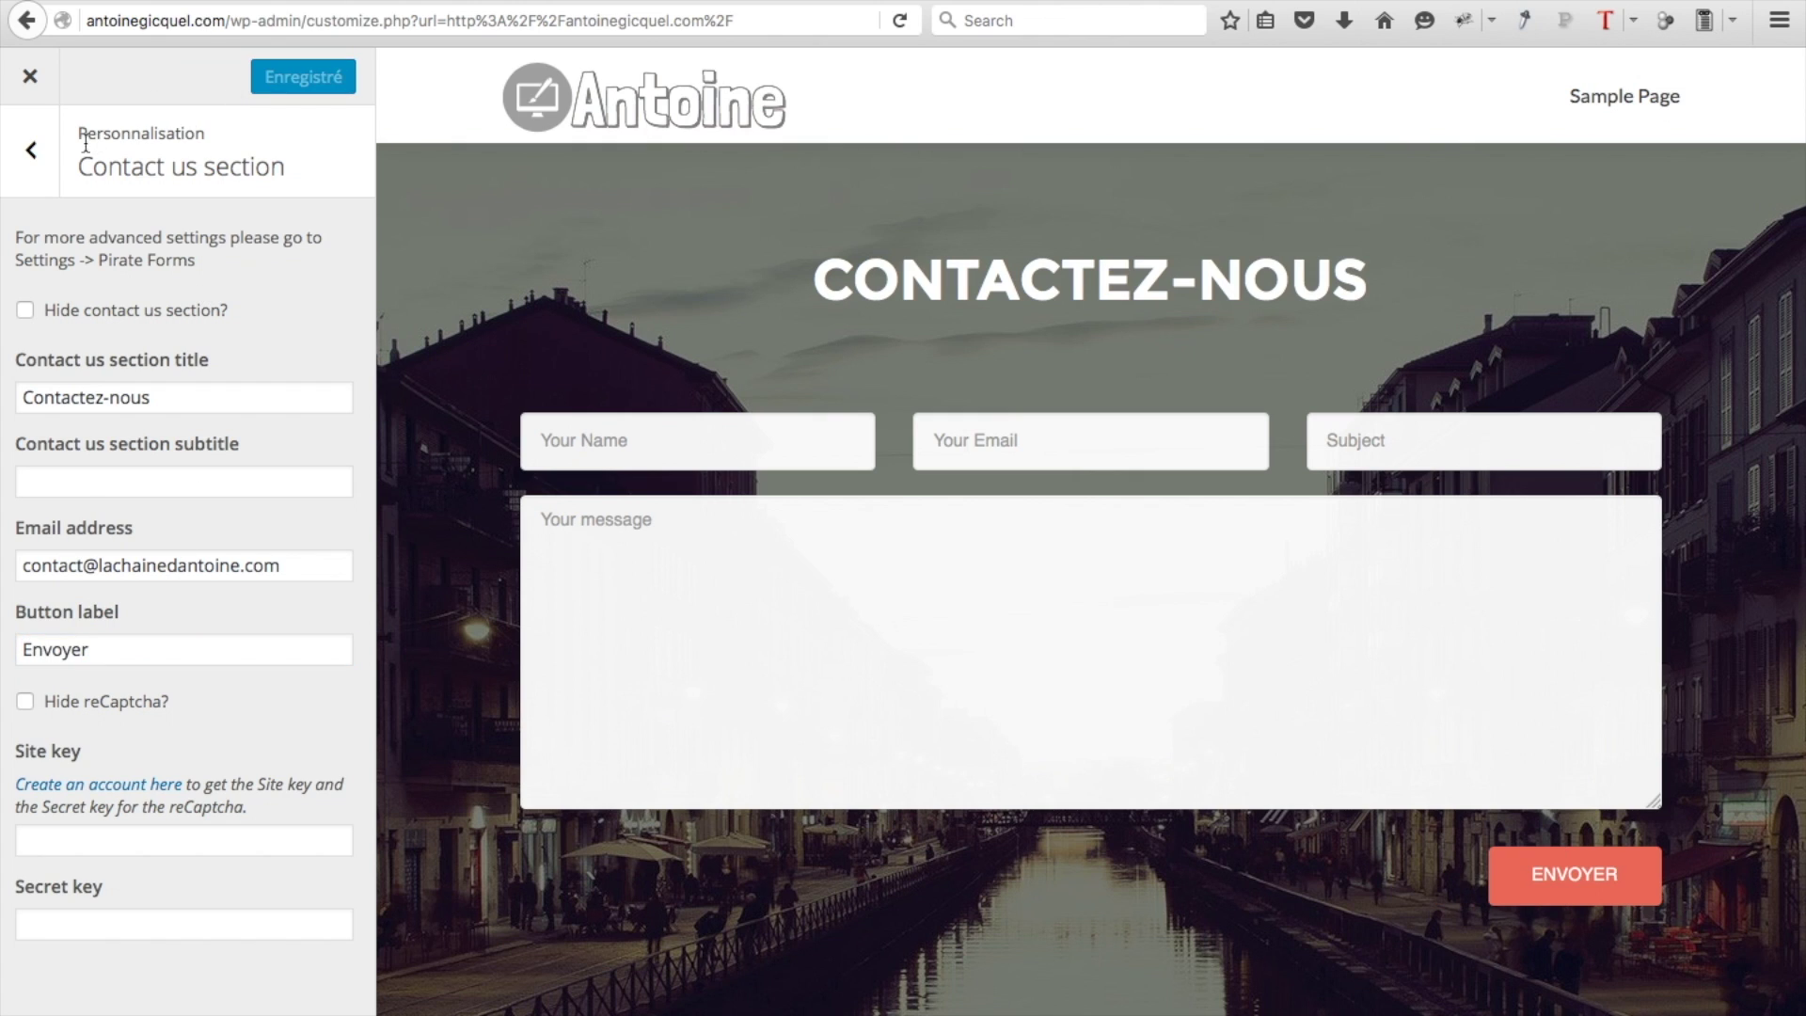
left_click(28, 152)
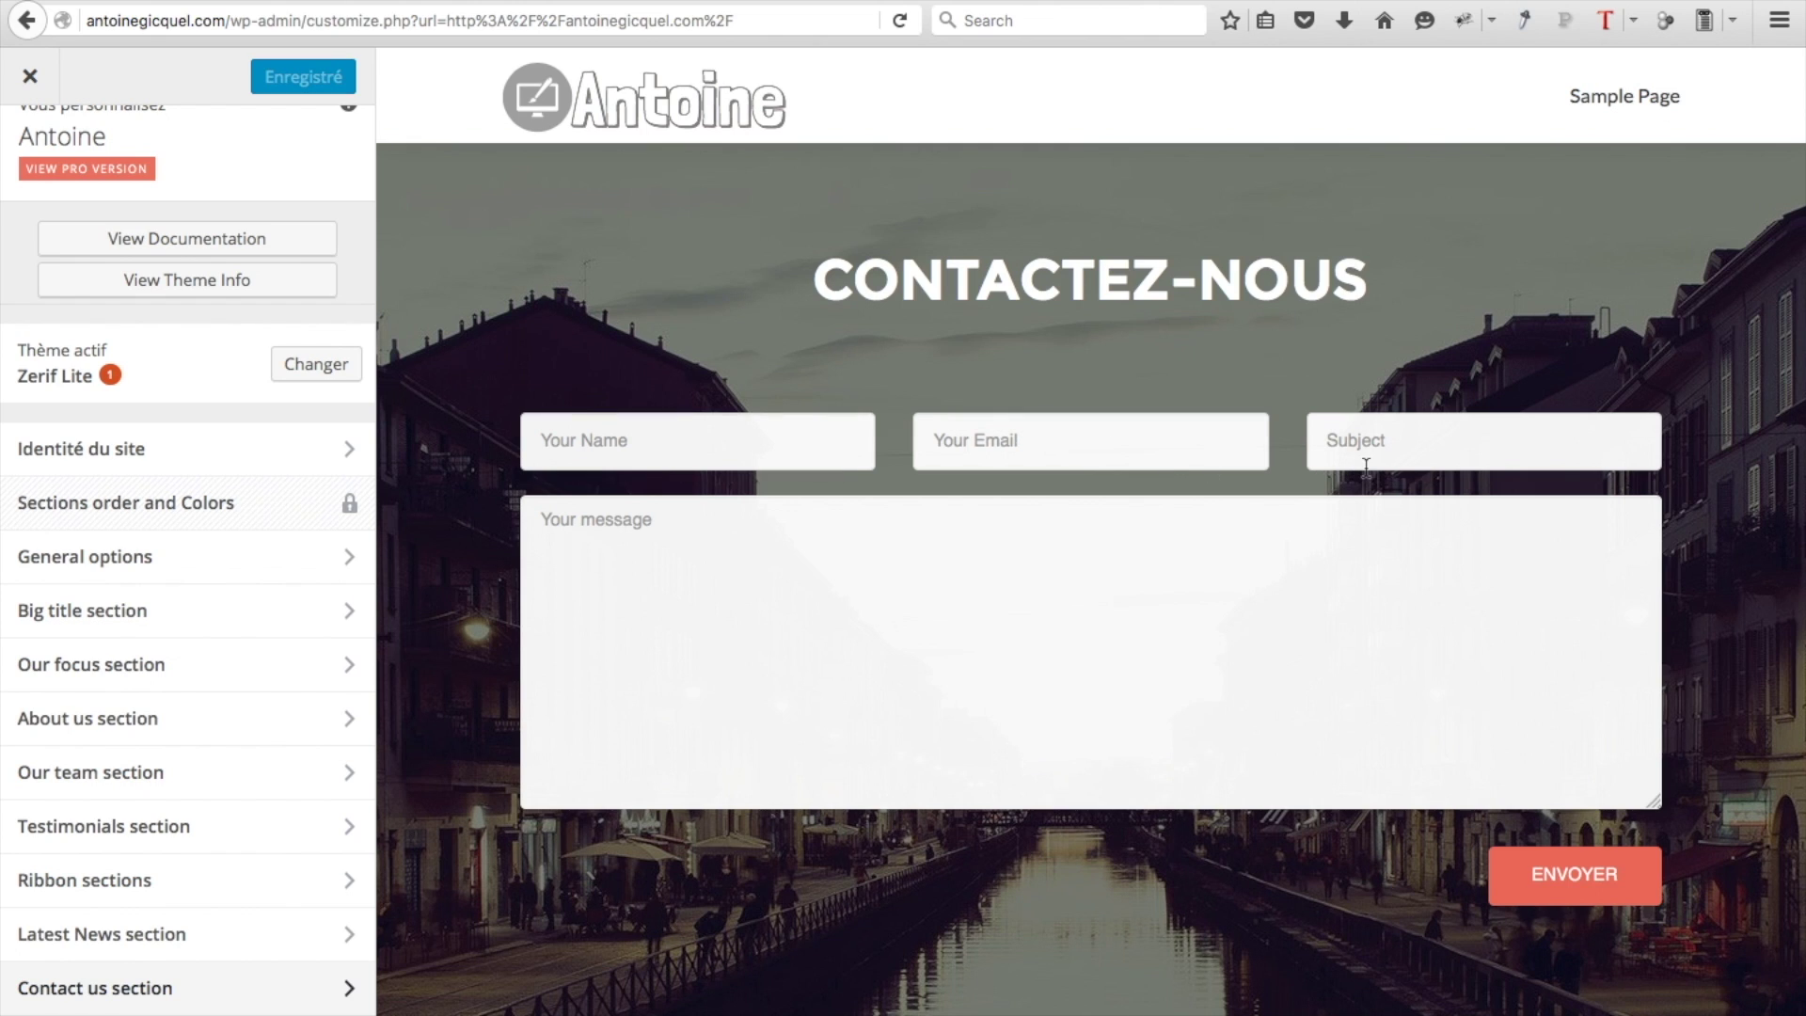
left_click(36, 94)
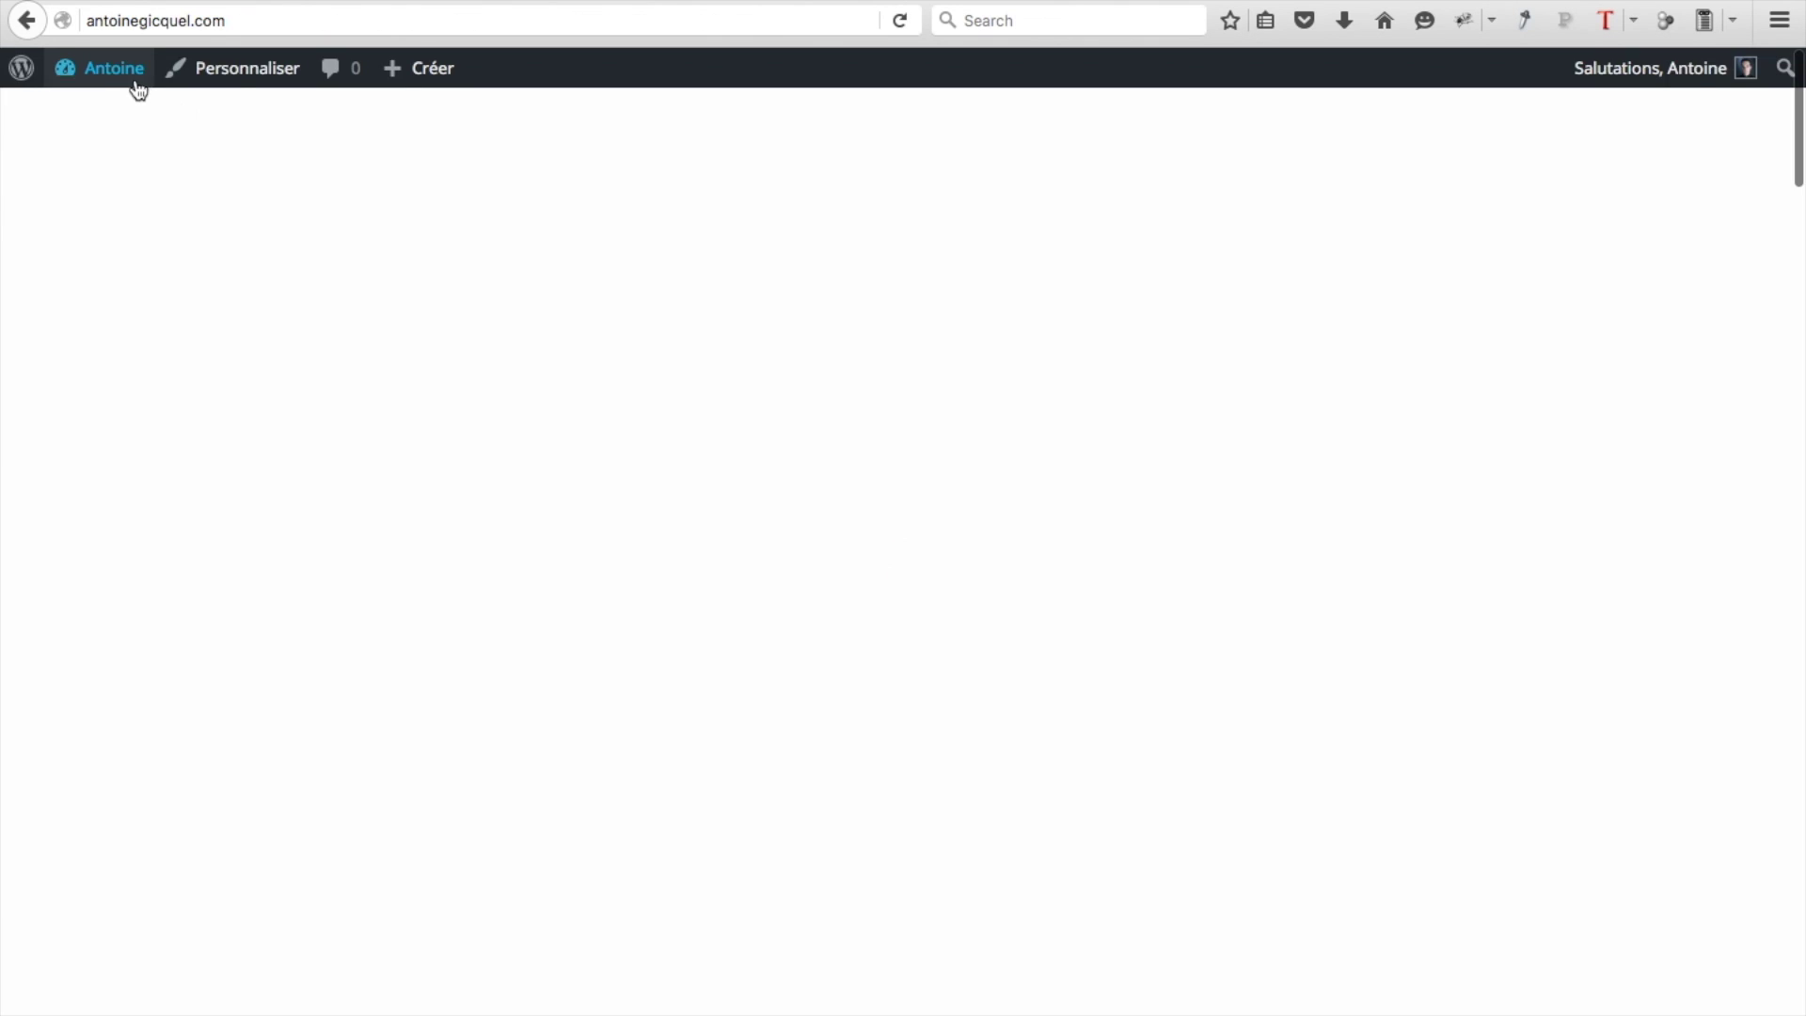
Translate the contact form's field labels in Pirate Forms settings and save them
mouse_move(136, 85)
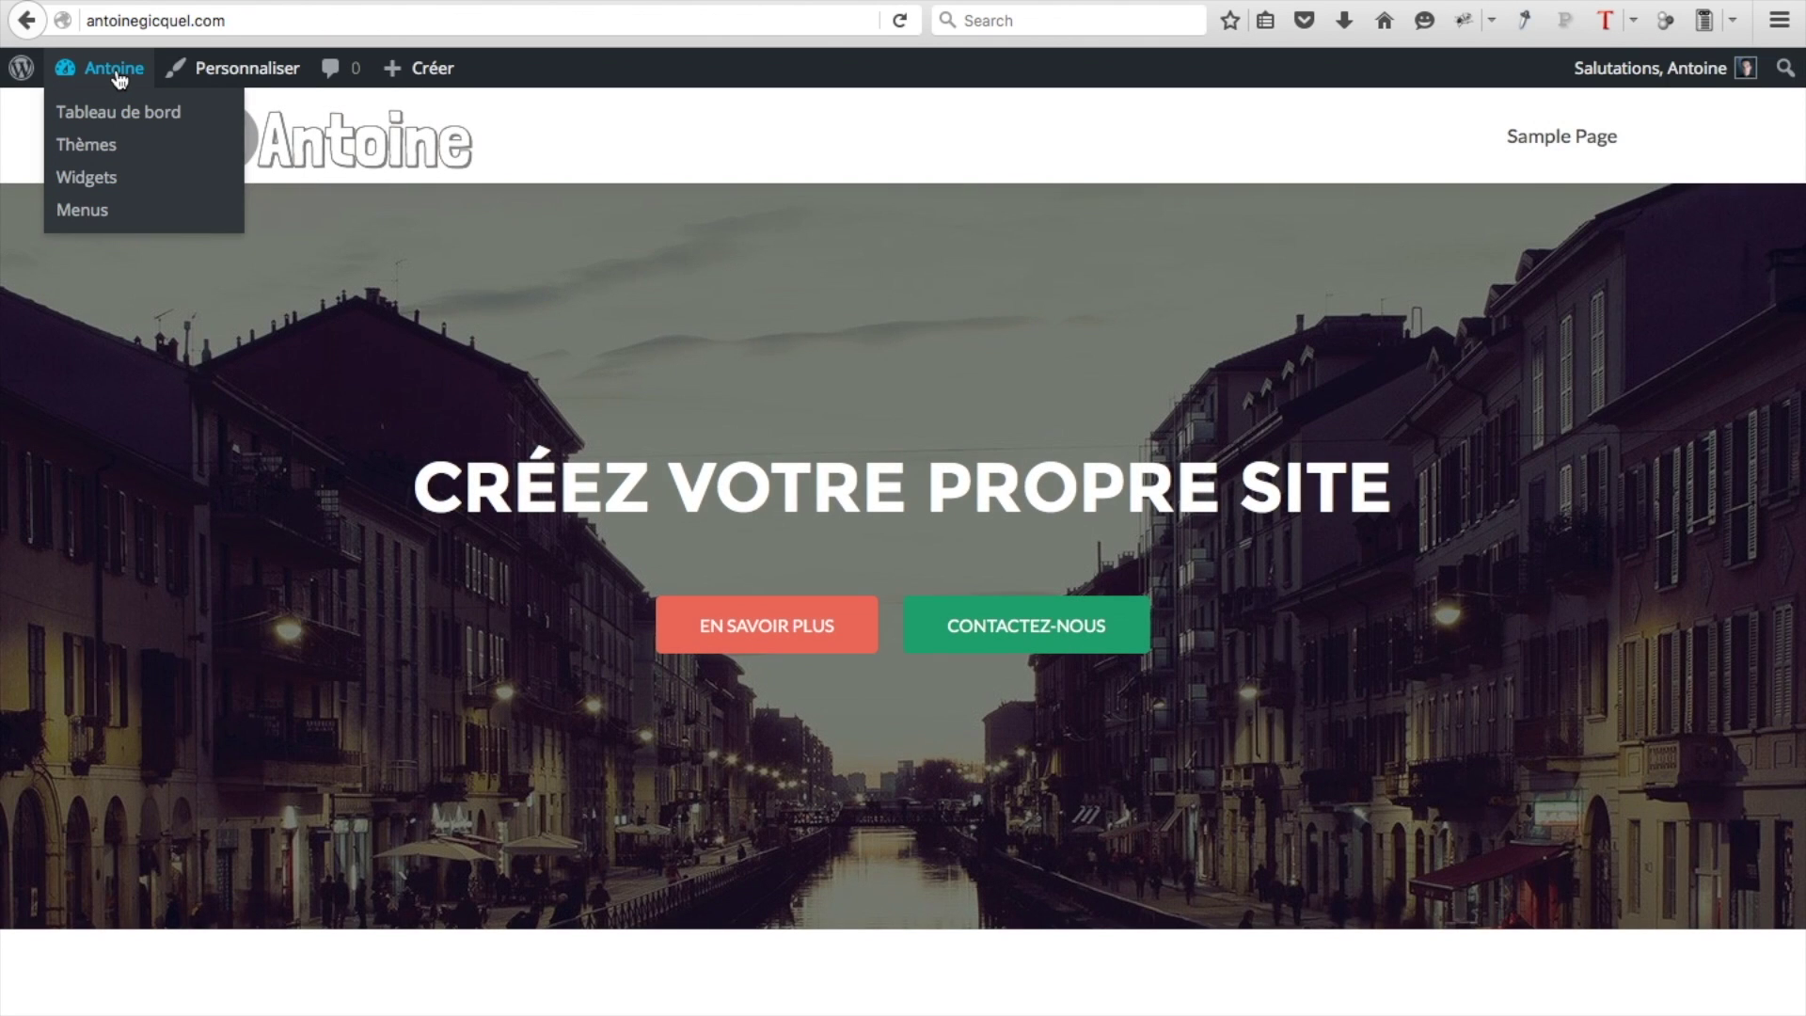
left_click(105, 113)
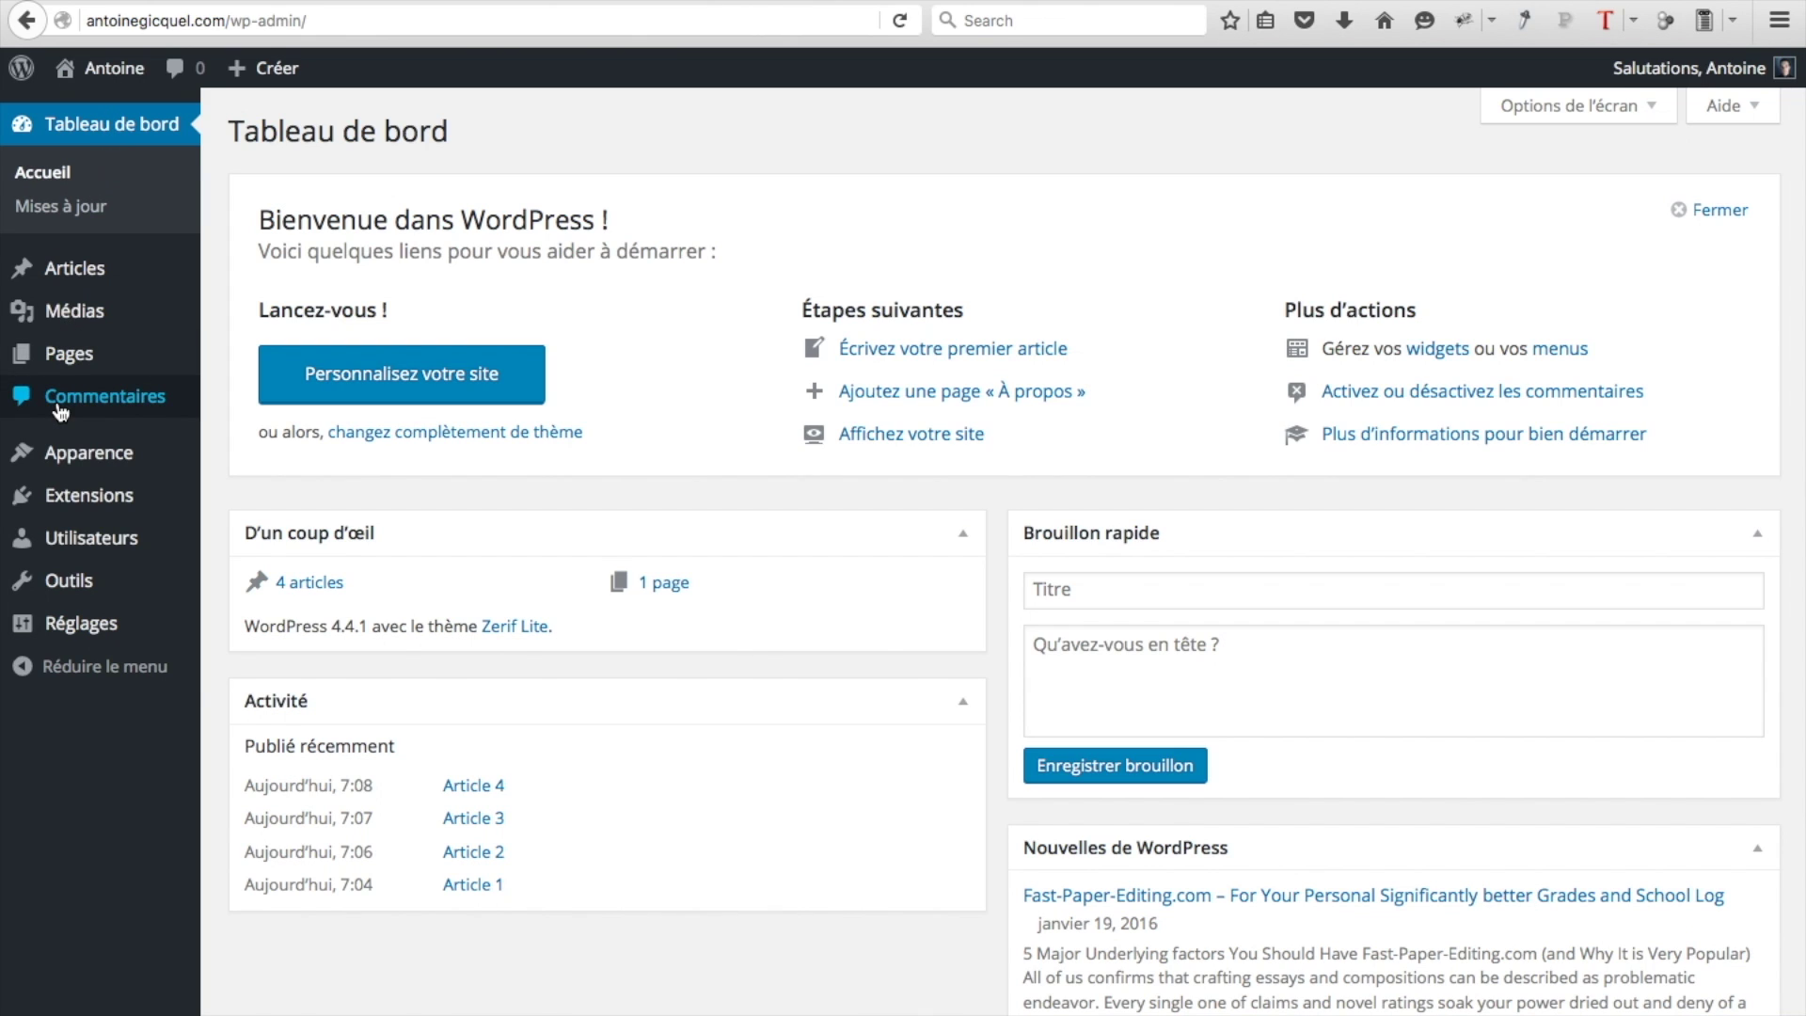
mouse_move(81, 470)
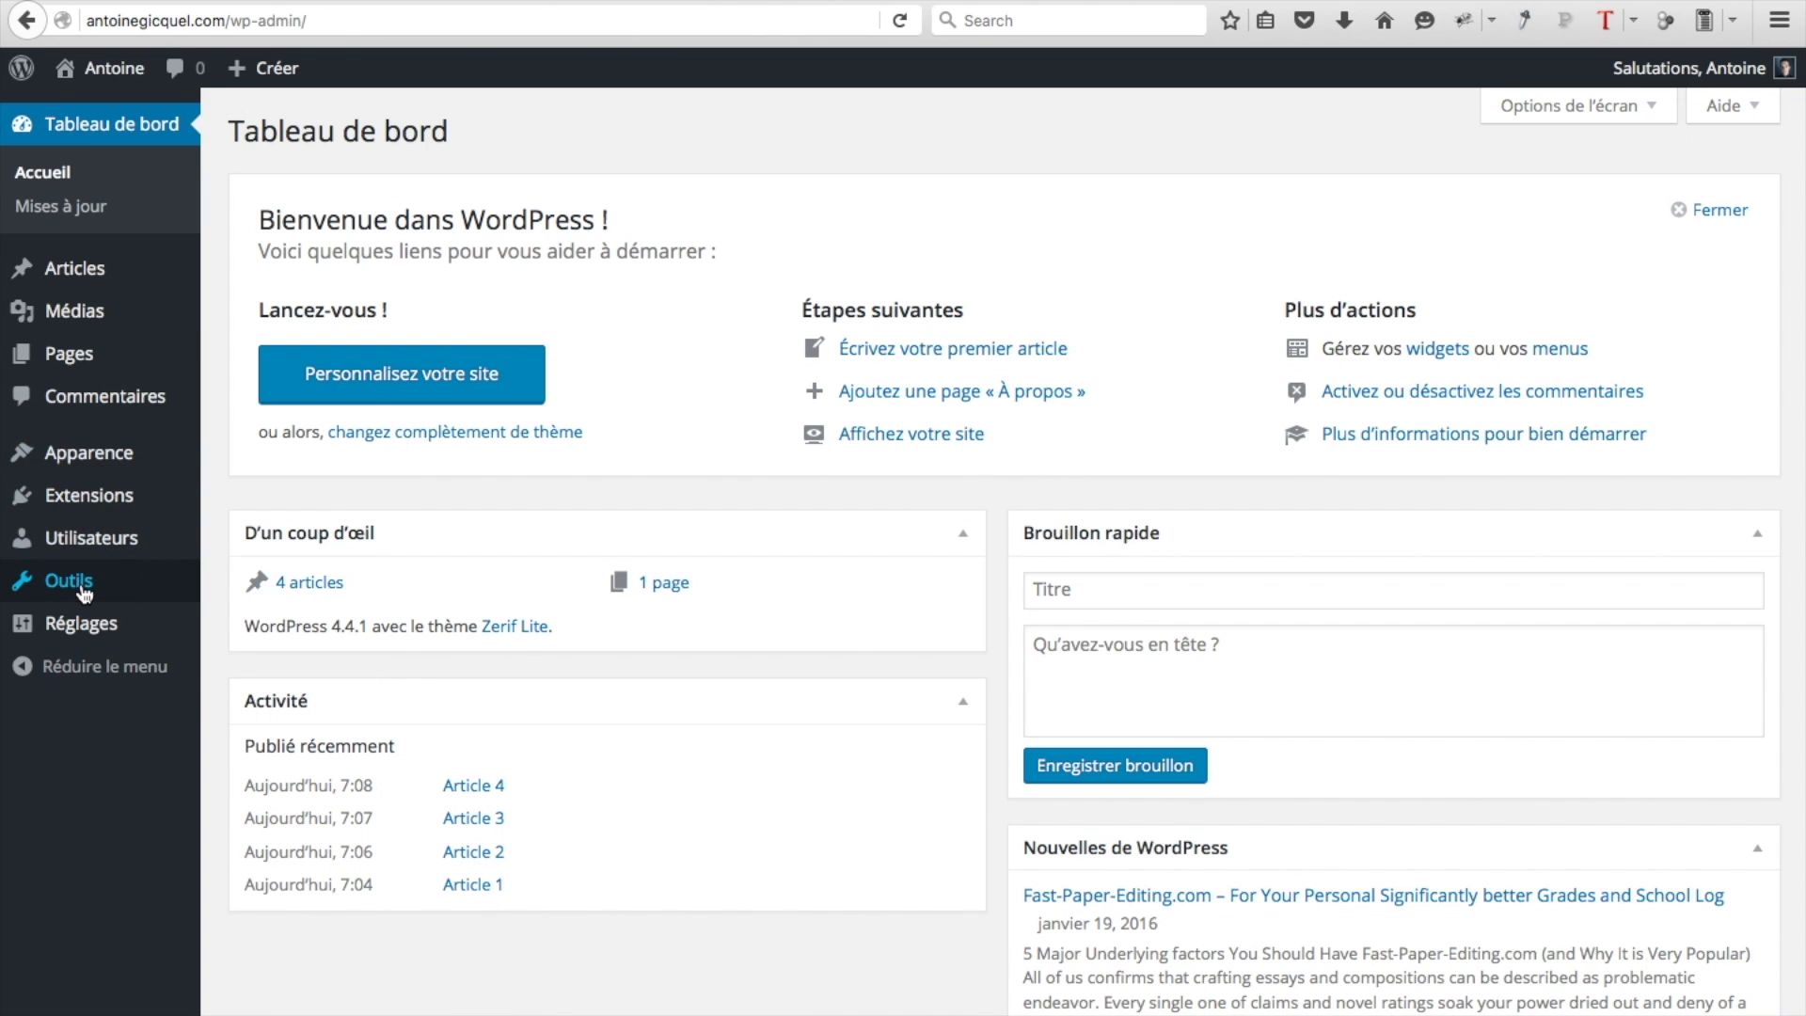
mouse_move(80, 626)
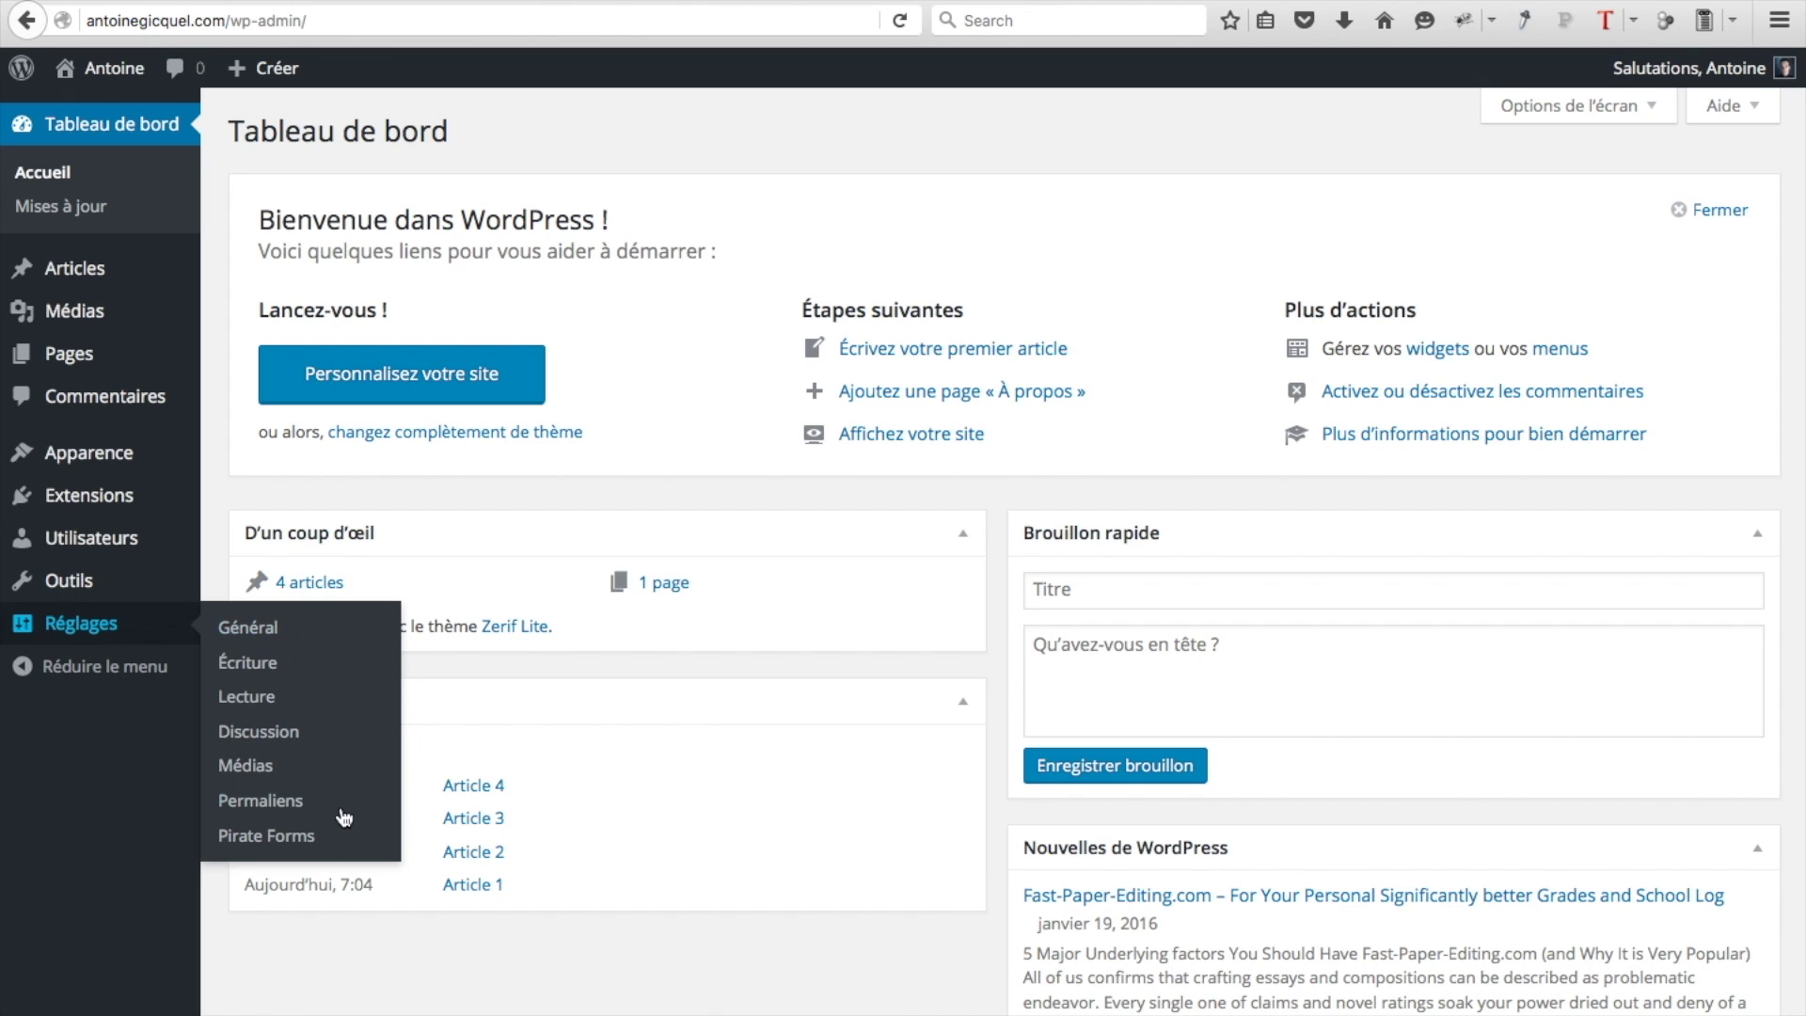
left_click(282, 833)
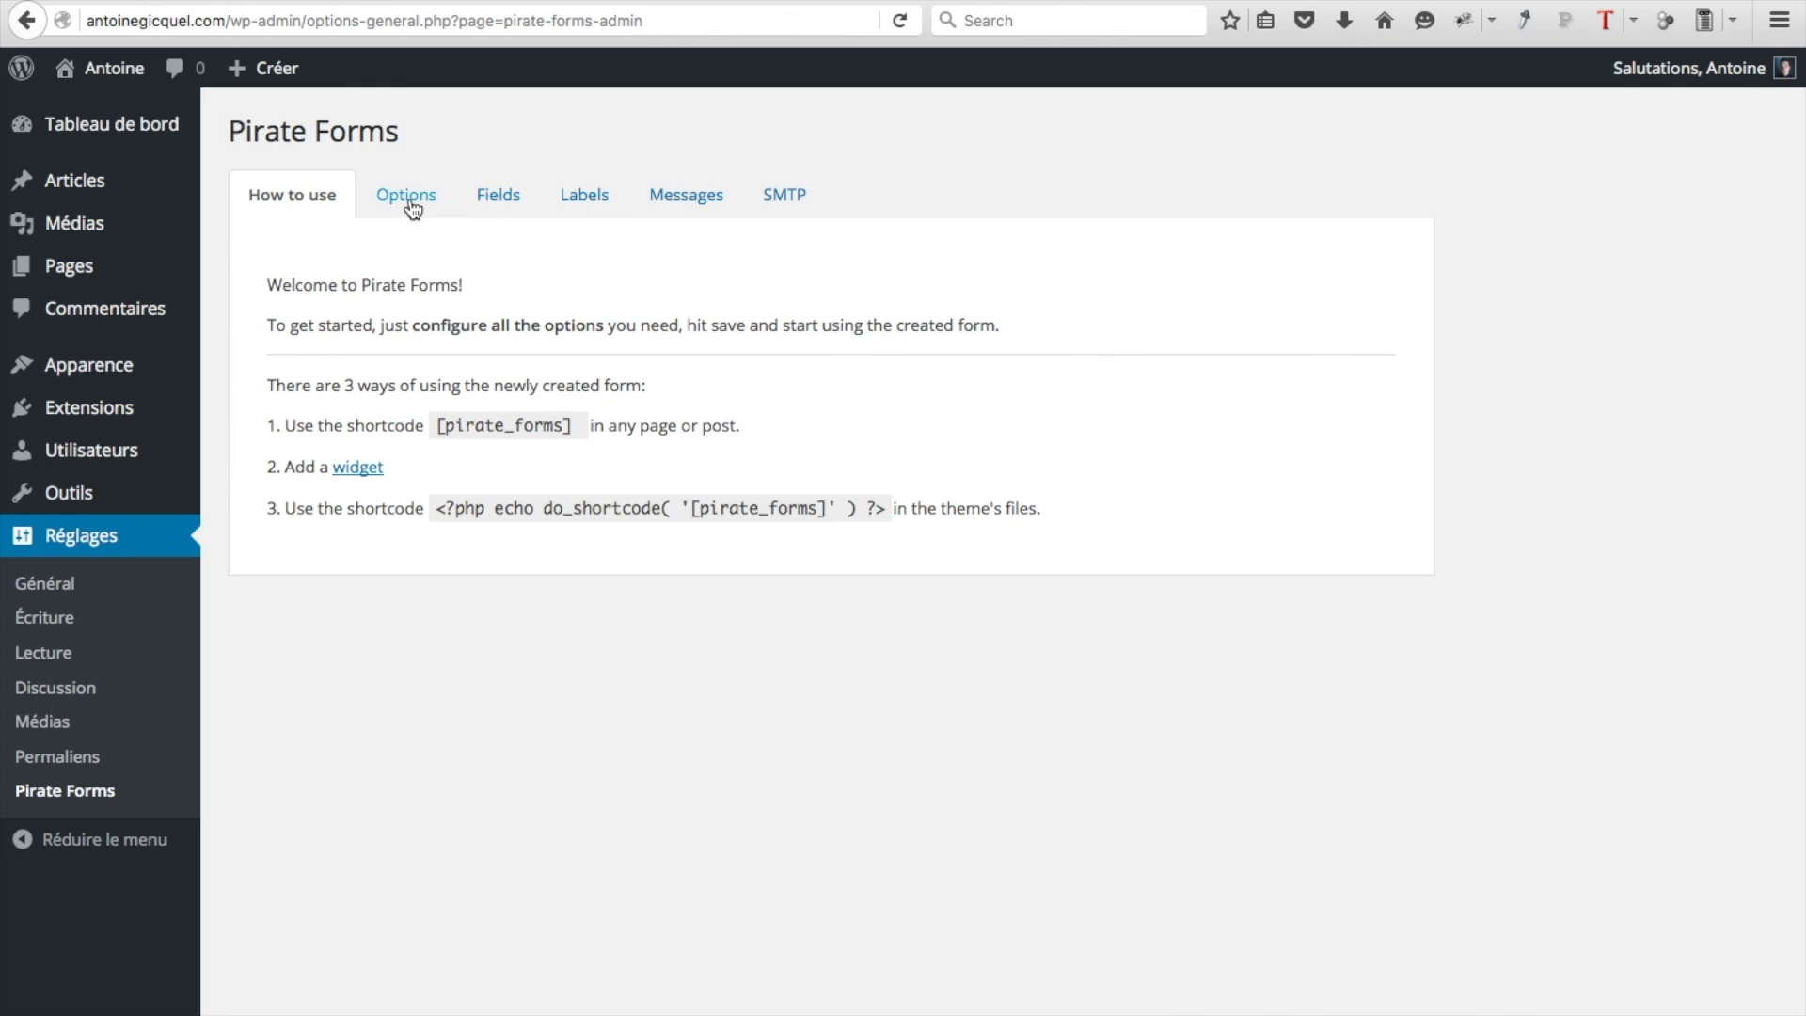
left_click(588, 209)
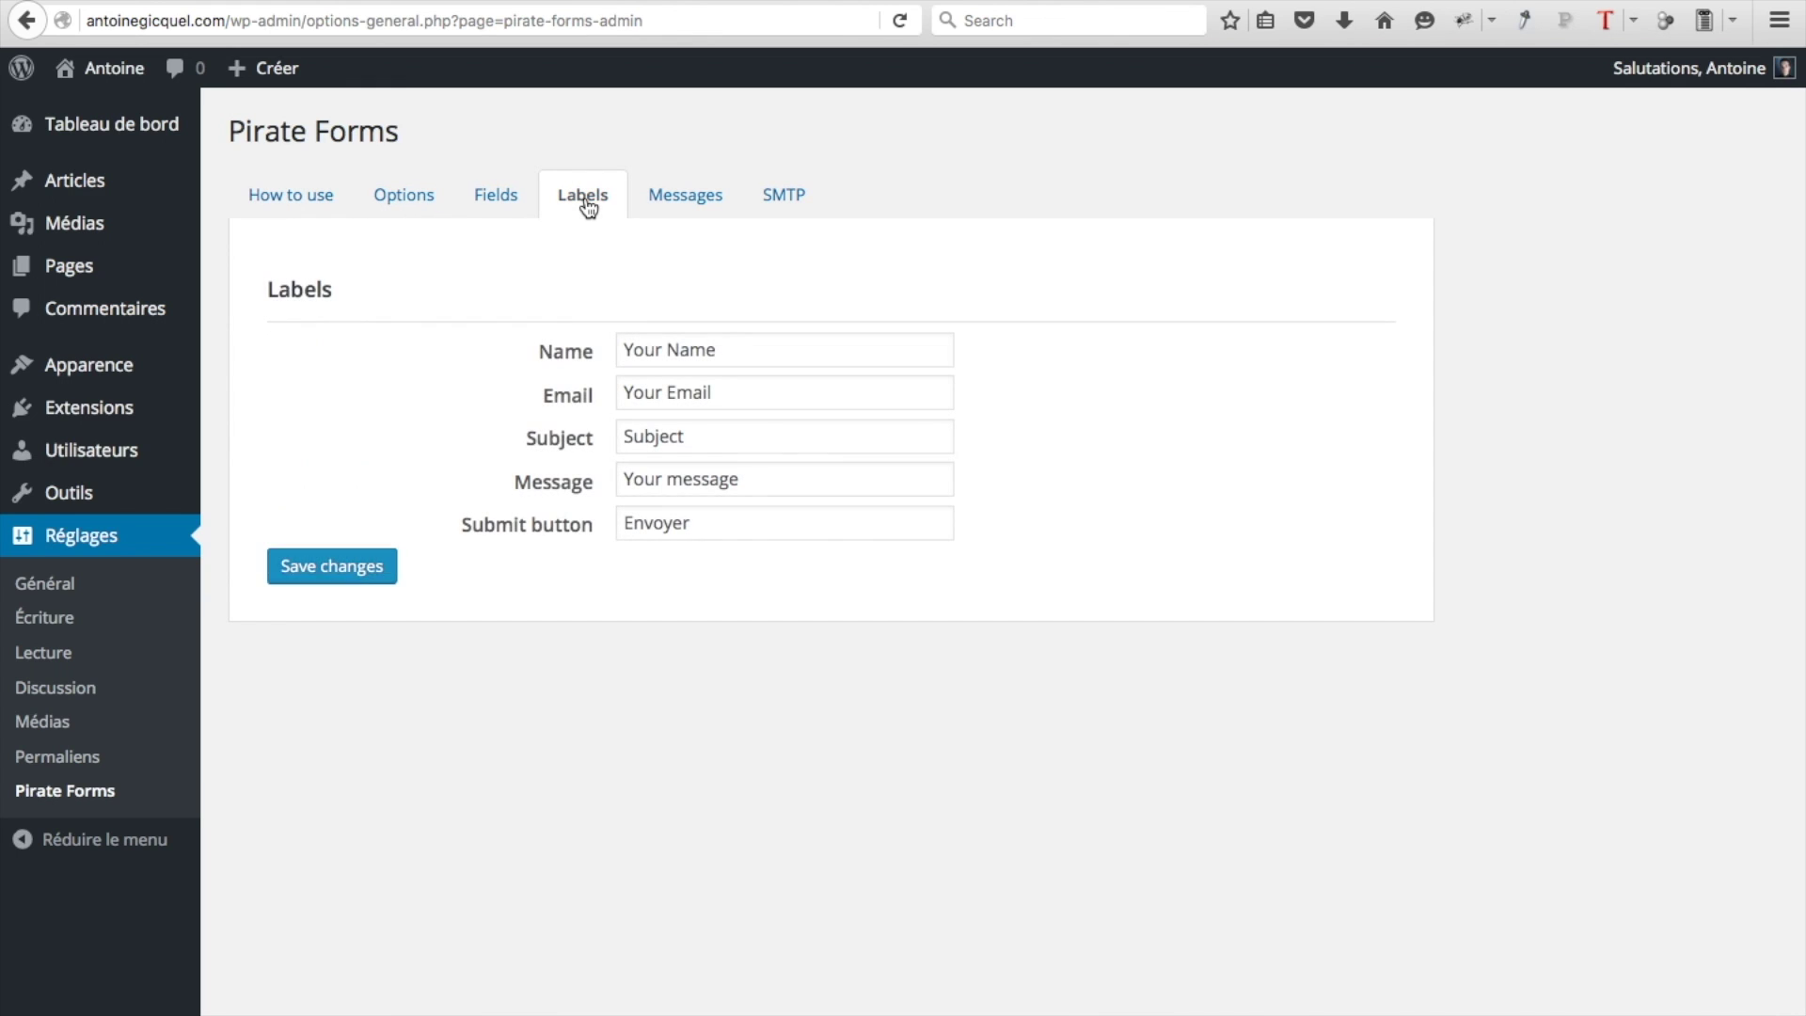
triple_click(732, 359)
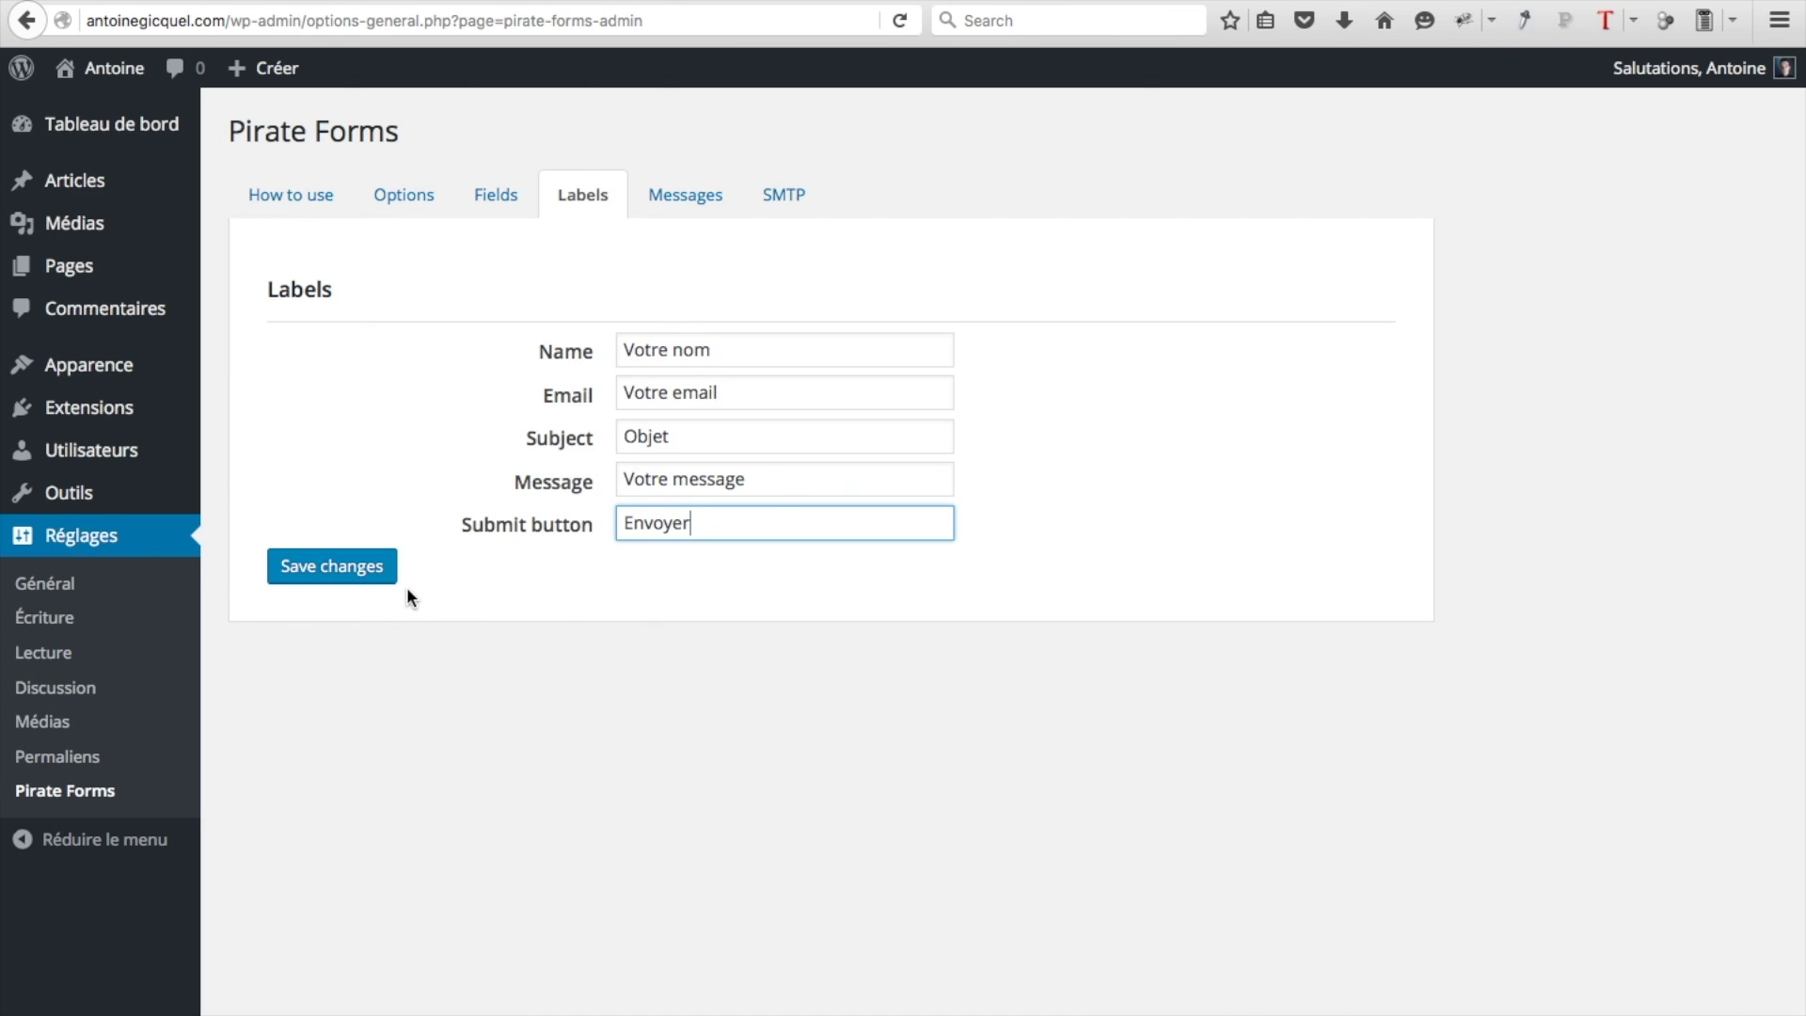
left_click(358, 573)
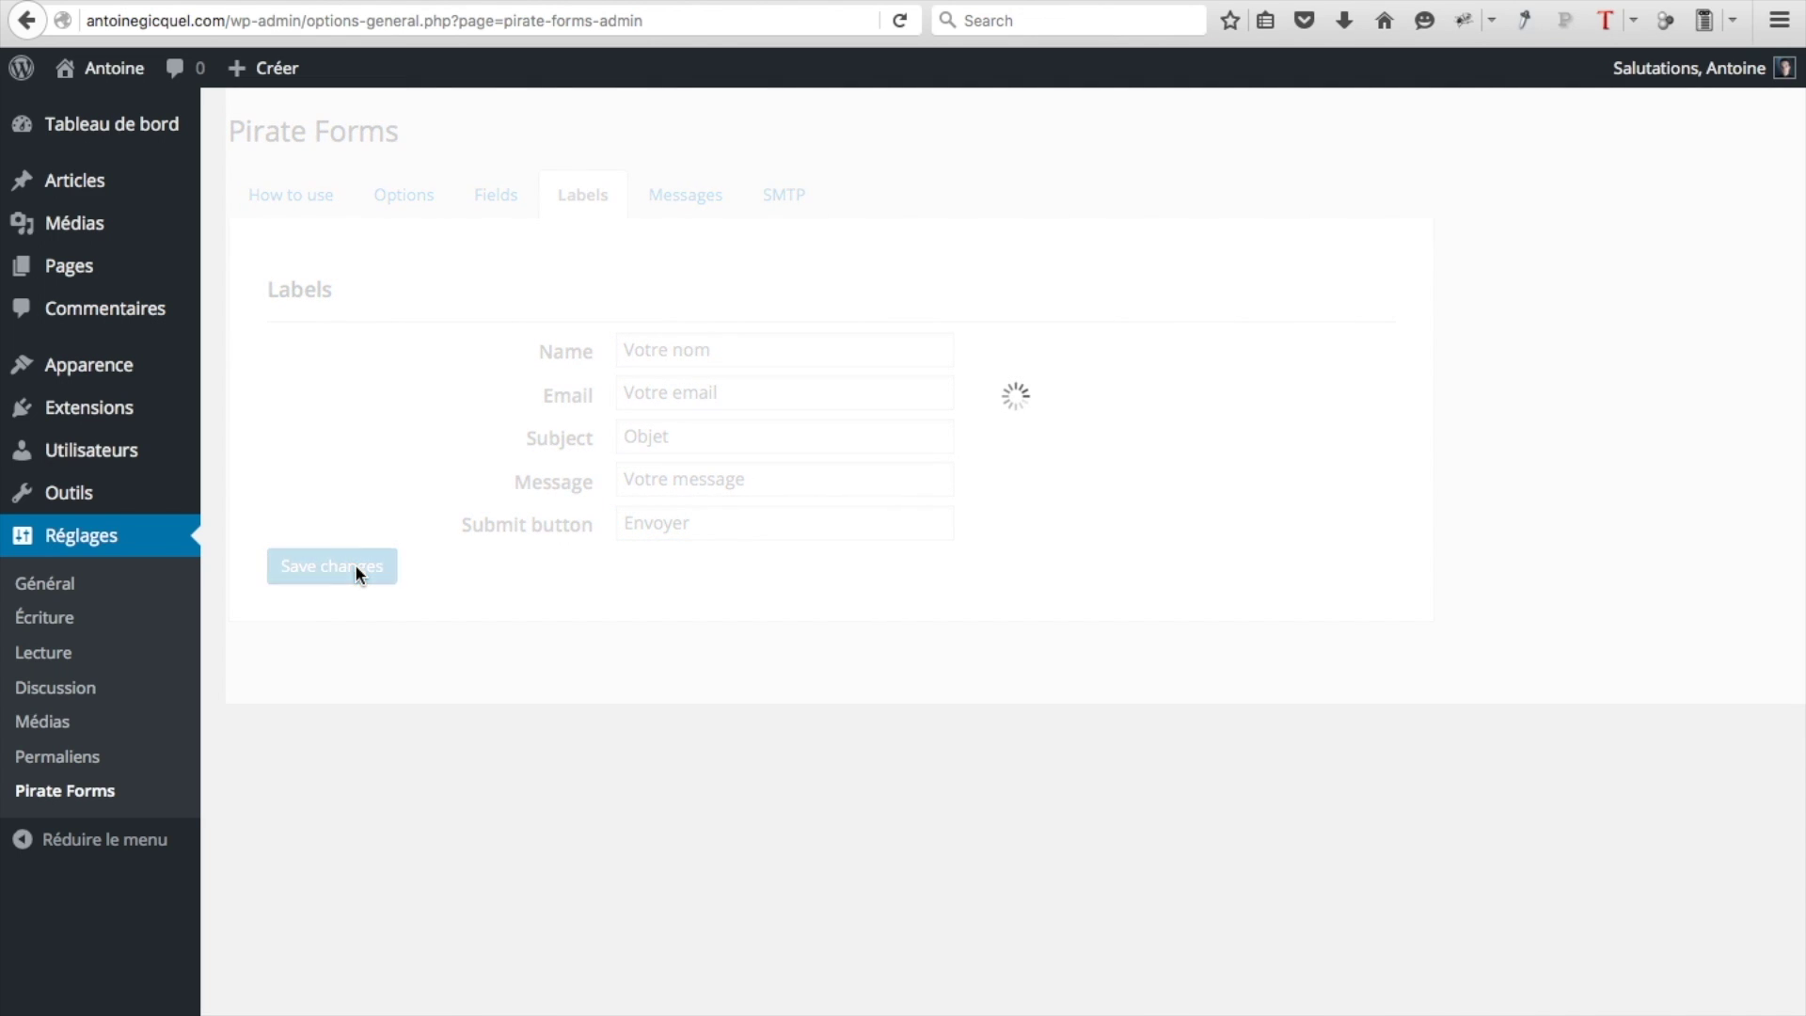
View the Contactez-nous form on the live homepage, then reopen the Customizer
left_click(120, 83)
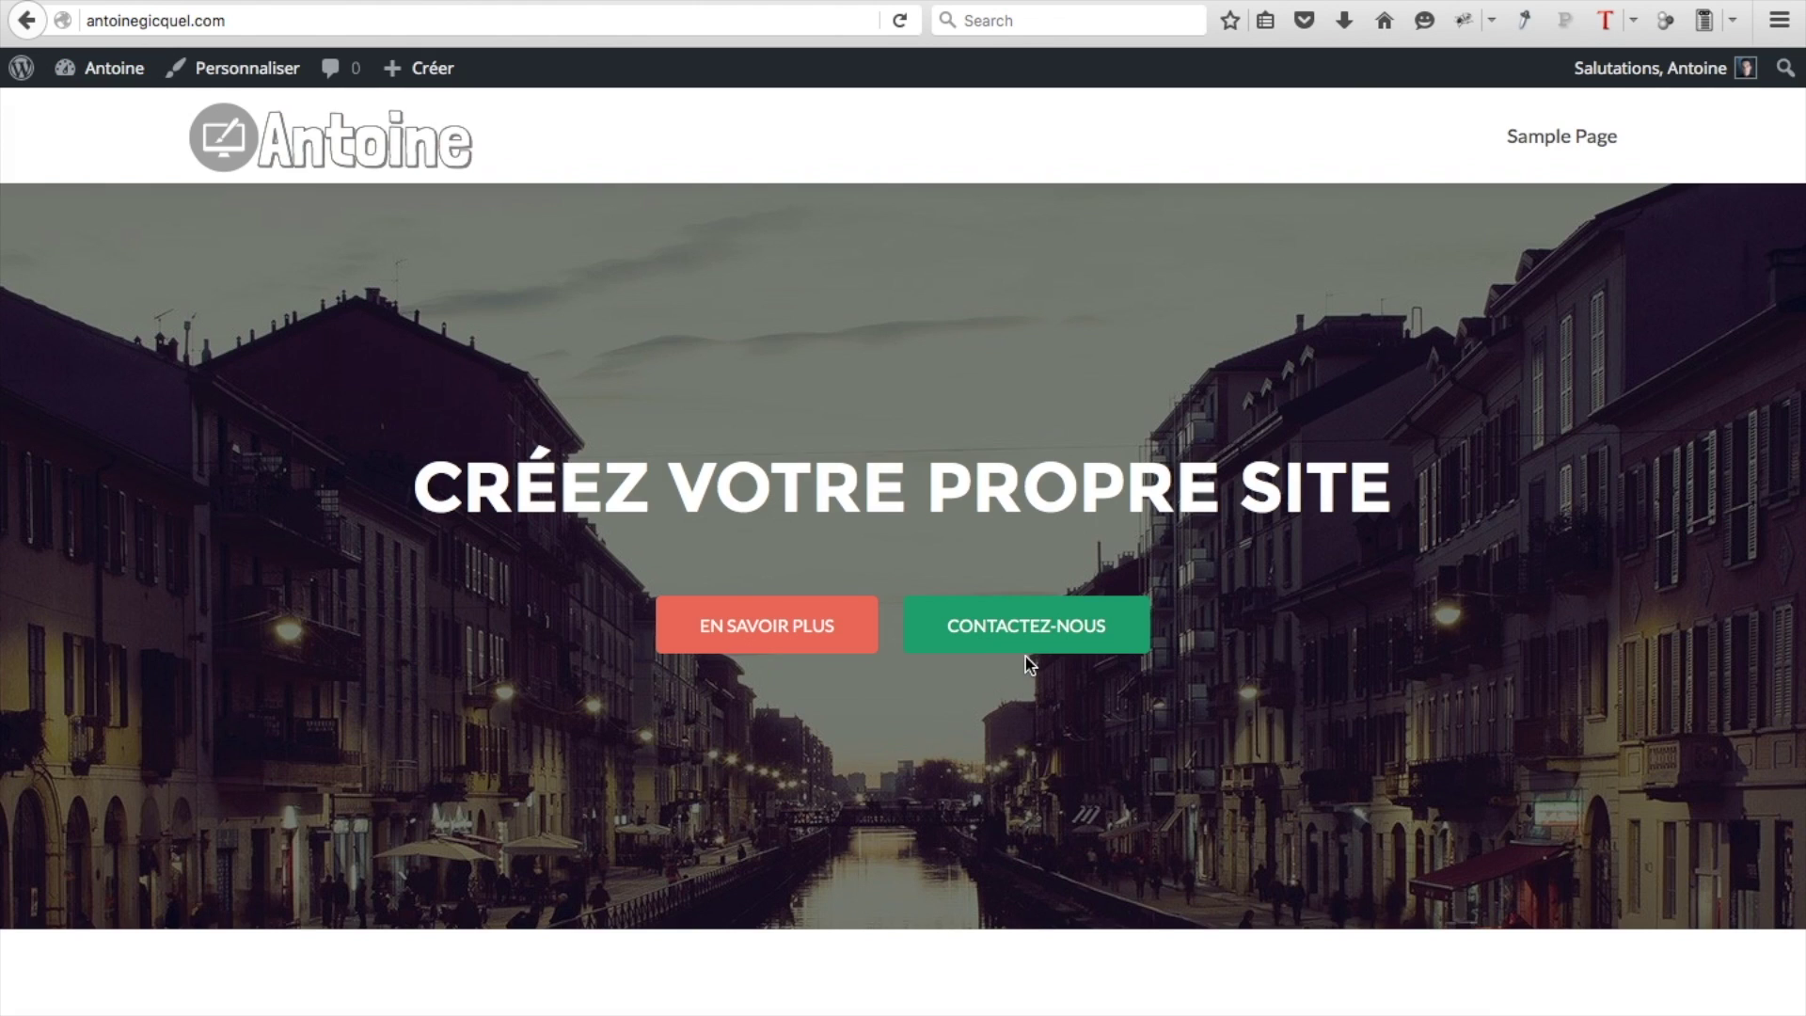
left_click(1021, 637)
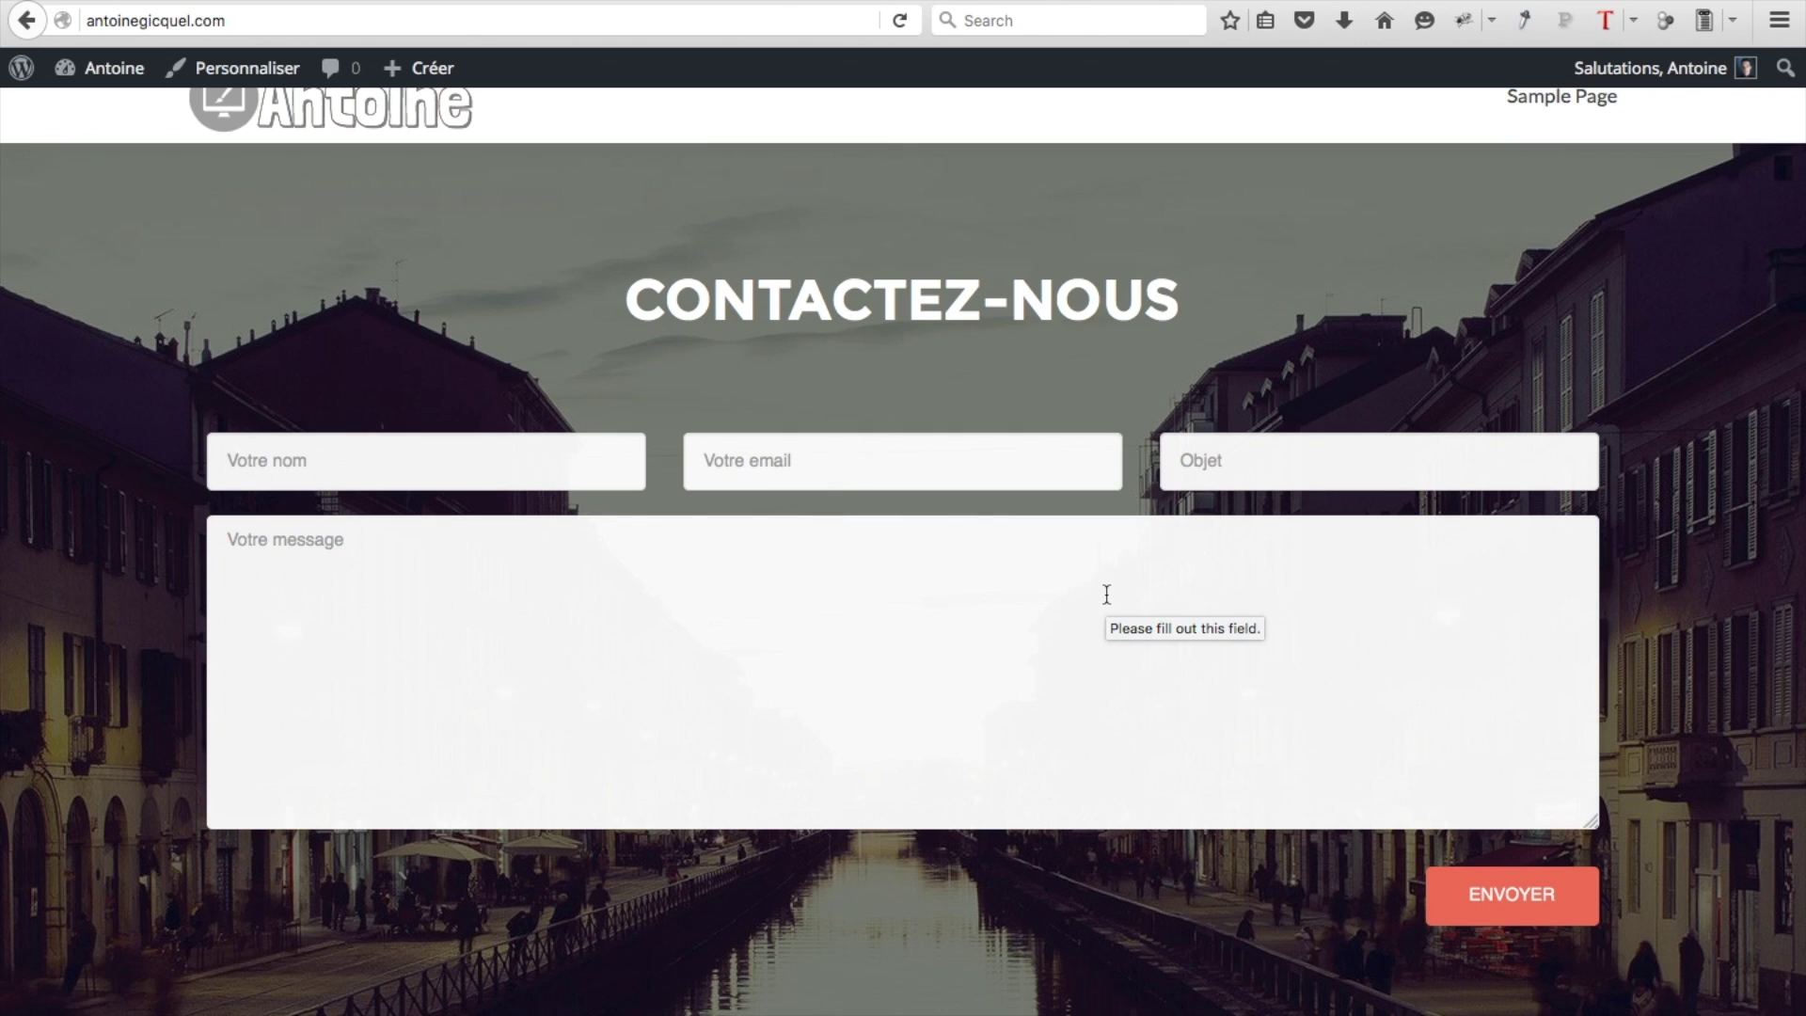
key("super+Left")
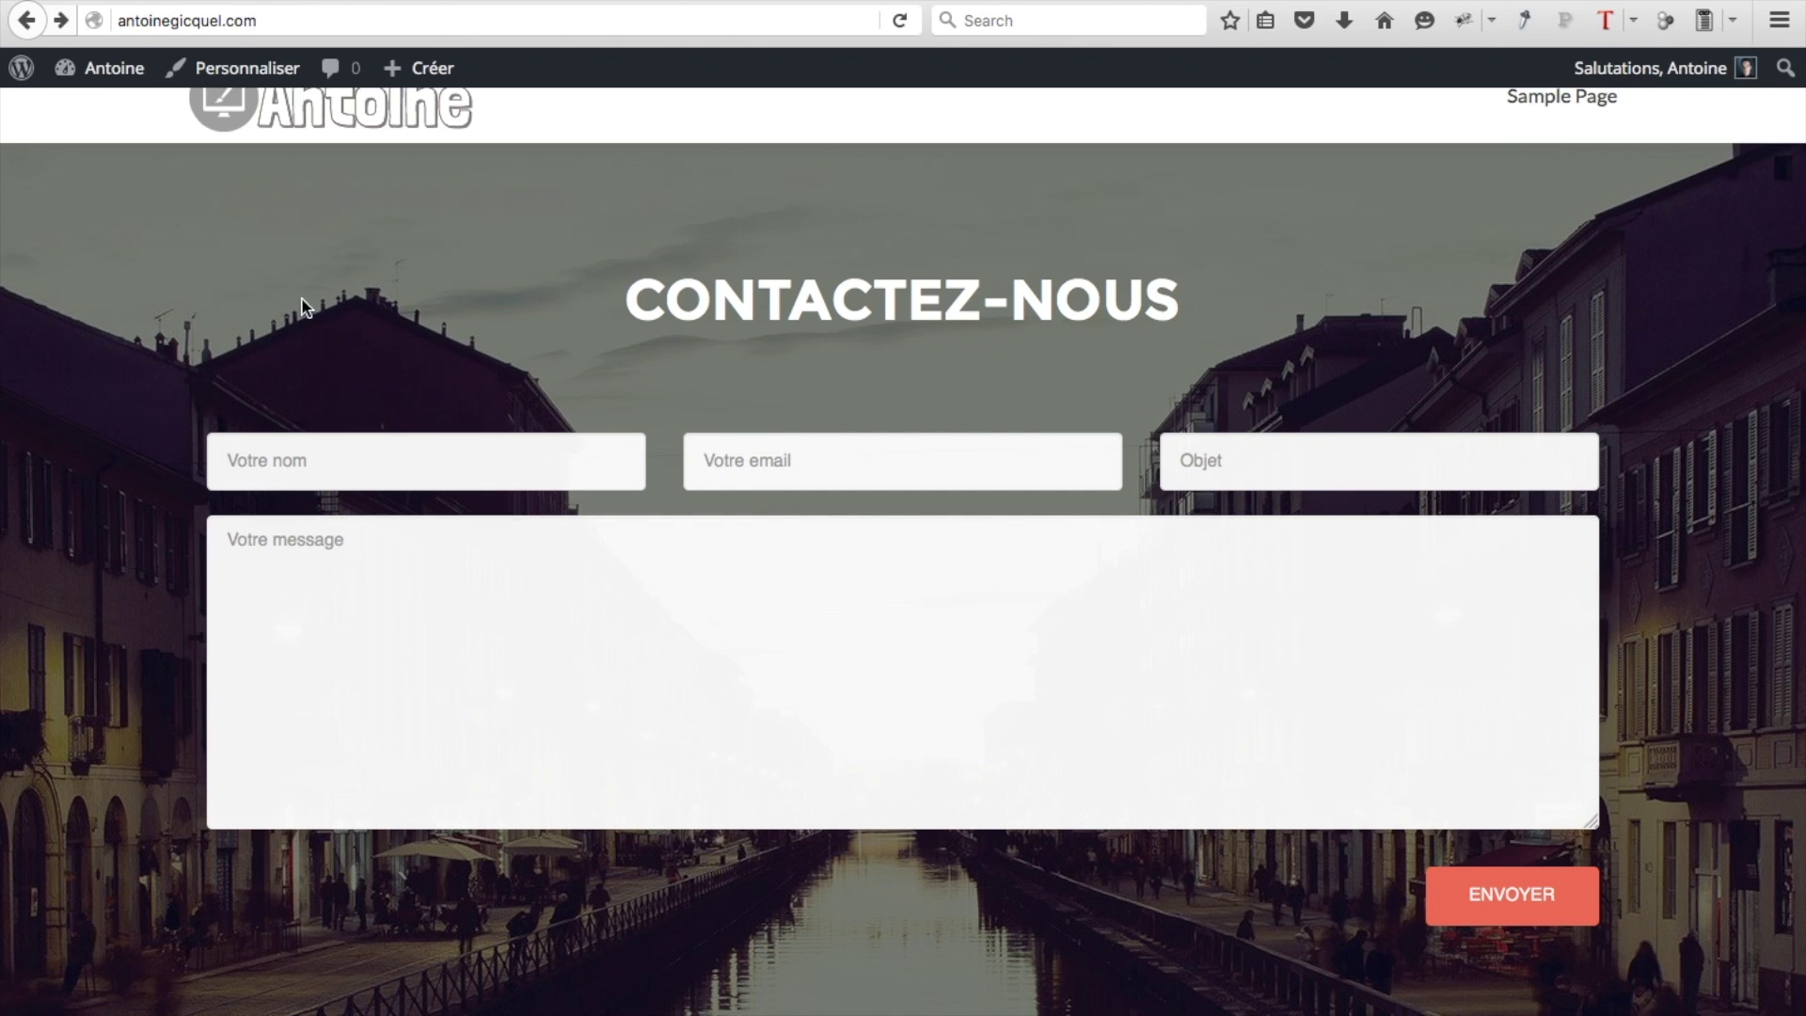
left_click(252, 75)
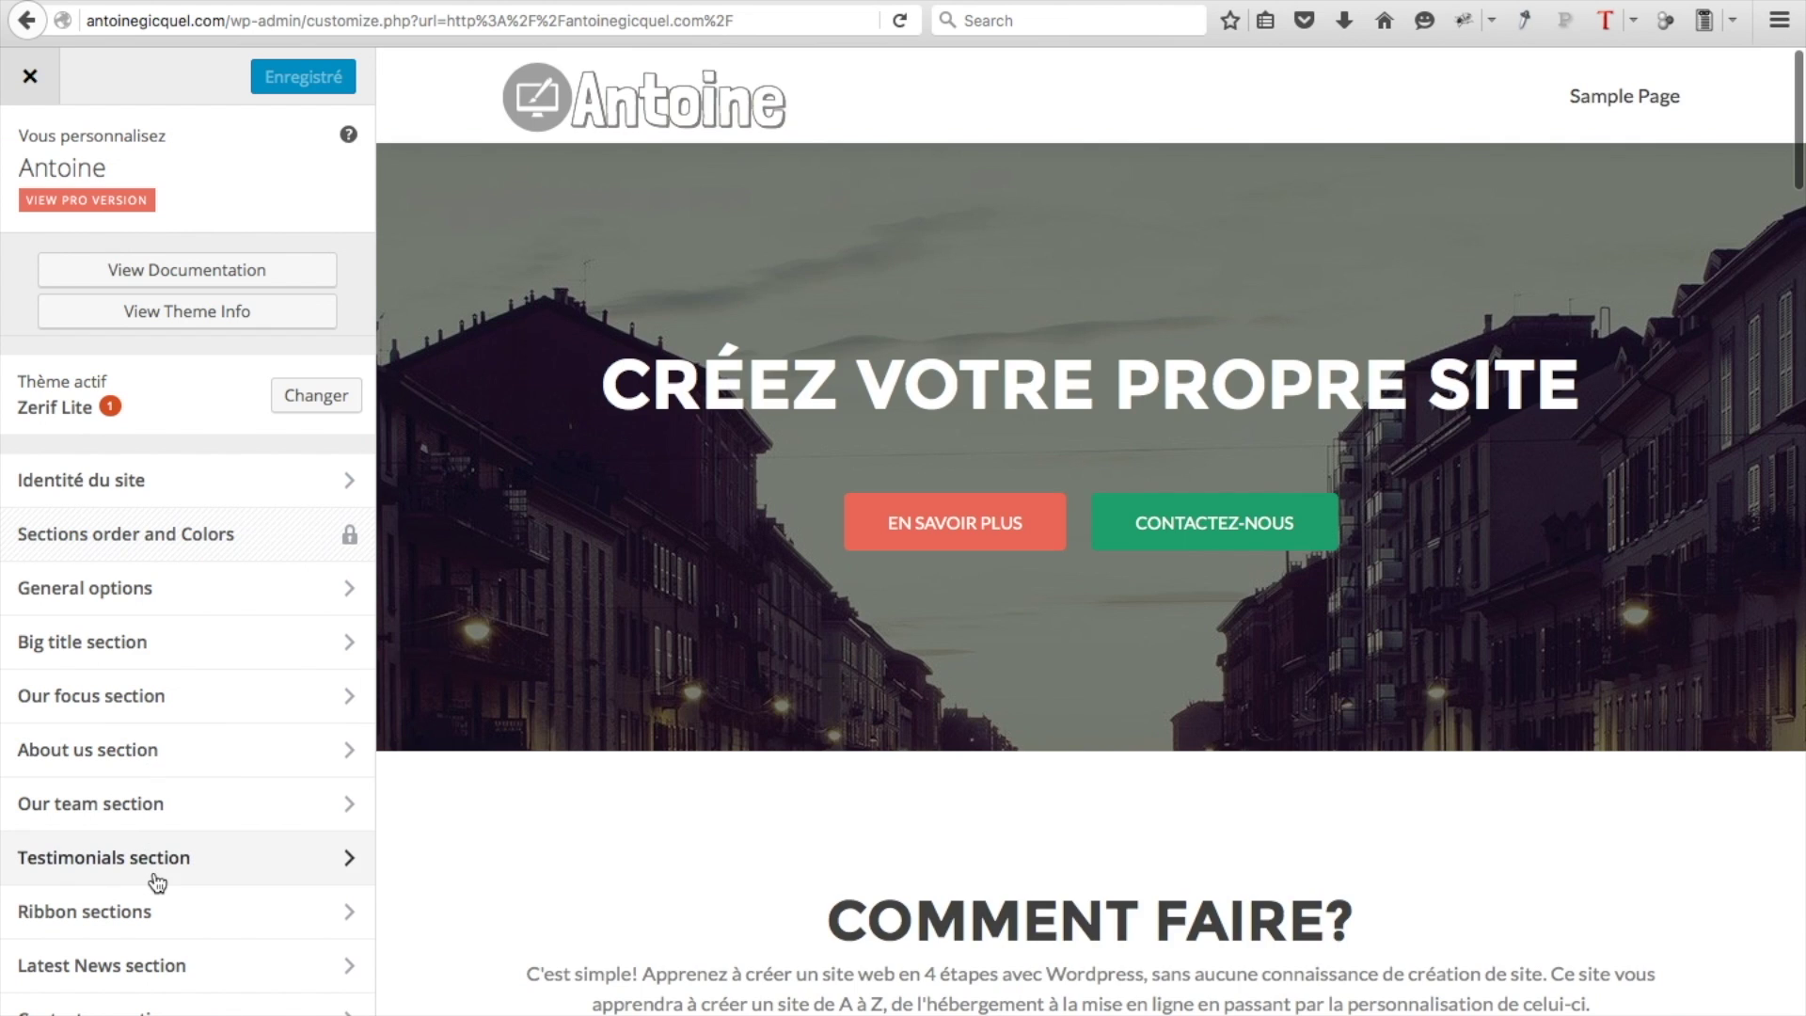
Upload Fond.jpeg and choose it as the site background image
scroll(164, 941, "down", 3)
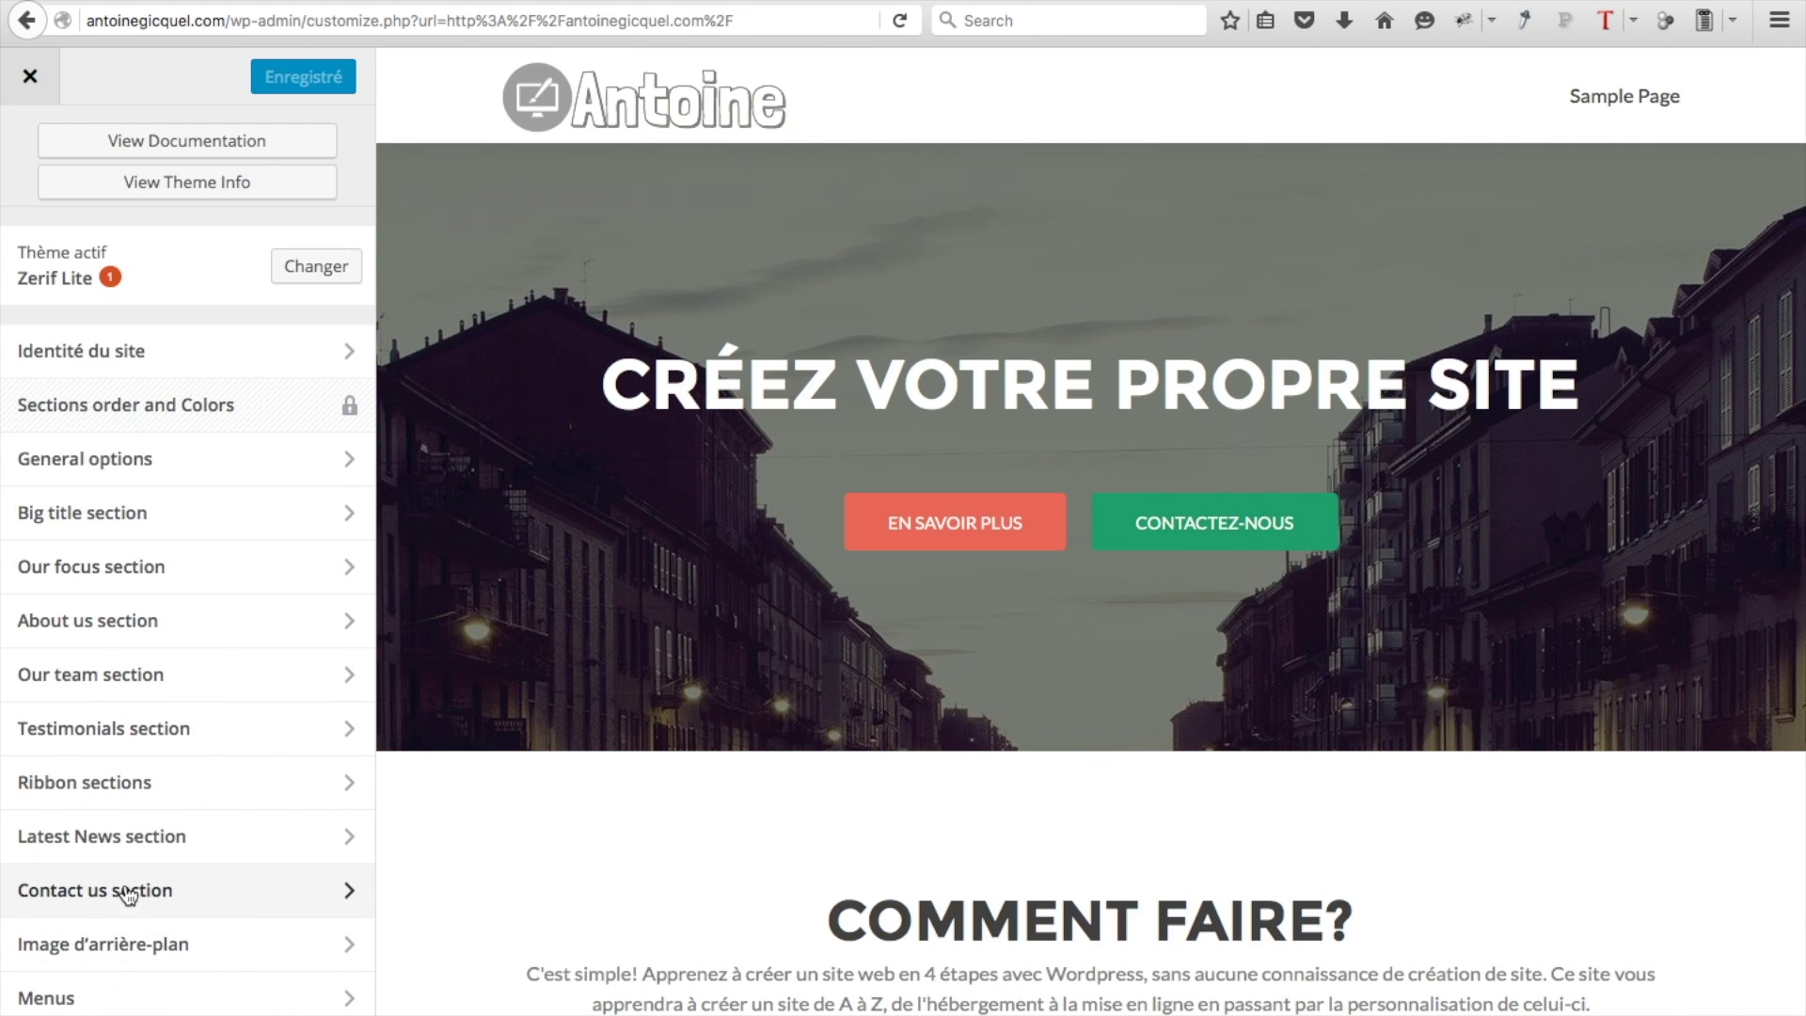
left_click(118, 948)
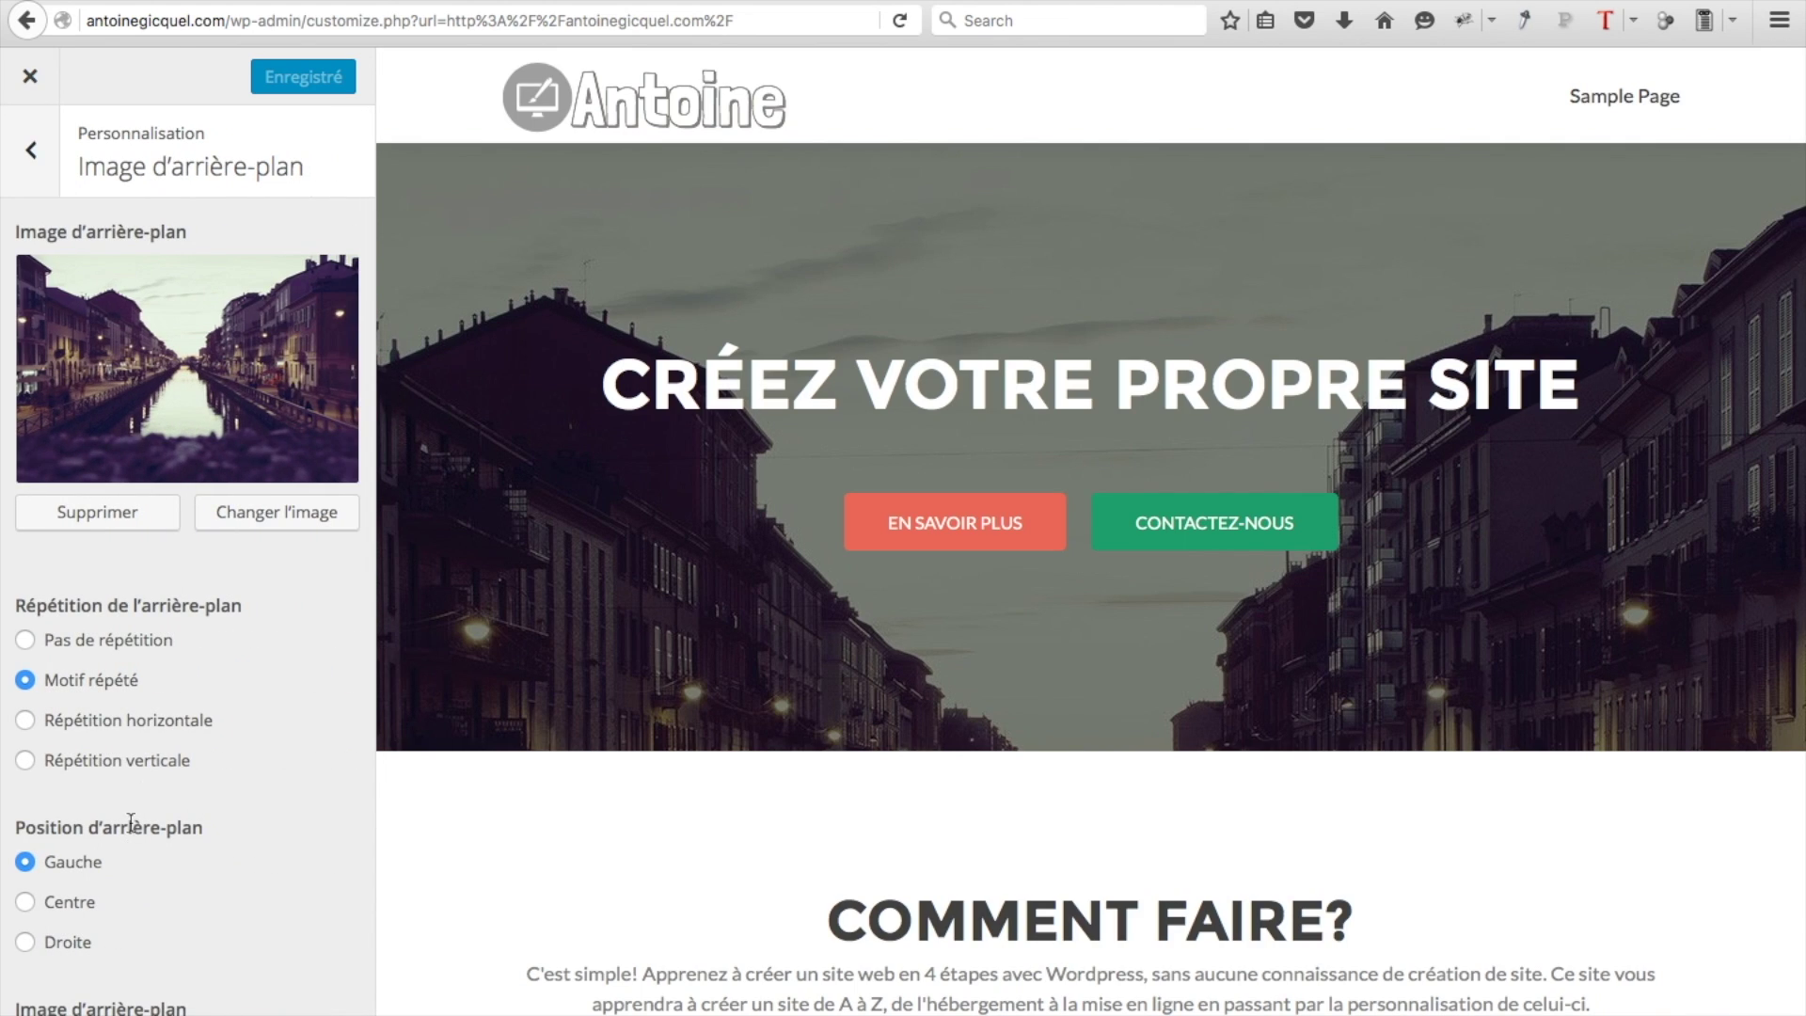
left_click(244, 526)
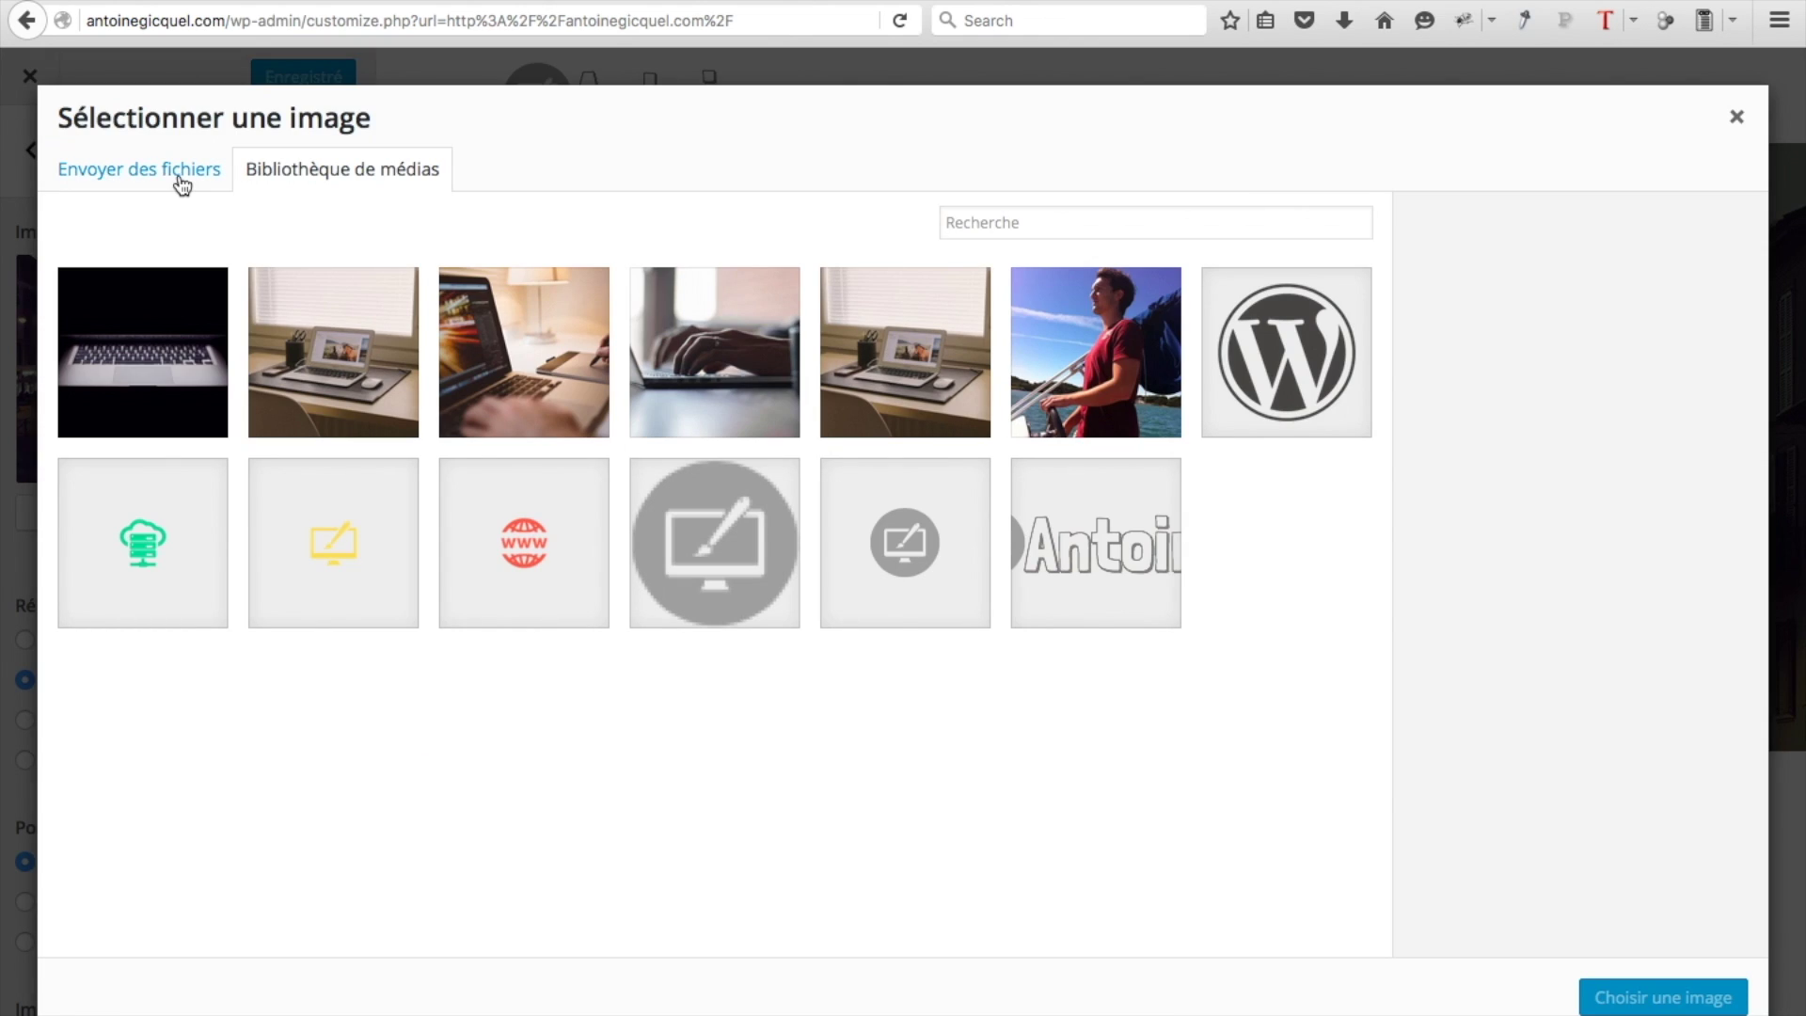
left_click(181, 184)
left_click(838, 557)
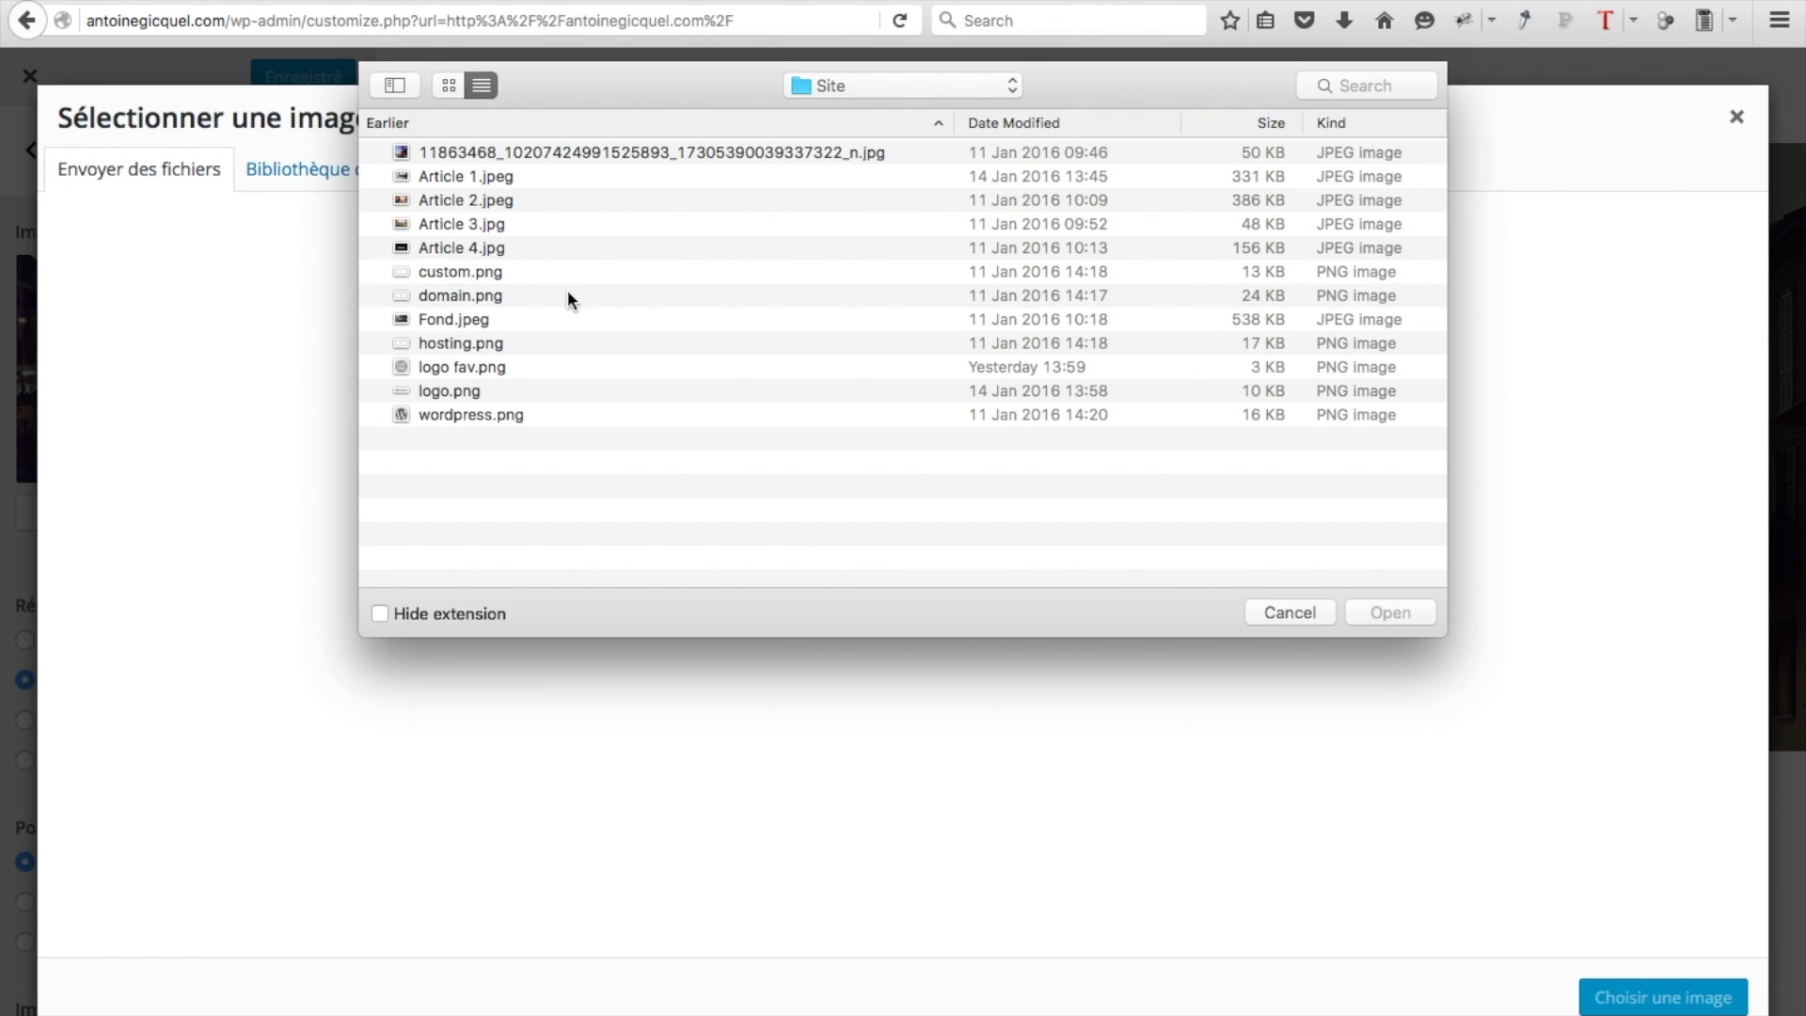
left_click(469, 320)
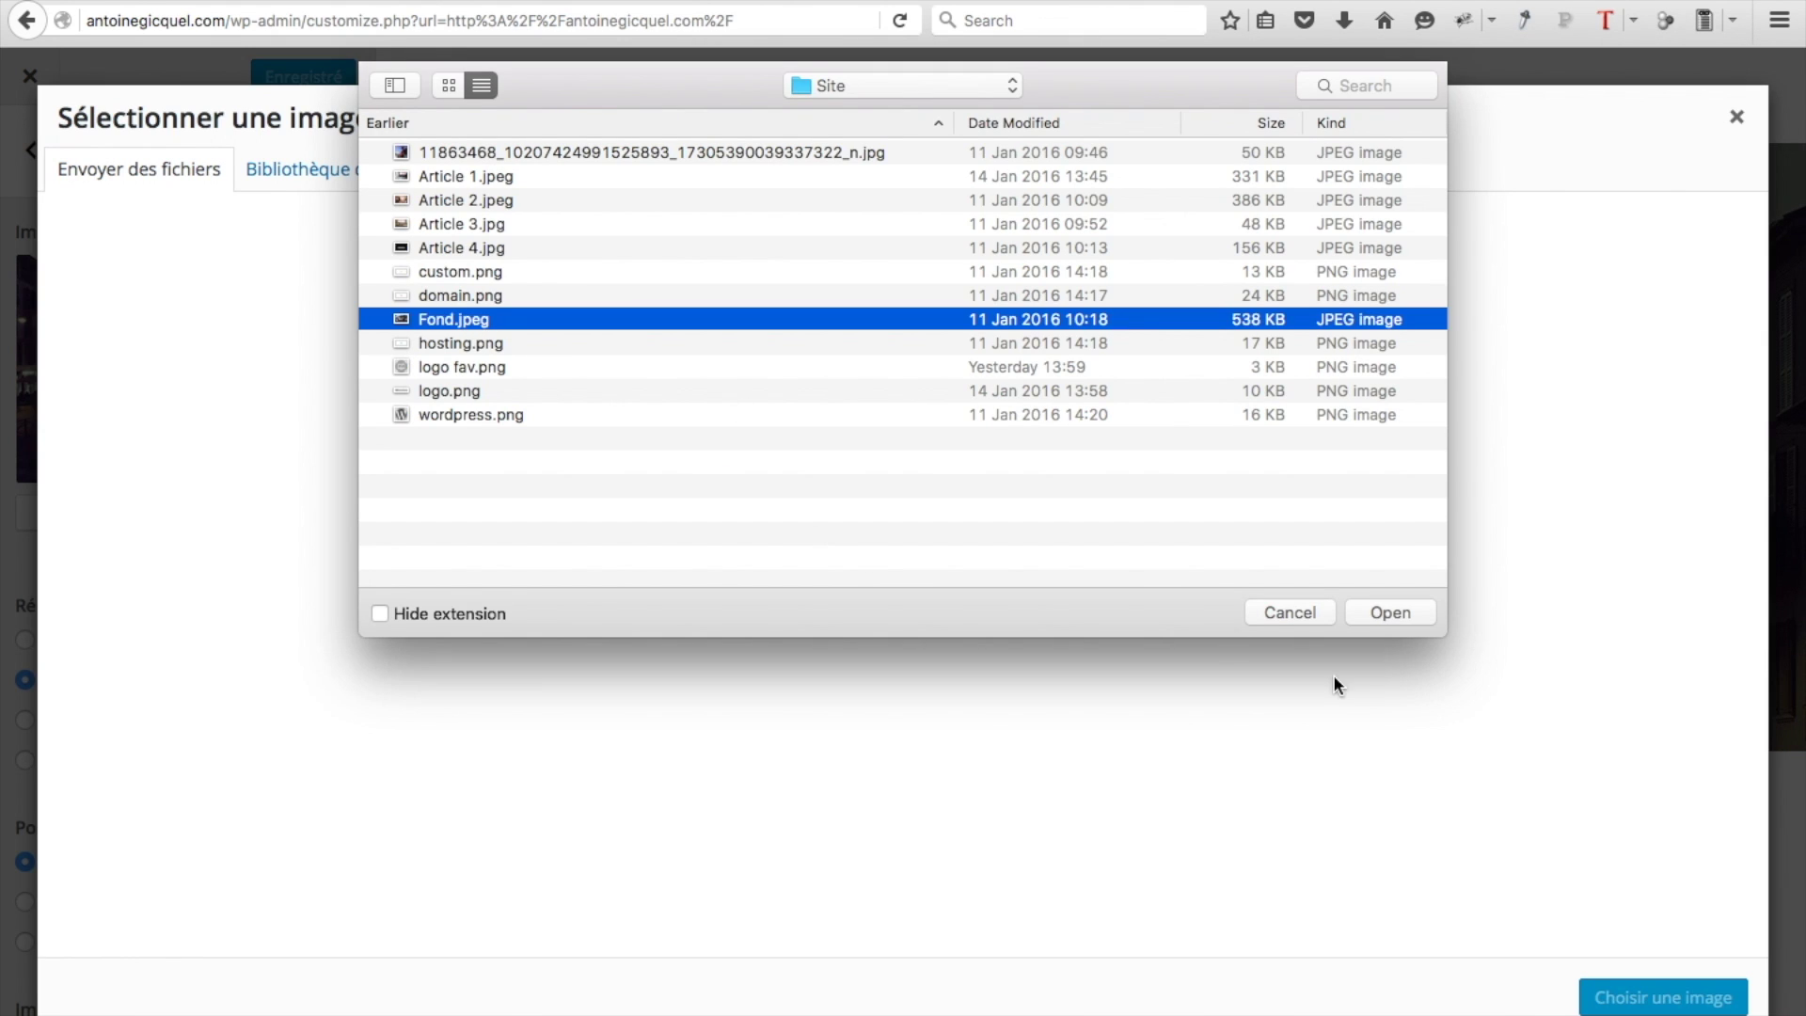
left_click(1388, 616)
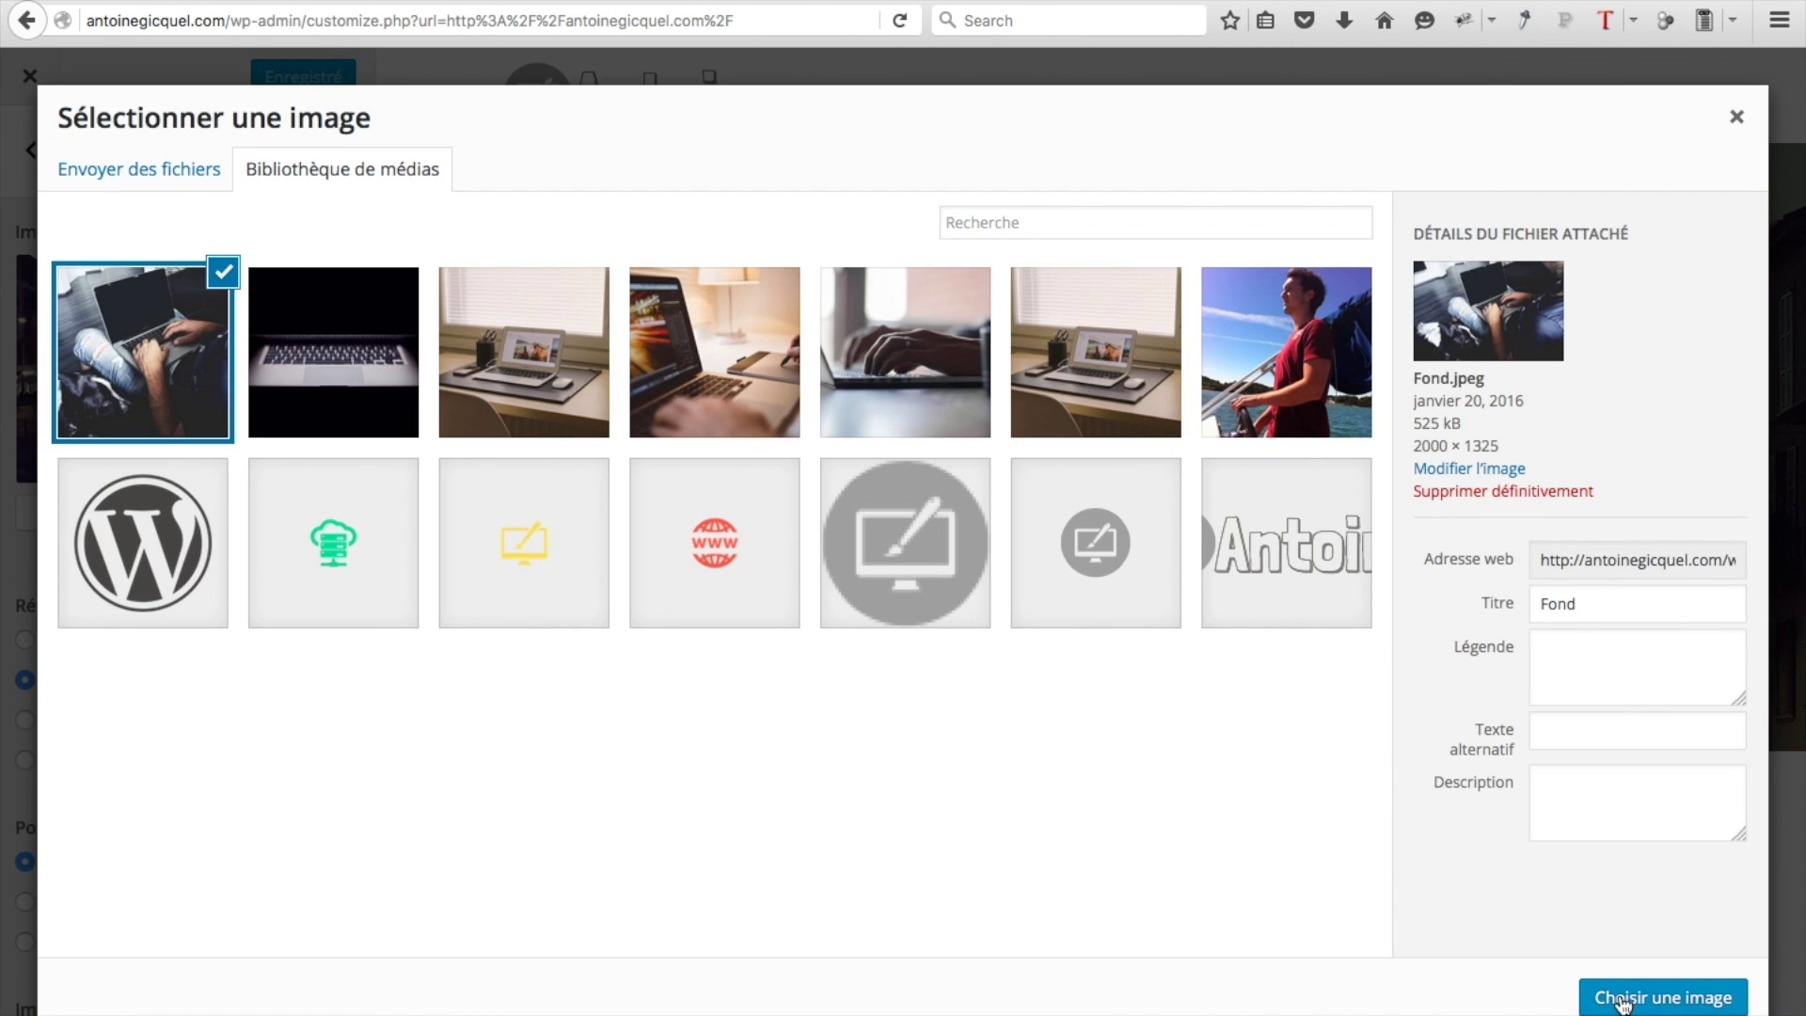
left_click(1622, 1003)
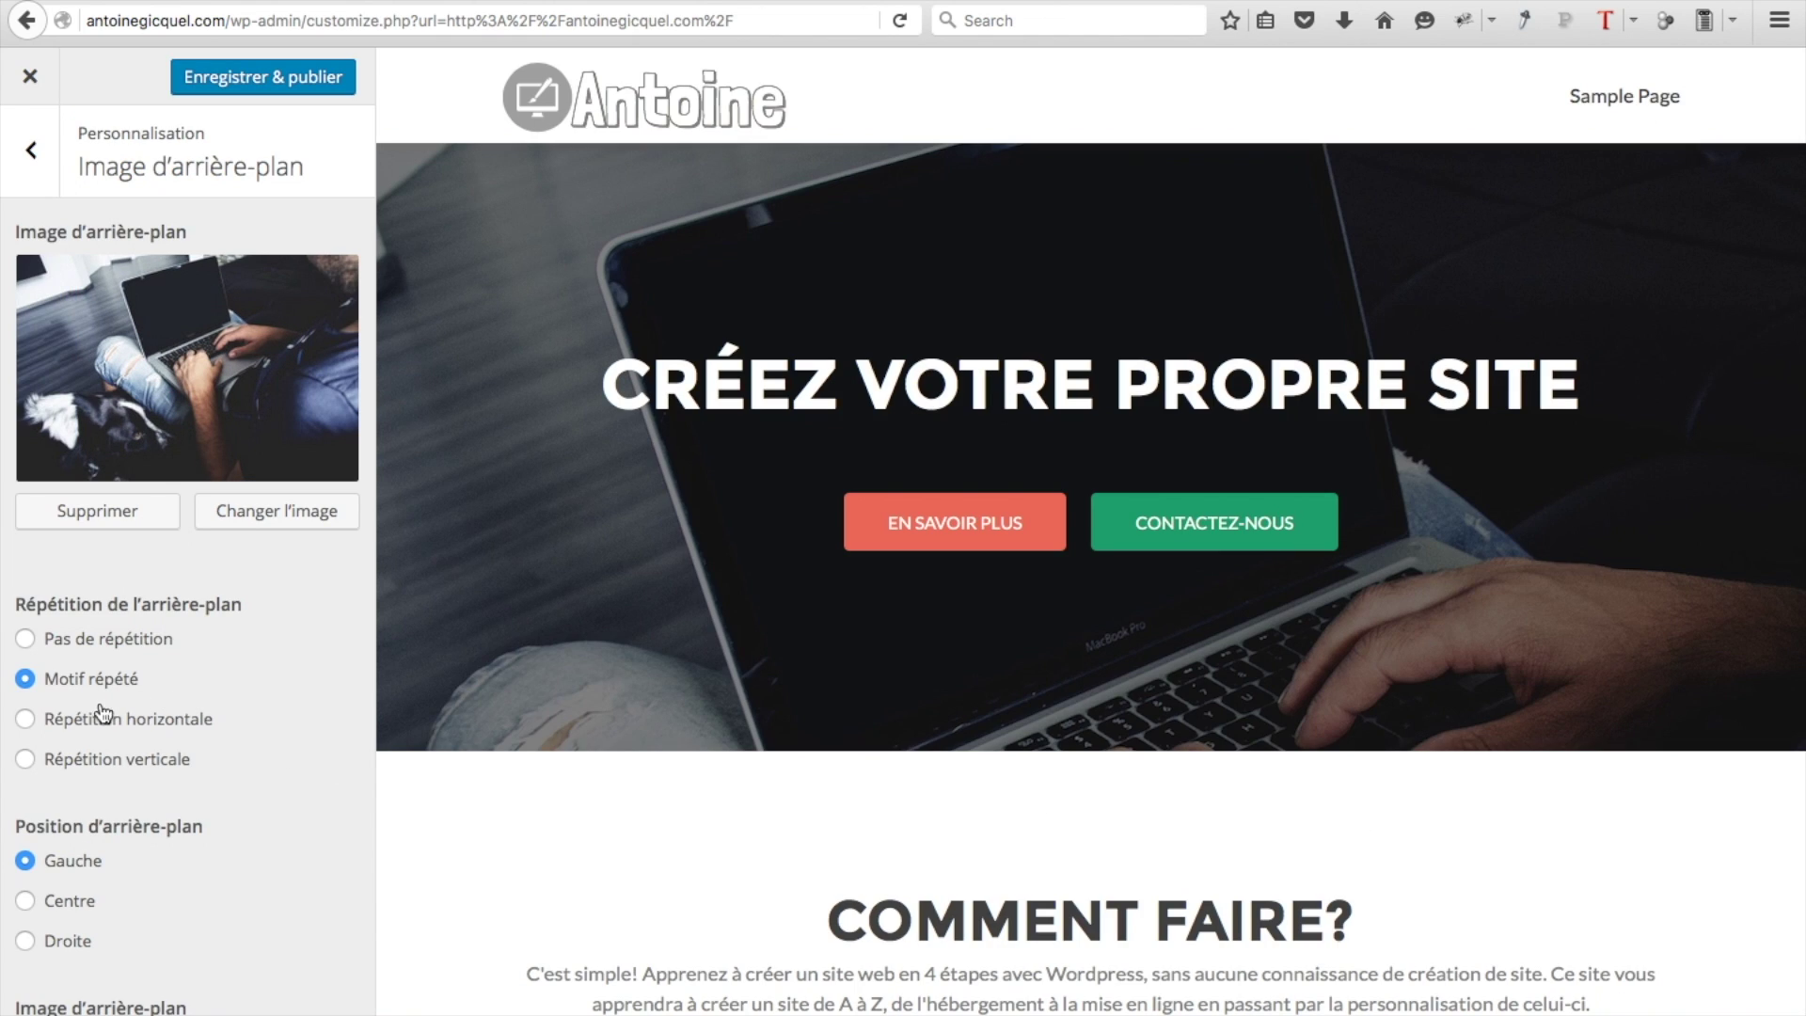
Set the background to no repeat, centred and fixed, then publish the change
left_click(71, 647)
scroll(87, 717, "down", 2)
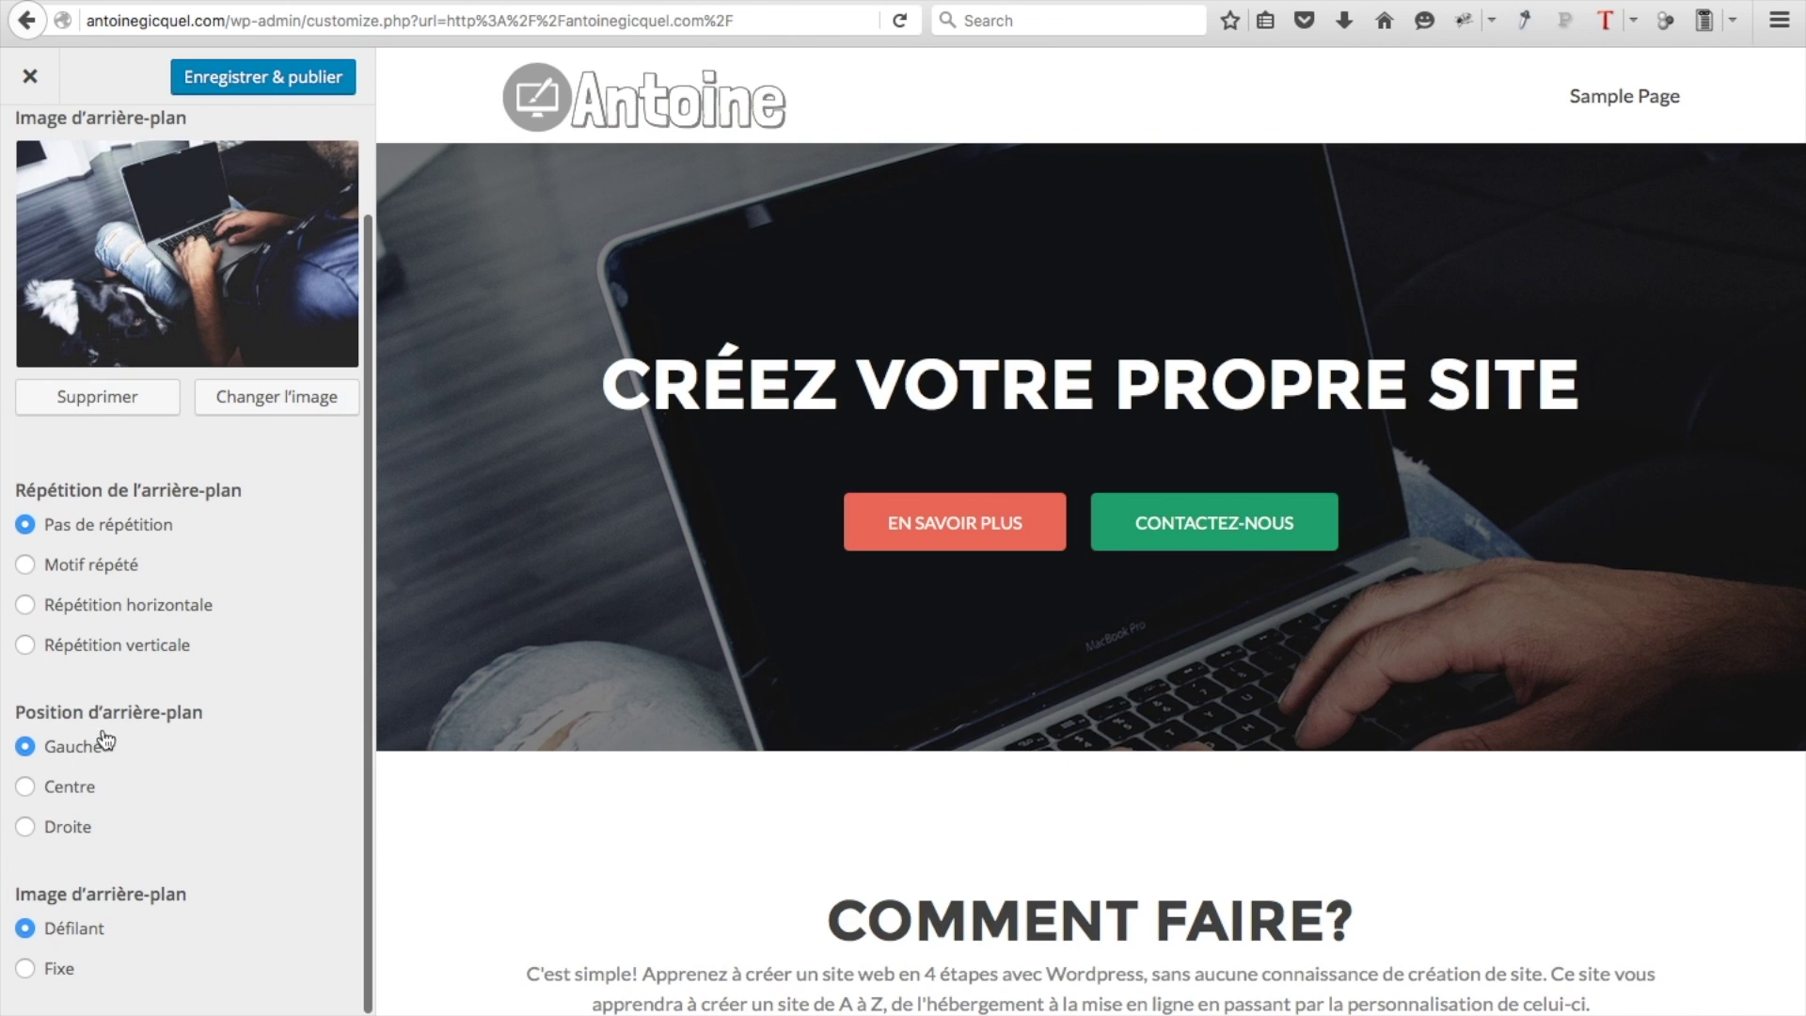
left_click(75, 792)
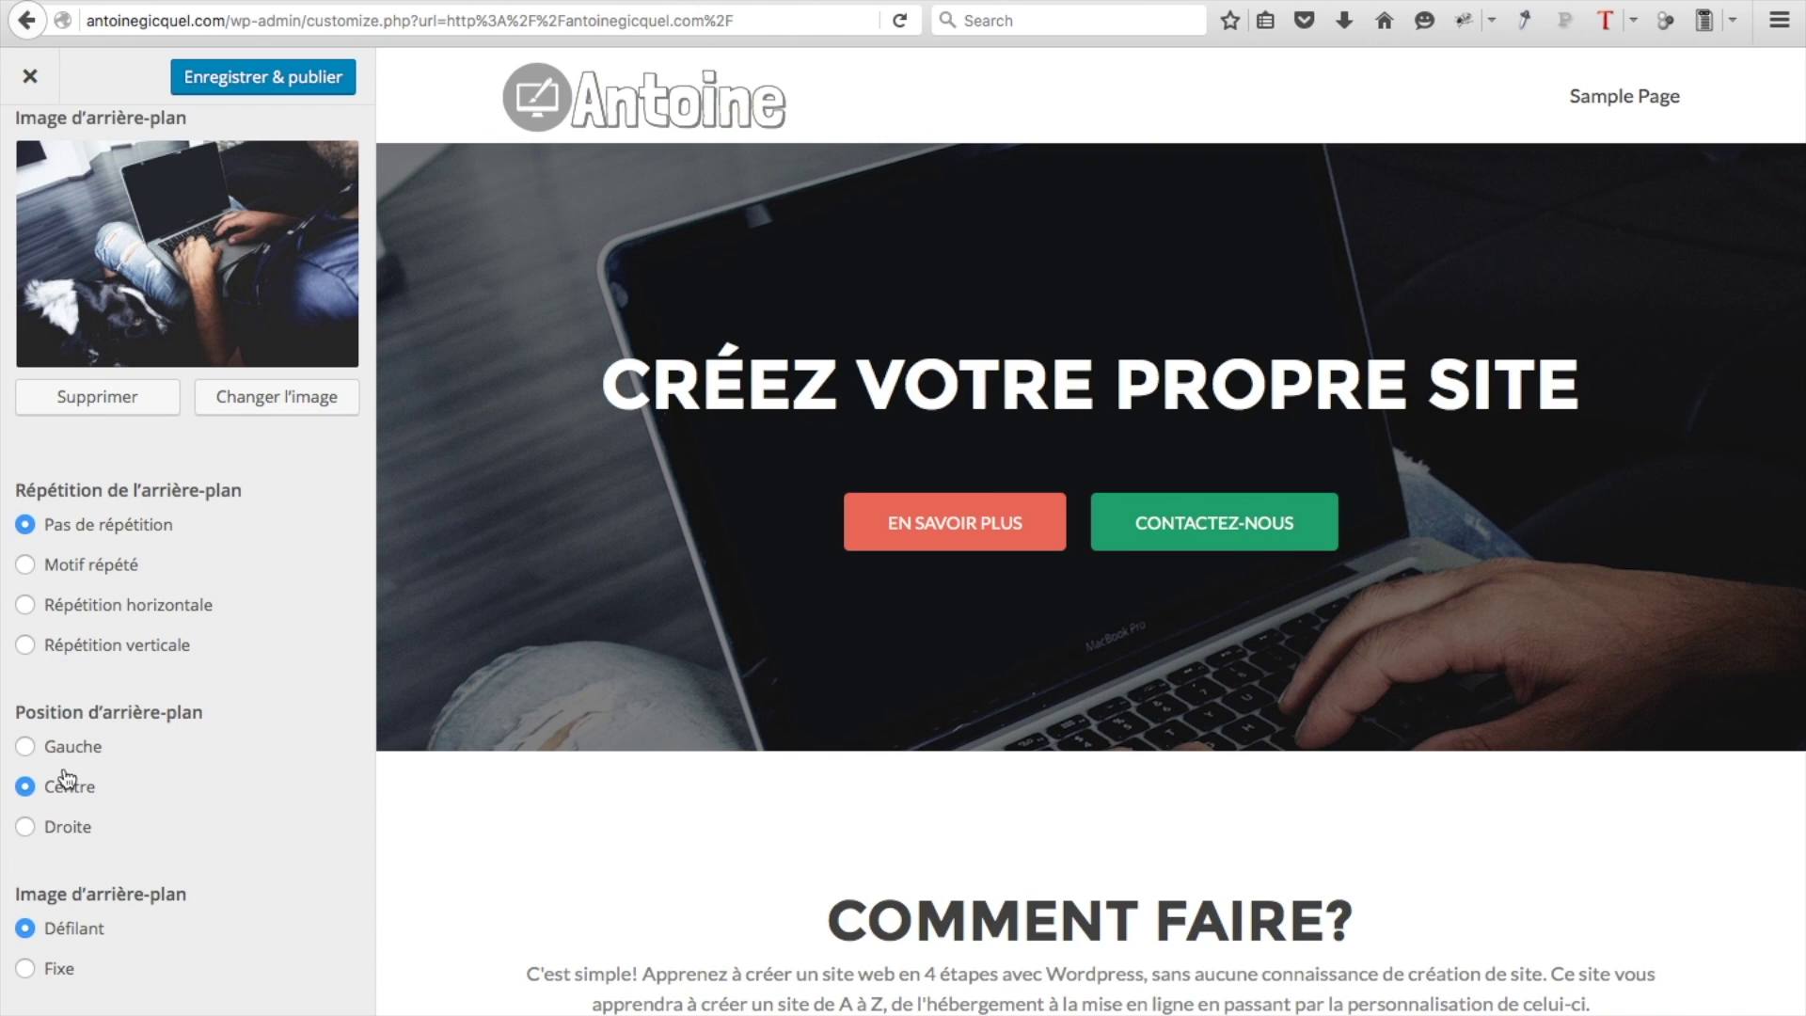
left_click(62, 980)
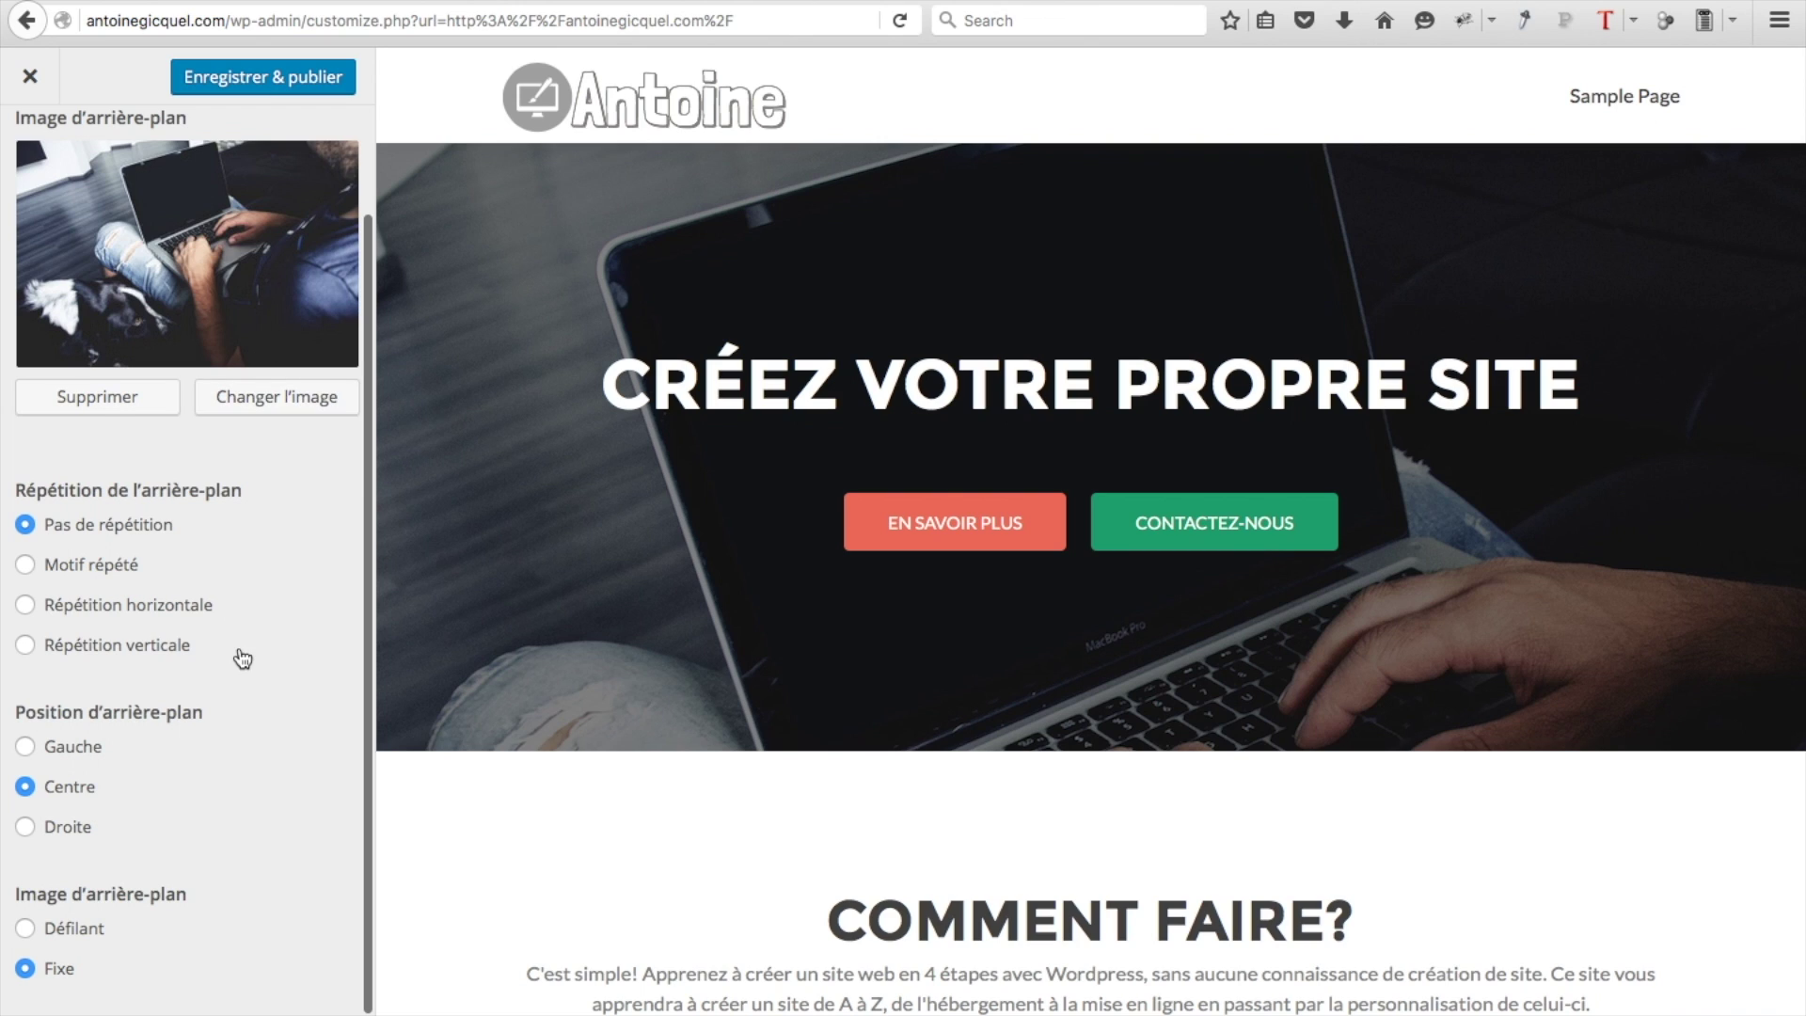
left_click(279, 74)
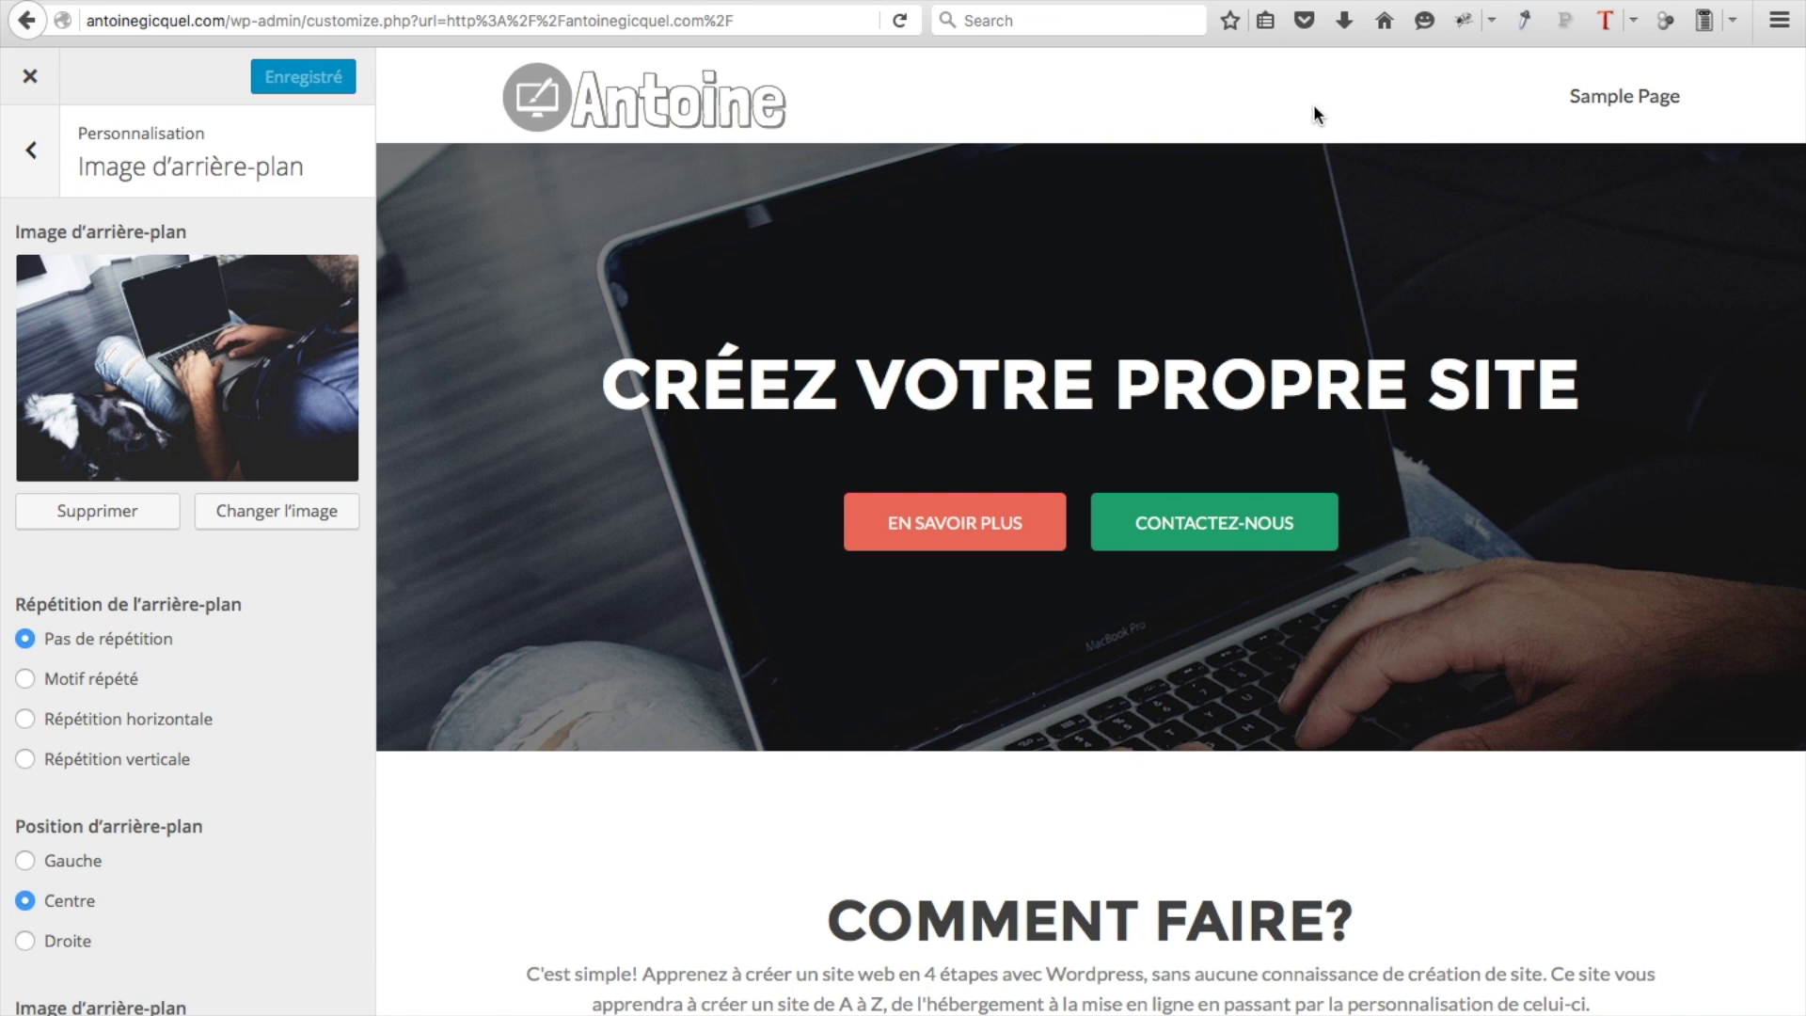
left_click(34, 88)
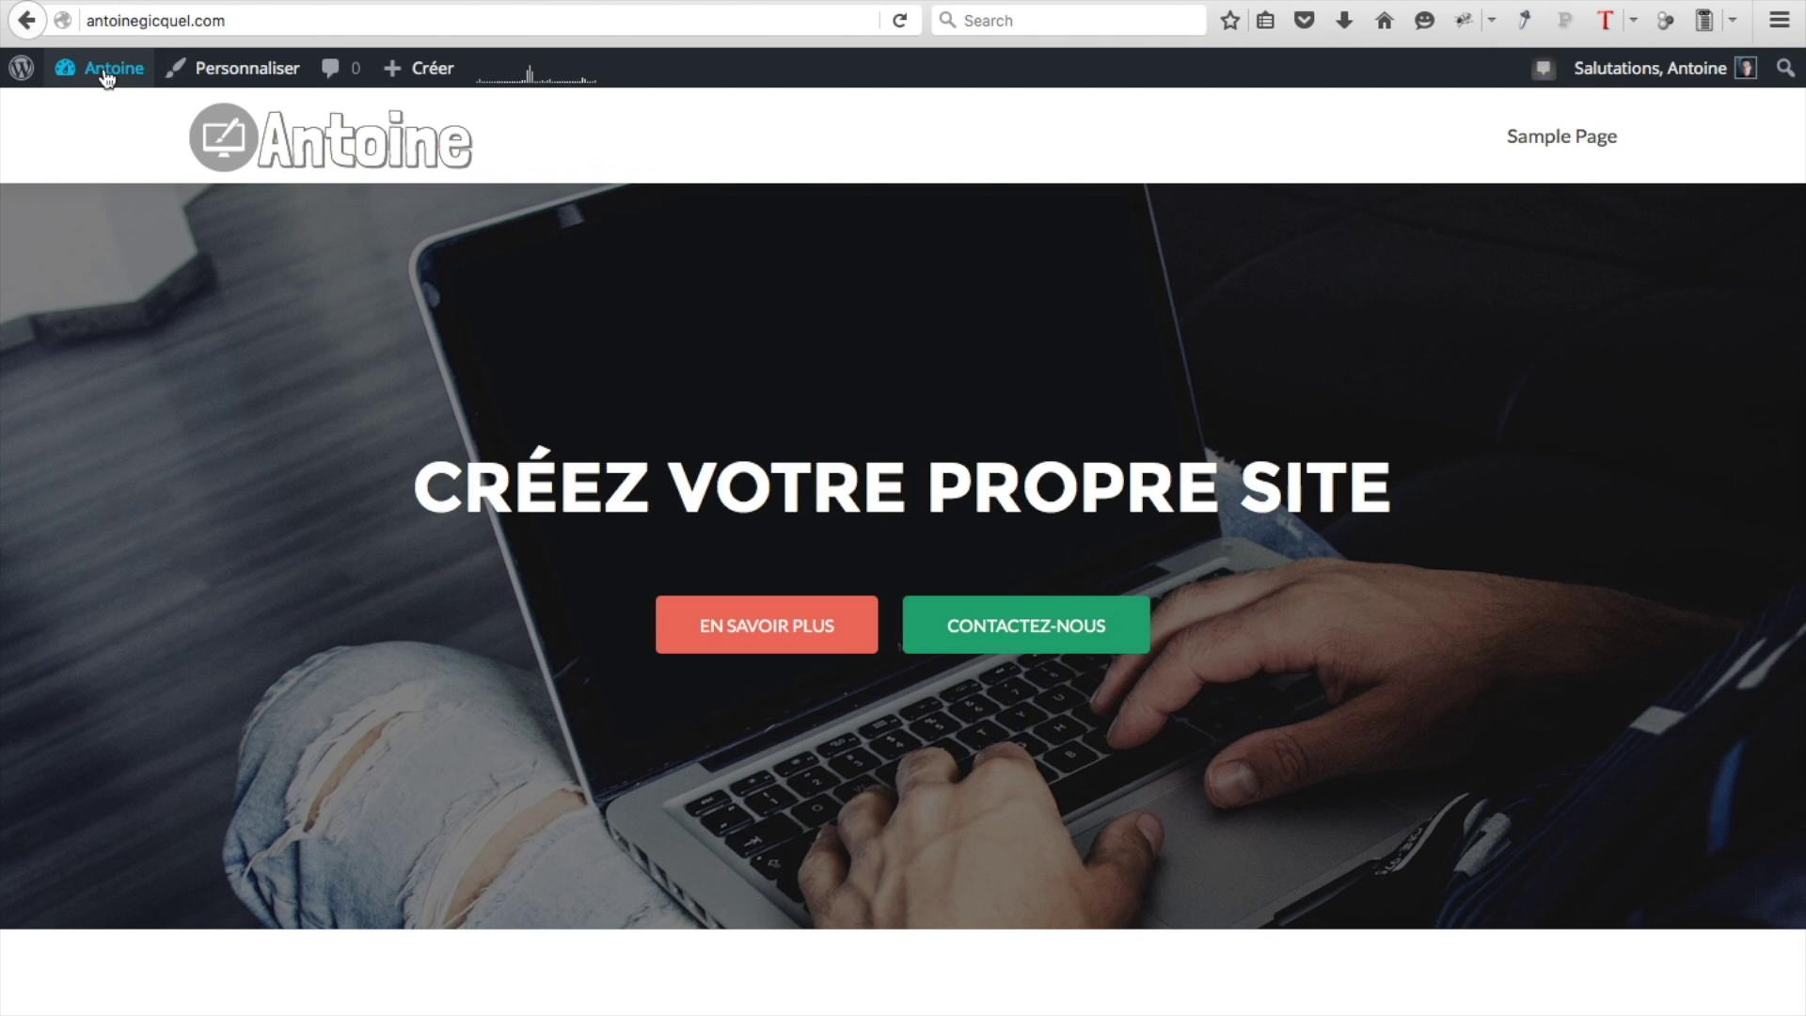
Remove Sample Page from Menu 1 in the menu editor
mouse_move(107, 77)
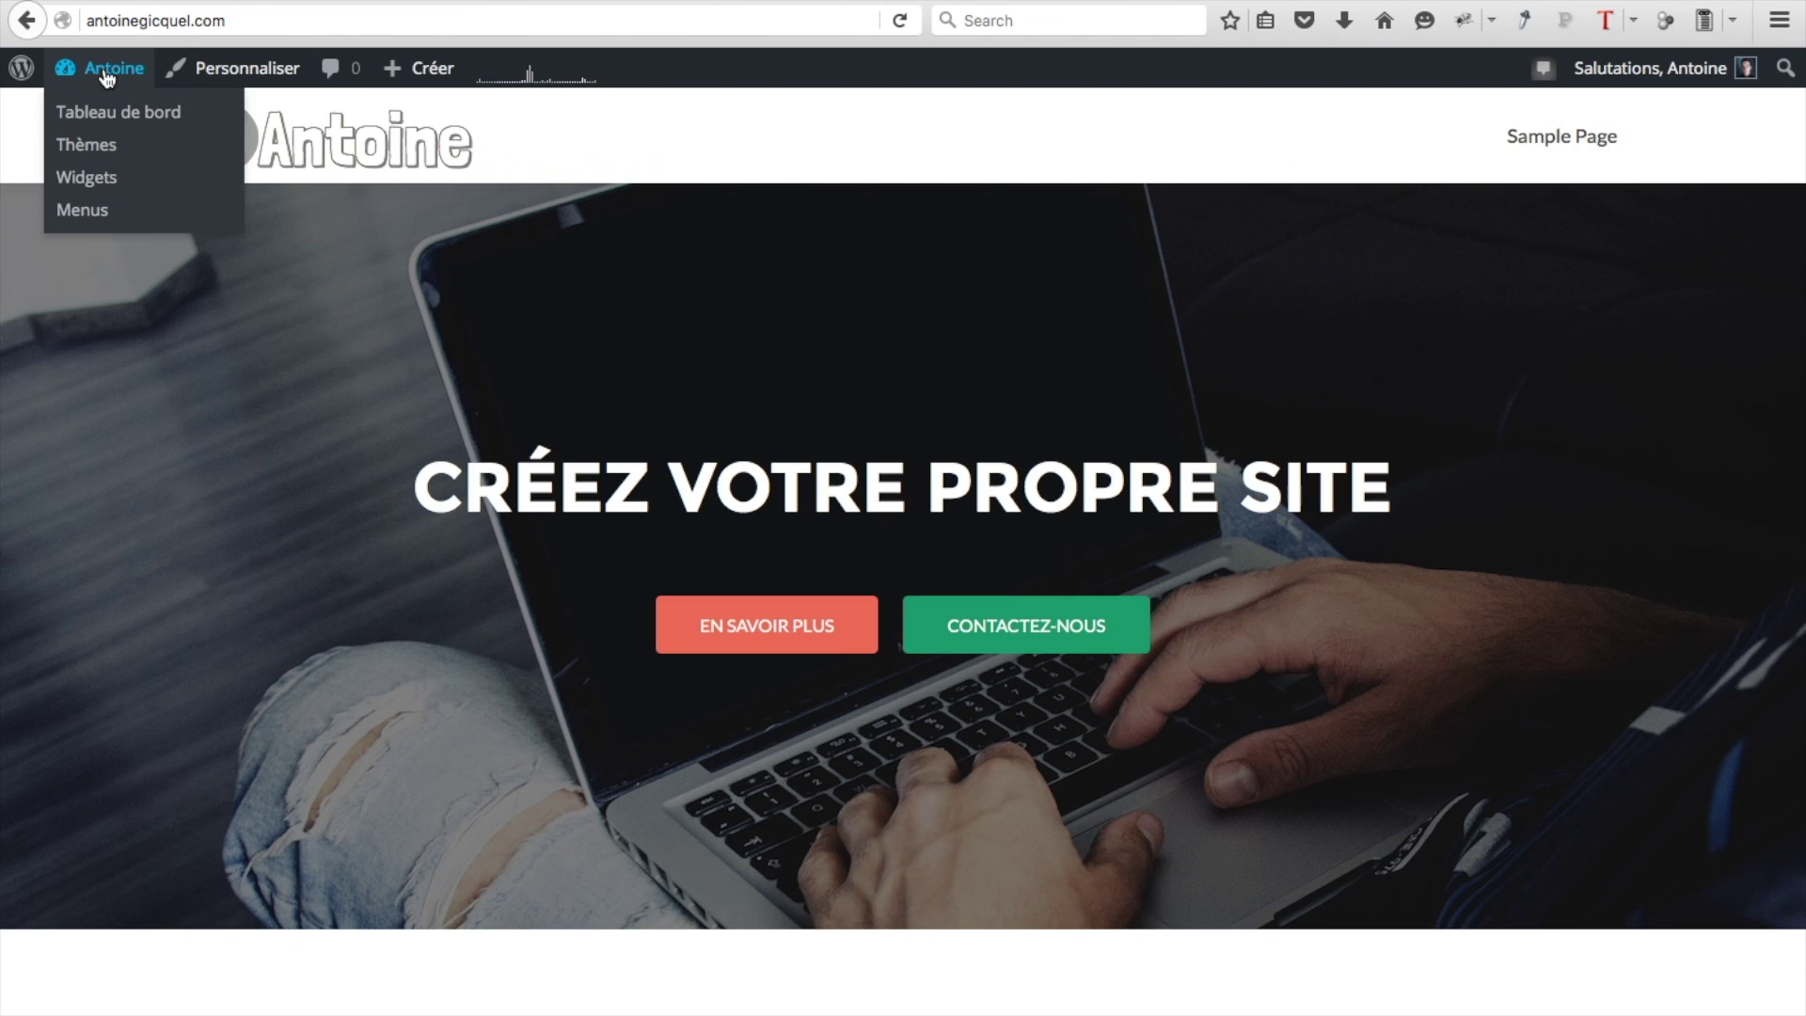
left_click(98, 210)
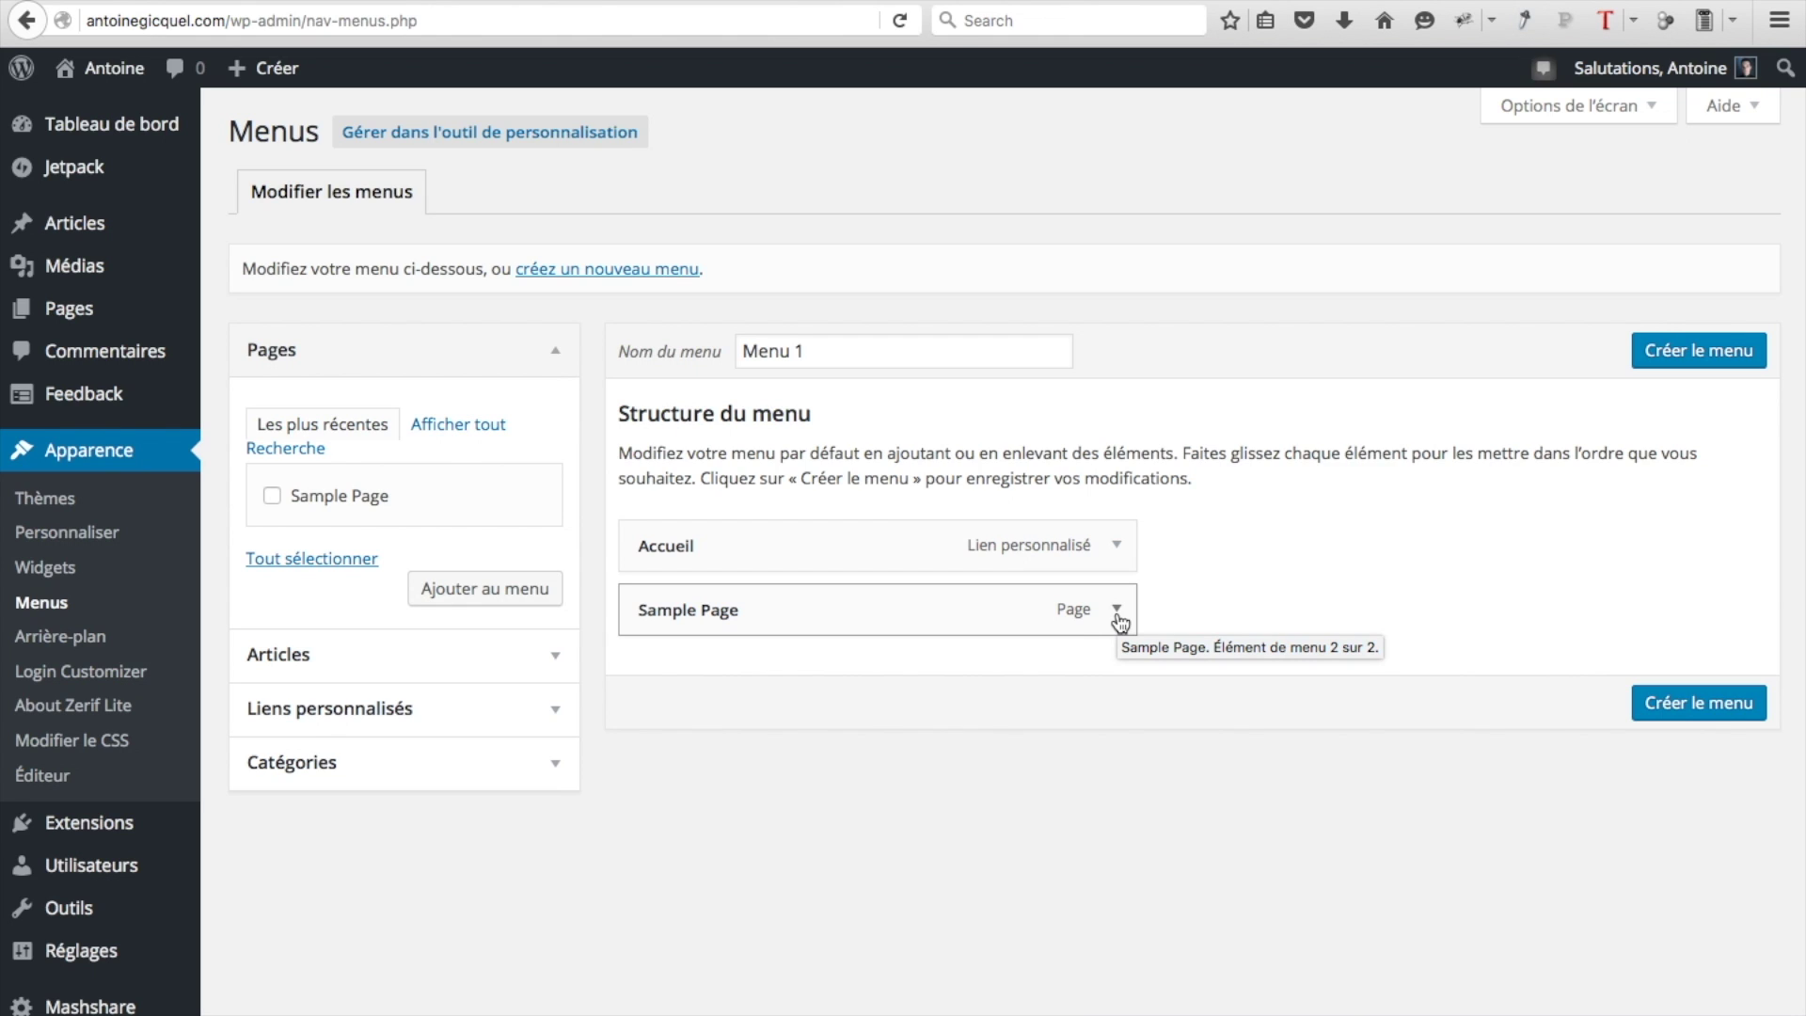
left_click(1117, 612)
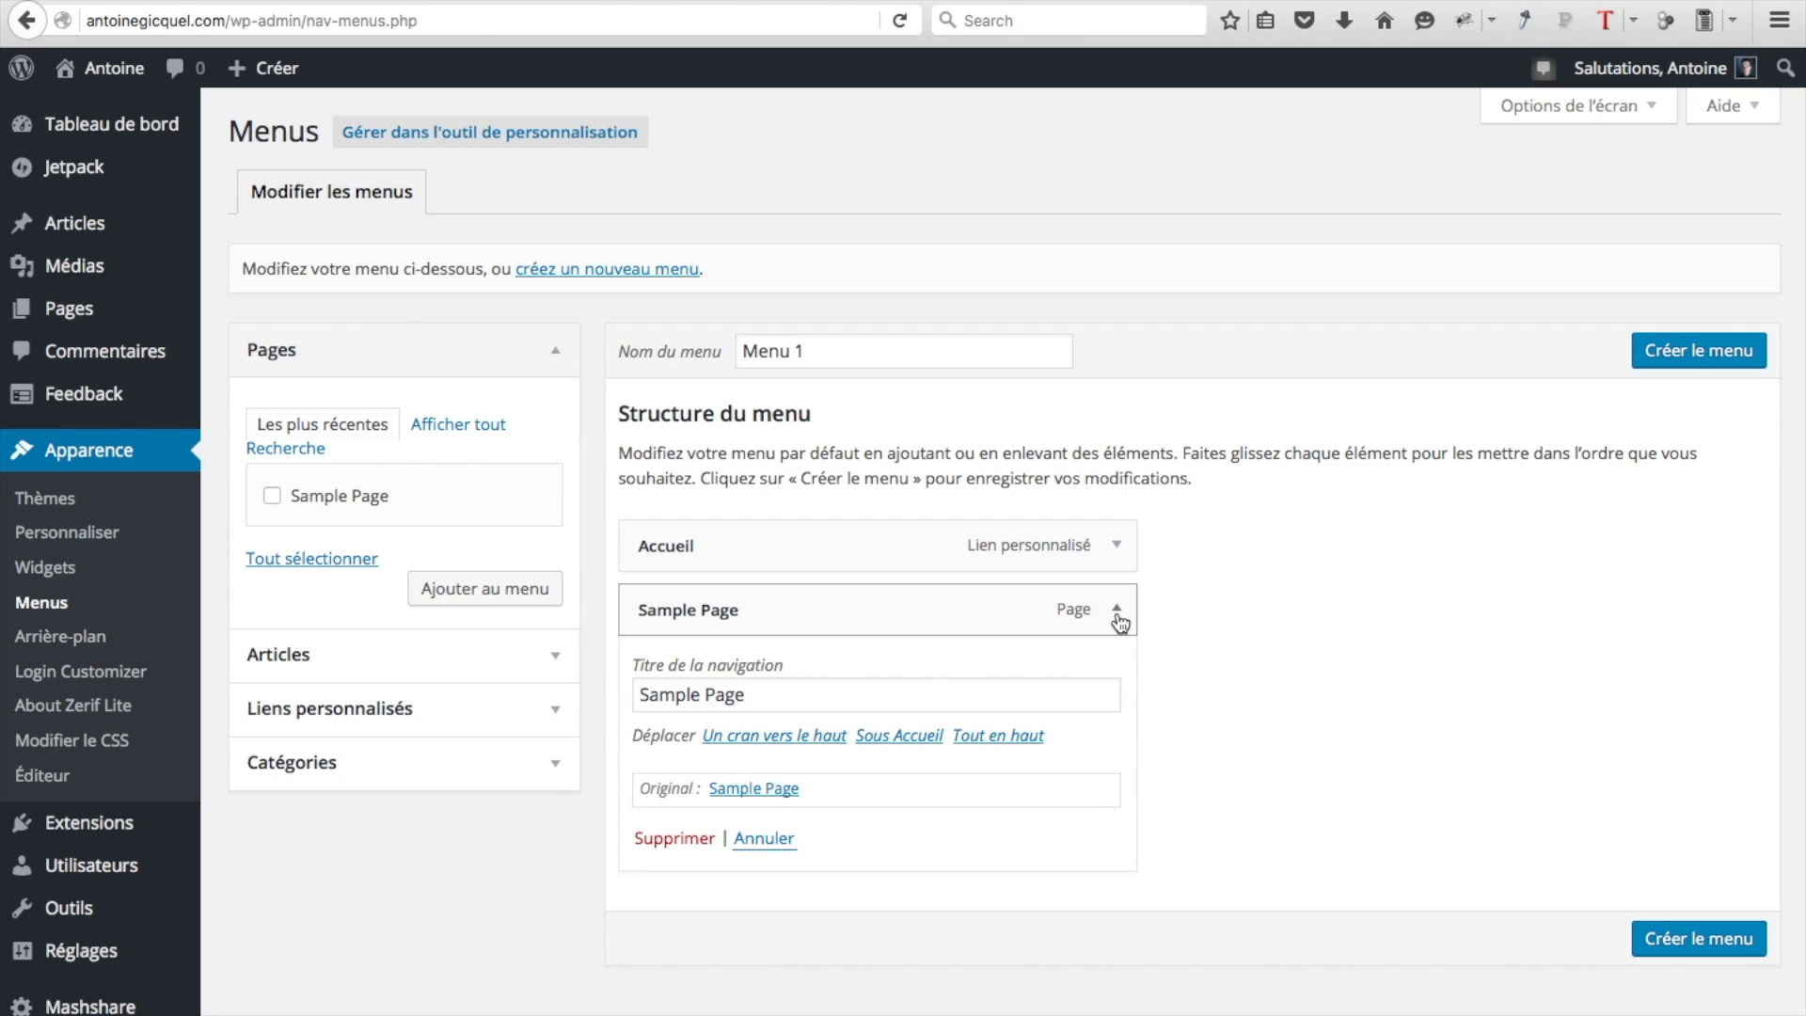
left_click(692, 839)
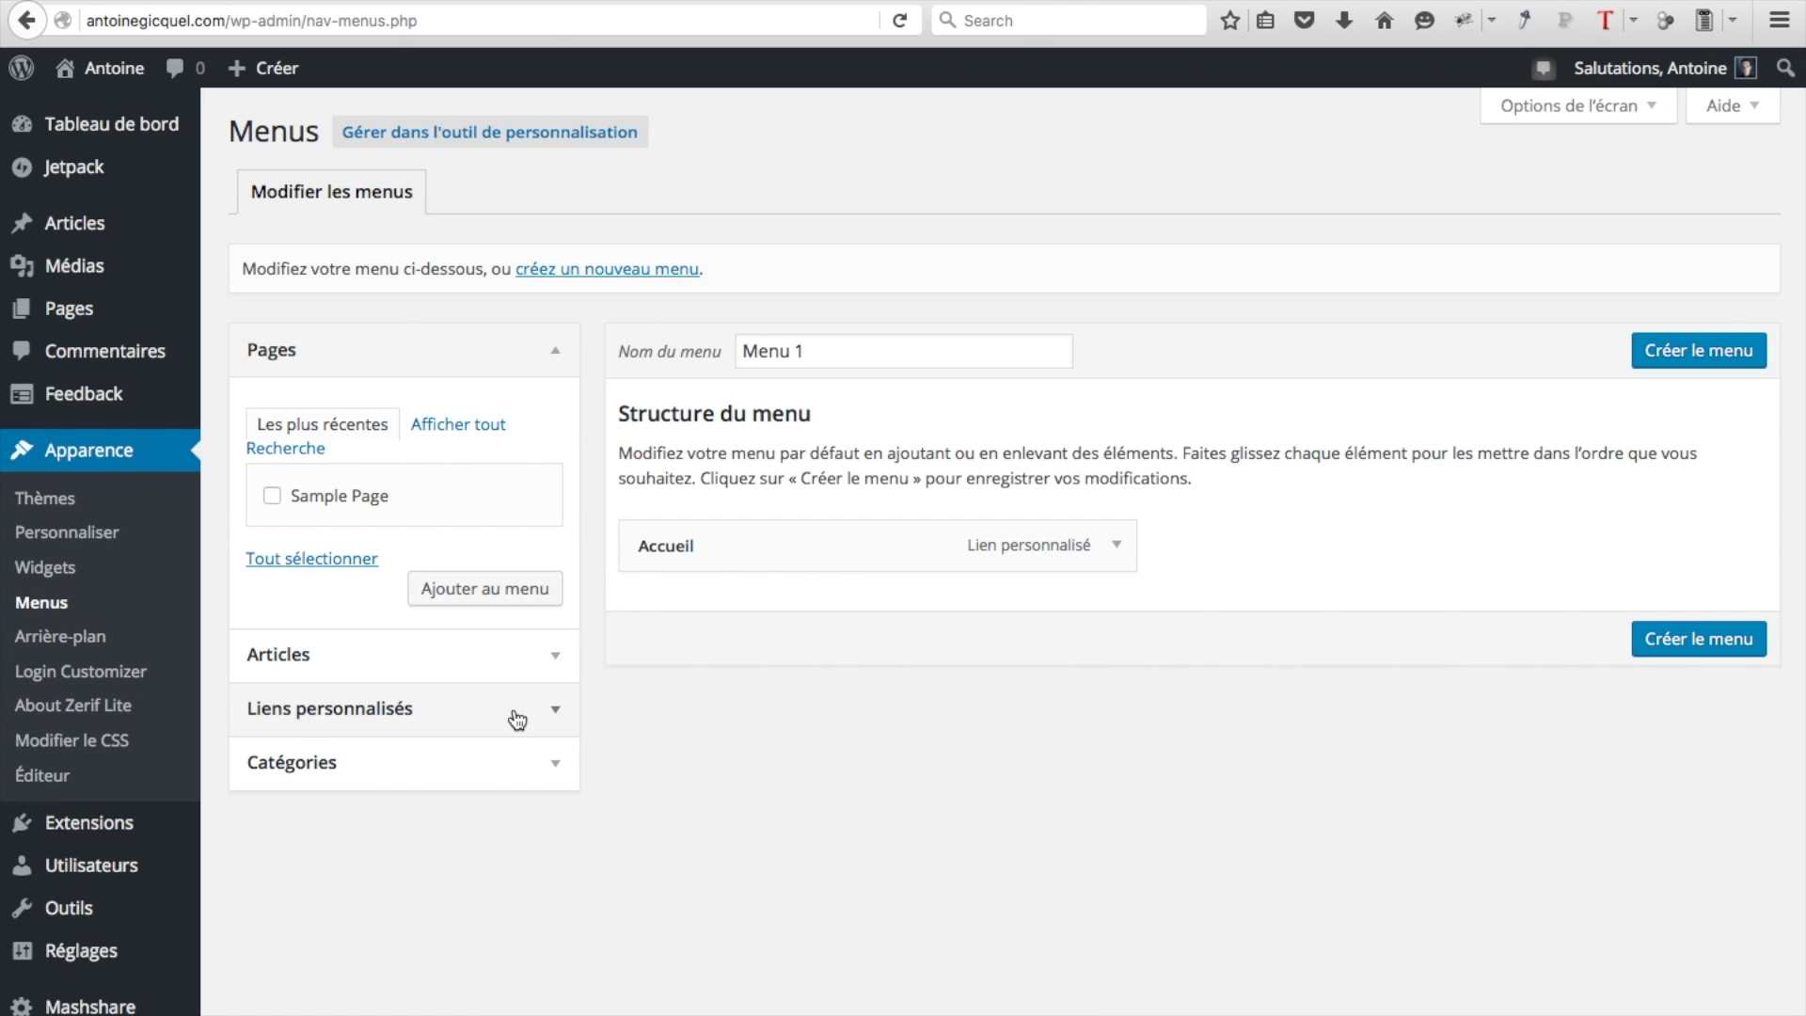
Add an 'Accueil' custom link to antoinegicquel.com/#home in Menu 1
left_click(561, 713)
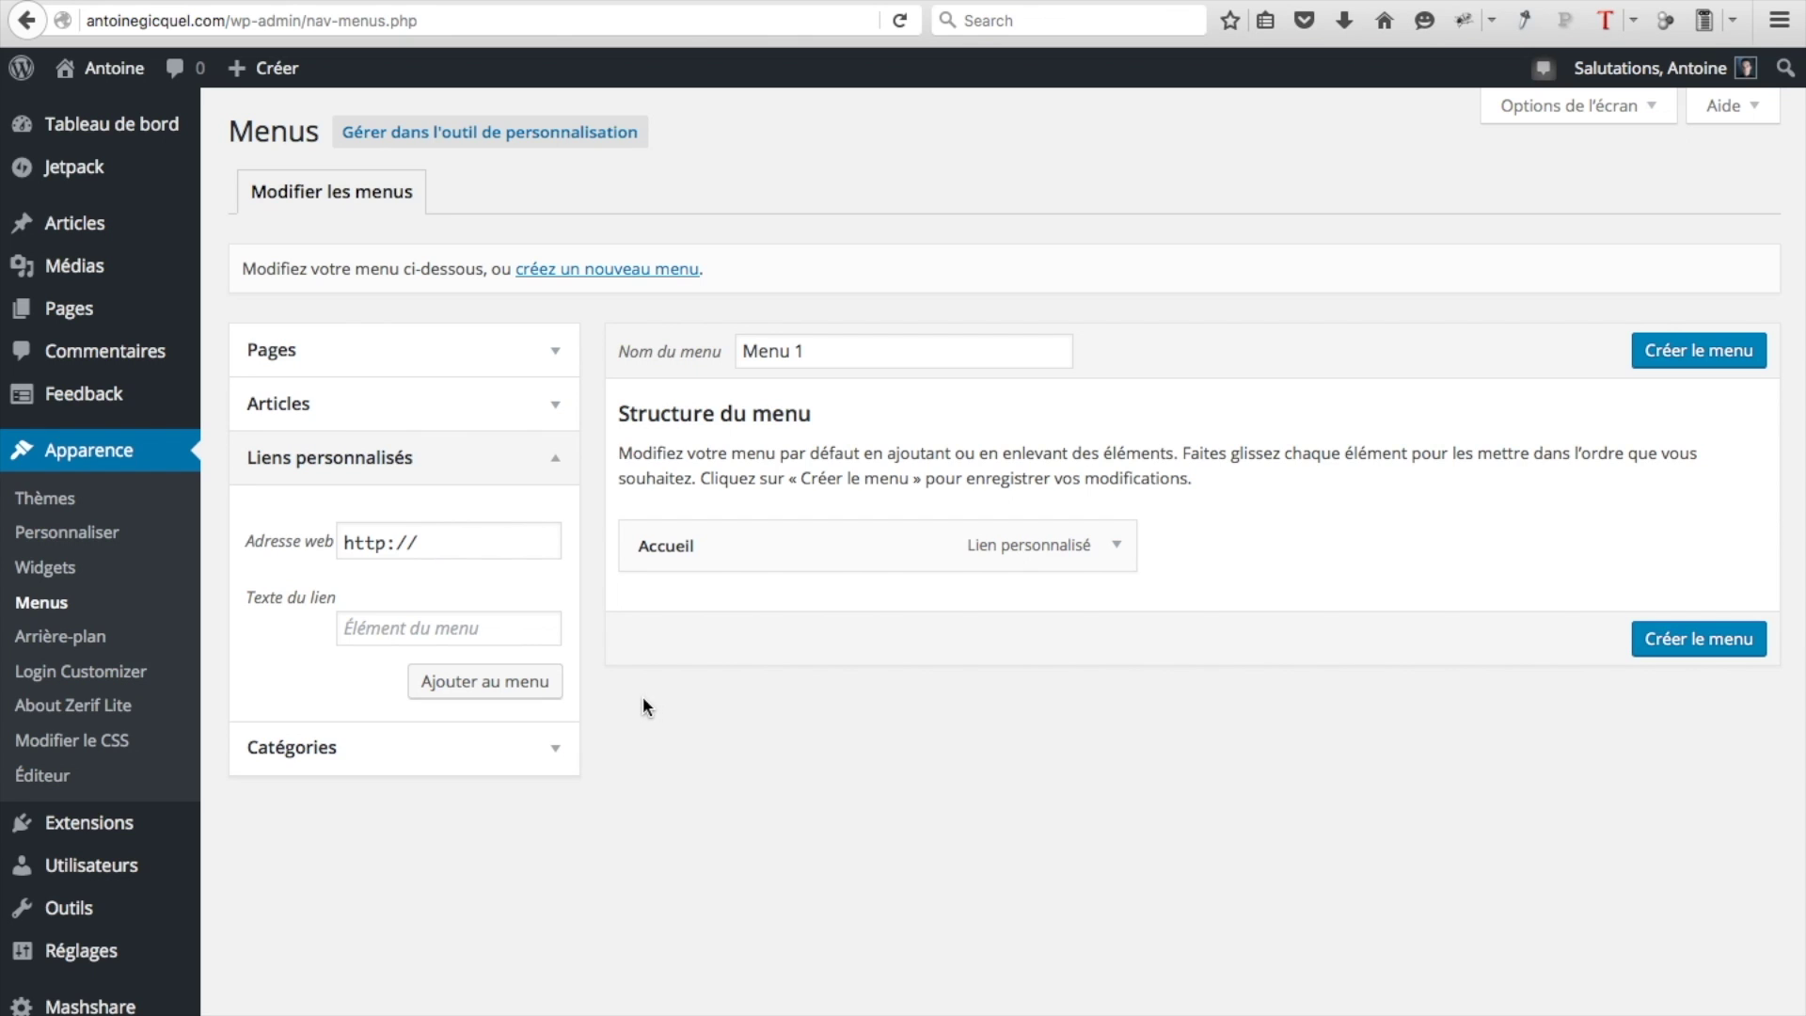
left_click(412, 629)
type("Accueil")
left_click(434, 550)
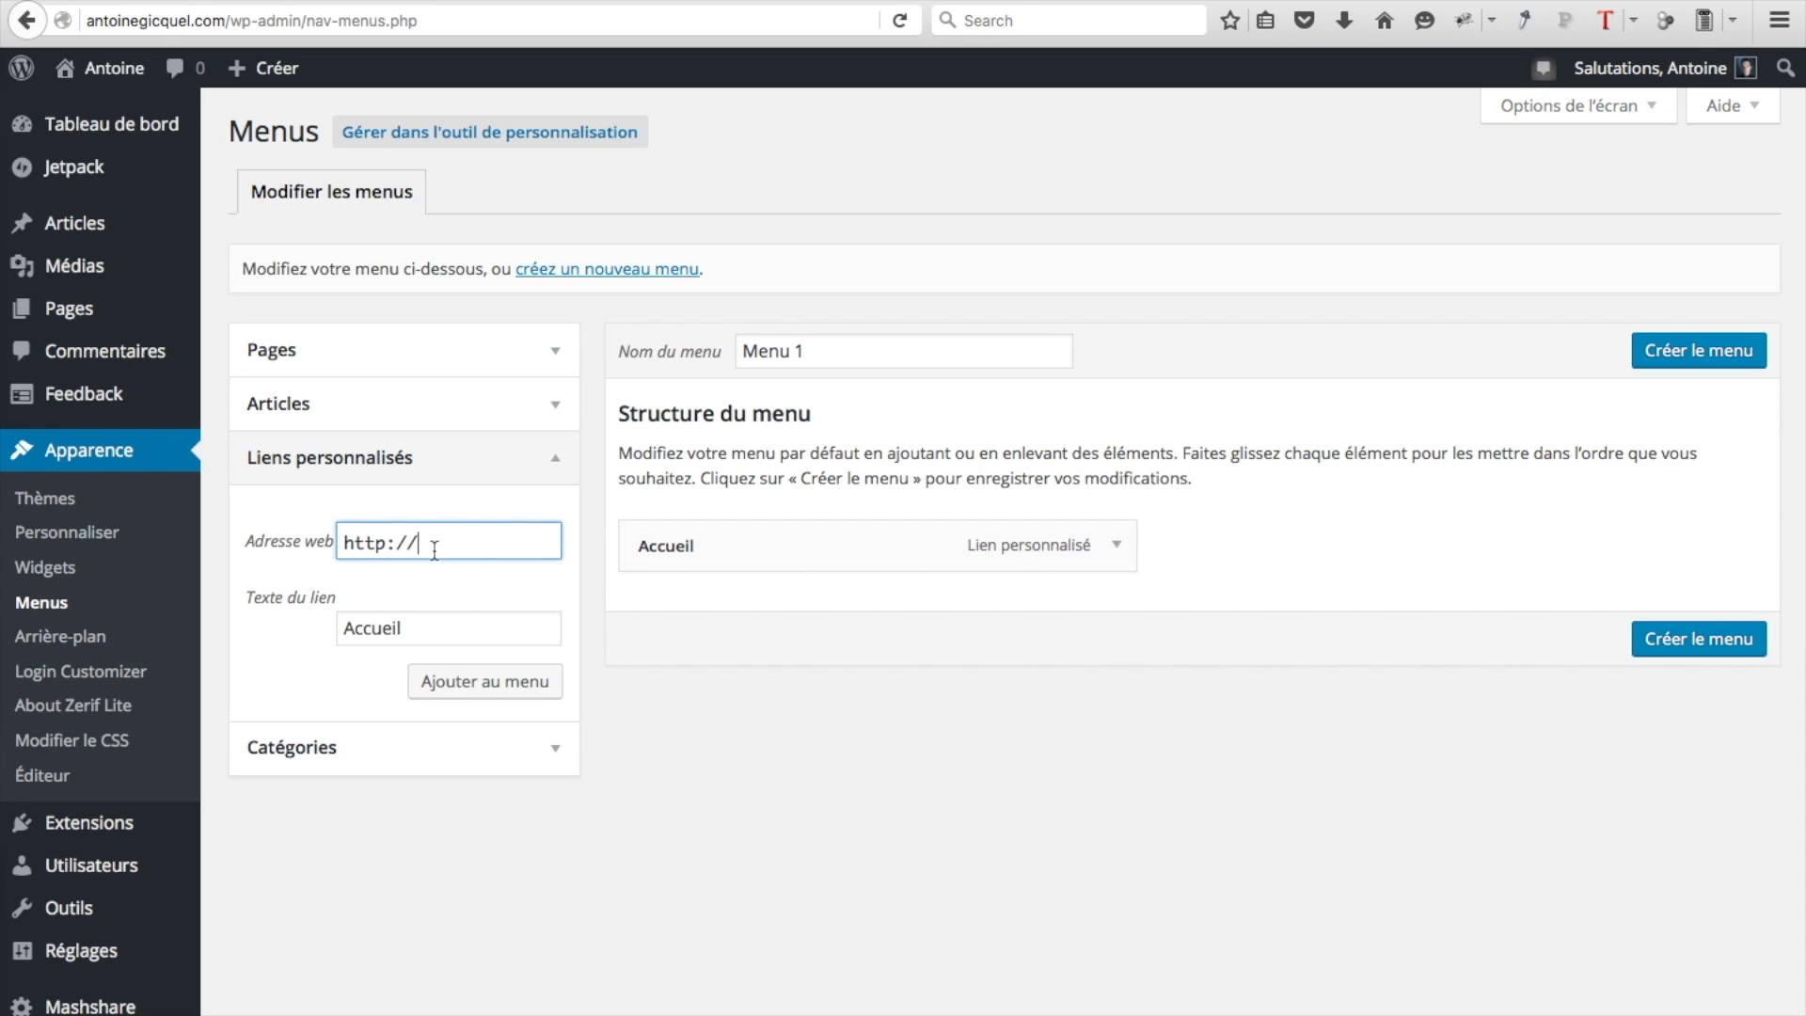
type("antoinegicquel.com/")
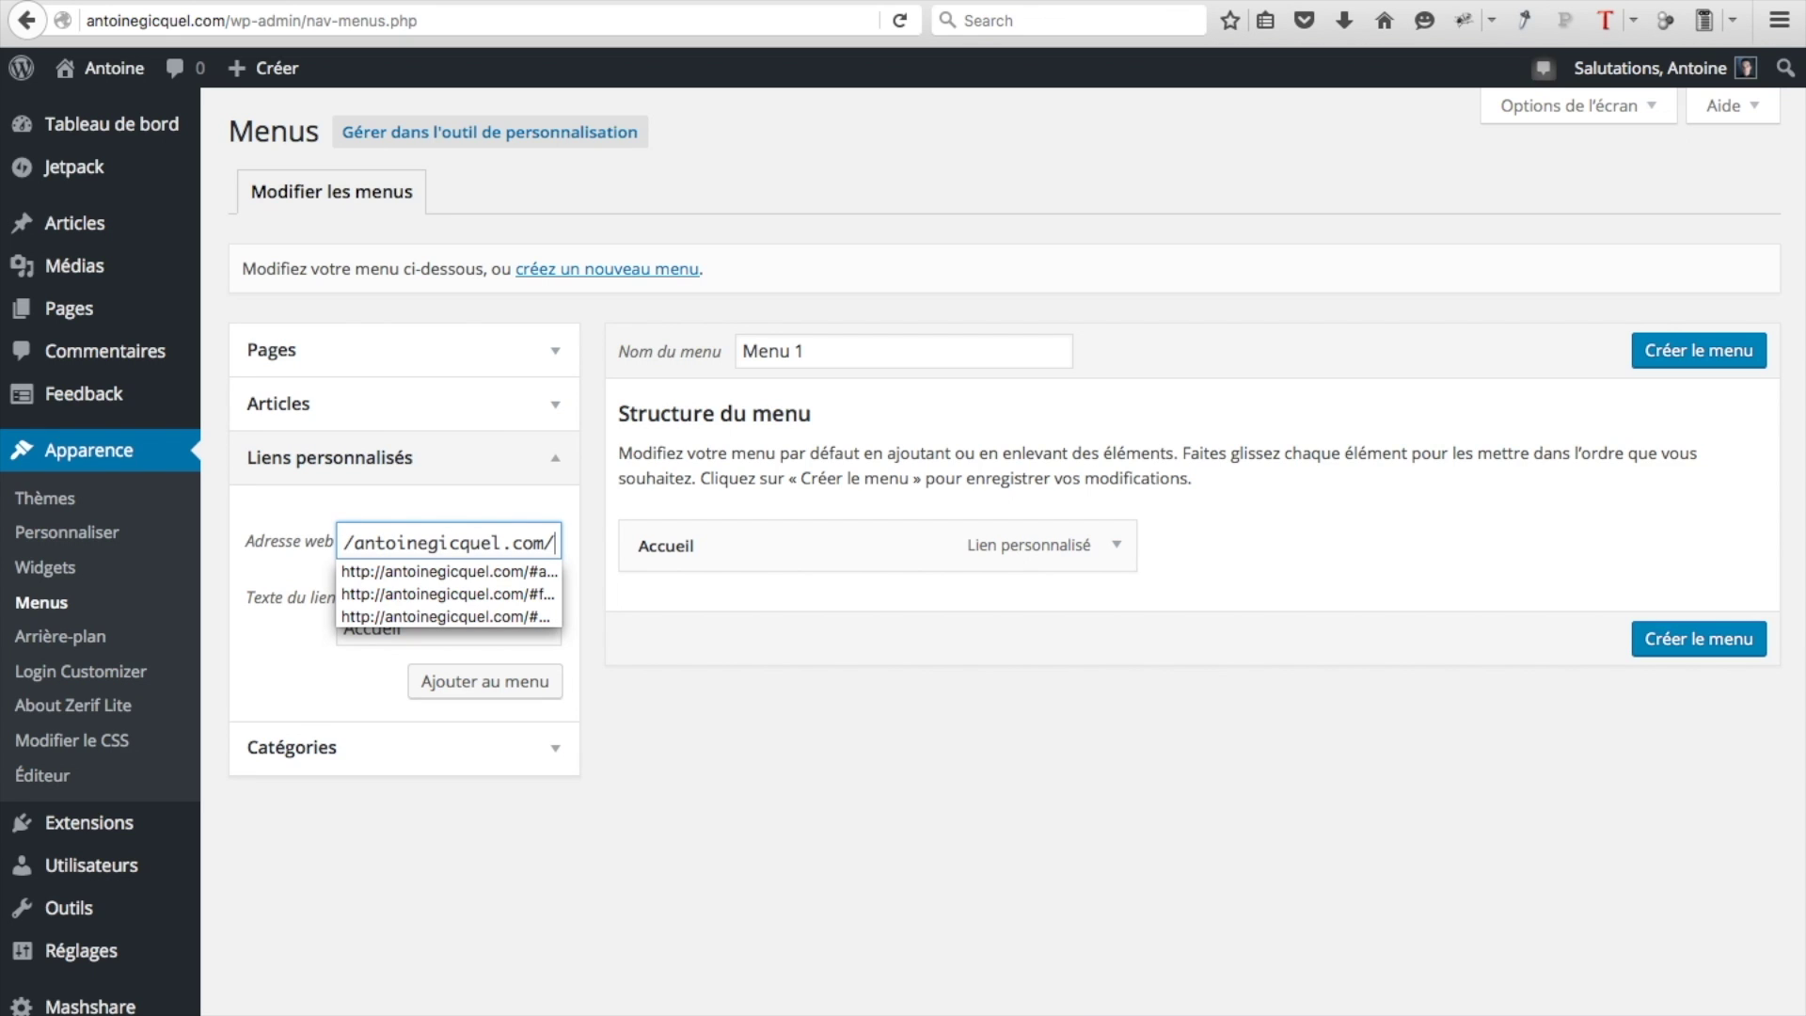
type("#home")
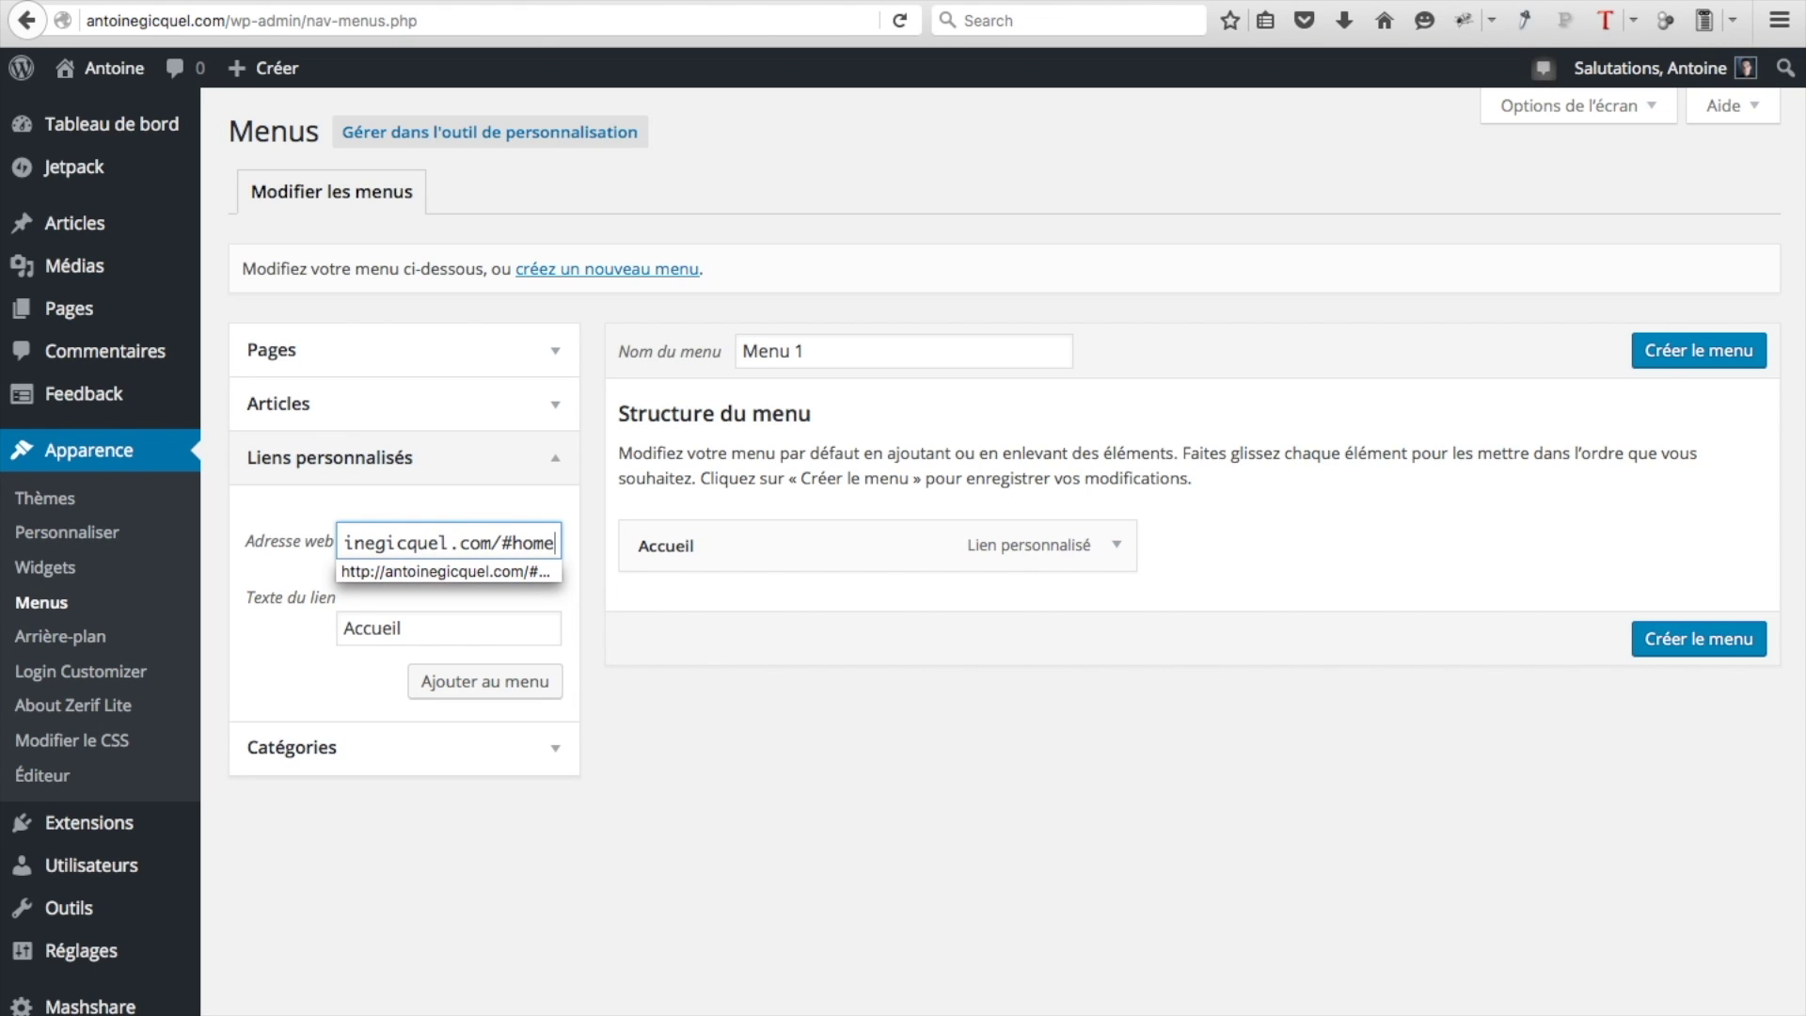
left_click(517, 576)
left_click(519, 686)
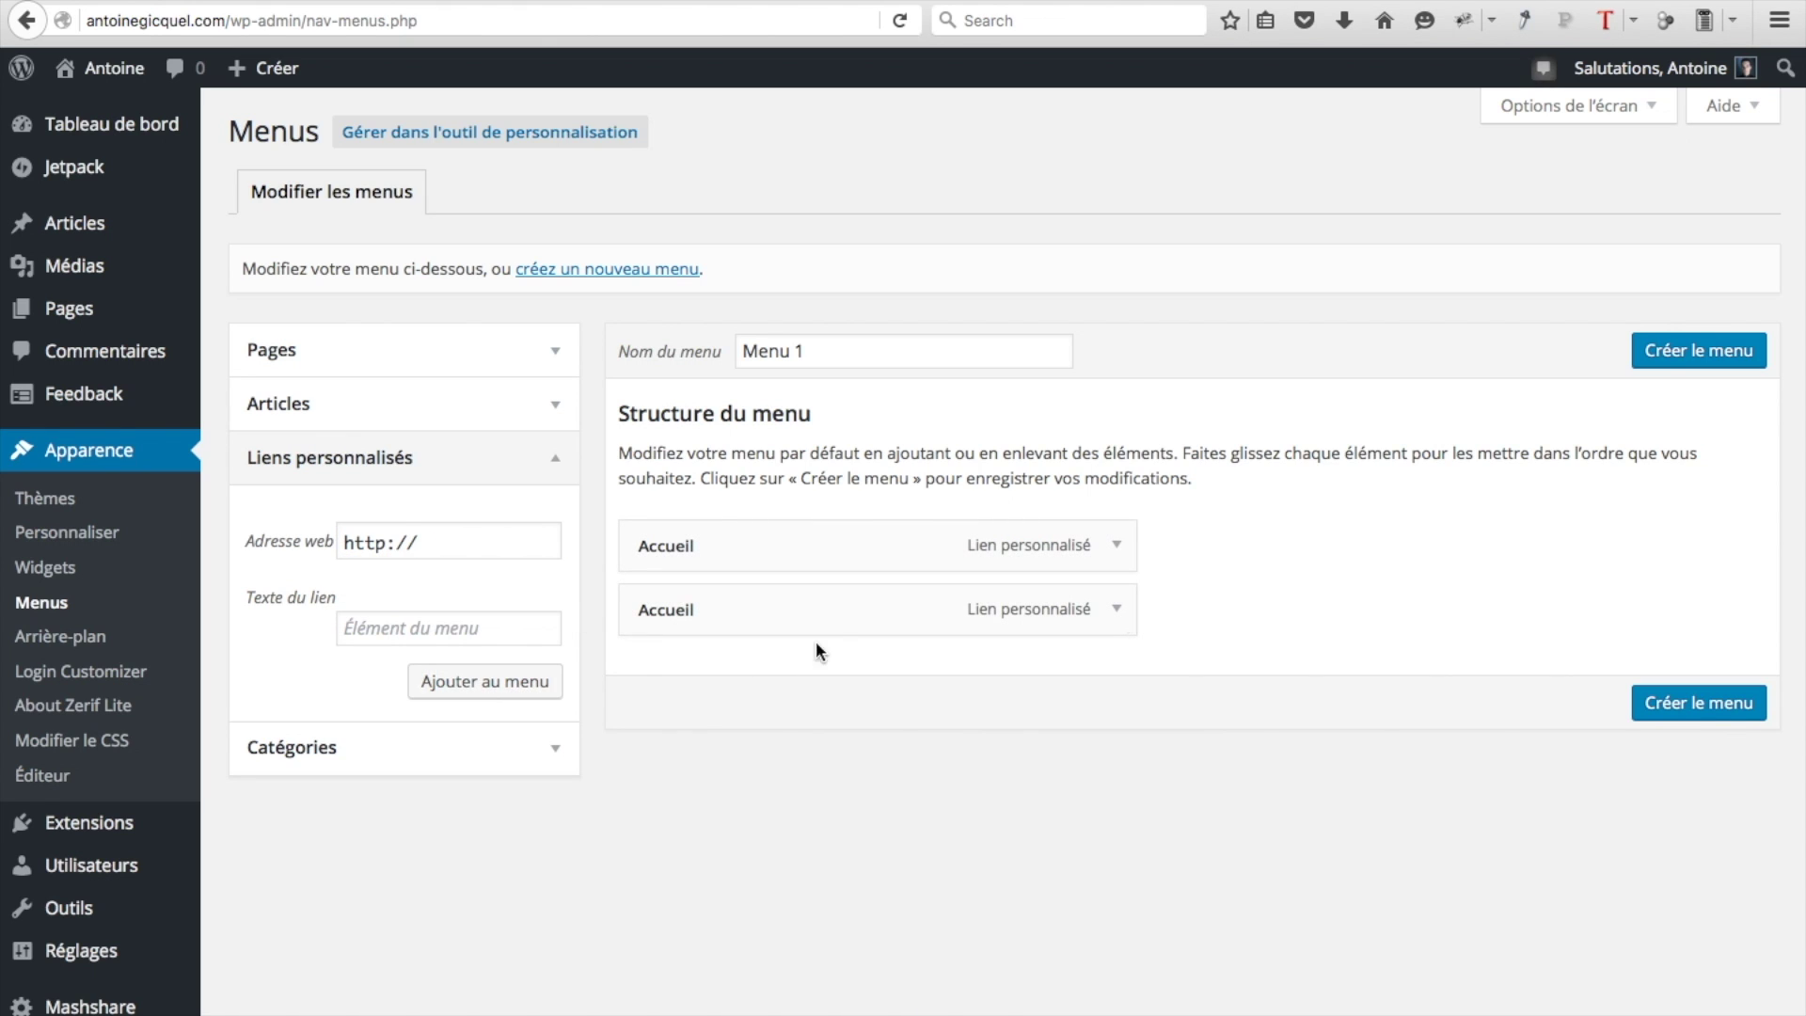
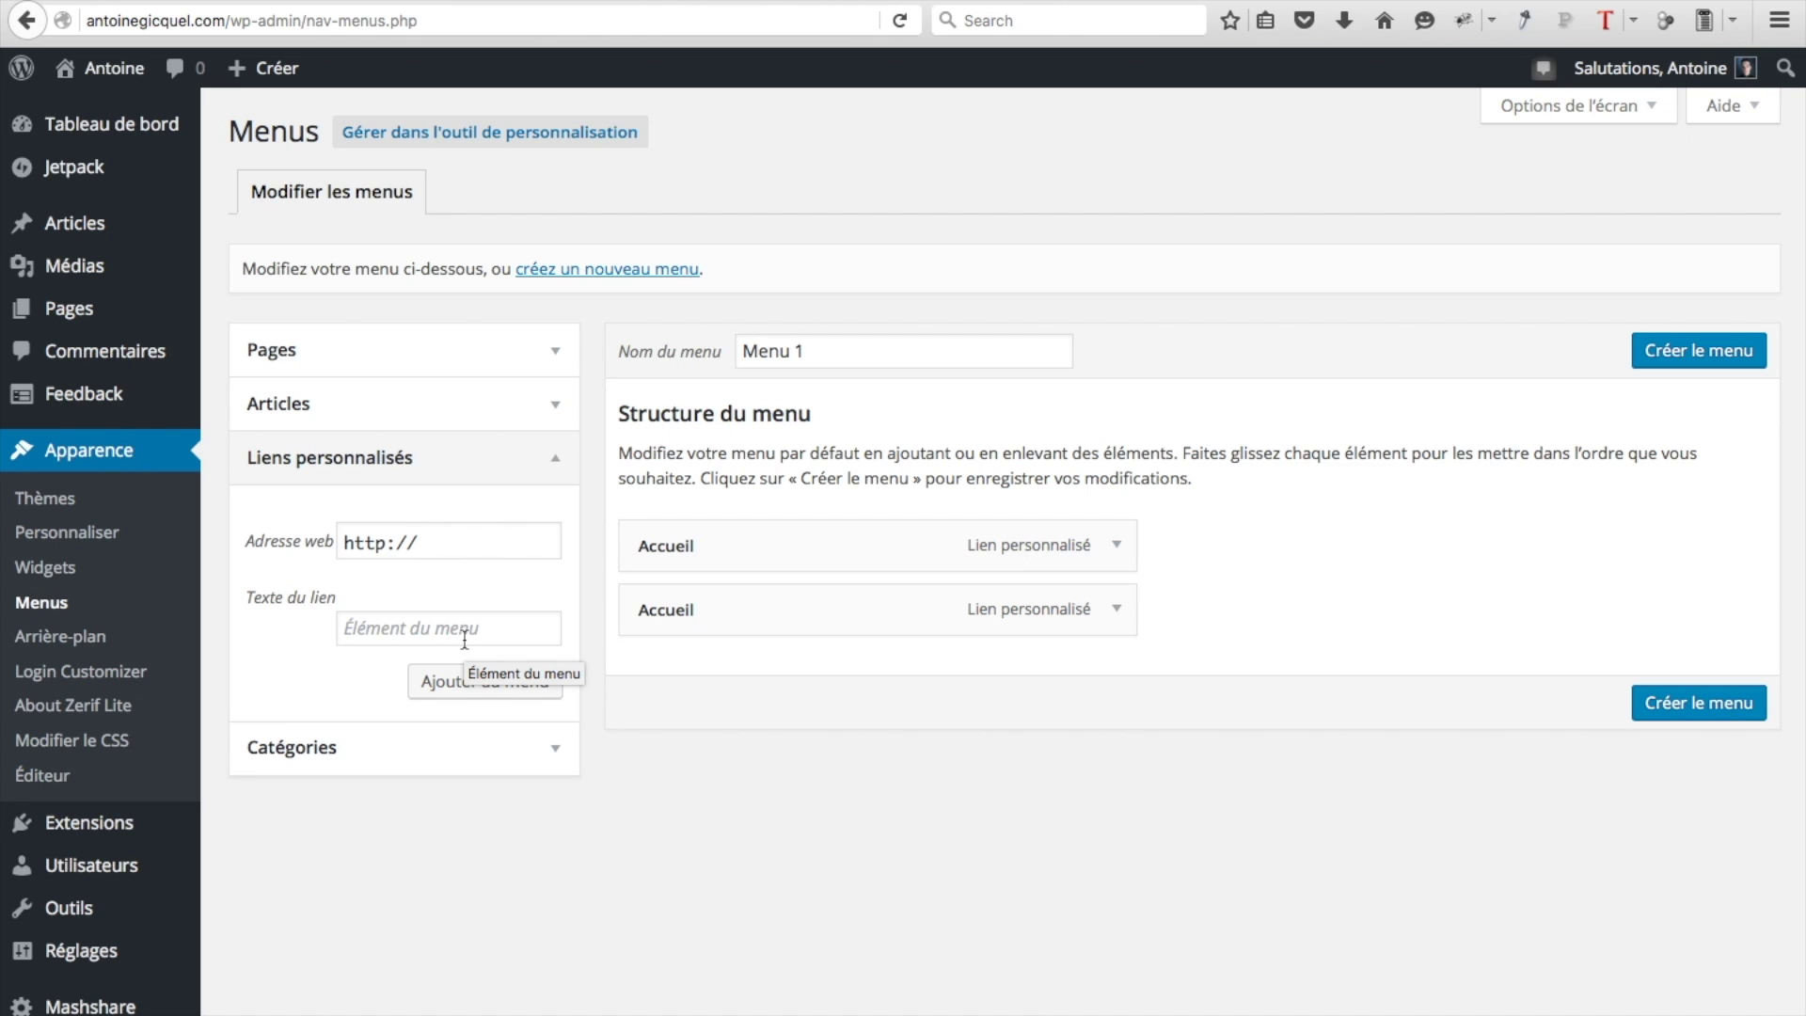
Add a 'Comment faire?' custom link to antoinegicquel.com/#focus in Menu 1
left_click(437, 630)
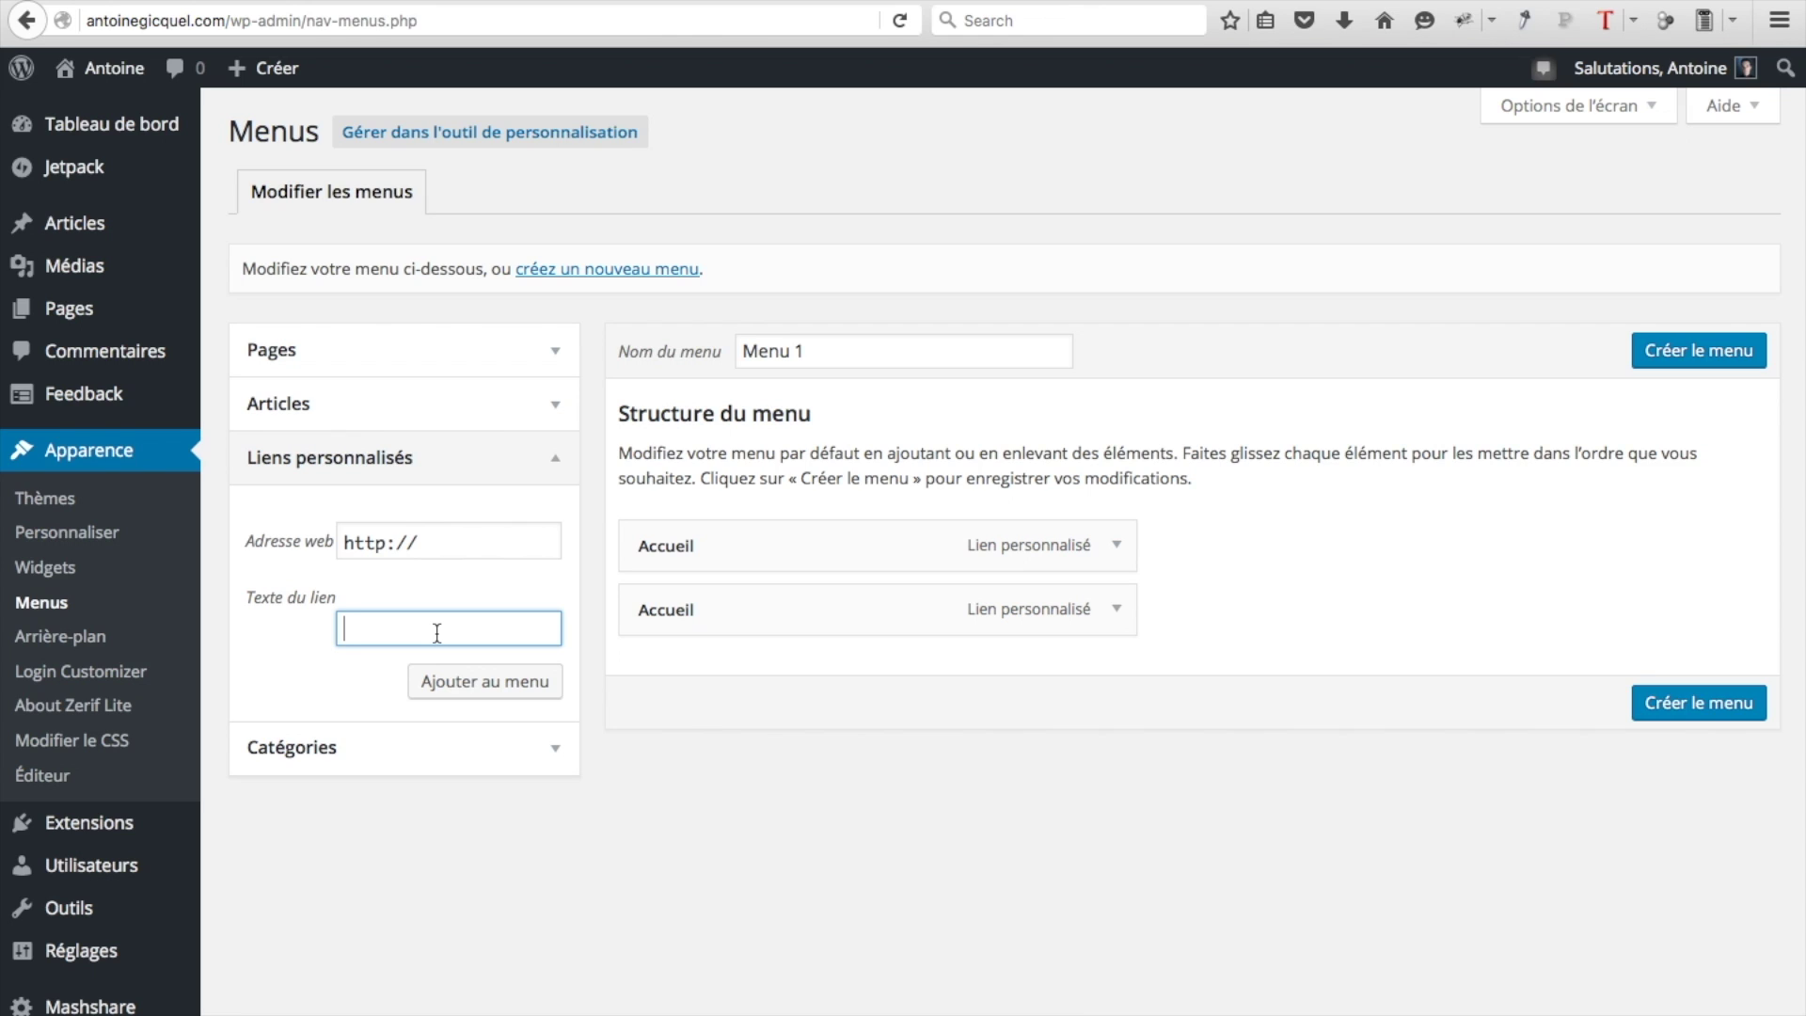
type("Comment faire?")
left_click(428, 543)
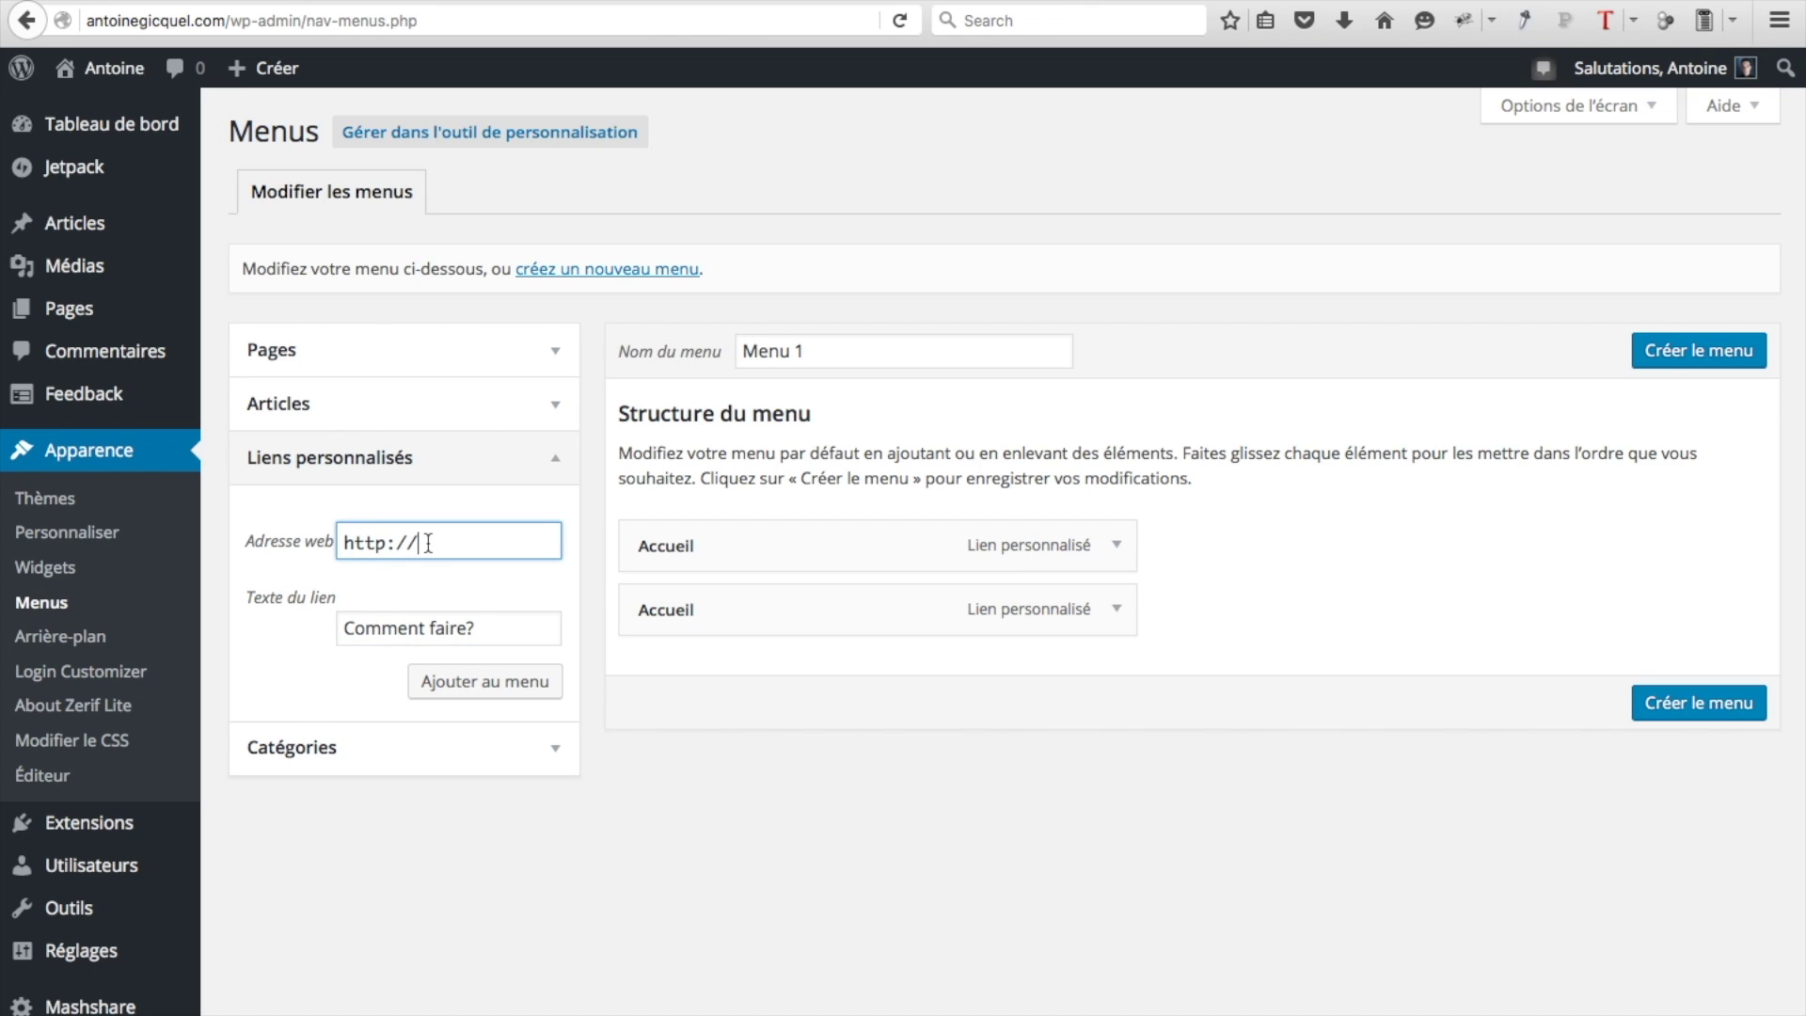
type("antoinegicquel.com/")
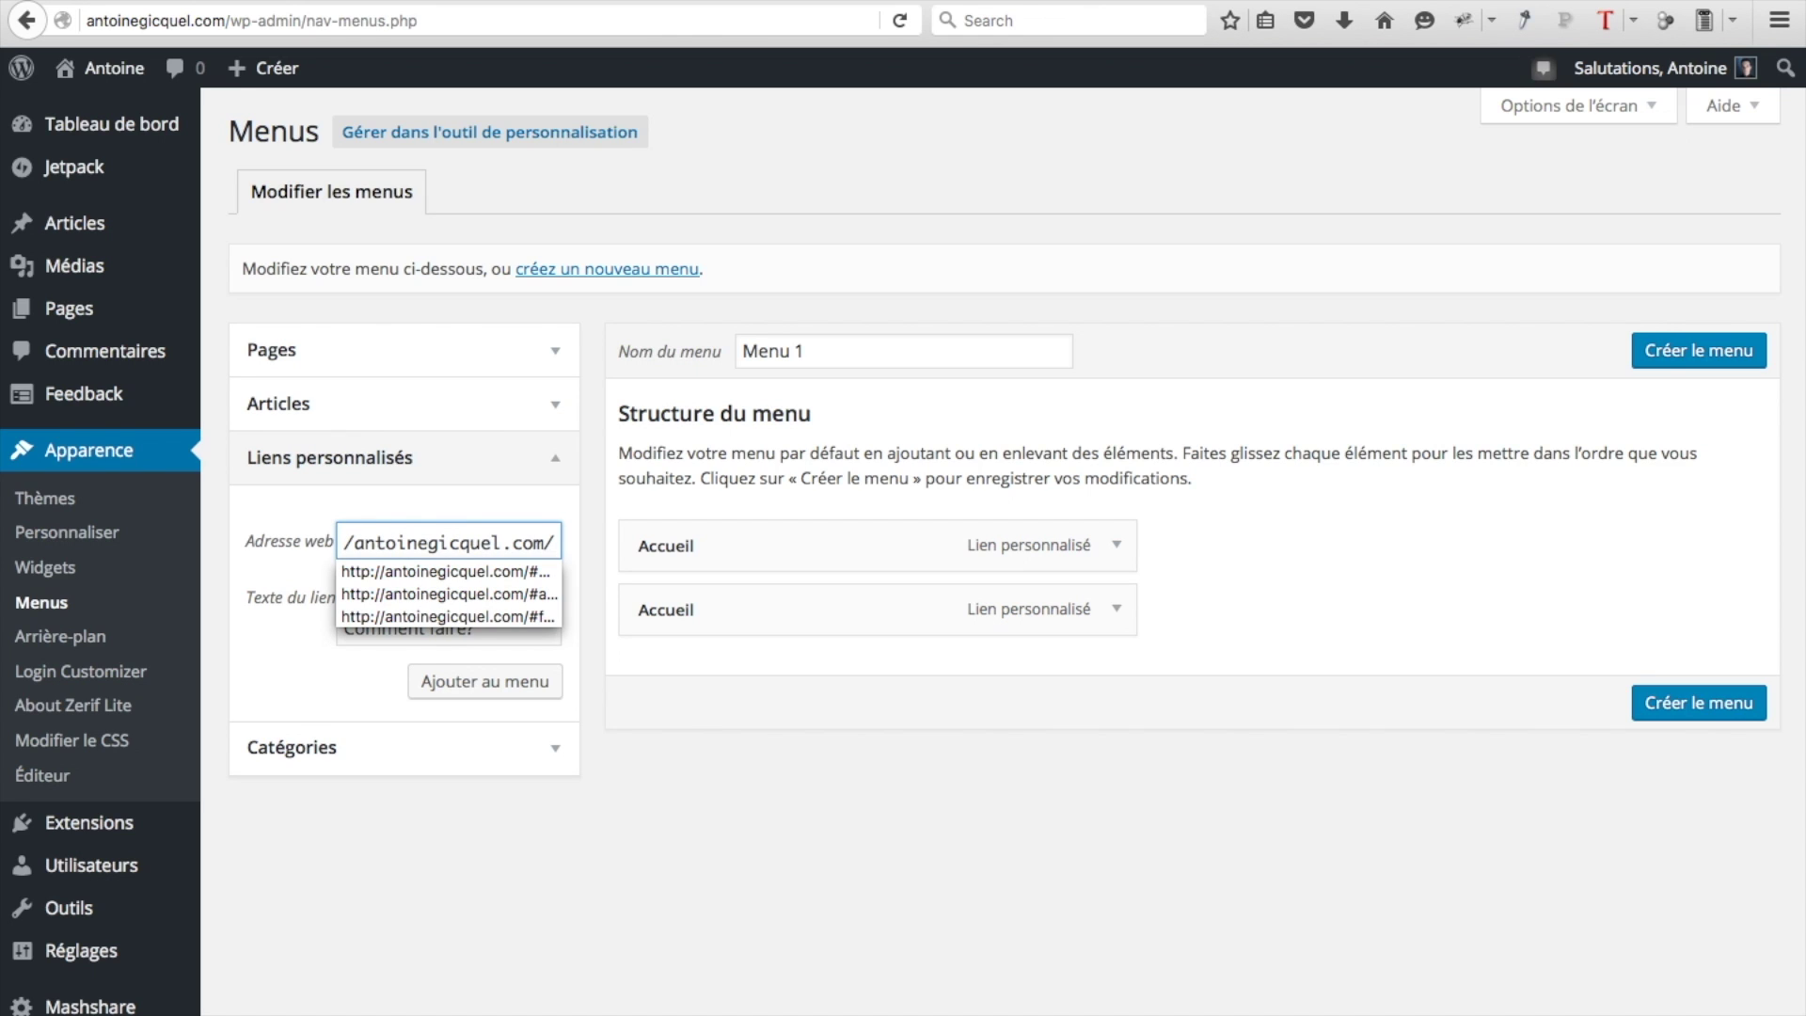
type("#fo")
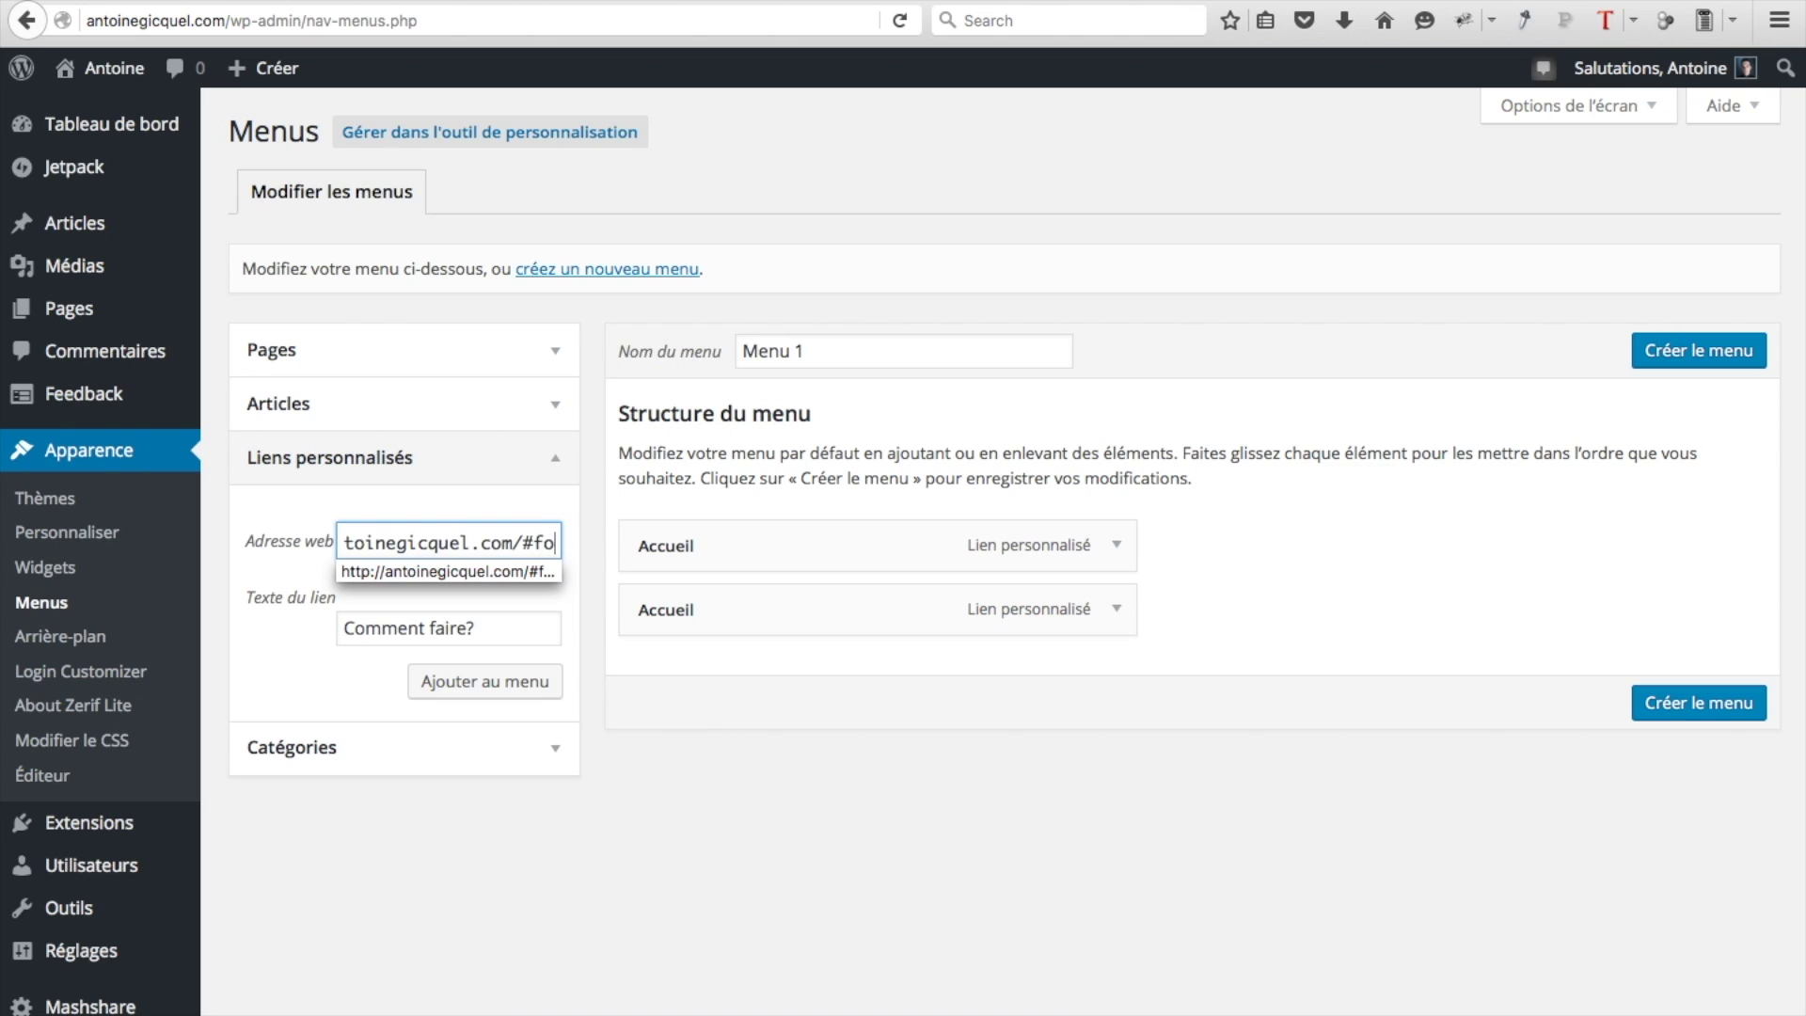
type("cus")
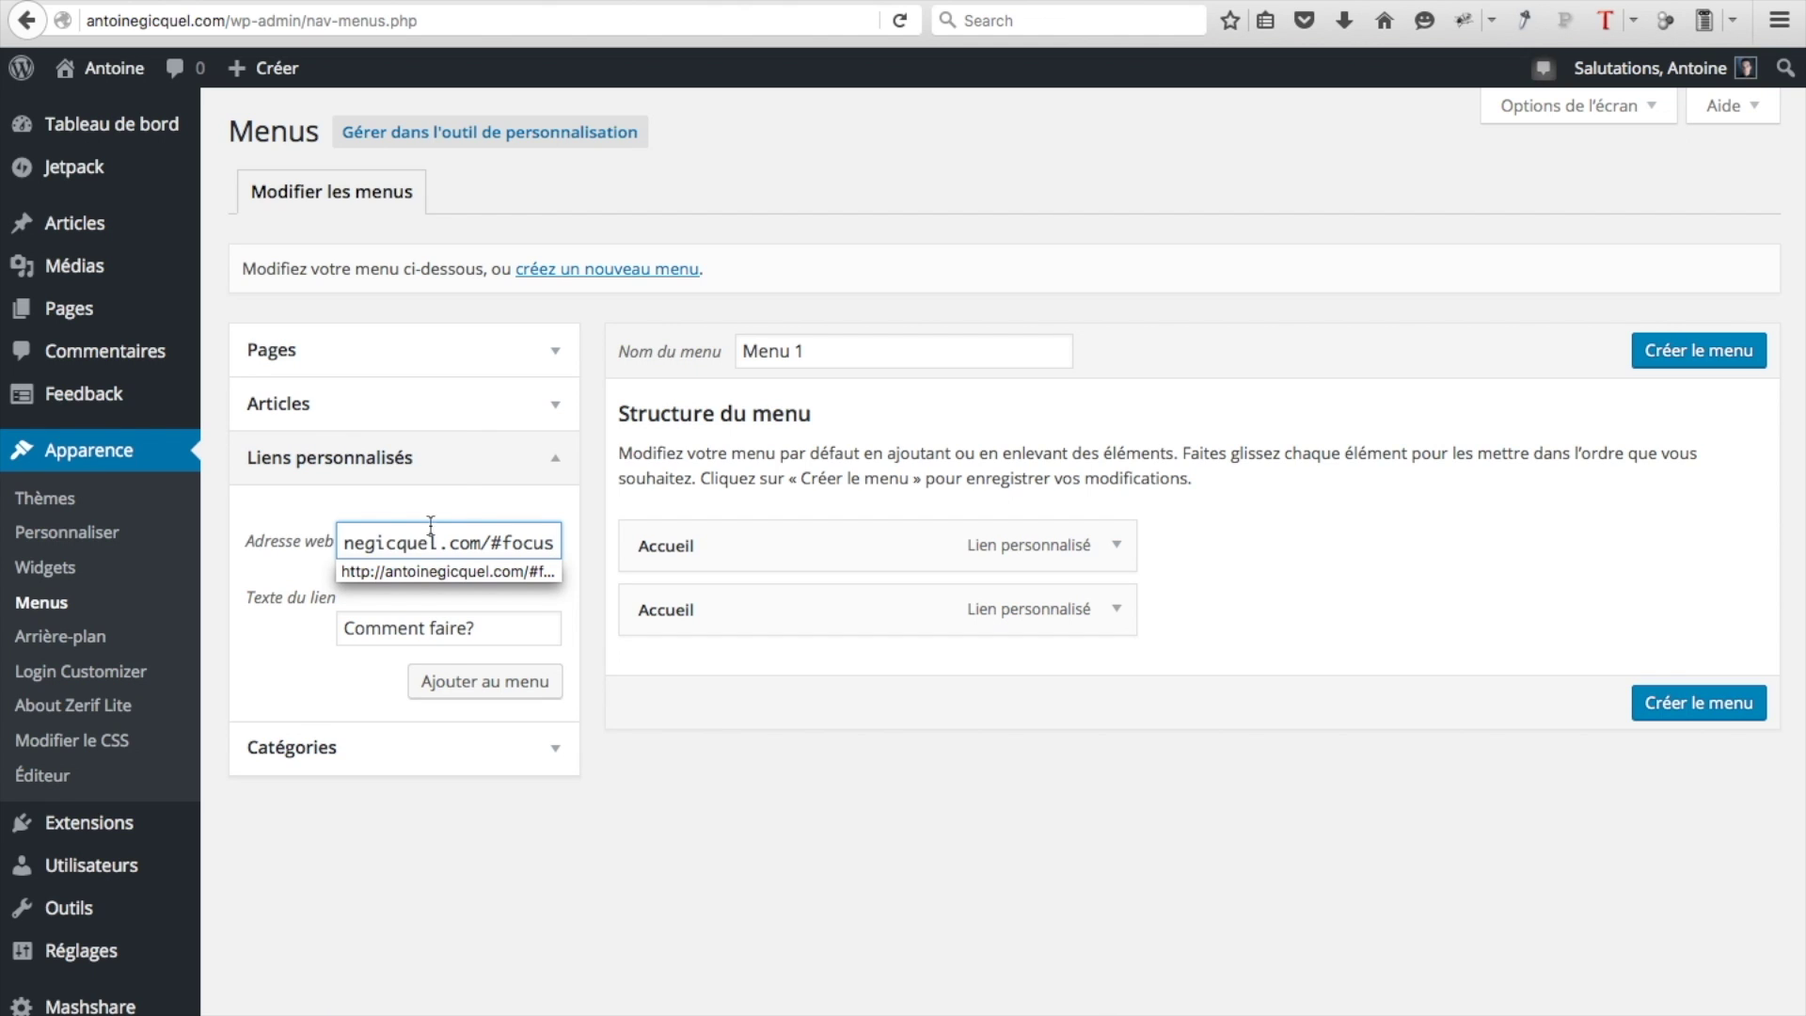
left_click(523, 692)
left_click(524, 698)
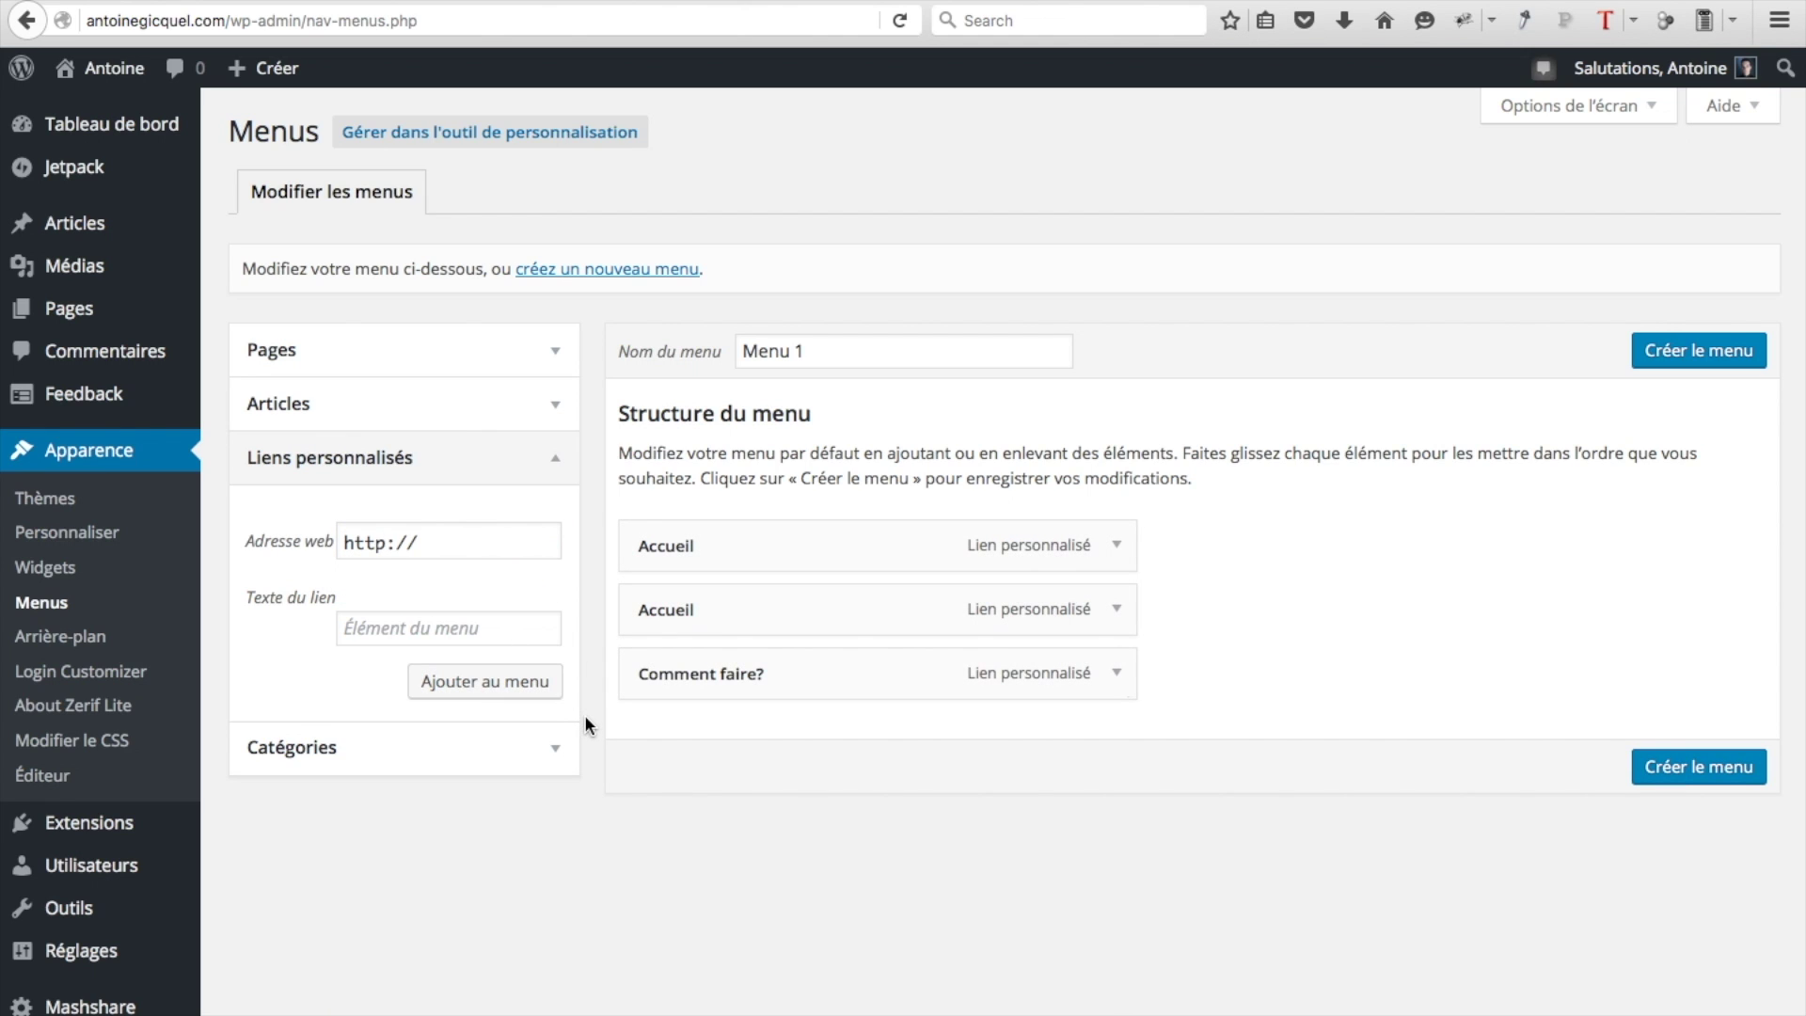
Add an 'A propos' custom link pointing to antoinegicquel.com/#aboutus
left_click(441, 625)
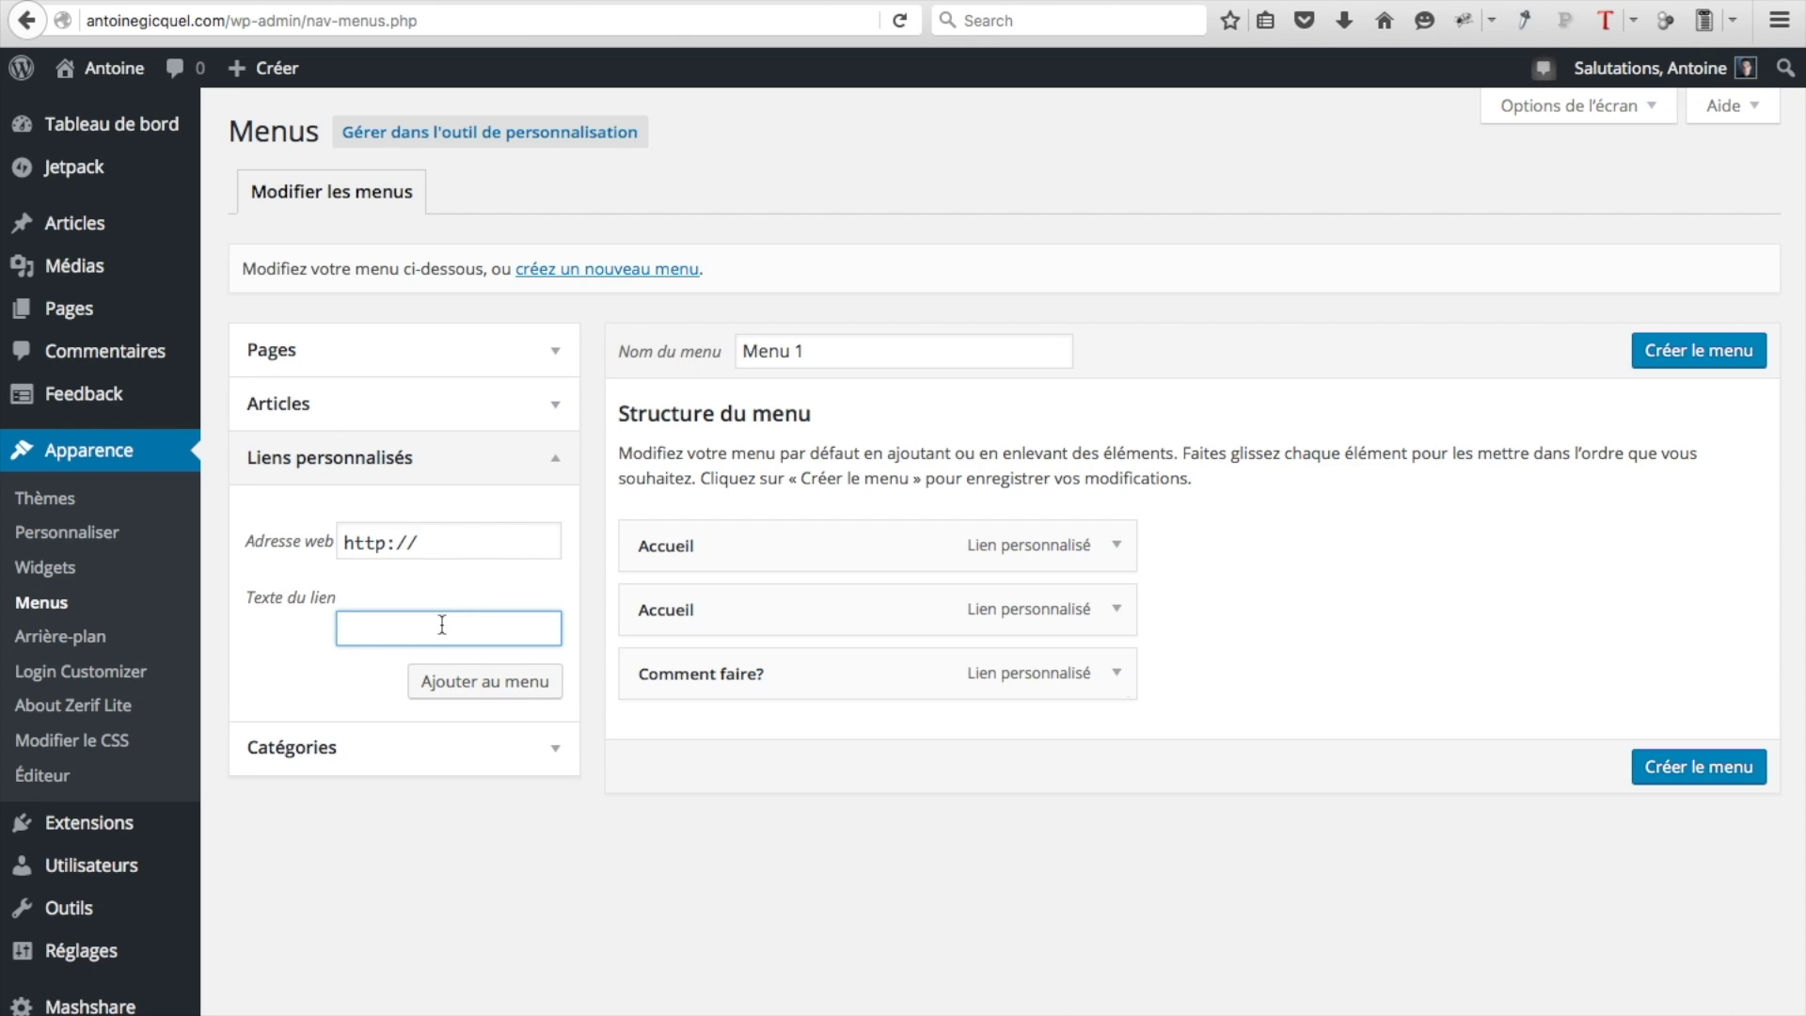
type("A")
key("Down")
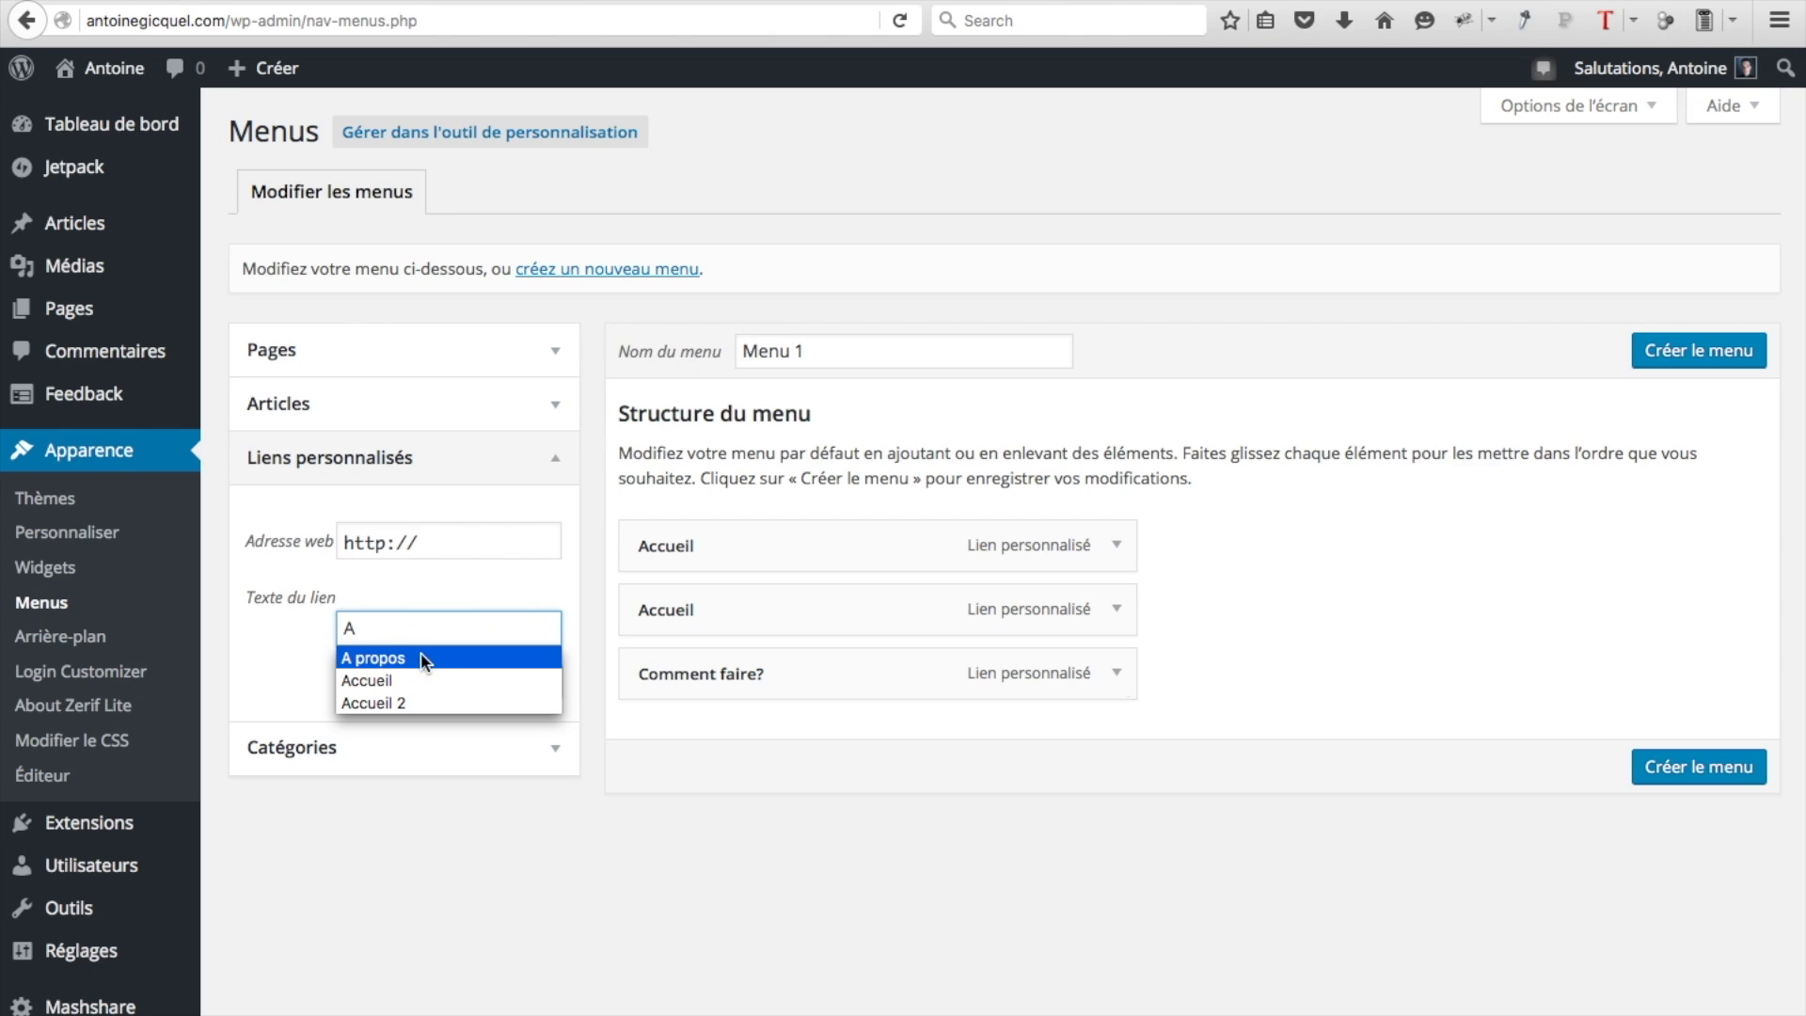
left_click(485, 659)
left_click(429, 546)
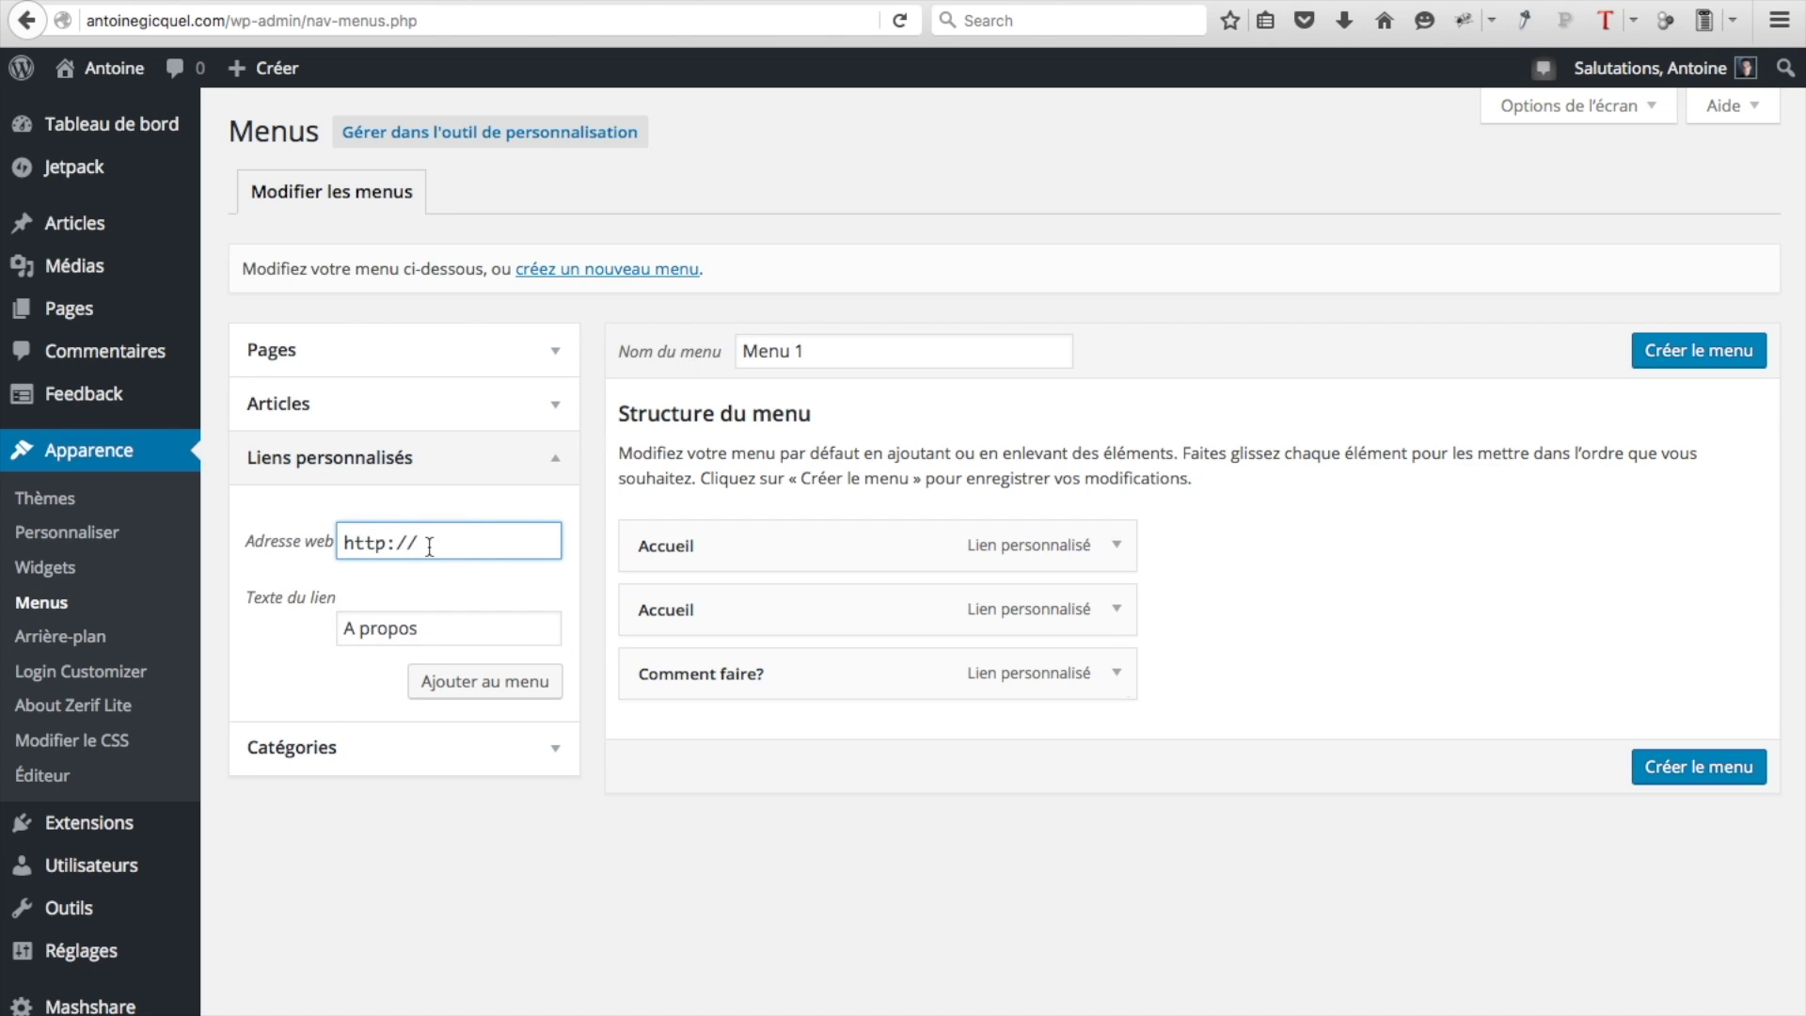
type("antoinegicquel.com")
type("/#")
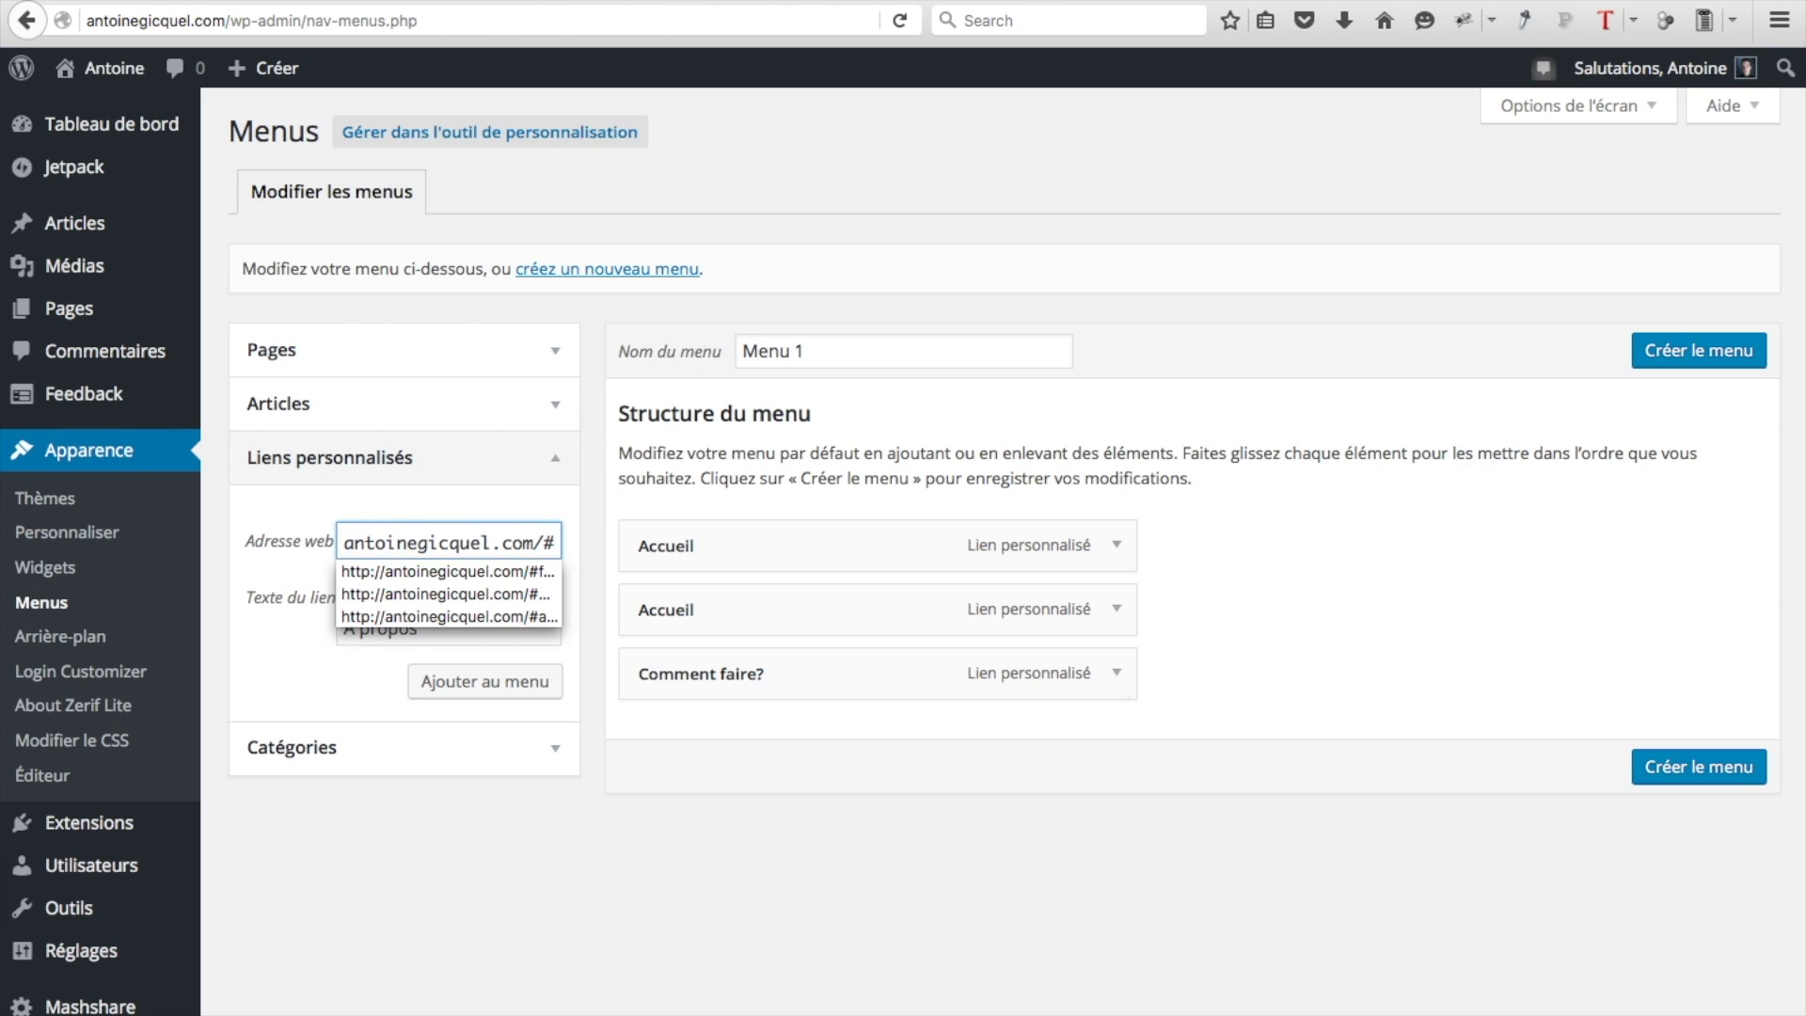
type("aboutus")
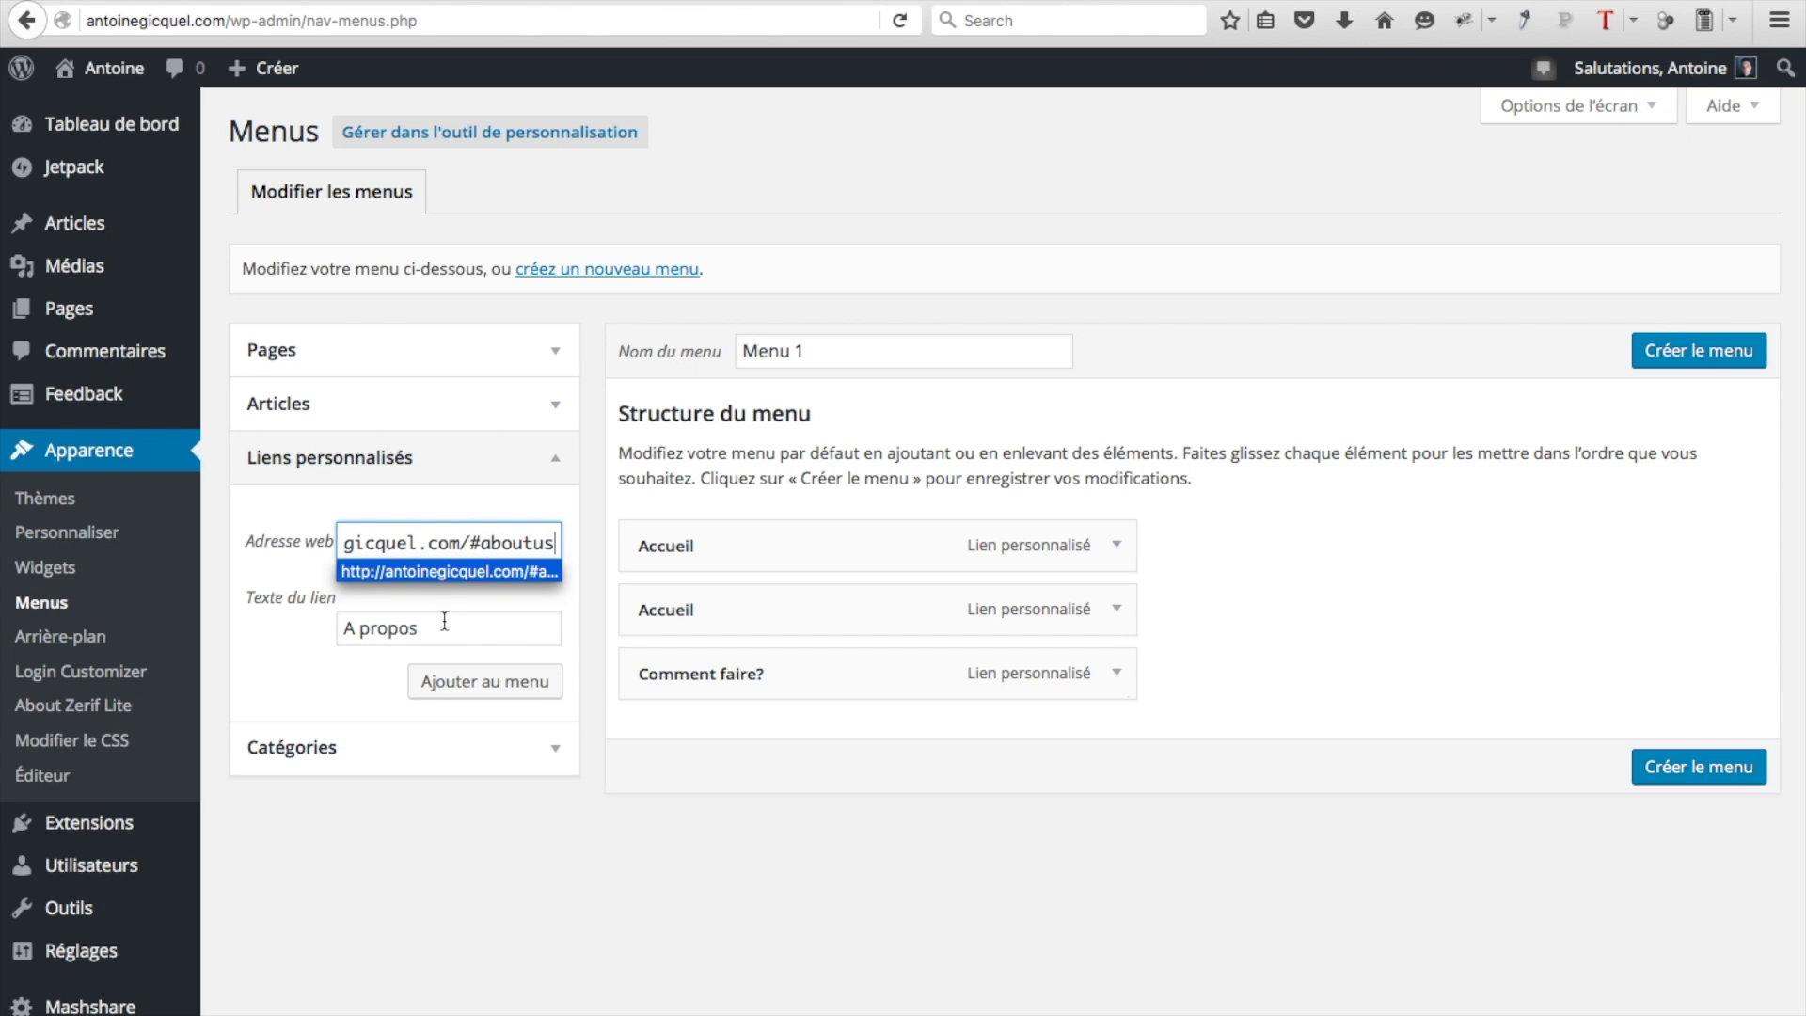
left_click(590, 615)
left_click(542, 684)
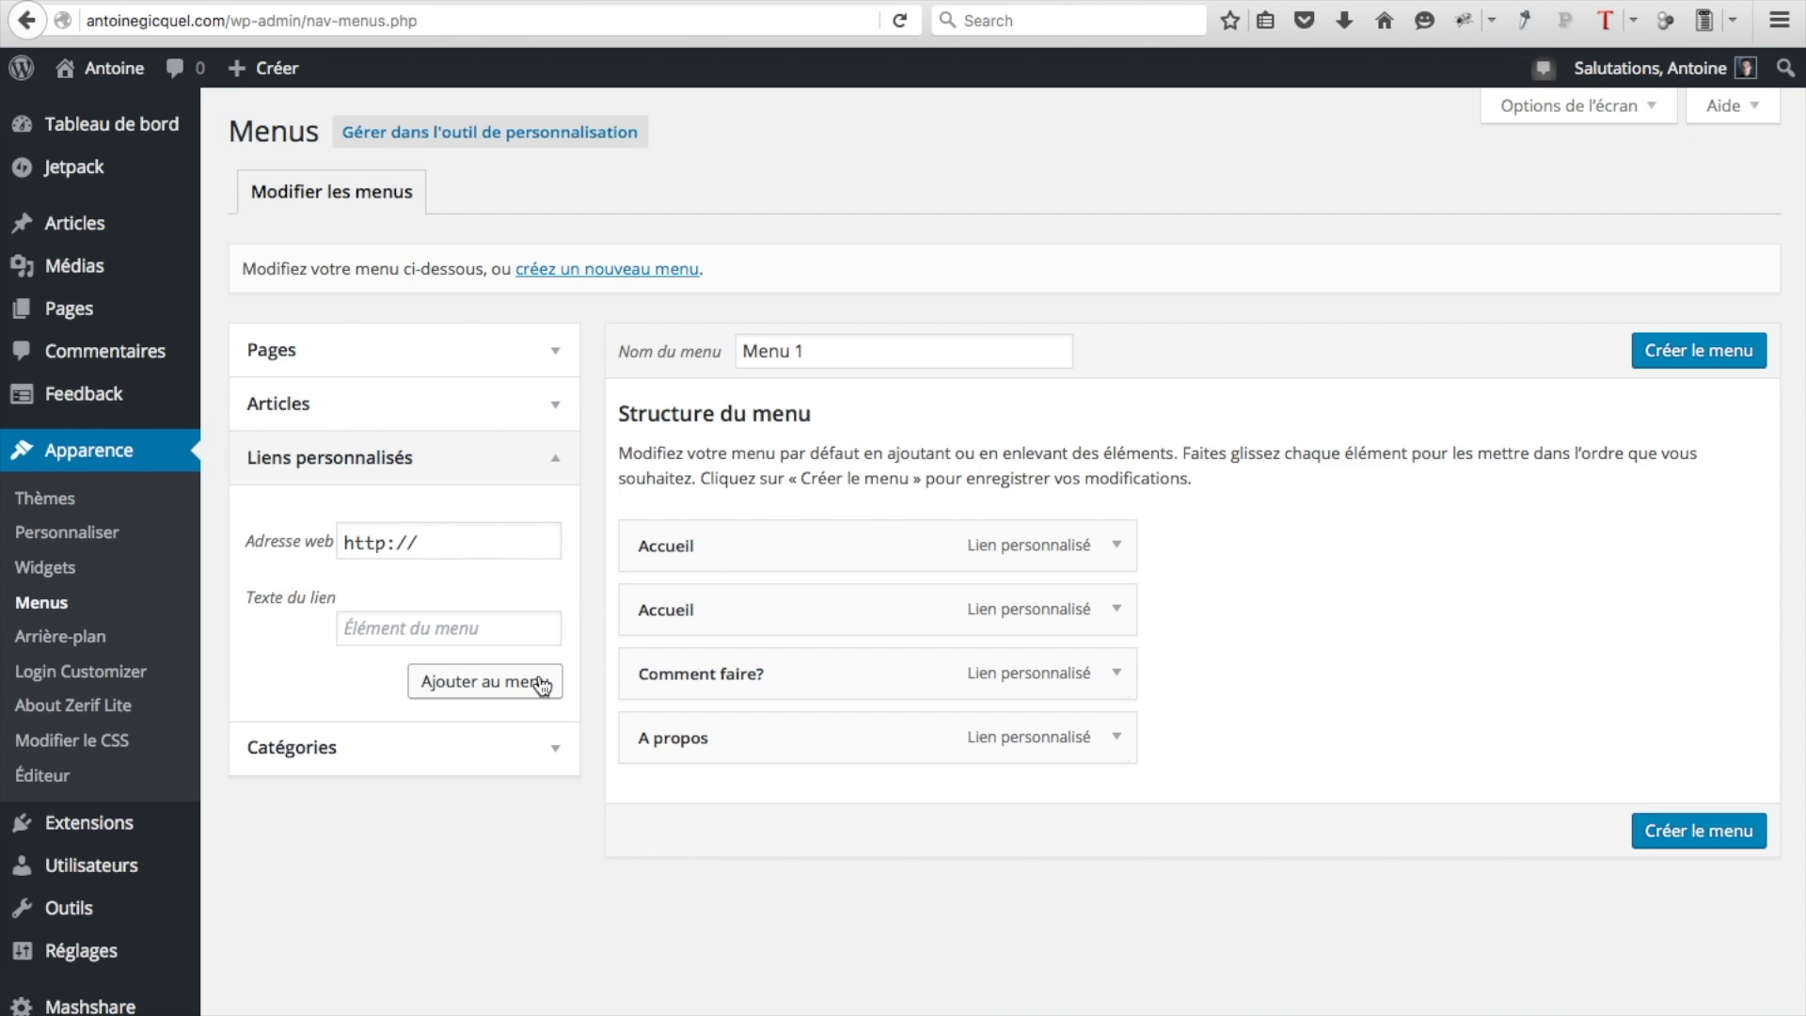
Add a 'Blog' custom link to antoinegicquel.com/#latestnews in Menu 1
left_click(438, 627)
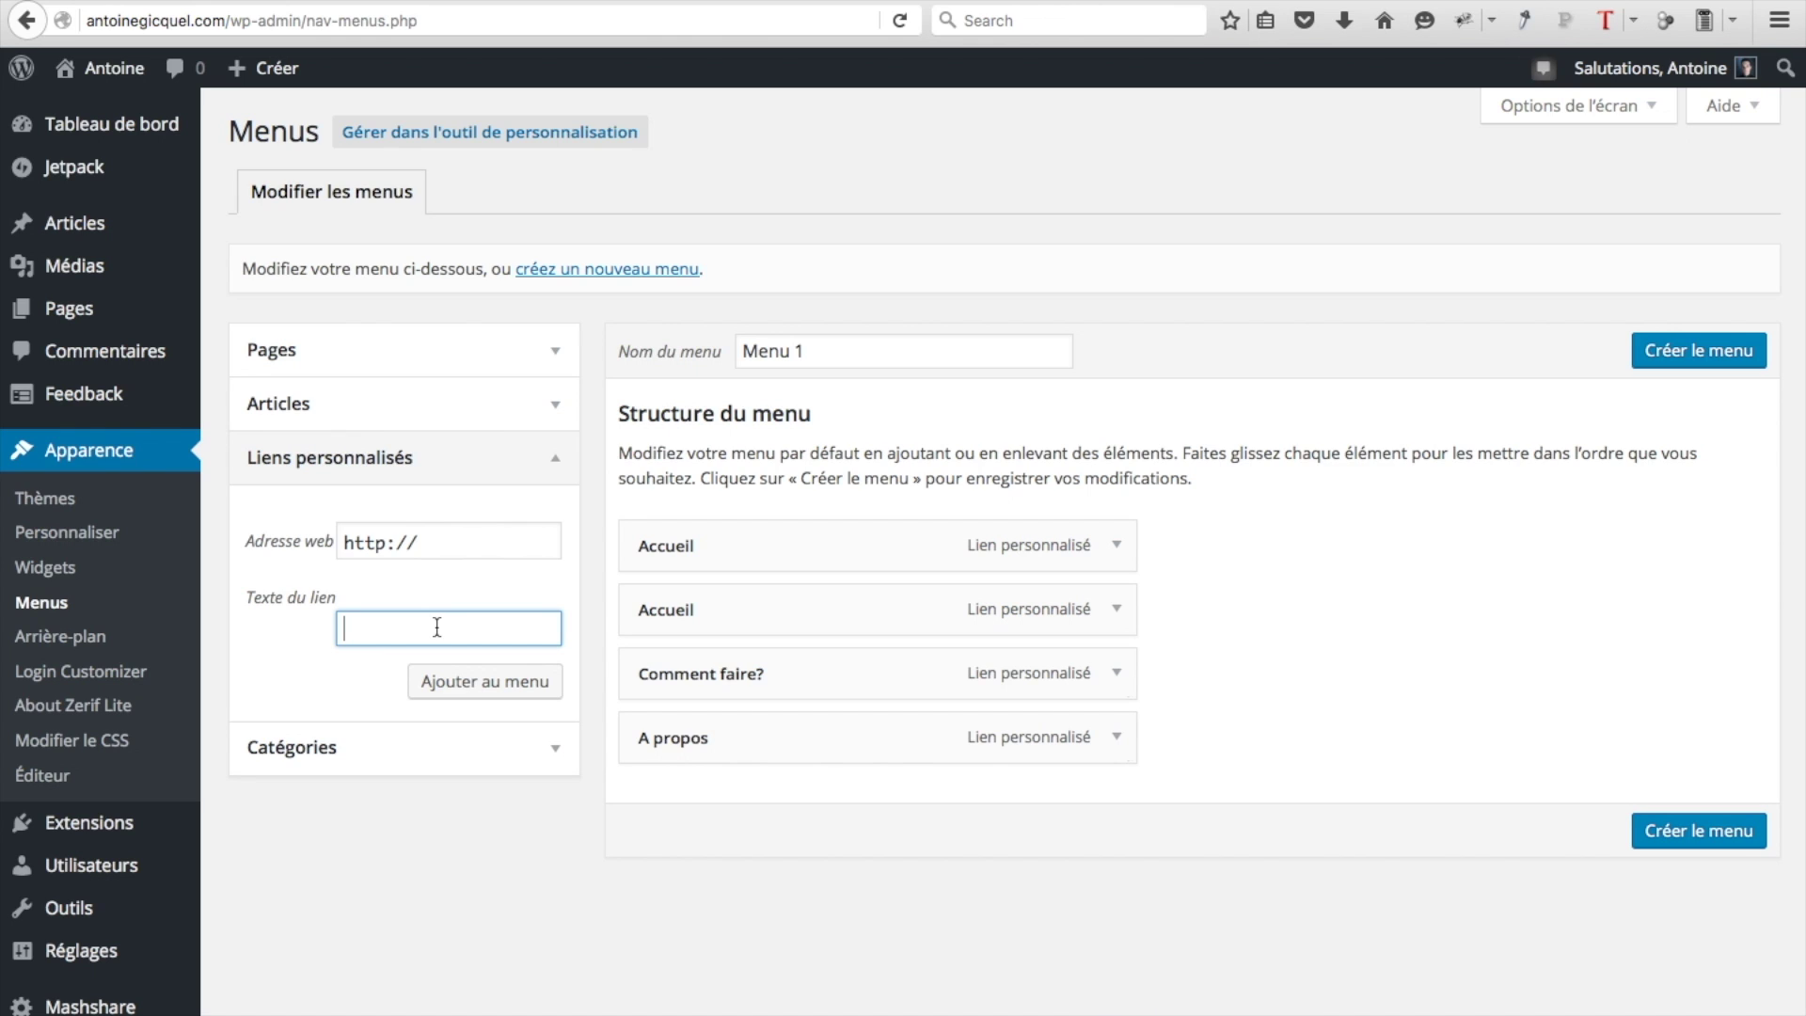
type("B")
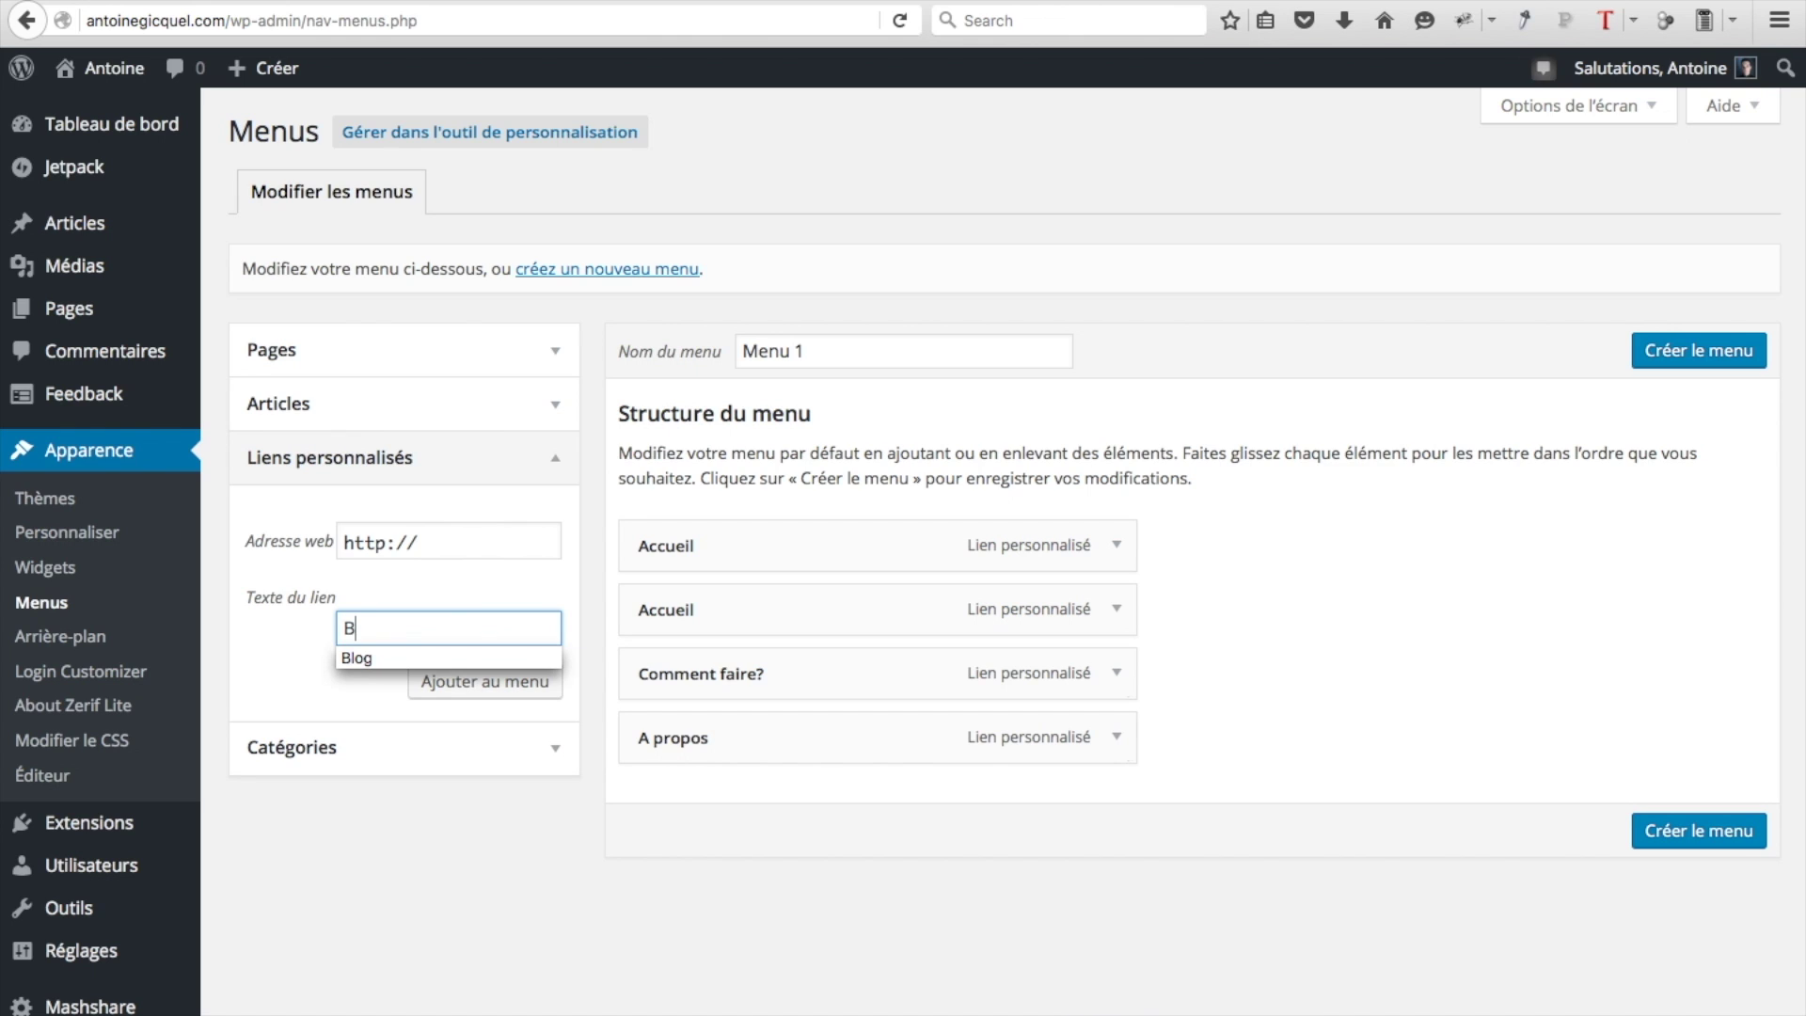
left_click(438, 663)
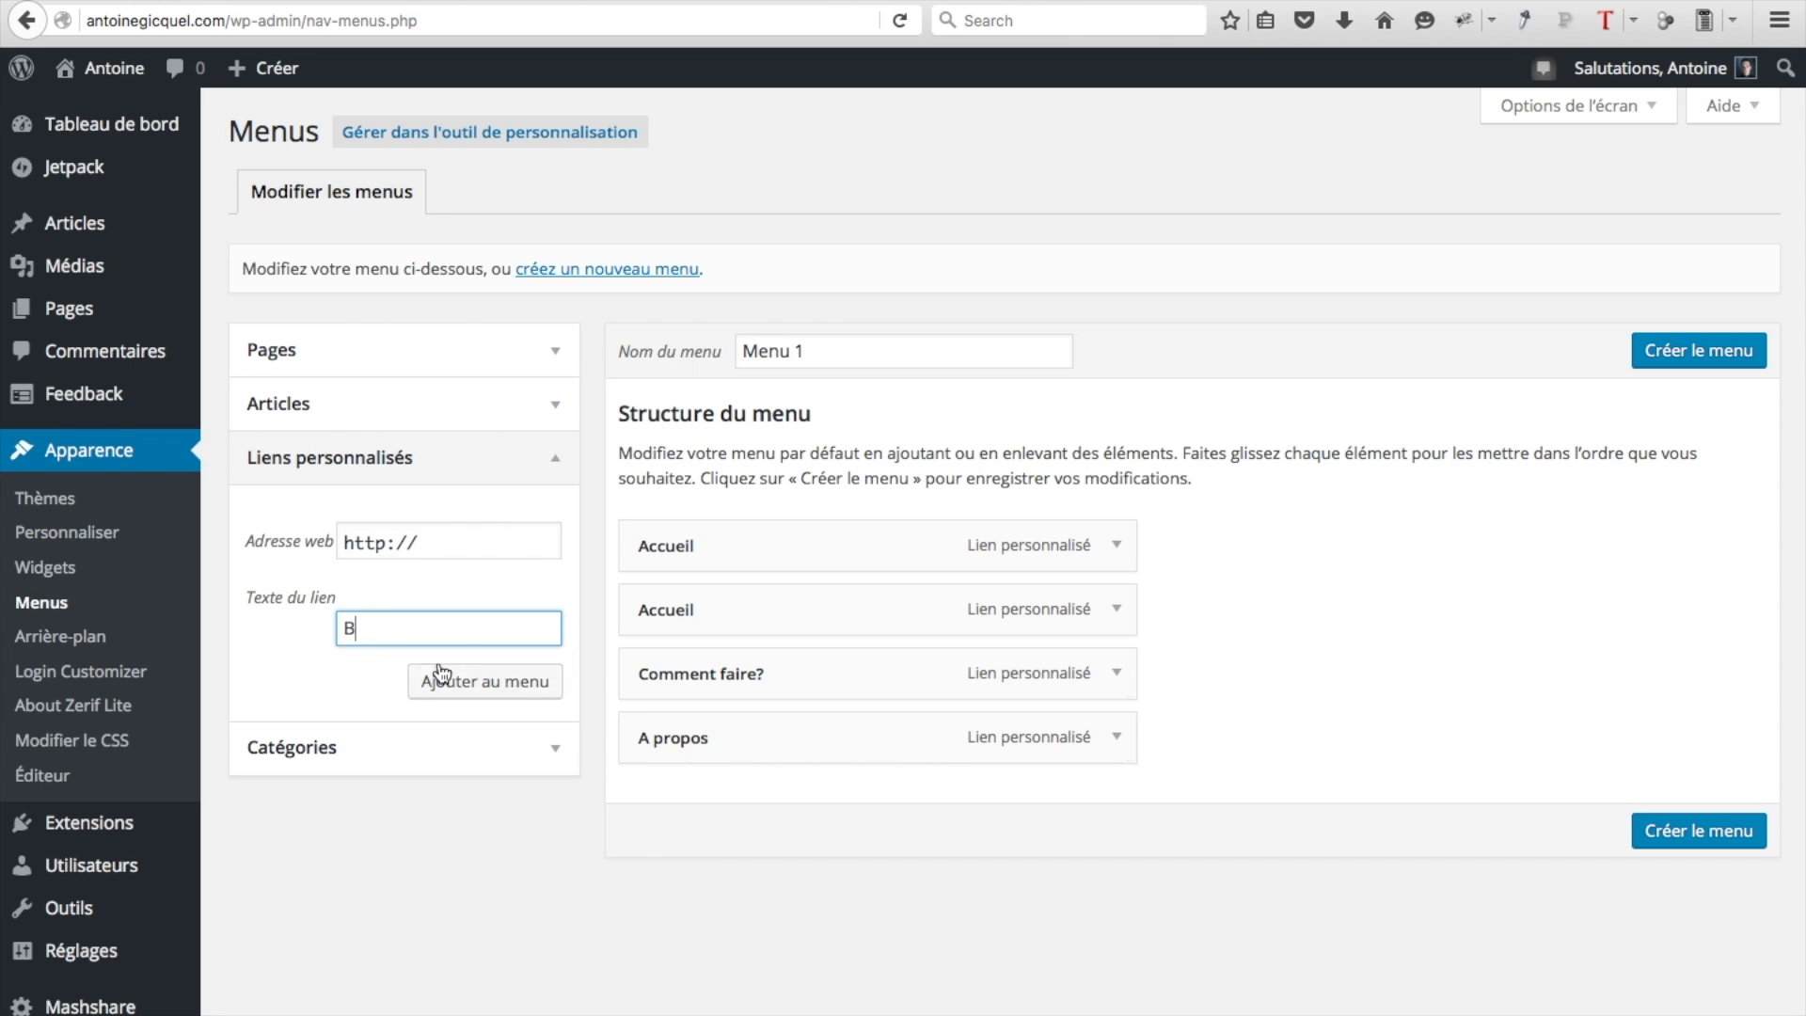
left_click(438, 543)
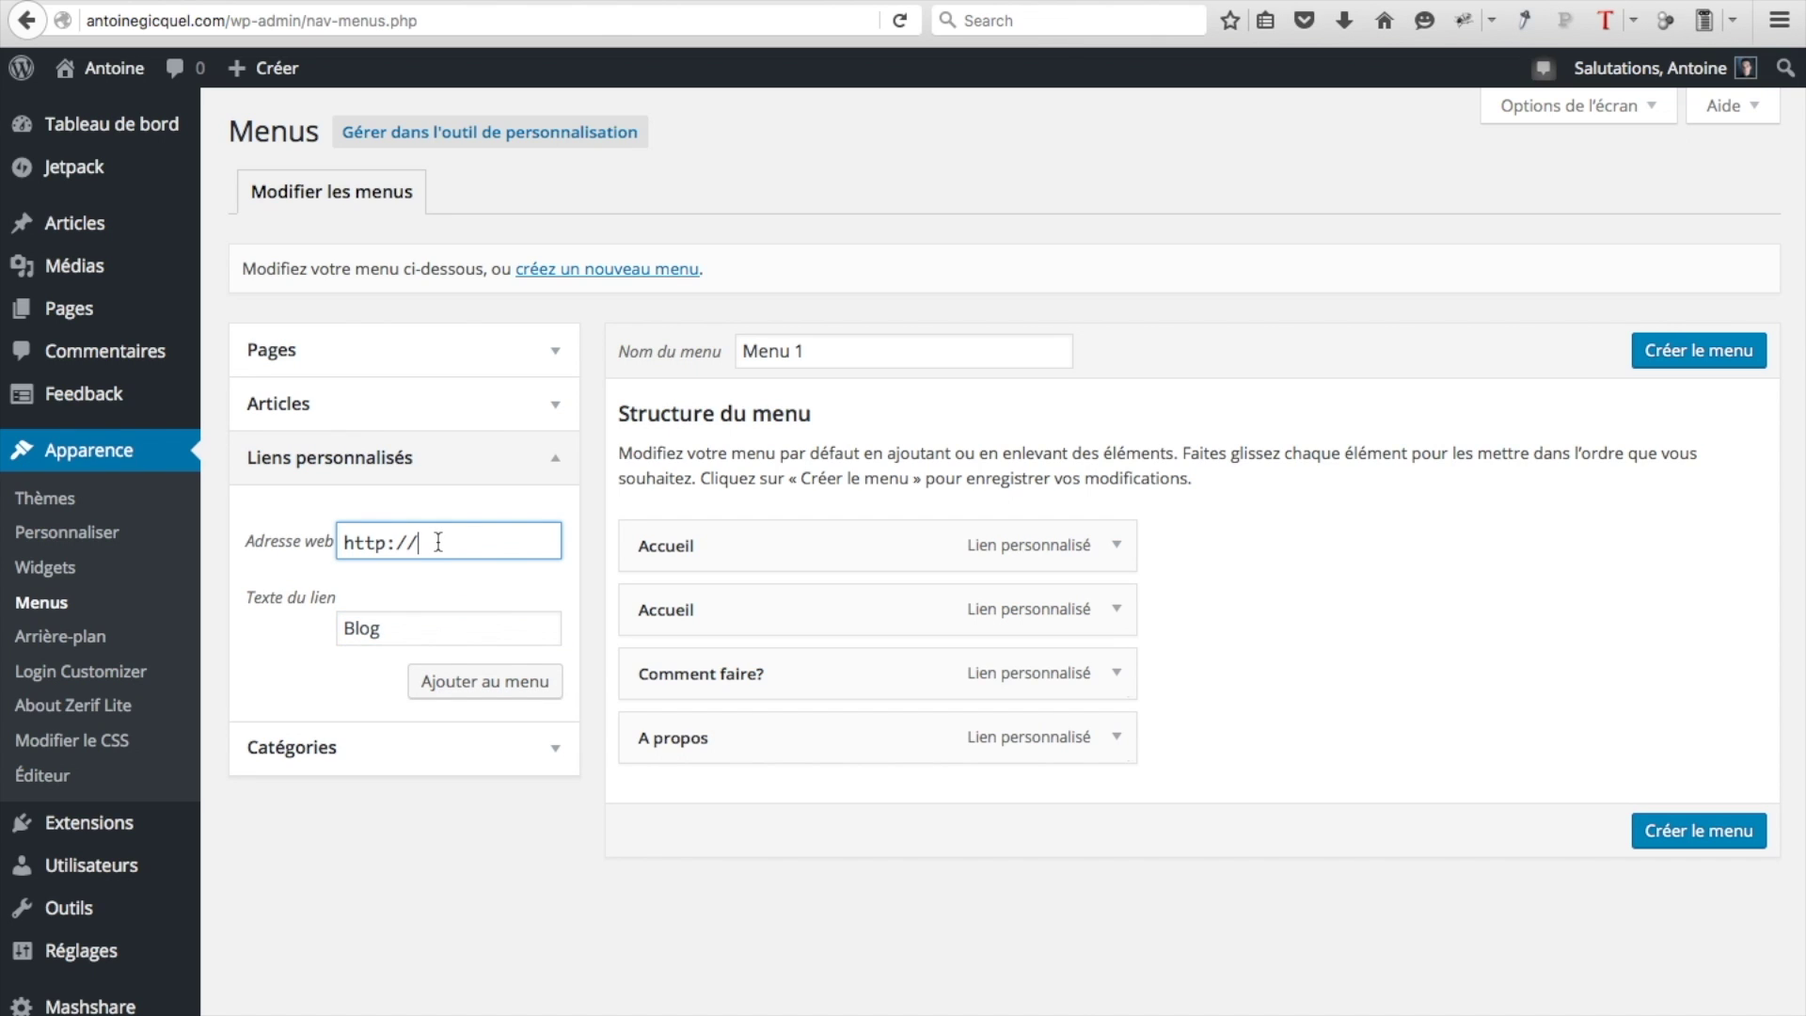
type("antoinegicquel.com/#")
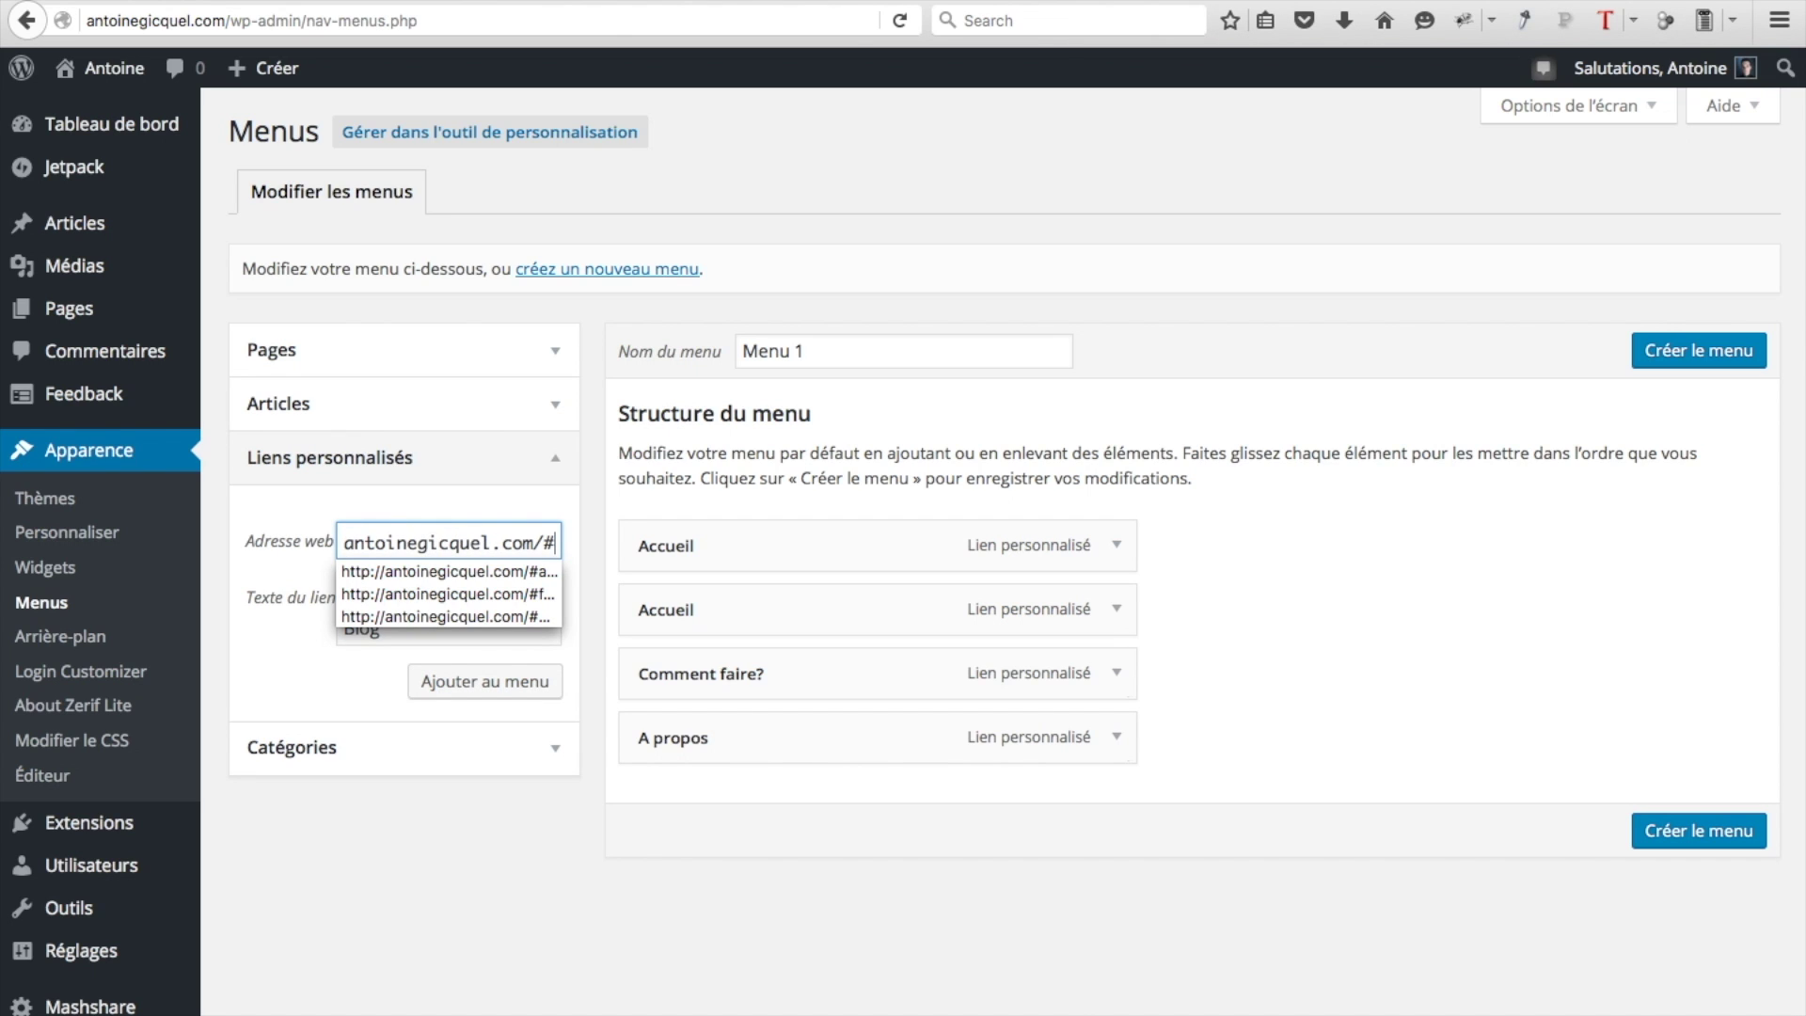
type("latest")
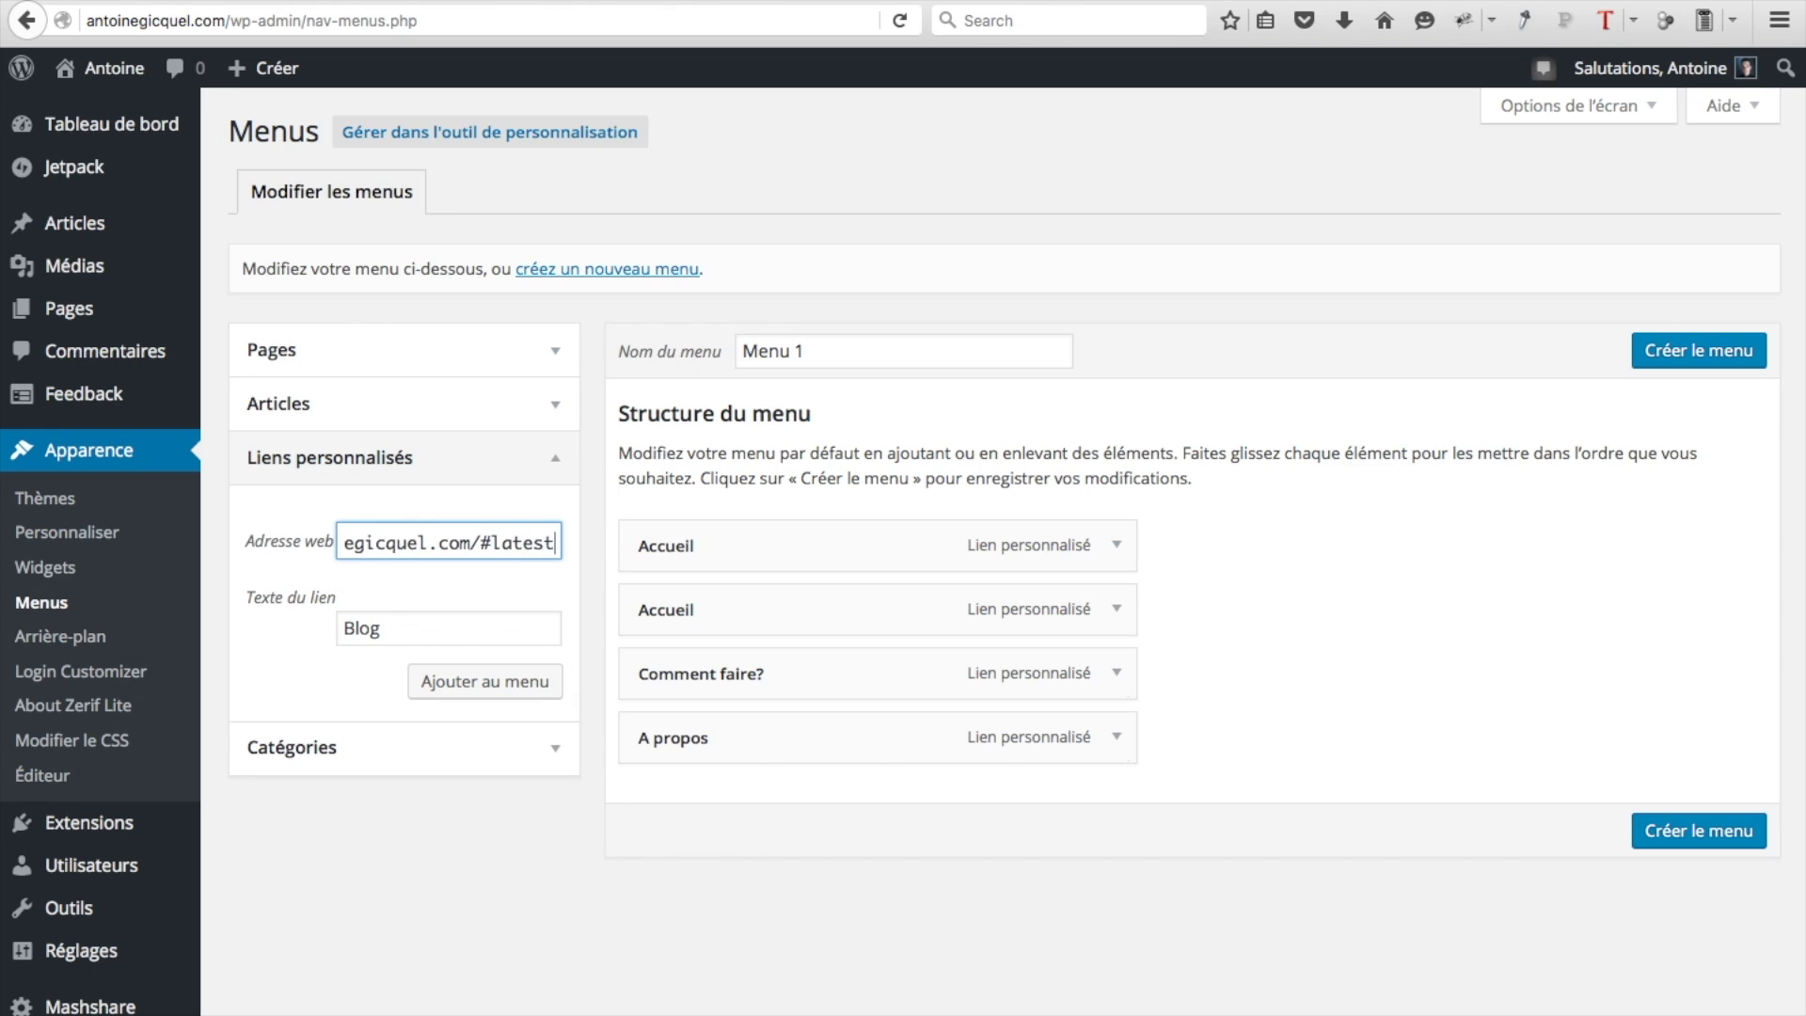
type("news")
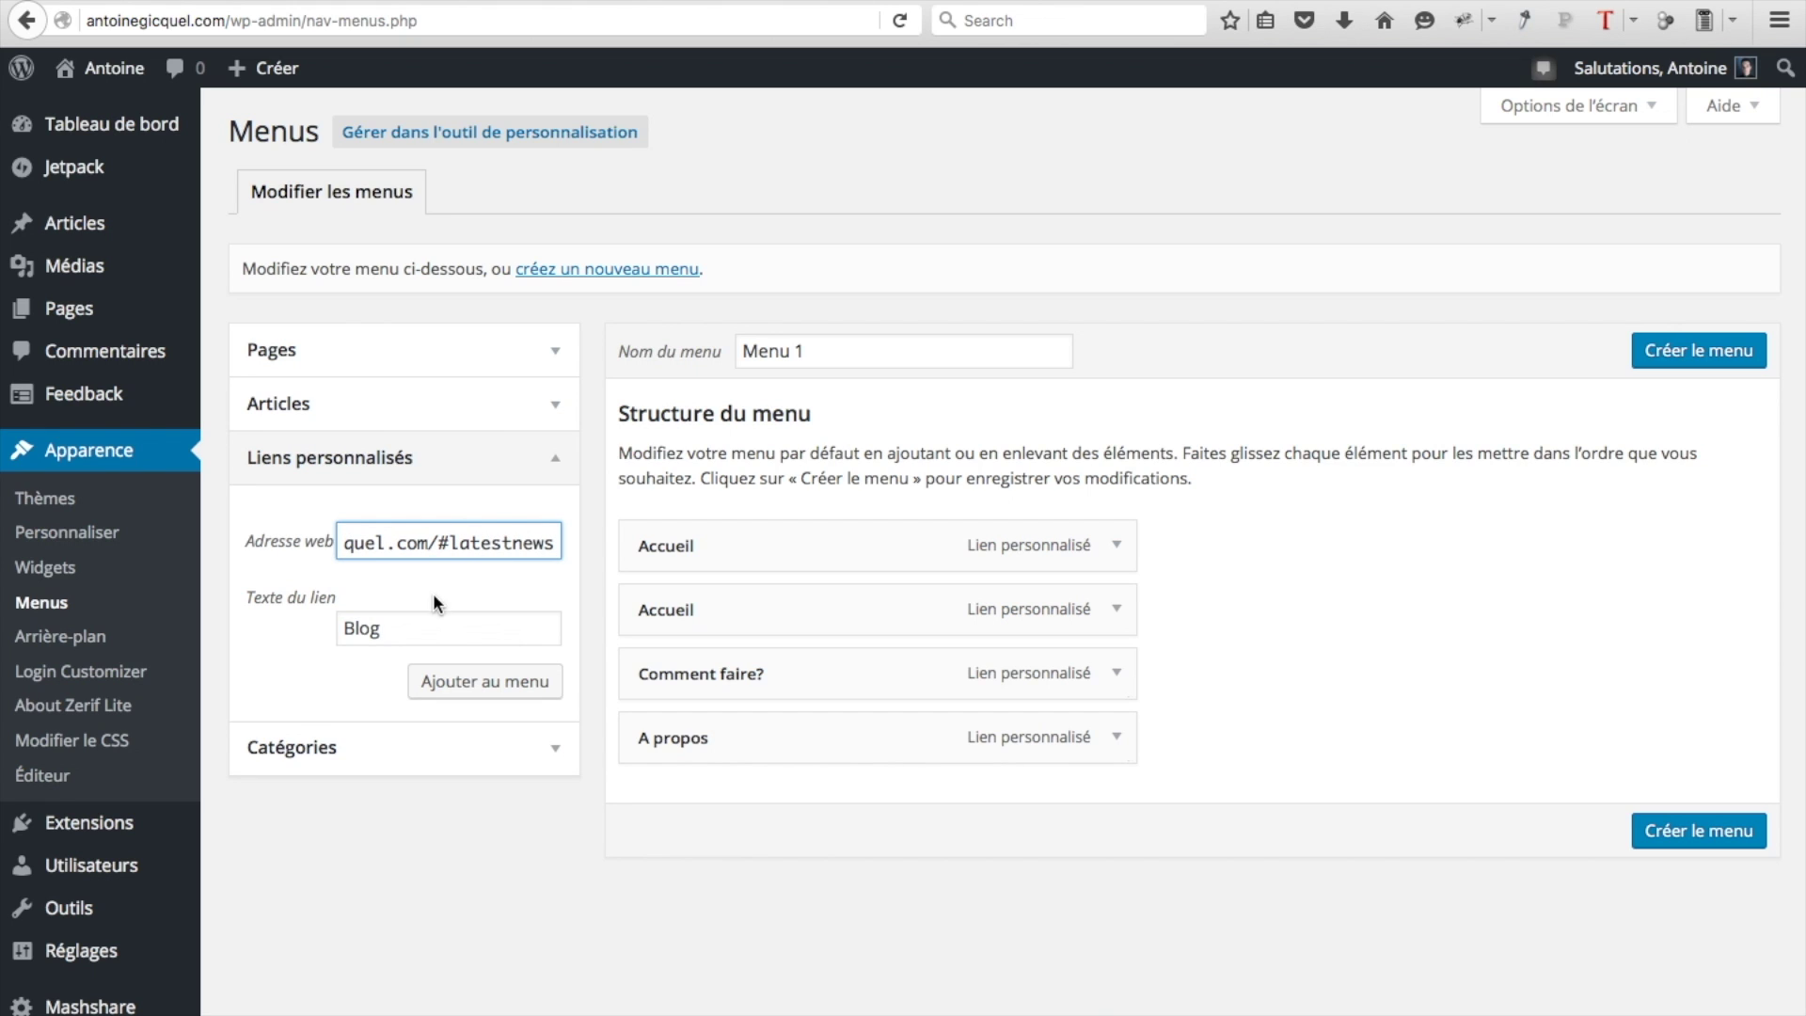
left_click(476, 692)
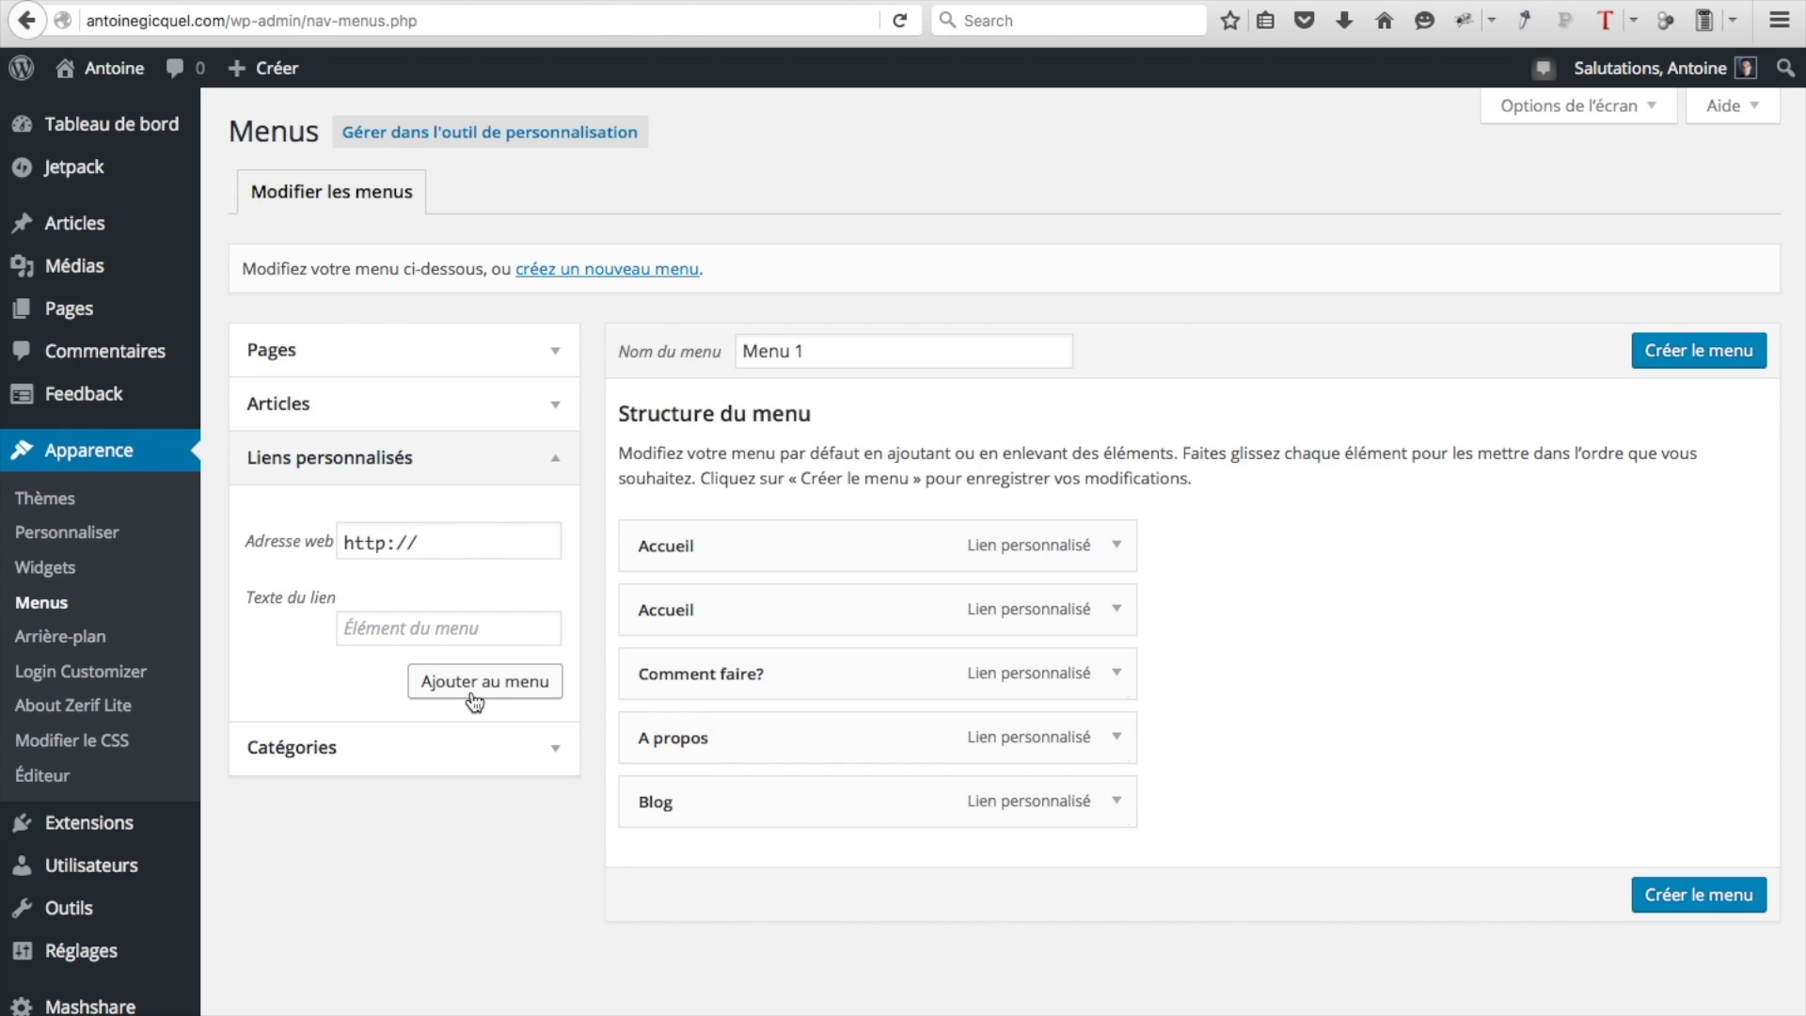
Add a 'Contactez-nous' custom link to antoinegicquel.com/#contact
left_click(385, 628)
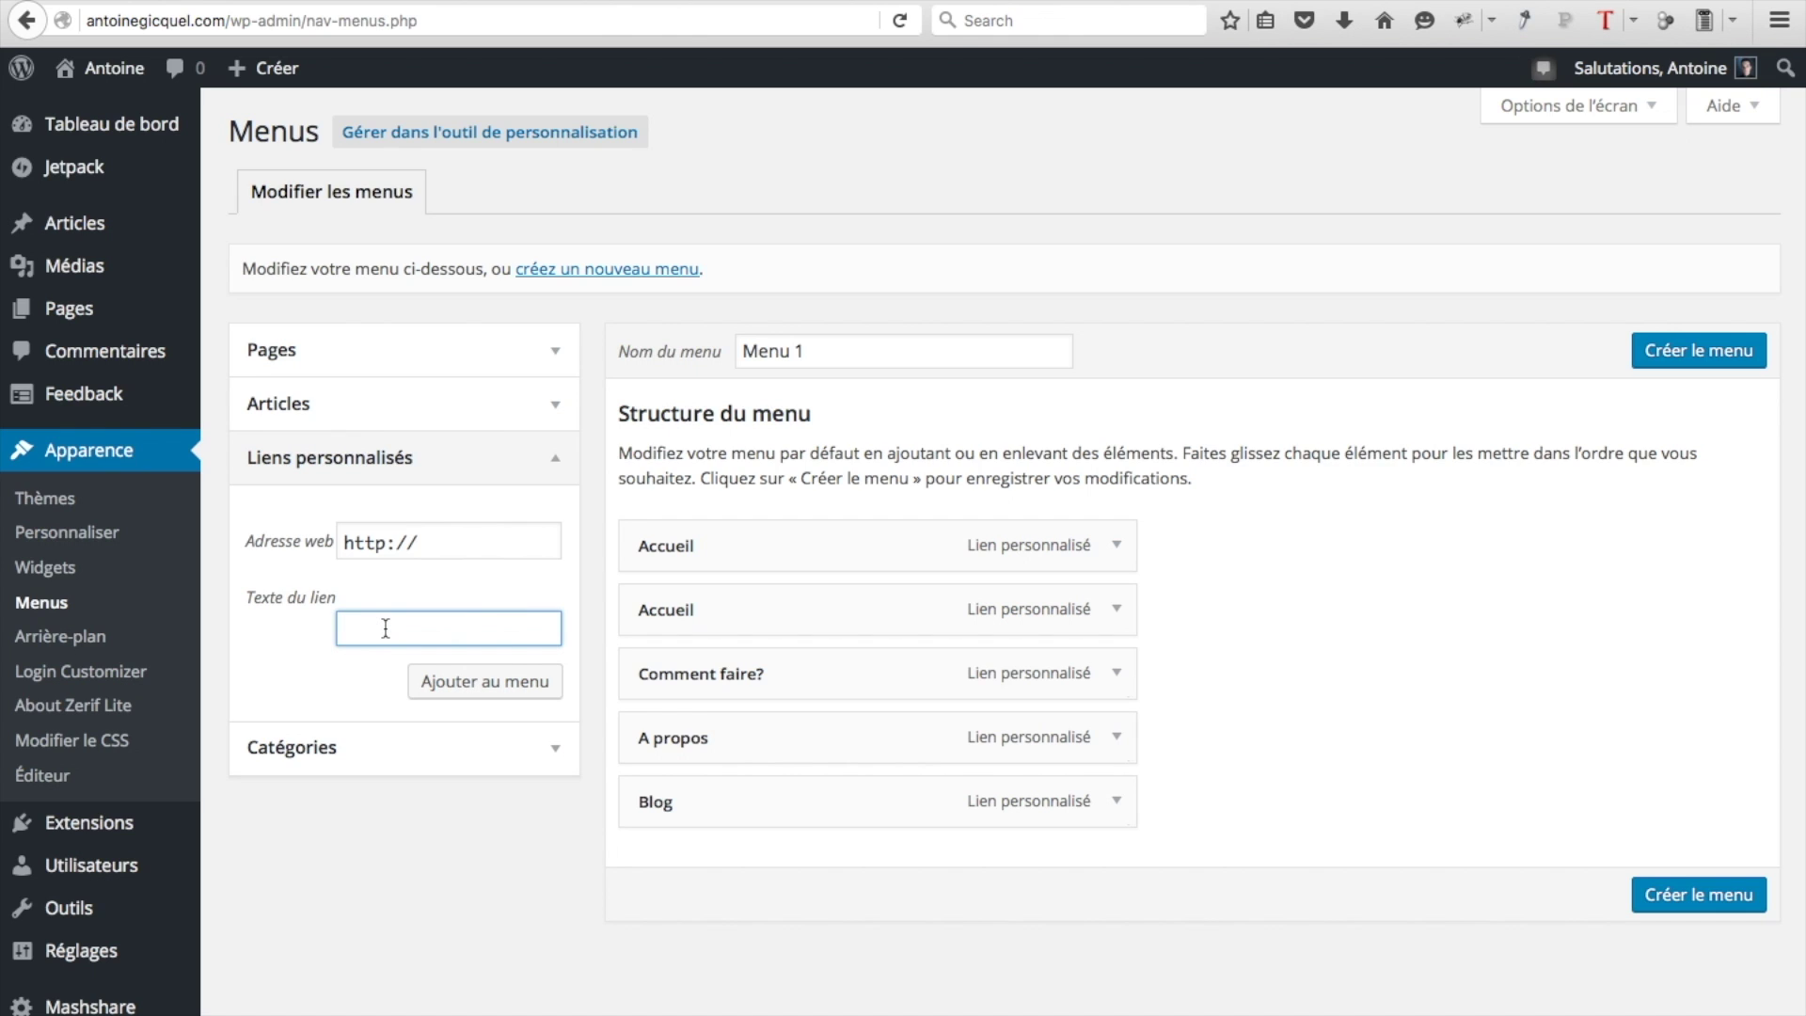
type("Contactez-nous")
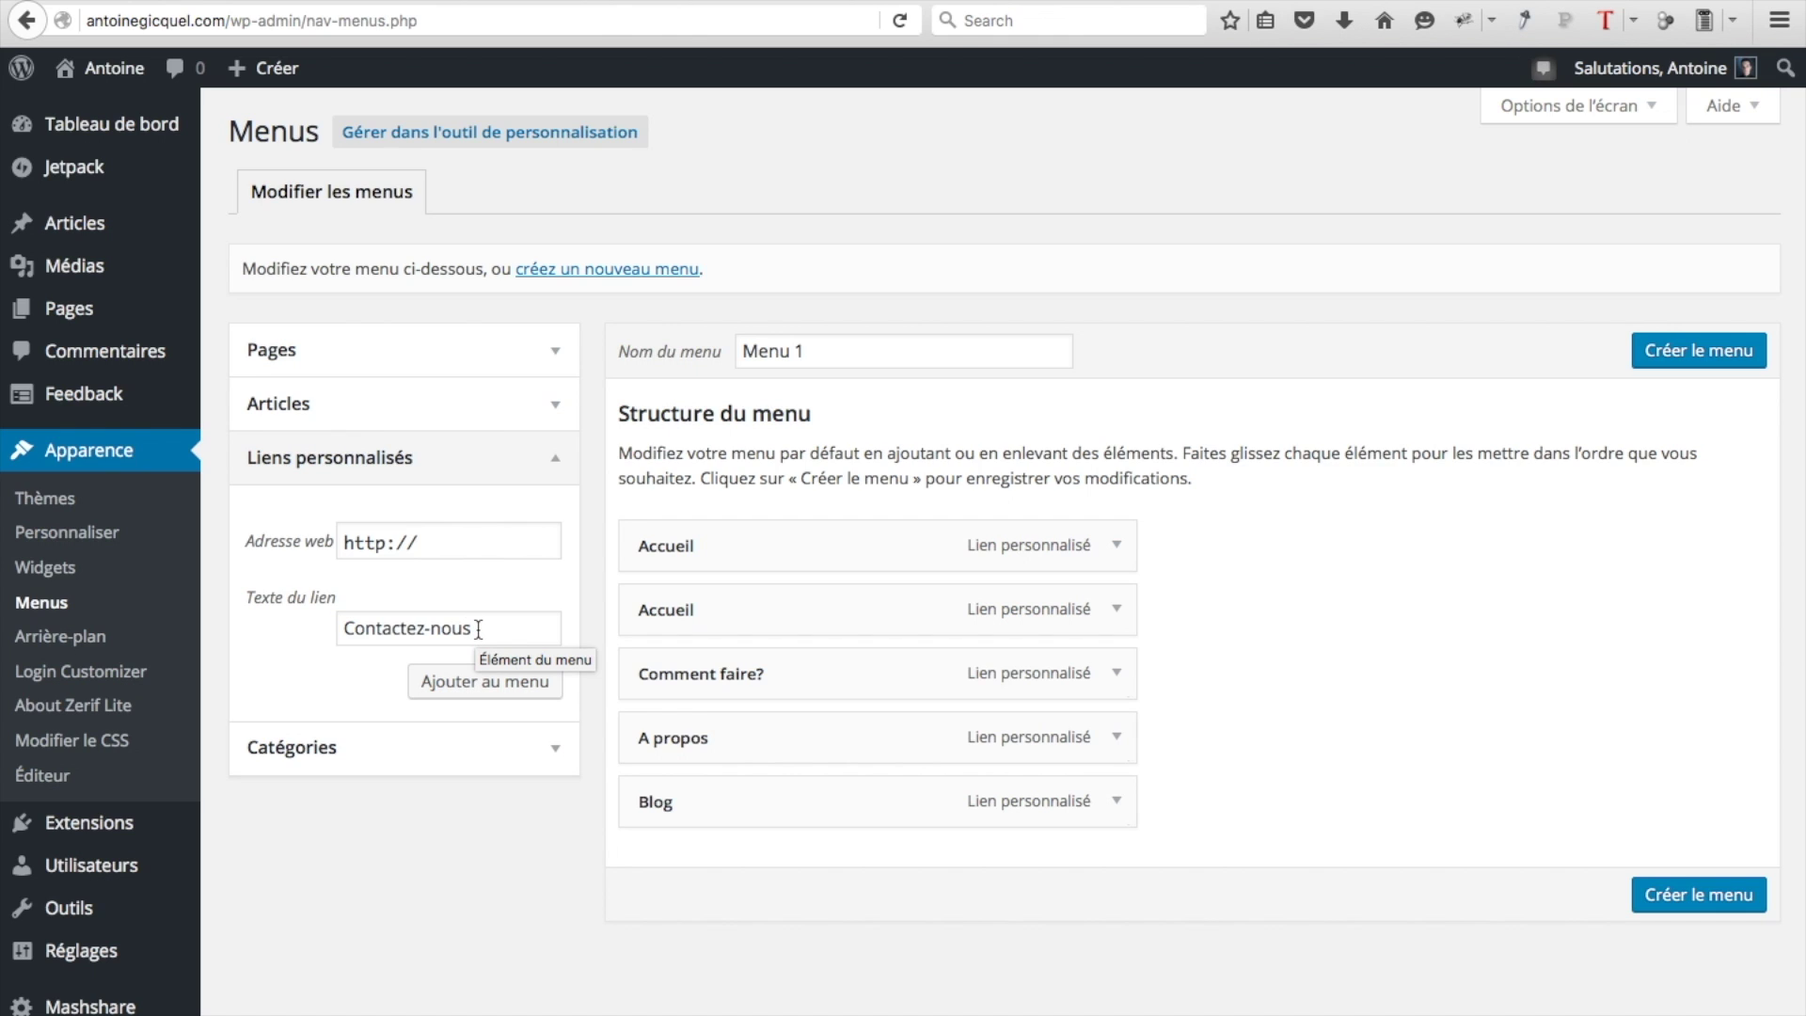
left_click(454, 543)
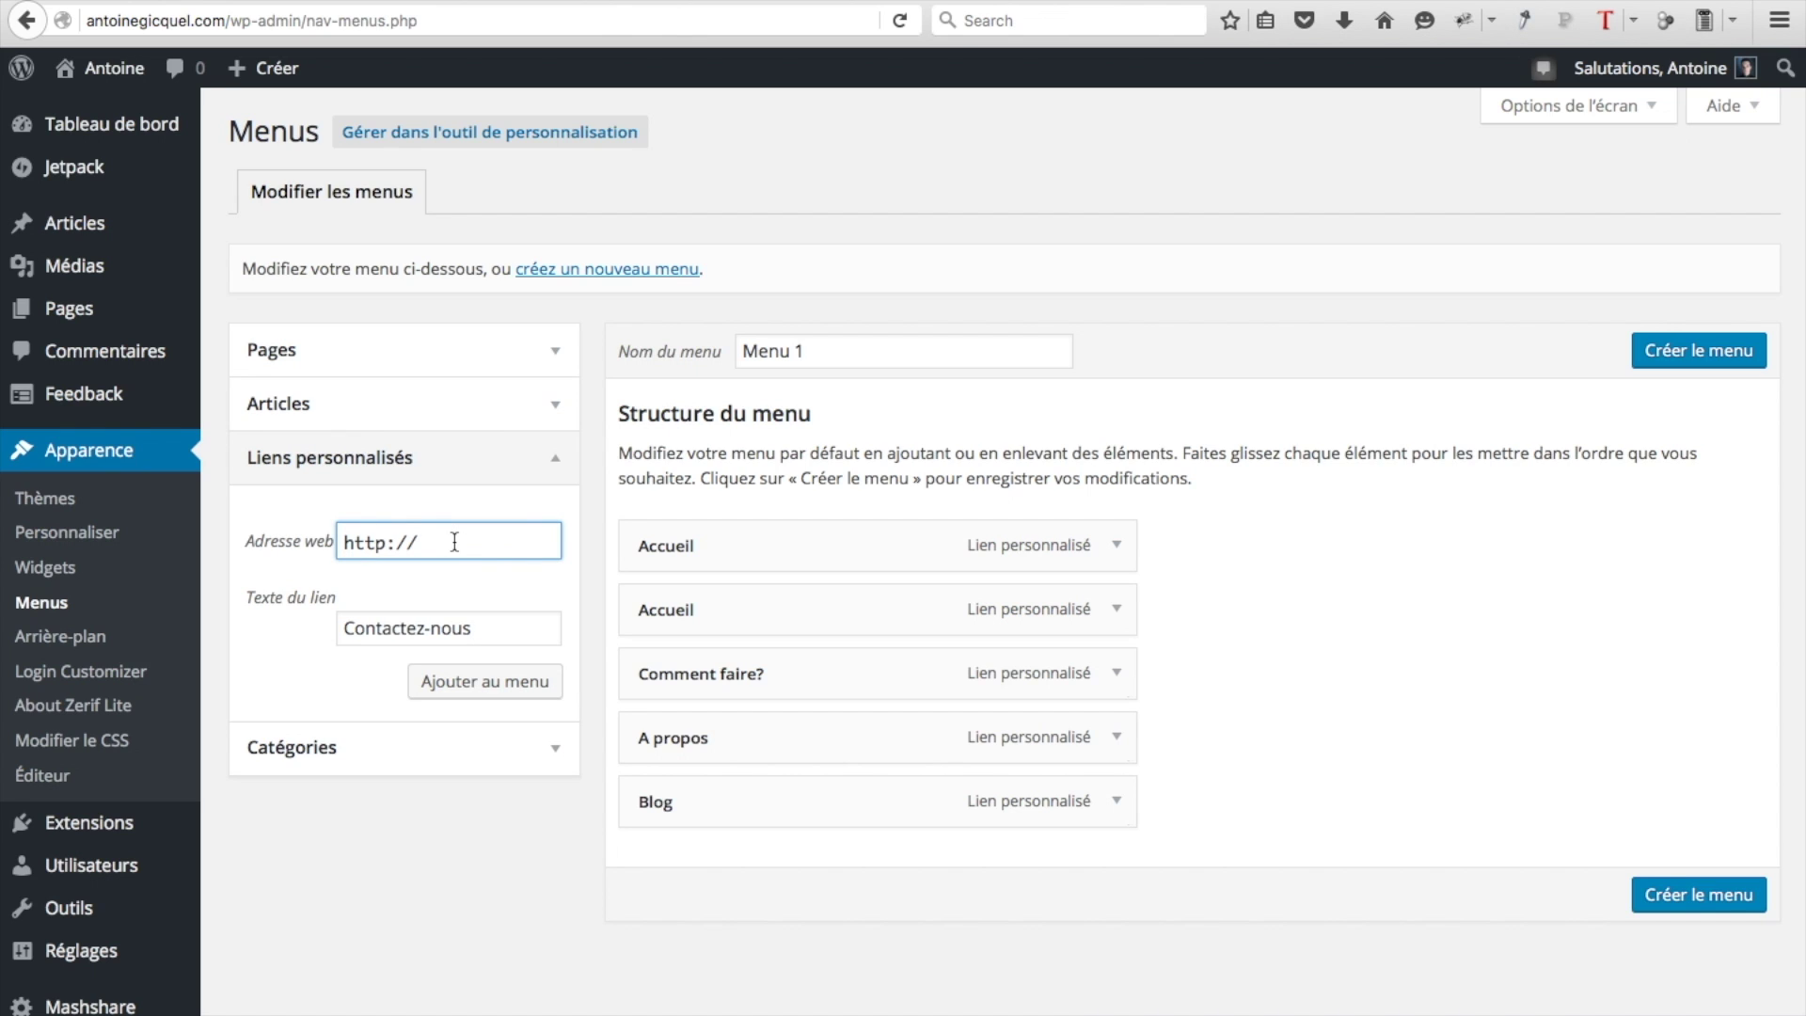
type("antoinegicquel.com/")
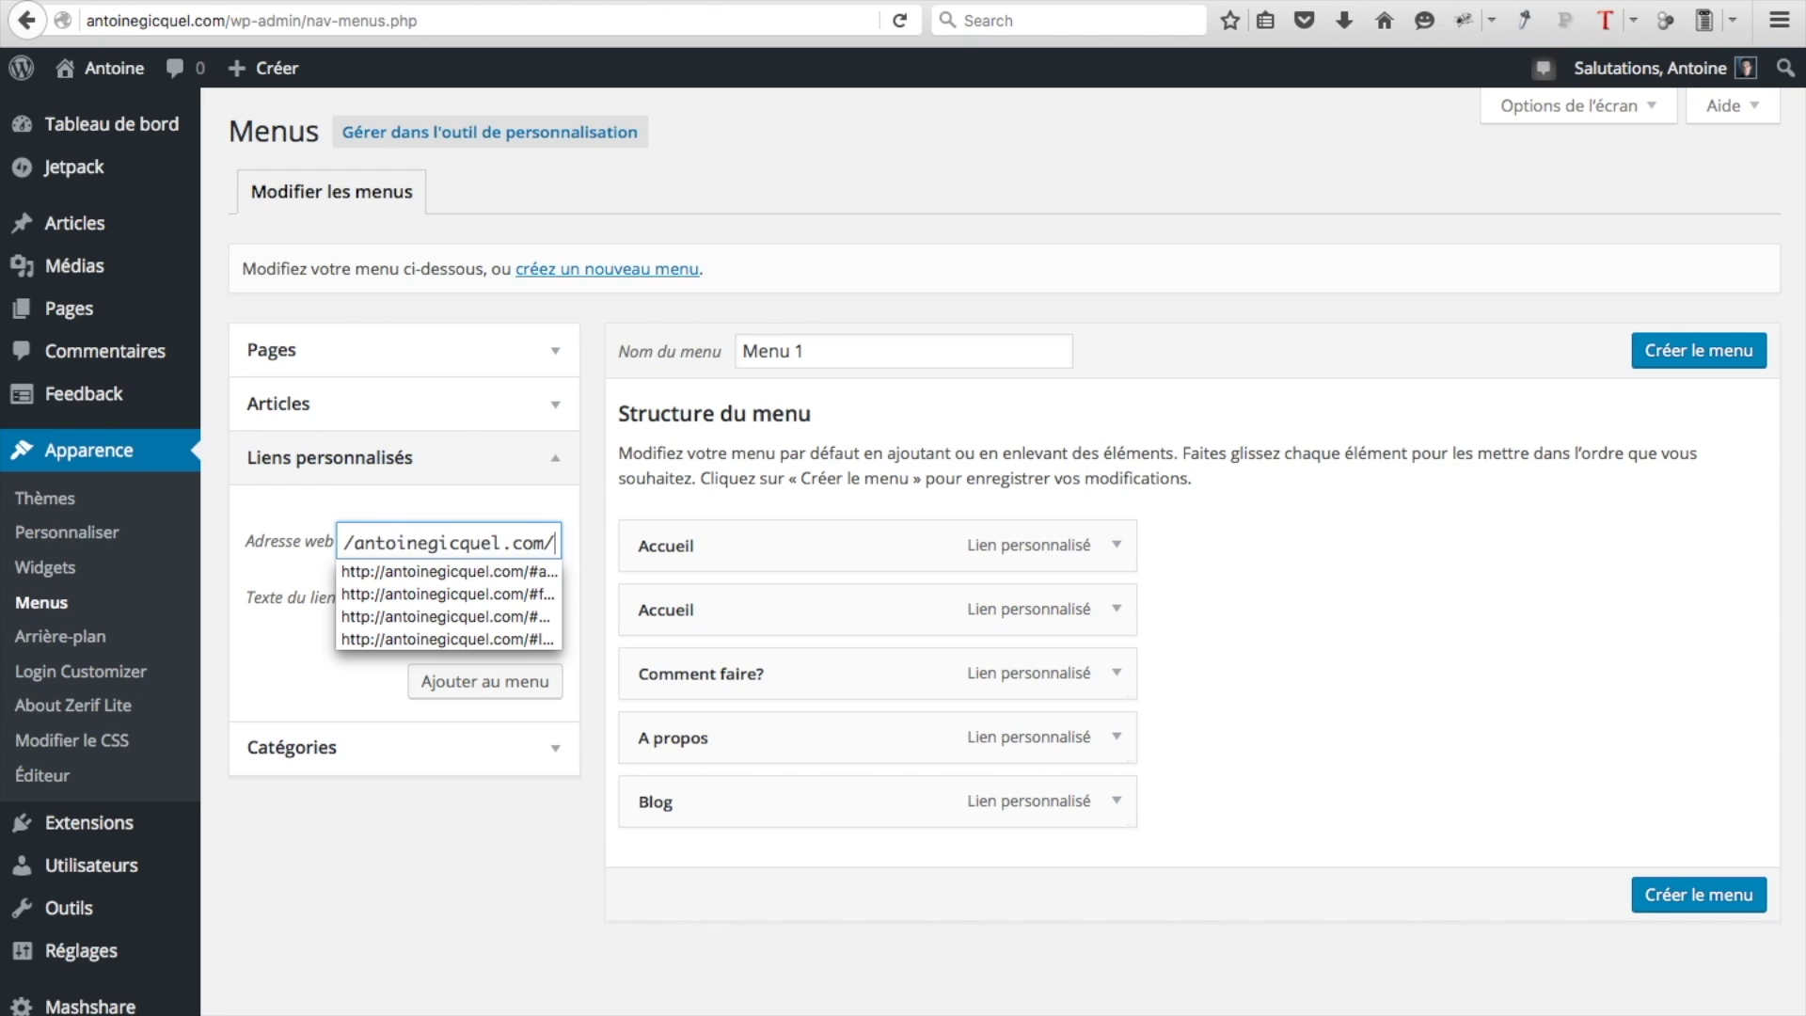
type("#contact")
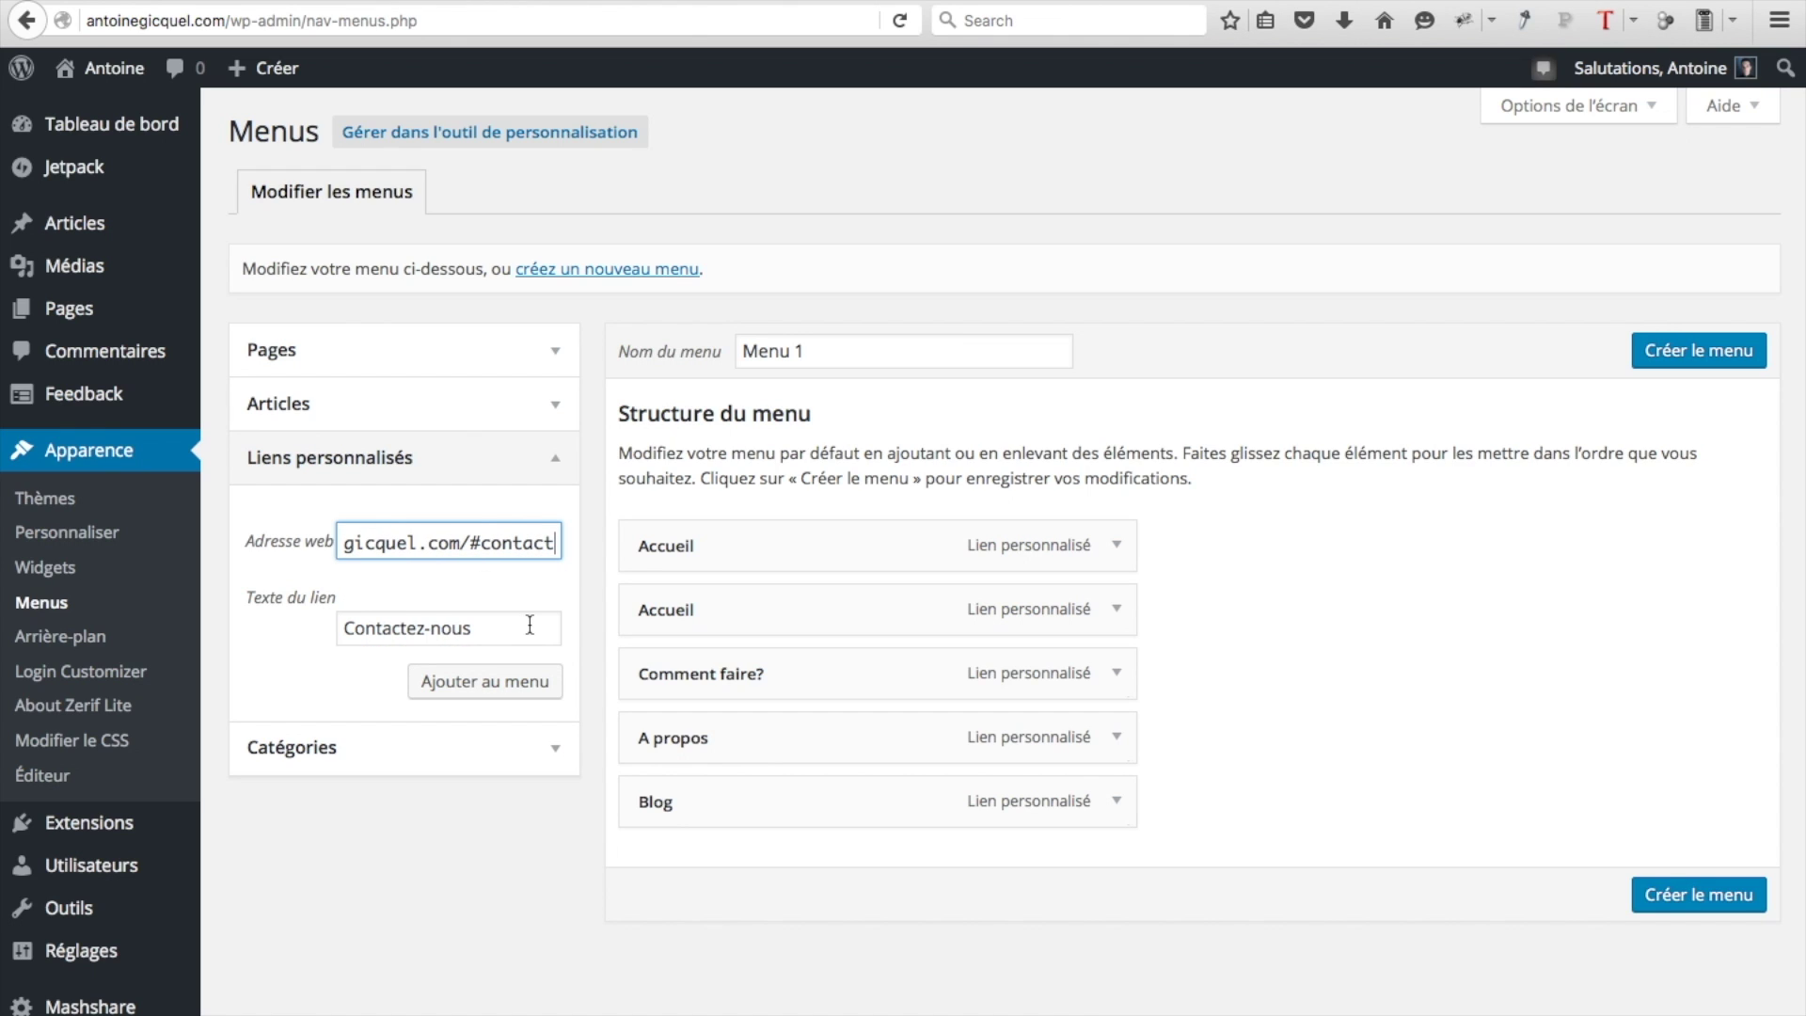
left_click(509, 679)
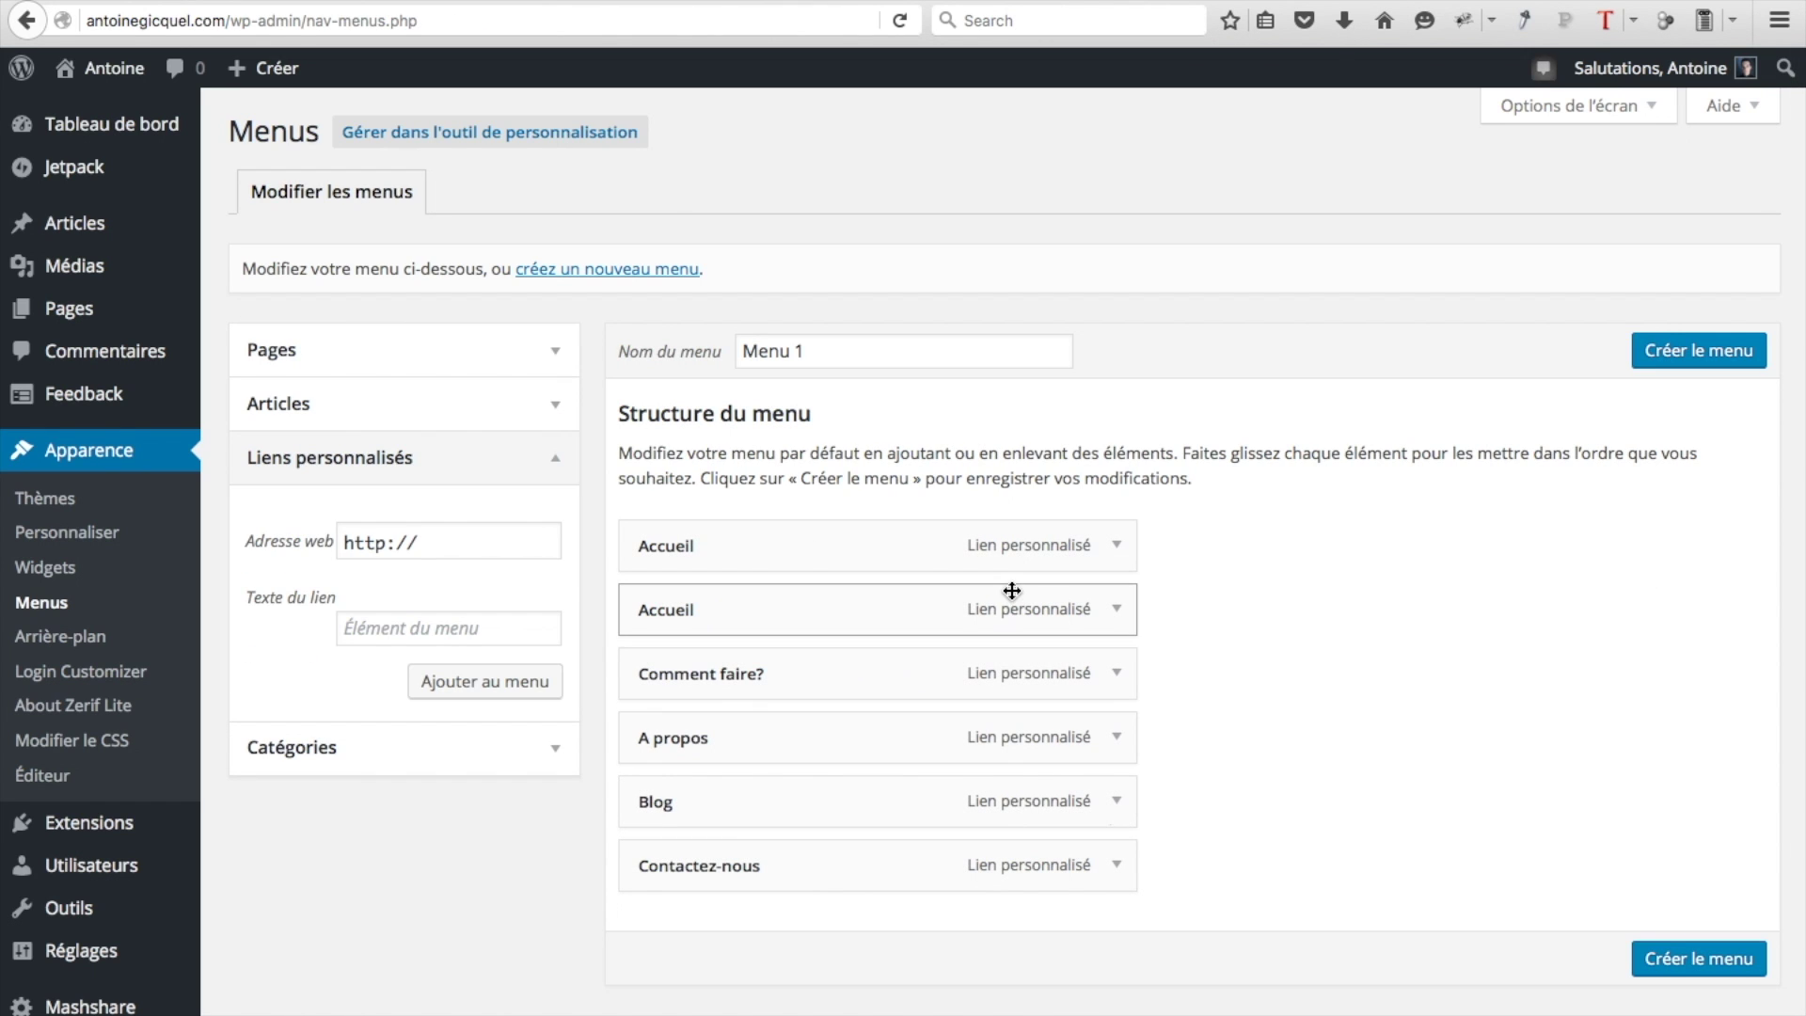
Save Menu 1 and open the public site to check the navigation
left_click(1698, 362)
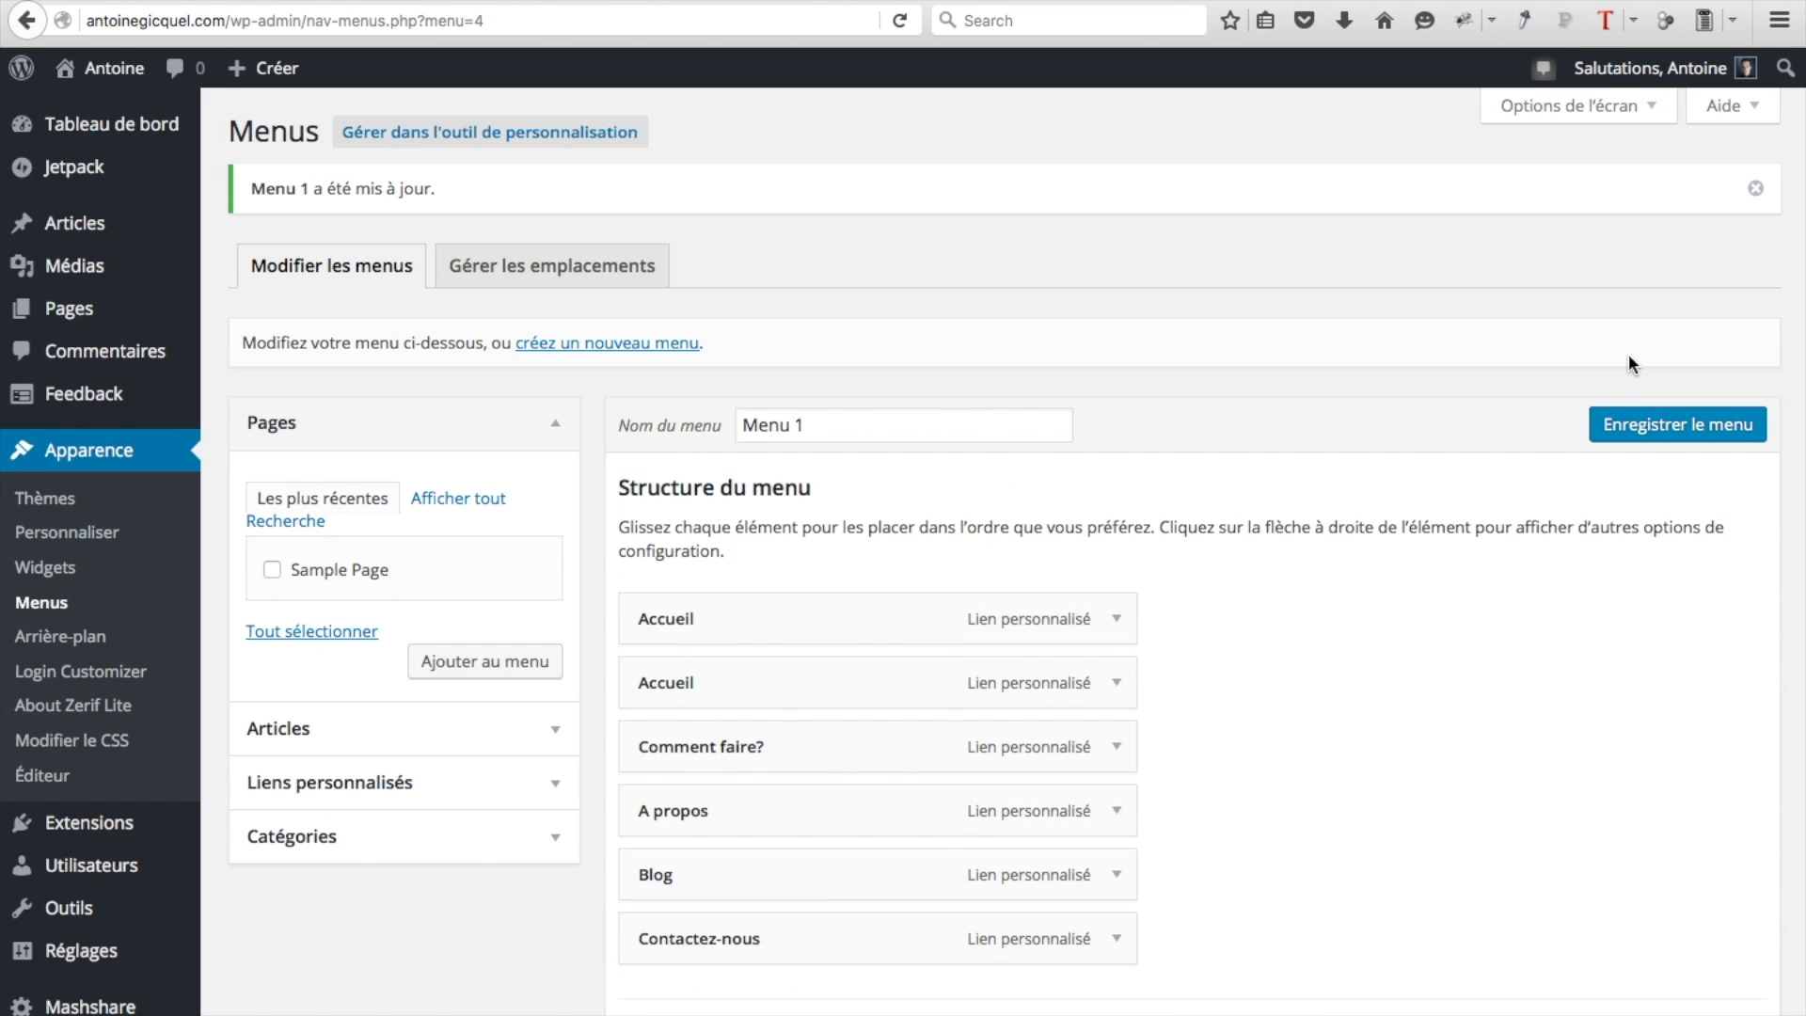
left_click(21, 27)
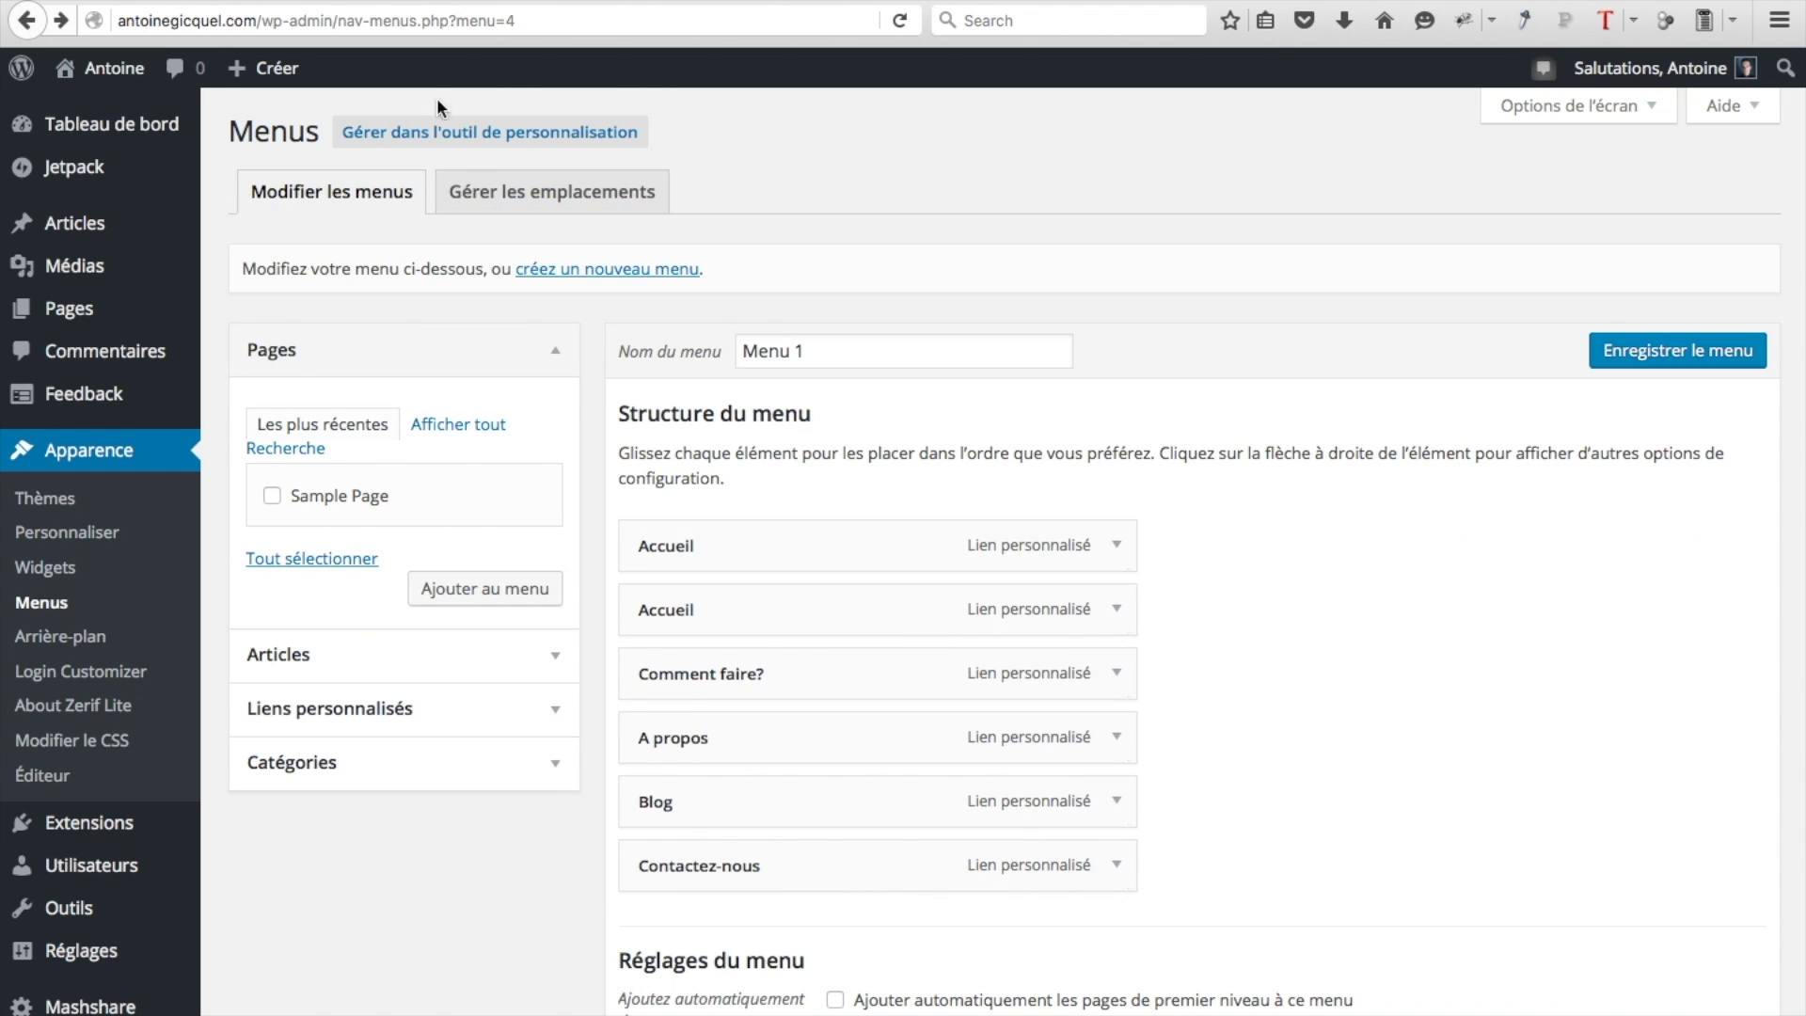
mouse_move(111, 80)
left_click(111, 80)
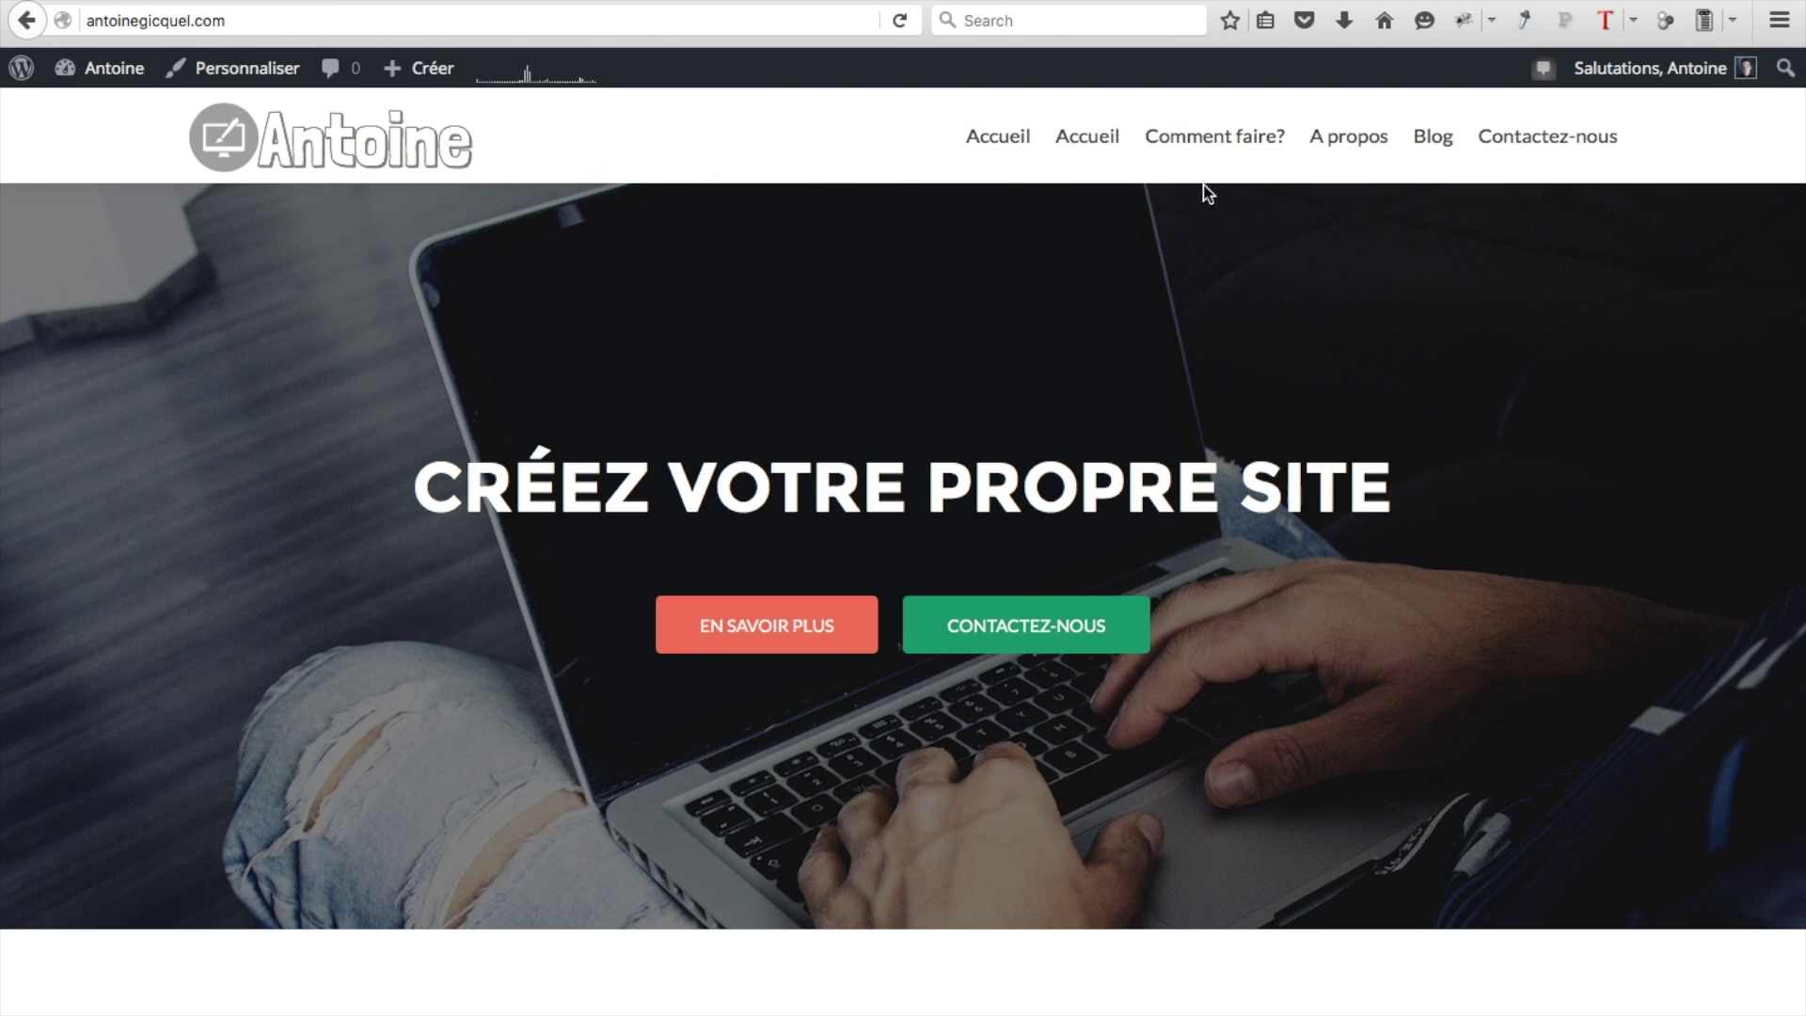
Test the Comment faire?, A propos, Blog and Contactez-nous menu links on the live site
scroll(1221, 115, "down", 1)
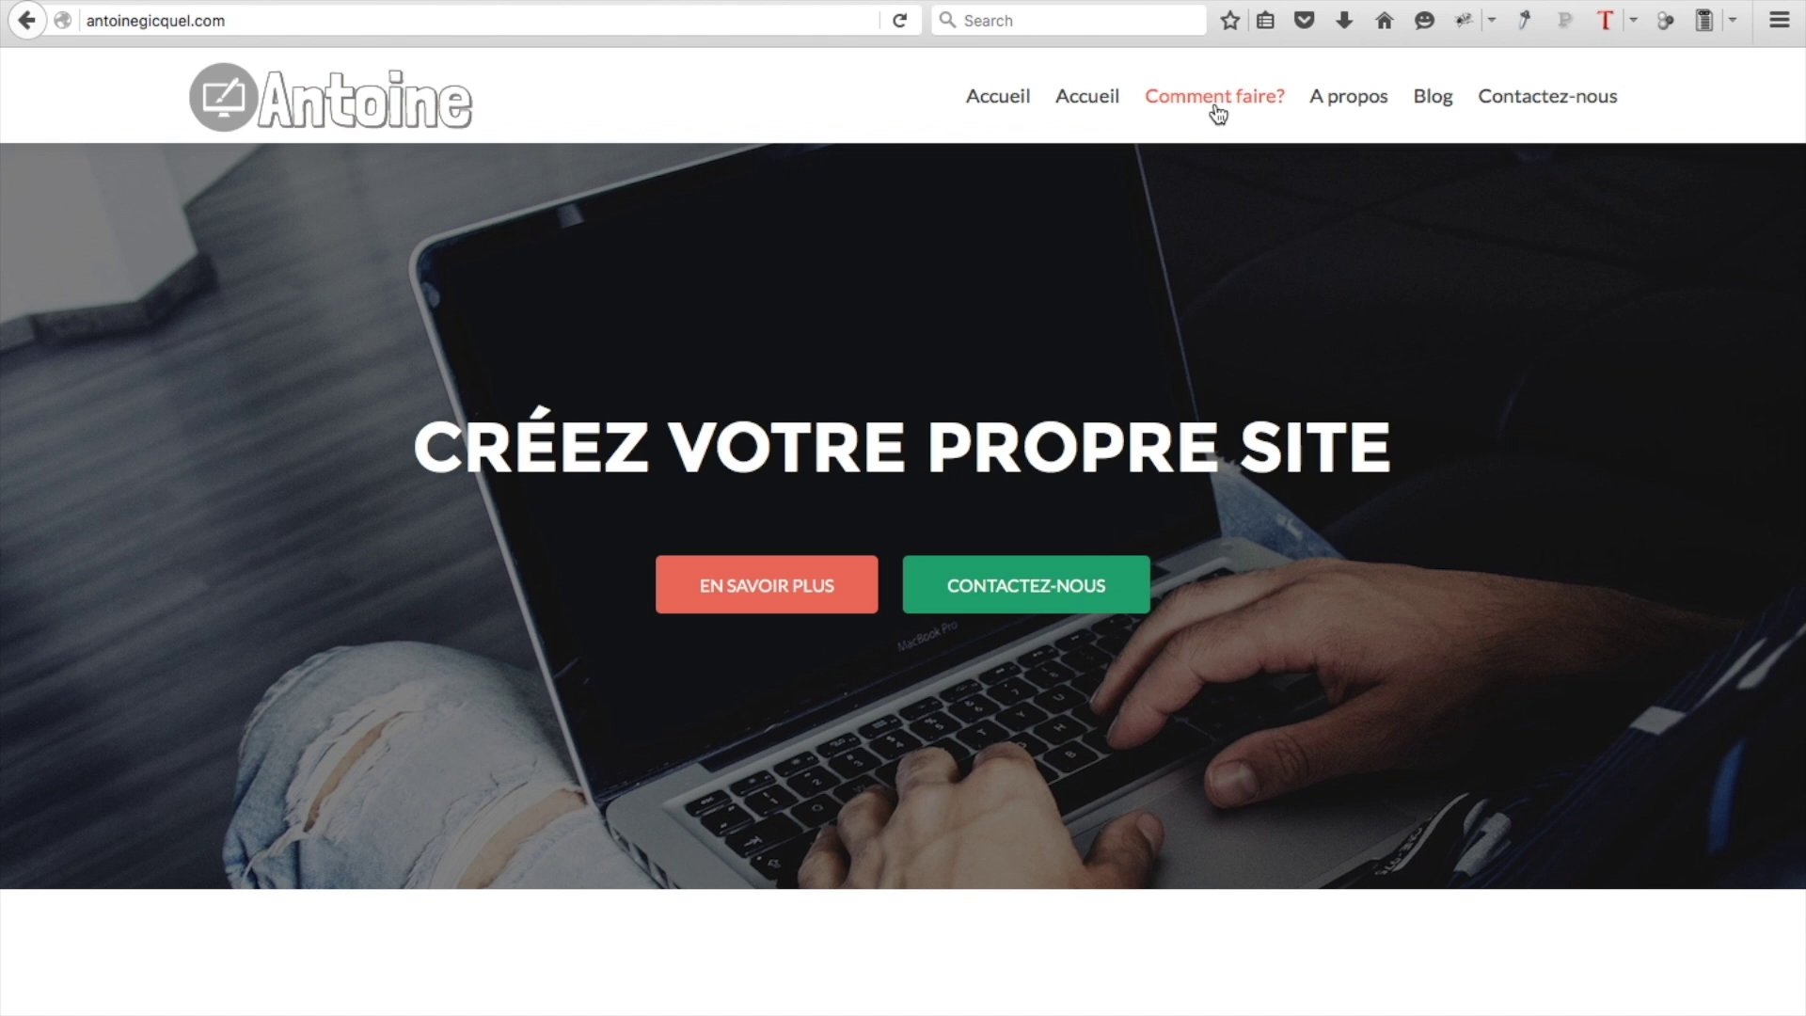
left_click(1215, 107)
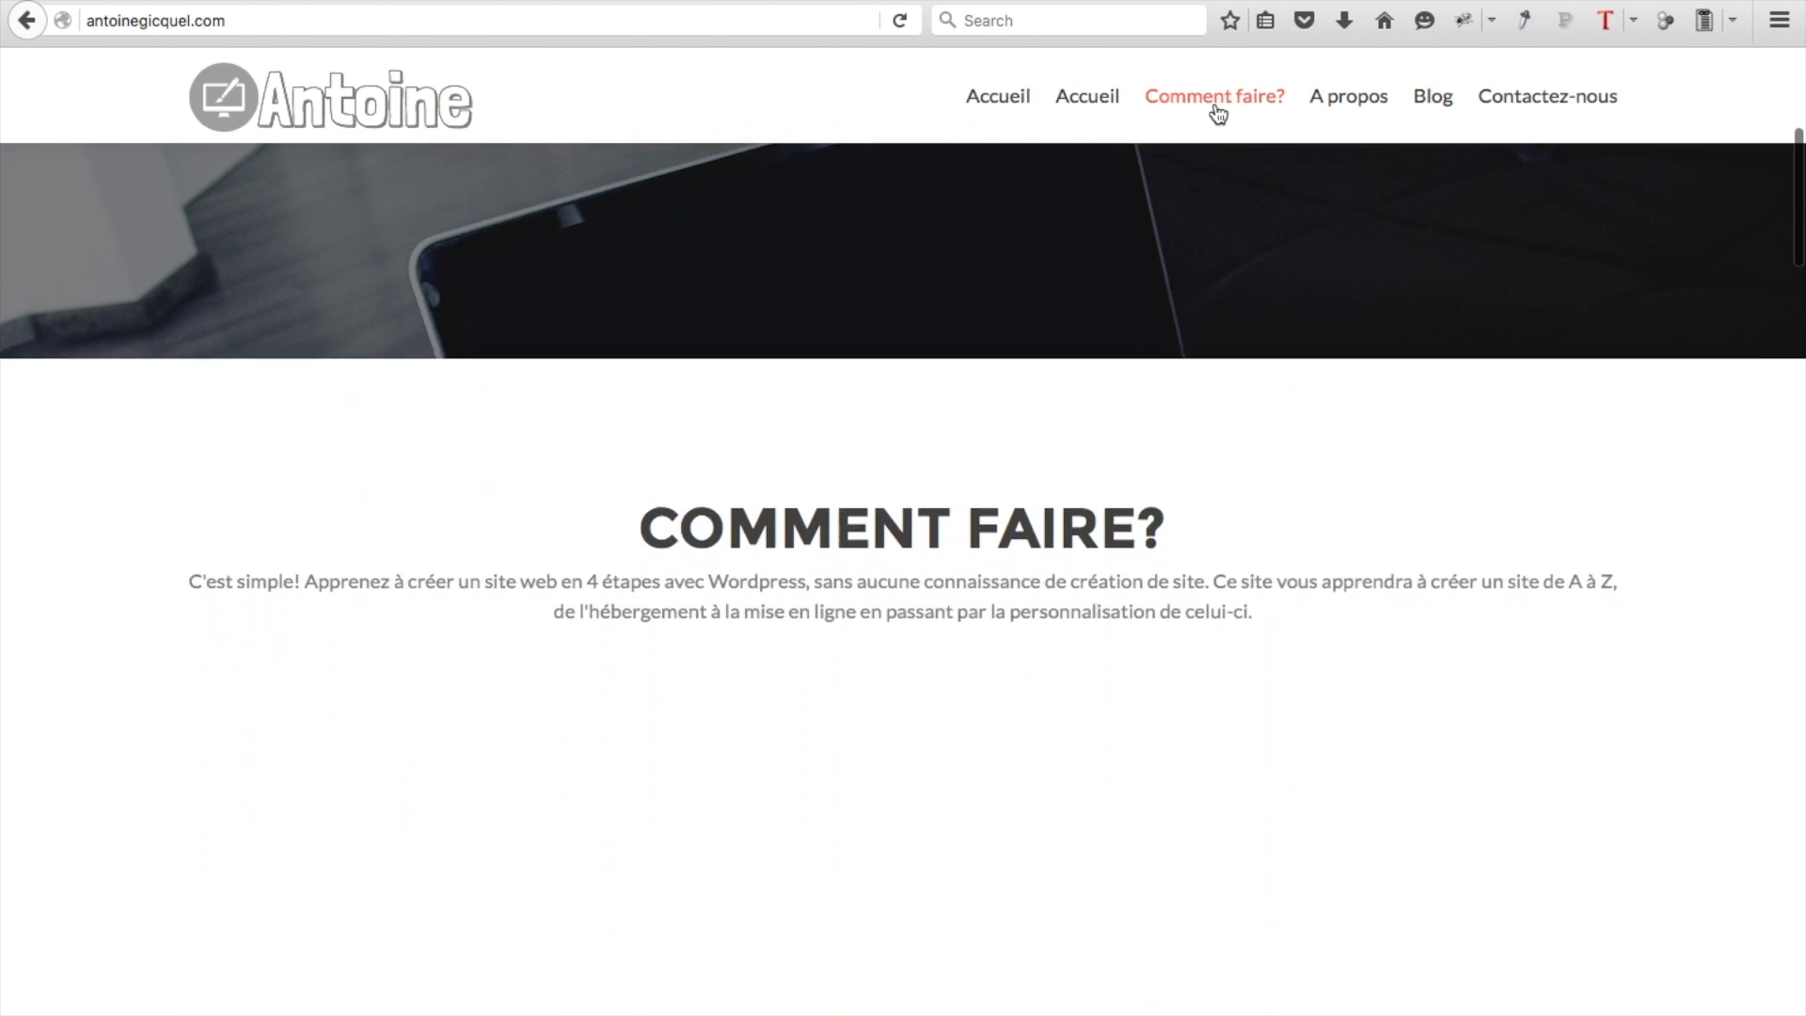
left_click(1352, 106)
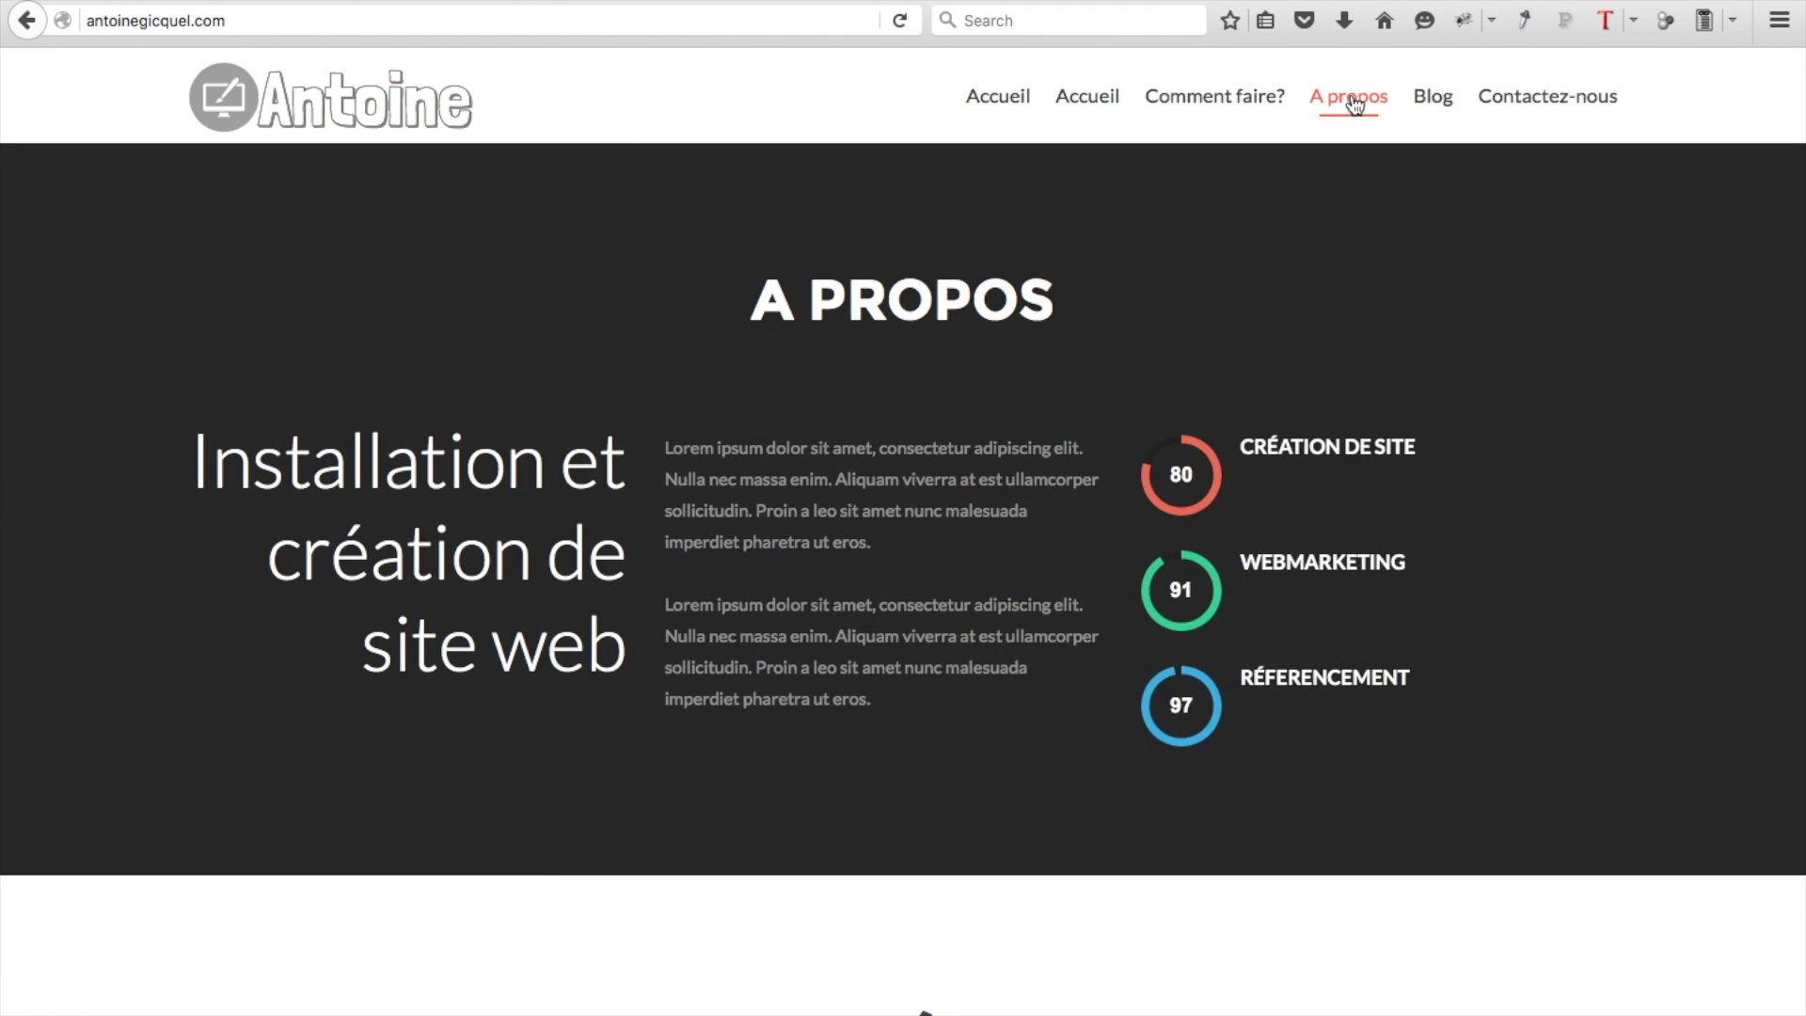
left_click(1434, 100)
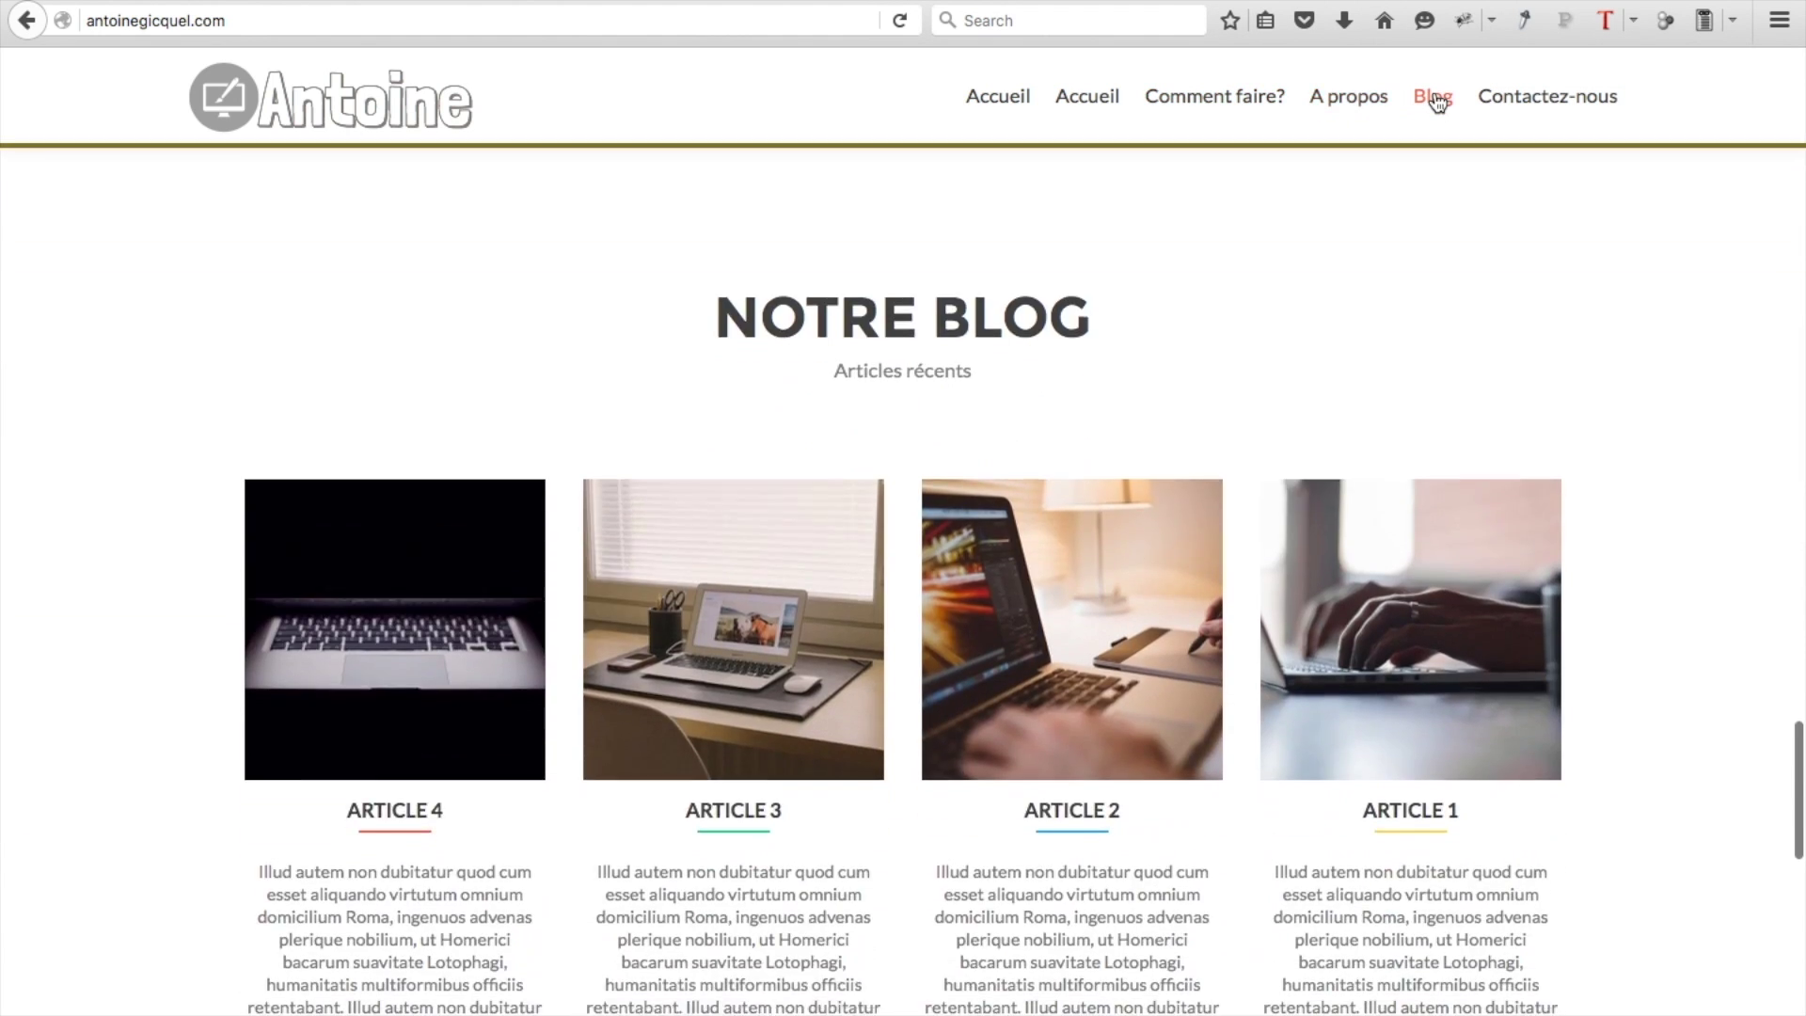
left_click(1540, 94)
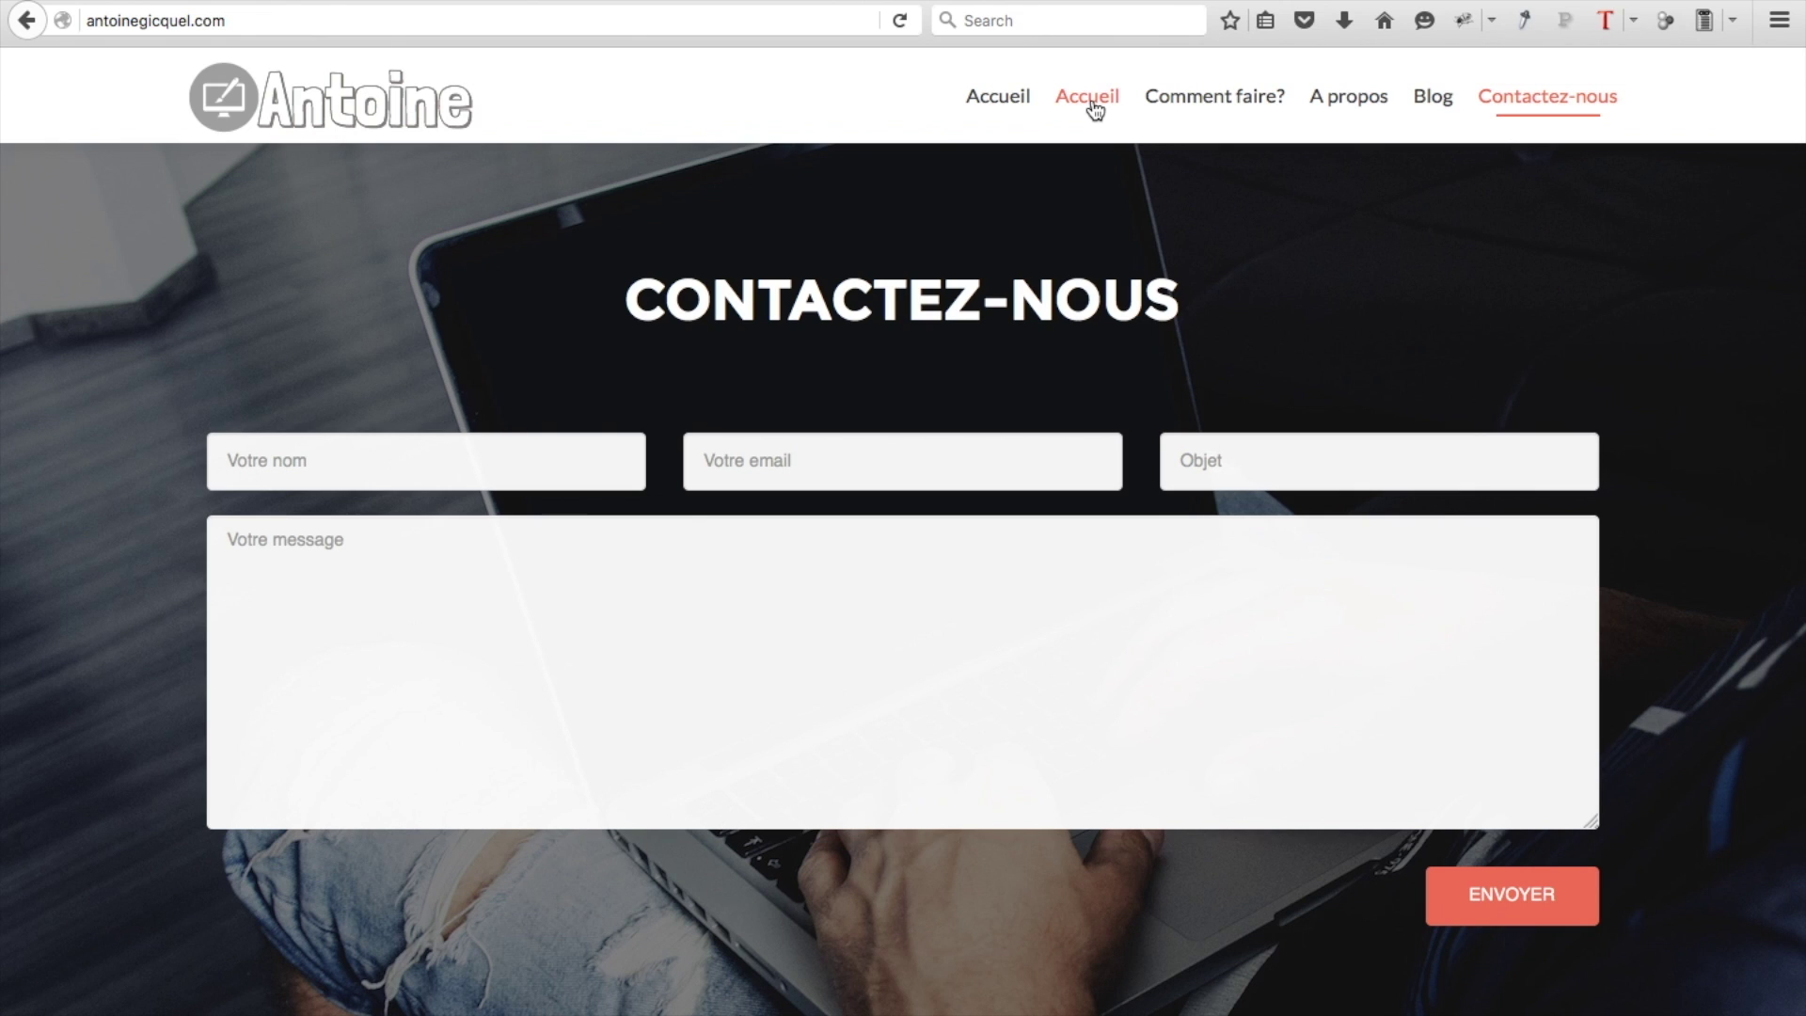
Try both Accueil links and Comment faire? again, ending on the reloaded homepage
left_click(1002, 111)
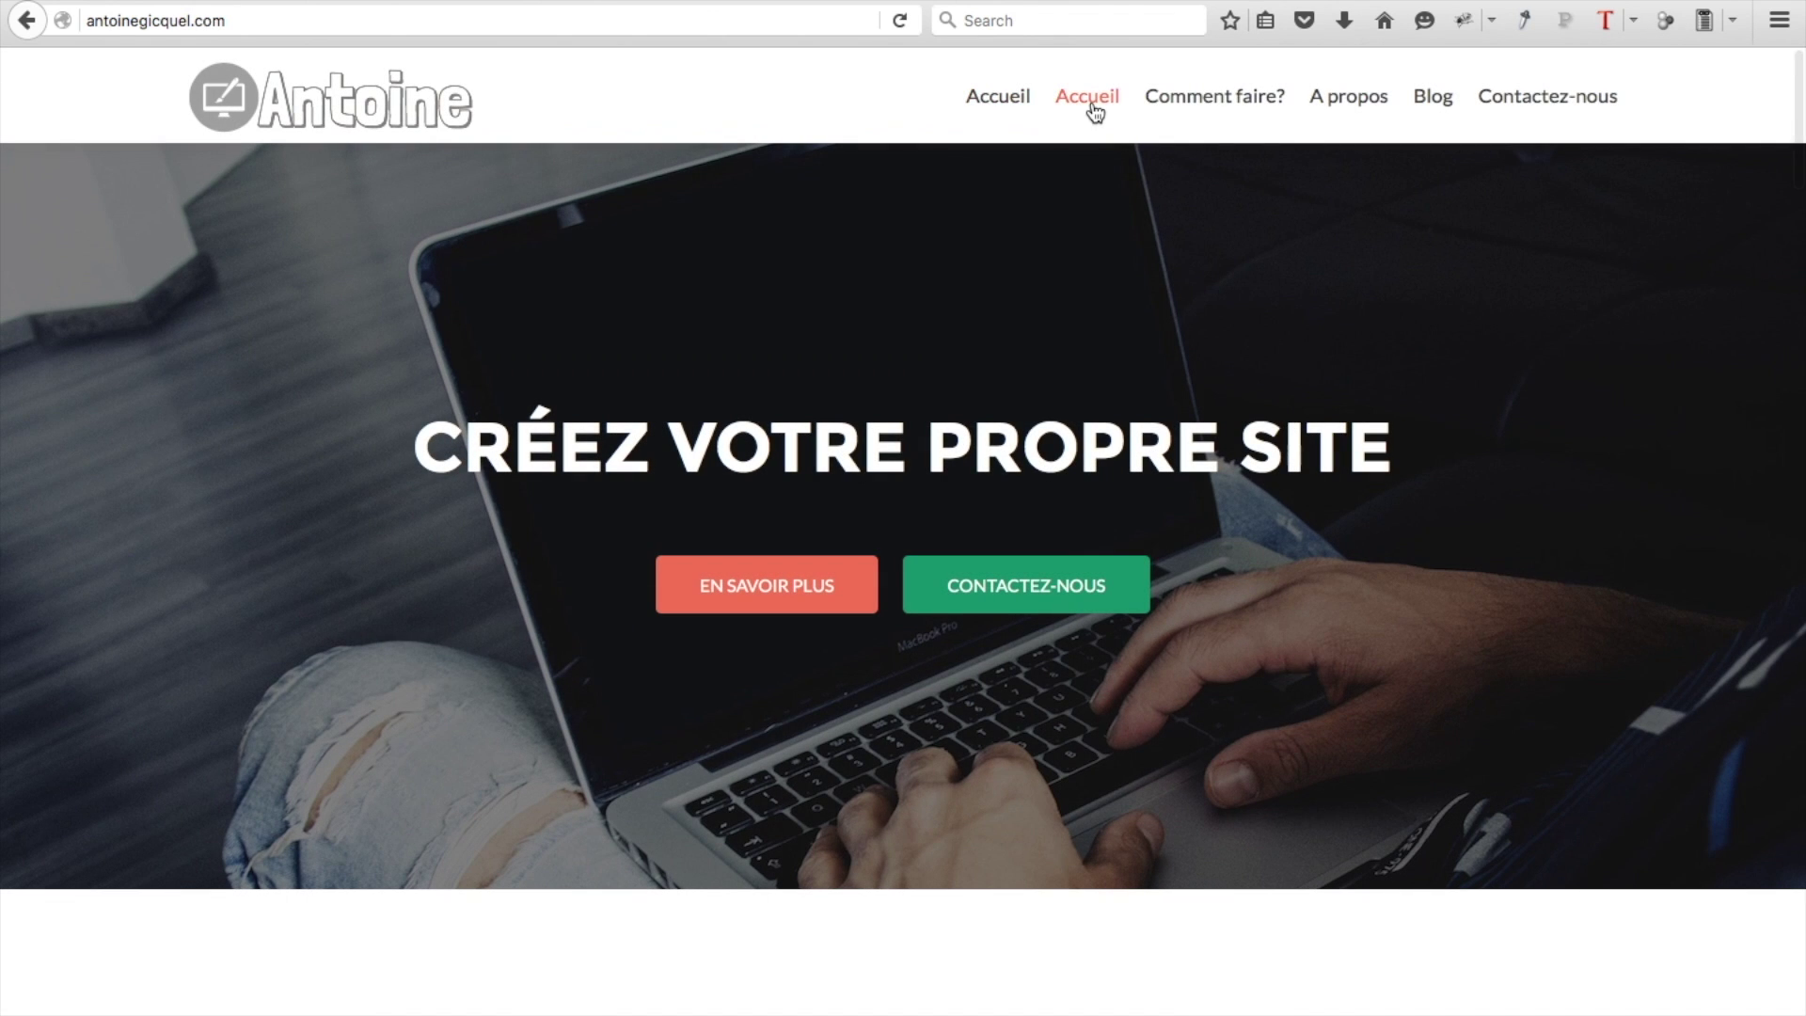
left_click(1095, 113)
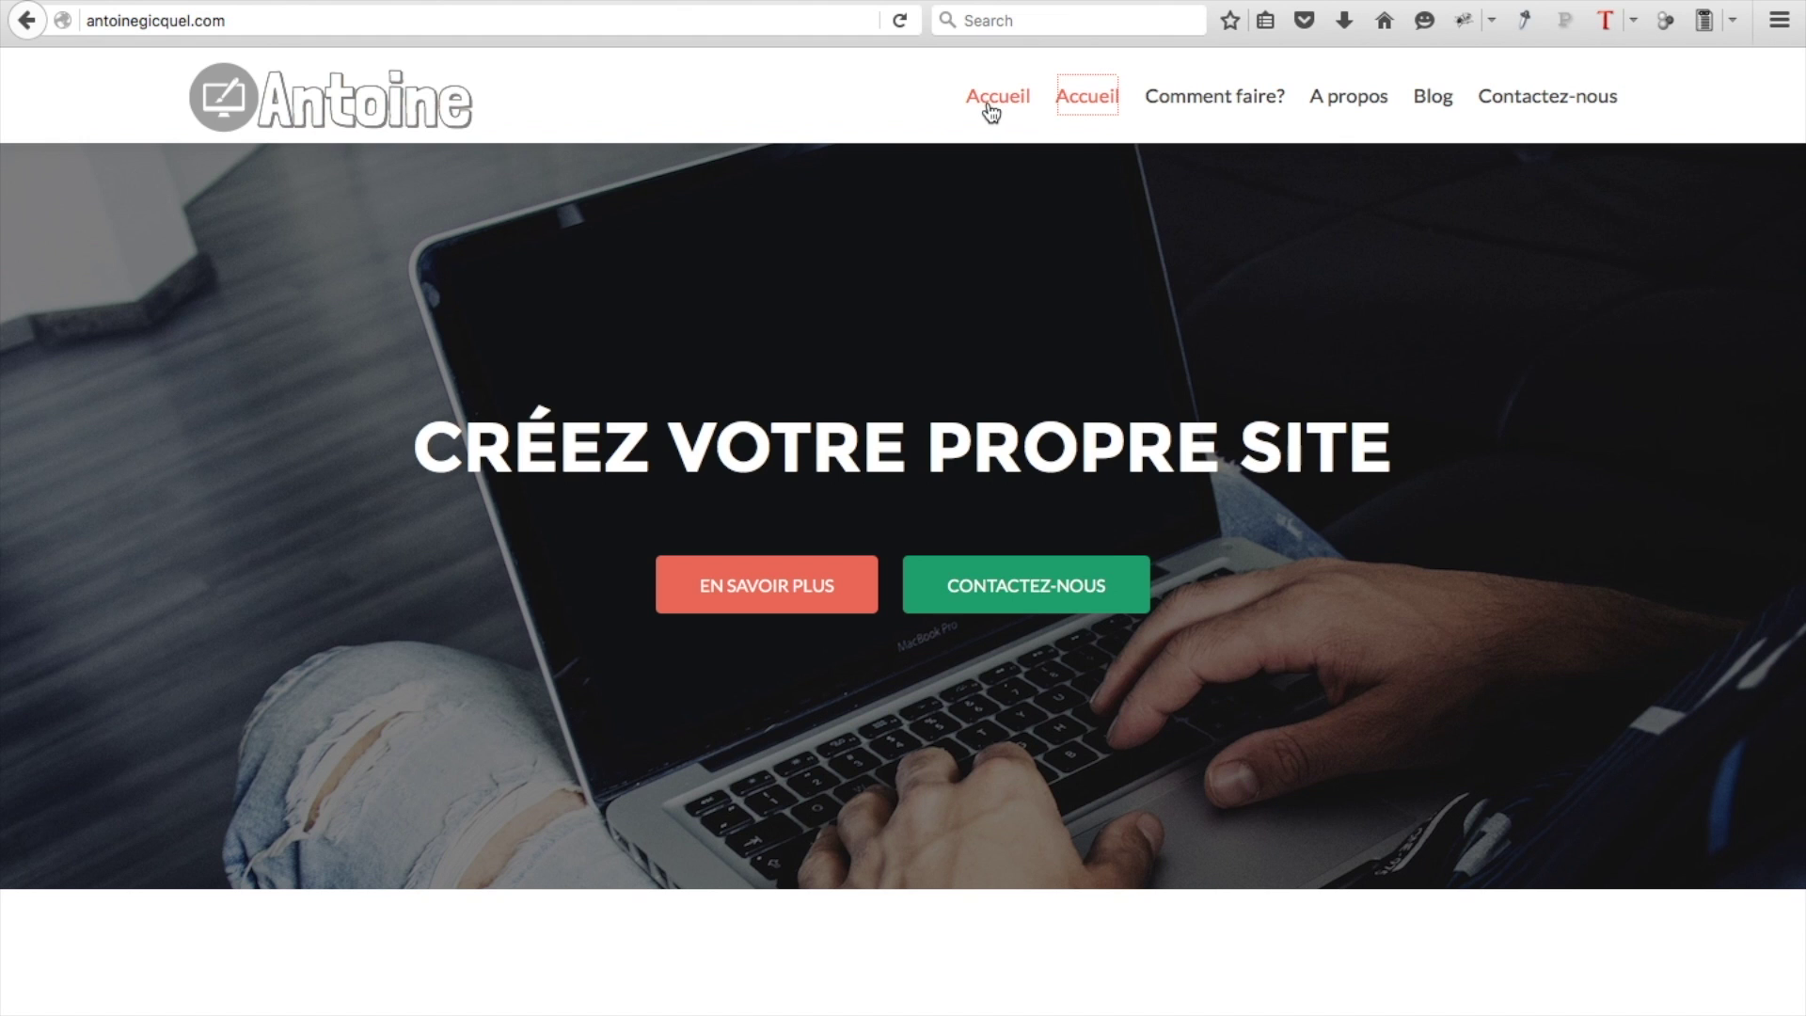
left_click(1181, 109)
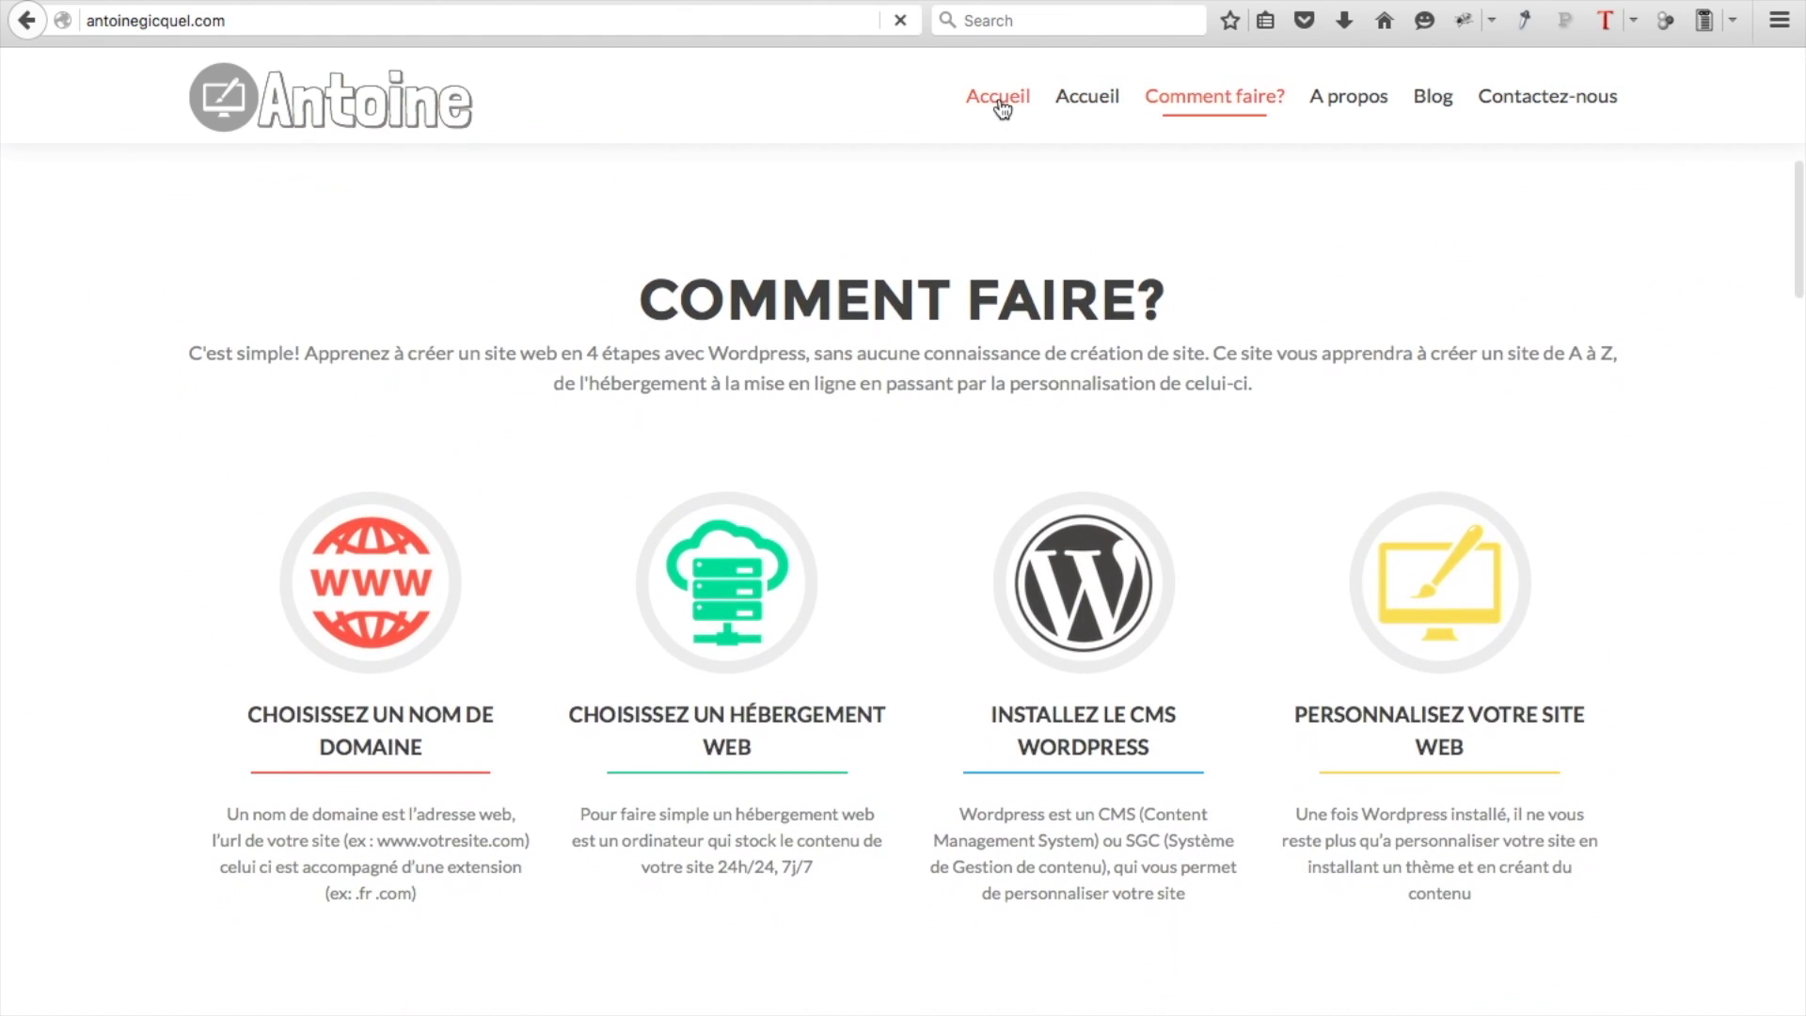
left_click(999, 104)
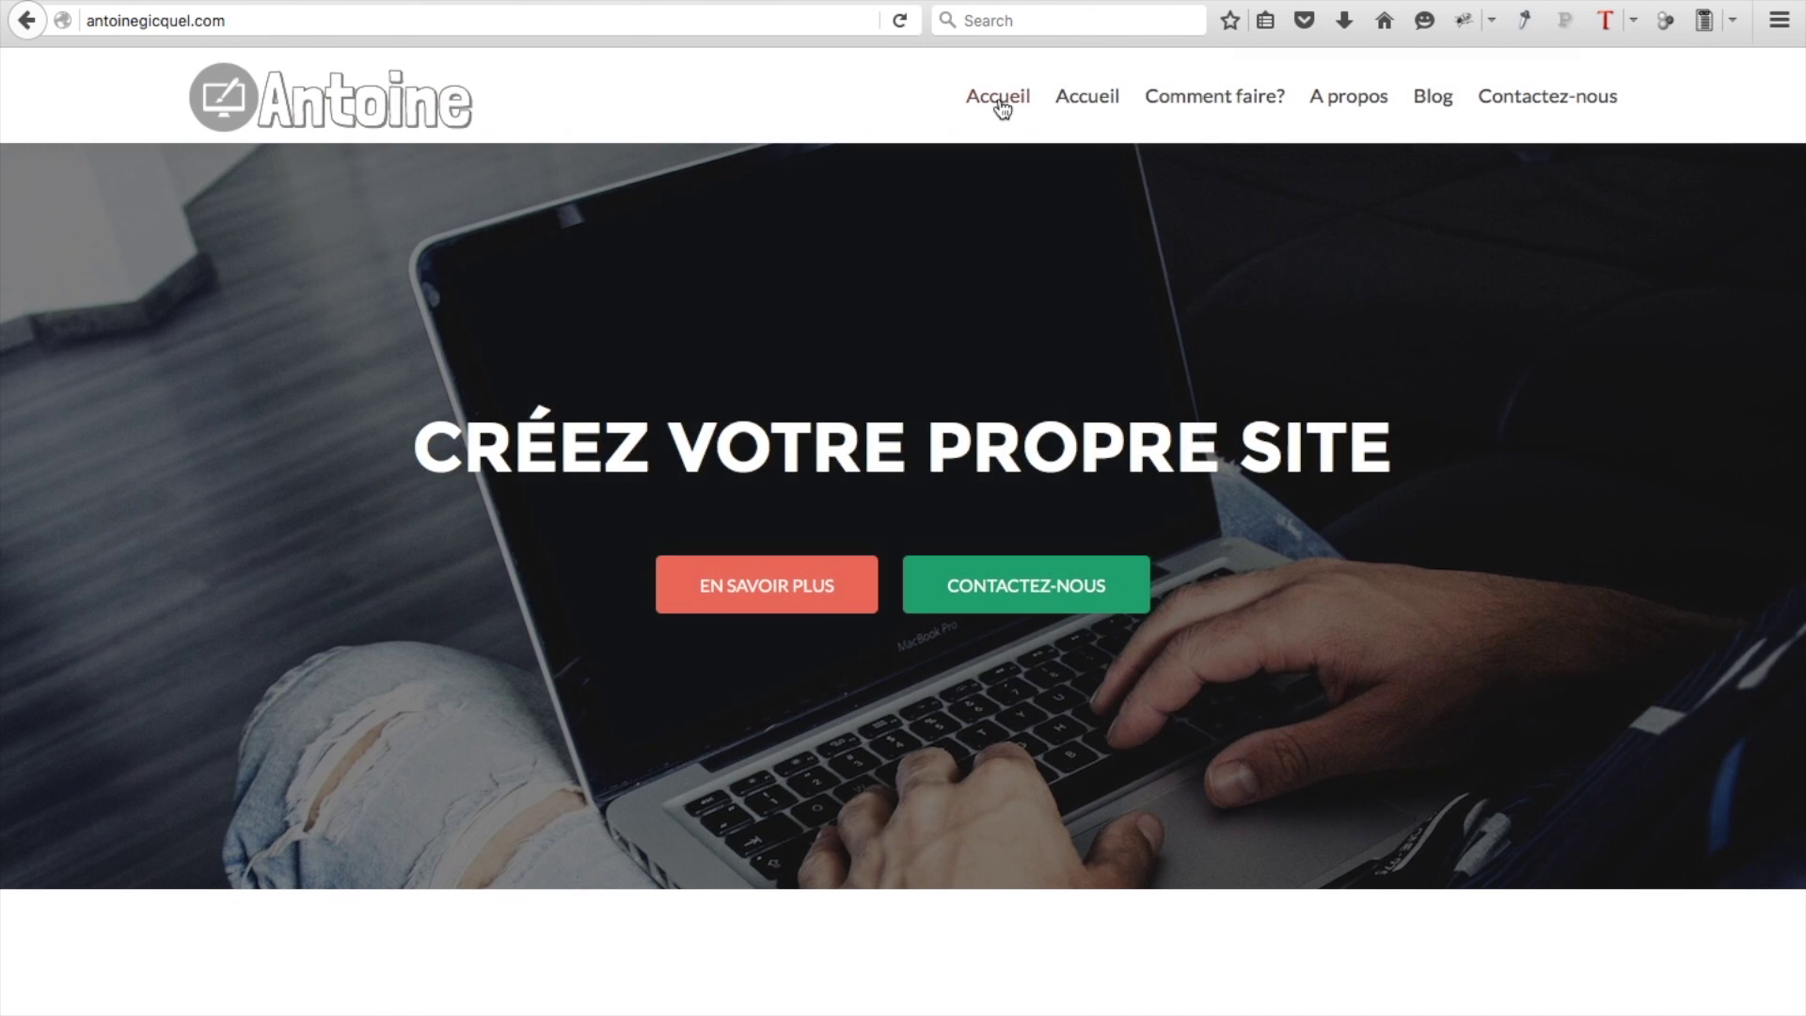
left_click(1088, 111)
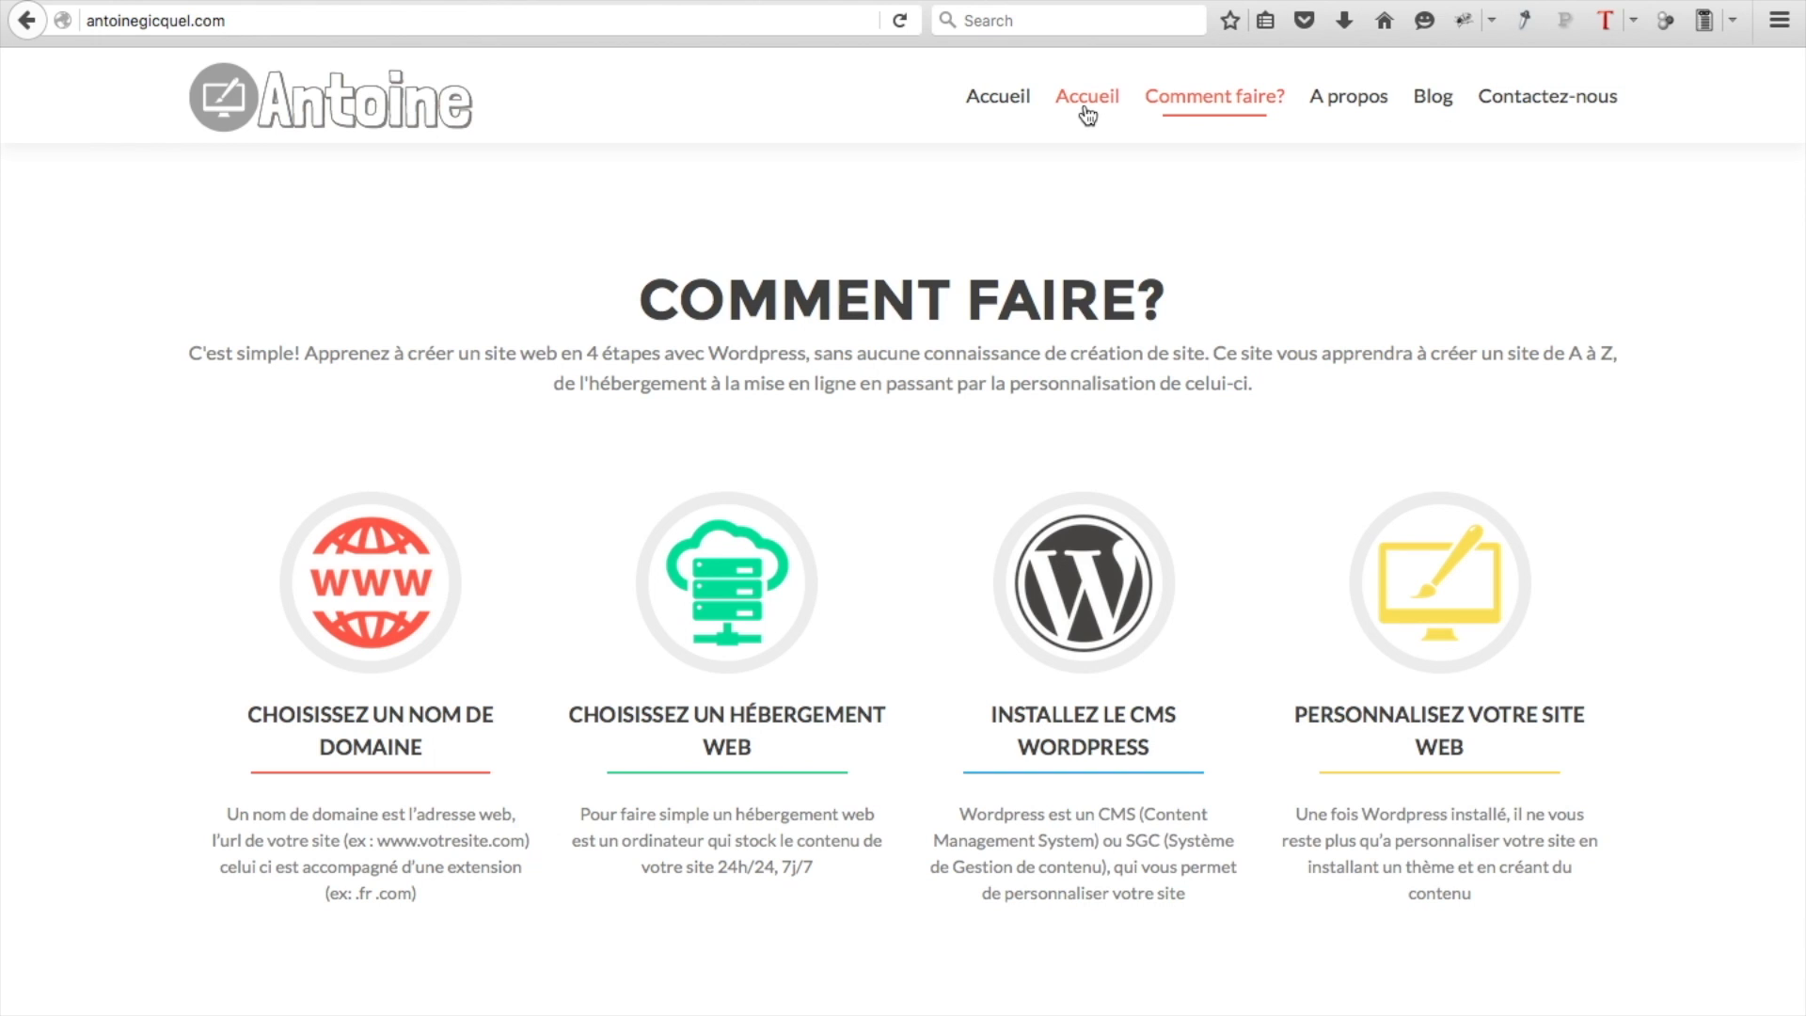
left_click(1088, 111)
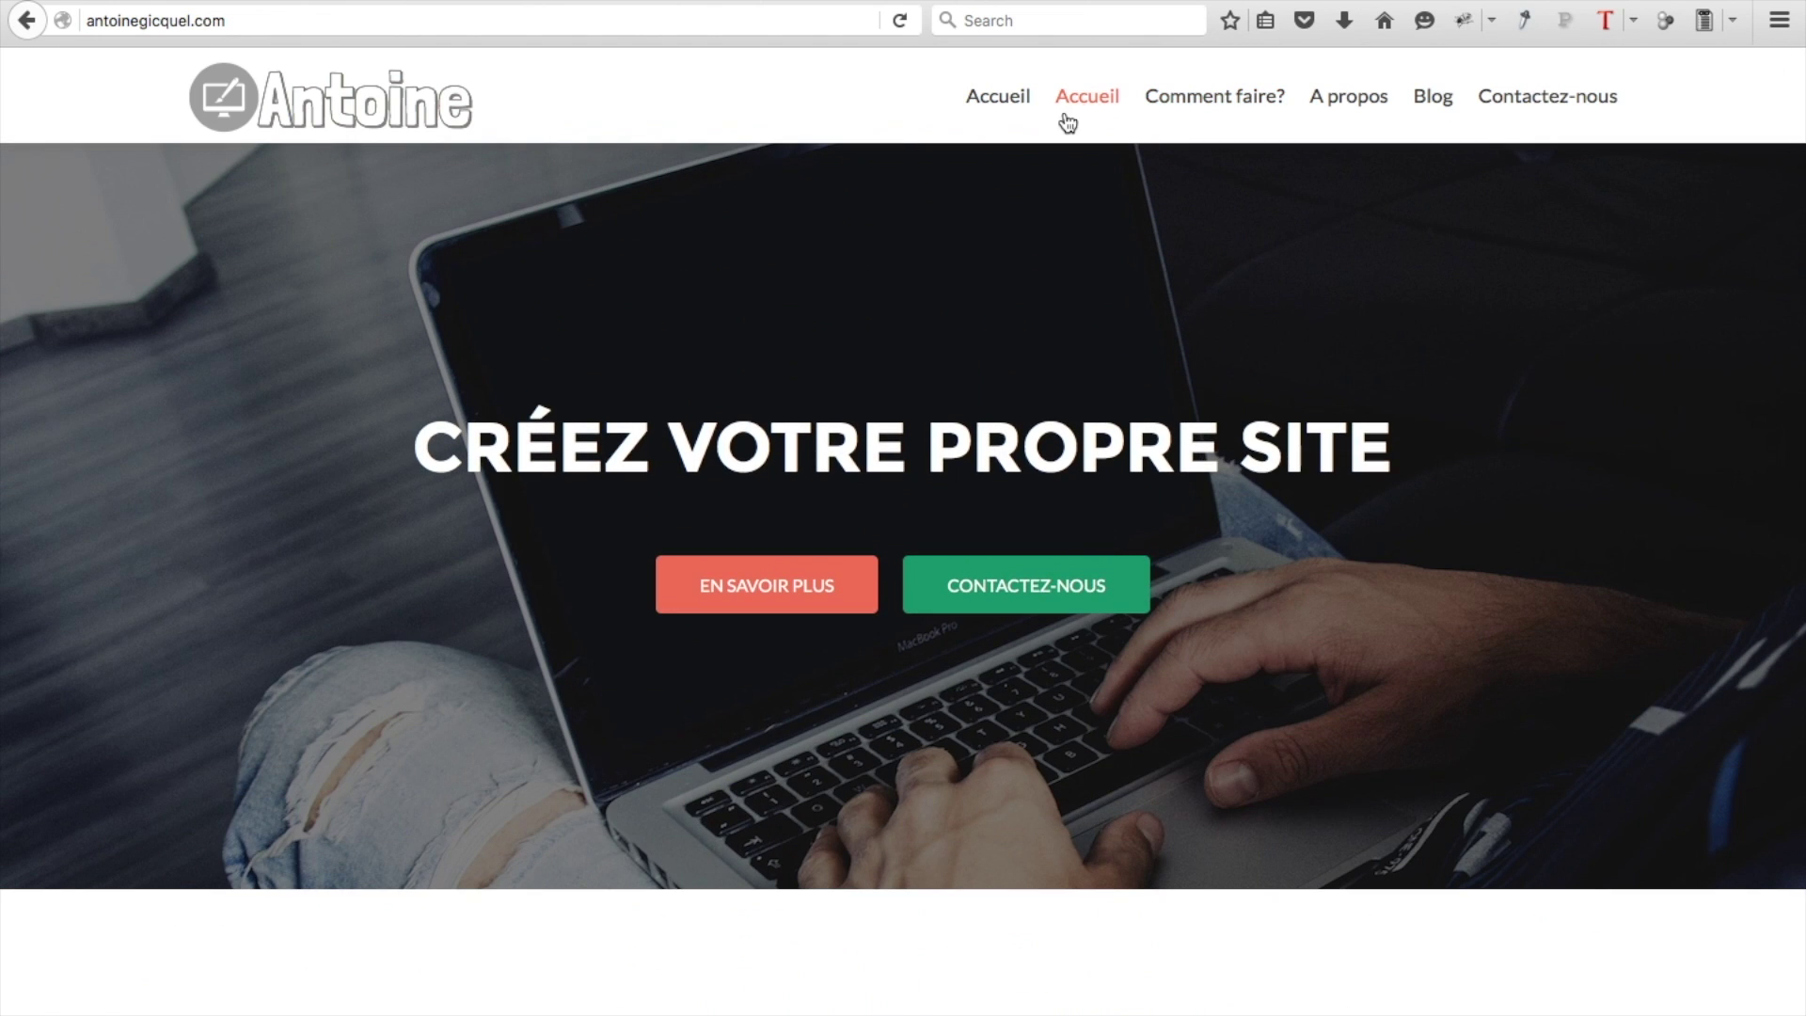
left_click(1068, 110)
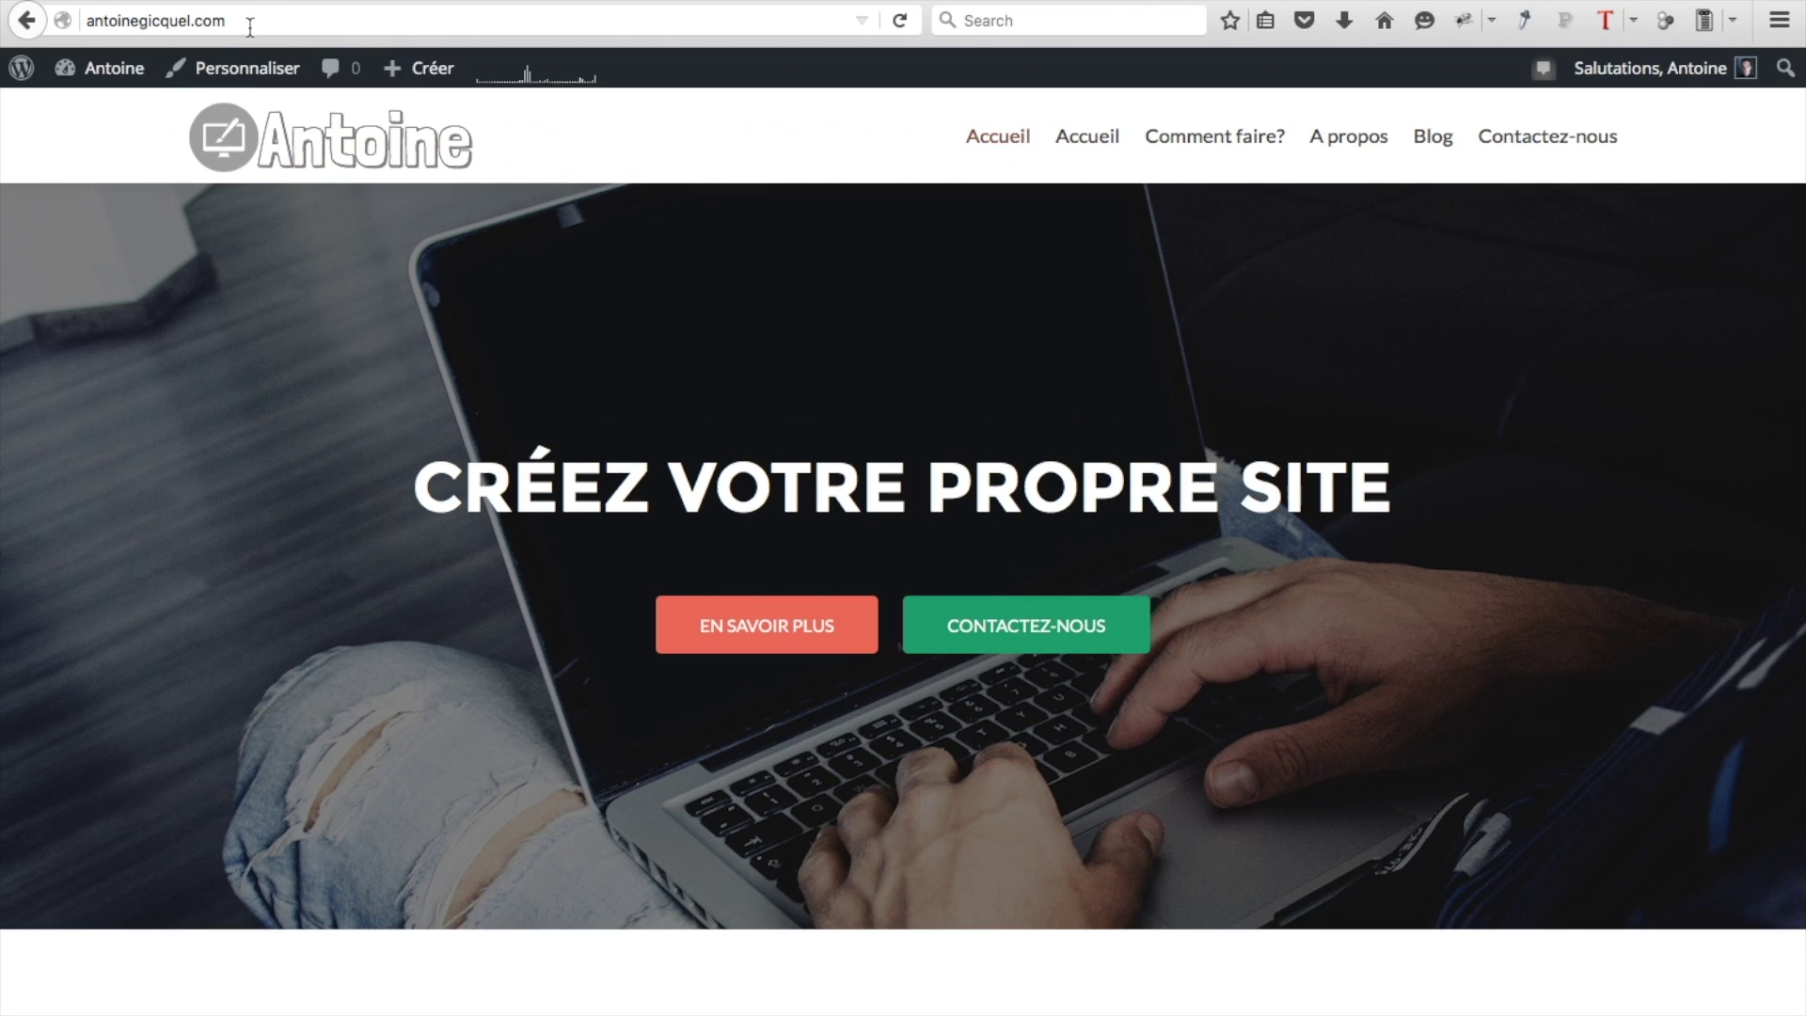
Delete the first, duplicate Accueil item from Menu 1, save the menu, and visit the site
mouse_move(127, 68)
left_click(83, 211)
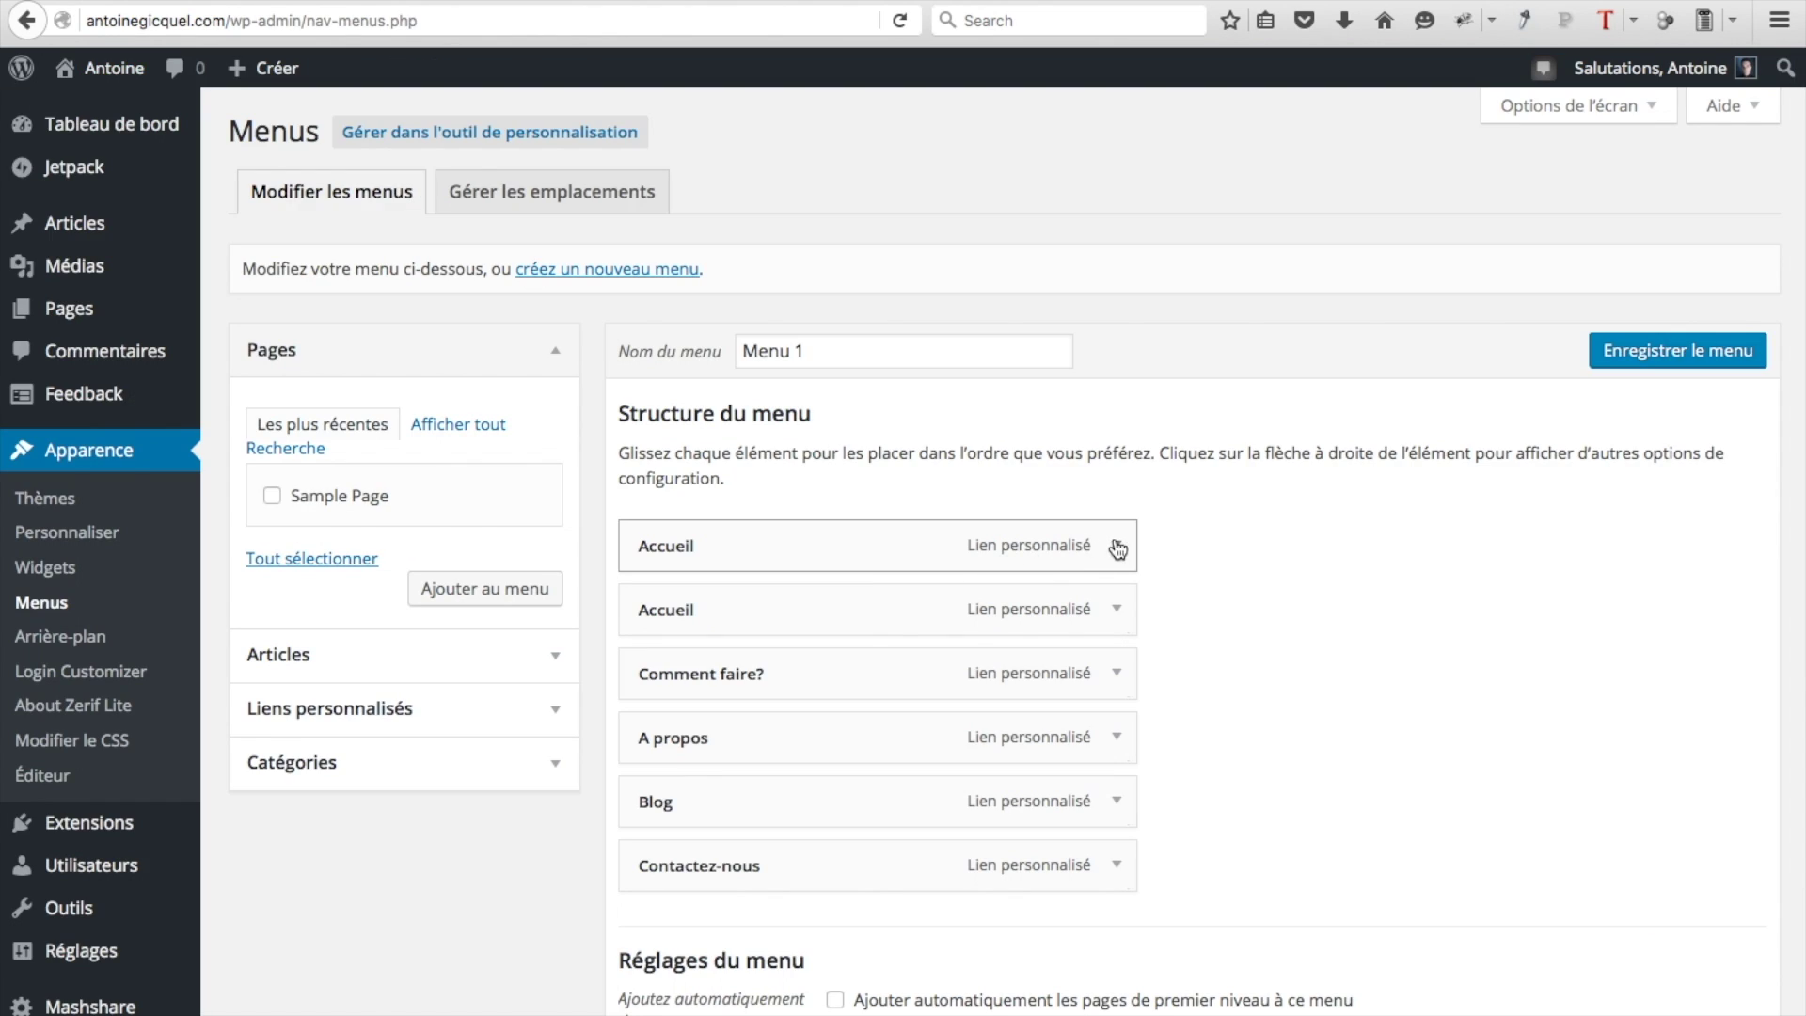
left_click(1116, 546)
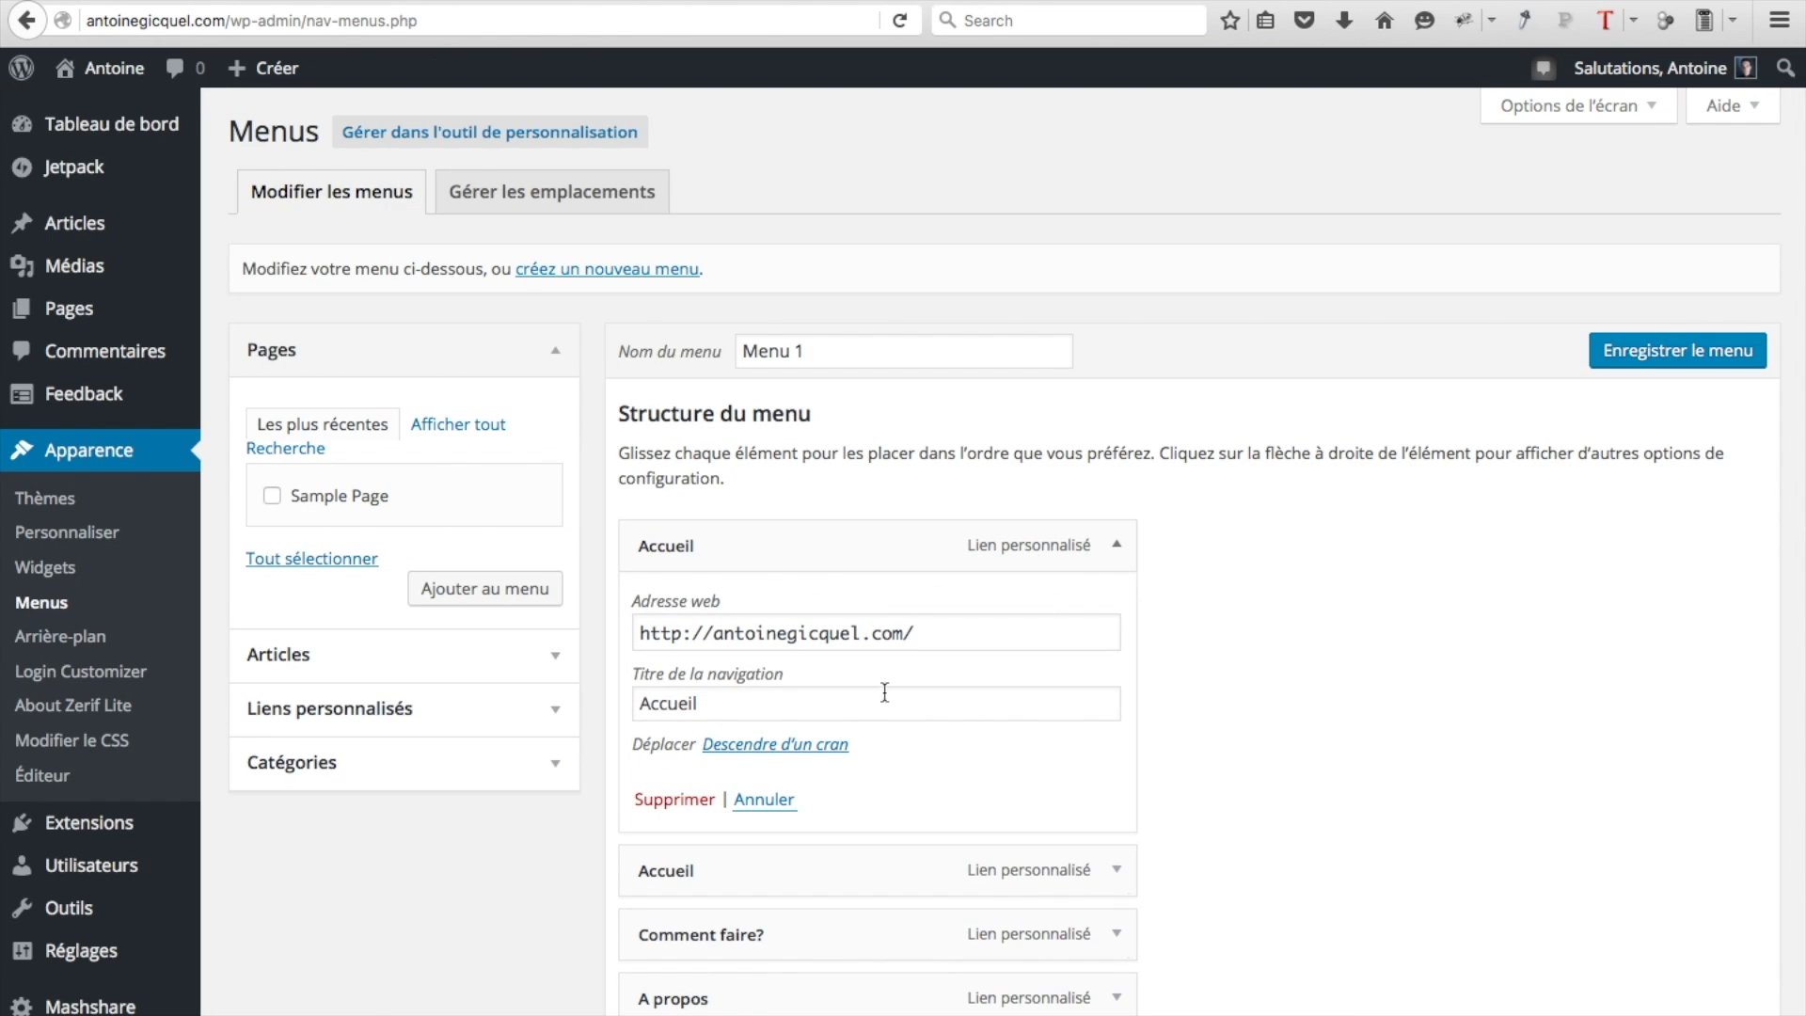
left_click(655, 807)
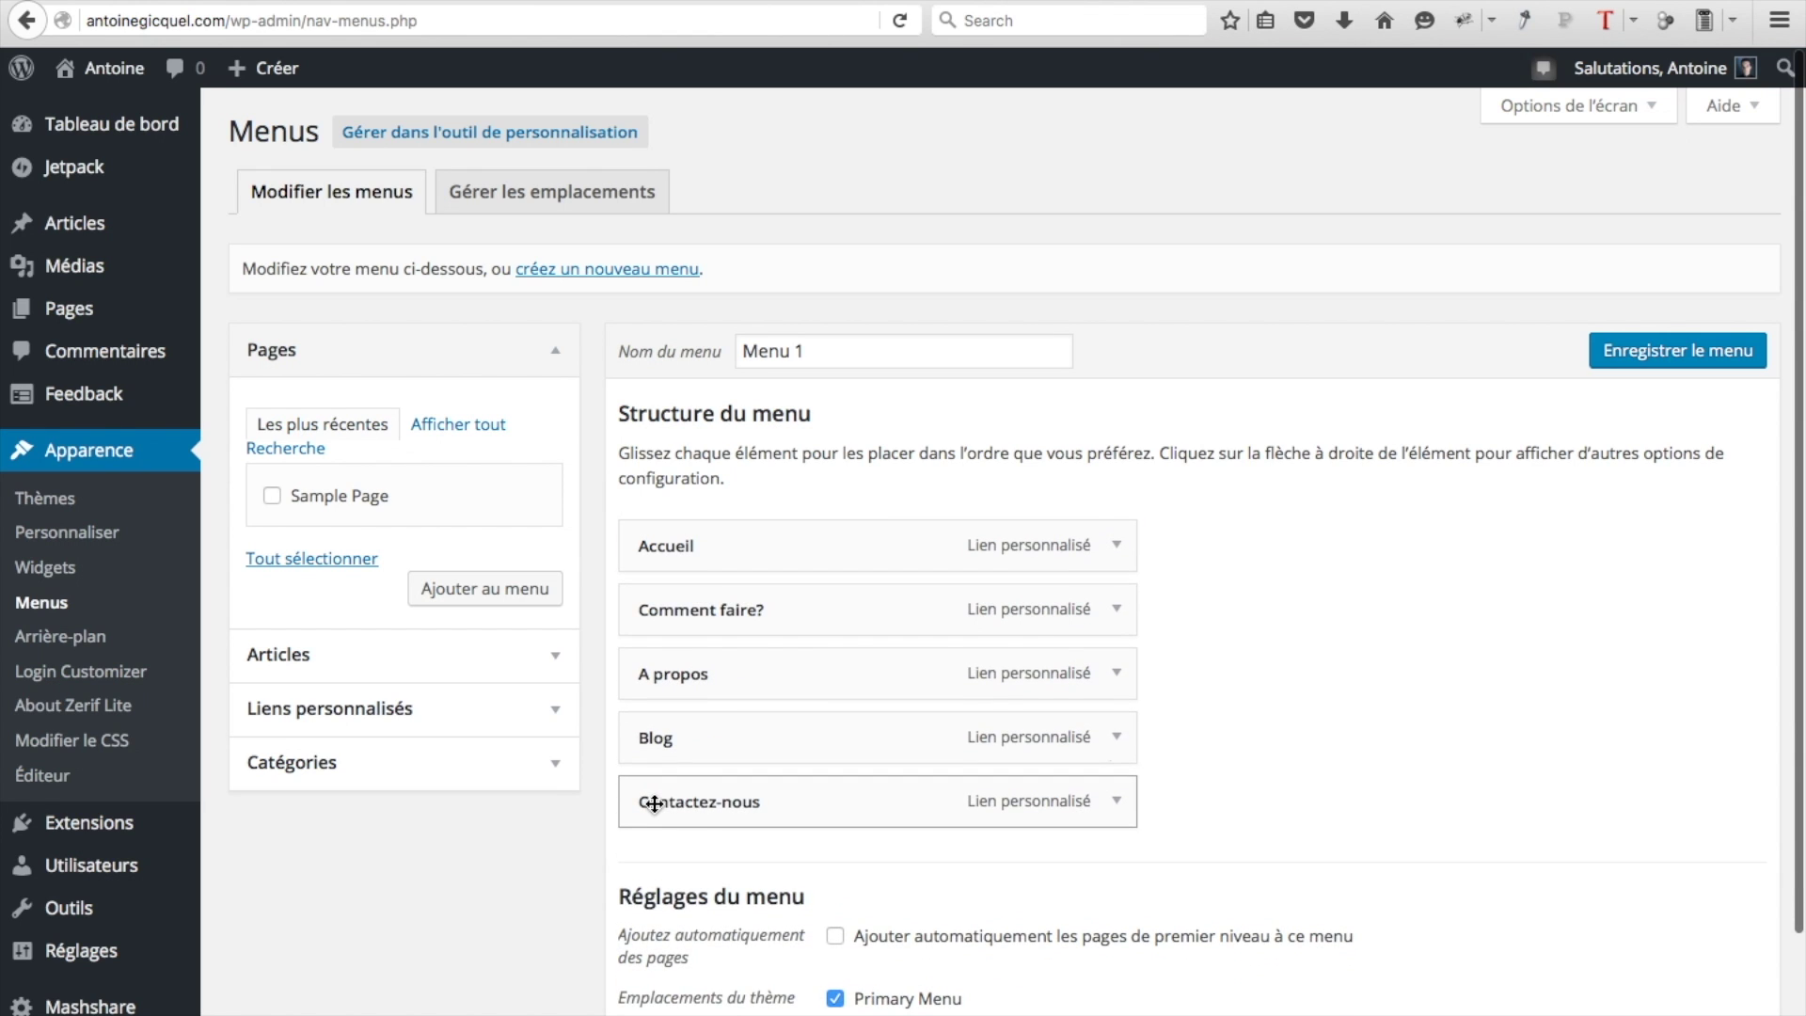
left_click(1641, 350)
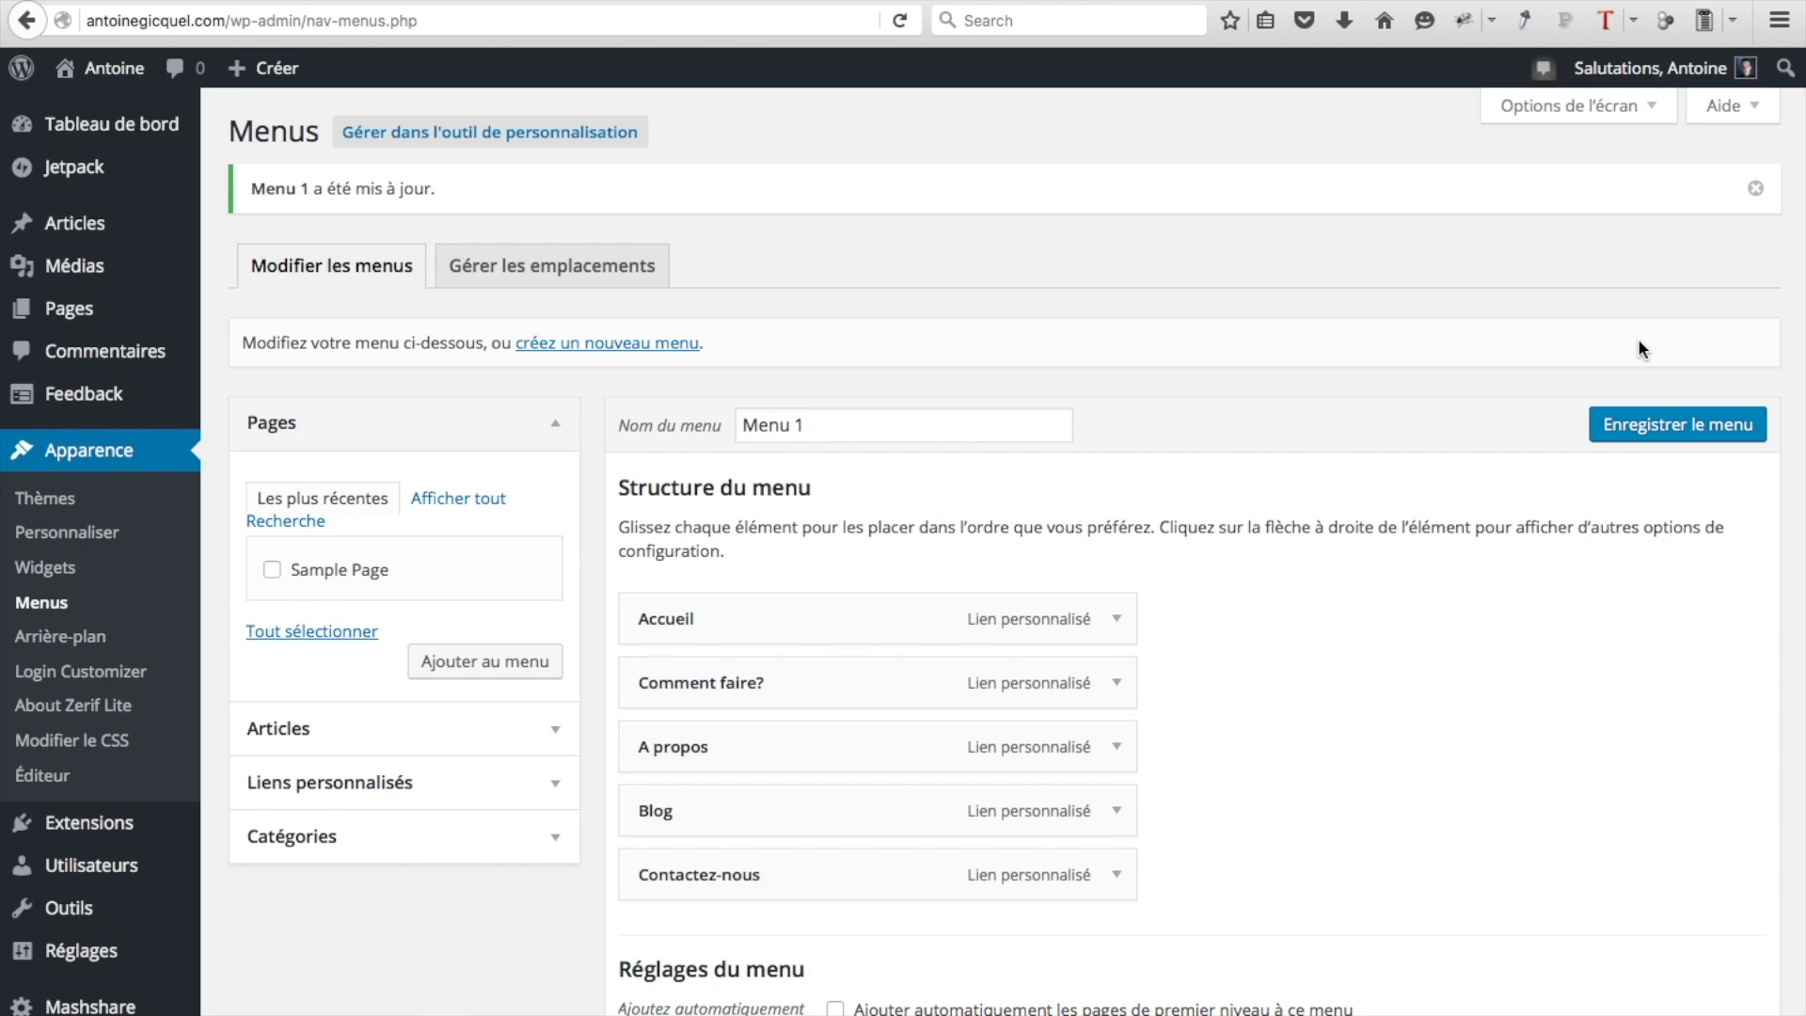
left_click(84, 77)
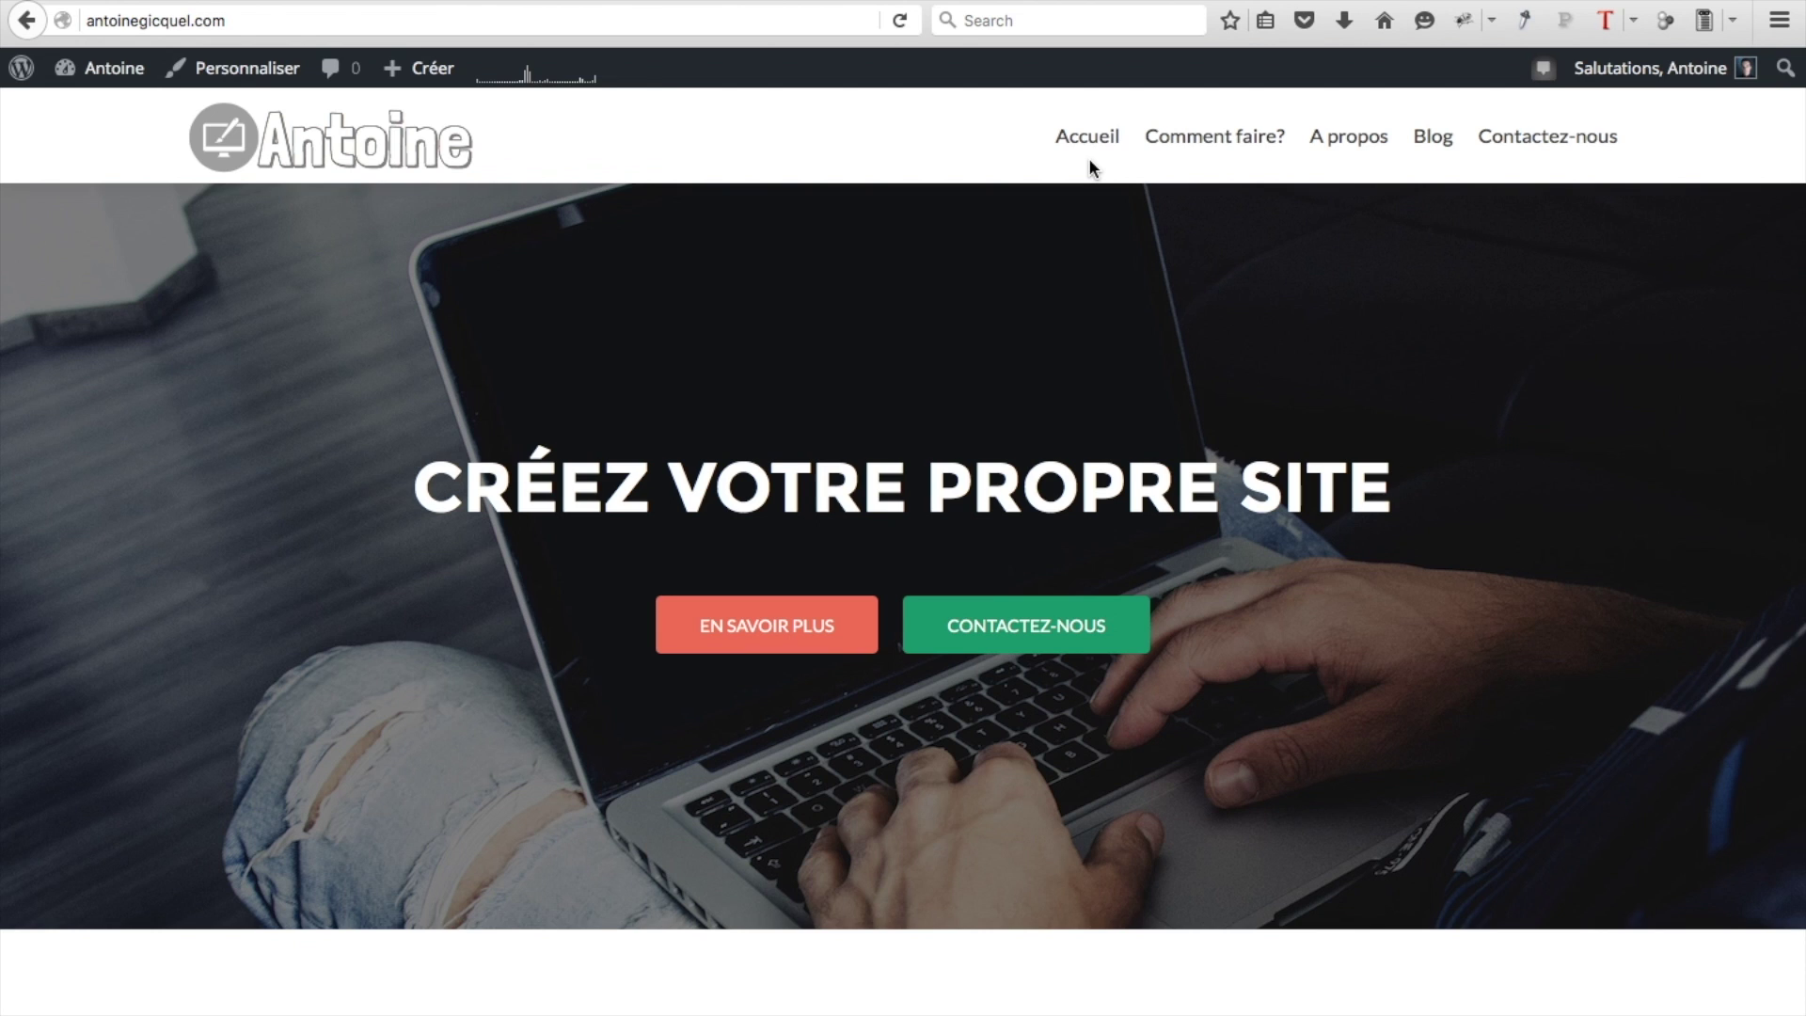
Check the Comment faire? and A propos links on the live homepage, then return to Menus
left_click(1211, 143)
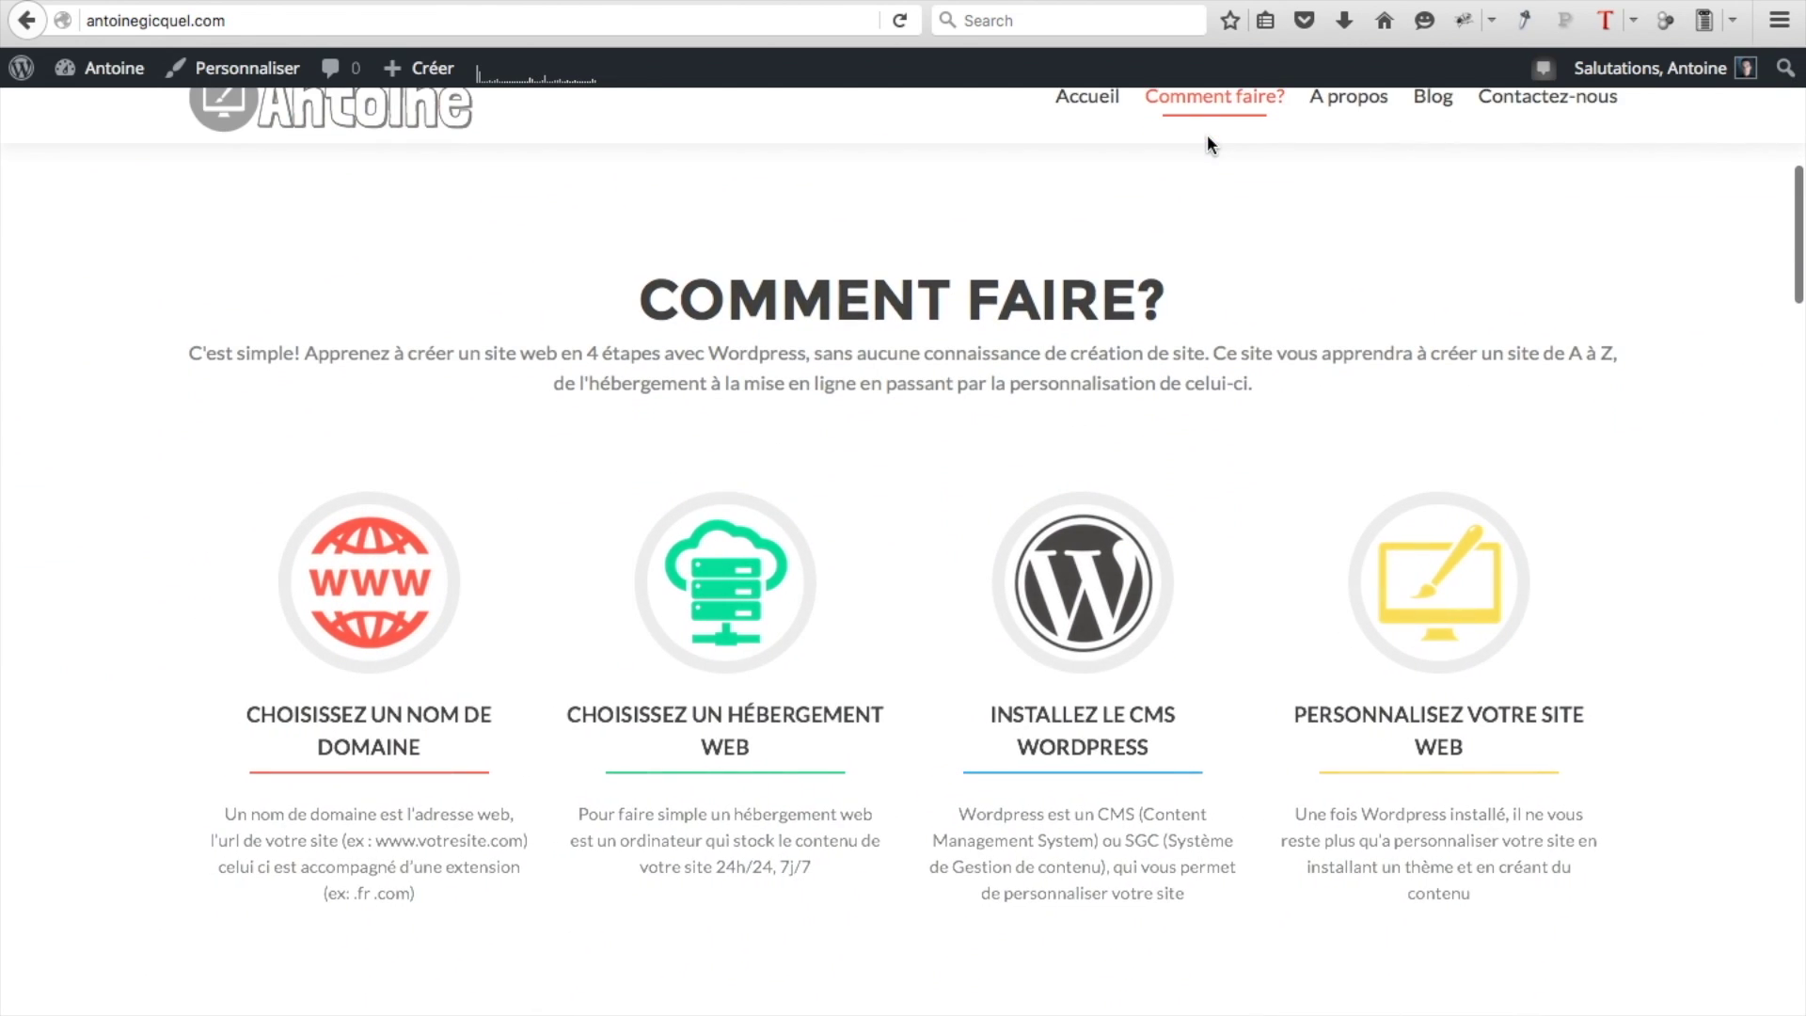
scroll(1206, 143, "up", 3)
left_click(1346, 121)
scroll(1173, 209, "up", 6)
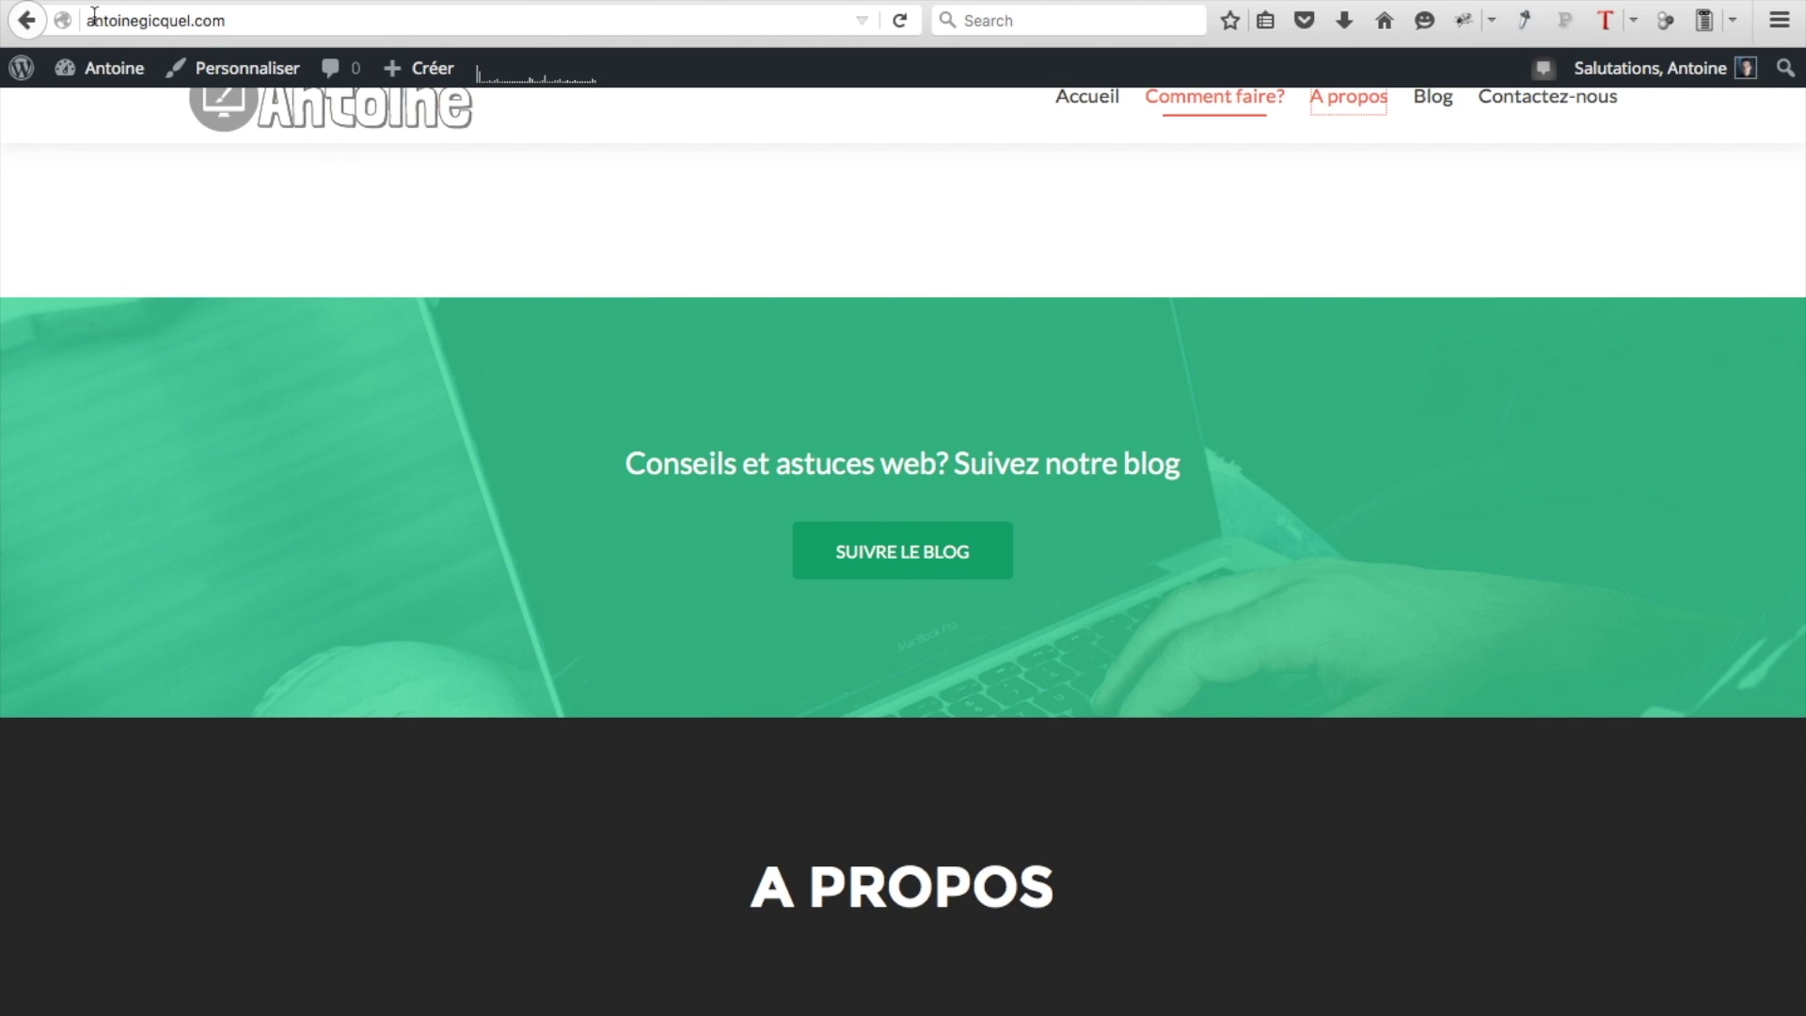
left_click(94, 68)
left_click(93, 22)
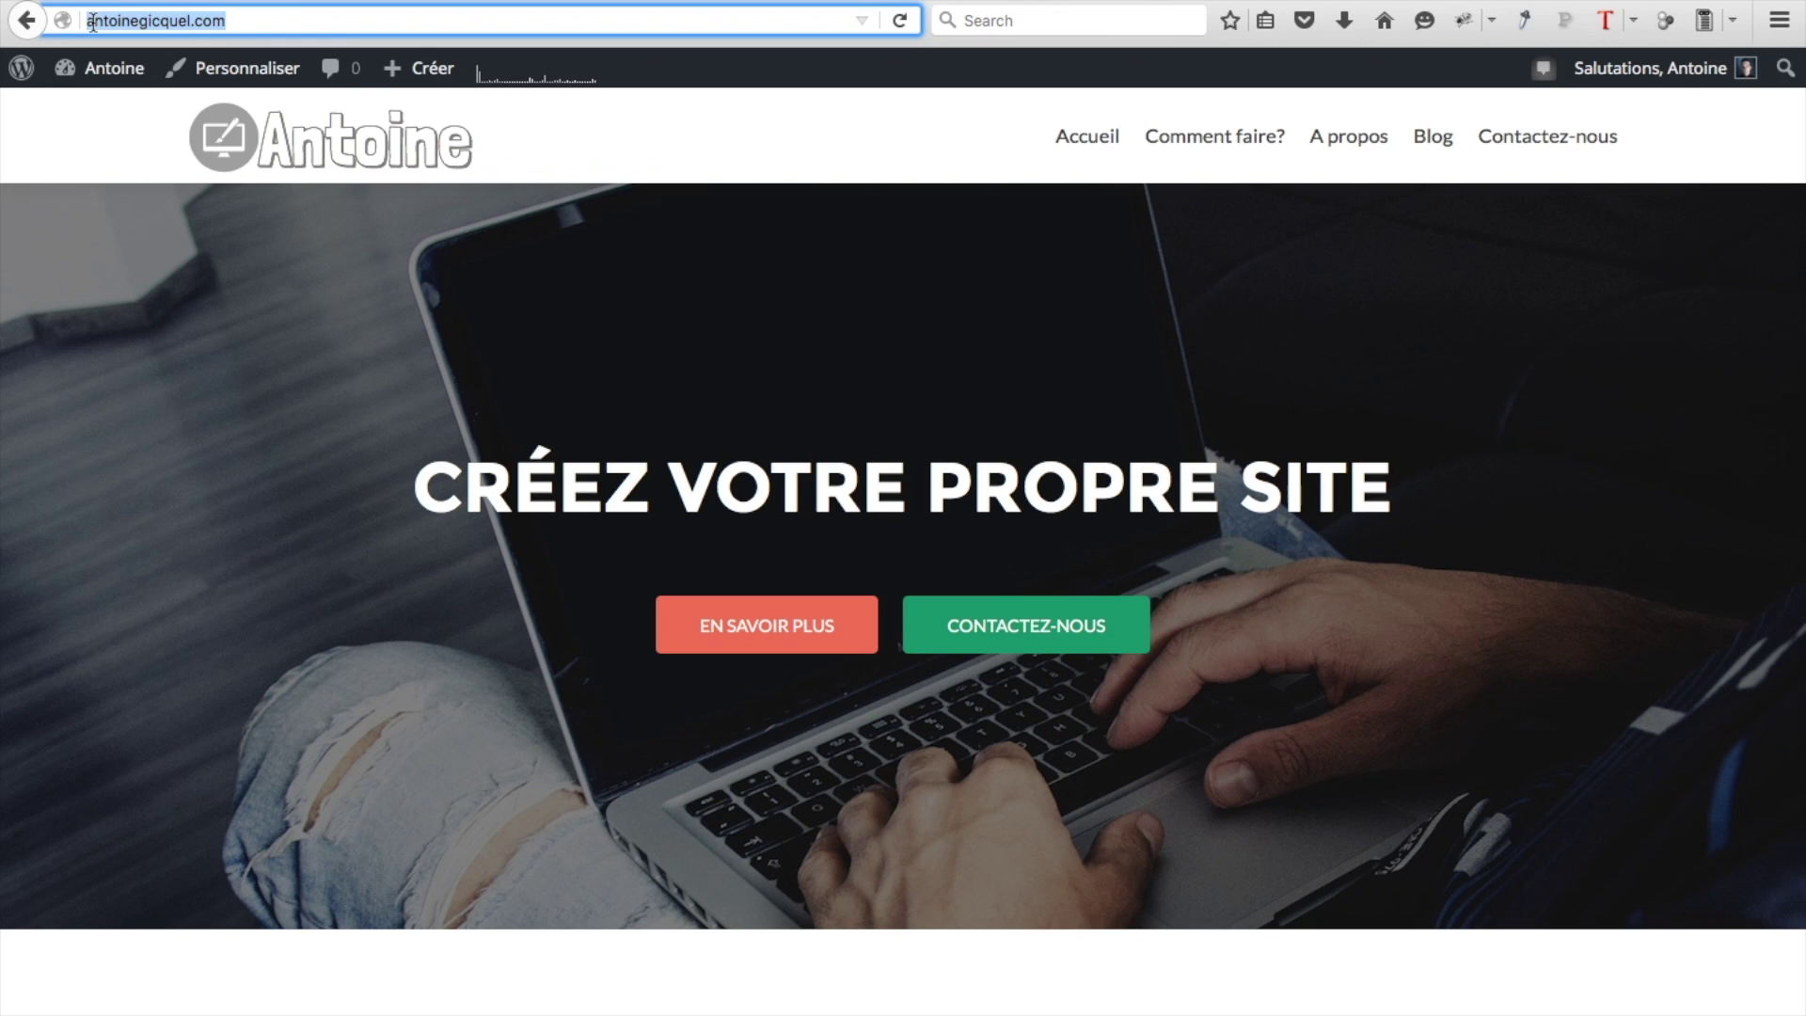
mouse_move(118, 81)
left_click(92, 220)
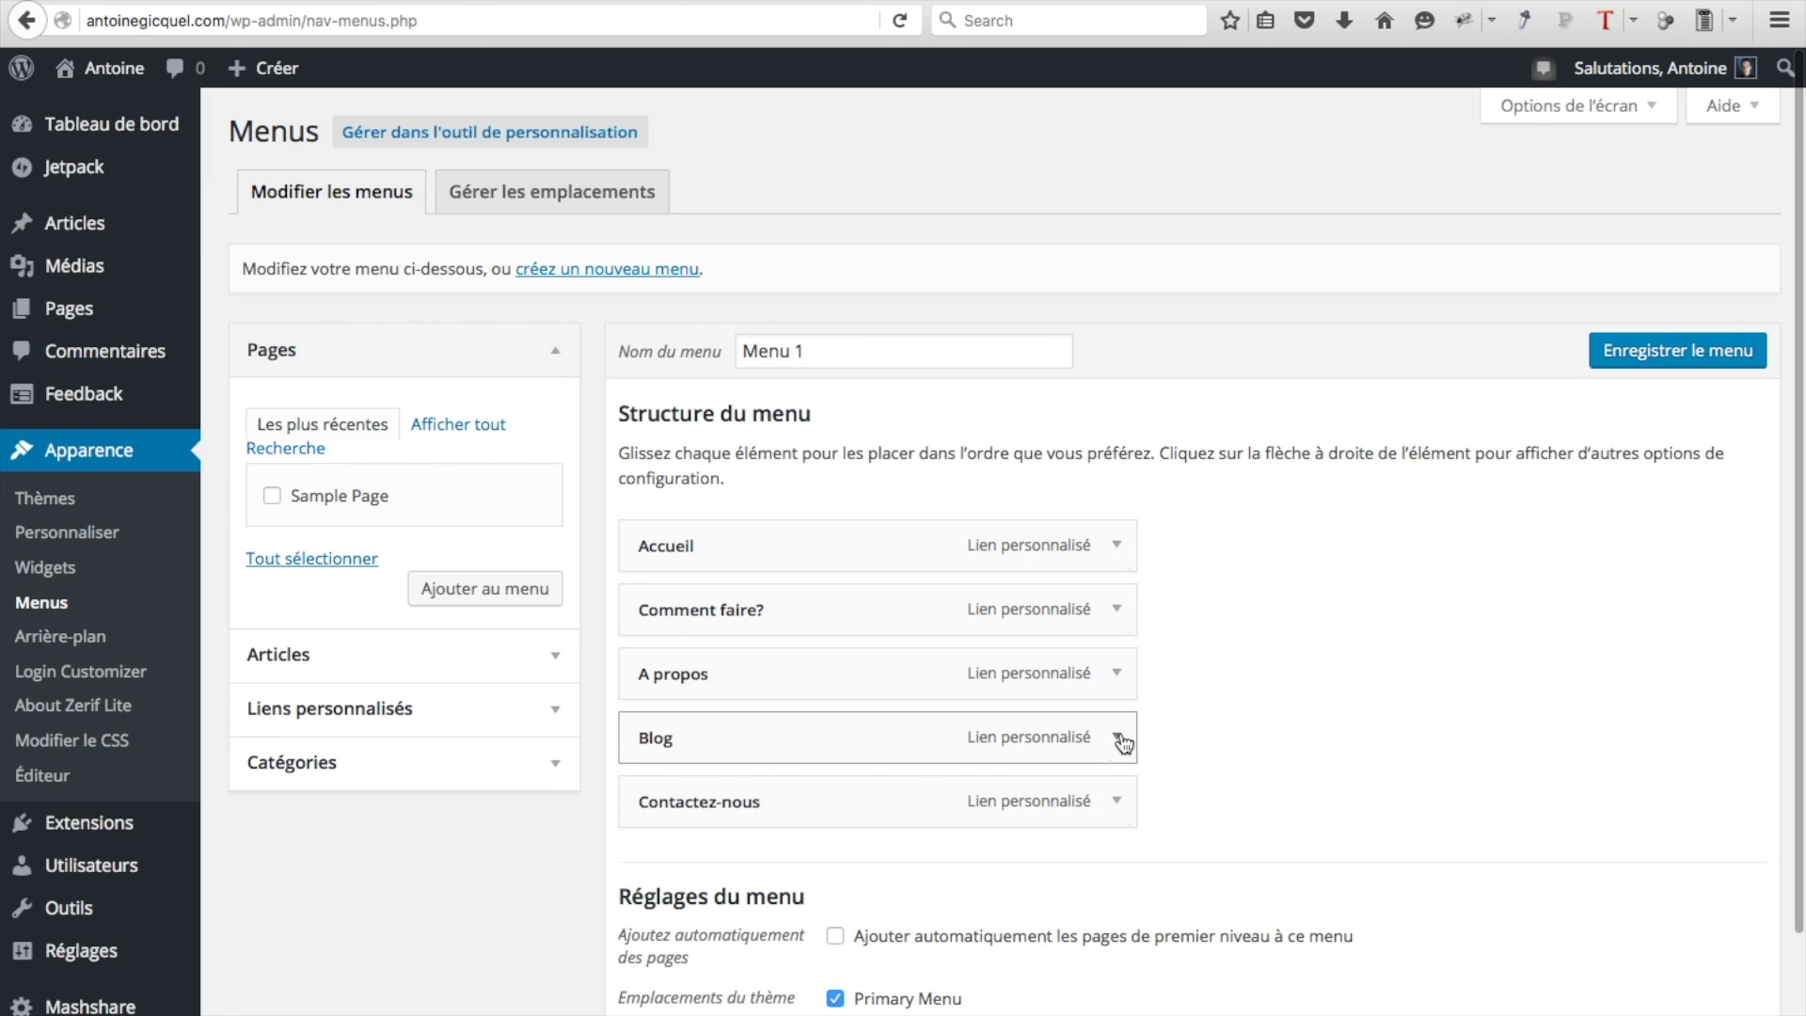
left_click(1118, 737)
left_click(713, 898)
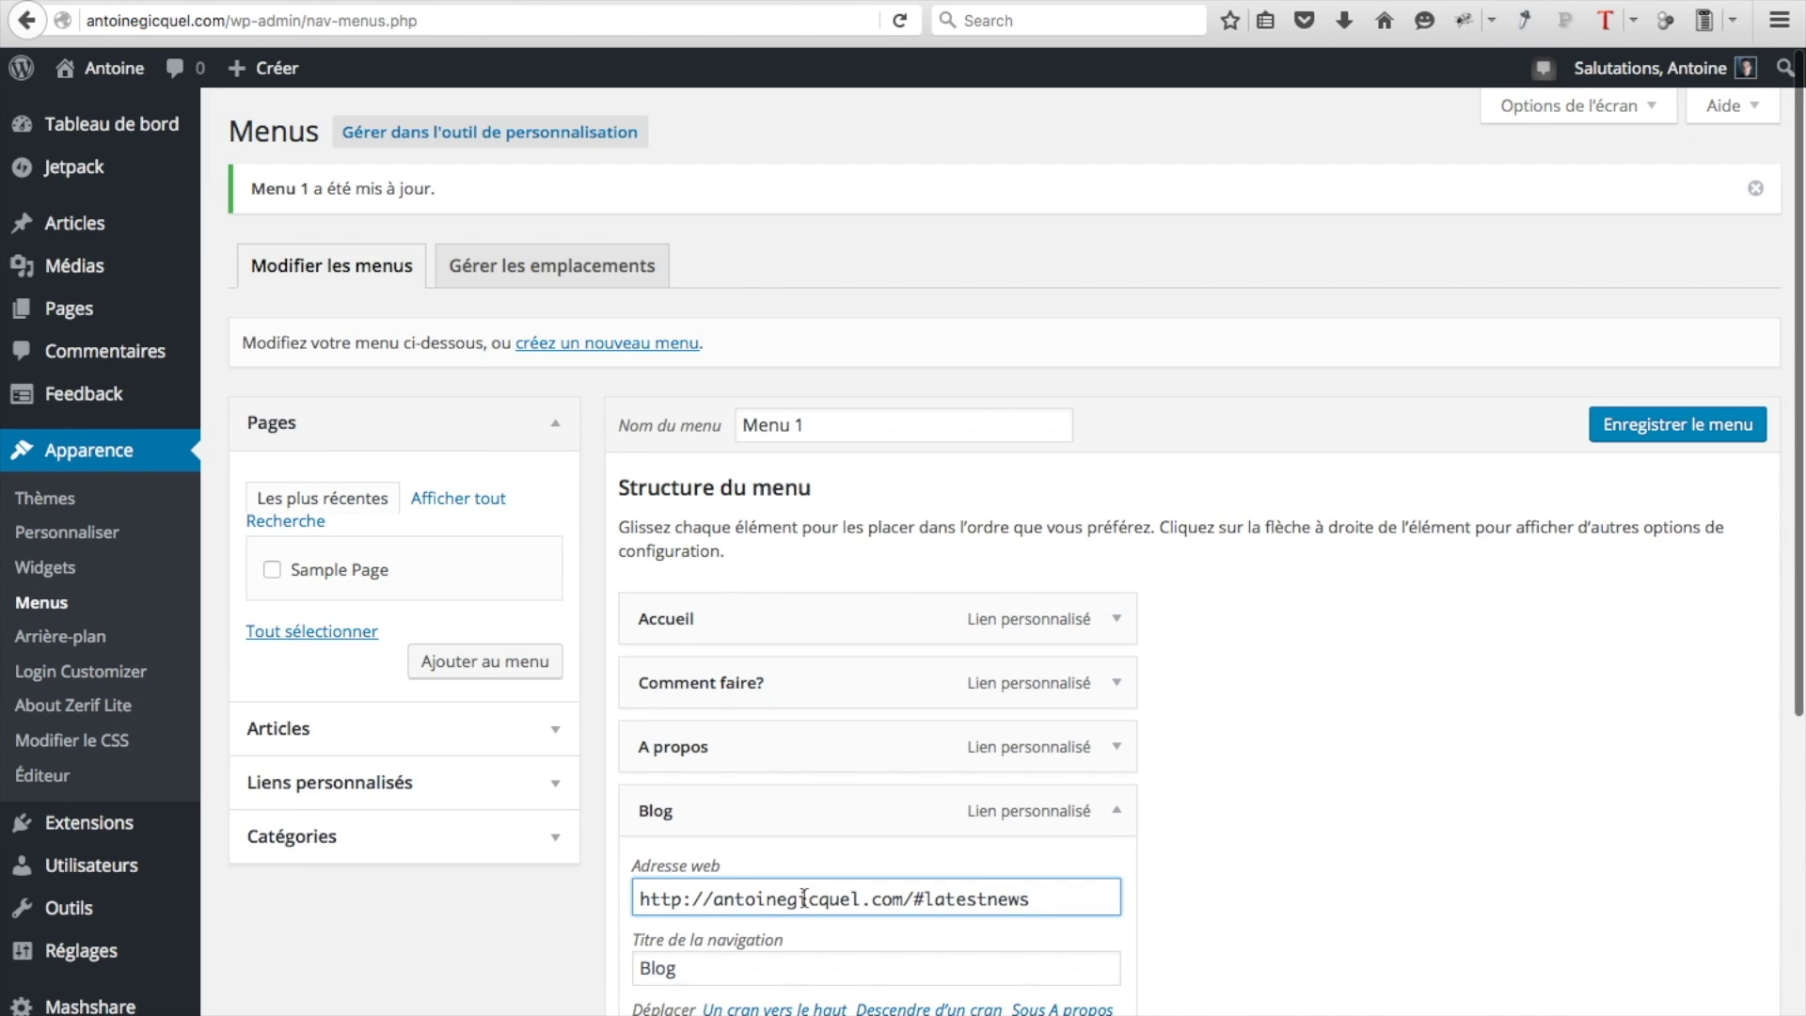
type("www")
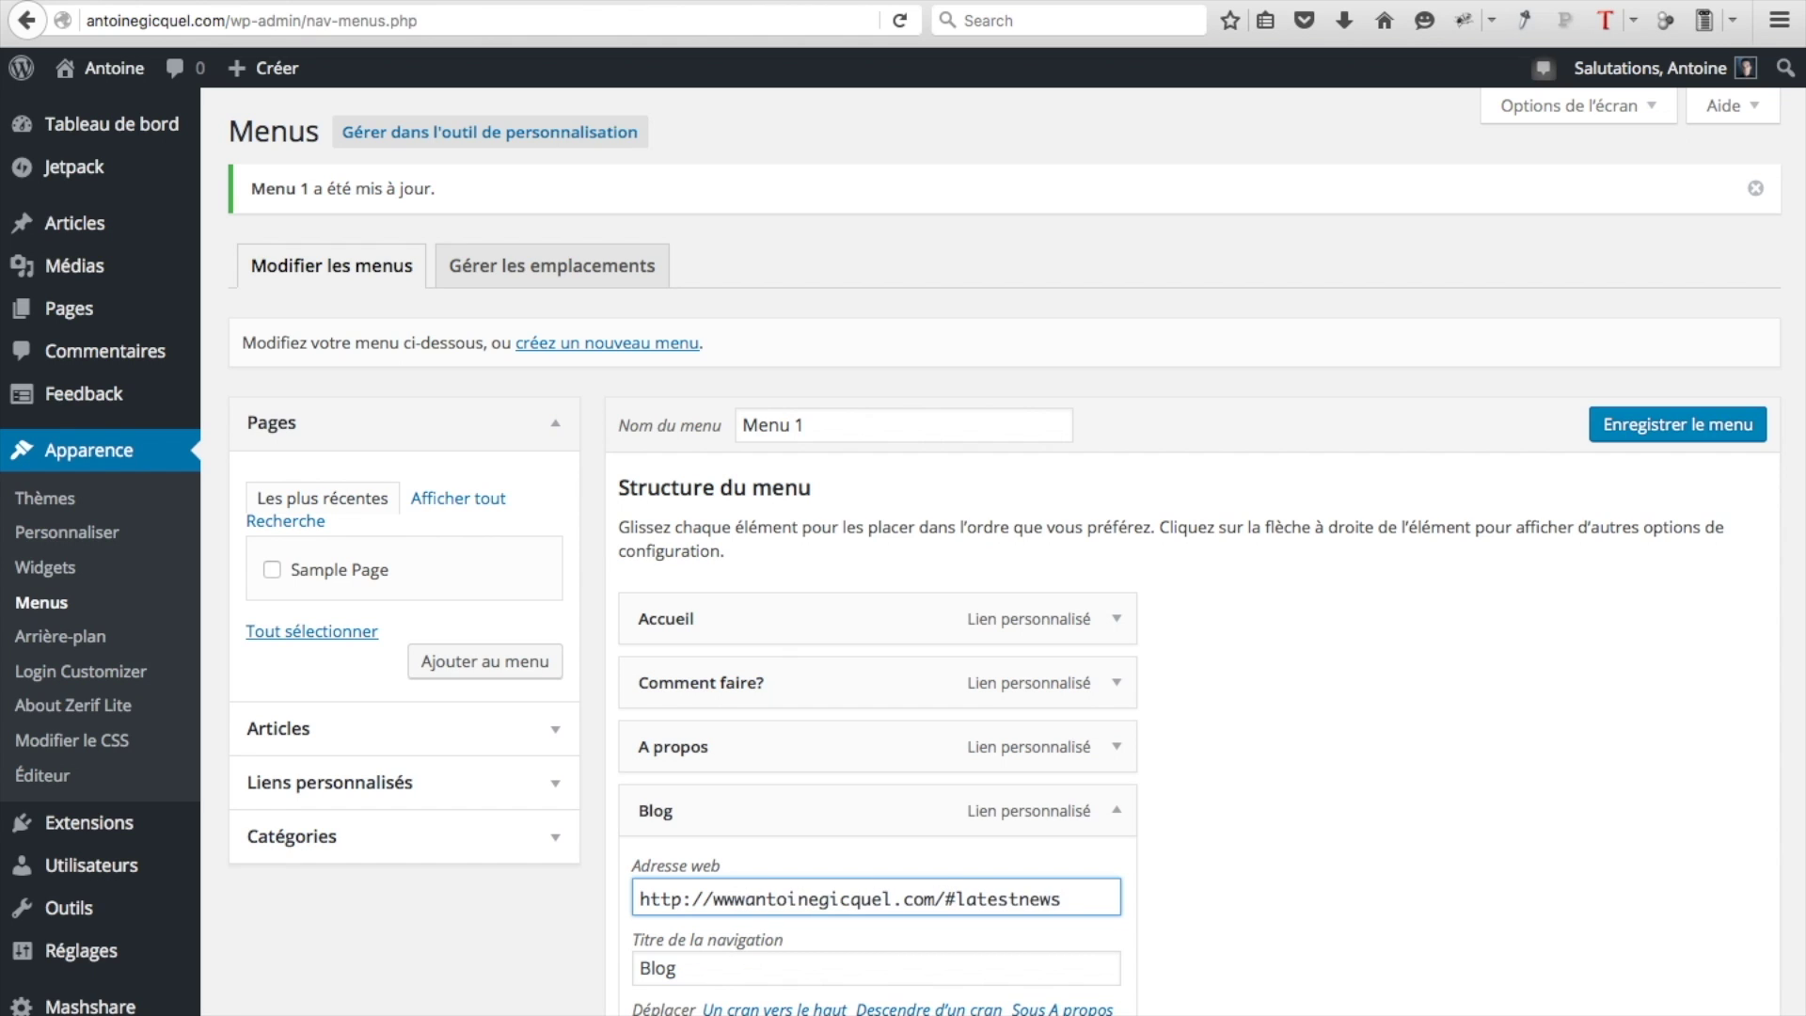
type(".")
left_click(1615, 433)
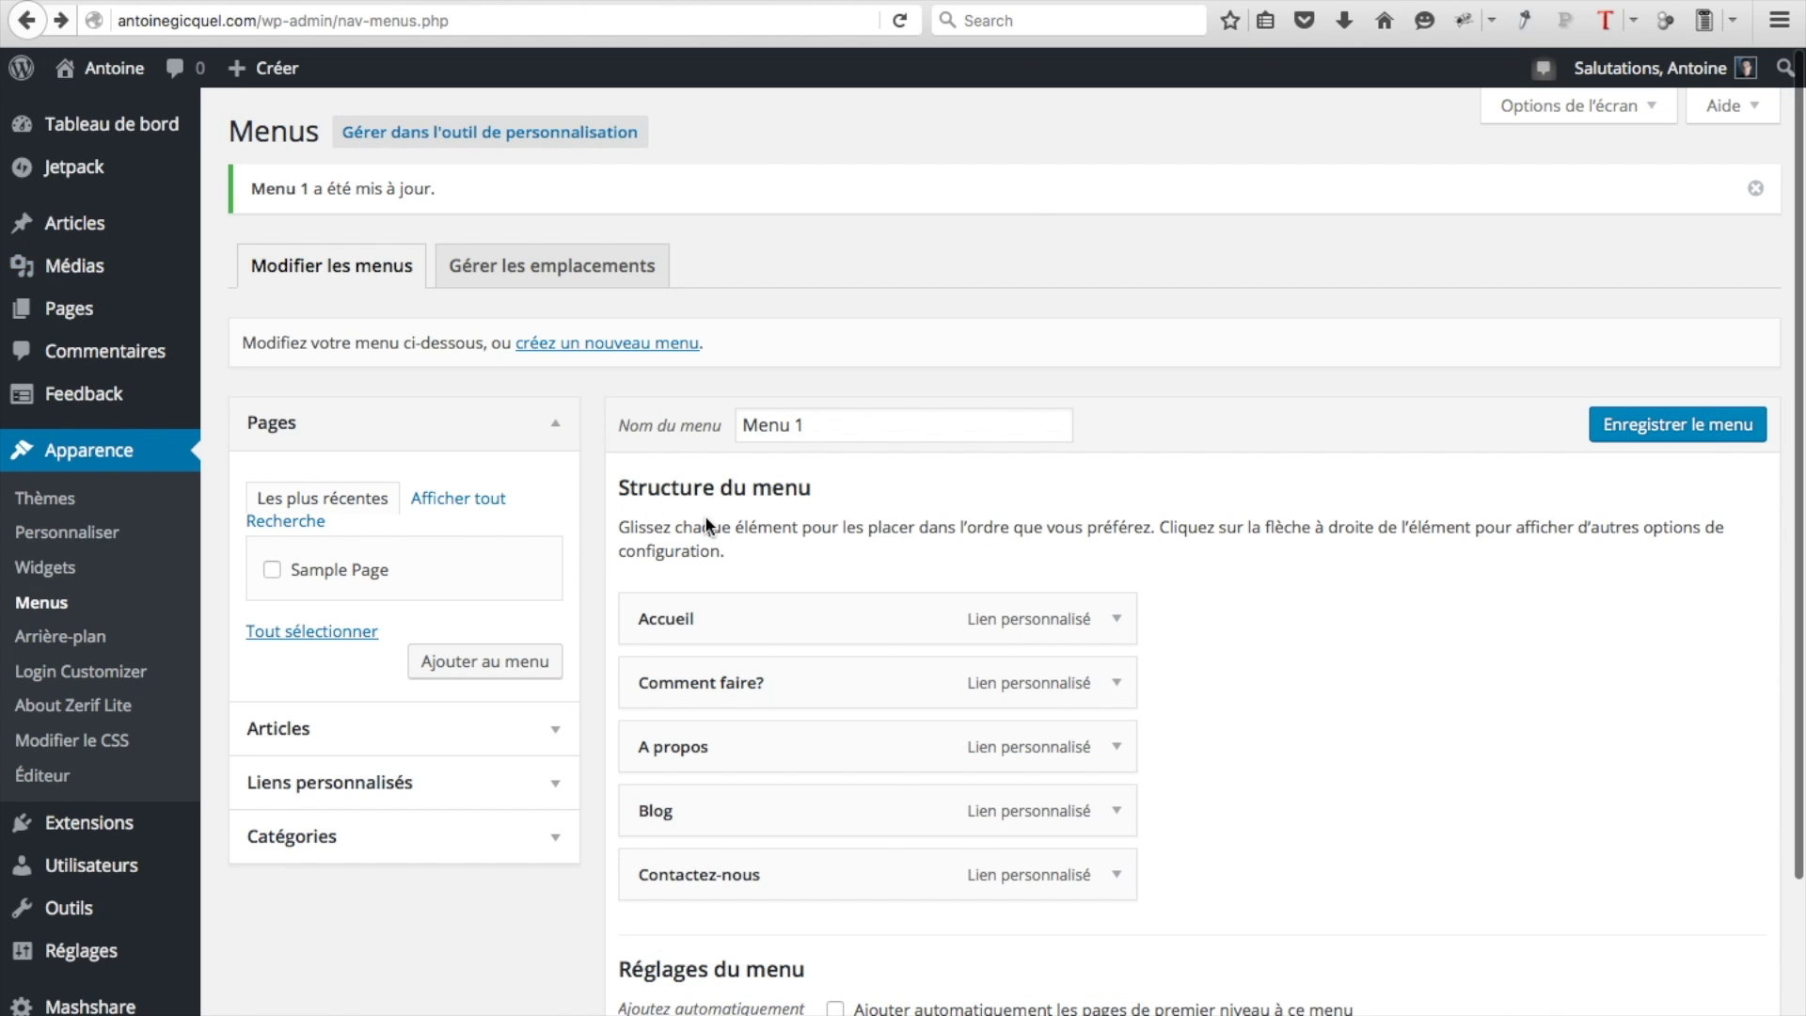
Verify on the live site that the Blog link opens the Notre Blog section
mouse_move(109, 70)
left_click(111, 115)
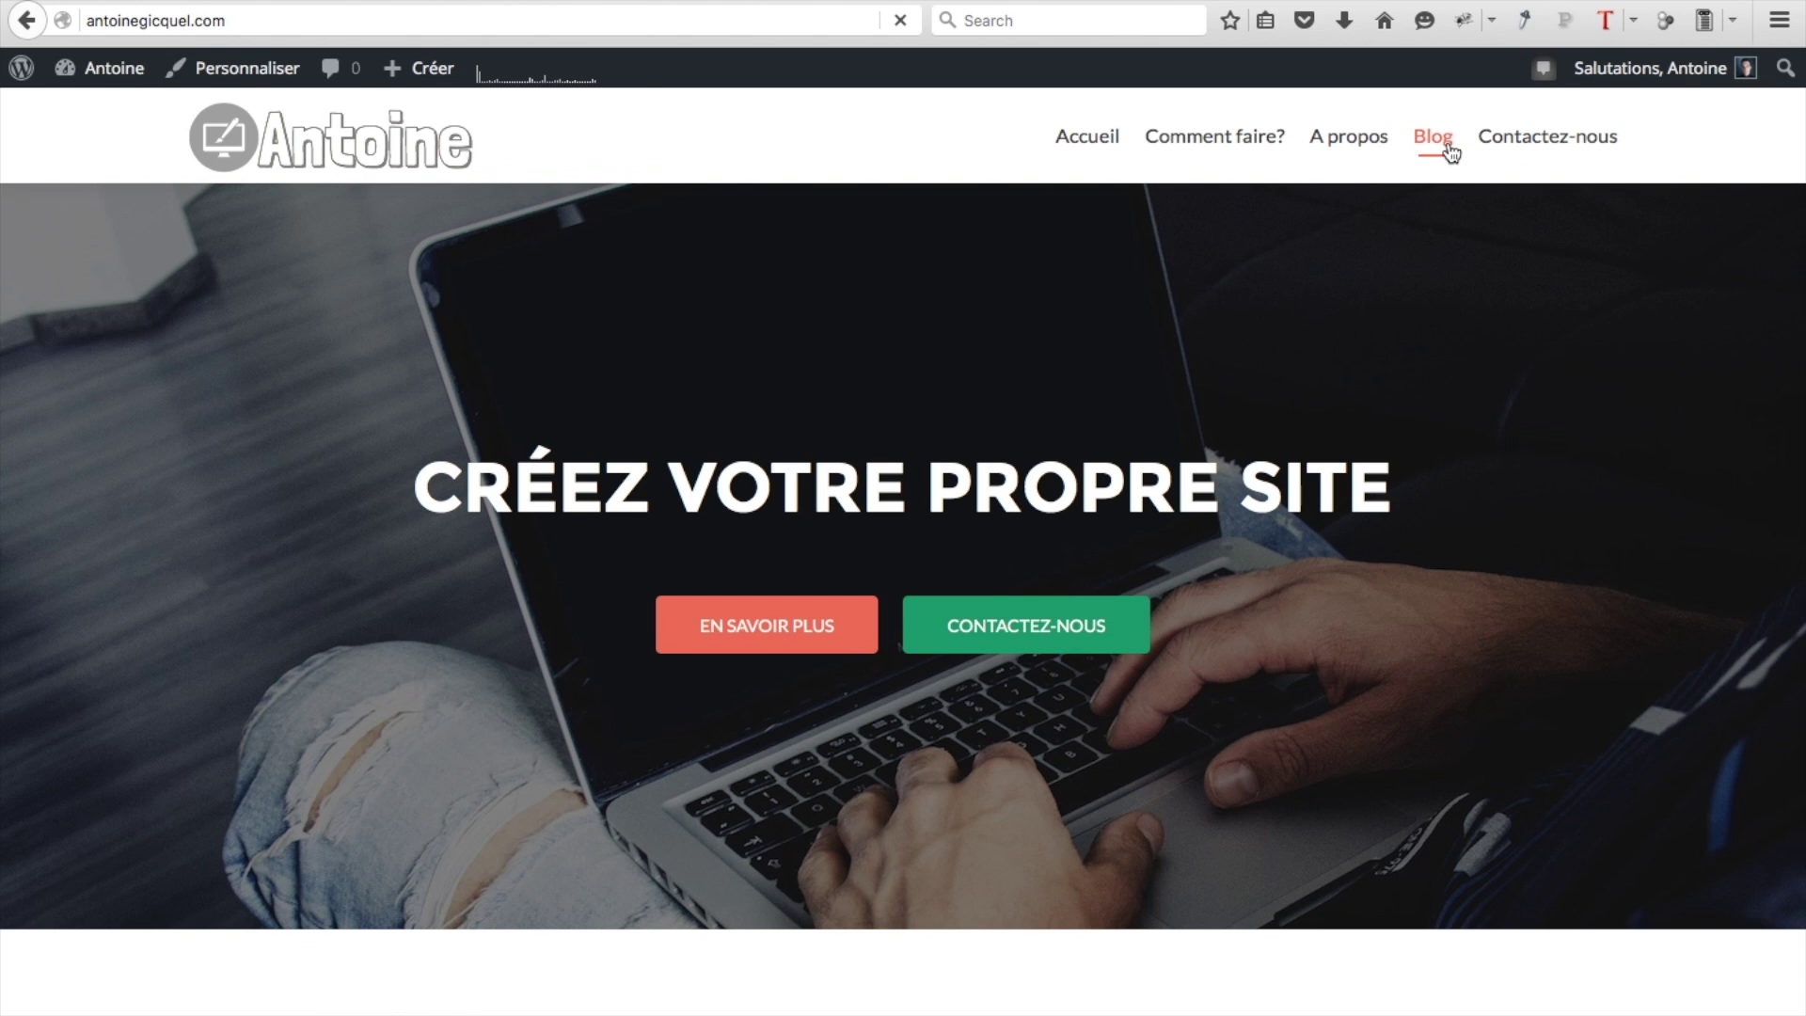
left_click(1429, 135)
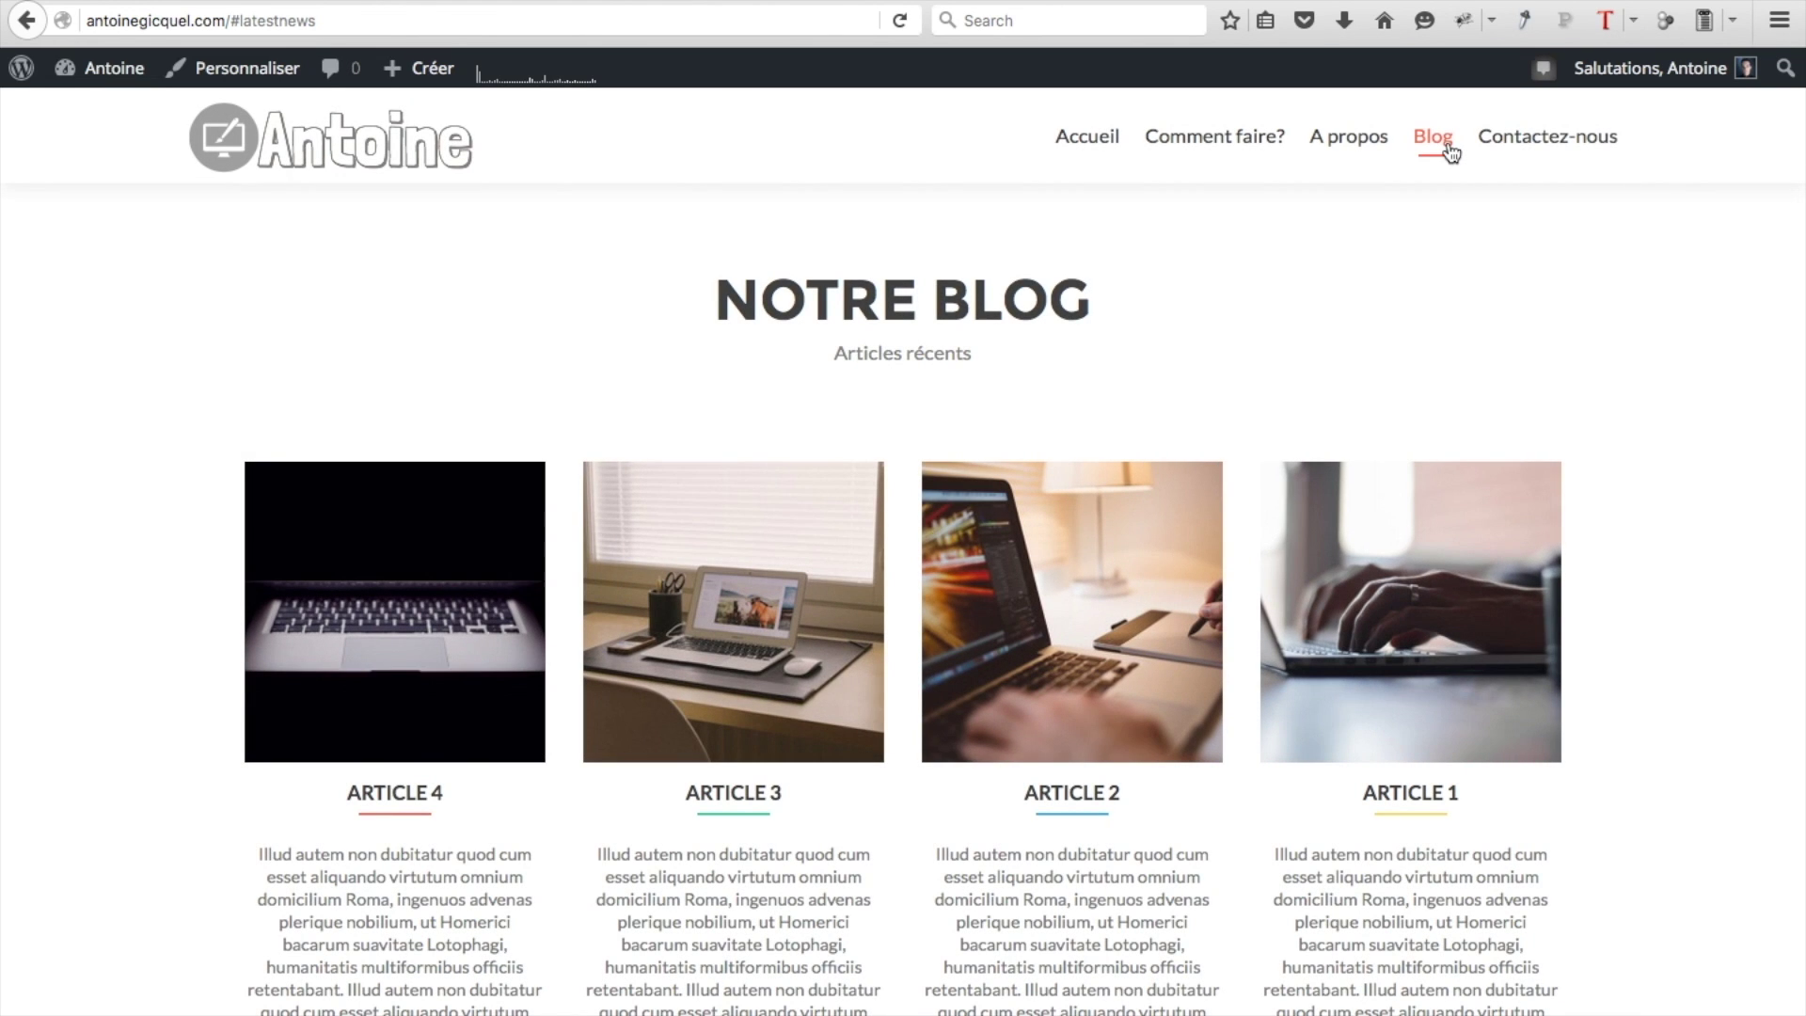
left_click(1449, 149)
mouse_move(95, 85)
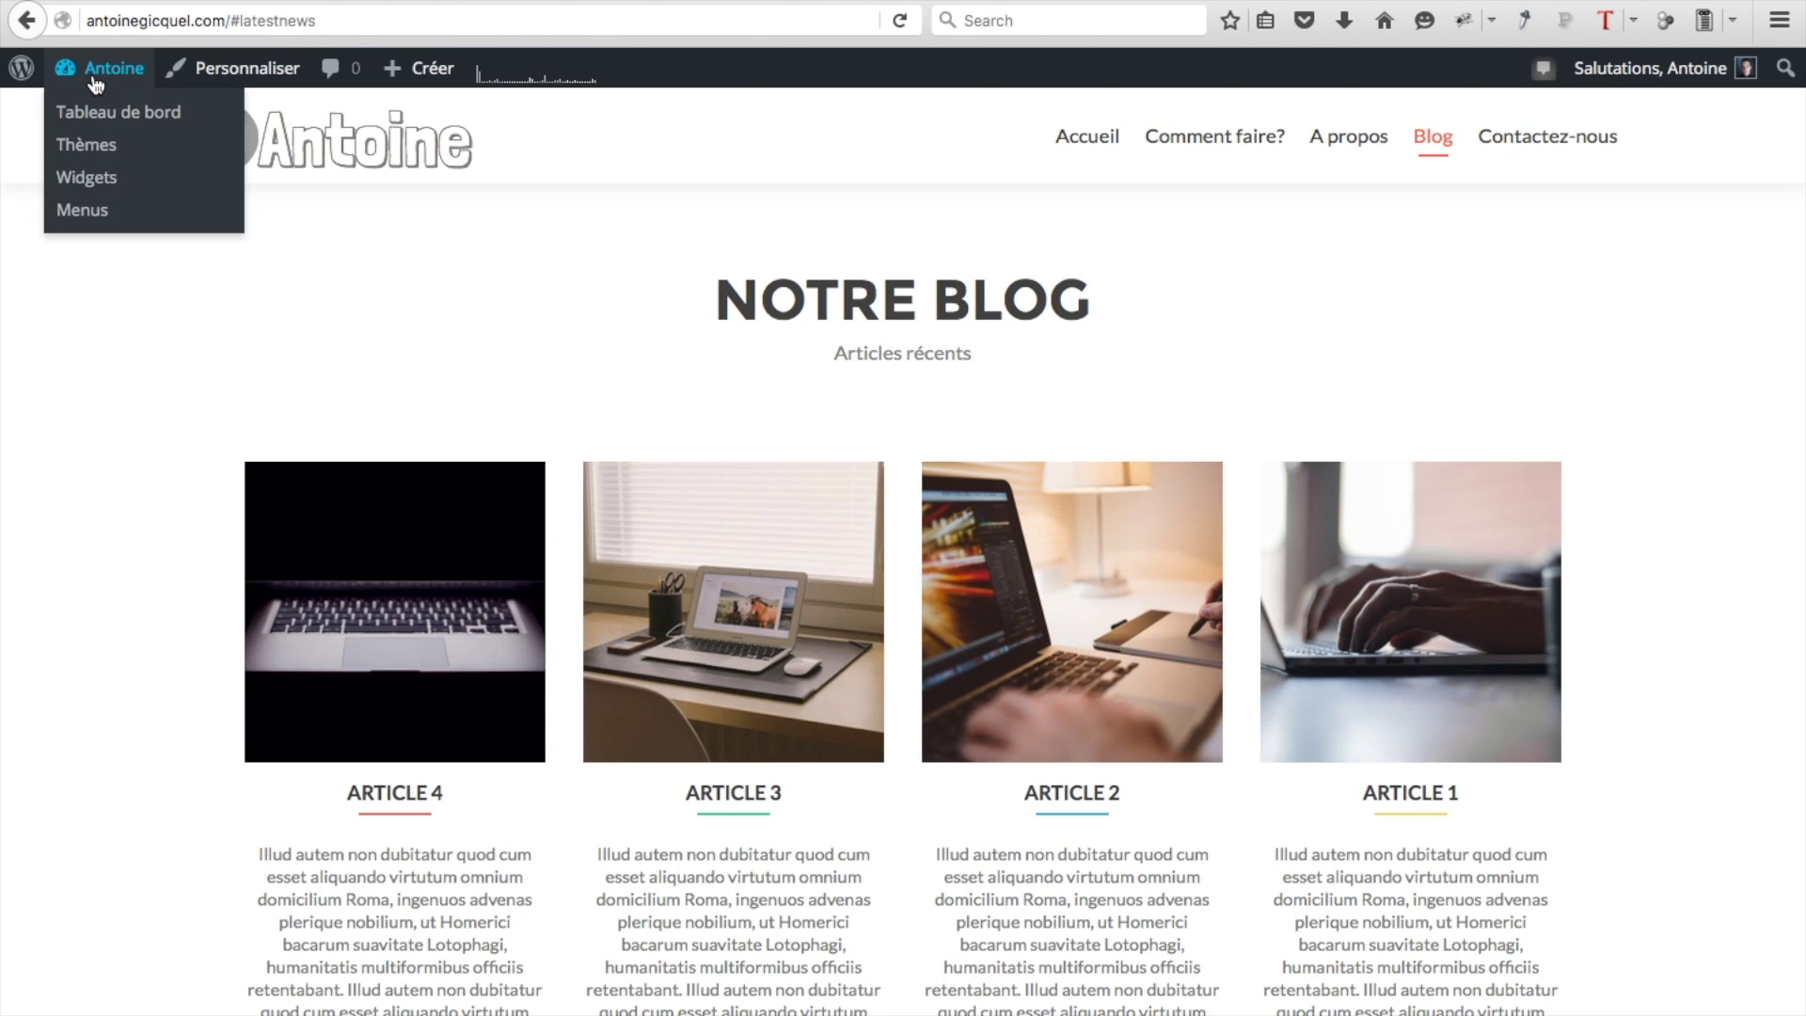
left_click(102, 117)
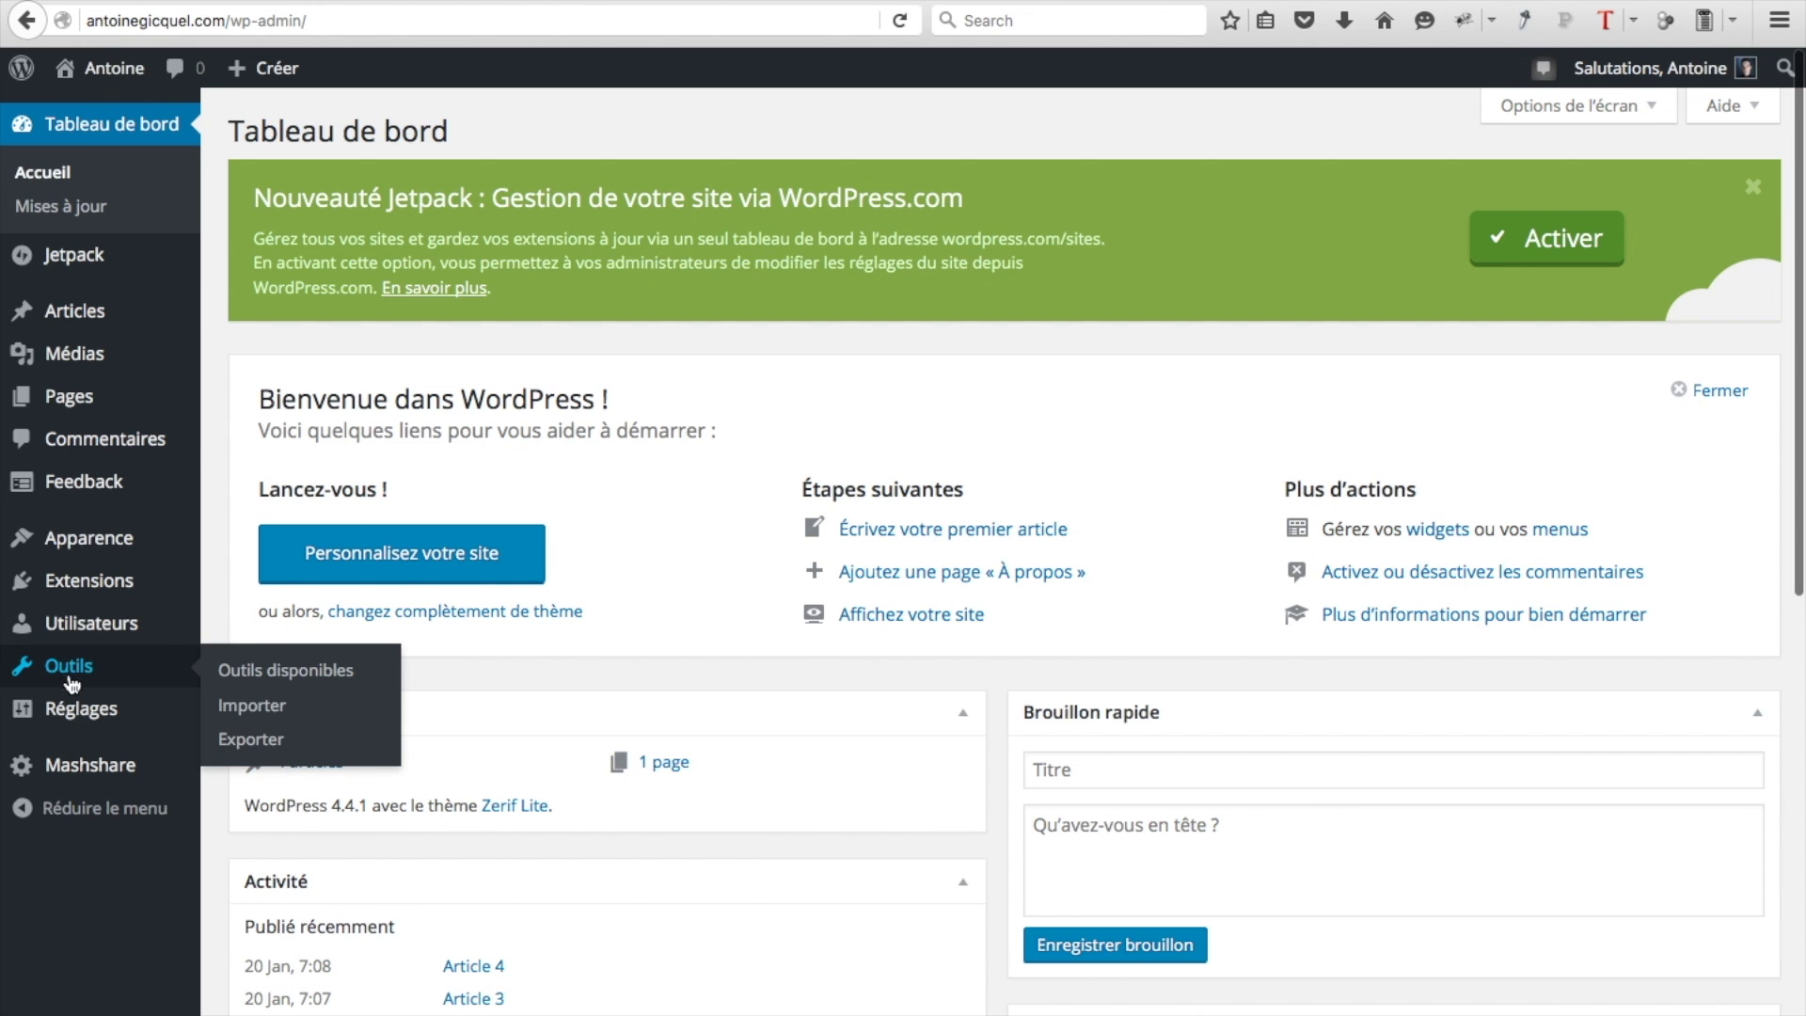
Check the site addresses in Réglages > Général, then return to the homepage
mouse_move(63, 715)
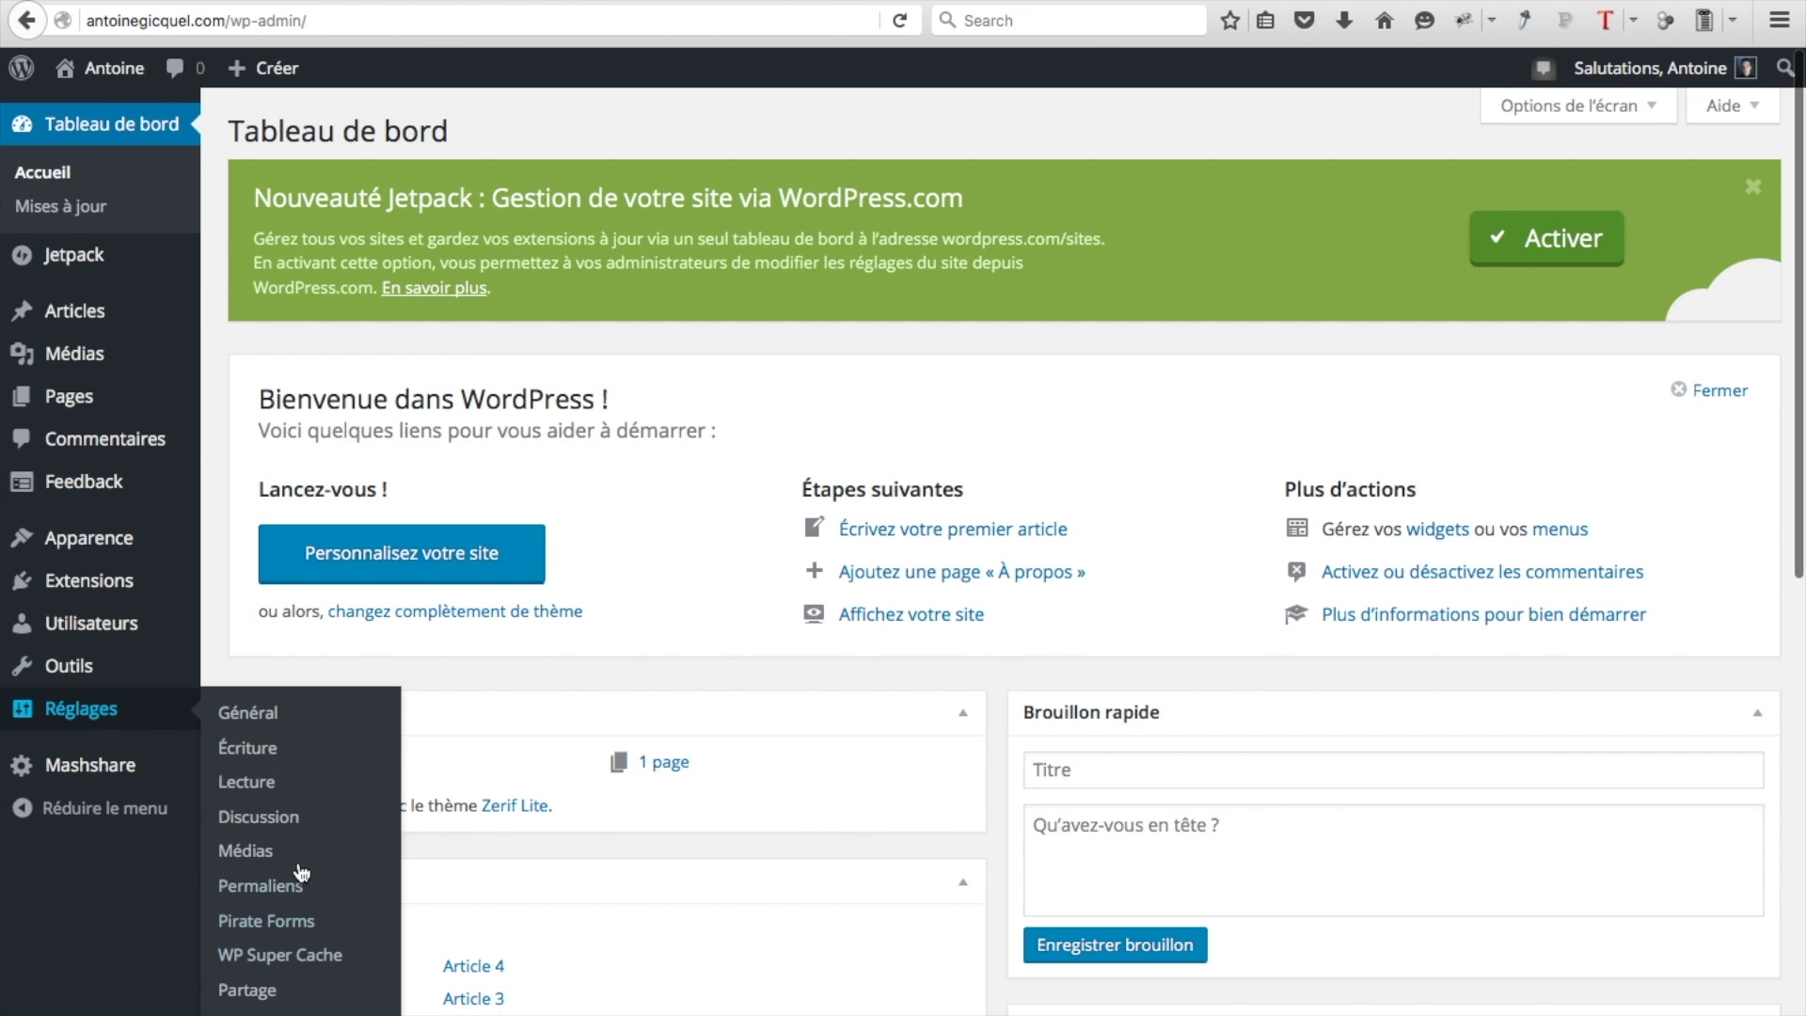
left_click(278, 717)
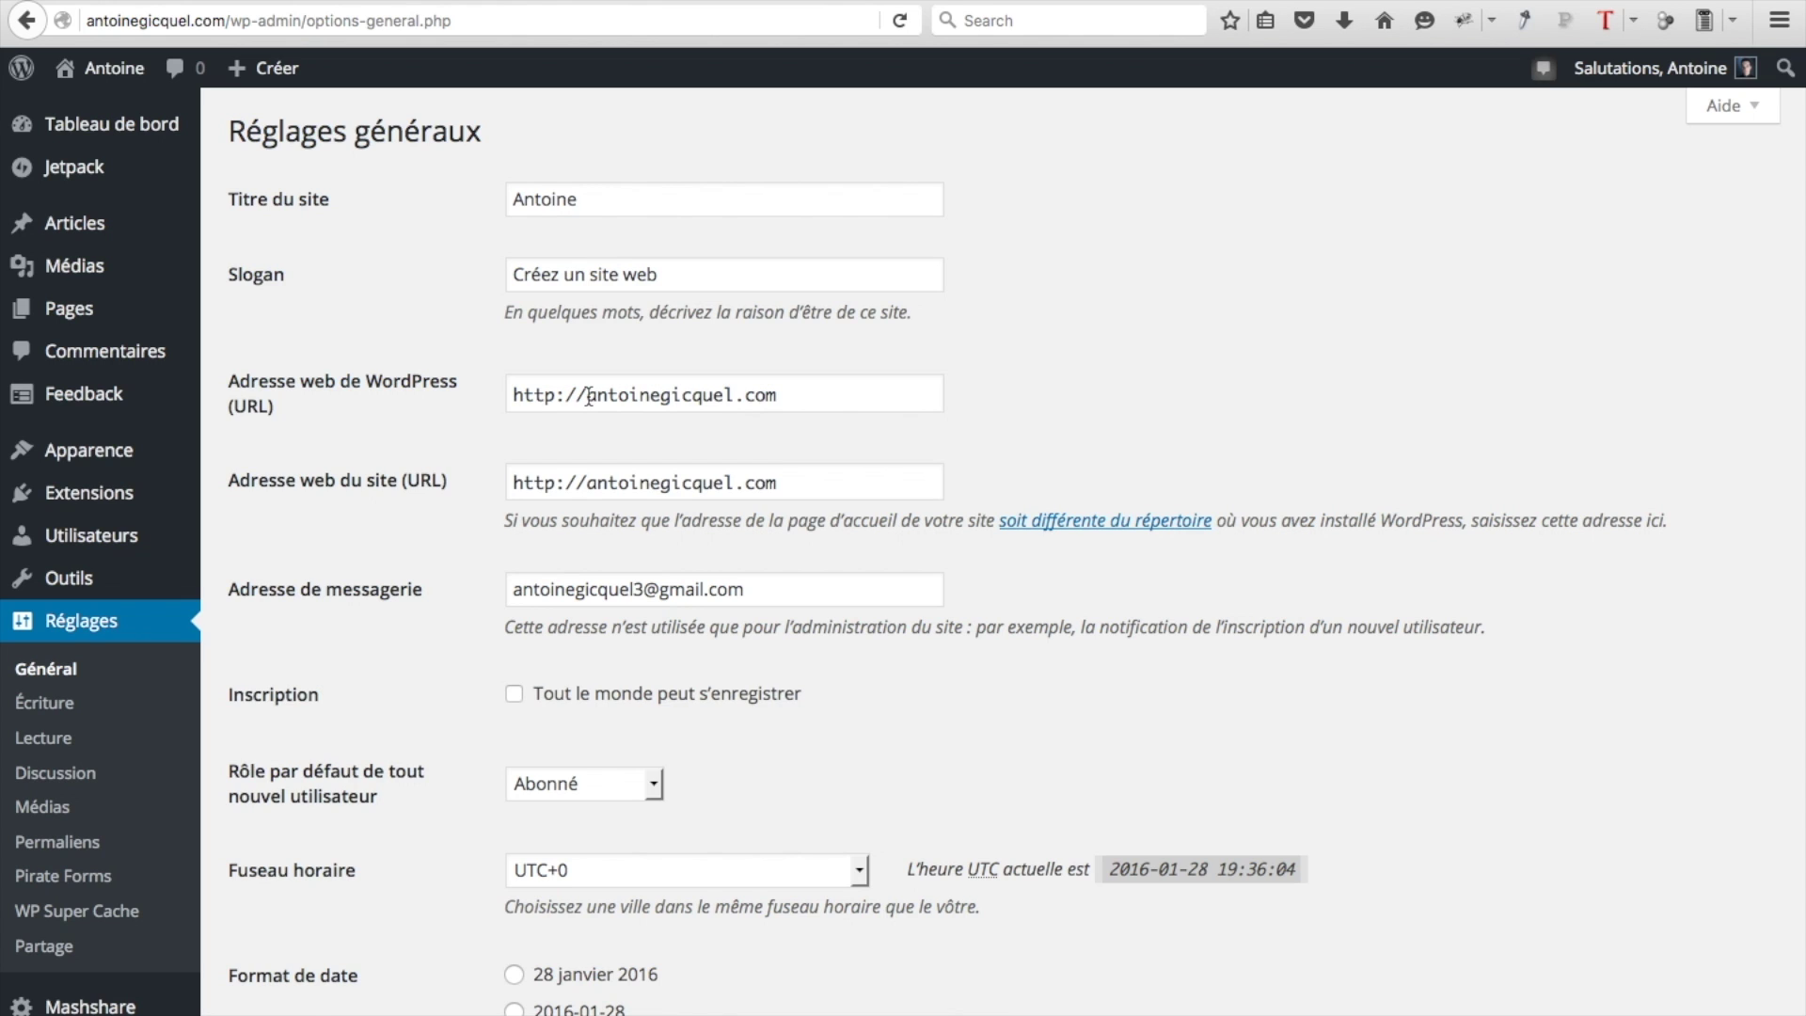
left_click(114, 68)
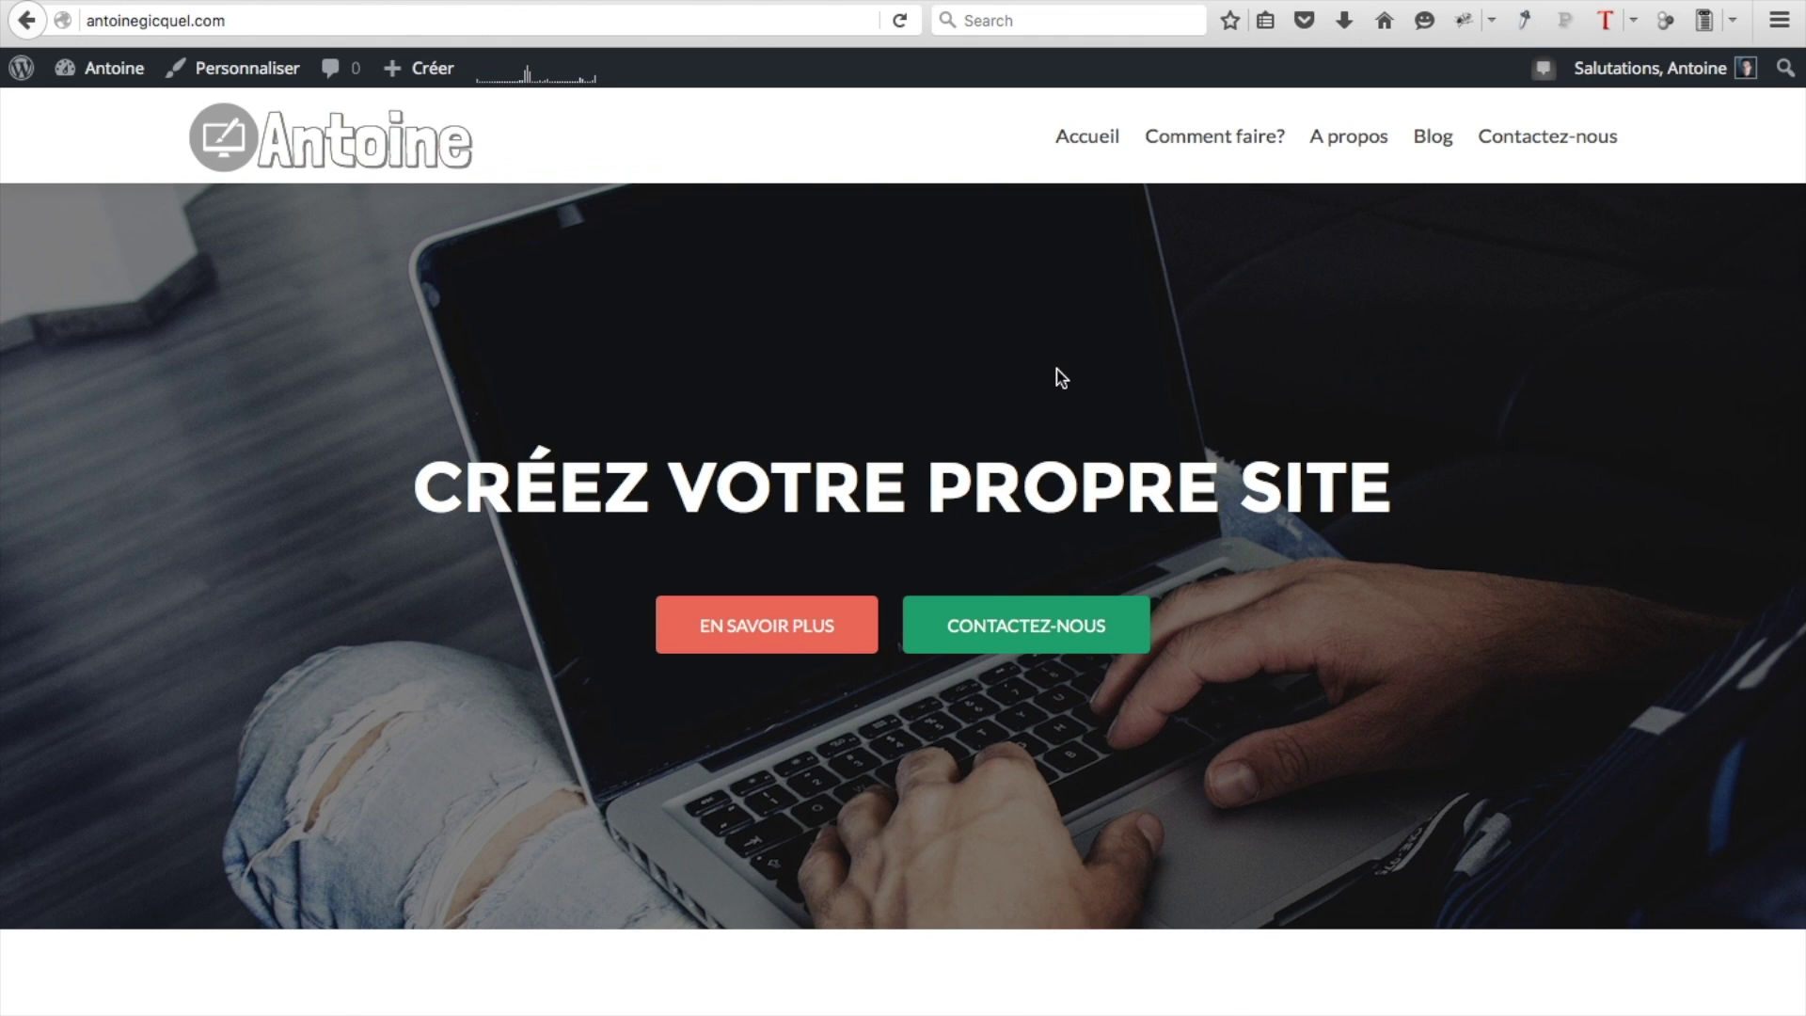
Browse the homepage via Accueil, Contactez-nous and Blog, then open the Article 1 post
scroll(1061, 378, "down", 20)
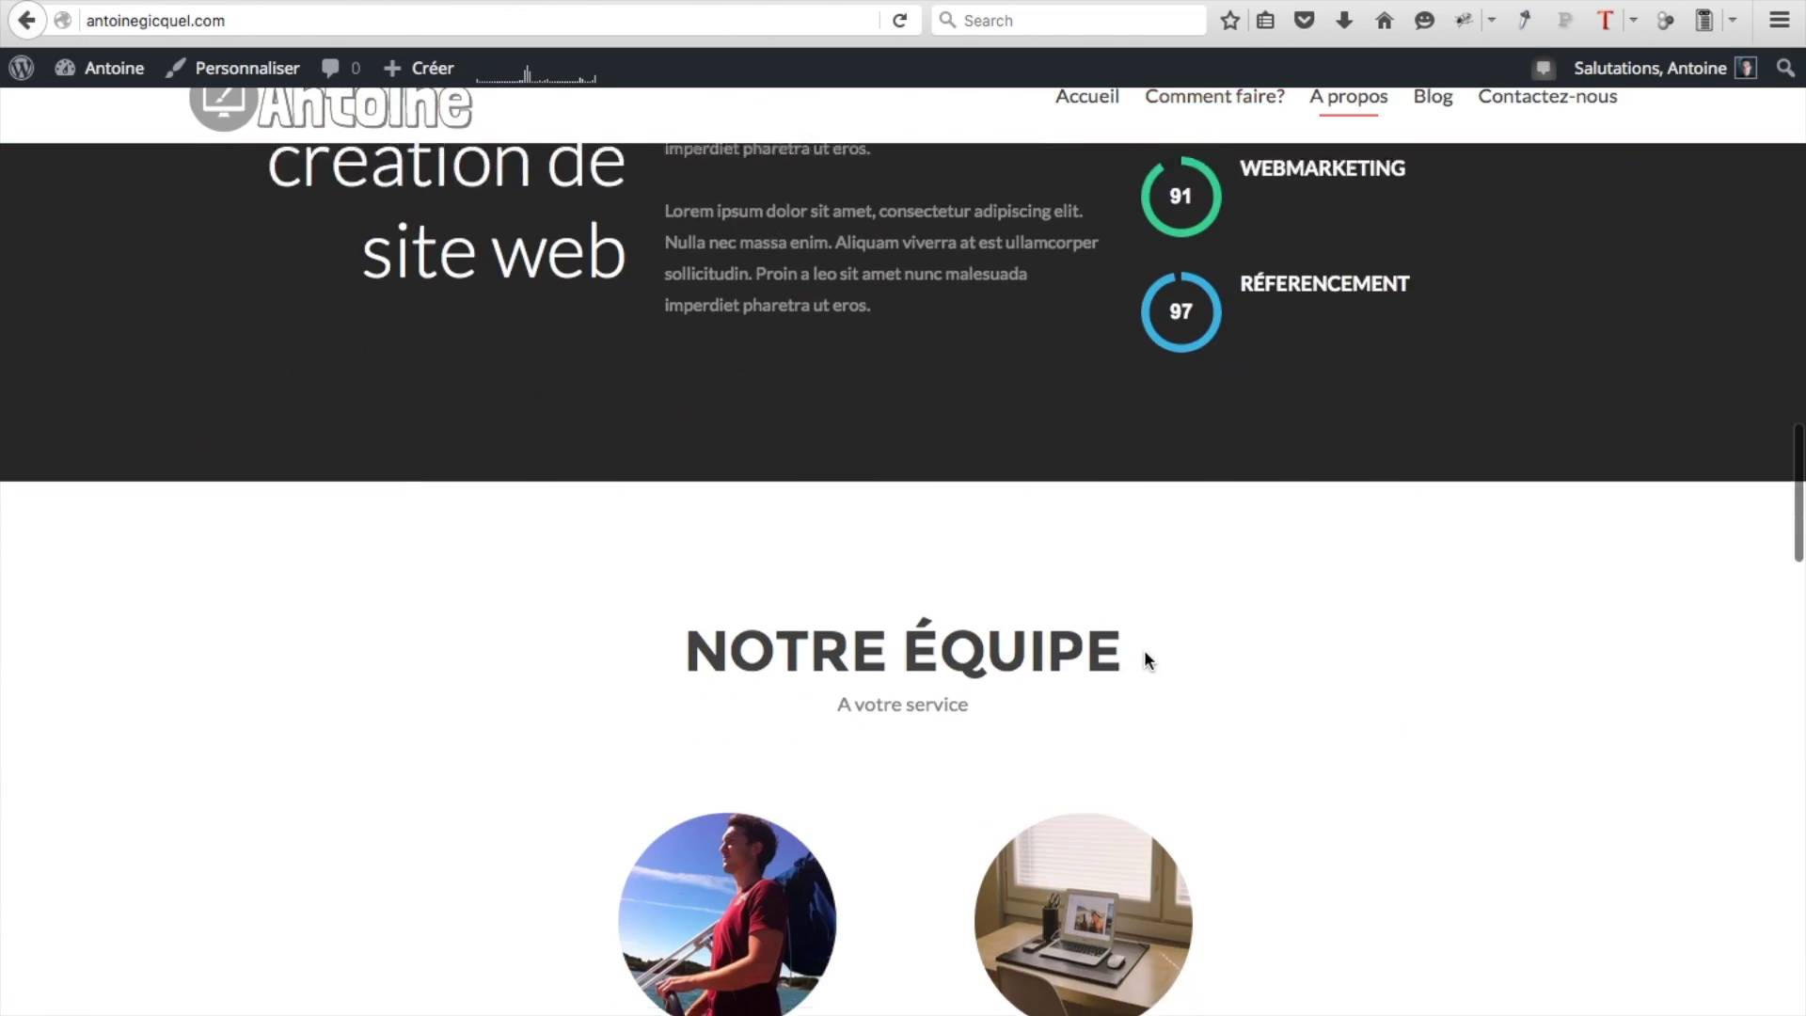
scroll(1144, 649, "down", 10)
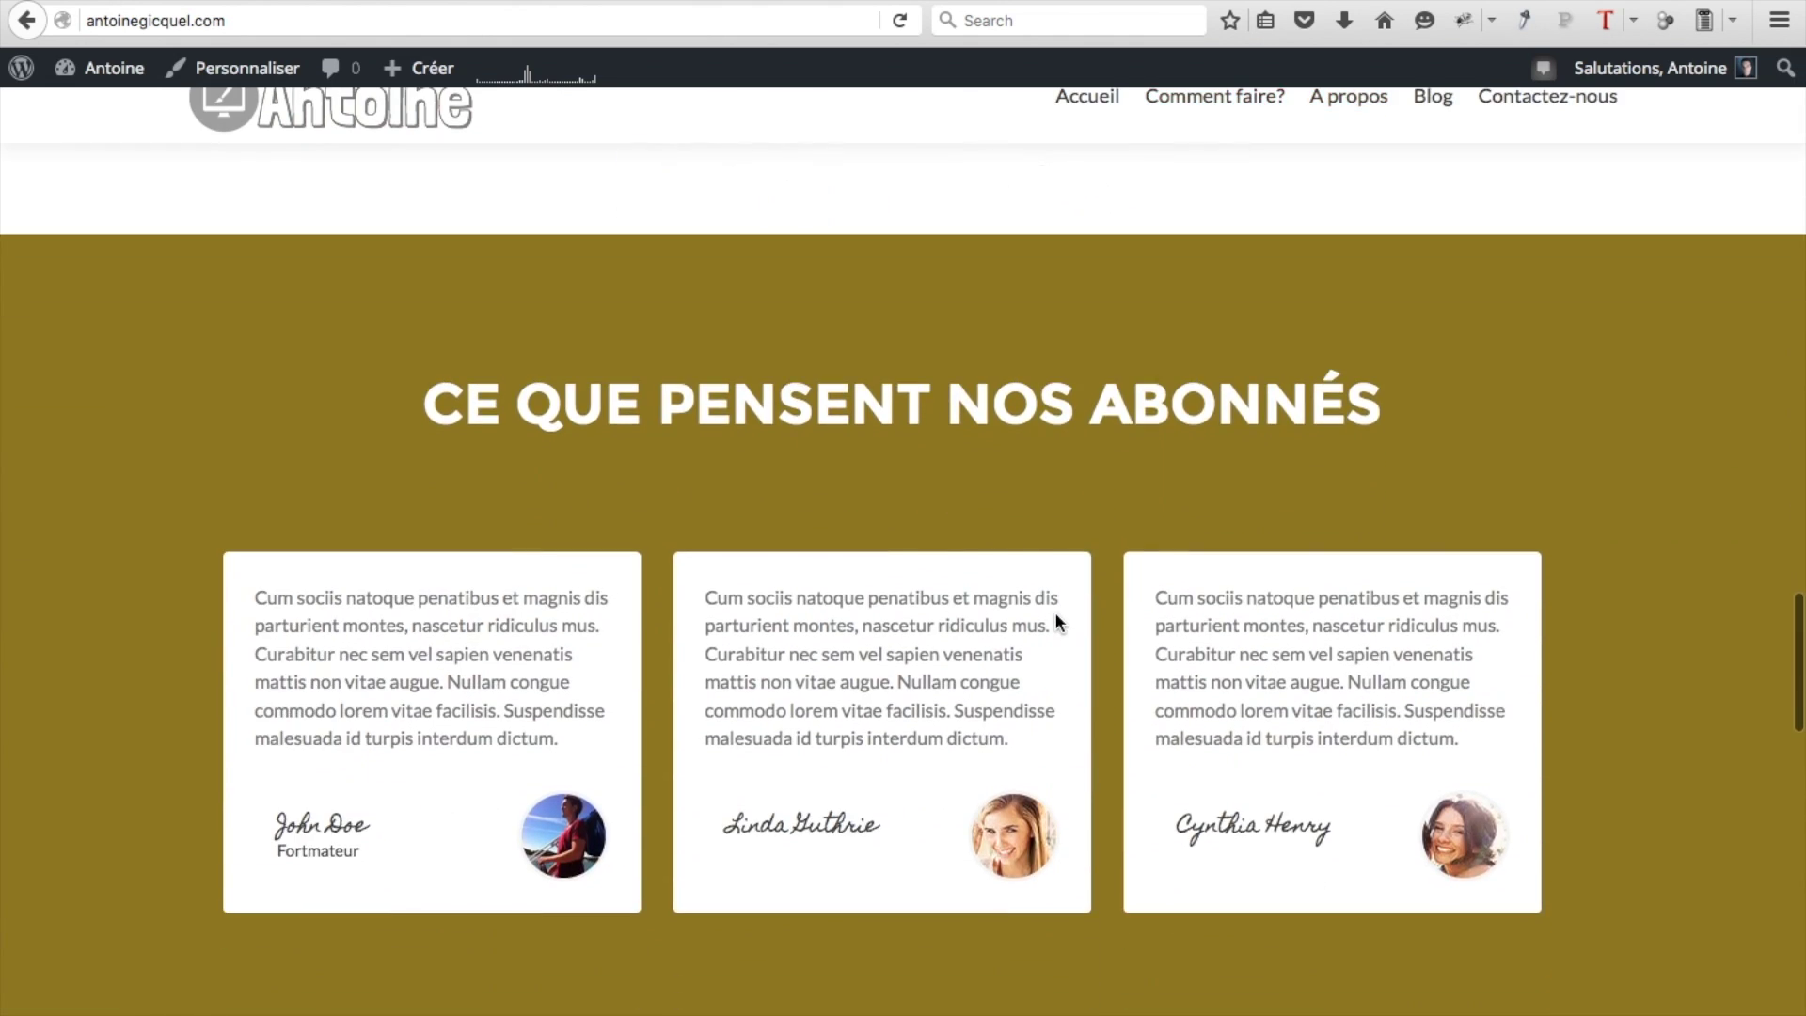
scroll(912, 447, "up", 20)
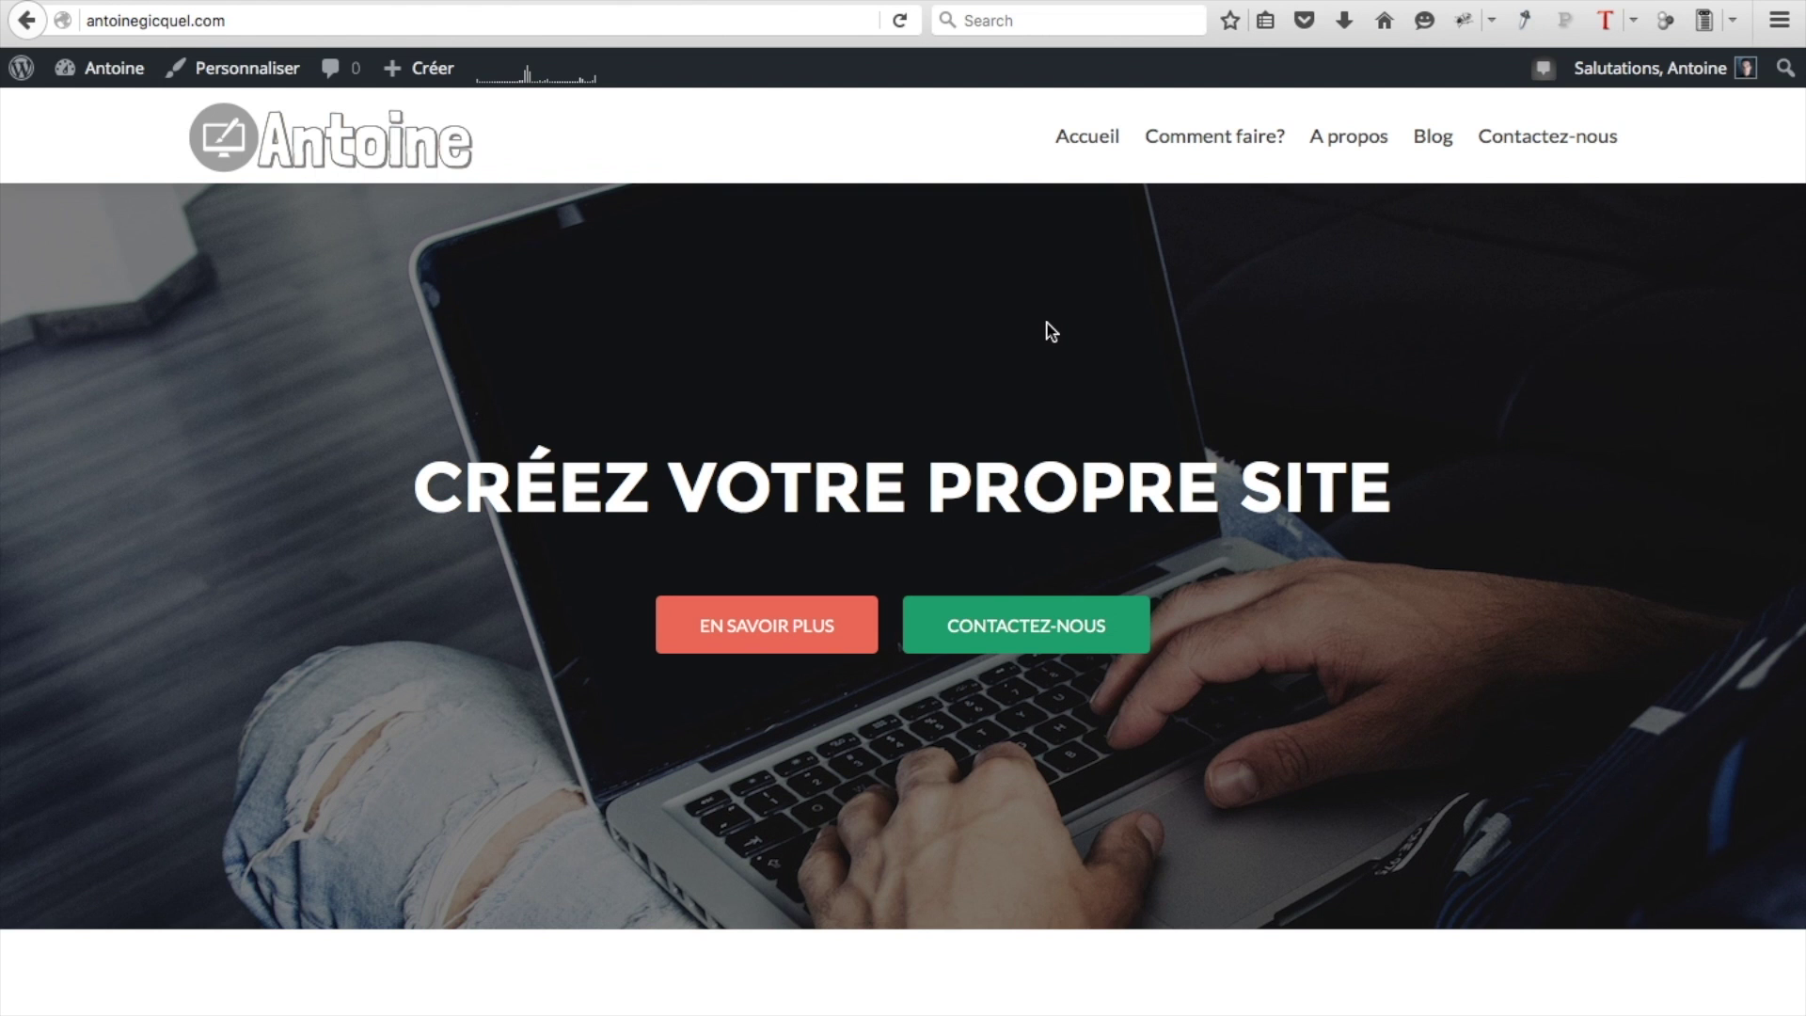
scroll(931, 376, "down", 8)
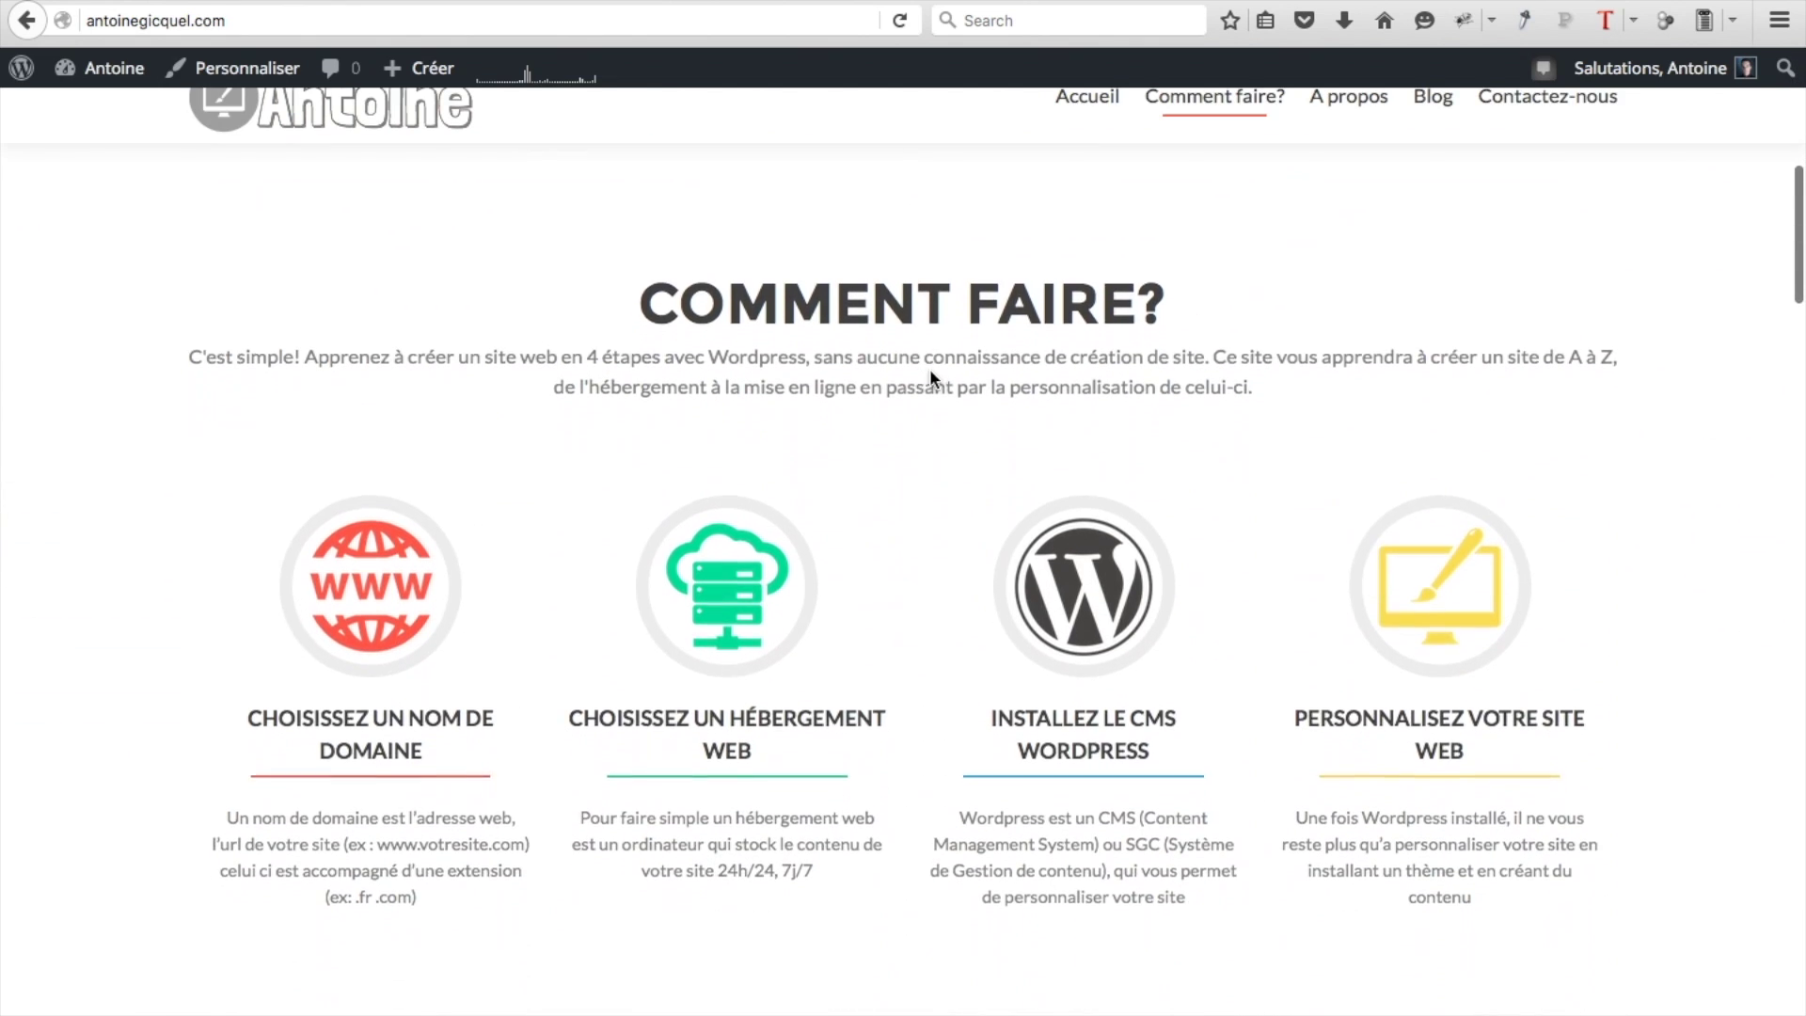
left_click(1087, 97)
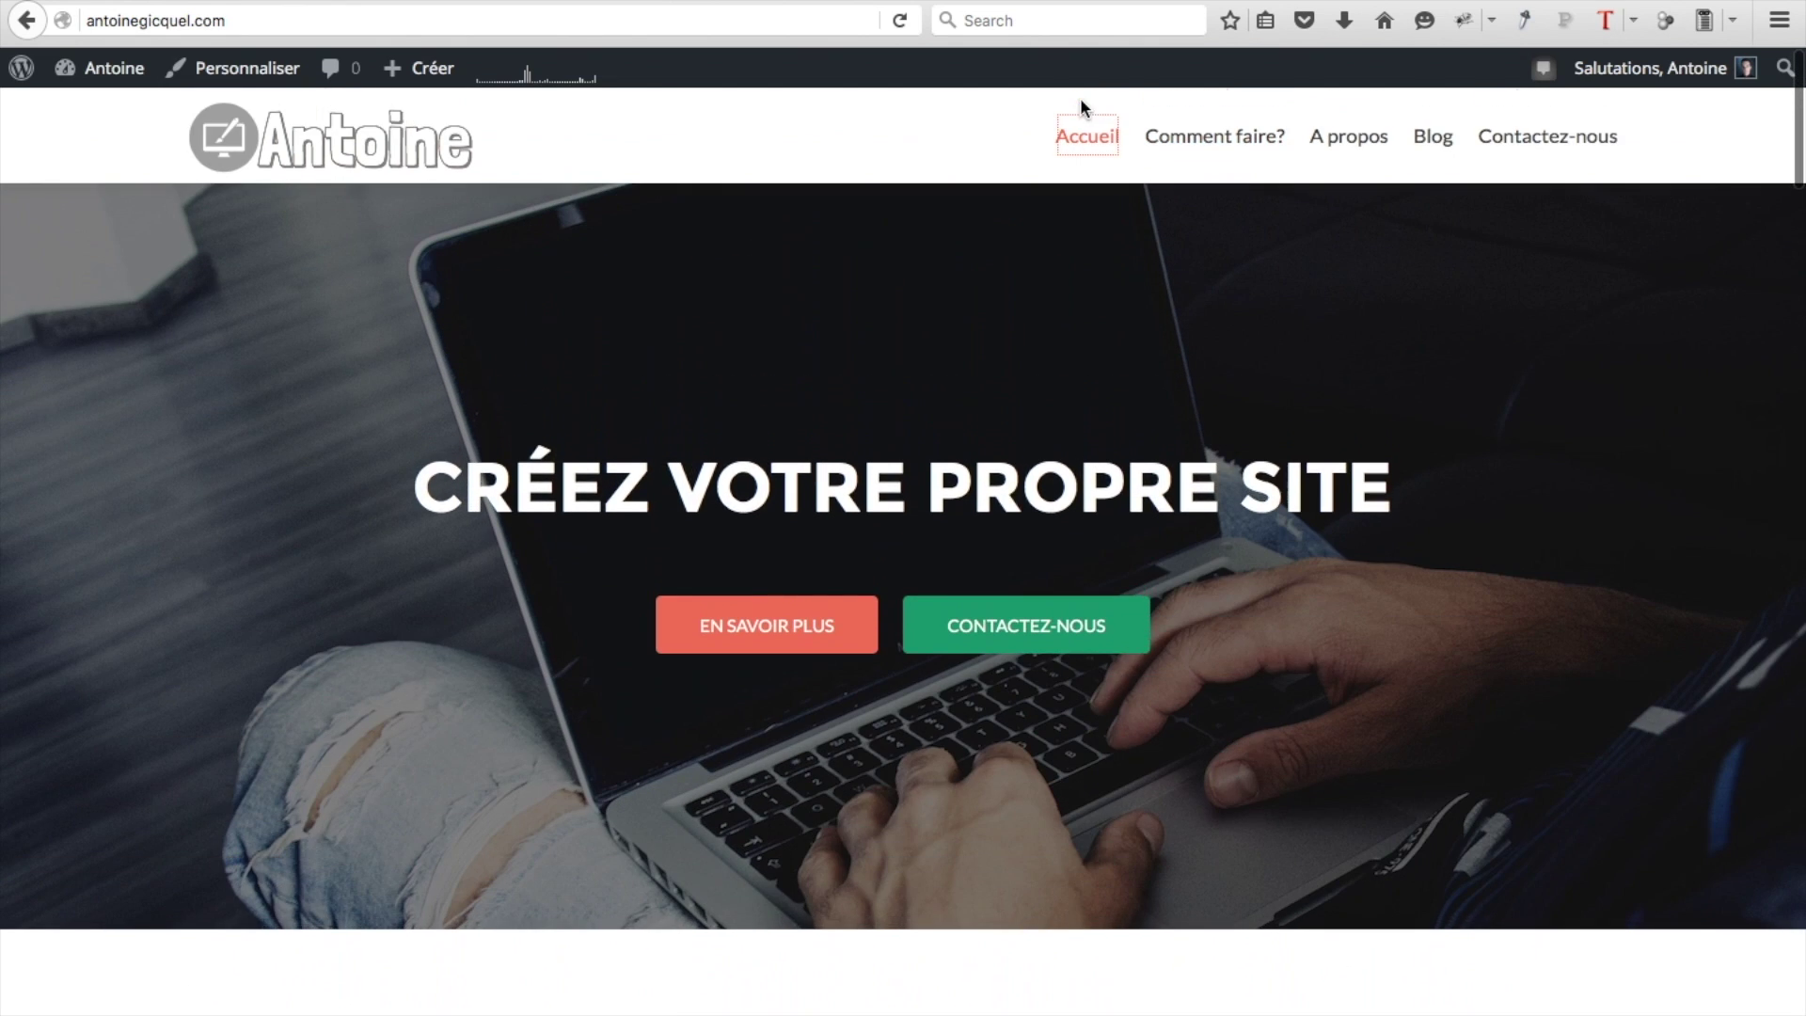
left_click(1546, 98)
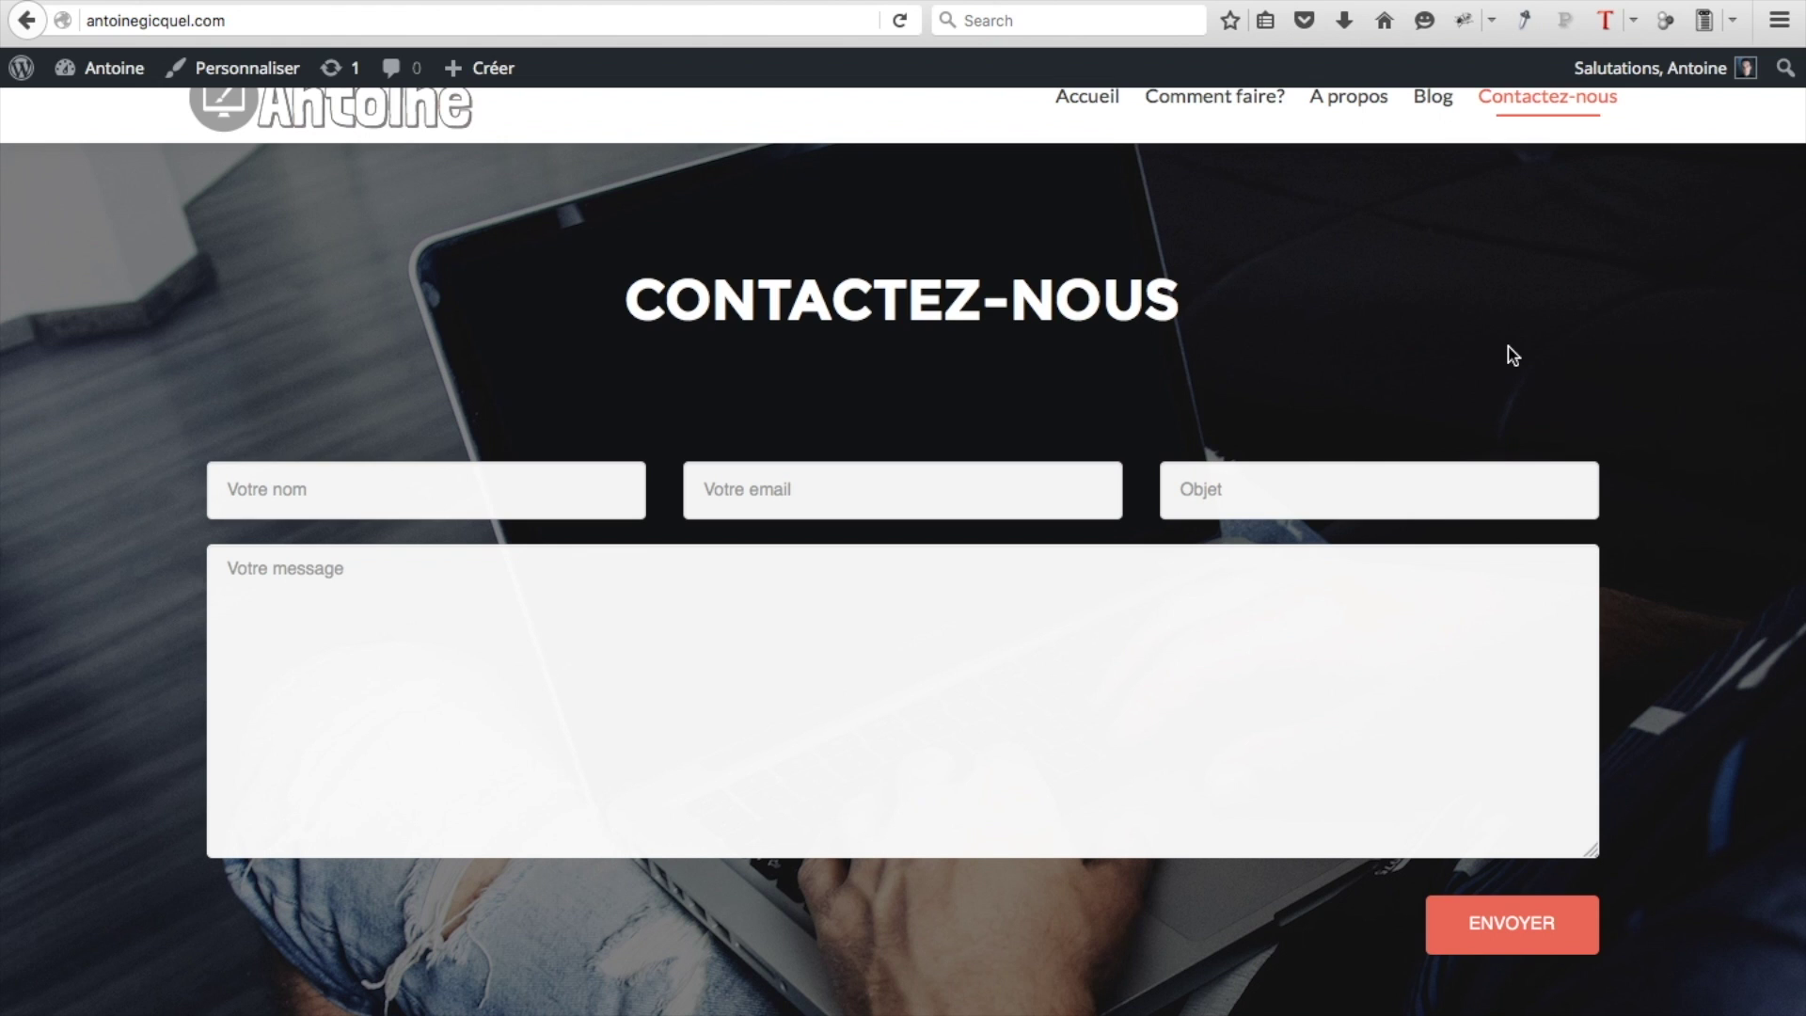
left_click(1441, 104)
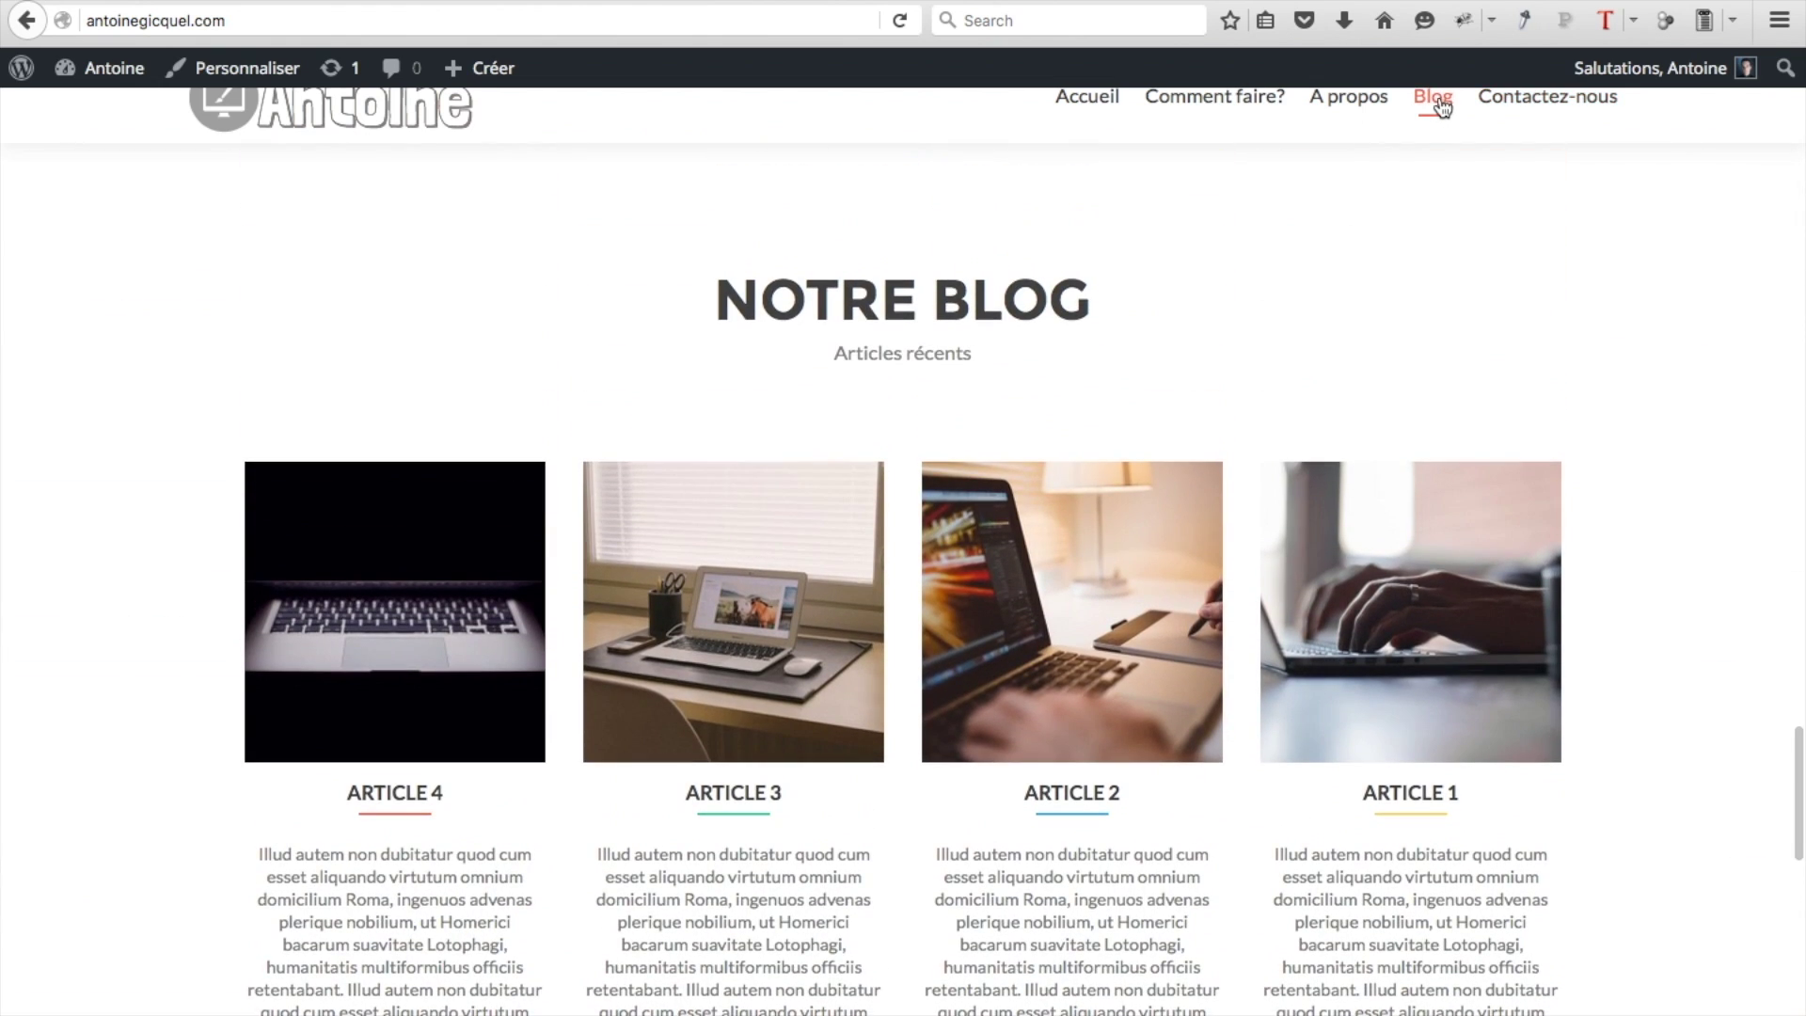
left_click(1399, 797)
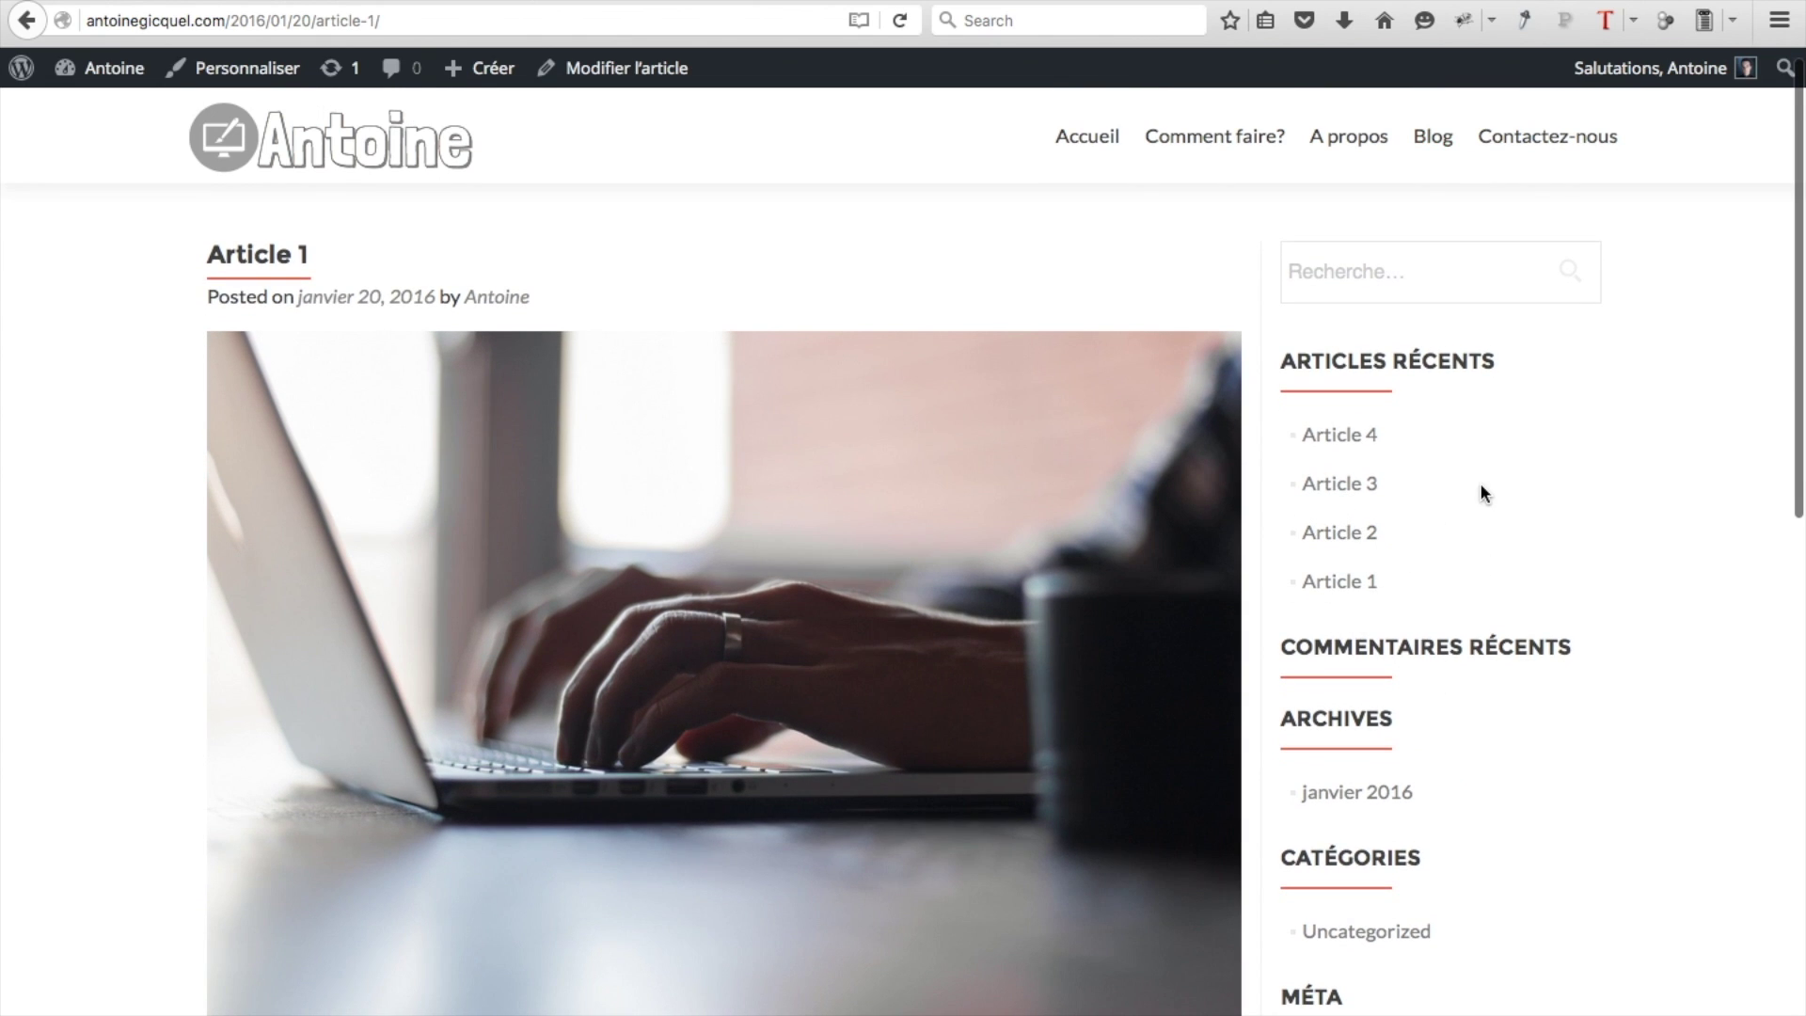
scroll(1464, 669, "down", 2)
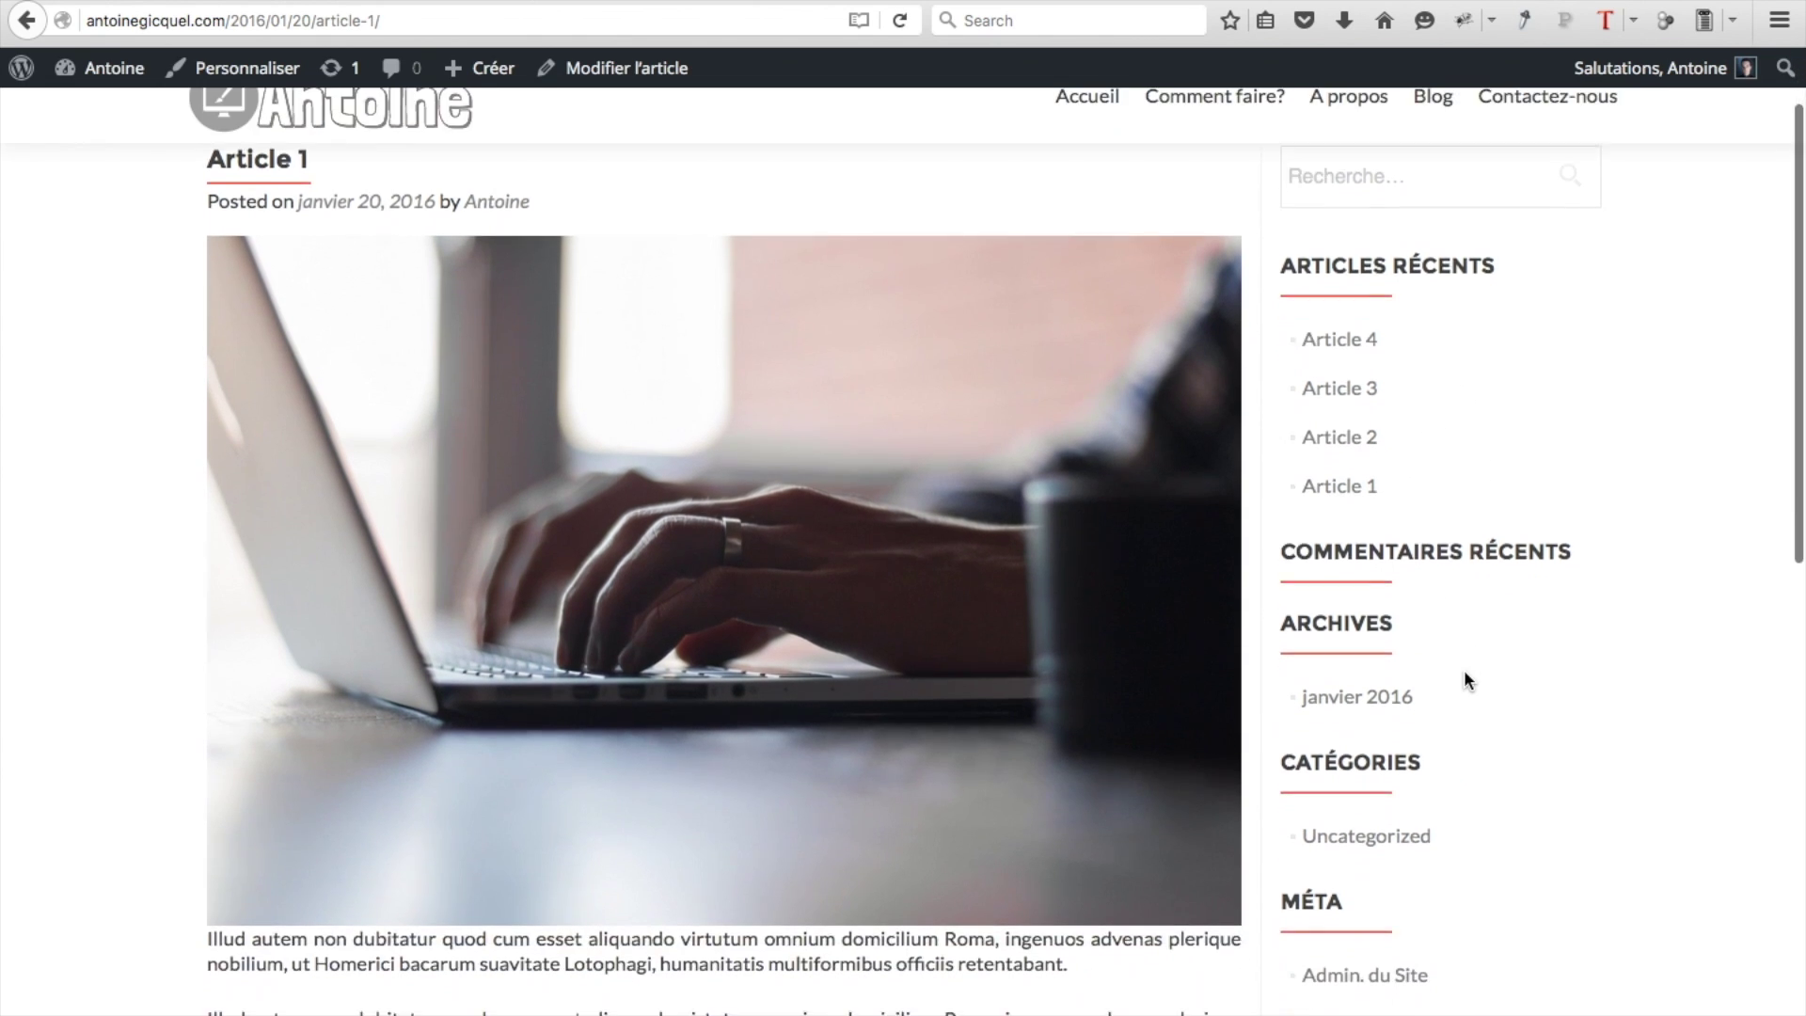
scroll(1463, 670, "up", 2)
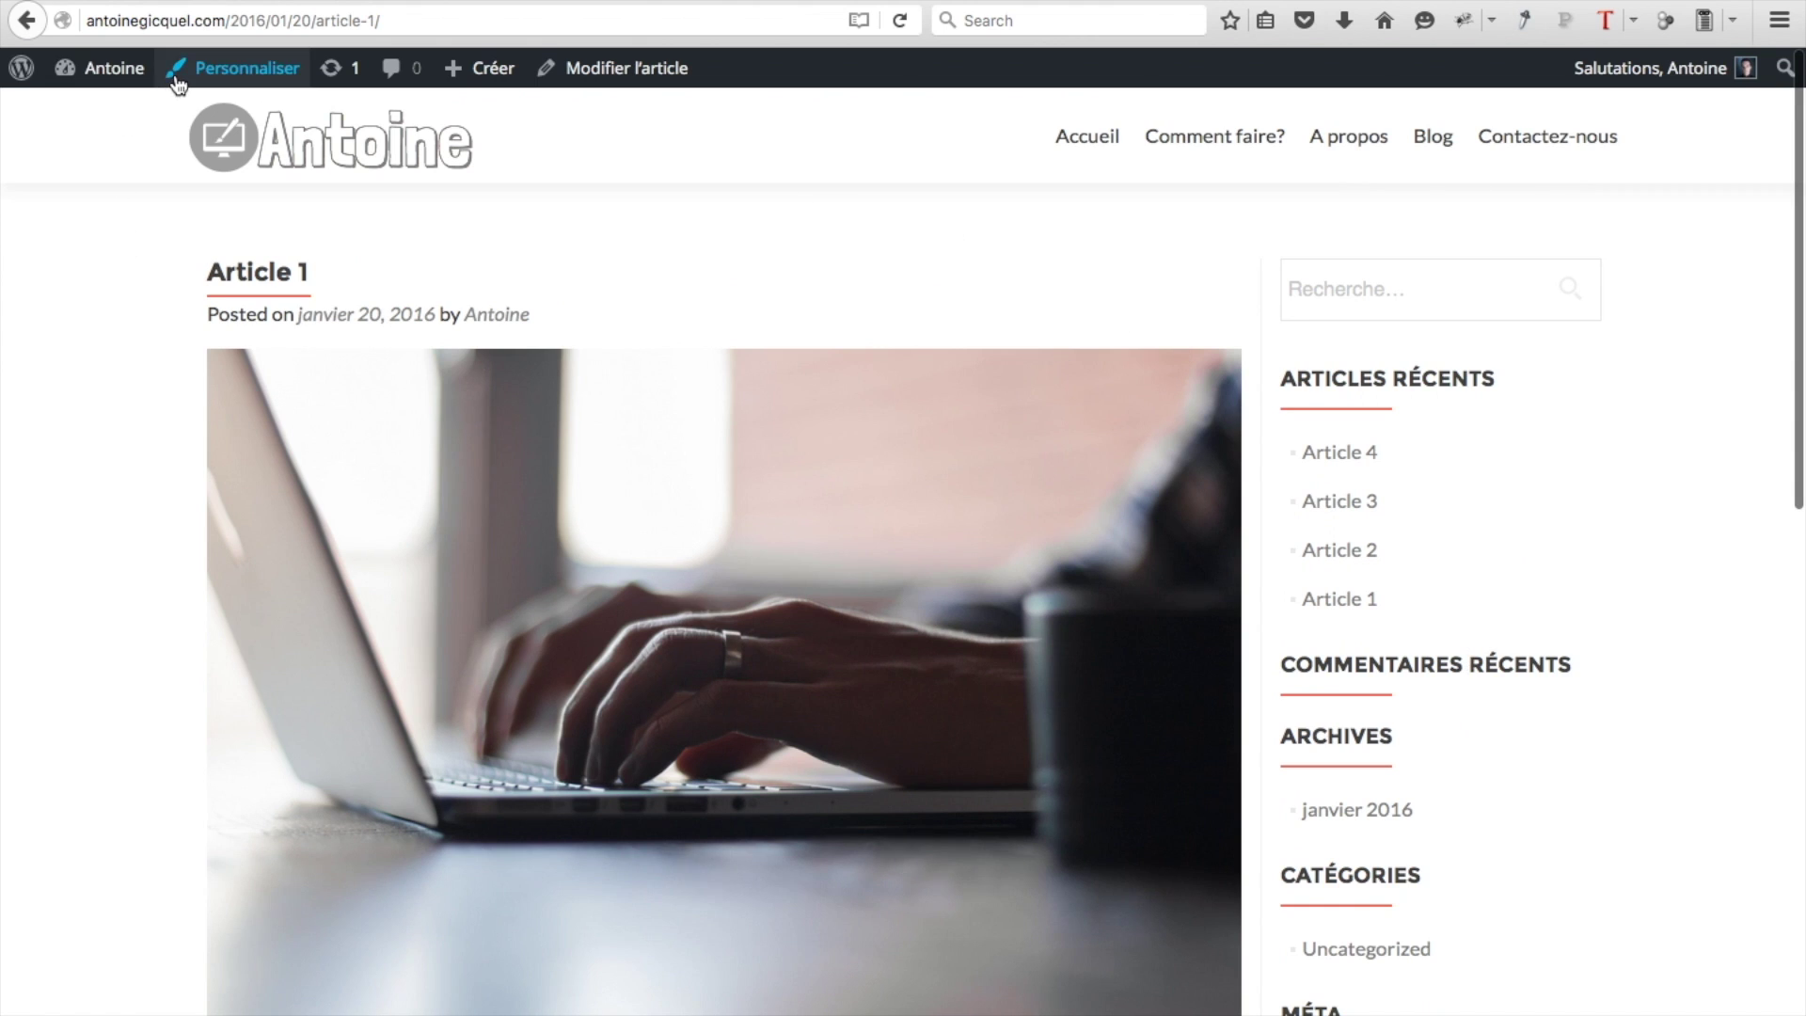
Go to Apparence > Widgets in the admin dashboard
mouse_move(118, 67)
left_click(111, 111)
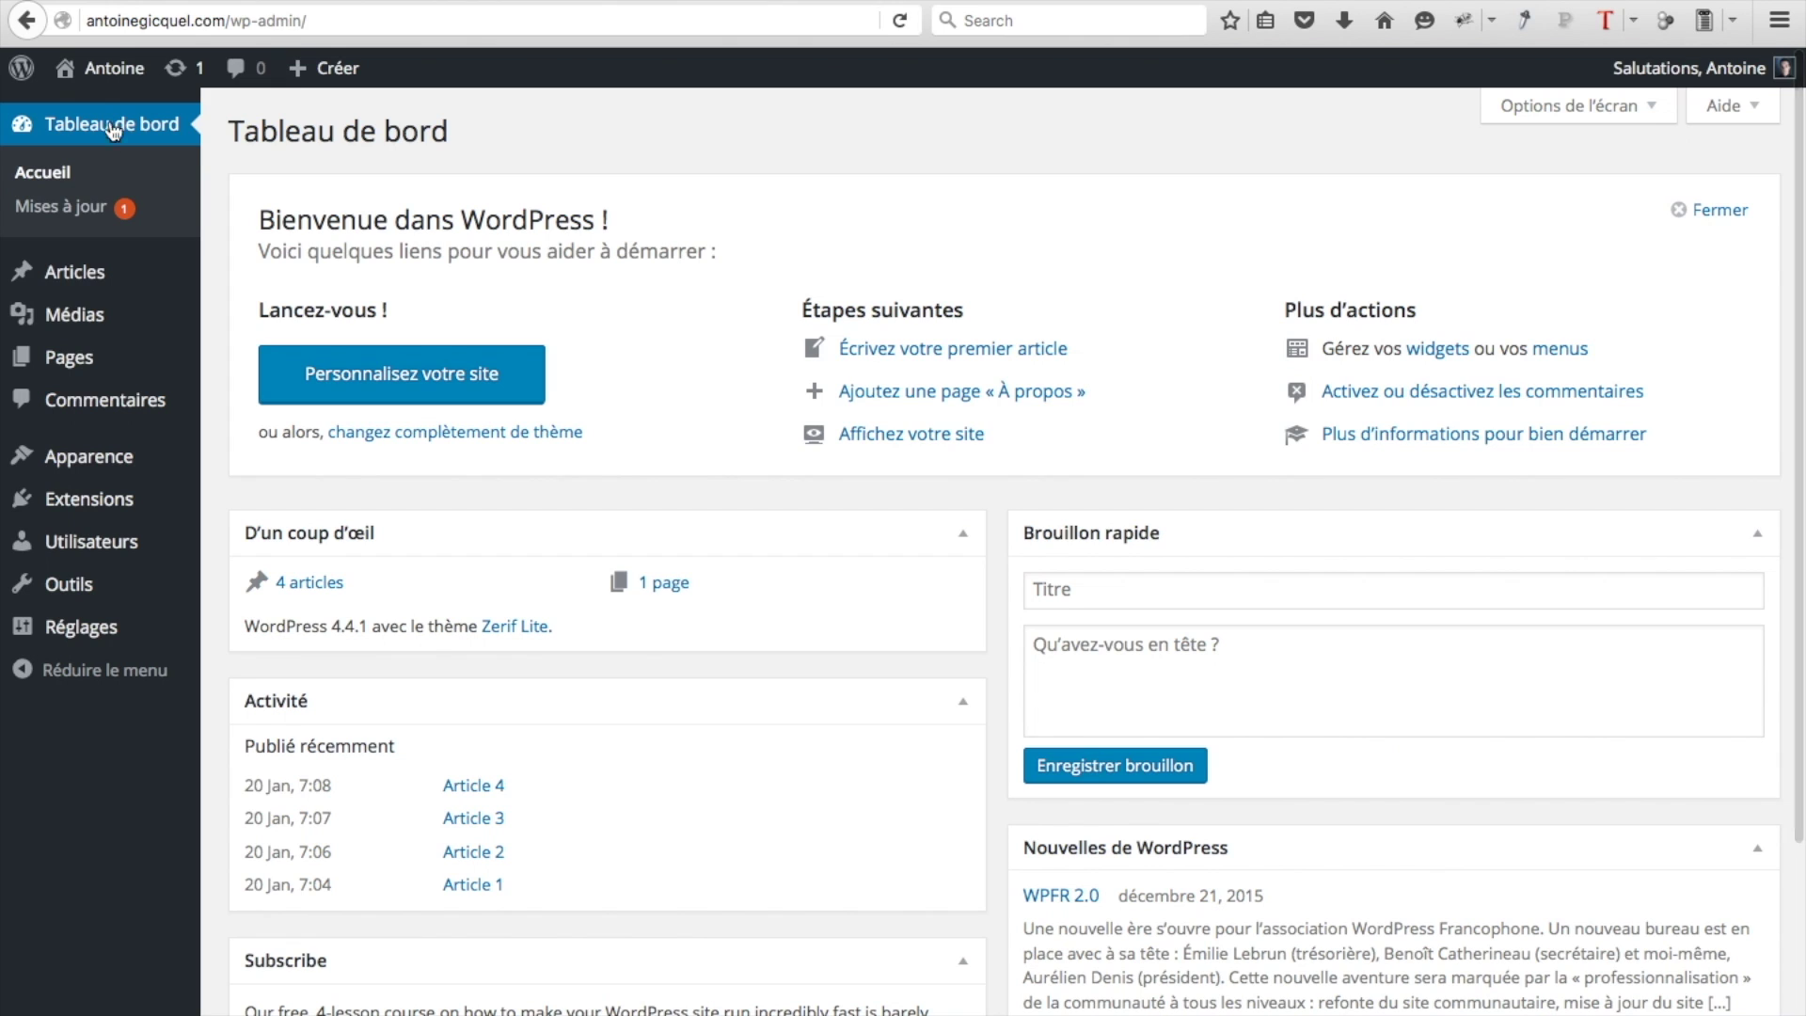
mouse_move(86, 468)
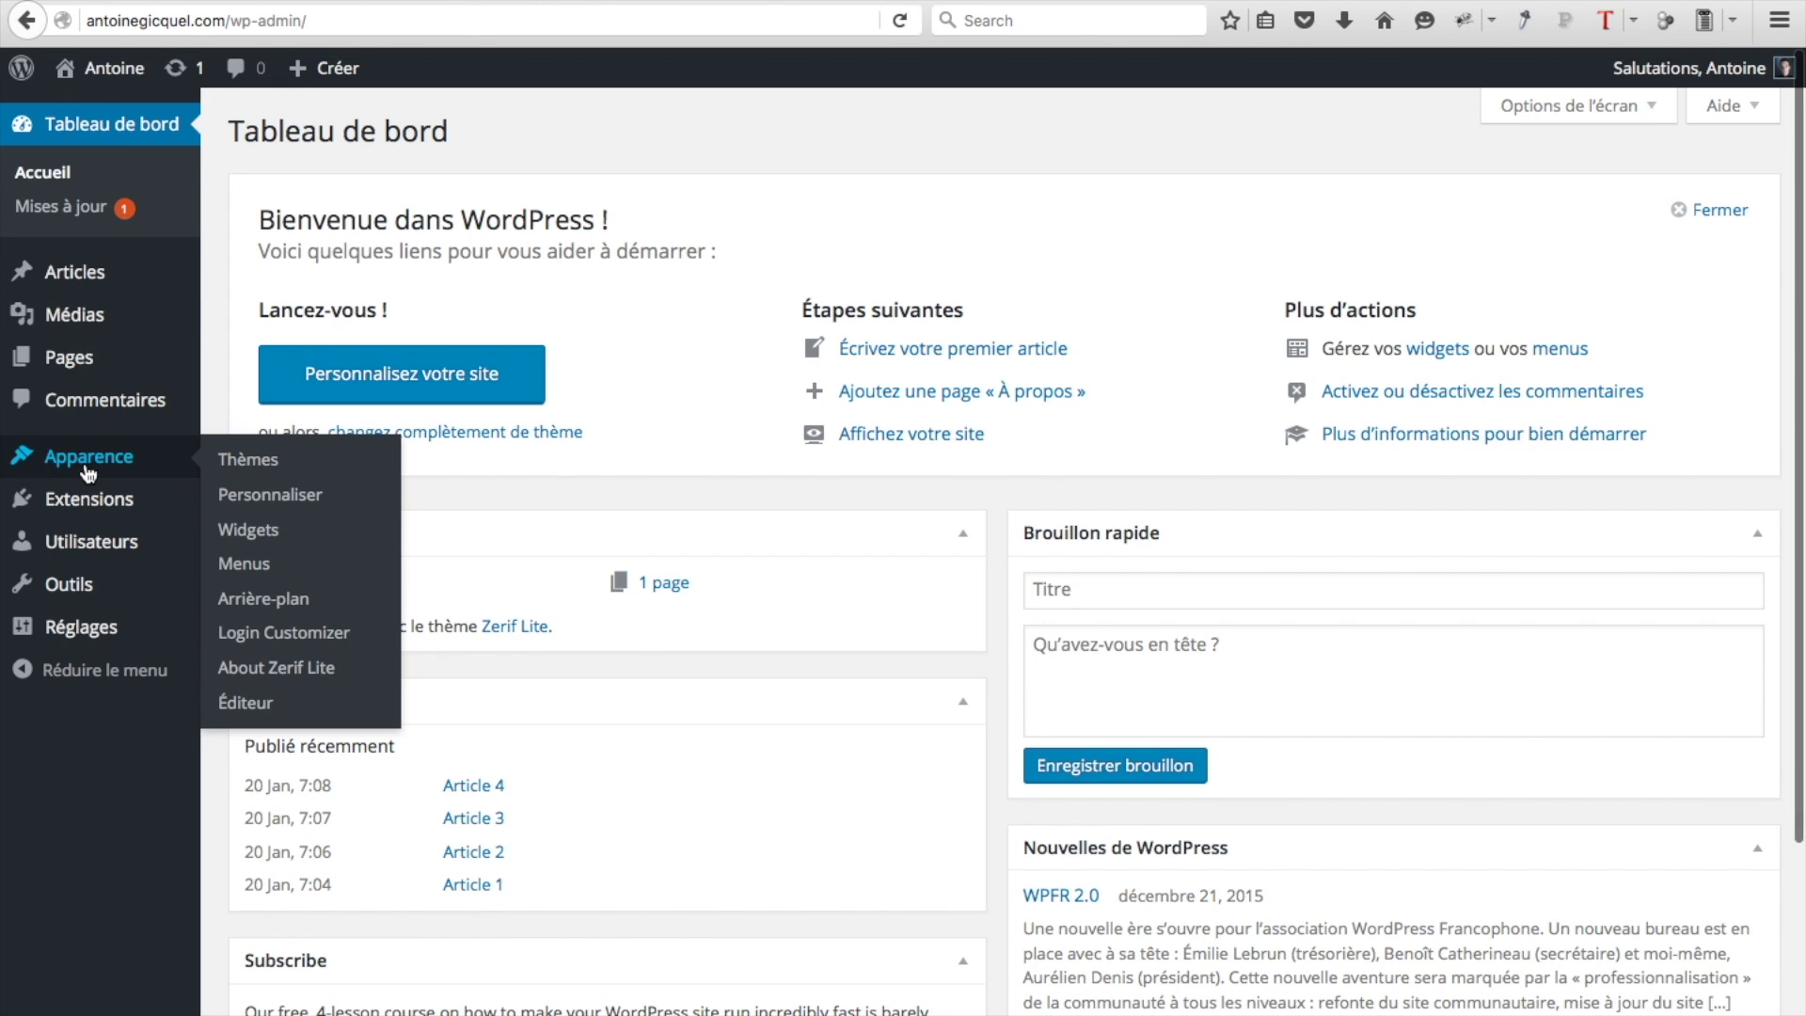
left_click(273, 529)
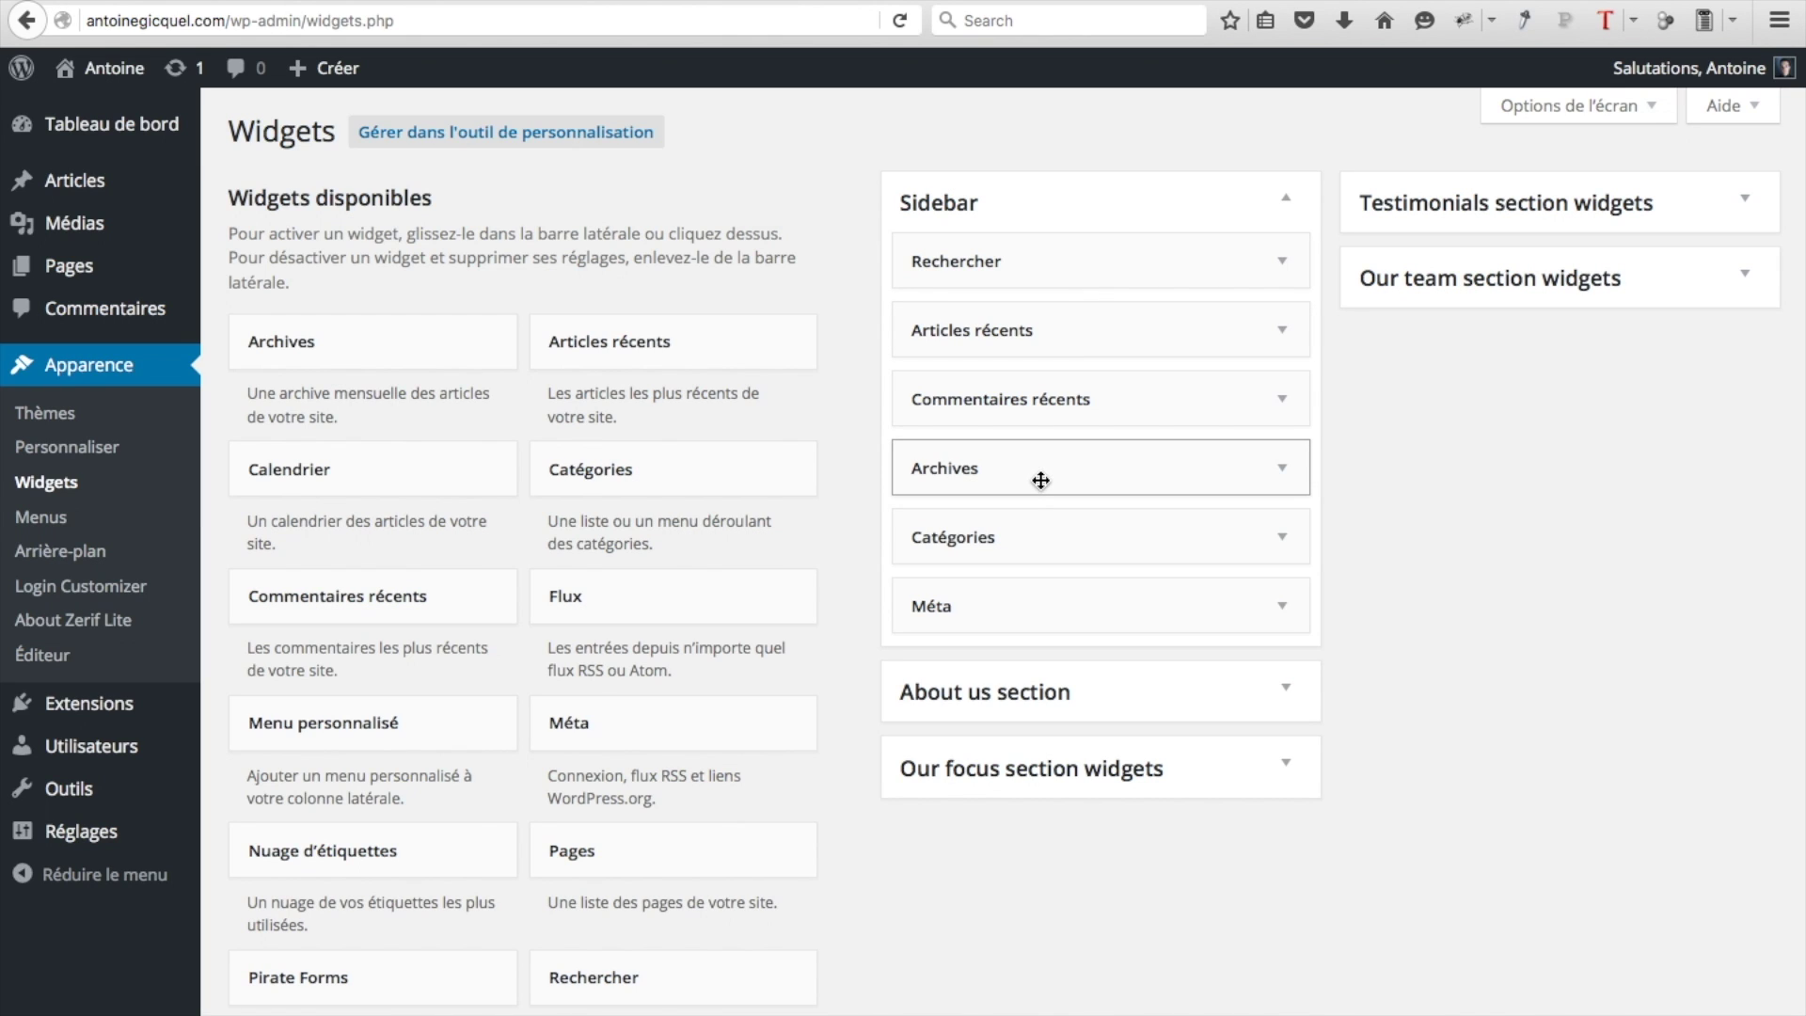
Remove recent comments, recent posts, Archives, Catégories and Méta from the Sidebar, keeping Rechercher
left_click_drag(1115, 404, 637, 314)
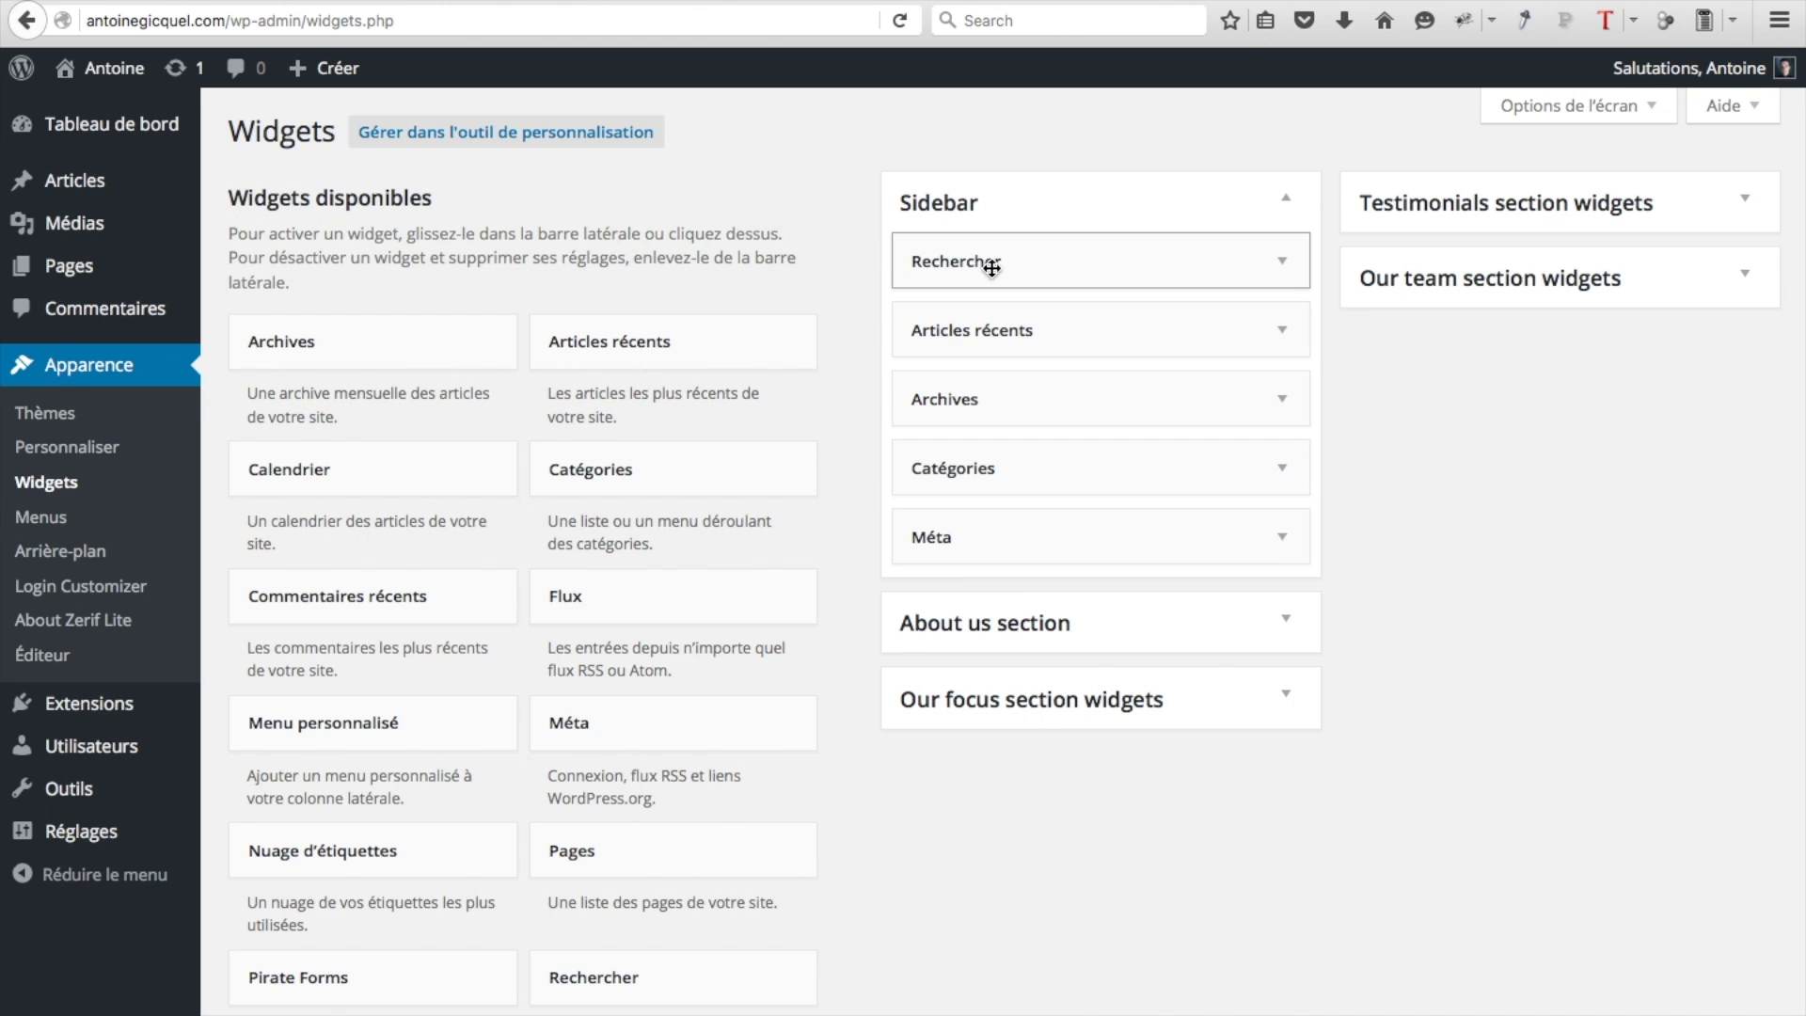
left_click_drag(1048, 339, 714, 320)
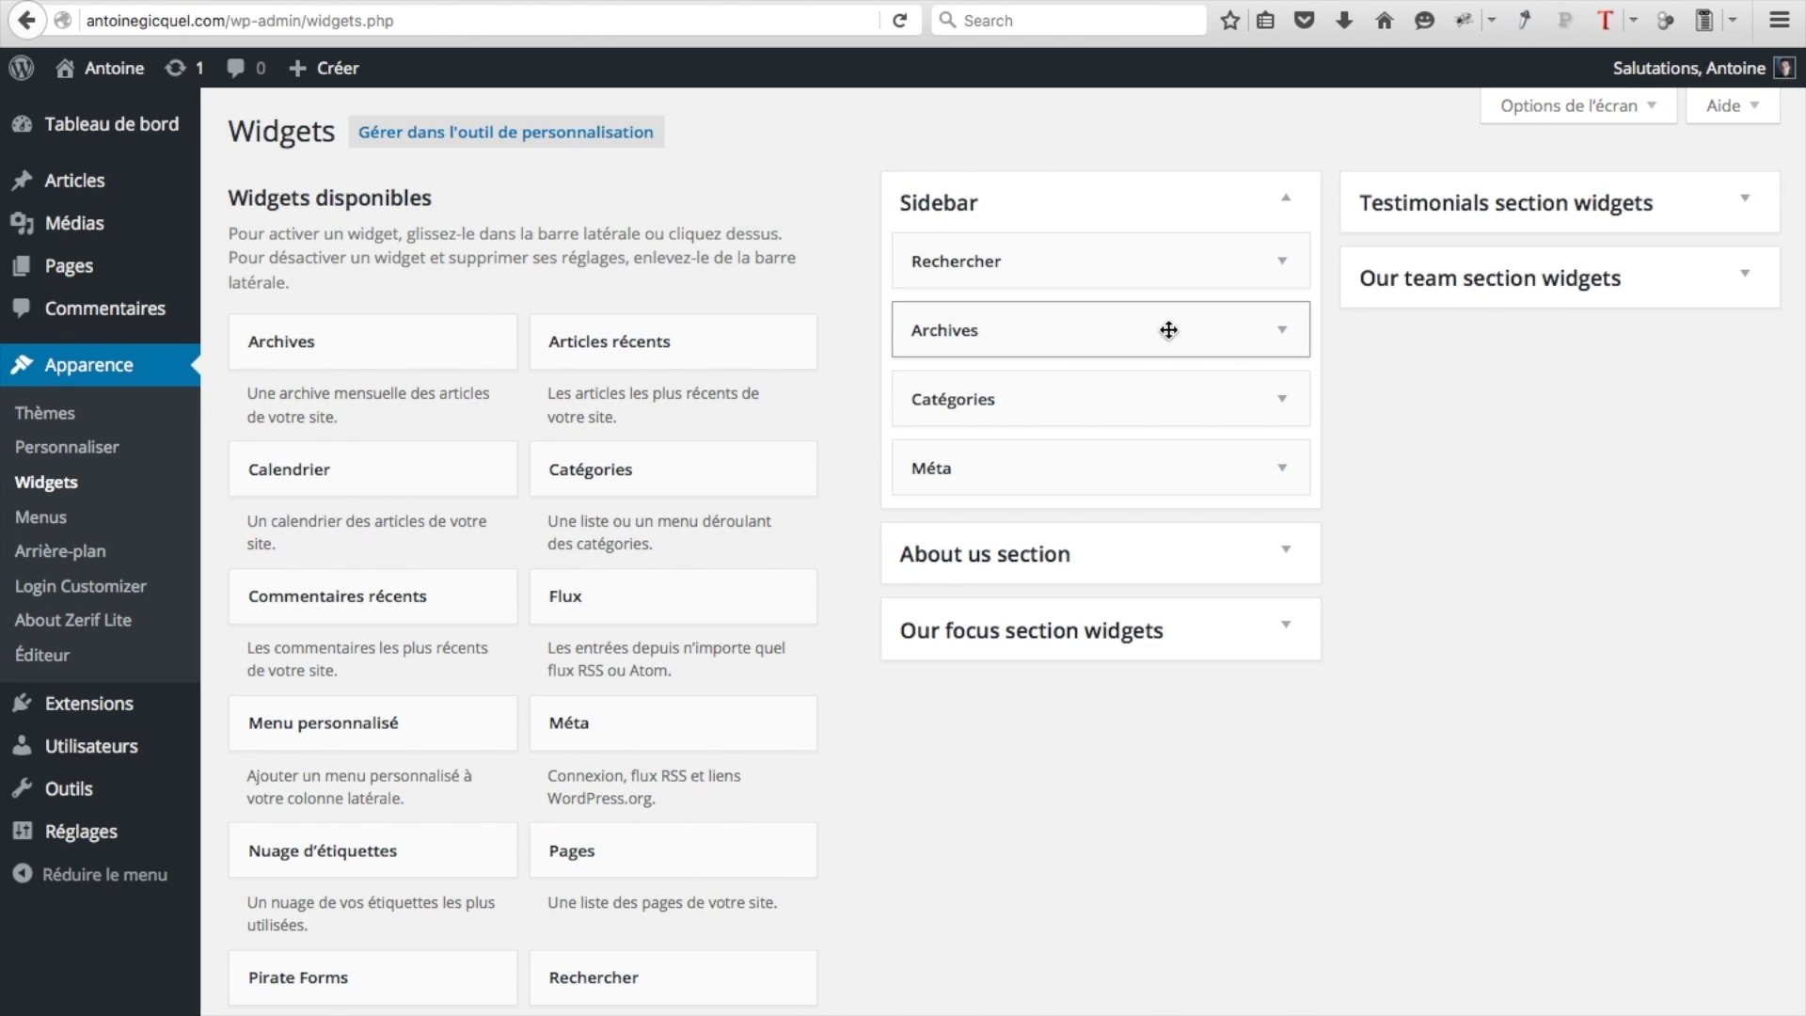
left_click_drag(1168, 329, 824, 340)
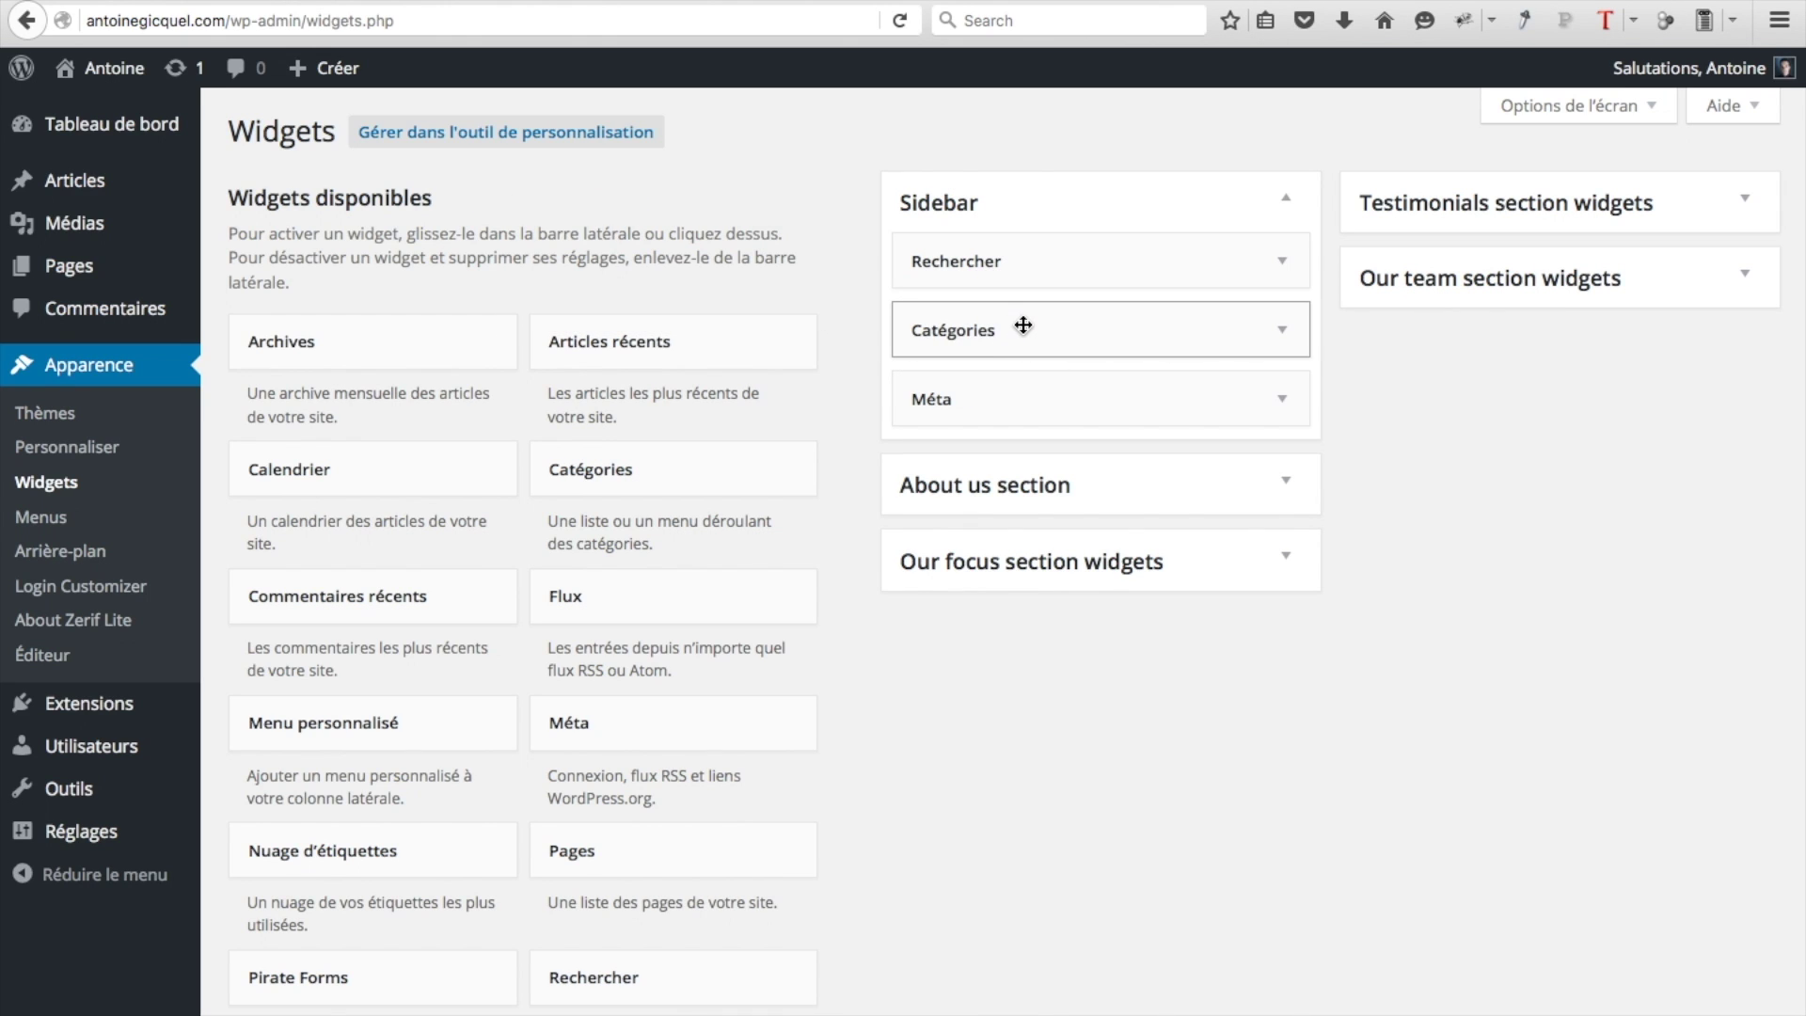
left_click_drag(1003, 326, 522, 313)
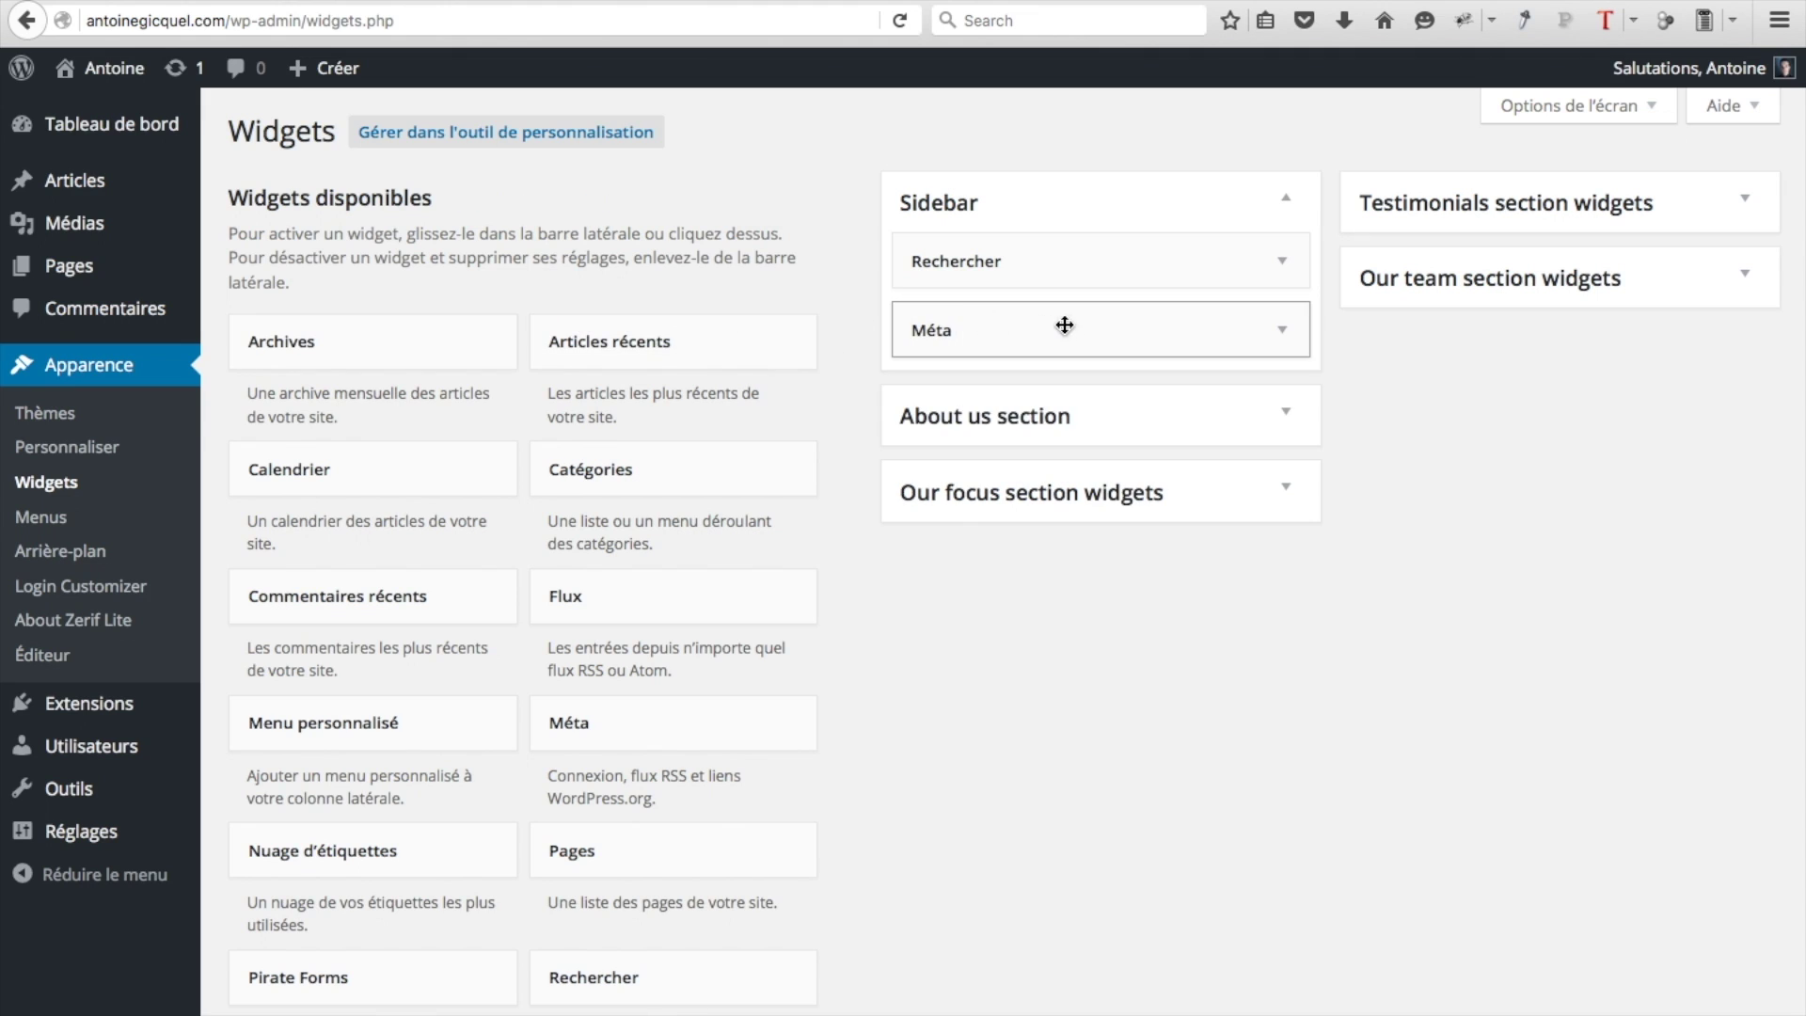
left_click_drag(1047, 326, 562, 311)
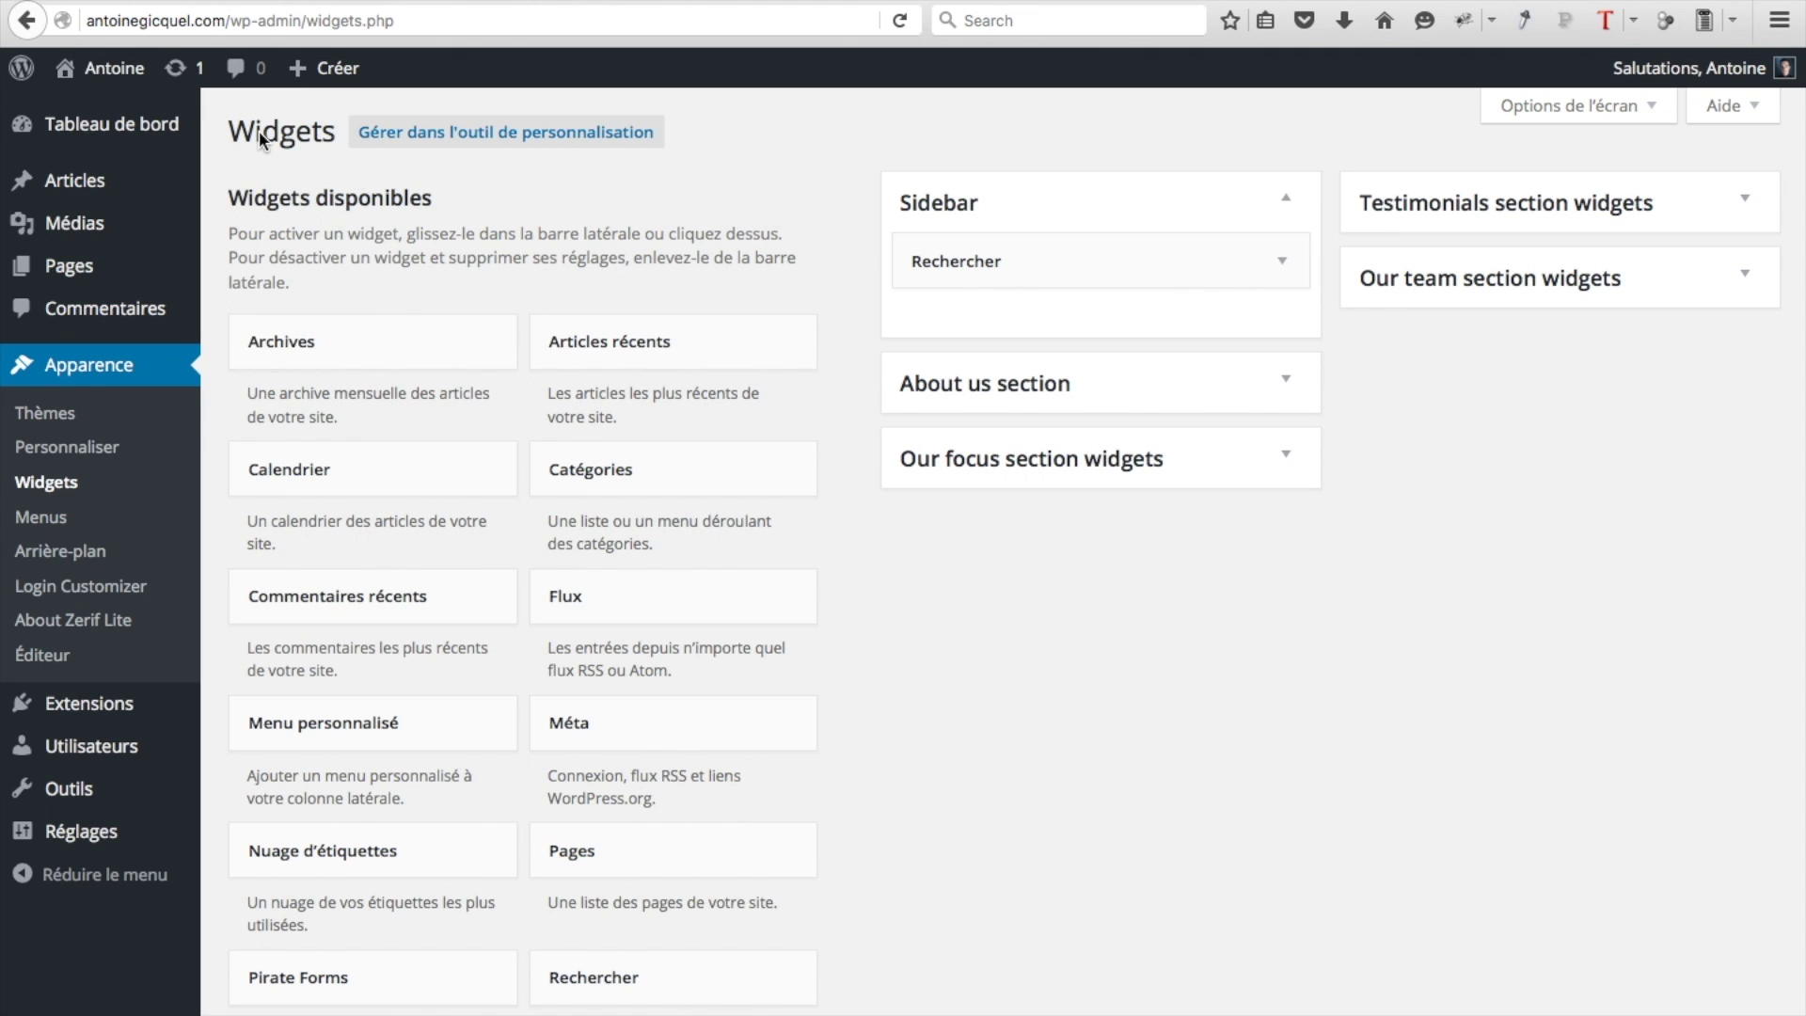
Open Article 1 from the live site's Blog section and scroll down to check its search-only sidebar
mouse_move(111, 70)
left_click(113, 111)
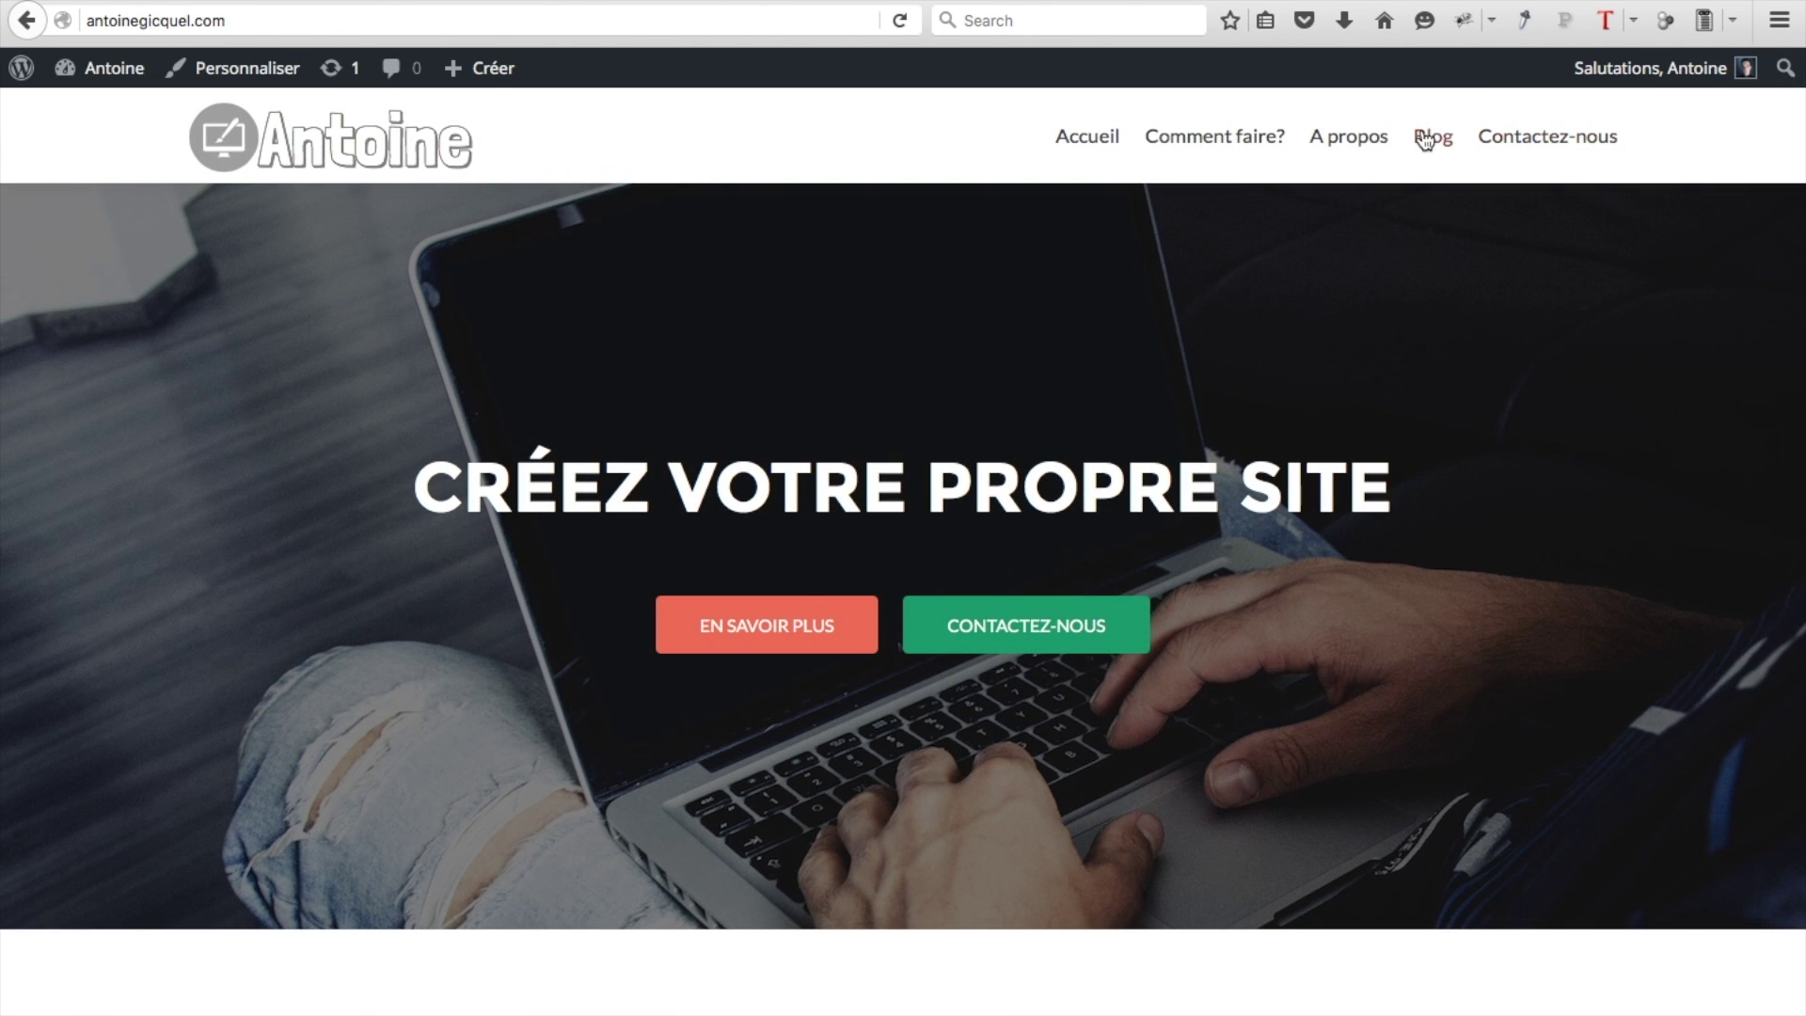
left_click(1425, 138)
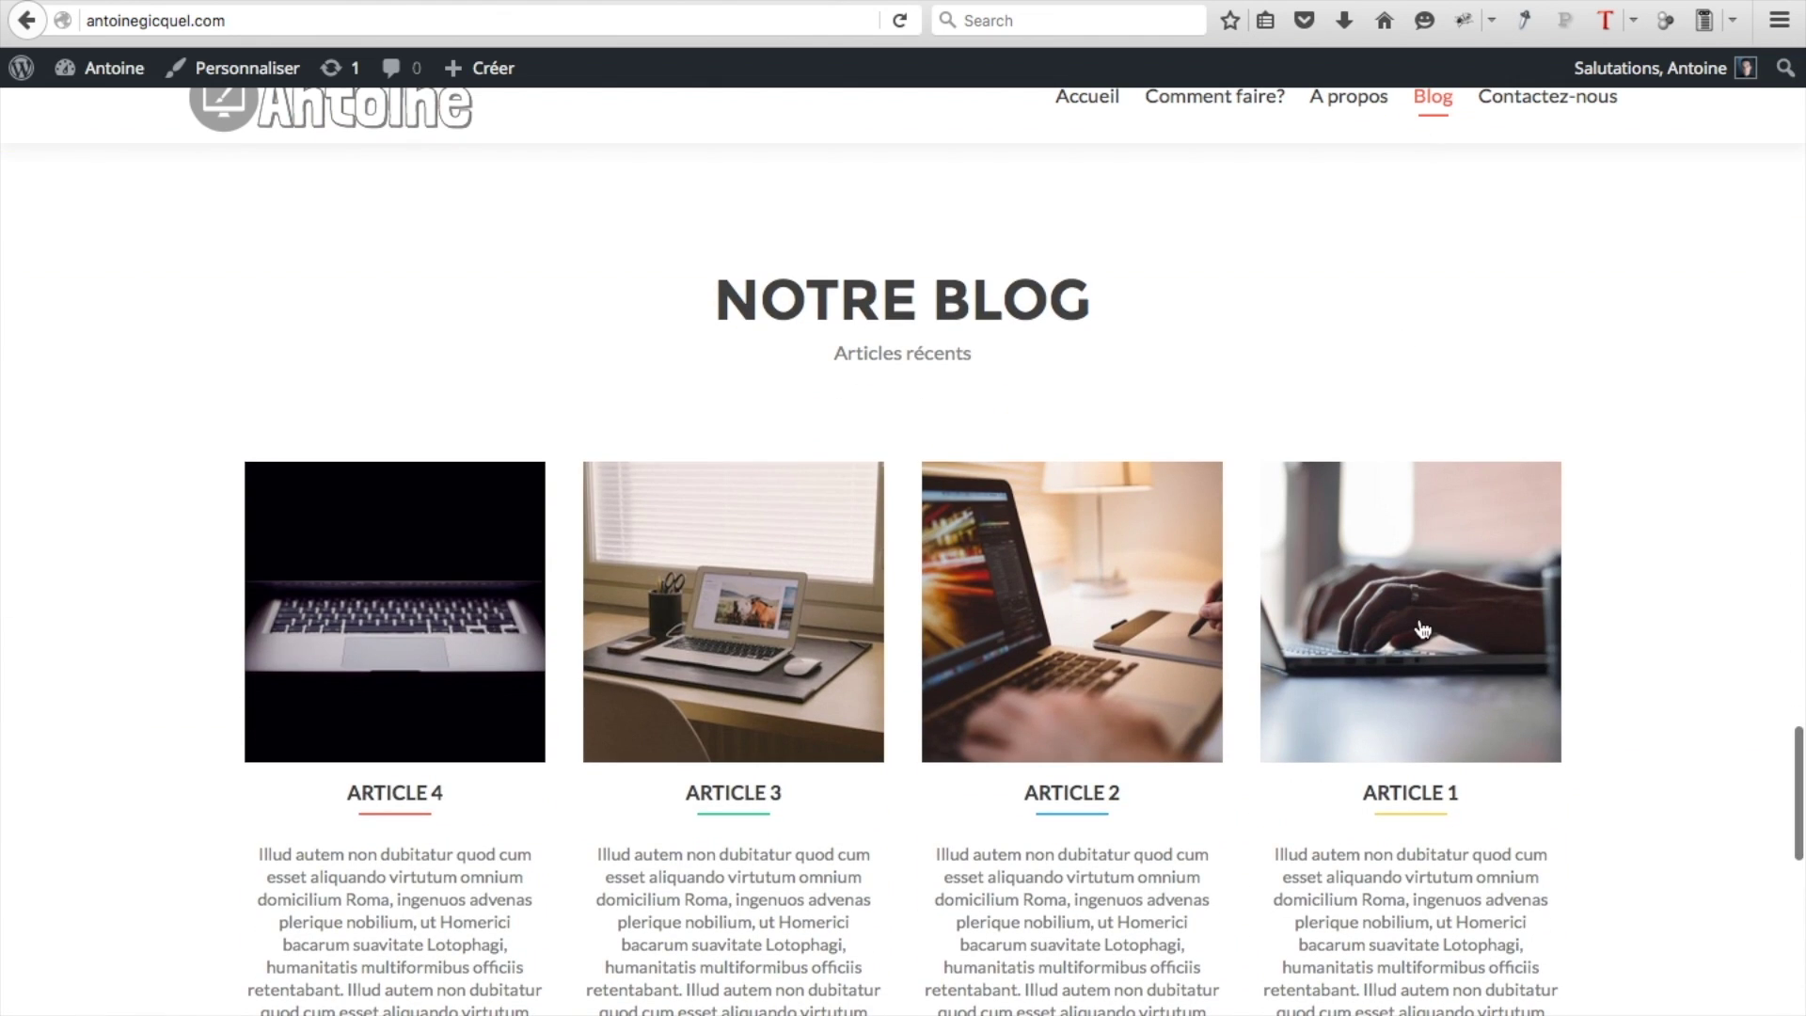
left_click(1413, 632)
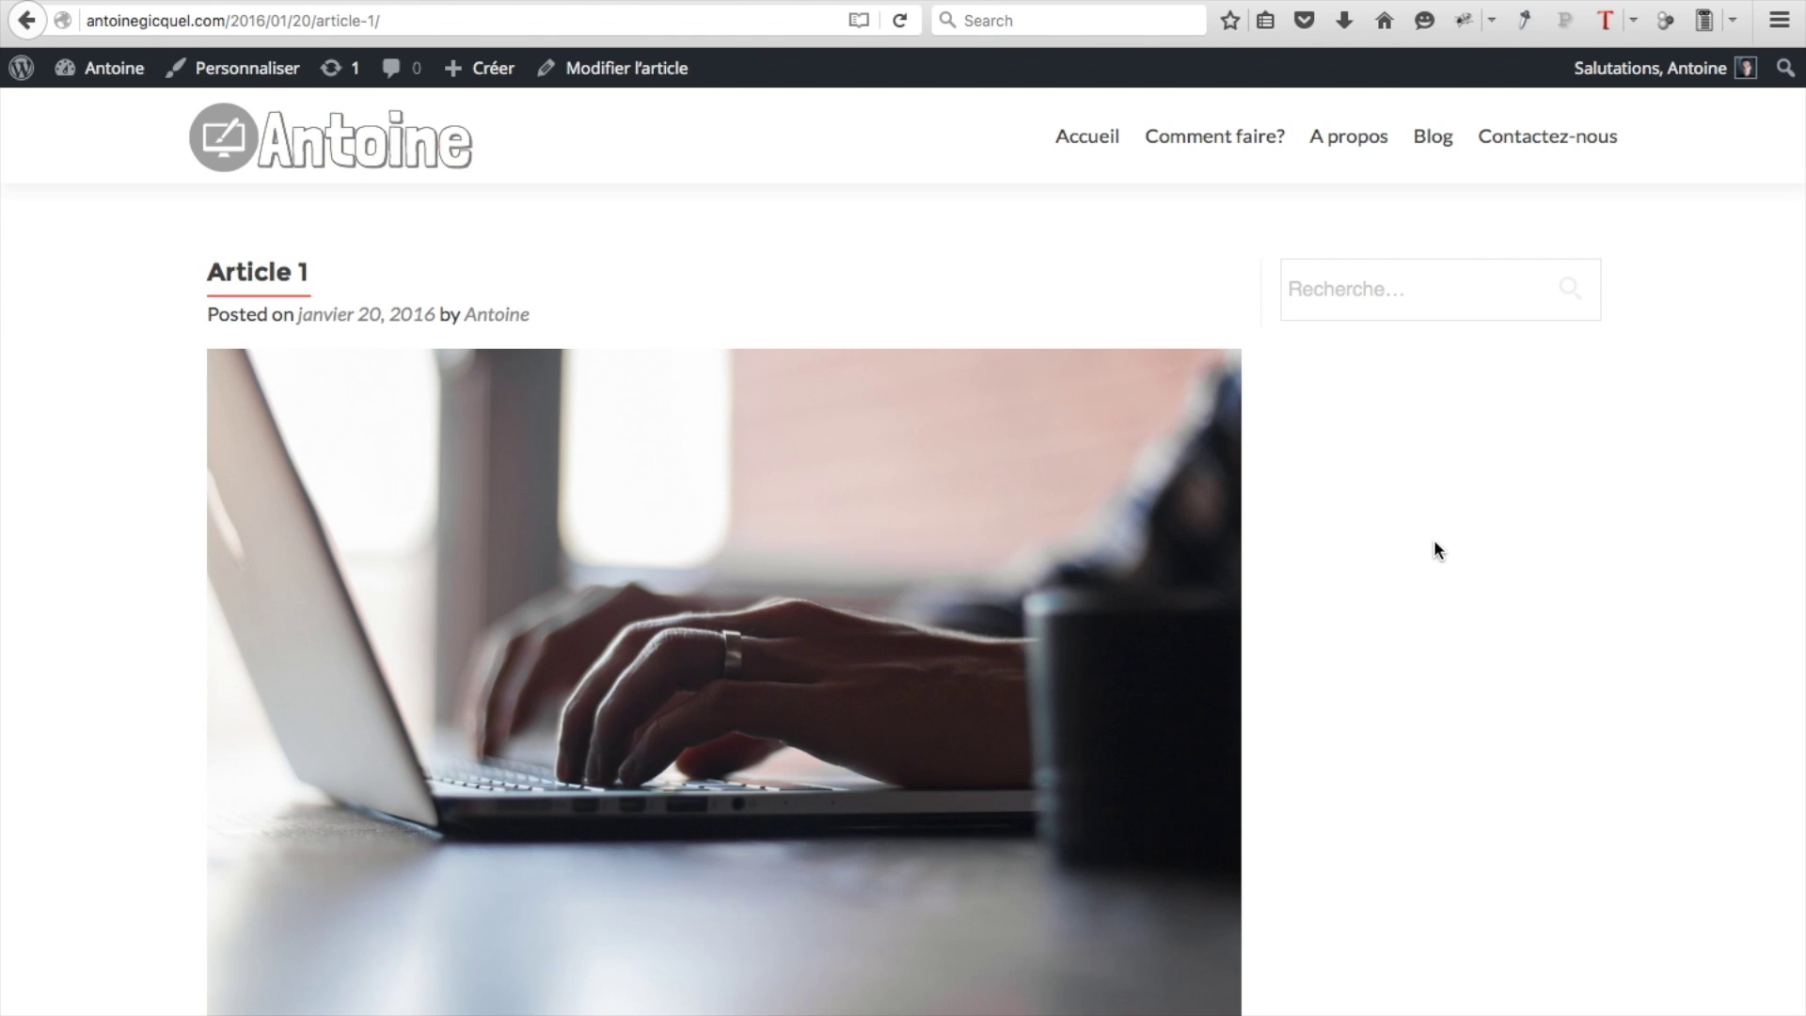
scroll(1434, 542, "down", 5)
scroll(1435, 547, "down", 1)
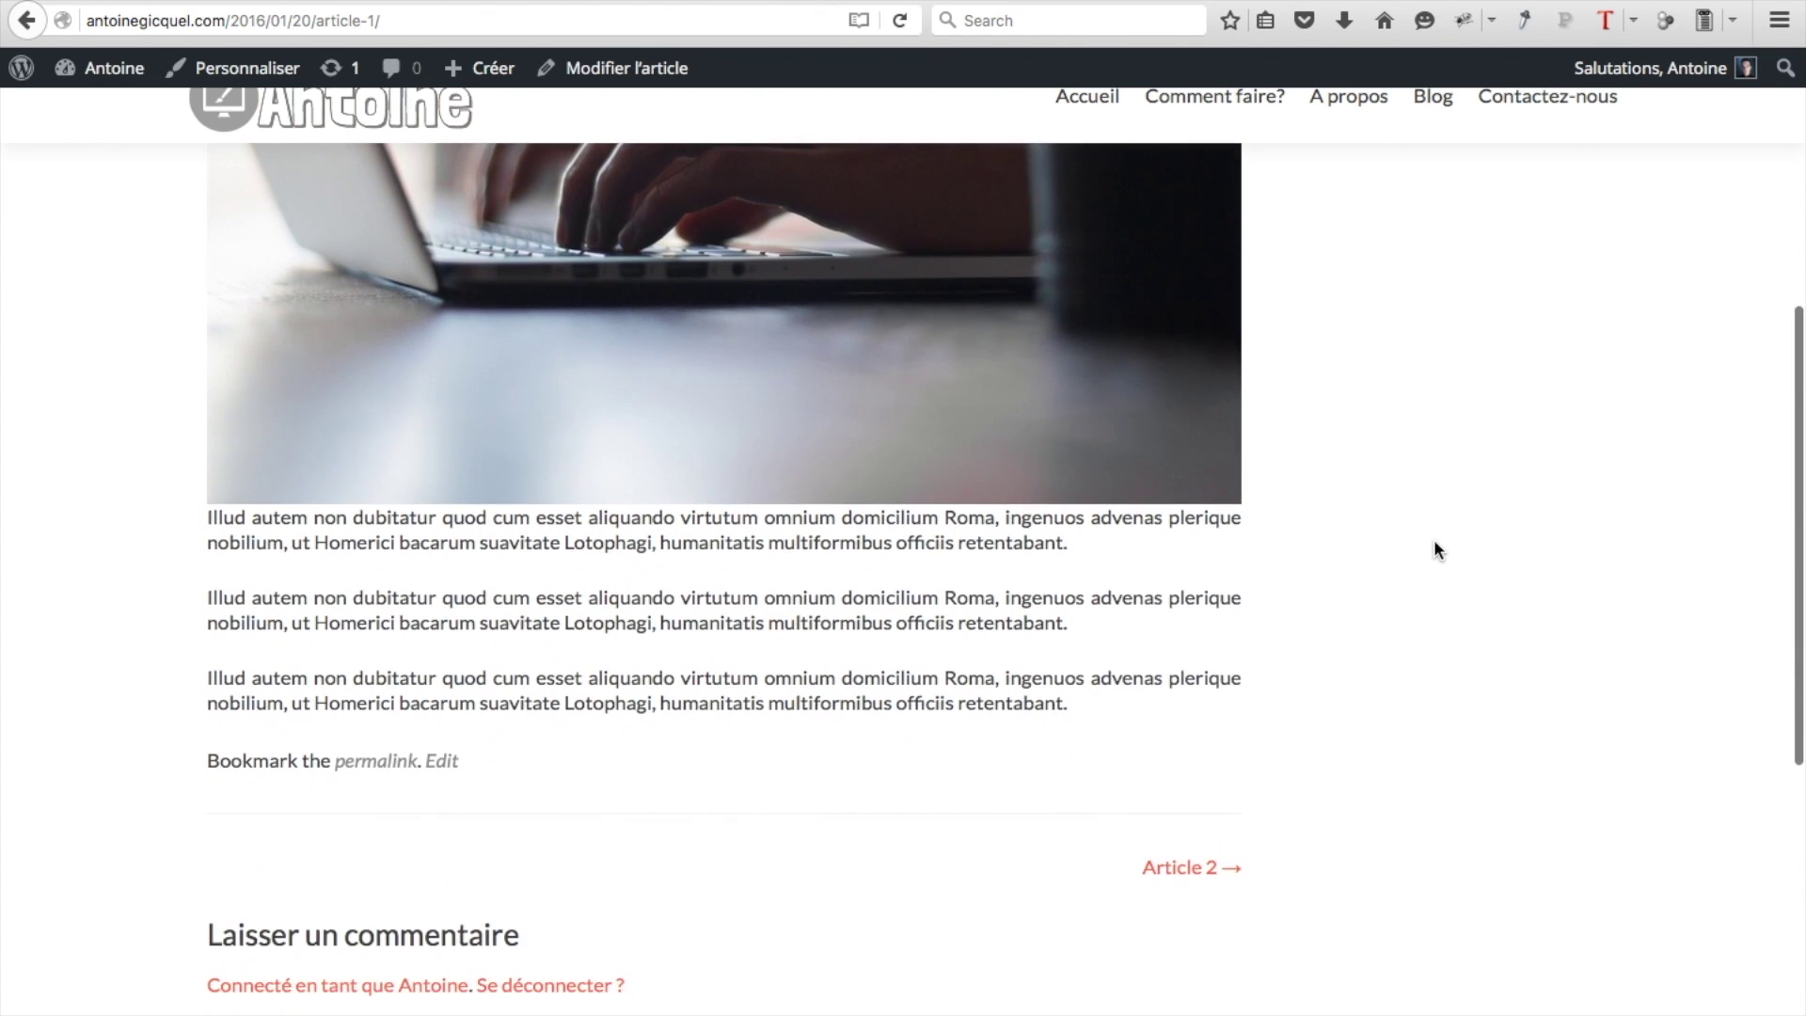
scroll(1433, 549, "down", 3)
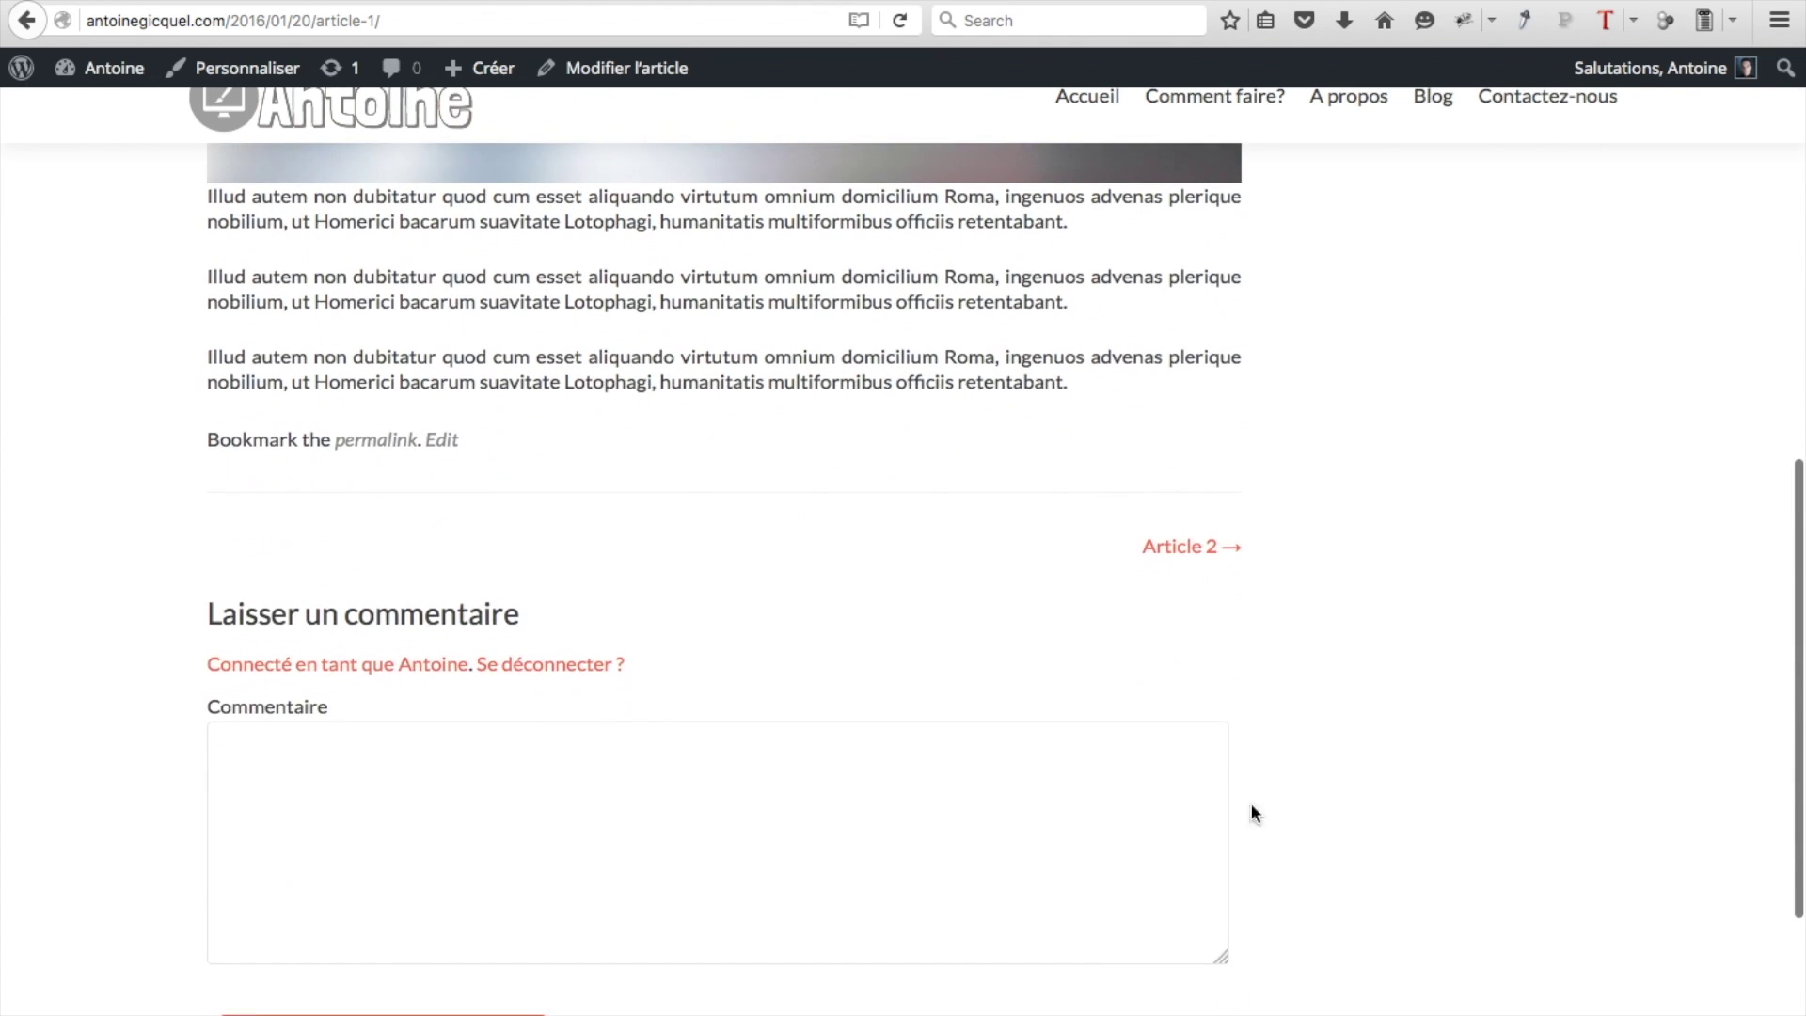
scroll(1217, 828, "down", 1)
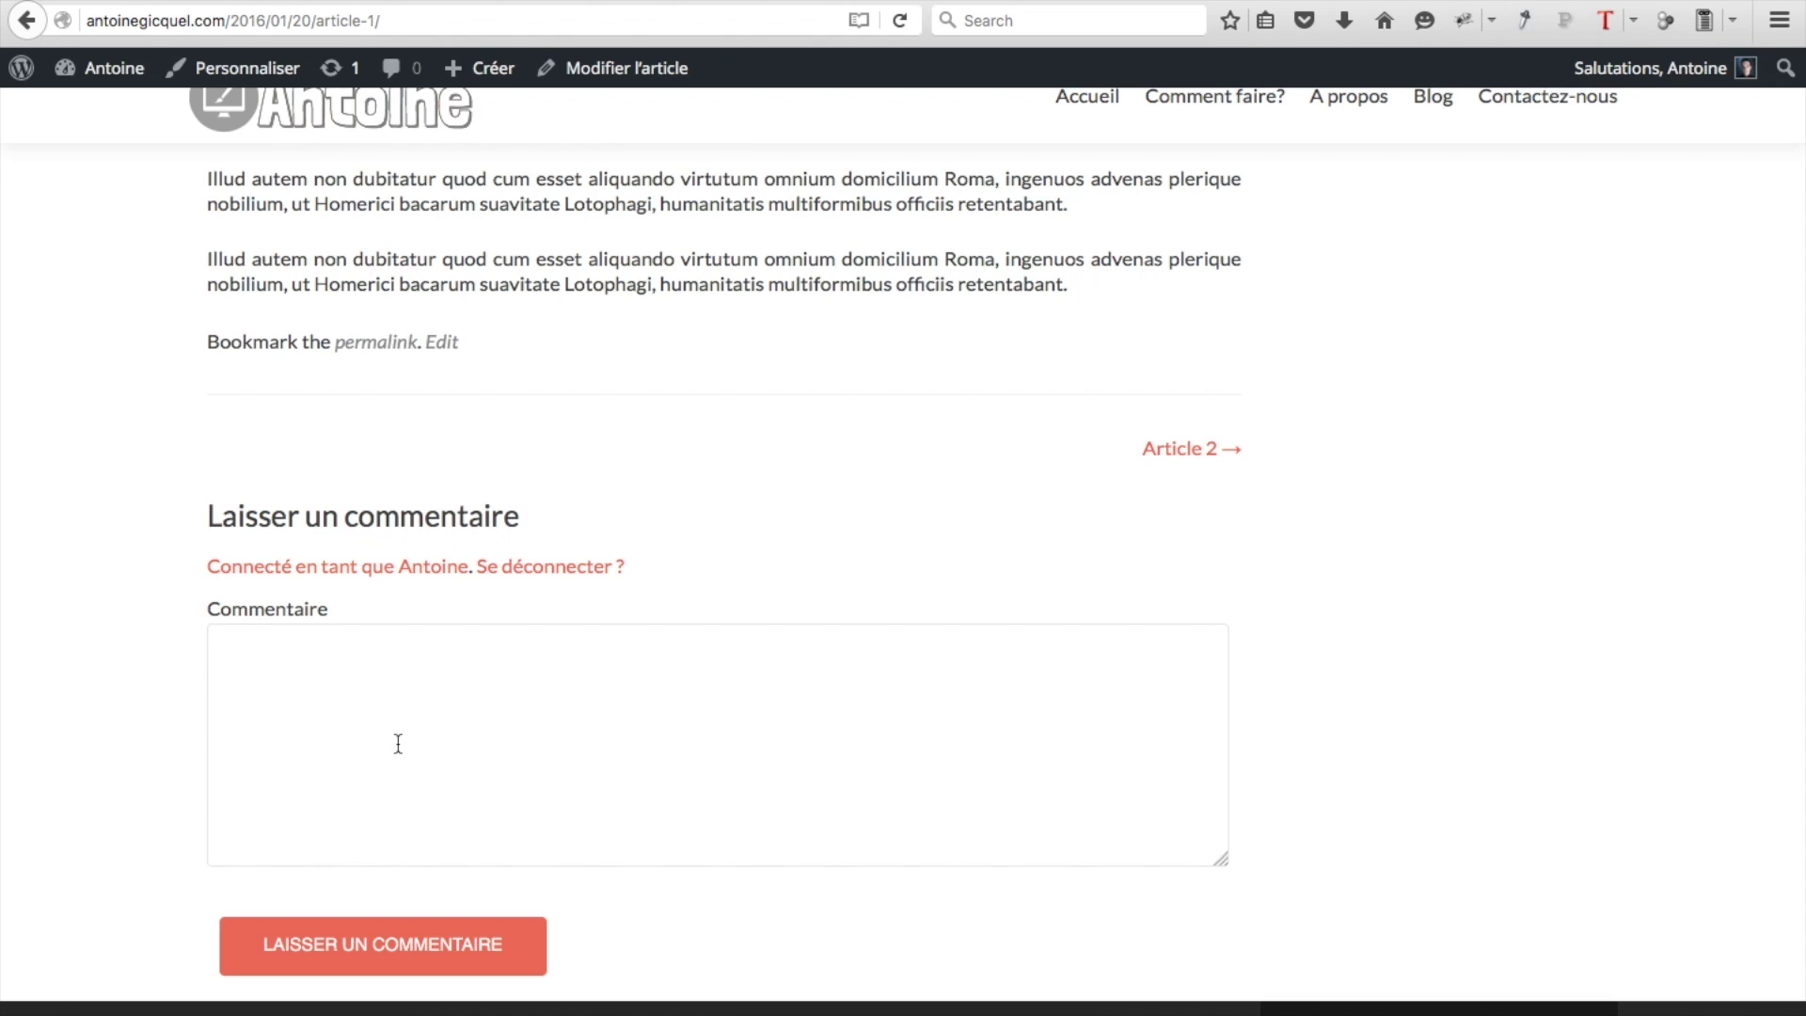
mouse_move(108, 84)
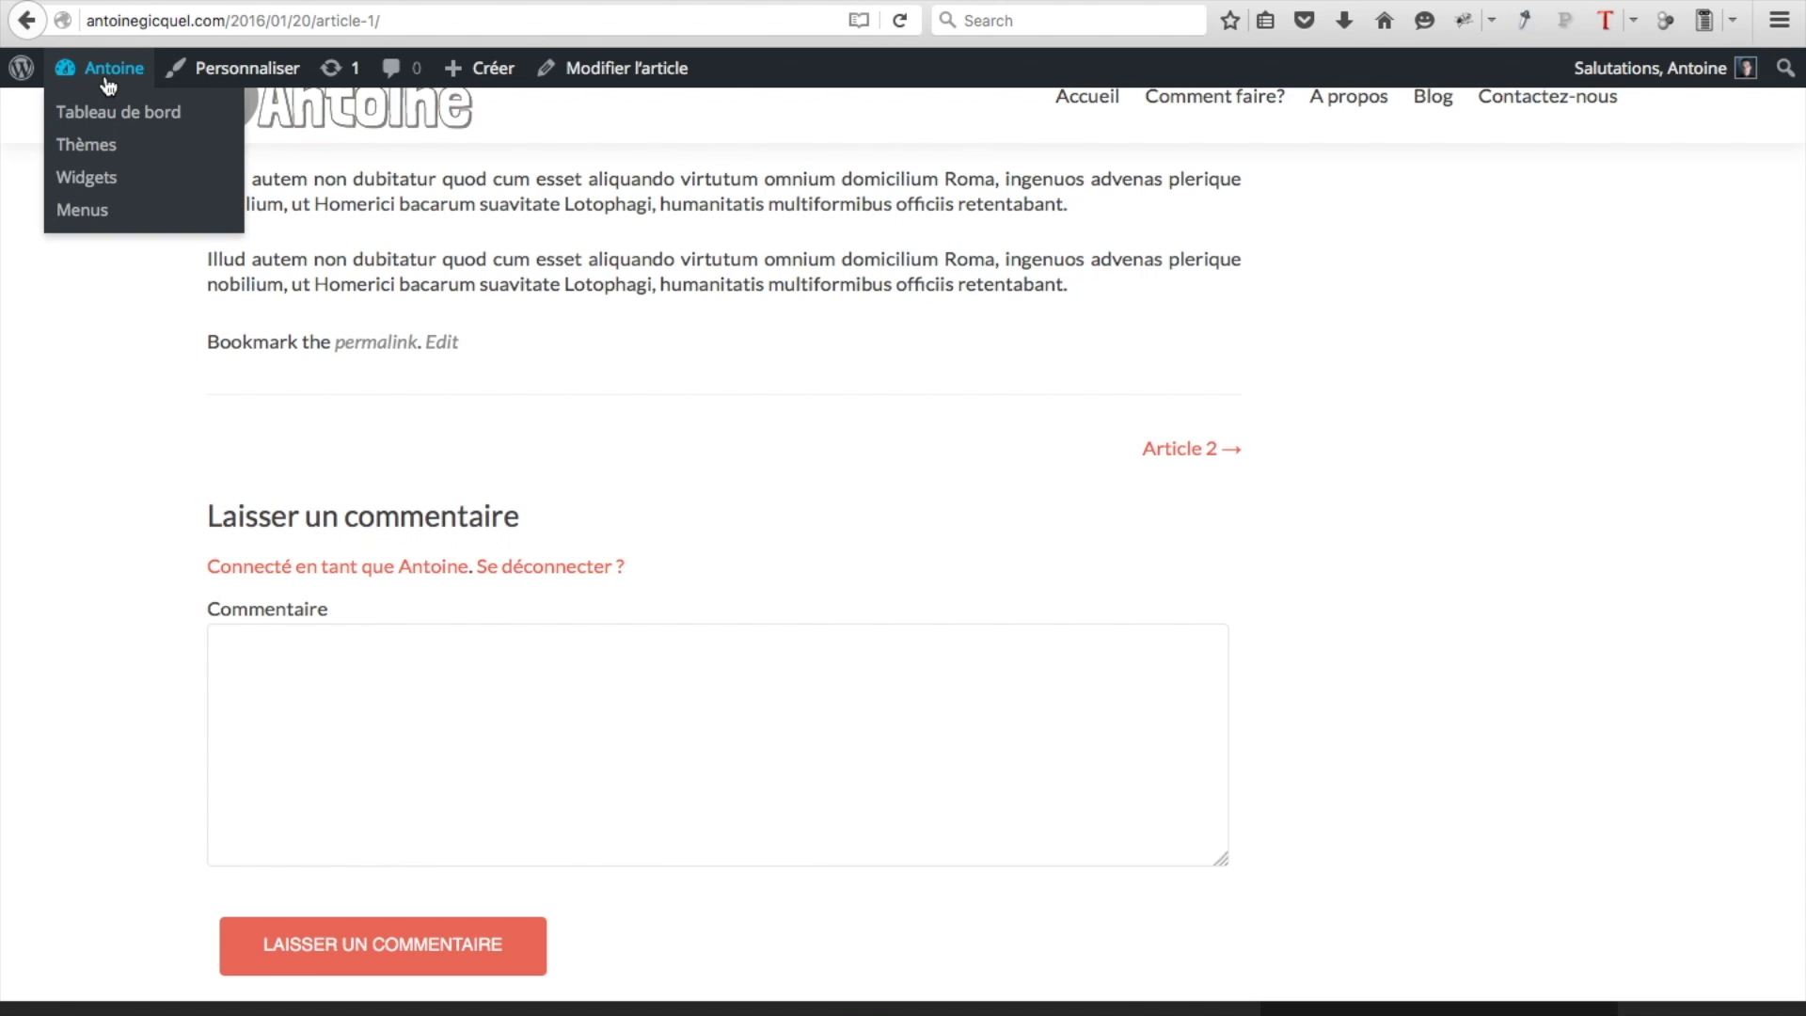
Search the plugin directory for 'jetpack' and install Jetpack par WordPress.com 3.9.1
left_click(106, 115)
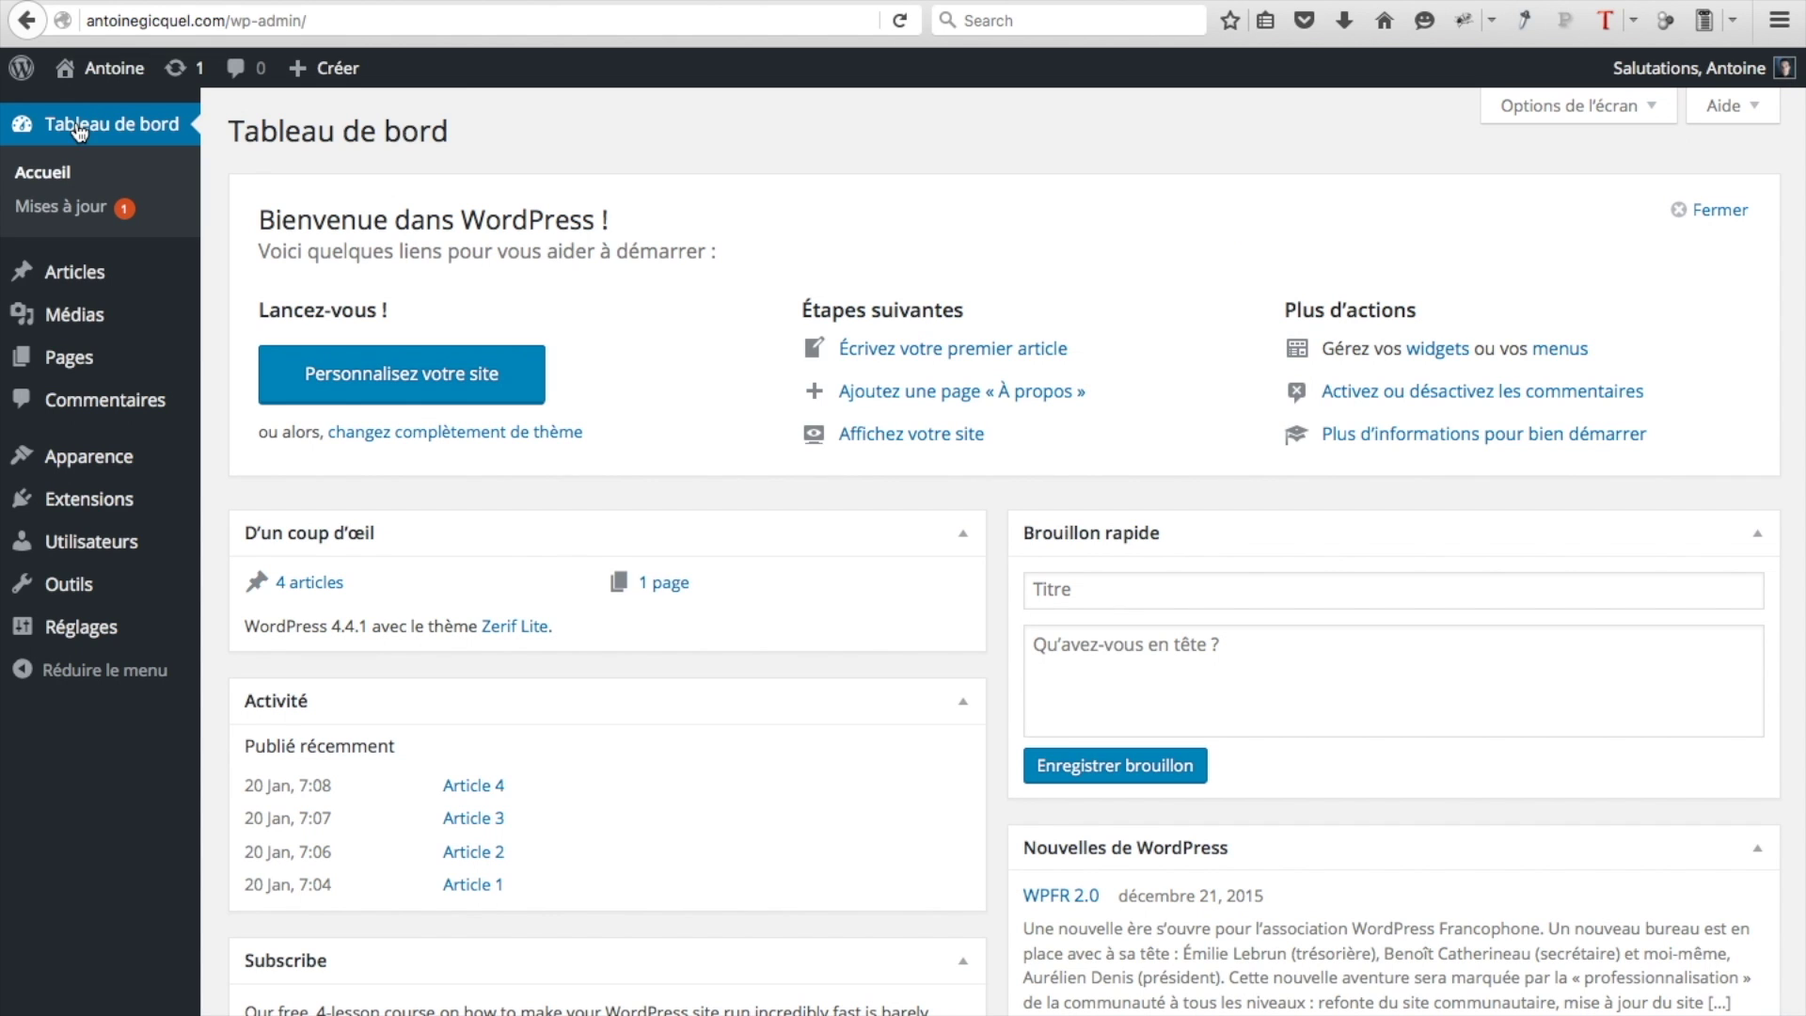
mouse_move(94, 499)
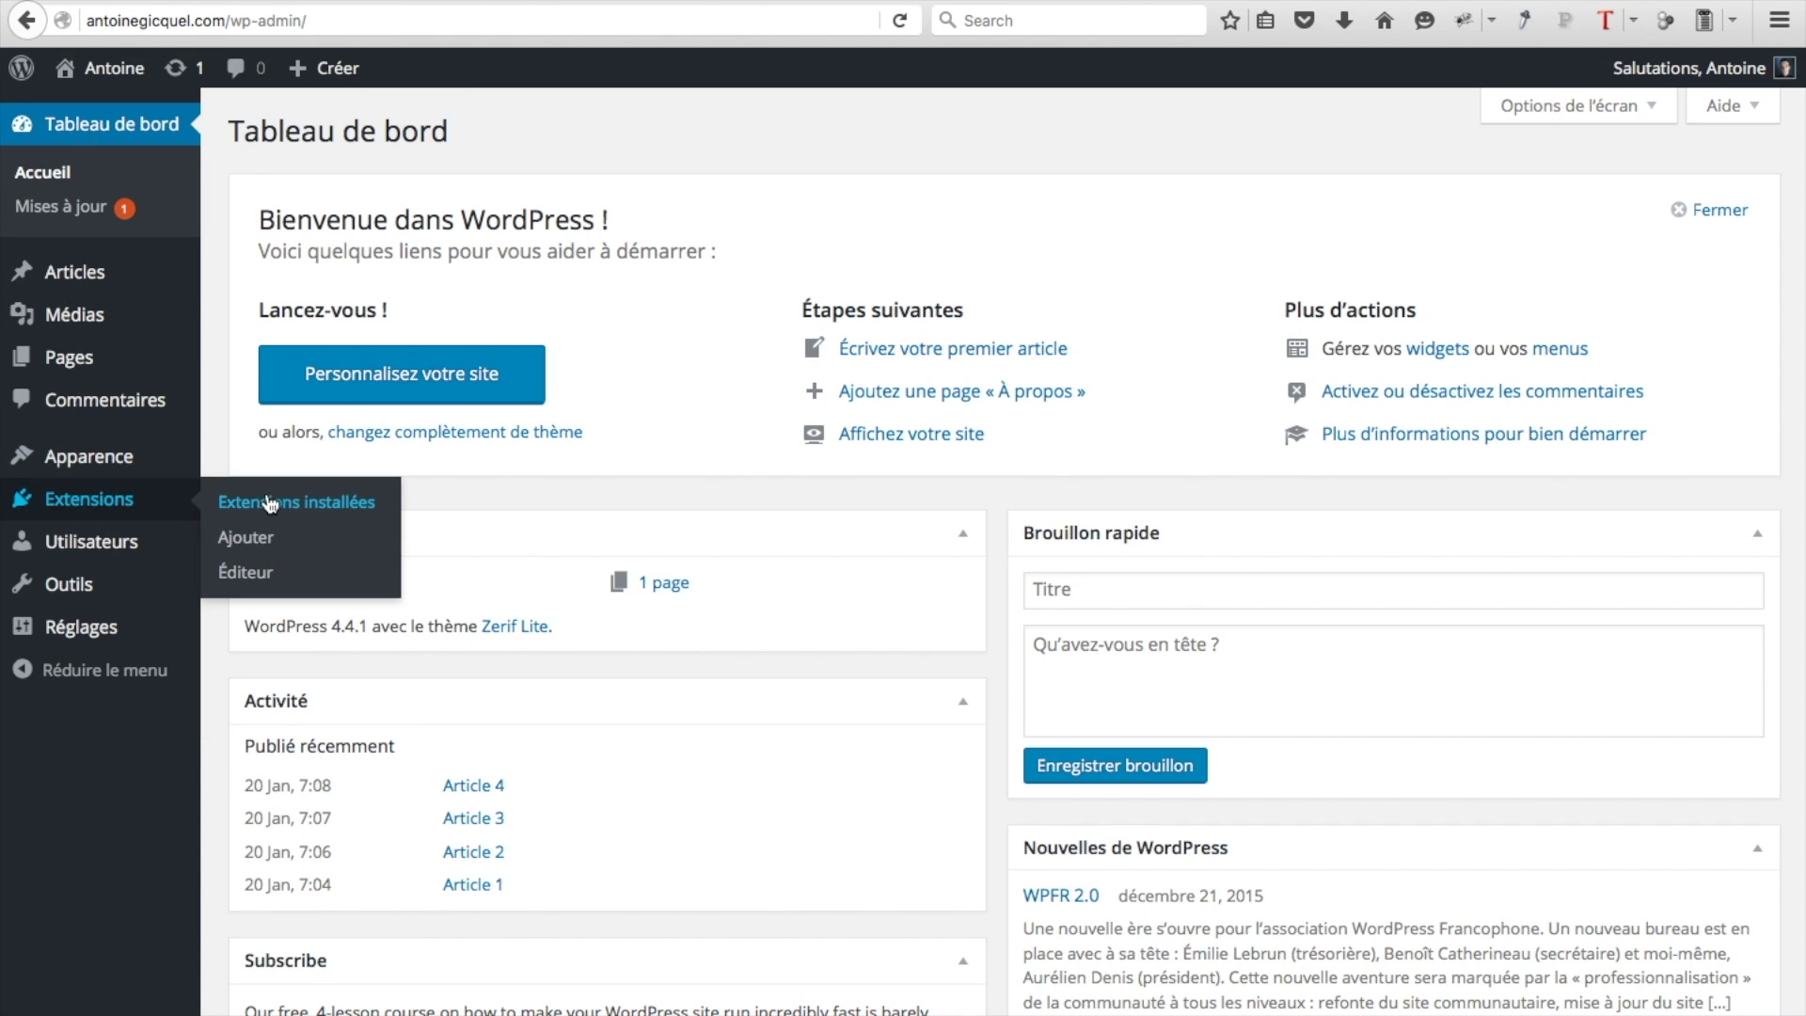
left_click(252, 541)
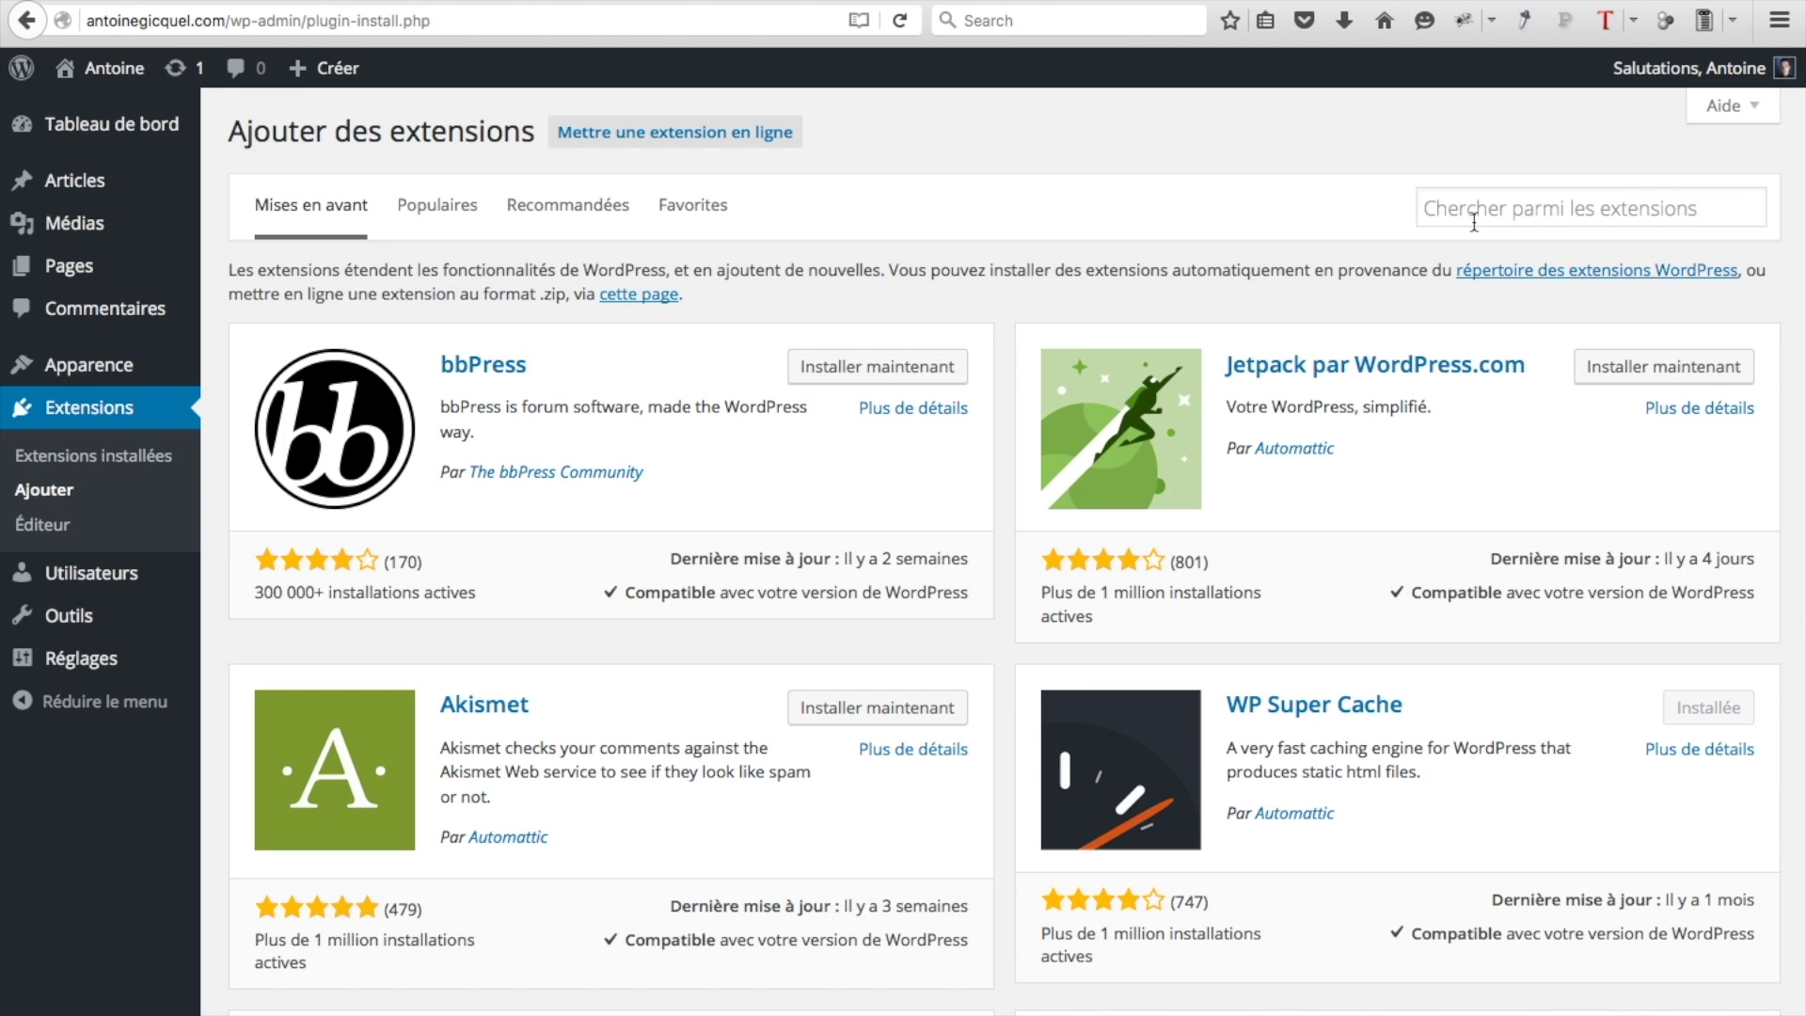
left_click(1474, 222)
type("jetpack")
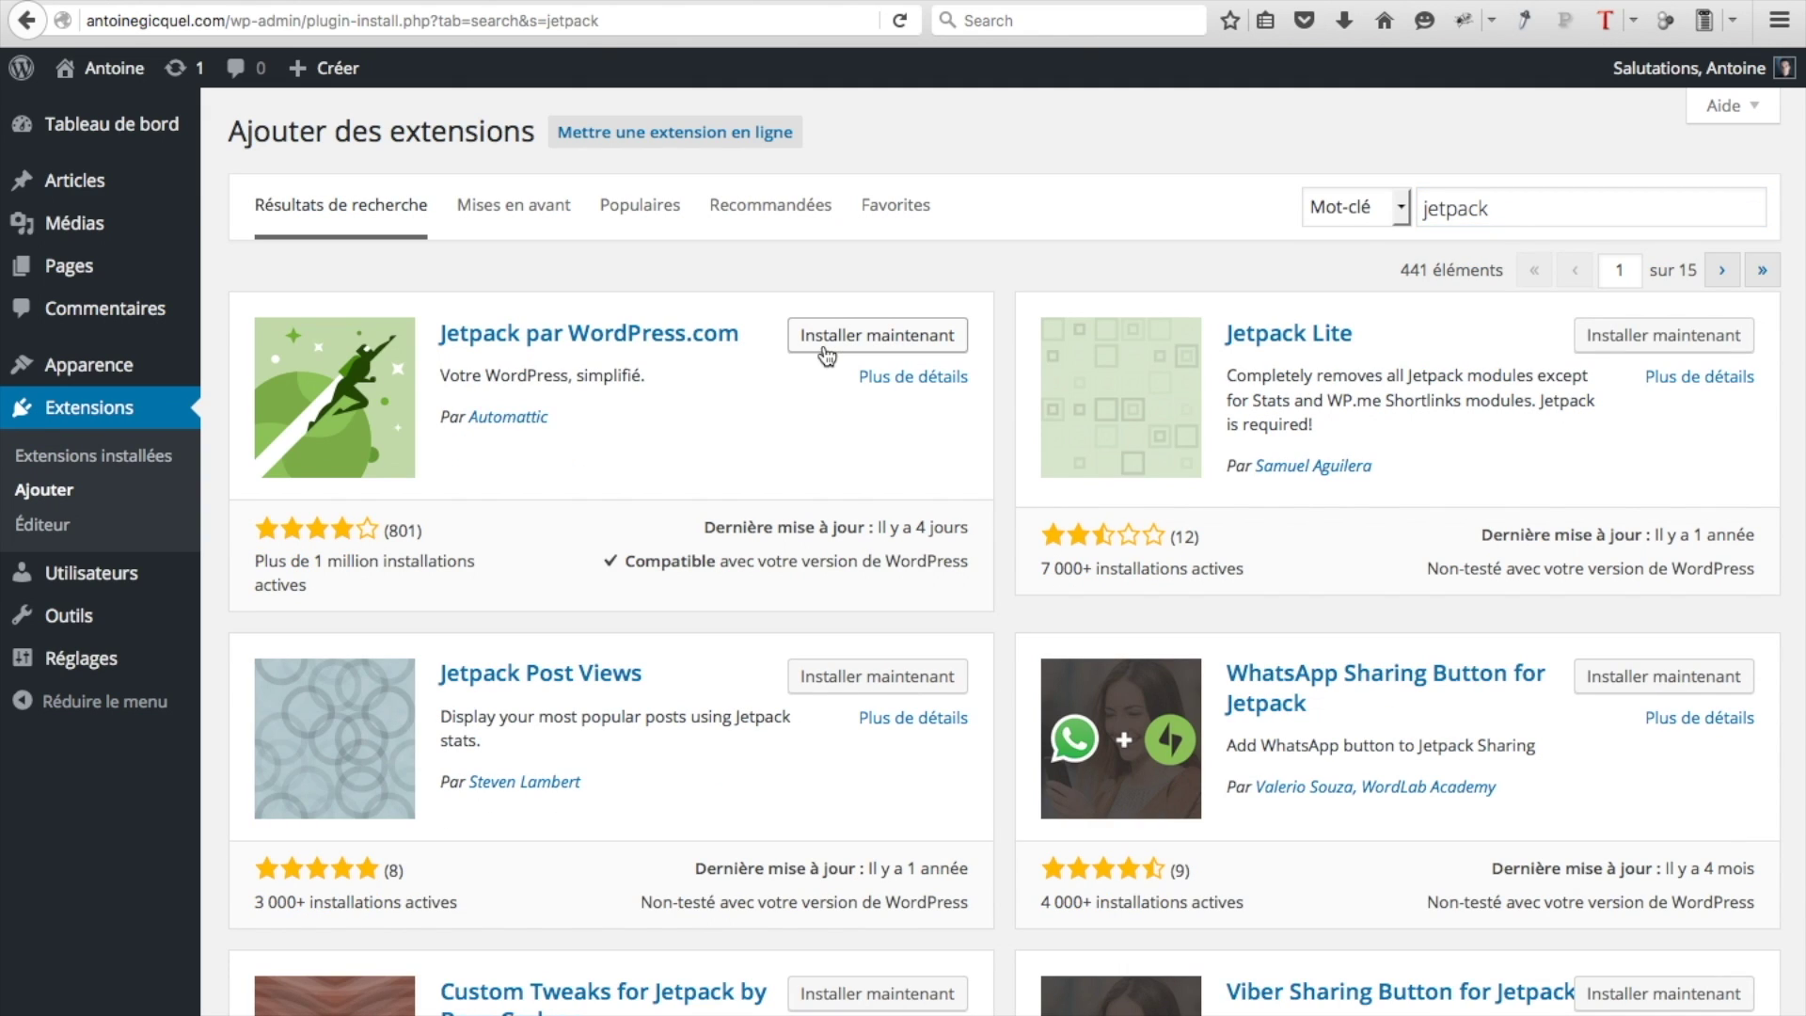
left_click(826, 348)
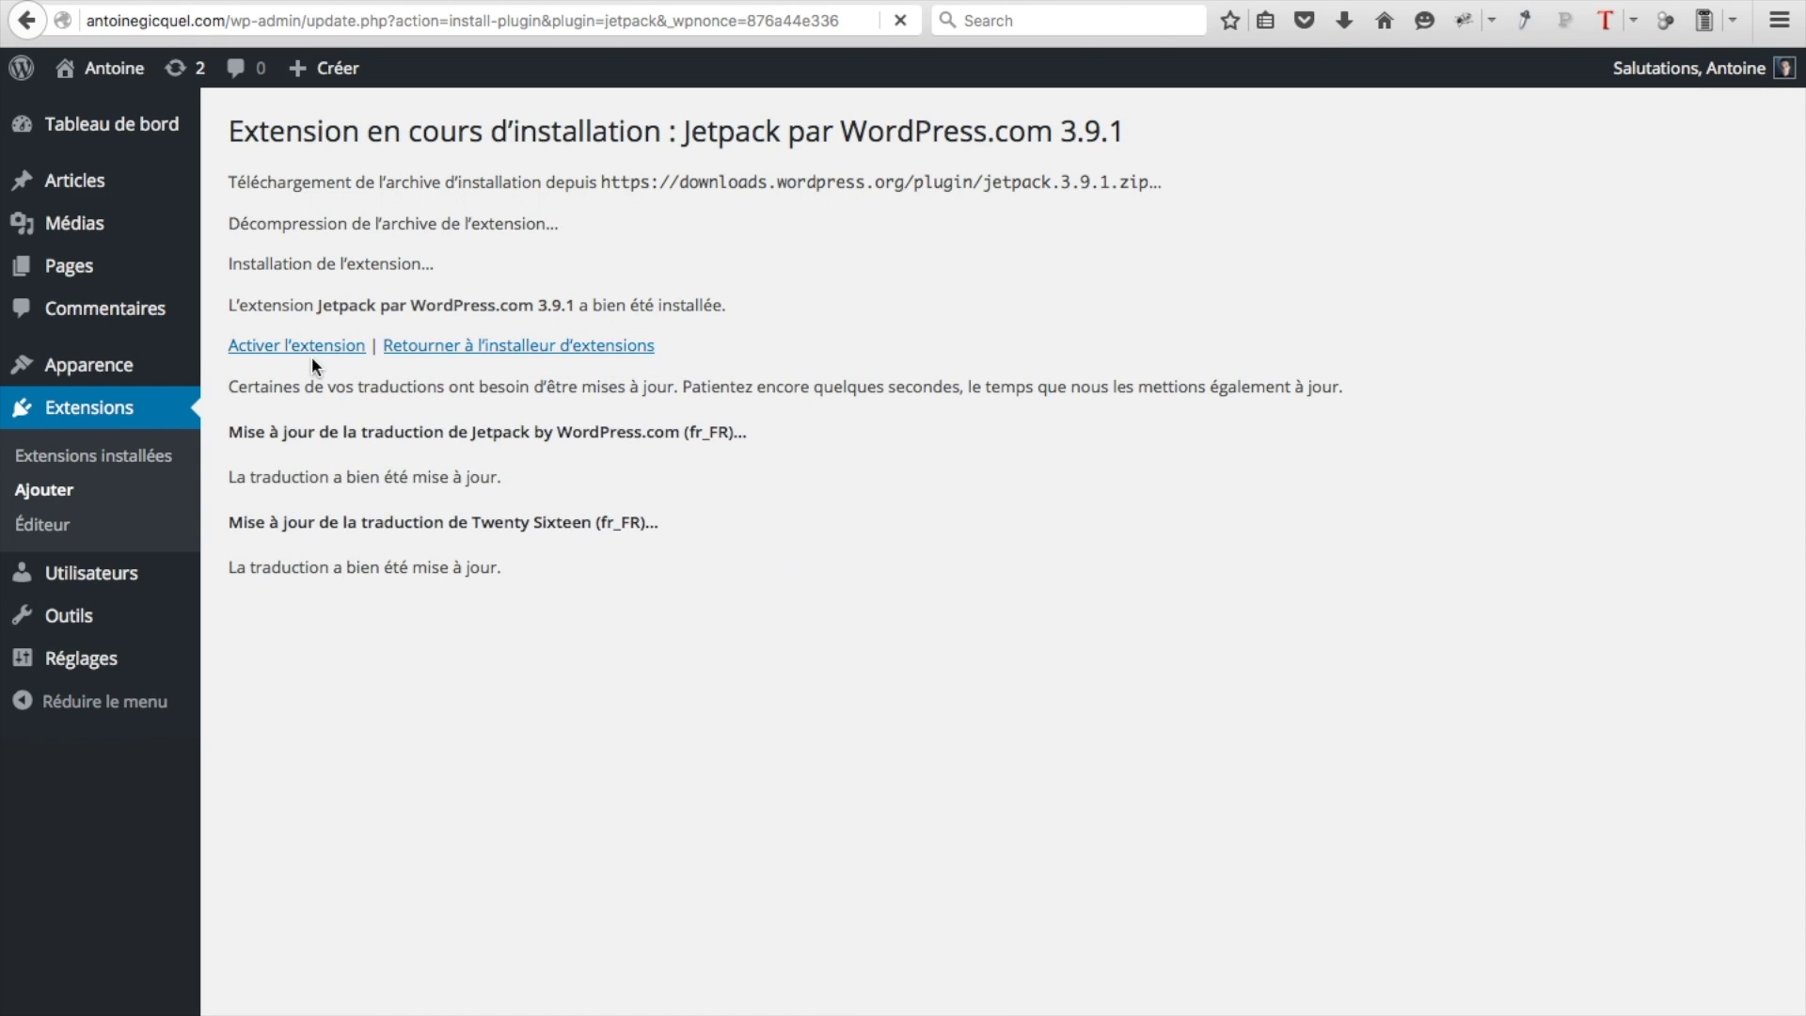
Activate the Jetpack plugin and connect it to a WordPress.com account
left_click(312, 354)
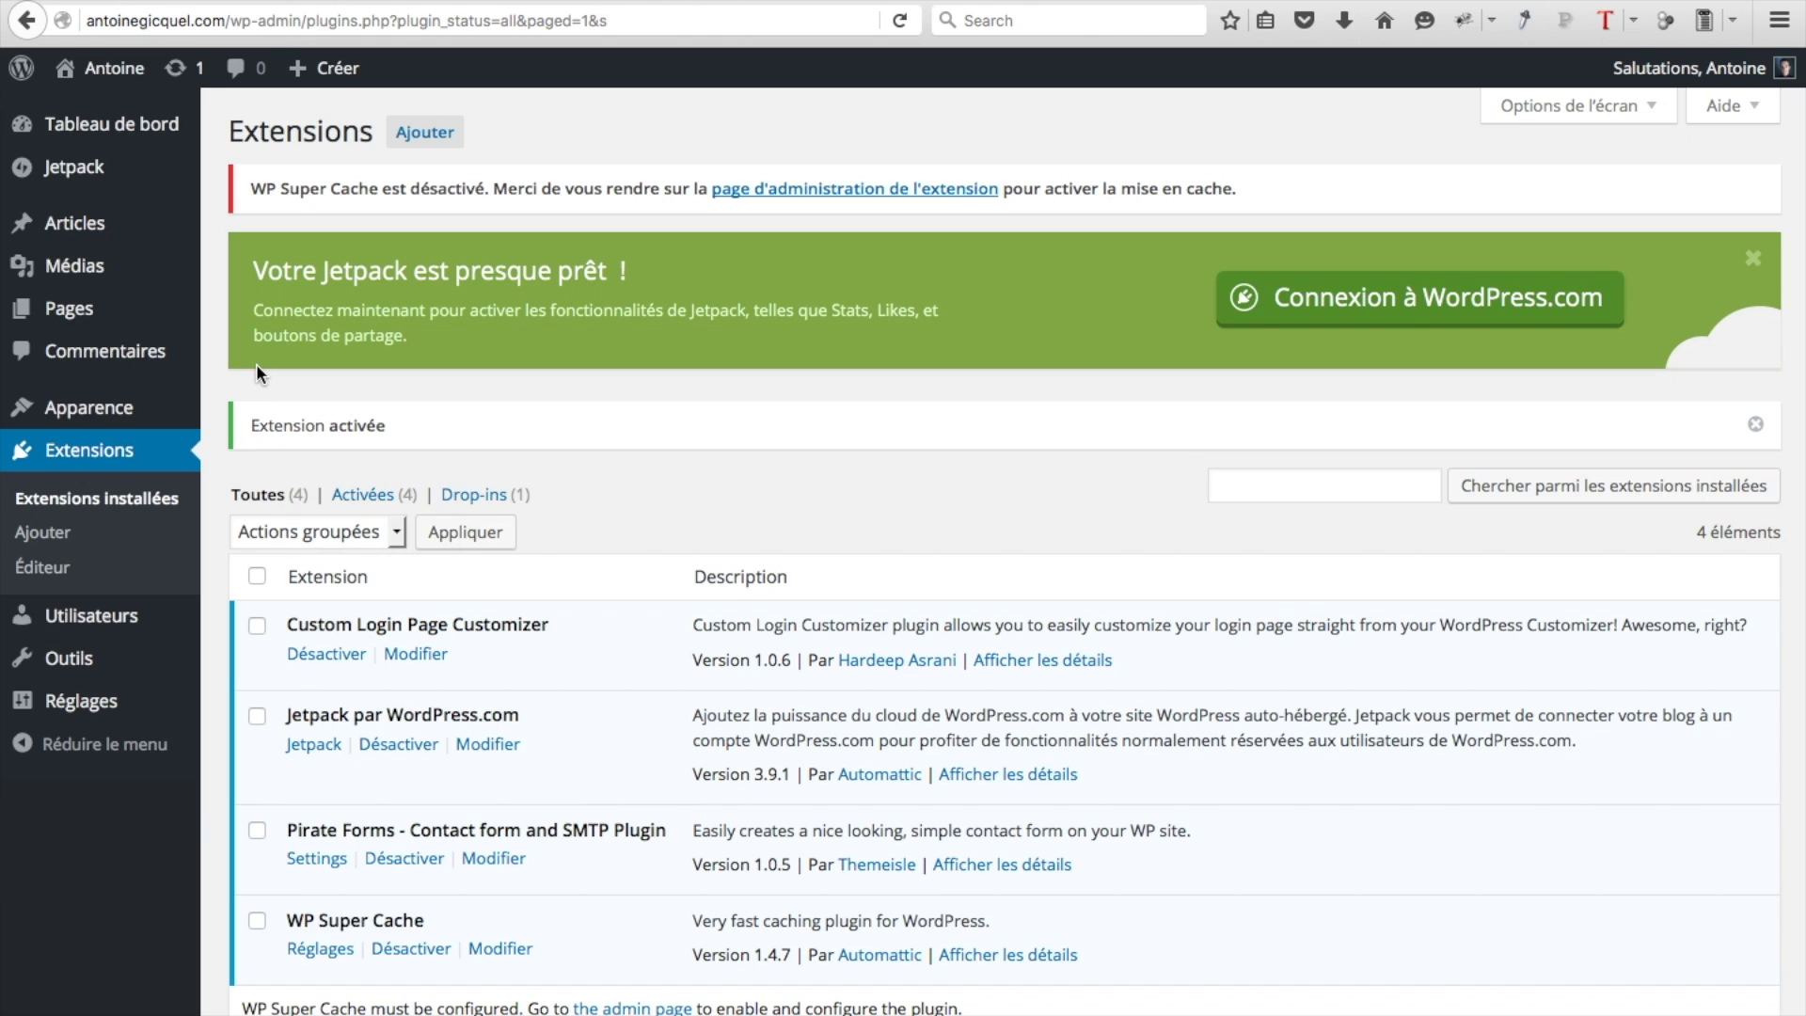
left_click(98, 173)
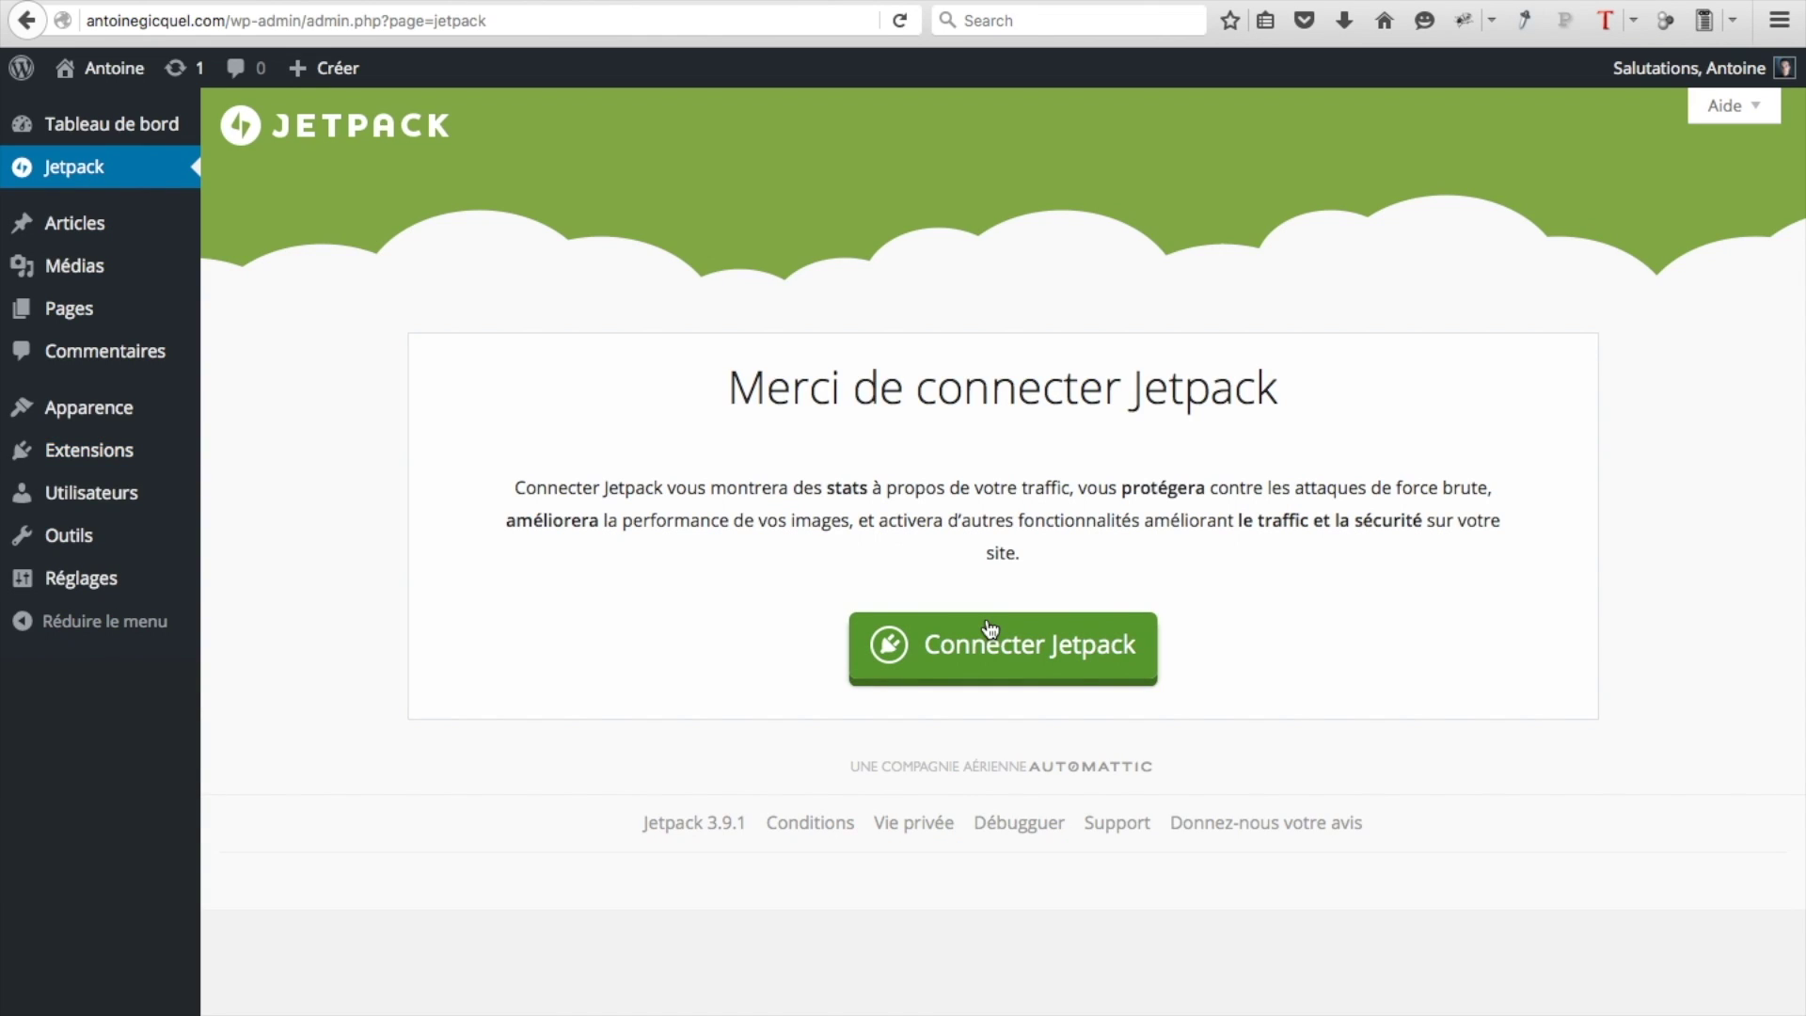
left_click(979, 649)
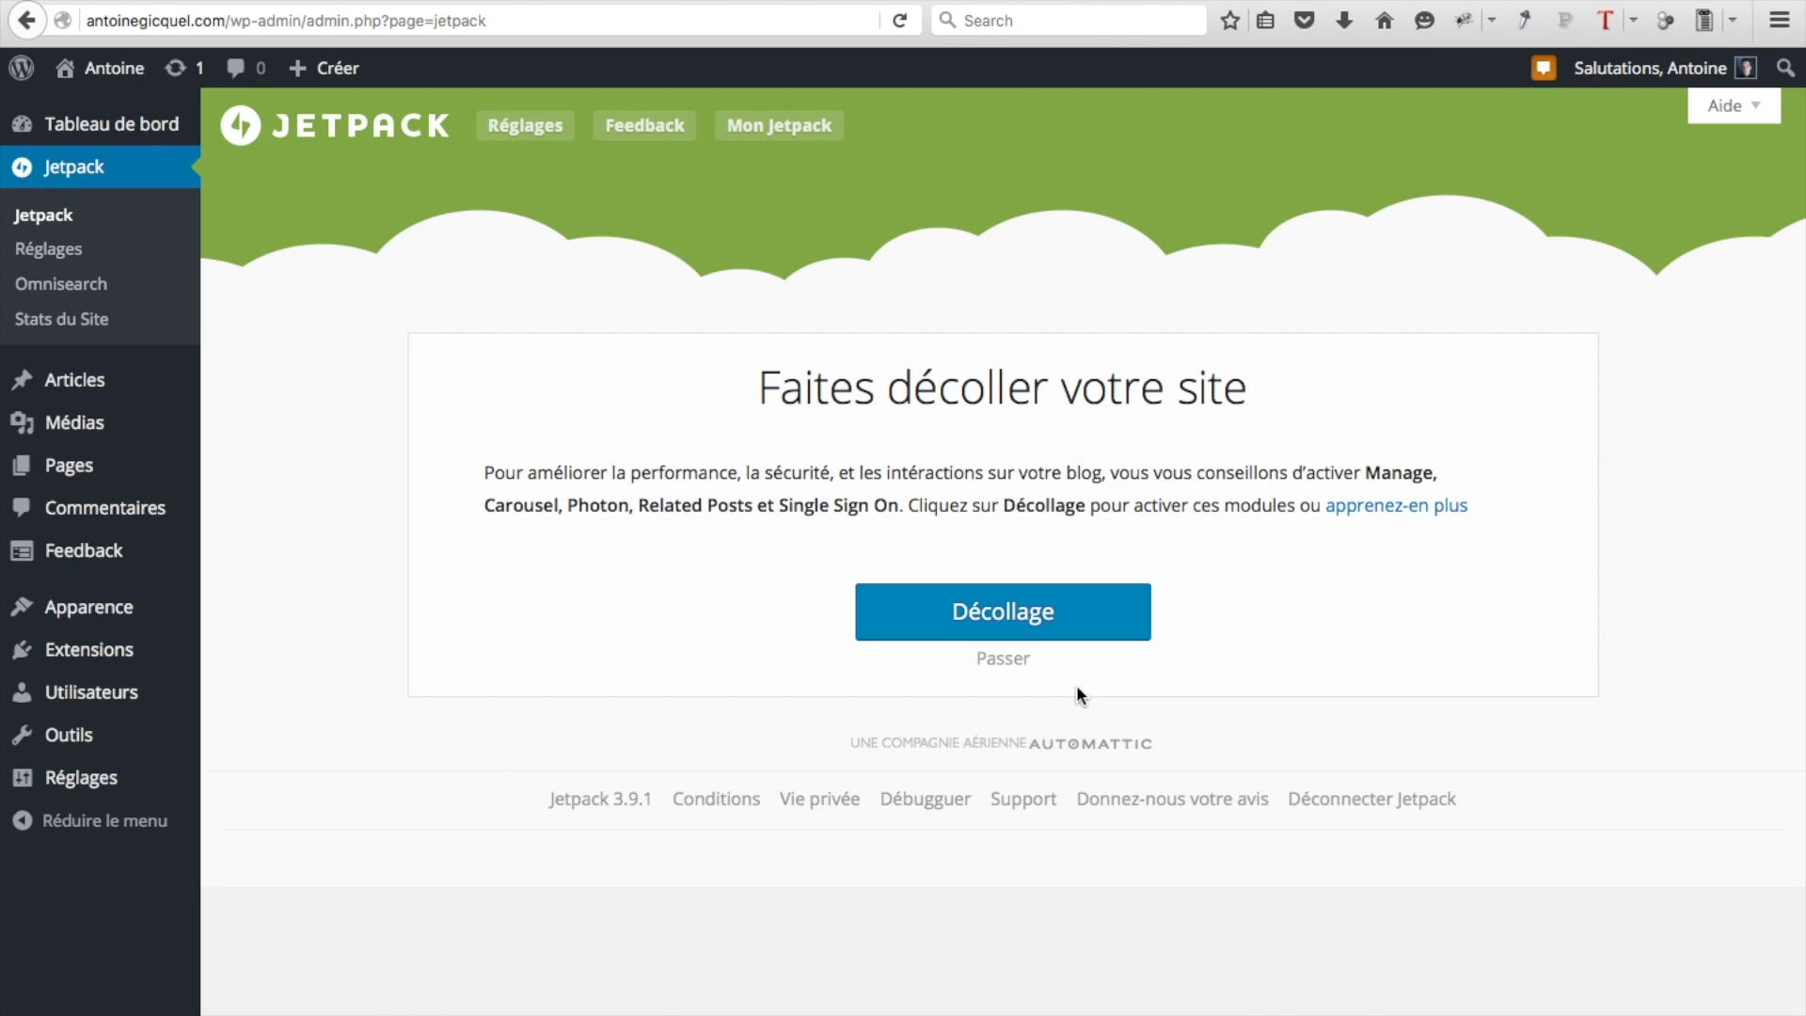
Enable the Comments module in Jetpack's Réglages
left_click(57, 263)
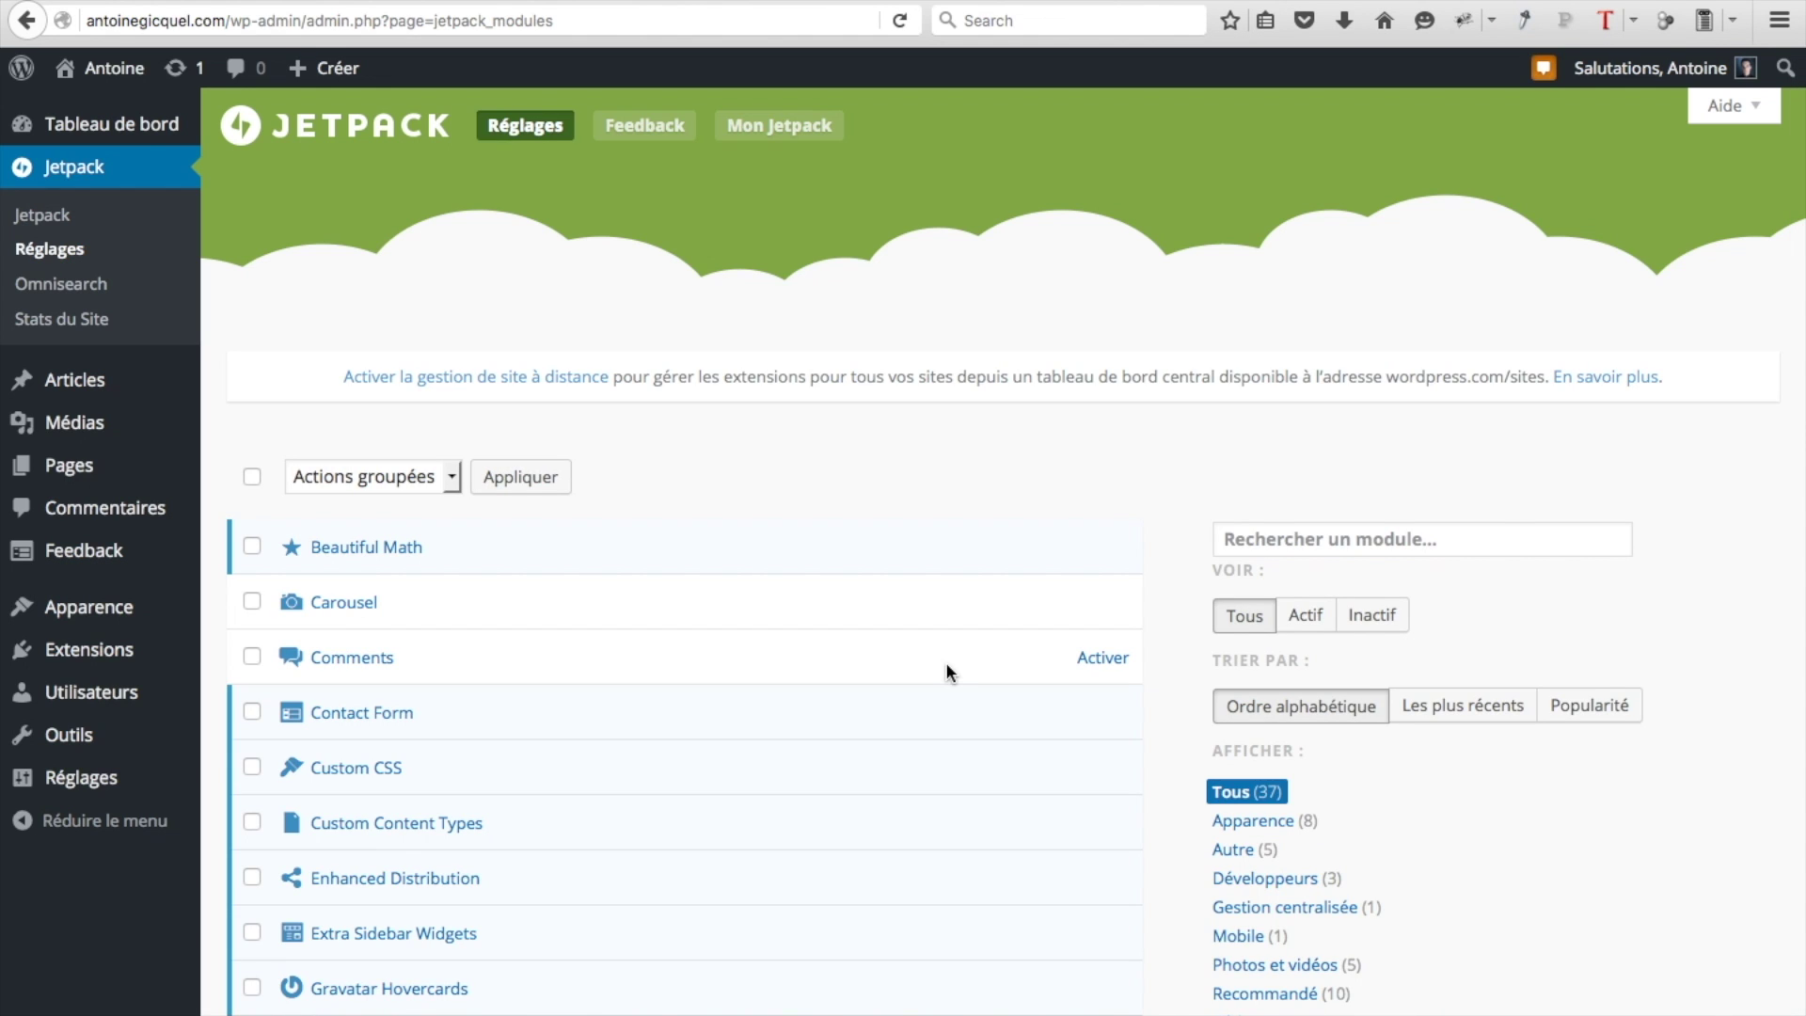
left_click(1113, 662)
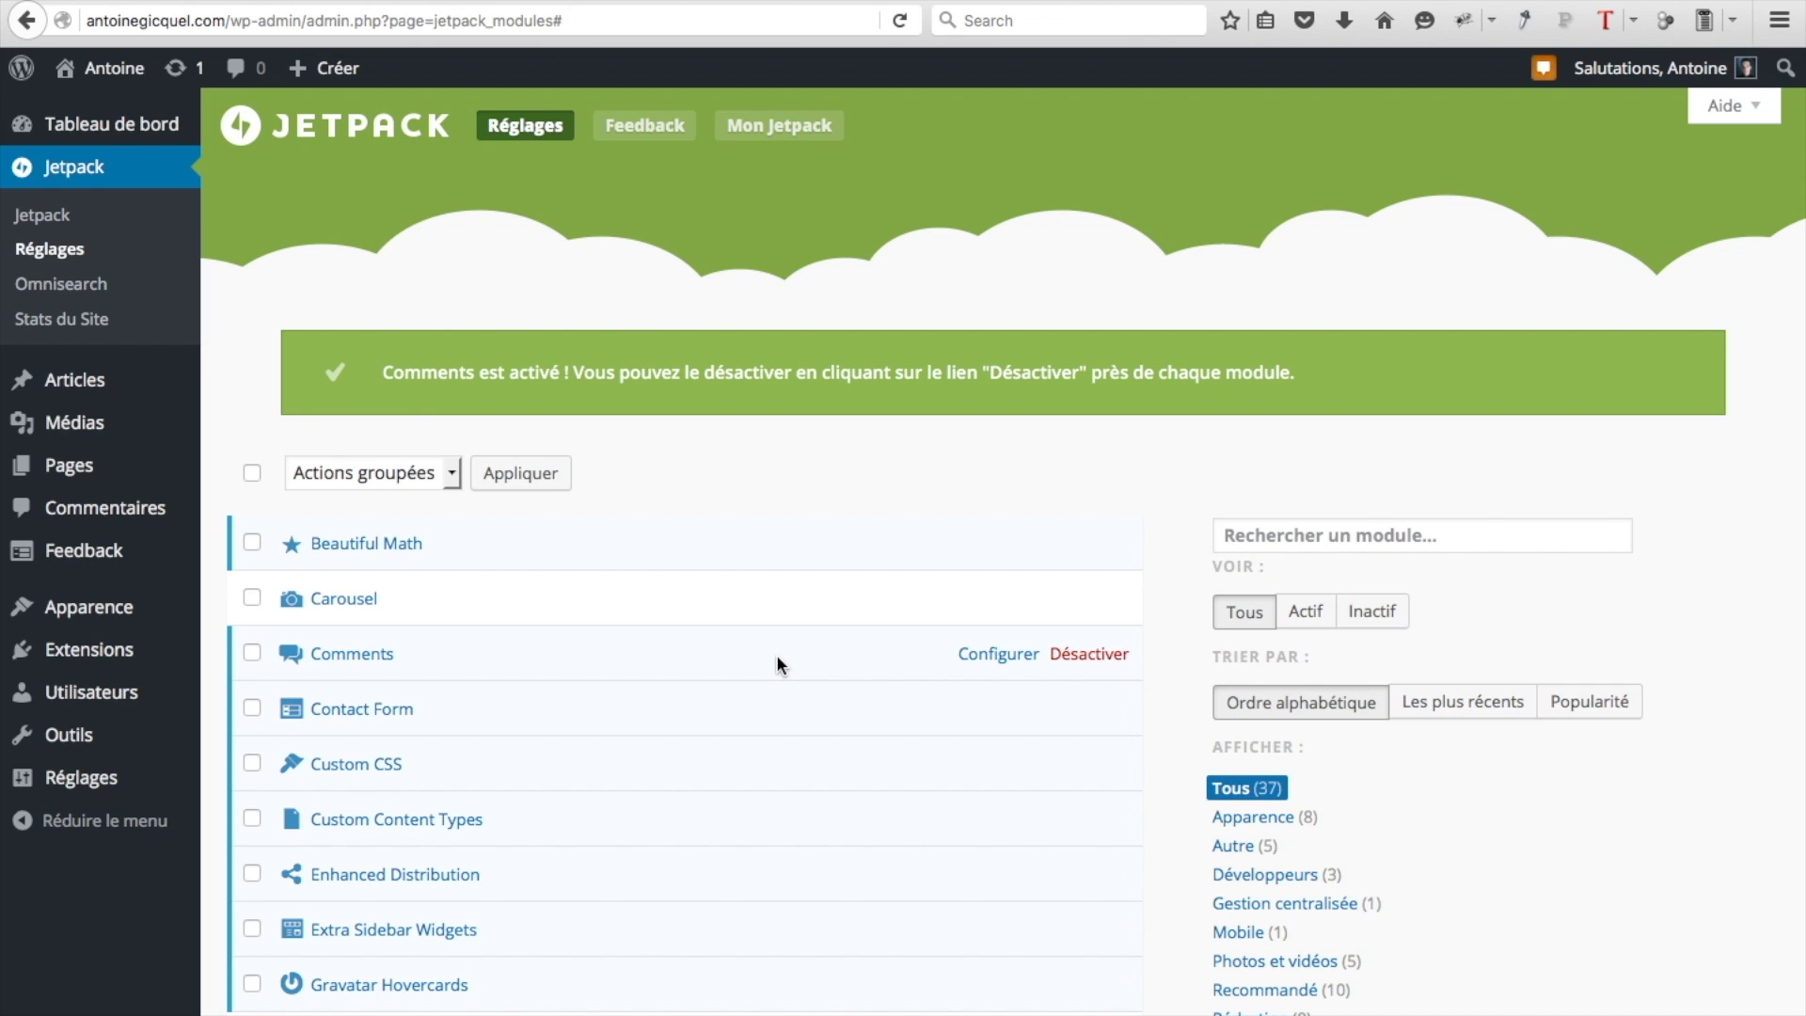
mouse_move(139, 625)
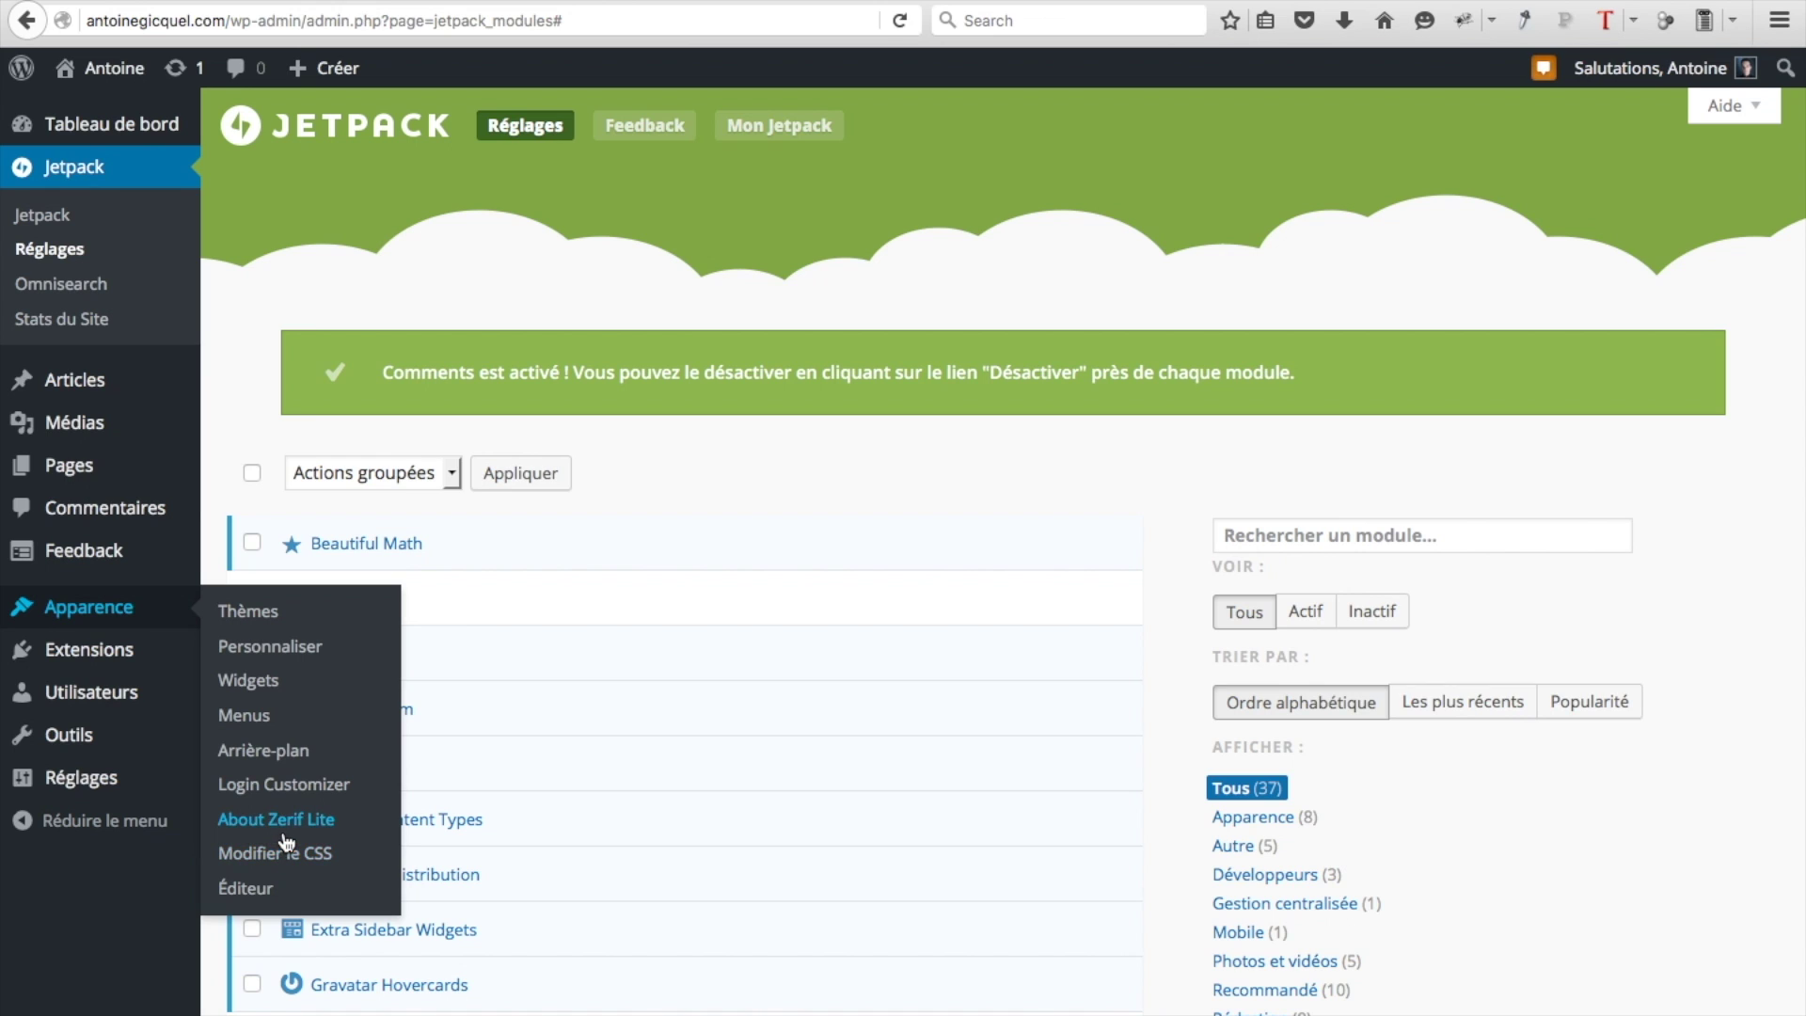
Open Article 1 from the live site's Blog section and expand its comment form to check Jetpack options
mouse_move(117, 72)
left_click(103, 115)
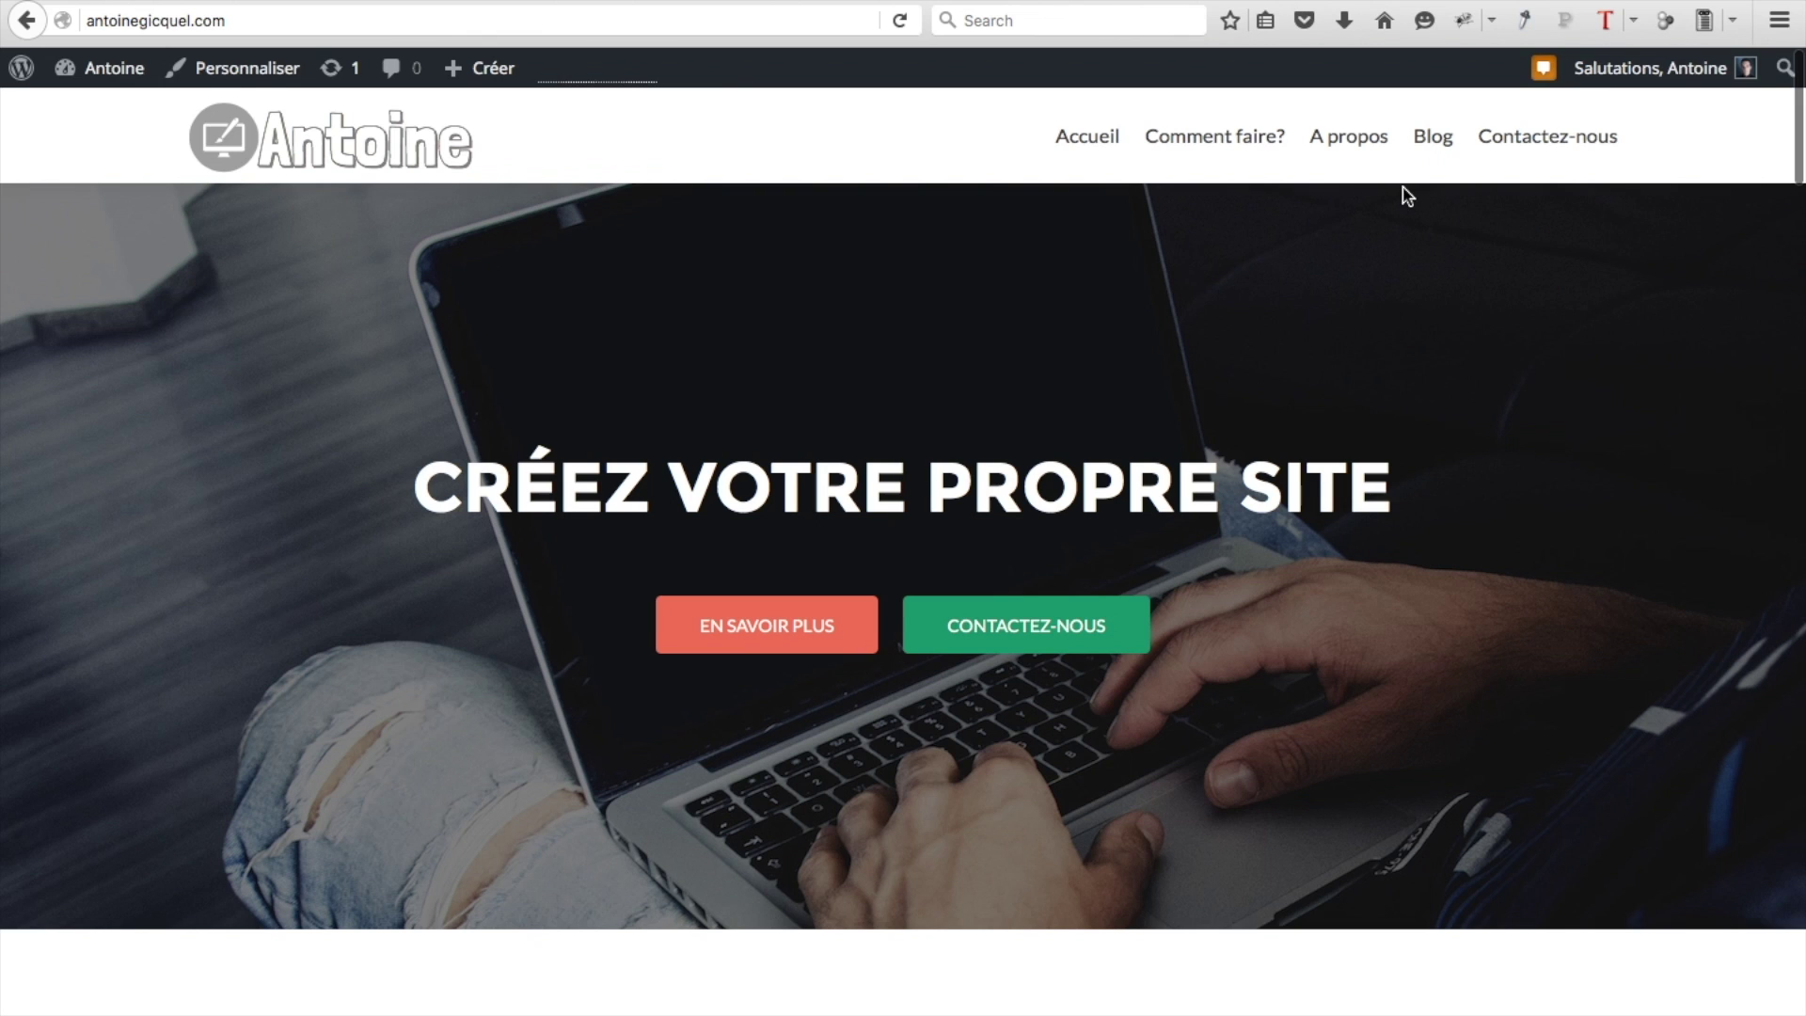
left_click(1427, 141)
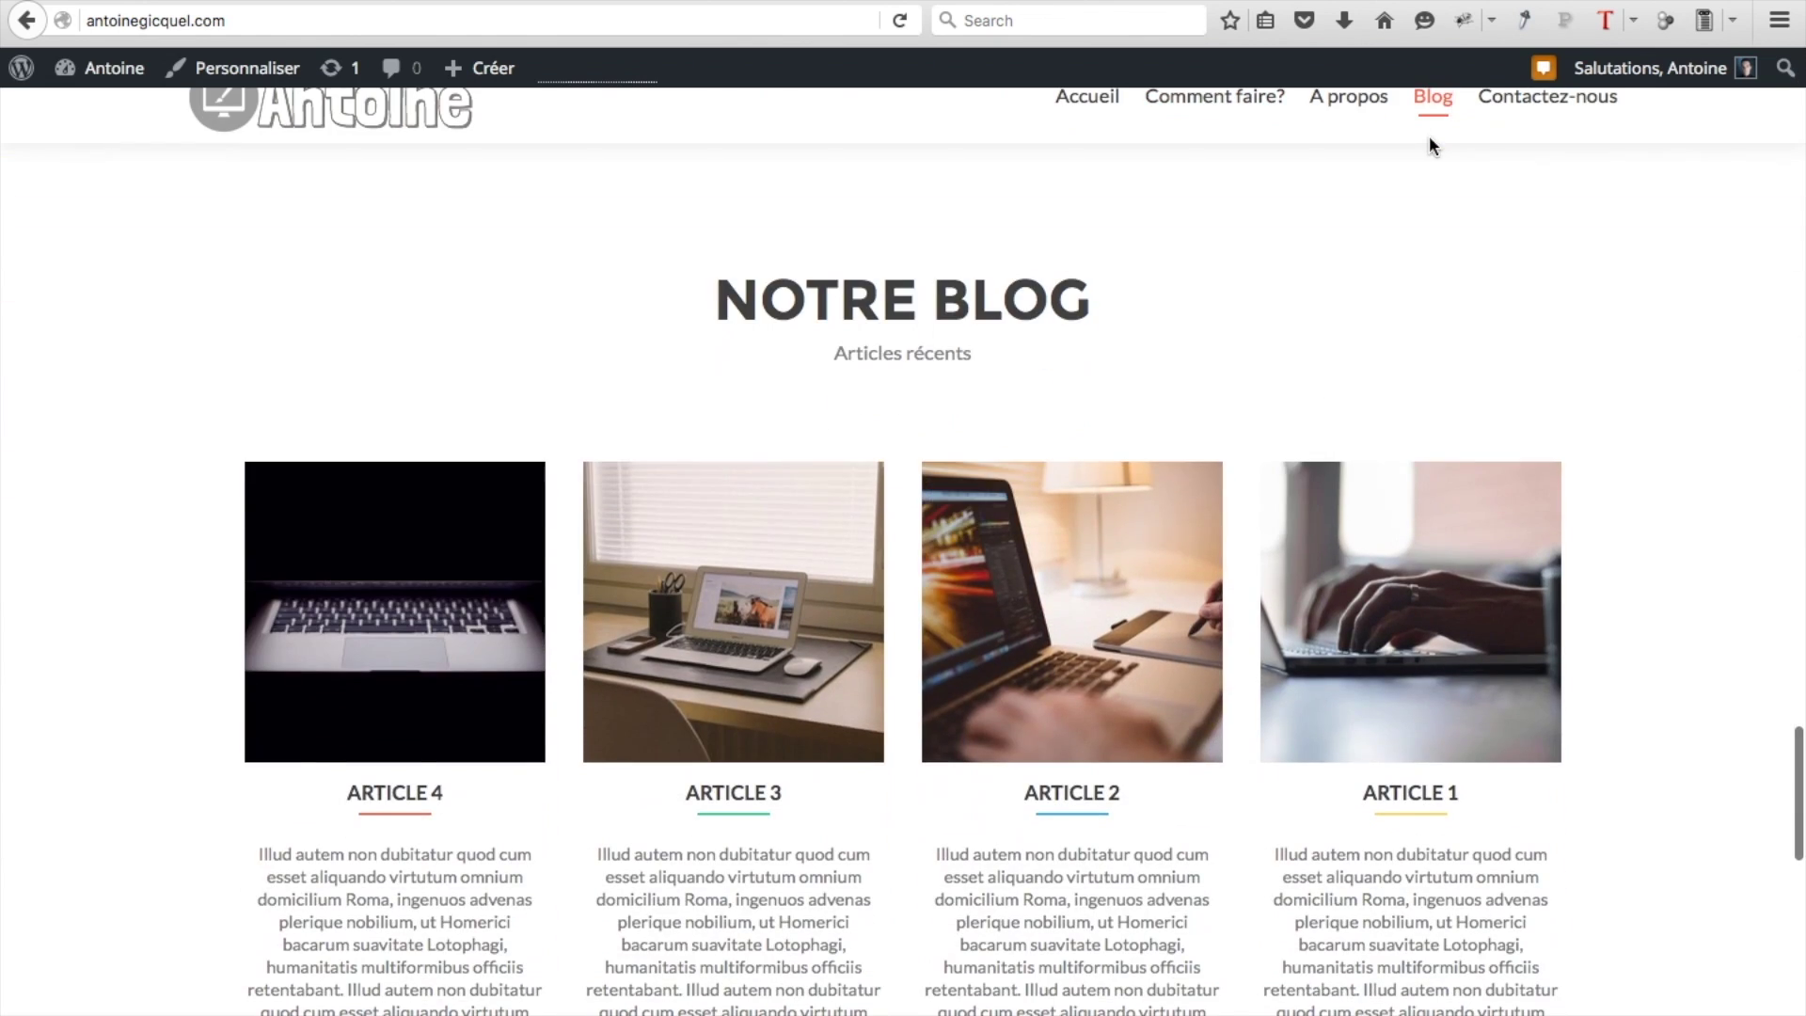
left_click(1408, 794)
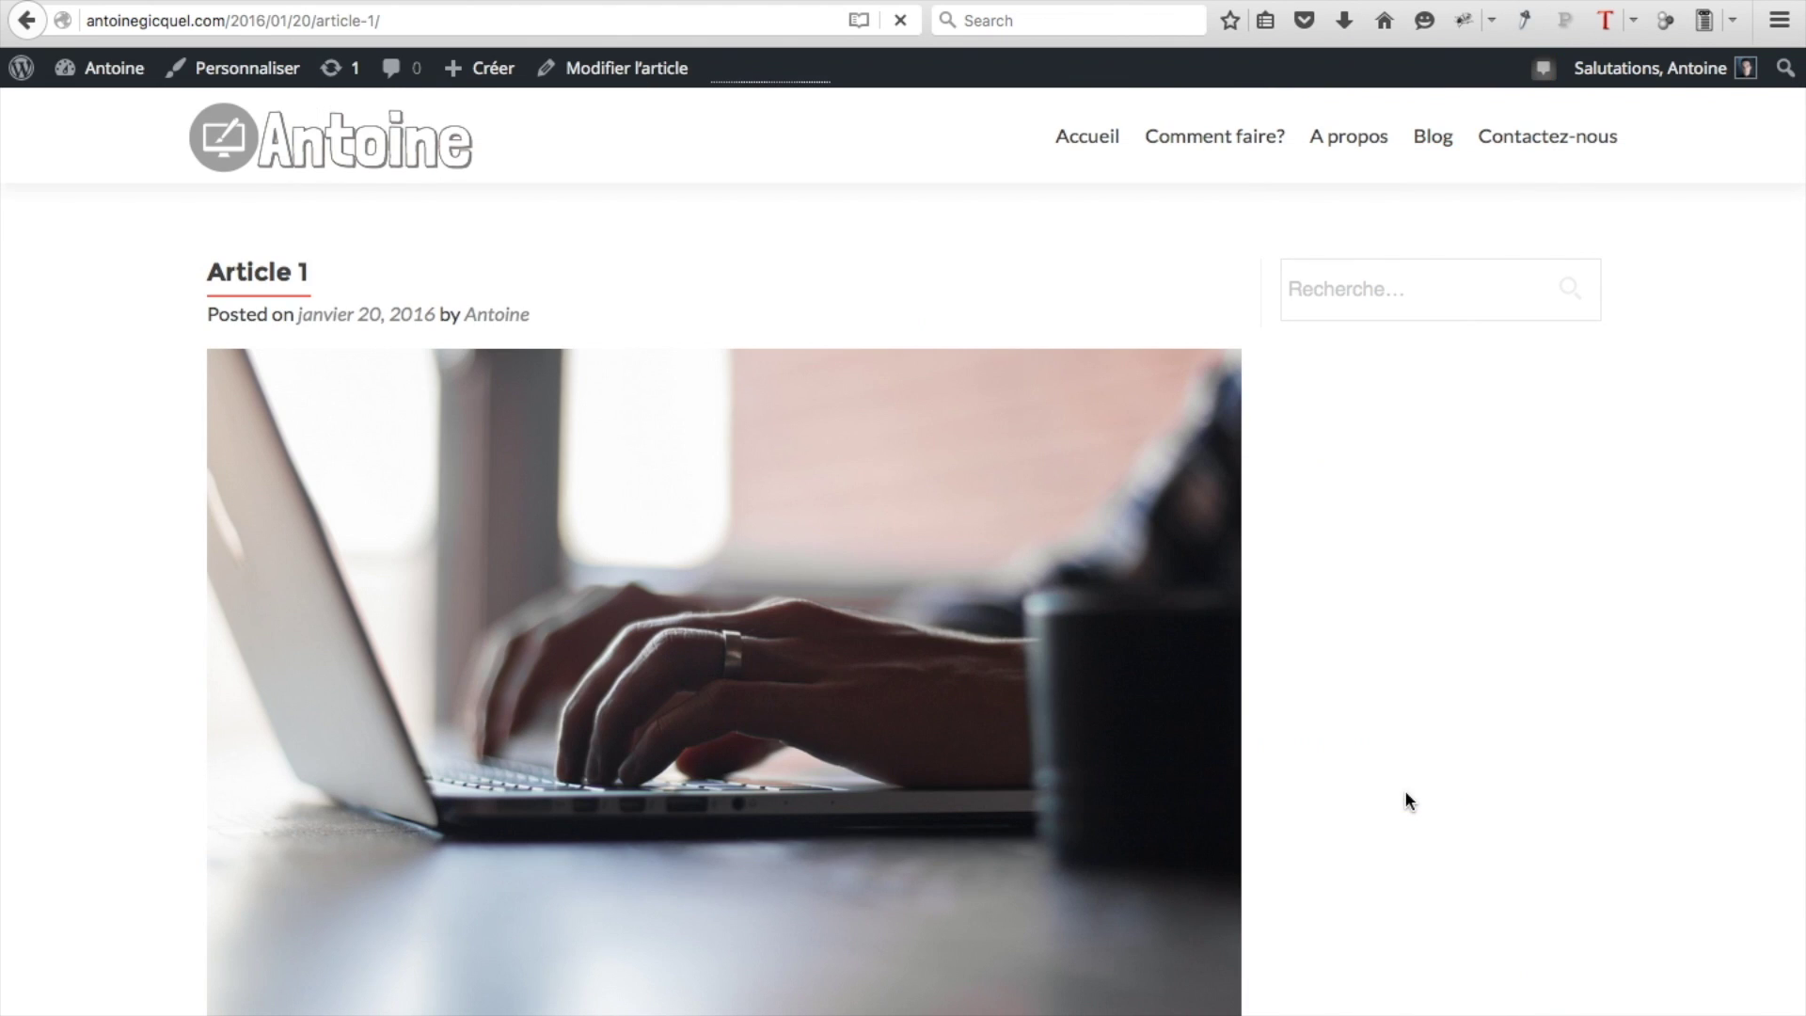
scroll(843, 563, "down", 10)
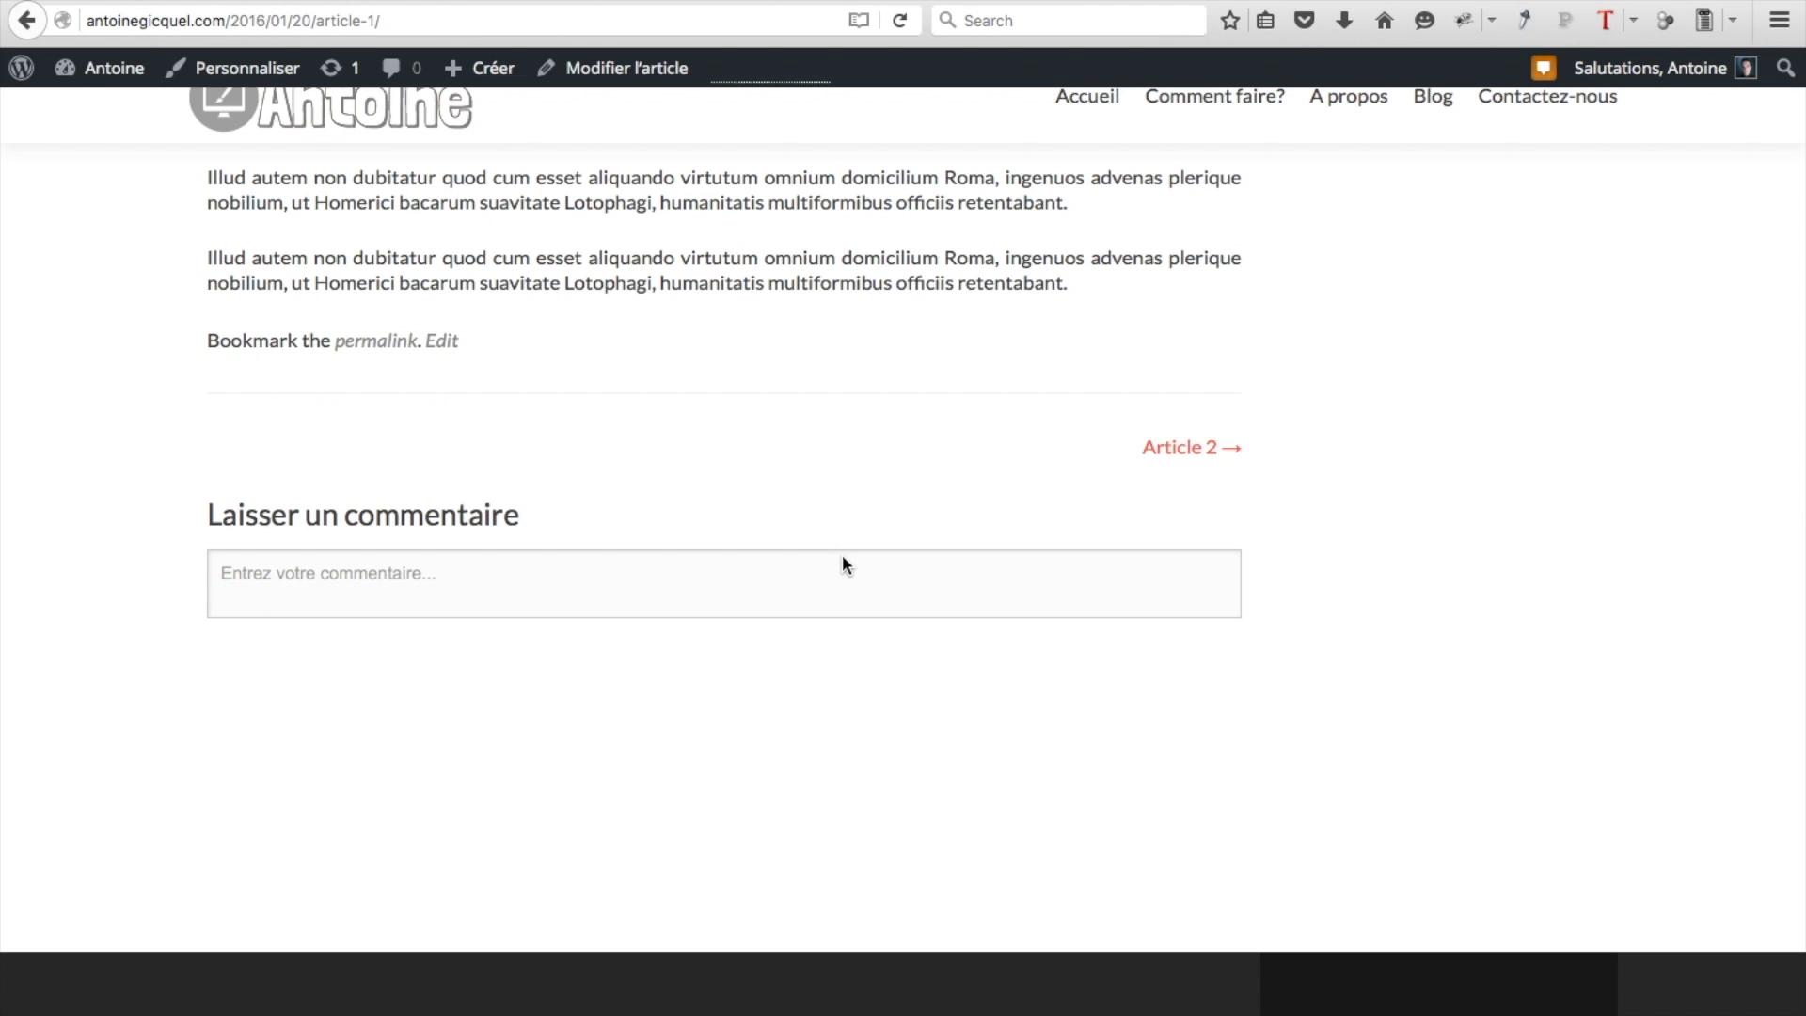
left_click(419, 576)
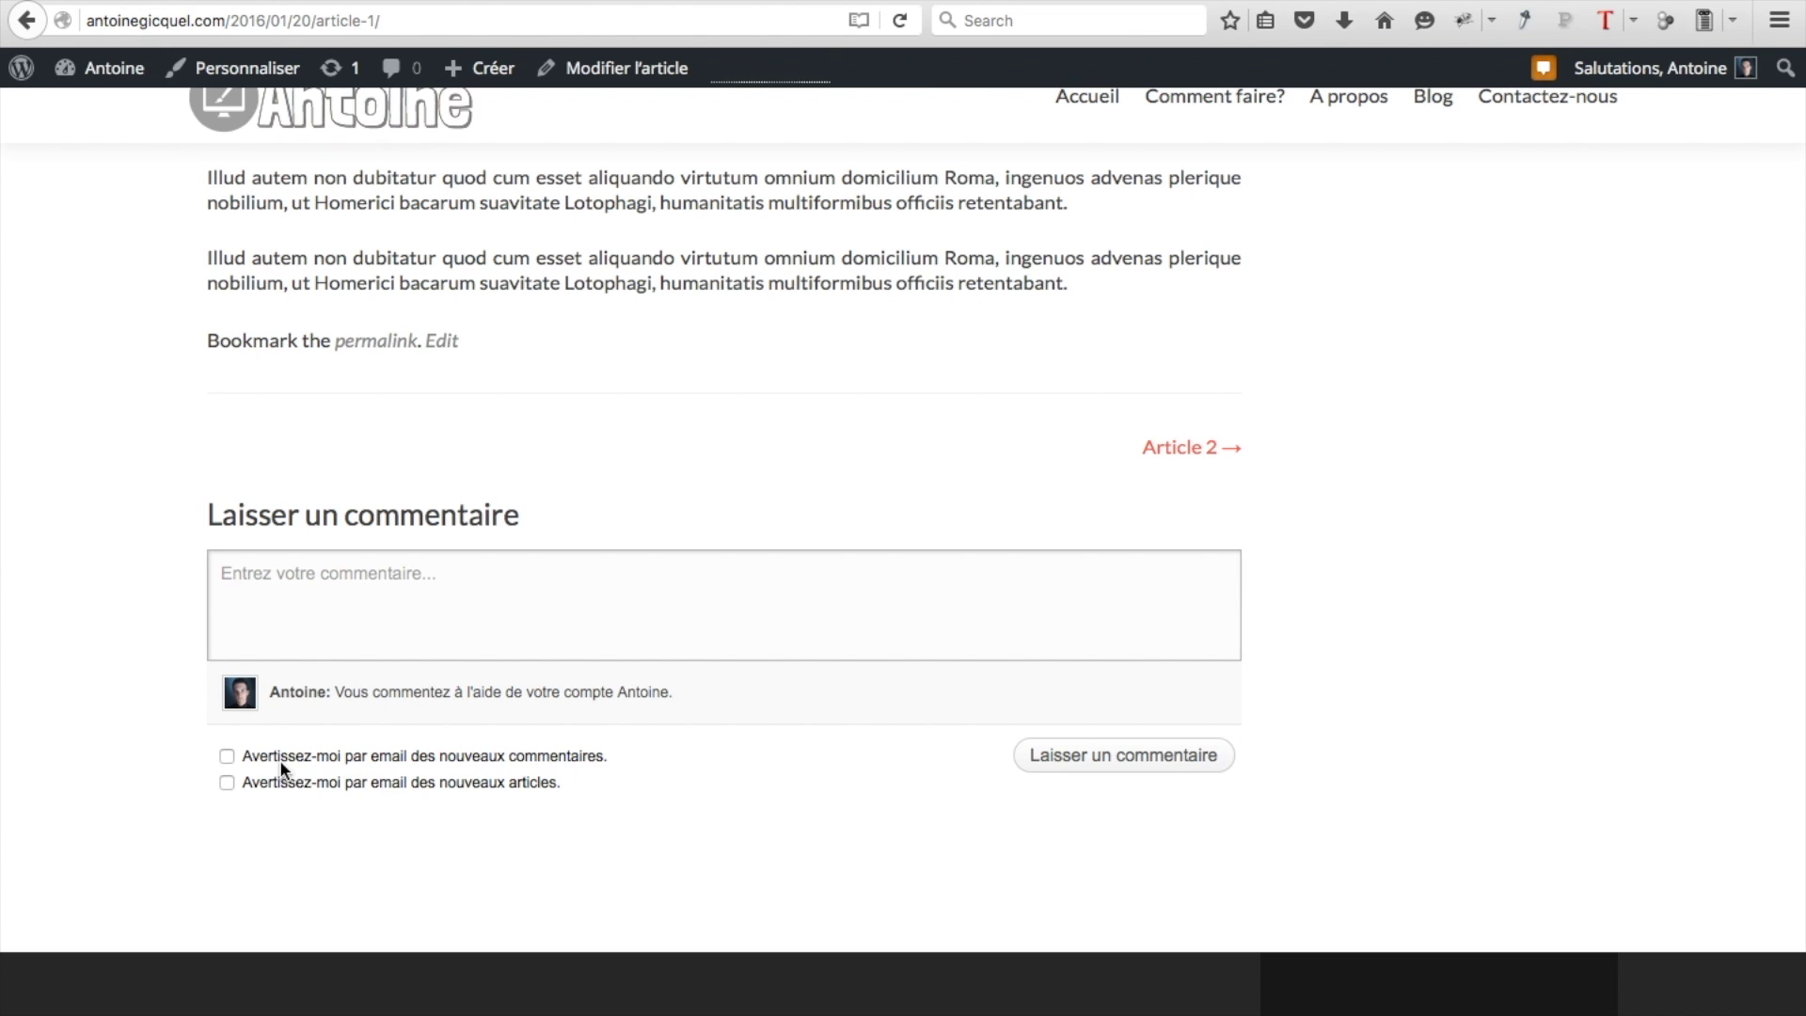
scroll(281, 767, "up", 15)
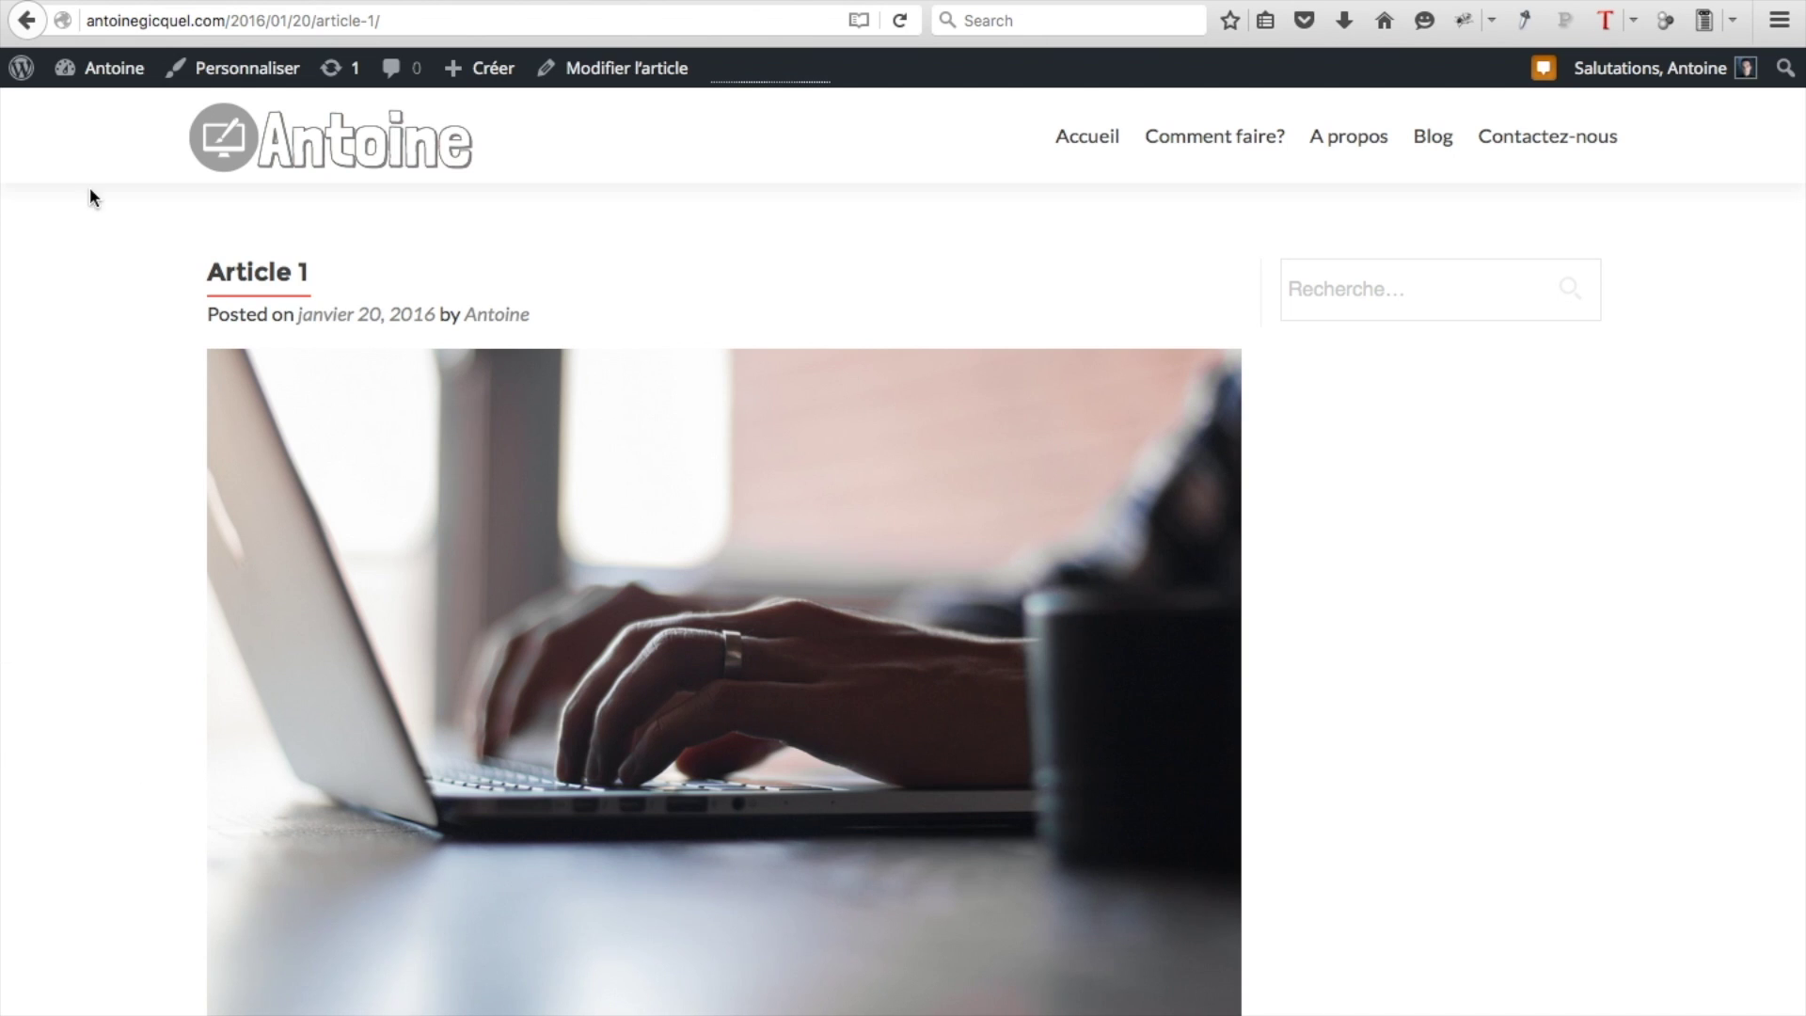
Search the plugin directory for 'mashshare', then install and activate Mashshare 2.5.0
mouse_move(105, 89)
left_click(103, 115)
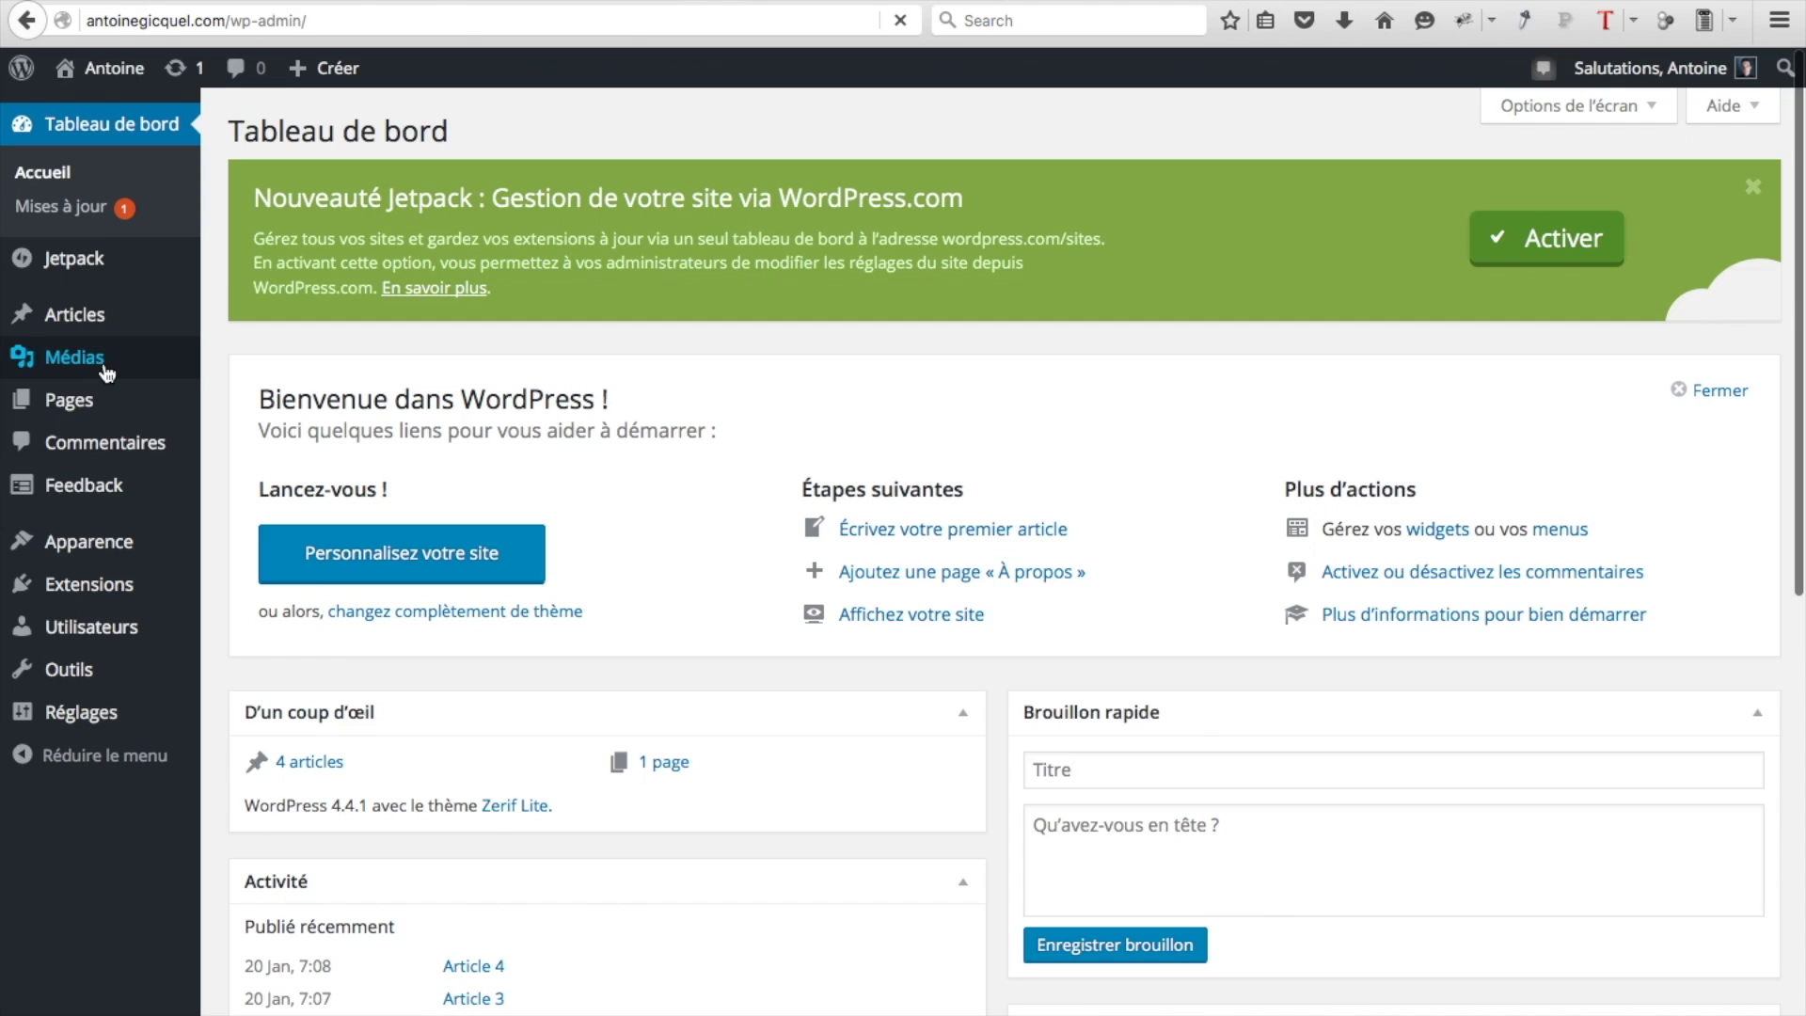
mouse_move(87, 589)
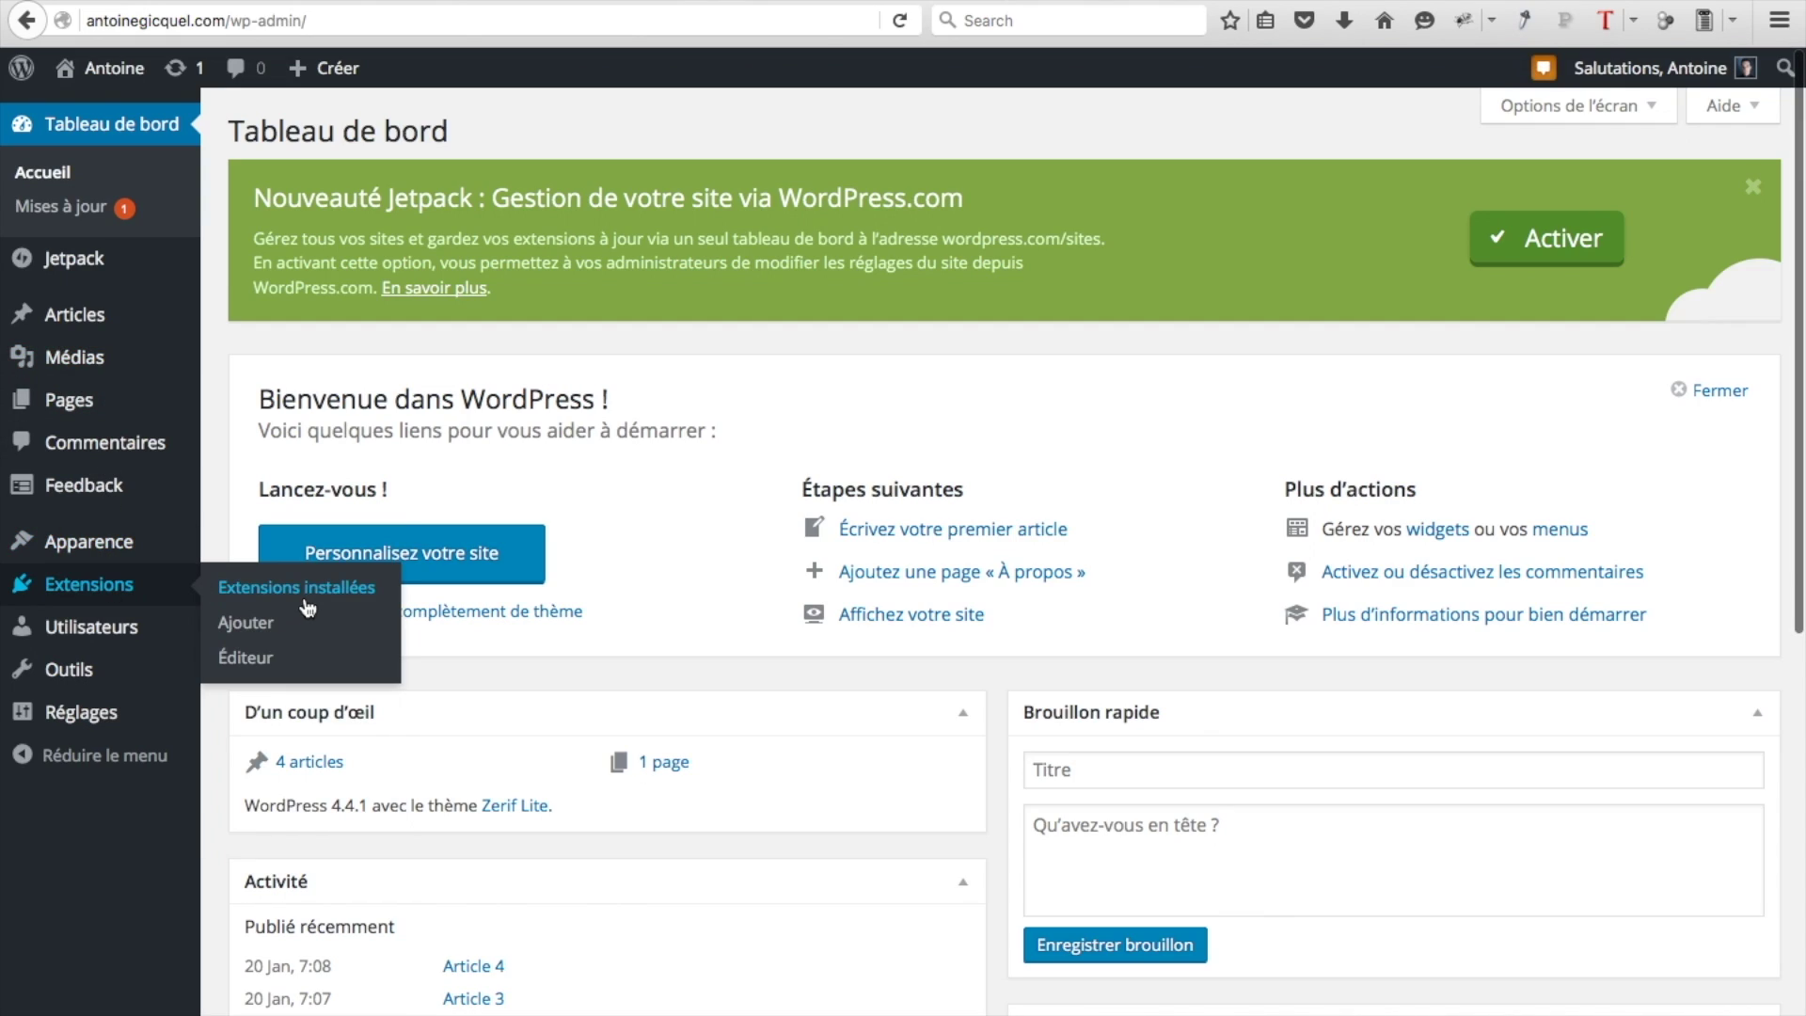
left_click(242, 622)
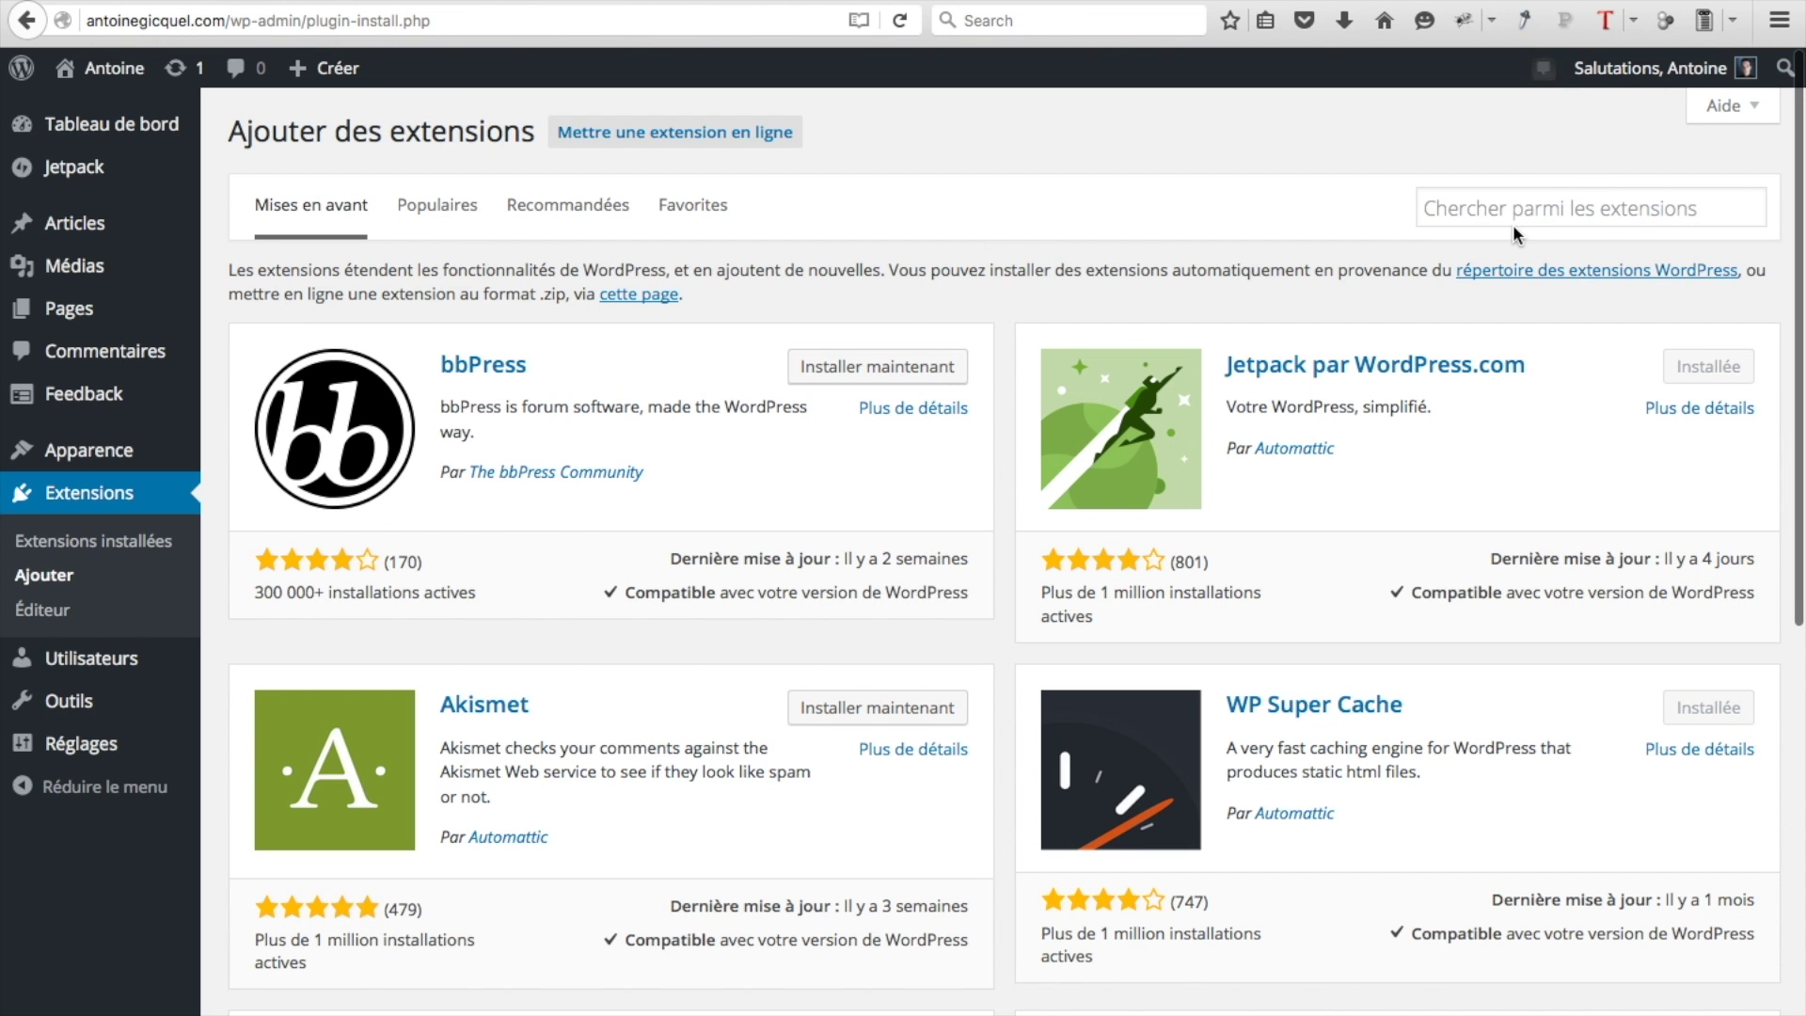
left_click(1486, 213)
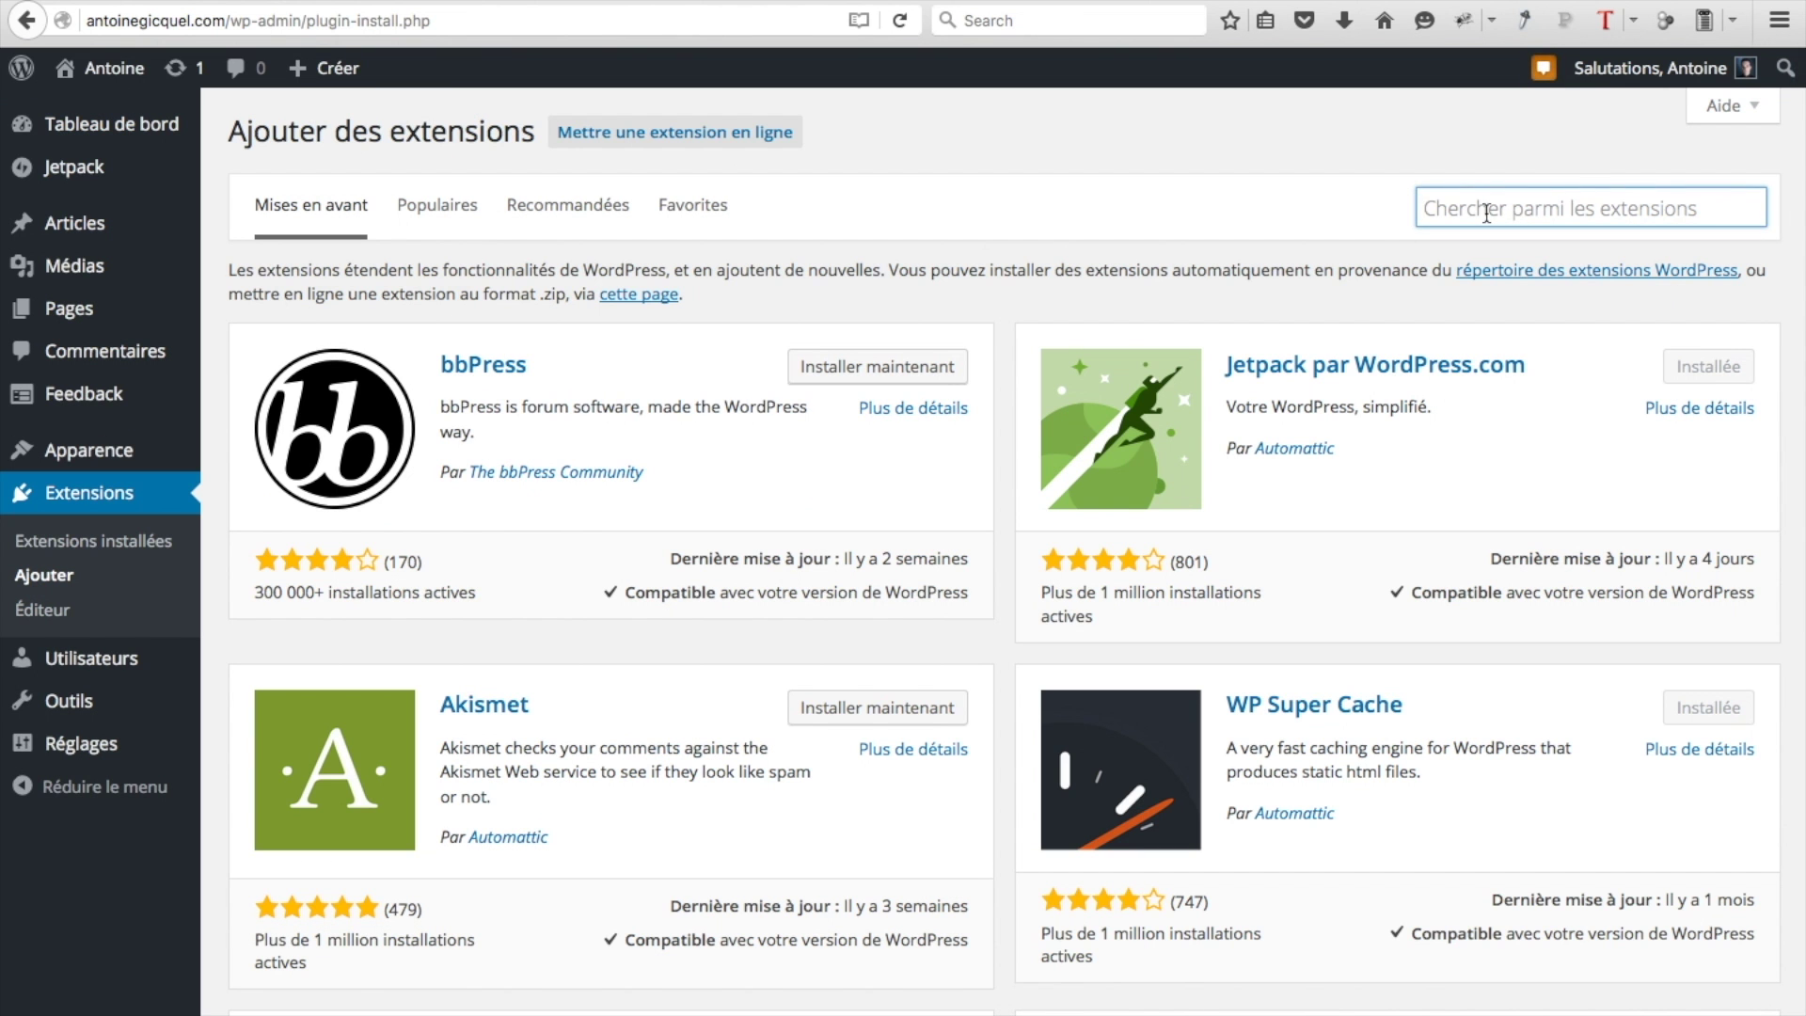
type("mashshare")
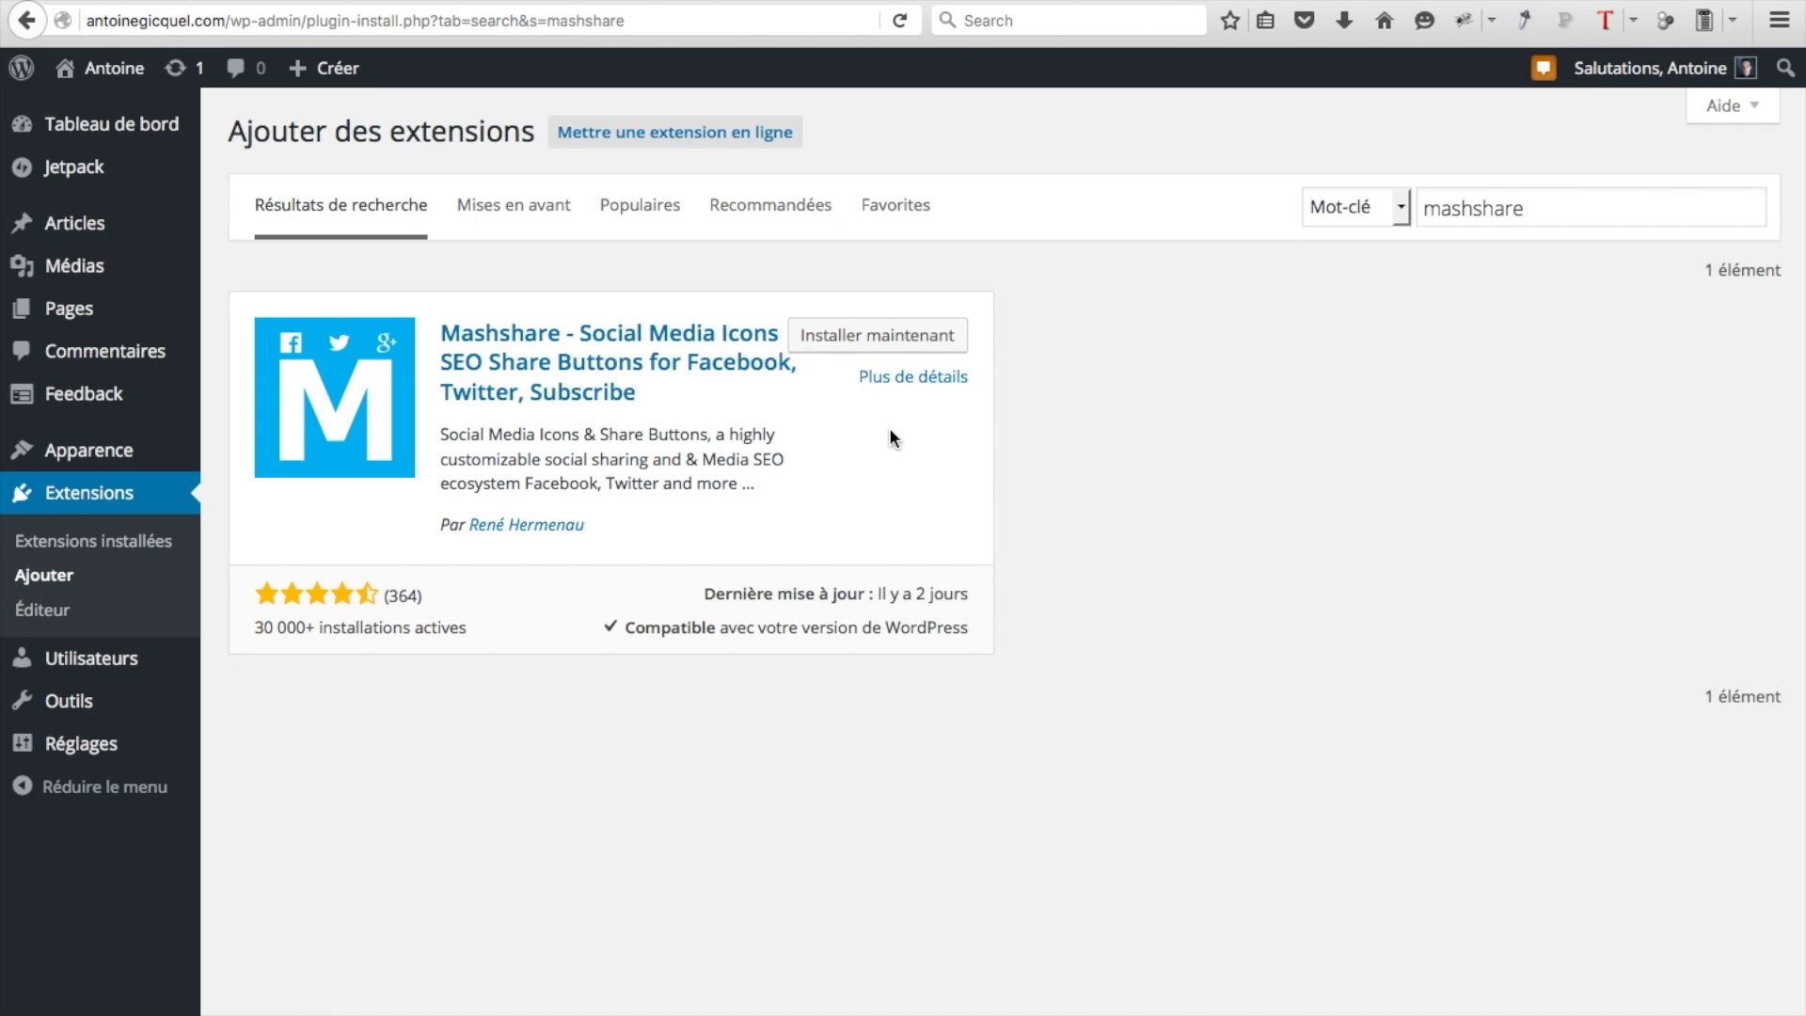
left_click(833, 346)
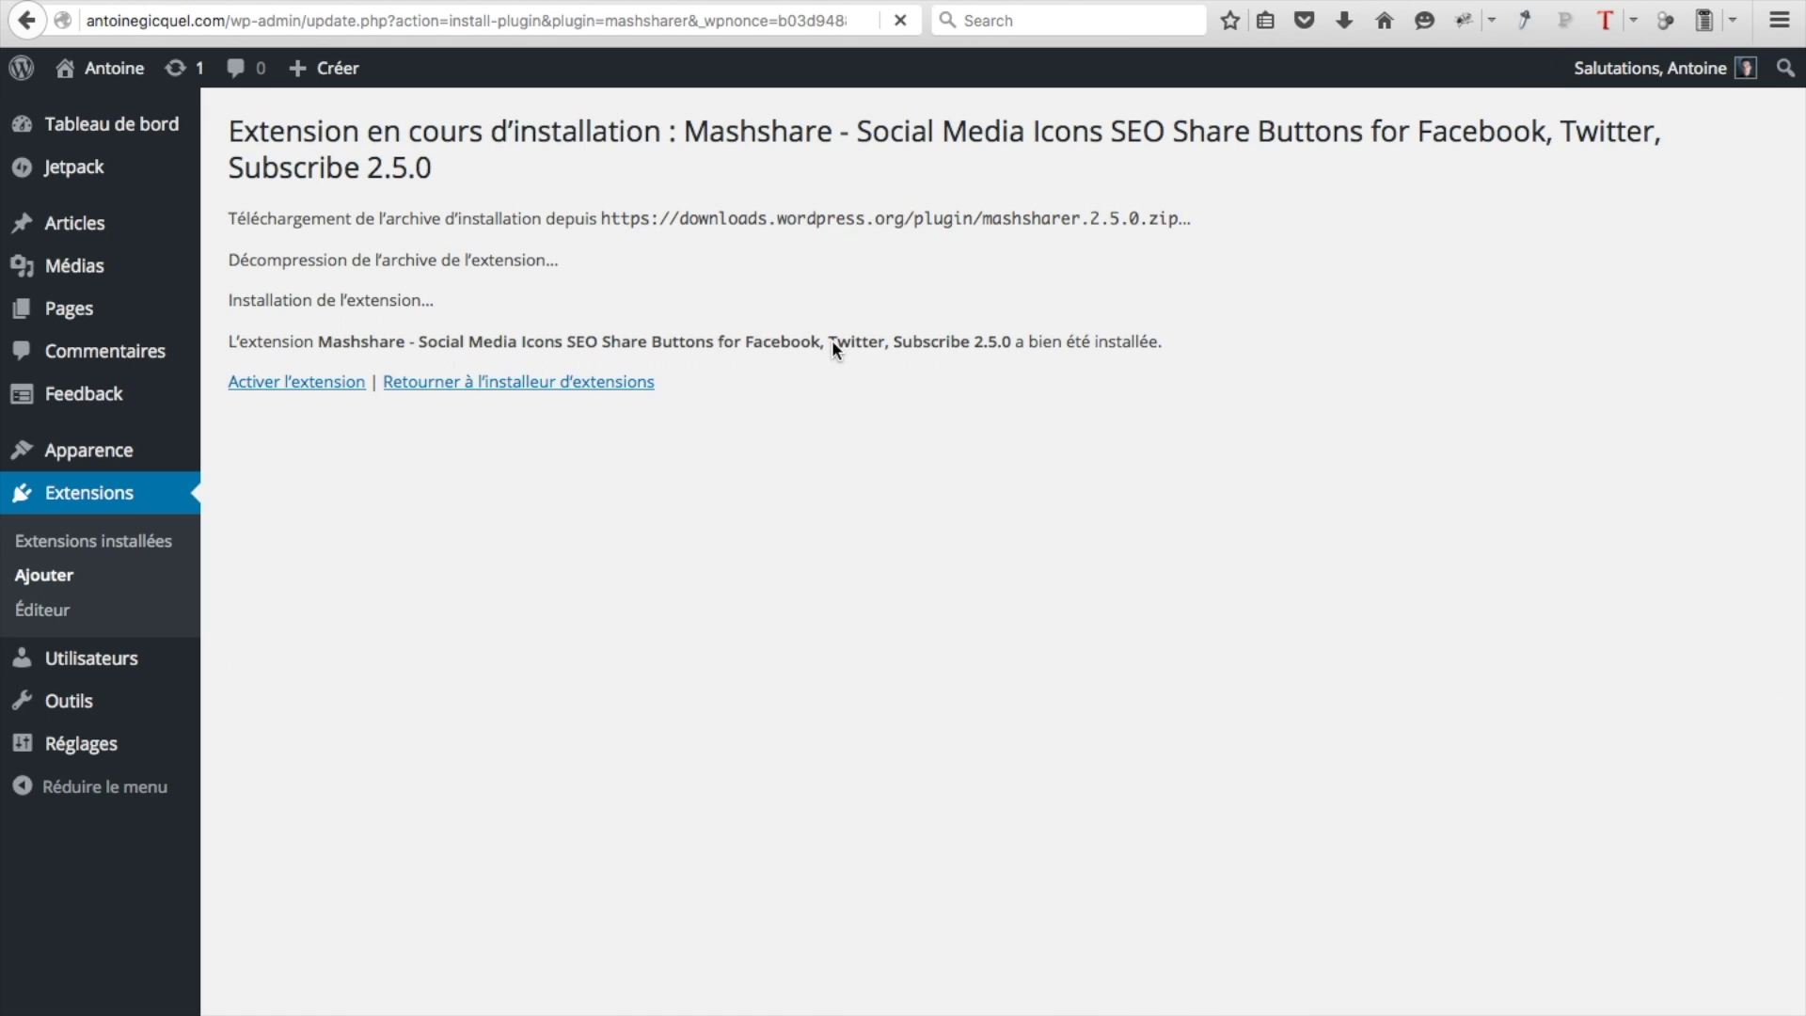
left_click(332, 388)
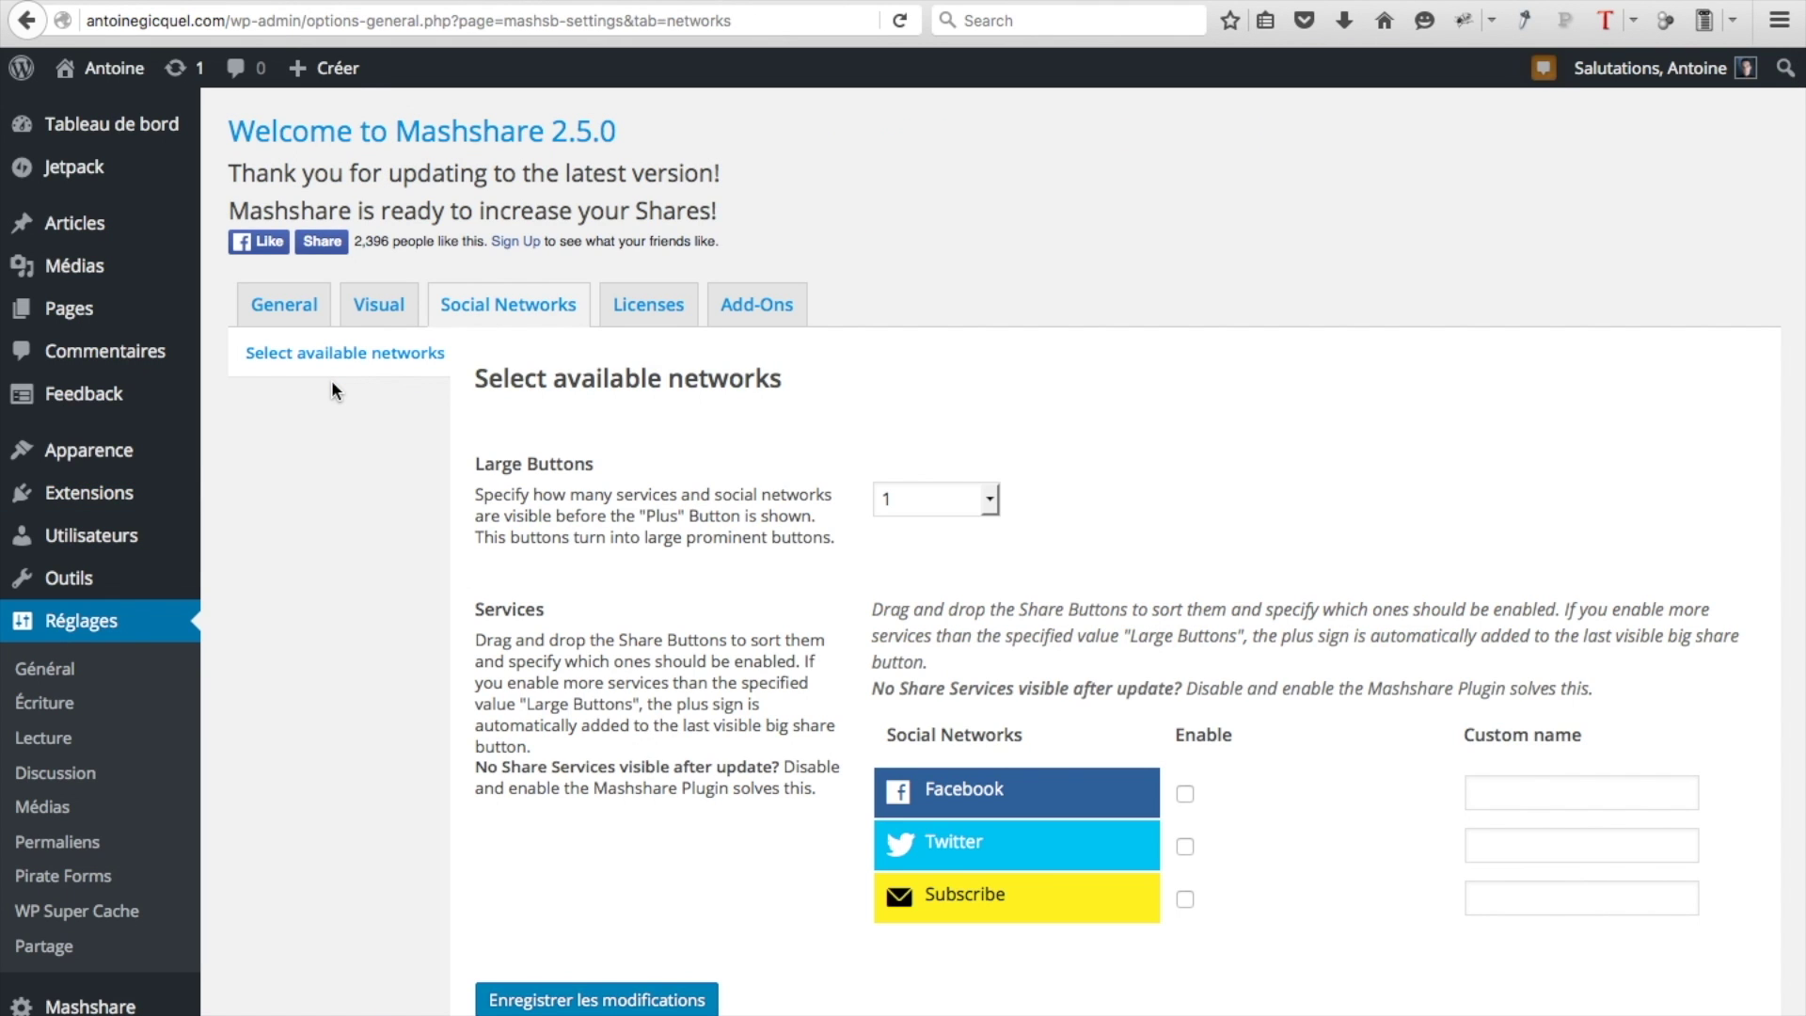
Open Mashshare's Visual settings at the Location & Position section
scroll(95, 574, "down", 1)
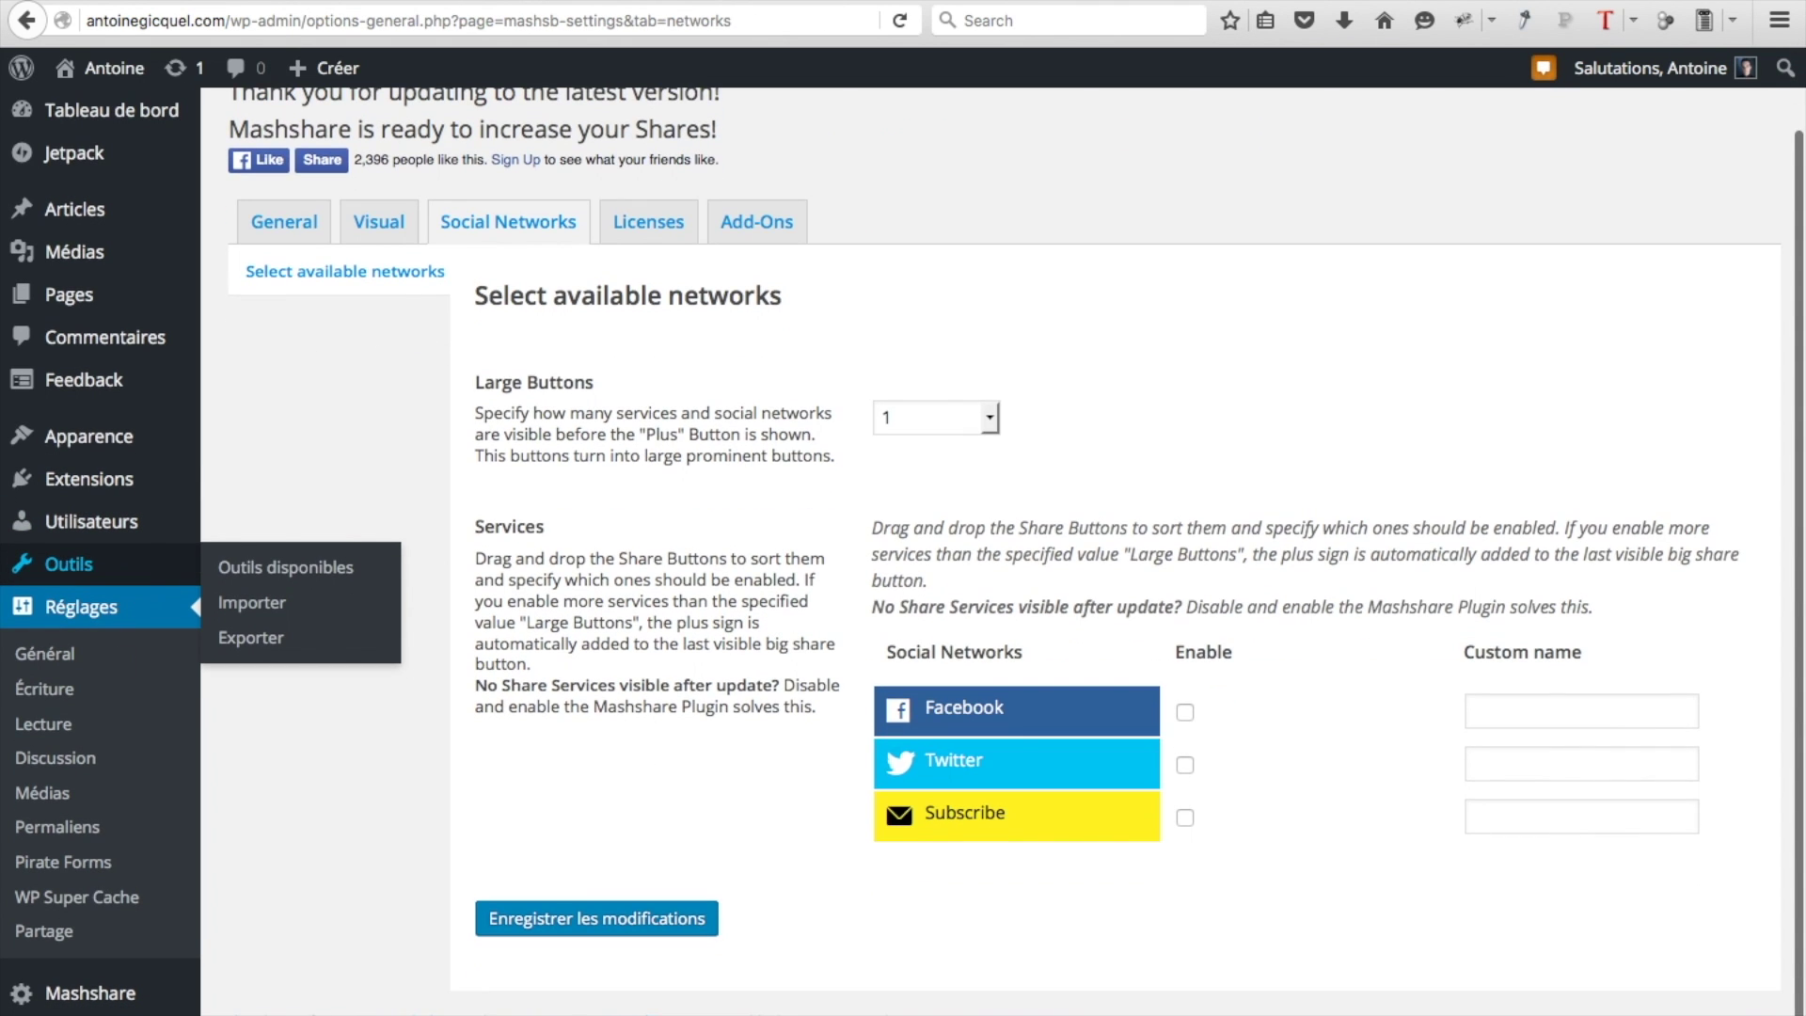
mouse_move(72, 1000)
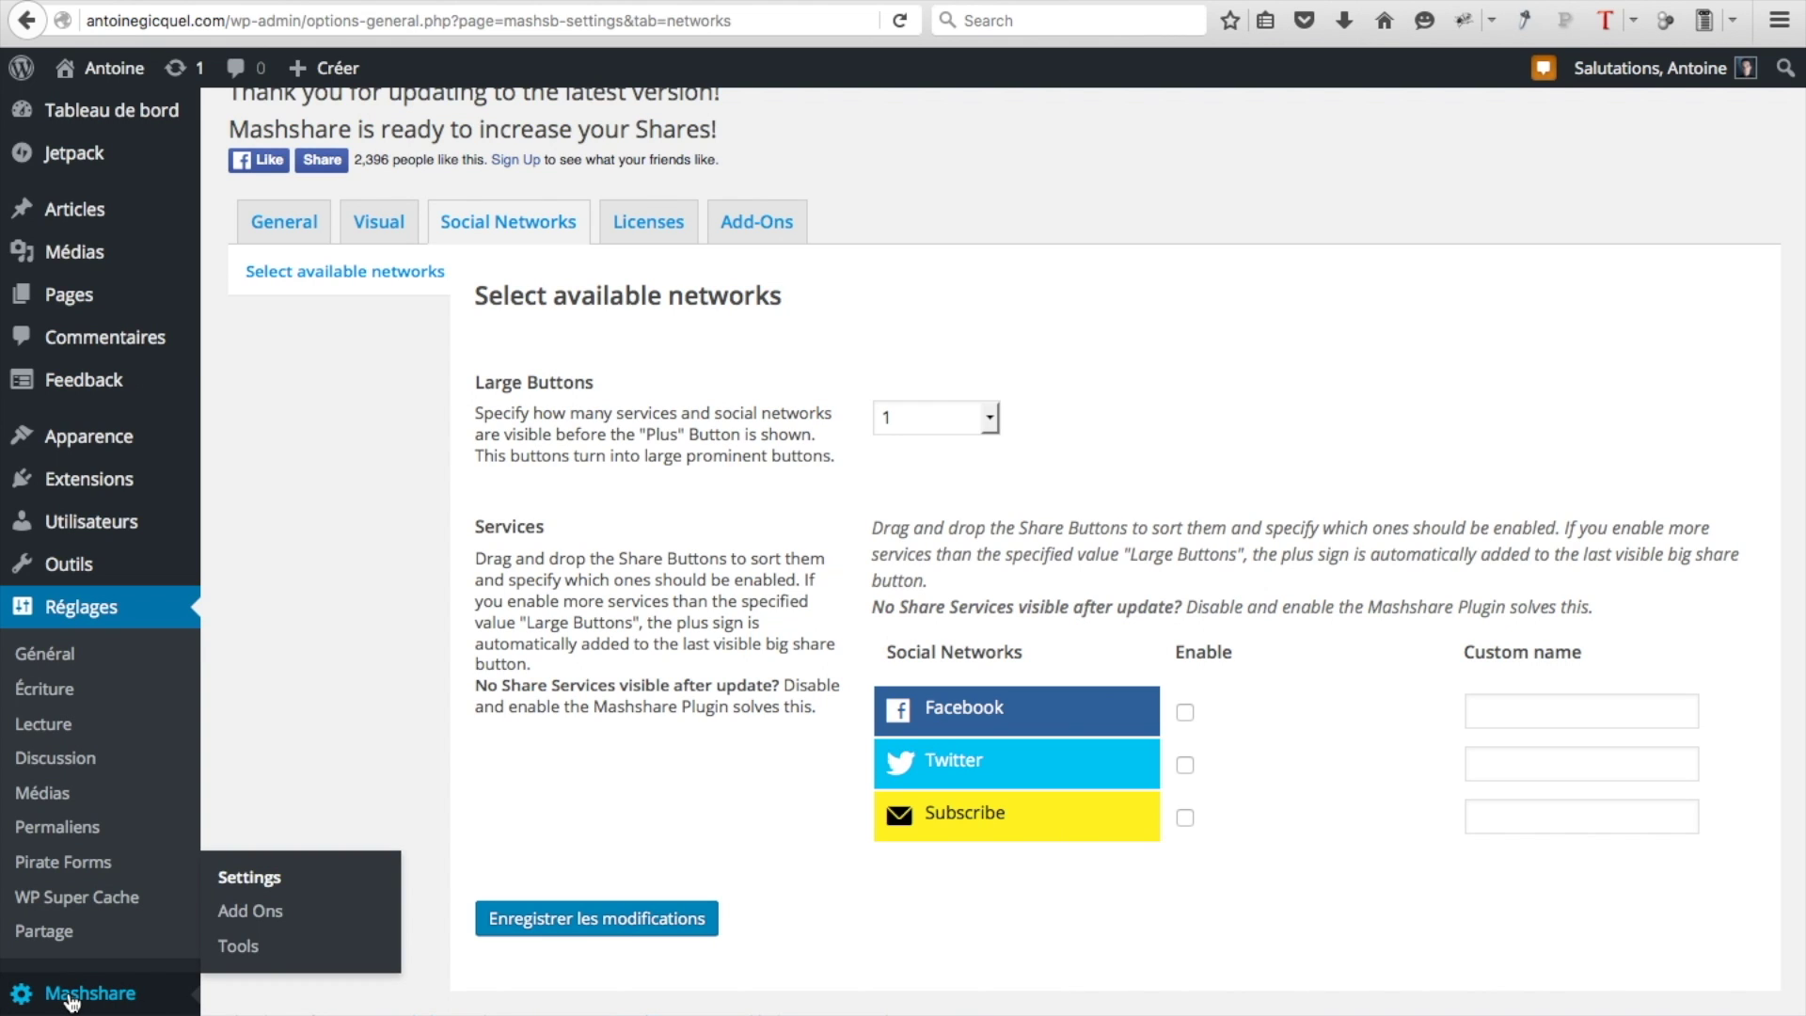
left_click(71, 999)
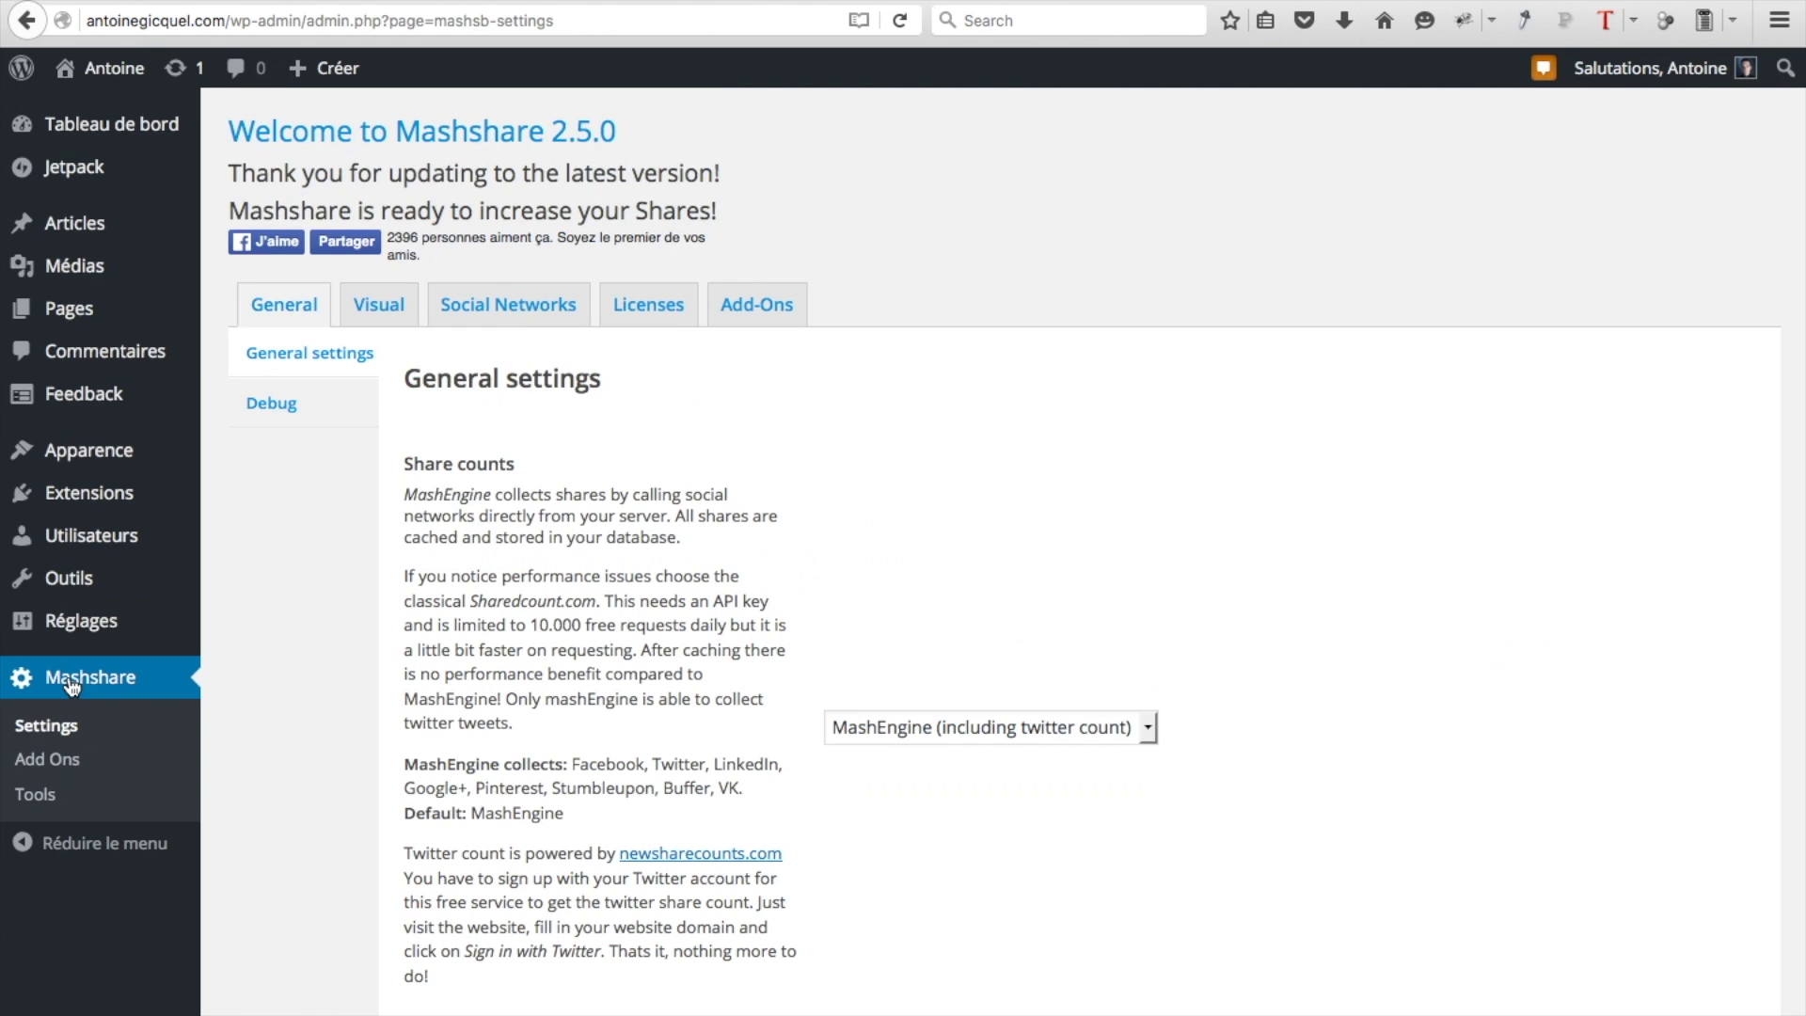
left_click(379, 314)
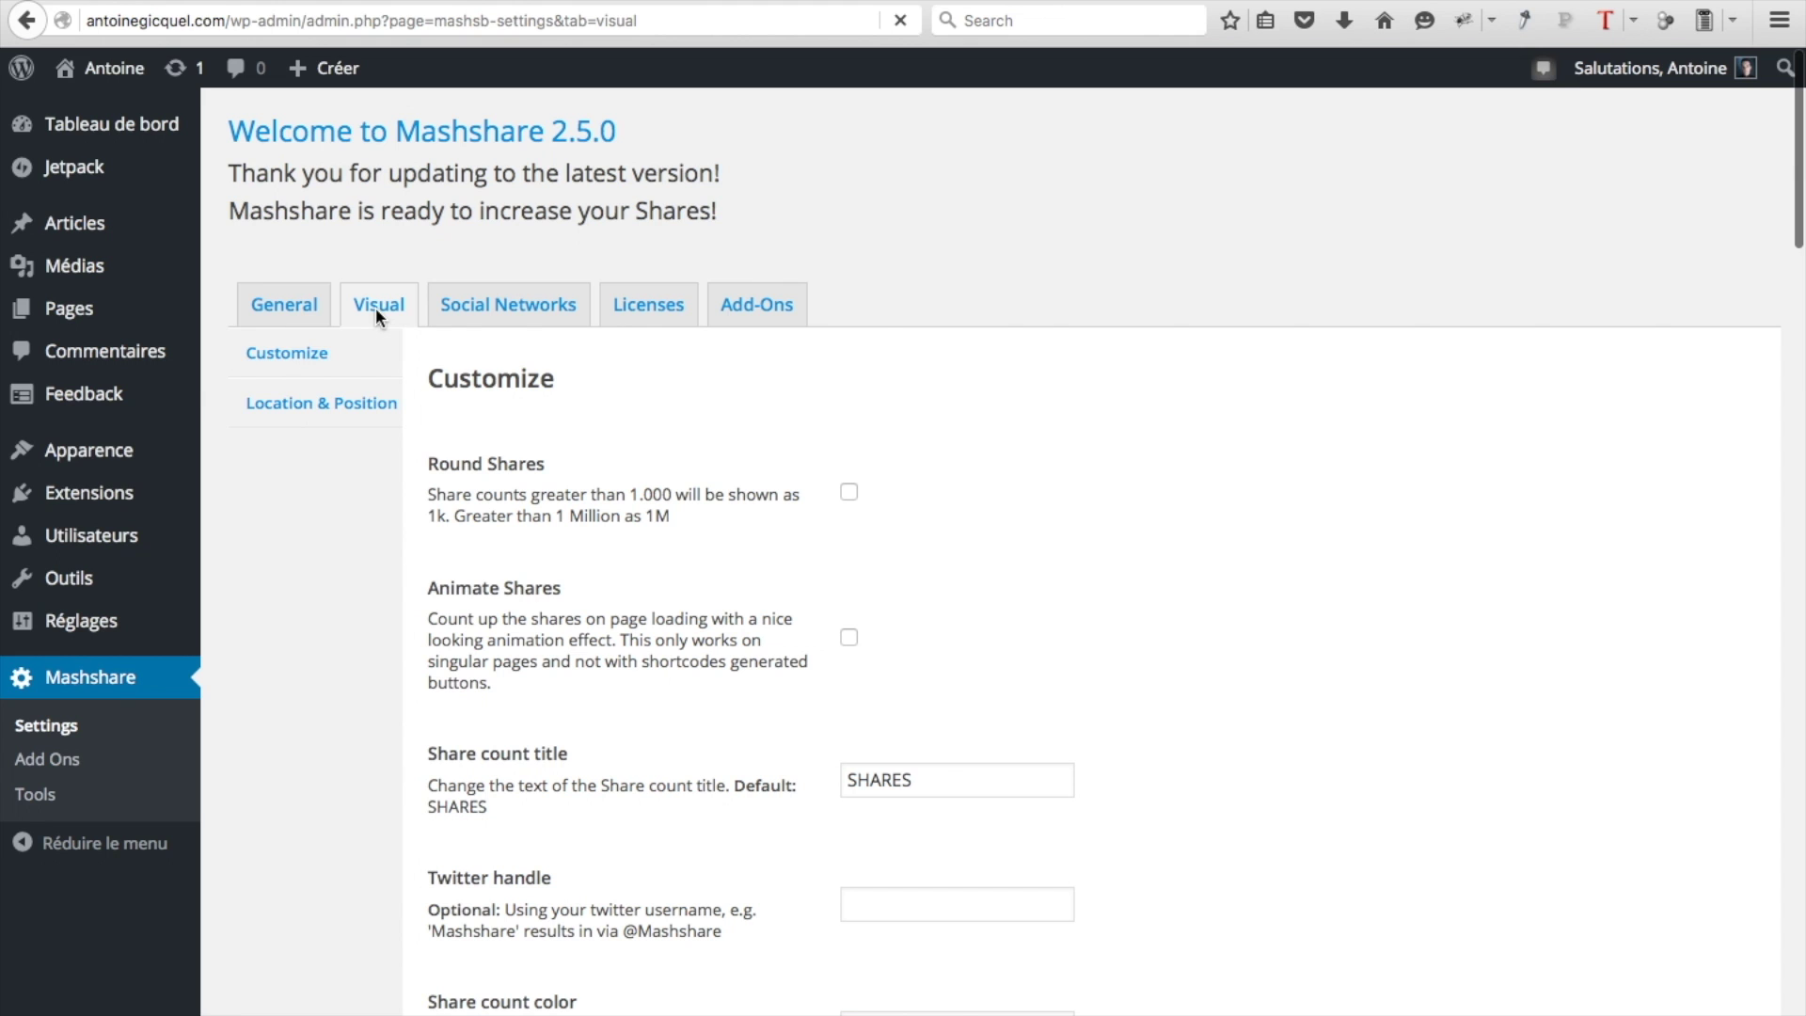
left_click(341, 412)
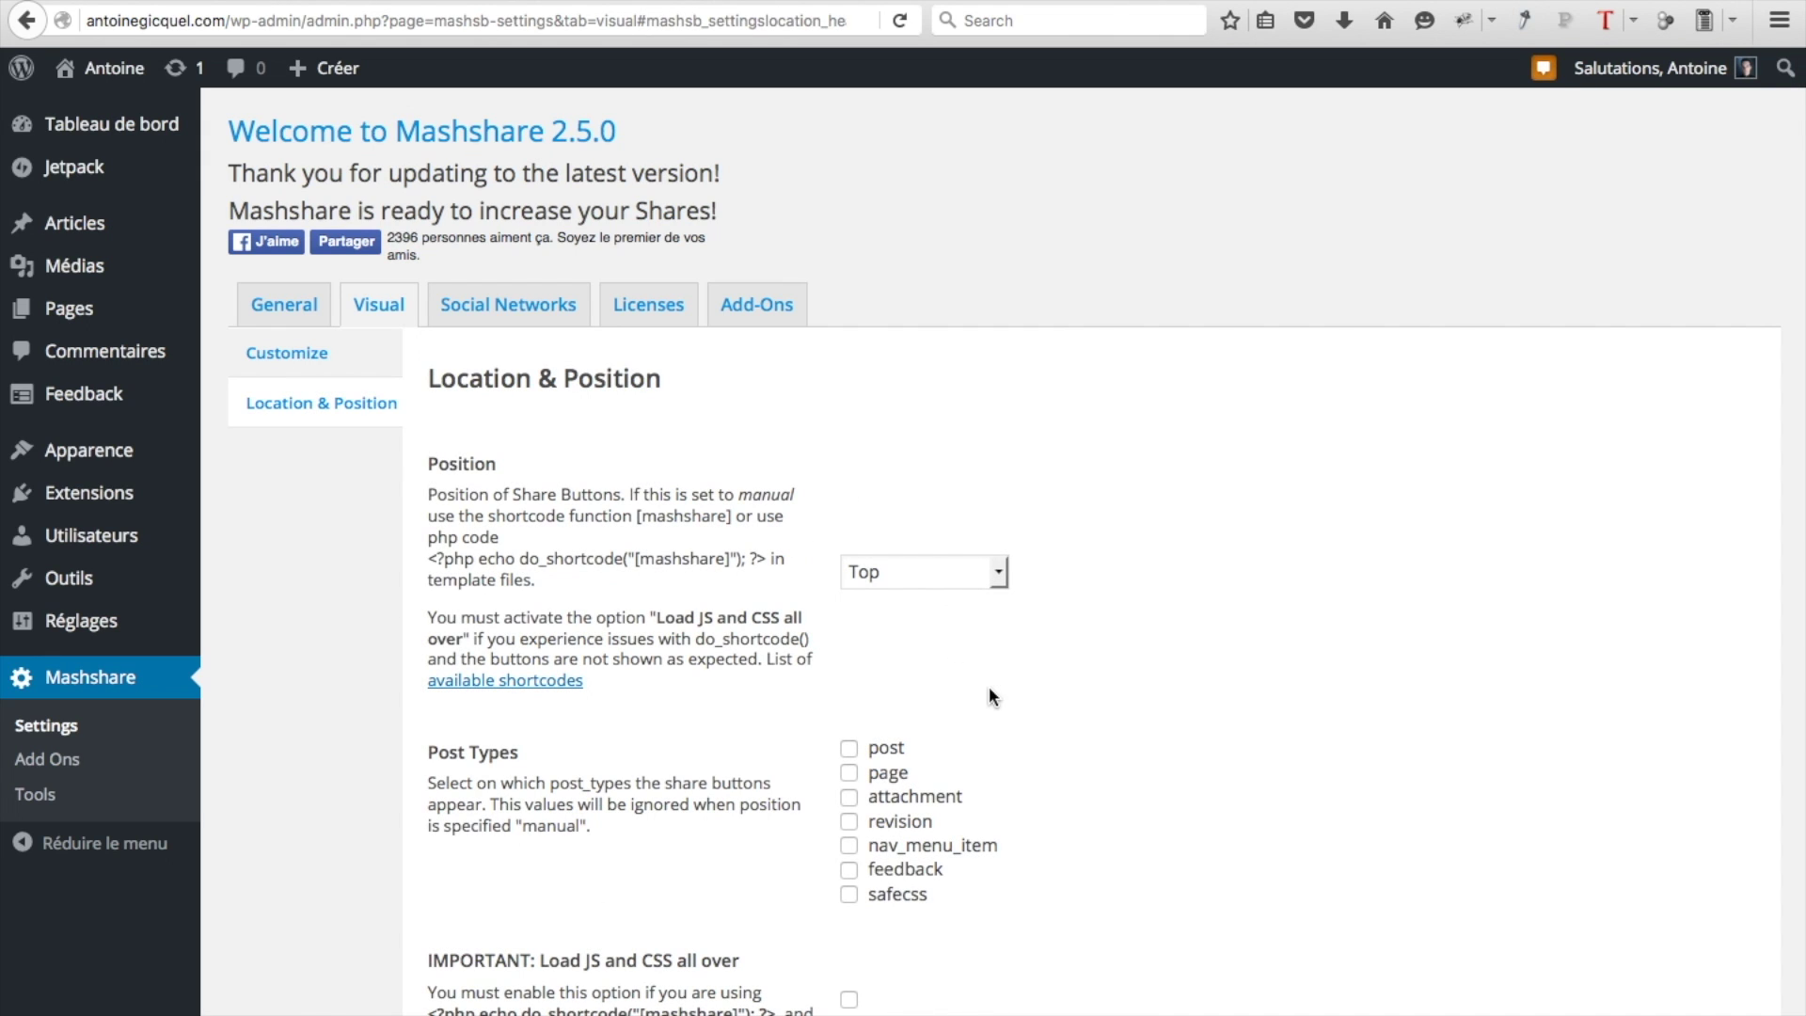
Show share buttons on posts with Position set to Top and Bottom, and save
left_click(850, 750)
key("shift+Tab")
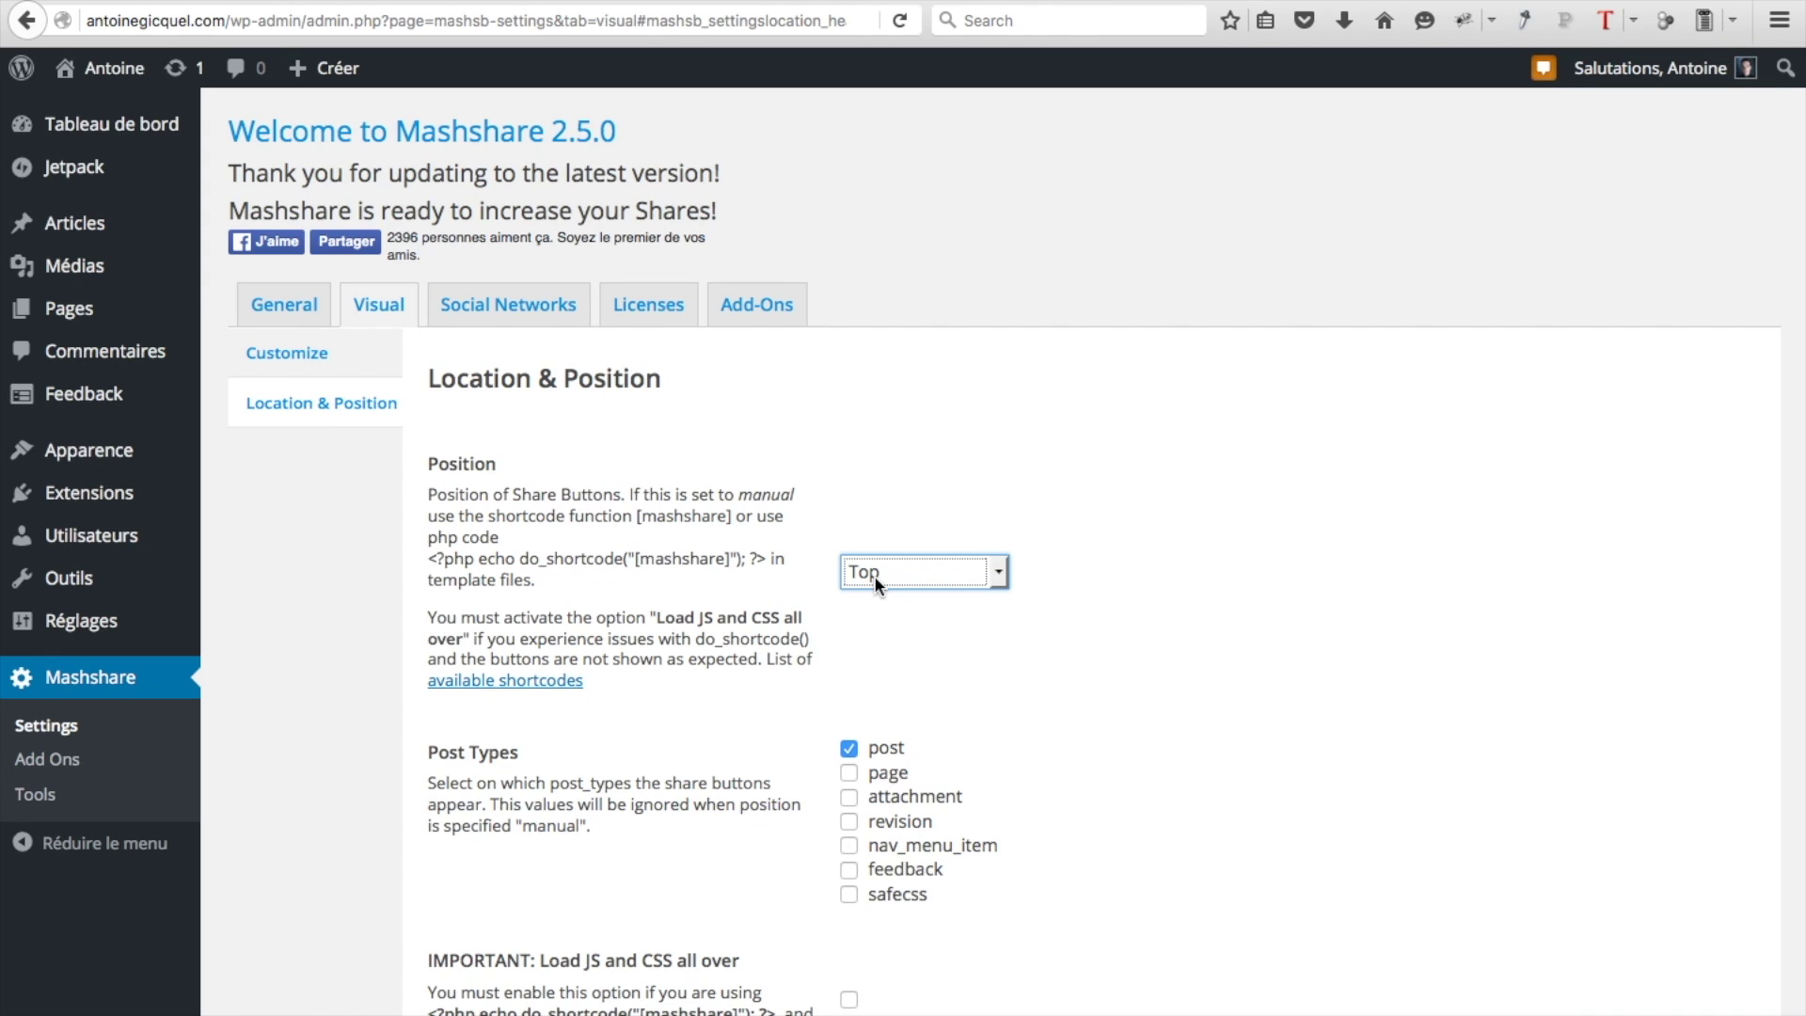
left_click(873, 574)
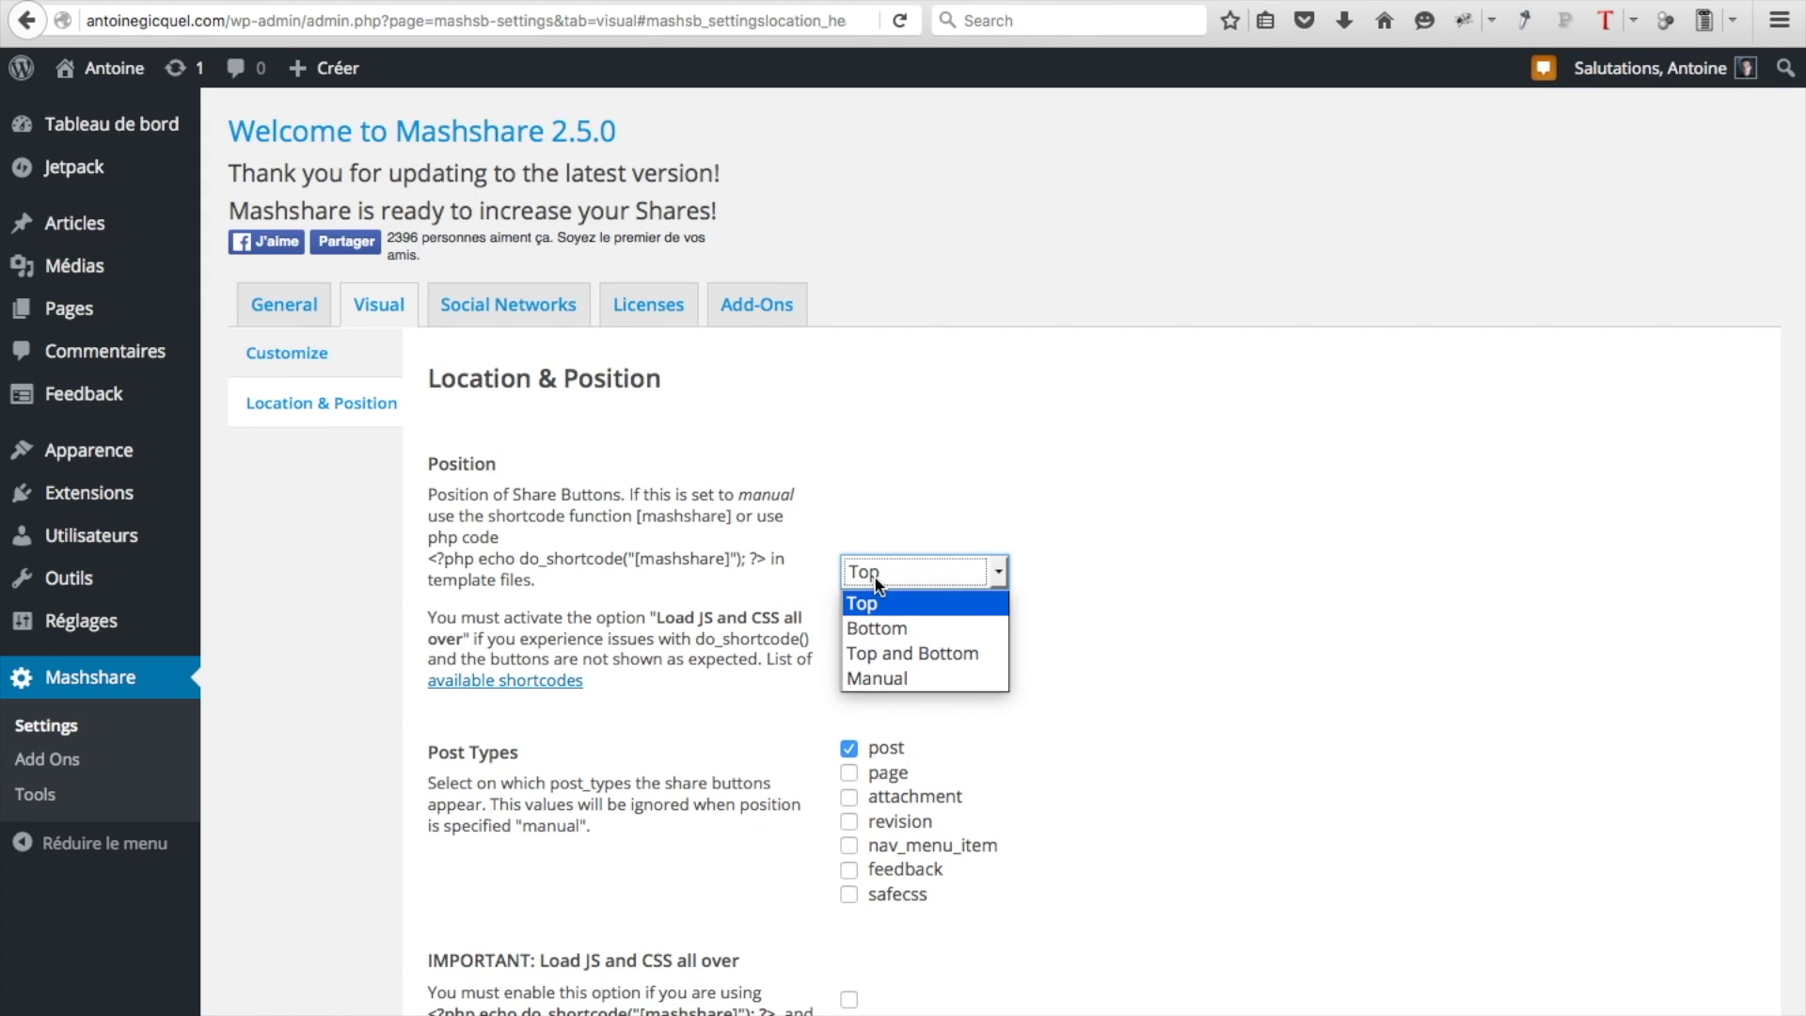
left_click(873, 663)
left_click(872, 656)
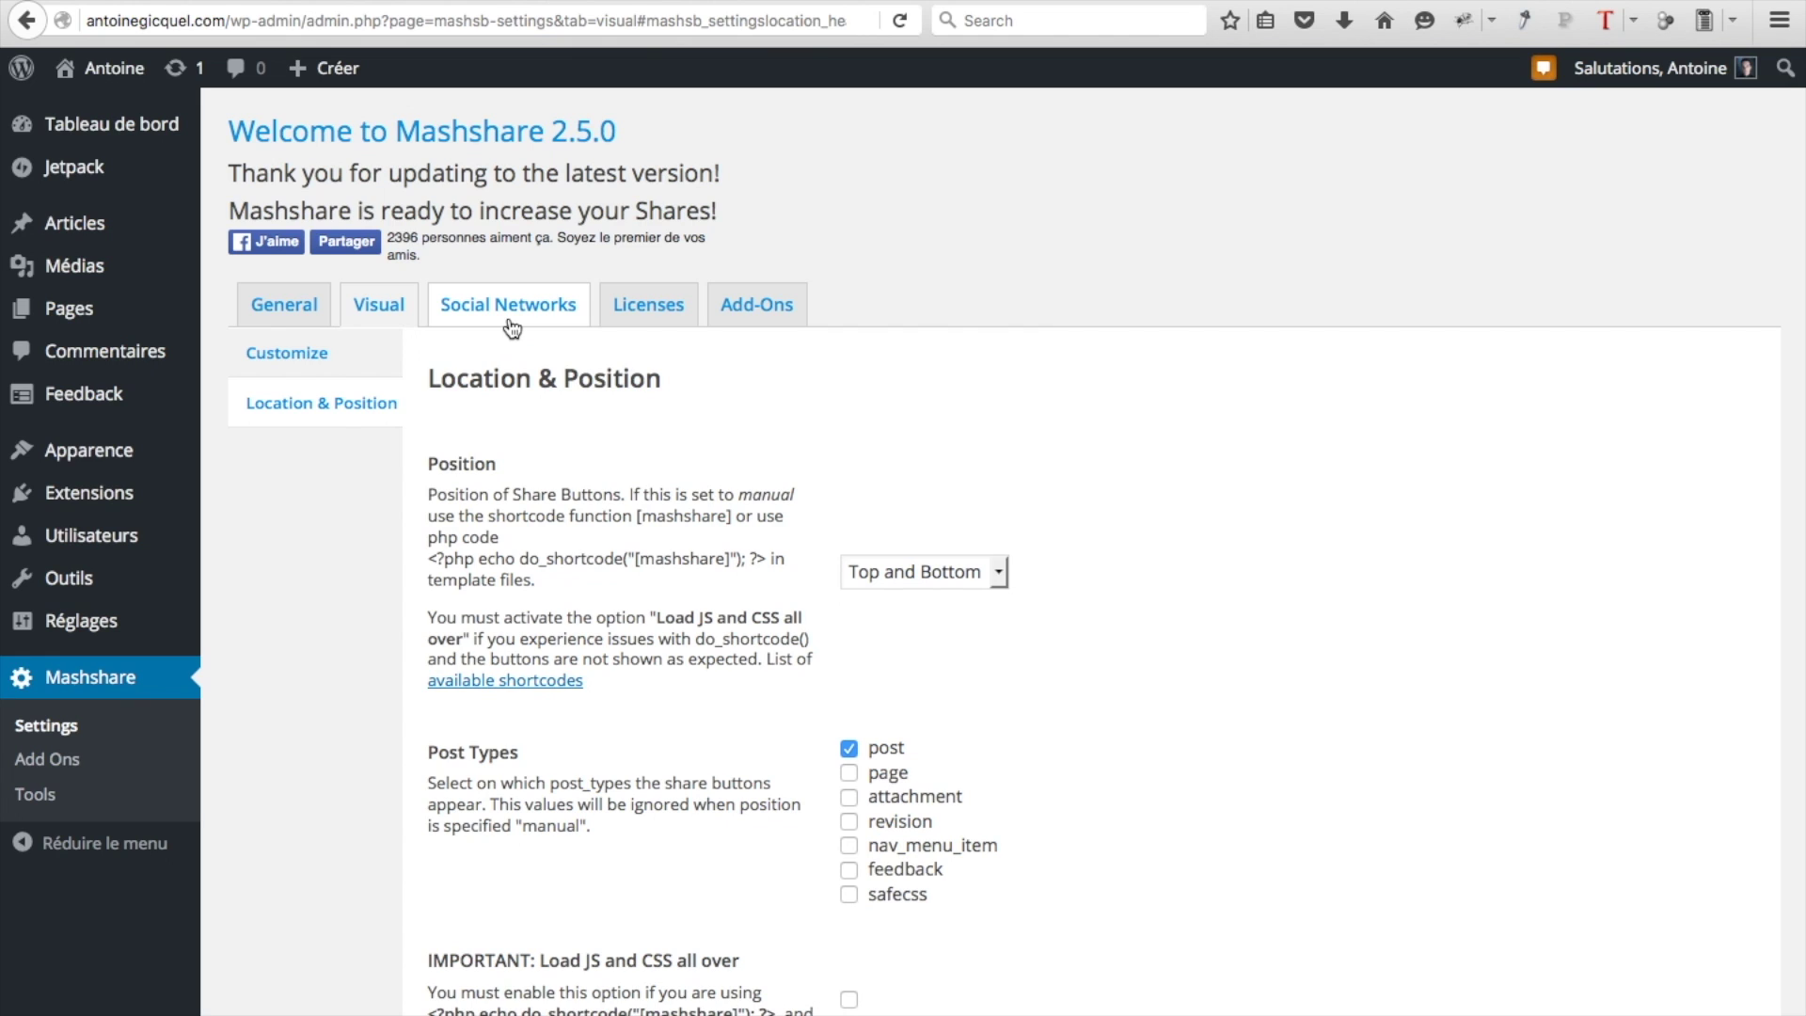
scroll(722, 799, "down", 7)
left_click(551, 921)
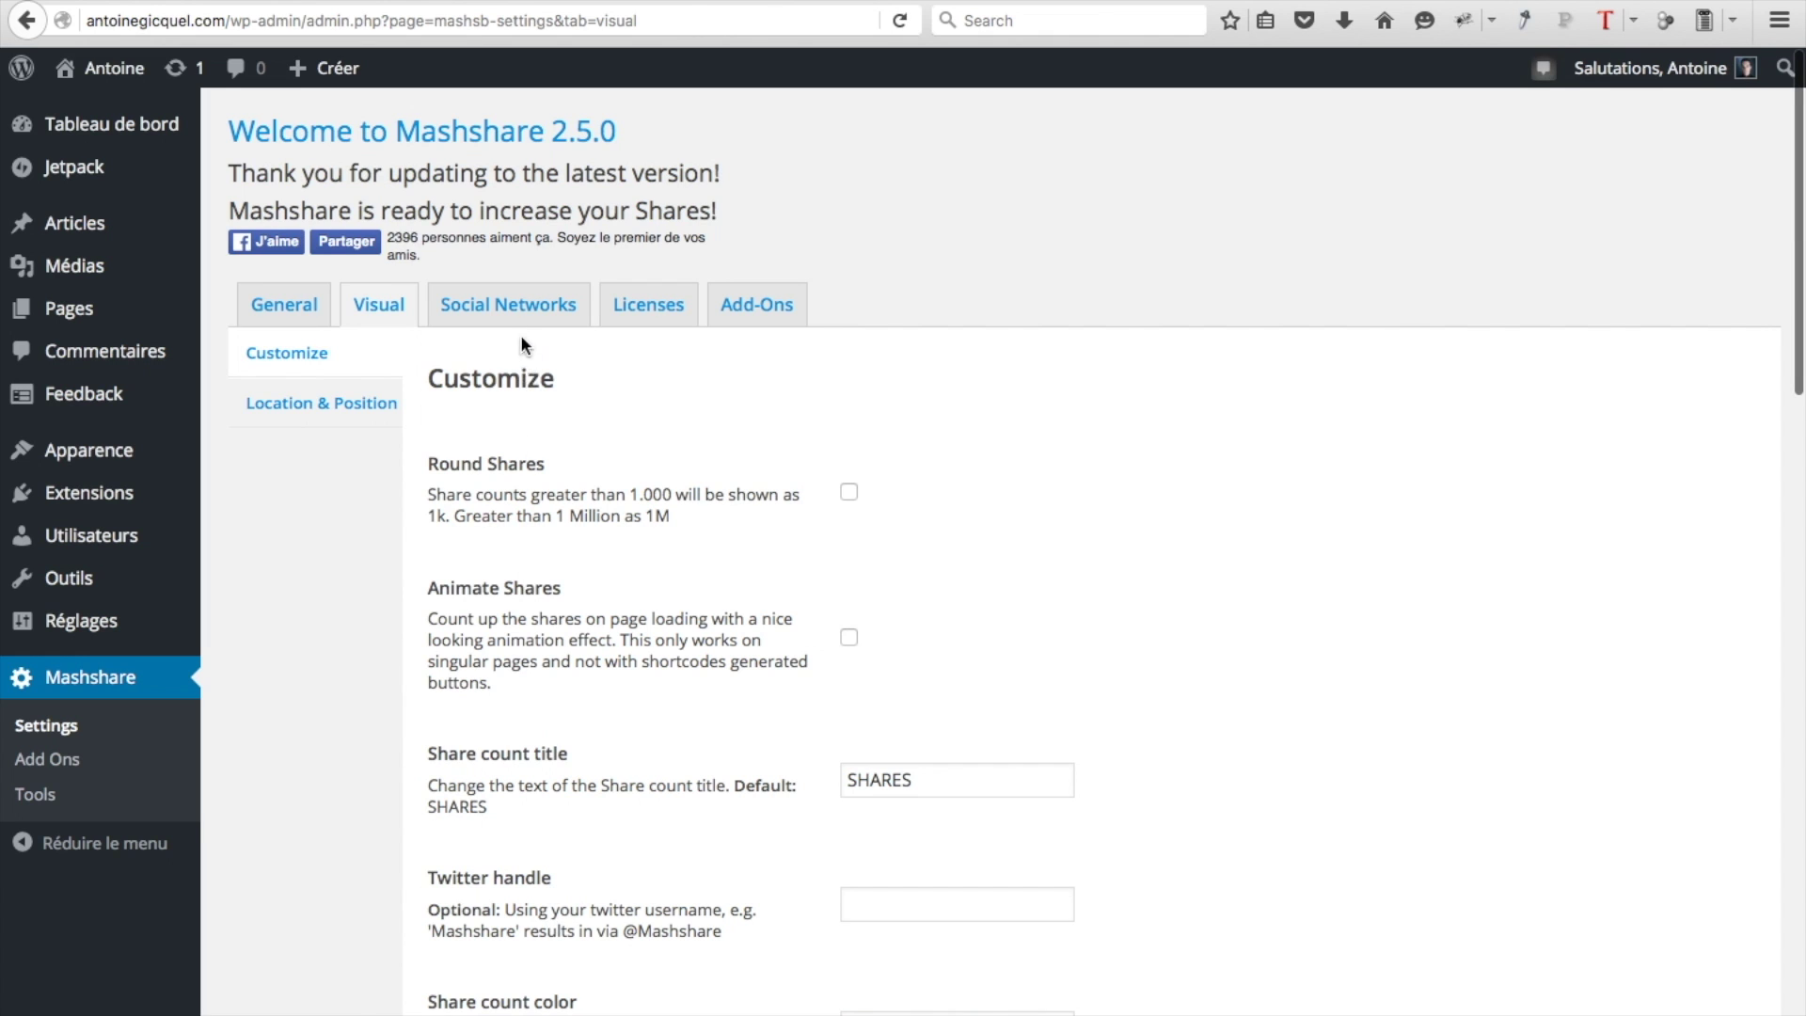
left_click(517, 322)
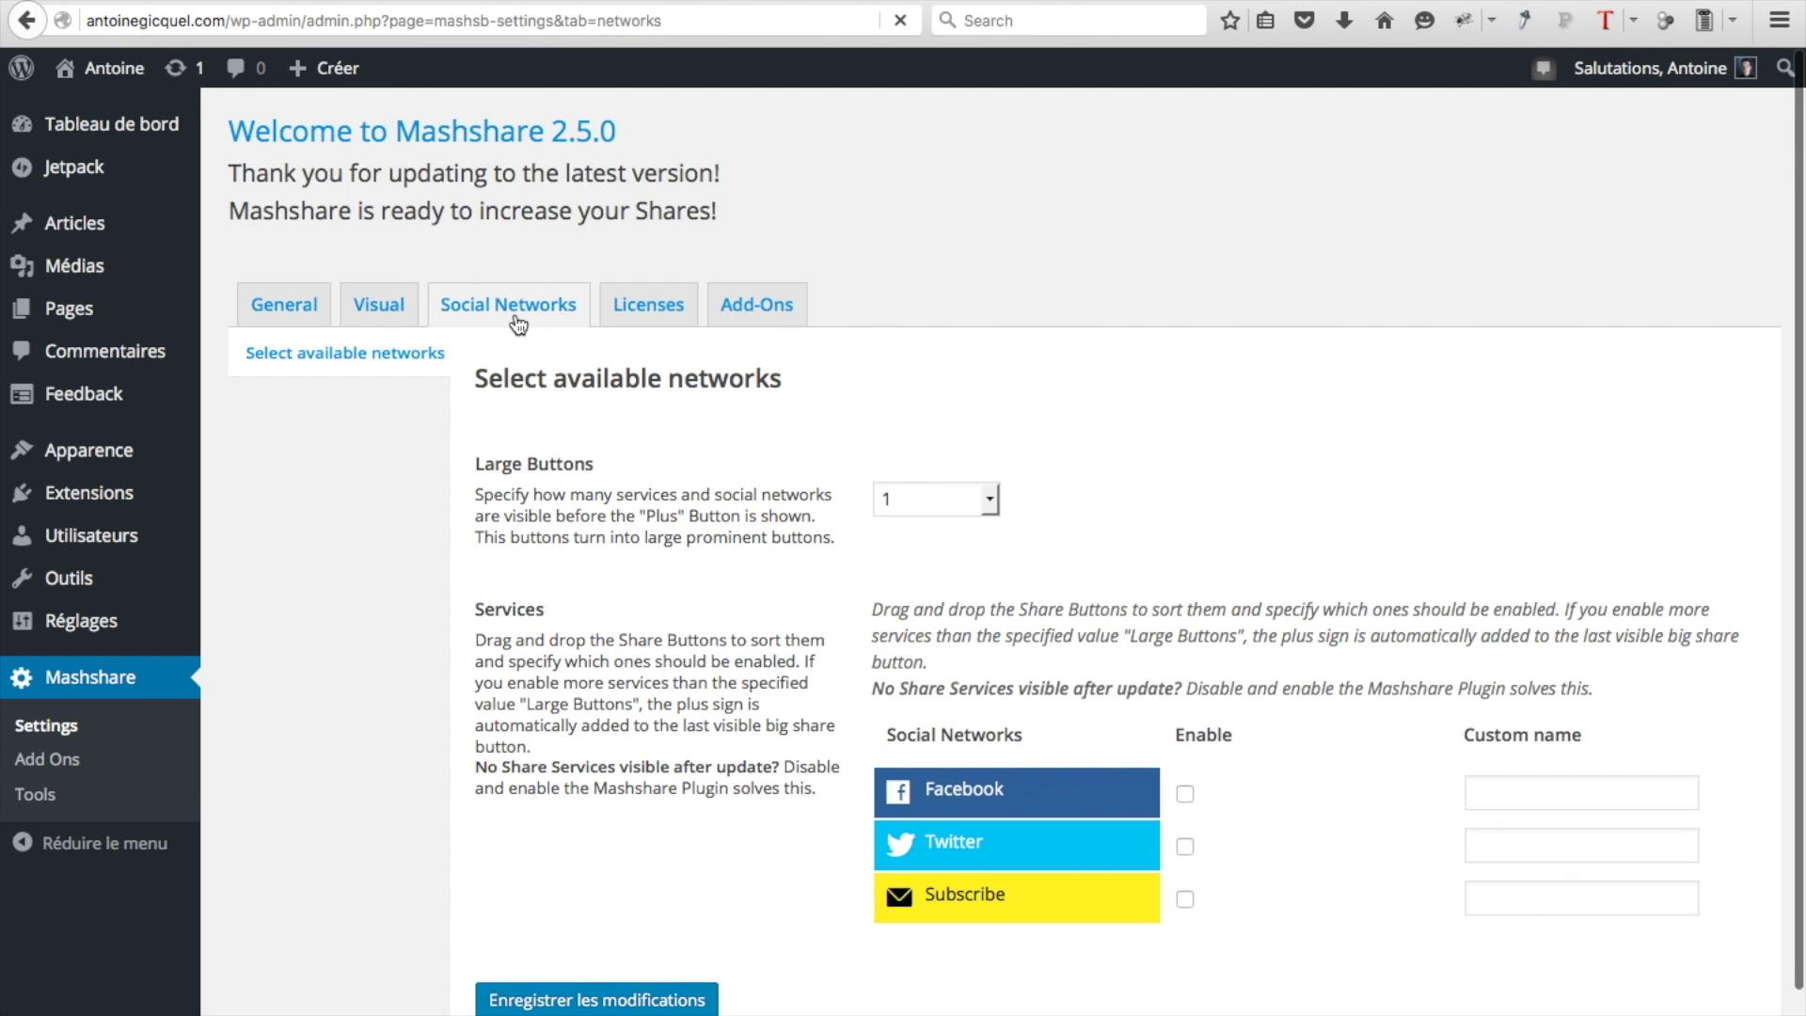
Set Large Buttons to 2, enable Facebook and Twitter, and save the Social Networks settings
left_click(925, 502)
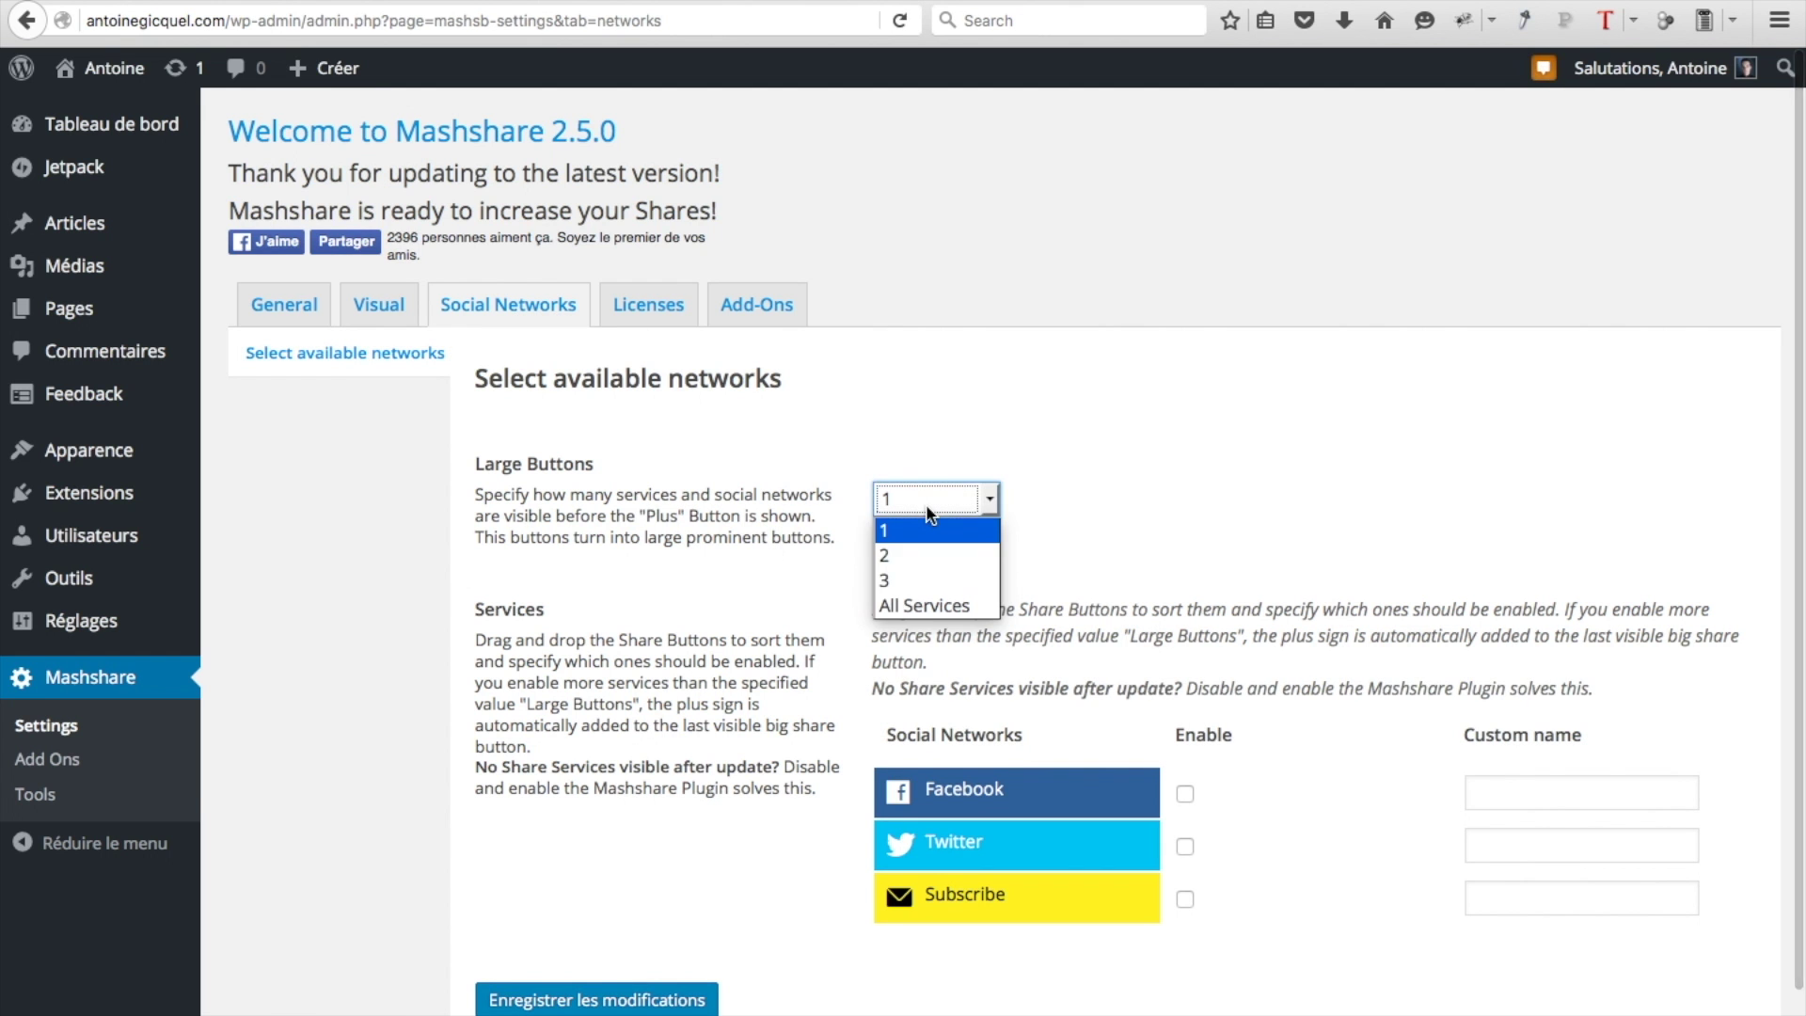
left_click(912, 556)
left_click(1185, 794)
left_click(1187, 848)
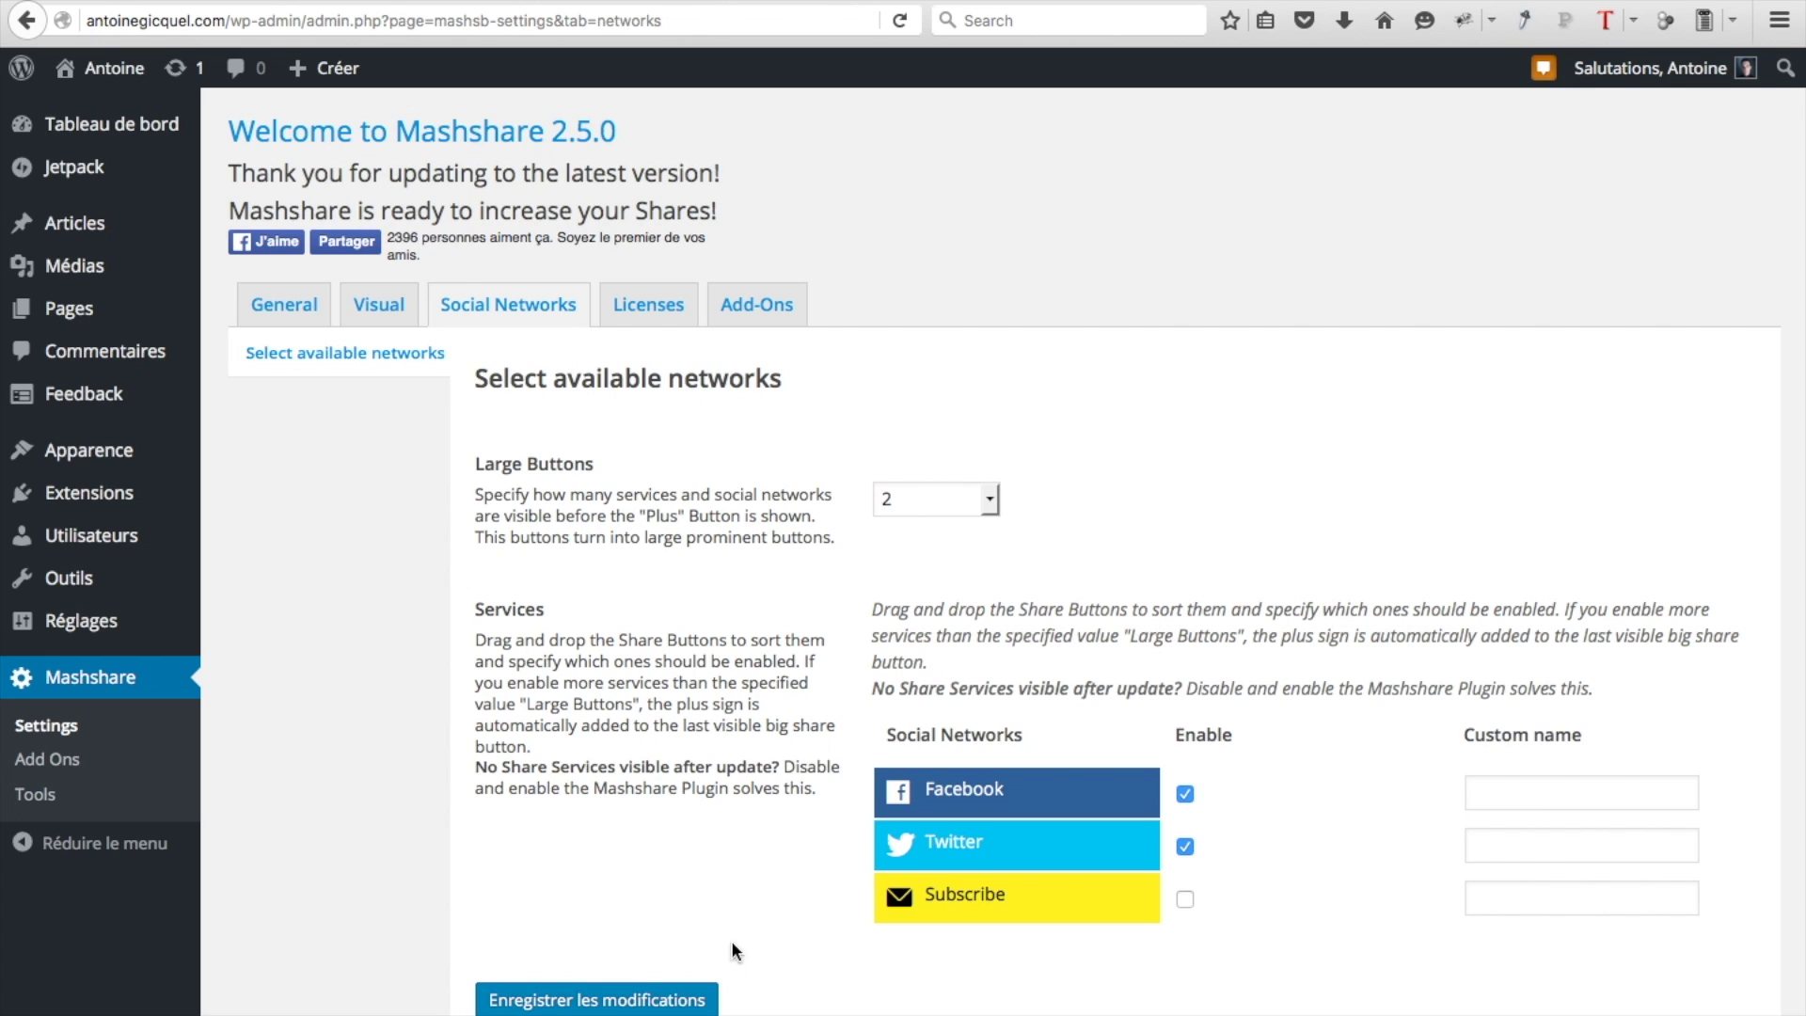
left_click(555, 1002)
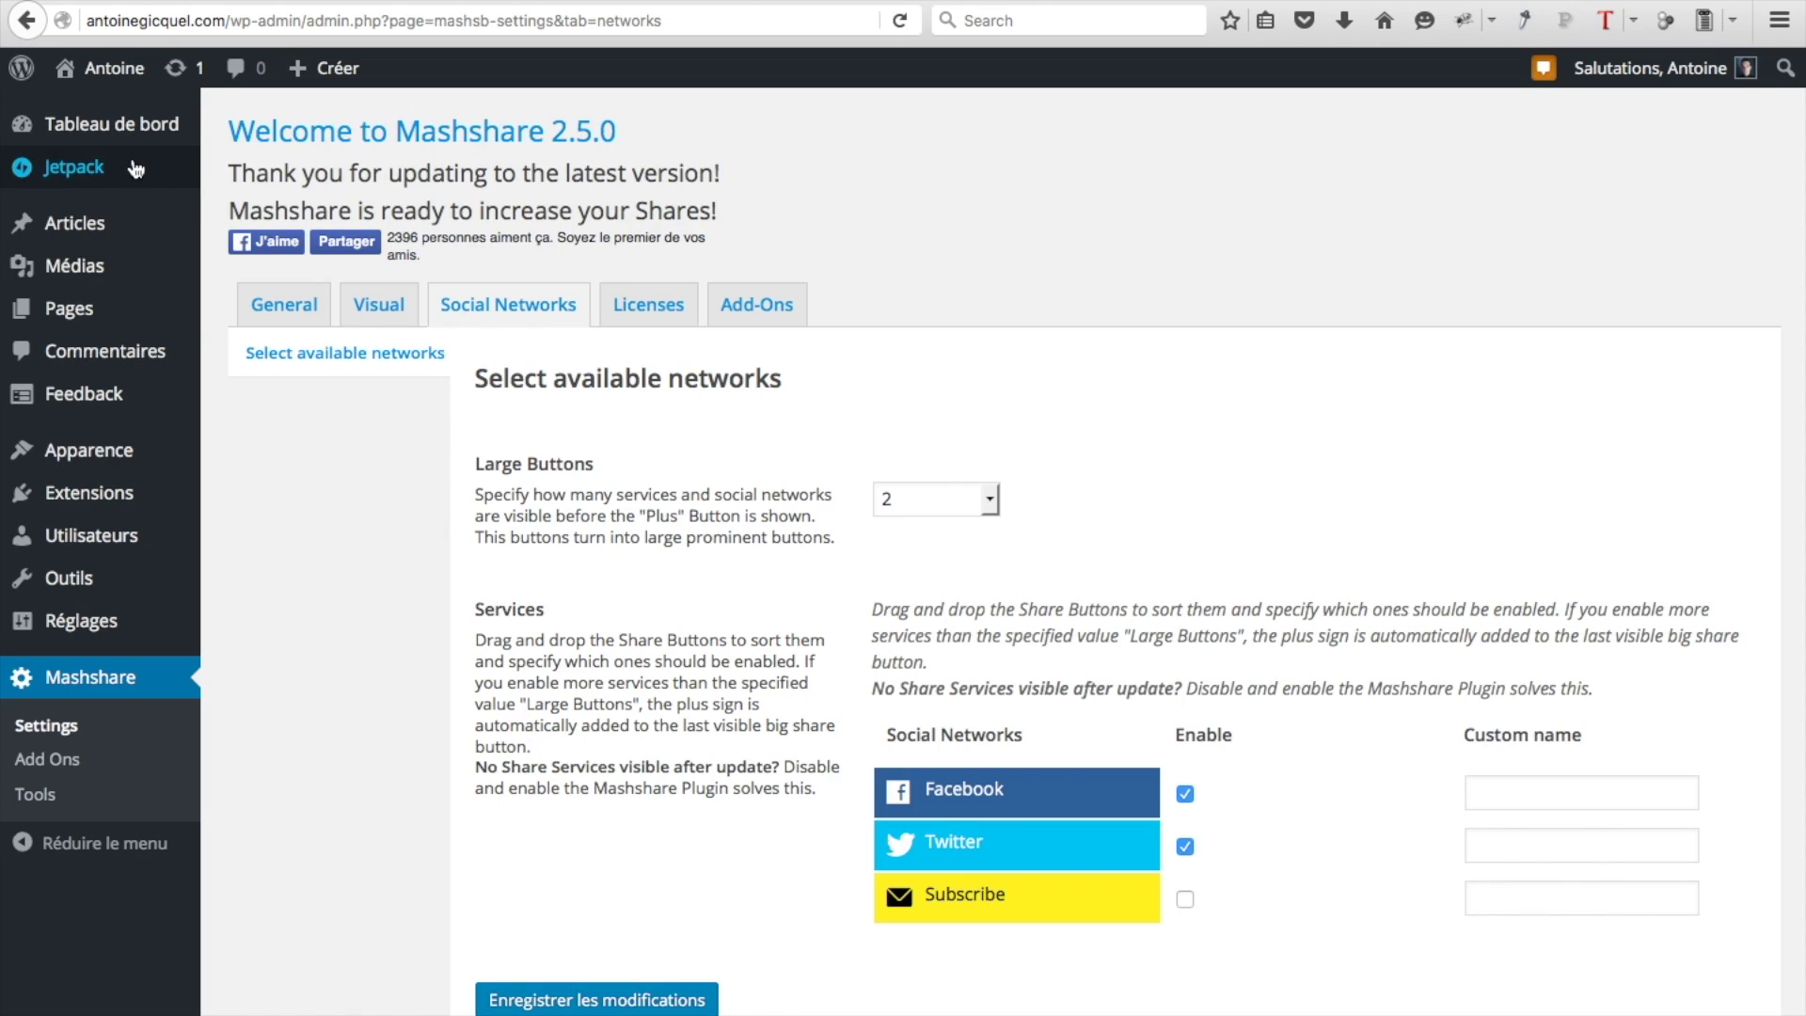
mouse_move(129, 83)
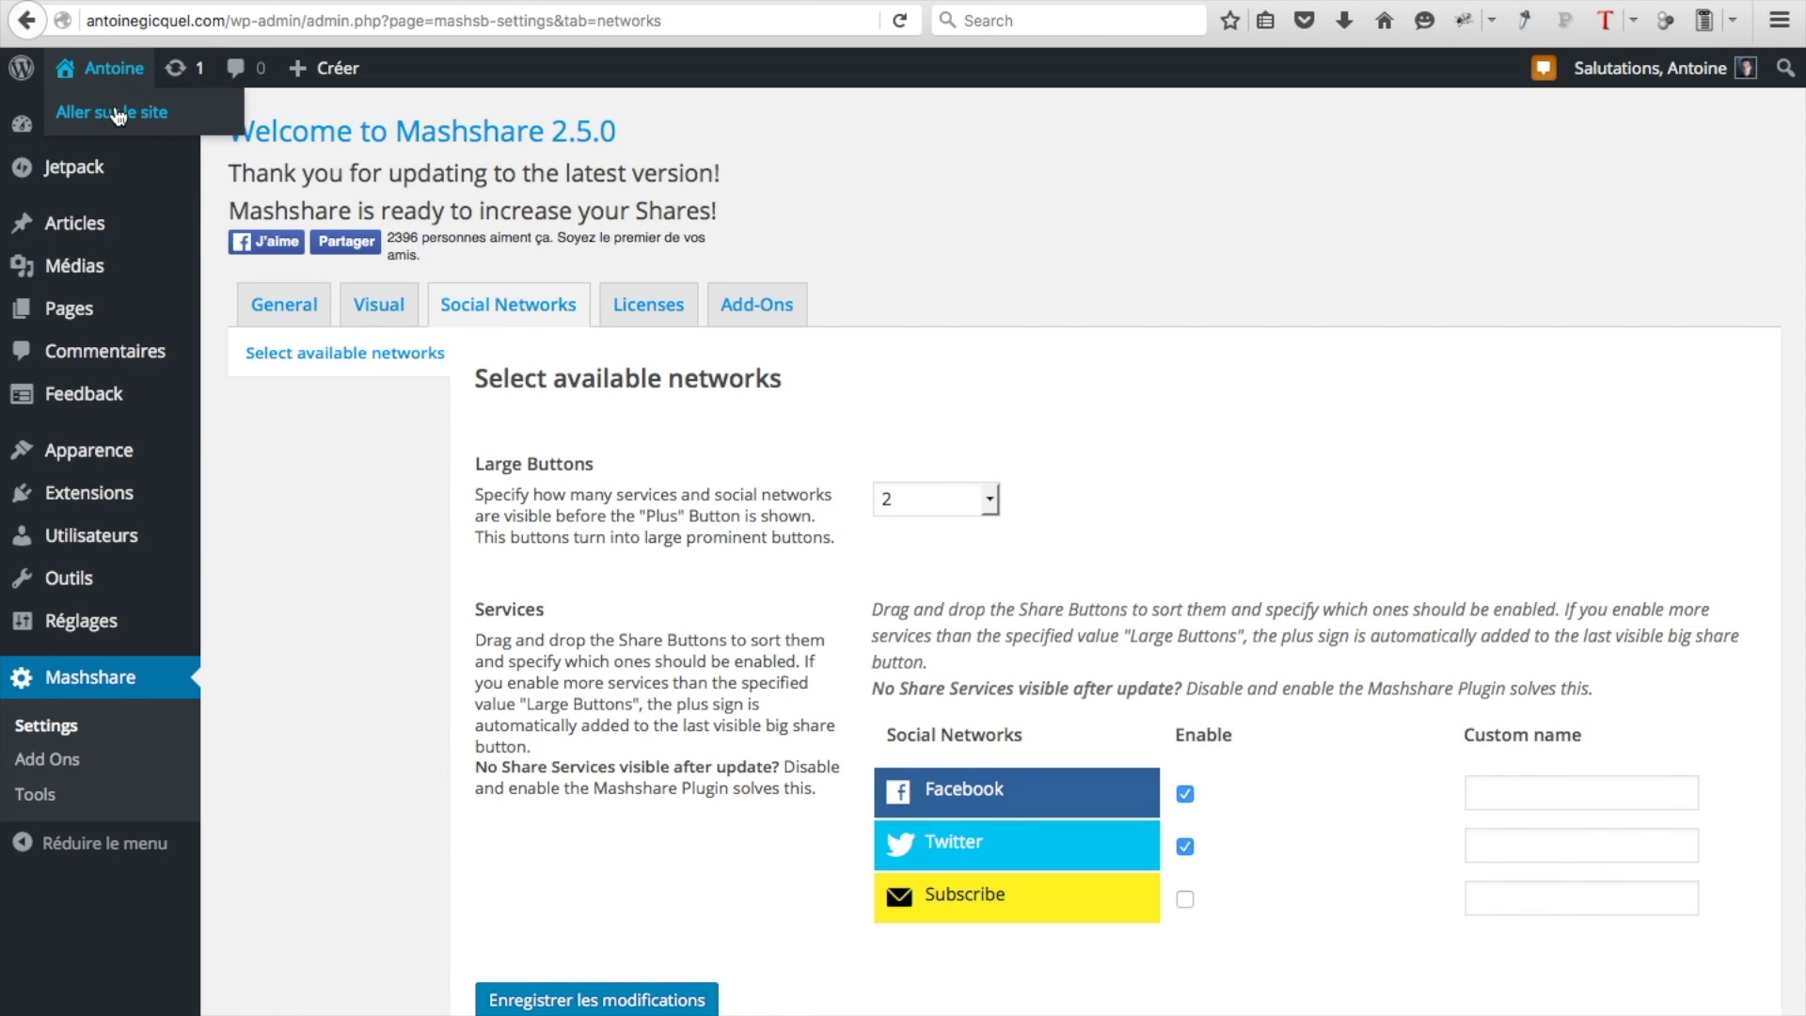
View Article 4 on the live site to check the share buttons, then return to the Antoine home page
left_click(118, 114)
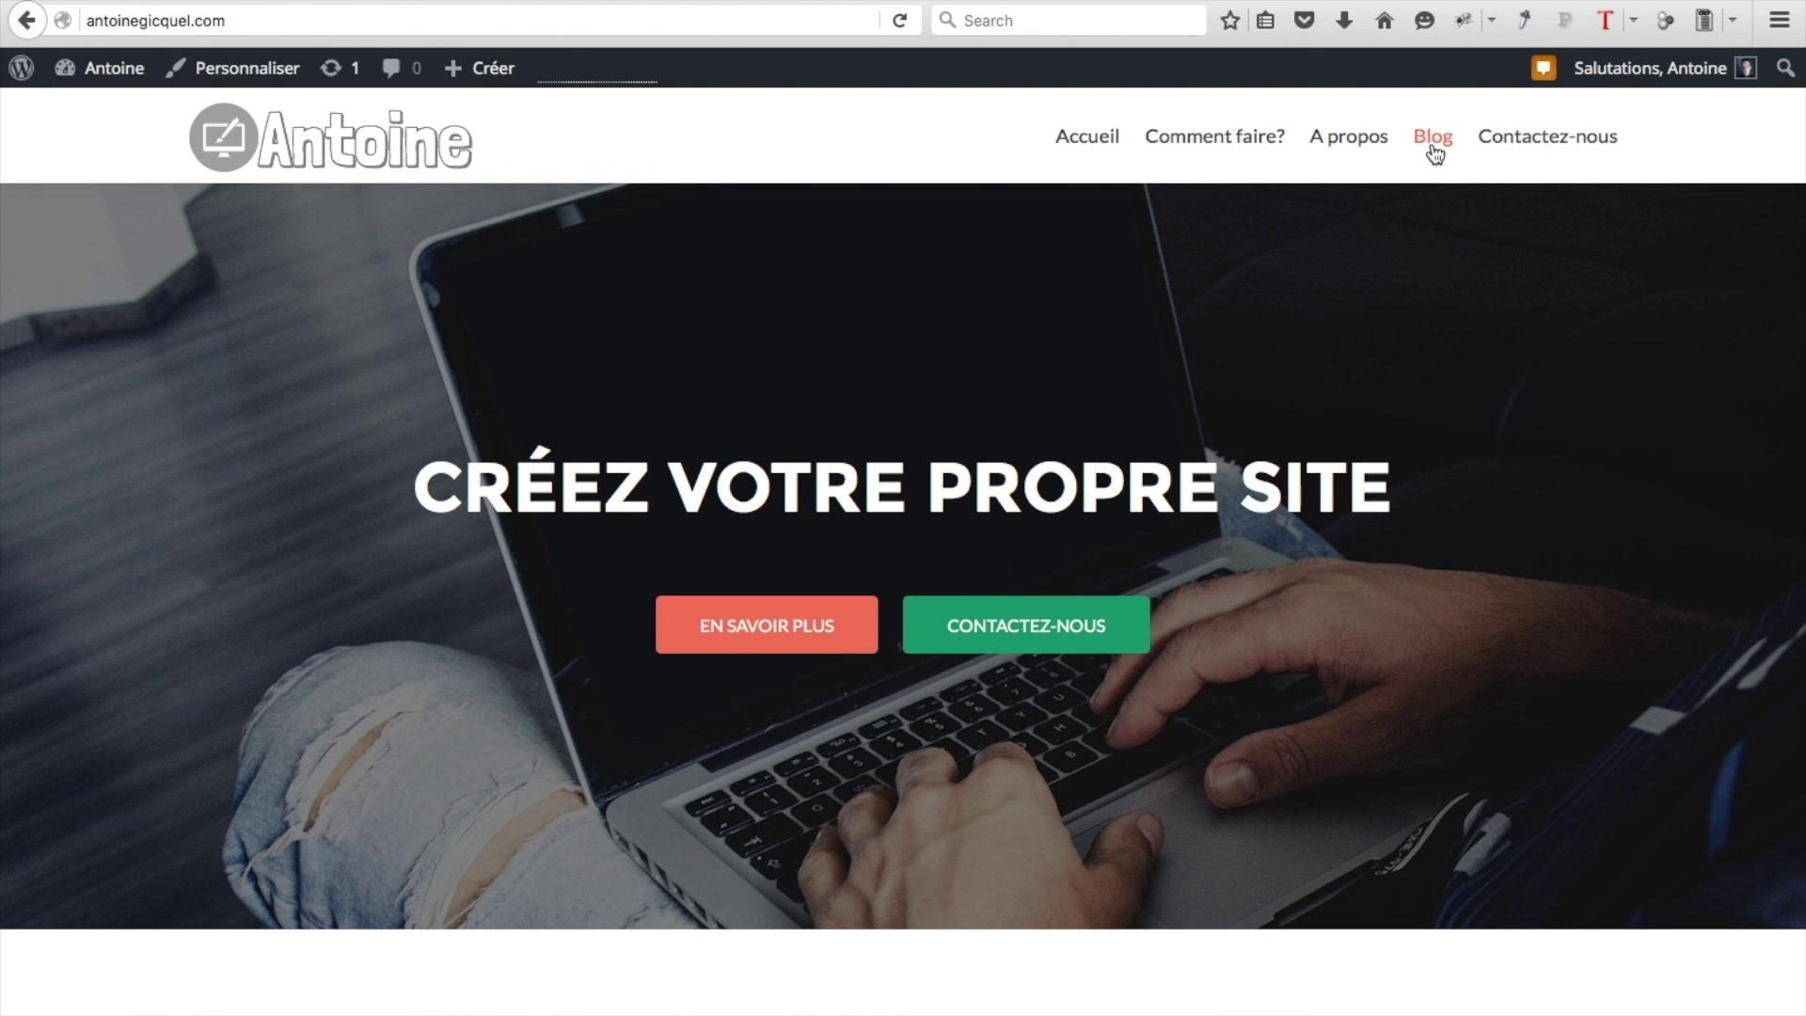
left_click(1431, 143)
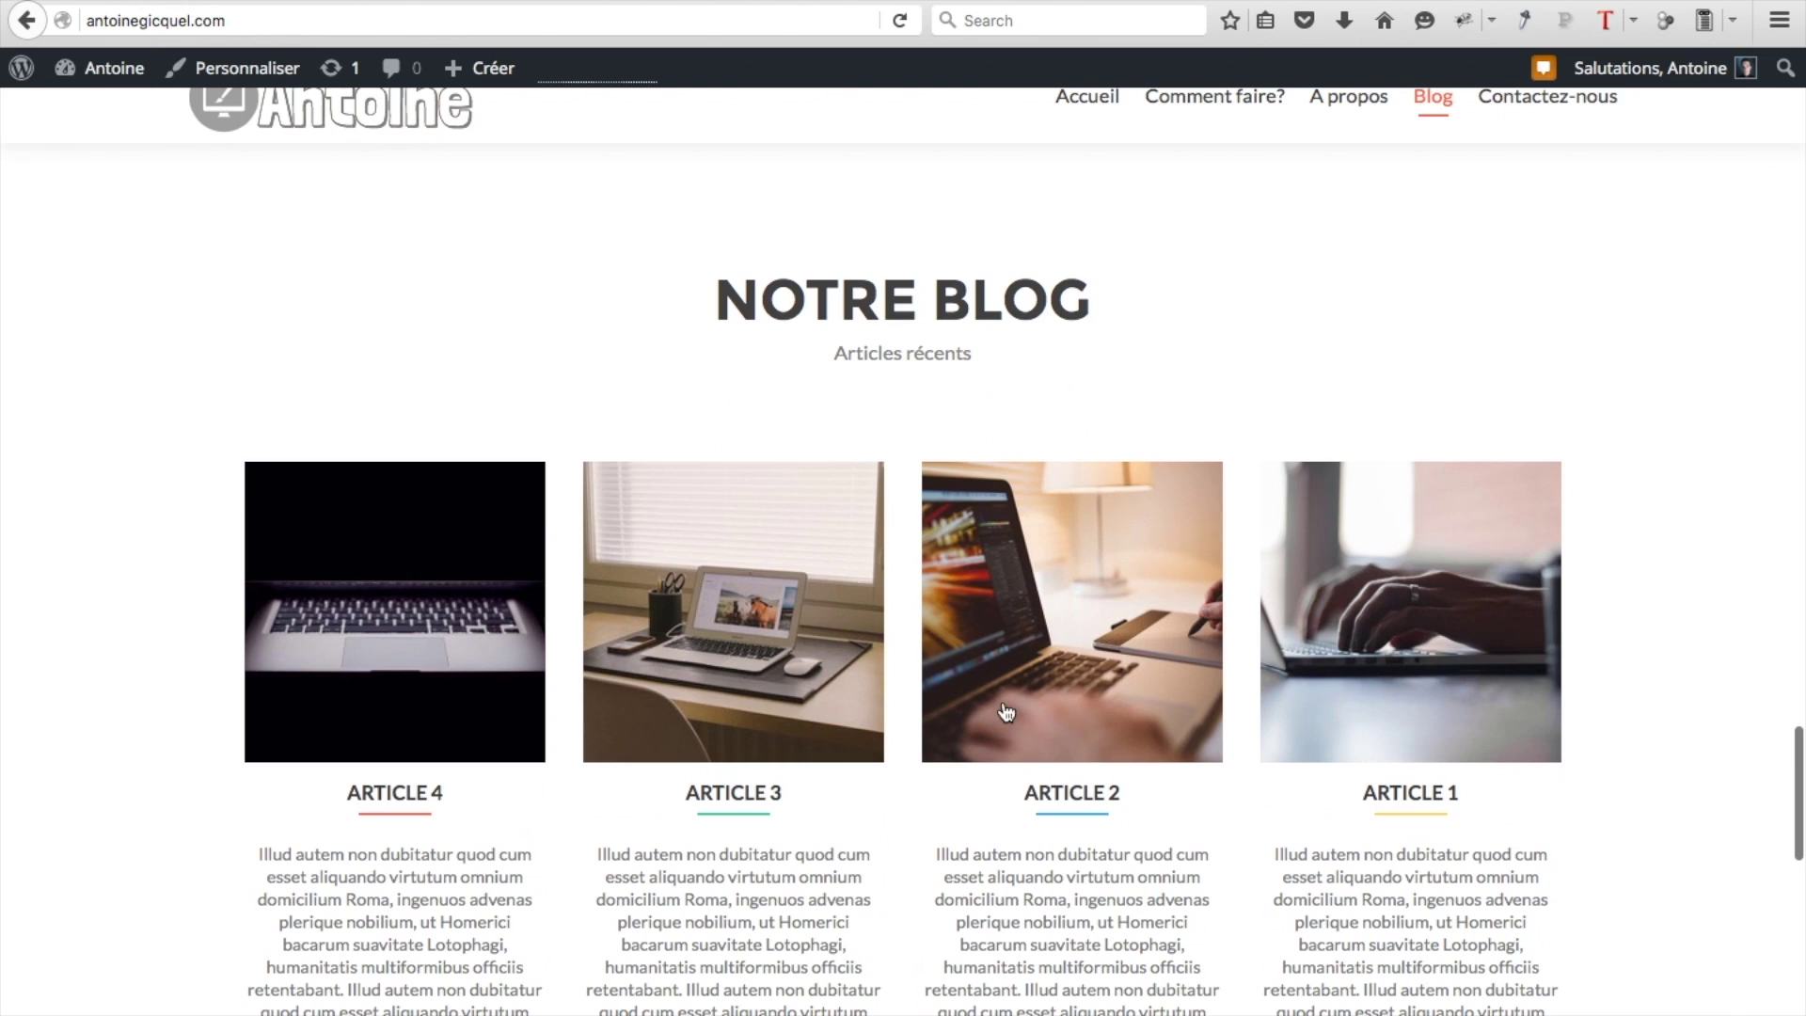
left_click(415, 795)
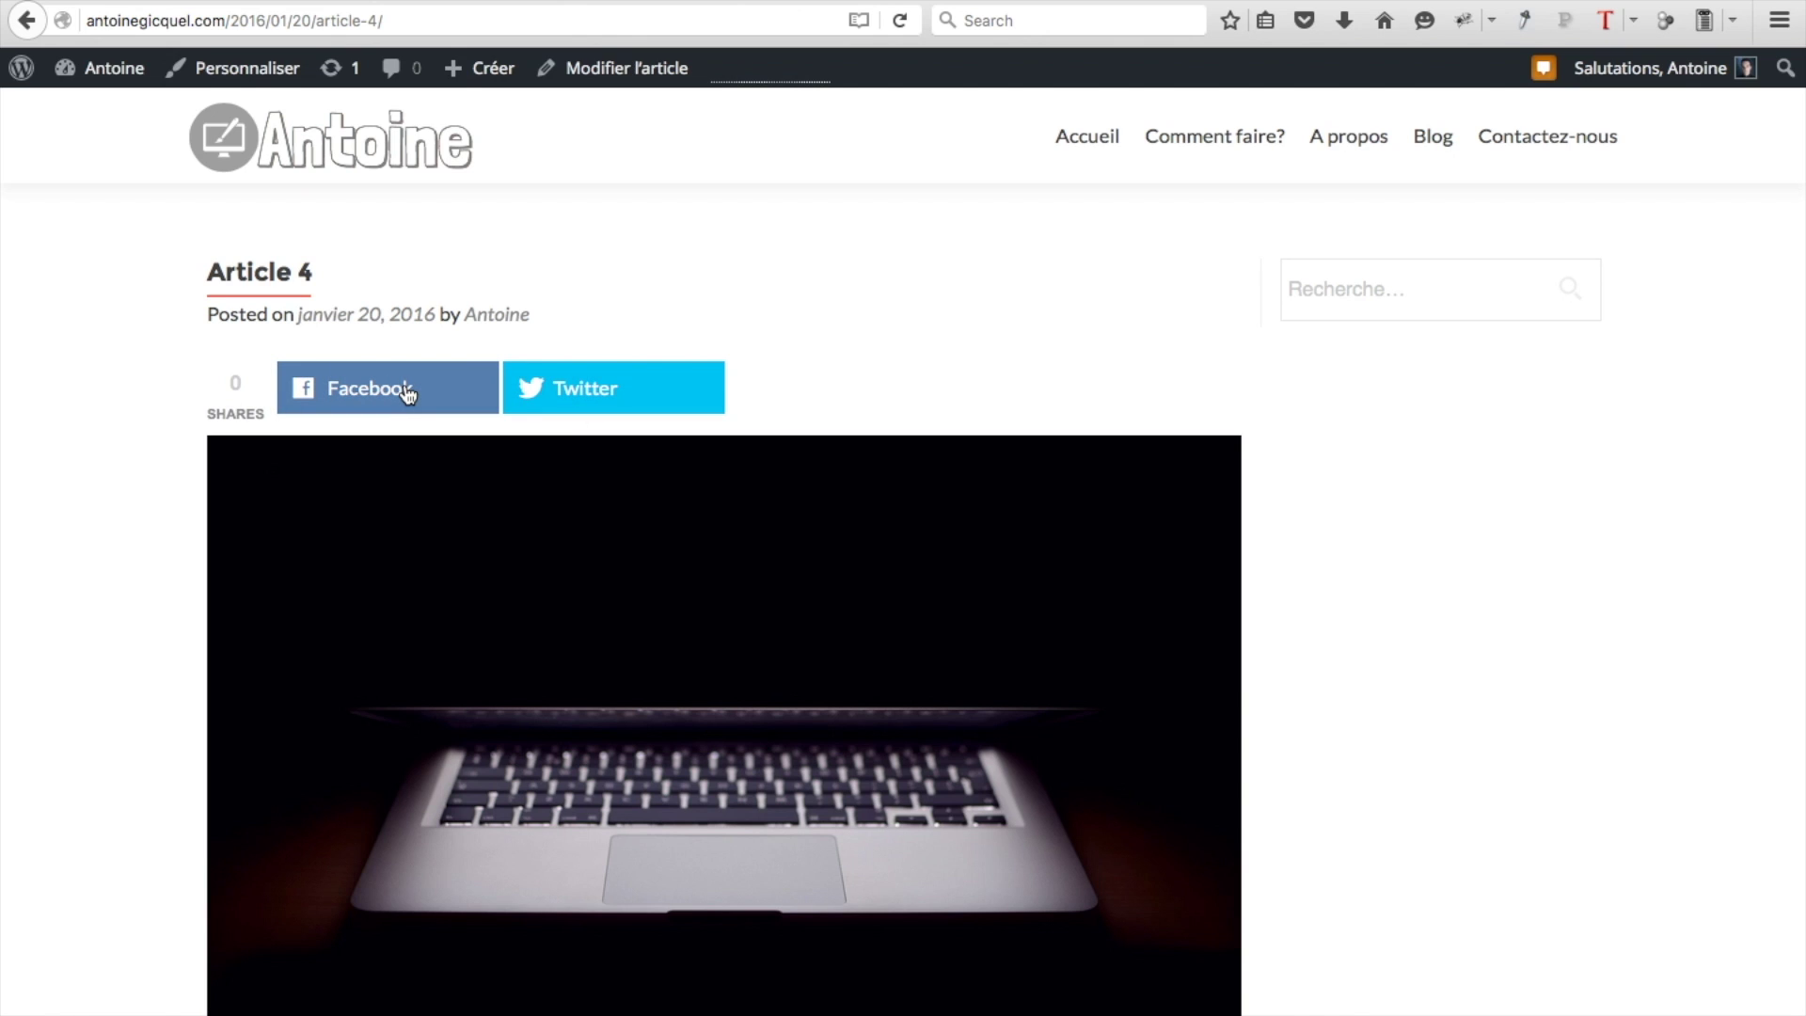
scroll(407, 393, "down", 6)
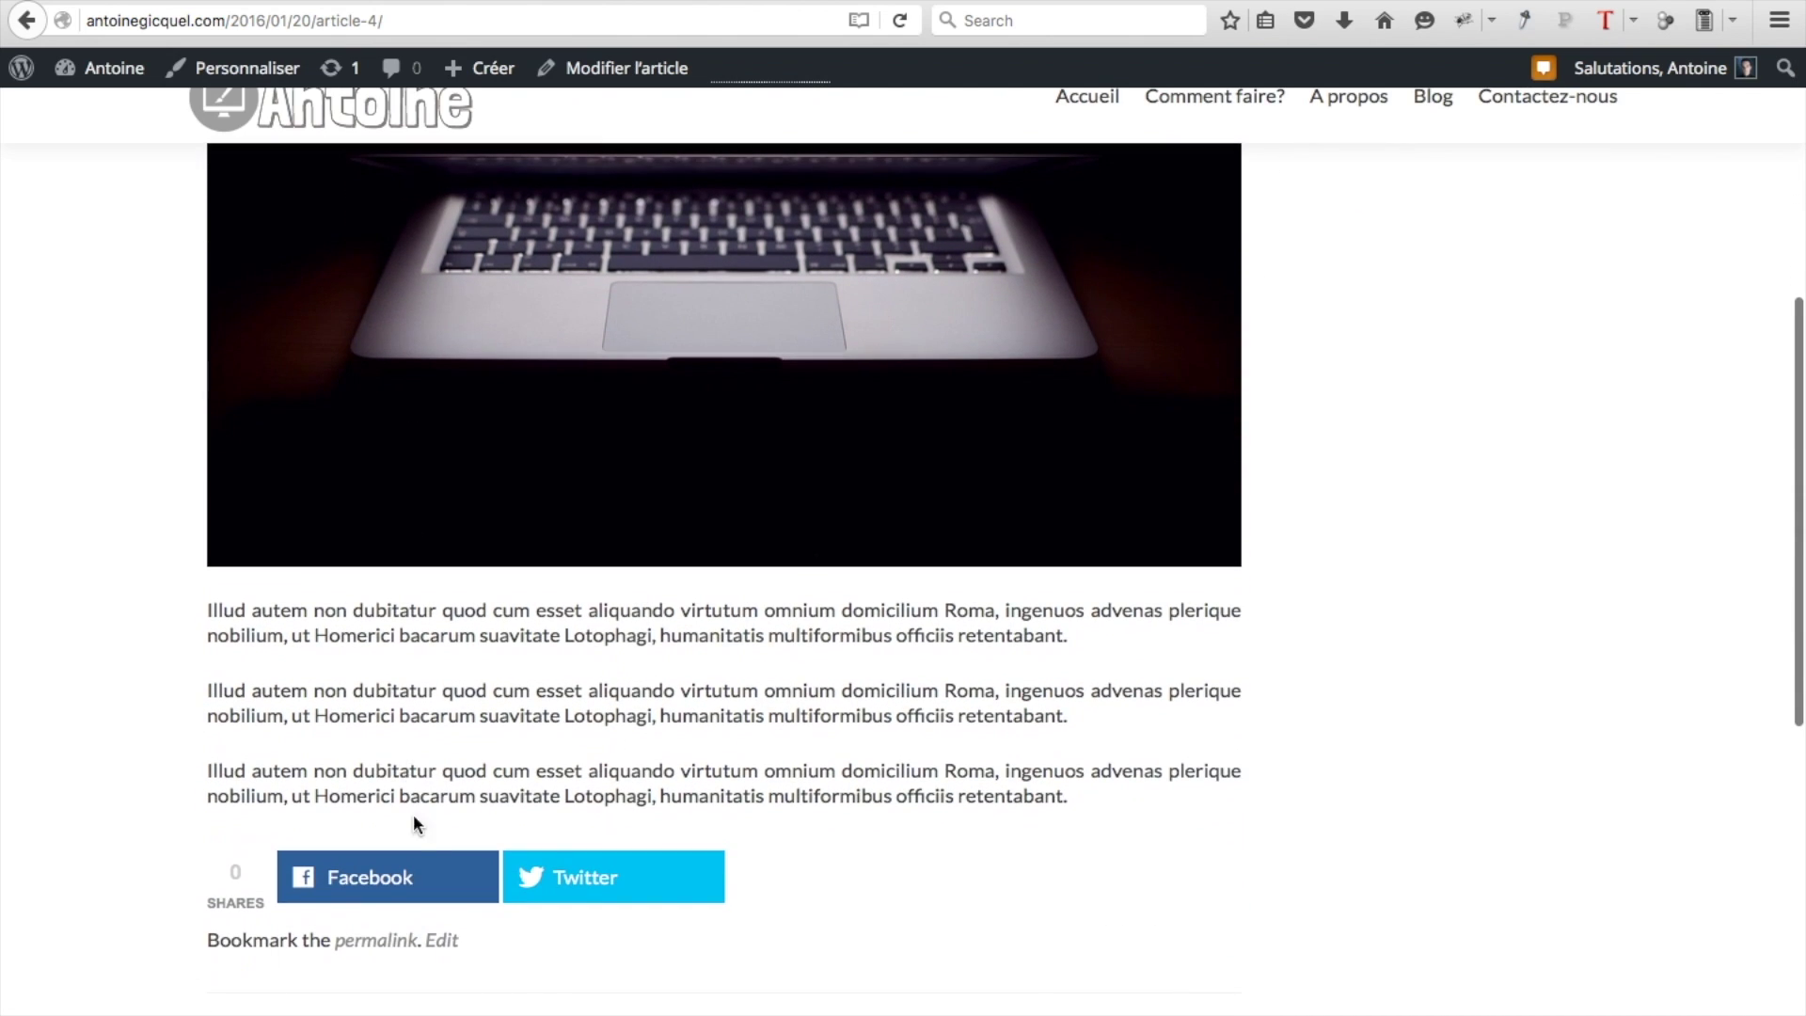
scroll(402, 858, "down", 4)
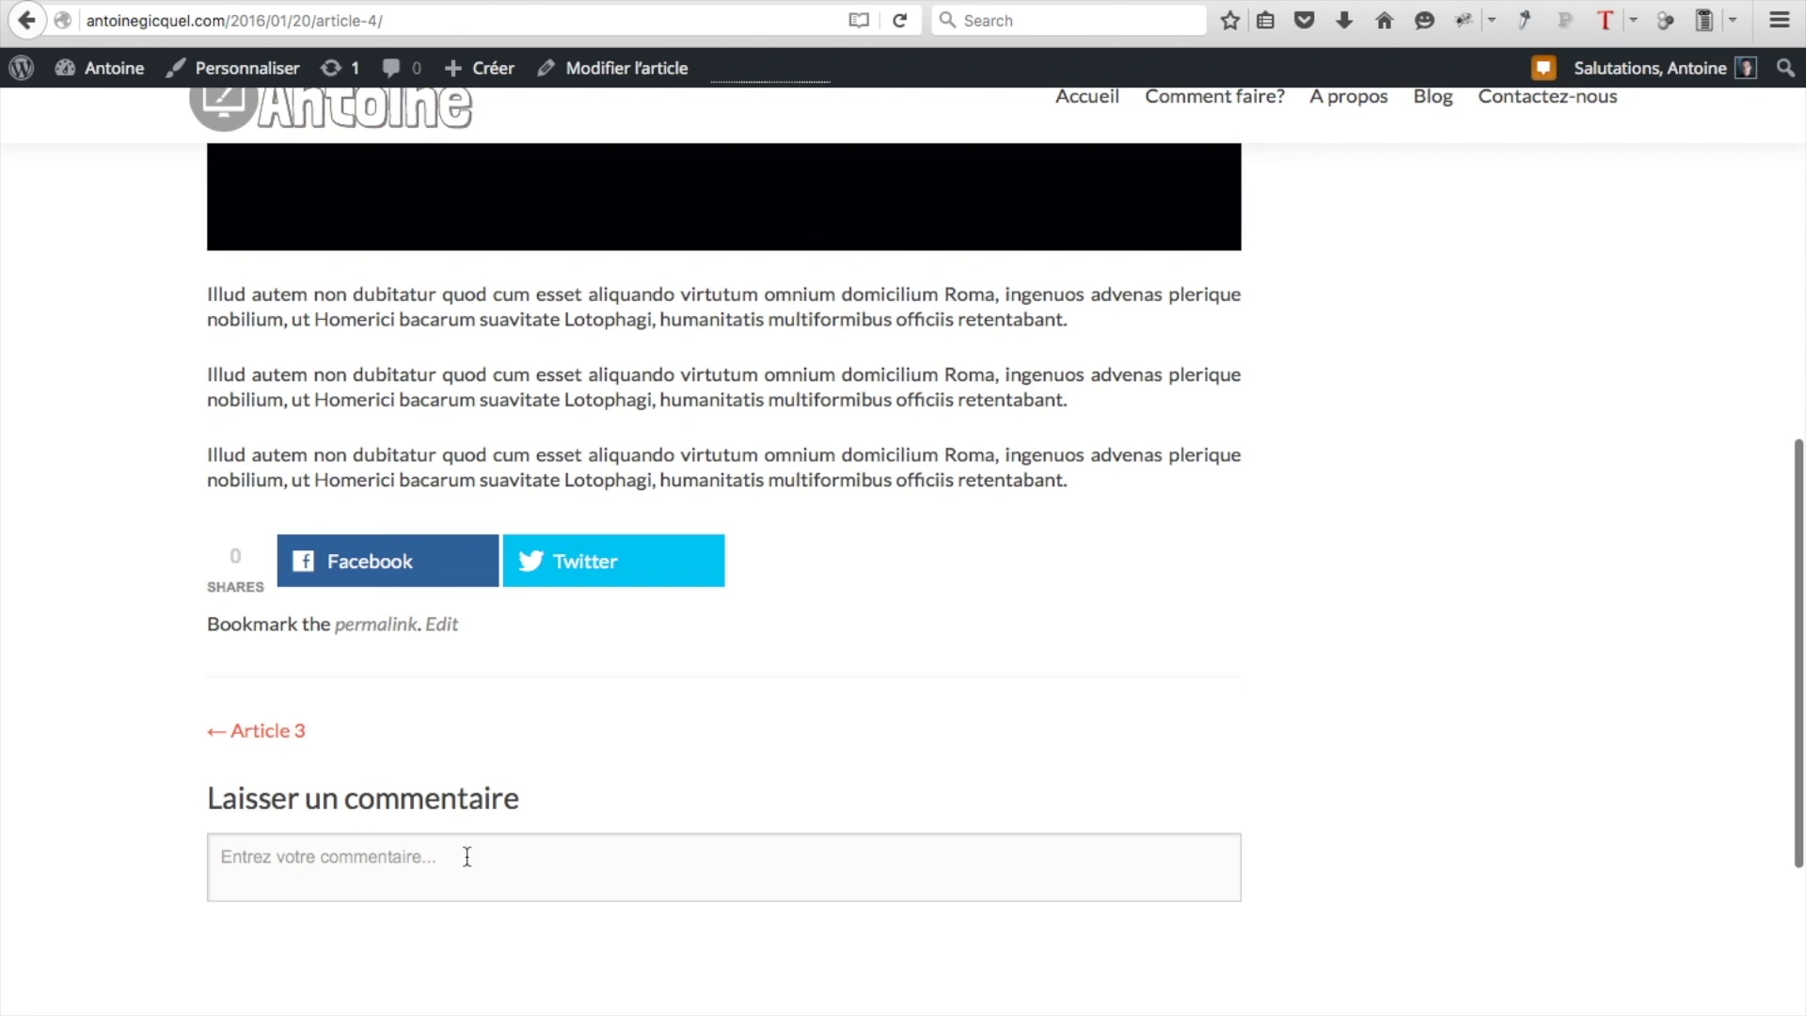
scroll(468, 854, "up", 10)
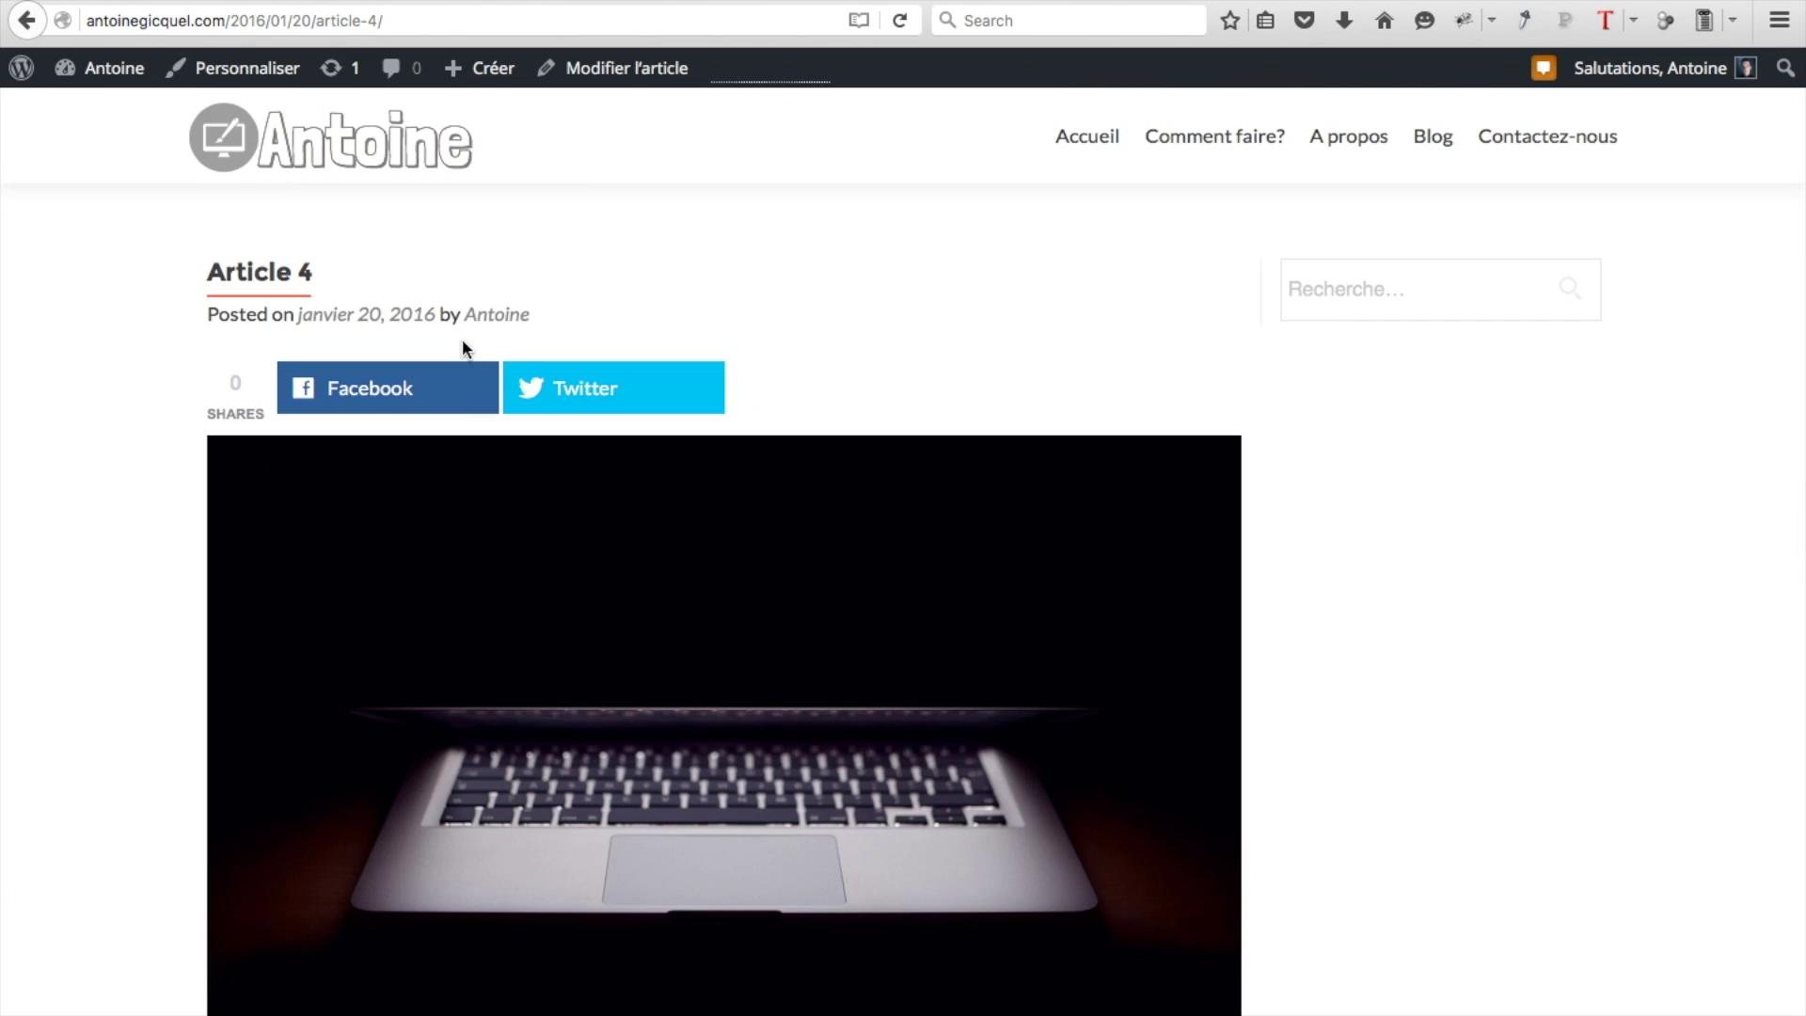
left_click(338, 156)
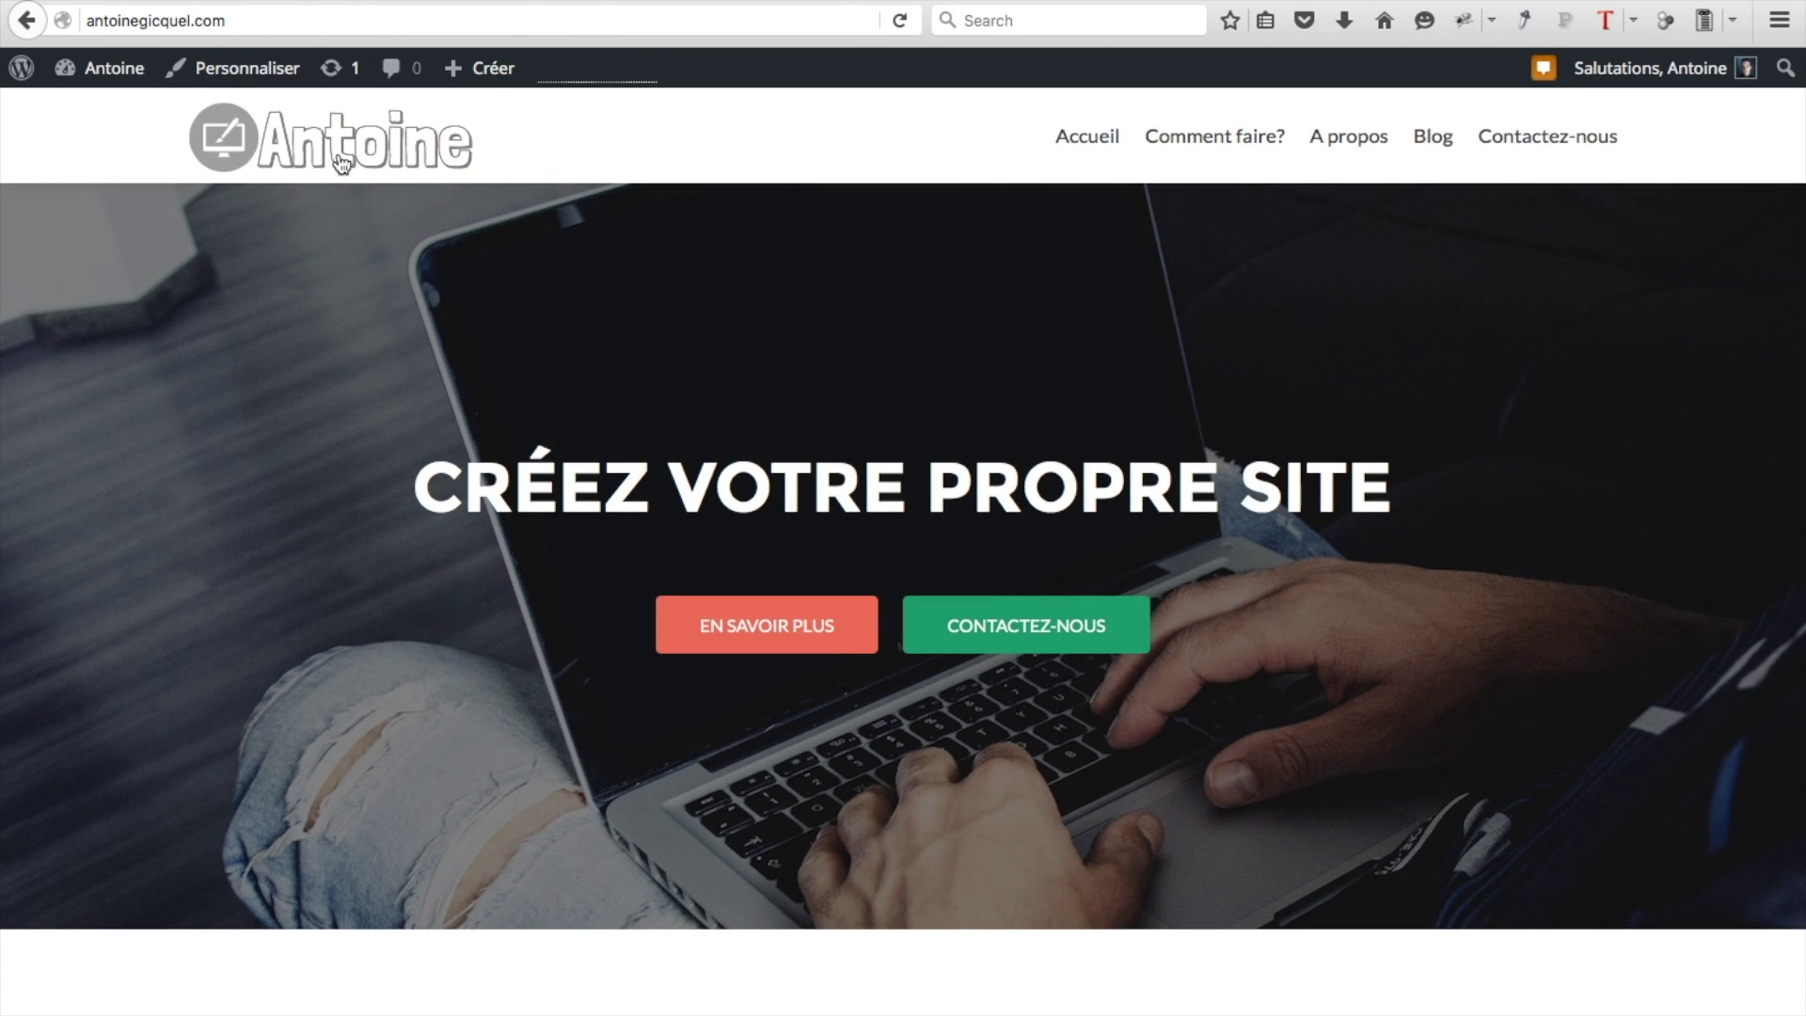
Scroll down the home page toward the footer credit
scroll(341, 164, "down", 20)
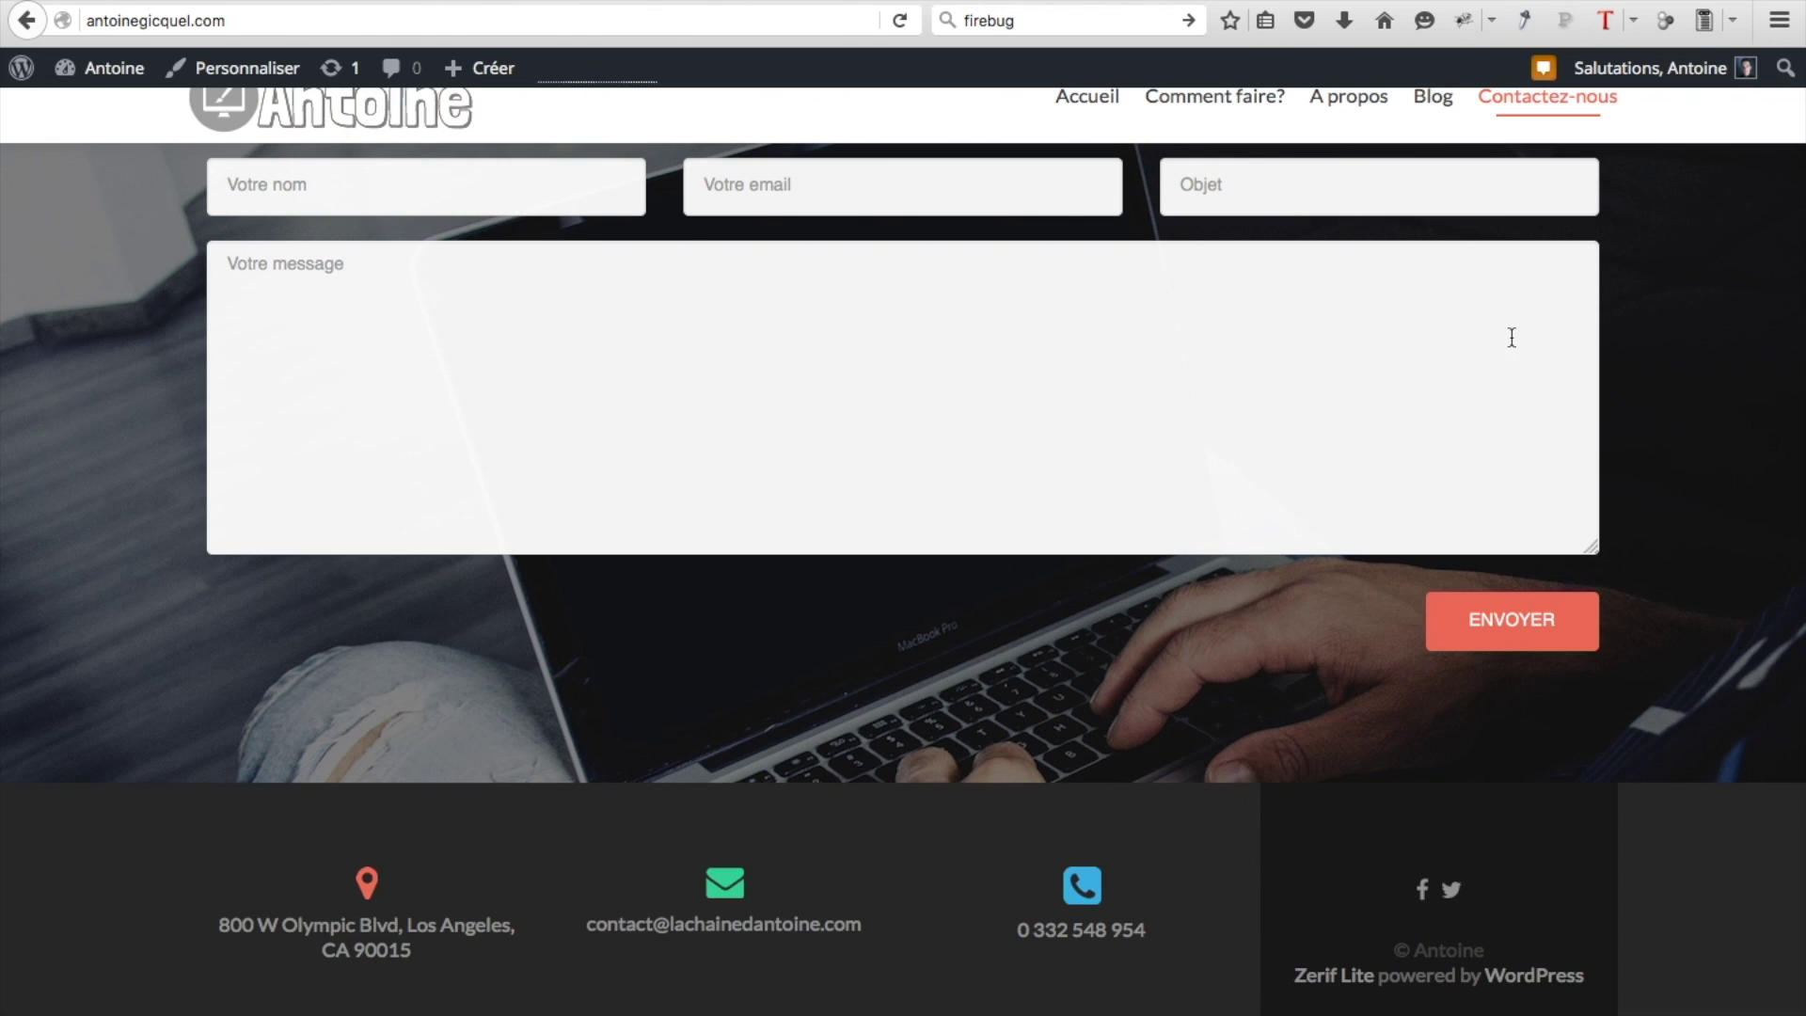
Inspect the footer's Zerif Lite credit box with Firebug on the Article 4 page
left_click(1465, 21)
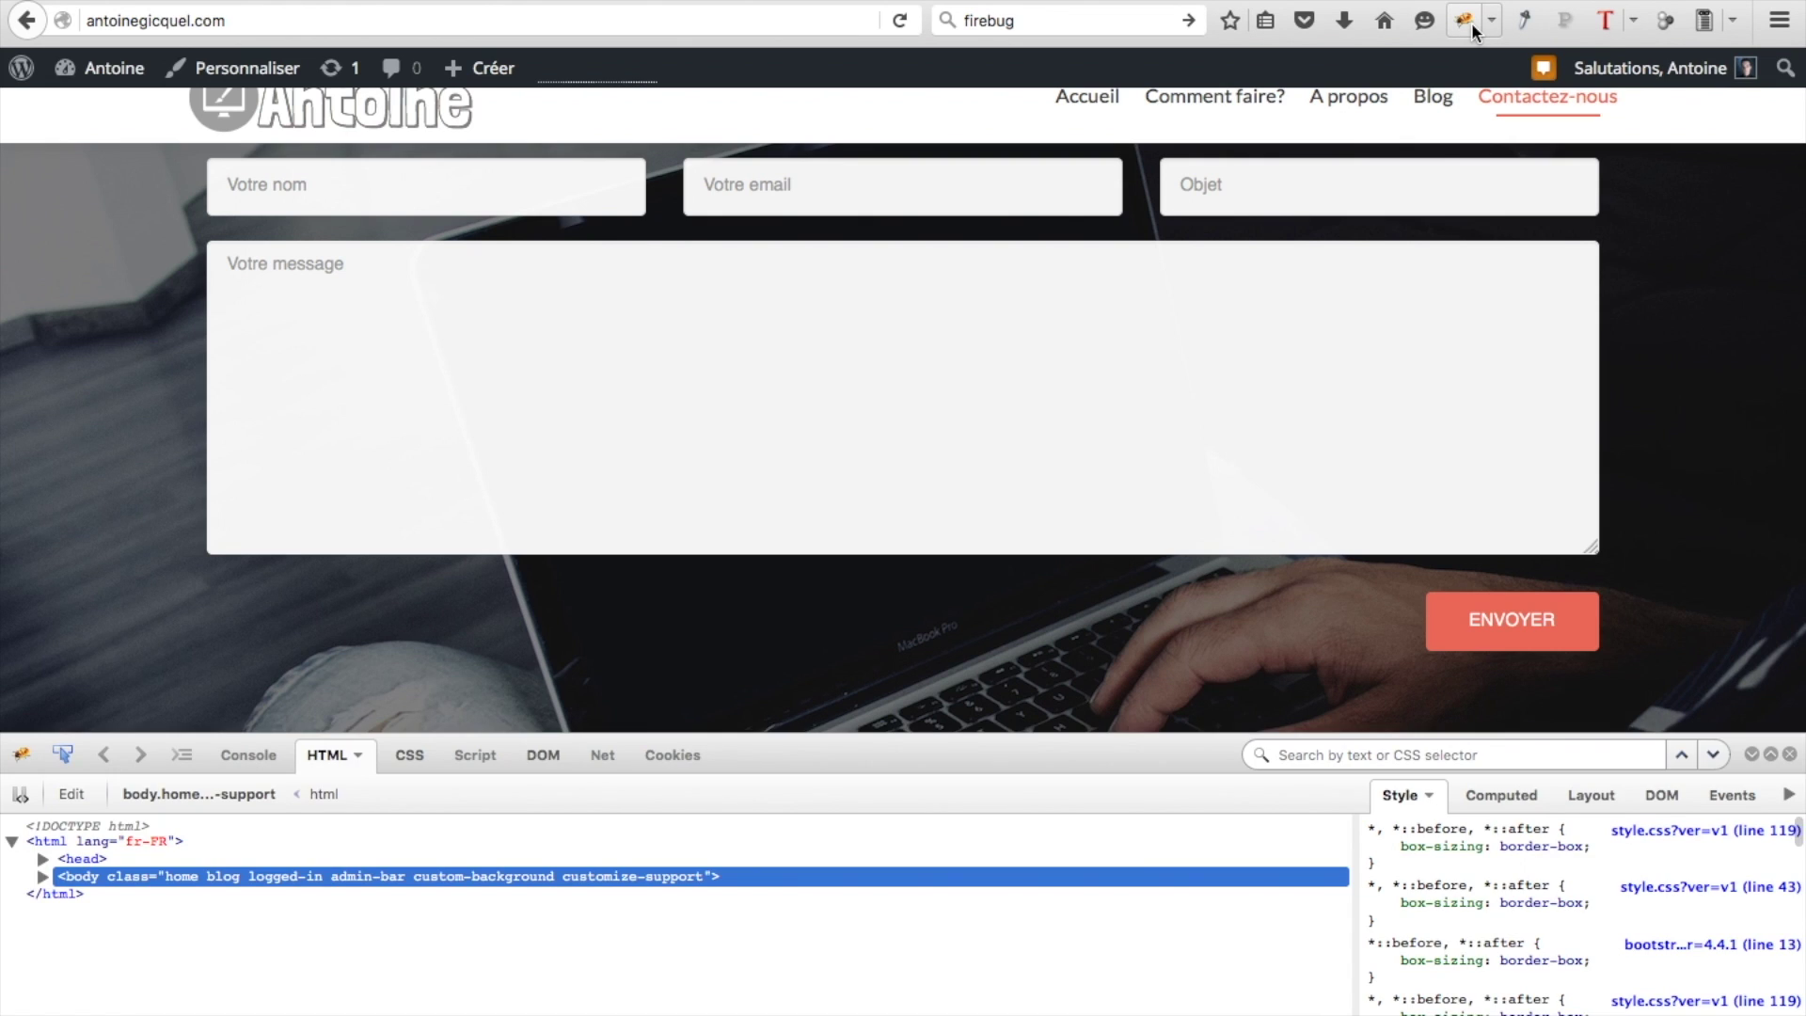
key("alt+Left")
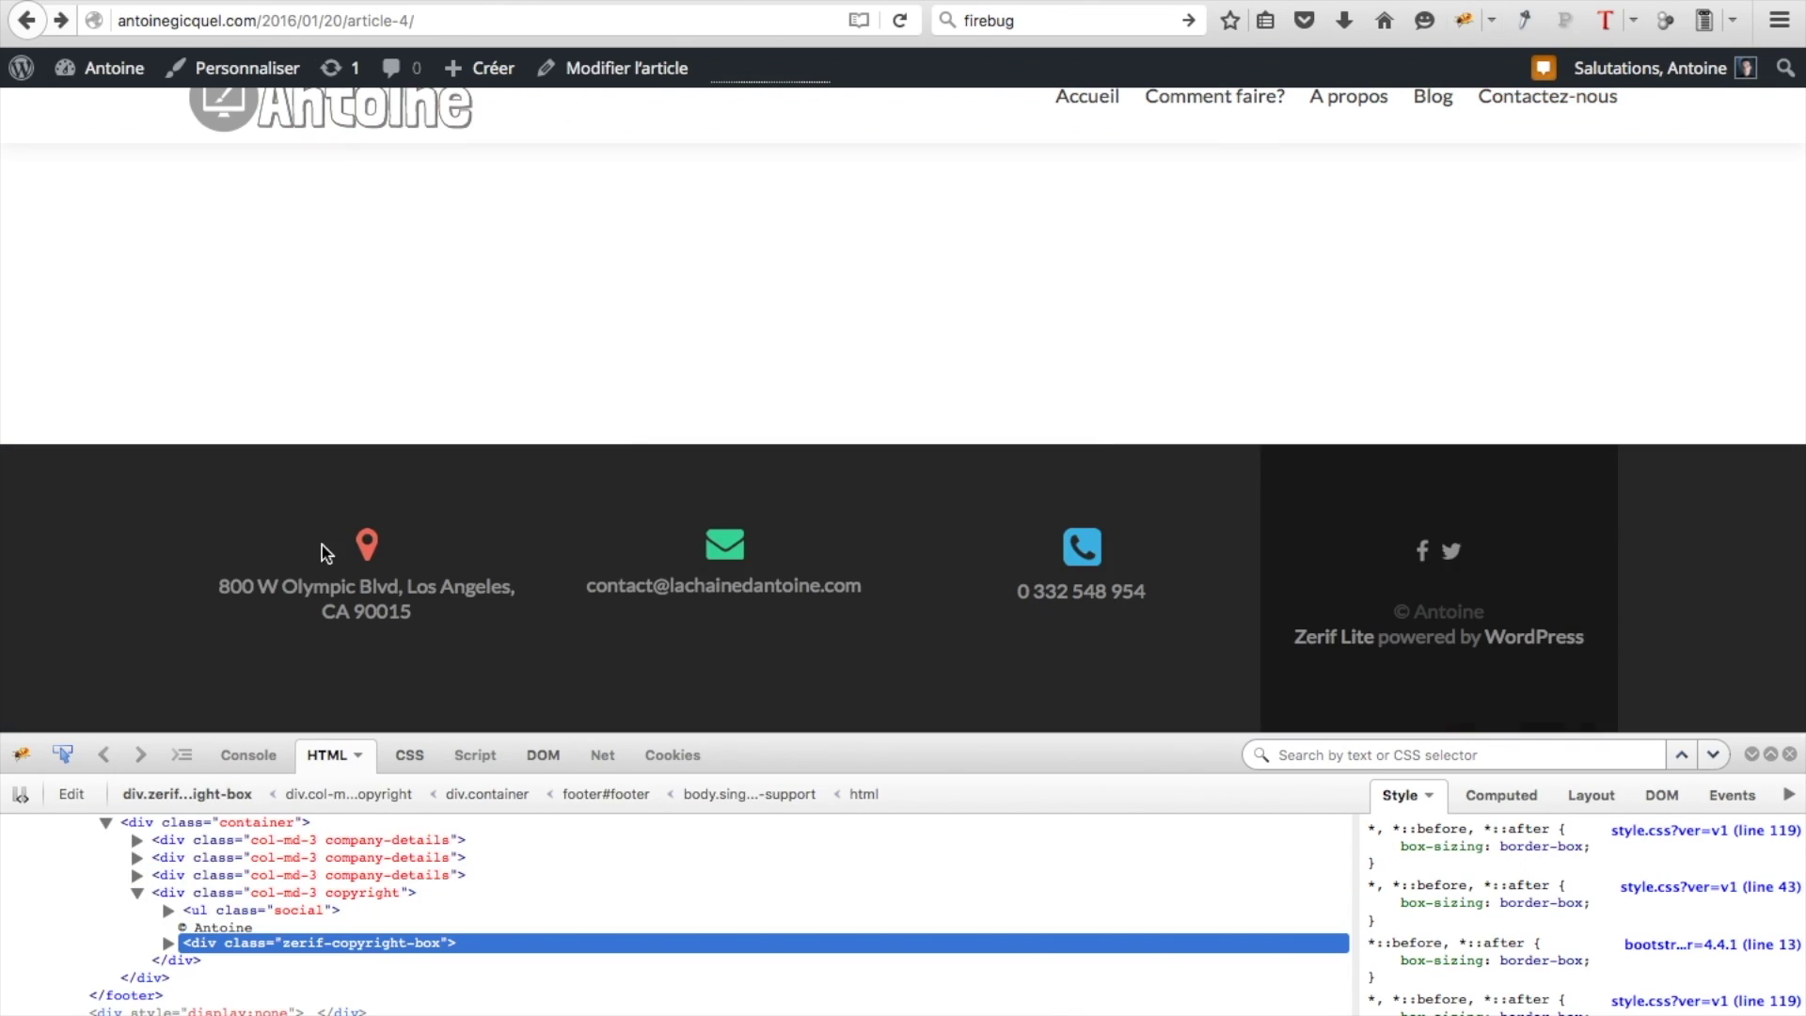
left_click(59, 758)
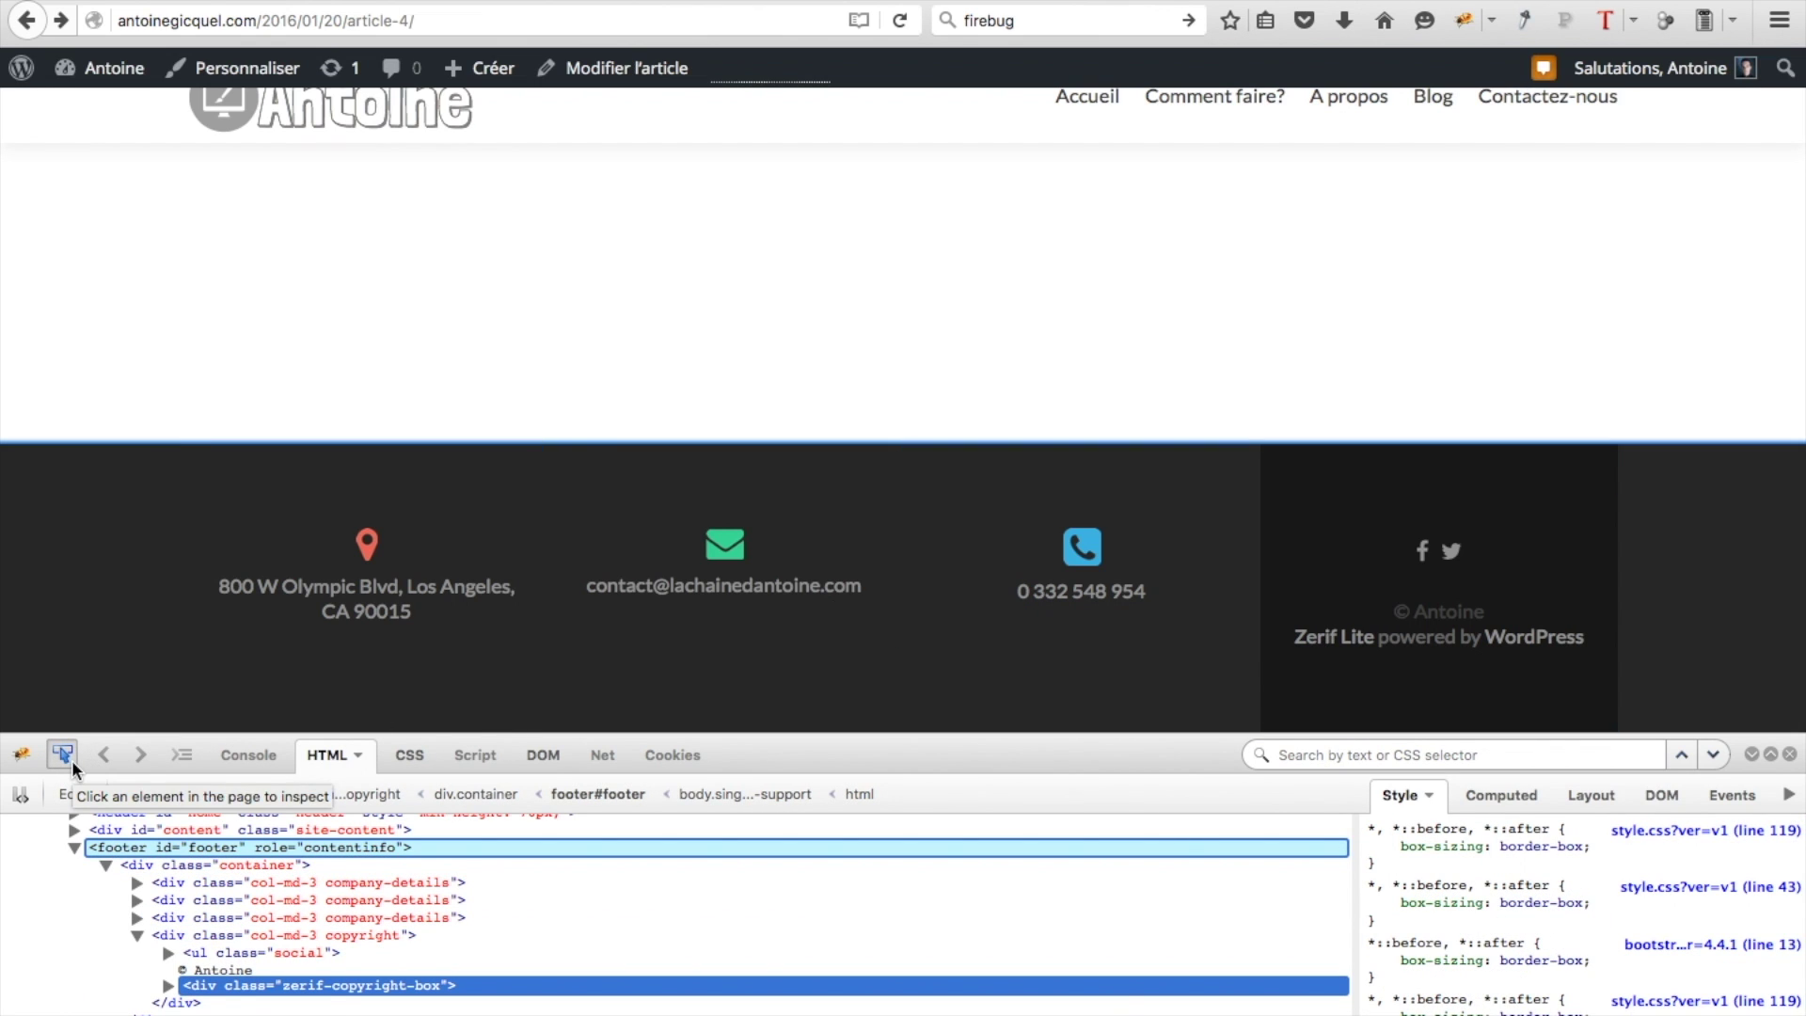
left_click(1436, 645)
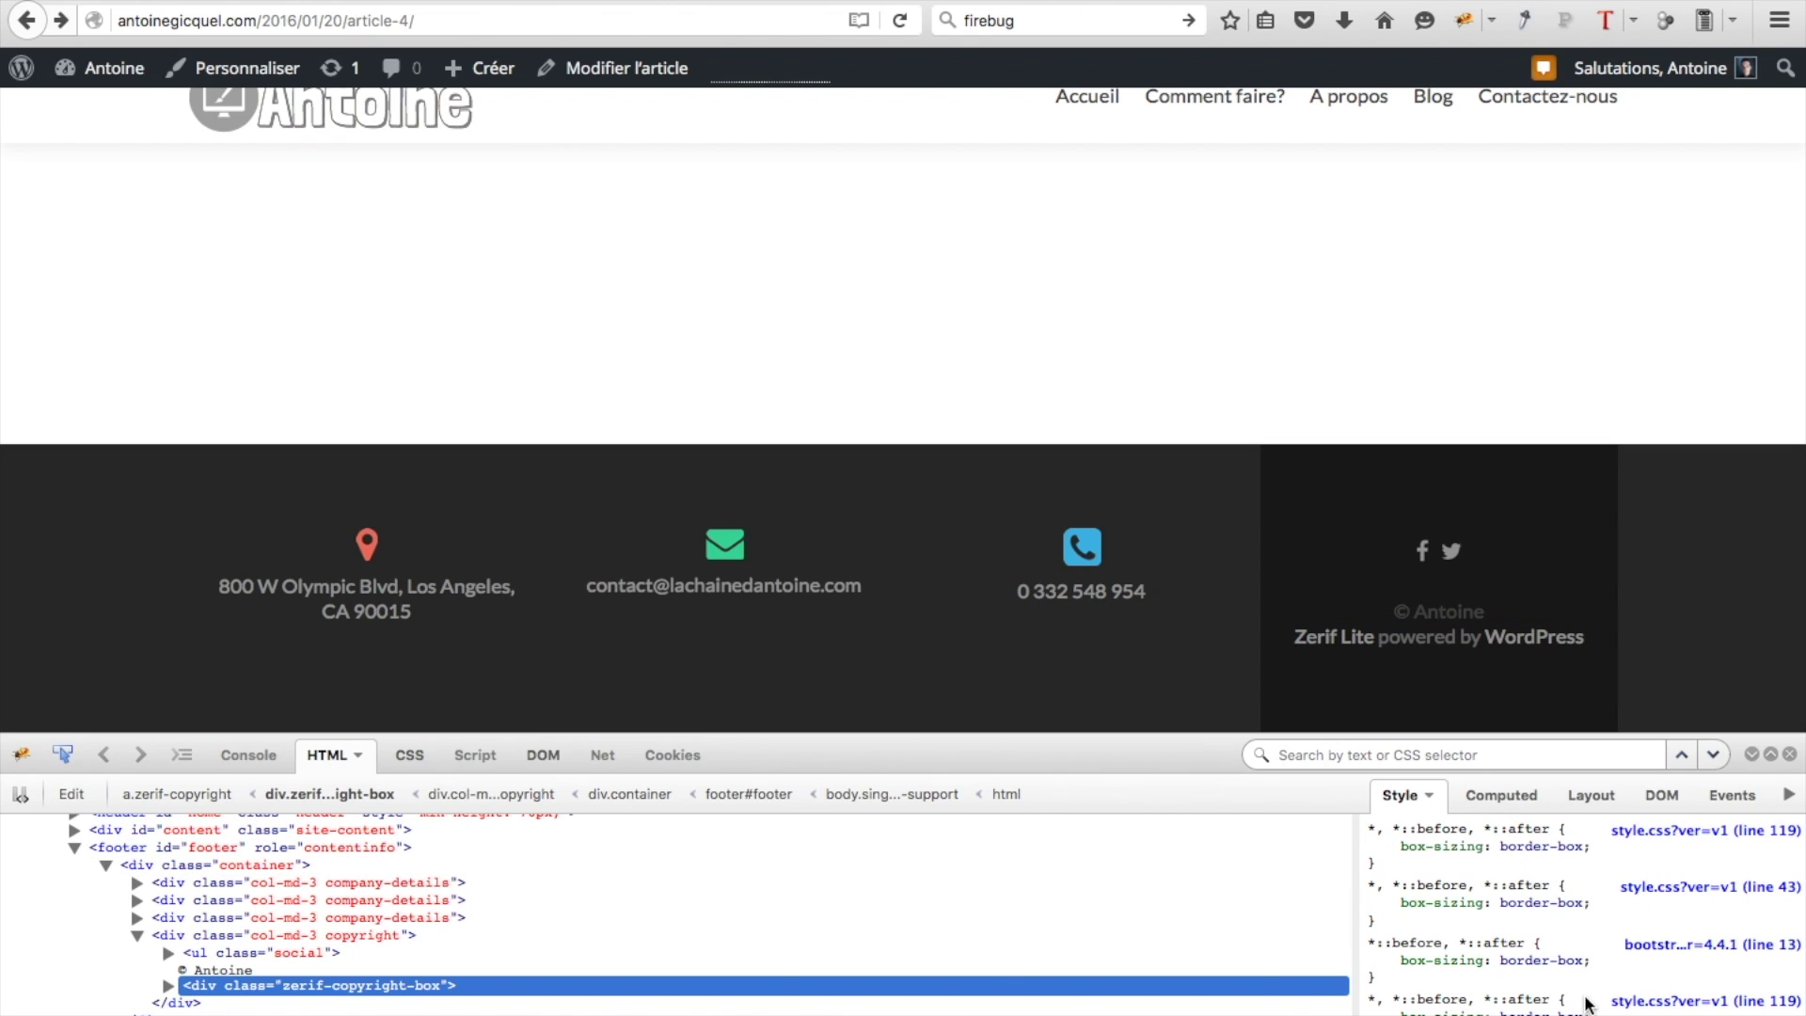
scroll(1439, 867, "down", 1)
scroll(1439, 867, "down", 3)
scroll(1461, 954, "down", 1)
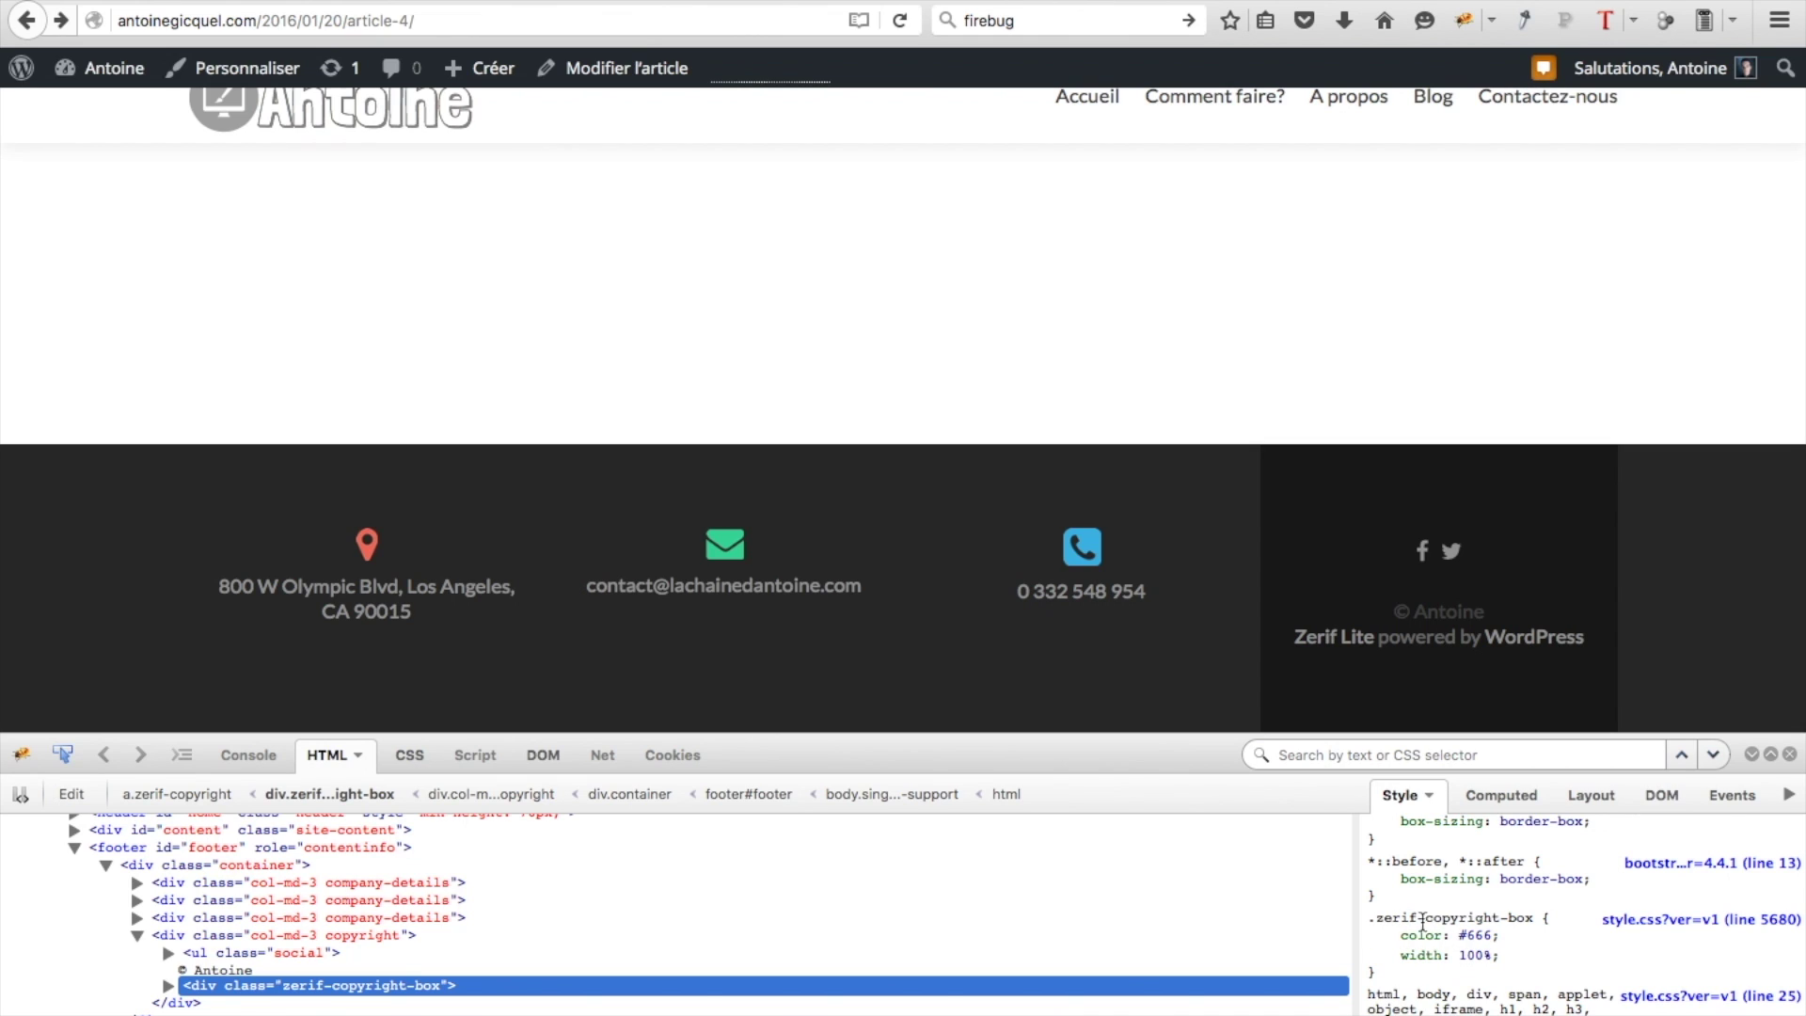
Add display: none to the .zerif-copyright-box rule and select the whole rule text
left_click(1484, 958)
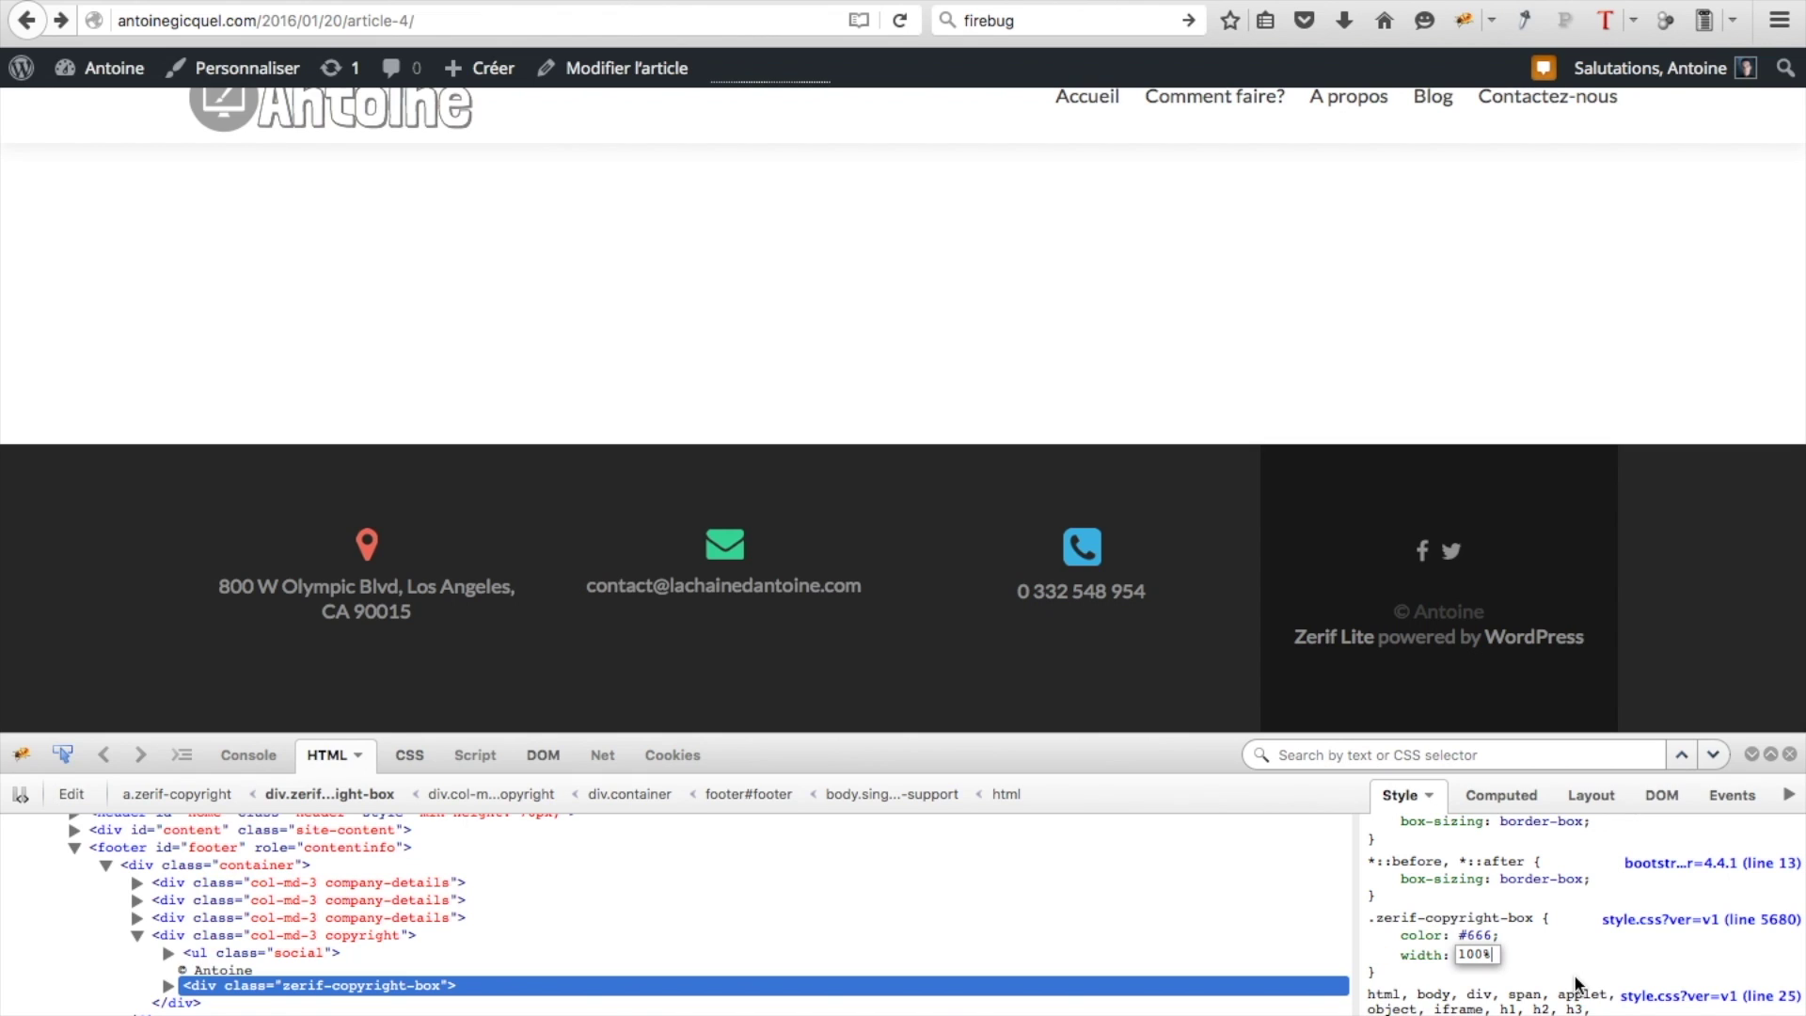
key("Return")
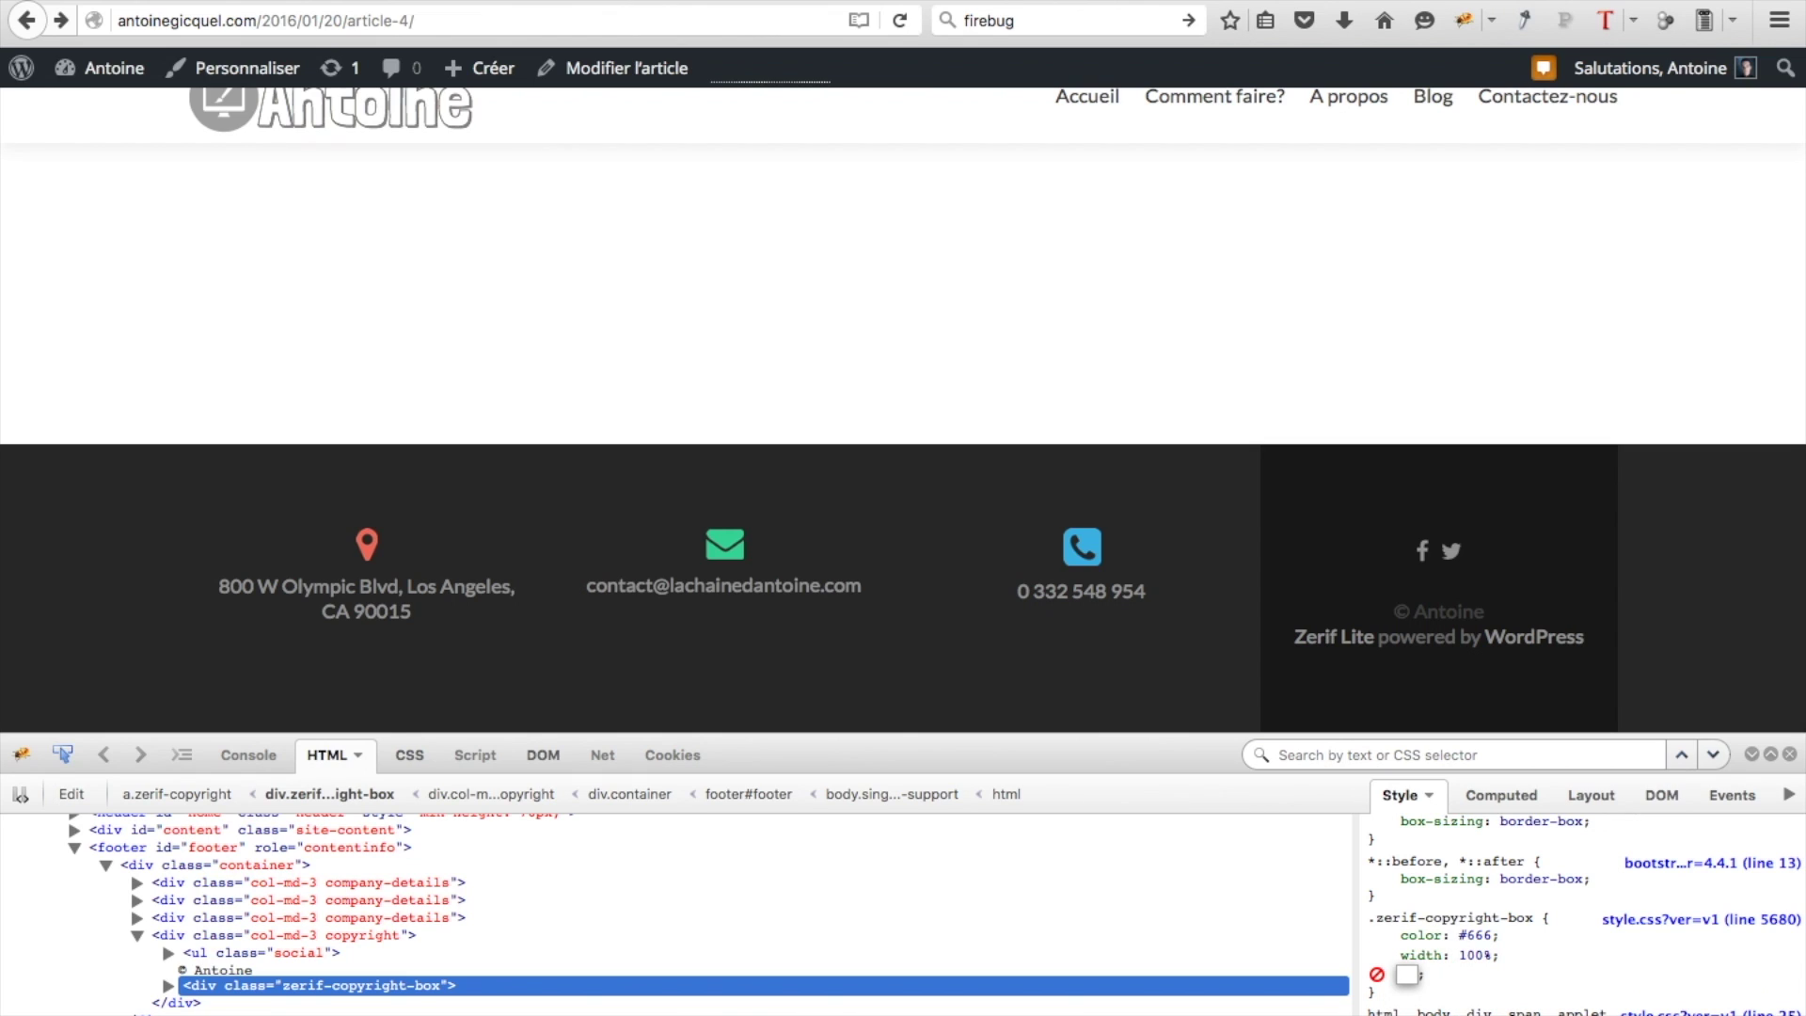
type("display:")
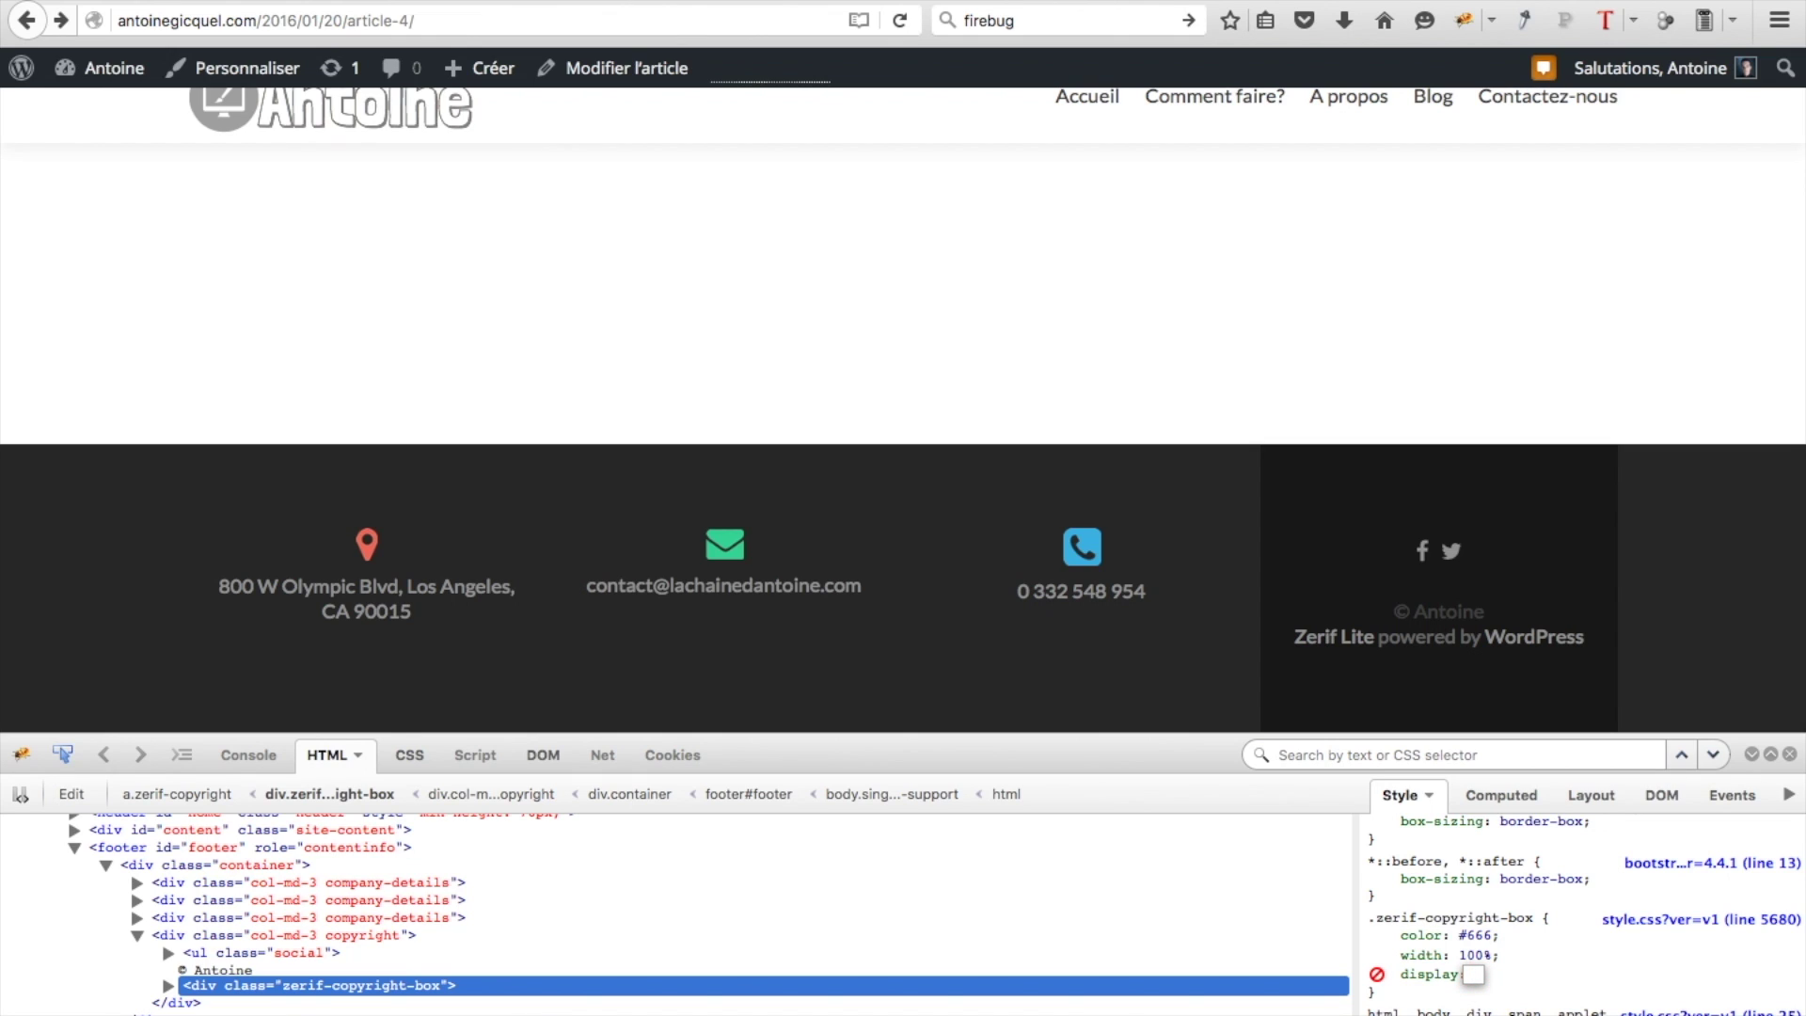
type("none")
key("Return")
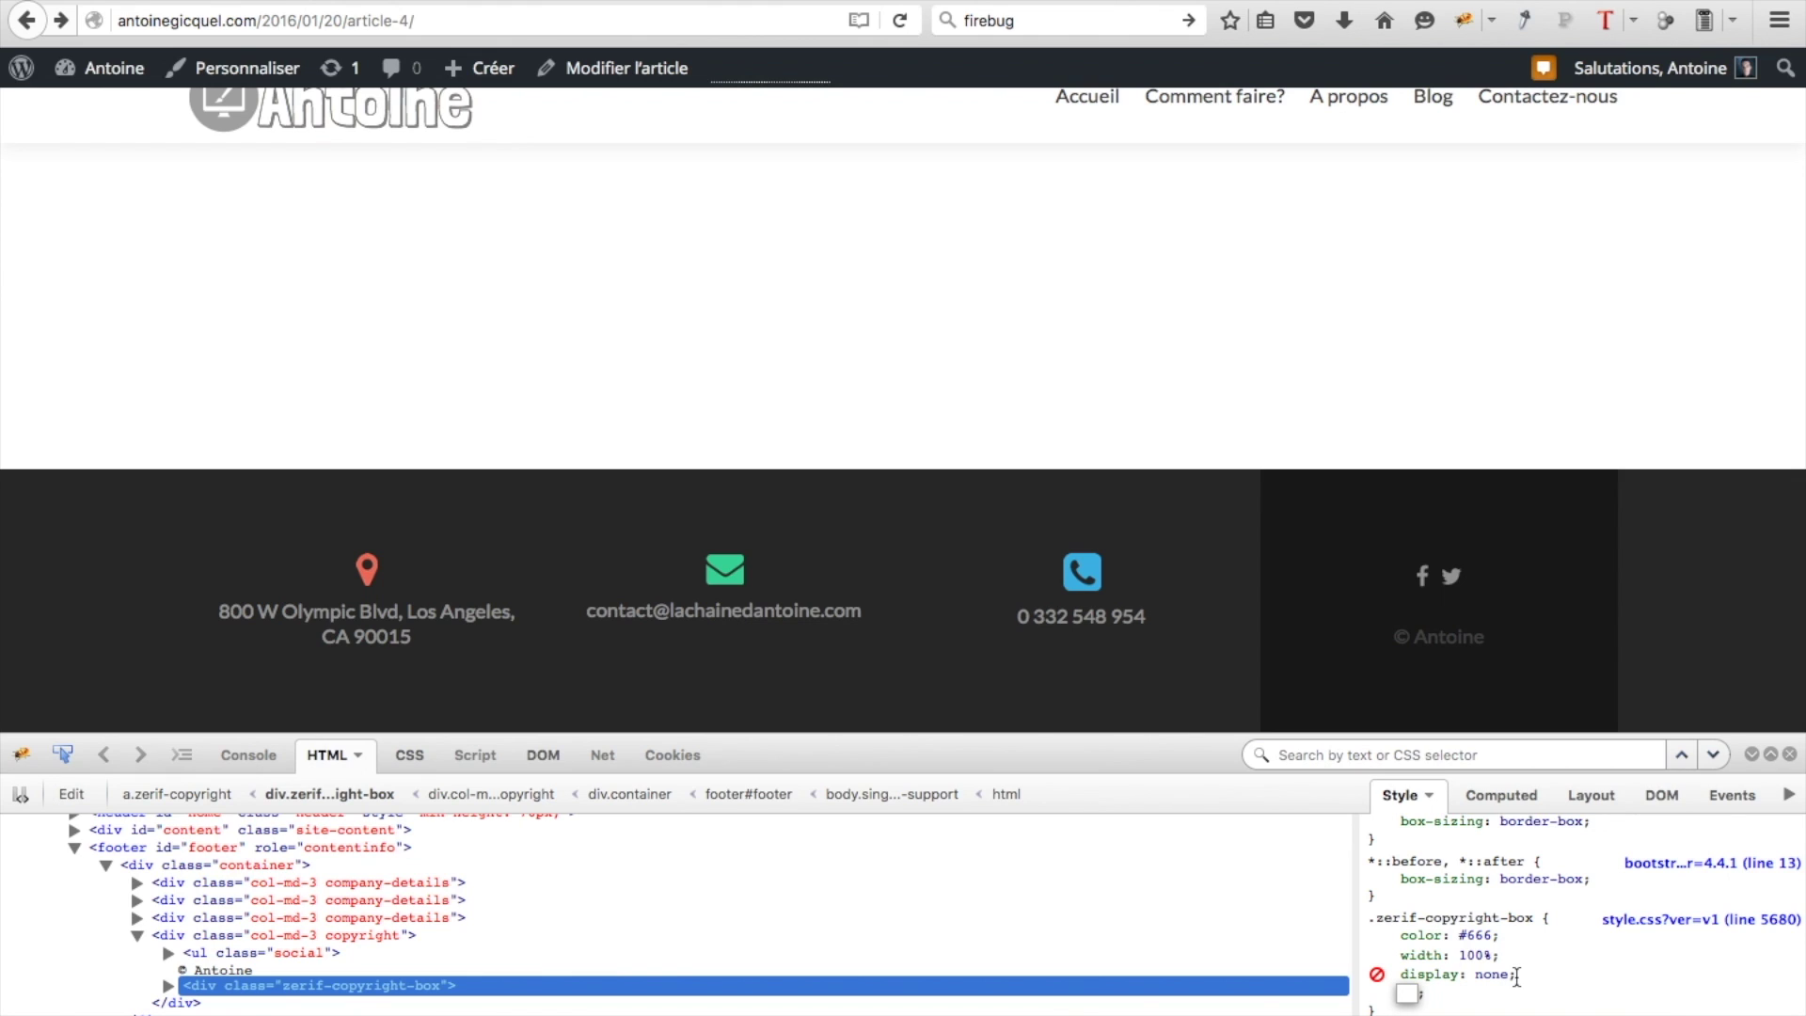
key("Escape")
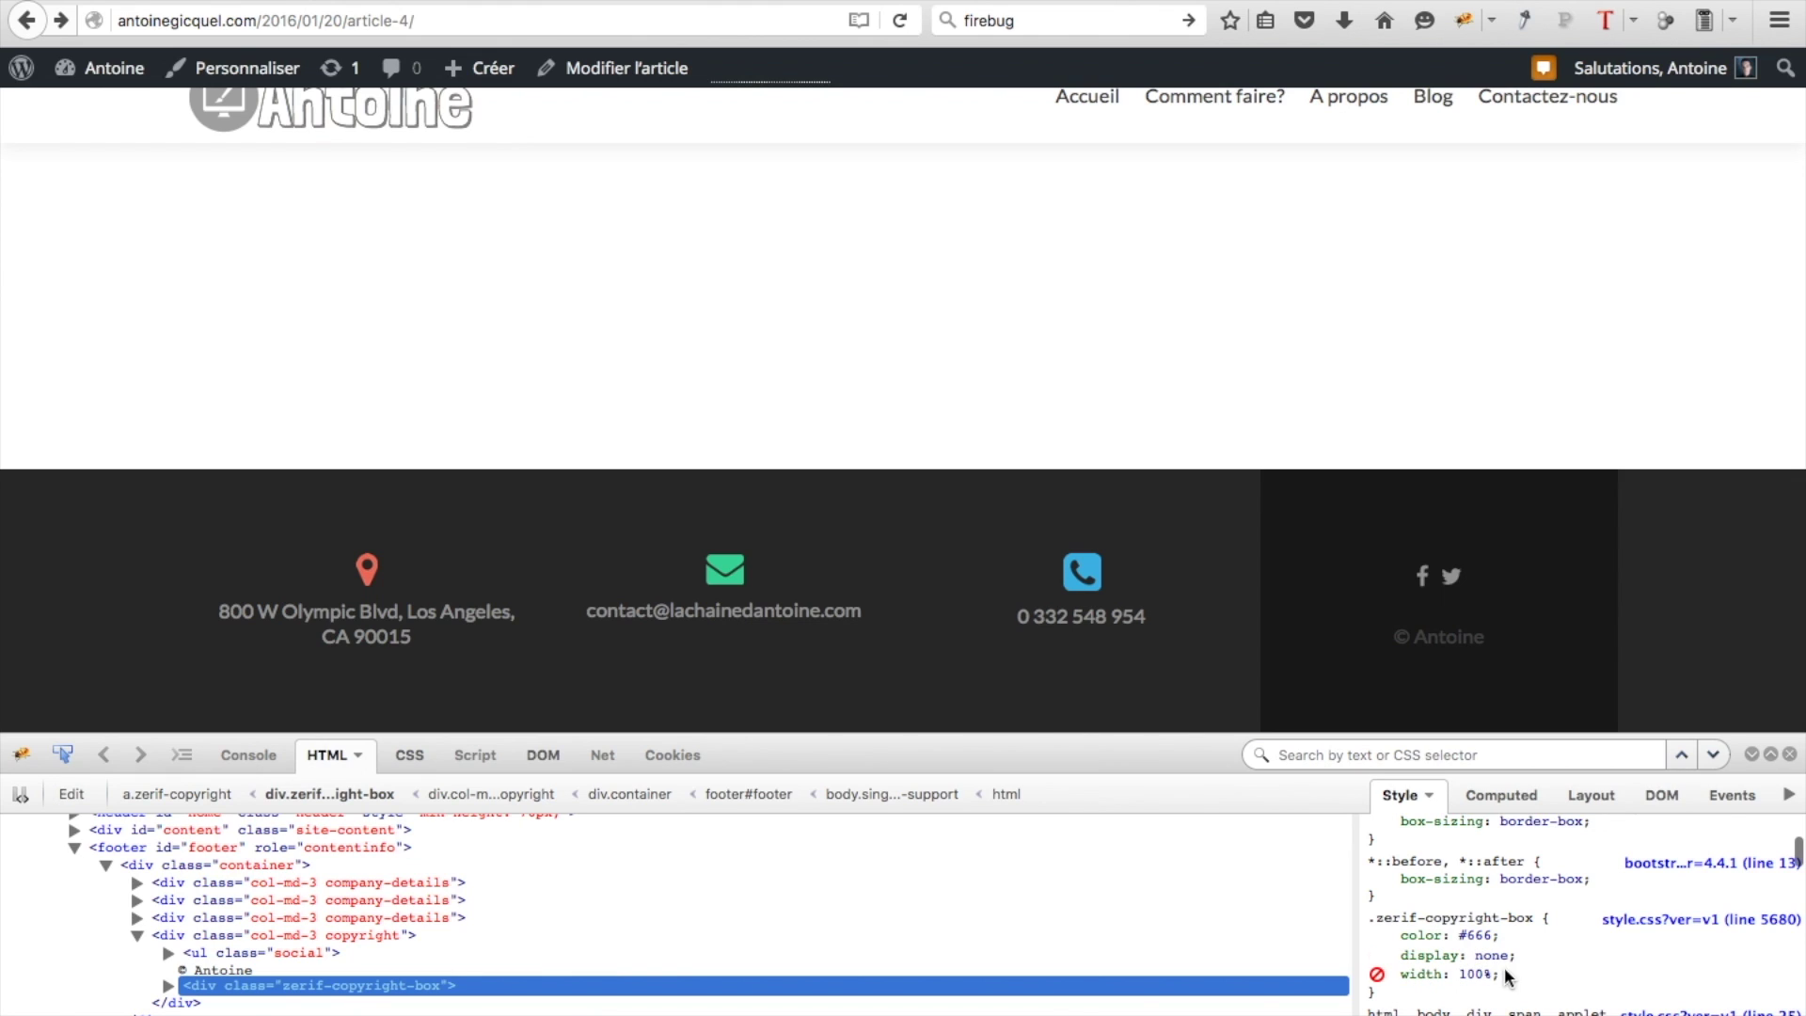
left_click_drag(1500, 979, 1369, 920)
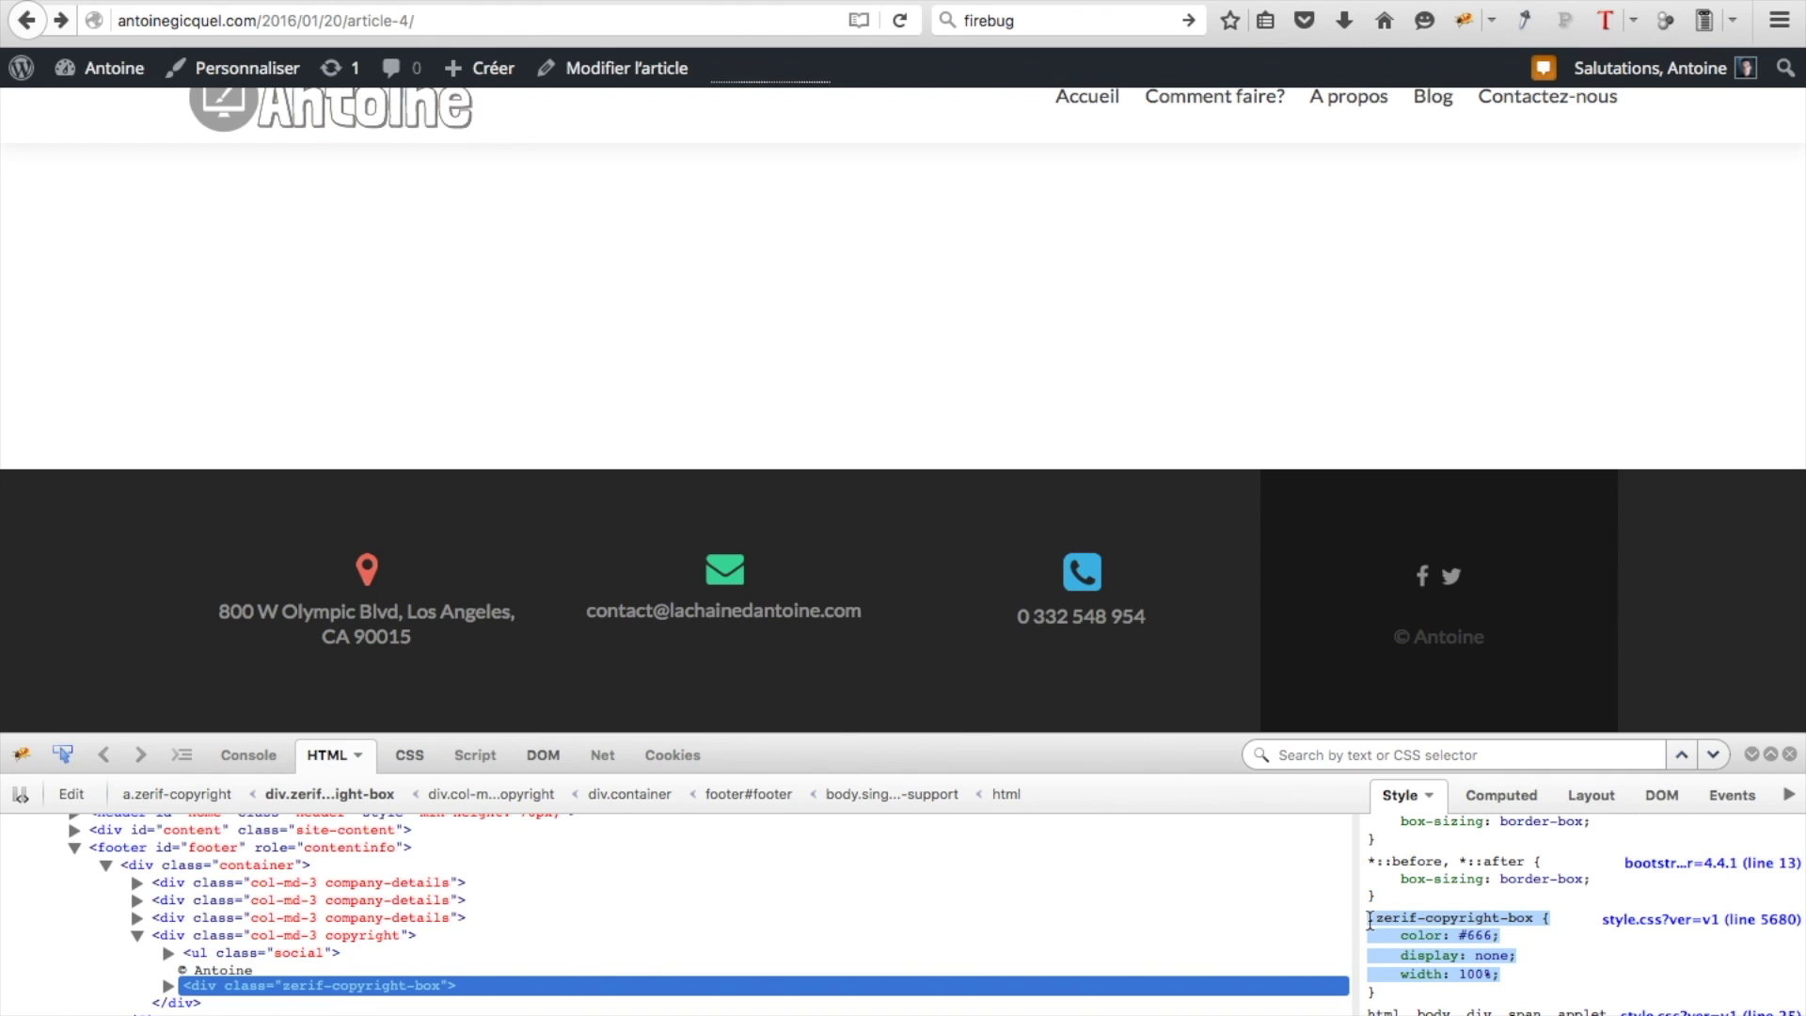
left_click_drag(1374, 992, 1363, 917)
key("ctrl+c")
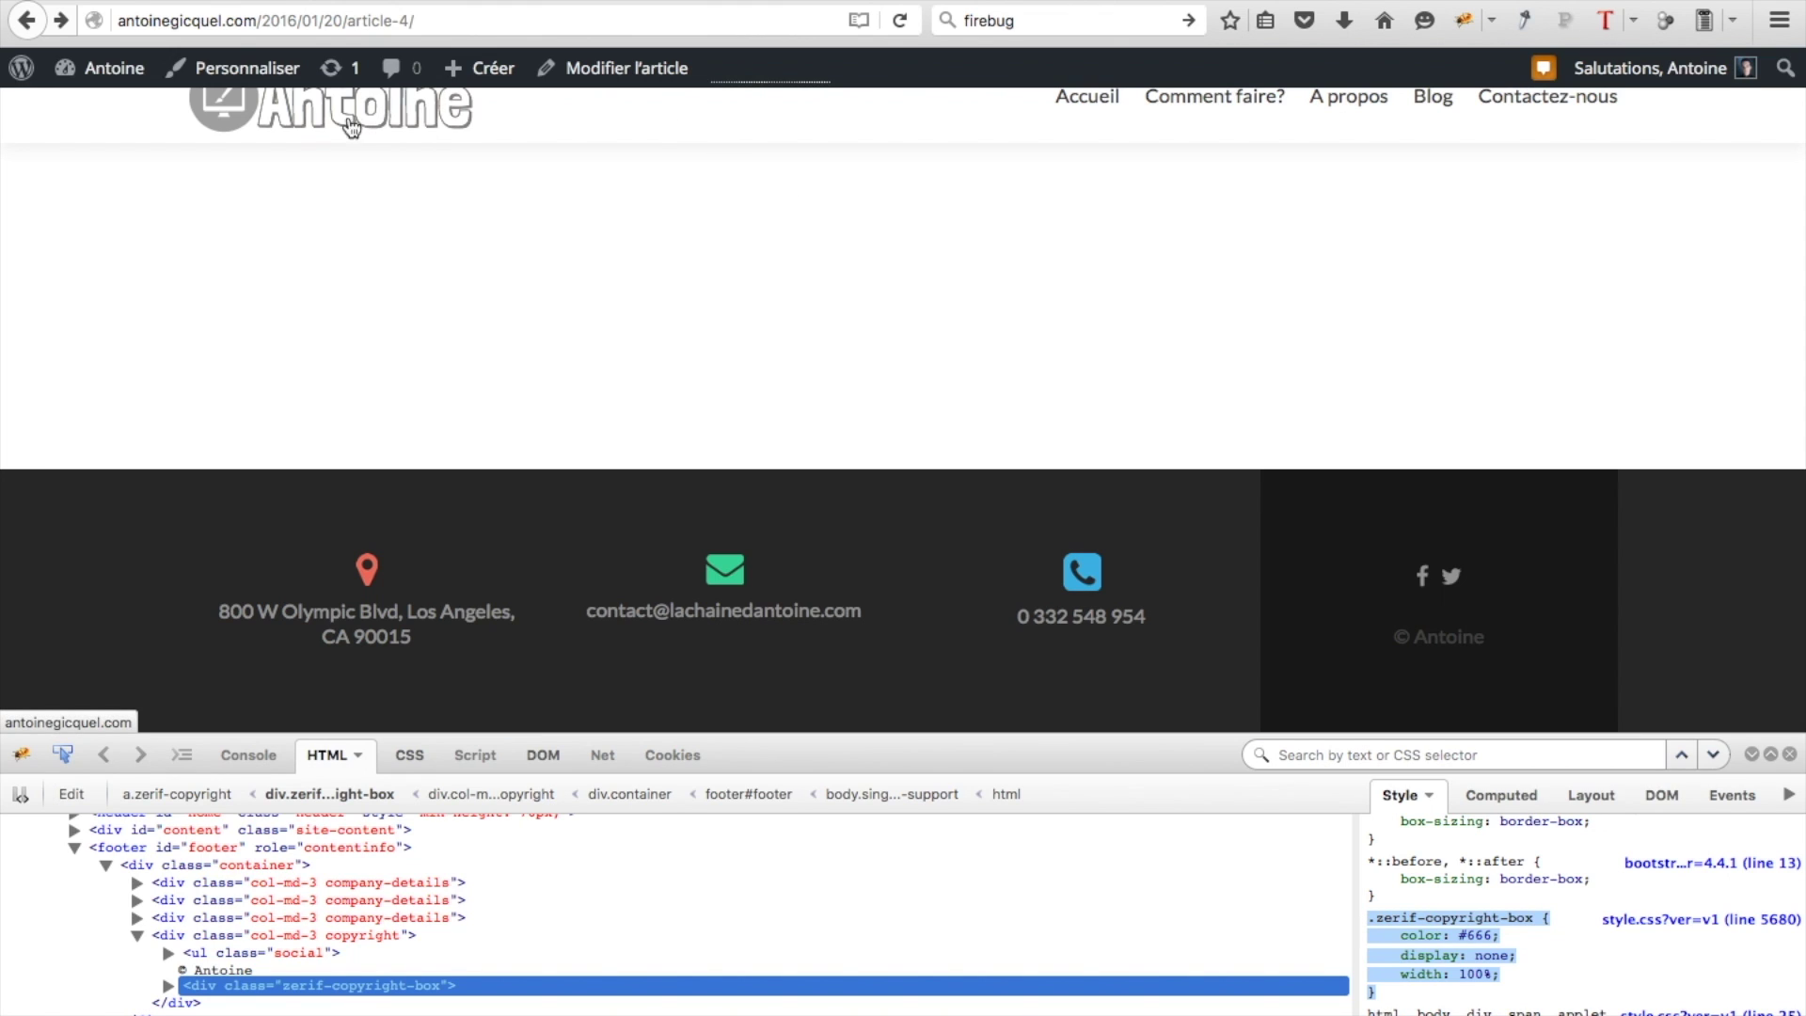
Paste the .zerif-copyright-box display: none rule after the comment in Modifier le CSS and save the stylesheet
mouse_move(74, 87)
left_click(77, 122)
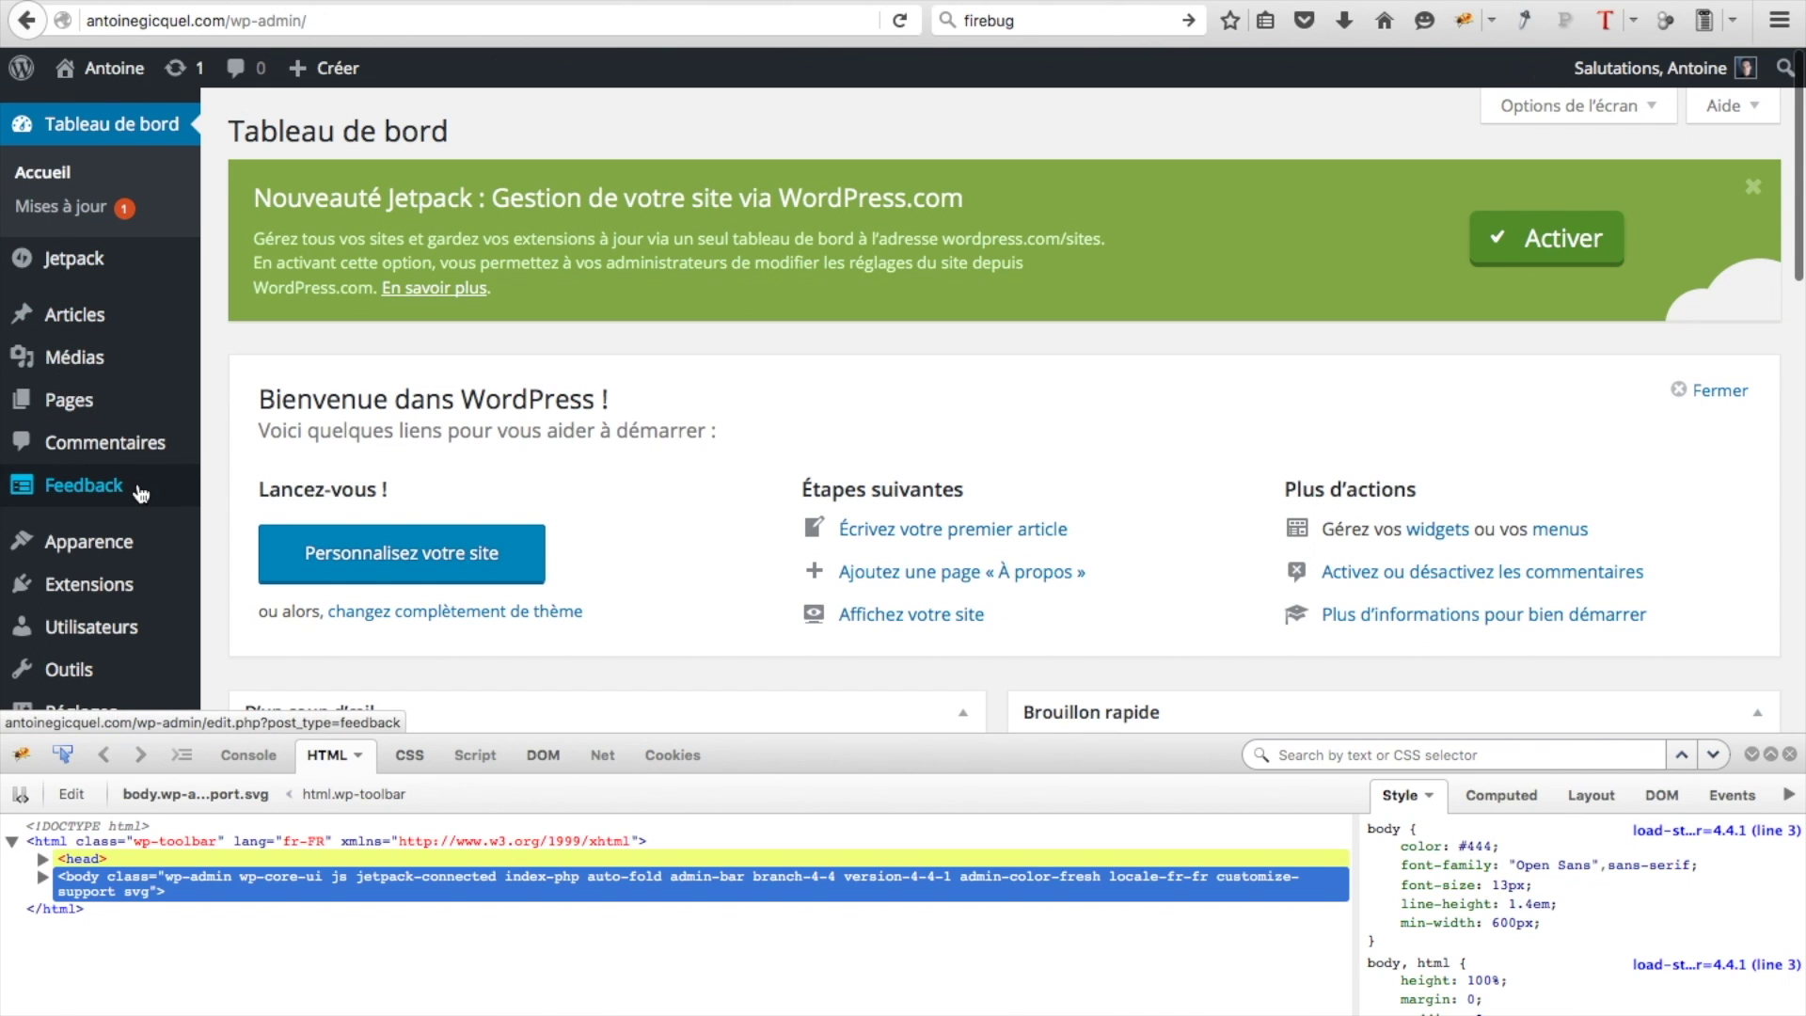
left_click(1791, 755)
mouse_move(77, 558)
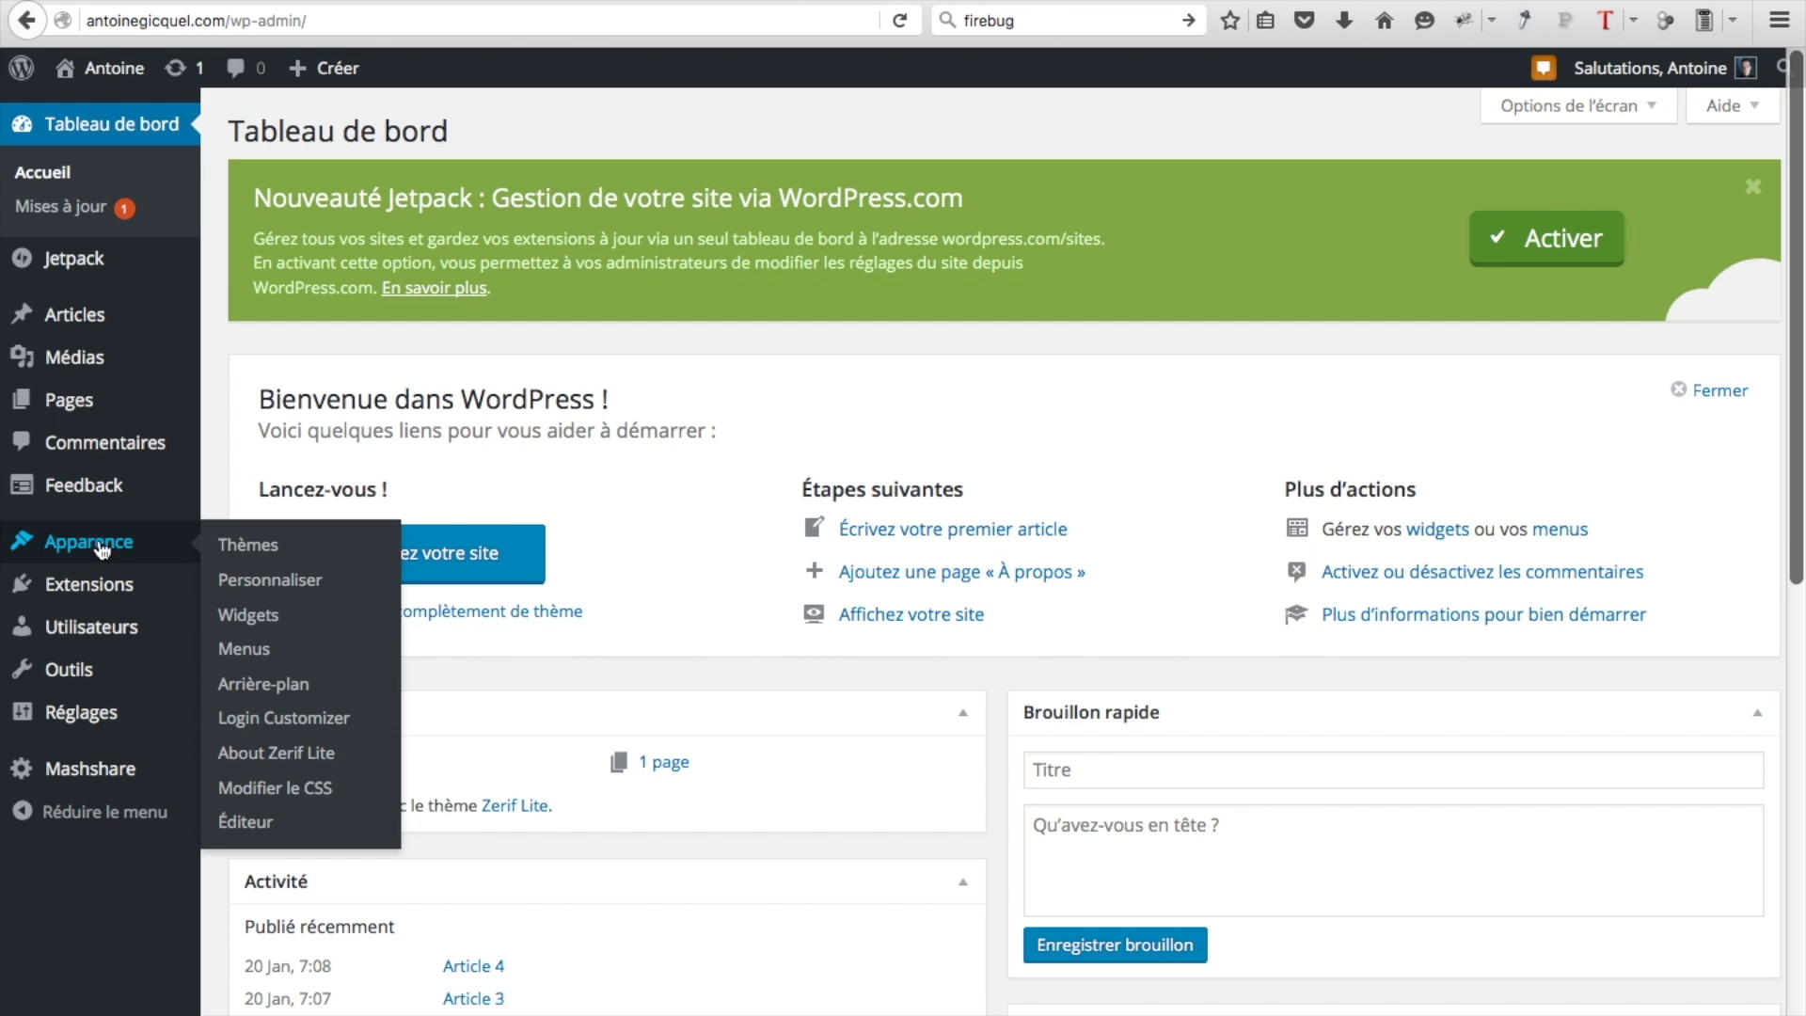
left_click(277, 788)
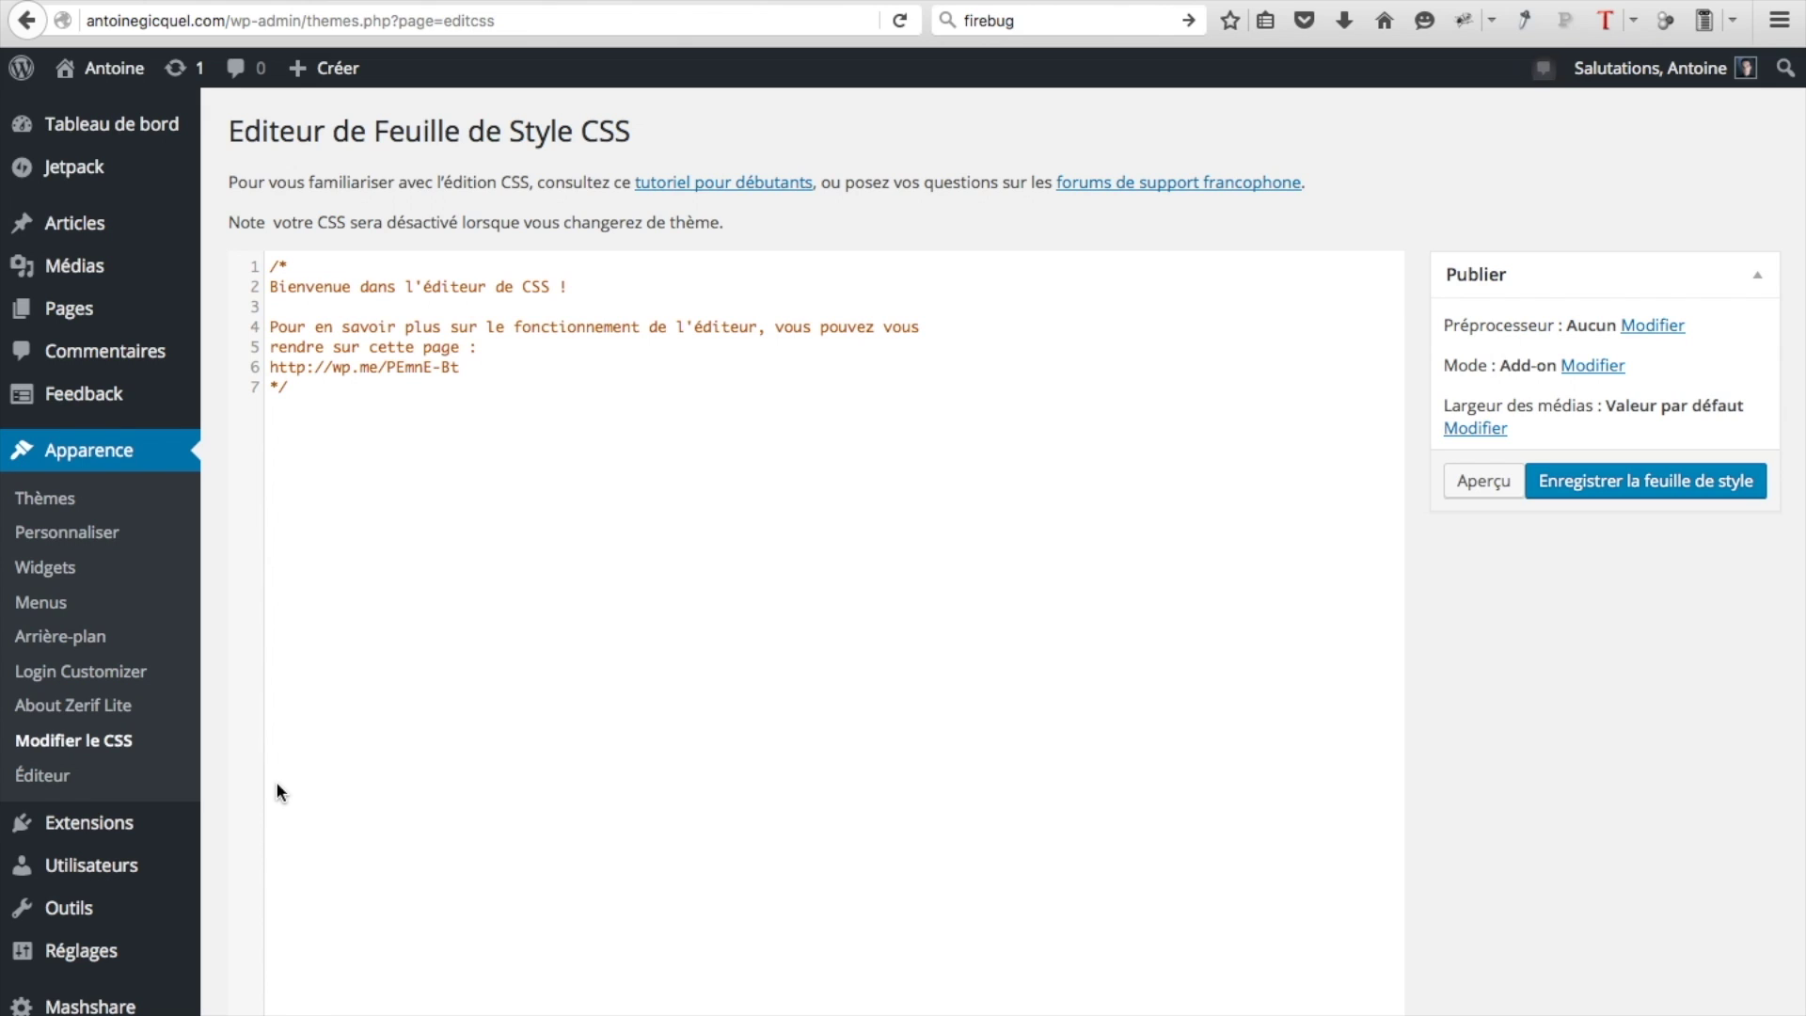
left_click(313, 385)
key("Return")
key("ctrl+v")
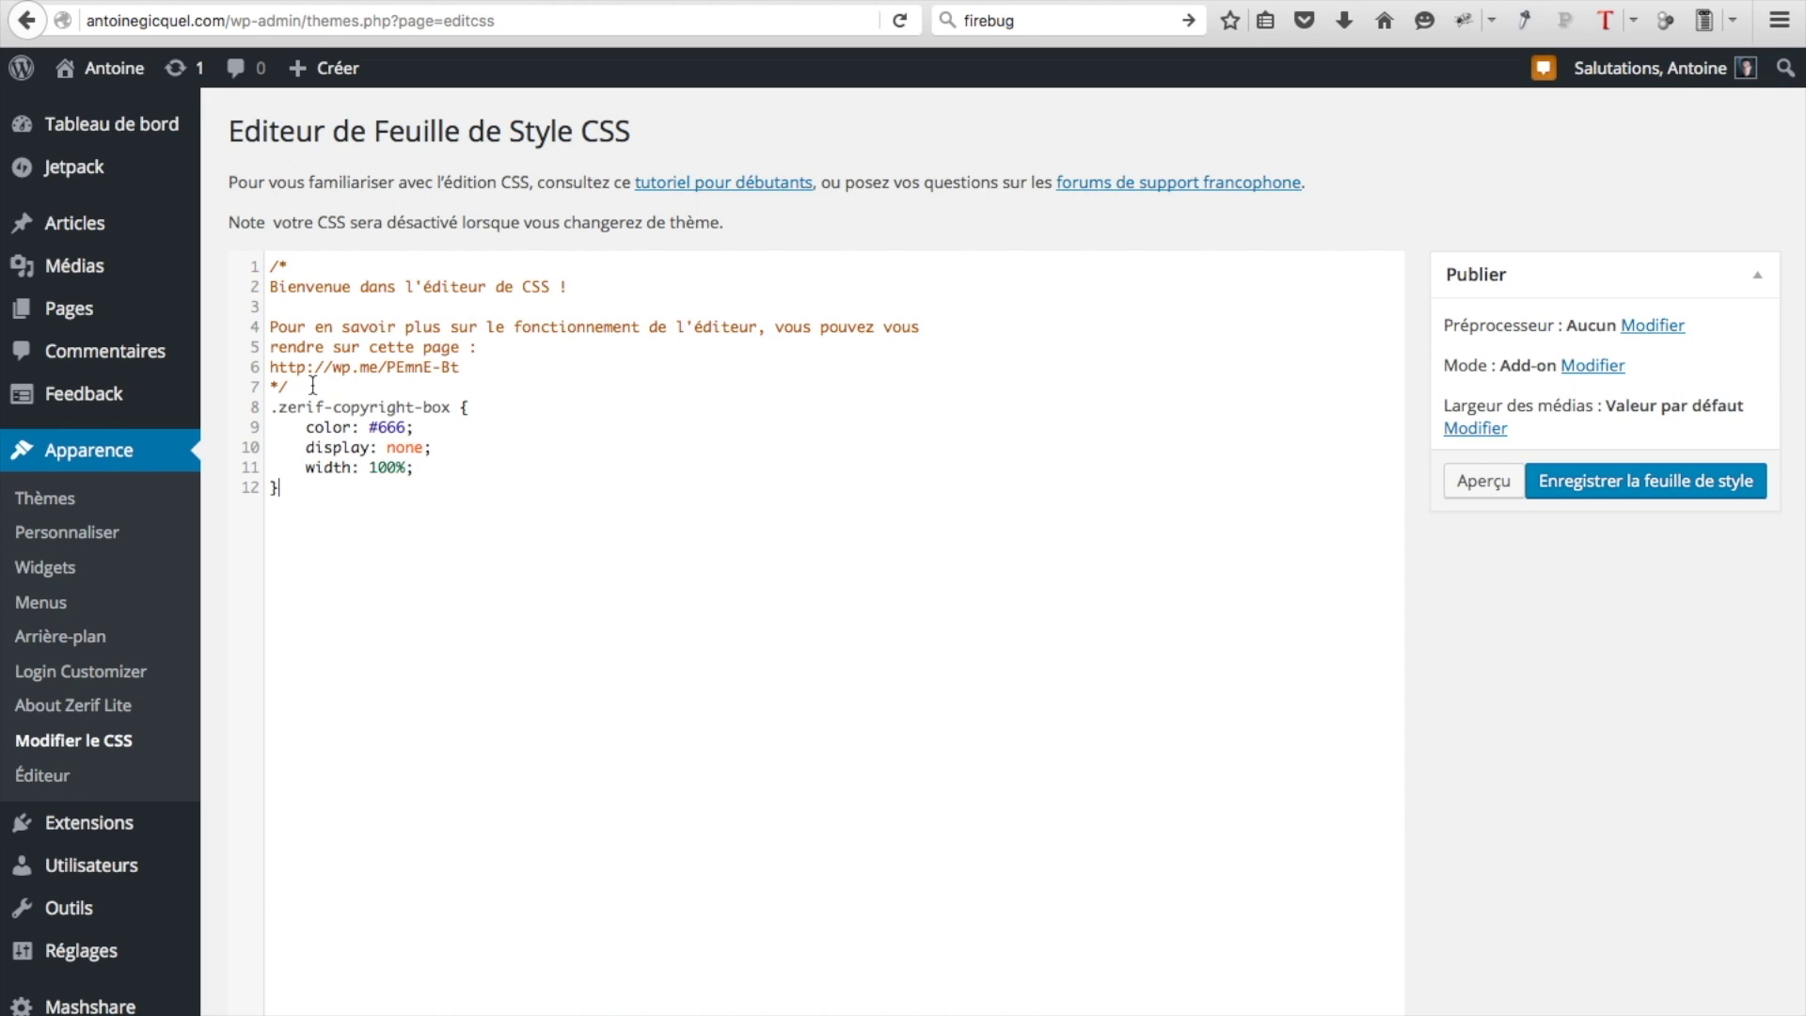
left_click(1645, 501)
Visit the public site and scroll to confirm the footer no longer shows the theme credit
mouse_move(94, 71)
left_click(94, 113)
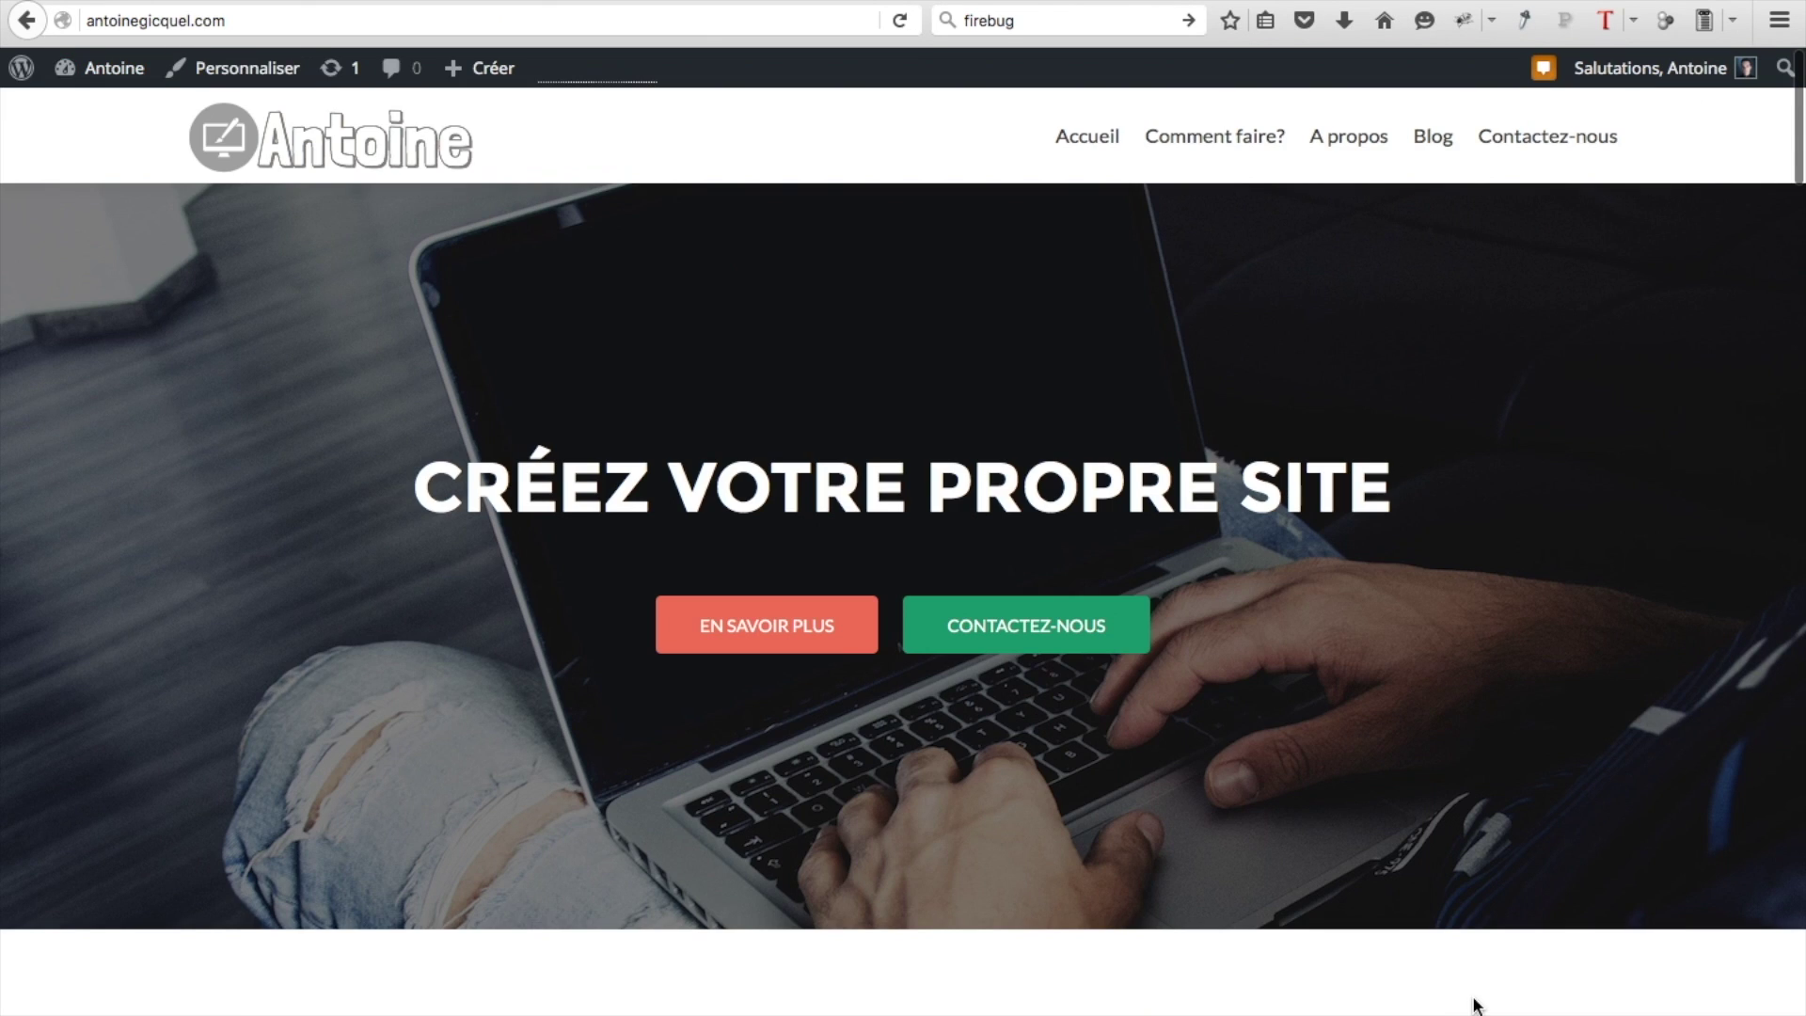
scroll(1473, 1005, "down", 15)
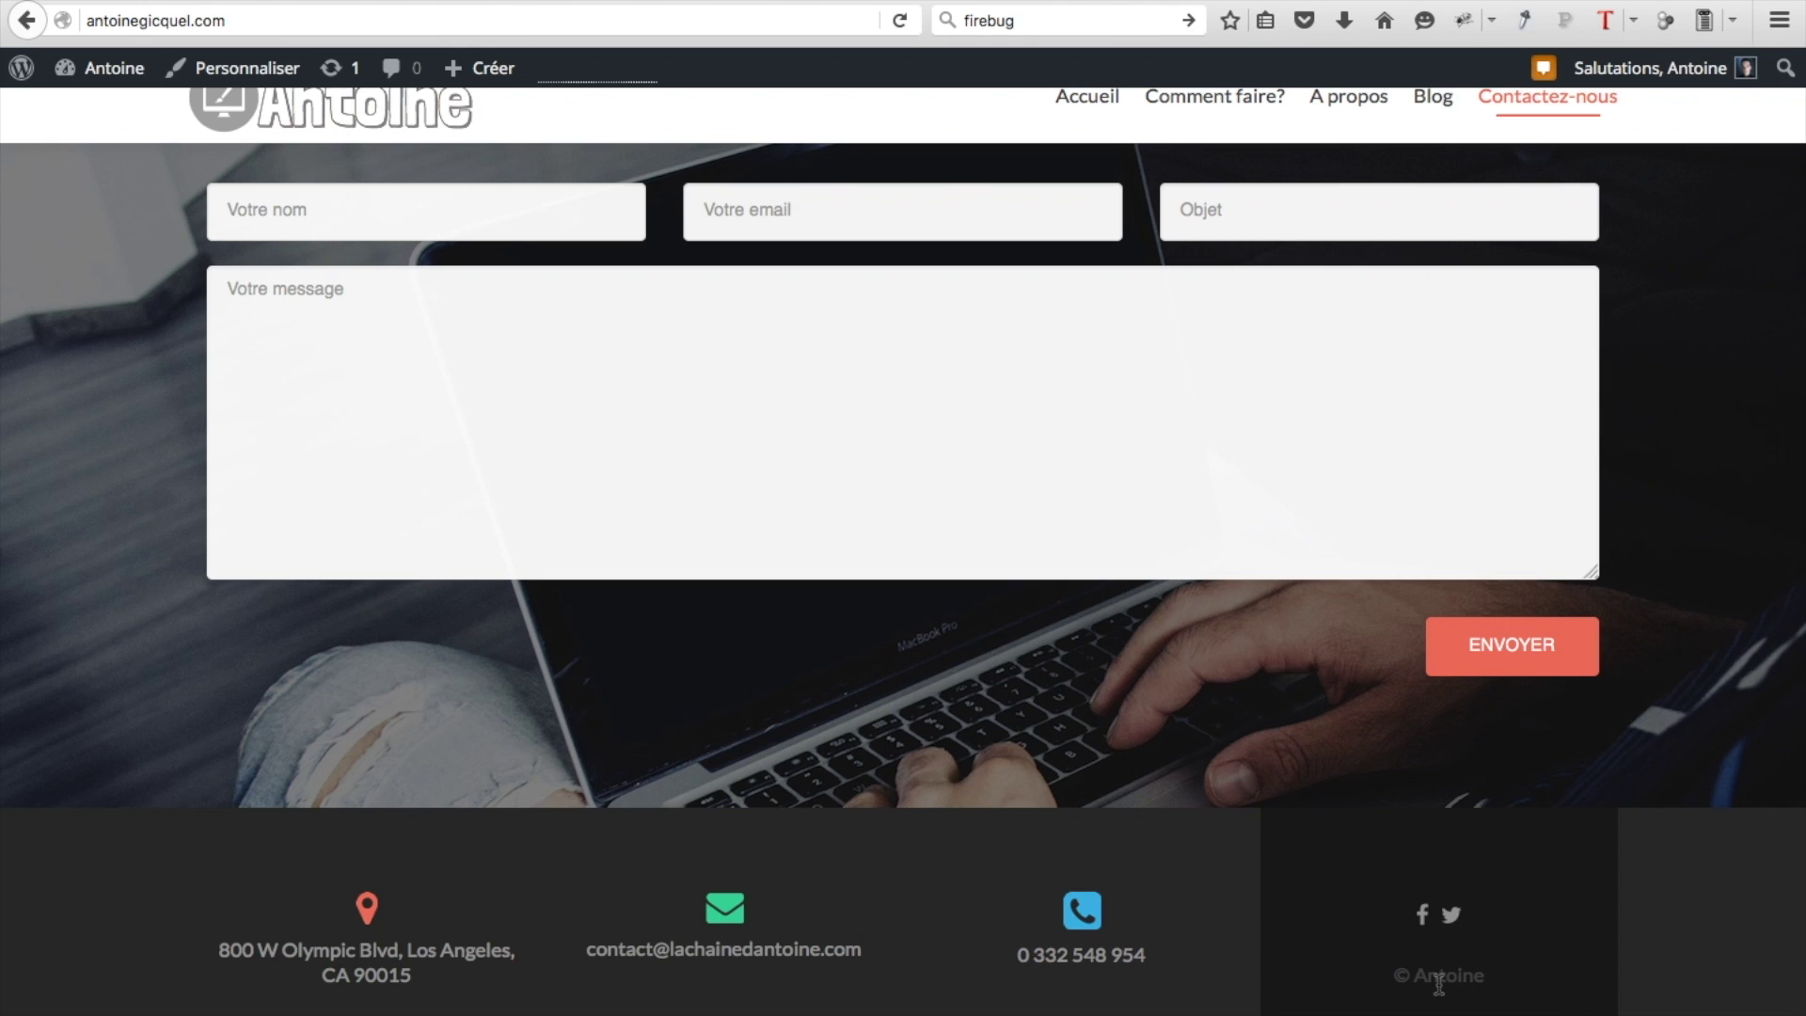
scroll(1157, 458, "up", 15)
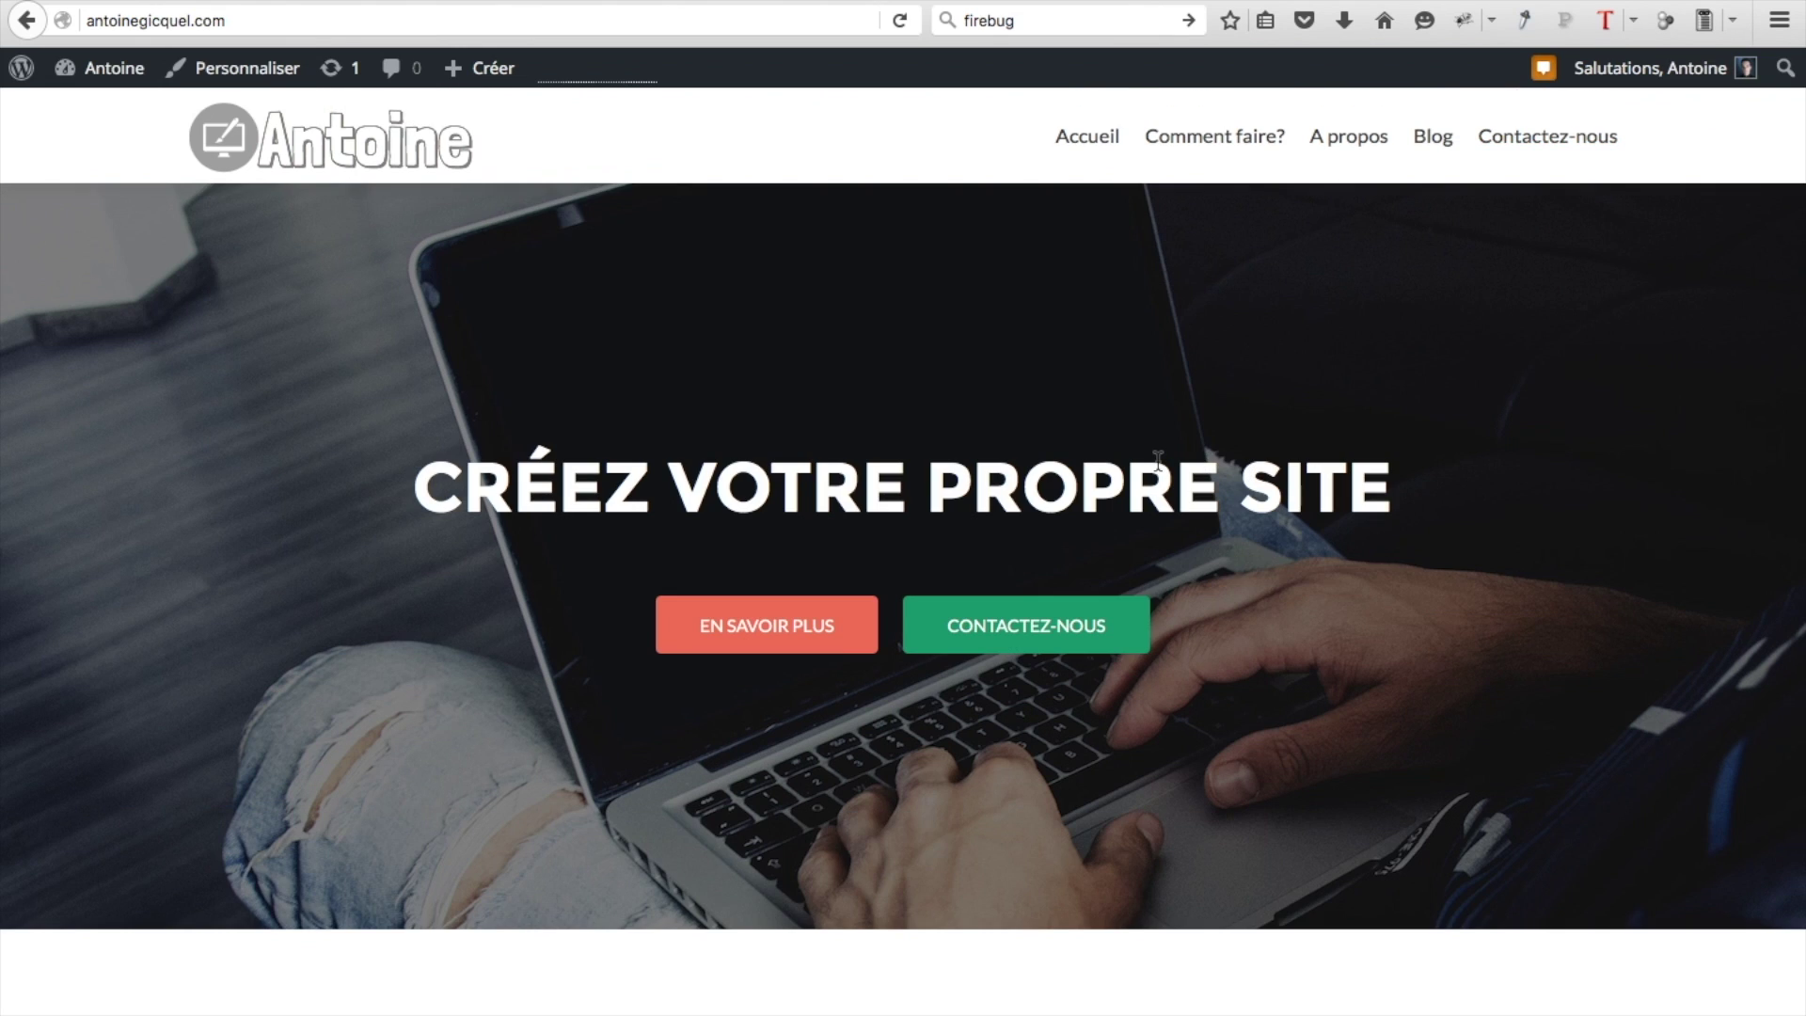
Log out, then remove the login path from the URL to load the home page
mouse_move(1617, 68)
left_click(1613, 197)
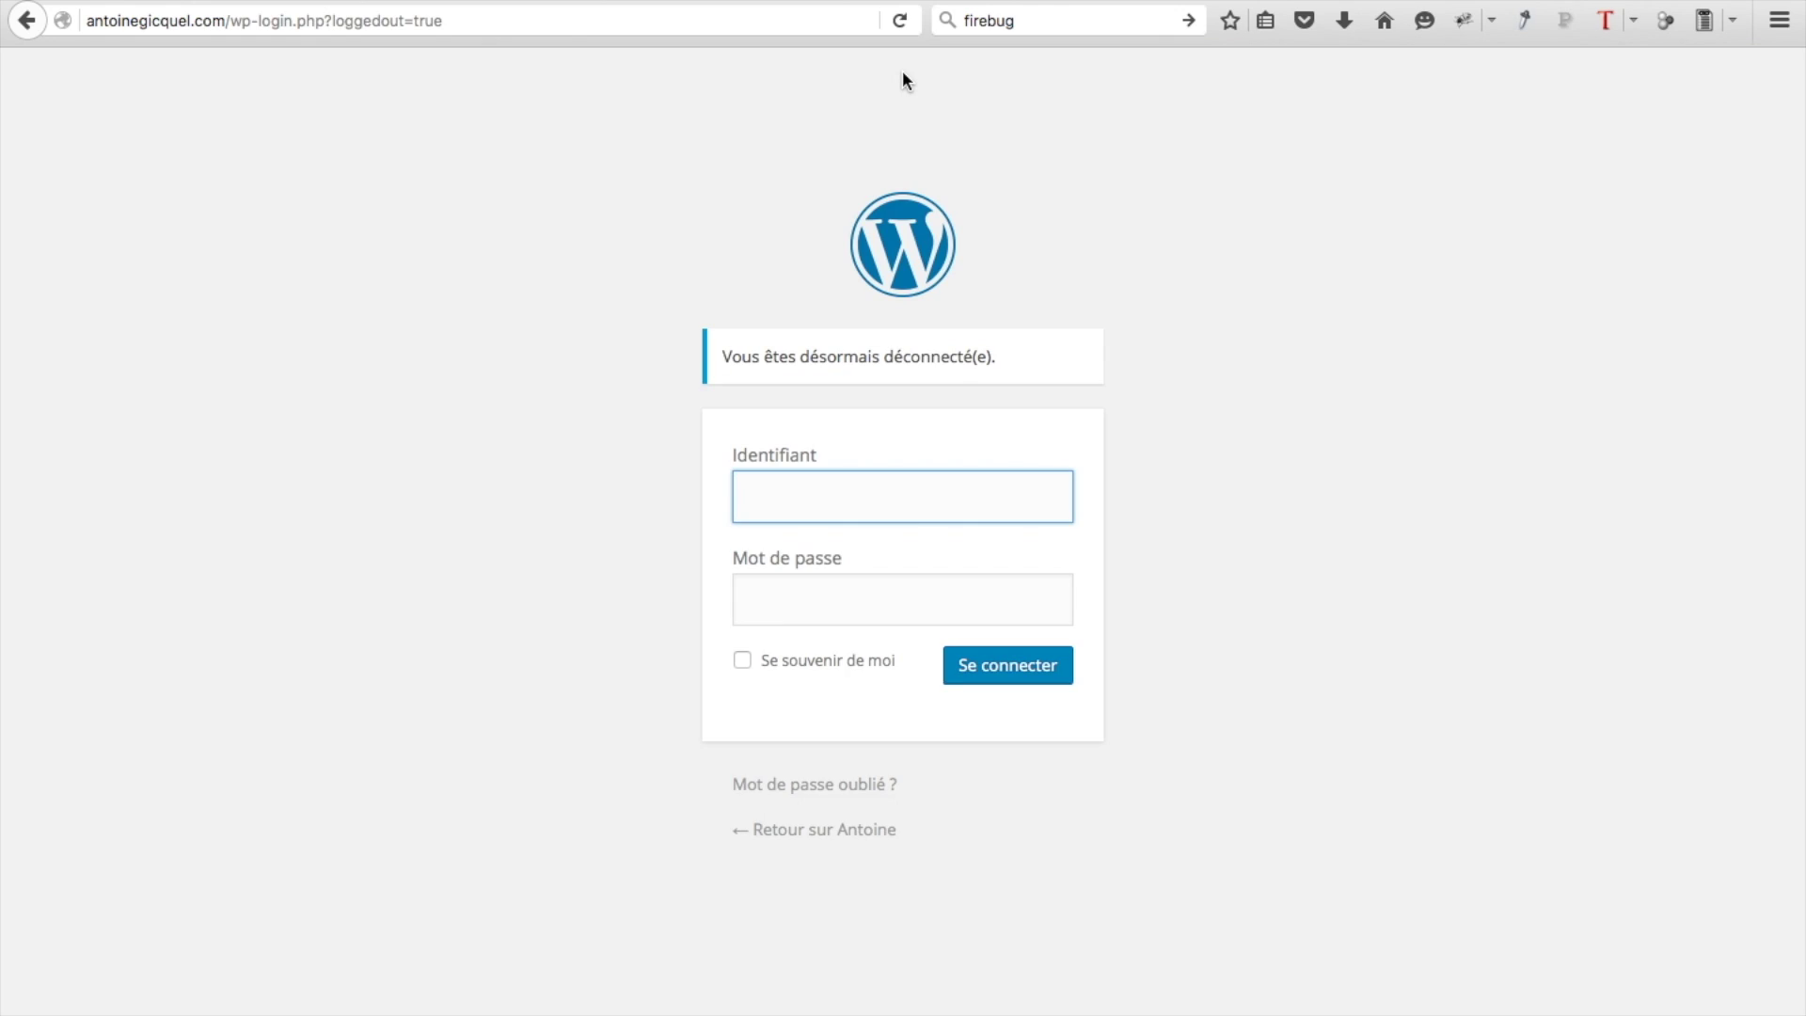
left_click_drag(231, 23, 519, 42)
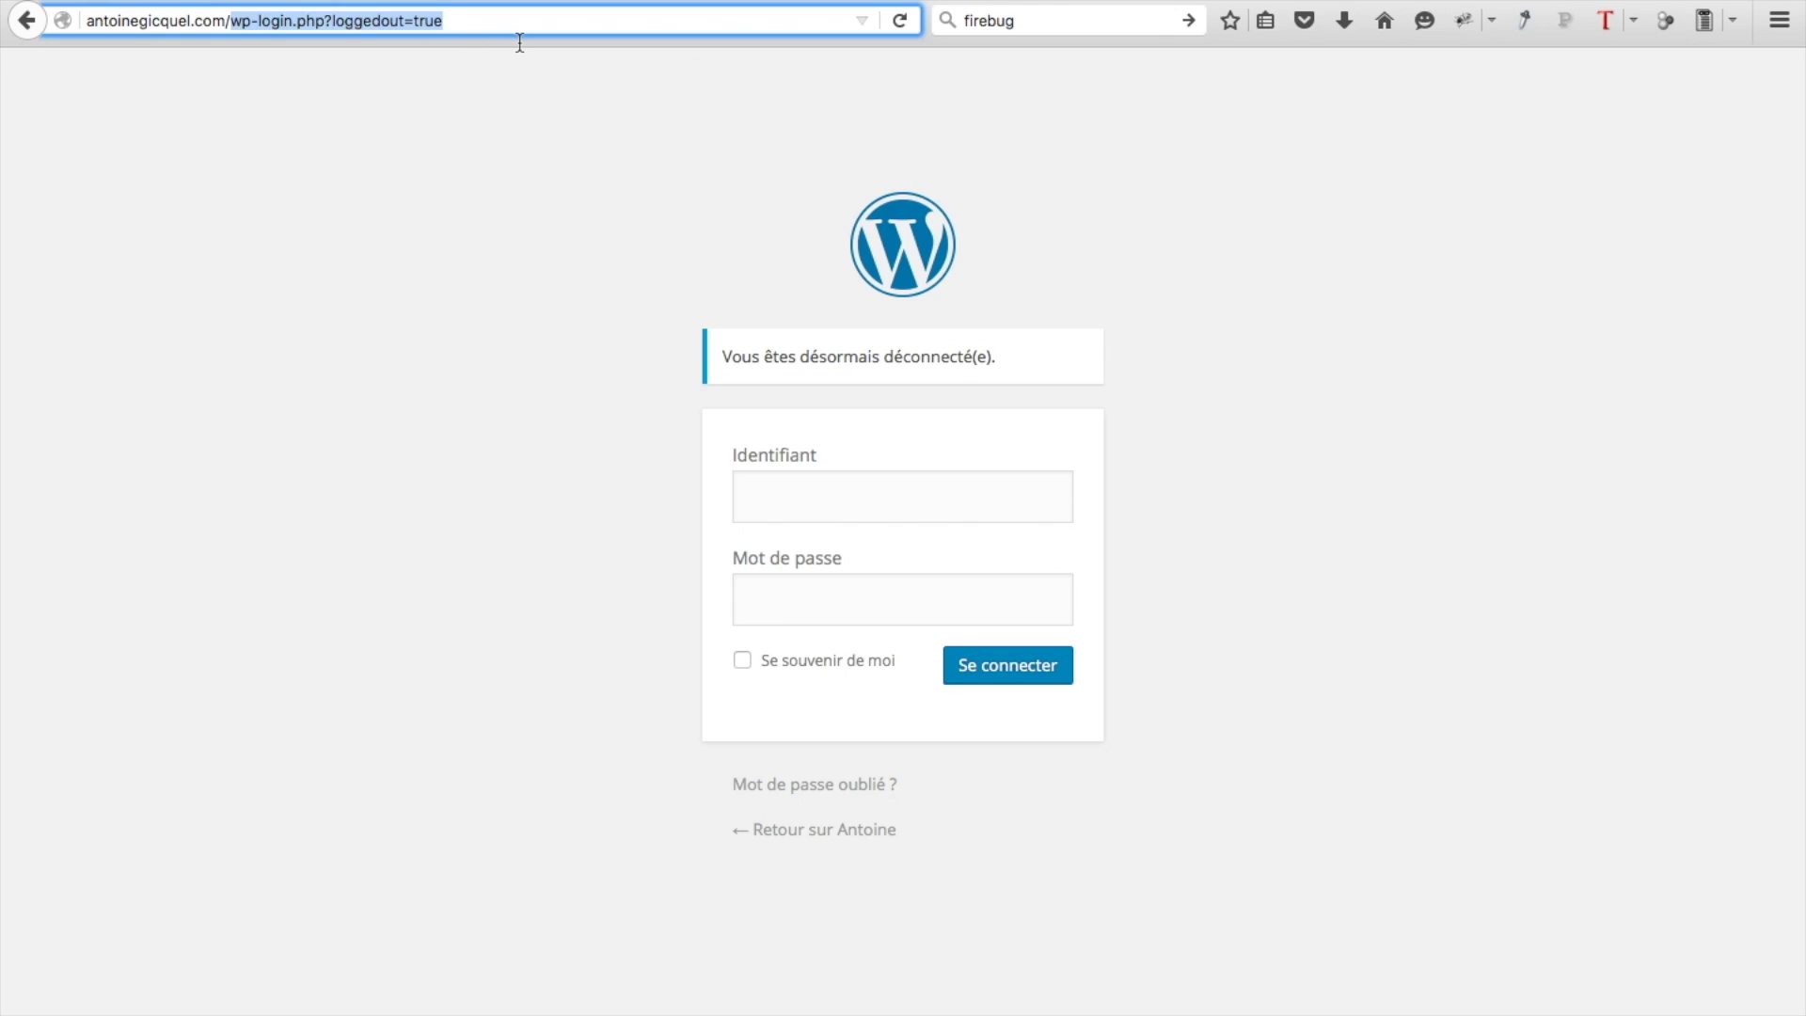
key("BackSpace")
key("Return")
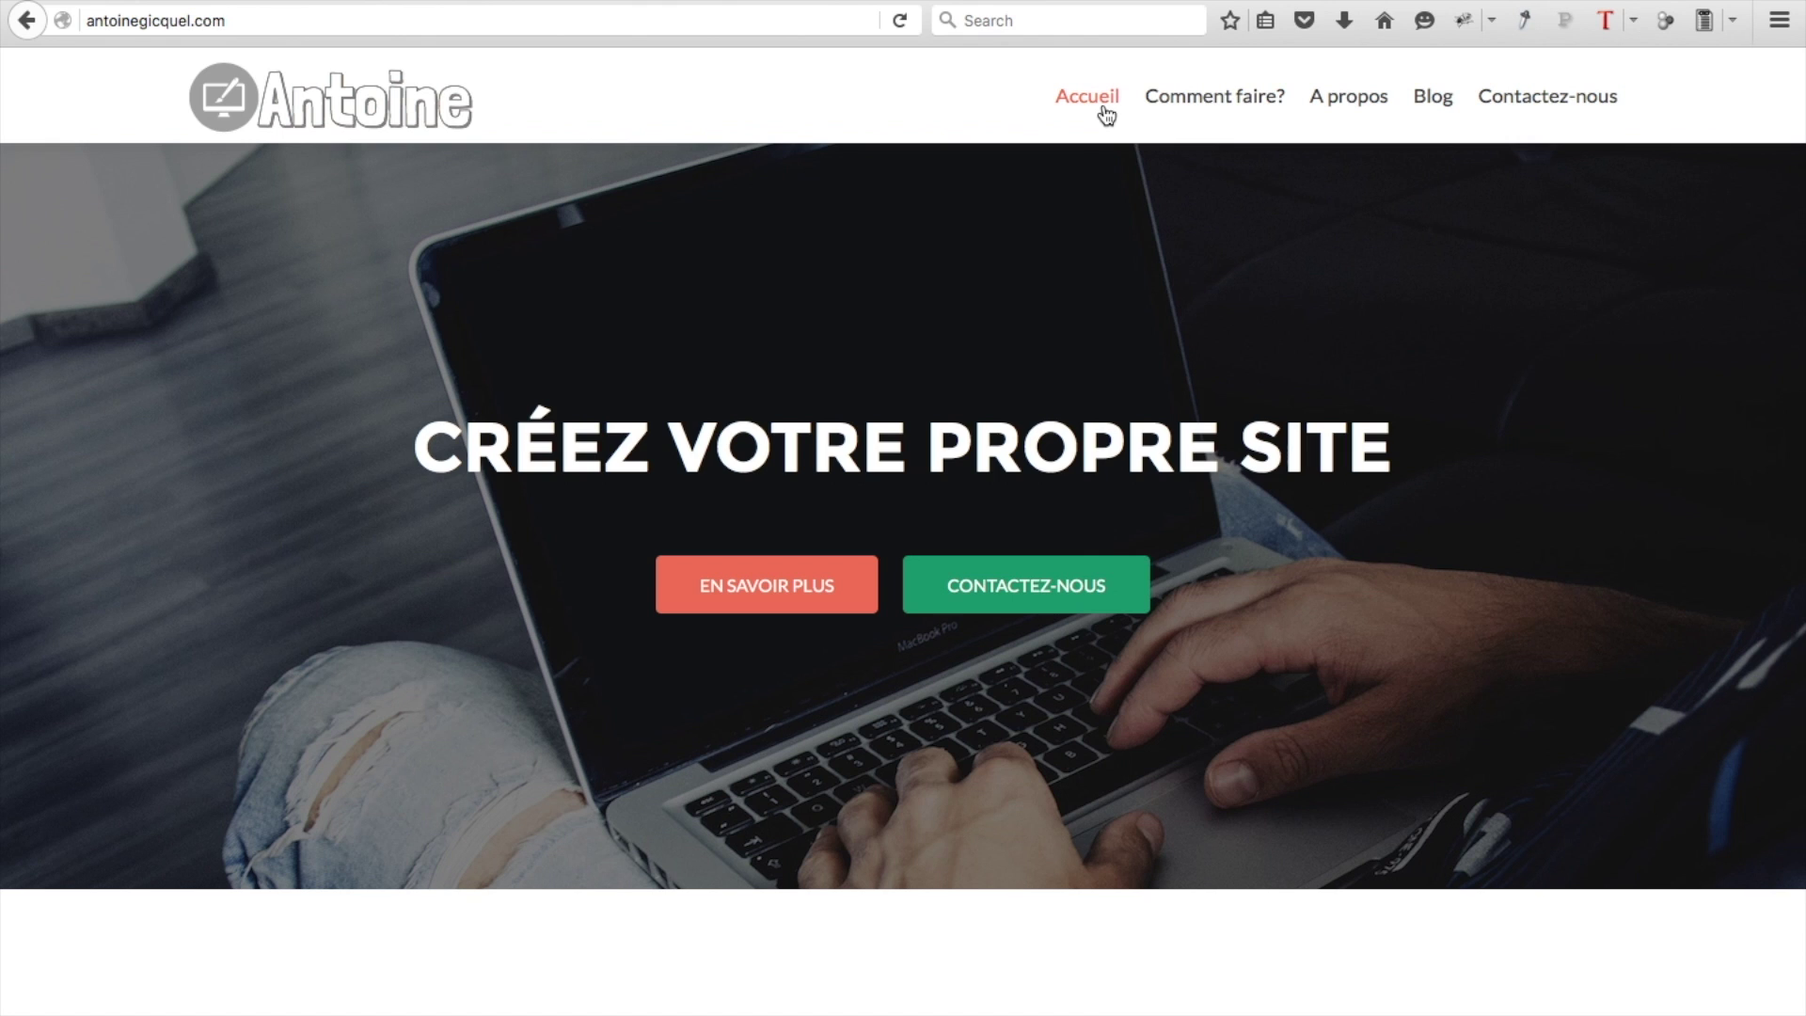
Jump through the Comment faire?, A propos, Blog and Contactez-nous sections, then back to the top
left_click(1216, 95)
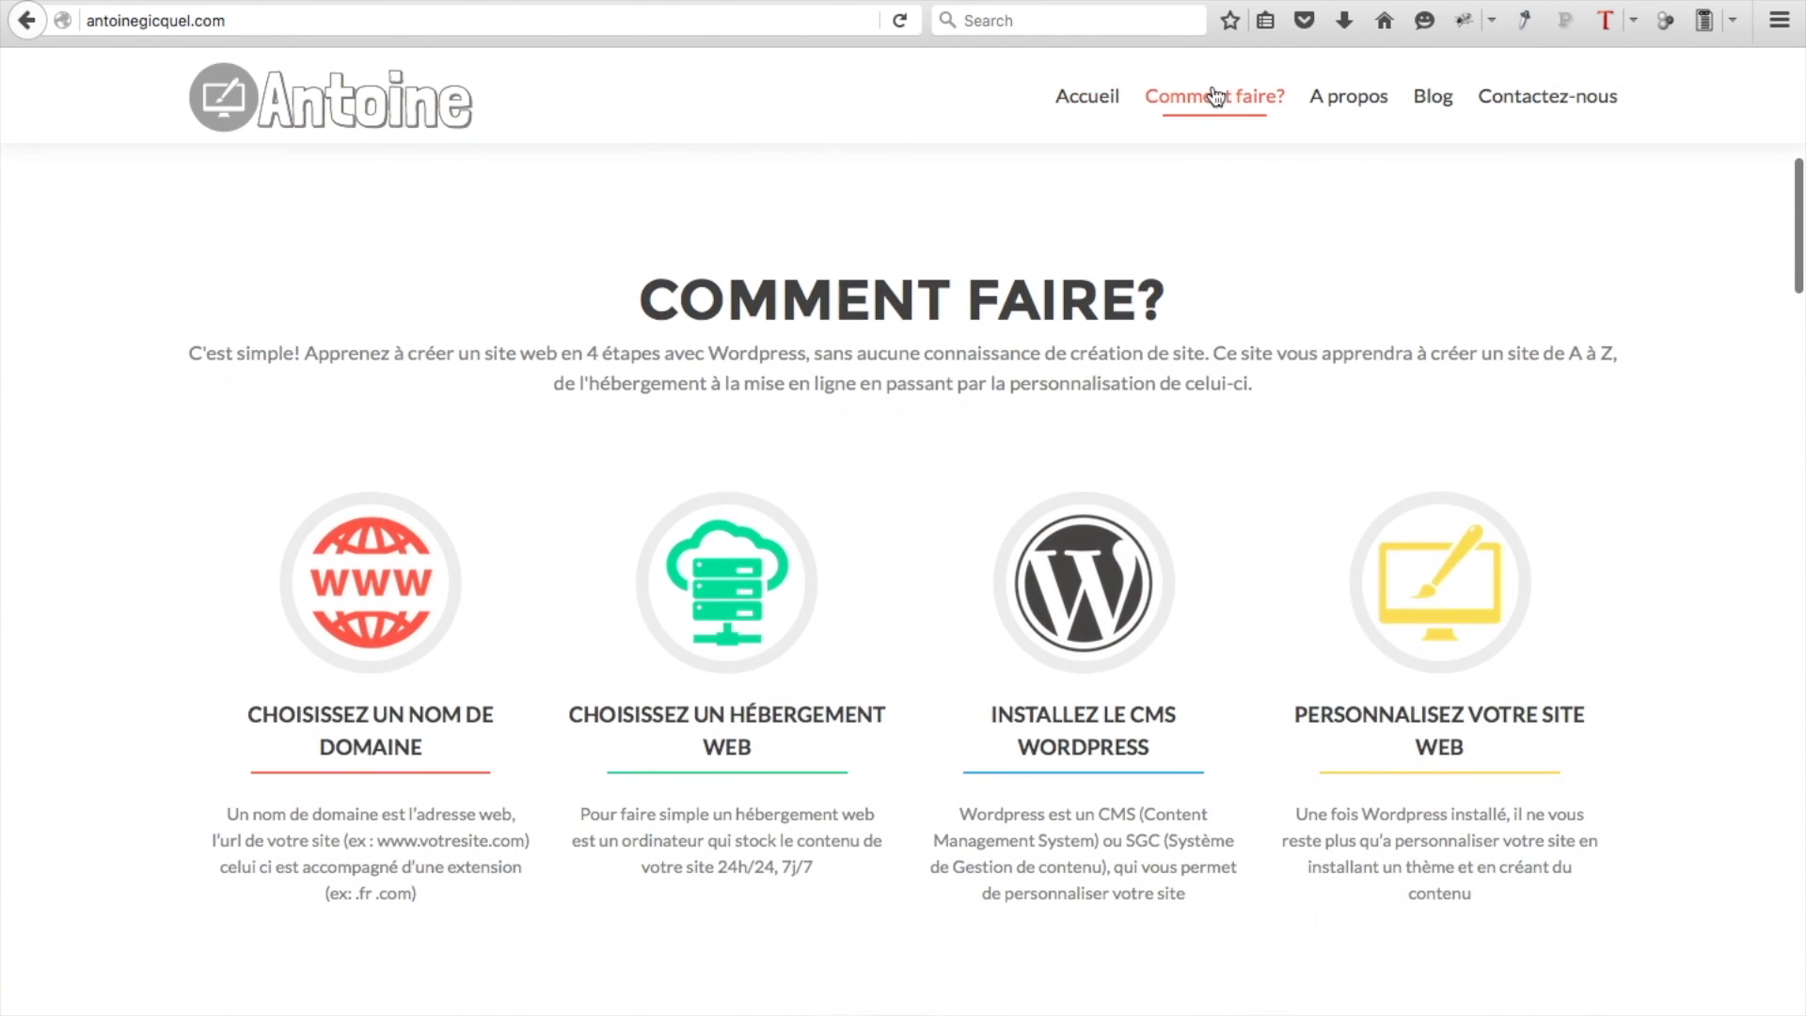
left_click(1339, 111)
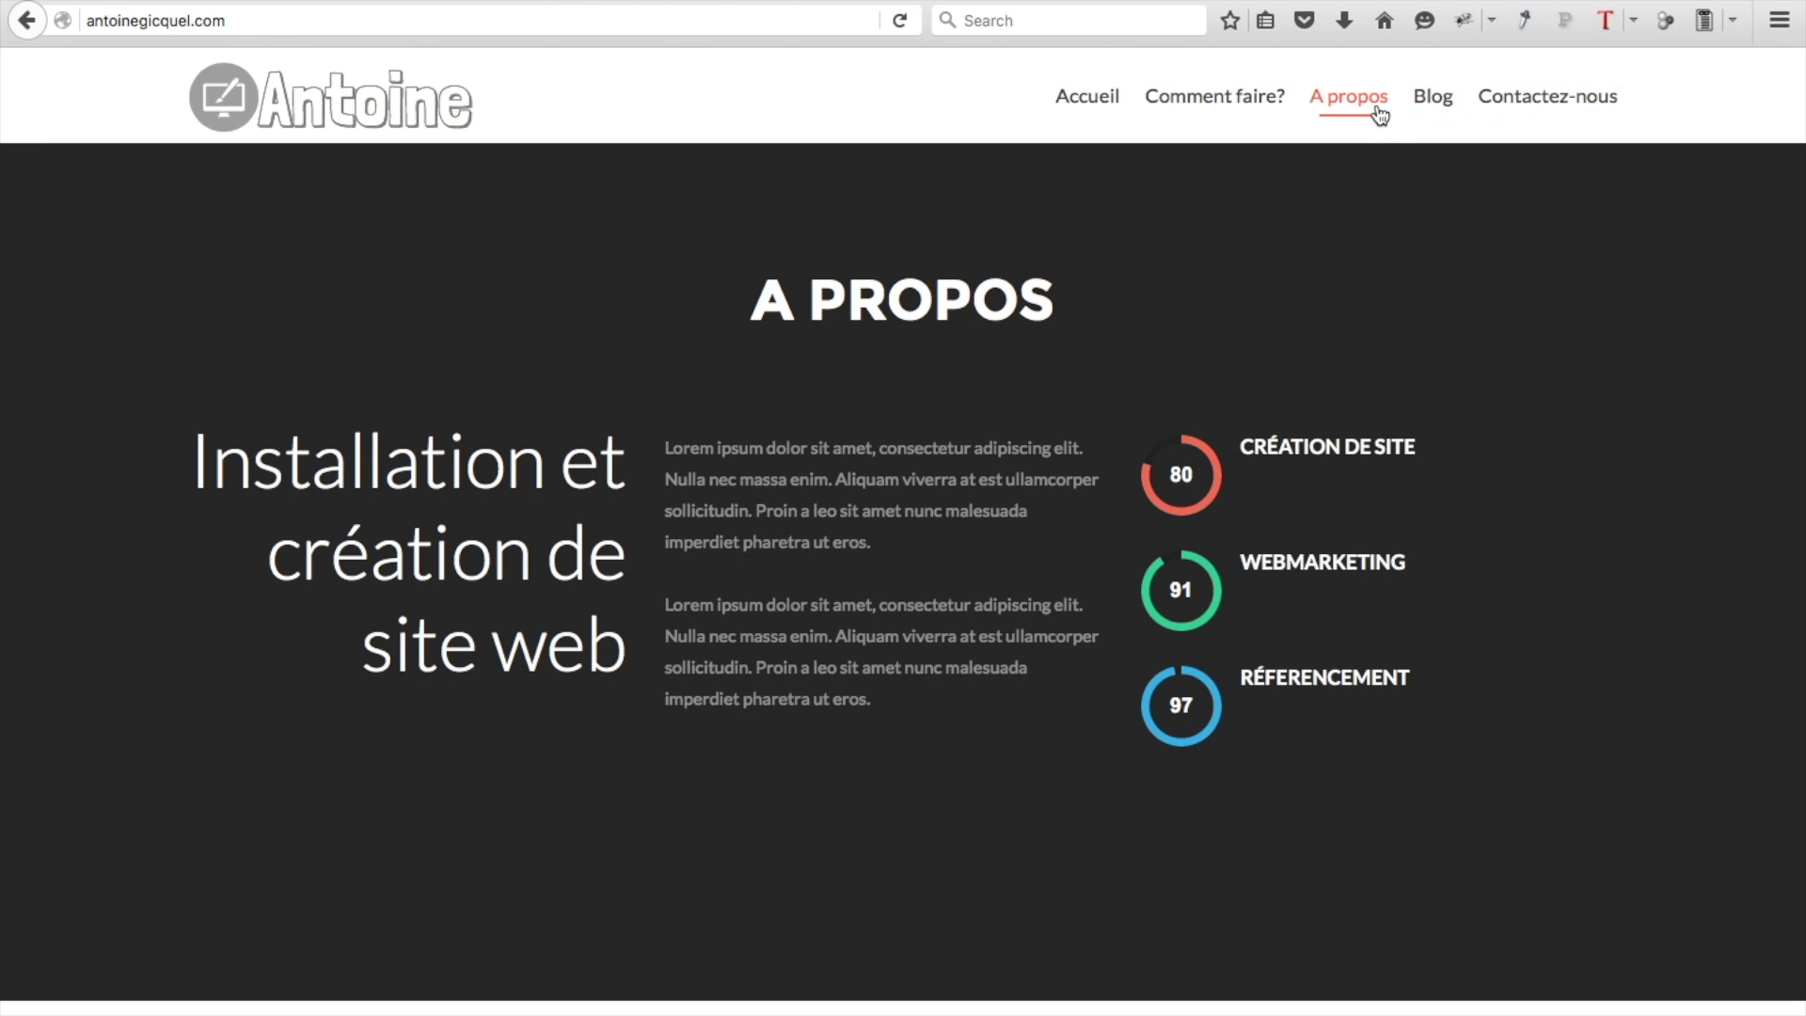
left_click(1431, 111)
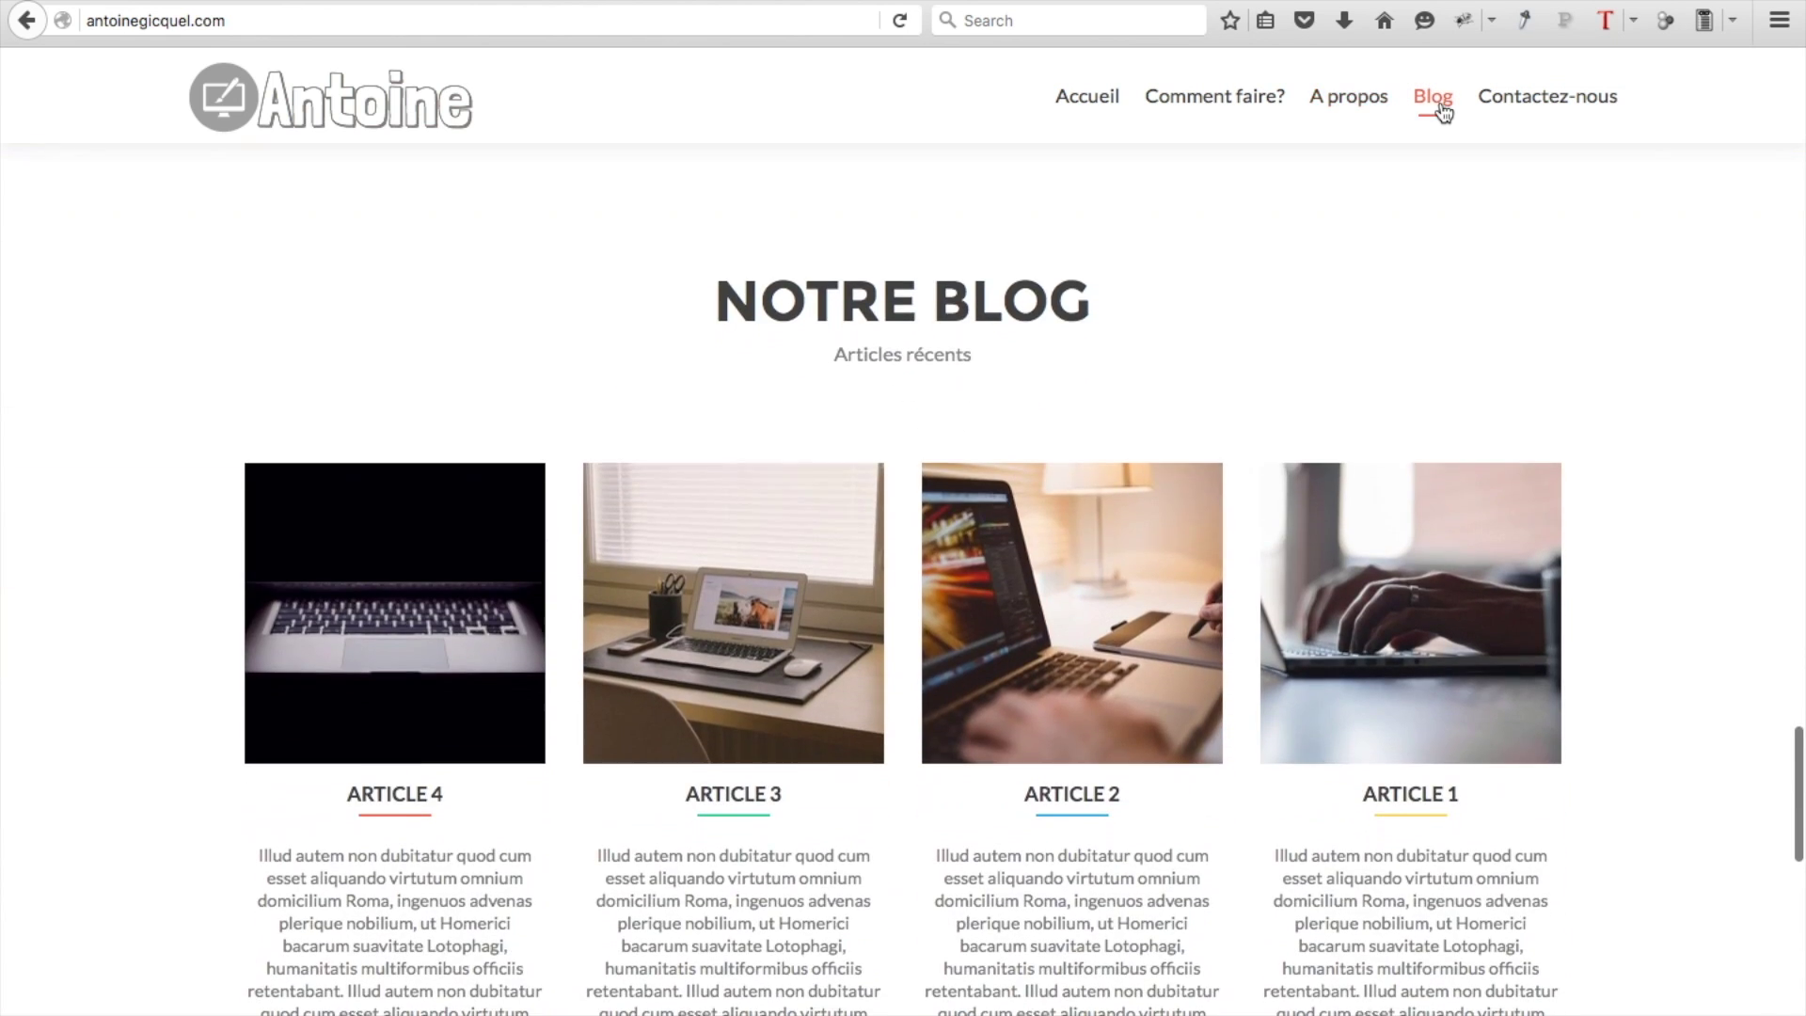
left_click(1523, 110)
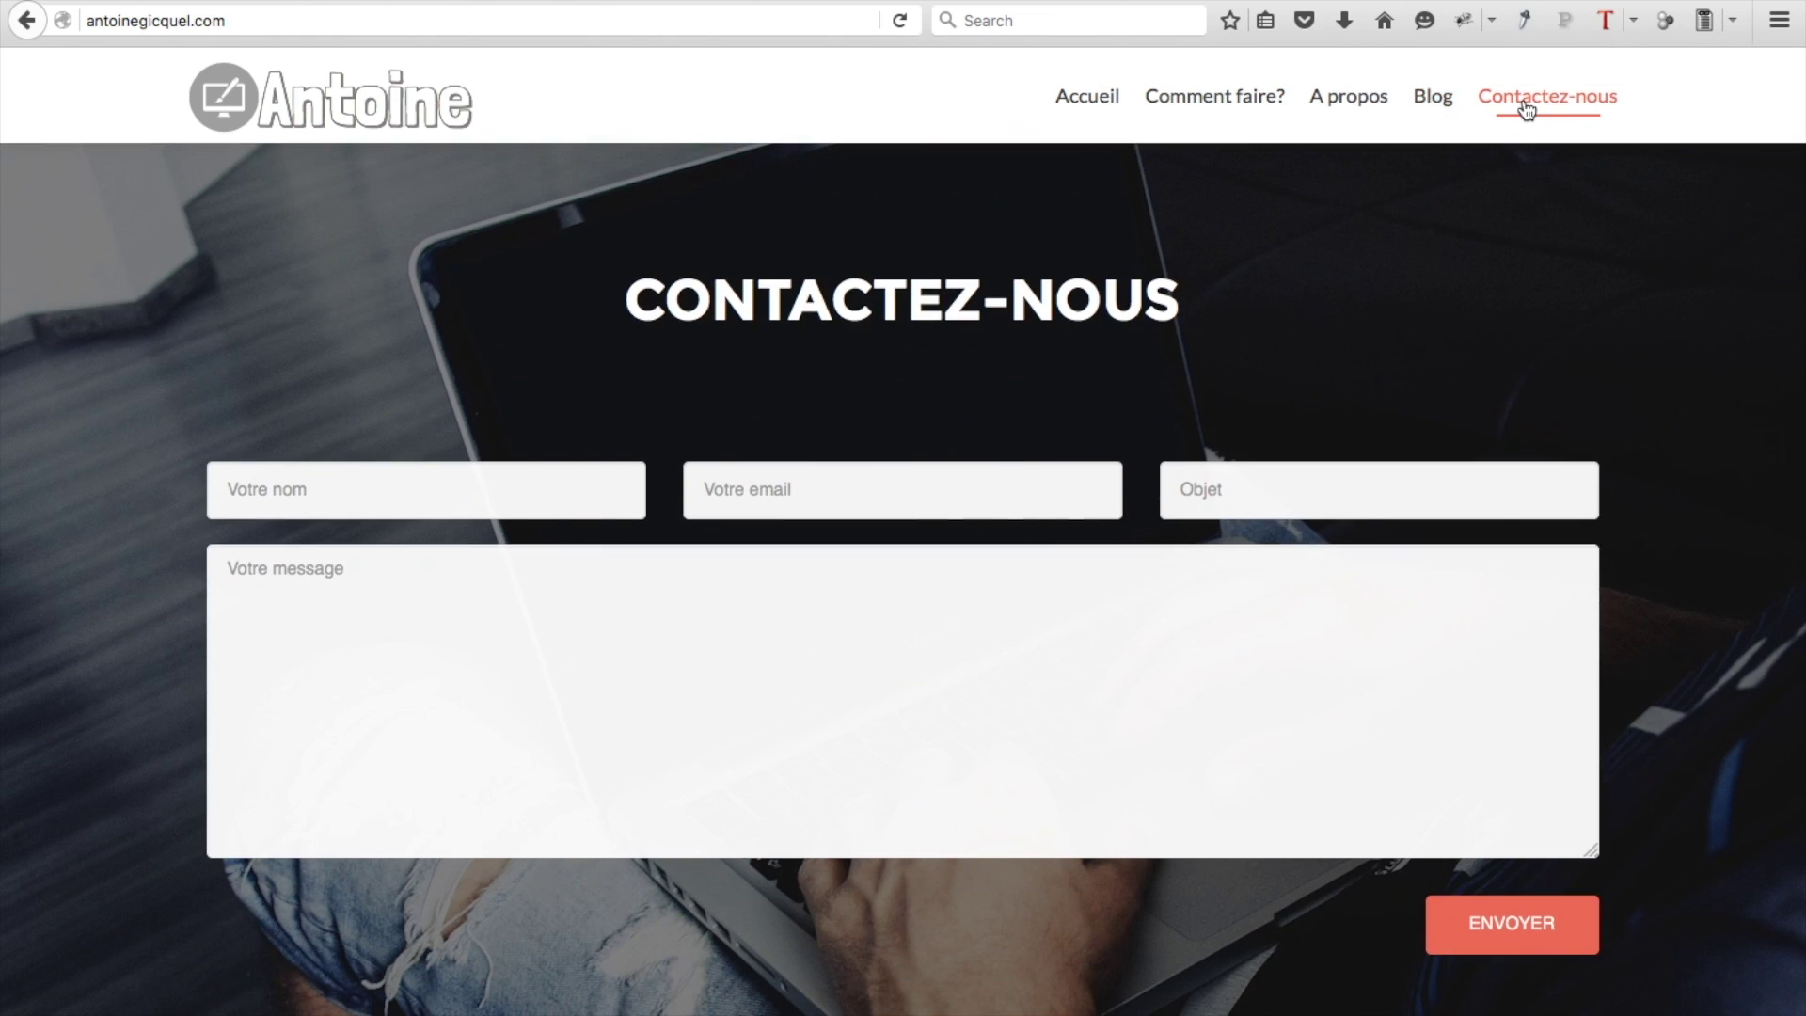
key("Home")
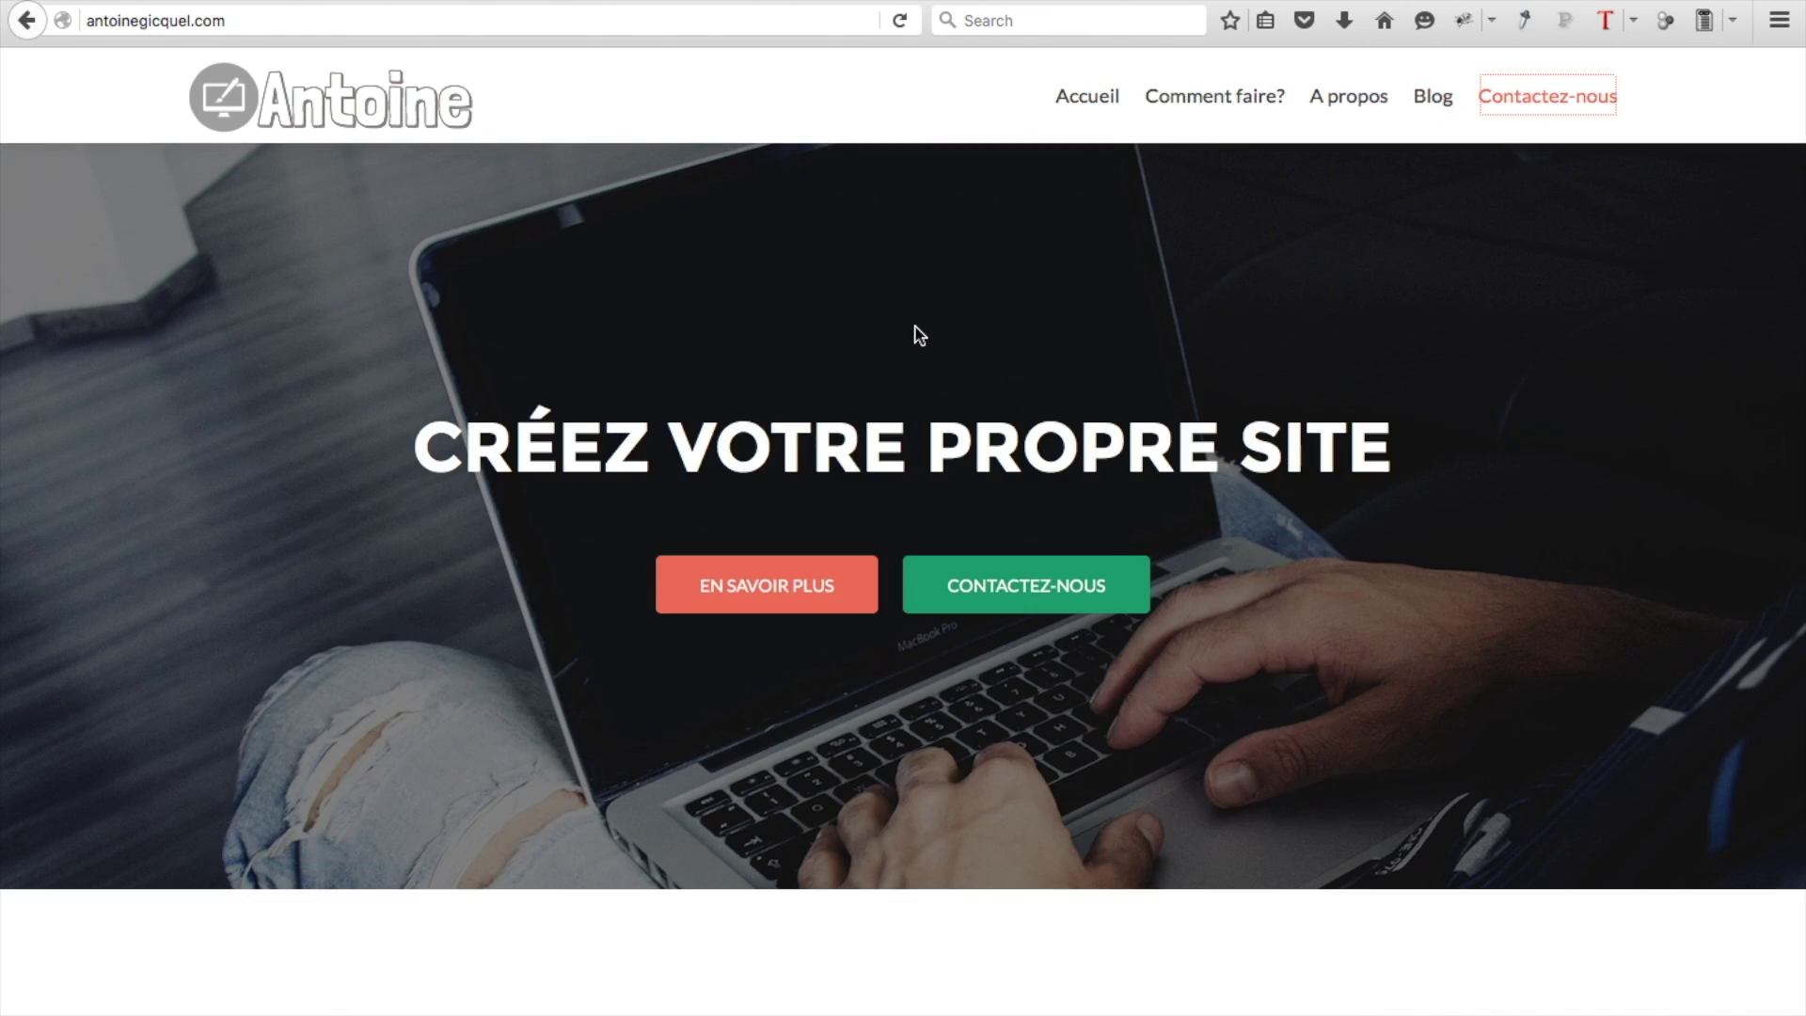